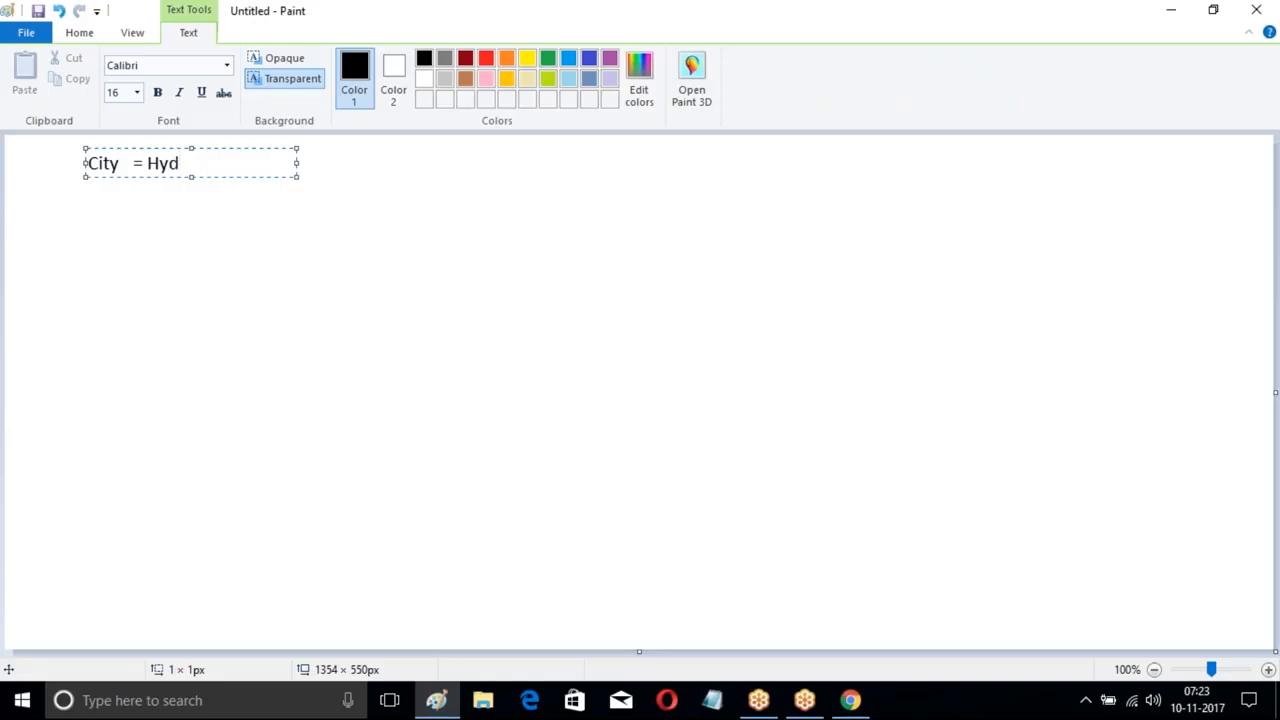
- Widen the text box and type the Hyd → Approved and Ban → Rejected status lines
{"action": "left_click_drag", "start_coordinate": [296, 162], "coordinate": [694, 162]}
{"action": "key", "text": "Tab"}
{"action": "key", "text": "Tab"}
{"action": "type", "text": ":"}
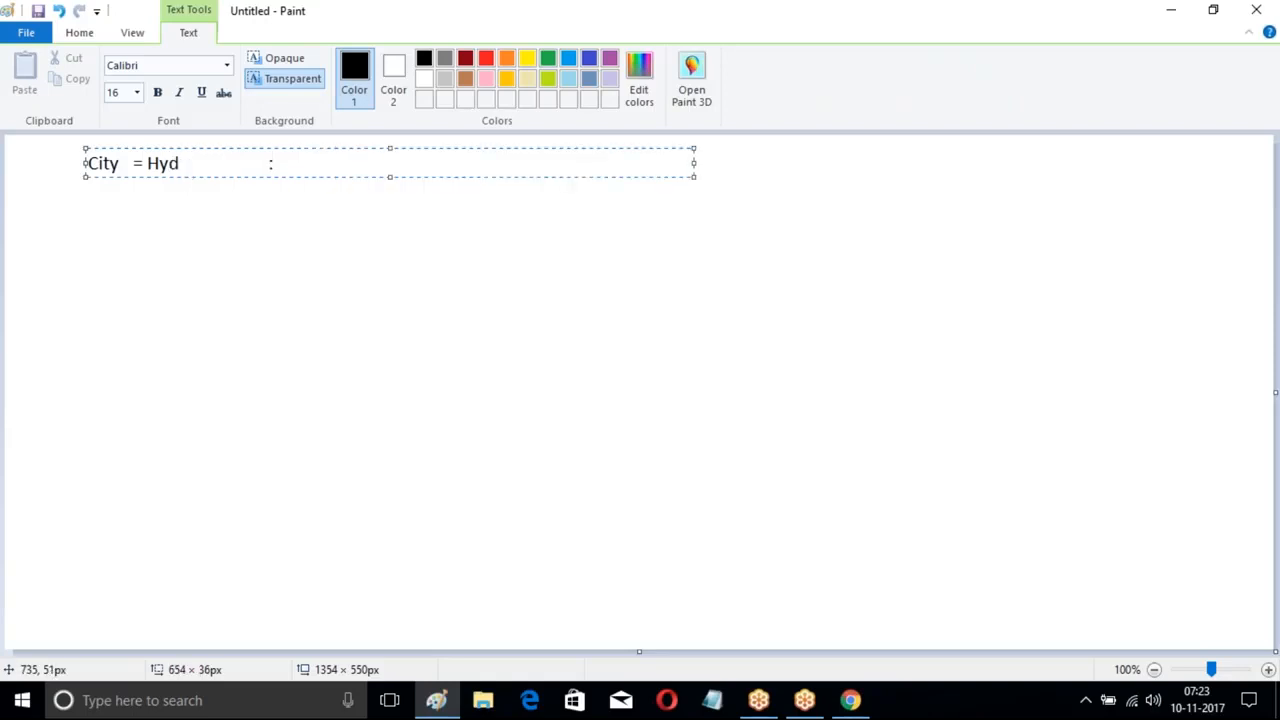
{"action": "type", "text": " Update the "}
{"action": "type", "text": "Fi"}
{"action": "key", "text": "BackSpace"}
{"action": "key", "text": "BackSpace"}
{"action": "type", "text": "Status as"}
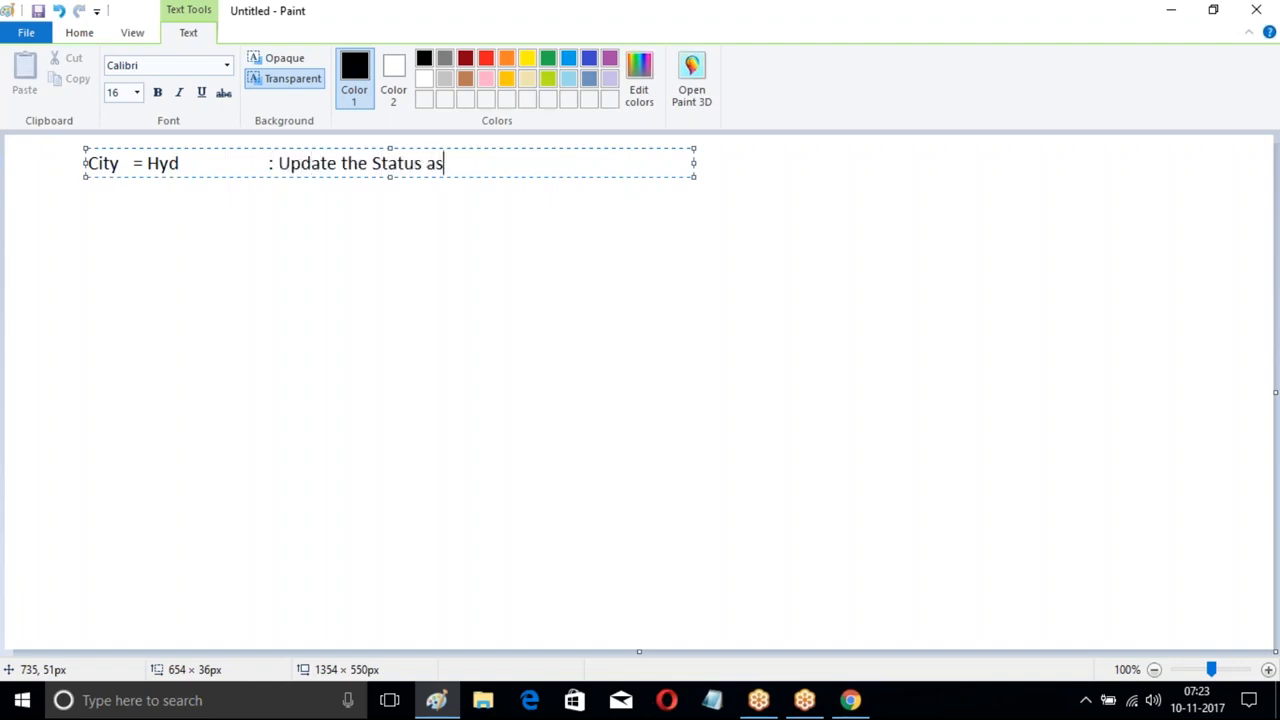
{"action": "type", "text": " Approved"}
{"action": "key", "text": "Return"}
{"action": "key", "text": "Return"}
{"action": "type", "text": "City   =Ban"}
{"action": "key", "text": "Tab"}
{"action": "type", "text": ": Updat eth"}
{"action": "key", "text": "BackSpace"}
{"action": "key", "text": "BackSpace"}
{"action": "key", "text": "BackSpace"}
{"action": "key", "text": "BackSpace"}
{"action": "type", "text": "e the status as Rejected"}
- Add the third line 'City =Che : Update the status as Pending', tab-aligned
{"action": "key", "text": "Return"}
{"action": "key", "text": "Return"}
{"action": "key", "text": "Return"}
{"action": "type", "text": "City"}
{"action": "key", "text": "Tab"}
{"action": "type", "text": "=Che"}
{"action": "key", "text": "Tab"}
{"action": "key", "text": "Tab"}
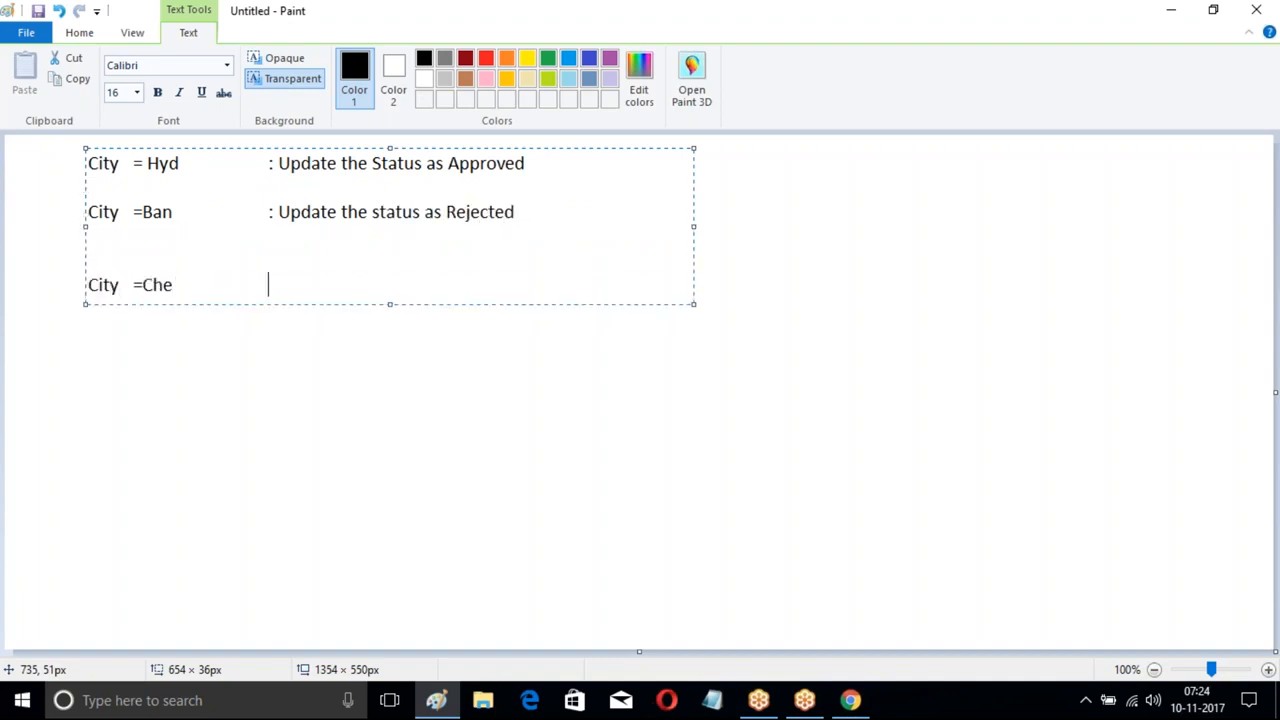
{"action": "type", "text": ": Update the status as Pending"}
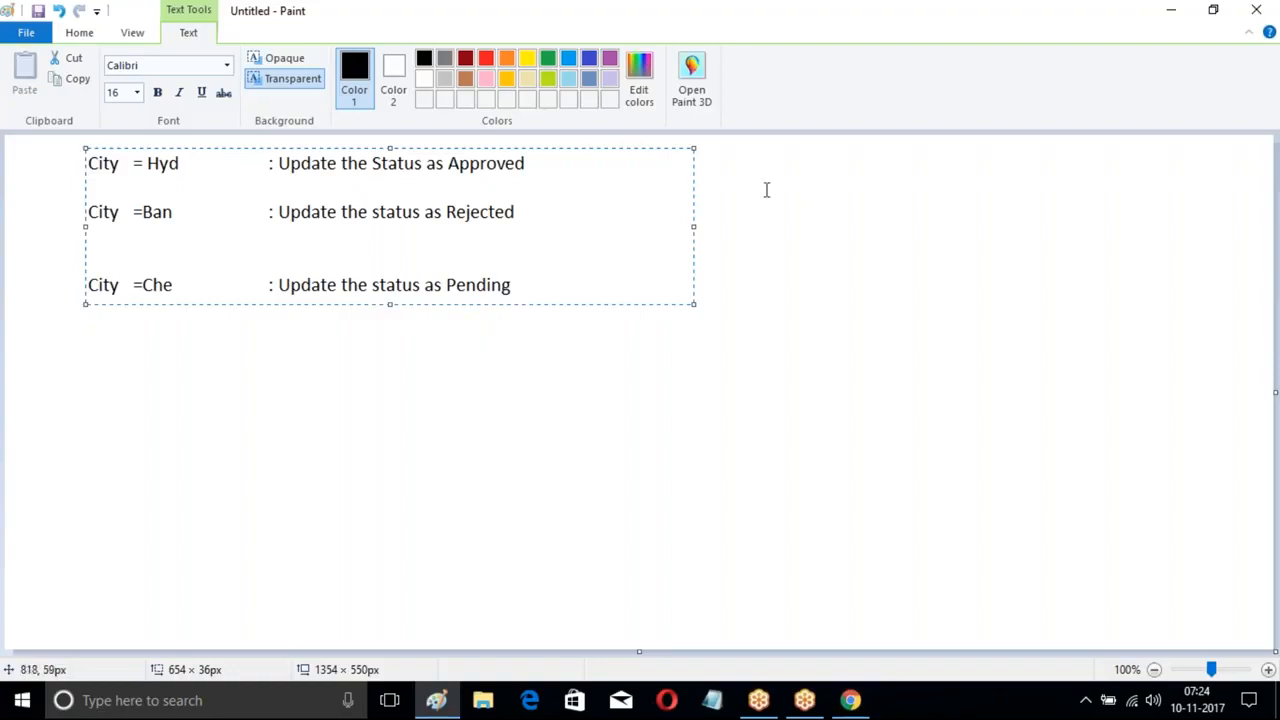
{"action": "left_click", "coordinate": [569, 190]}
- Type the labels W1, W2 and W3 on separate lines in a new text block beside 'Approved'
{"action": "left_click", "coordinate": [586, 166]}
{"action": "type", "text": "W1 ;"}
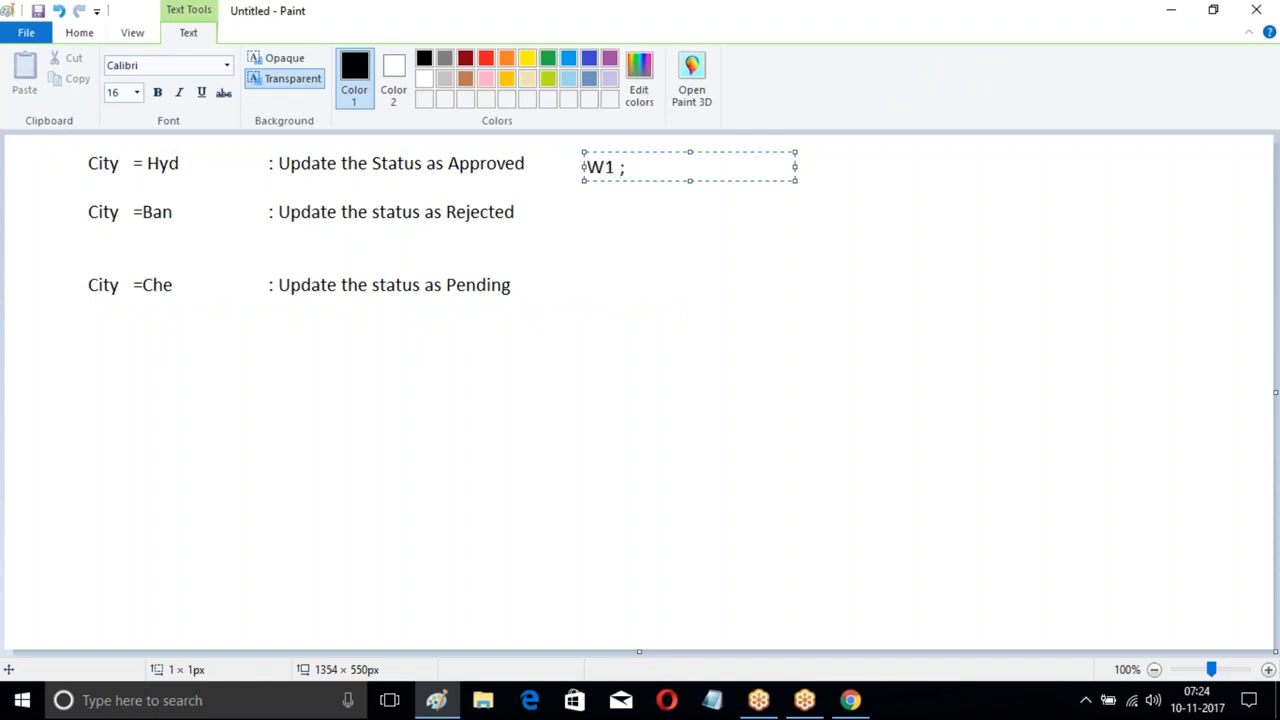
{"action": "key", "text": "Return"}
{"action": "key", "text": "Return"}
{"action": "type", "text": "W2 :"}
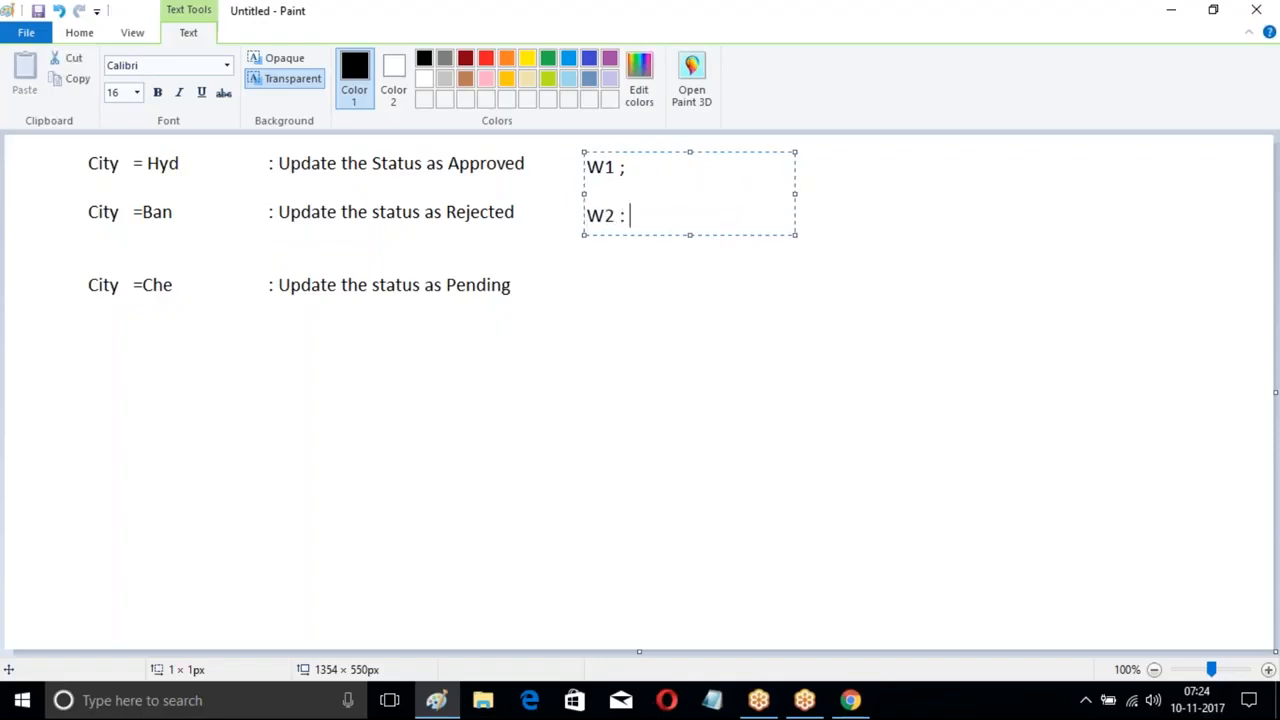
{"action": "key", "text": "Return"}
{"action": "key", "text": "Return"}
{"action": "type", "text": "W3 :"}
{"action": "left_click", "coordinate": [851, 700]}
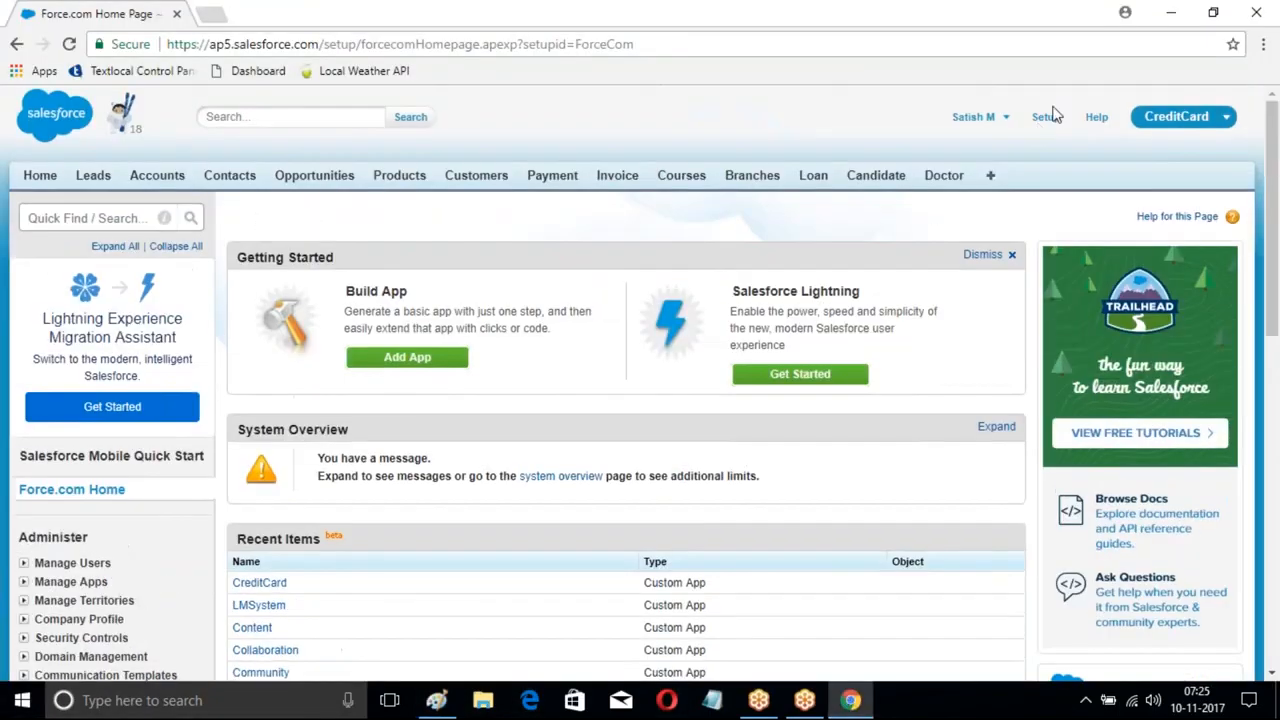
- Zoom the page to 110% and open Process Builder under Build > Create > Workflow & Approvals
{"action": "left_click", "coordinate": [1046, 120]}
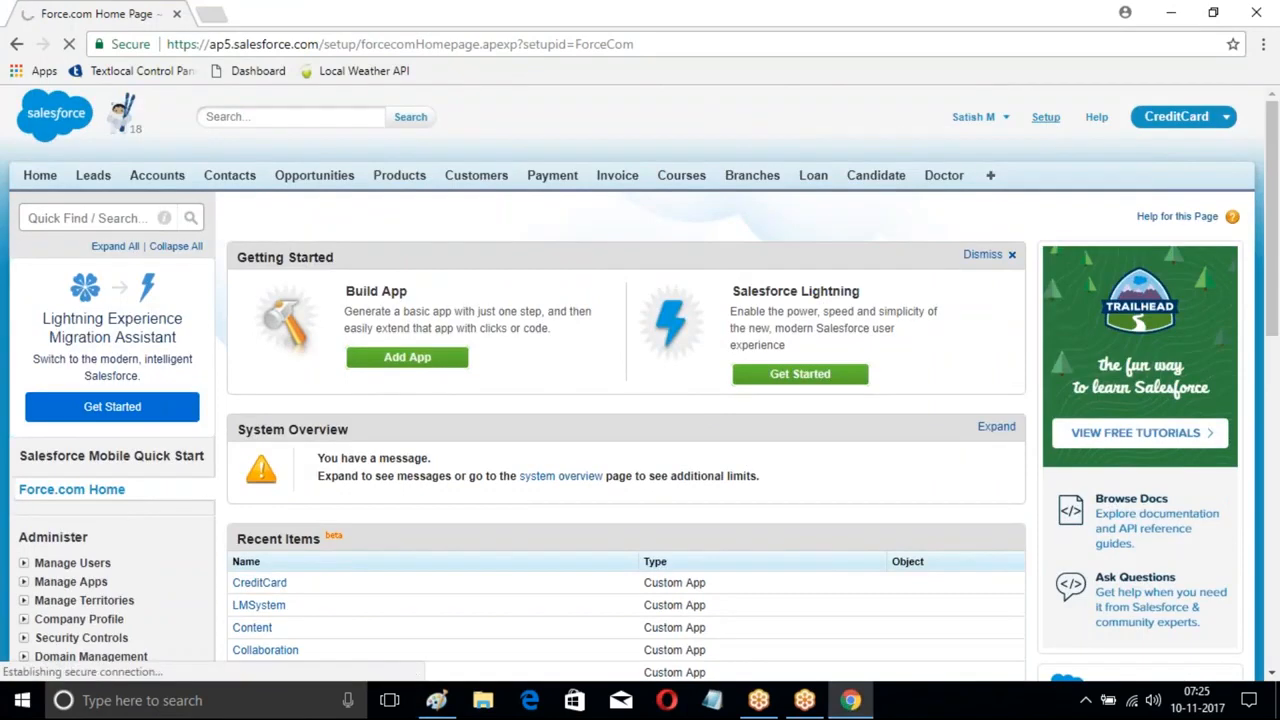
{"action": "key", "text": "ctrl+plus"}
{"action": "scroll", "coordinate": [190, 270], "scroll_direction": "down", "scroll_amount": 9}
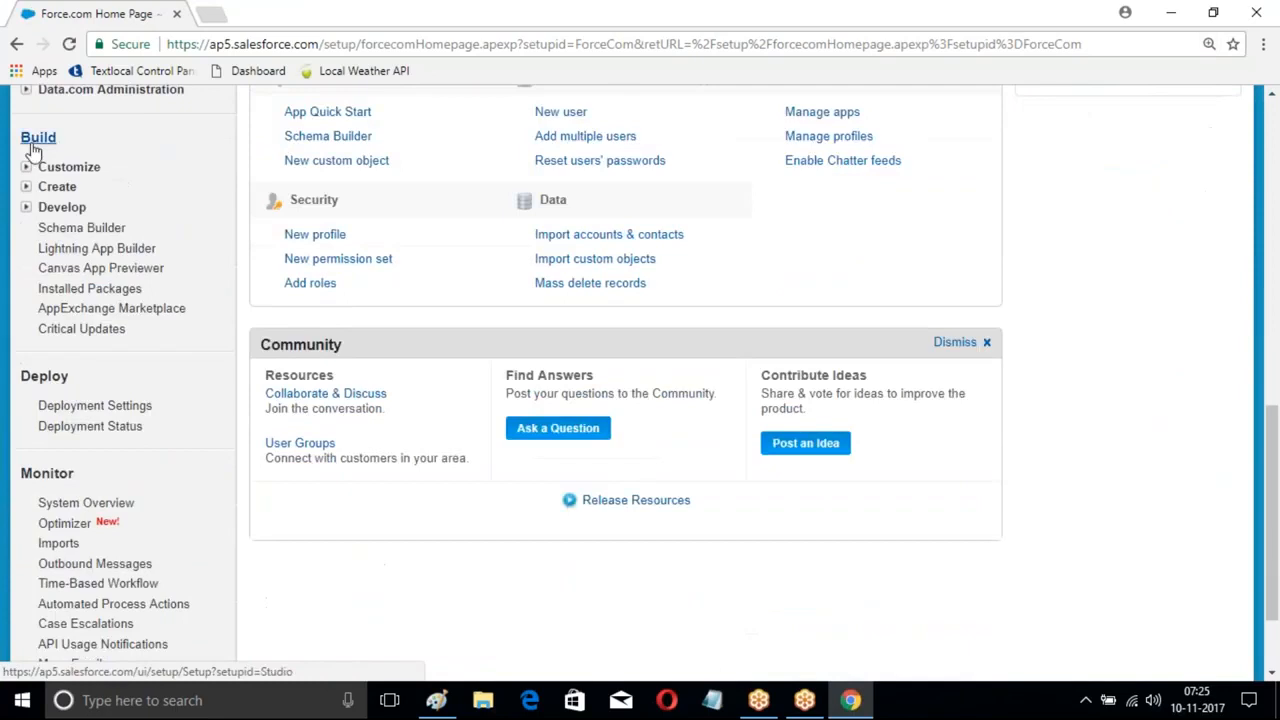
{"action": "left_click", "coordinate": [26, 187]}
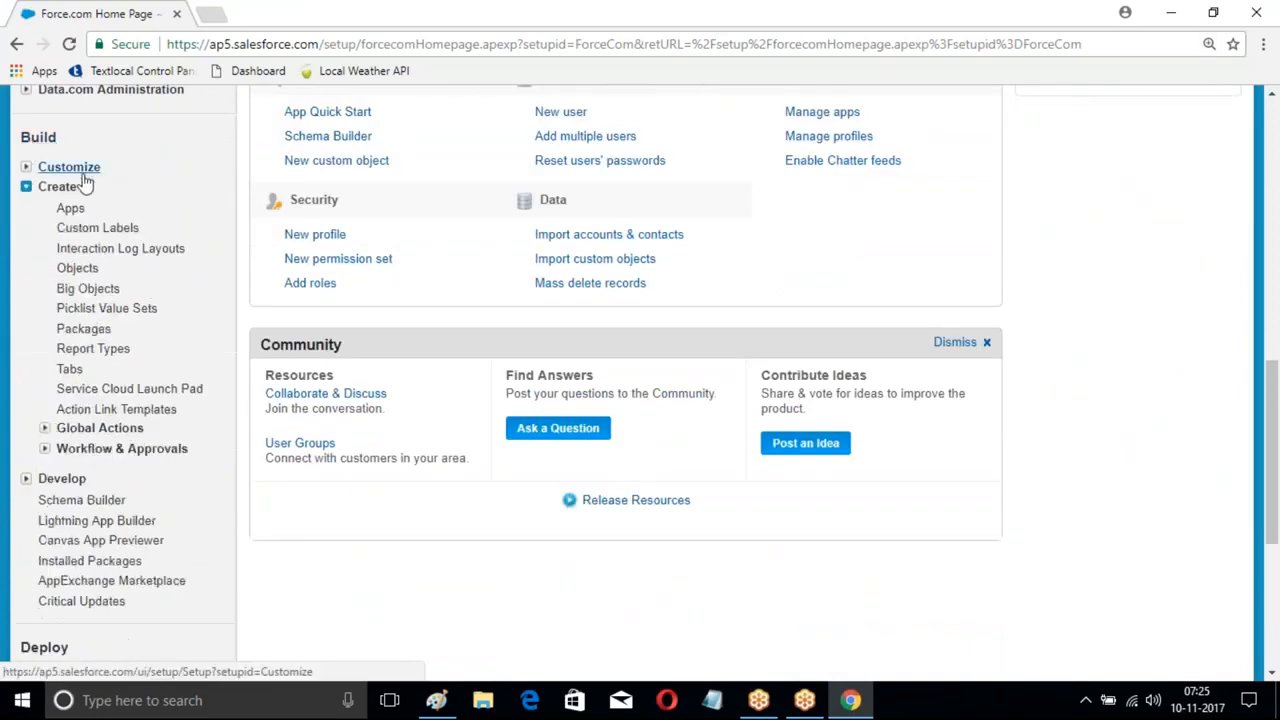
{"action": "scroll", "coordinate": [90, 200], "scroll_direction": "down", "scroll_amount": 2}
{"action": "left_click", "coordinate": [44, 261]}
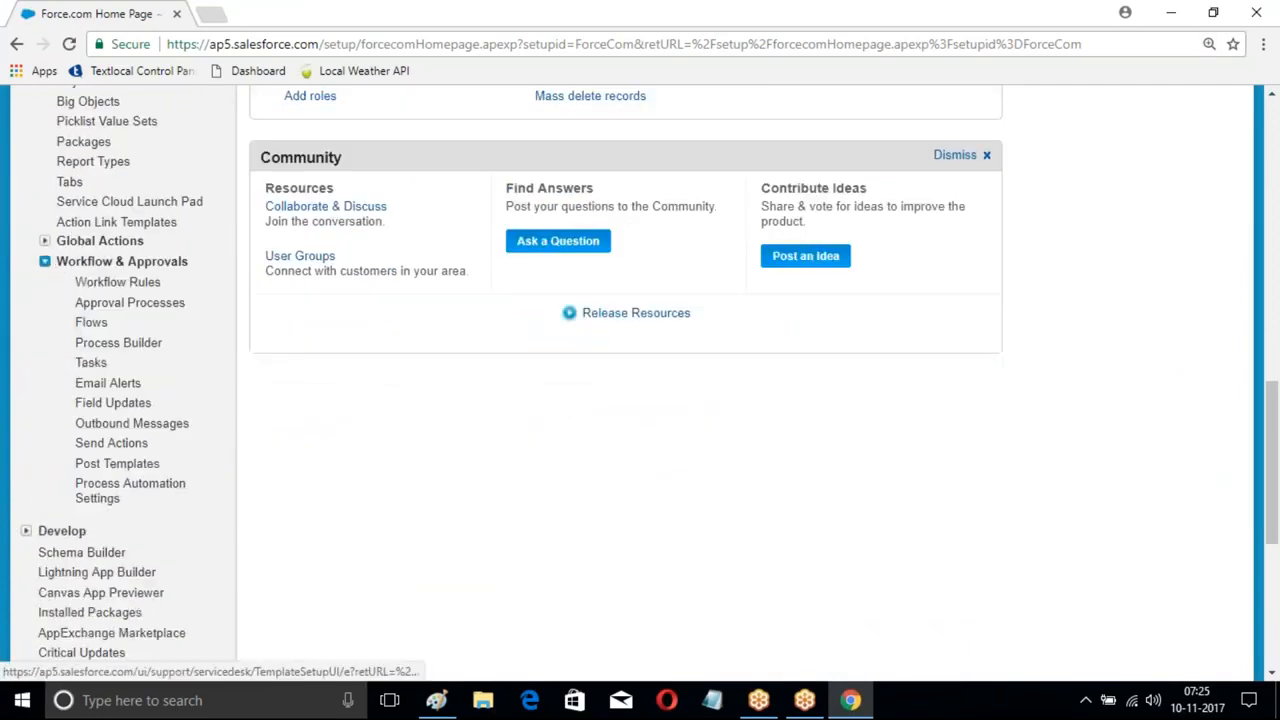
{"action": "scroll", "coordinate": [196, 183], "scroll_direction": "down", "scroll_amount": 1}
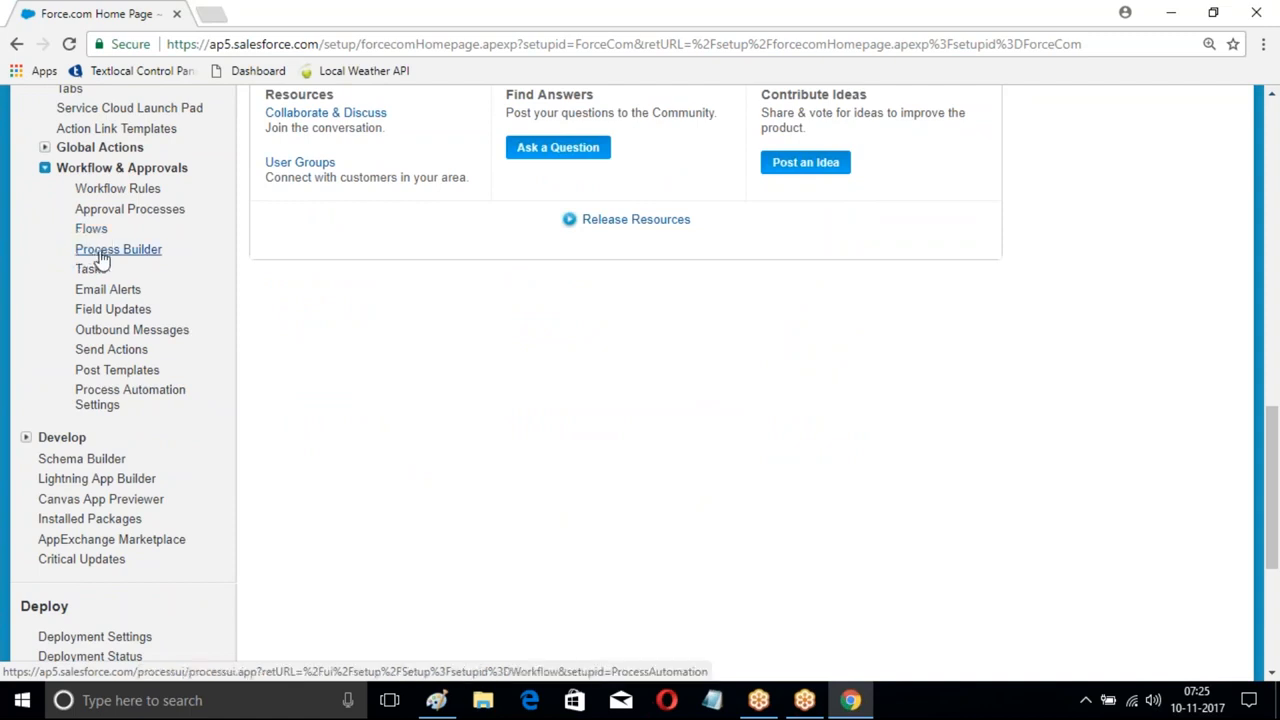
{"action": "left_click", "coordinate": [119, 252]}
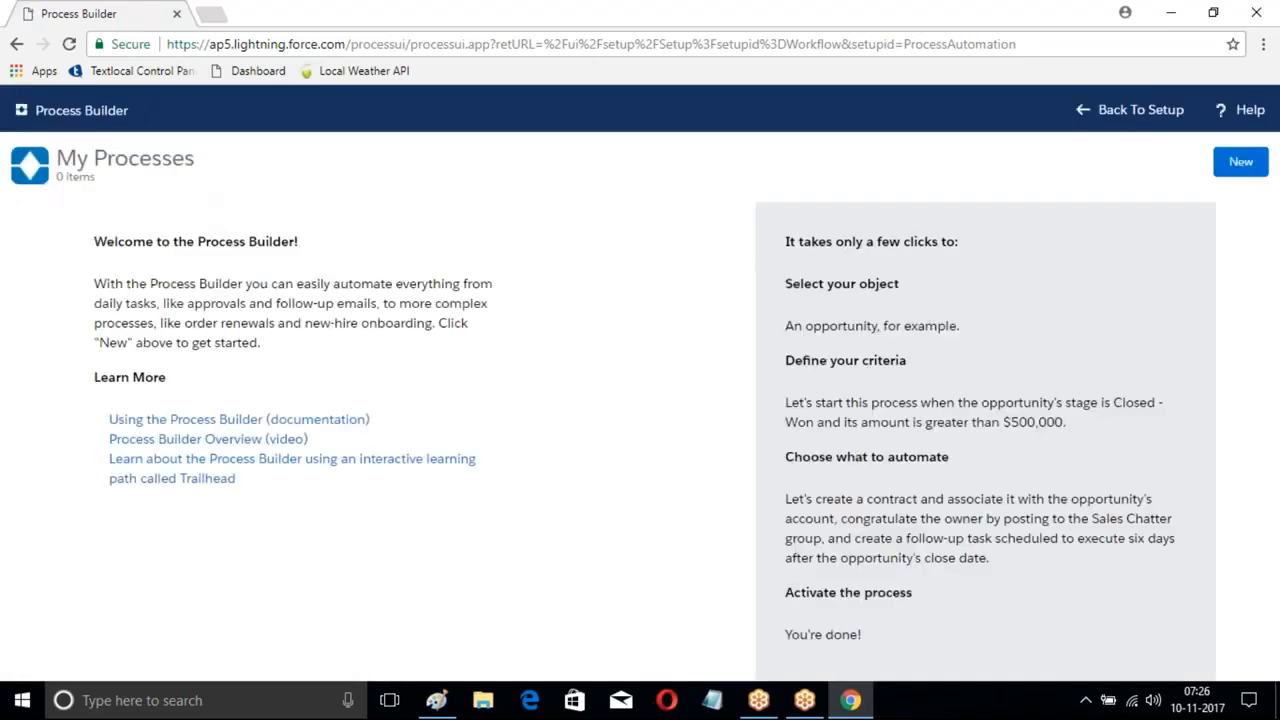
- Create and save a new process 'Lead Proces' (API name Lead_Proces) that starts when a record changes
{"action": "left_click", "coordinate": [1246, 168]}
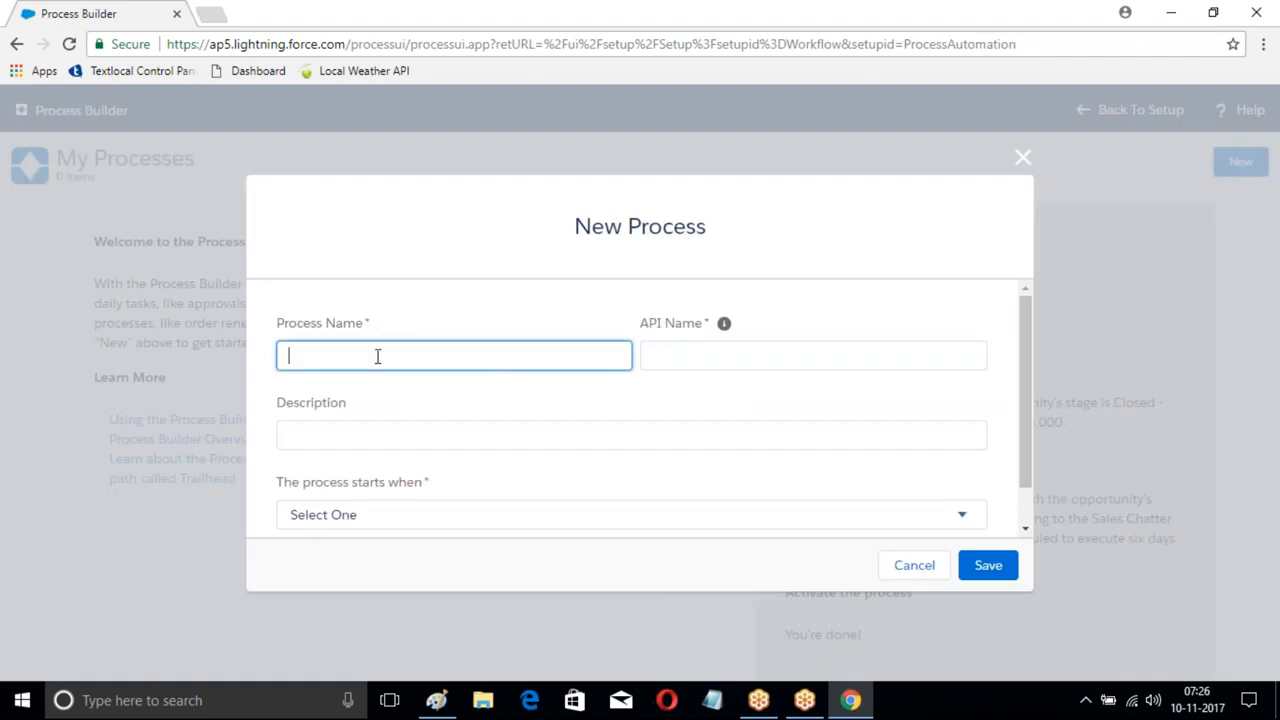
{"action": "type", "text": "Lead Proces"}
{"action": "left_click", "coordinate": [654, 356]}
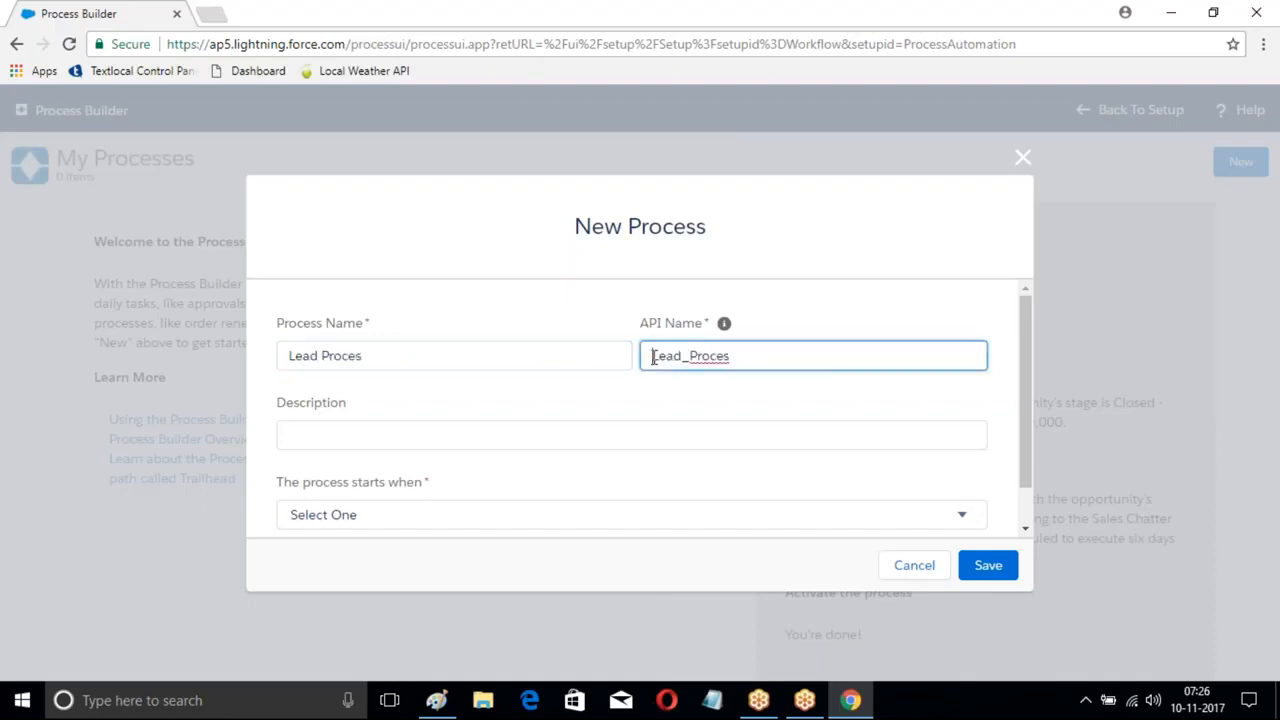
{"action": "scroll", "coordinate": [477, 480], "scroll_direction": "down", "scroll_amount": 1}
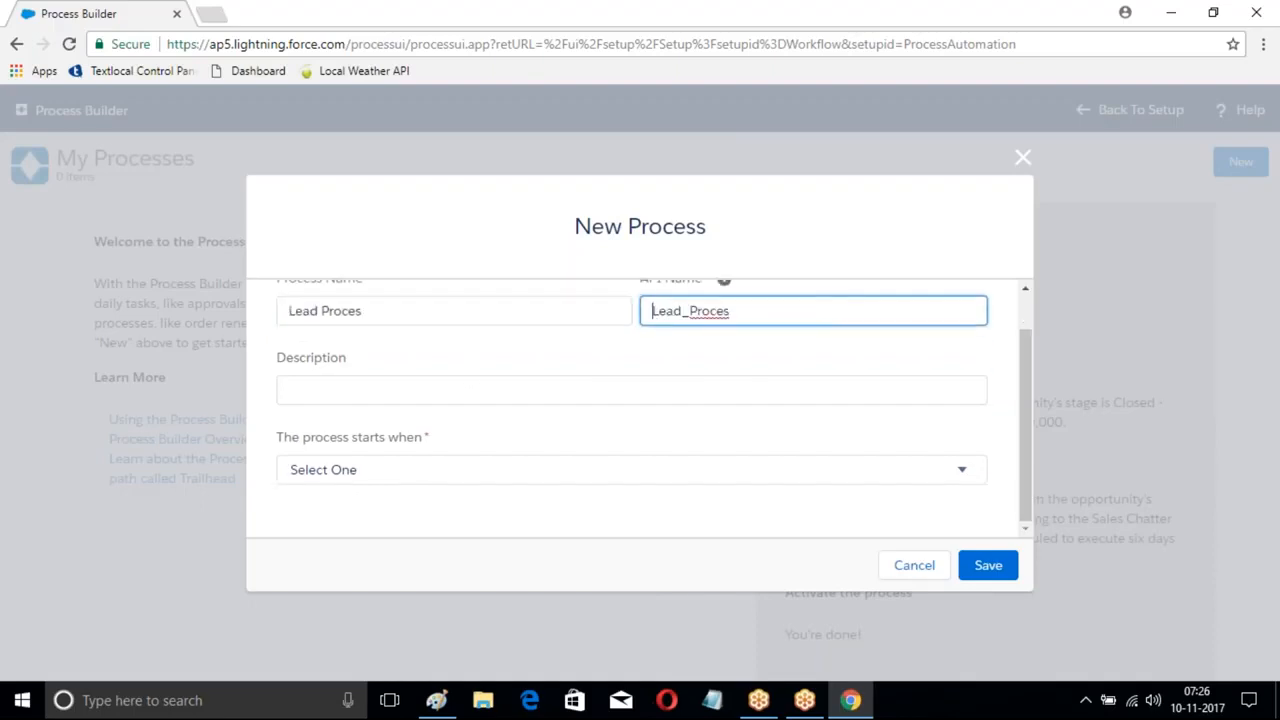
{"action": "left_click", "coordinate": [476, 476]}
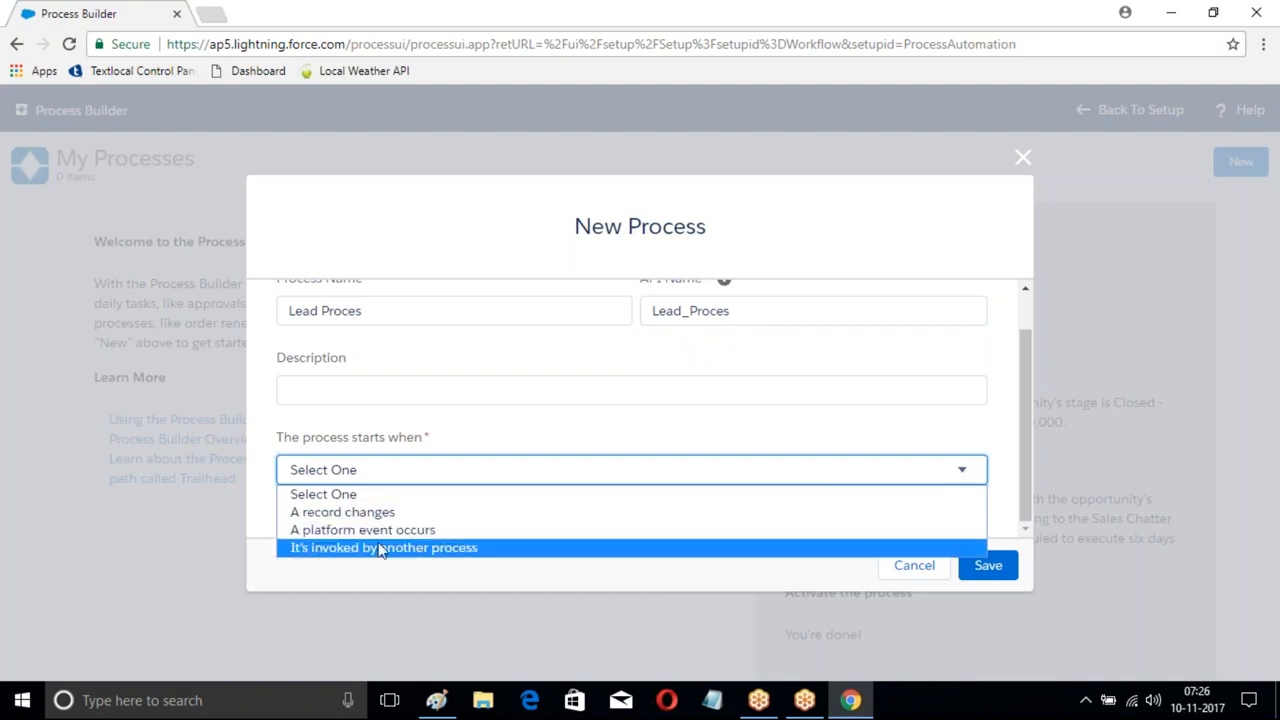
{"action": "left_click", "coordinate": [357, 513]}
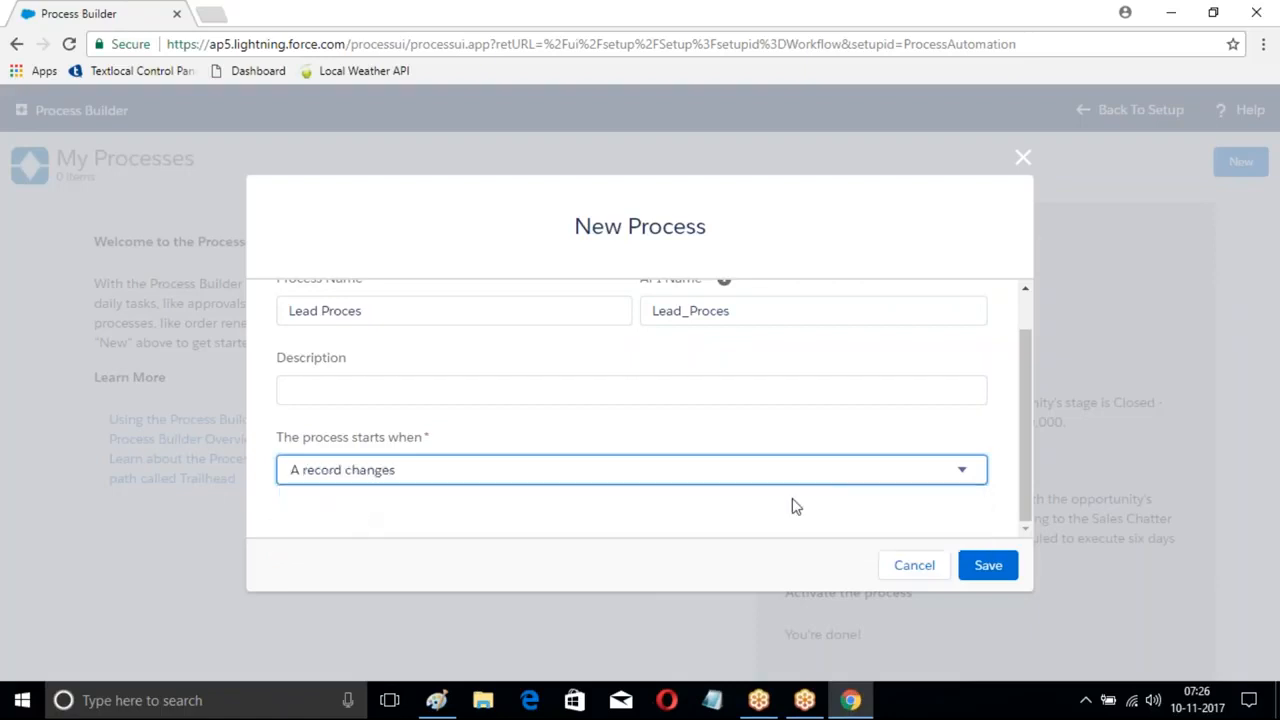
{"action": "left_click", "coordinate": [985, 568]}
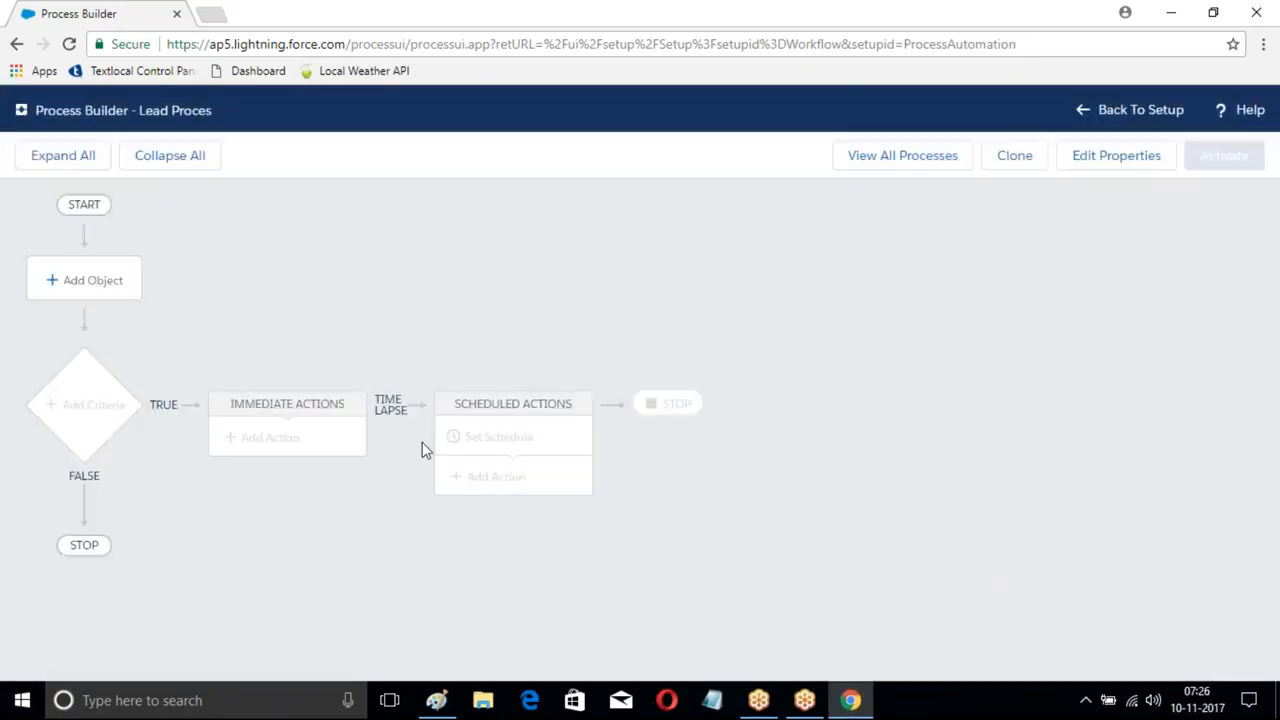
- Choose Lead as the process object and save it
{"action": "left_click", "coordinate": [71, 287]}
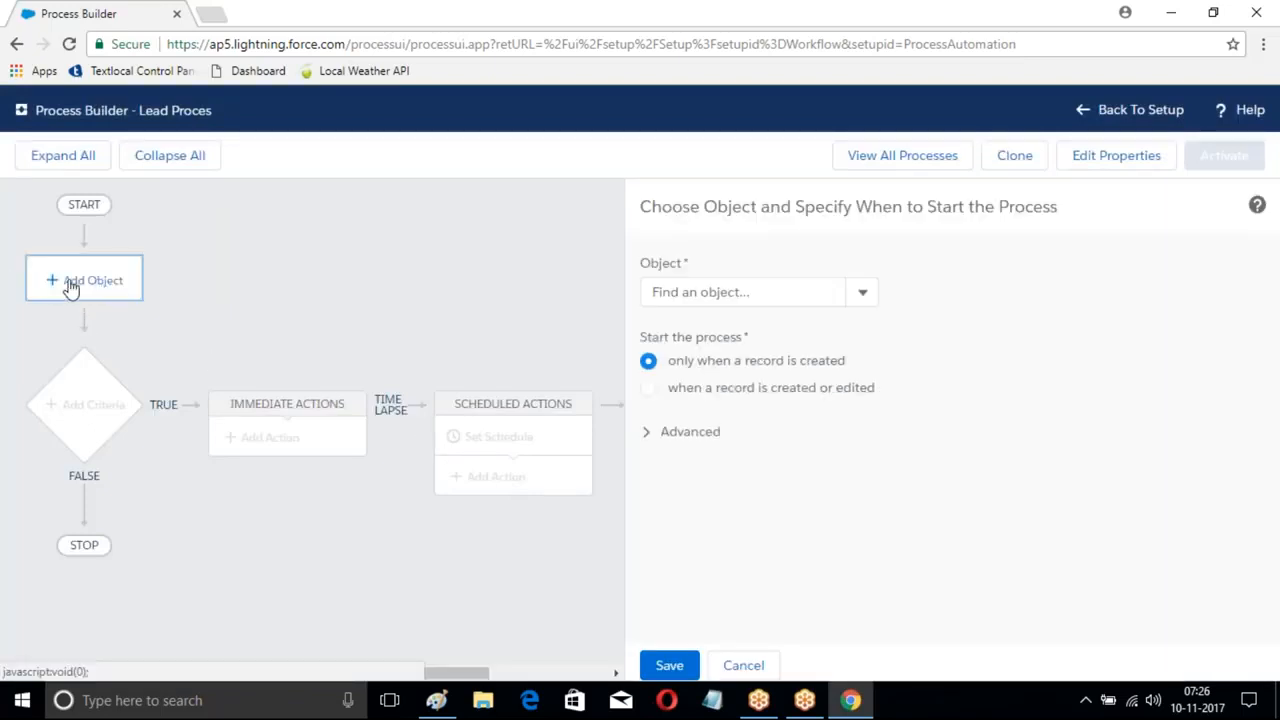
{"action": "left_click", "coordinate": [766, 292]}
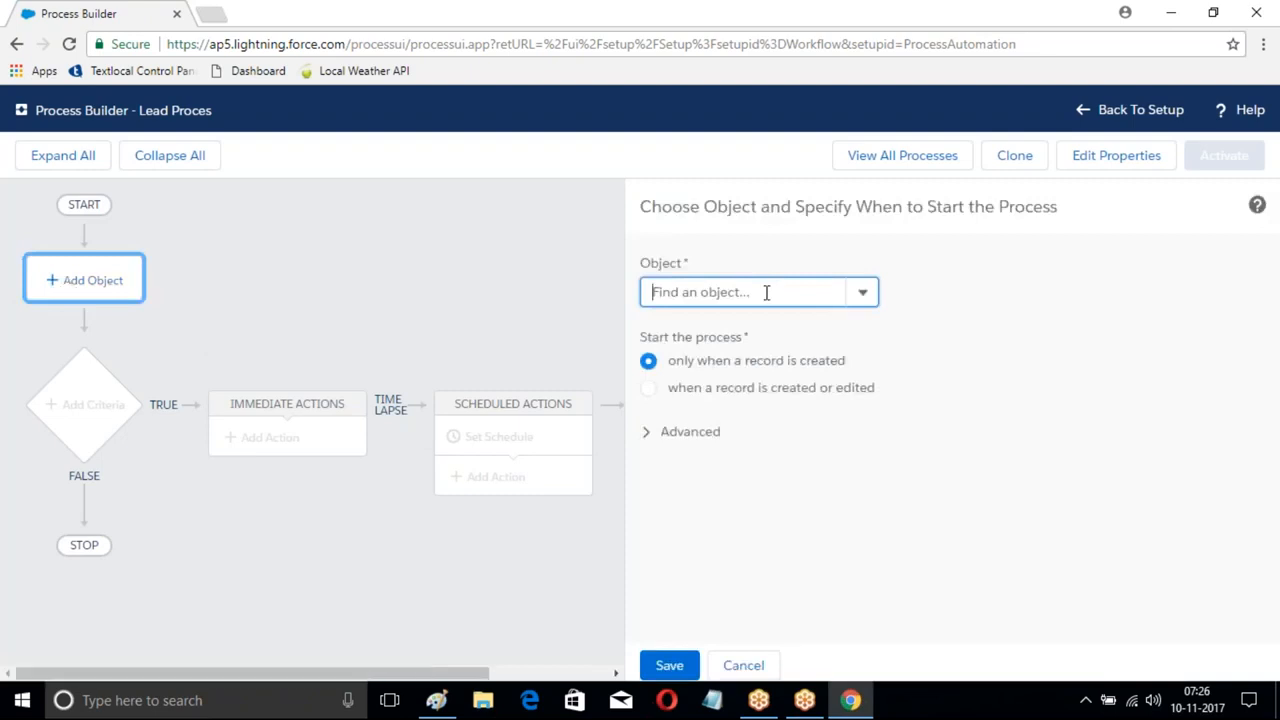
{"action": "type", "text": "Lead"}
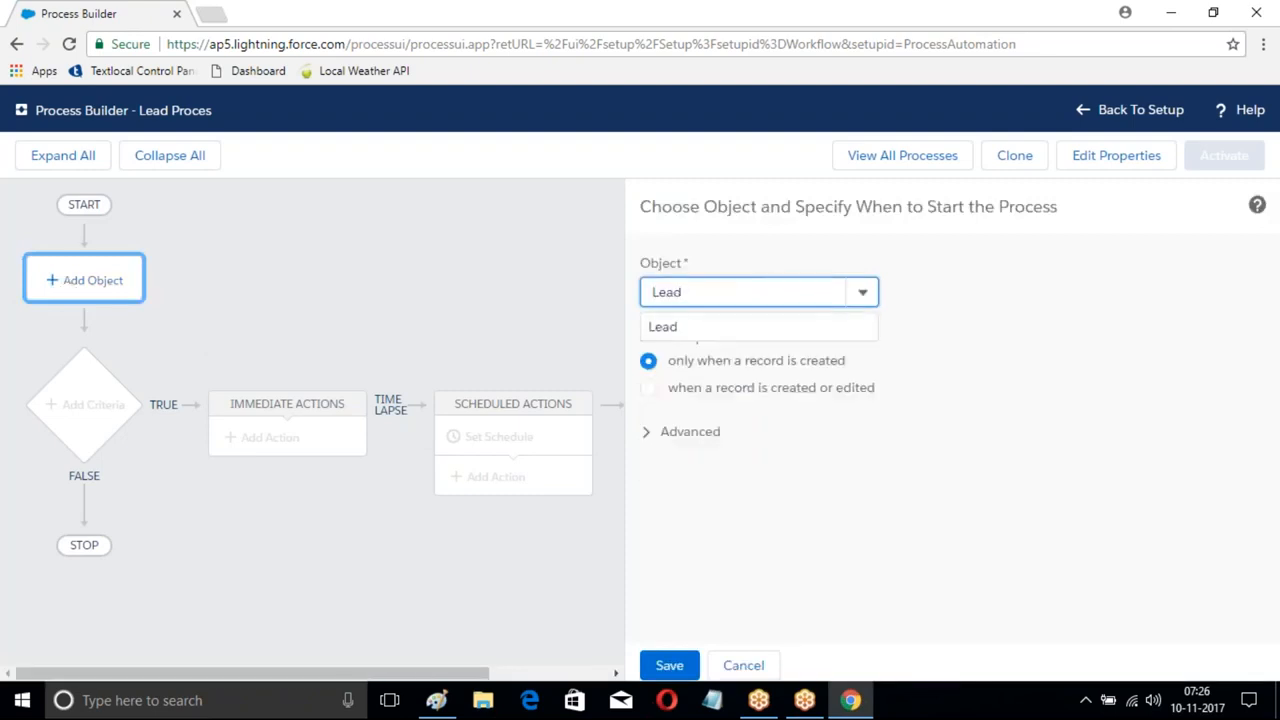
{"action": "key", "text": "Return"}
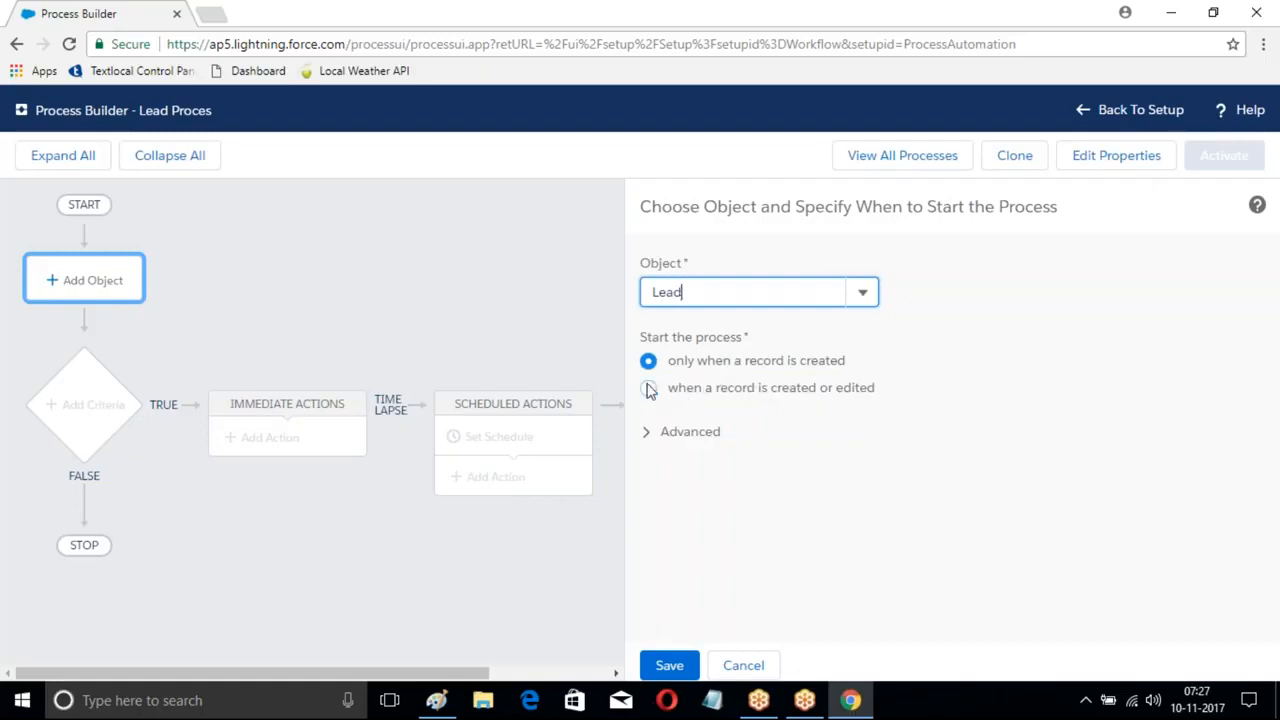
{"action": "left_click", "coordinate": [680, 650]}
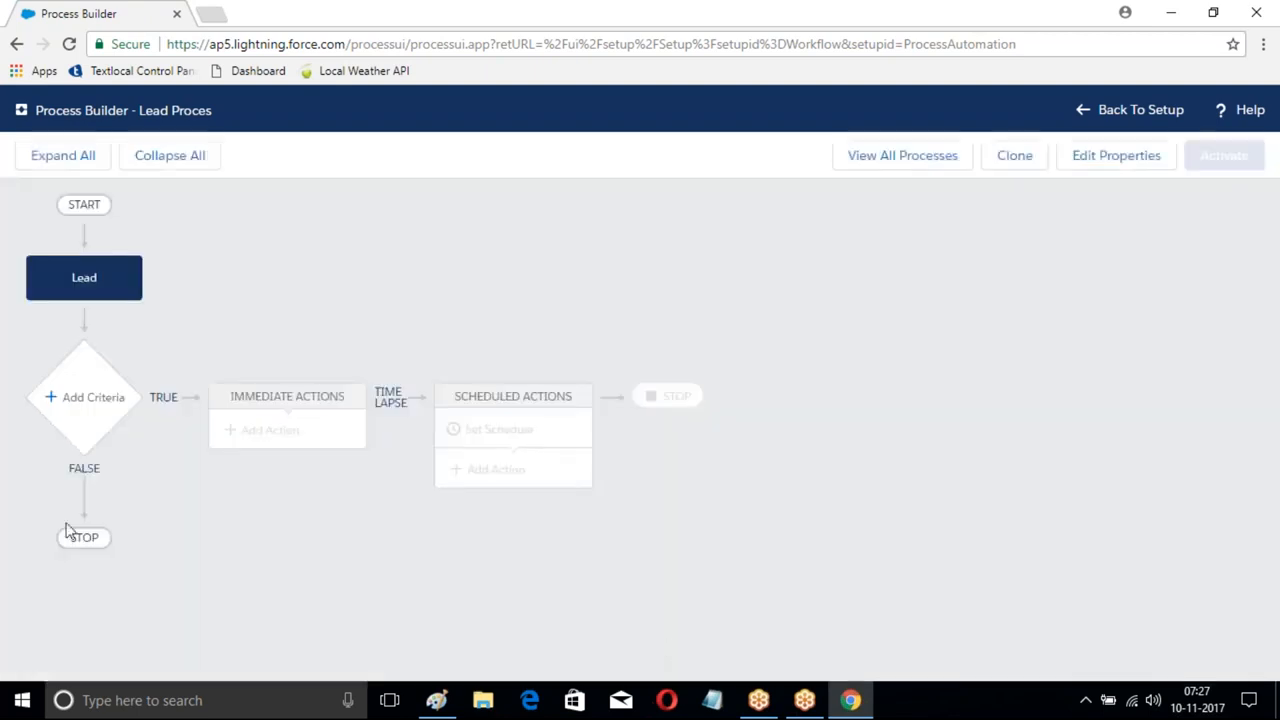
- Add and save criteria 'Hyd CityRule' with a condition on the Lead's City field
{"action": "left_click", "coordinate": [100, 403]}
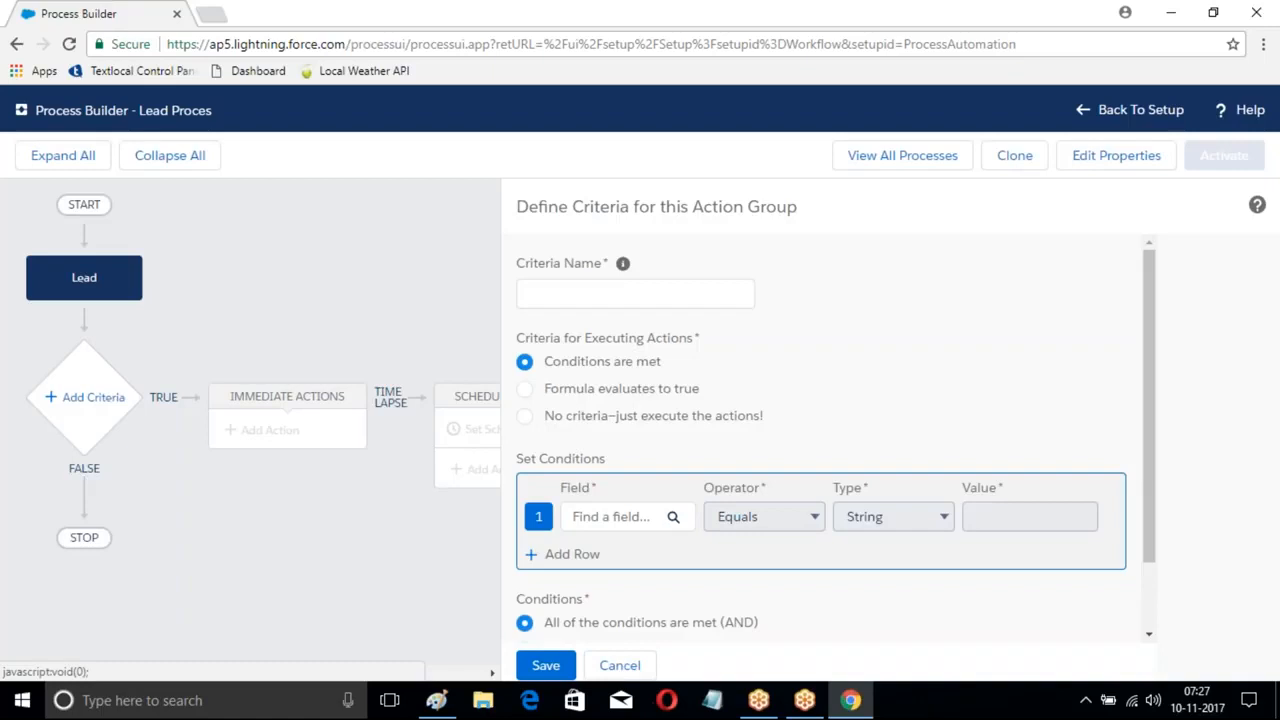
{"action": "left_click", "coordinate": [604, 294]}
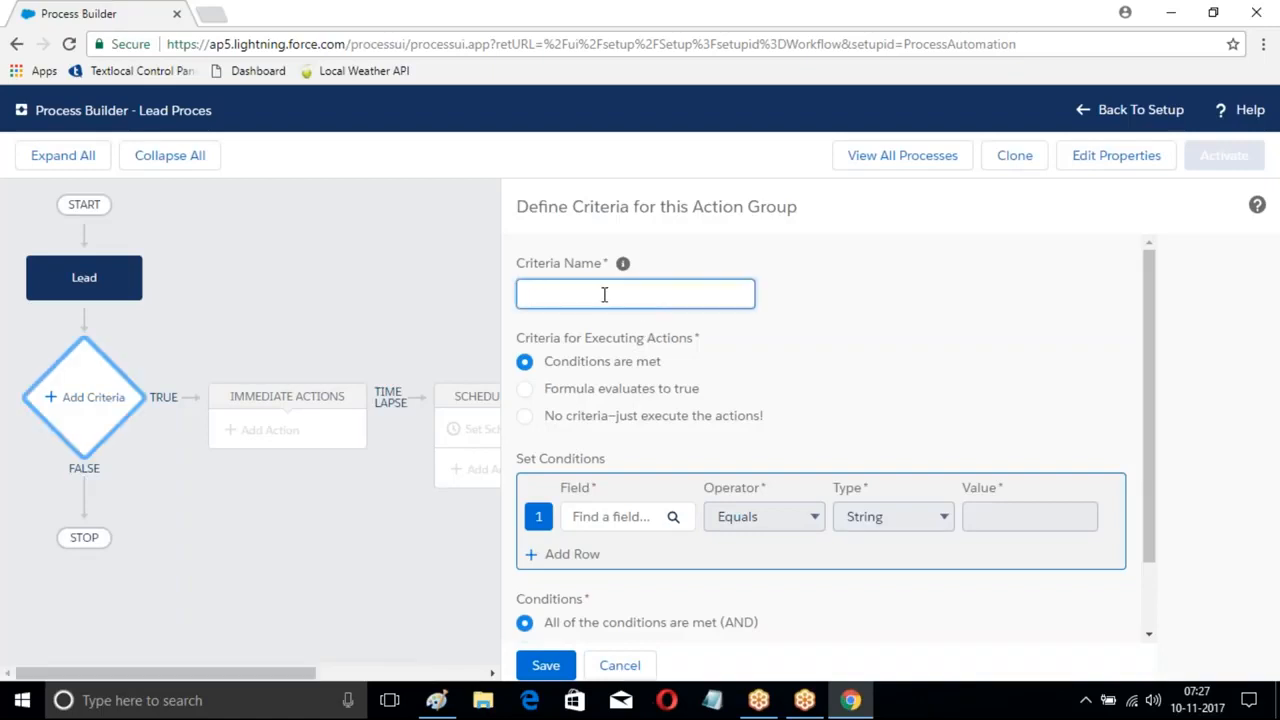
{"action": "type", "text": "Hyd CityRule"}
{"action": "scroll", "coordinate": [666, 360], "scroll_direction": "down", "scroll_amount": 1}
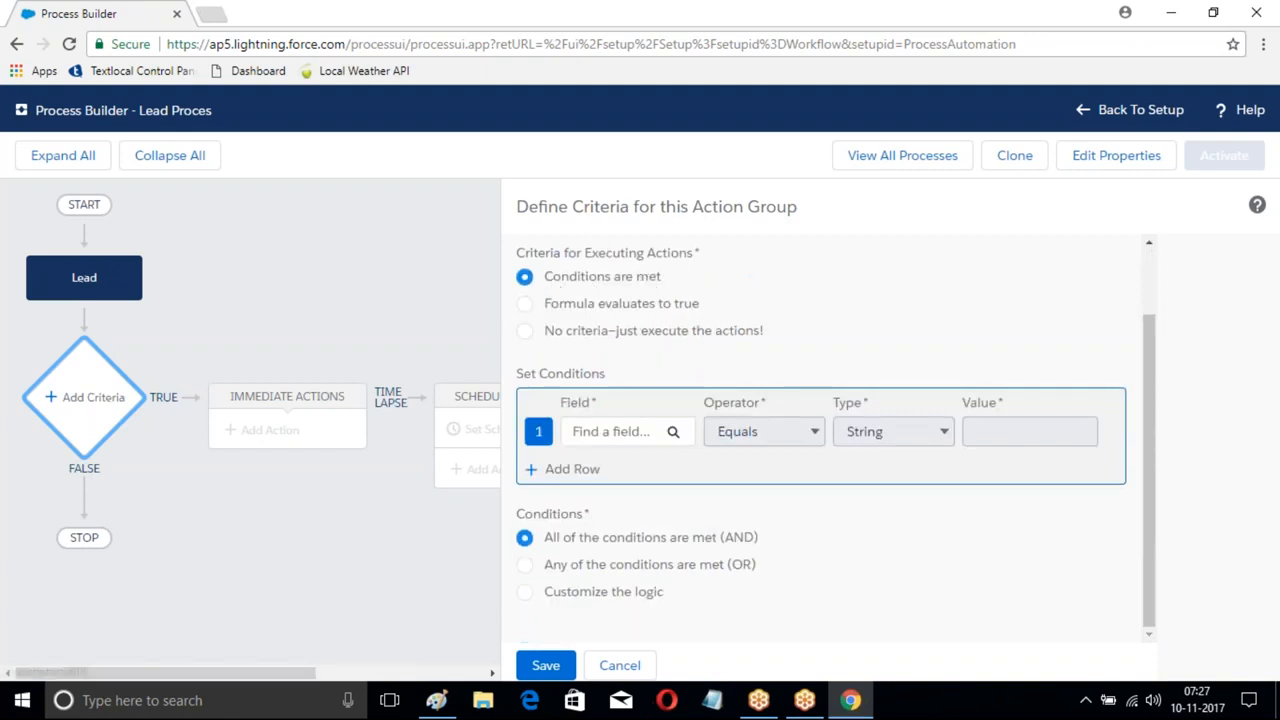
{"action": "left_click", "coordinate": [610, 431]}
{"action": "type", "text": "City"}
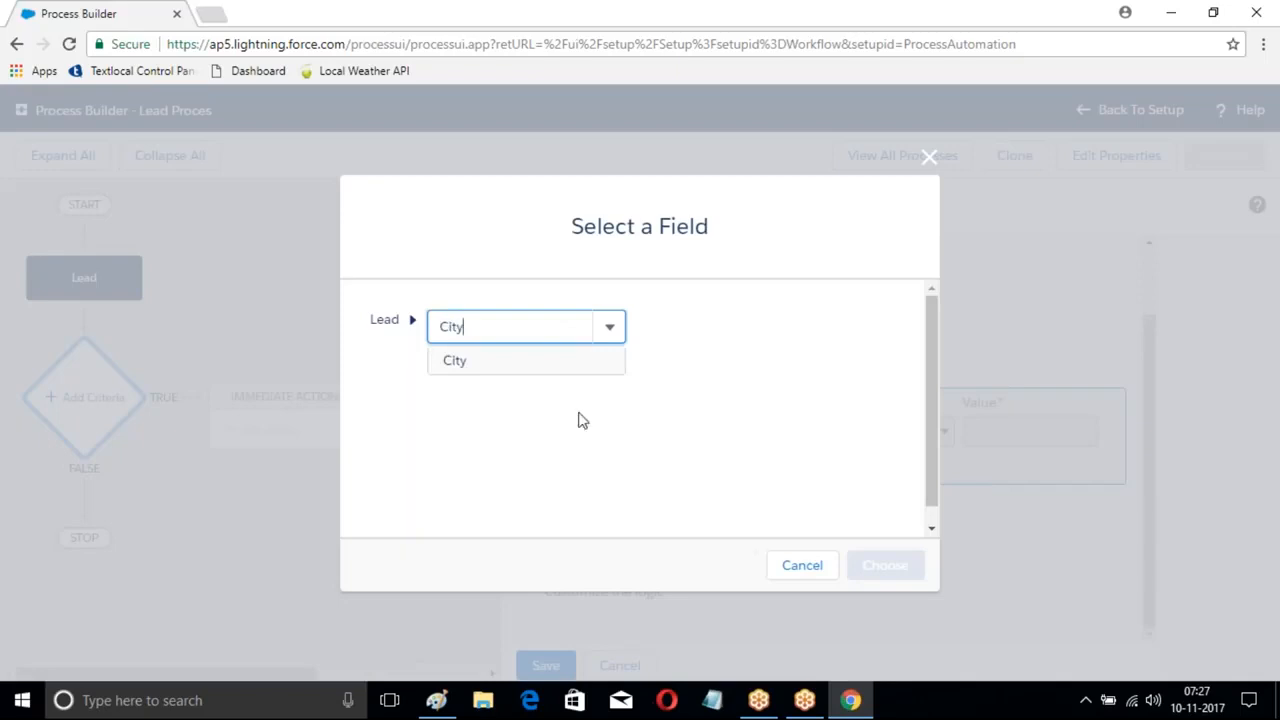
{"action": "left_click", "coordinate": [480, 362]}
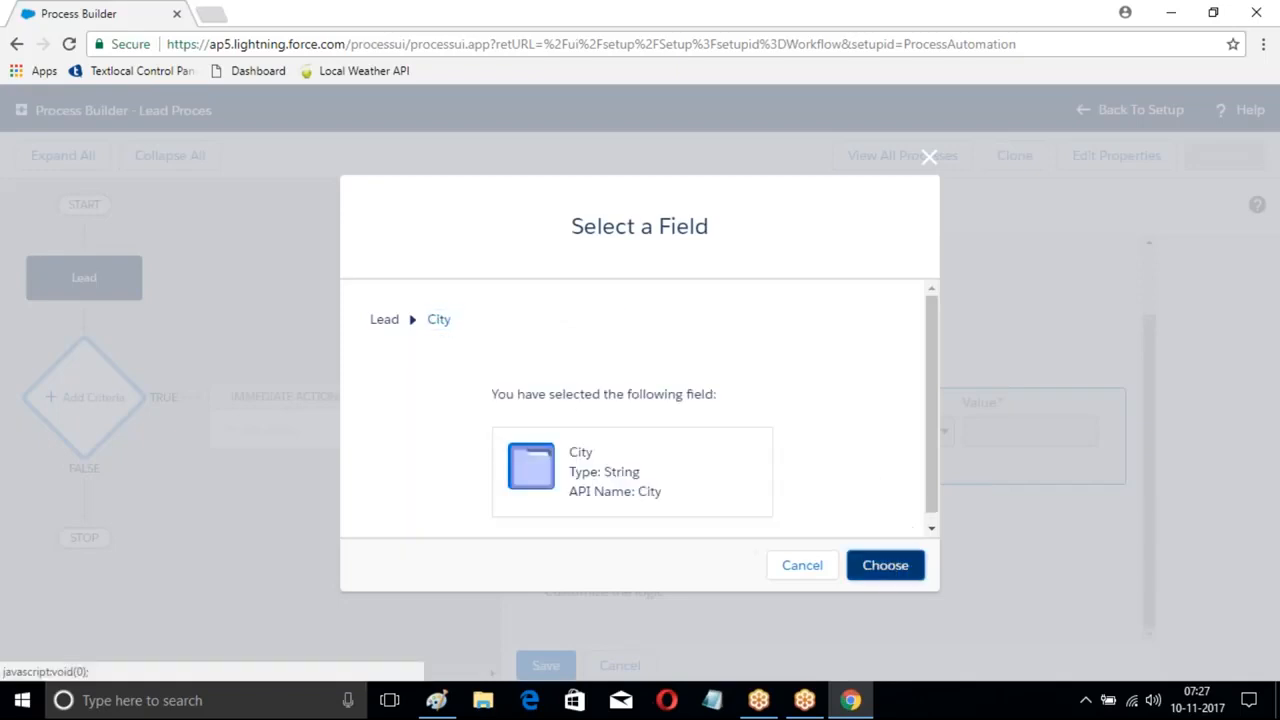
{"action": "left_click", "coordinate": [885, 565]}
{"action": "left_click", "coordinate": [982, 432]}
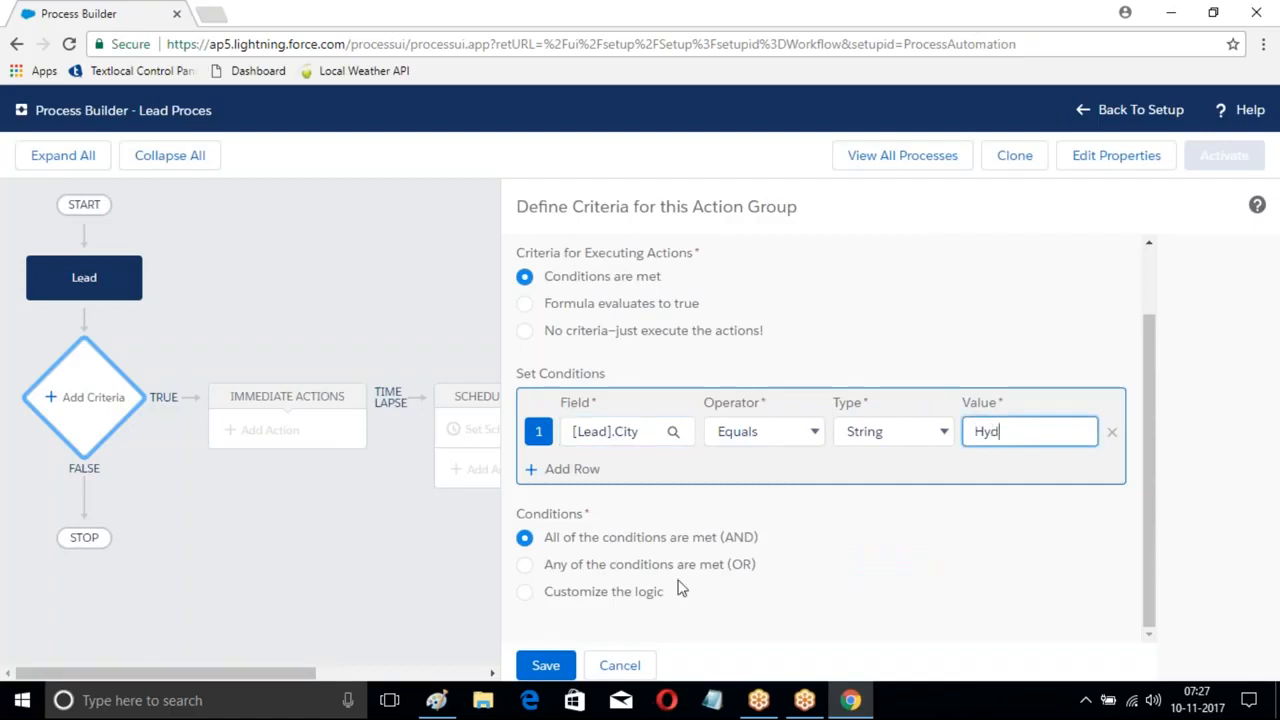
{"action": "left_click", "coordinate": [548, 665]}
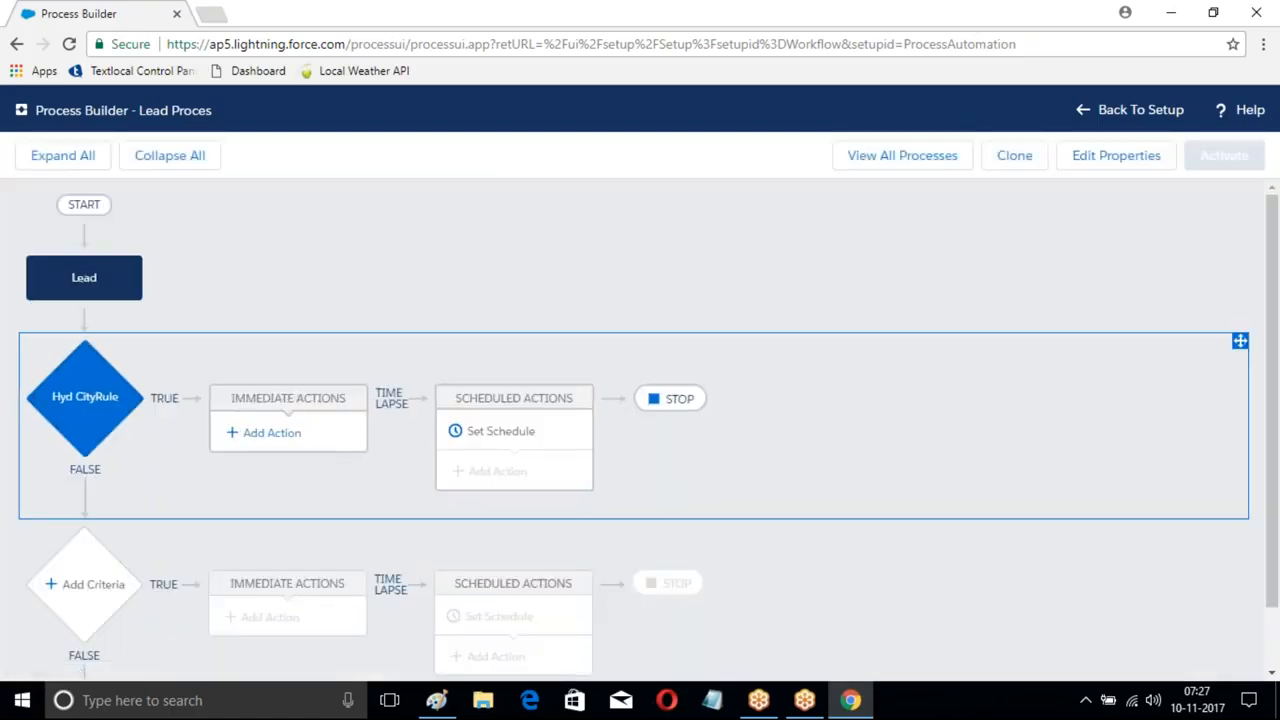
- Add an Update Records action named LeadUpdate1 targeting the Lead that started the process
{"action": "left_click", "coordinate": [258, 440]}
{"action": "left_click", "coordinate": [736, 296]}
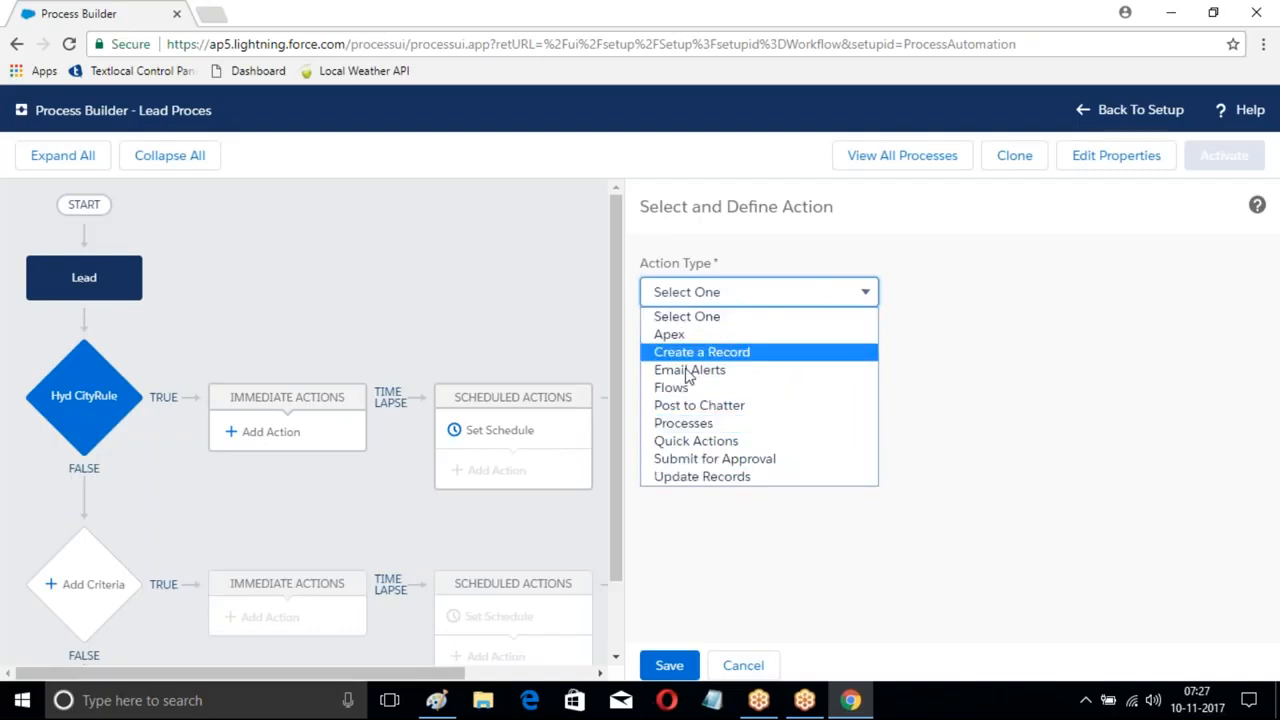
{"action": "left_click", "coordinate": [698, 477]}
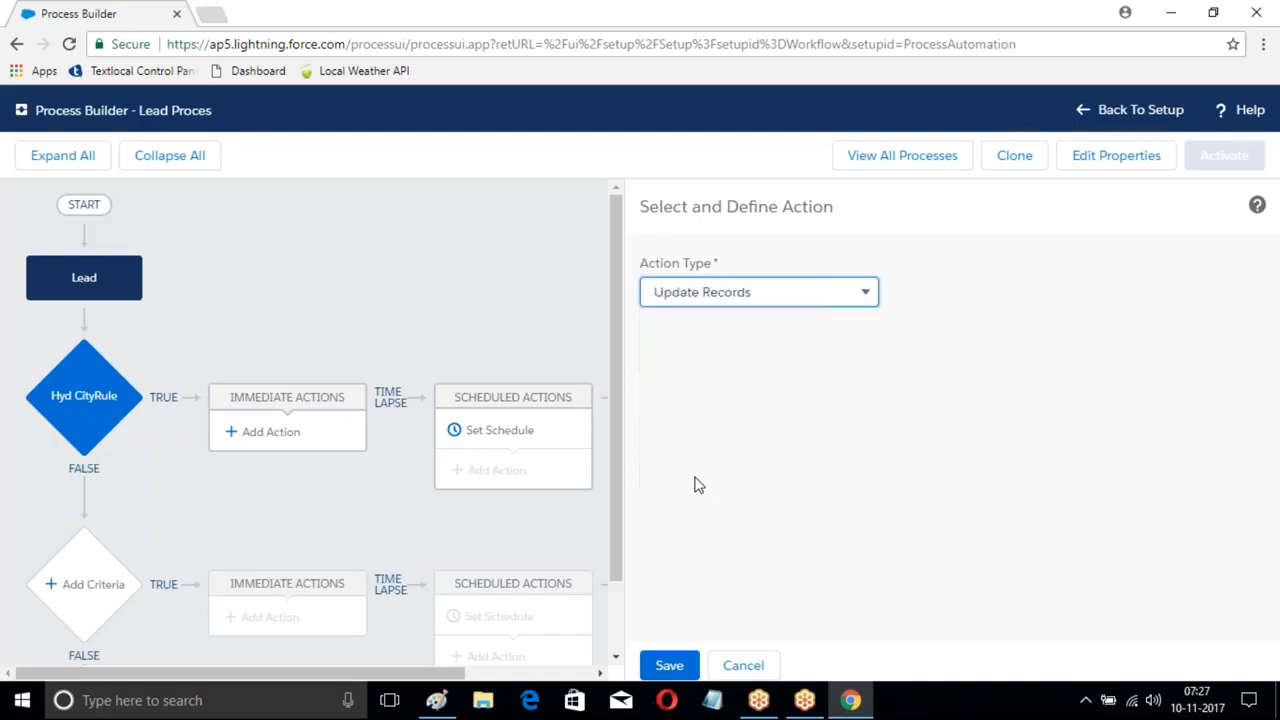
{"action": "left_click", "coordinate": [695, 372]}
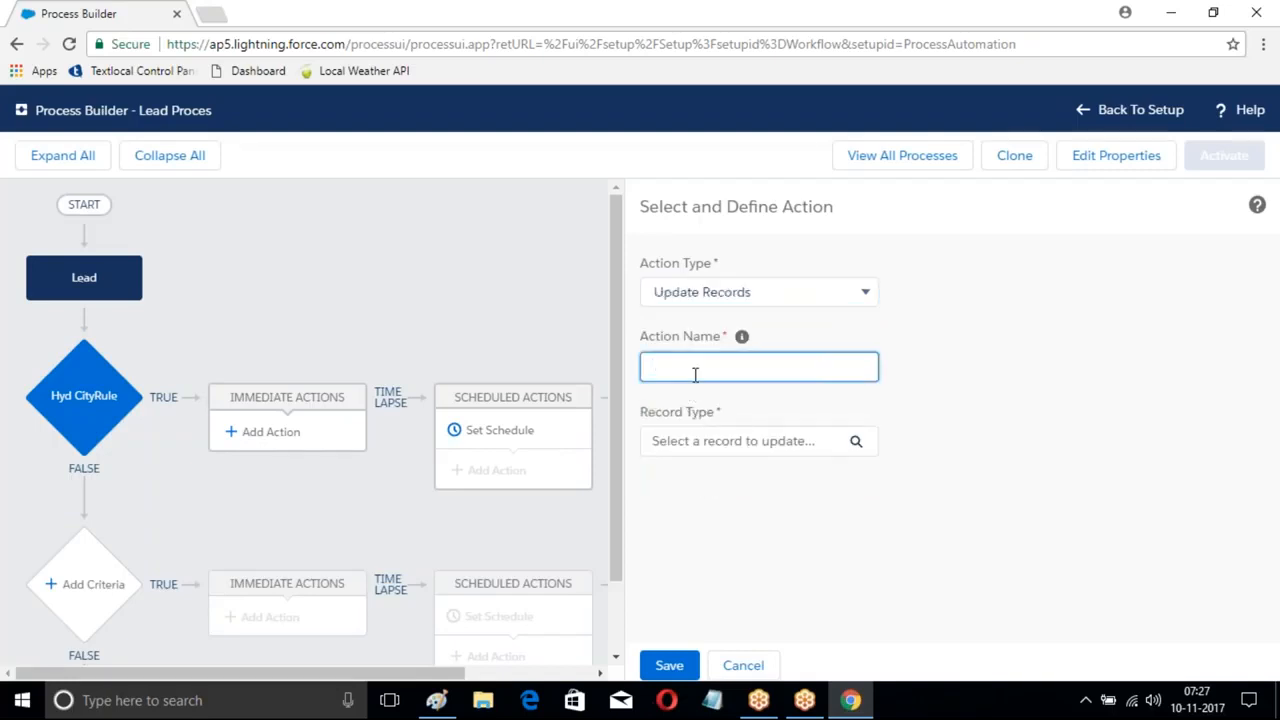
{"action": "type", "text": "LeadUpd"}
{"action": "left_click", "coordinate": [857, 443]}
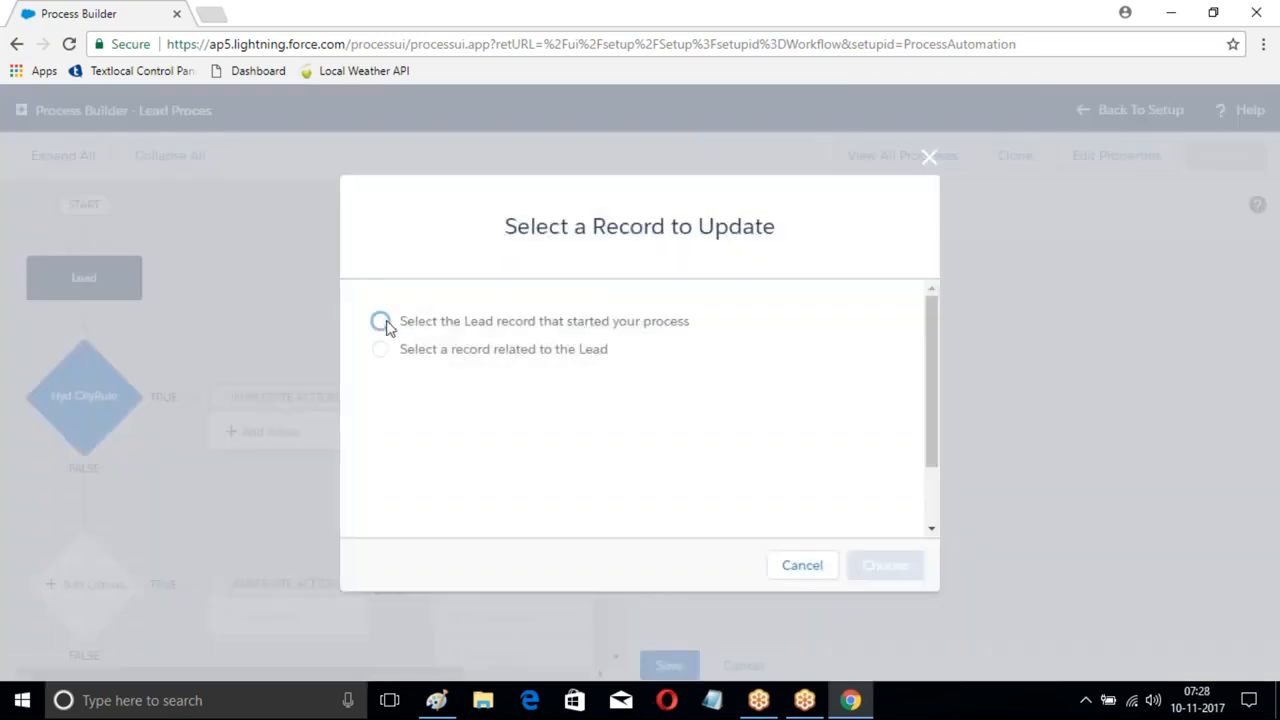
{"action": "left_click", "coordinate": [381, 322]}
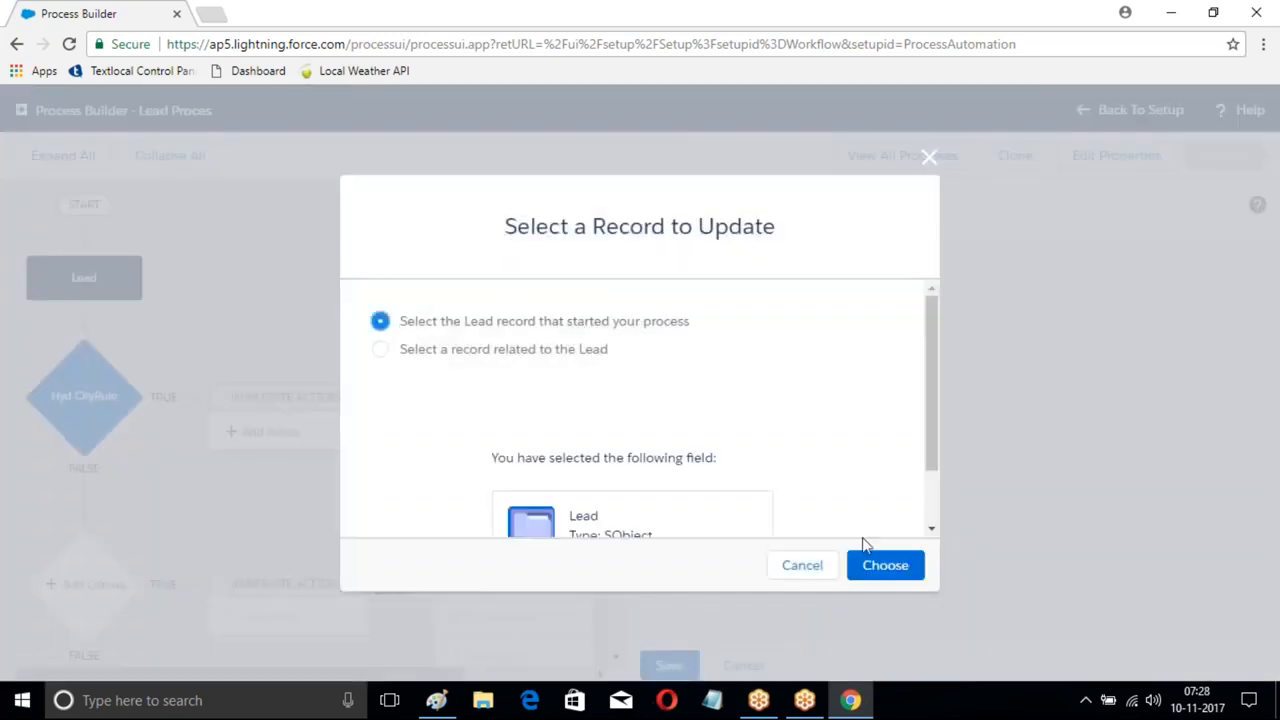
{"action": "left_click", "coordinate": [871, 572]}
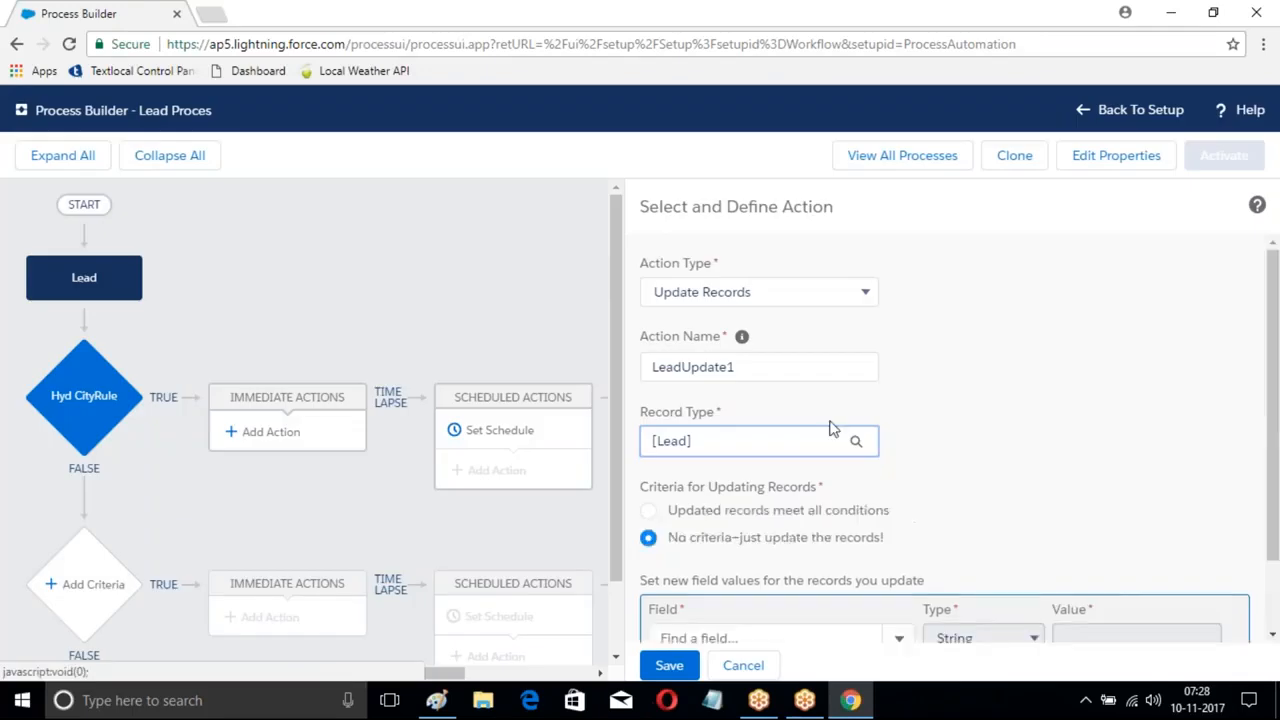
- Set the action's Rating field to Hot and save LeadUpdate1
{"action": "scroll", "coordinate": [829, 428], "scroll_direction": "down", "scroll_amount": 2}
{"action": "left_click", "coordinate": [831, 548]}
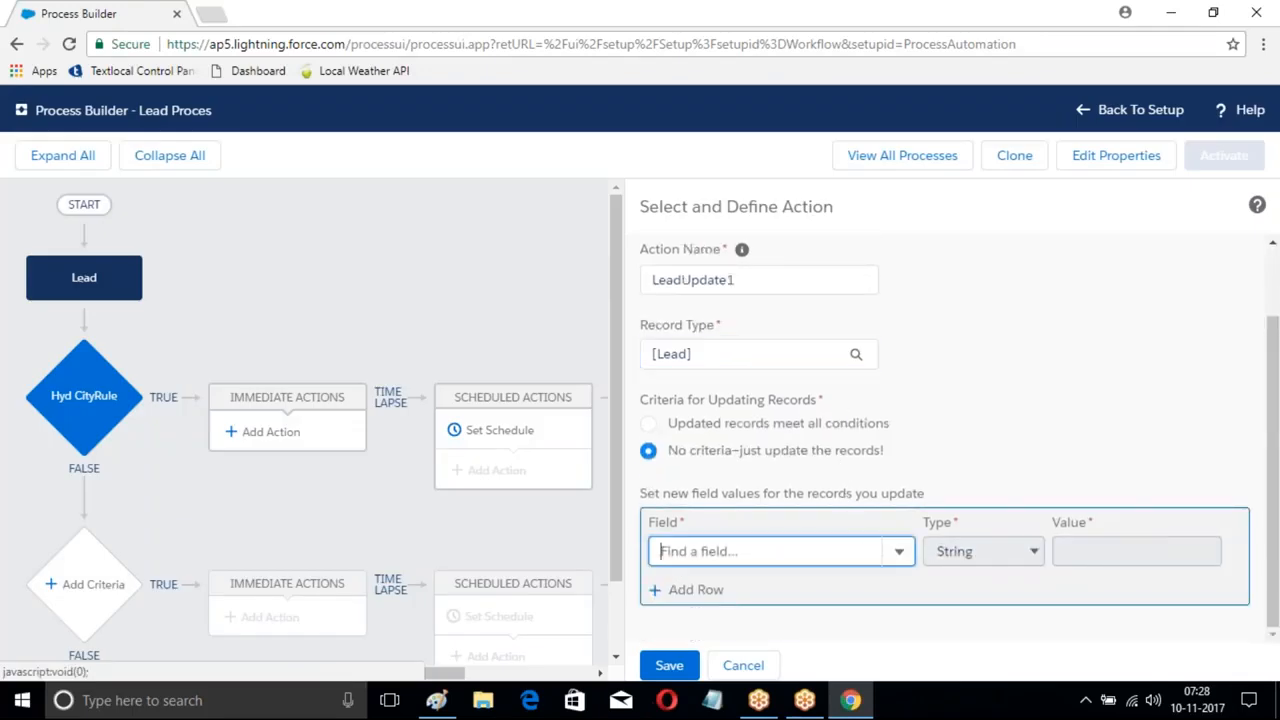
{"action": "type", "text": "C"}
{"action": "key", "text": "BackSpace"}
{"action": "type", "text": "Ra"}
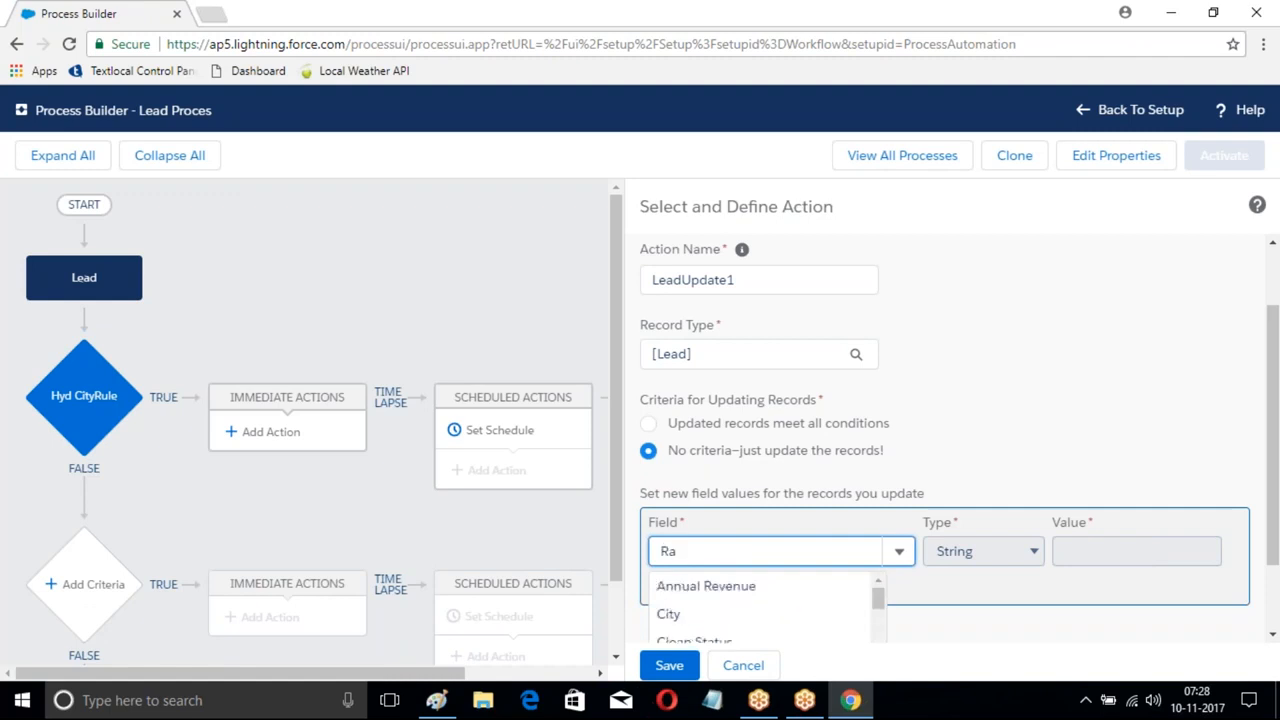
{"action": "type", "text": "ting"}
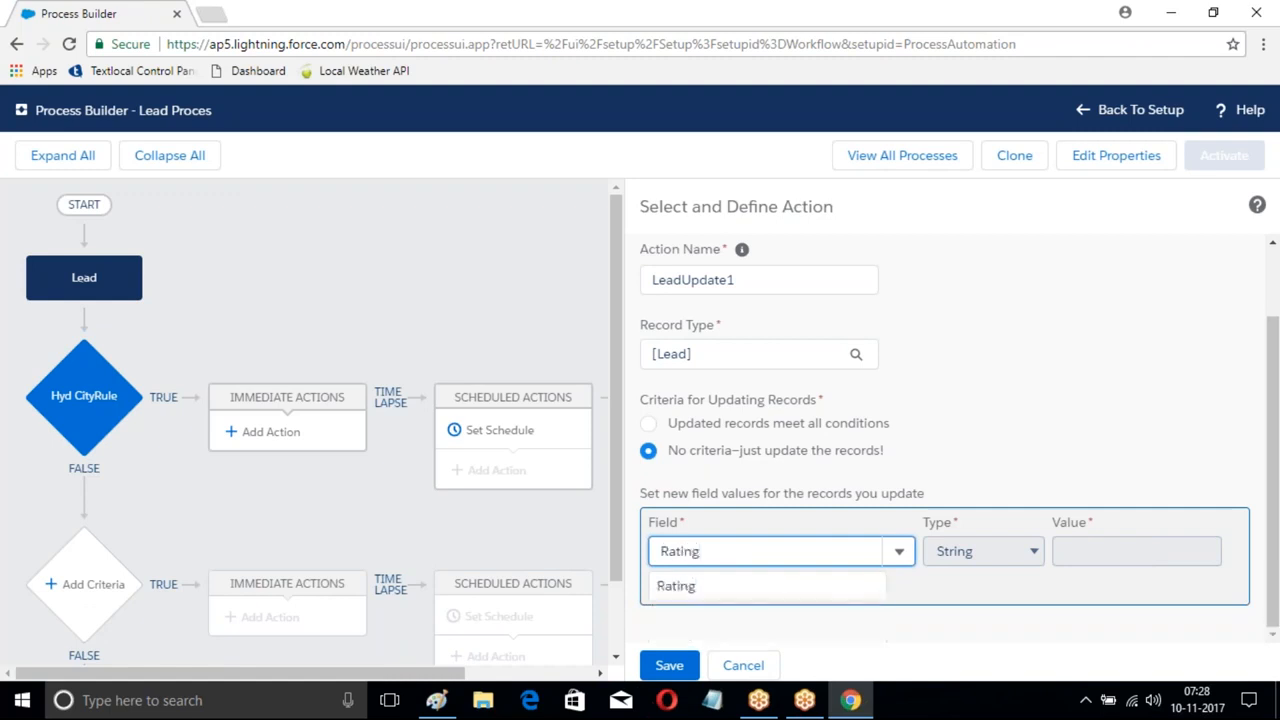
{"action": "left_click", "coordinate": [686, 592]}
{"action": "left_click", "coordinate": [1112, 556]}
{"action": "left_click", "coordinate": [1086, 592]}
{"action": "left_click", "coordinate": [697, 665]}
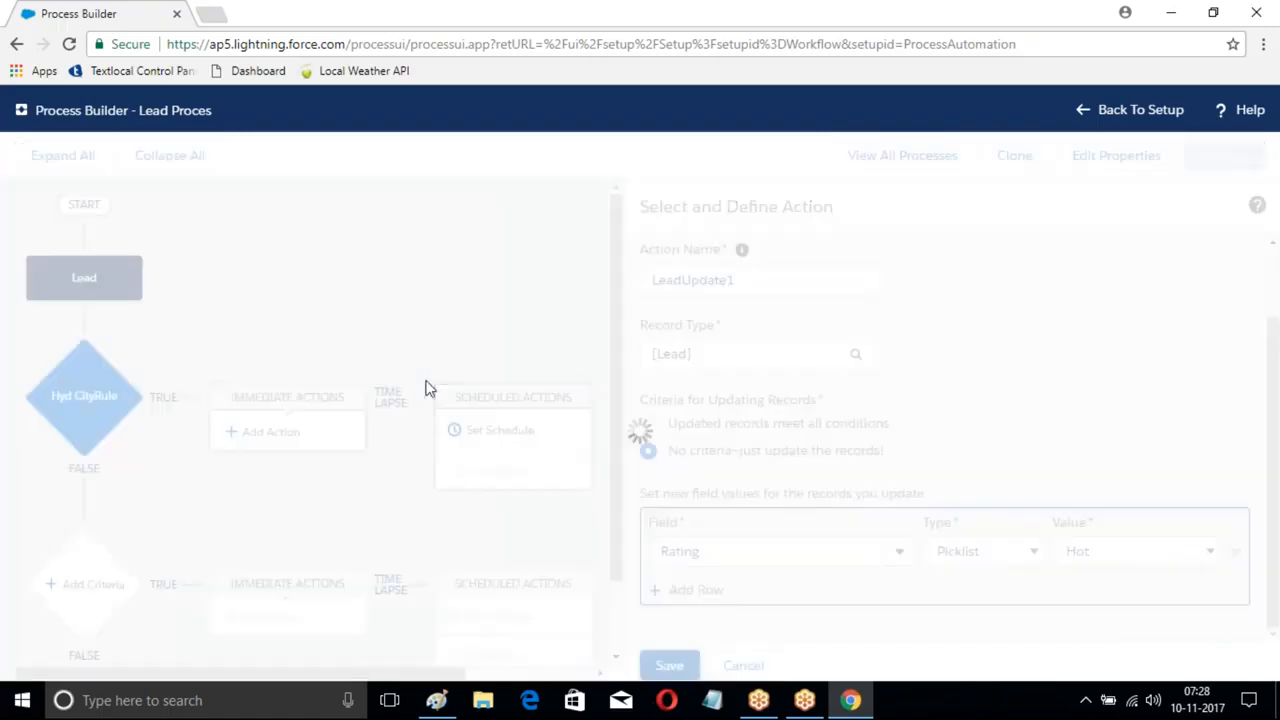
{"action": "scroll", "coordinate": [337, 303], "scroll_direction": "down", "scroll_amount": 1}
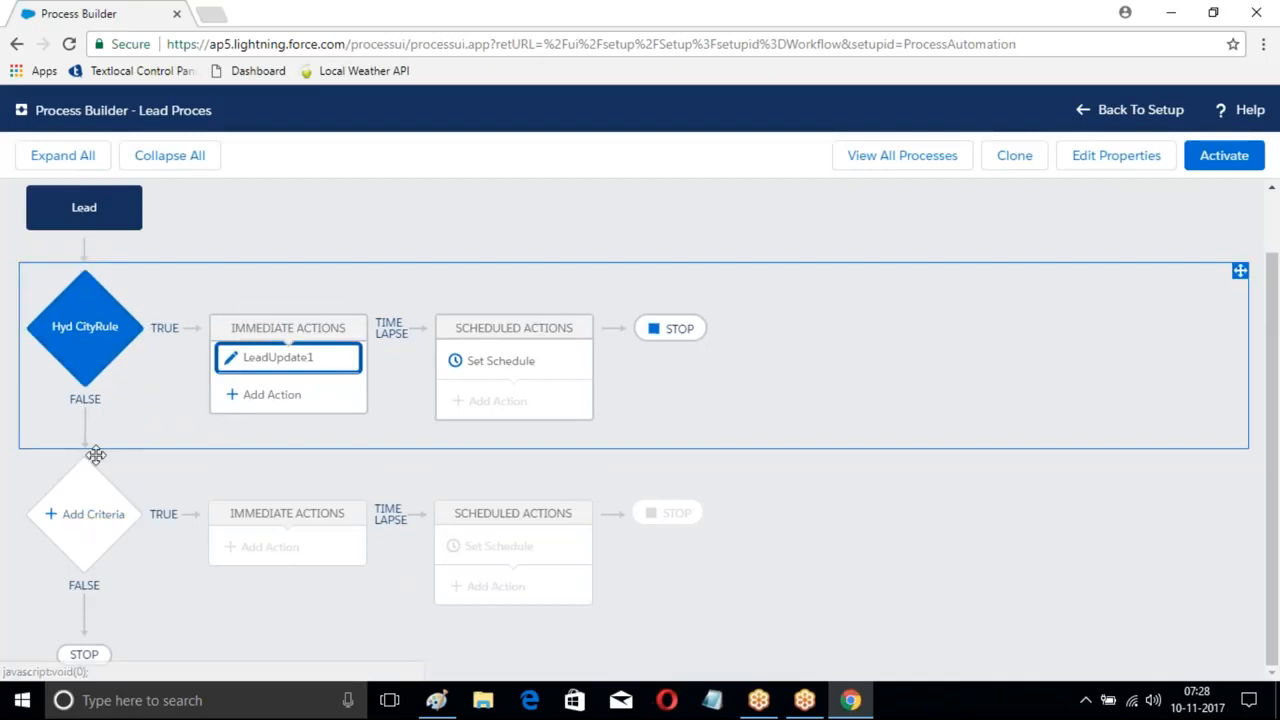
- Add a second criteria with the condition Lead City equals Ban
{"action": "left_click", "coordinate": [88, 521]}
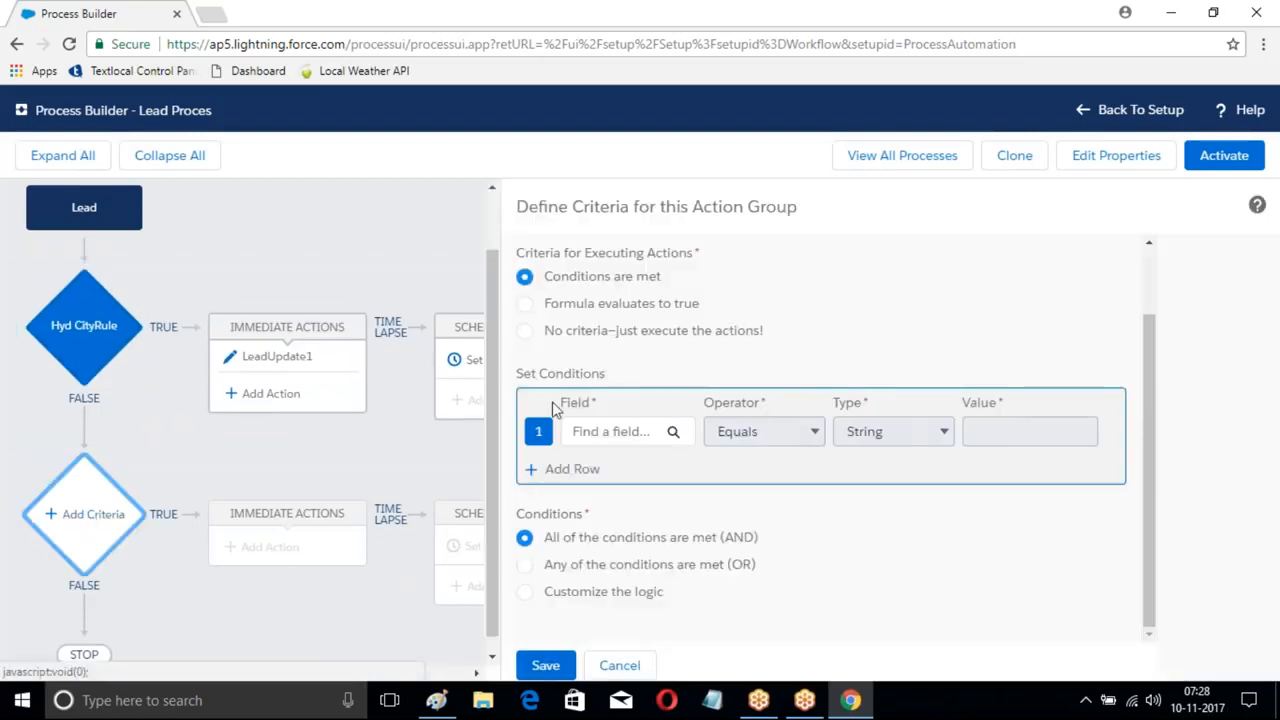
{"action": "left_click", "coordinate": [620, 437]}
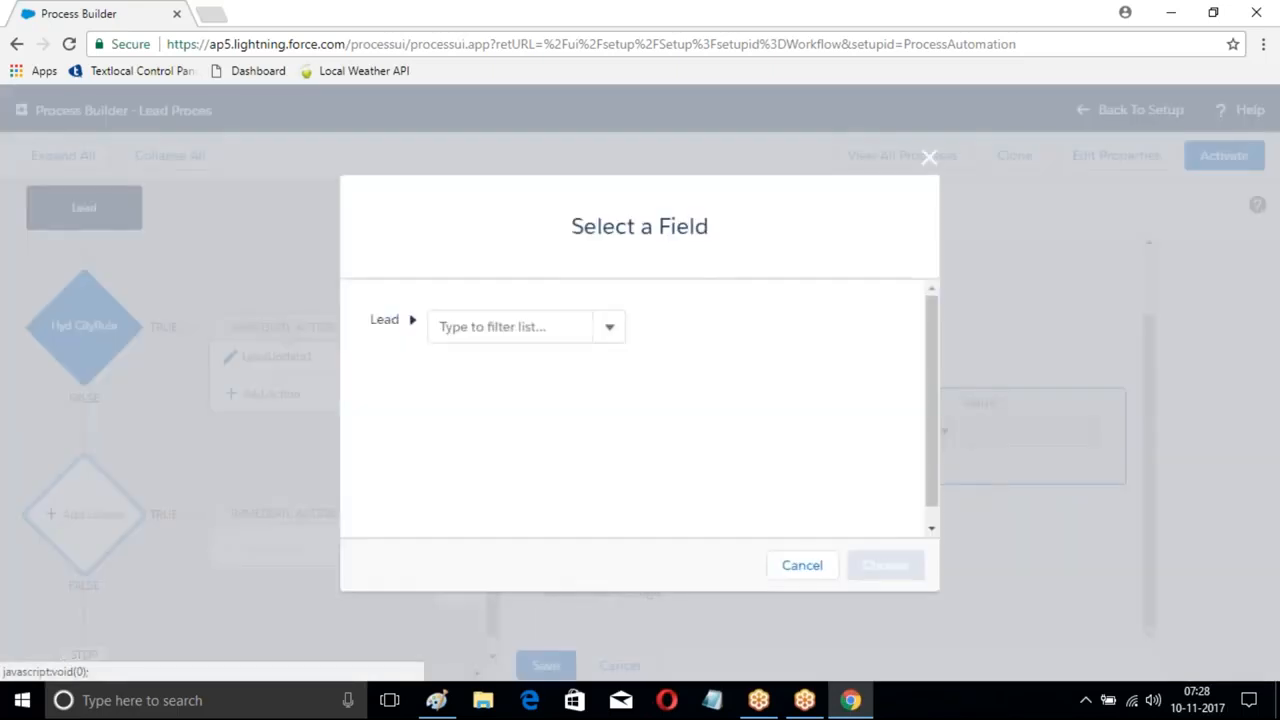
{"action": "type", "text": "City"}
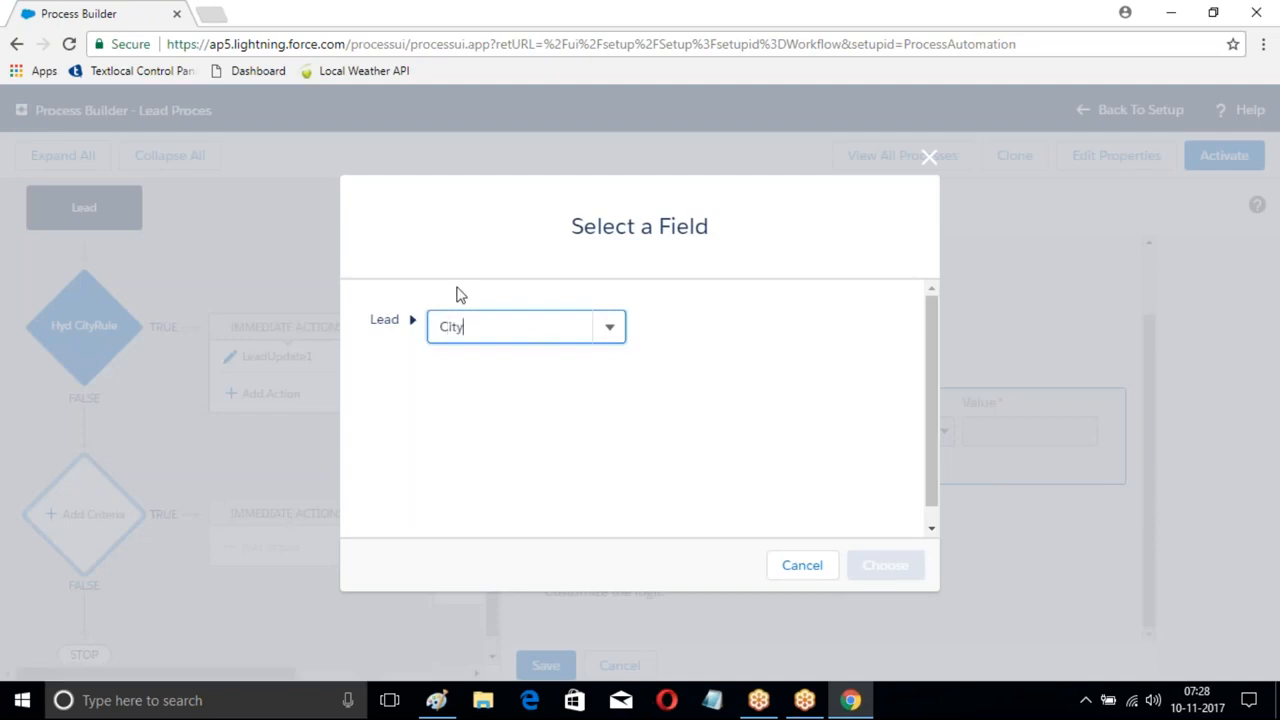
{"action": "left_click", "coordinate": [455, 360]}
{"action": "left_click", "coordinate": [885, 565]}
{"action": "left_click", "coordinate": [1010, 431]}
{"action": "type", "text": "Ban"}
{"action": "left_click", "coordinate": [550, 674]}
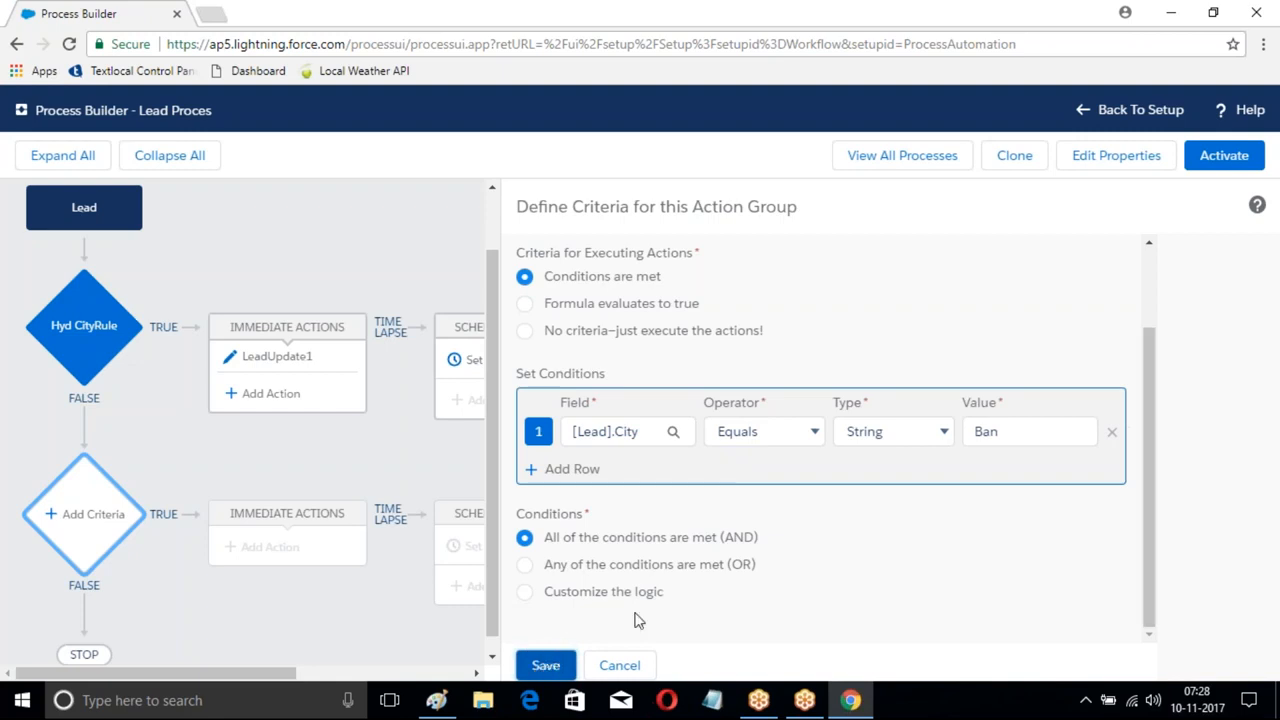
- Enter the required criteria name CityBan and save it
{"action": "scroll", "coordinate": [794, 531], "scroll_direction": "up", "scroll_amount": 2}
{"action": "left_click", "coordinate": [576, 297]}
{"action": "type", "text": "CityBa"}
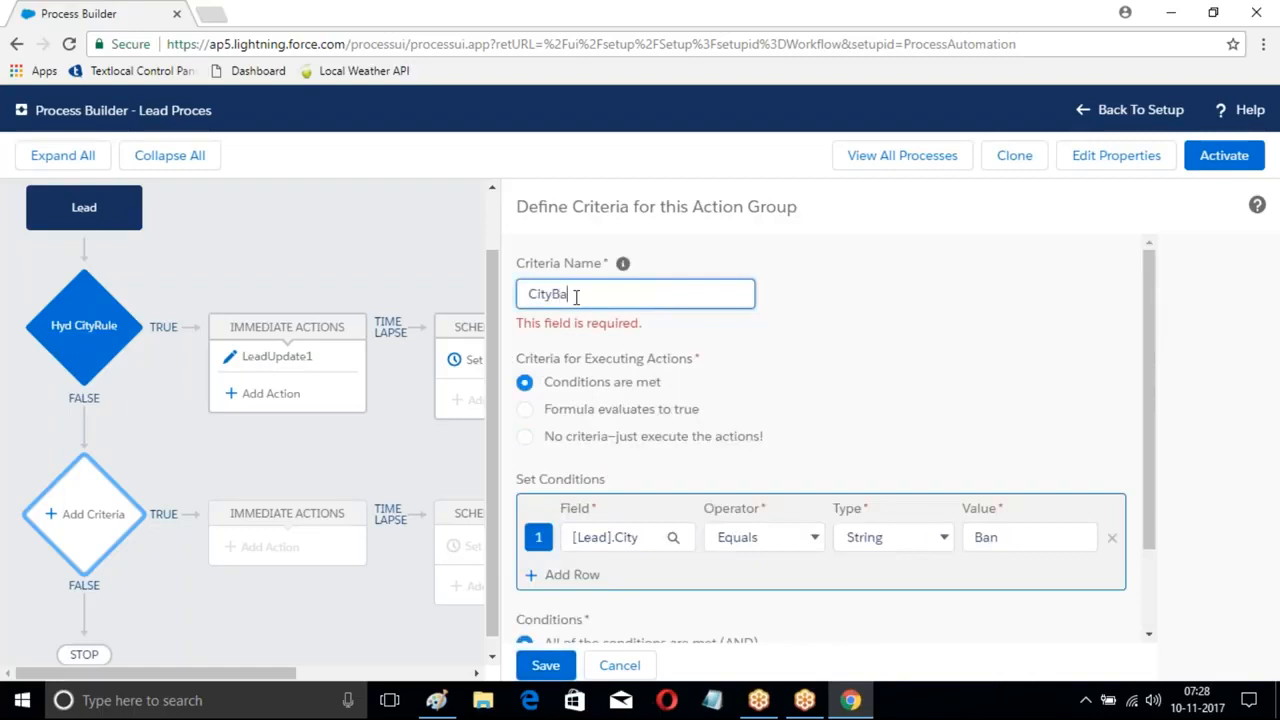
{"action": "scroll", "coordinate": [726, 331], "scroll_direction": "down", "scroll_amount": 3}
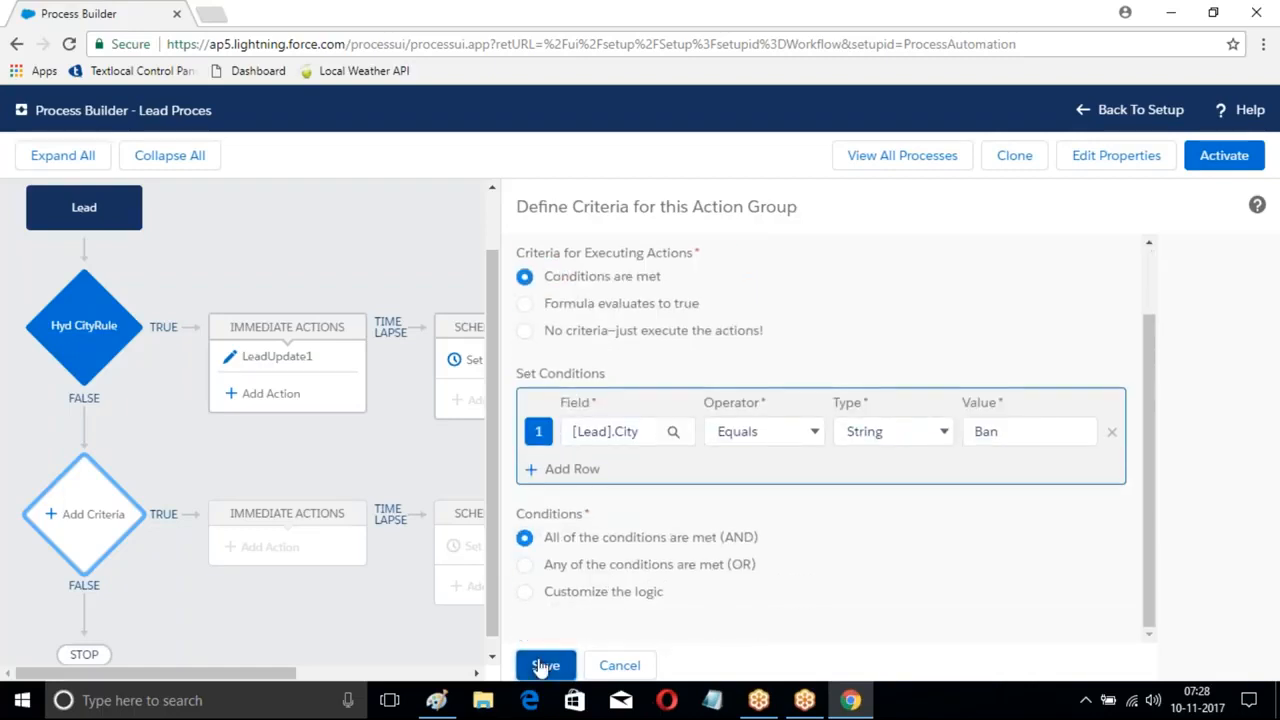
{"action": "left_click", "coordinate": [545, 665]}
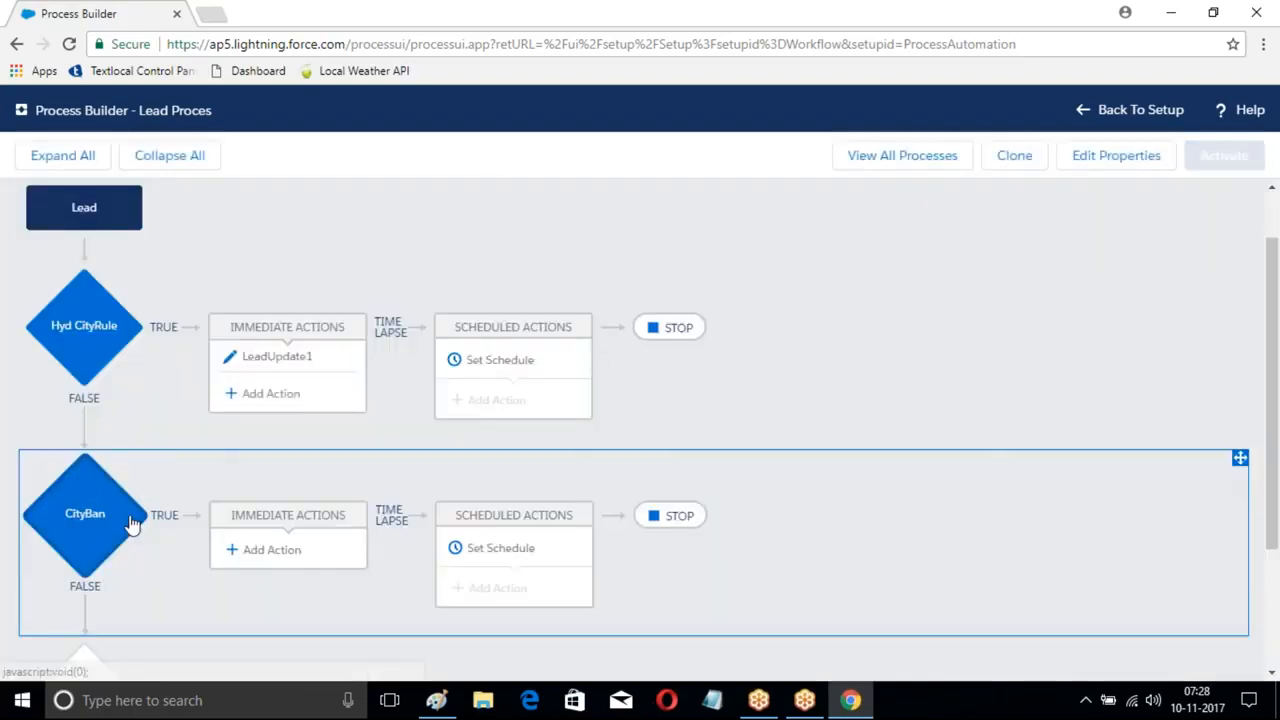
- Under CityBan, add an Update Records action named Update2 targeting the triggering Lead
{"action": "scroll", "coordinate": [260, 550], "scroll_direction": "down", "scroll_amount": 2}
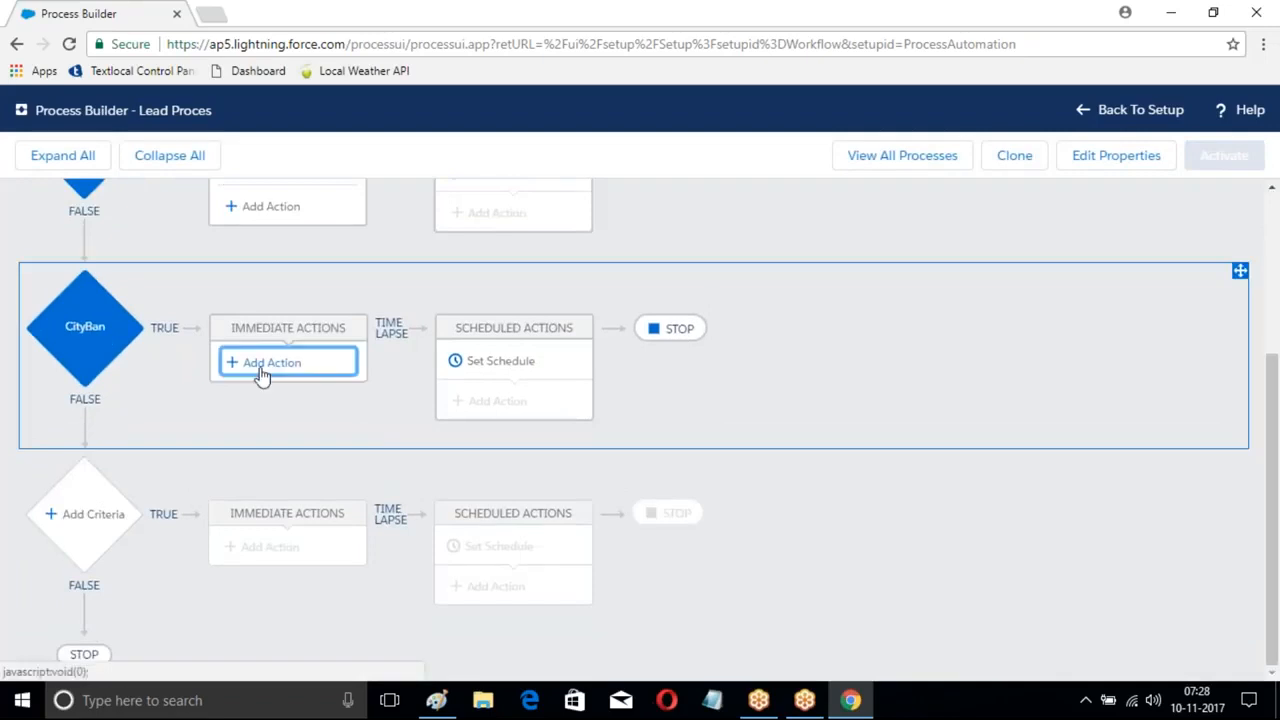
{"action": "left_click", "coordinate": [259, 368]}
{"action": "left_click", "coordinate": [765, 298]}
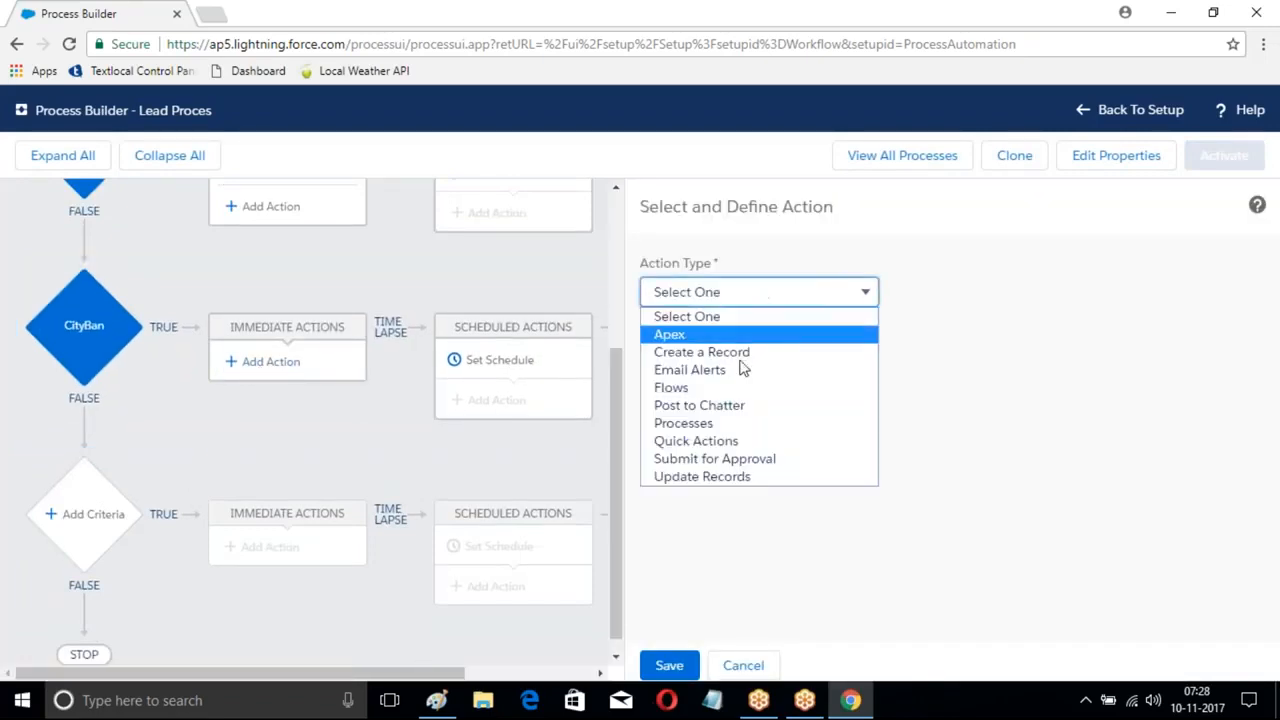
{"action": "left_click", "coordinate": [716, 478]}
{"action": "left_click", "coordinate": [683, 364]}
{"action": "type", "text": "Update2"}
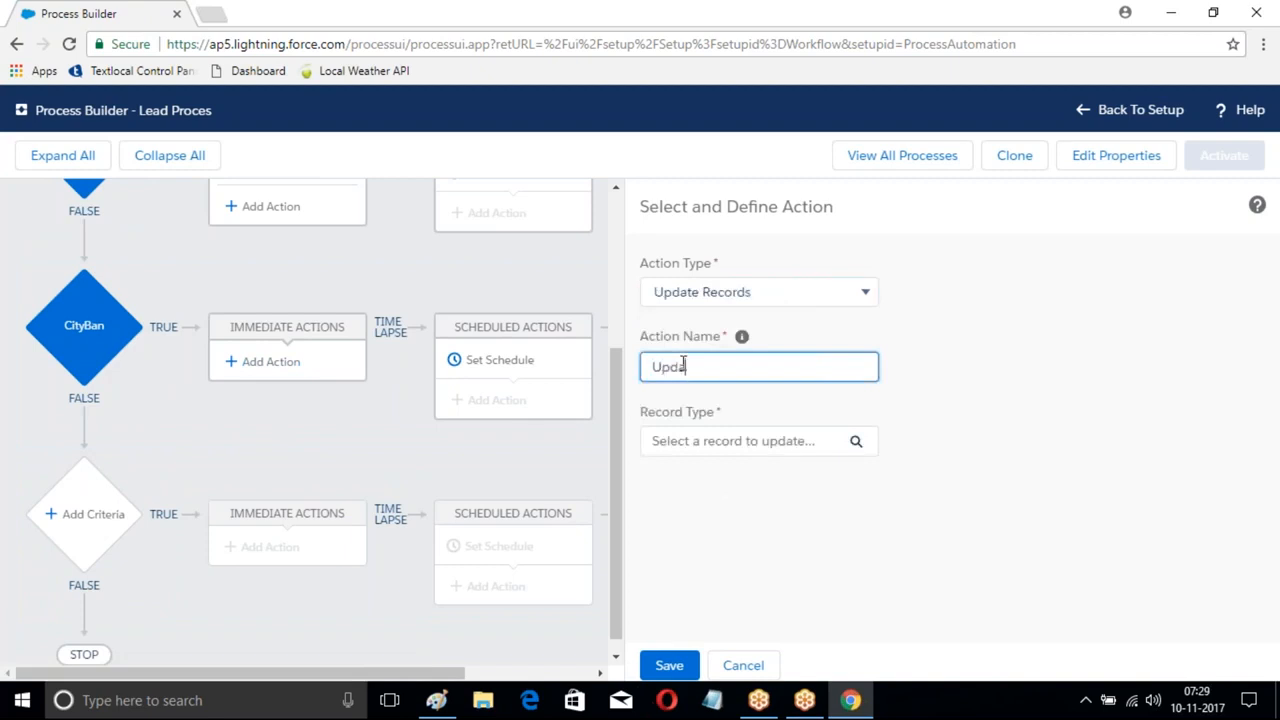
{"action": "left_click", "coordinate": [856, 443]}
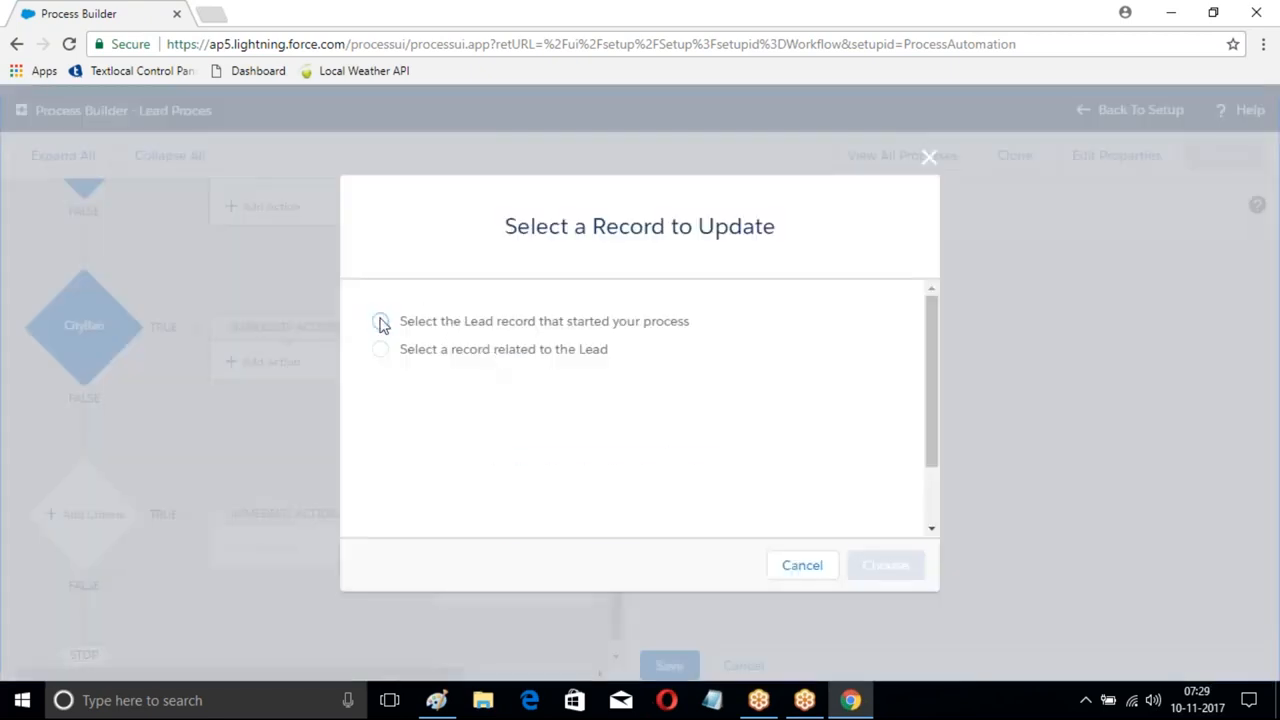
{"action": "left_click", "coordinate": [381, 321]}
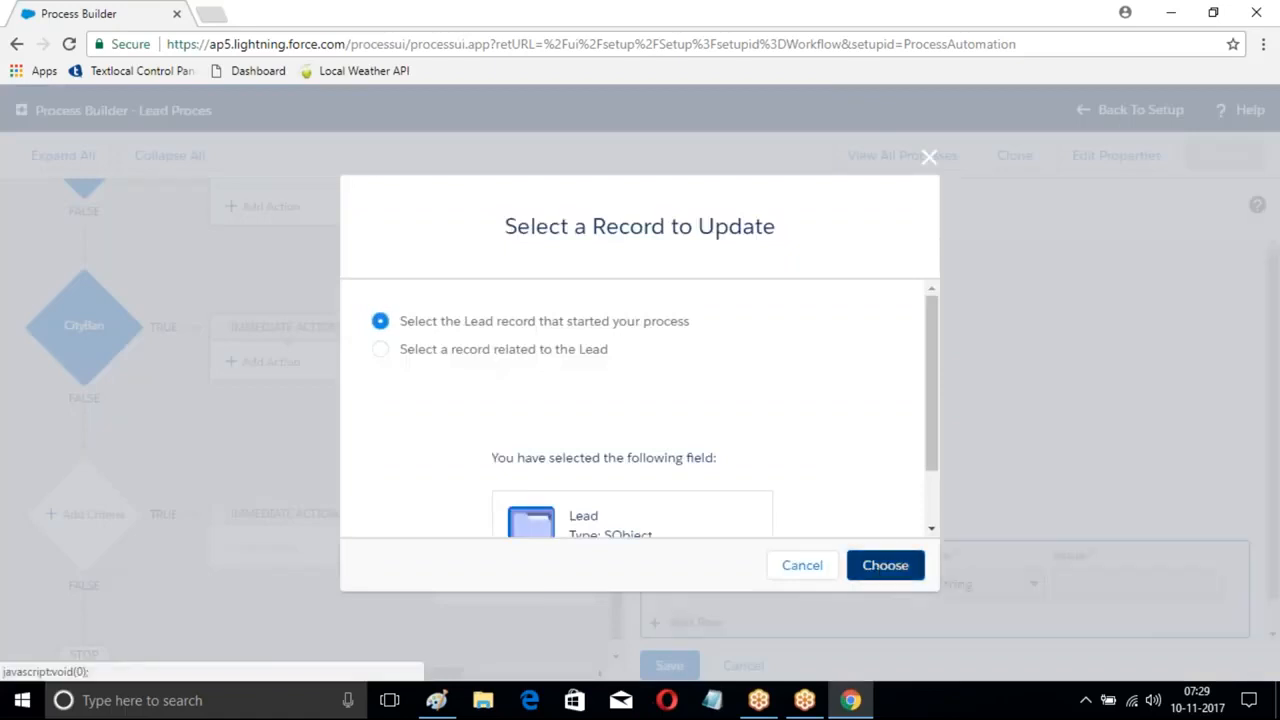
{"action": "left_click", "coordinate": [885, 566]}
- Set the Rating field to Warm and save the Update2 action
{"action": "scroll", "coordinate": [872, 586], "scroll_direction": "down", "scroll_amount": 1}
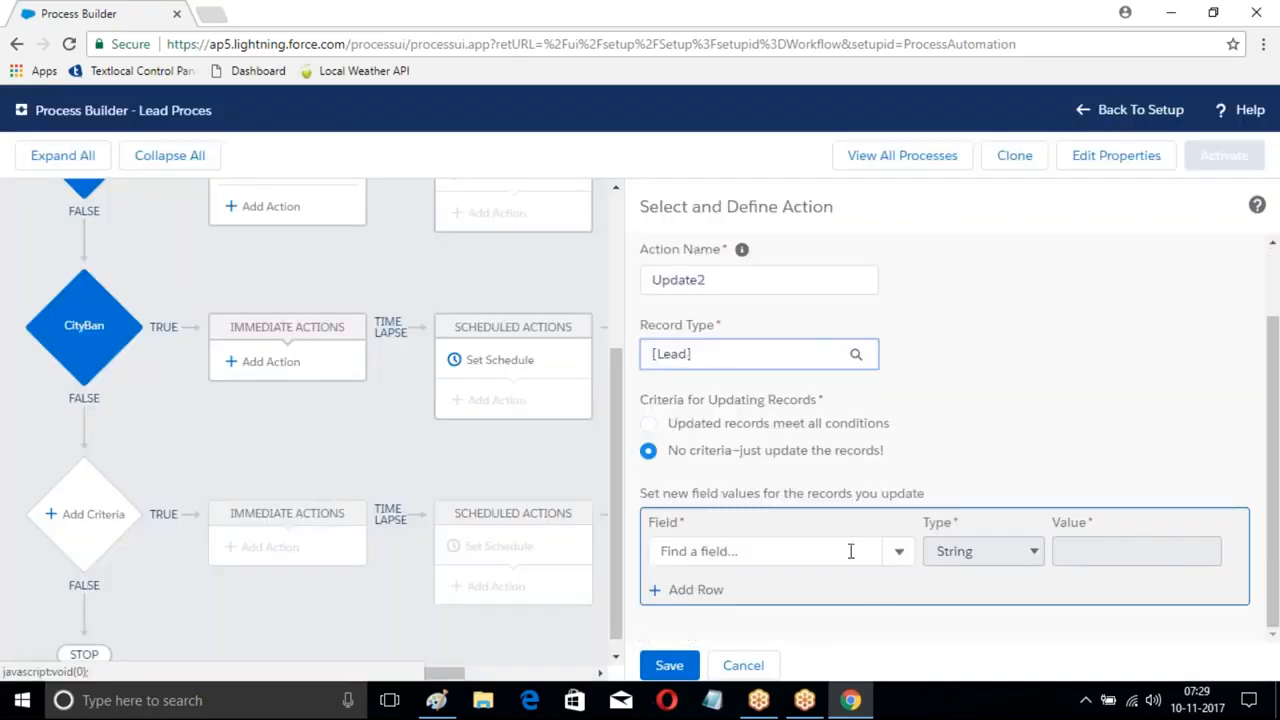
{"action": "left_click", "coordinate": [849, 551]}
{"action": "type", "text": "Rat"}
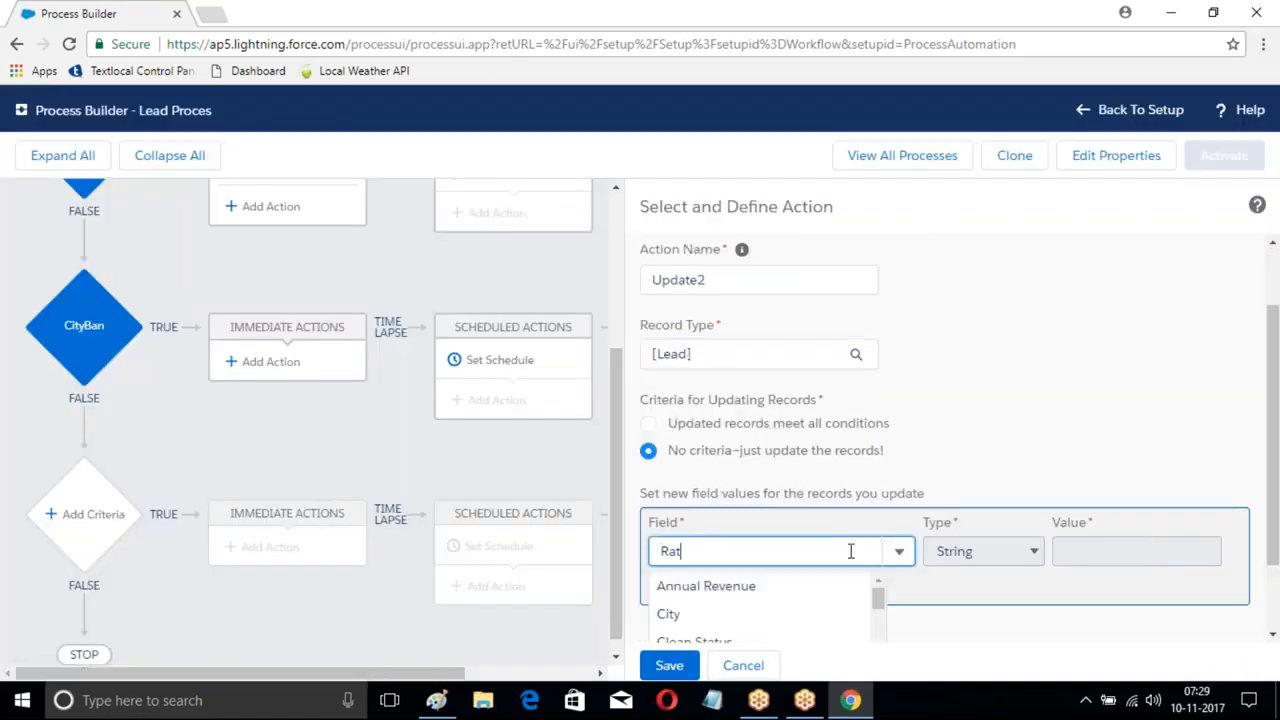
{"action": "type", "text": "ing"}
{"action": "left_click", "coordinate": [786, 598]}
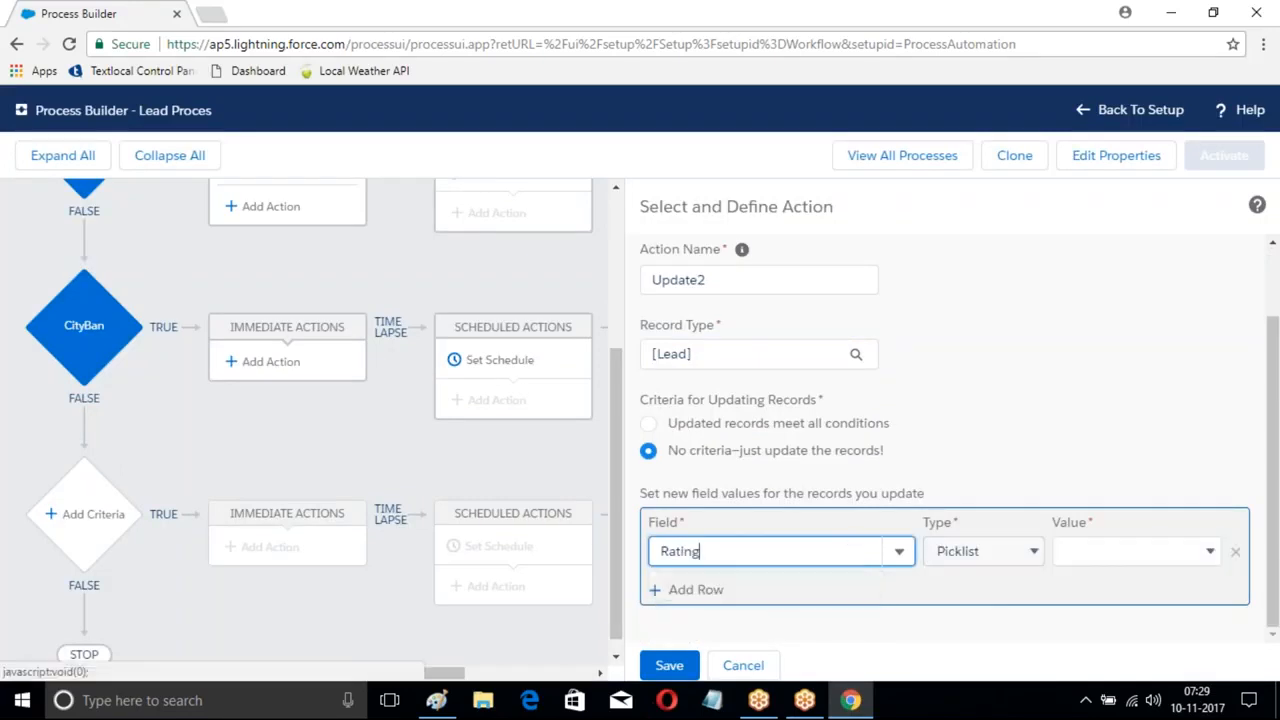
{"action": "left_click", "coordinate": [1103, 552]}
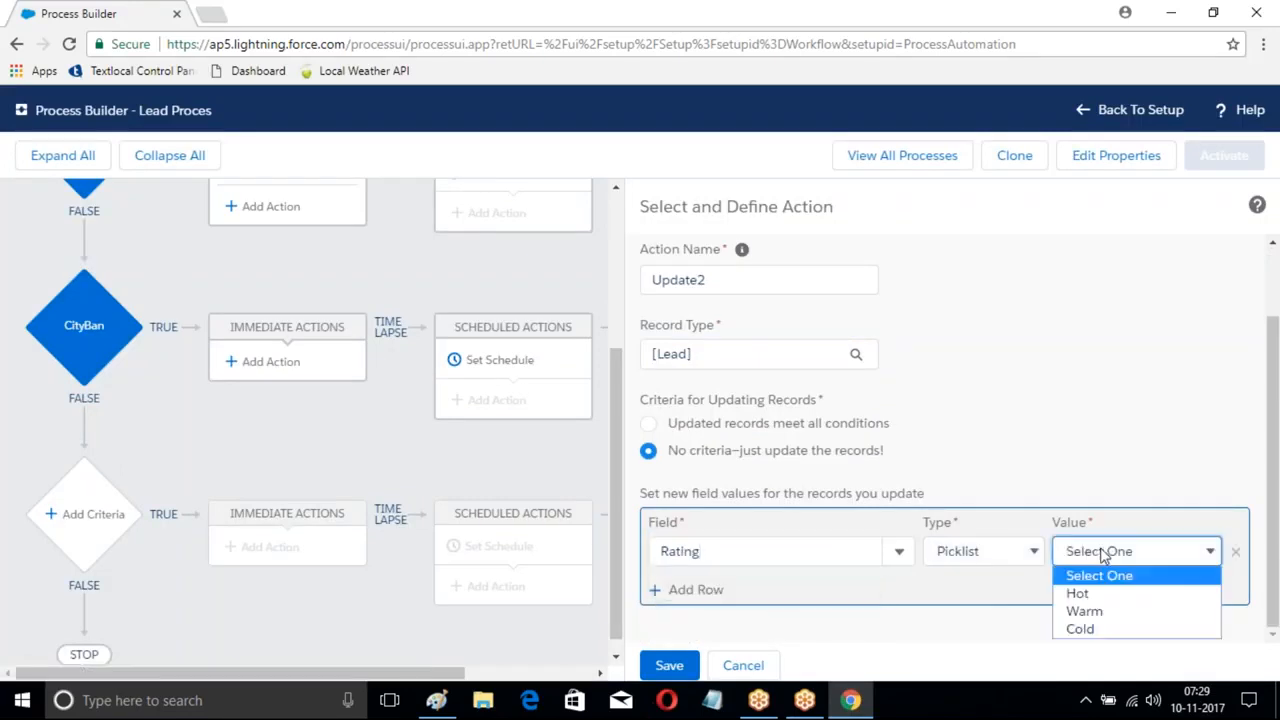
{"action": "left_click", "coordinate": [1094, 620]}
{"action": "left_click", "coordinate": [676, 666]}
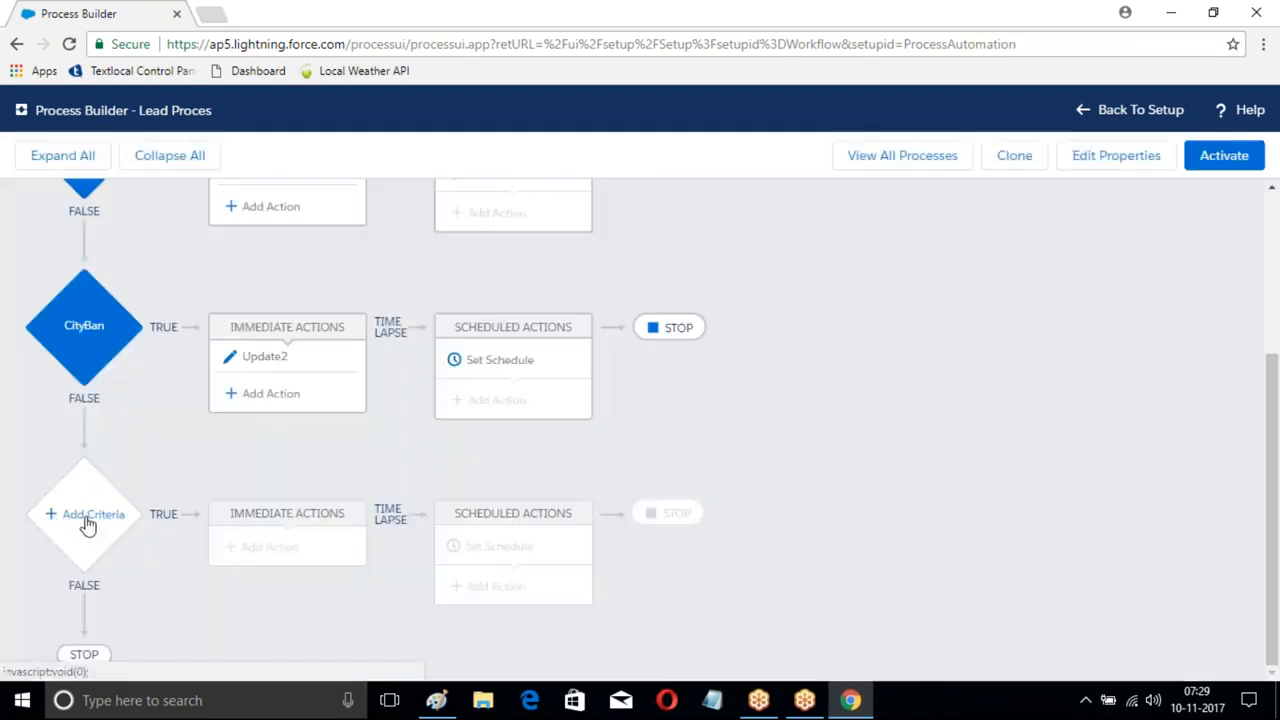
- Add a third criteria with the condition Lead City equals Che
{"action": "left_click", "coordinate": [95, 516]}
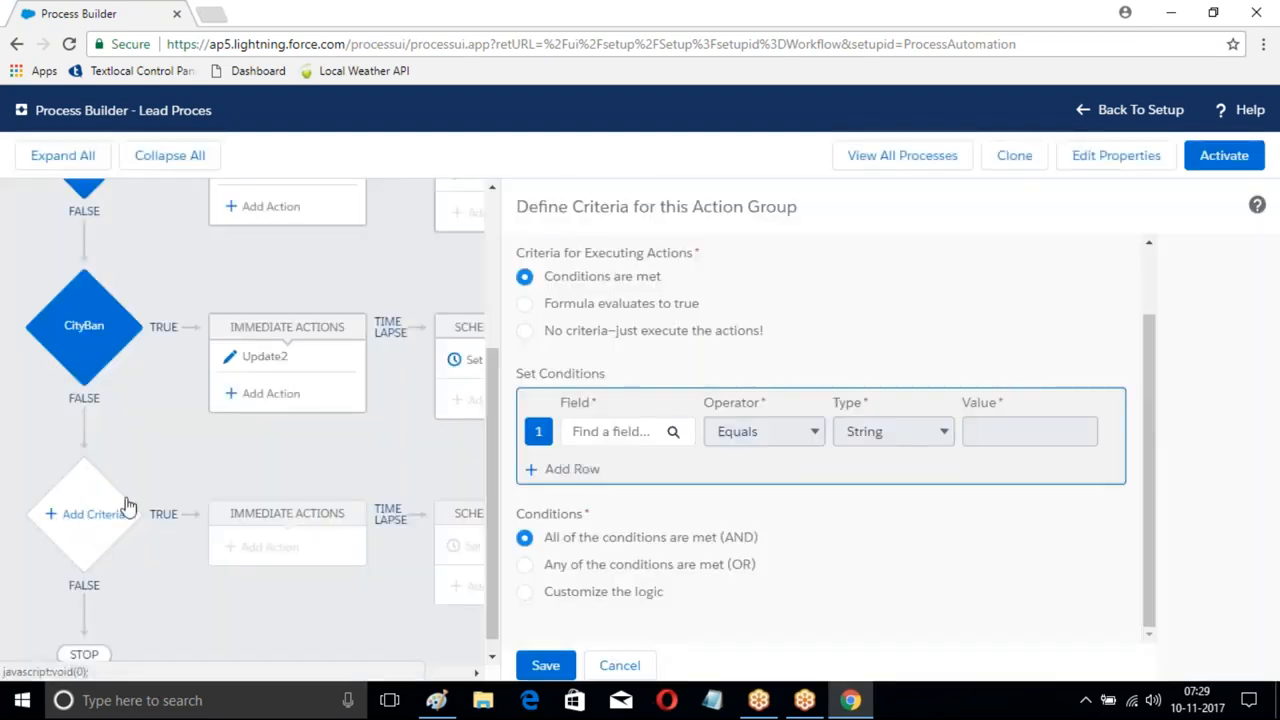
{"action": "left_click", "coordinate": [620, 431]}
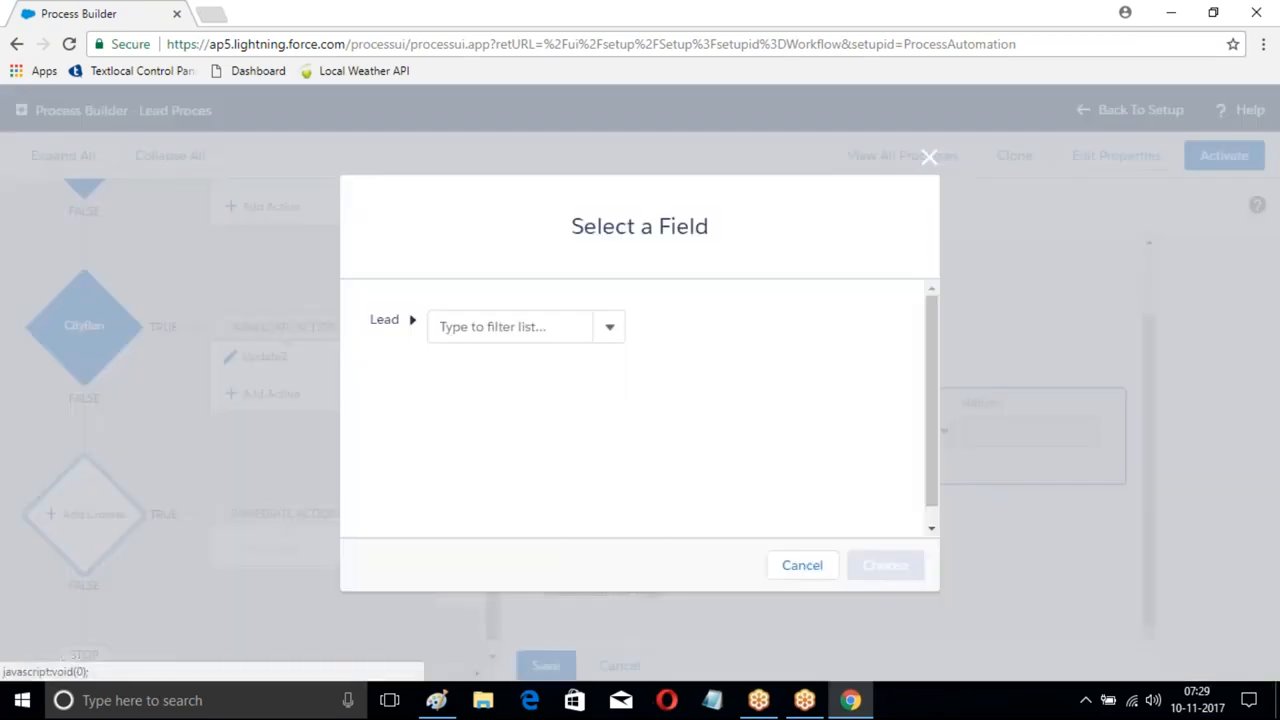
{"action": "type", "text": "City"}
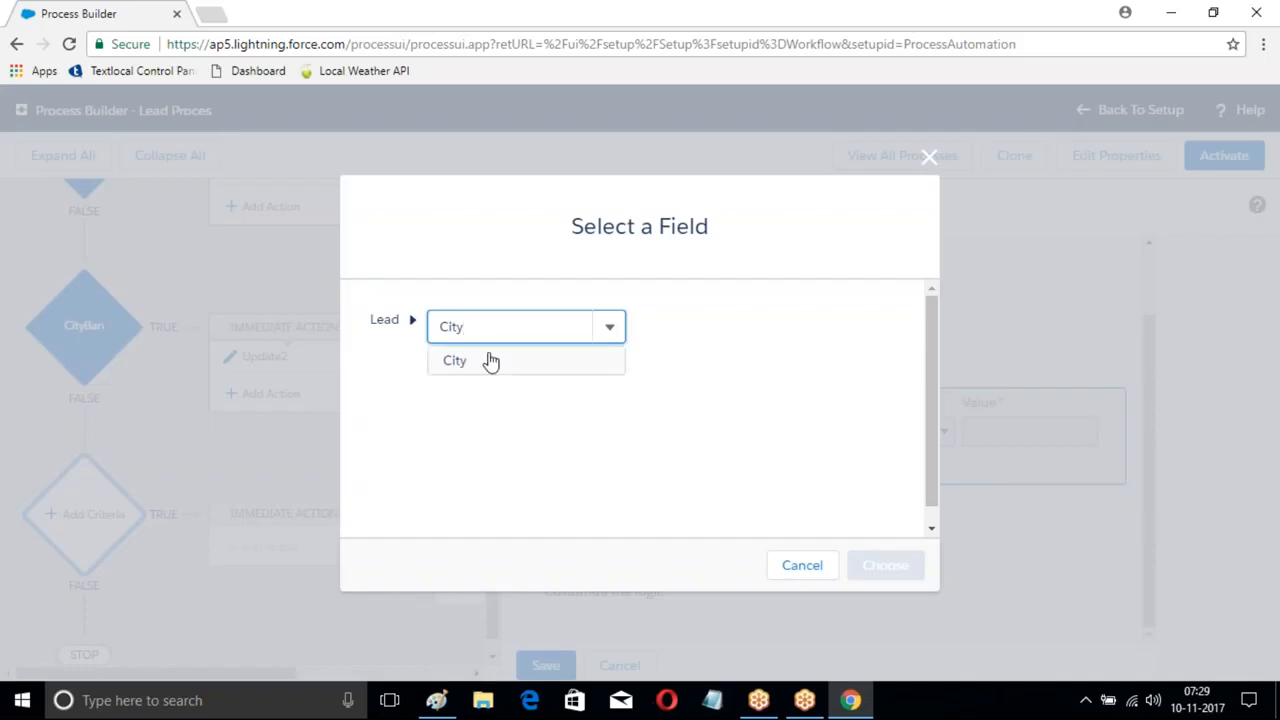
{"action": "left_click", "coordinate": [491, 361]}
{"action": "left_click", "coordinate": [885, 565]}
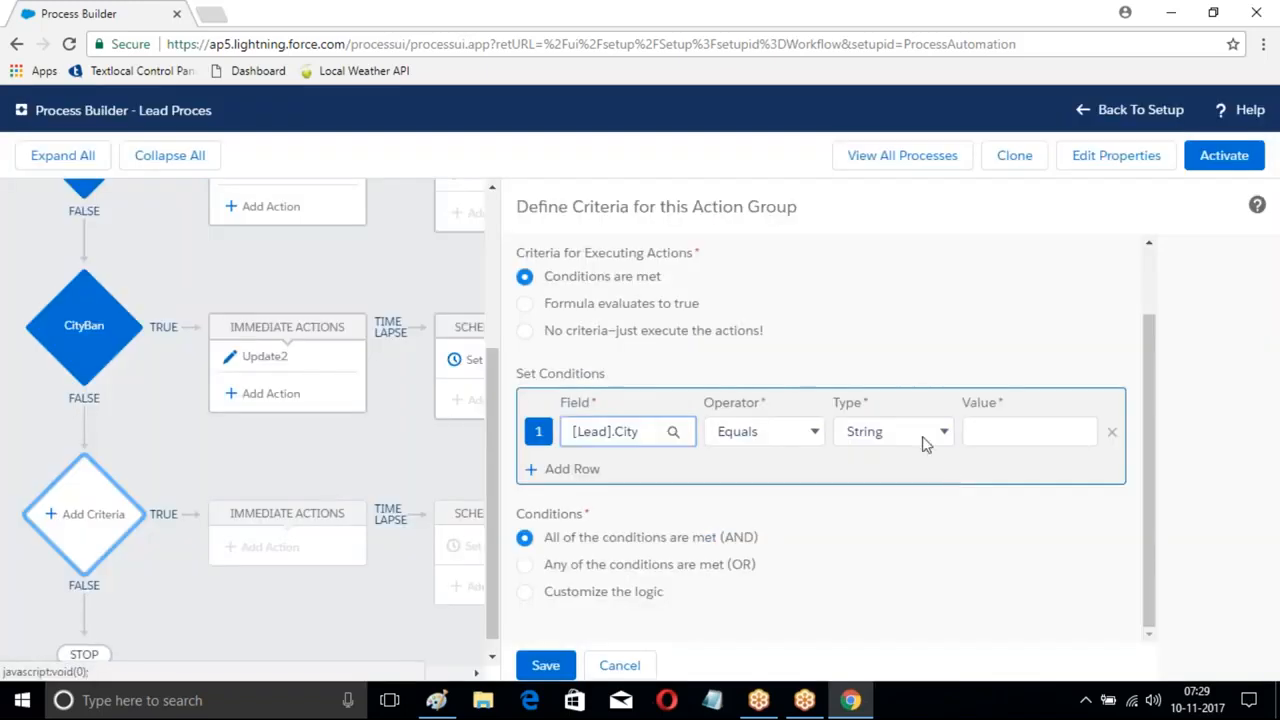
{"action": "left_click", "coordinate": [1018, 431]}
{"action": "type", "text": "Che"}
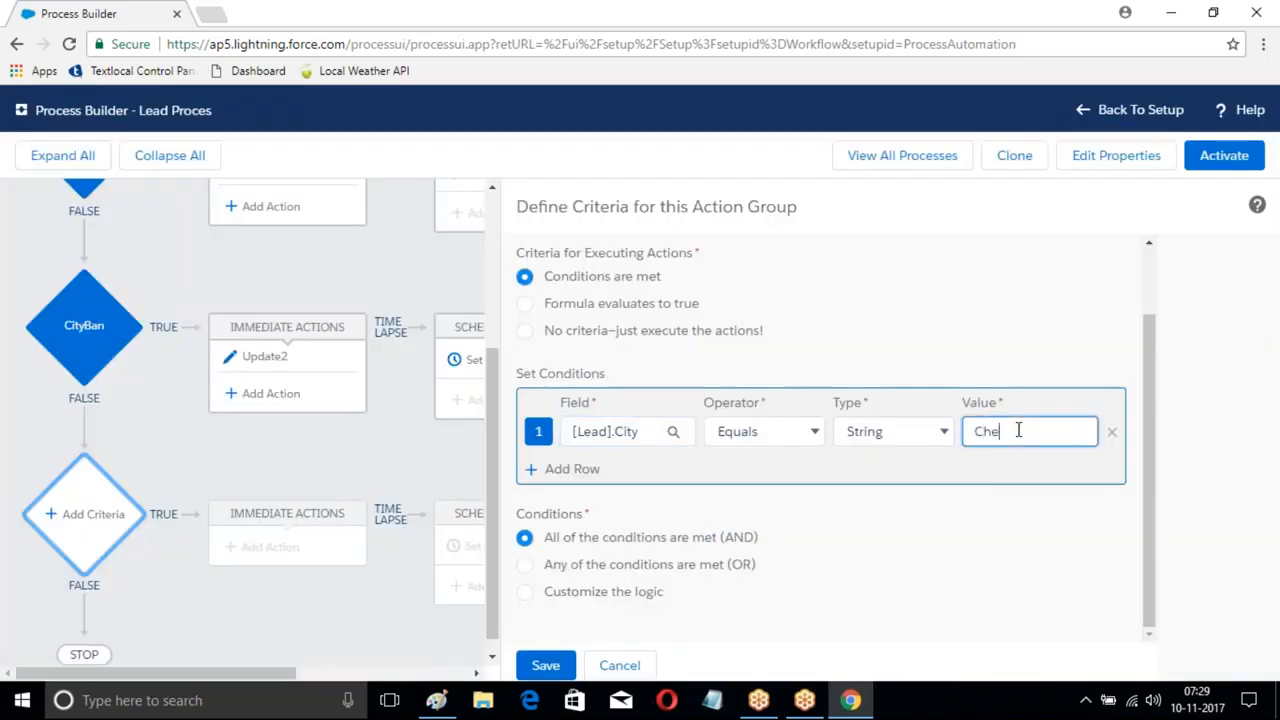
{"action": "left_click", "coordinate": [558, 667]}
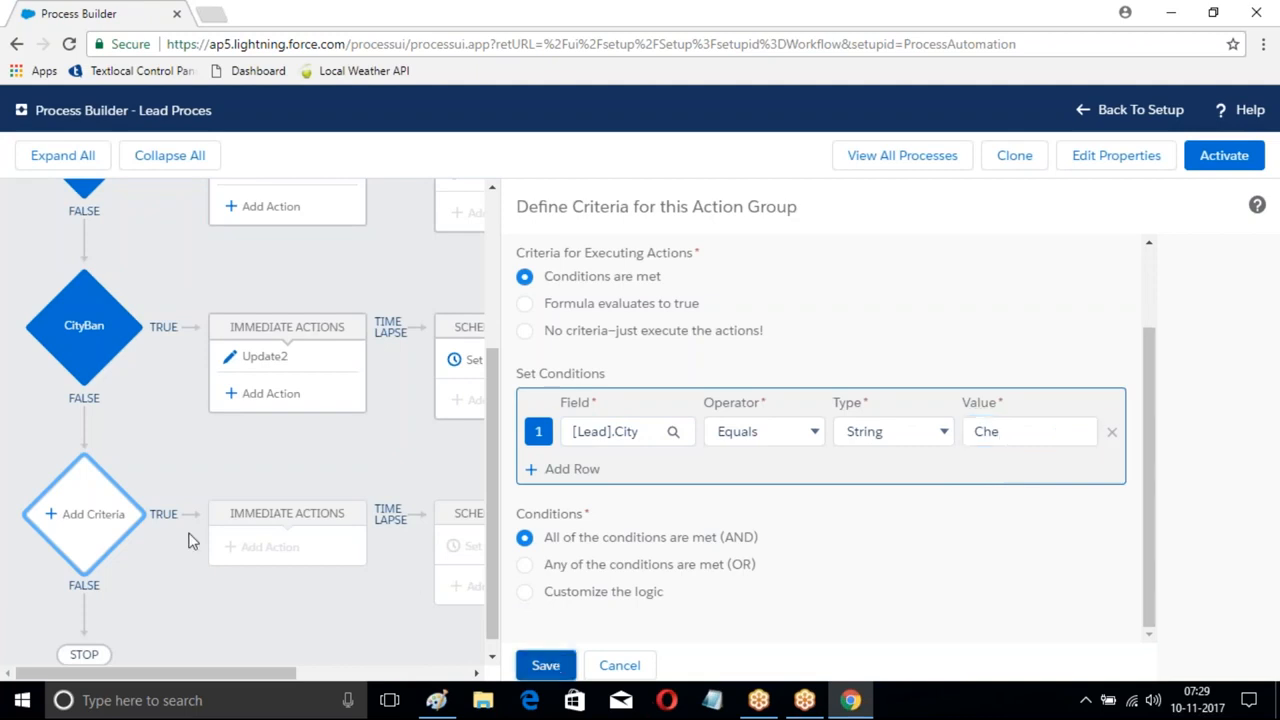
{"action": "left_click", "coordinate": [545, 665]}
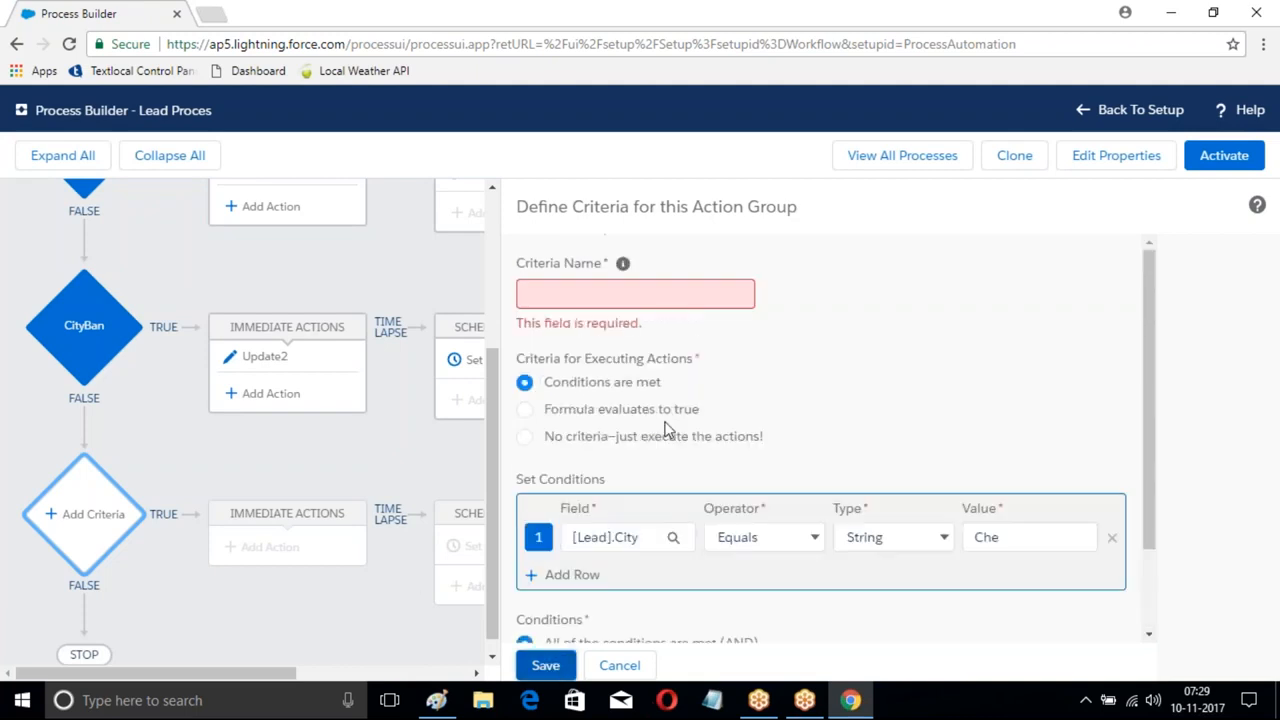
- Name the criteria CheCity and save it
{"action": "left_click", "coordinate": [617, 300]}
{"action": "type", "text": "CheCi"}
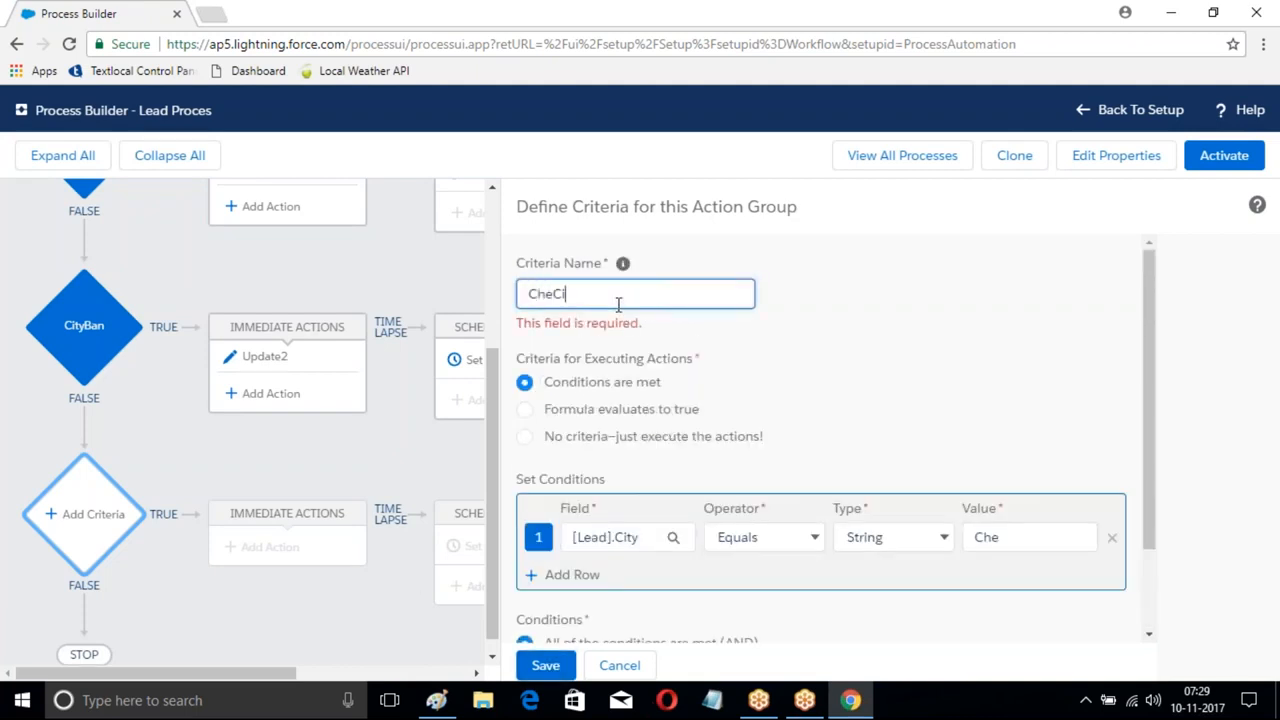
{"action": "type", "text": "ty"}
{"action": "scroll", "coordinate": [560, 600], "scroll_direction": "down", "scroll_amount": 1}
{"action": "left_click", "coordinate": [545, 666]}
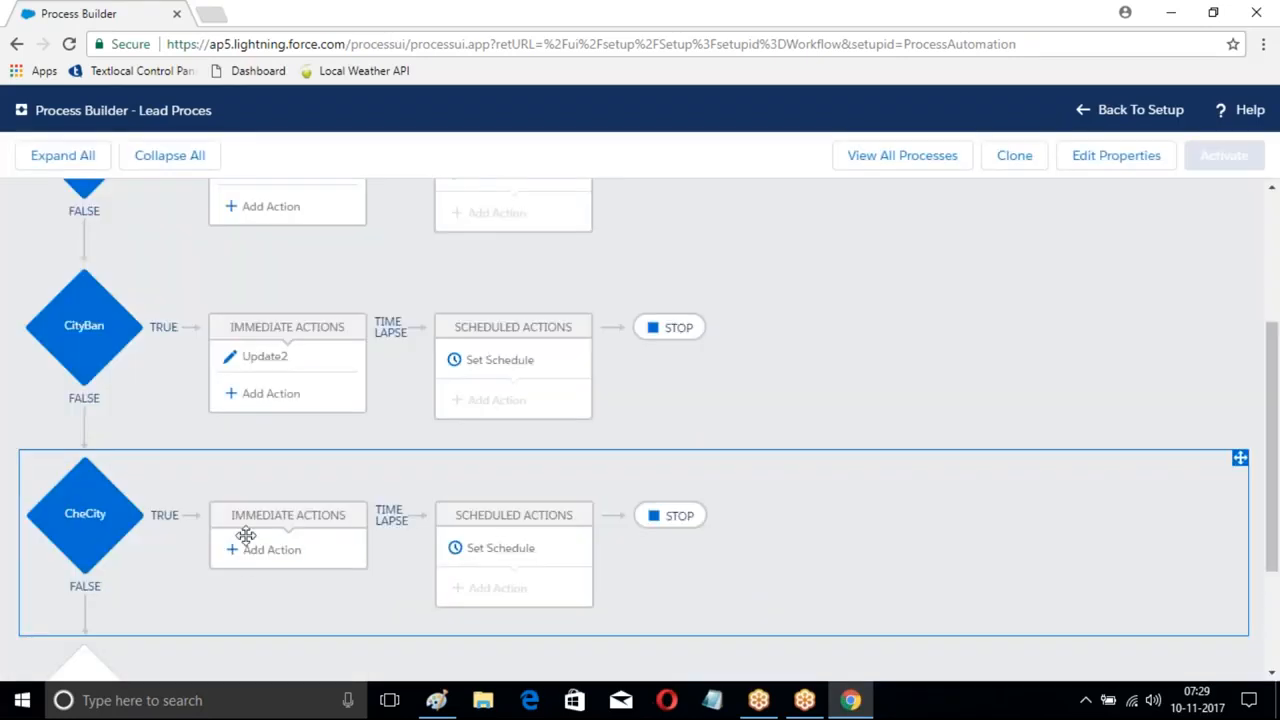
- Add an Update Records action named 'Update3' under CheCity targeting the triggering Lead
{"action": "left_click", "coordinate": [243, 558]}
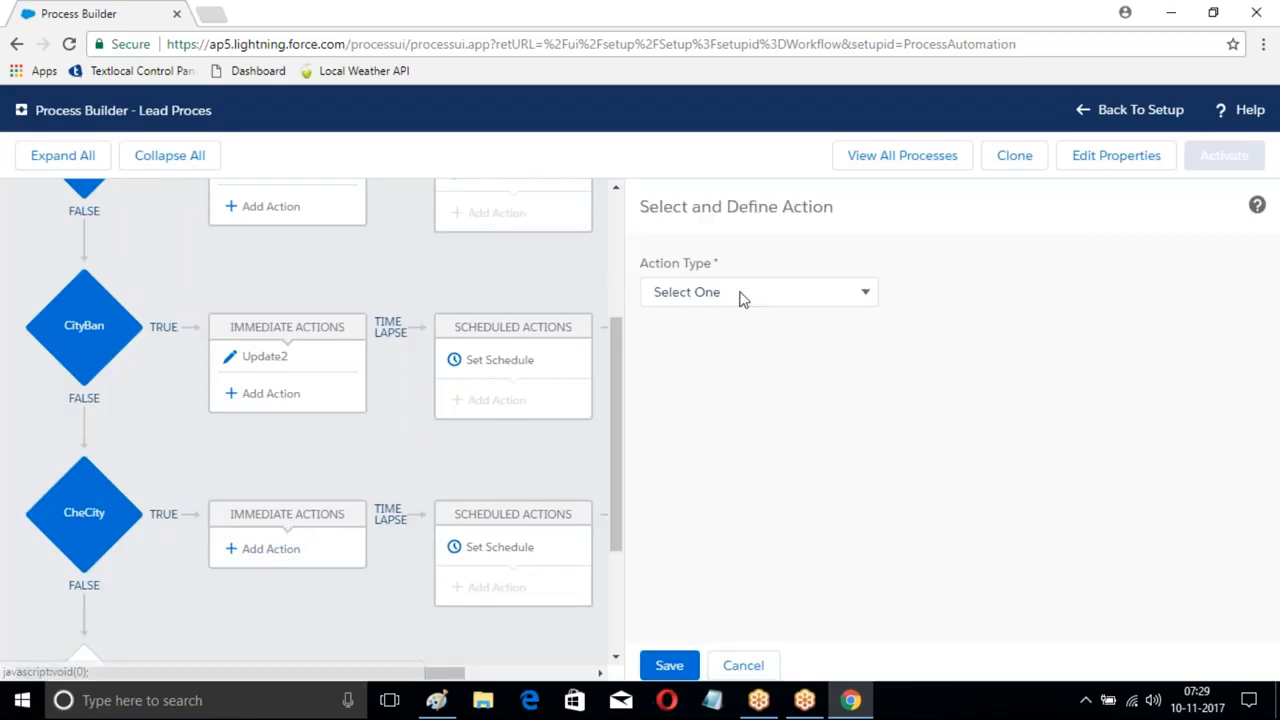
{"action": "left_click", "coordinate": [743, 291]}
{"action": "left_click", "coordinate": [710, 476]}
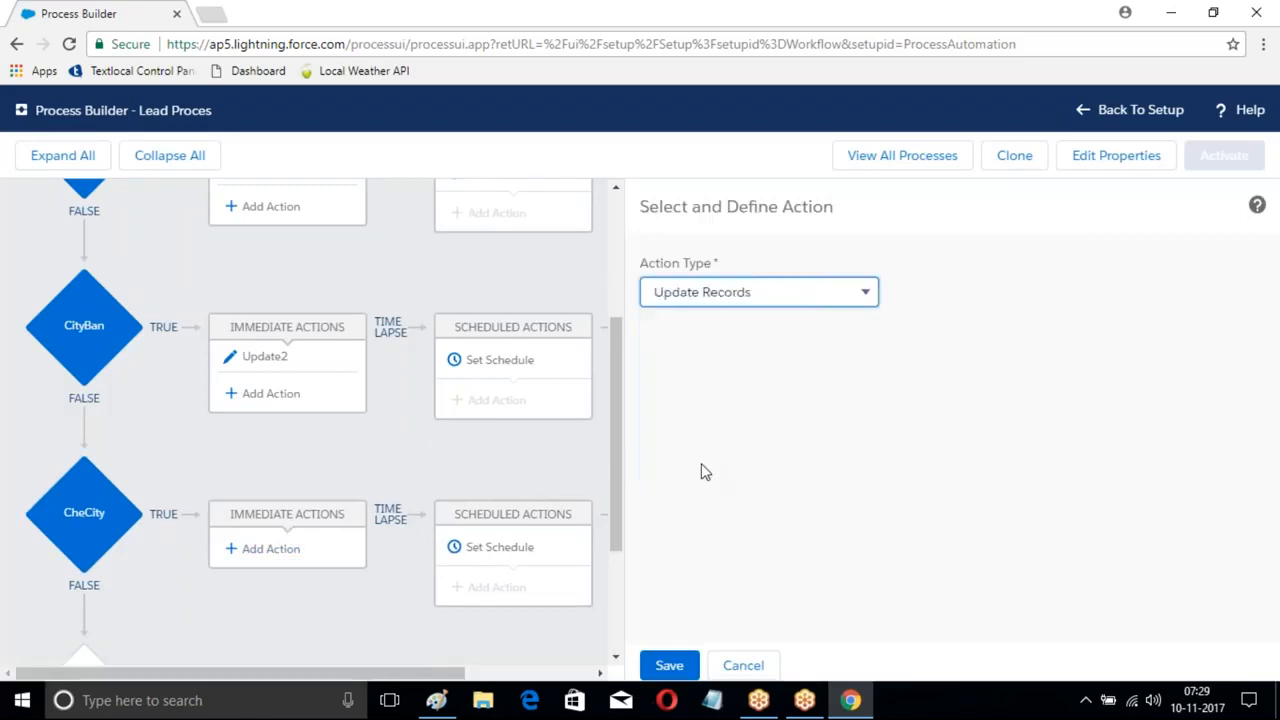
{"action": "left_click", "coordinate": [700, 368]}
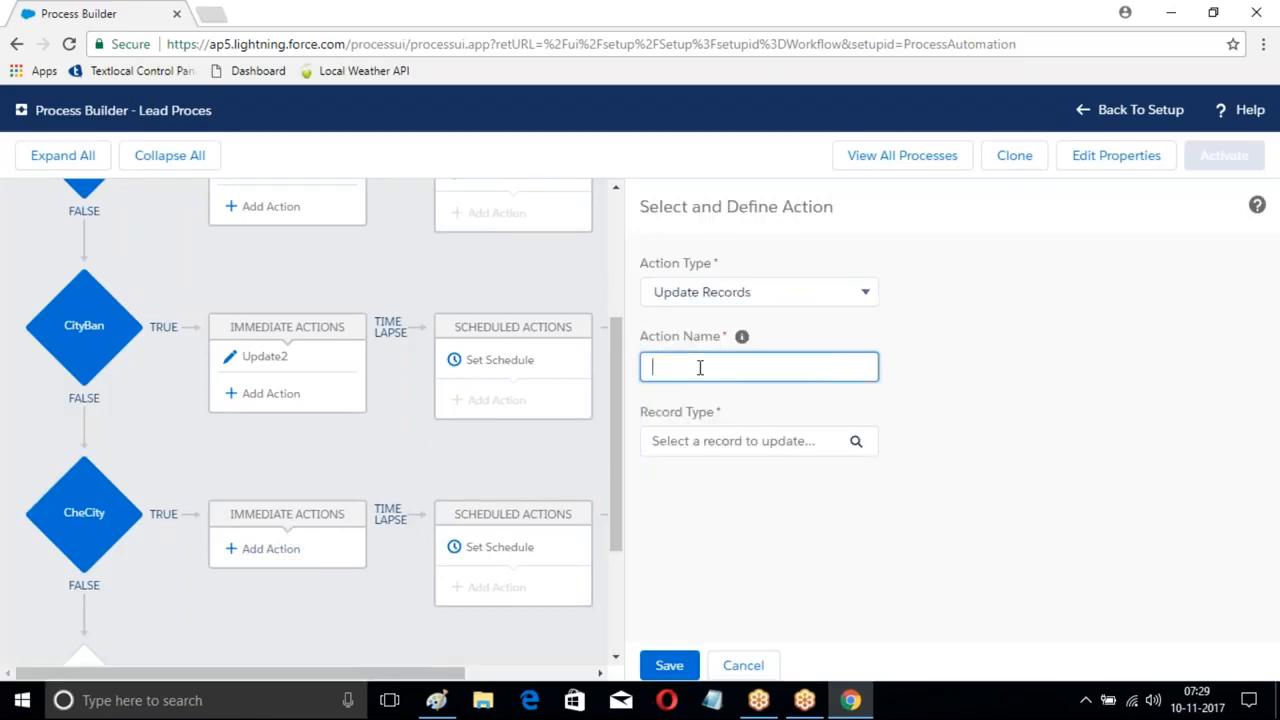
{"action": "type", "text": "Update3"}
{"action": "left_click", "coordinate": [855, 445]}
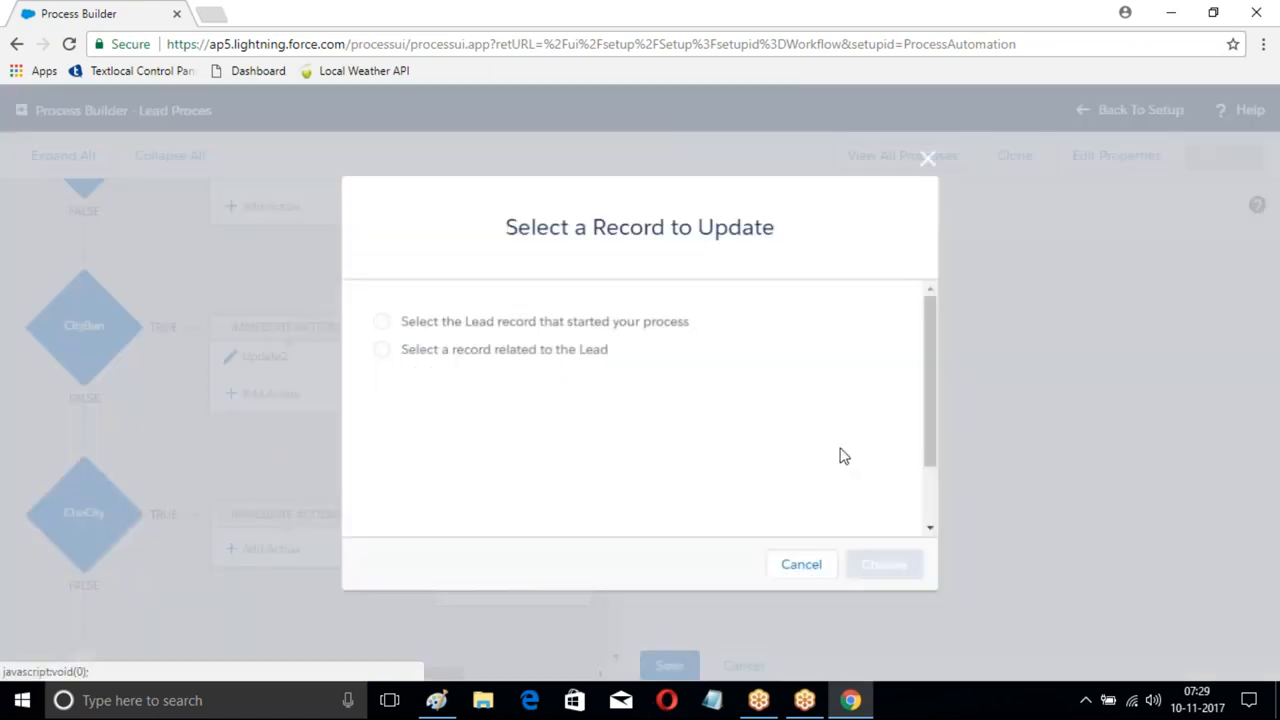
{"action": "left_click", "coordinate": [381, 321]}
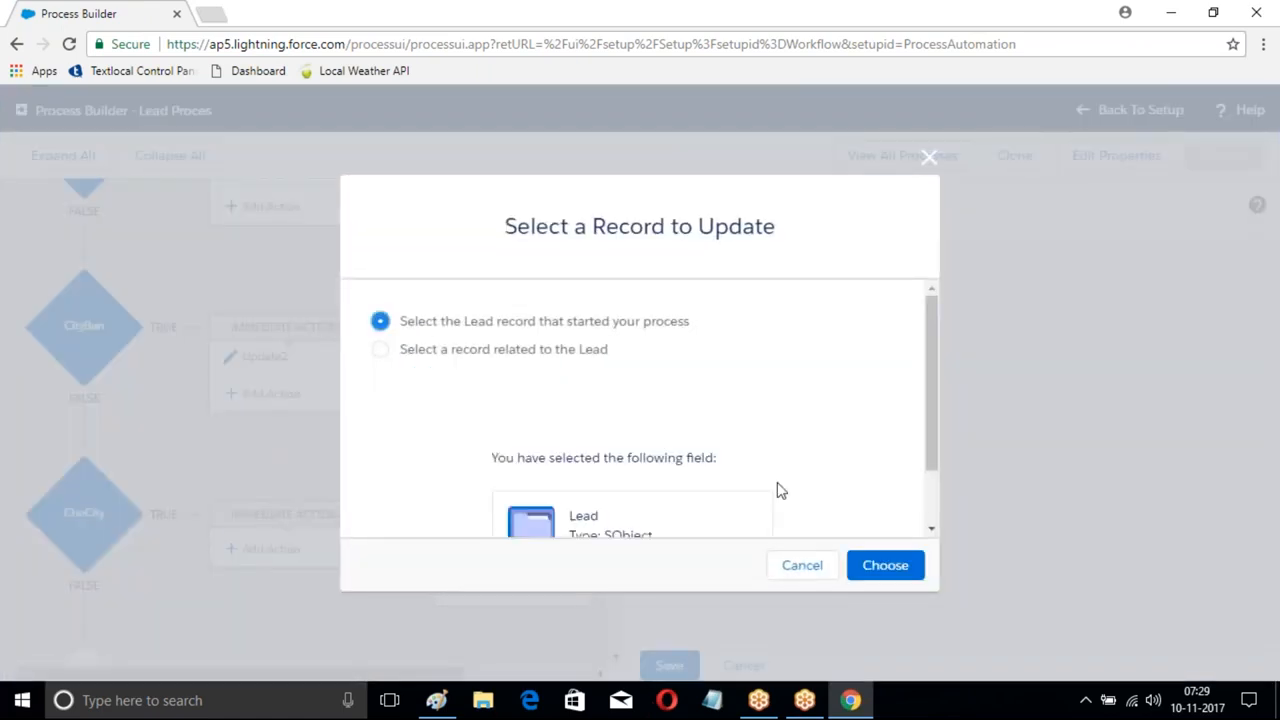
{"action": "left_click", "coordinate": [886, 560]}
- Set the lead's Rating field to Cold and save Update3
{"action": "scroll", "coordinate": [820, 603], "scroll_direction": "down", "scroll_amount": 2}
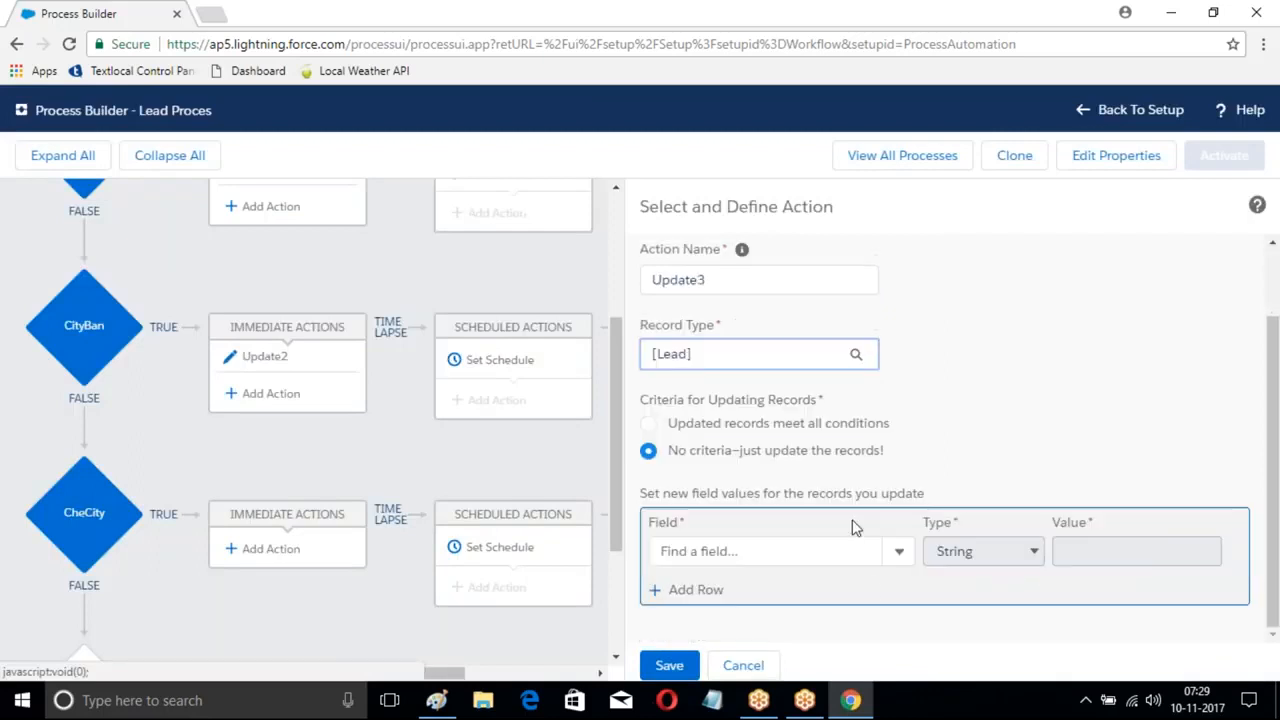
{"action": "left_click", "coordinate": [893, 562]}
{"action": "left_click", "coordinate": [752, 557]}
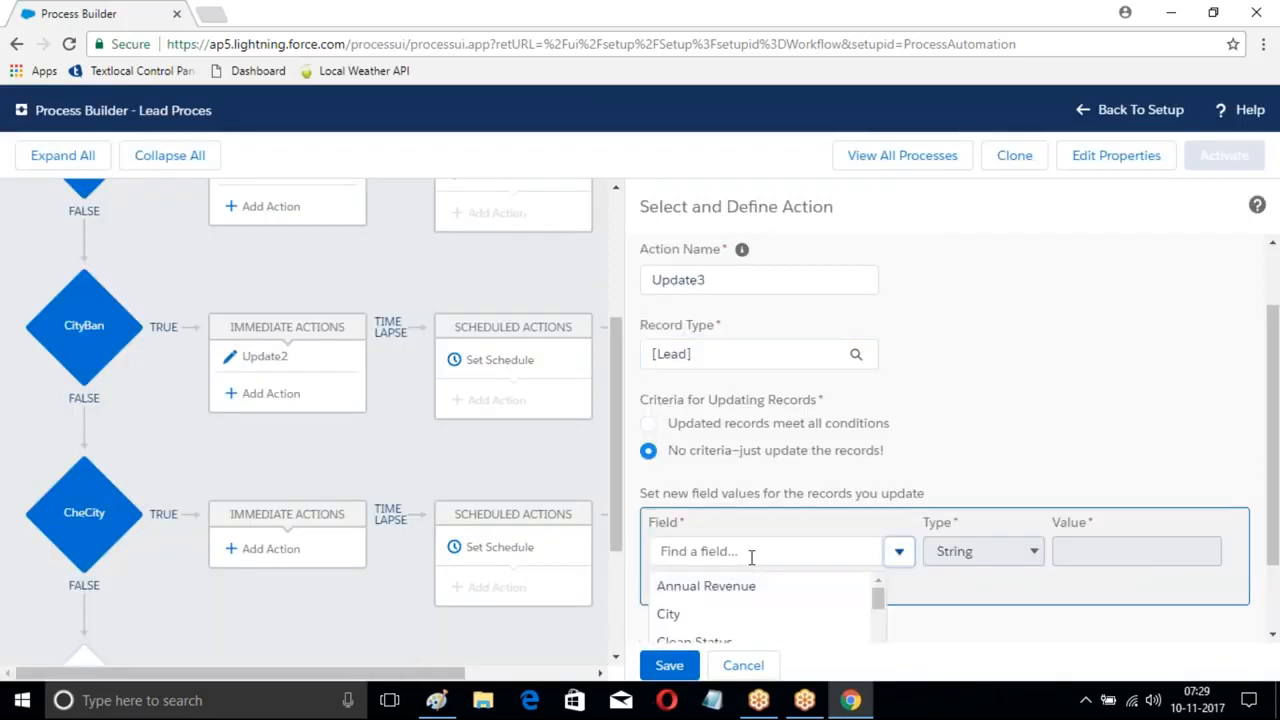
{"action": "type", "text": "Ratin"}
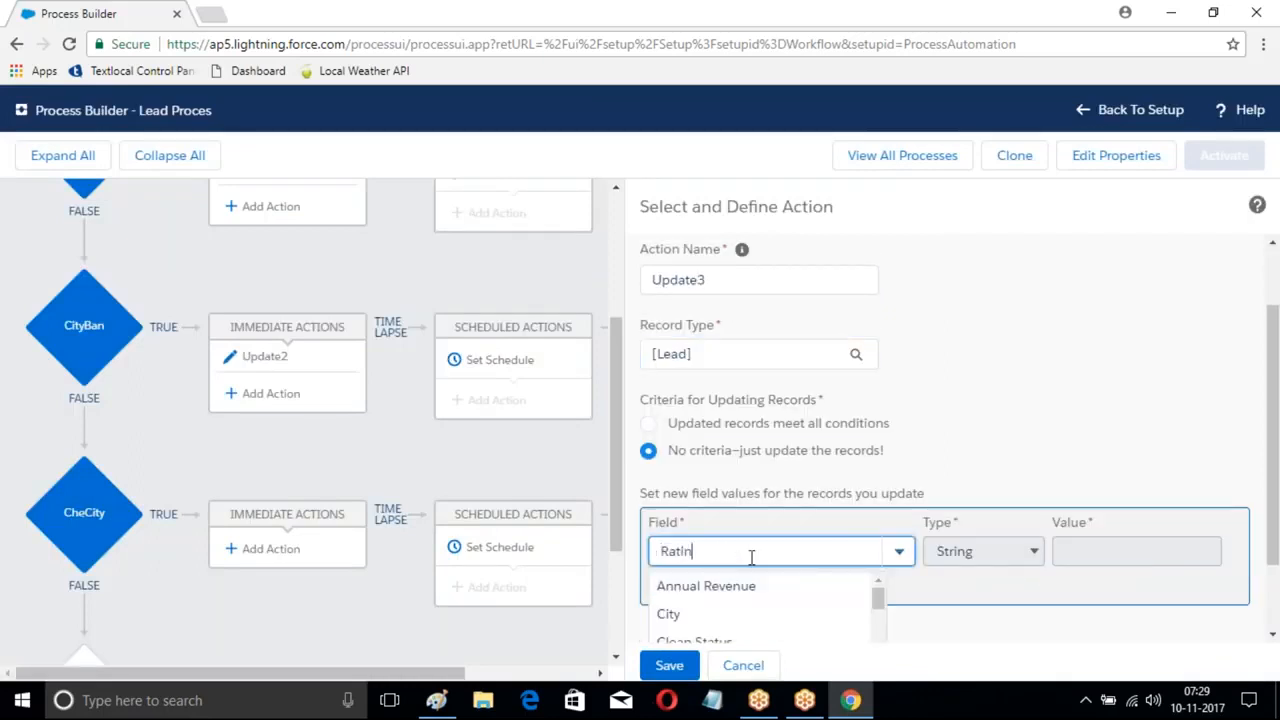
{"action": "type", "text": "g"}
{"action": "left_click", "coordinate": [678, 588]}
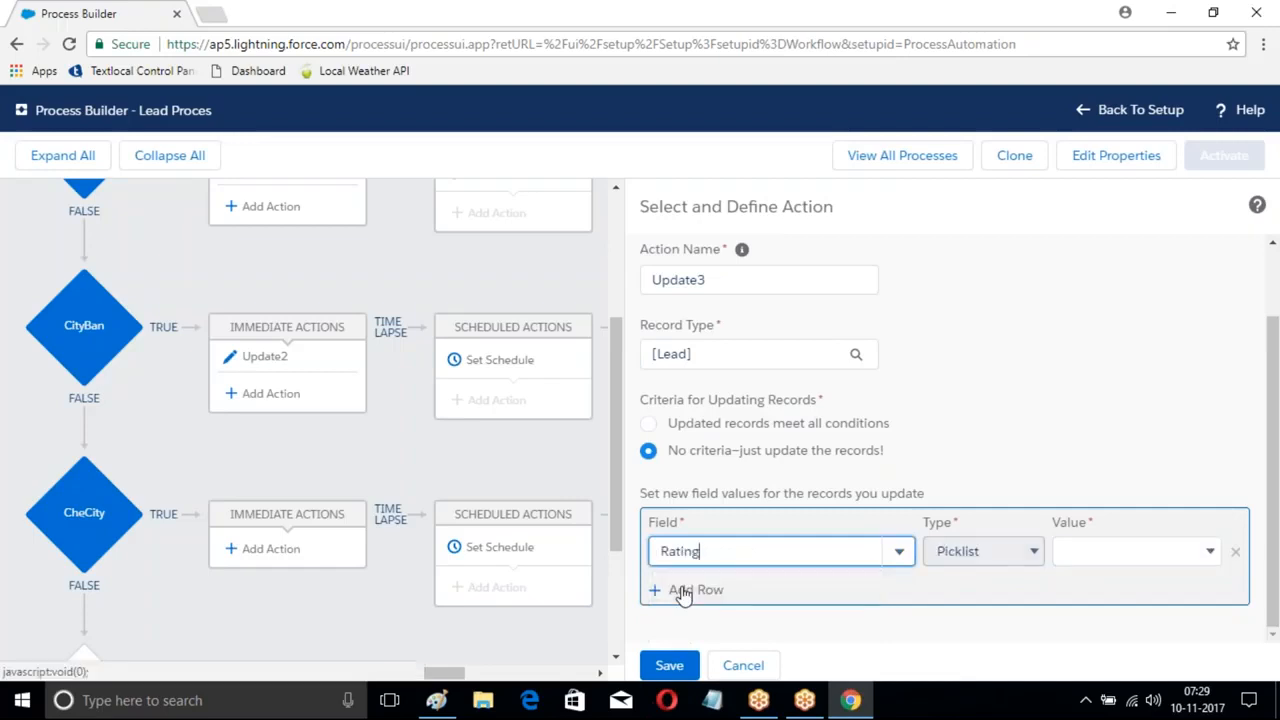
{"action": "left_click", "coordinate": [1120, 552]}
{"action": "left_click", "coordinate": [1080, 628]}
{"action": "left_click", "coordinate": [669, 665]}
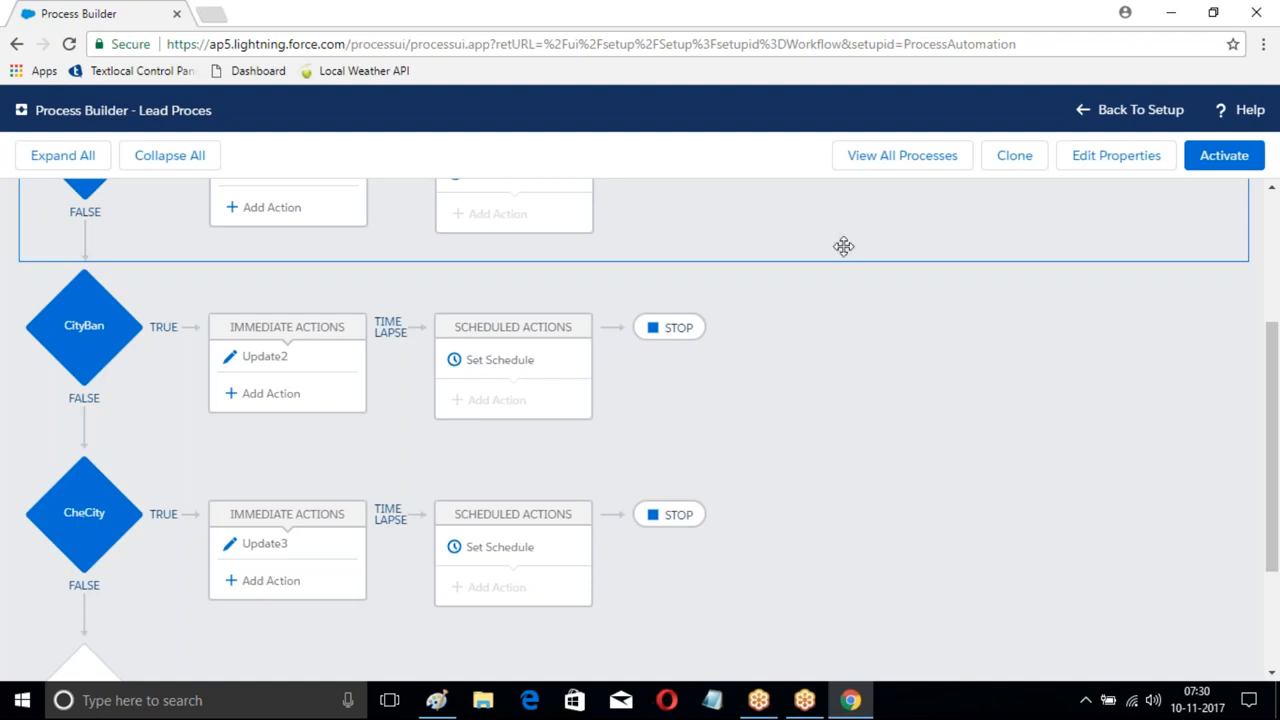
- Activate the Lead process, then return to Setup and go to the Leads home page
{"action": "left_click", "coordinate": [1225, 158]}
{"action": "left_click", "coordinate": [885, 486]}
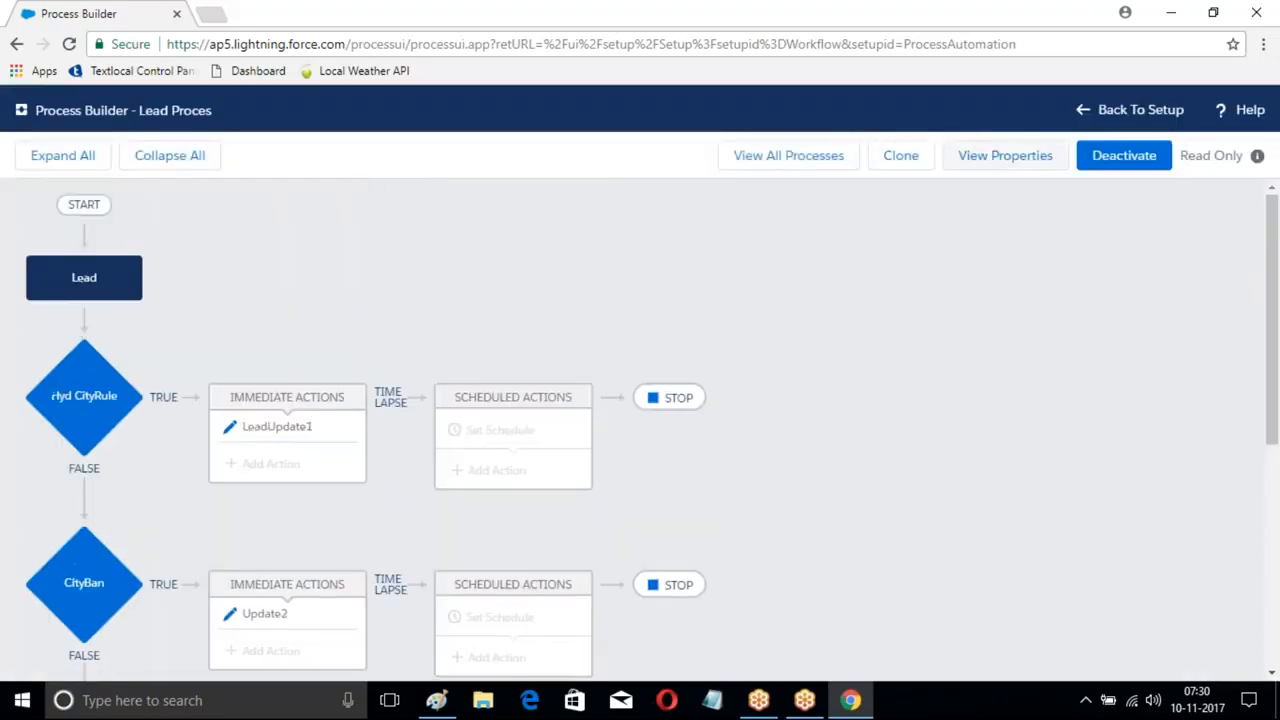
{"action": "left_click", "coordinate": [1140, 110]}
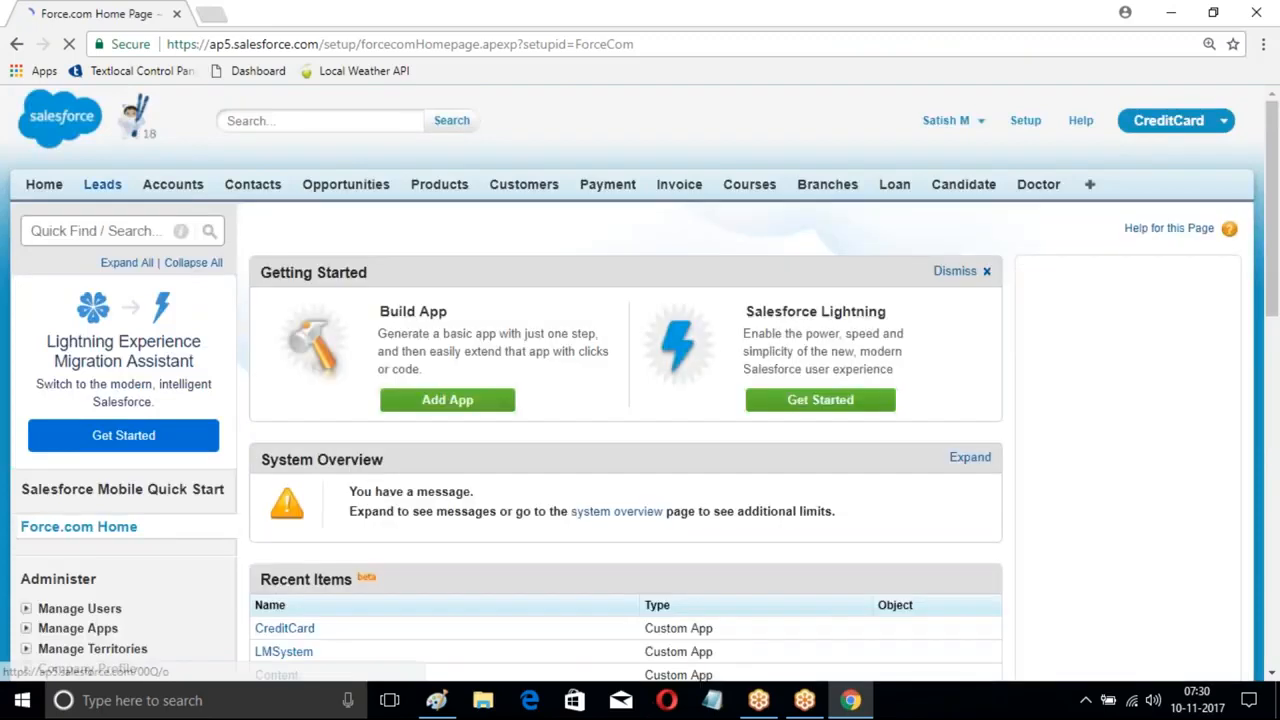
{"action": "left_click", "coordinate": [102, 184]}
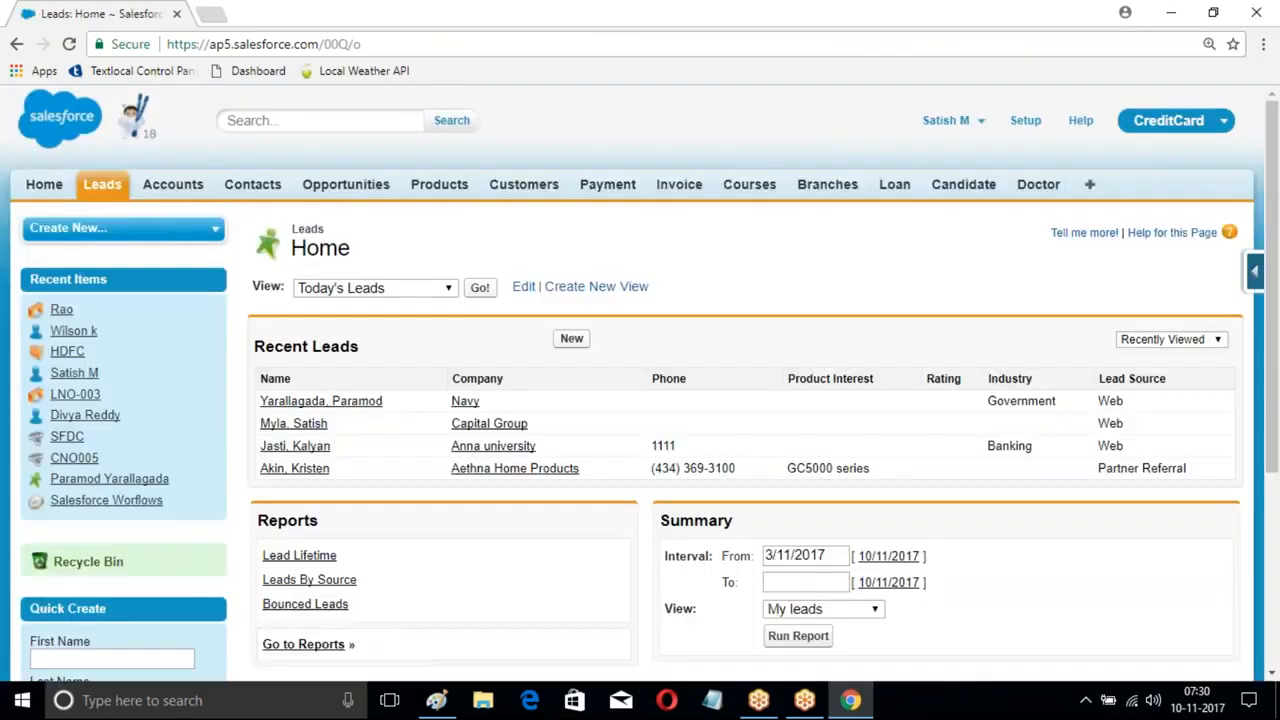
- Start a new lead with the contact's first and last name and company 'SVR Constructions'
{"action": "left_click", "coordinate": [571, 337]}
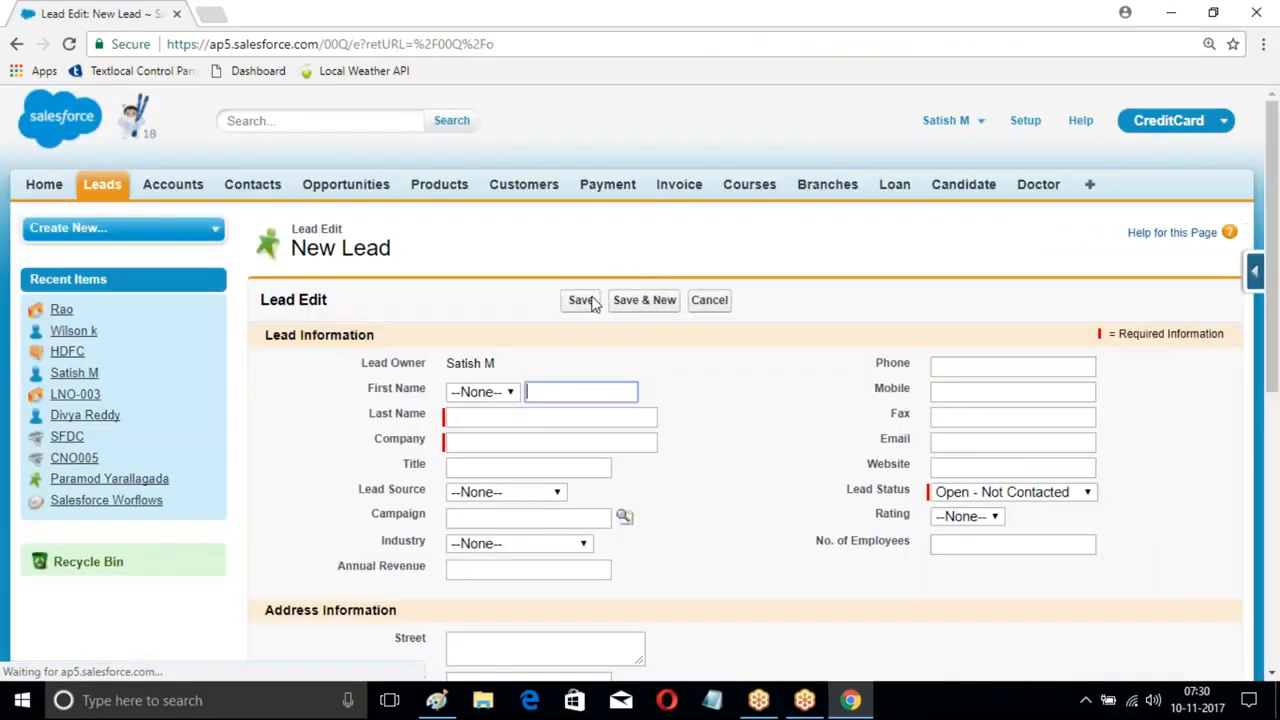
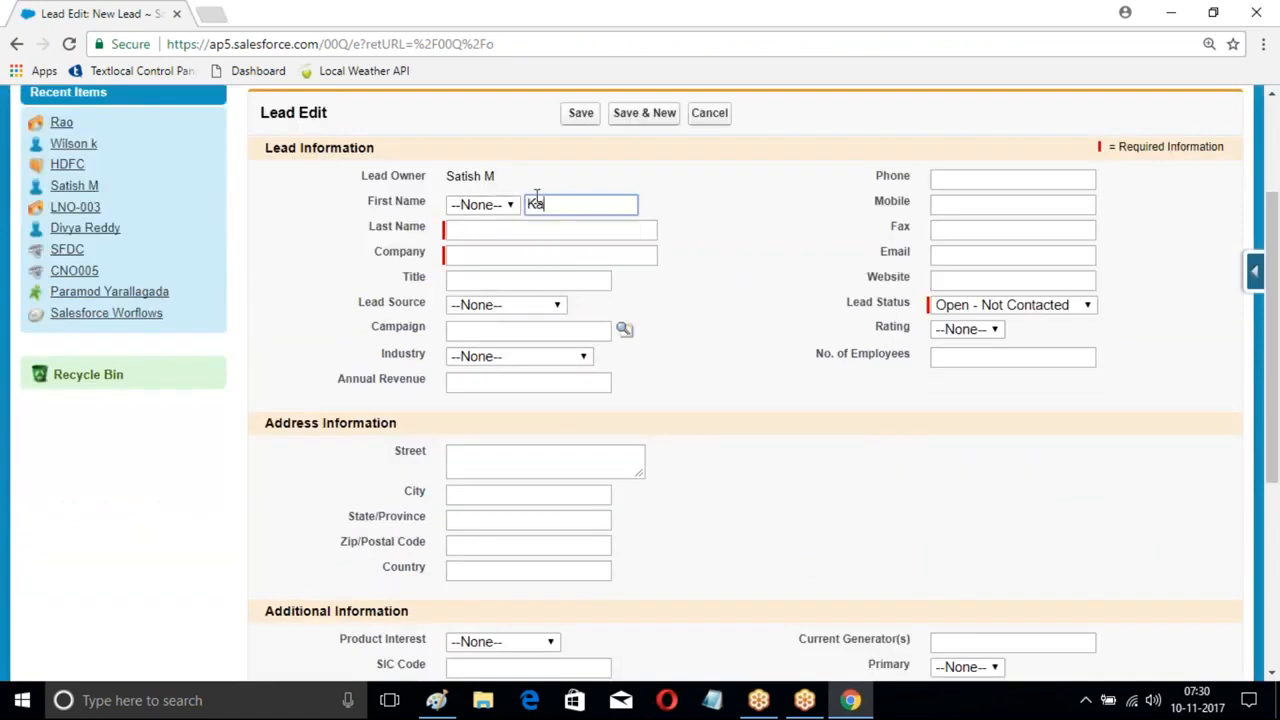
{"action": "left_click", "coordinate": [522, 226]}
{"action": "type", "text": "Jasto"}
{"action": "key", "text": "BackSpace"}
{"action": "type", "text": "i"}
{"action": "key", "text": "Down"}
{"action": "key", "text": "Tab"}
{"action": "type", "text": "SVR Constructions"}
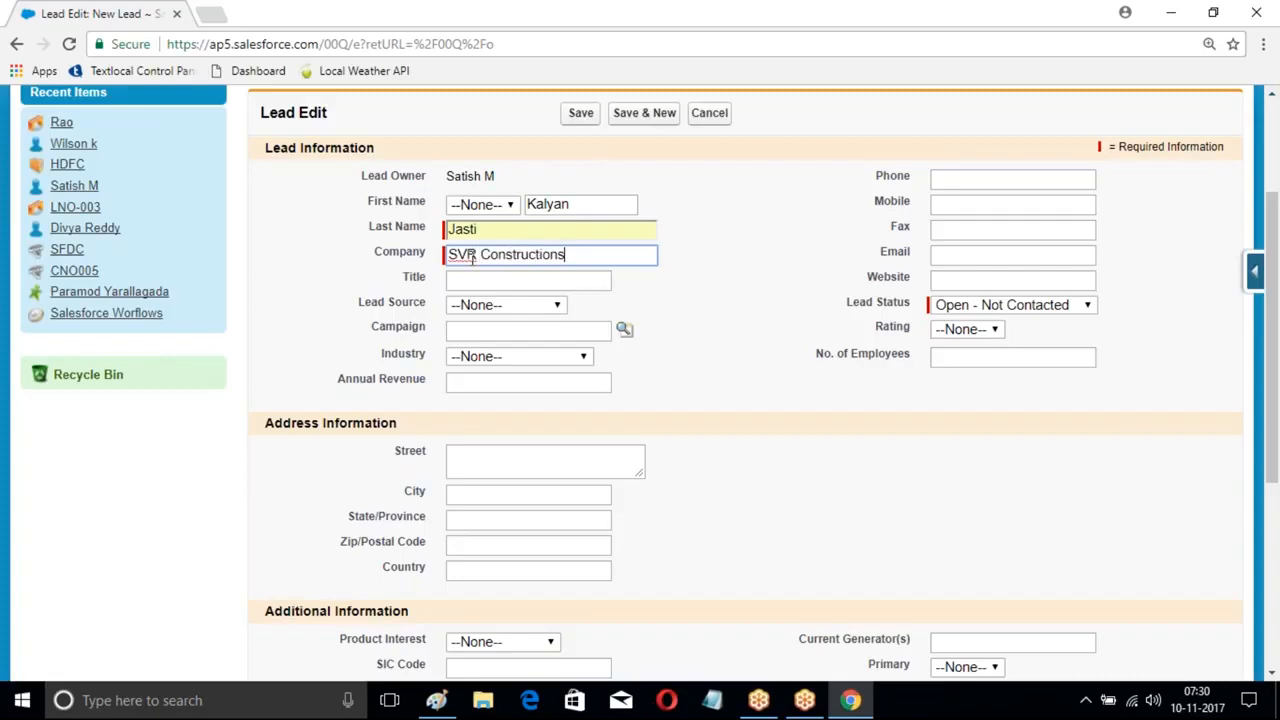
- Set lead source Web, enter a phone number and city 'Hyd', and save the lead
{"action": "left_click", "coordinate": [505, 305]}
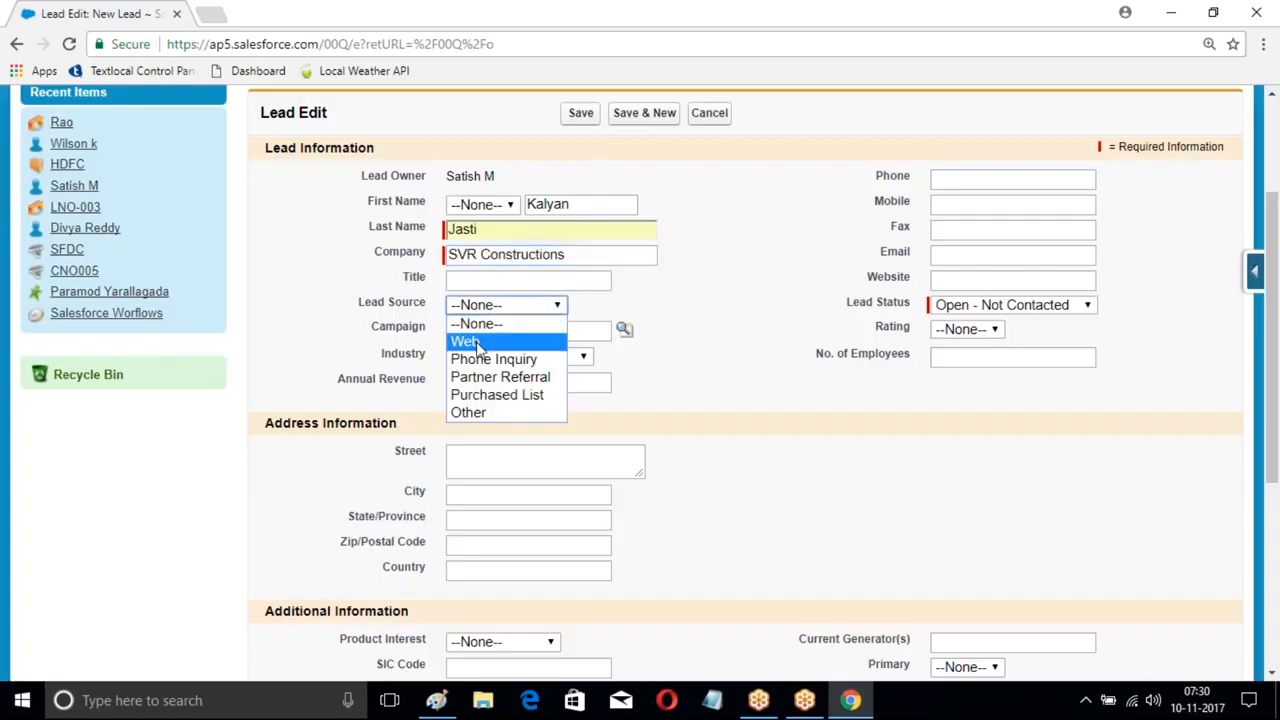
{"action": "left_click", "coordinate": [472, 340]}
{"action": "left_click", "coordinate": [988, 182]}
{"action": "type", "text": "11111"}
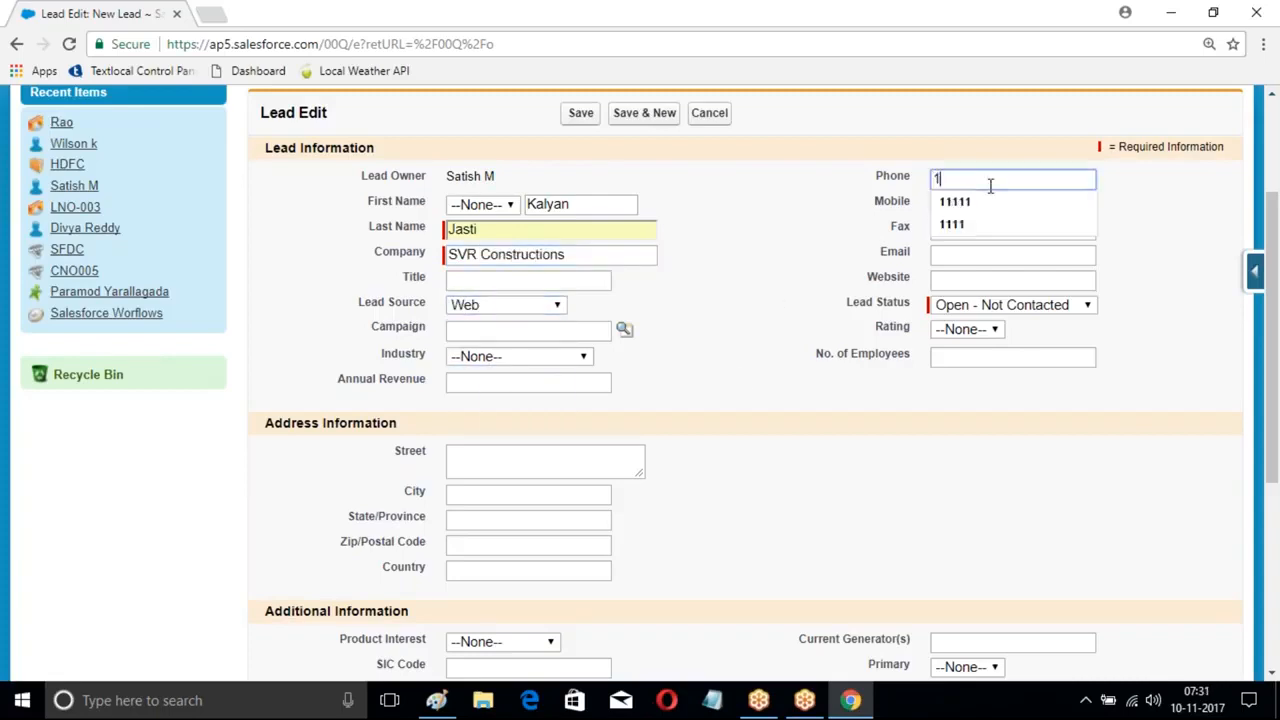
{"action": "left_click", "coordinate": [800, 283]}
{"action": "scroll", "coordinate": [800, 283], "scroll_direction": "down", "scroll_amount": 2}
{"action": "left_click", "coordinate": [528, 306]}
{"action": "type", "text": "Hyd"}
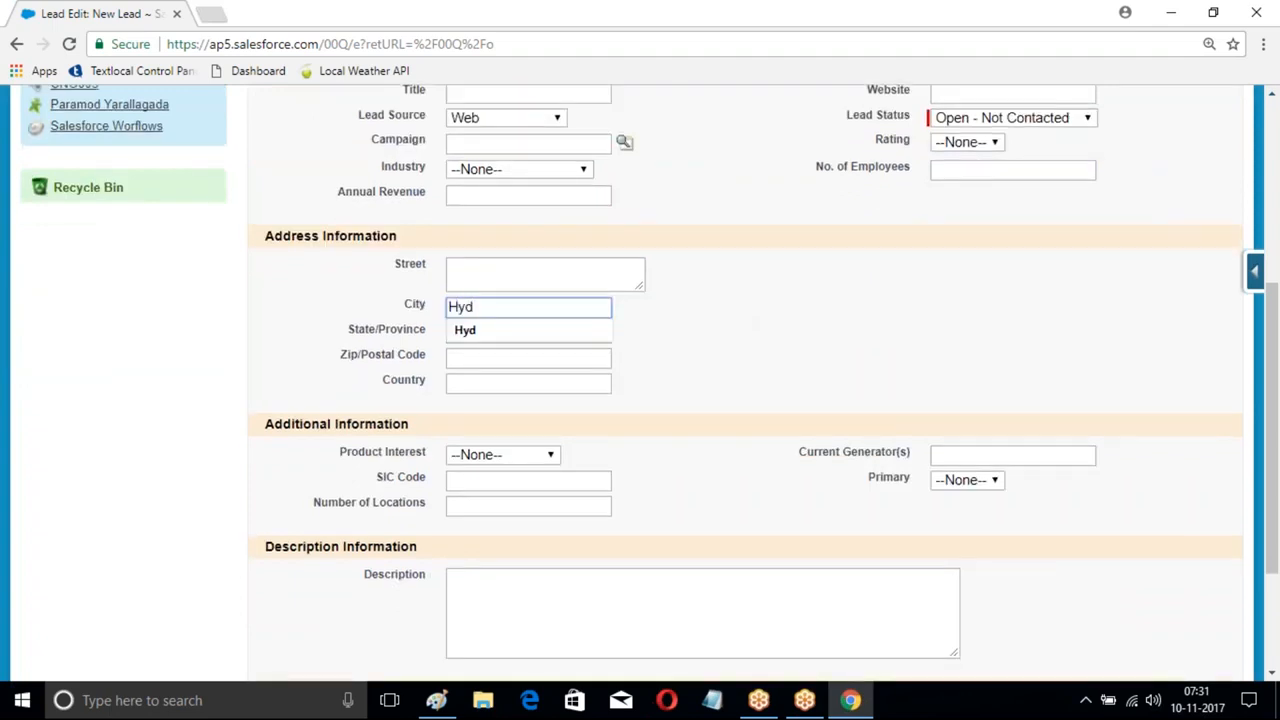
{"action": "scroll", "coordinate": [600, 283], "scroll_direction": "up", "scroll_amount": 4}
{"action": "left_click", "coordinate": [587, 302]}
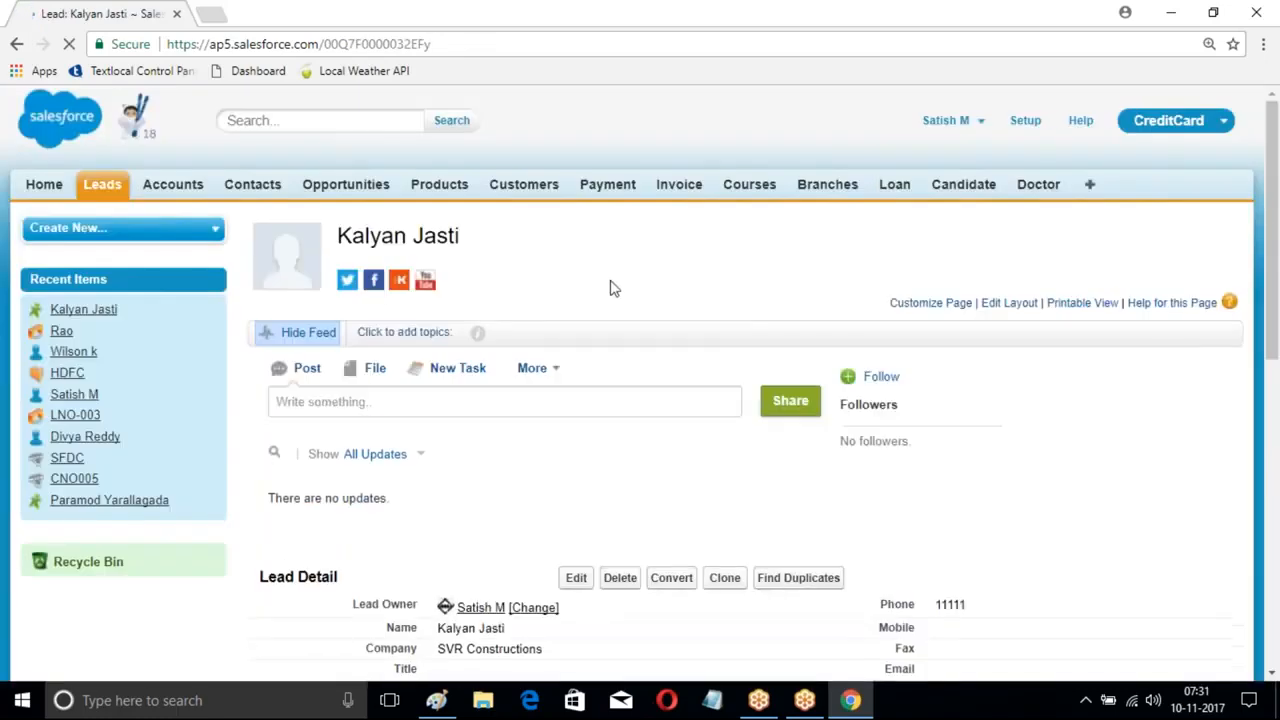
- Verify the new lead's Rating reads Hot, then open Salesforce Setup
{"action": "scroll", "coordinate": [640, 300], "scroll_direction": "down", "scroll_amount": 4}
{"action": "scroll", "coordinate": [950, 170], "scroll_direction": "down", "scroll_amount": 2}
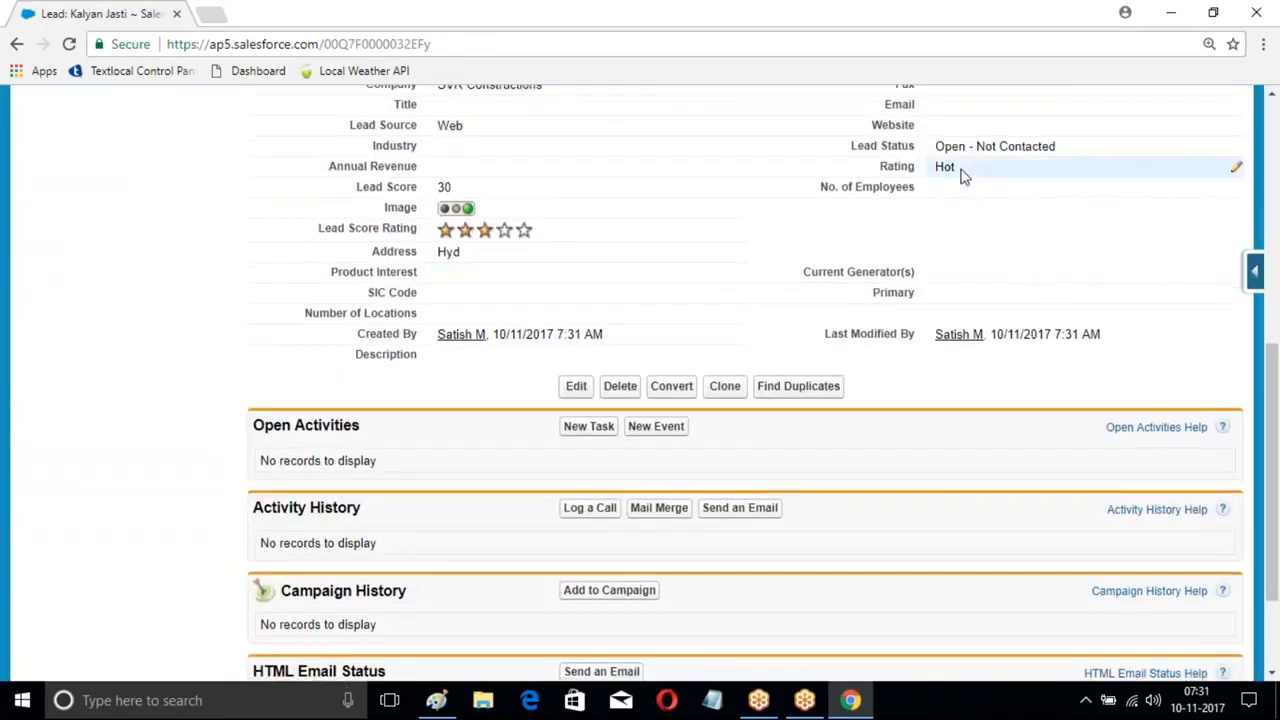
{"action": "scroll", "coordinate": [740, 206], "scroll_direction": "up", "scroll_amount": 2}
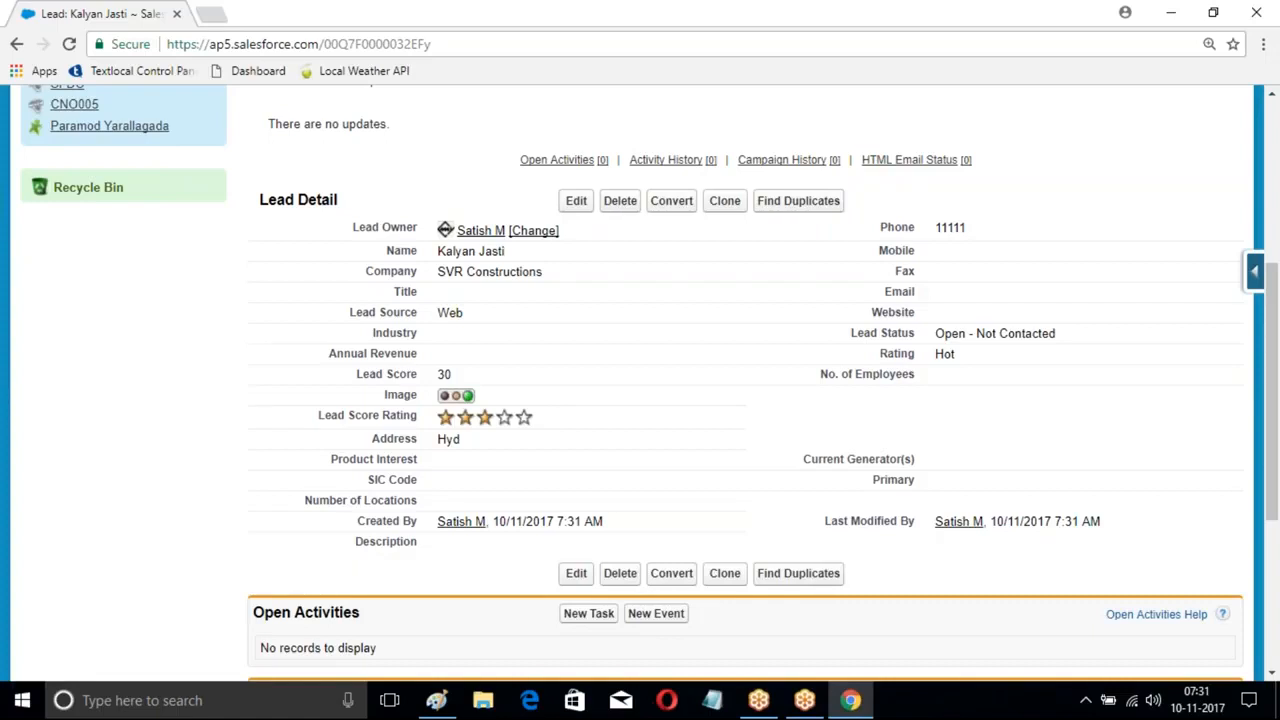
{"action": "scroll", "coordinate": [440, 300], "scroll_direction": "up", "scroll_amount": 4}
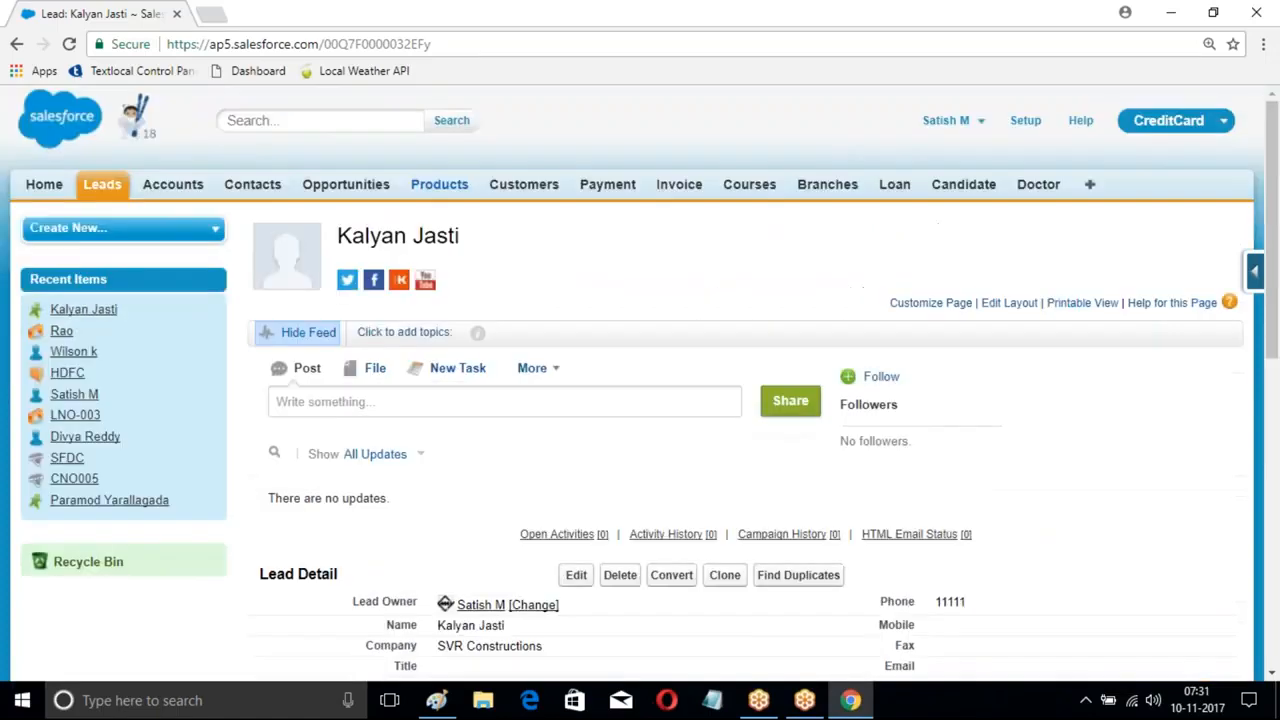
{"action": "left_click", "coordinate": [1027, 123]}
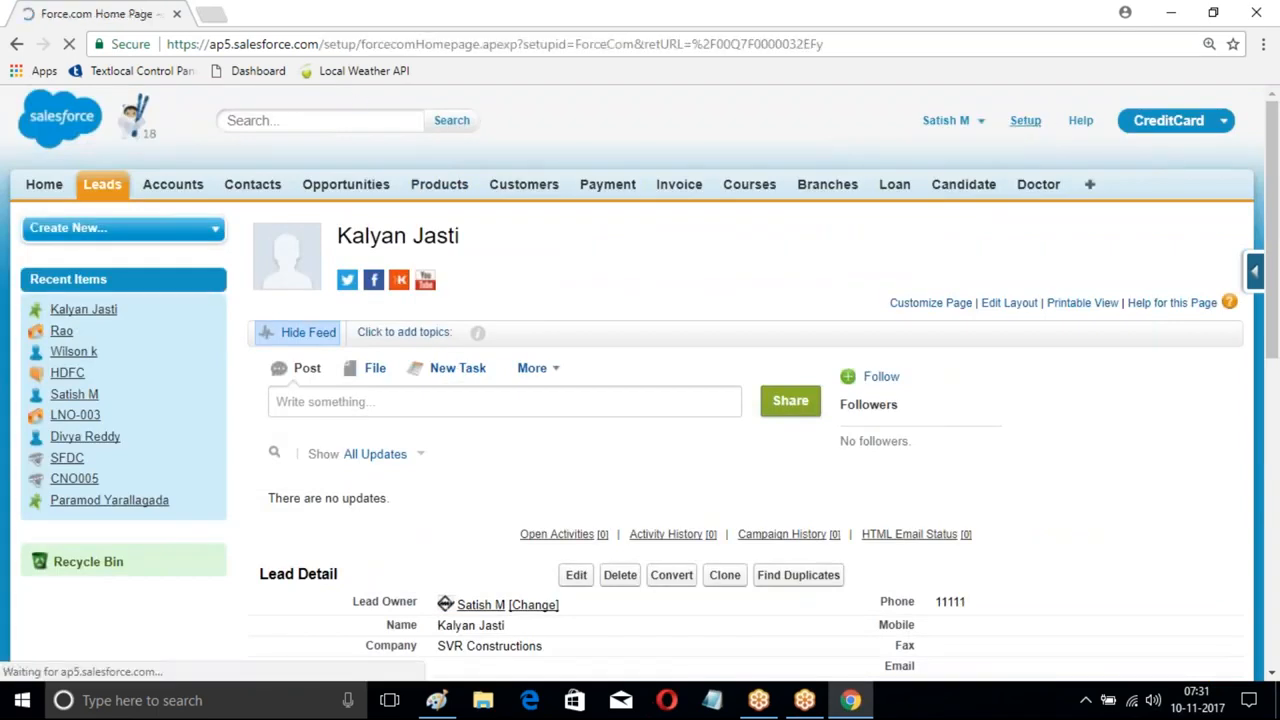
{"action": "scroll", "coordinate": [240, 273], "scroll_direction": "down", "scroll_amount": 1}
{"action": "scroll", "coordinate": [240, 272], "scroll_direction": "down", "scroll_amount": 8}
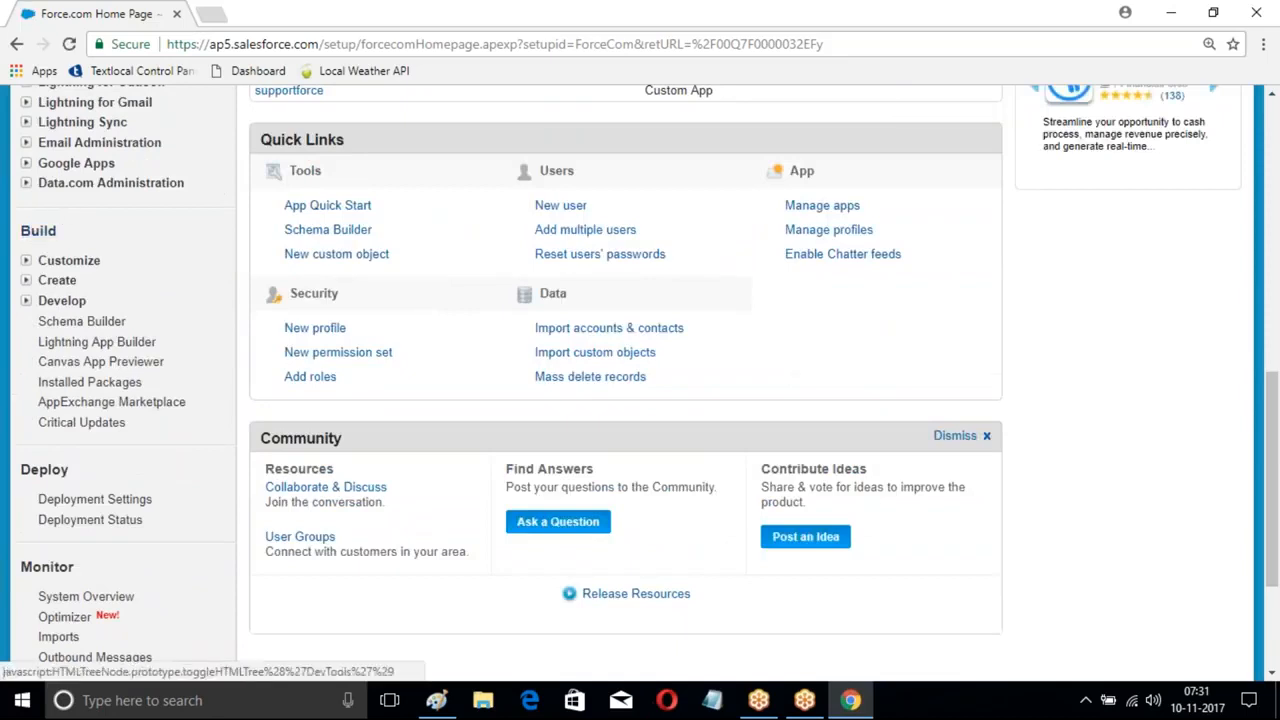
- Open Process Builder from Setup's Create > Workflow & Approvals section
{"action": "left_click", "coordinate": [26, 280]}
{"action": "scroll", "coordinate": [43, 263], "scroll_direction": "down", "scroll_amount": 3}
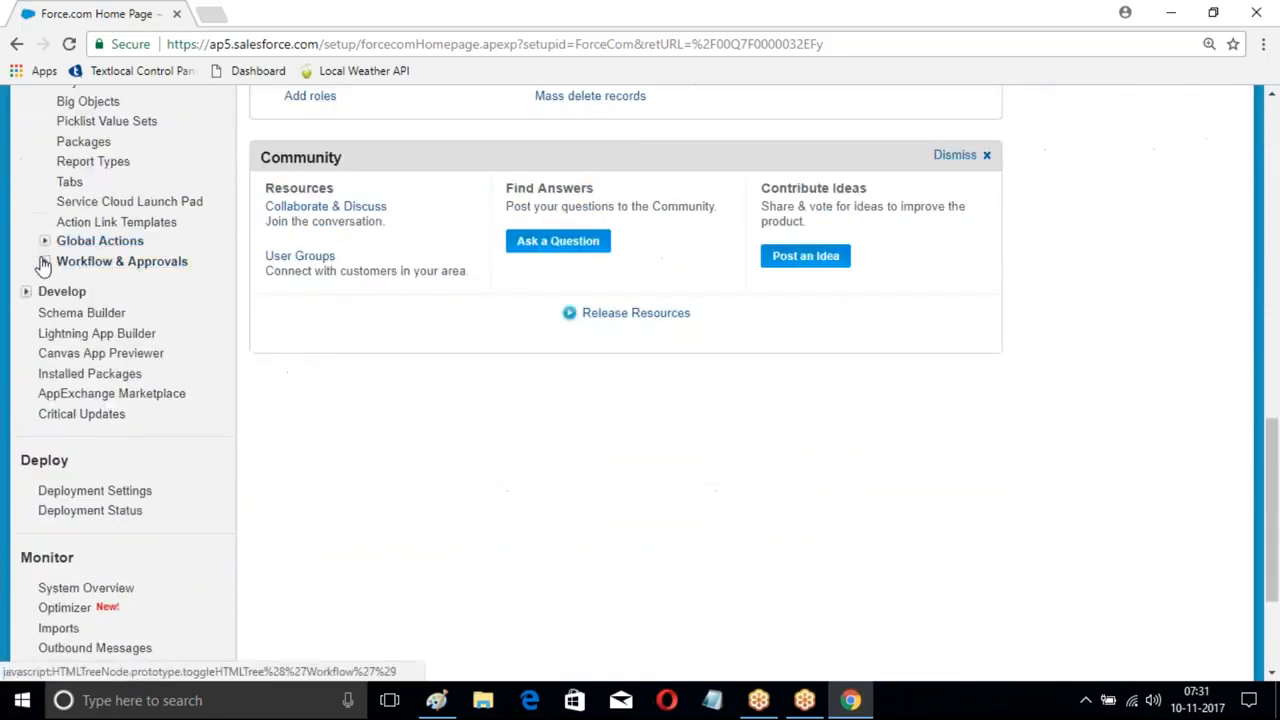
{"action": "left_click", "coordinate": [44, 261]}
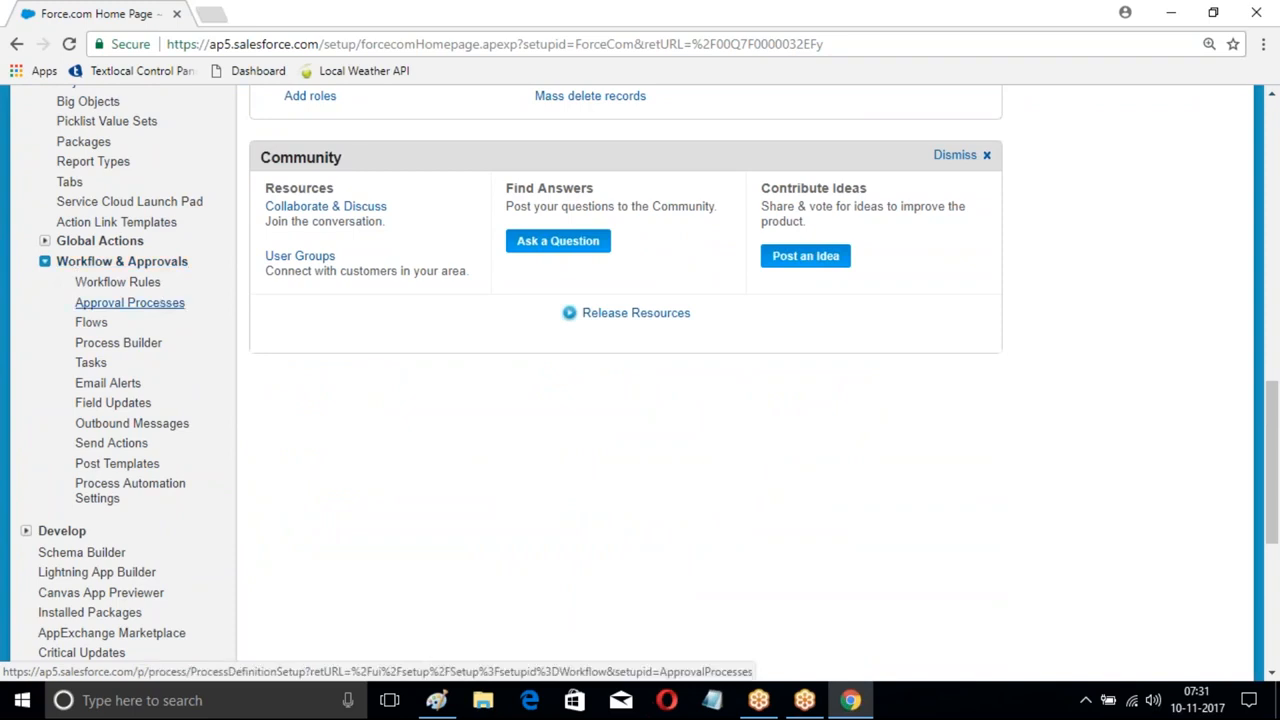
{"action": "scroll", "coordinate": [115, 390], "scroll_direction": "down", "scroll_amount": 2}
{"action": "left_click", "coordinate": [80, 158]}
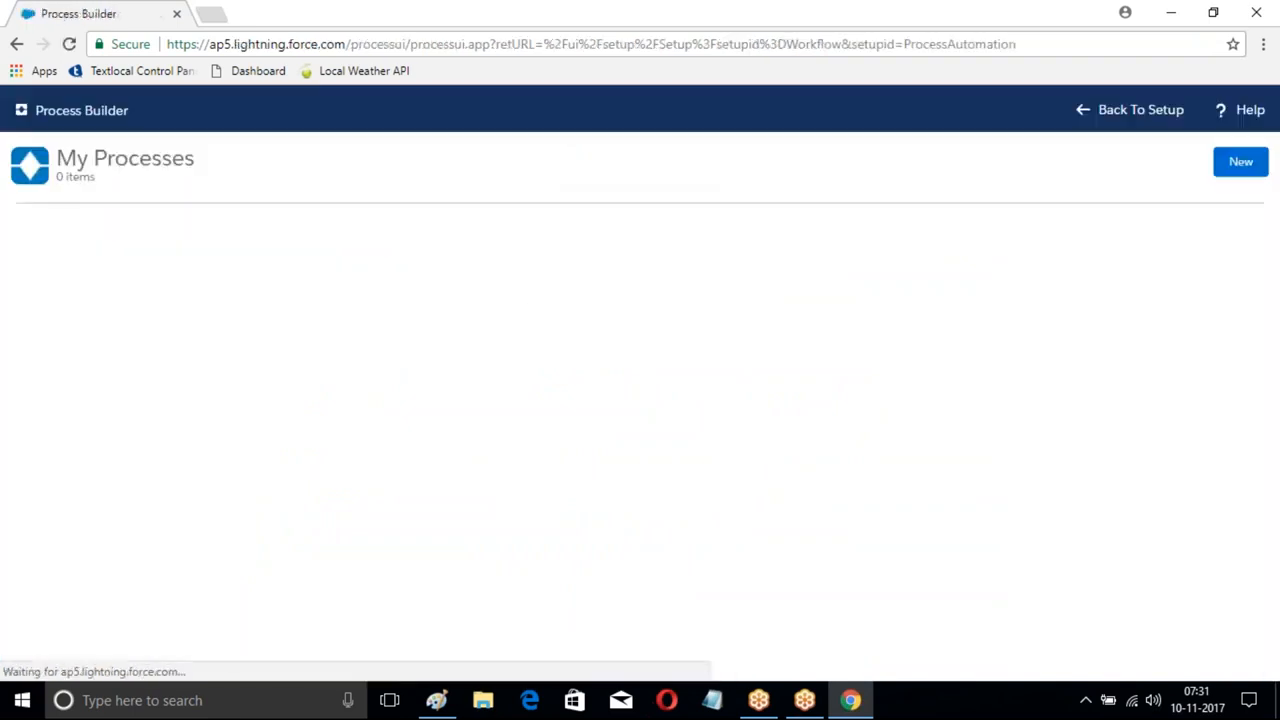
- Deactivate Version 1 of Lead Proces and return to the My Processes list
{"action": "left_click", "coordinate": [41, 265]}
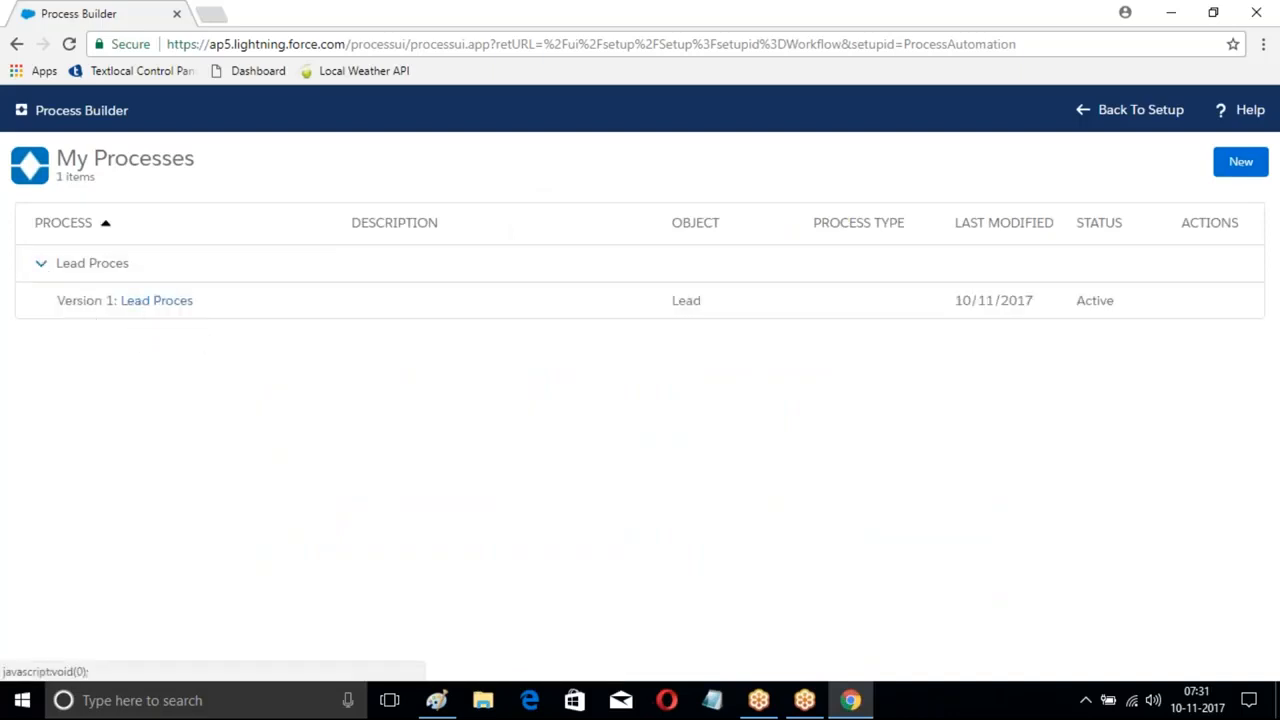
{"action": "left_click", "coordinate": [166, 302]}
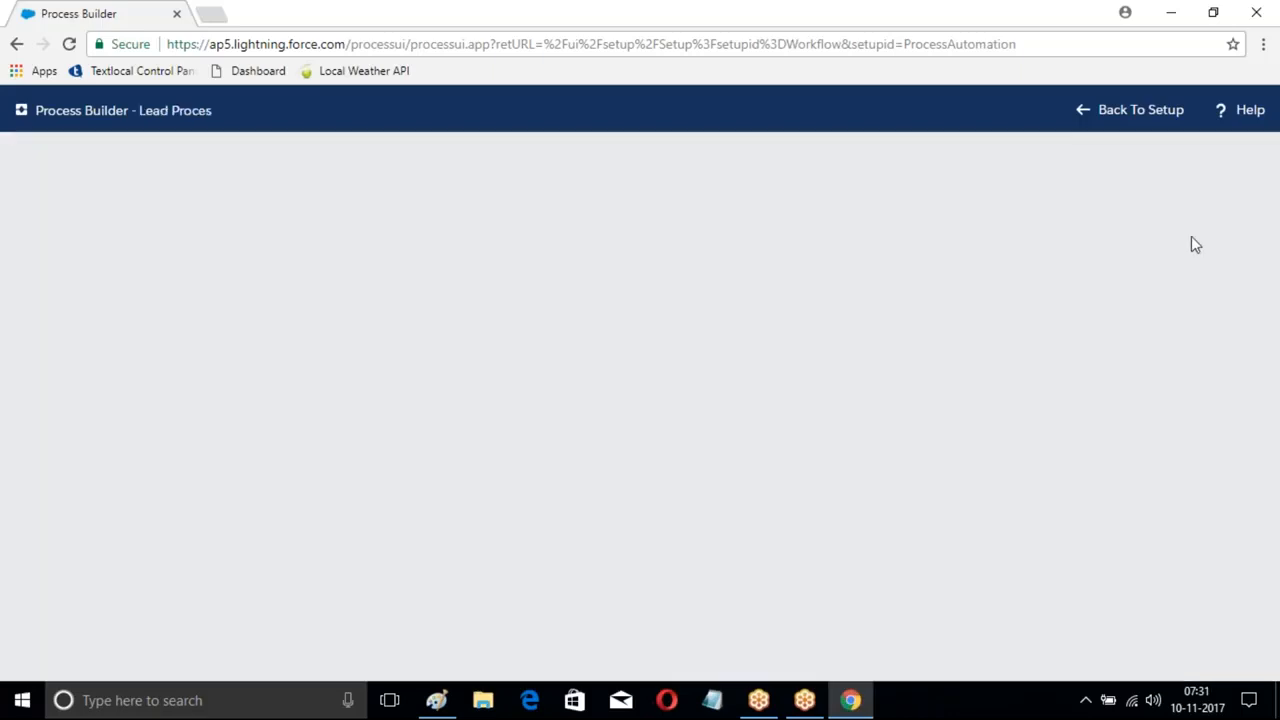
{"action": "left_click", "coordinate": [1117, 163]}
{"action": "left_click", "coordinate": [884, 474]}
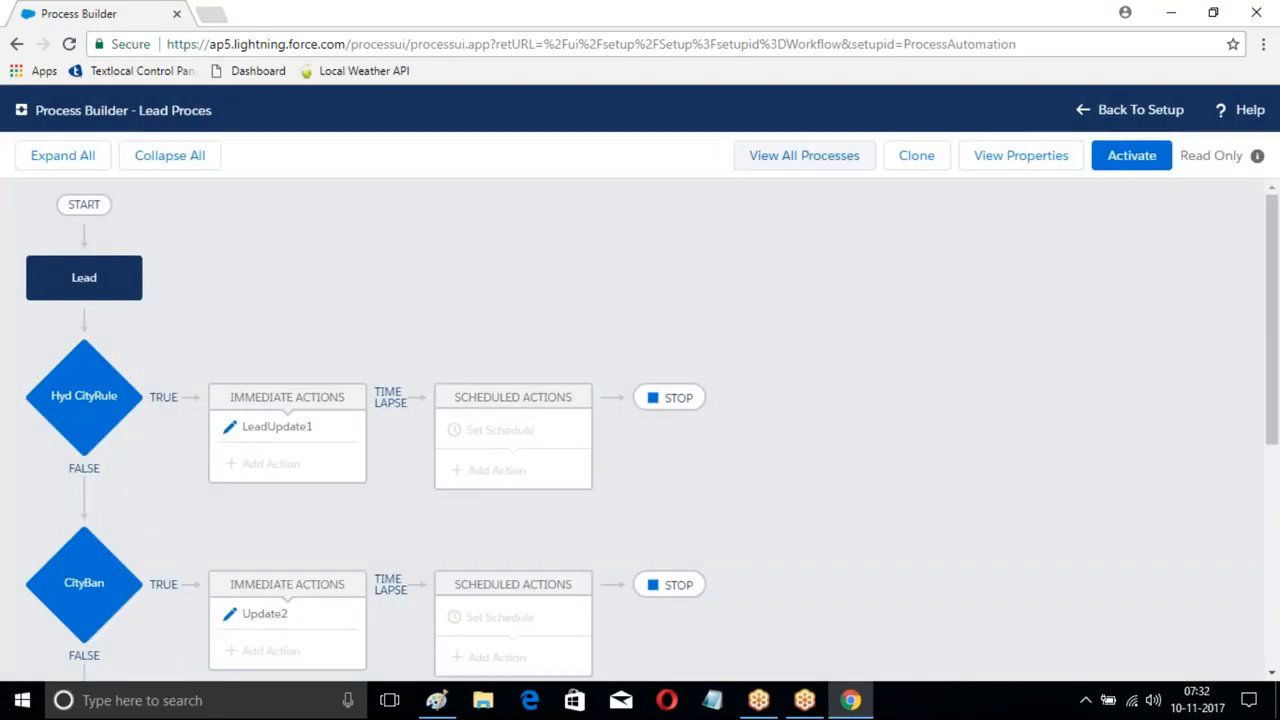
{"action": "left_click", "coordinate": [804, 155]}
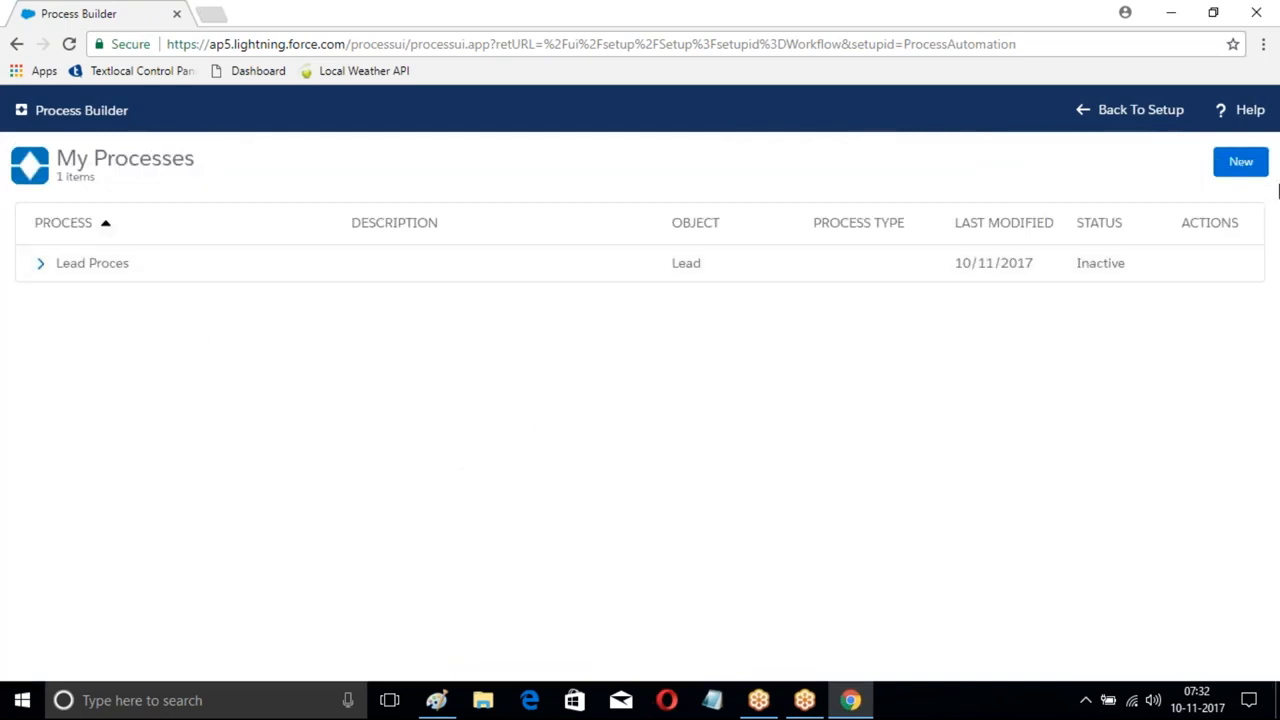
- Create a new process 'Account Process' that starts when a record changes
{"action": "left_click", "coordinate": [1237, 173]}
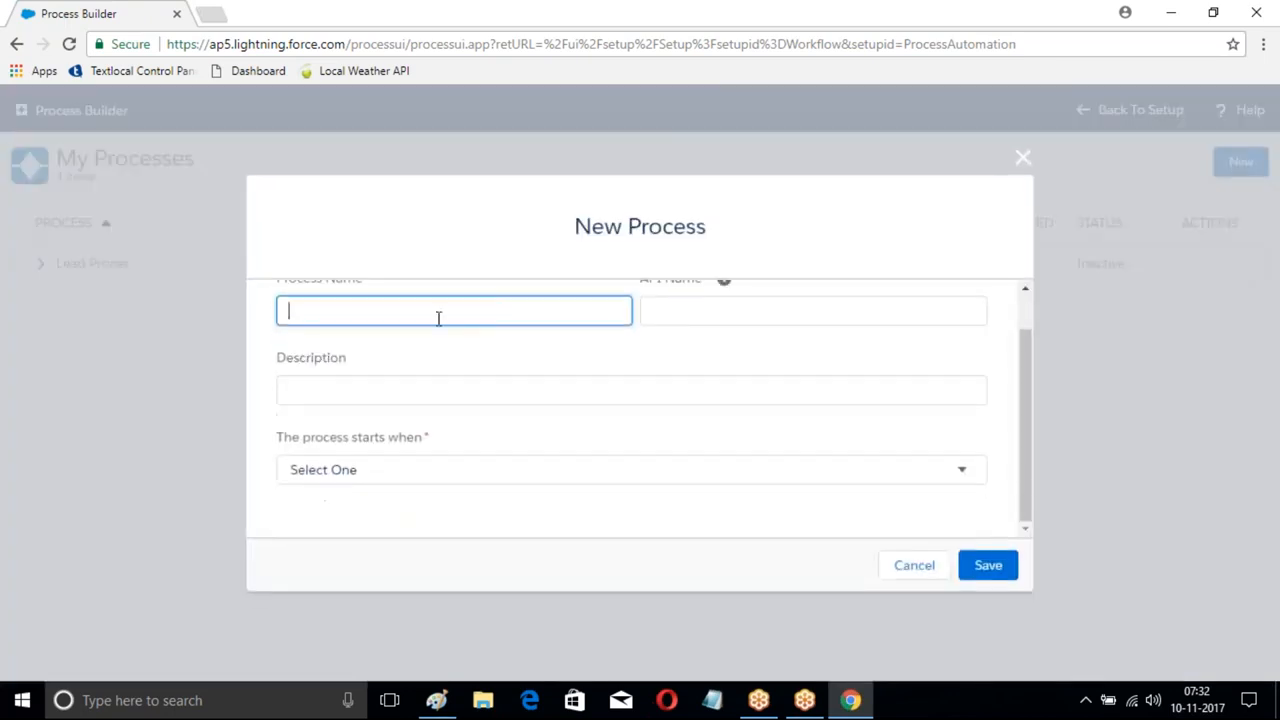
{"action": "type", "text": "Account Process"}
{"action": "left_click", "coordinate": [768, 310]}
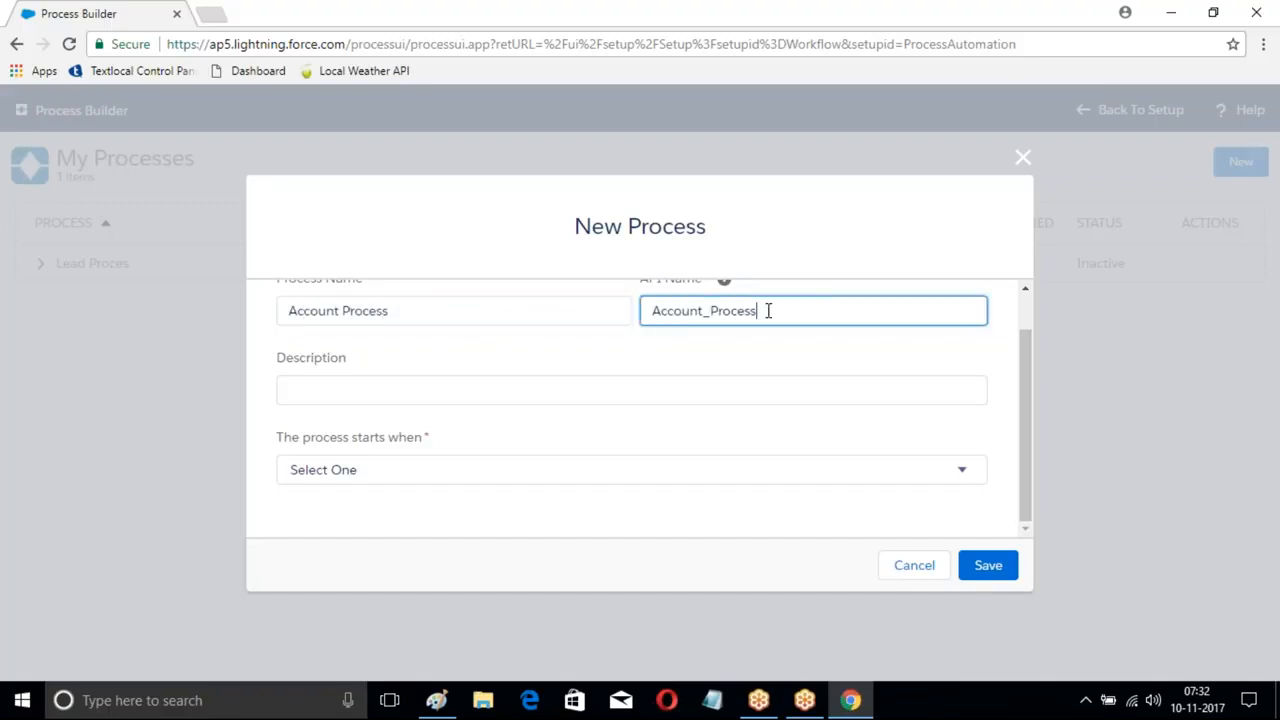
{"action": "left_click", "coordinate": [409, 473]}
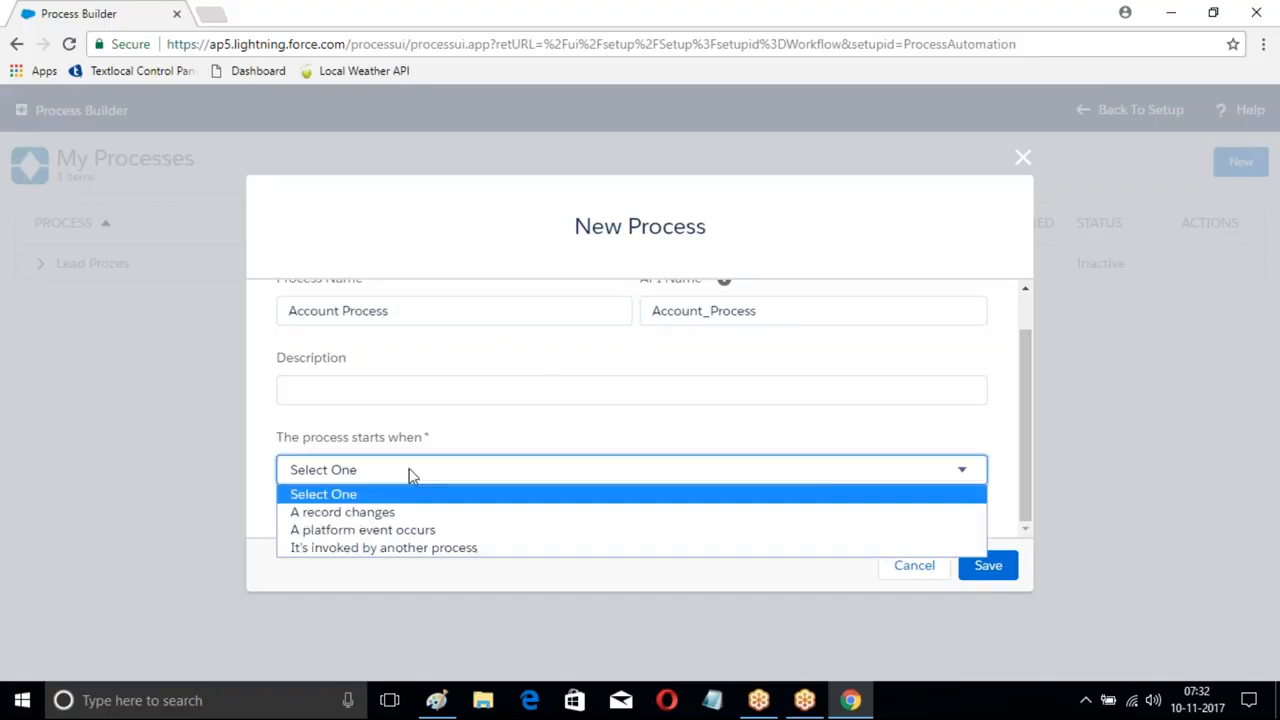
{"action": "left_click", "coordinate": [375, 510]}
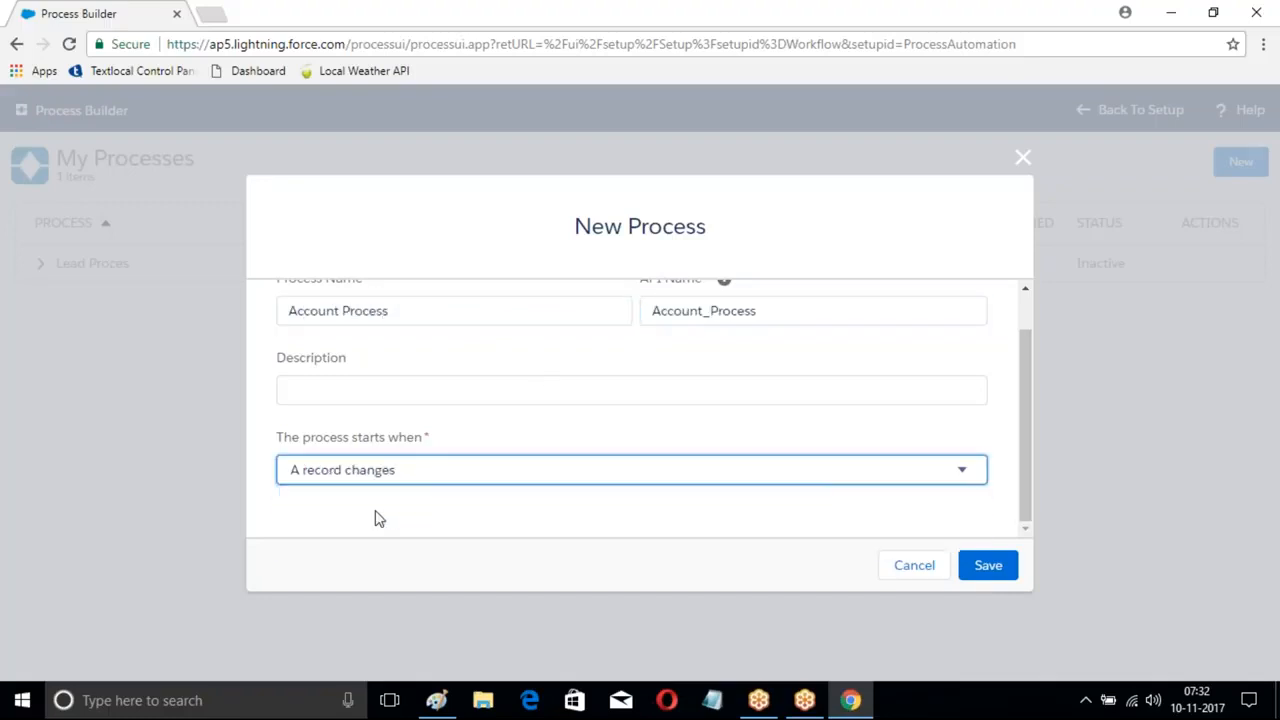
{"action": "left_click", "coordinate": [984, 566]}
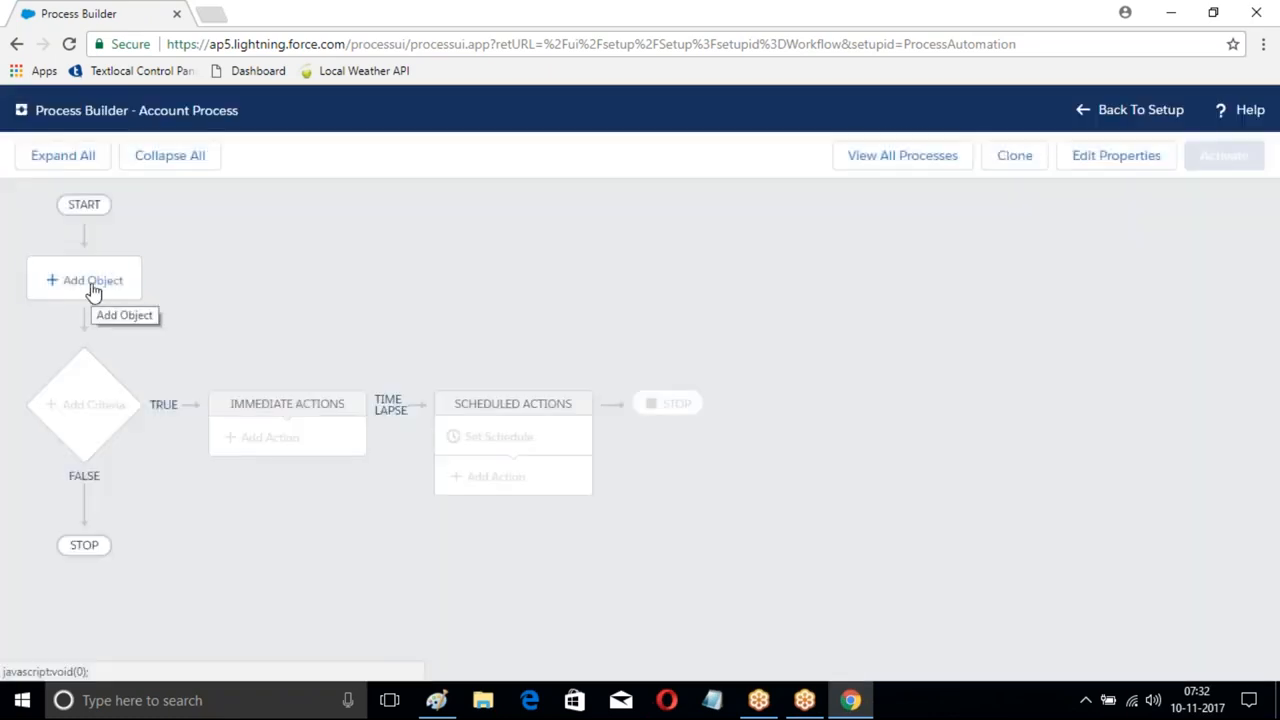
- Set Account as the process object, starting only when a record is created
{"action": "left_click", "coordinate": [93, 285]}
{"action": "left_click", "coordinate": [683, 292]}
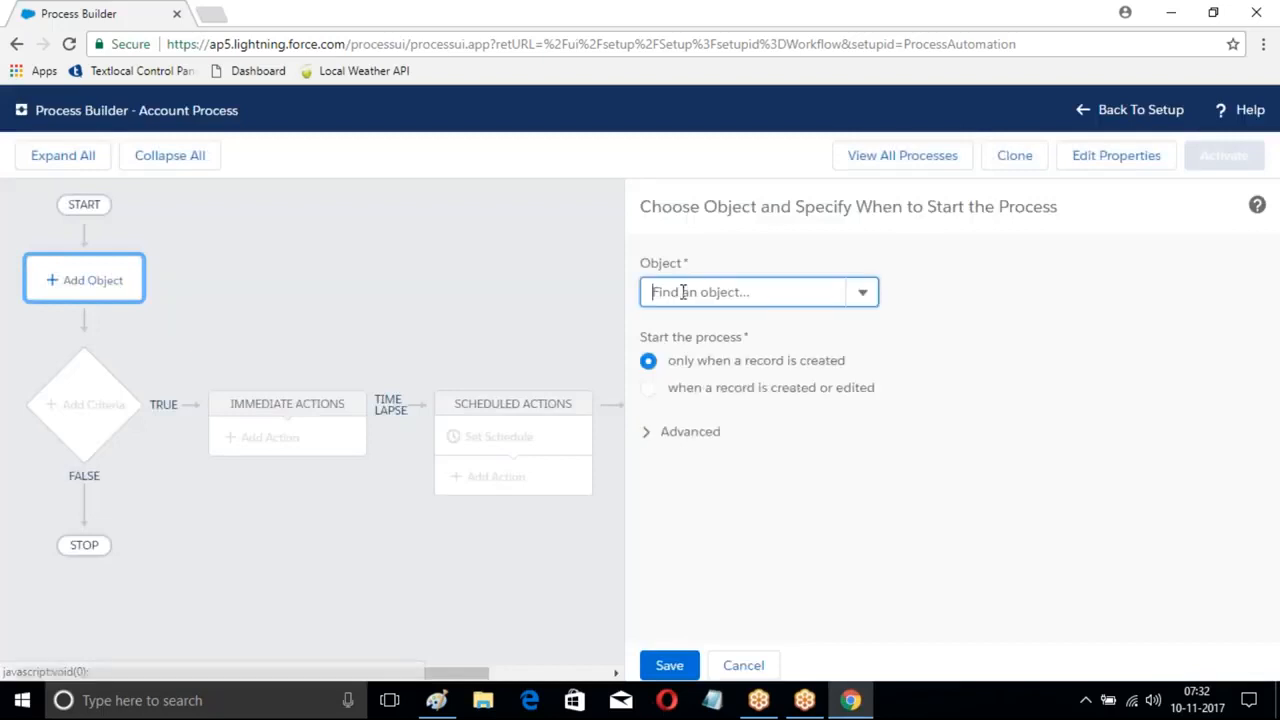
{"action": "type", "text": "Account"}
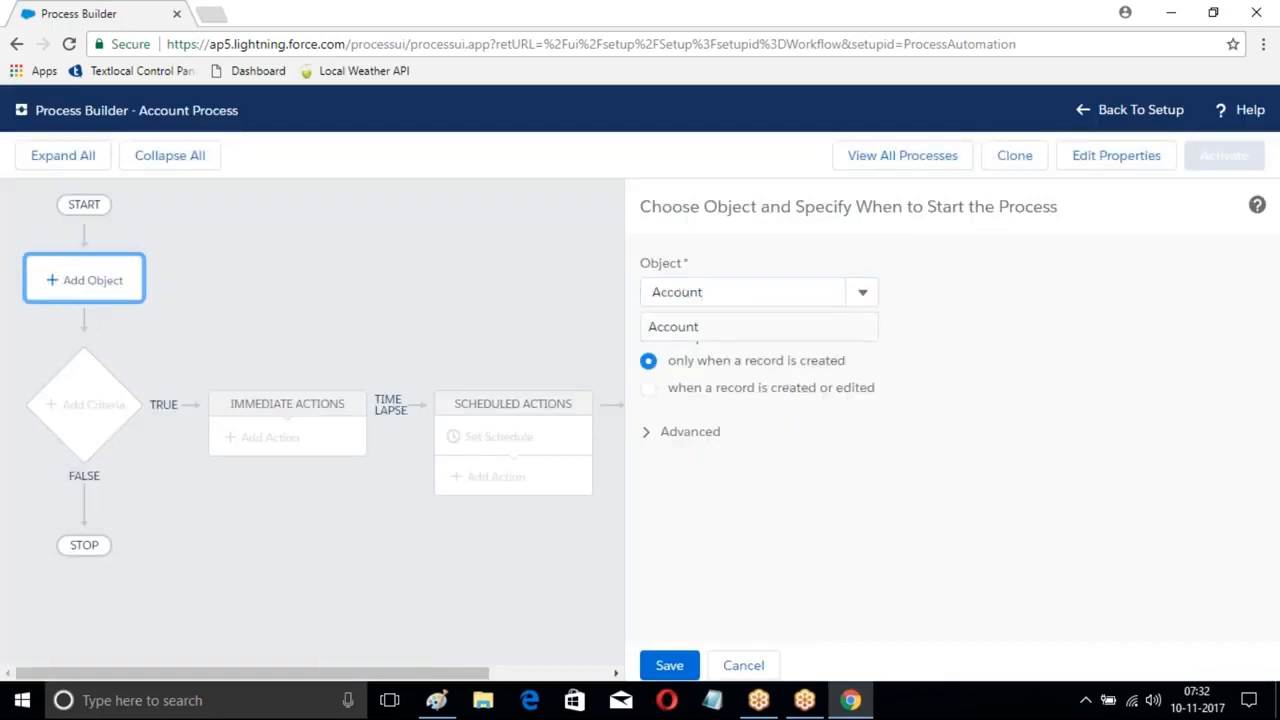
{"action": "left_click", "coordinate": [740, 328]}
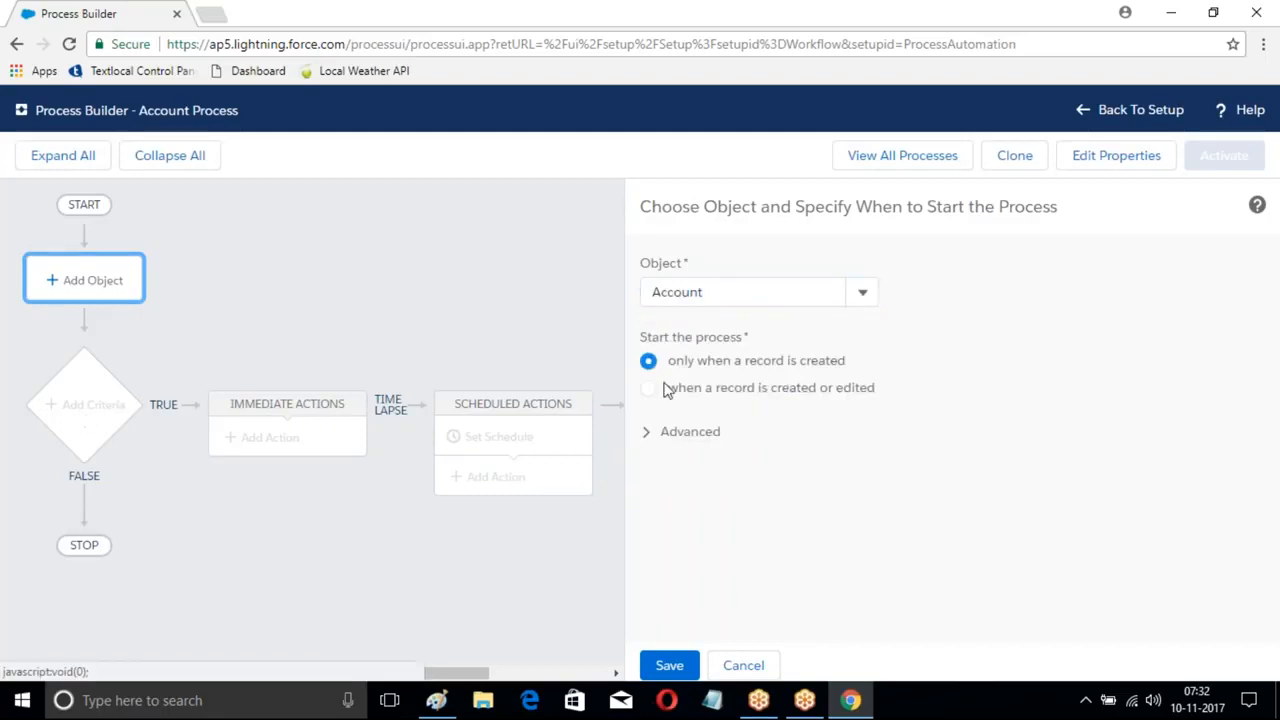
{"action": "left_click", "coordinate": [668, 665]}
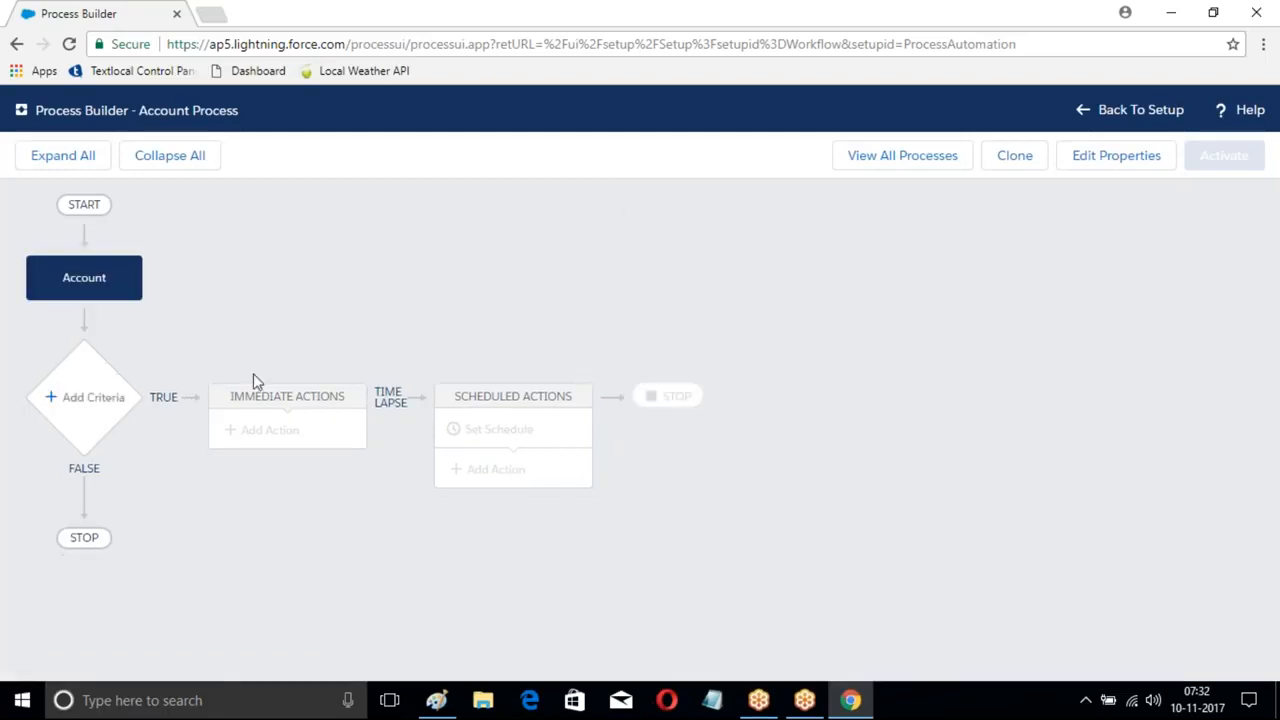
{"action": "left_click", "coordinate": [82, 397]}
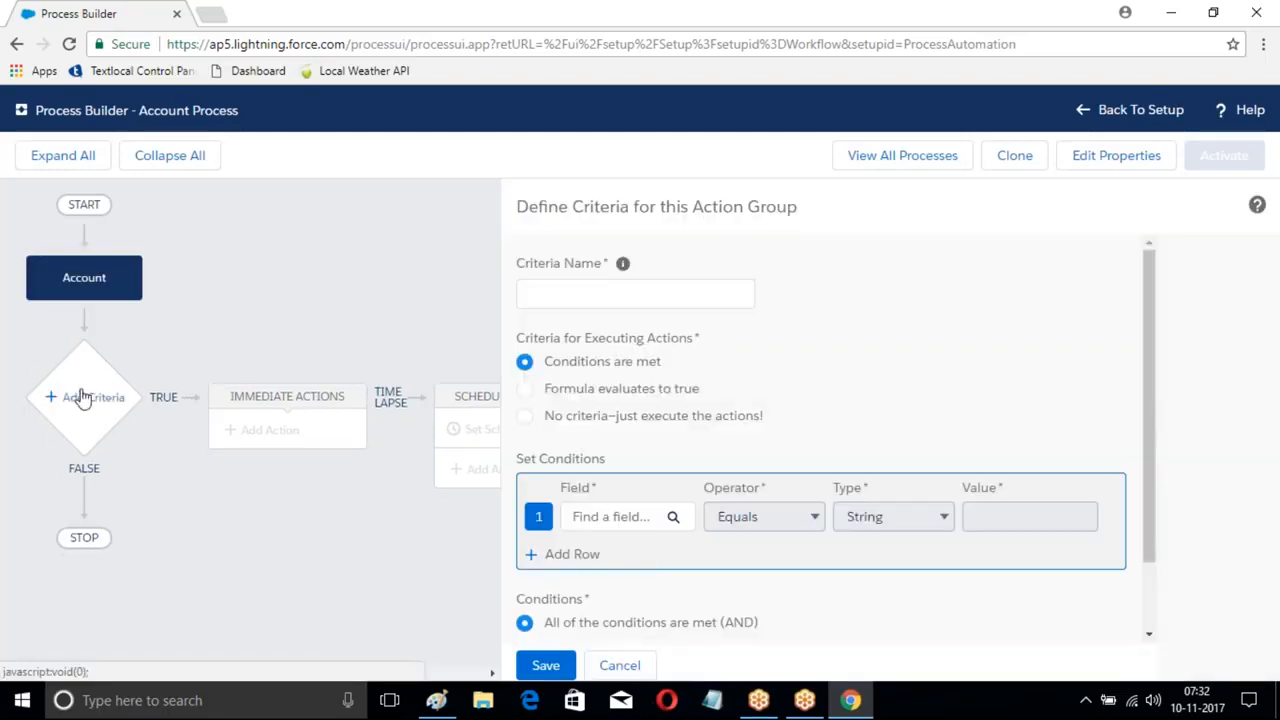
- Save a criteria node named 'Industry' testing Account Industry equals Banking
{"action": "left_click", "coordinate": [530, 294]}
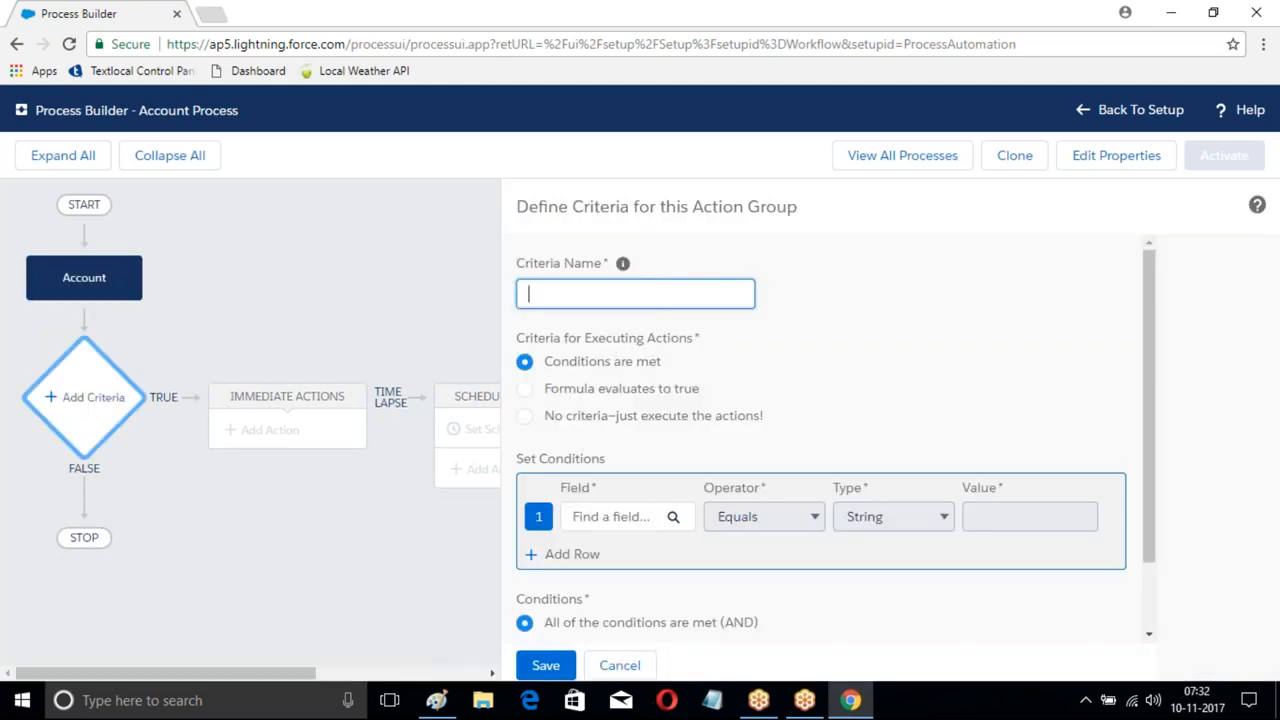
{"action": "type", "text": "Industry"}
{"action": "key", "text": "Tab"}
{"action": "key", "text": "Return"}
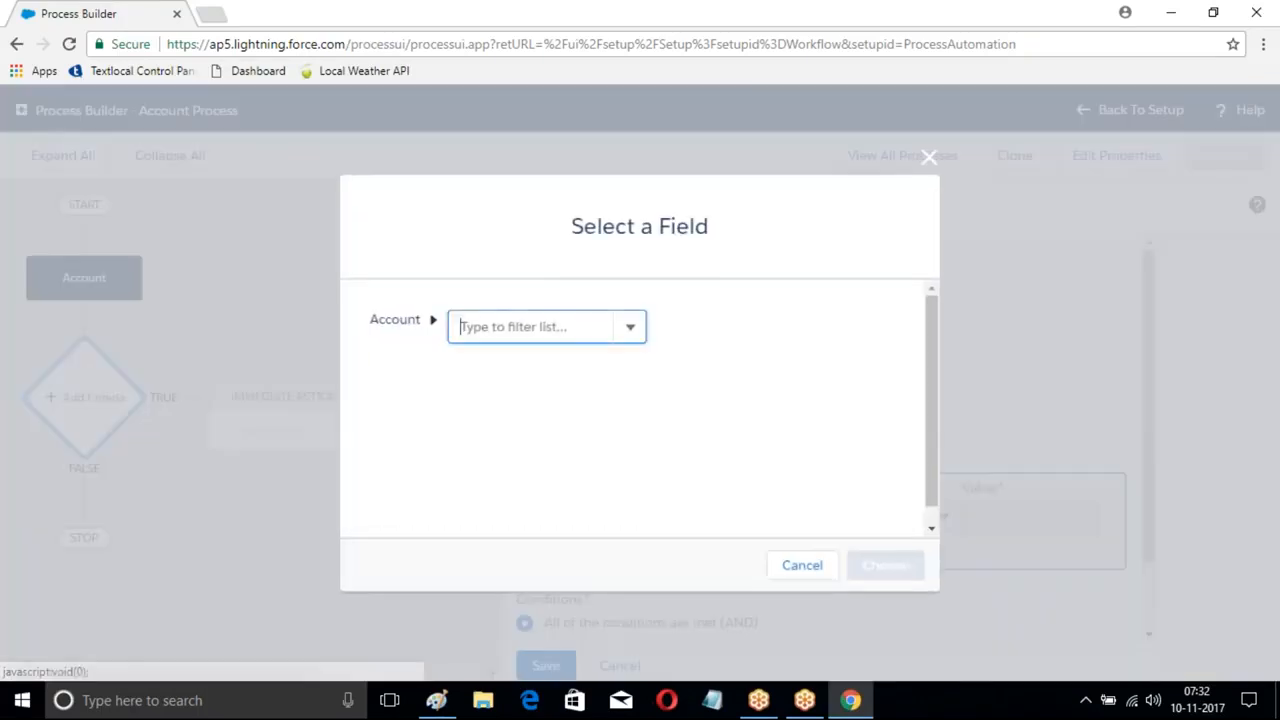
{"action": "type", "text": "Industry"}
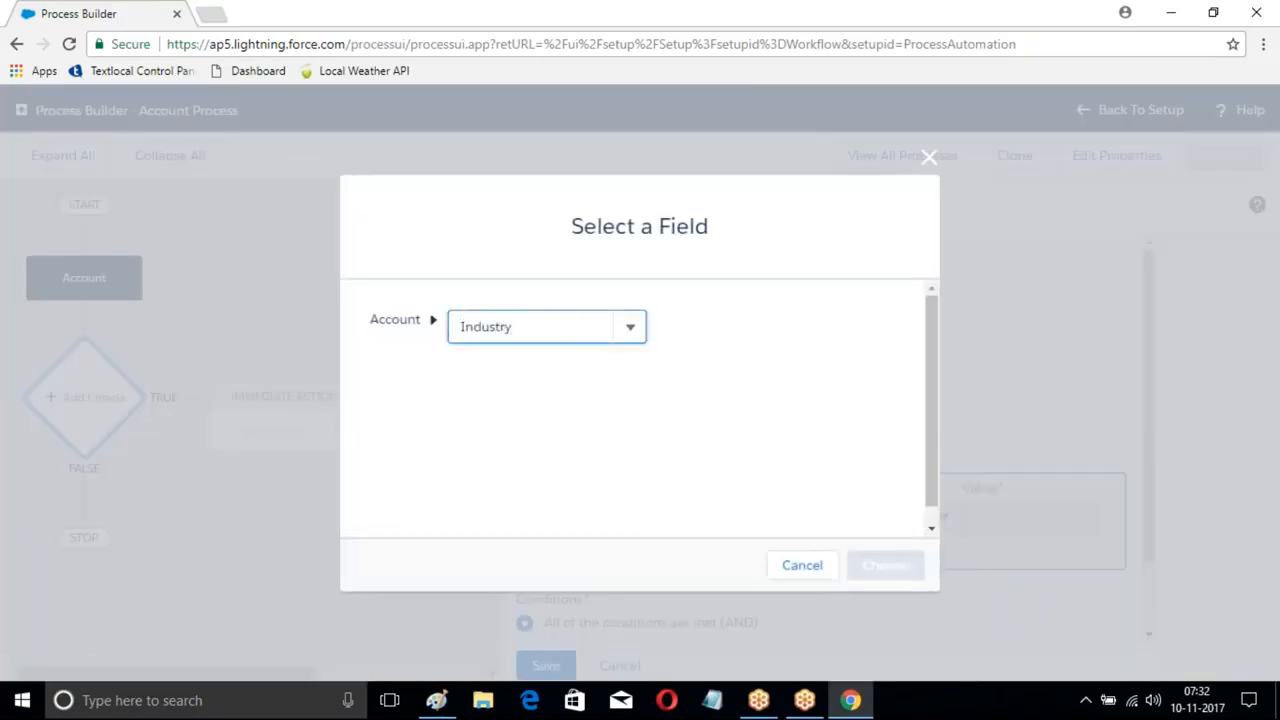
{"action": "left_click", "coordinate": [514, 368]}
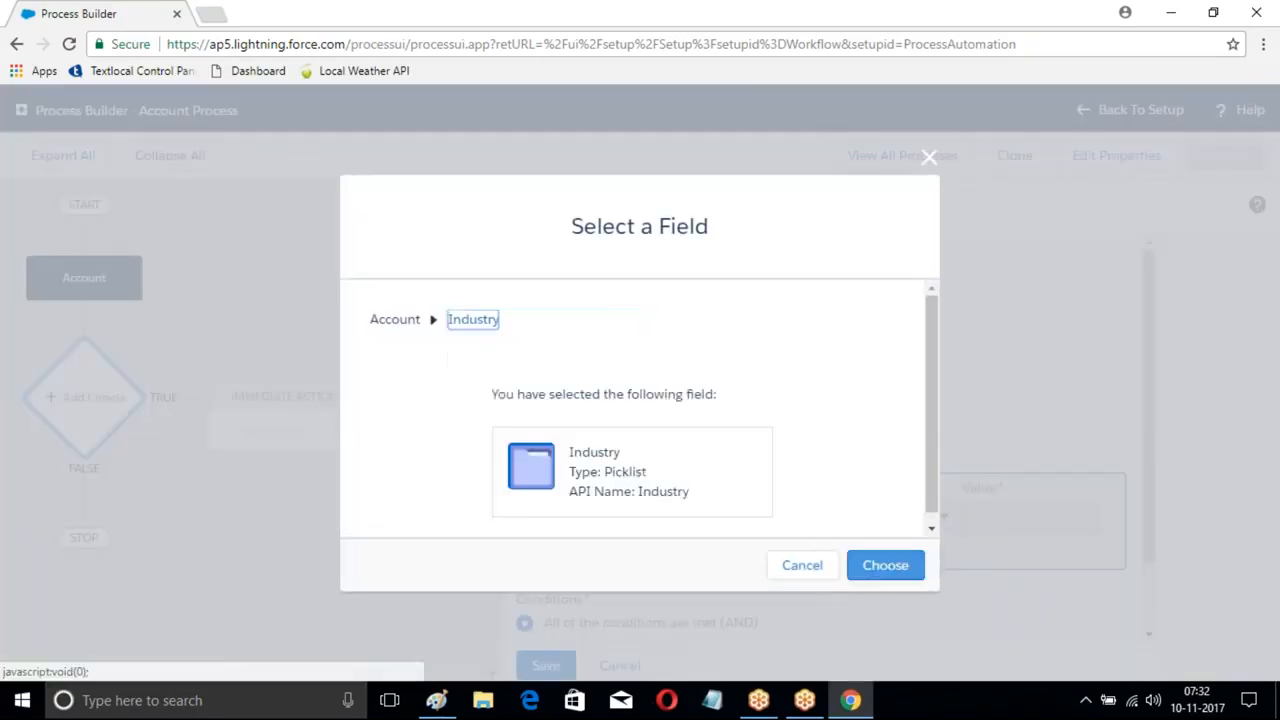
{"action": "left_click", "coordinate": [882, 565]}
{"action": "left_click", "coordinate": [1070, 515]}
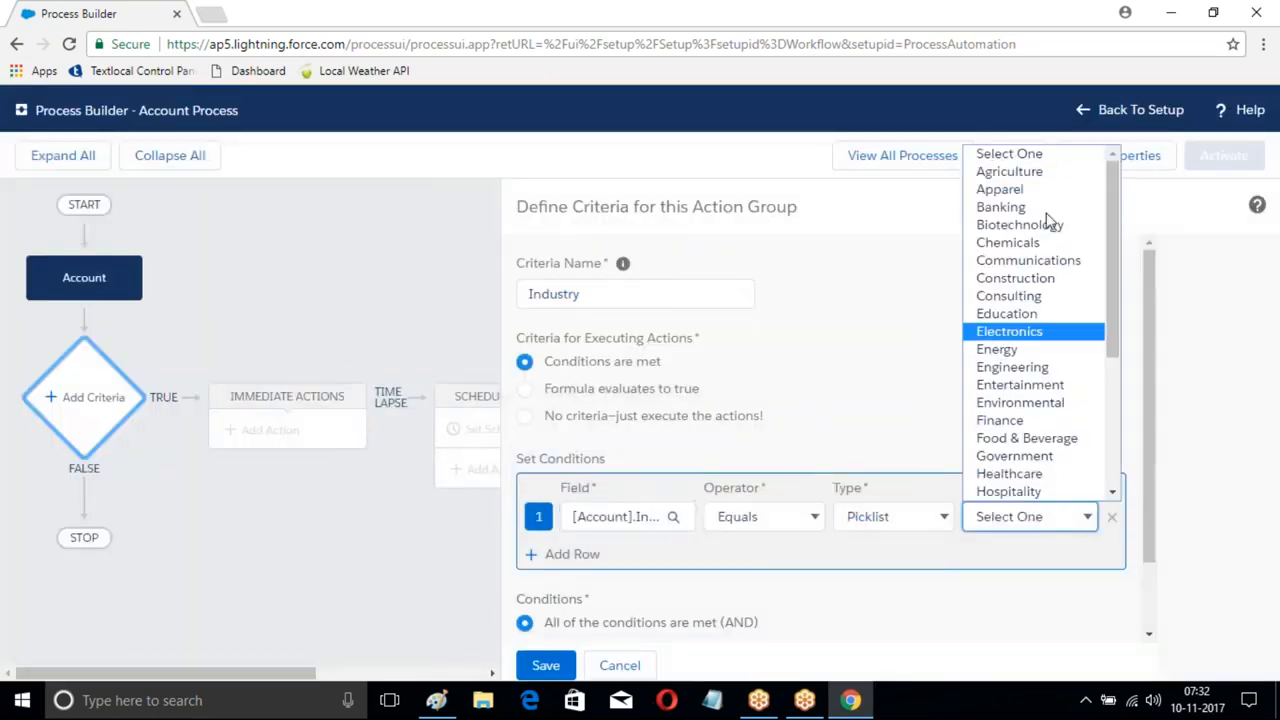
{"action": "left_click", "coordinate": [1020, 208]}
{"action": "scroll", "coordinate": [760, 340], "scroll_direction": "down", "scroll_amount": 2}
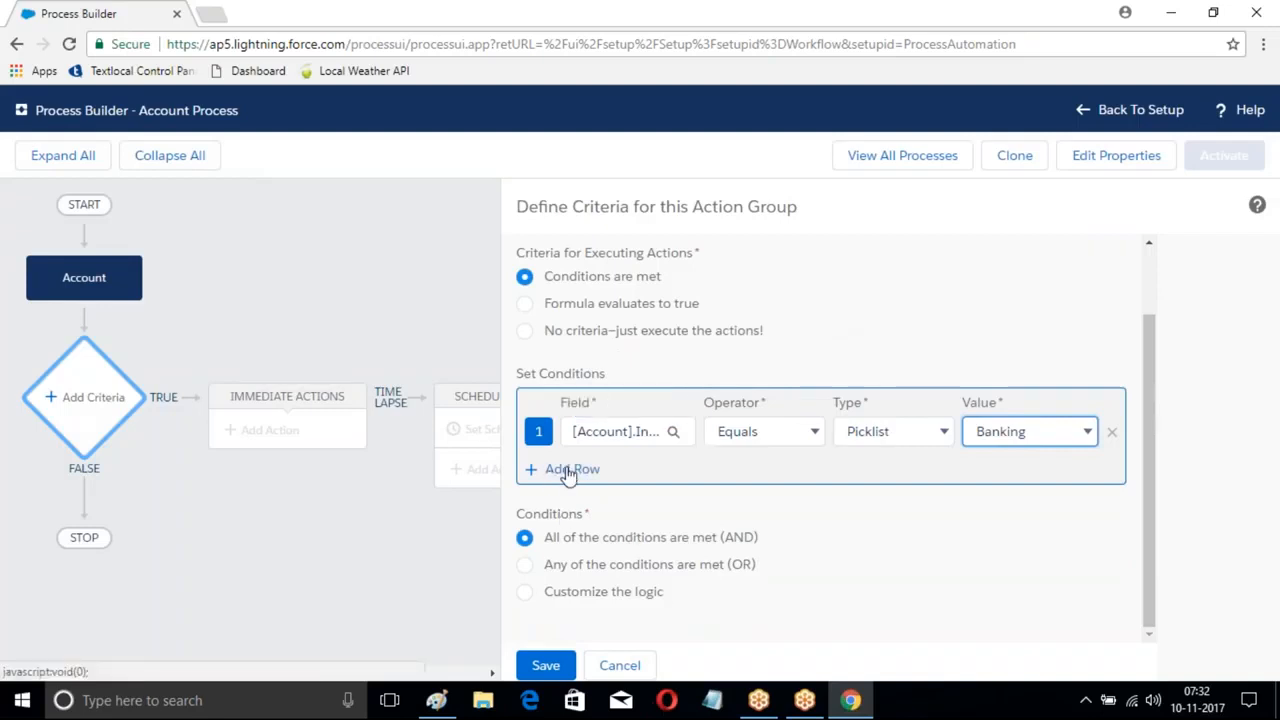
{"action": "left_click", "coordinate": [548, 668]}
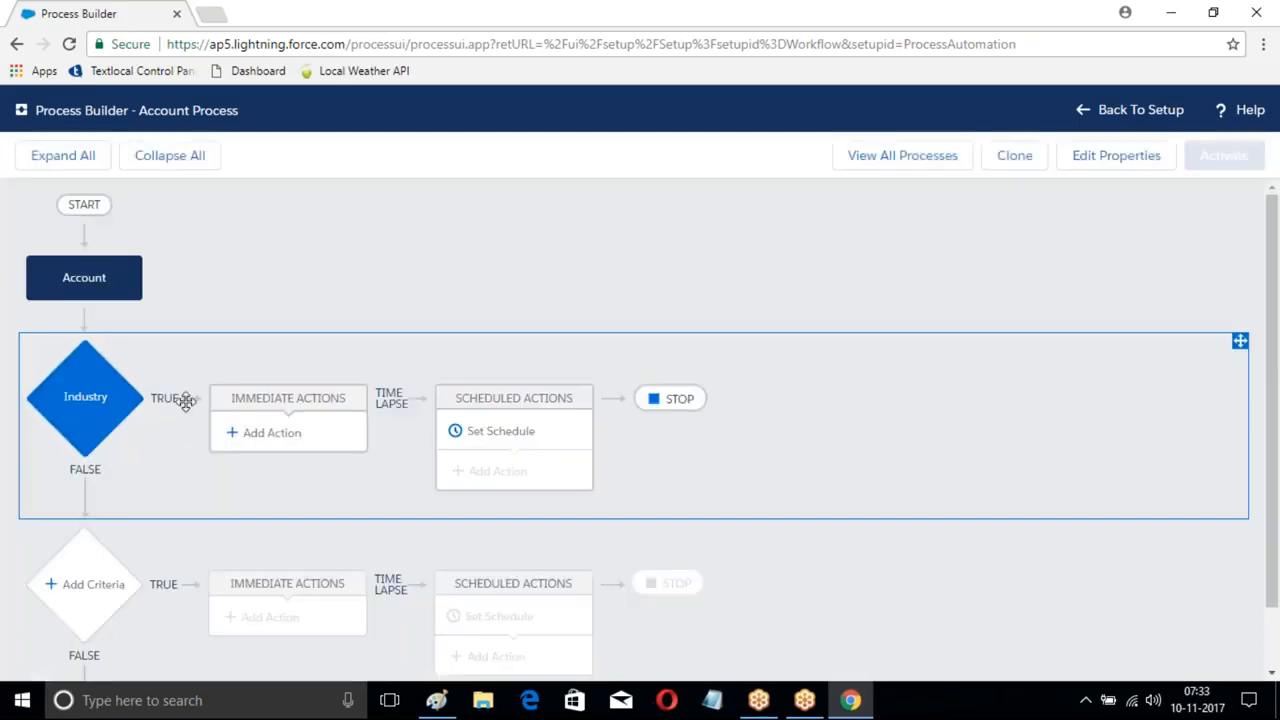
{"action": "scroll", "coordinate": [177, 437], "scroll_direction": "down", "scroll_amount": 1}
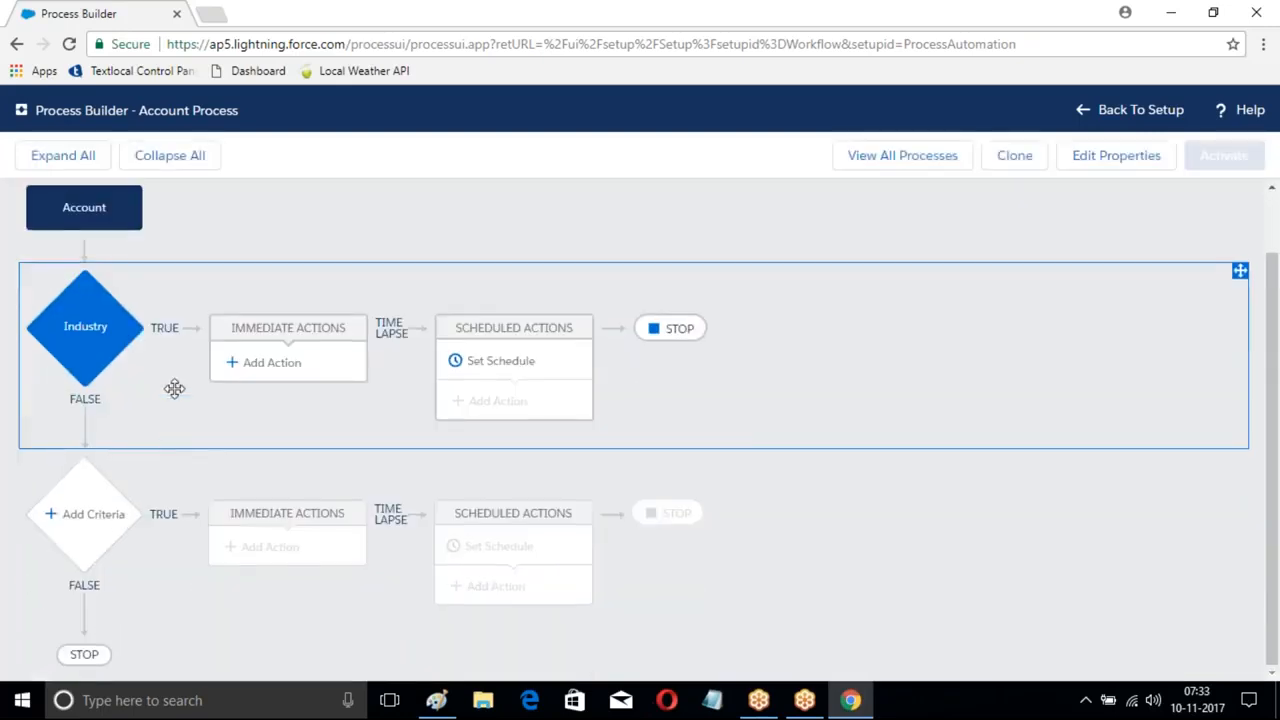
- Add a Create a Record action 'Opportunity Records' with record type Opportunity to the Industry criteria
{"action": "left_click", "coordinate": [270, 362]}
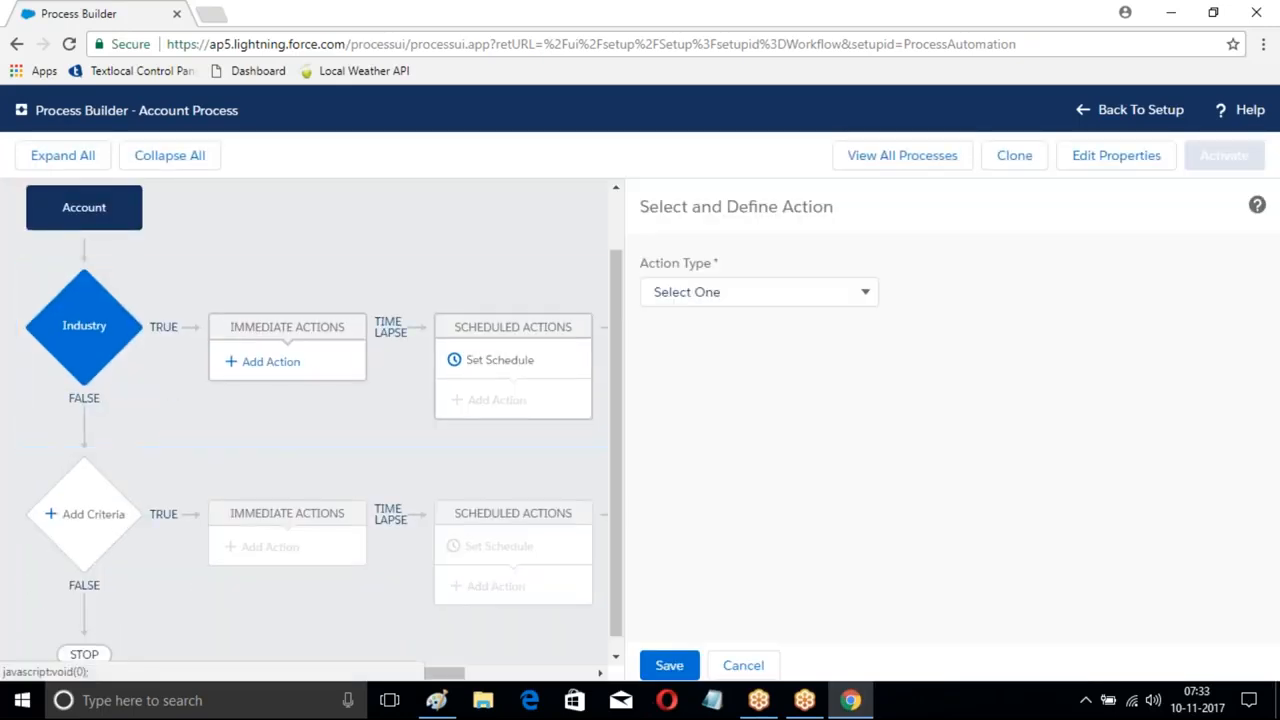
{"action": "left_click", "coordinate": [774, 292]}
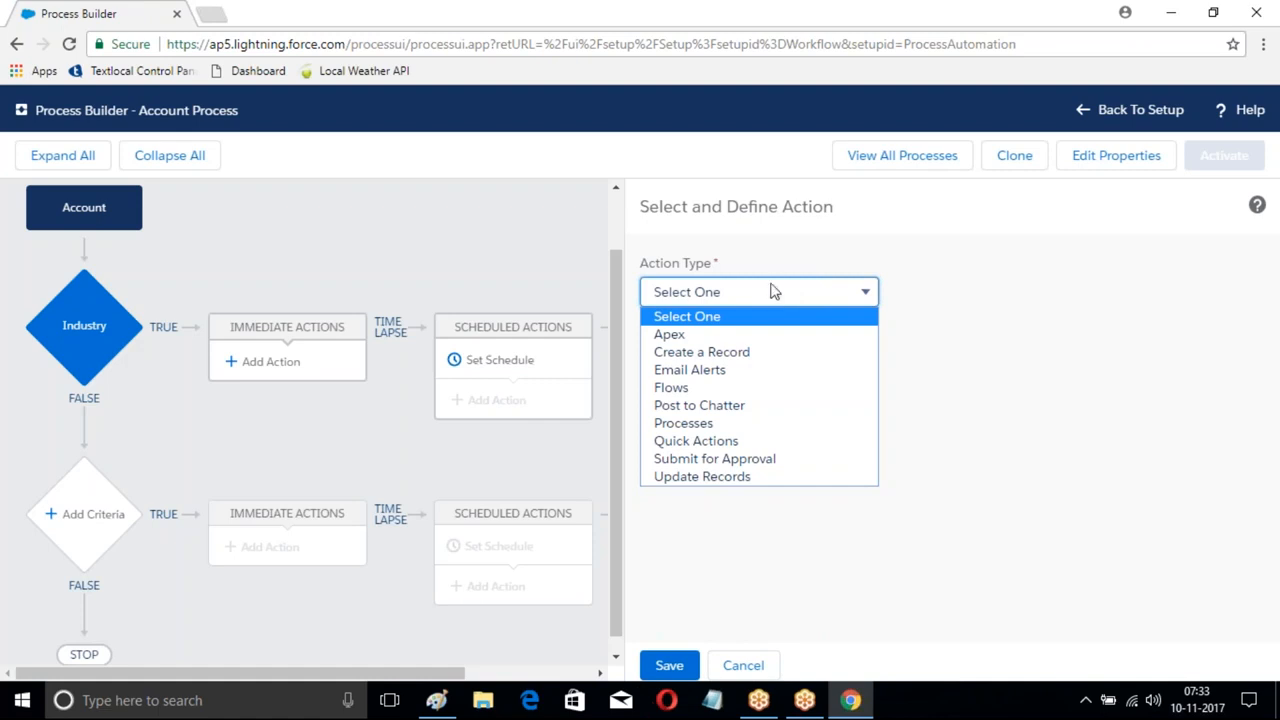
{"action": "left_click", "coordinate": [686, 354]}
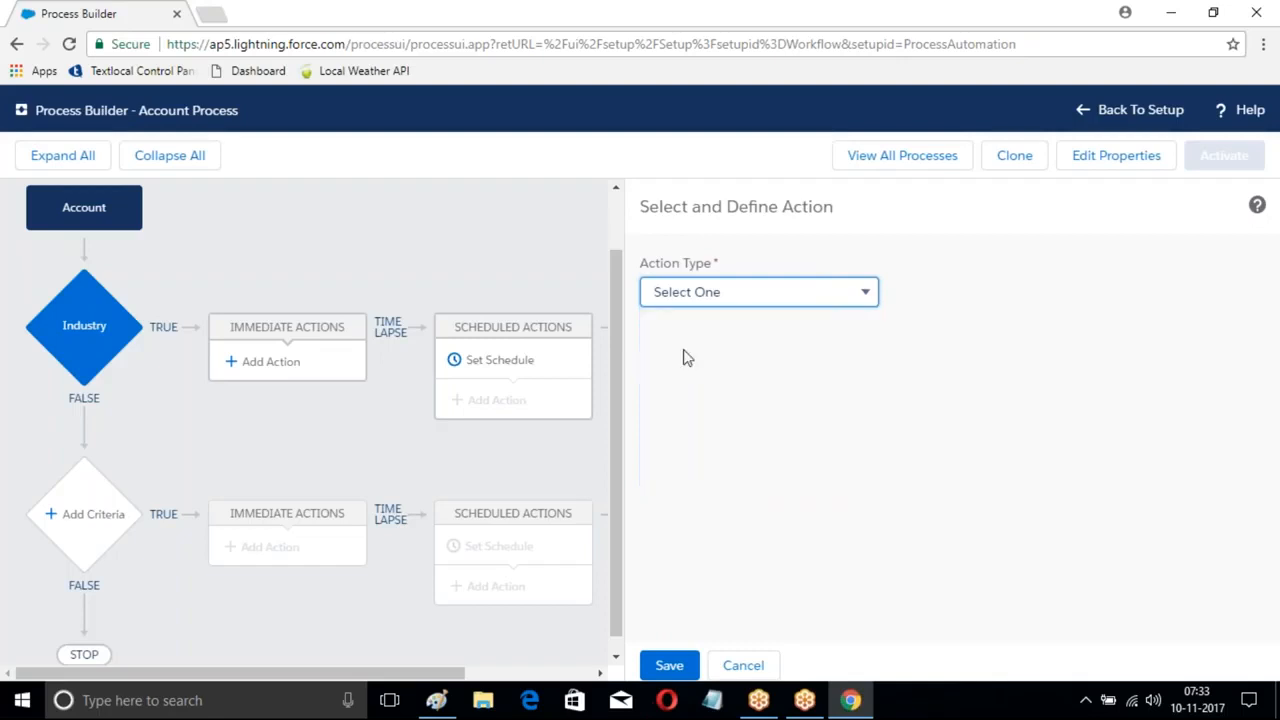
{"action": "left_click", "coordinate": [695, 367]}
{"action": "type", "text": "Opportunity "}
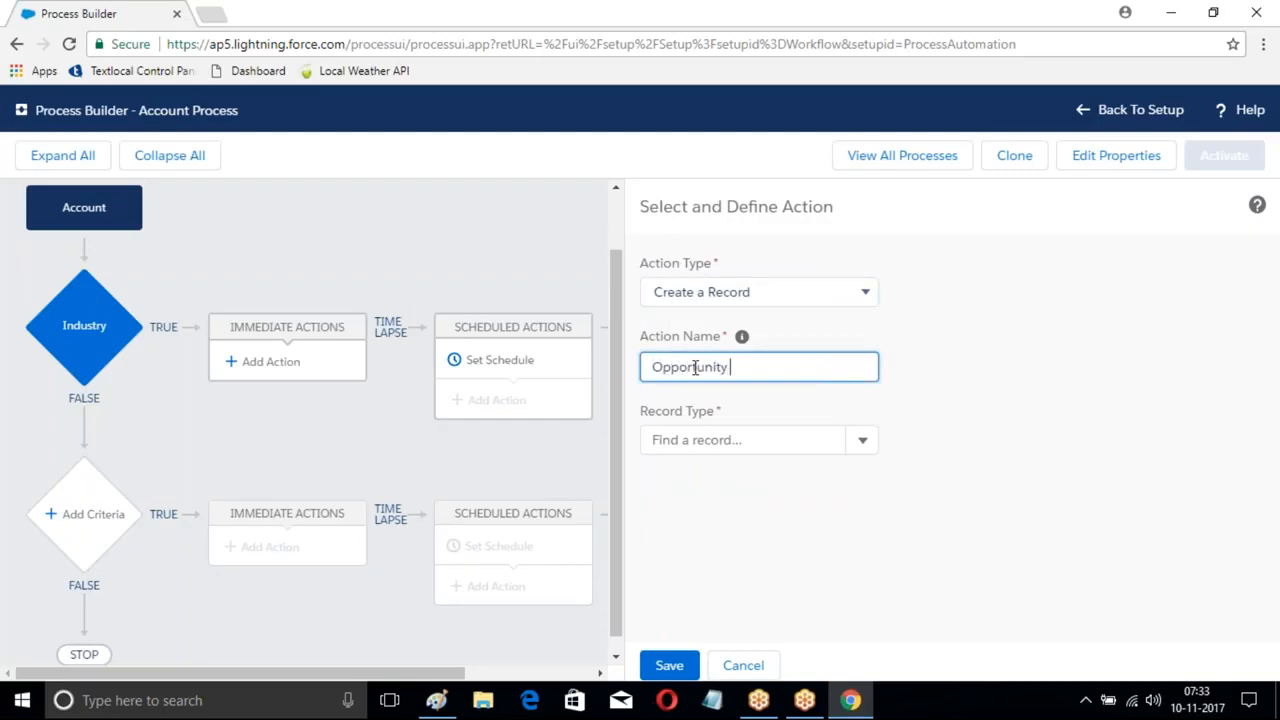
{"action": "type", "text": "Records"}
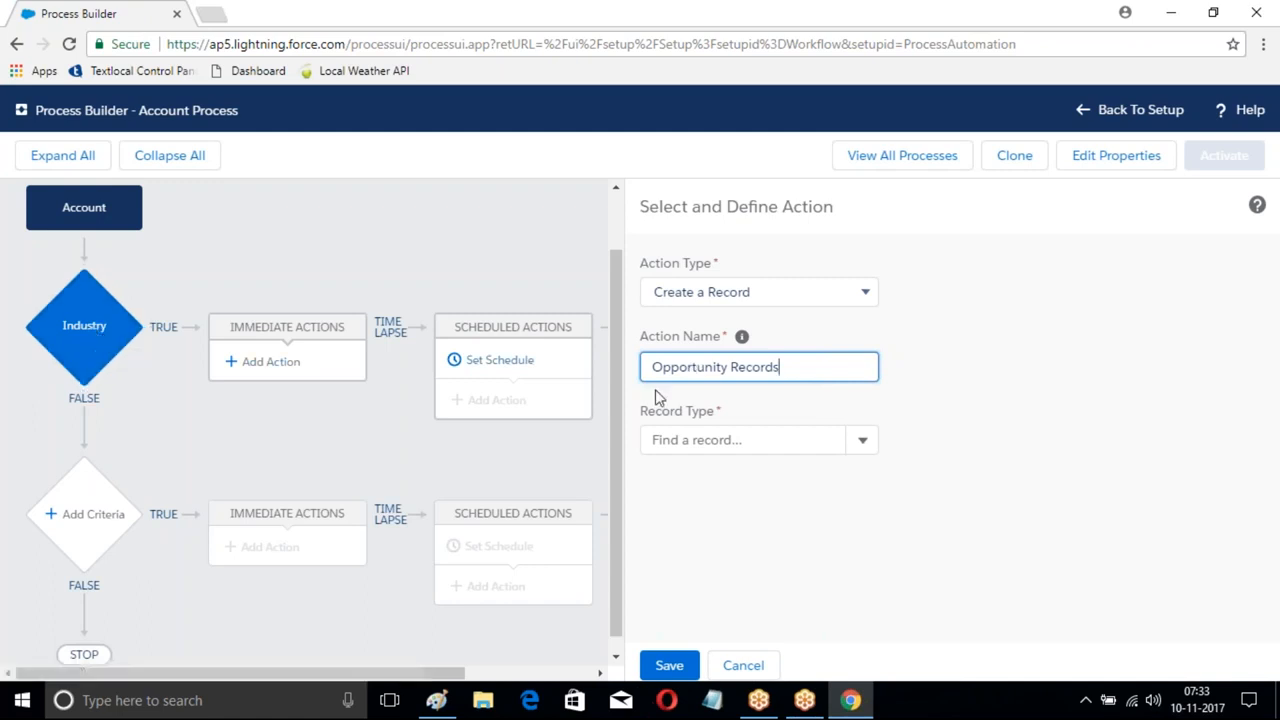
{"action": "left_click", "coordinate": [862, 447]}
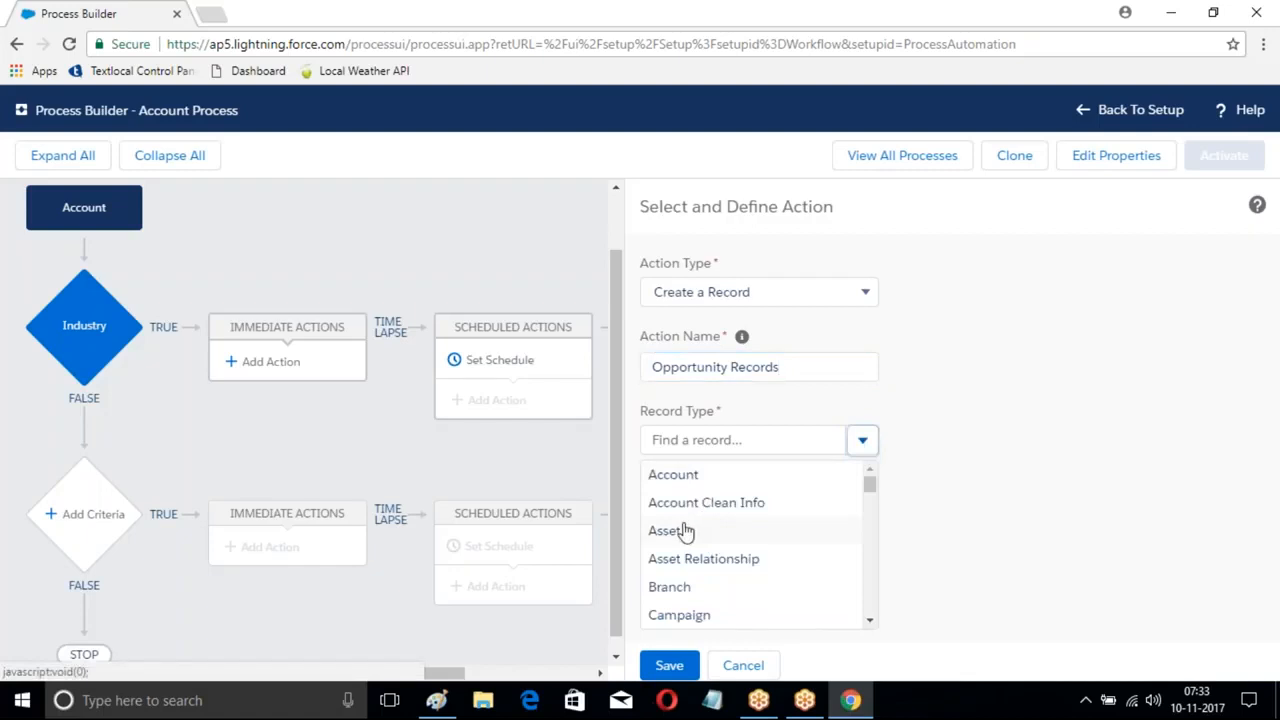
{"action": "left_click", "coordinate": [697, 440]}
{"action": "type", "text": "Op"}
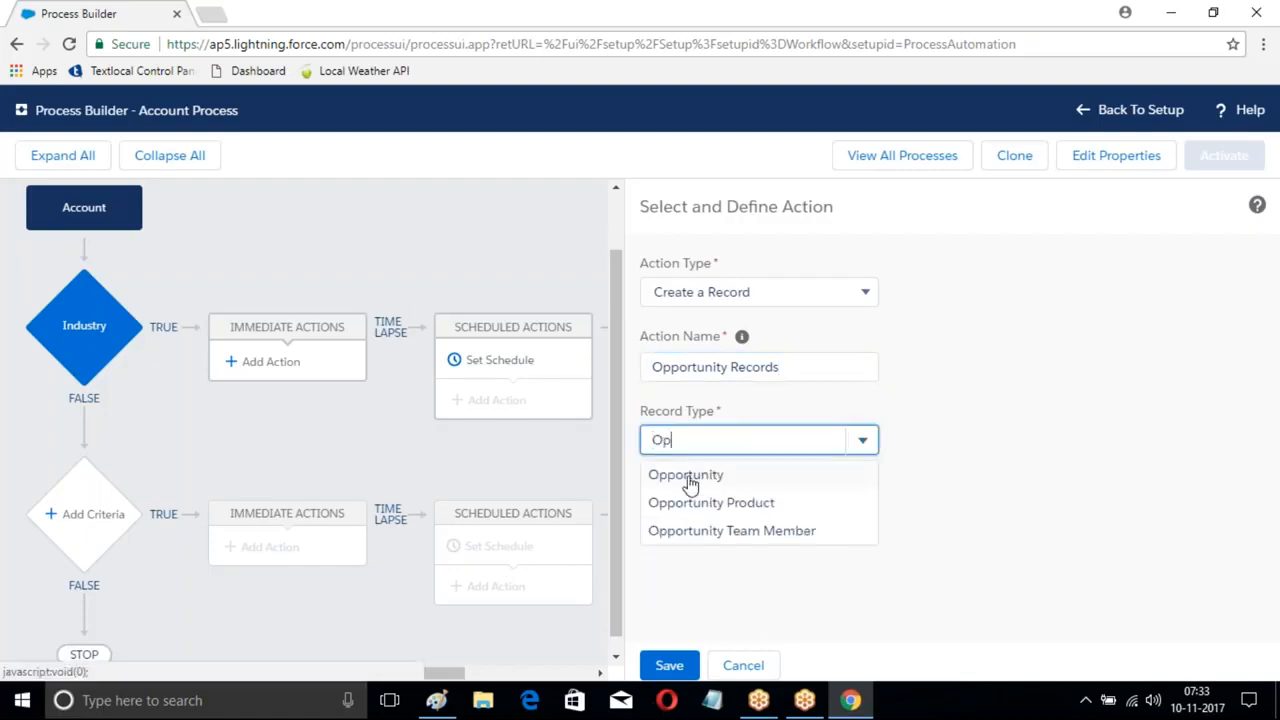
{"action": "left_click", "coordinate": [689, 475]}
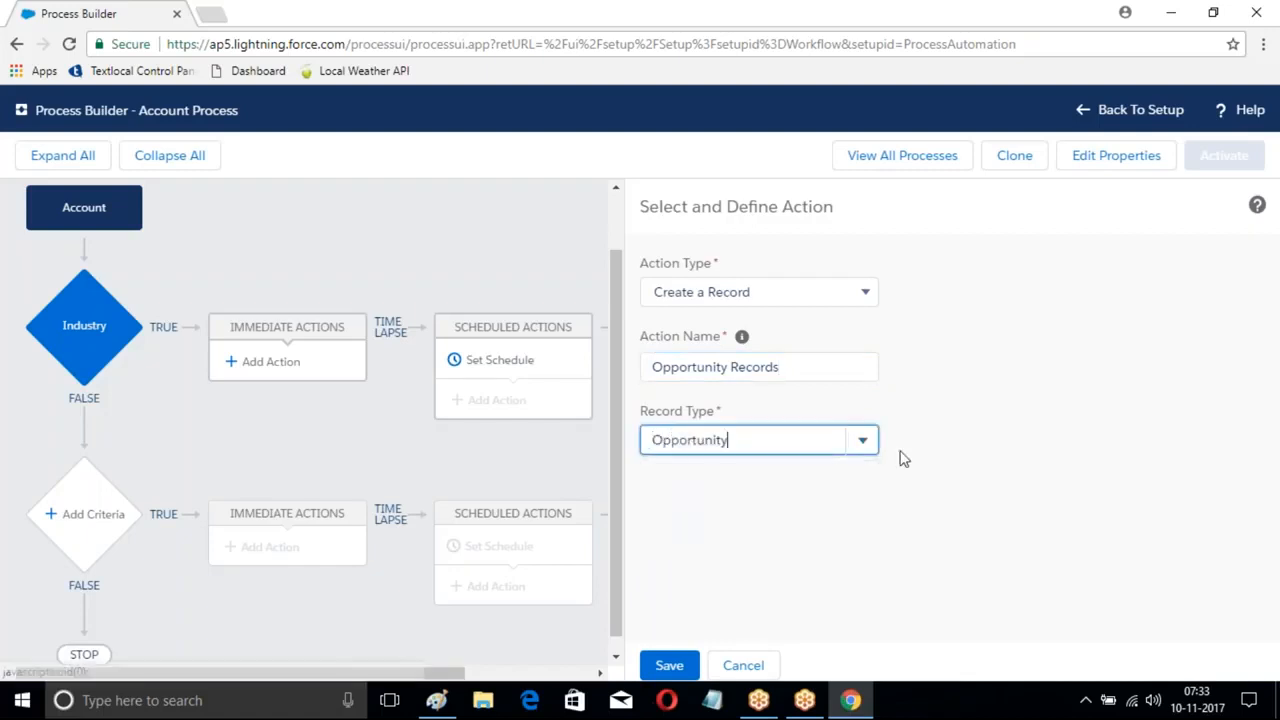
- Set Close Date to TODAY()+10 and Name to the field reference [Account].Name
{"action": "scroll", "coordinate": [908, 462], "scroll_direction": "down", "scroll_amount": 1}
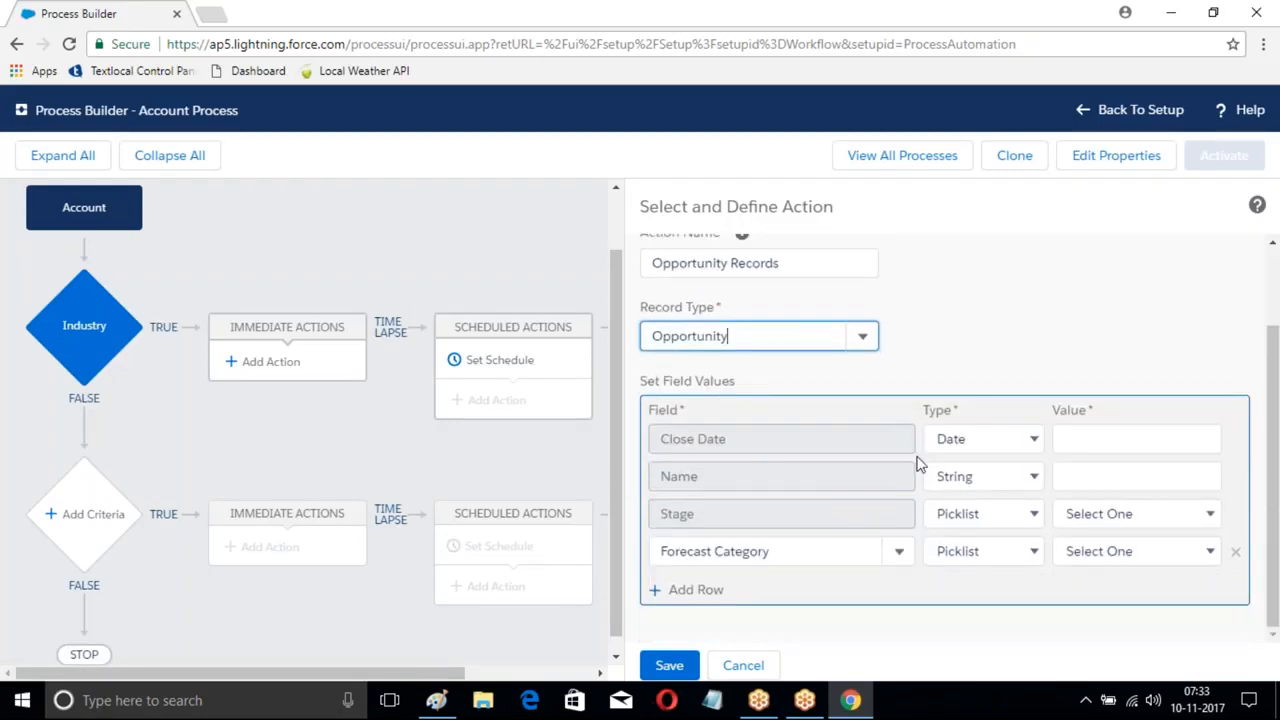
{"action": "left_click", "coordinate": [1082, 437]}
{"action": "type", "text": "TOD"}
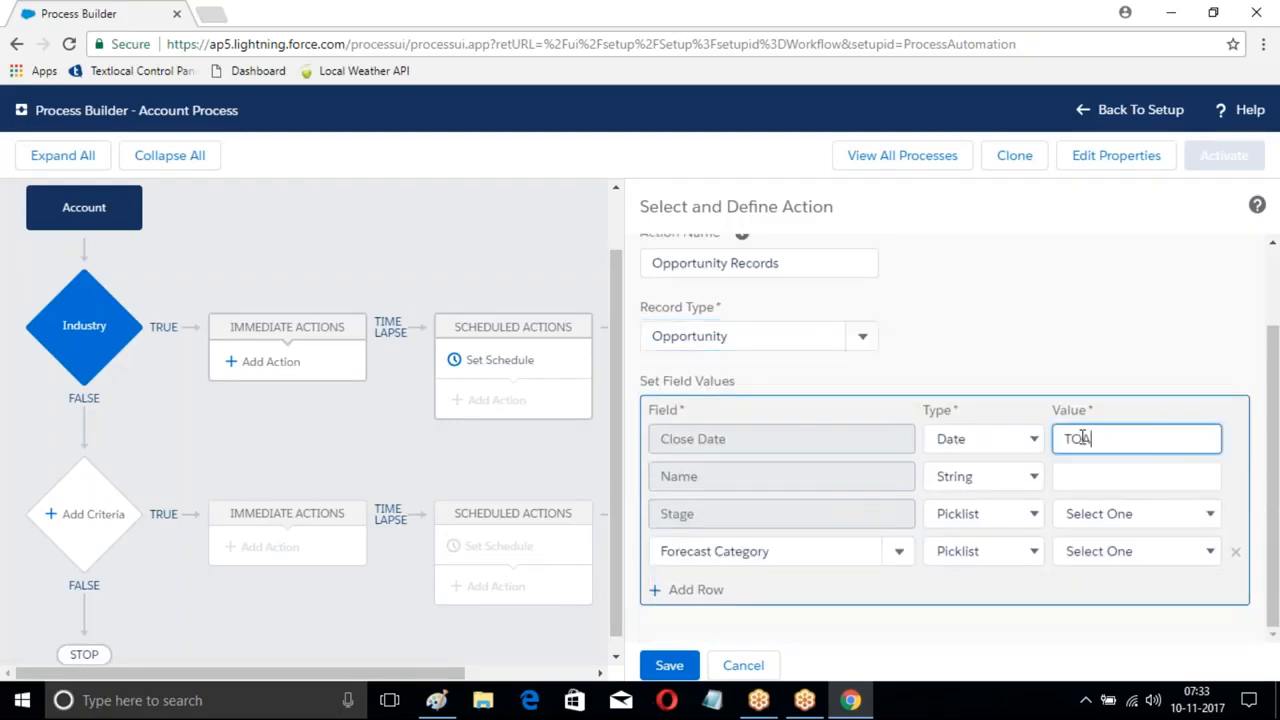
{"action": "type", "text": "AY()+10"}
{"action": "left_click", "coordinate": [1075, 476]}
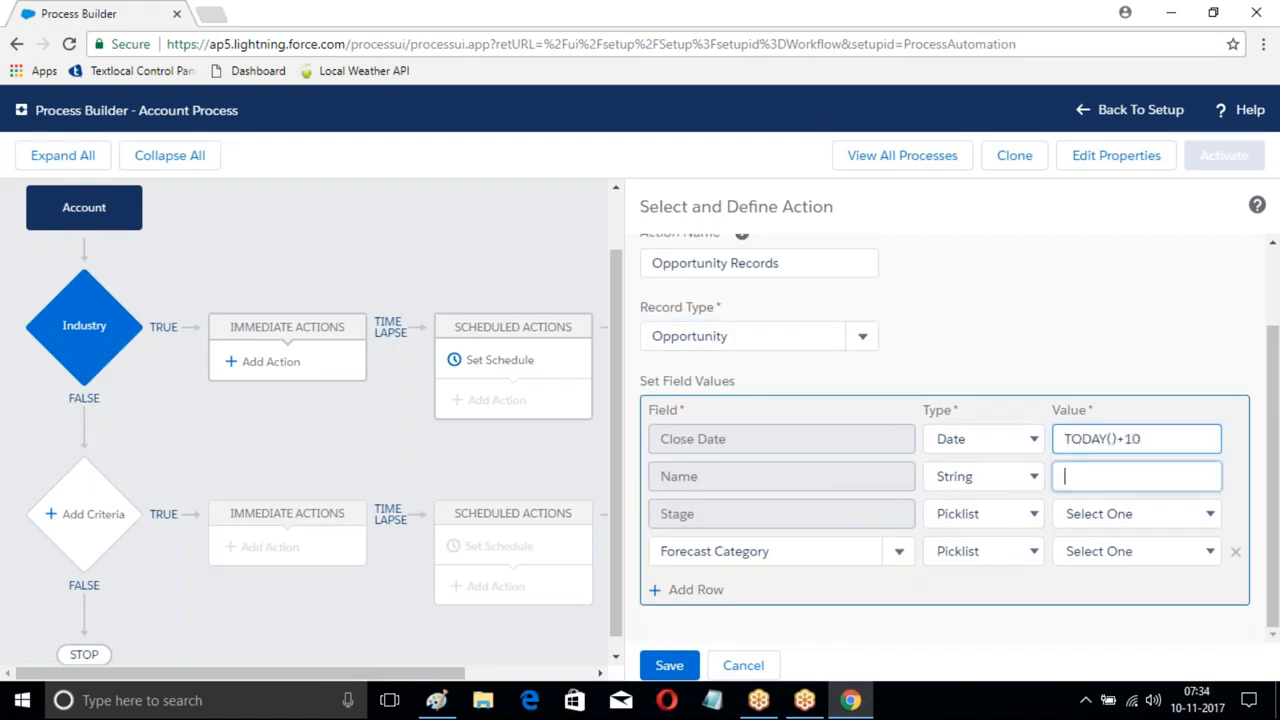
{"action": "left_click", "coordinate": [1025, 478]}
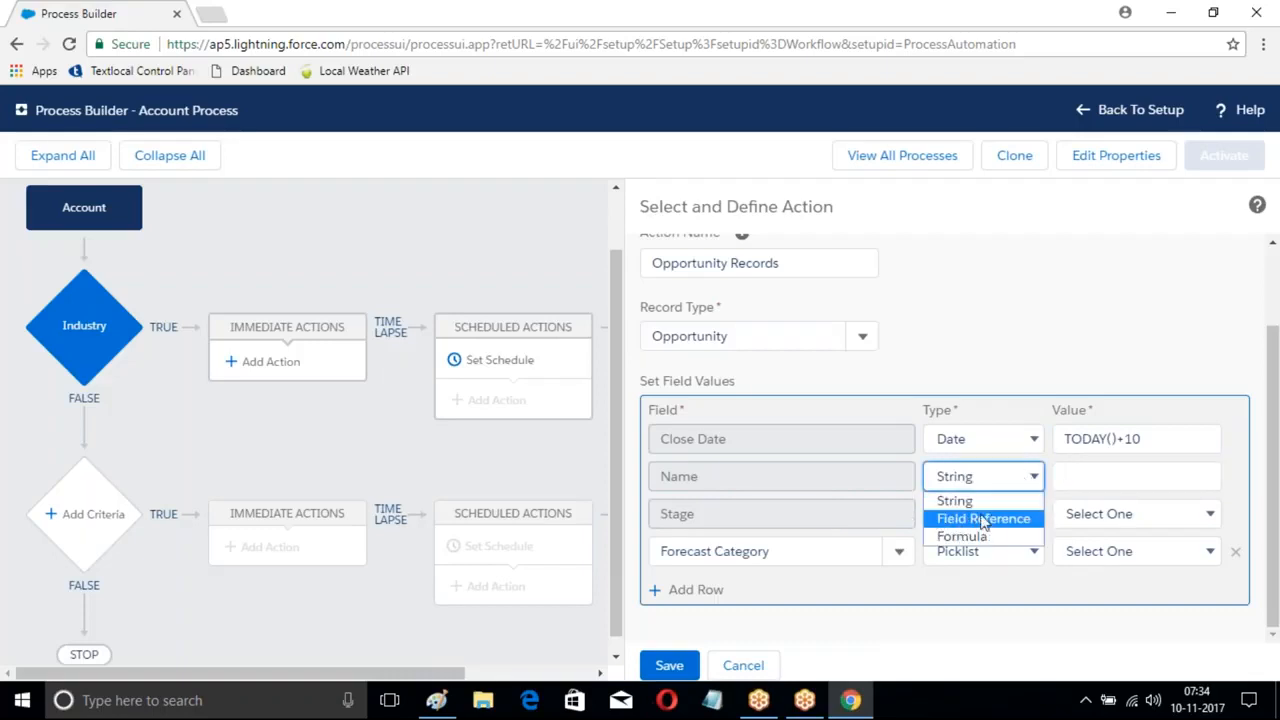
{"action": "left_click", "coordinate": [985, 521]}
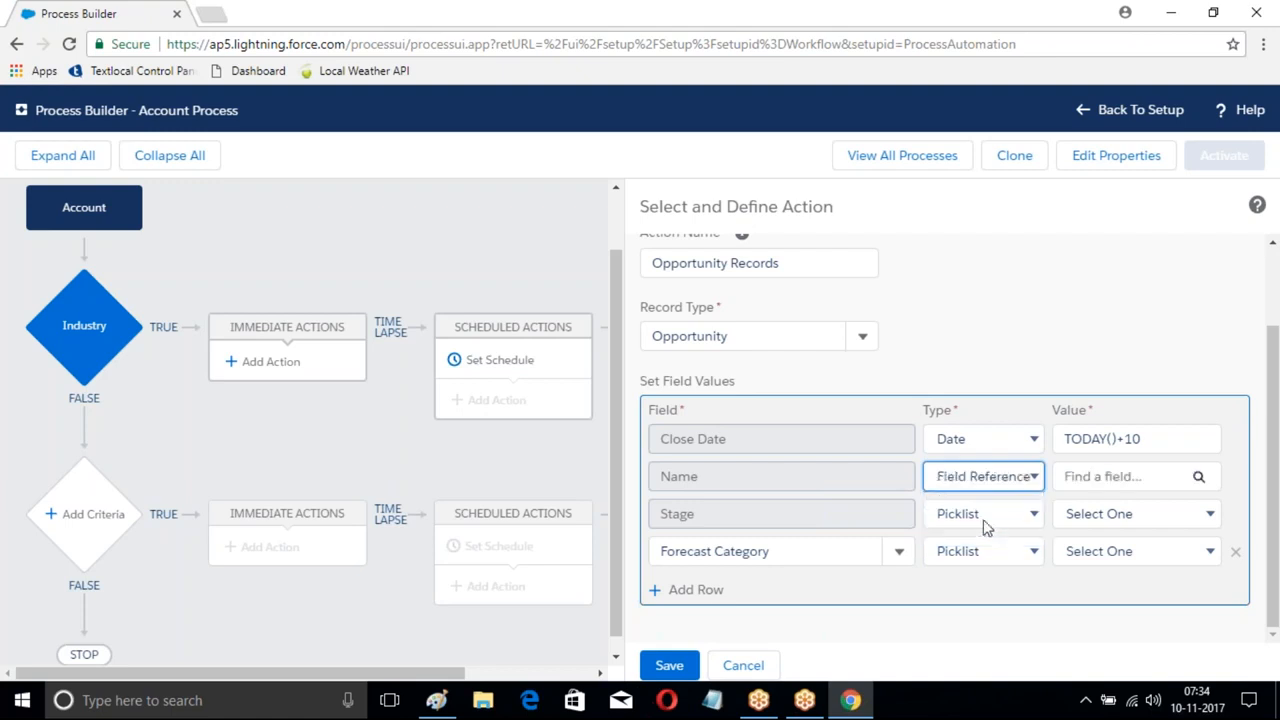
{"action": "left_click", "coordinate": [1198, 477]}
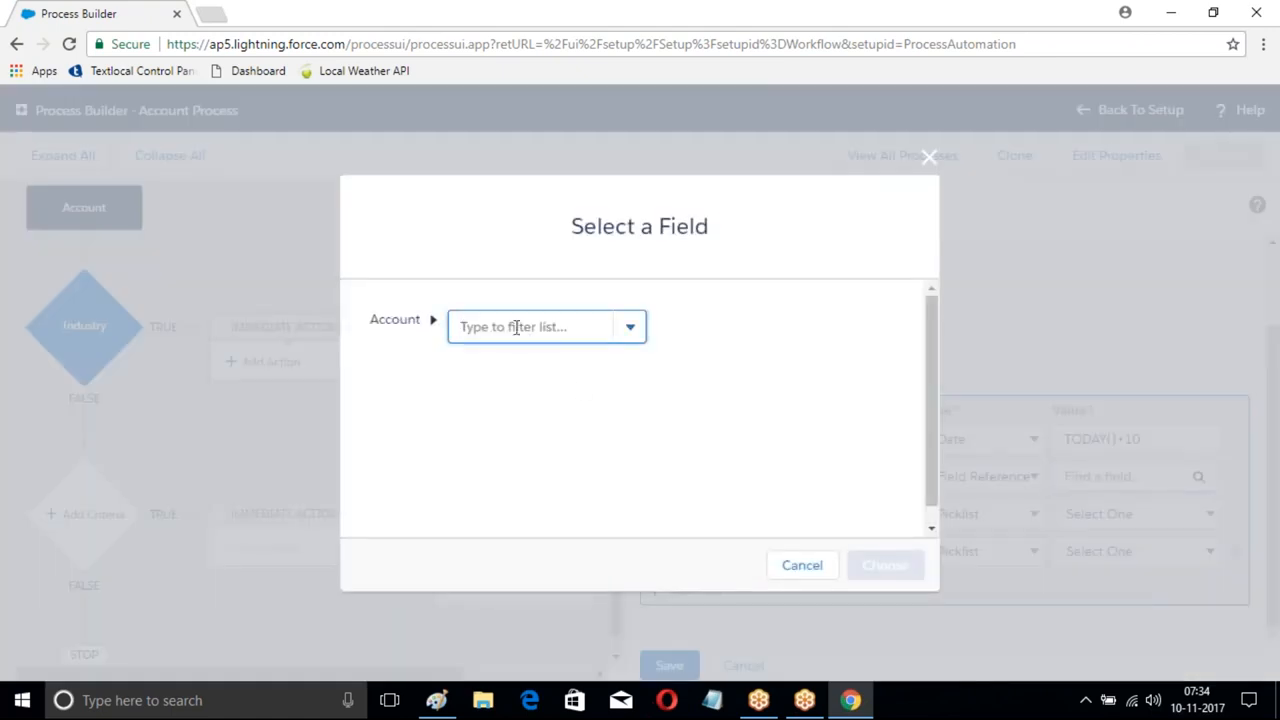
{"action": "type", "text": "Name"}
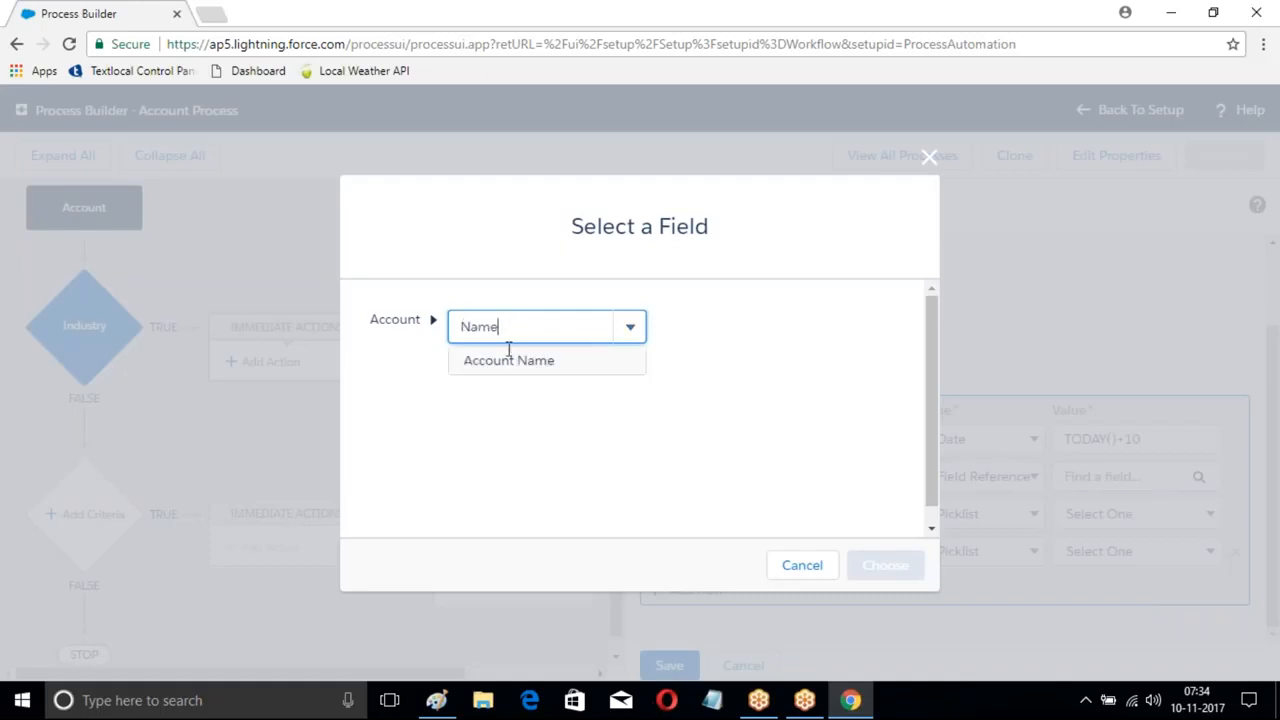
{"action": "left_click", "coordinate": [513, 362]}
{"action": "left_click", "coordinate": [915, 563]}
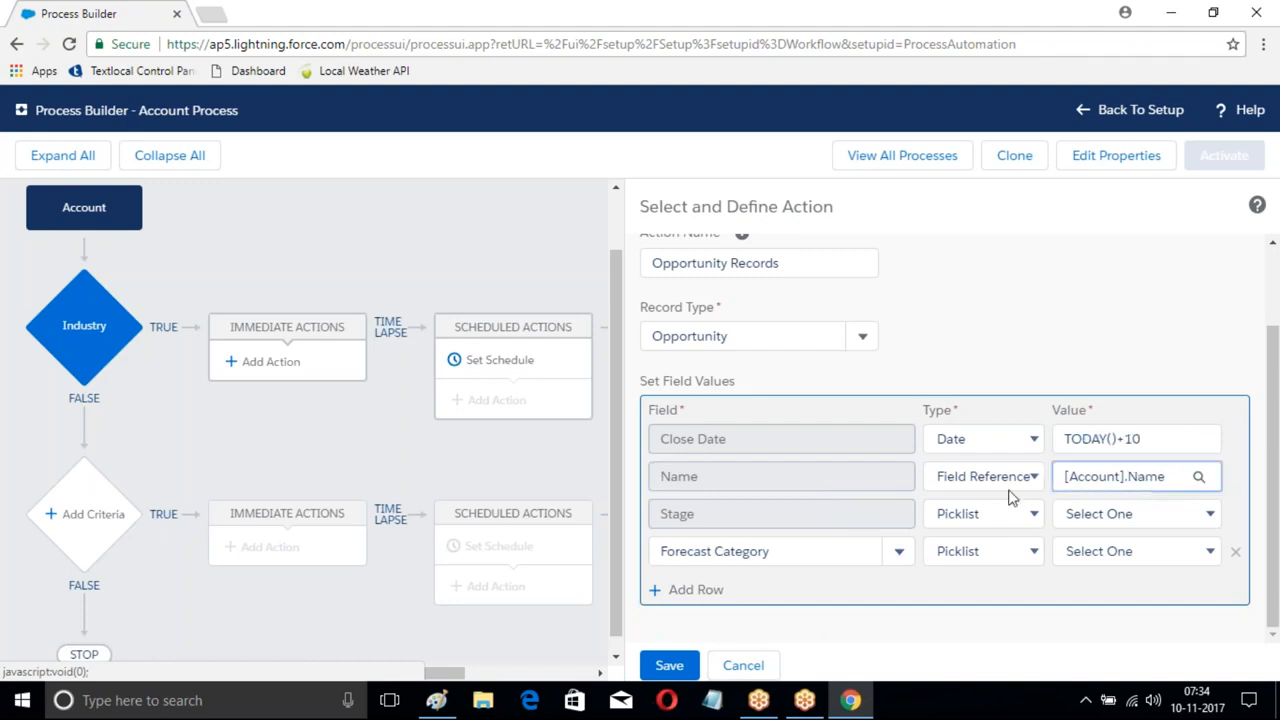
- Set Stage to Prospecting and Forecast Category to Pipeline, then save the action
{"action": "left_click", "coordinate": [1070, 515]}
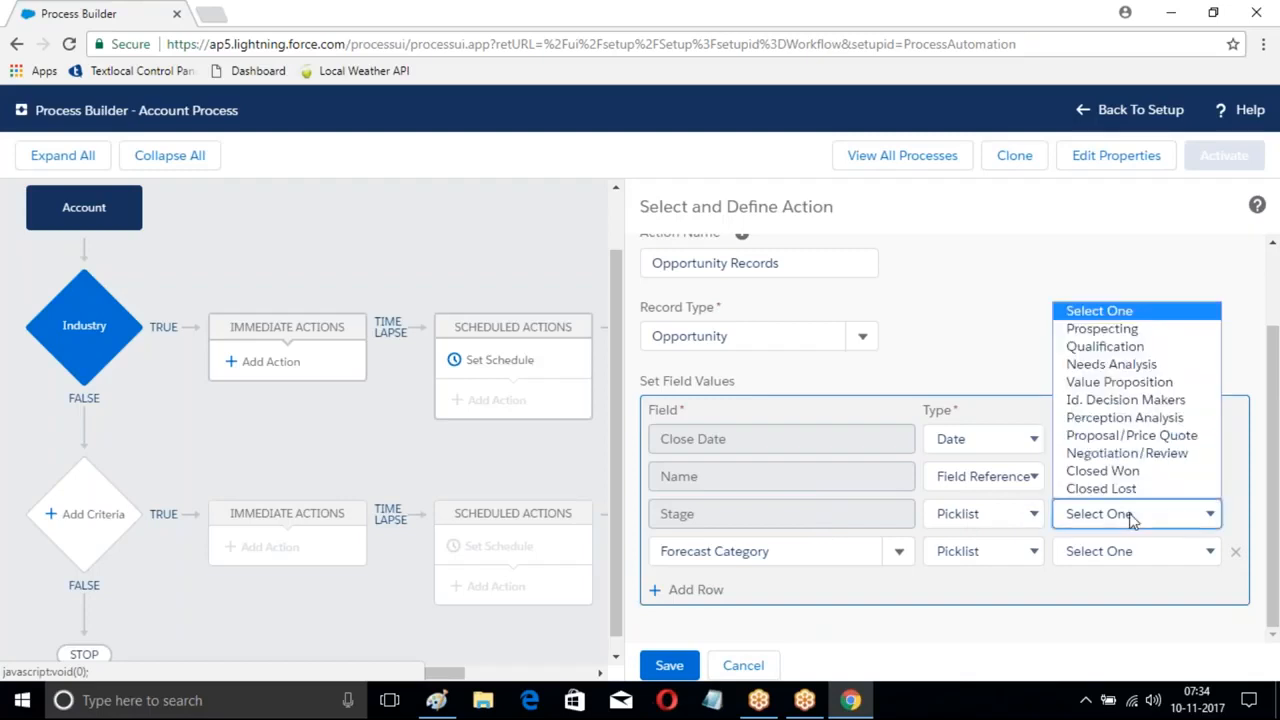
{"action": "left_click", "coordinate": [1102, 329]}
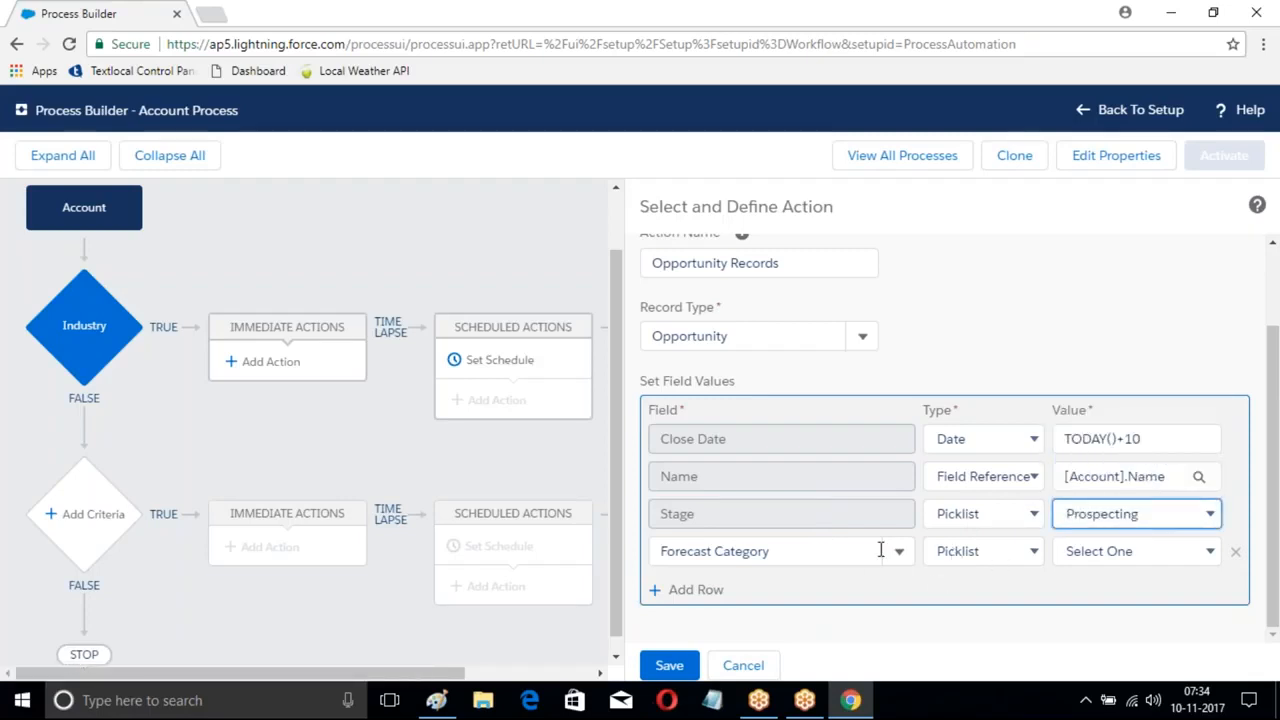
{"action": "left_click", "coordinate": [899, 551]}
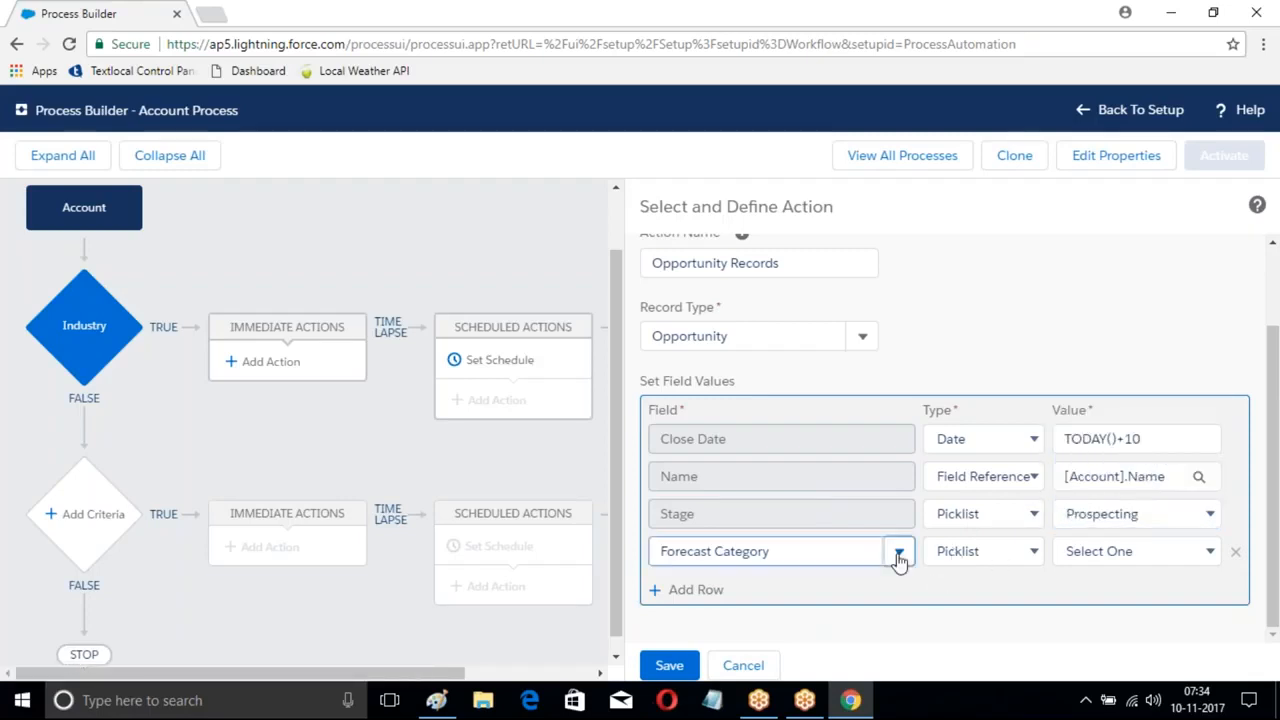
{"action": "left_click", "coordinate": [1142, 553]}
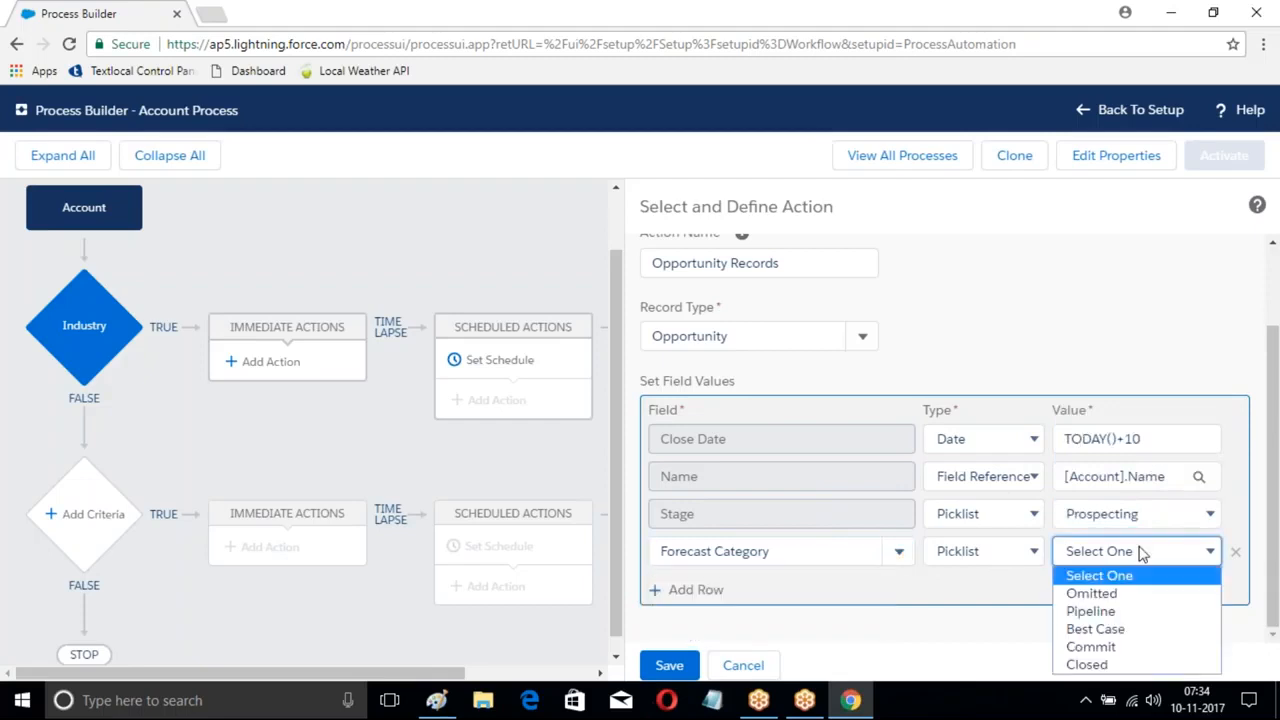
{"action": "left_click", "coordinate": [1092, 613]}
{"action": "left_click", "coordinate": [669, 666]}
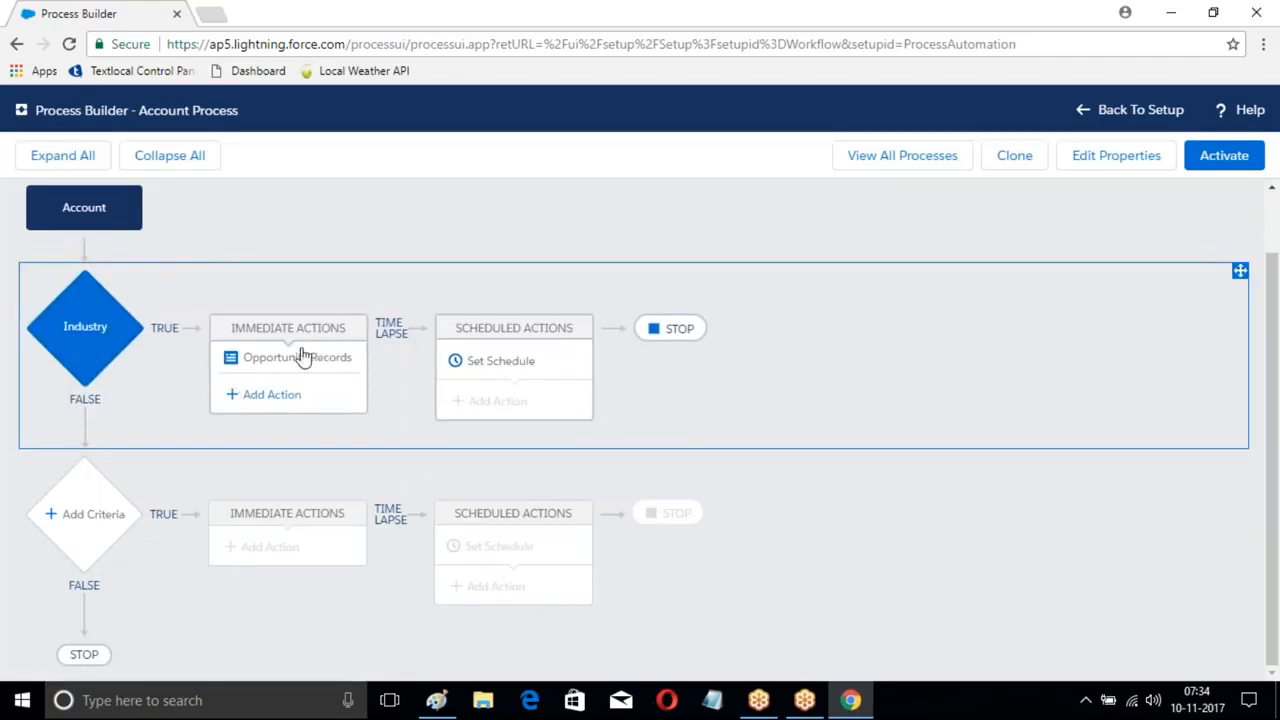
{"action": "left_click", "coordinate": [266, 394]}
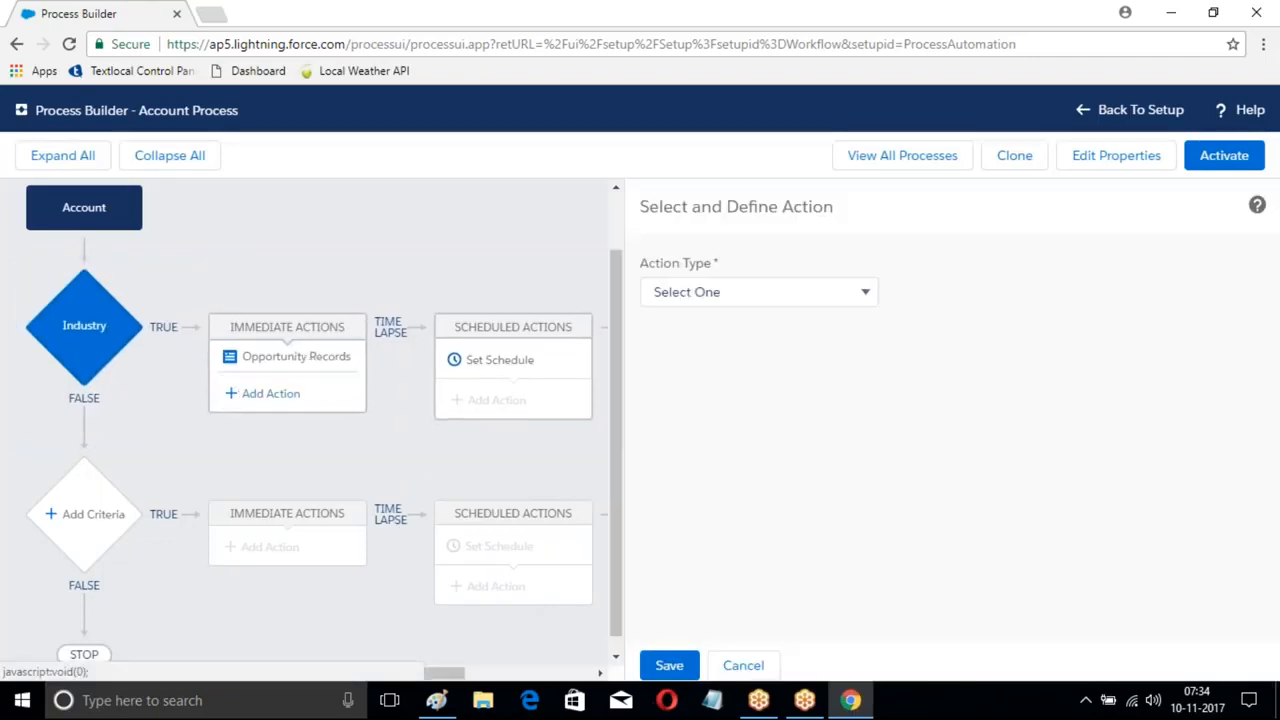
- Make the new action a Post to Chatter named 'MyPost', posting to a searched user
{"action": "left_click", "coordinate": [743, 296]}
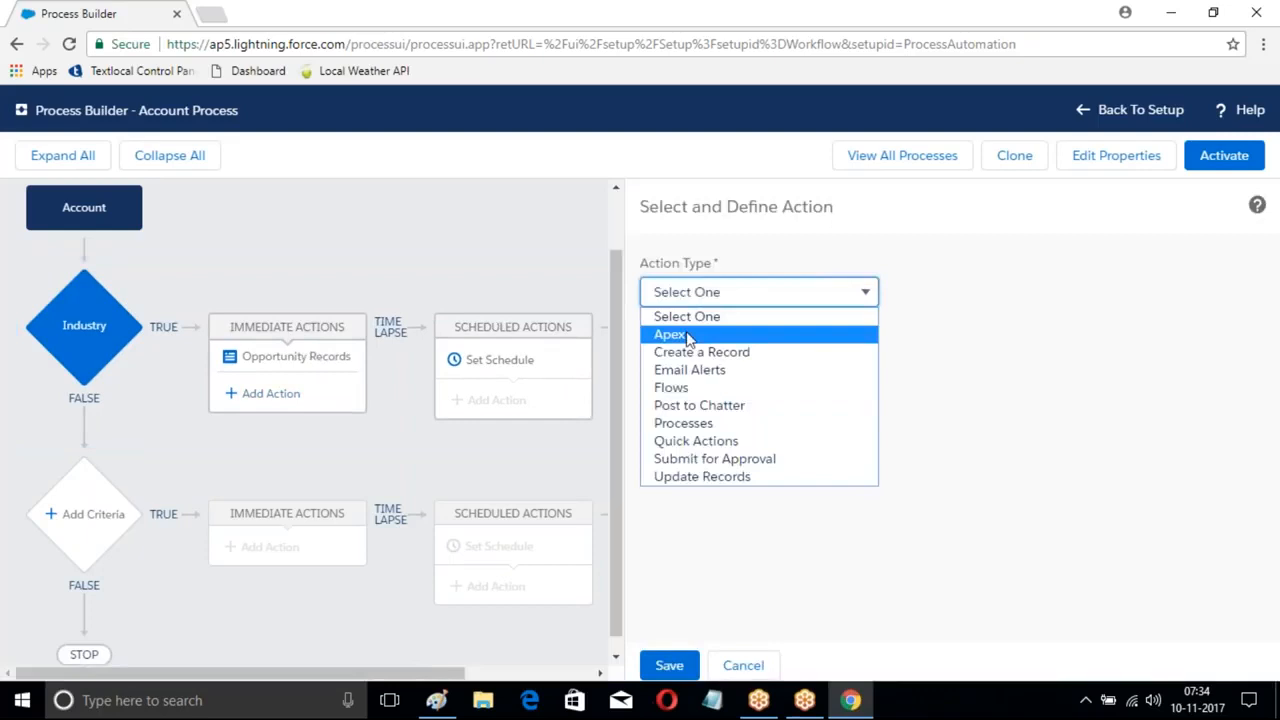
{"action": "left_click", "coordinate": [688, 408]}
{"action": "left_click", "coordinate": [693, 371]}
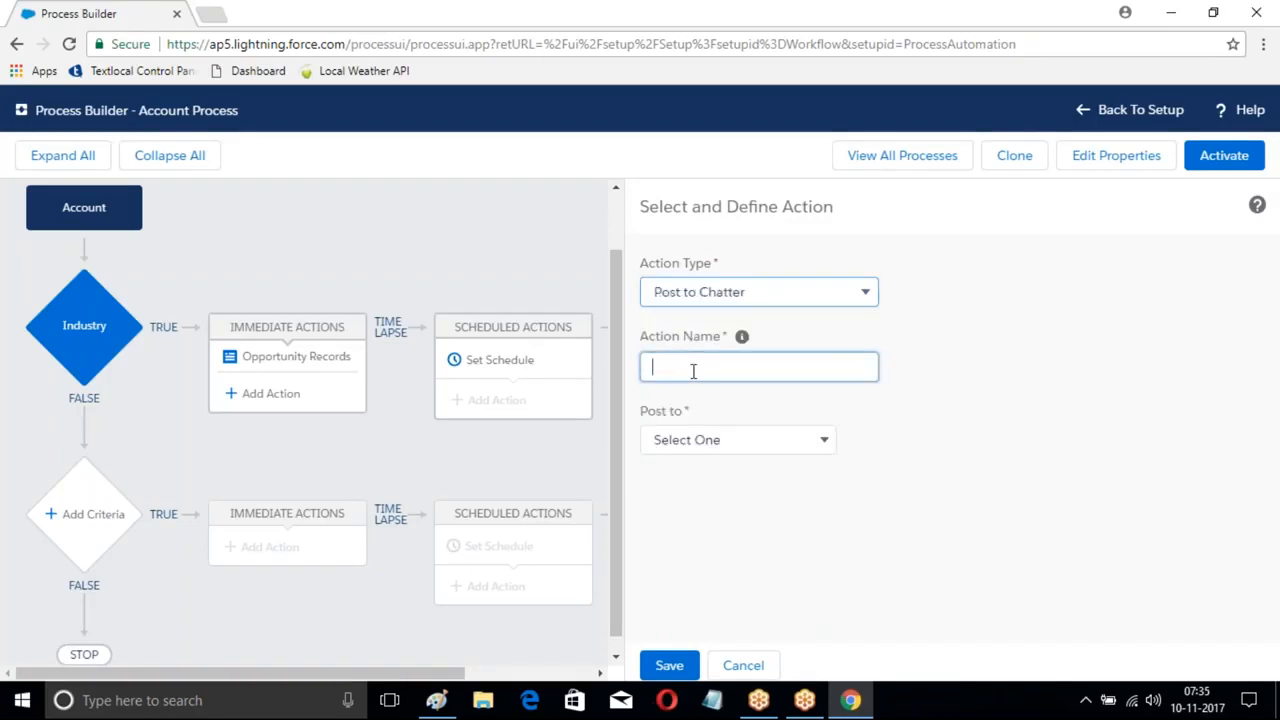
{"action": "type", "text": "MyPost"}
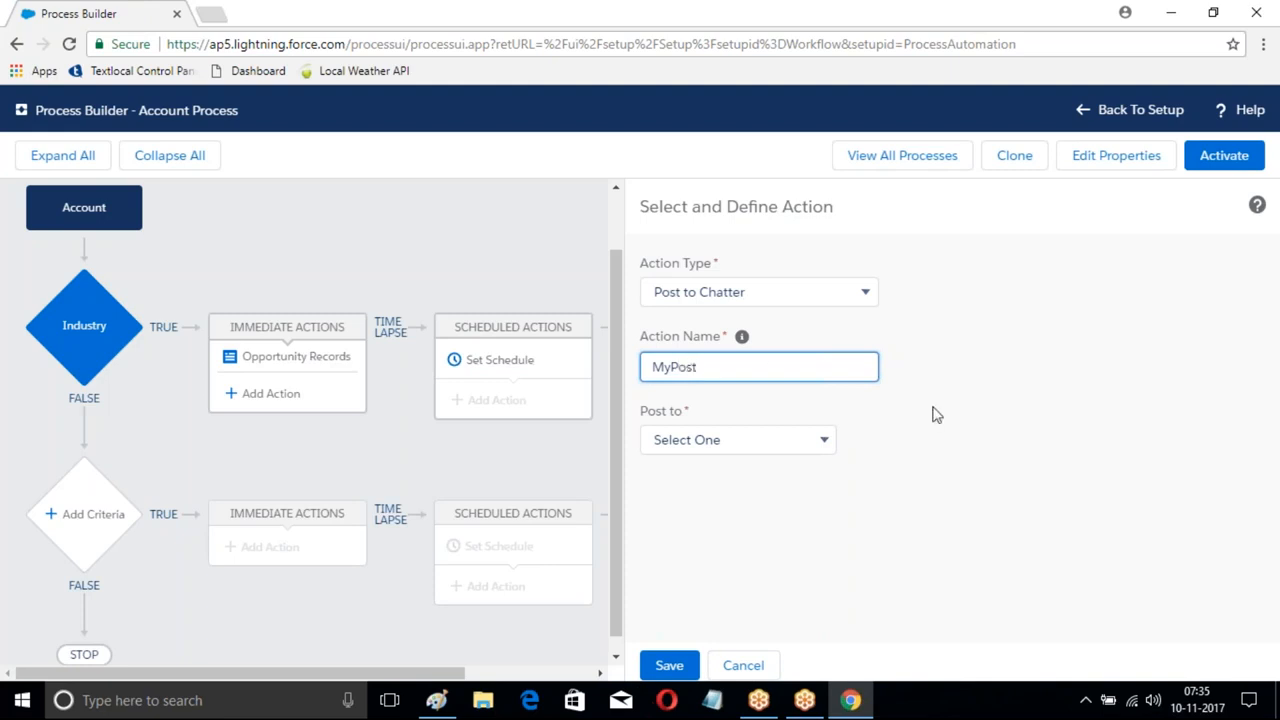
{"action": "left_click", "coordinate": [823, 445]}
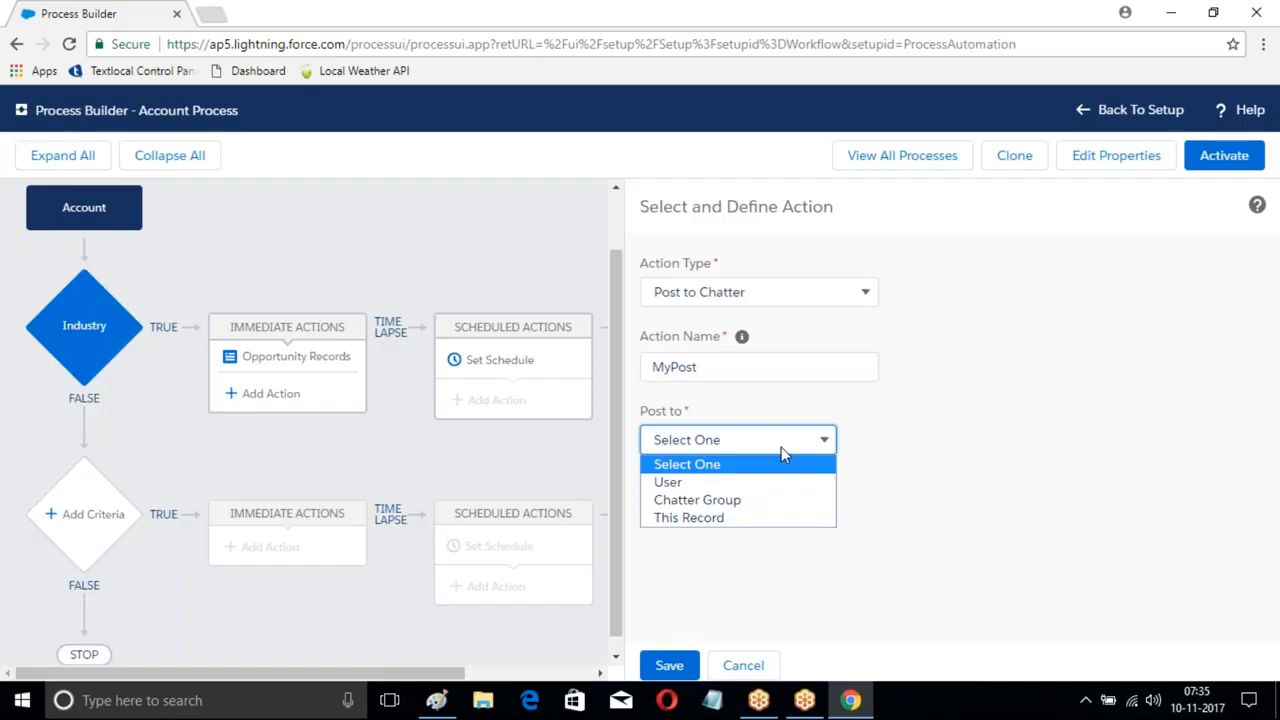
{"action": "left_click", "coordinate": [703, 484]}
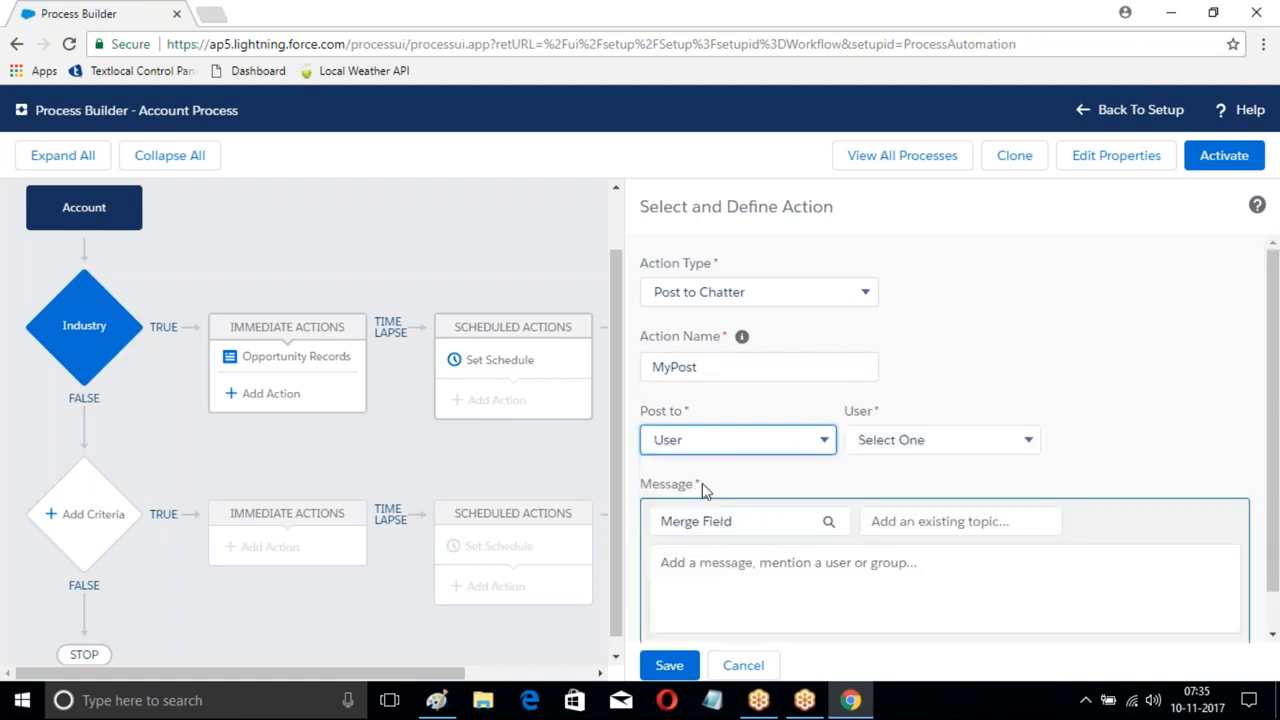
{"action": "left_click", "coordinate": [949, 449]}
{"action": "left_click", "coordinate": [893, 483]}
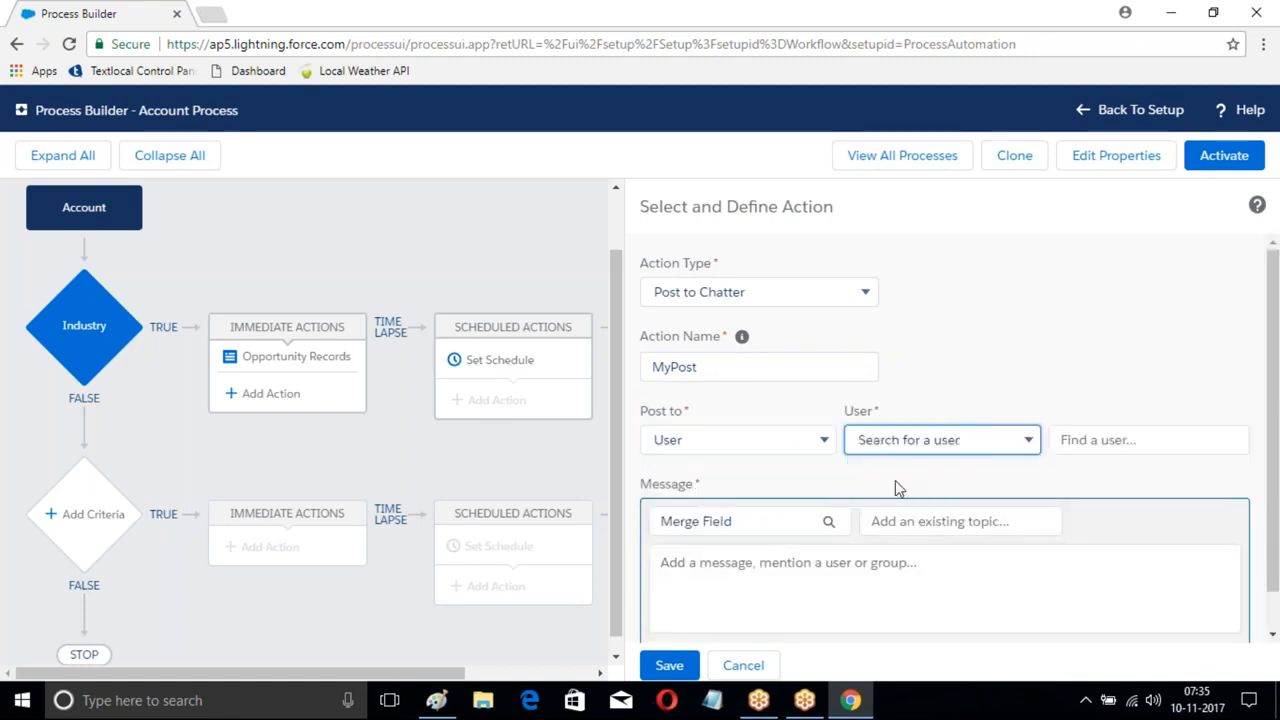
{"action": "type", "text": "sa"}
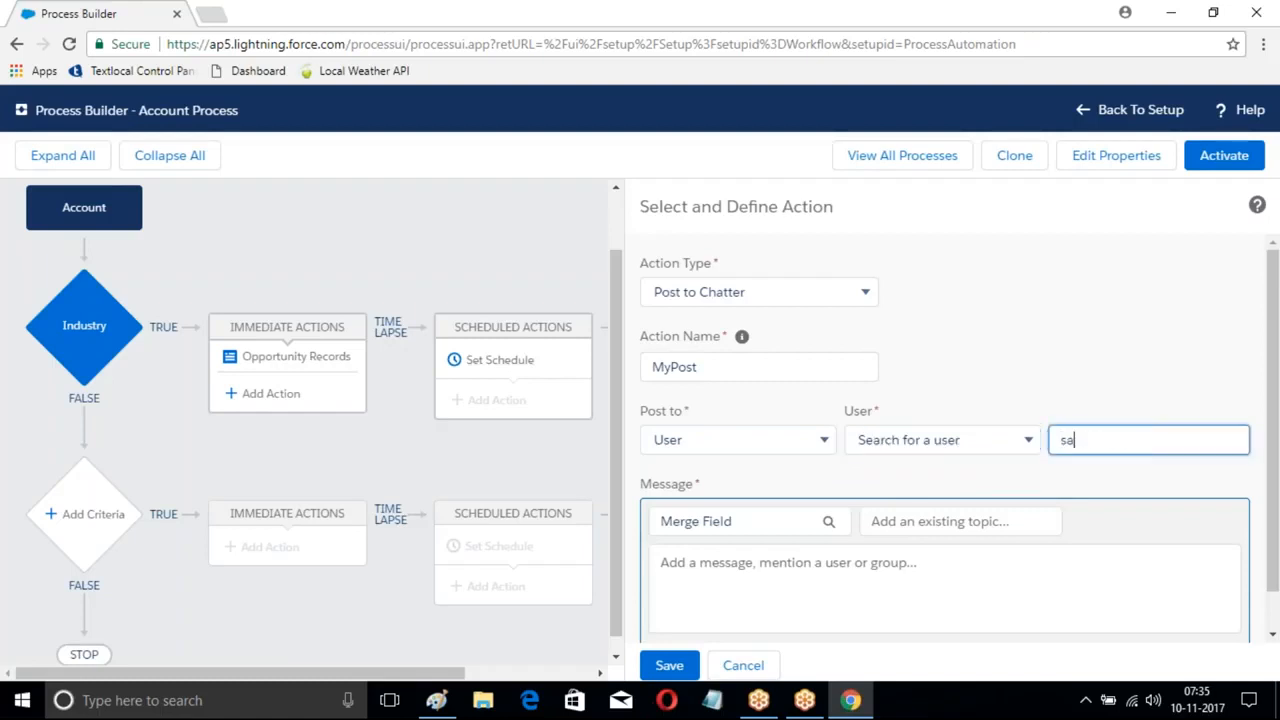
{"action": "left_click", "coordinate": [1112, 482]}
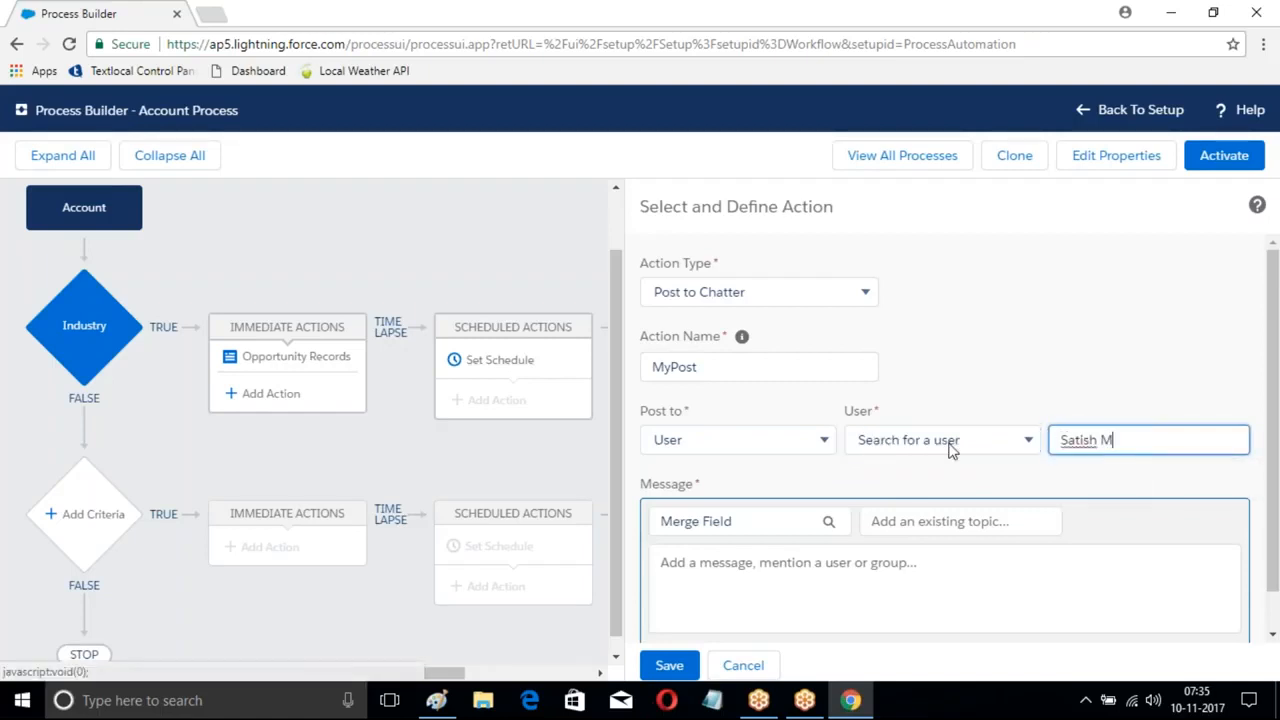
- Write the message 'This is chatter message of {![Account].Name}' and save MyPost
{"action": "scroll", "coordinate": [1006, 440], "scroll_direction": "down", "scroll_amount": 1}
{"action": "left_click", "coordinate": [944, 546]}
{"action": "type", "text": "This is "}
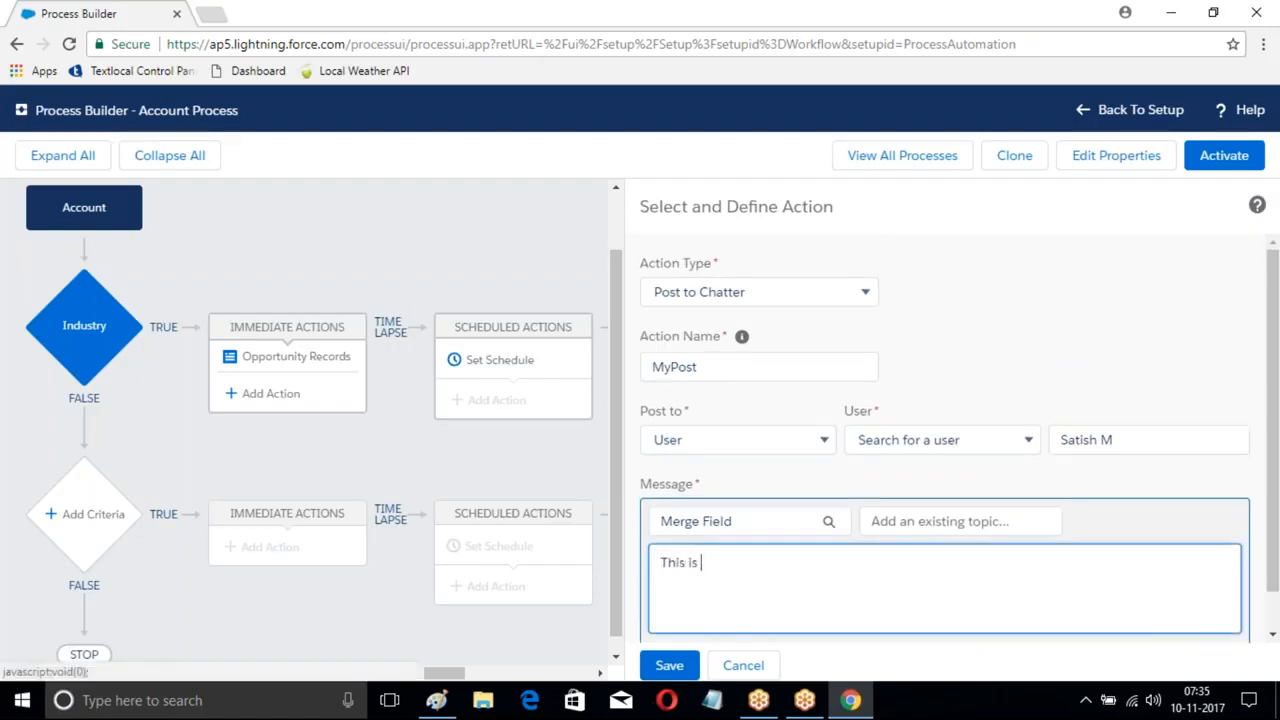
{"action": "type", "text": "chatter message of"}
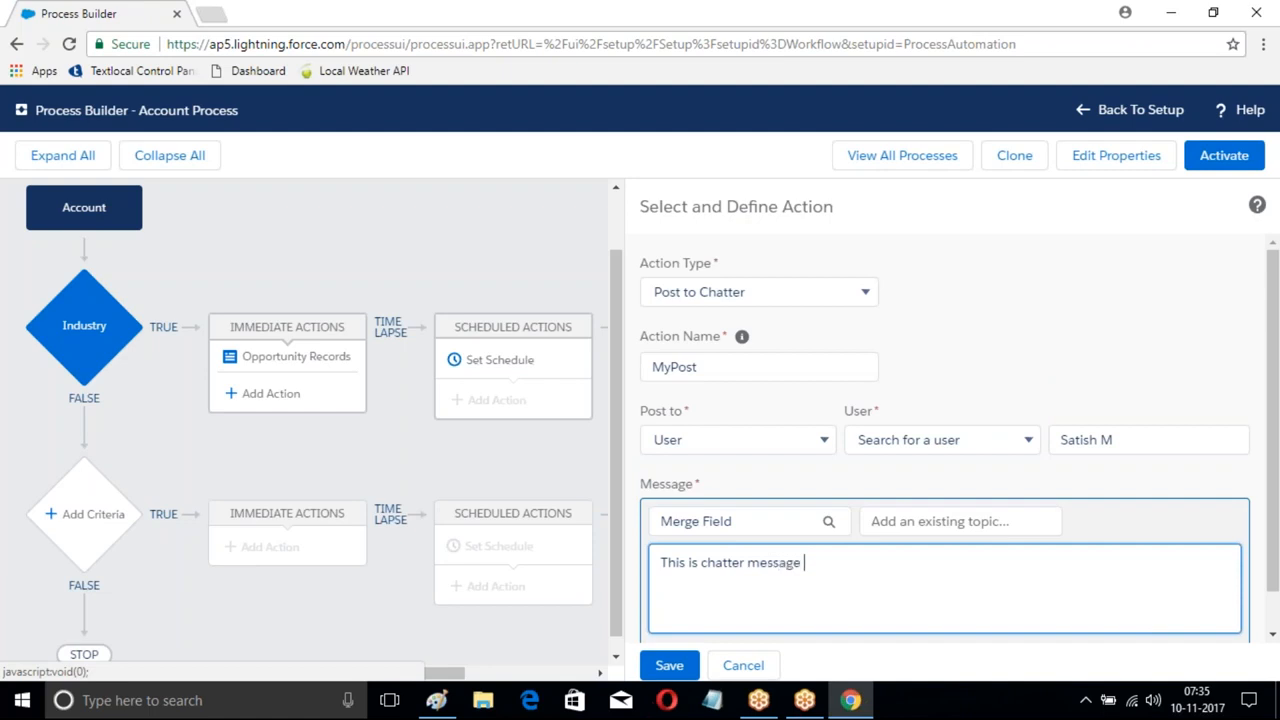
{"action": "left_click", "coordinate": [829, 522]}
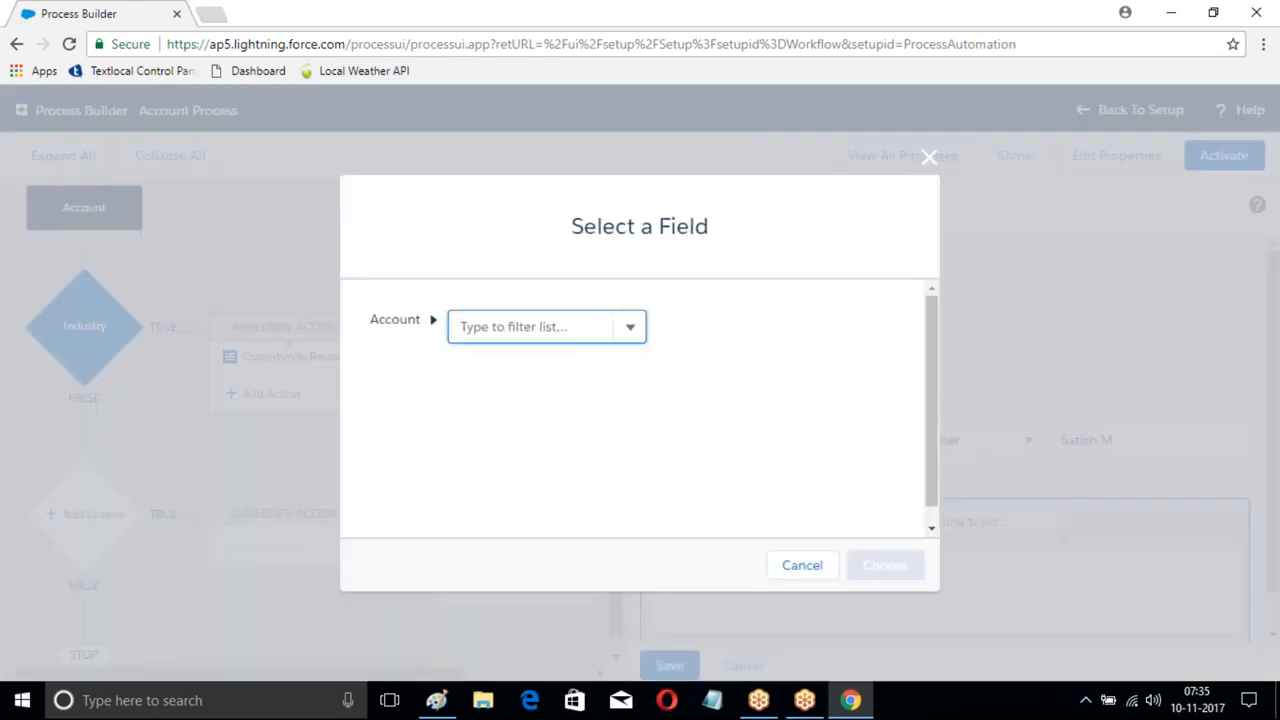
{"action": "type", "text": "Name"}
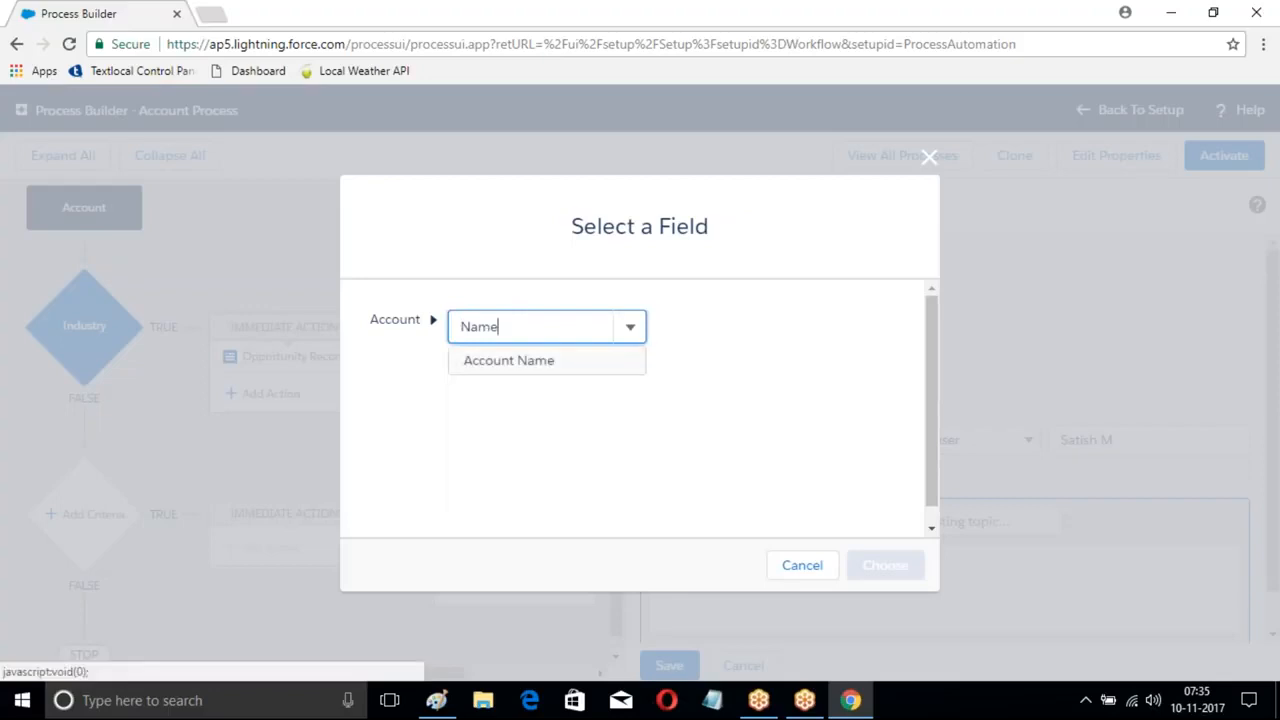
{"action": "key", "text": "Return"}
{"action": "left_click", "coordinate": [894, 565]}
{"action": "scroll", "coordinate": [1020, 545], "scroll_direction": "up", "scroll_amount": 1}
{"action": "type", "text": "c"}
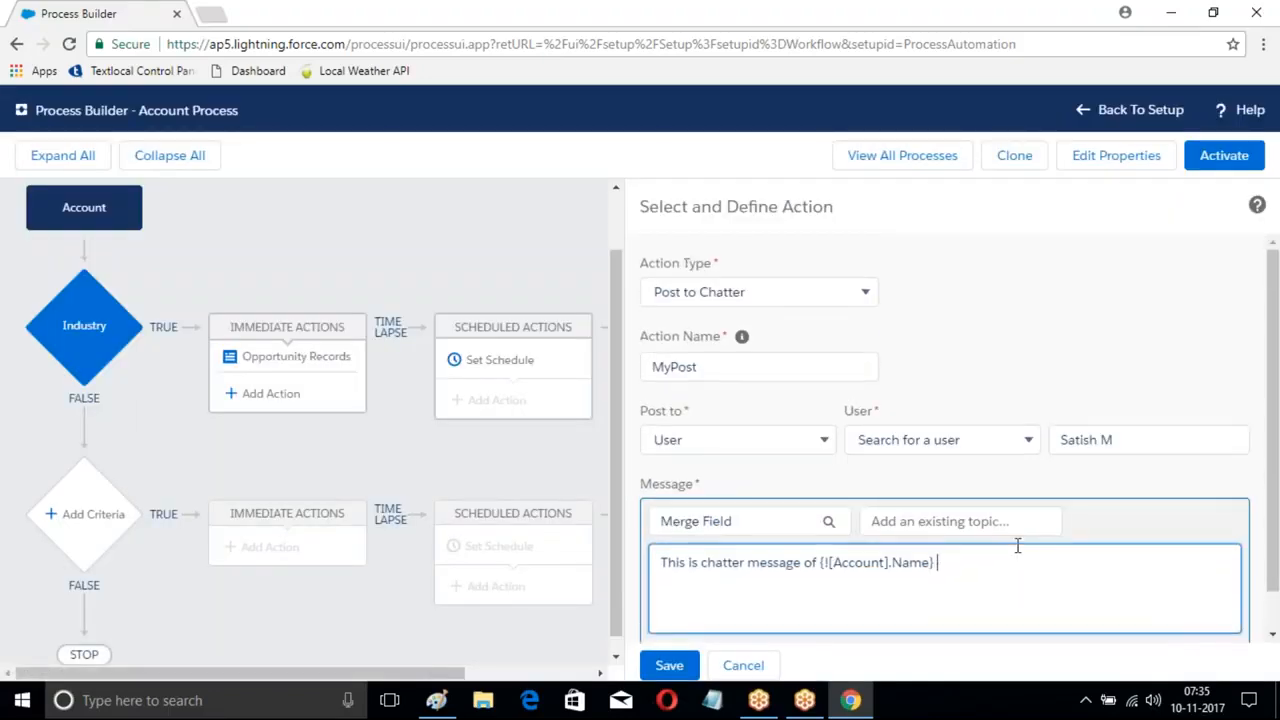
{"action": "scroll", "coordinate": [983, 563], "scroll_direction": "down", "scroll_amount": 1}
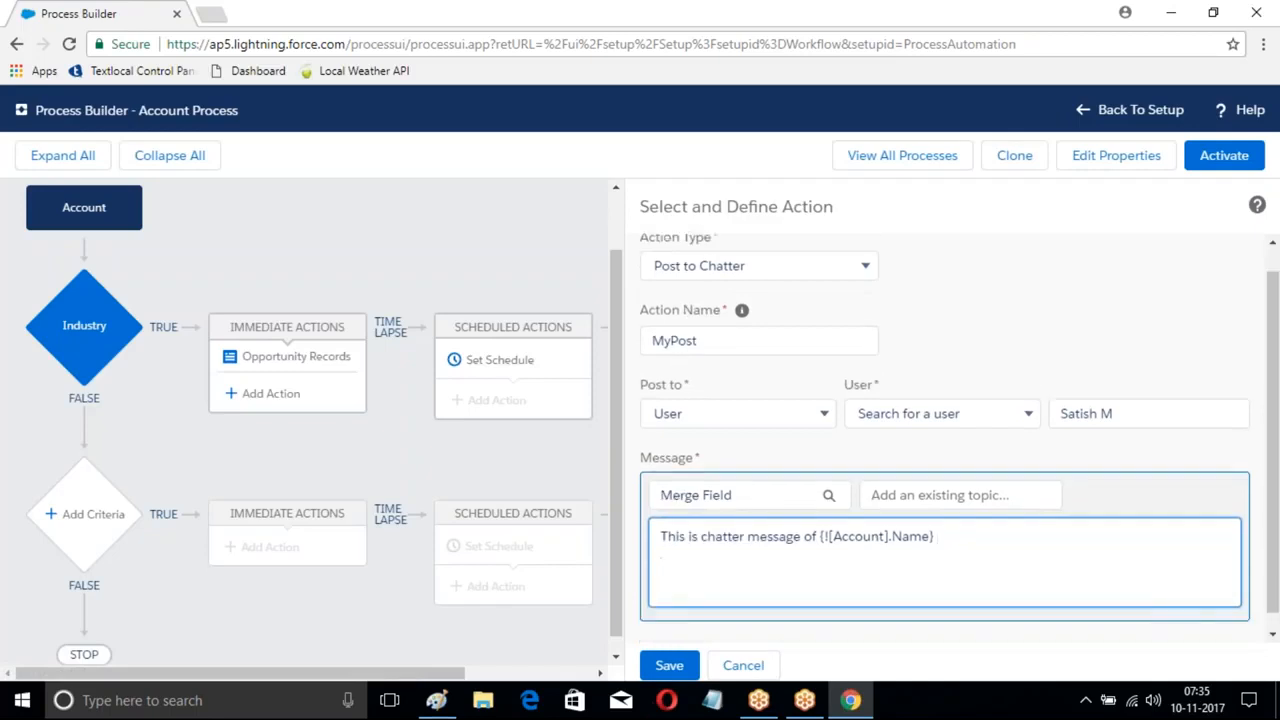
{"action": "left_click", "coordinate": [685, 668]}
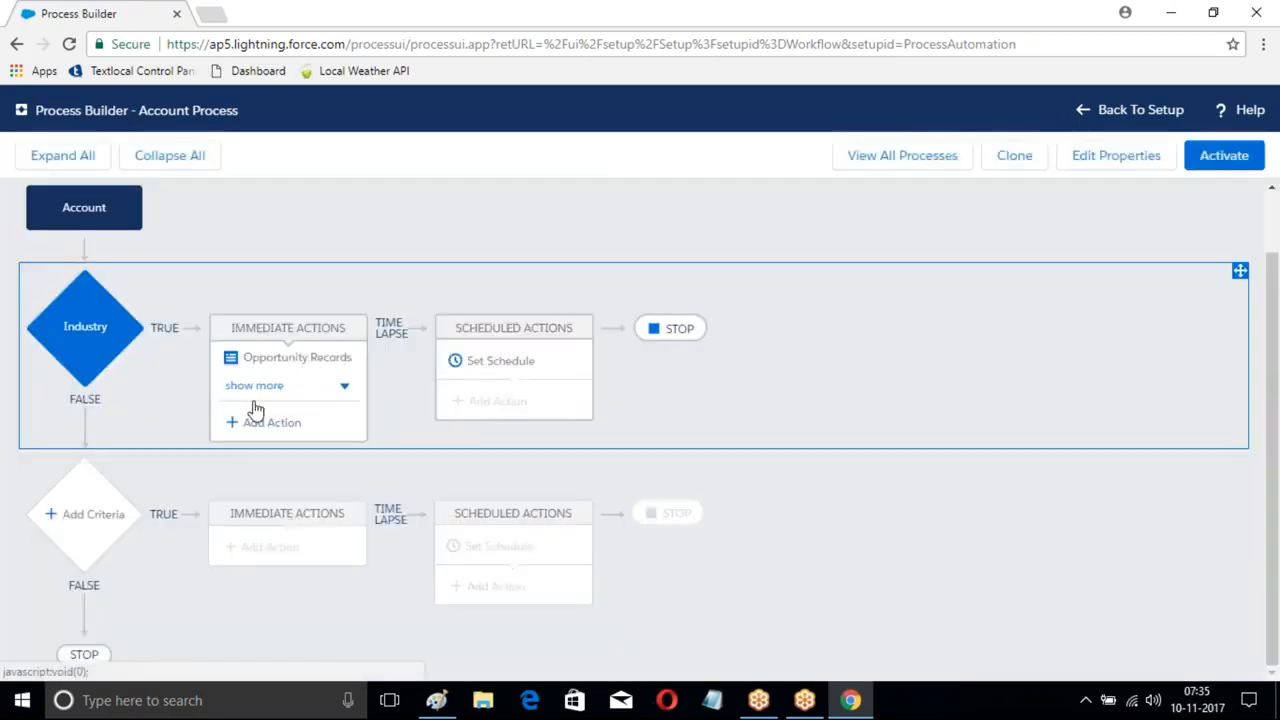
- Add a third immediate action as a Quick Action named MyActions
{"action": "left_click", "coordinate": [265, 425]}
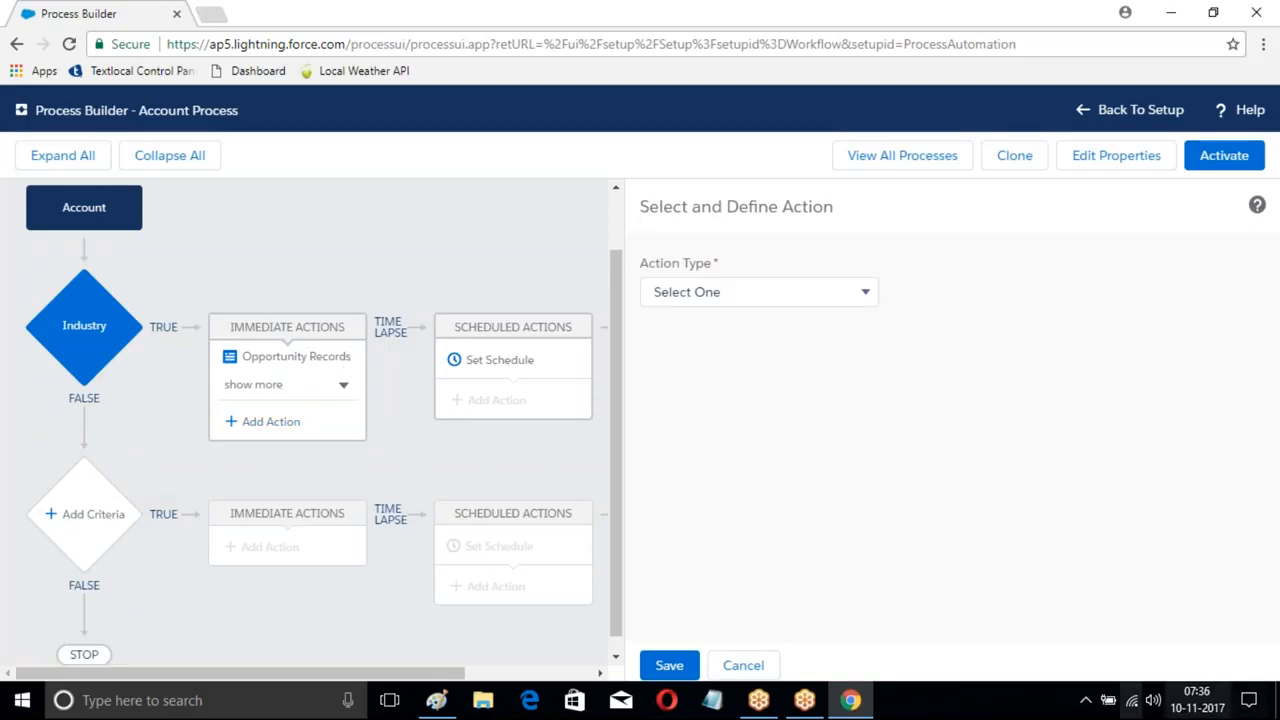
{"action": "left_click", "coordinate": [773, 292]}
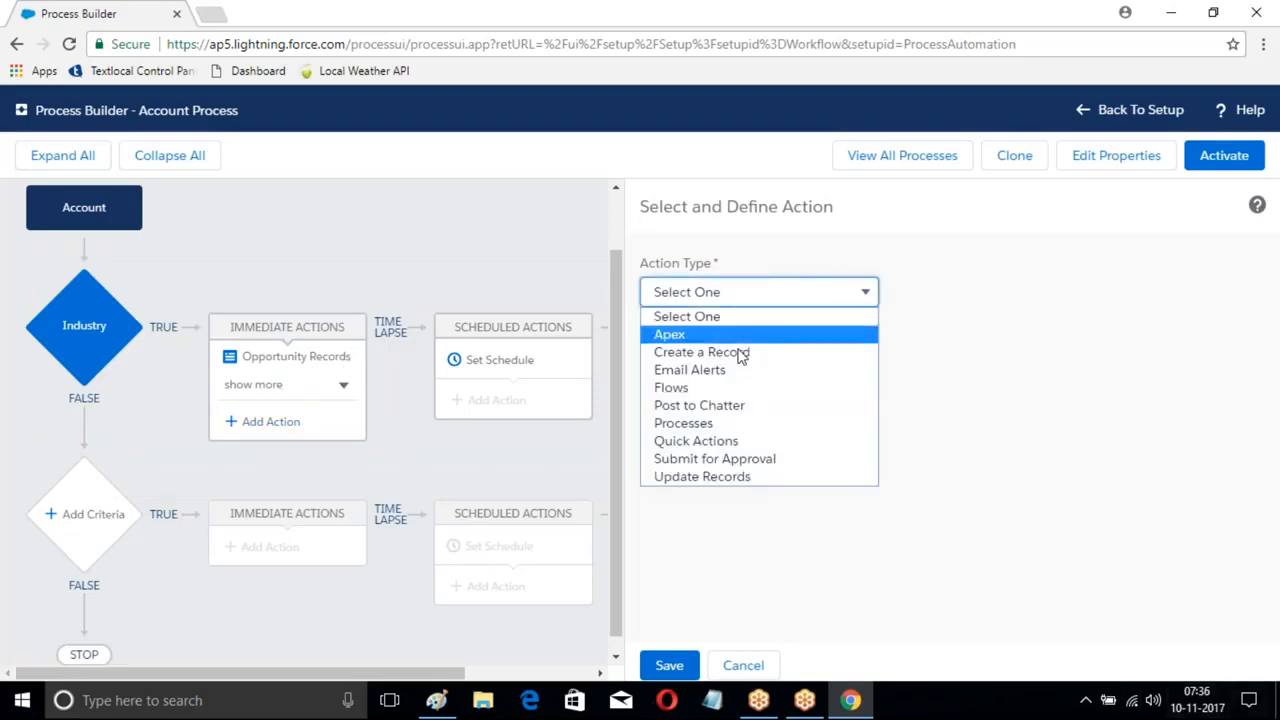
{"action": "left_click", "coordinate": [697, 444]}
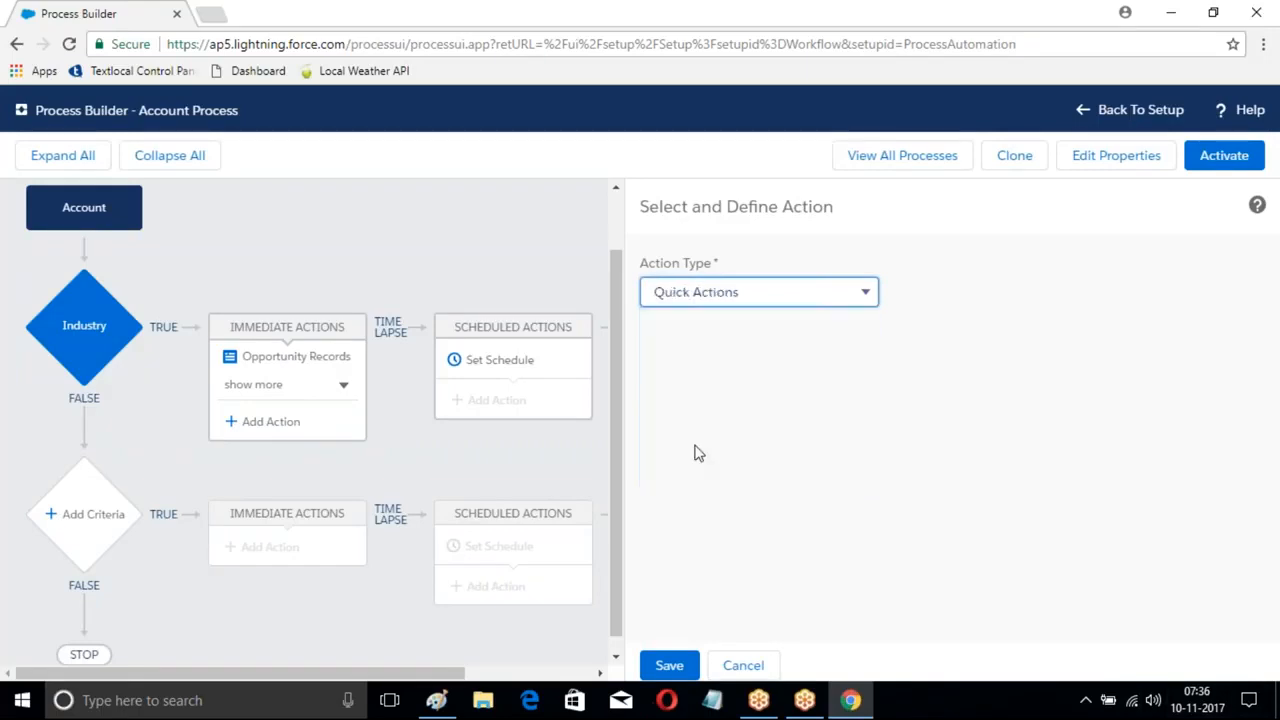
{"action": "left_click", "coordinate": [721, 371]}
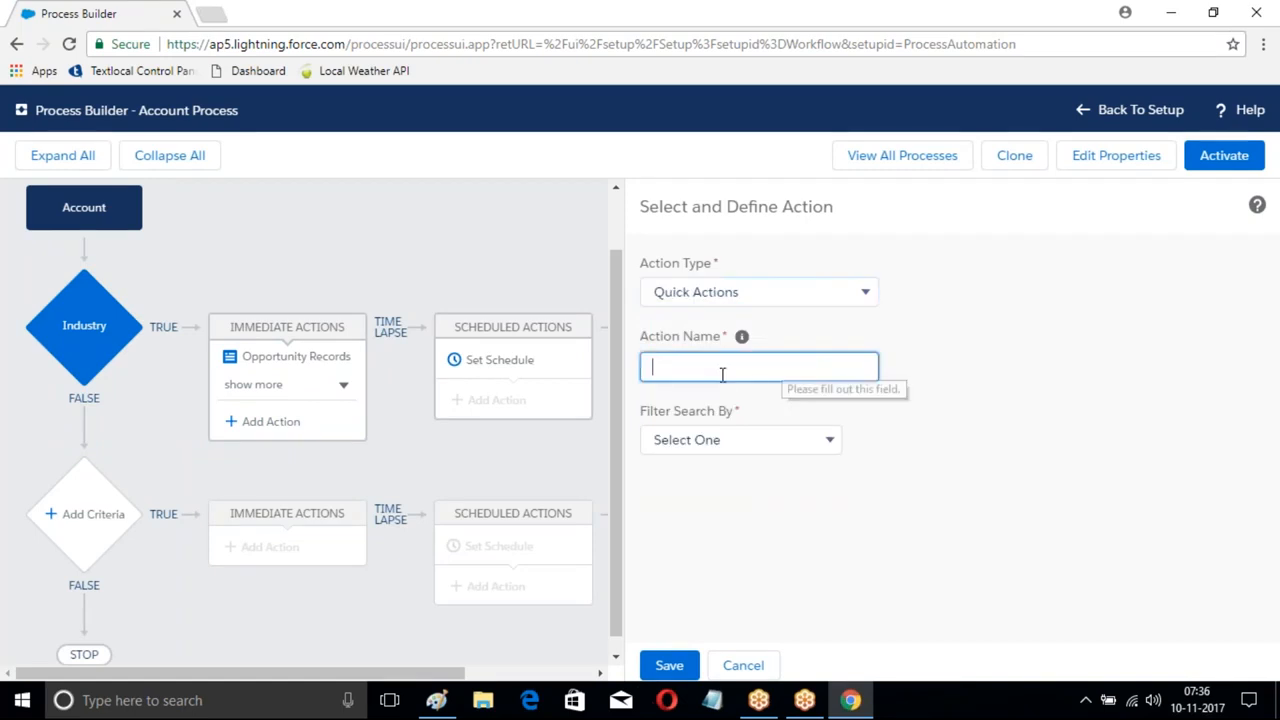
{"action": "type", "text": "MyActions"}
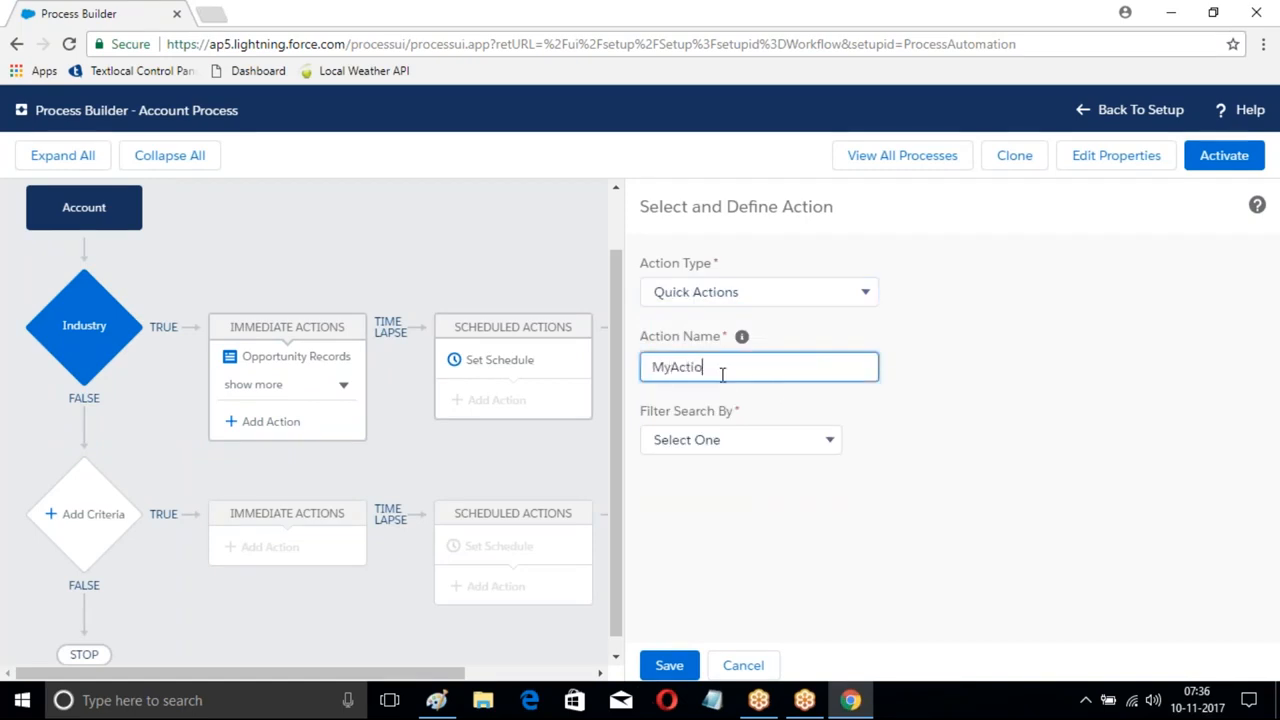
- Point the action at the global Log a Call action LogACall and save it
{"action": "left_click", "coordinate": [816, 445]}
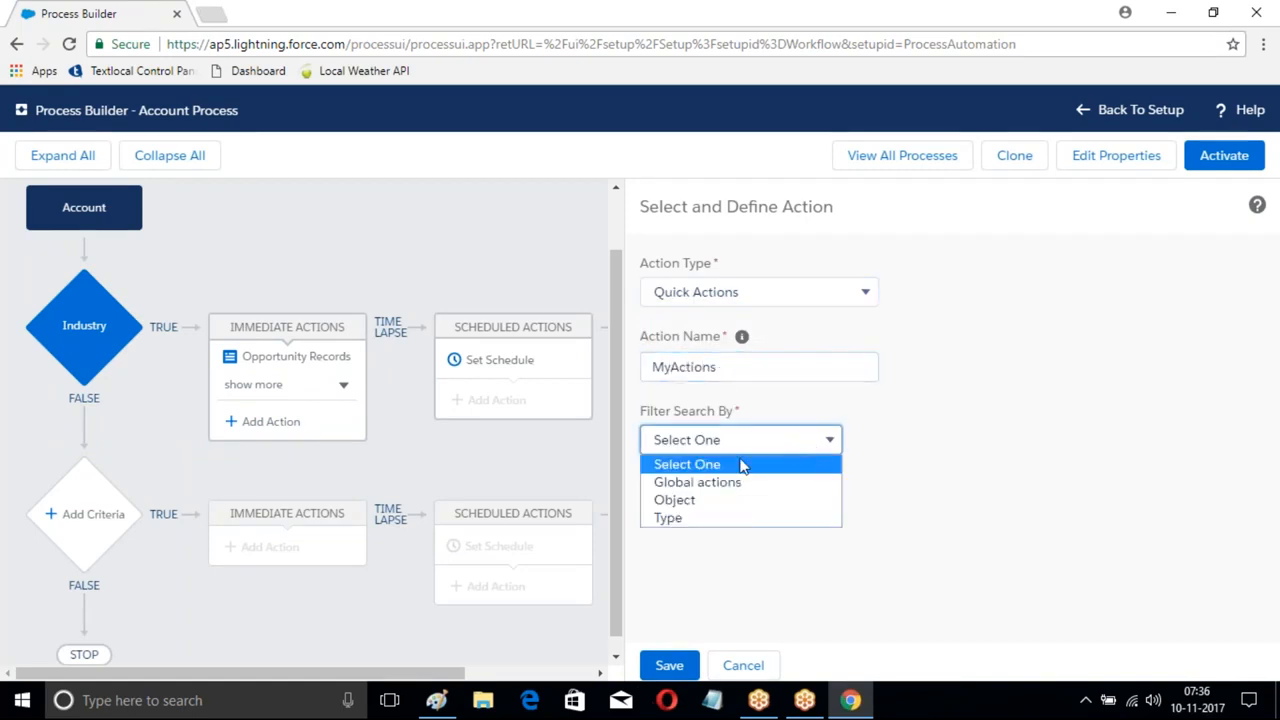
{"action": "left_click", "coordinate": [706, 502]}
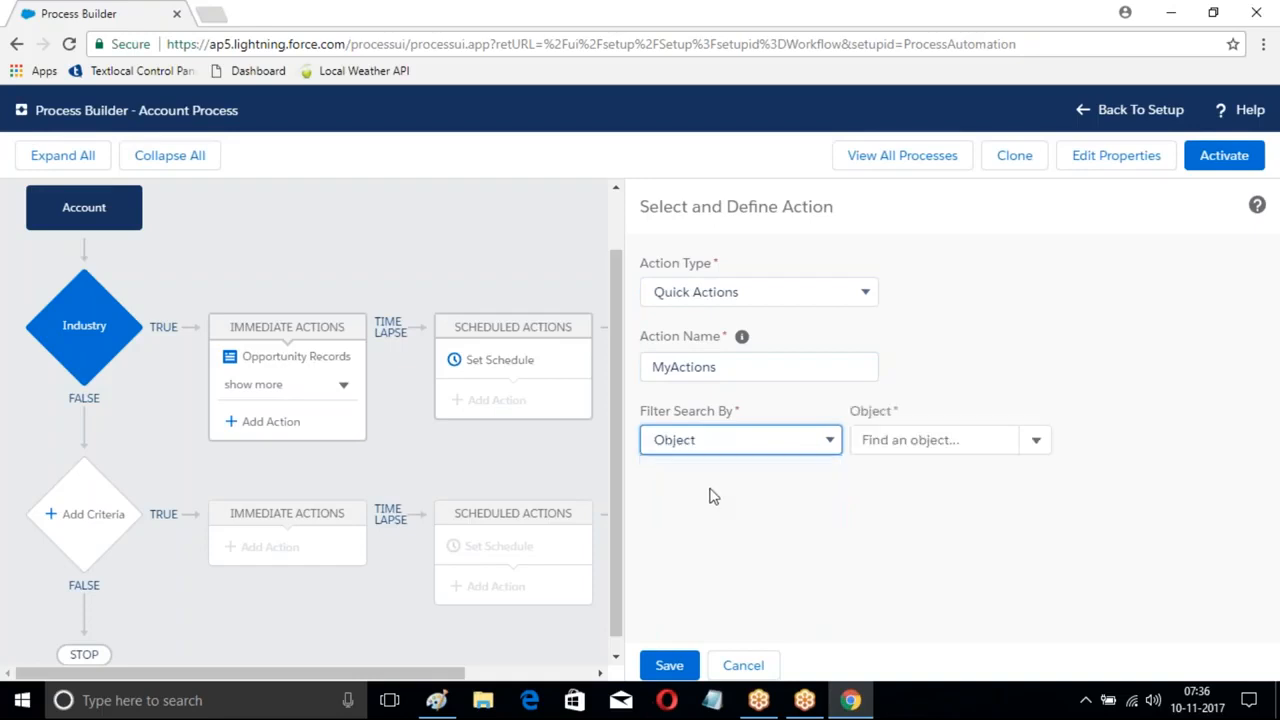
{"action": "left_click", "coordinate": [1036, 445]}
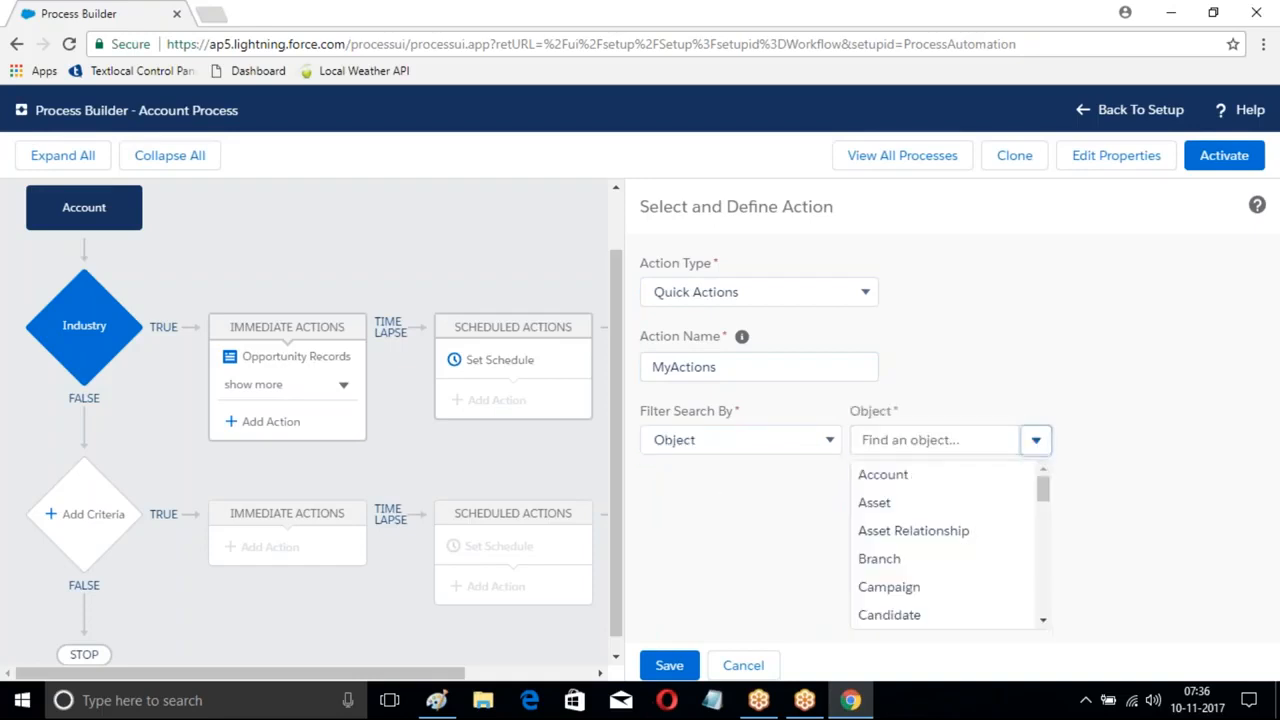
{"action": "scroll", "coordinate": [932, 540], "scroll_direction": "down", "scroll_amount": 1}
{"action": "scroll", "coordinate": [930, 538], "scroll_direction": "down", "scroll_amount": 4}
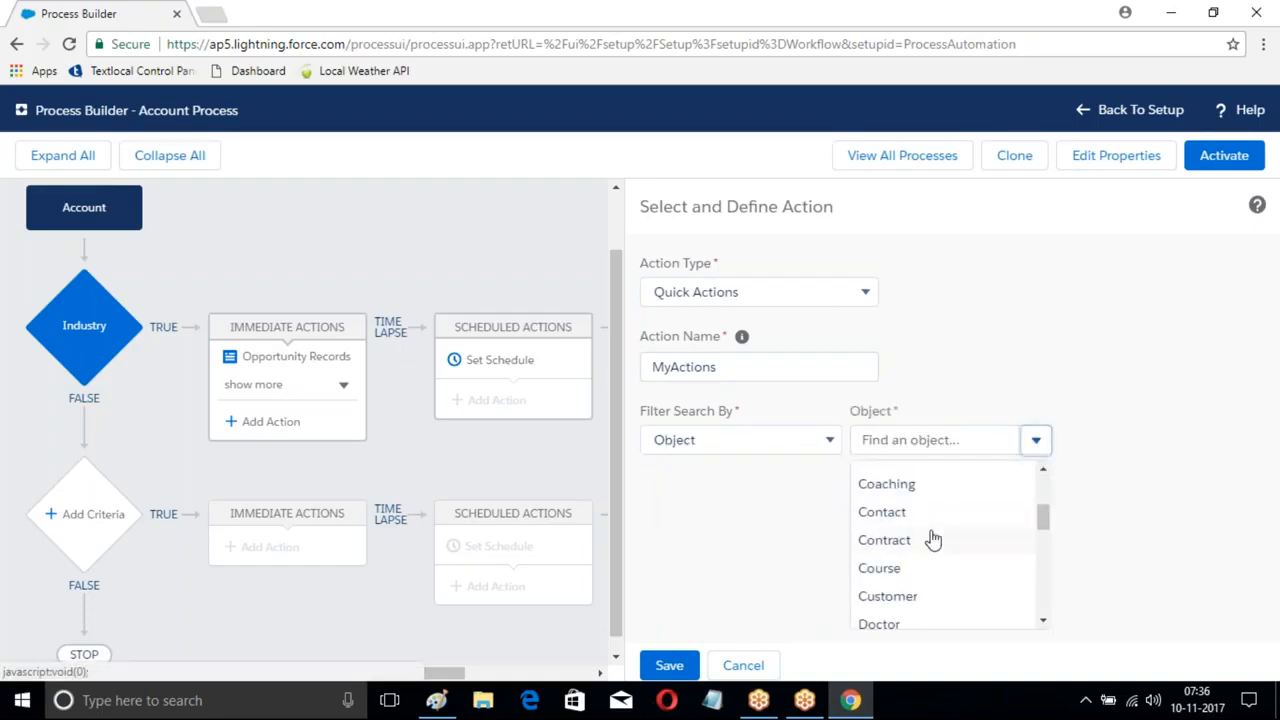
{"action": "scroll", "coordinate": [891, 600], "scroll_direction": "up", "scroll_amount": 5}
{"action": "left_click", "coordinate": [800, 440]}
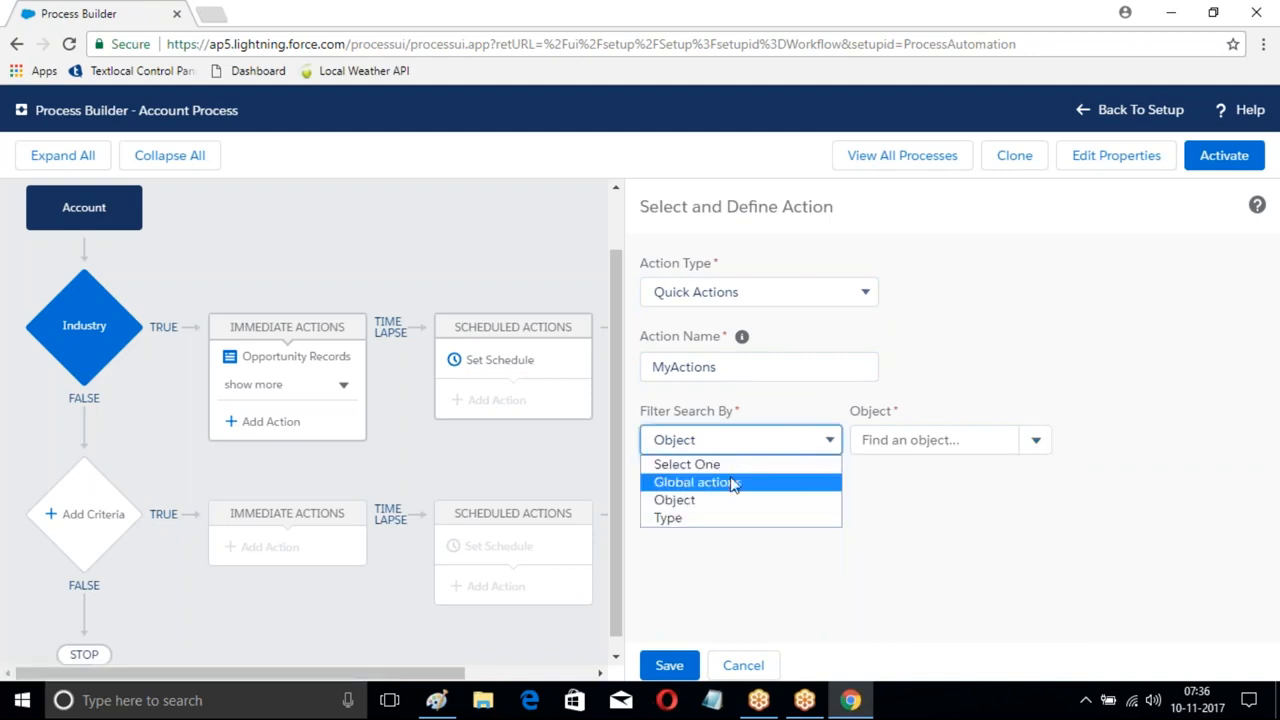
{"action": "left_click", "coordinate": [734, 483]}
{"action": "left_click", "coordinate": [993, 450]}
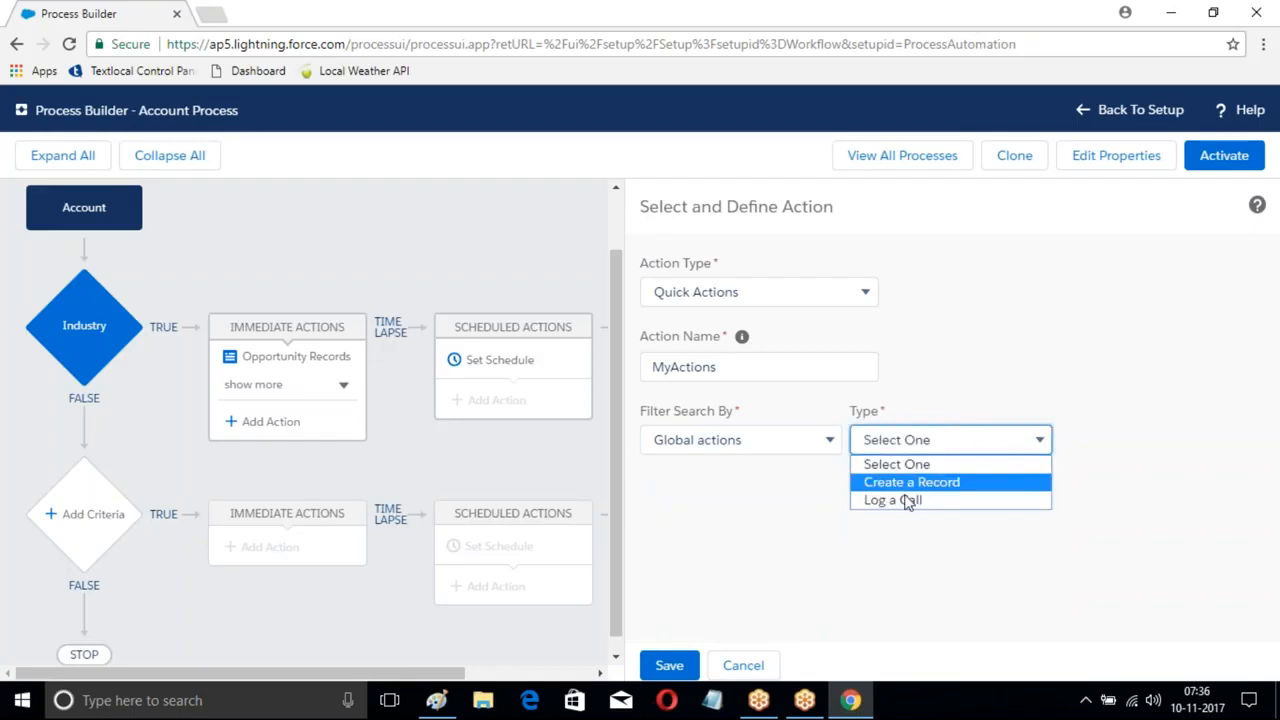
{"action": "left_click", "coordinate": [900, 502]}
{"action": "left_click", "coordinate": [1074, 442]}
{"action": "left_click", "coordinate": [1098, 476]}
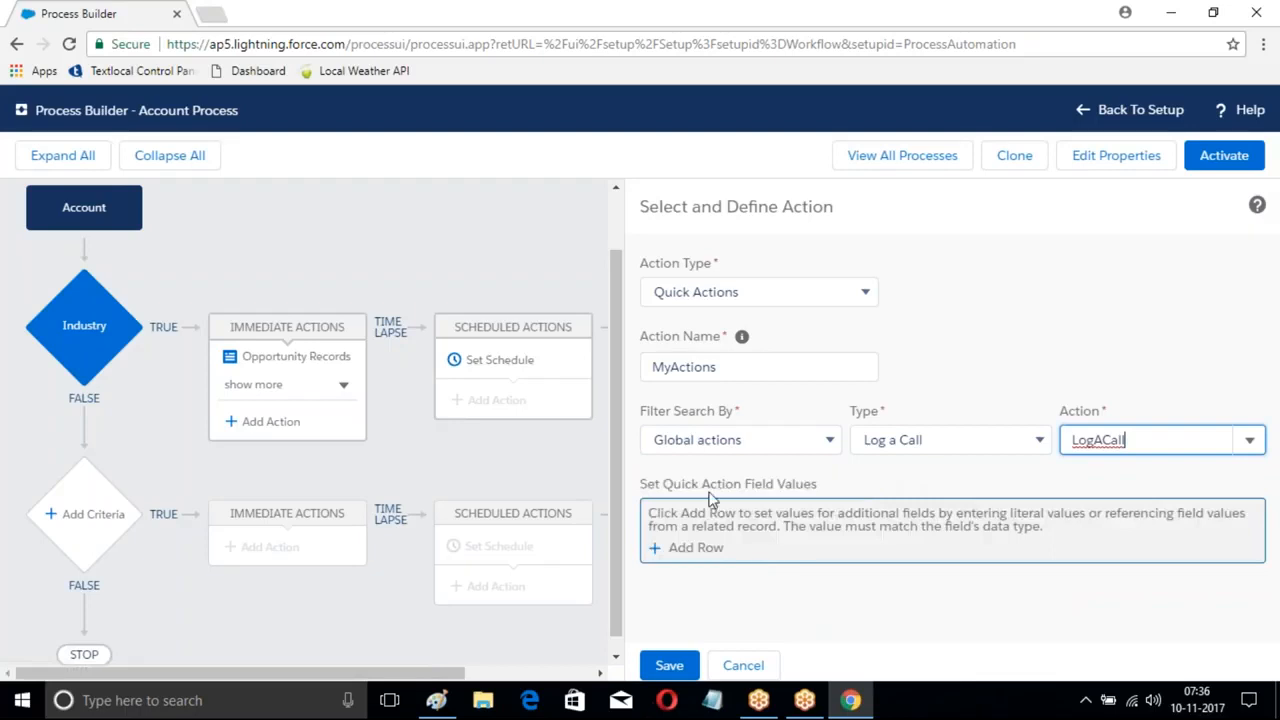
{"action": "left_click", "coordinate": [672, 668]}
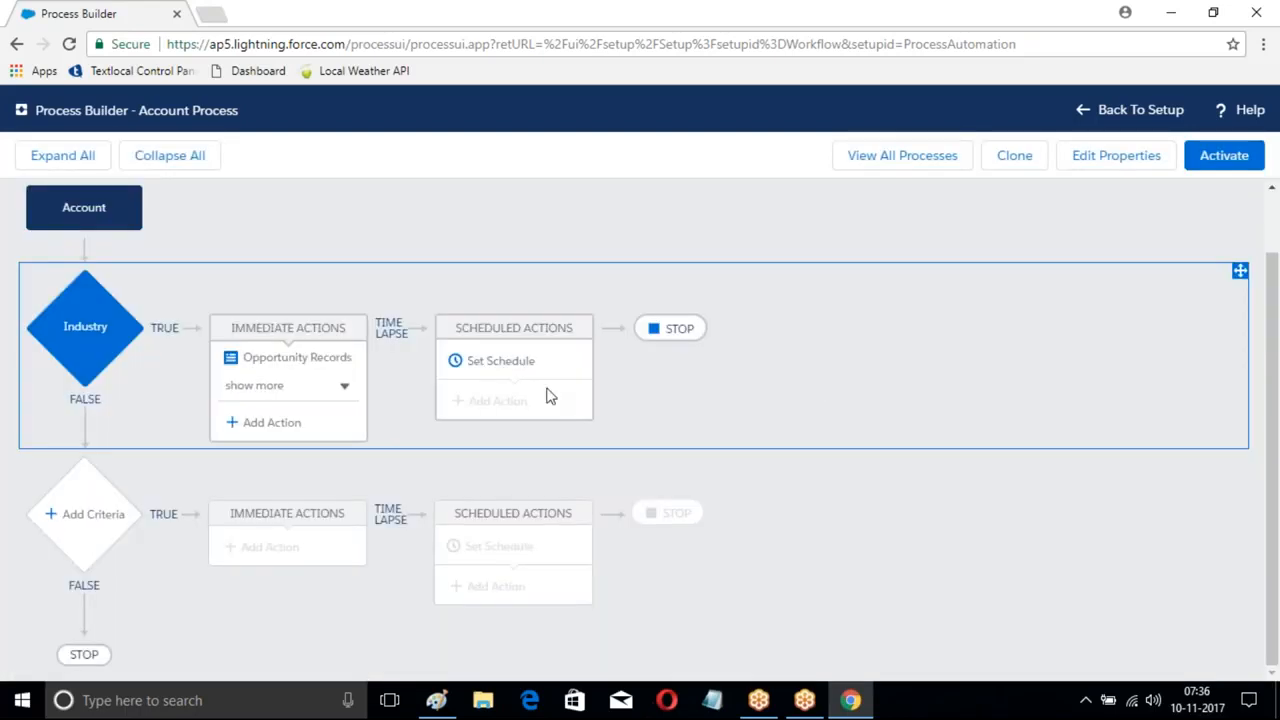
- Activate the Account Process version and return to the Setup home page
{"action": "left_click", "coordinate": [1224, 155]}
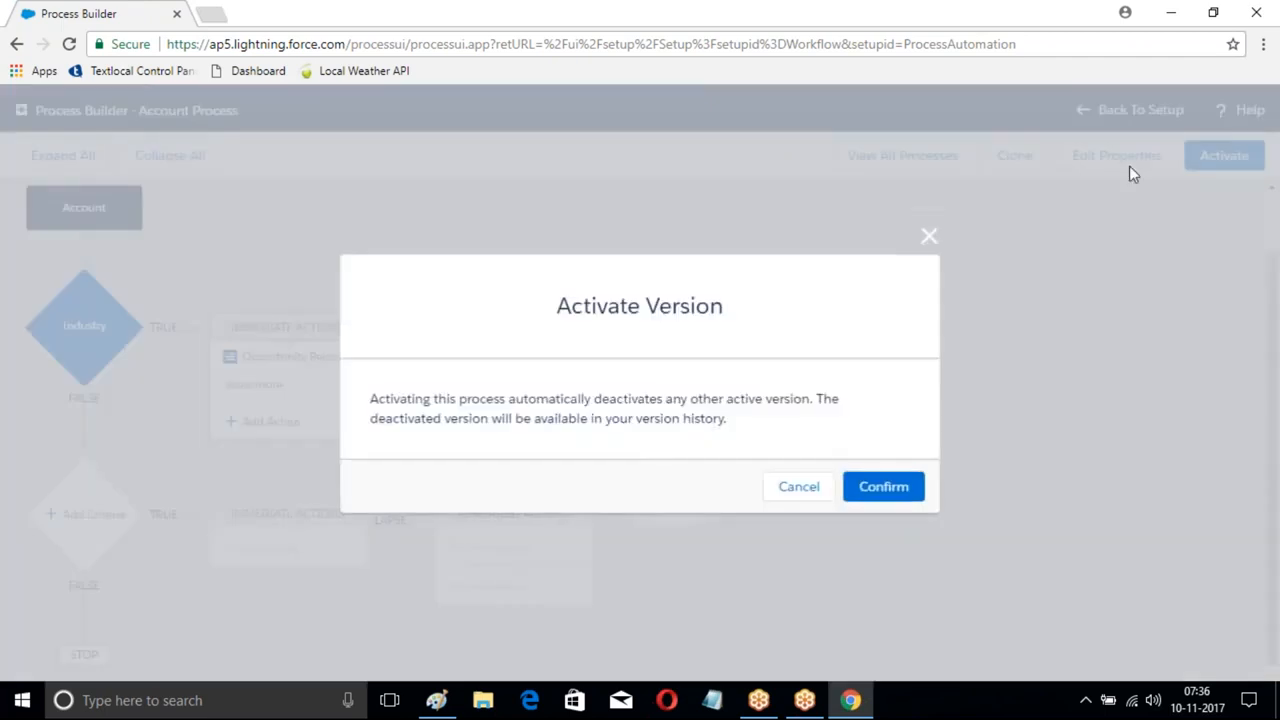
{"action": "left_click", "coordinate": [884, 486]}
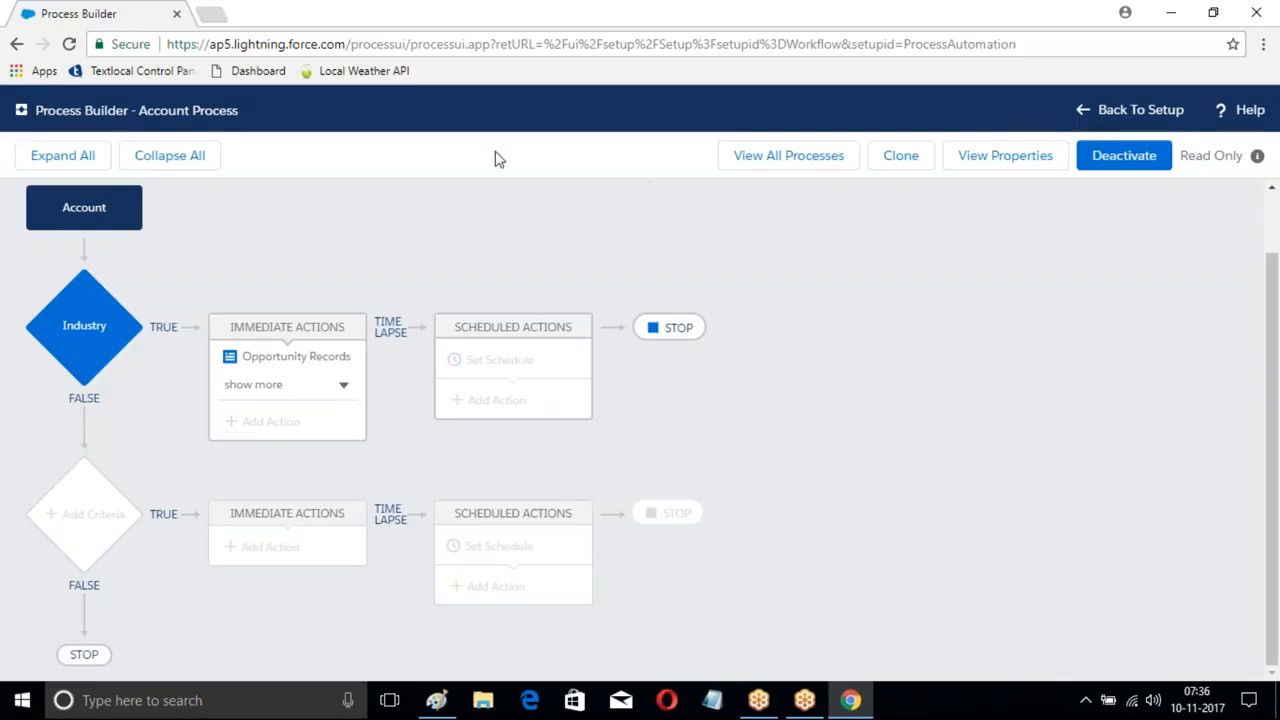
{"action": "left_click", "coordinate": [1128, 112]}
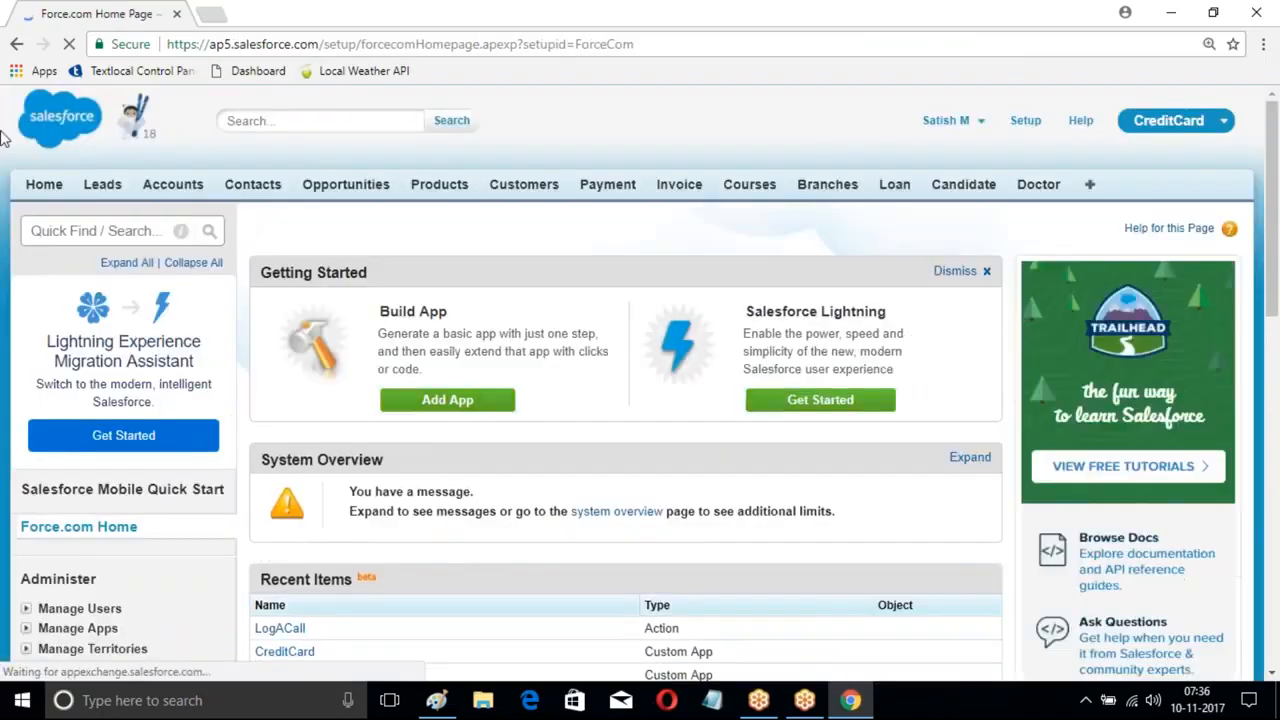
- Create the ICICI account with Industry Banking and a phone number, and save it
{"action": "left_click", "coordinate": [150, 186]}
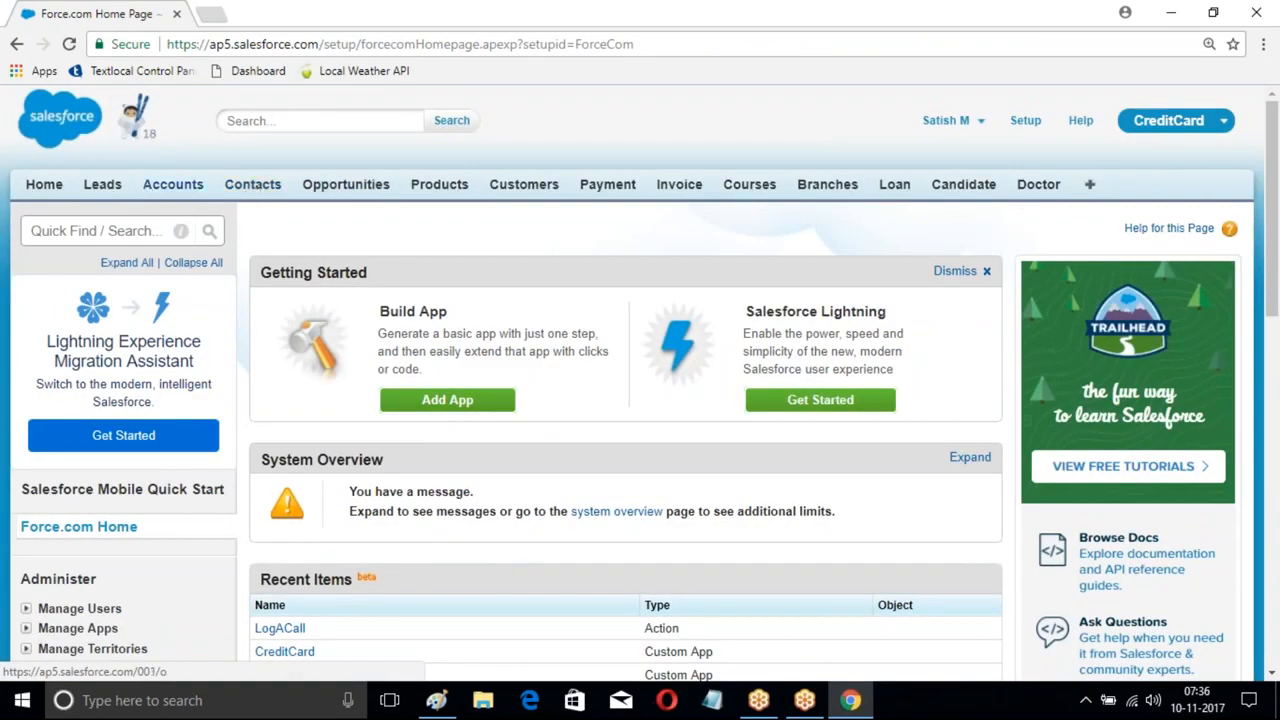
{"action": "scroll", "coordinate": [577, 186], "scroll_direction": "down", "scroll_amount": 2}
{"action": "left_click", "coordinate": [572, 153]}
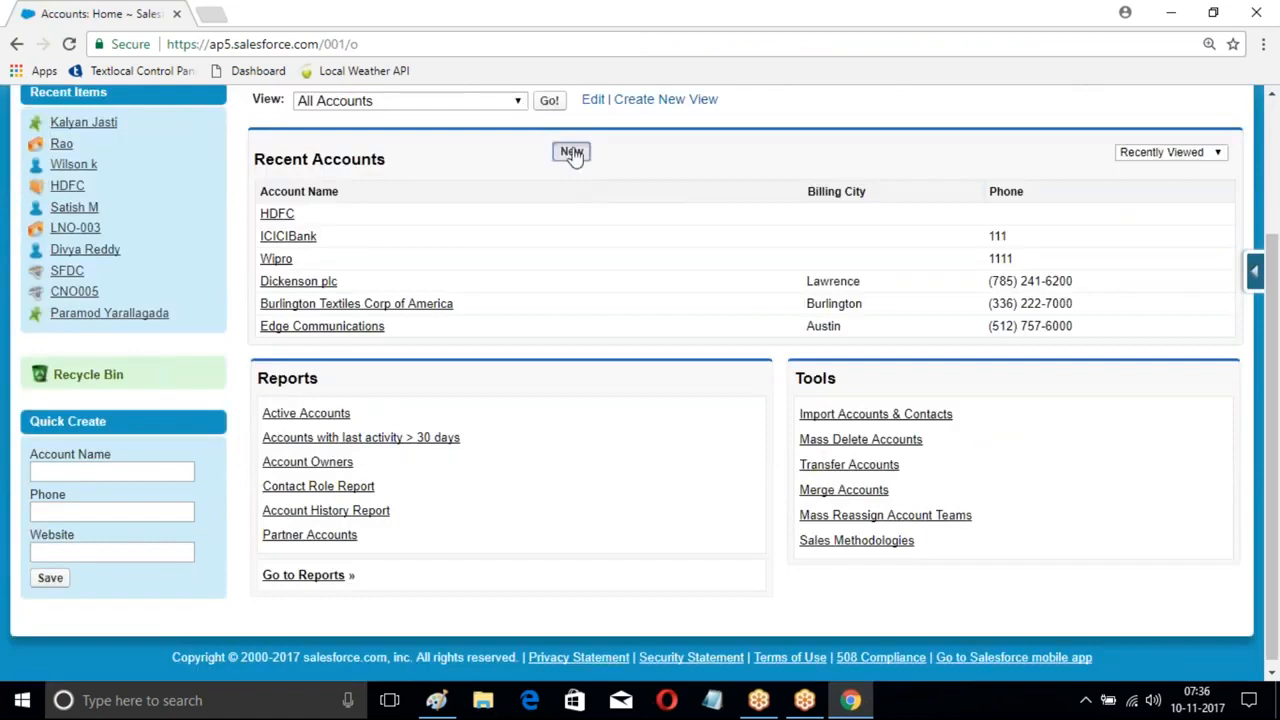
{"action": "scroll", "coordinate": [640, 383], "scroll_direction": "down", "scroll_amount": 2}
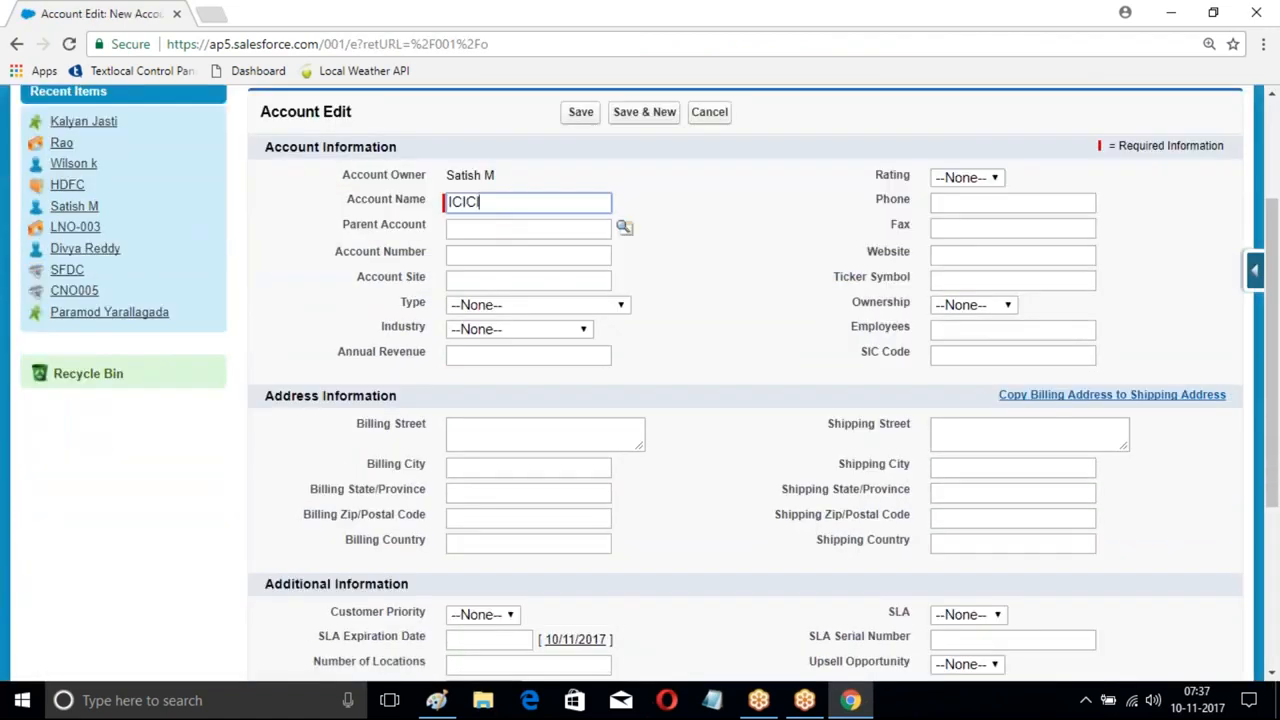
{"action": "left_click", "coordinate": [491, 330]}
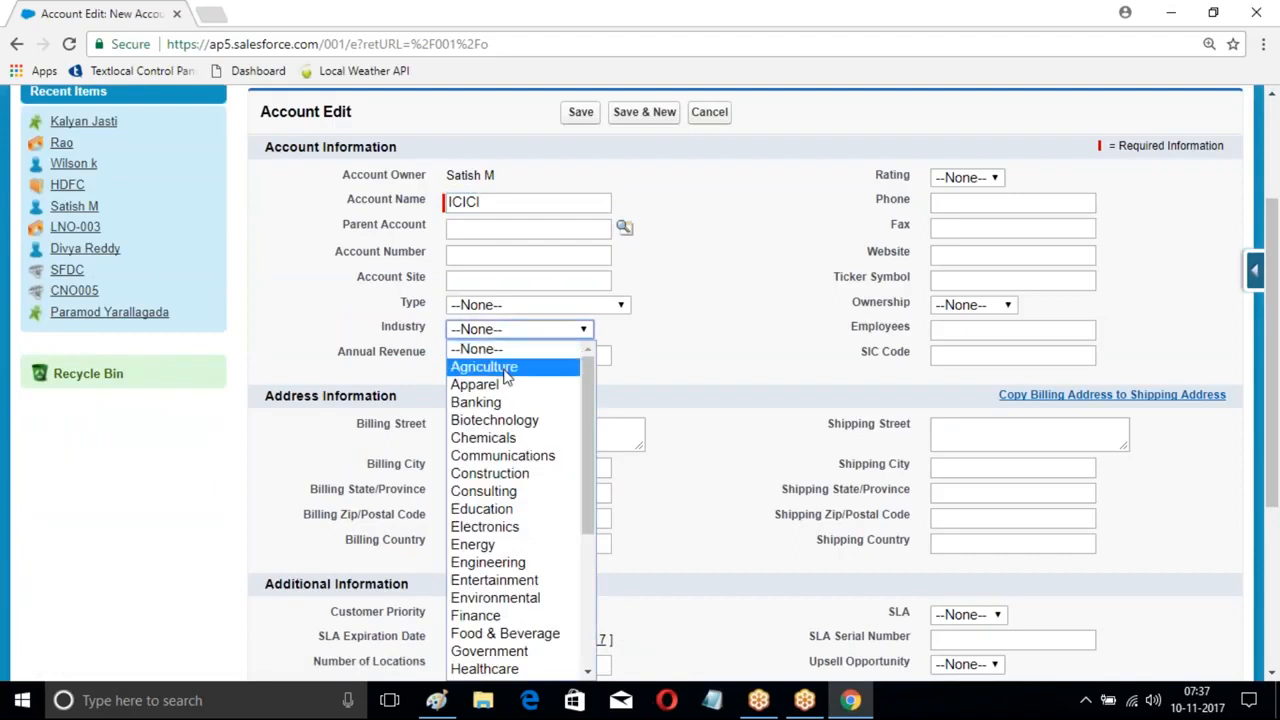
{"action": "left_click", "coordinate": [500, 402]}
{"action": "left_click", "coordinate": [937, 204]}
{"action": "type", "text": "11111"}
{"action": "key", "text": "Return"}
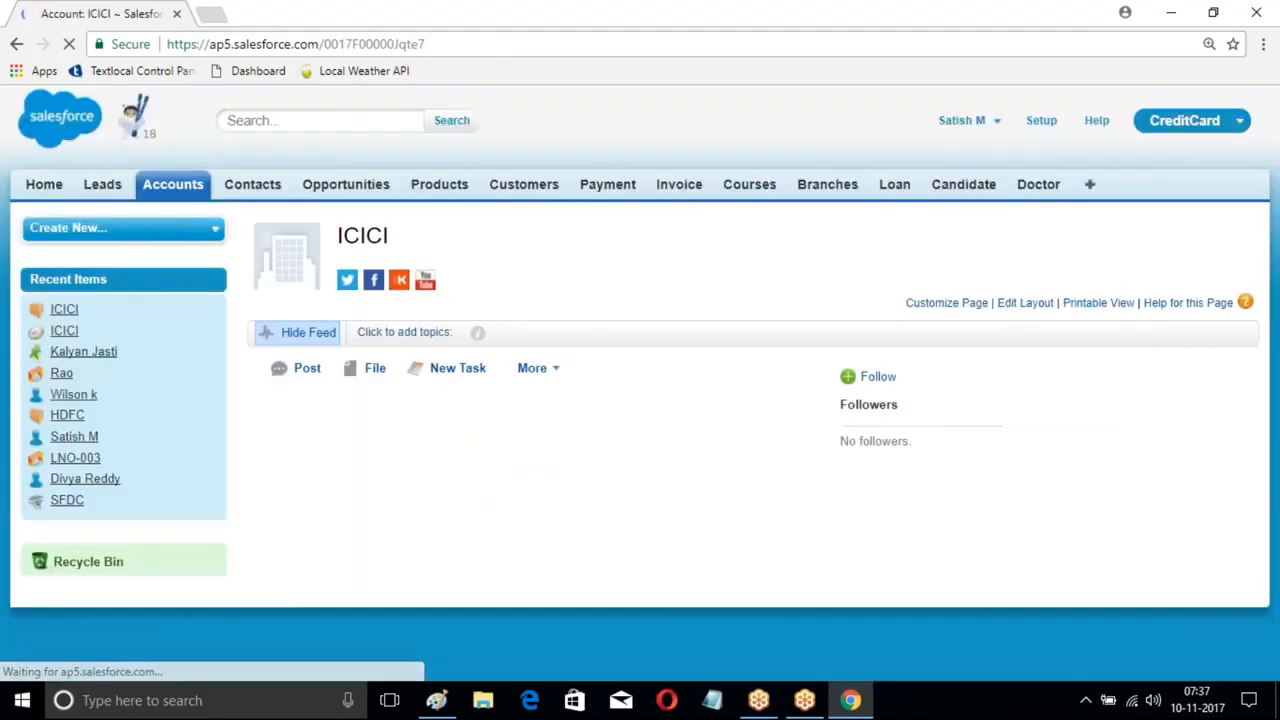
- Reload the ICICI account page and bring up link options for the Opportunities tab
{"action": "scroll", "coordinate": [531, 208], "scroll_direction": "down", "scroll_amount": 3}
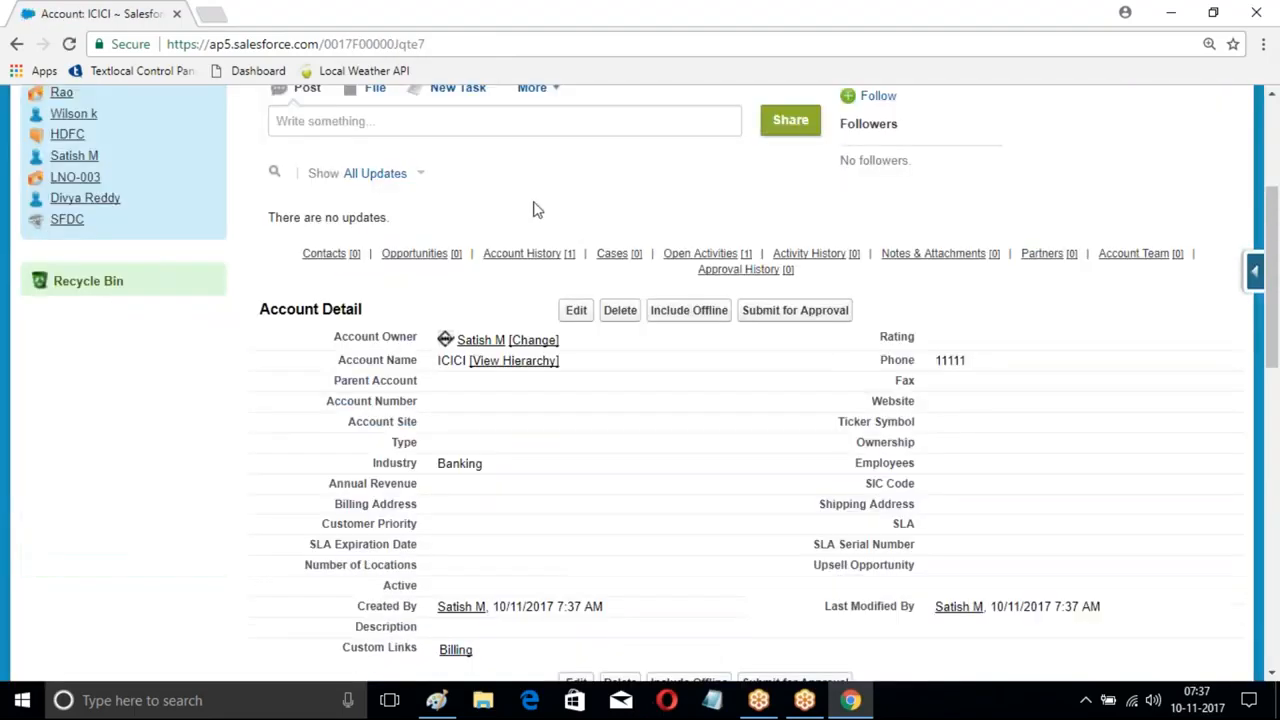
{"action": "scroll", "coordinate": [562, 208], "scroll_direction": "down", "scroll_amount": 6}
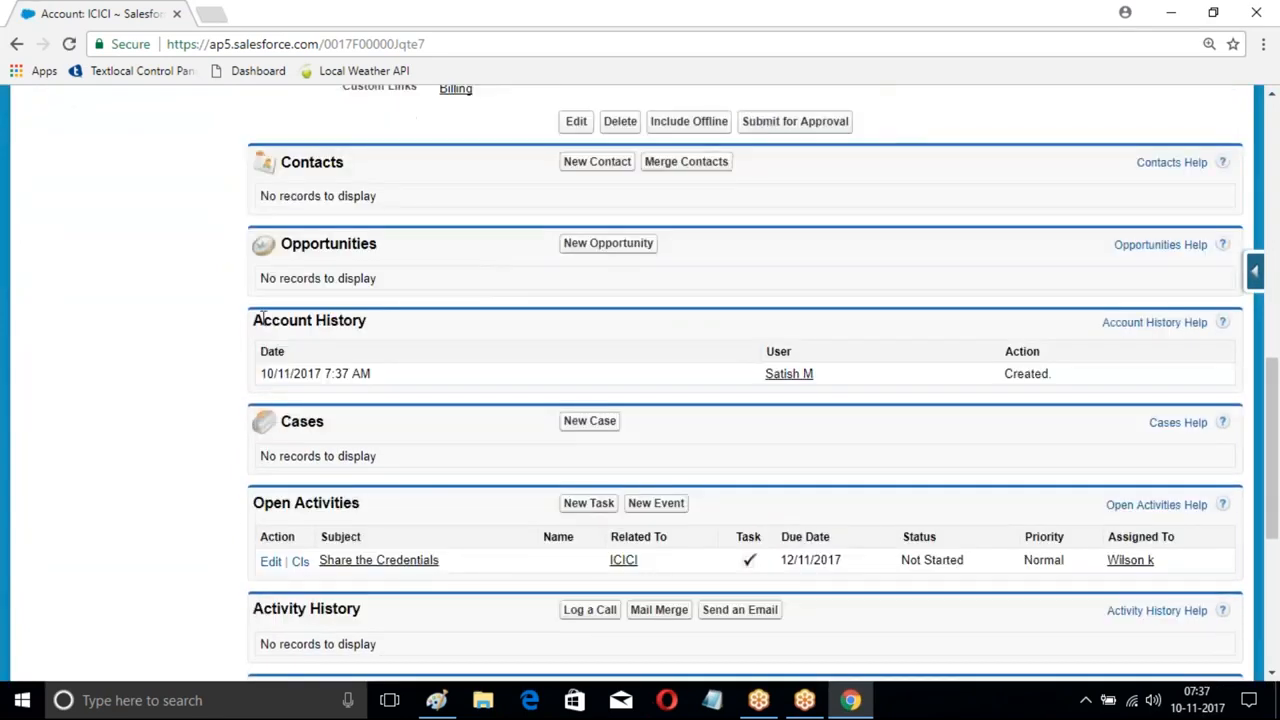
{"action": "scroll", "coordinate": [403, 237], "scroll_direction": "up", "scroll_amount": 2}
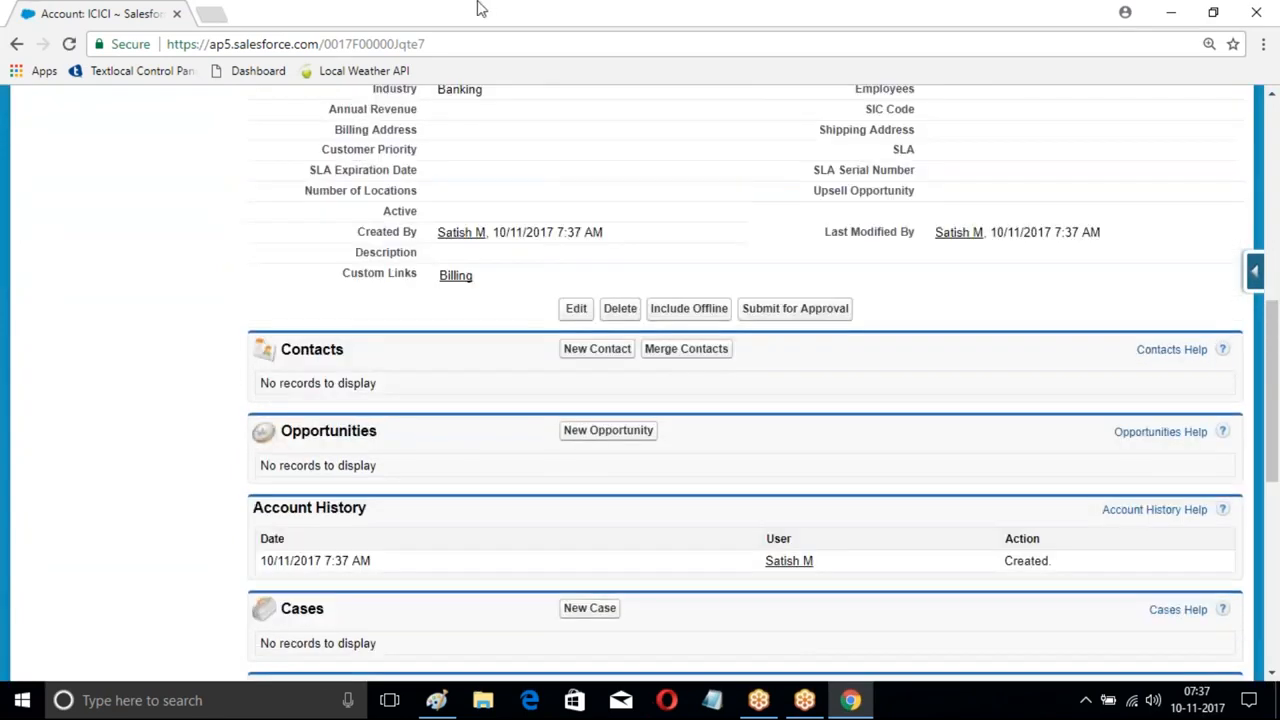
{"action": "left_click", "coordinate": [471, 51]}
{"action": "key", "text": "Return"}
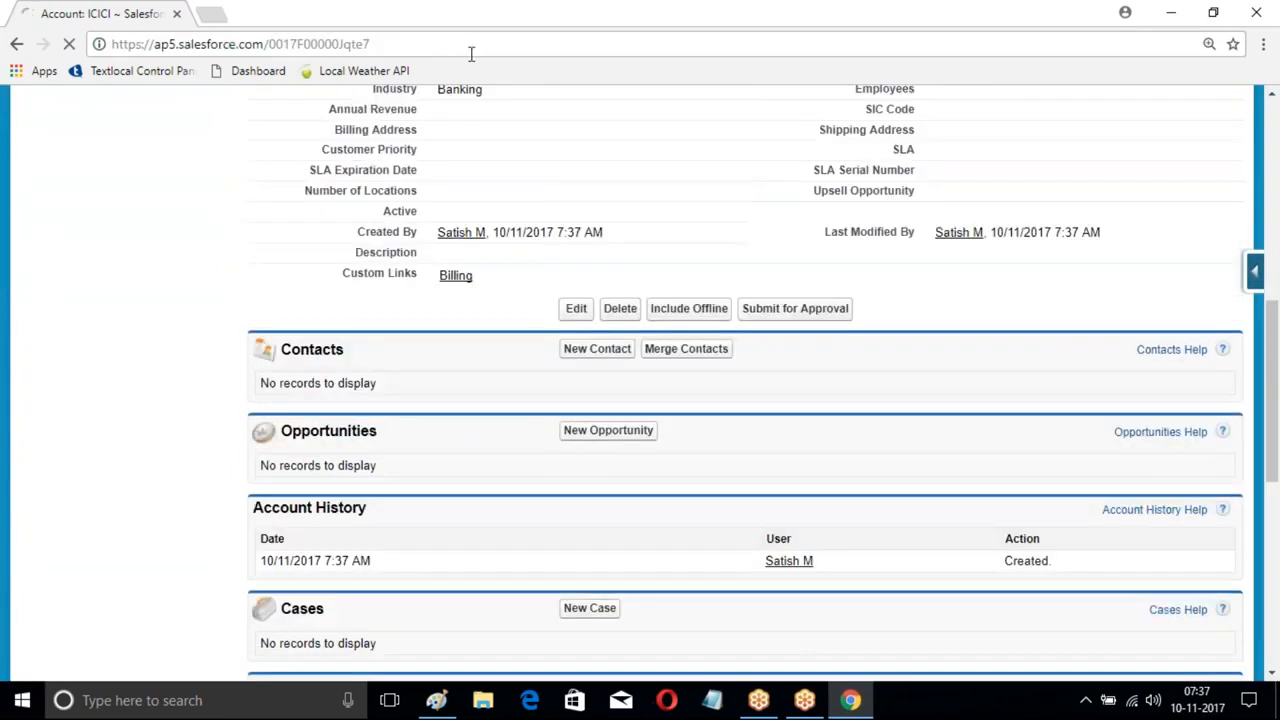
{"action": "scroll", "coordinate": [597, 209], "scroll_direction": "down", "scroll_amount": 2}
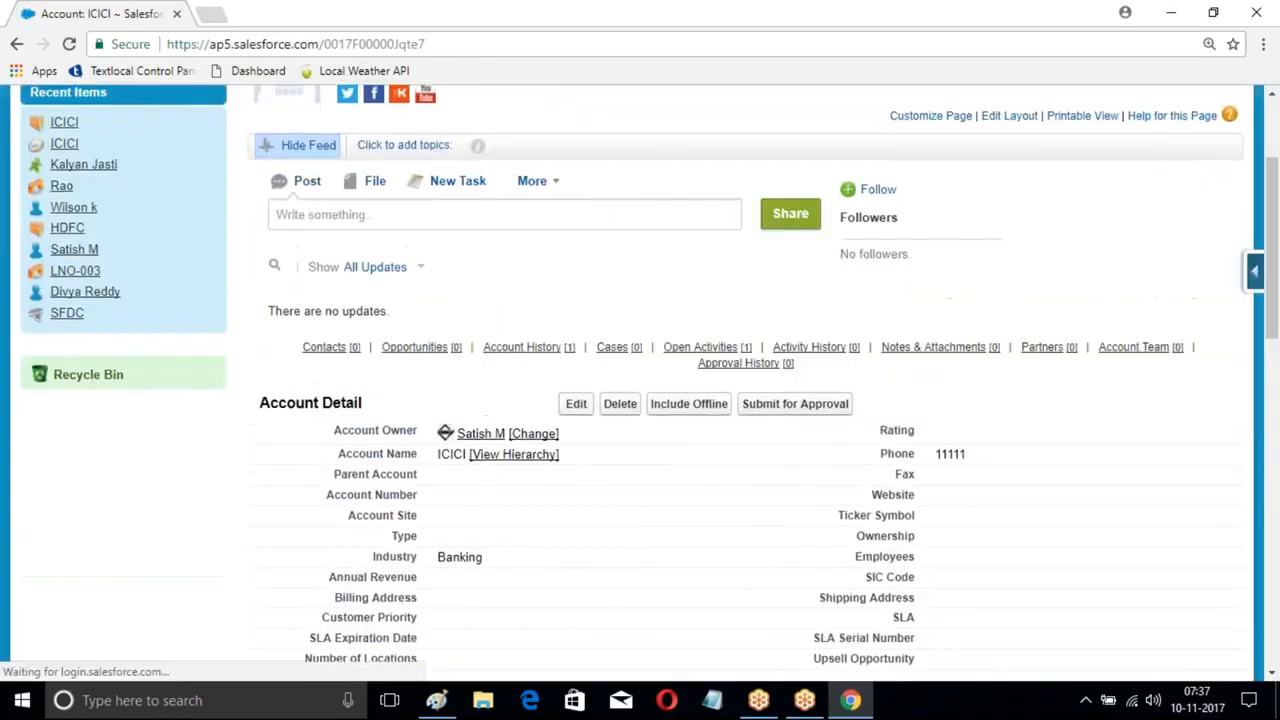
{"action": "scroll", "coordinate": [347, 203], "scroll_direction": "up", "scroll_amount": 2}
{"action": "right_click", "coordinate": [328, 186]}
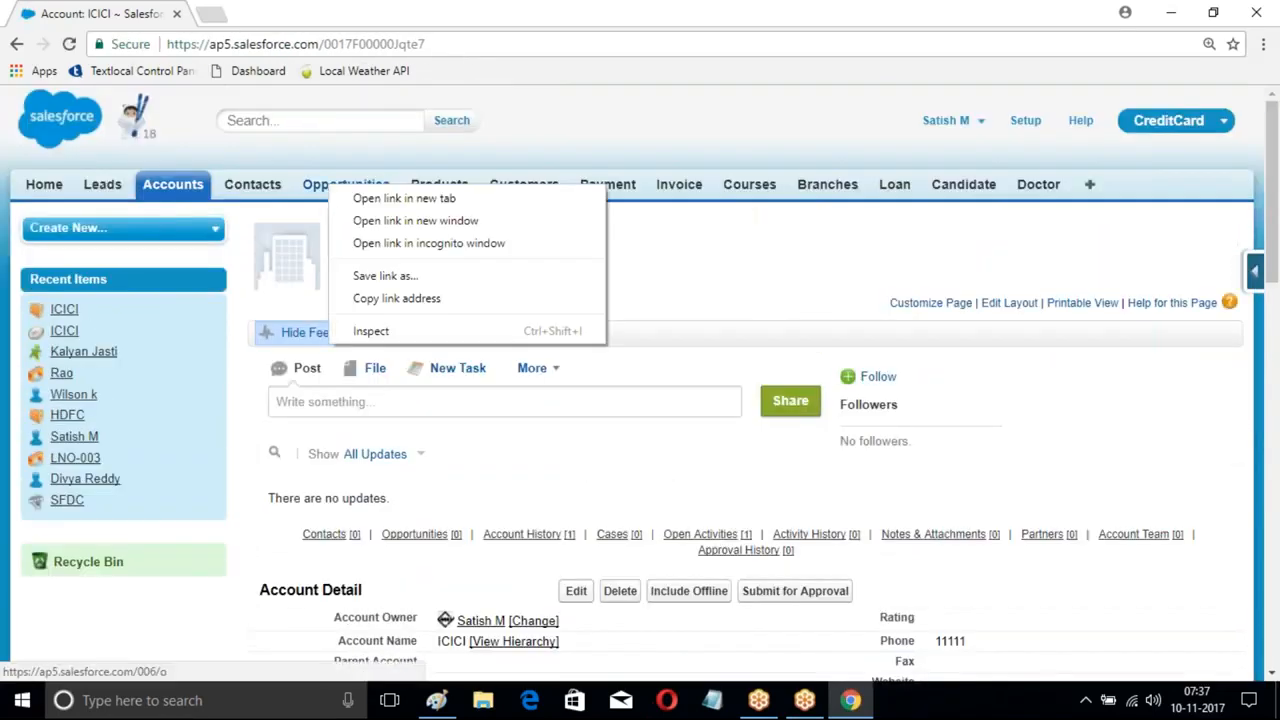
- Open Opportunities in a new browser tab and view the auto-created ICICI opportunity
{"action": "left_click", "coordinate": [380, 197]}
{"action": "left_click", "coordinate": [318, 13]}
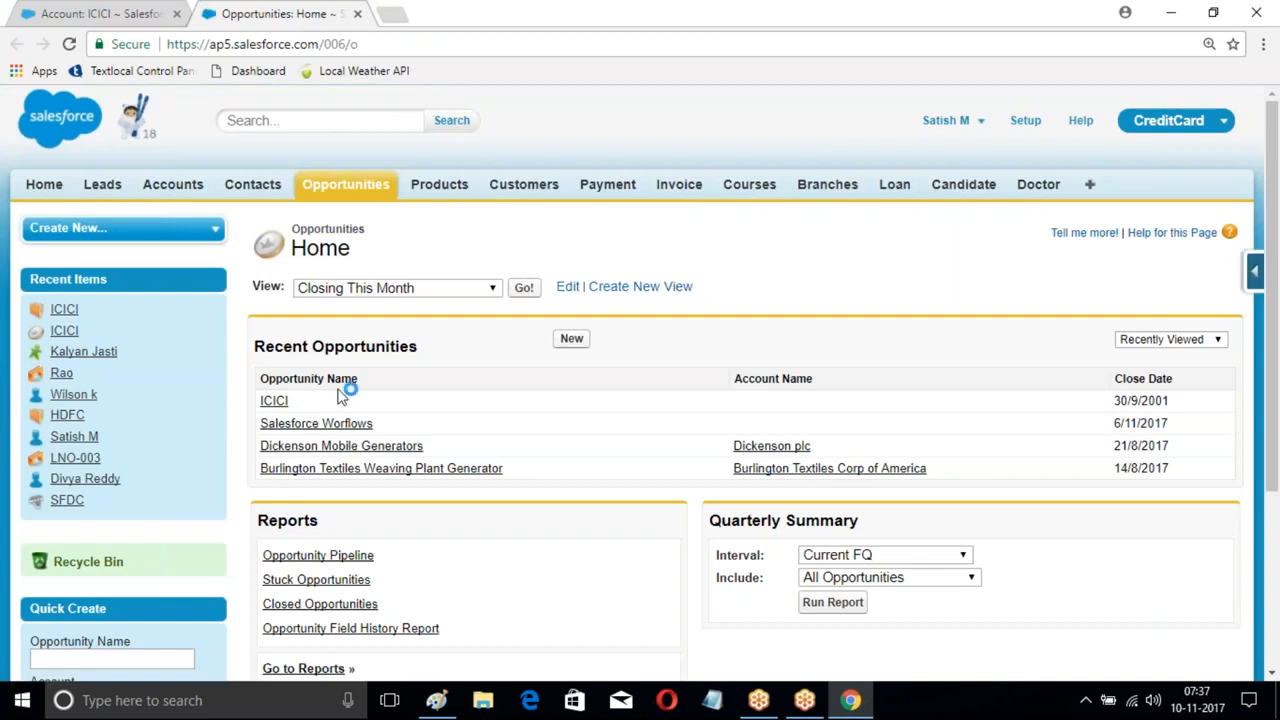
{"action": "left_click", "coordinate": [274, 402]}
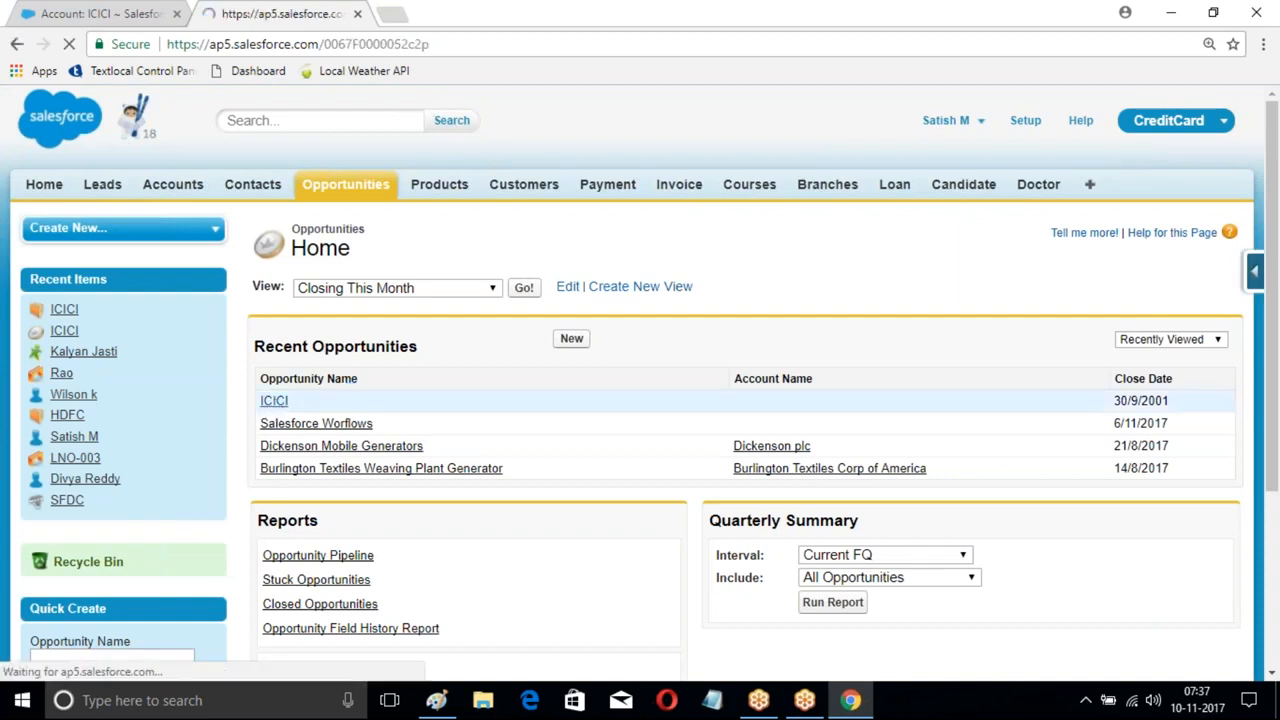
{"action": "scroll", "coordinate": [477, 289], "scroll_direction": "down", "scroll_amount": 3}
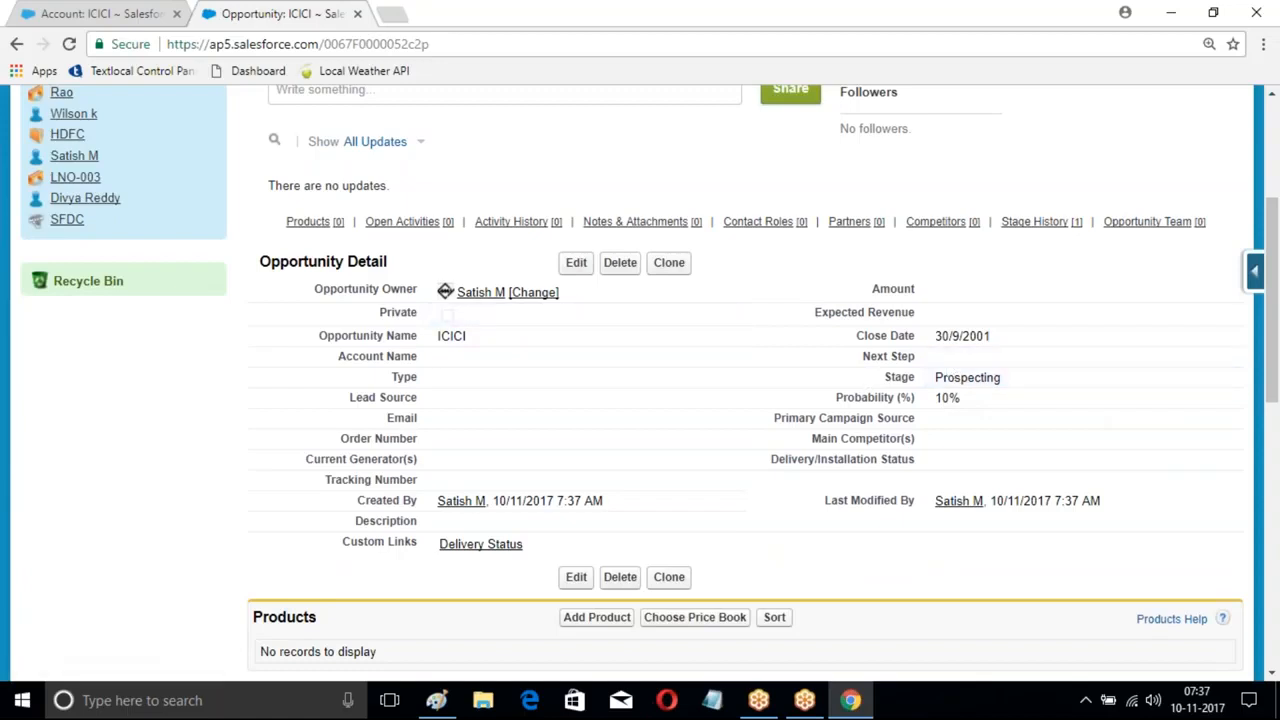
{"action": "scroll", "coordinate": [990, 343], "scroll_direction": "down", "scroll_amount": 2}
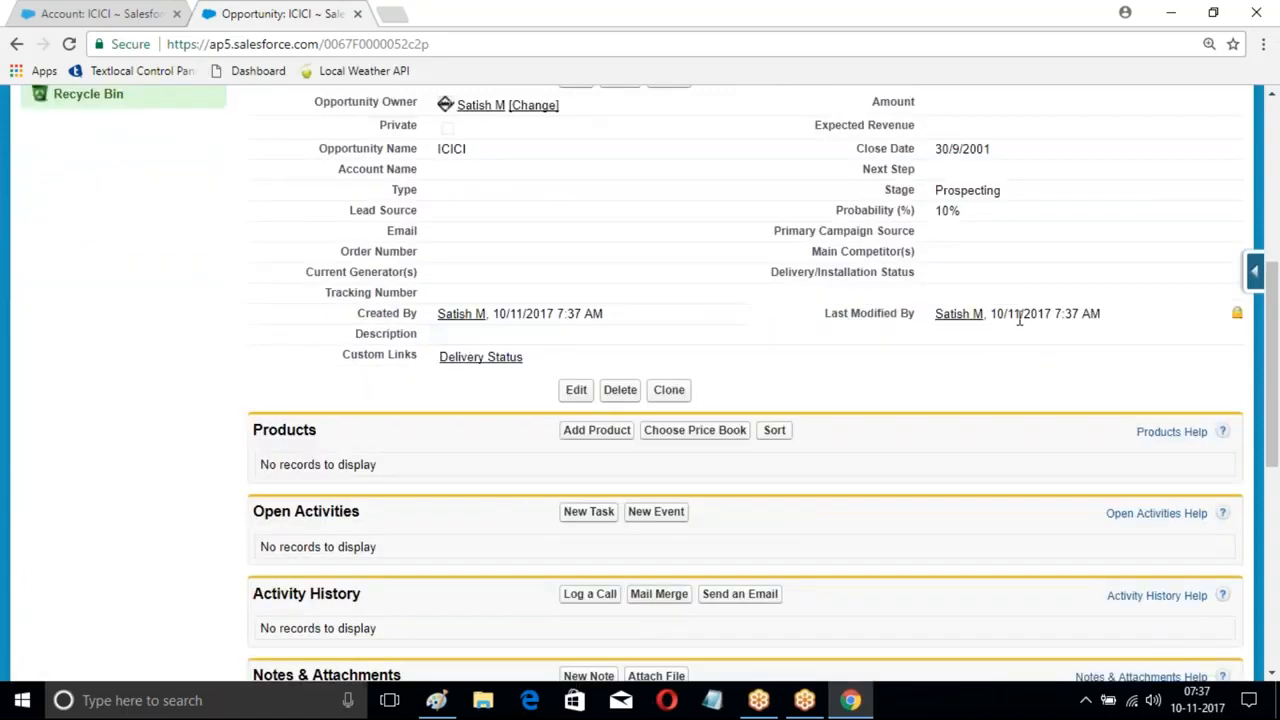
{"action": "scroll", "coordinate": [720, 355], "scroll_direction": "up", "scroll_amount": 4}
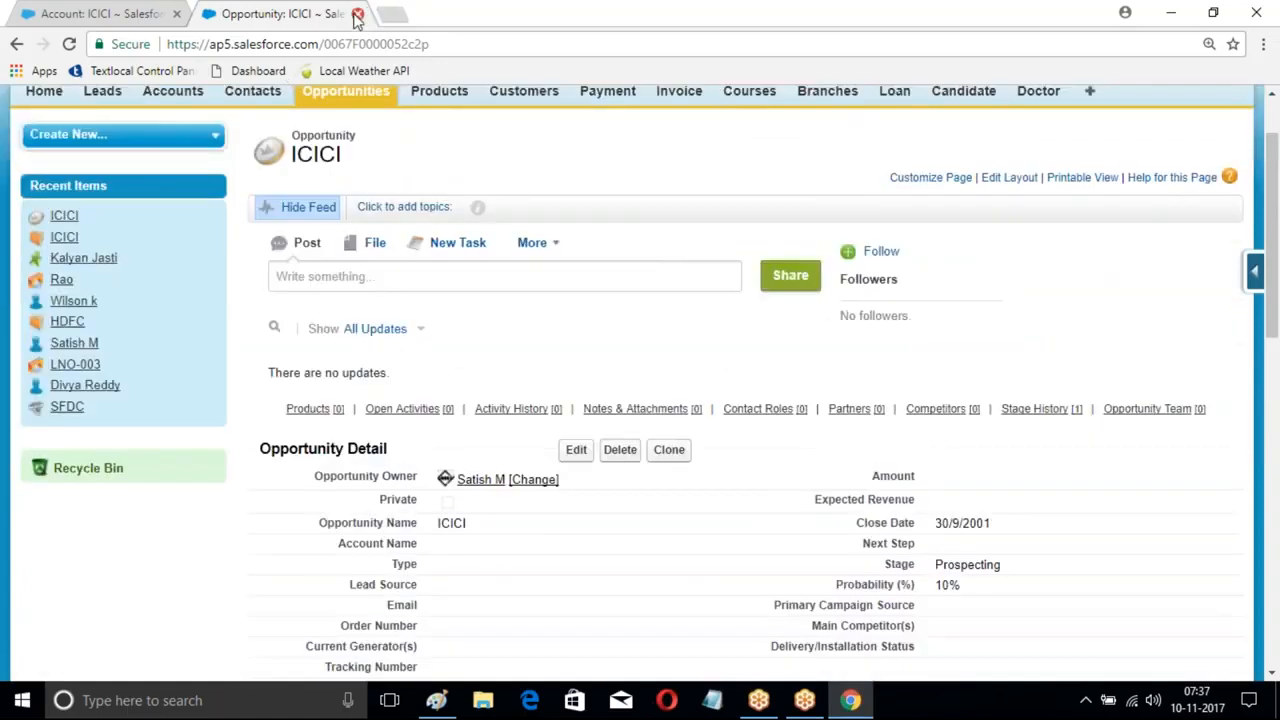
- Switch back to the account tab and check the ICICI chatter message on Home
{"action": "left_click", "coordinate": [85, 14]}
{"action": "scroll", "coordinate": [412, 218], "scroll_direction": "down", "scroll_amount": 1}
{"action": "scroll", "coordinate": [414, 220], "scroll_direction": "up", "scroll_amount": 1}
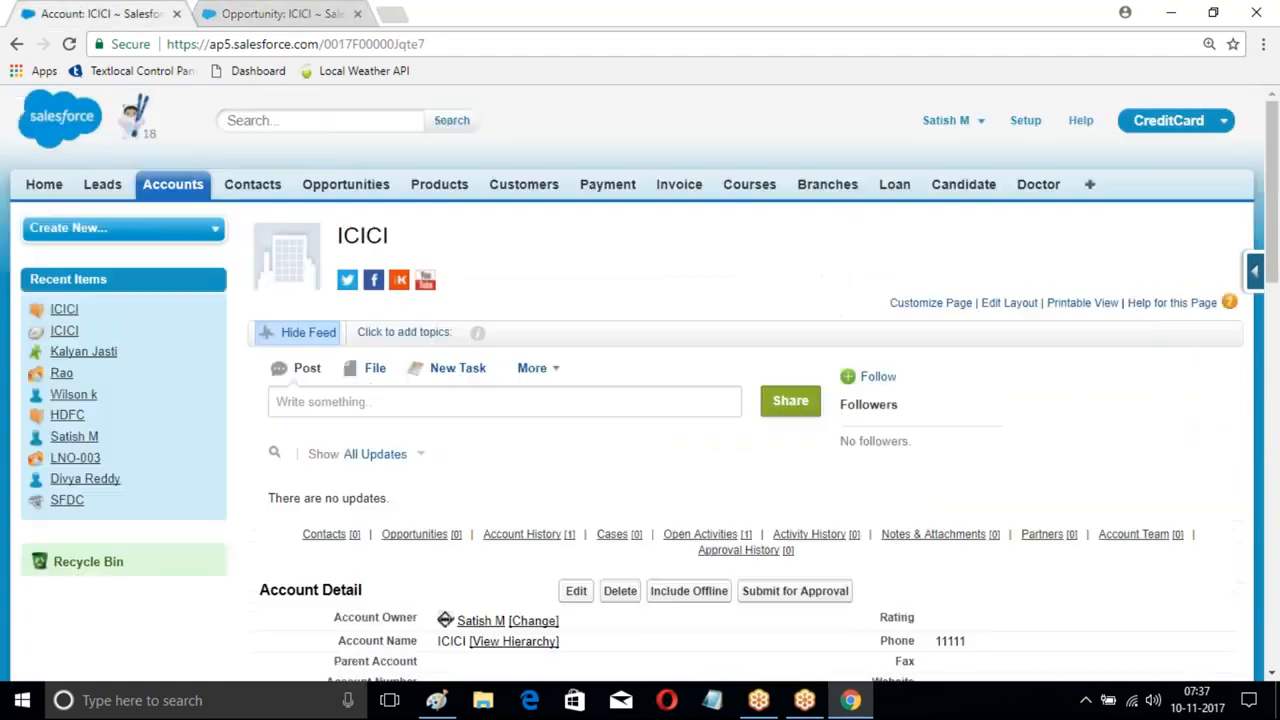
{"action": "left_click", "coordinate": [40, 188]}
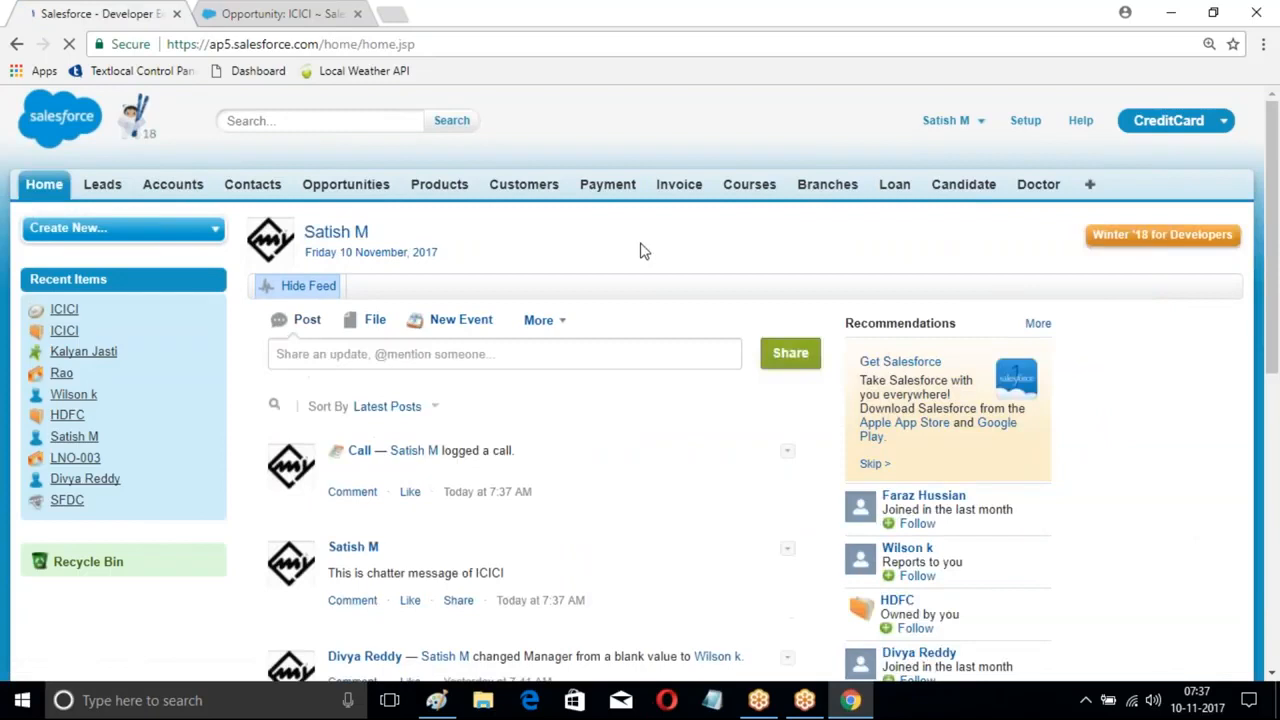
{"action": "scroll", "coordinate": [645, 252], "scroll_direction": "down", "scroll_amount": 3}
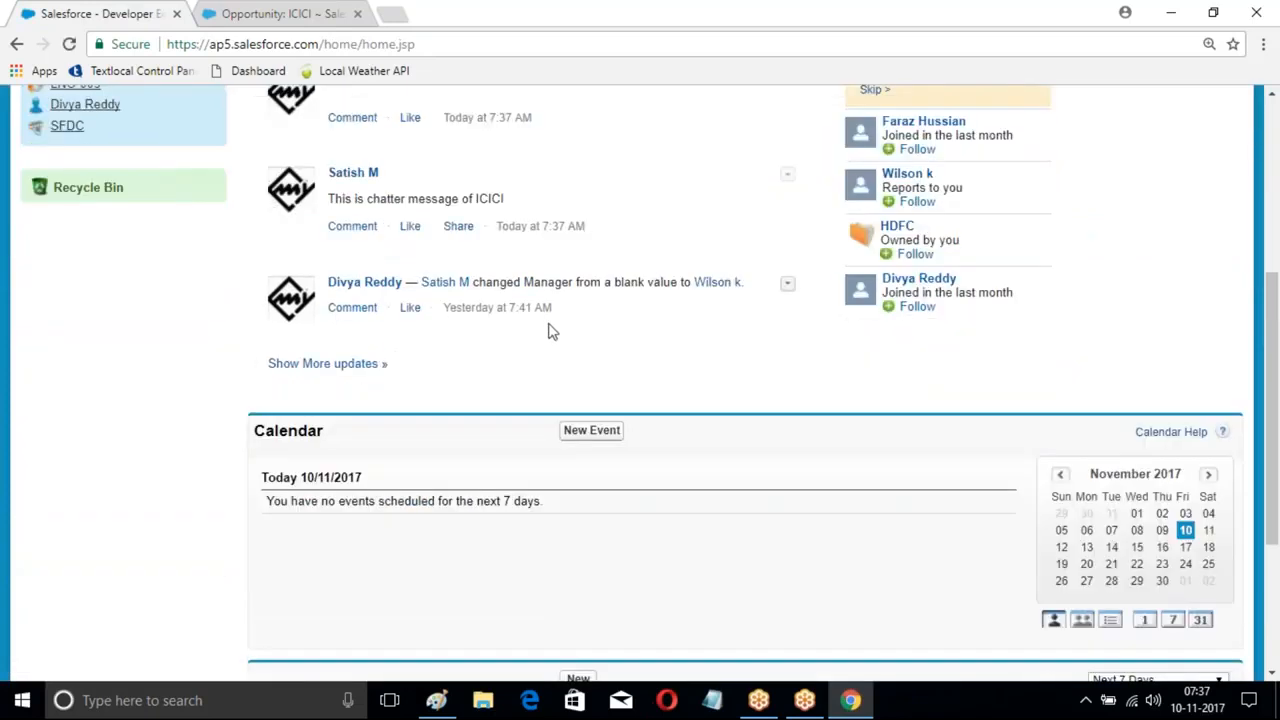
{"action": "scroll", "coordinate": [330, 288], "scroll_direction": "up", "scroll_amount": 1}
{"action": "left_click_drag", "start_coordinate": [330, 290], "coordinate": [503, 292]}
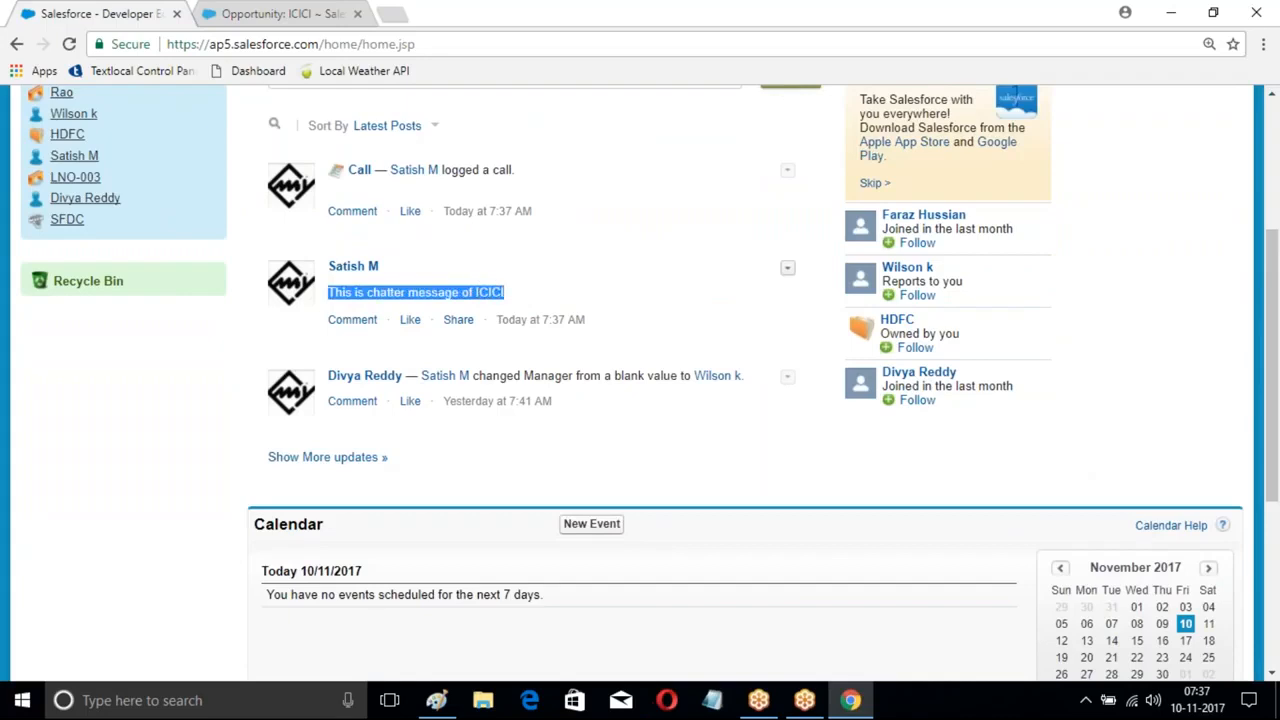
{"action": "scroll", "coordinate": [651, 291], "scroll_direction": "up", "scroll_amount": 3}
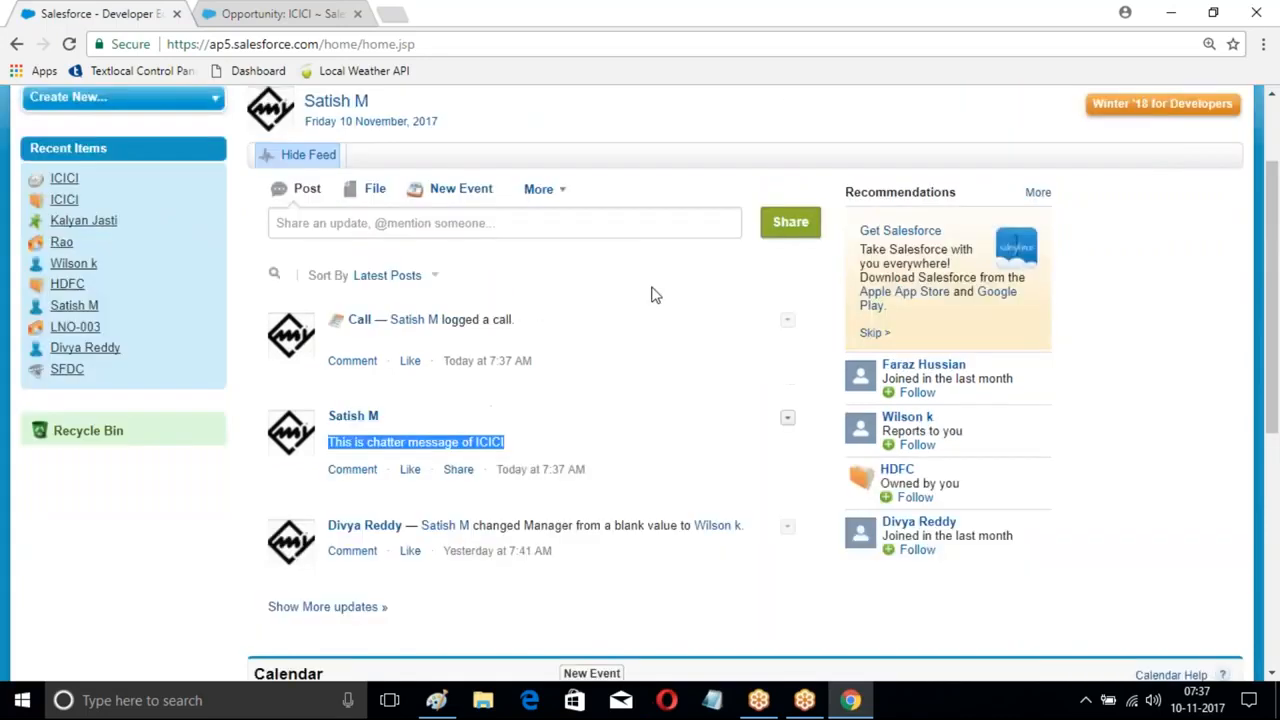
- Reopen the ICICI account from Accounts and expand its feed's More actions
{"action": "left_click", "coordinate": [181, 191]}
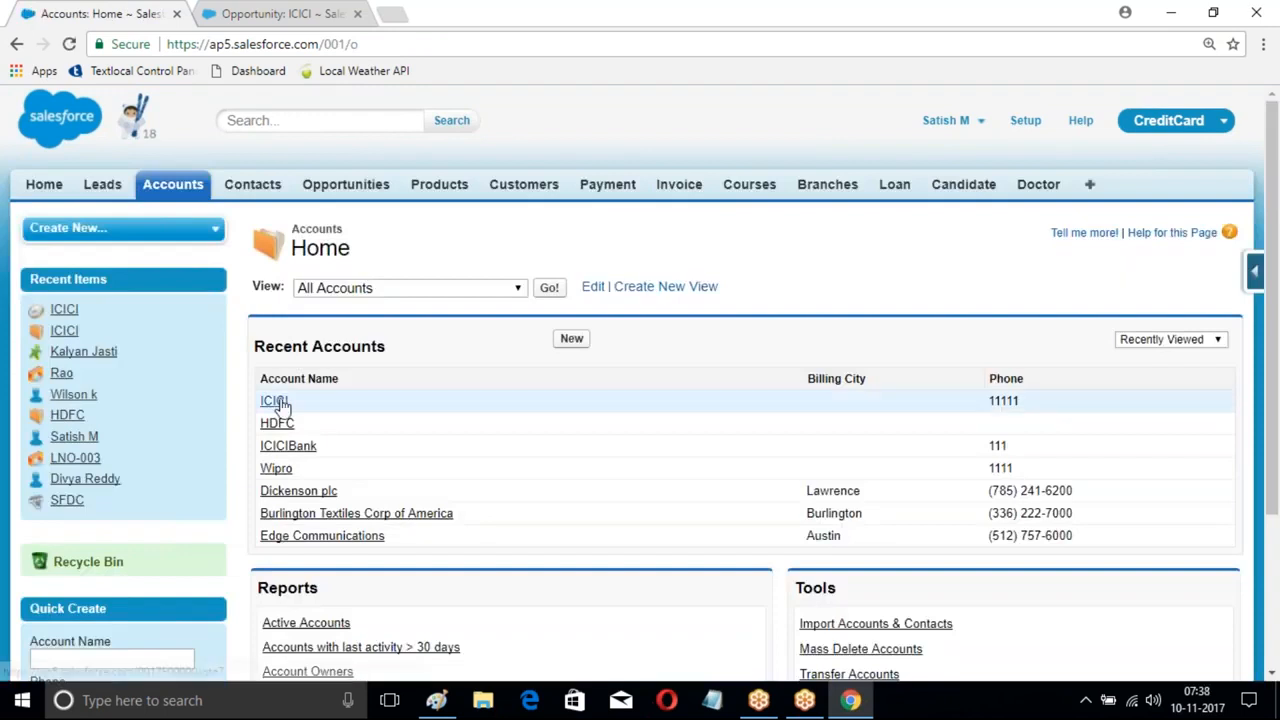
{"action": "left_click", "coordinate": [277, 400]}
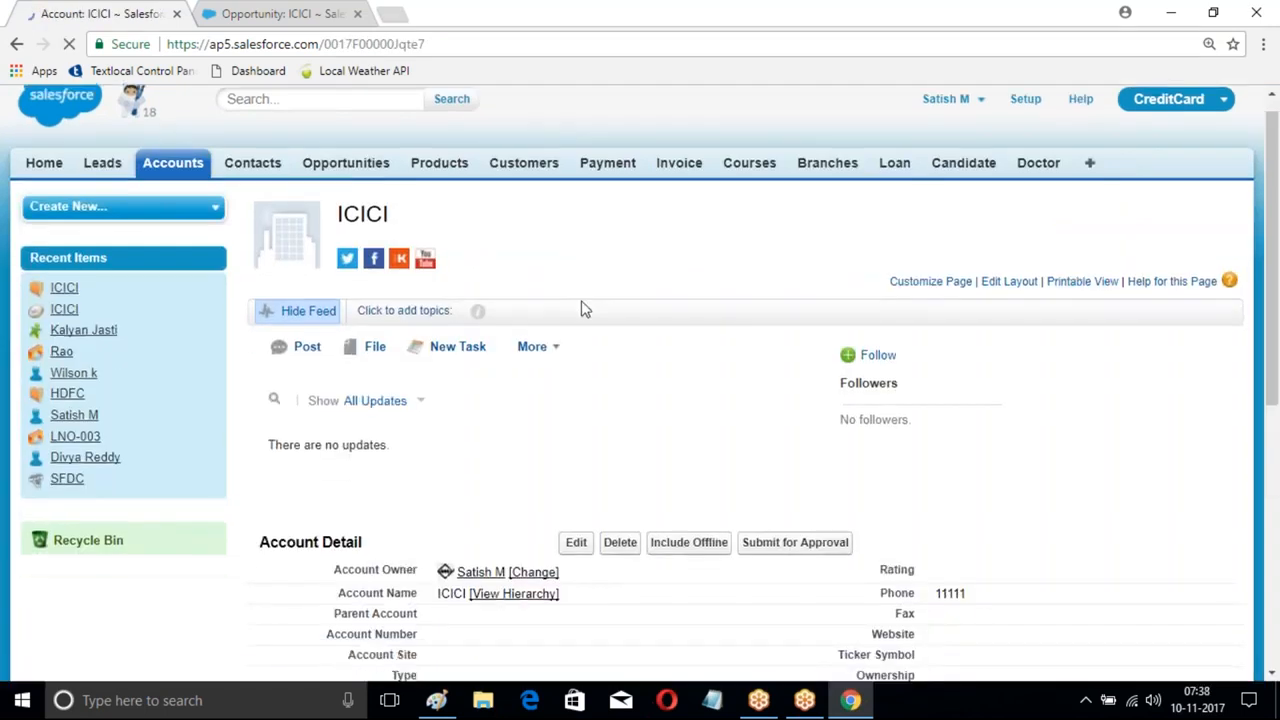
{"action": "scroll", "coordinate": [570, 360], "scroll_direction": "down", "scroll_amount": 1}
{"action": "scroll", "coordinate": [566, 346], "scroll_direction": "down", "scroll_amount": 1}
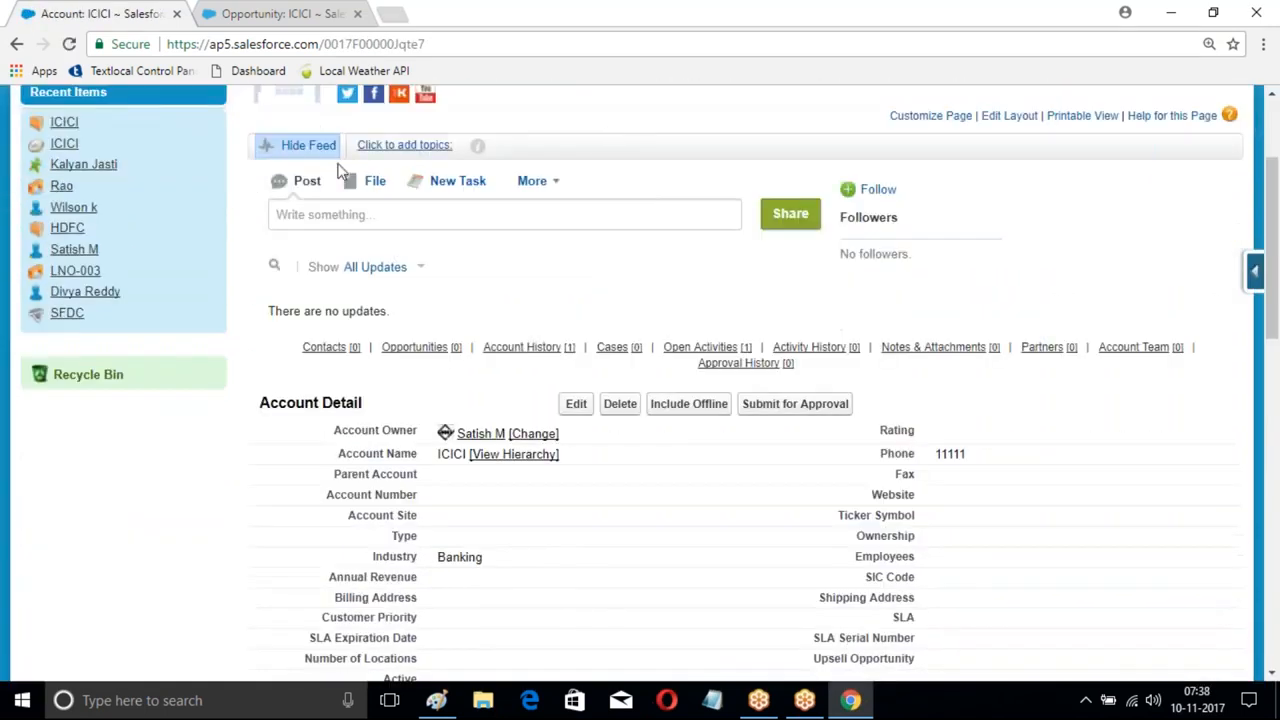
{"action": "left_click", "coordinate": [557, 190]}
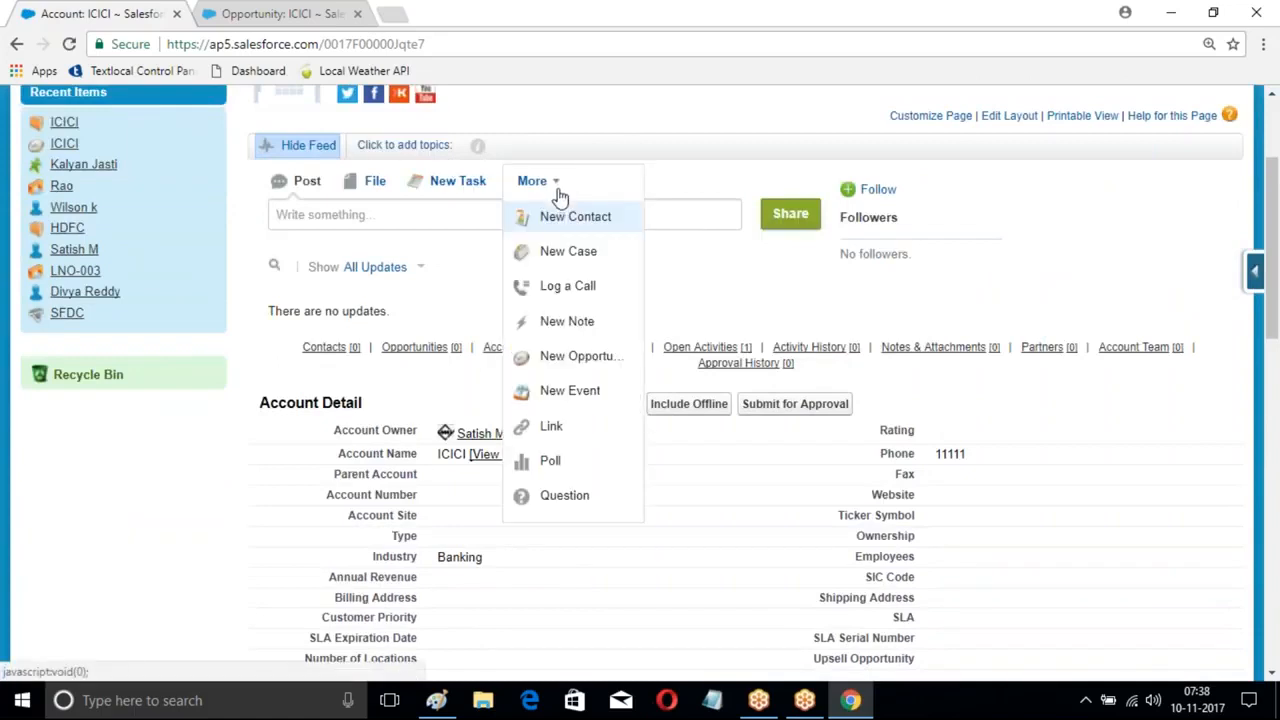
- Log a call with the comment 'TEst' from the ICICI account's feed
{"action": "left_click", "coordinate": [555, 288]}
{"action": "left_click", "coordinate": [586, 270]}
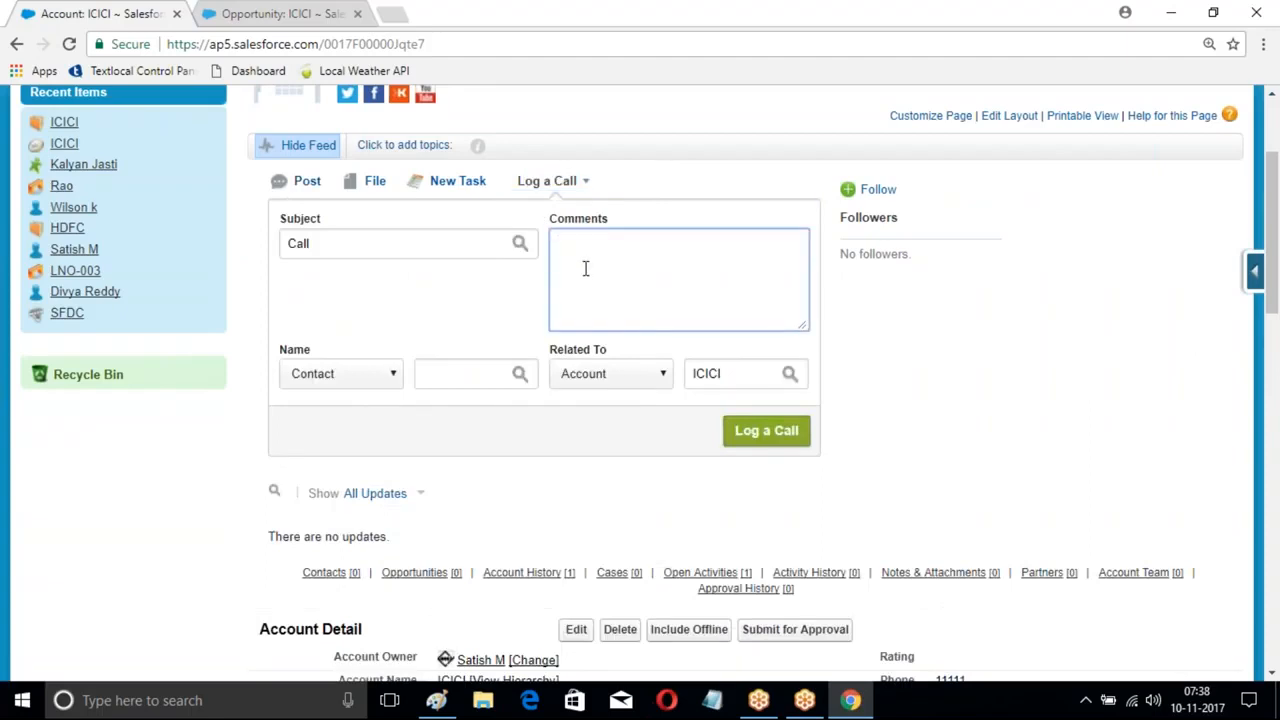
{"action": "type", "text": "TEst"}
{"action": "left_click", "coordinate": [786, 430]}
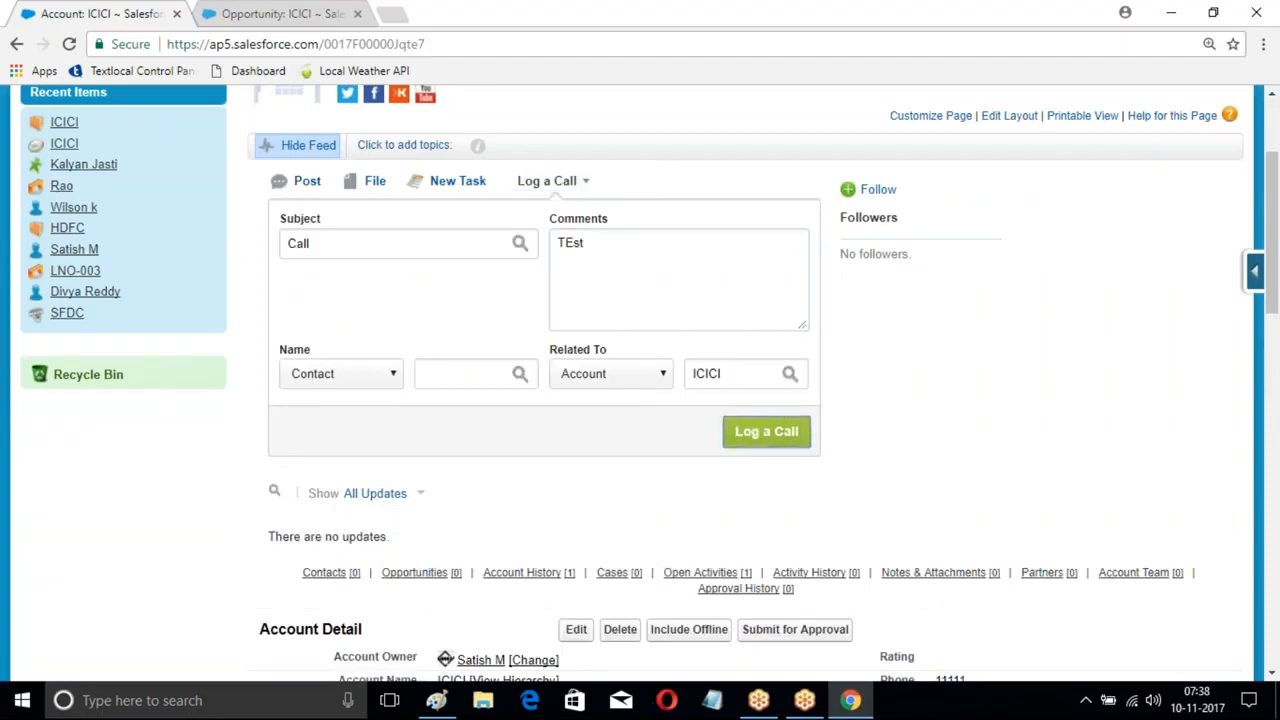
{"action": "scroll", "coordinate": [700, 445], "scroll_direction": "down", "scroll_amount": 3}
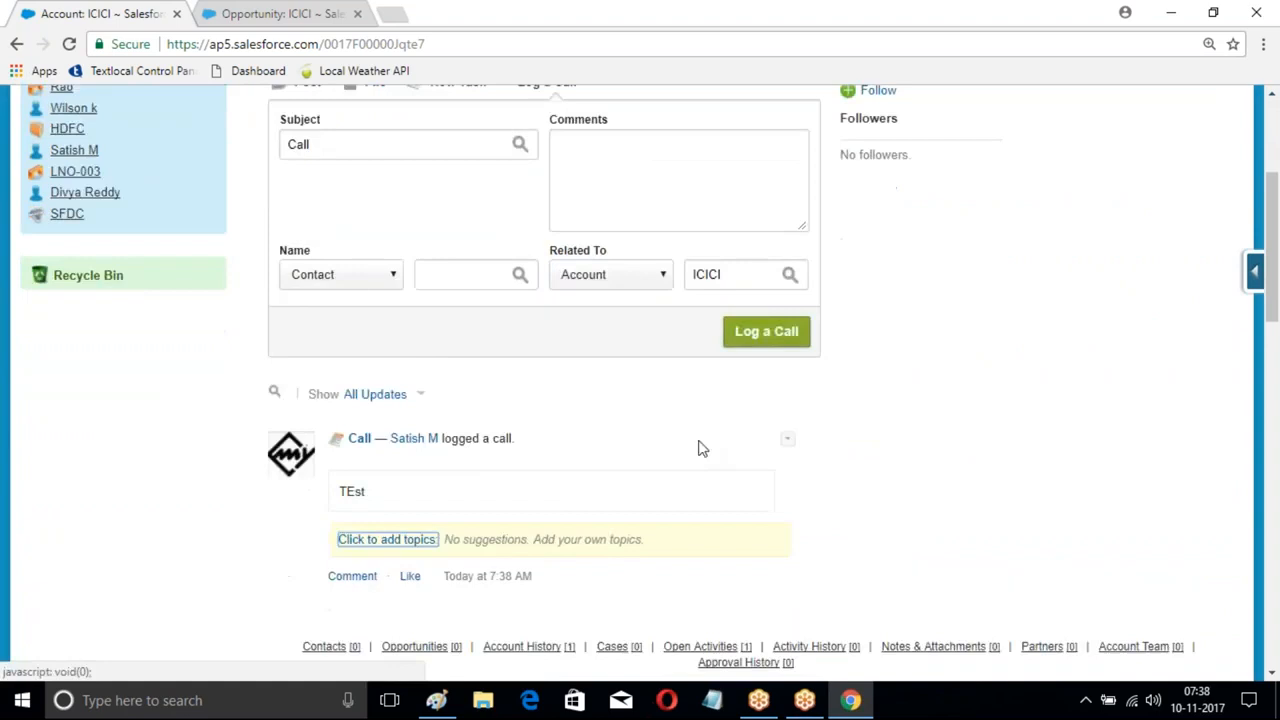
{"action": "scroll", "coordinate": [474, 355], "scroll_direction": "up", "scroll_amount": 4}
{"action": "scroll", "coordinate": [474, 352], "scroll_direction": "up", "scroll_amount": 1}
- Open the full Chatter feed from Home, skipping the welcome tour and group suggestions
{"action": "left_click", "coordinate": [44, 184]}
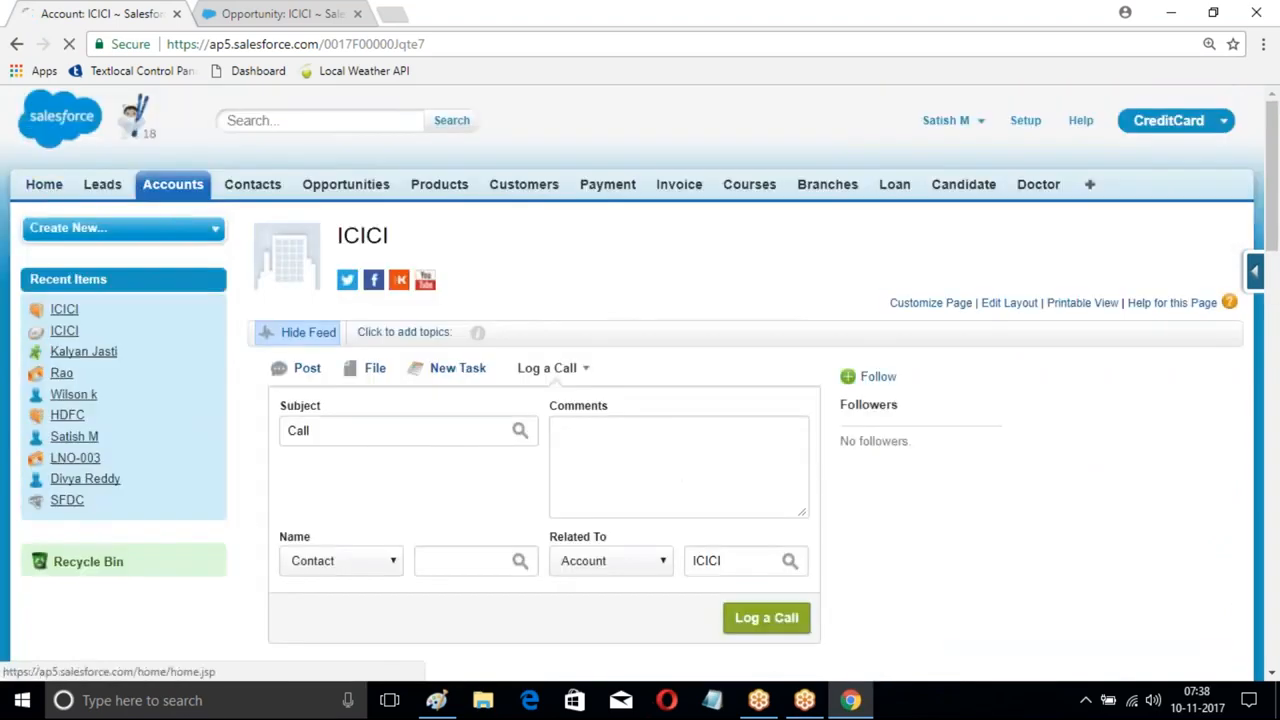
{"action": "scroll", "coordinate": [474, 310], "scroll_direction": "down", "scroll_amount": 6}
{"action": "scroll", "coordinate": [474, 310], "scroll_direction": "up", "scroll_amount": 1}
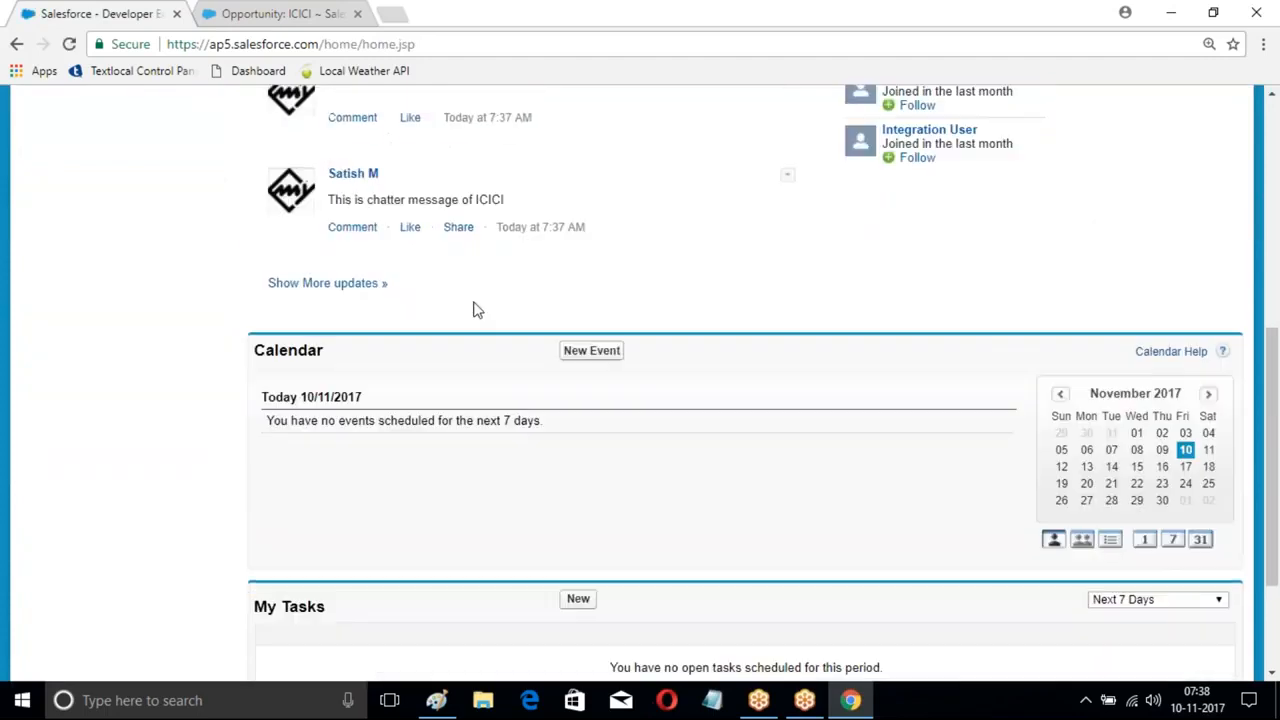
{"action": "left_click_drag", "start_coordinate": [327, 200], "coordinate": [468, 200]}
{"action": "scroll", "coordinate": [468, 200], "scroll_direction": "up", "scroll_amount": 2}
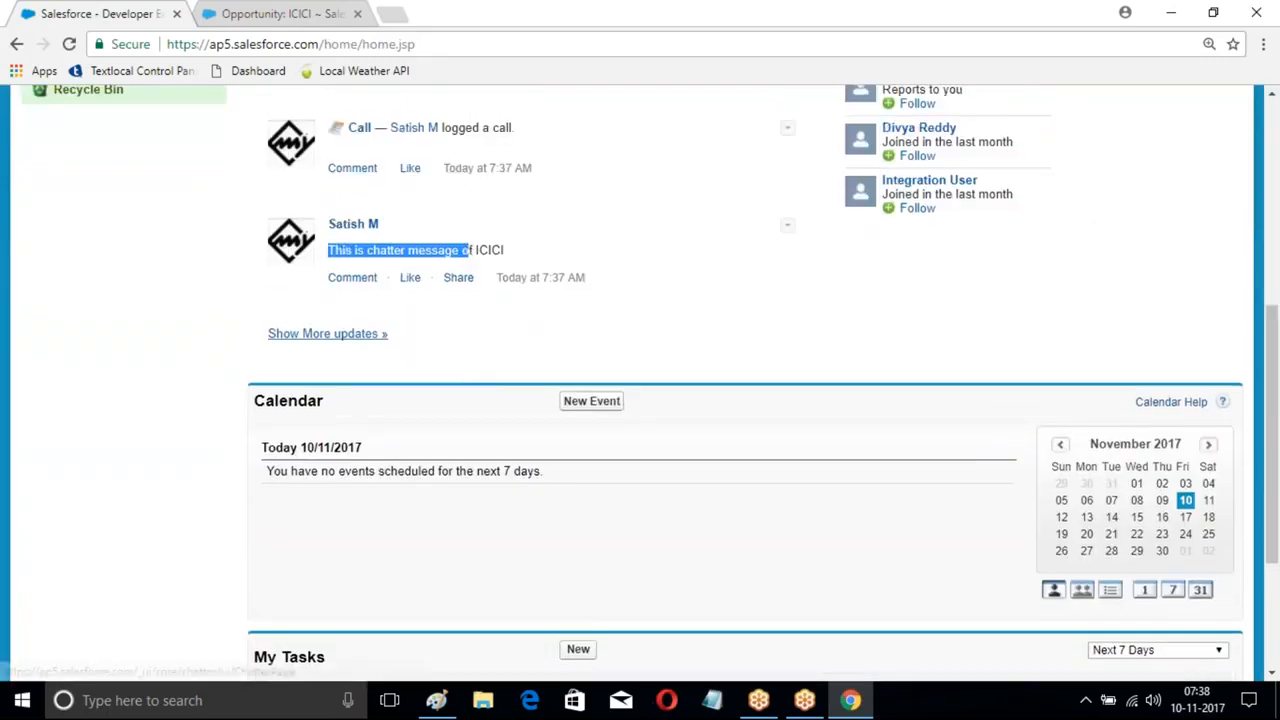
{"action": "left_click", "coordinate": [330, 472]}
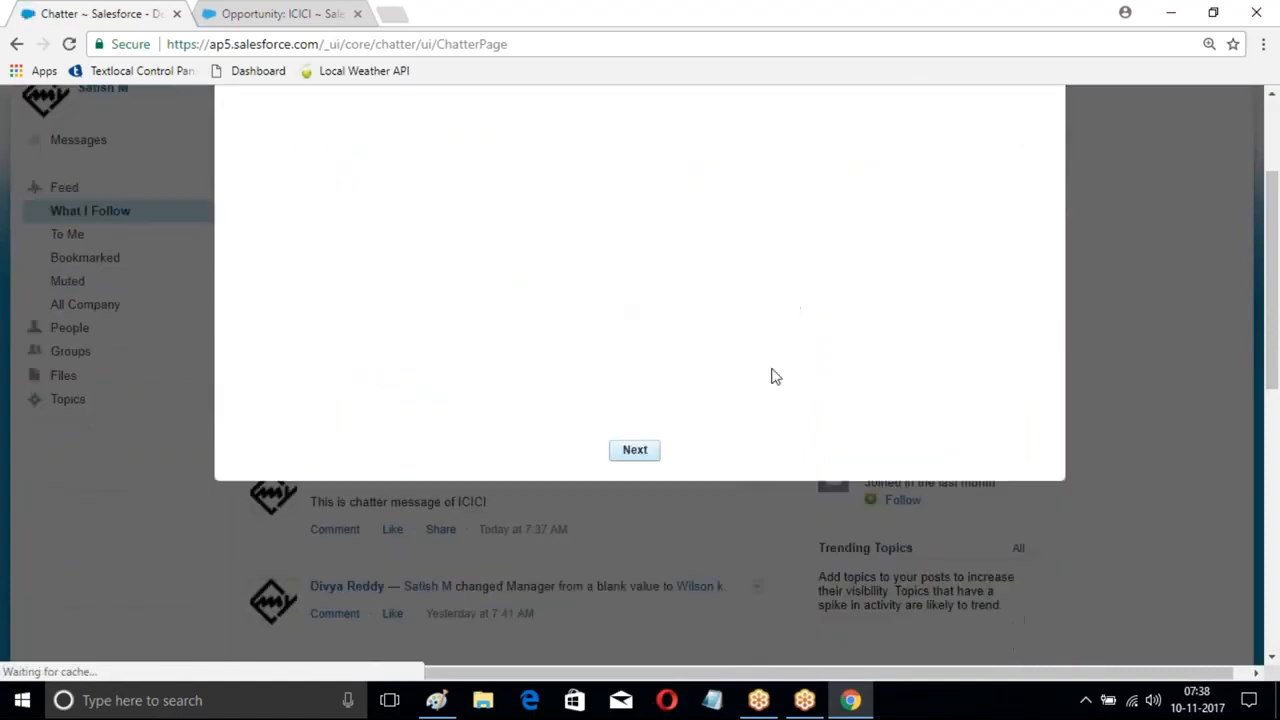
{"action": "left_click", "coordinate": [1030, 137]}
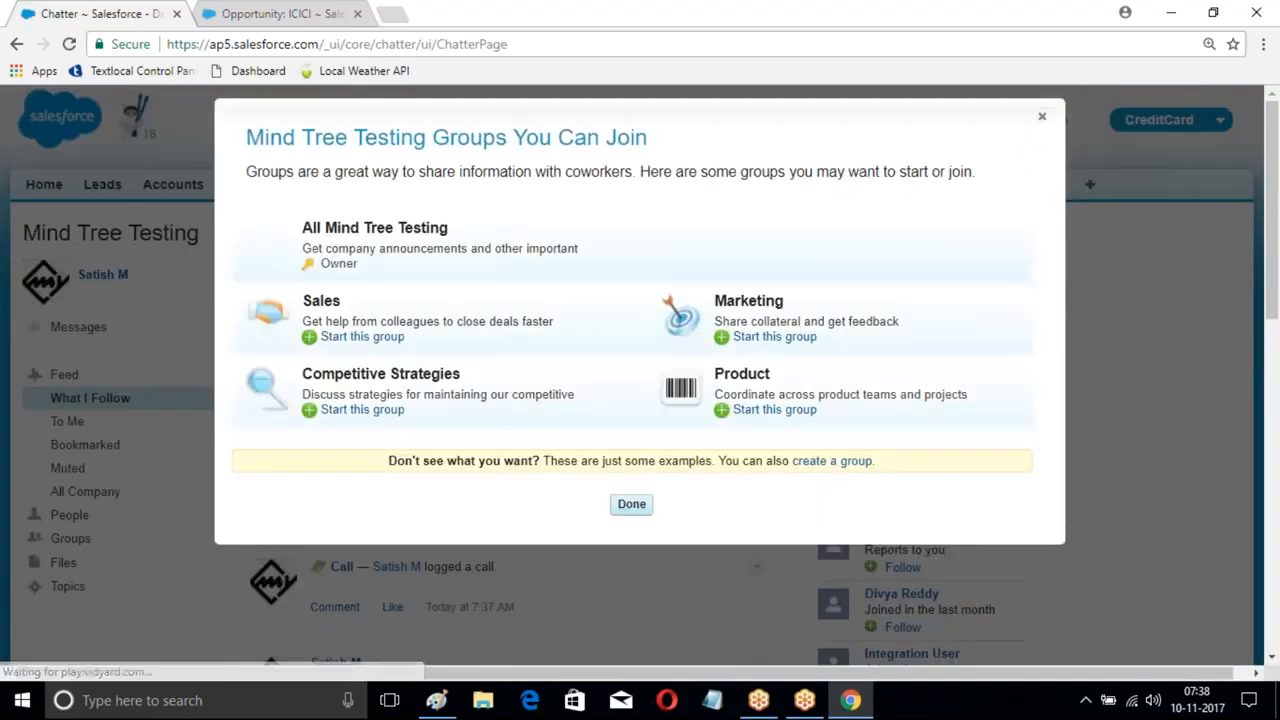
{"action": "left_click", "coordinate": [631, 504]}
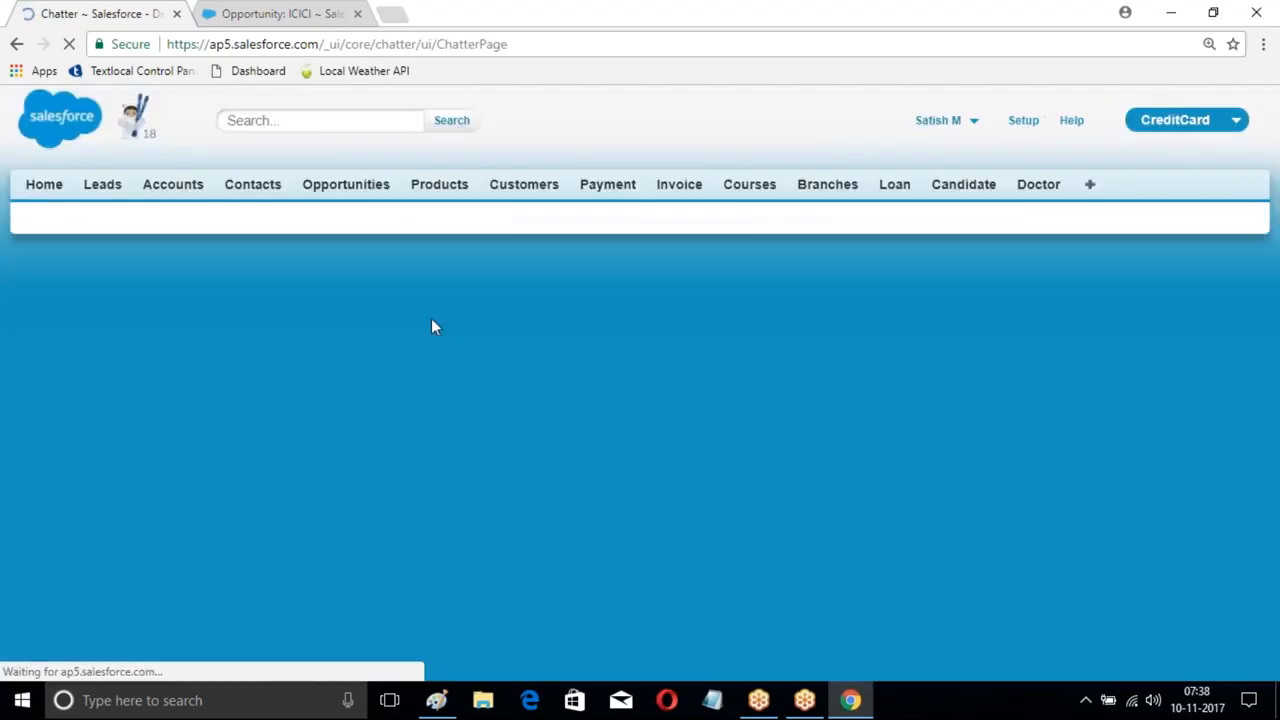
- Review the feed and highlight the logged 'TEst' call entry
{"action": "scroll", "coordinate": [431, 318], "scroll_direction": "down", "scroll_amount": 1}
{"action": "scroll", "coordinate": [597, 343], "scroll_direction": "down", "scroll_amount": 2}
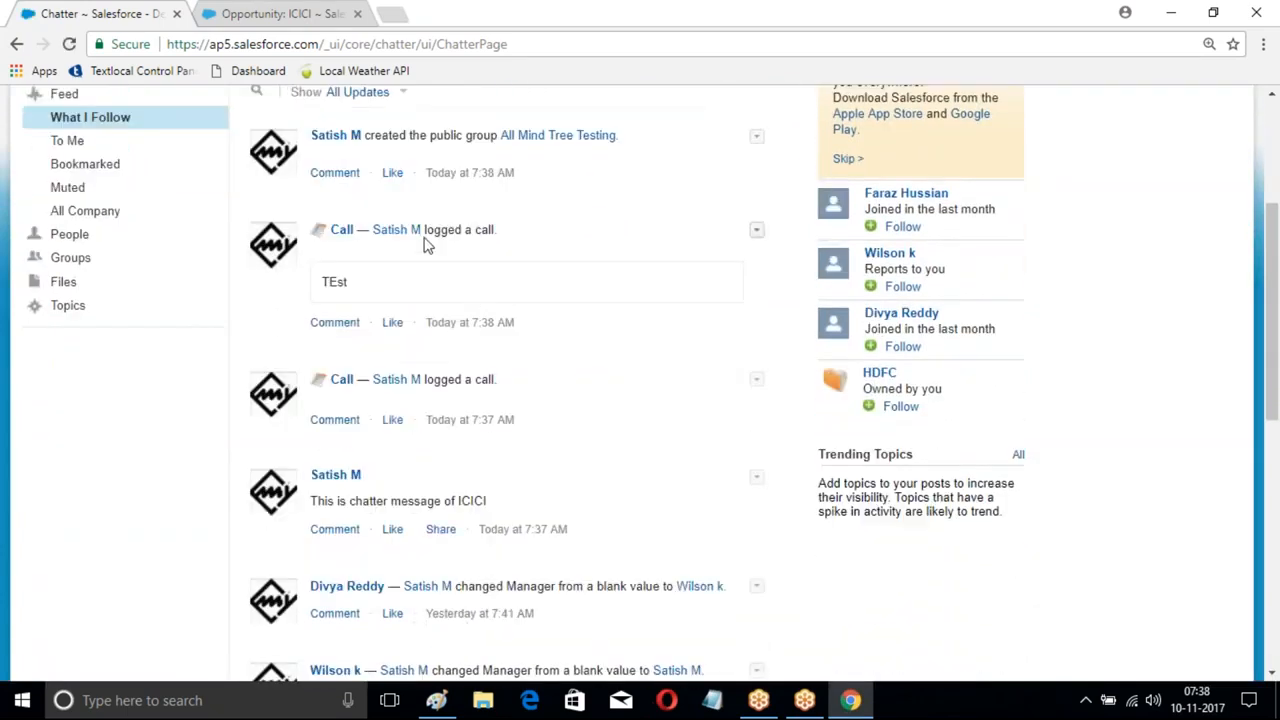
{"action": "left_click_drag", "start_coordinate": [426, 236], "coordinate": [517, 274]}
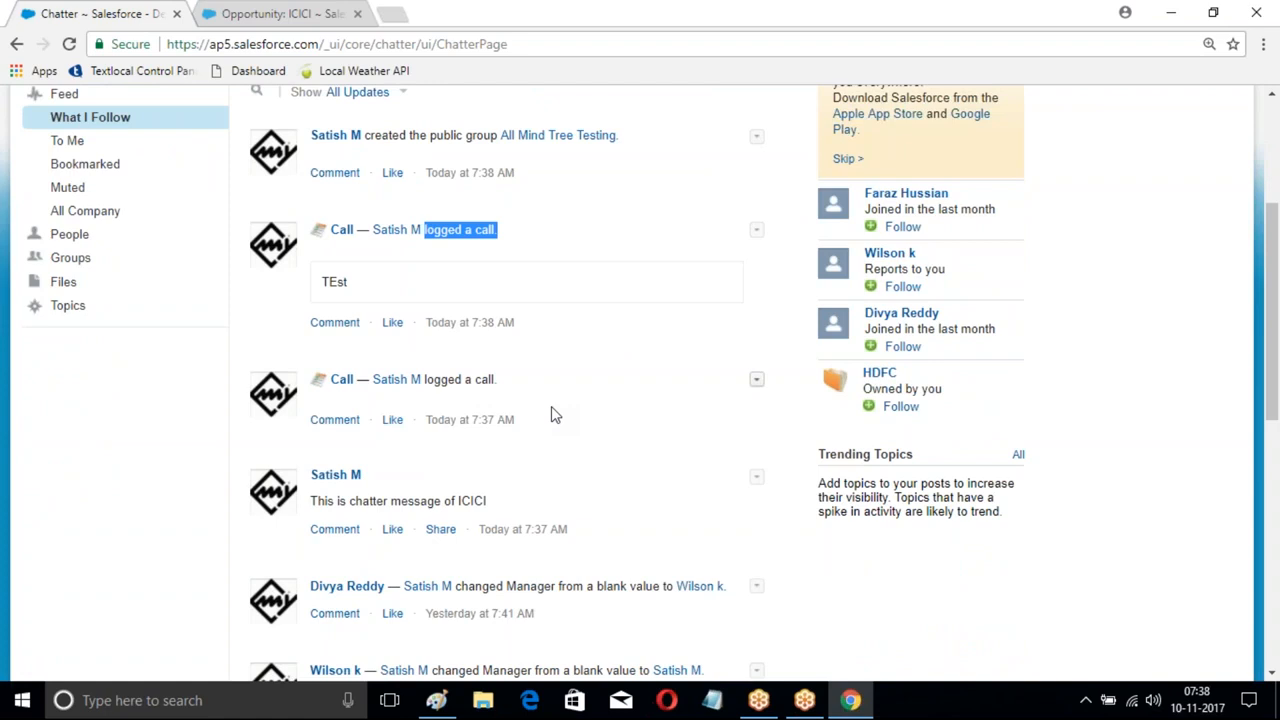
{"action": "scroll", "coordinate": [560, 394], "scroll_direction": "up", "scroll_amount": 1}
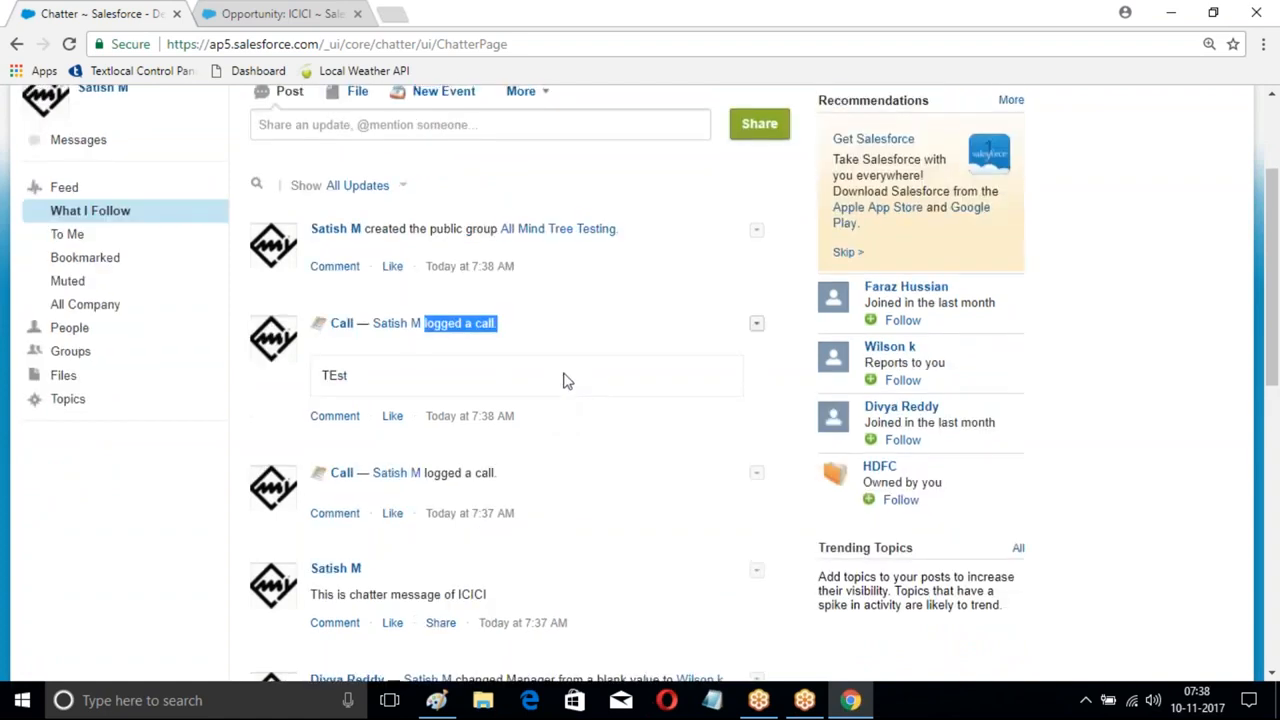
{"action": "scroll", "coordinate": [563, 380], "scroll_direction": "up", "scroll_amount": 2}
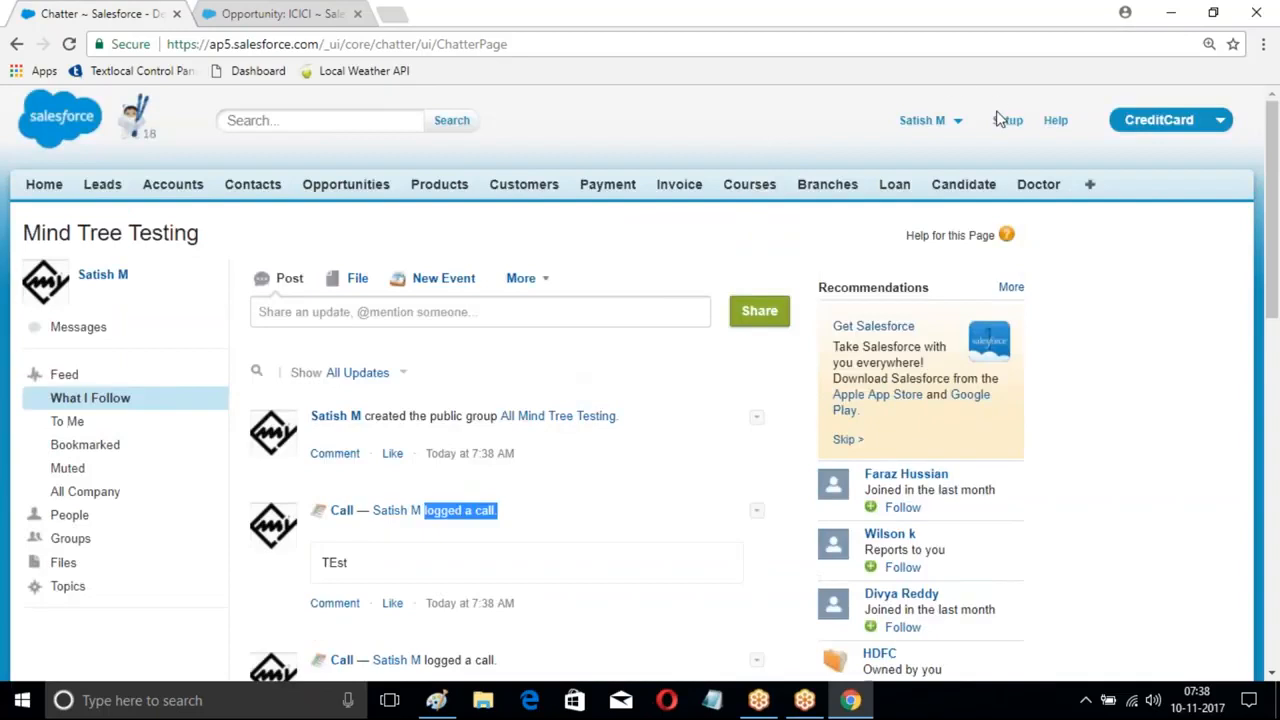
- Open Setup and expand Create > Workflow & Approvals in the sidebar
{"action": "left_click", "coordinate": [1003, 120]}
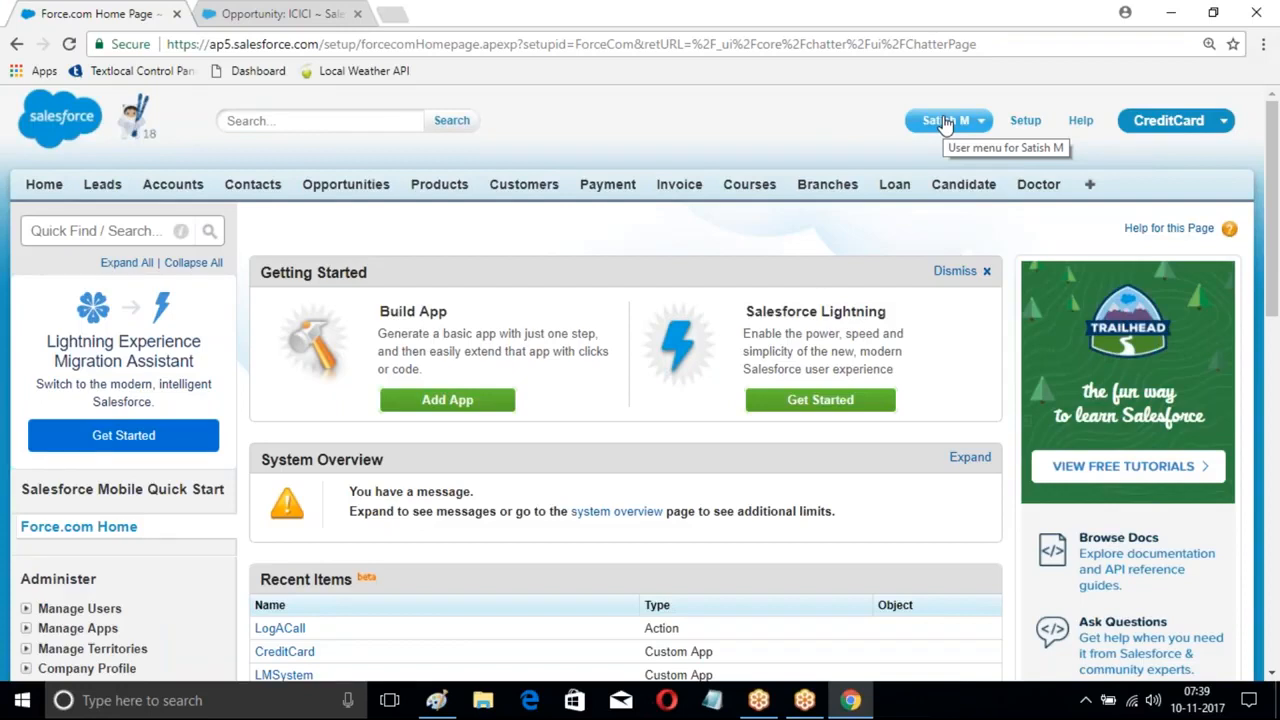
{"action": "scroll", "coordinate": [107, 316], "scroll_direction": "down", "scroll_amount": 5}
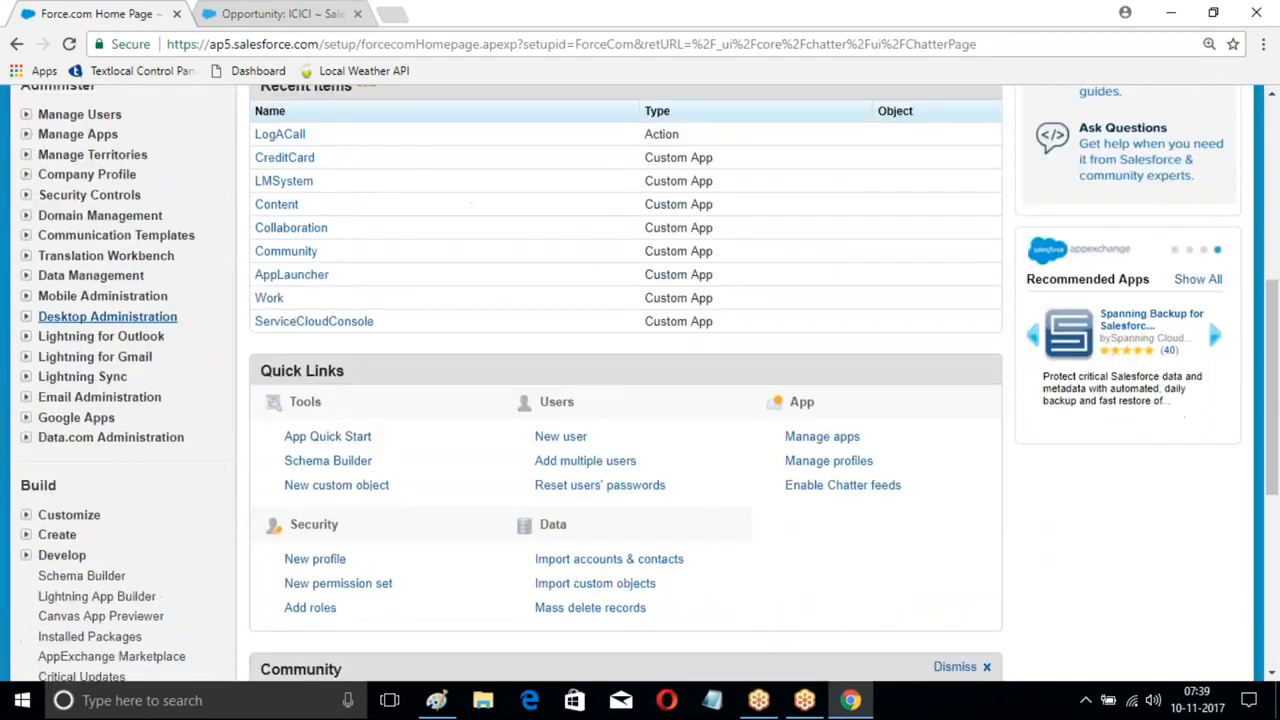
{"action": "scroll", "coordinate": [107, 316], "scroll_direction": "down", "scroll_amount": 3}
{"action": "left_click", "coordinate": [26, 280]}
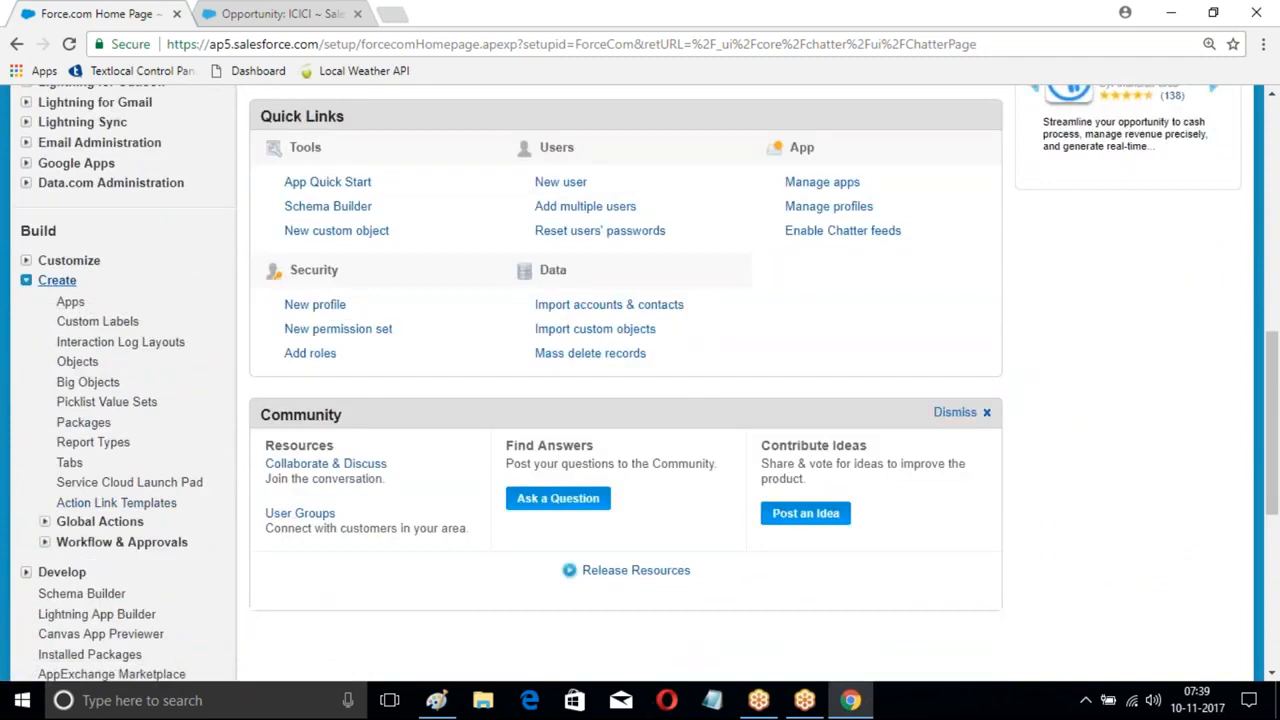
{"action": "left_click", "coordinate": [45, 542]}
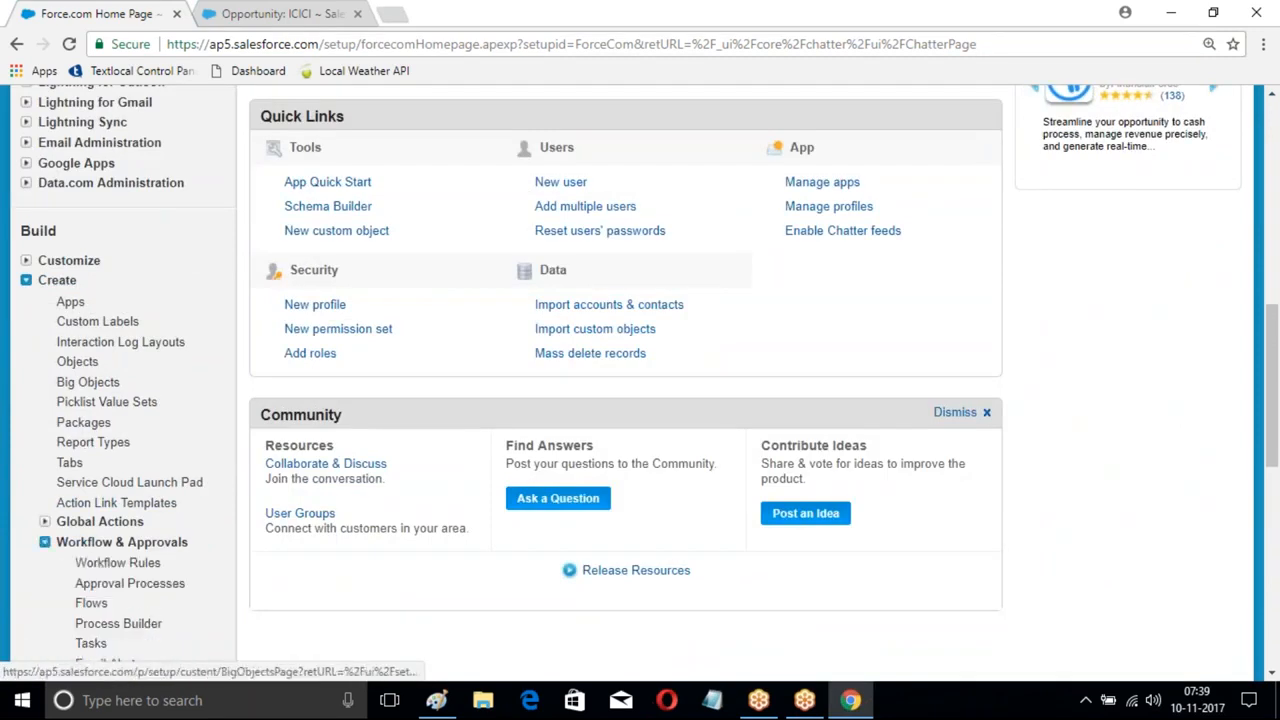
{"action": "scroll", "coordinate": [100, 385], "scroll_direction": "down", "scroll_amount": 2}
- Open Approval Processes and deactivate the Doctor Approval process
{"action": "left_click", "coordinate": [120, 397]}
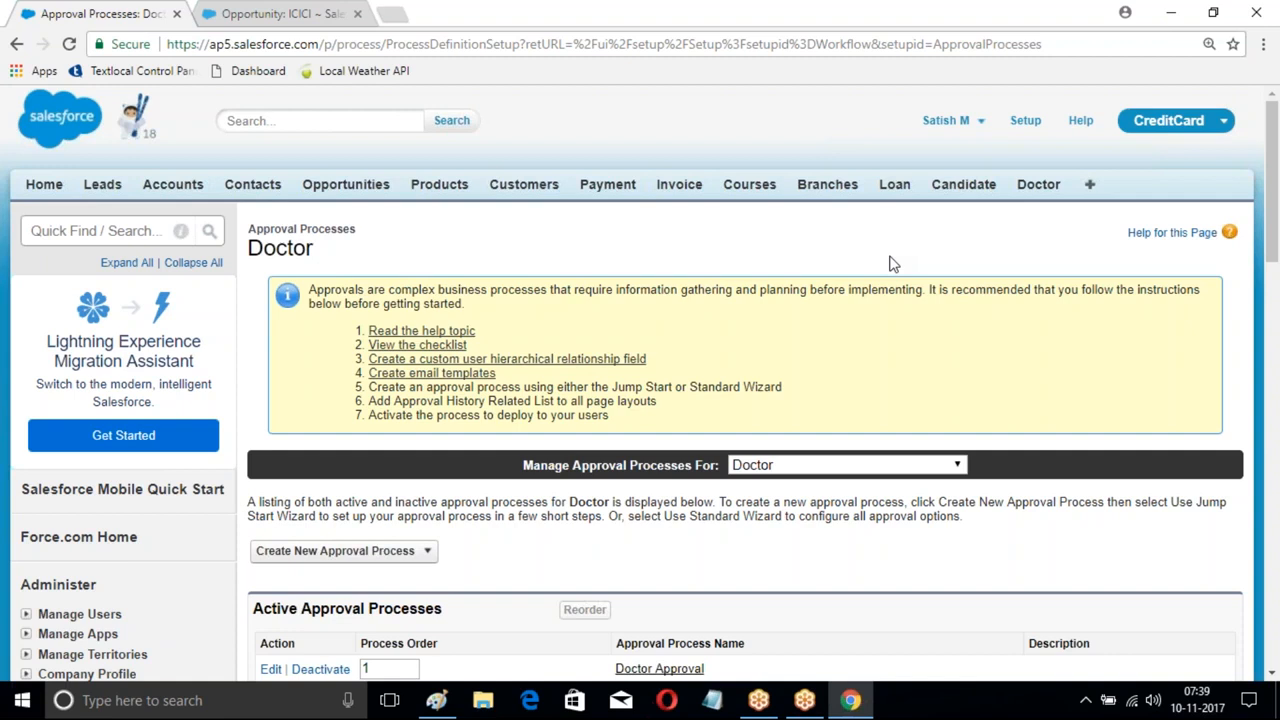
{"action": "scroll", "coordinate": [344, 428], "scroll_direction": "down", "scroll_amount": 3}
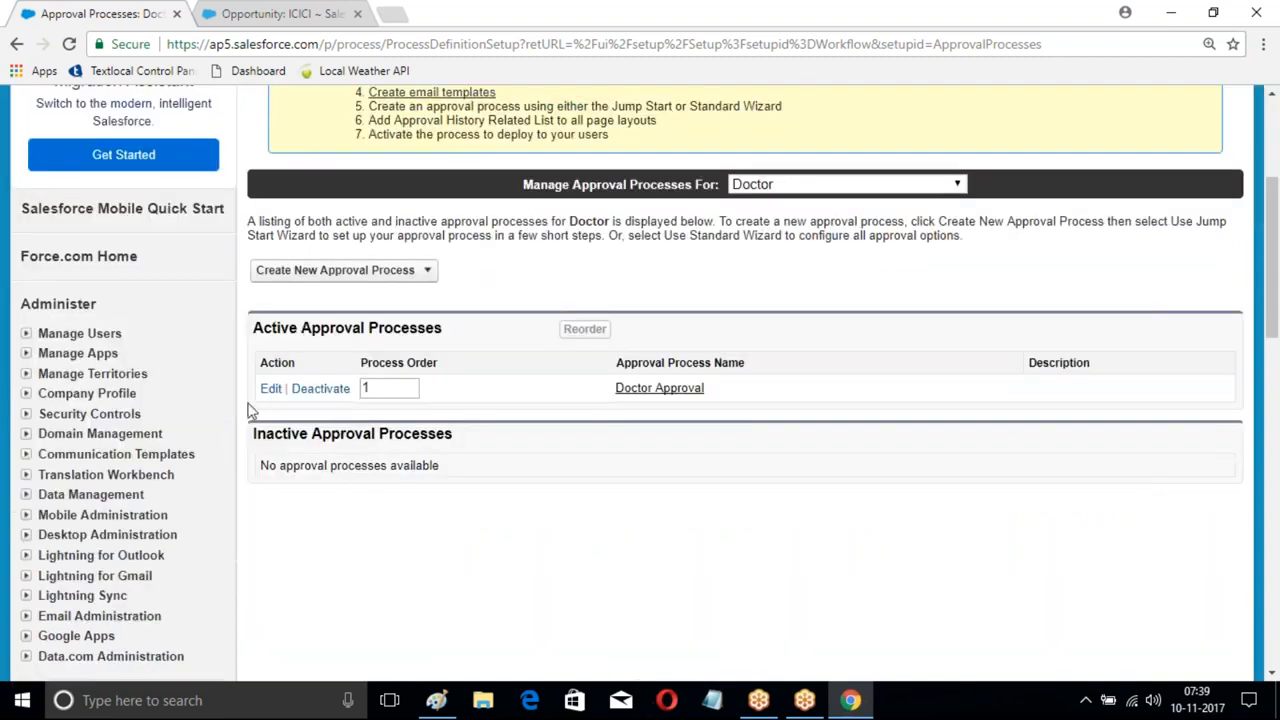
{"action": "scroll", "coordinate": [223, 394], "scroll_direction": "down", "scroll_amount": 3}
{"action": "scroll", "coordinate": [320, 206], "scroll_direction": "up", "scroll_amount": 1}
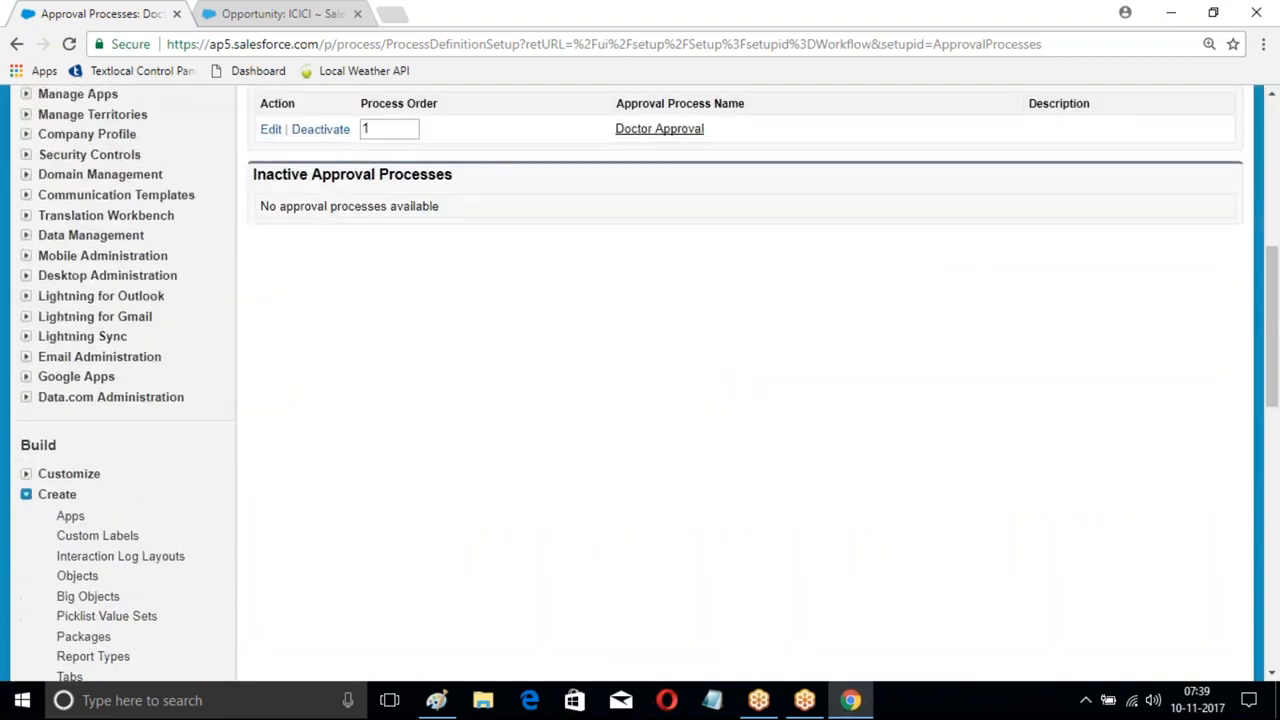
{"action": "left_click", "coordinate": [312, 212]}
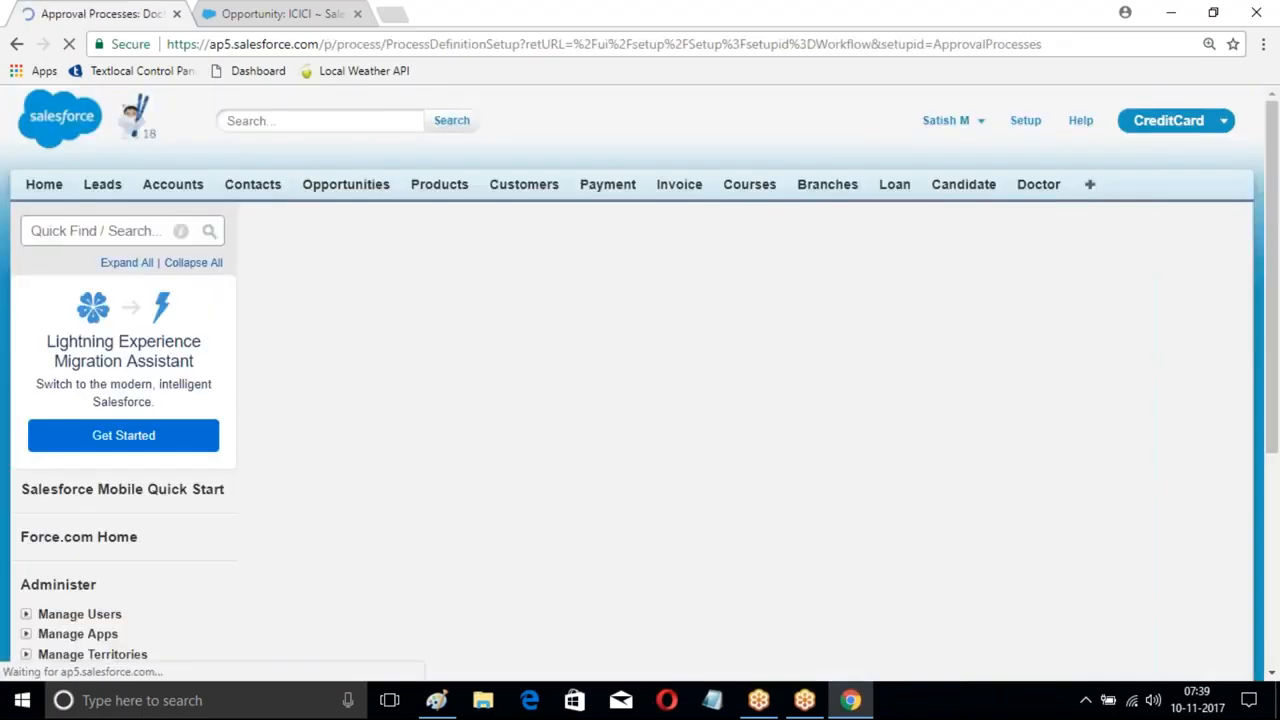
{"action": "scroll", "coordinate": [400, 380], "scroll_direction": "down", "scroll_amount": 4}
{"action": "scroll", "coordinate": [166, 380], "scroll_direction": "down", "scroll_amount": 3}
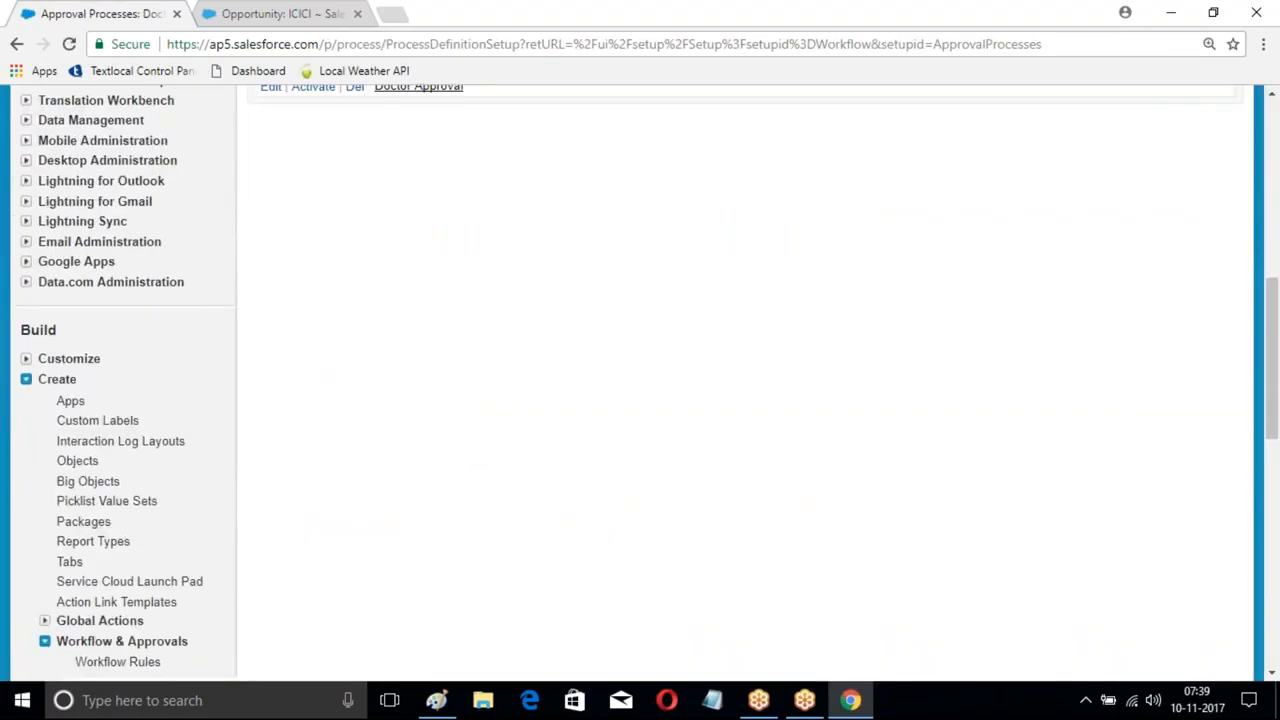
{"action": "scroll", "coordinate": [175, 400], "scroll_direction": "down", "scroll_amount": 3}
- Switch the approval processes list to manage the Opportunity object
{"action": "left_click", "coordinate": [129, 412]}
{"action": "scroll", "coordinate": [800, 400], "scroll_direction": "down", "scroll_amount": 2}
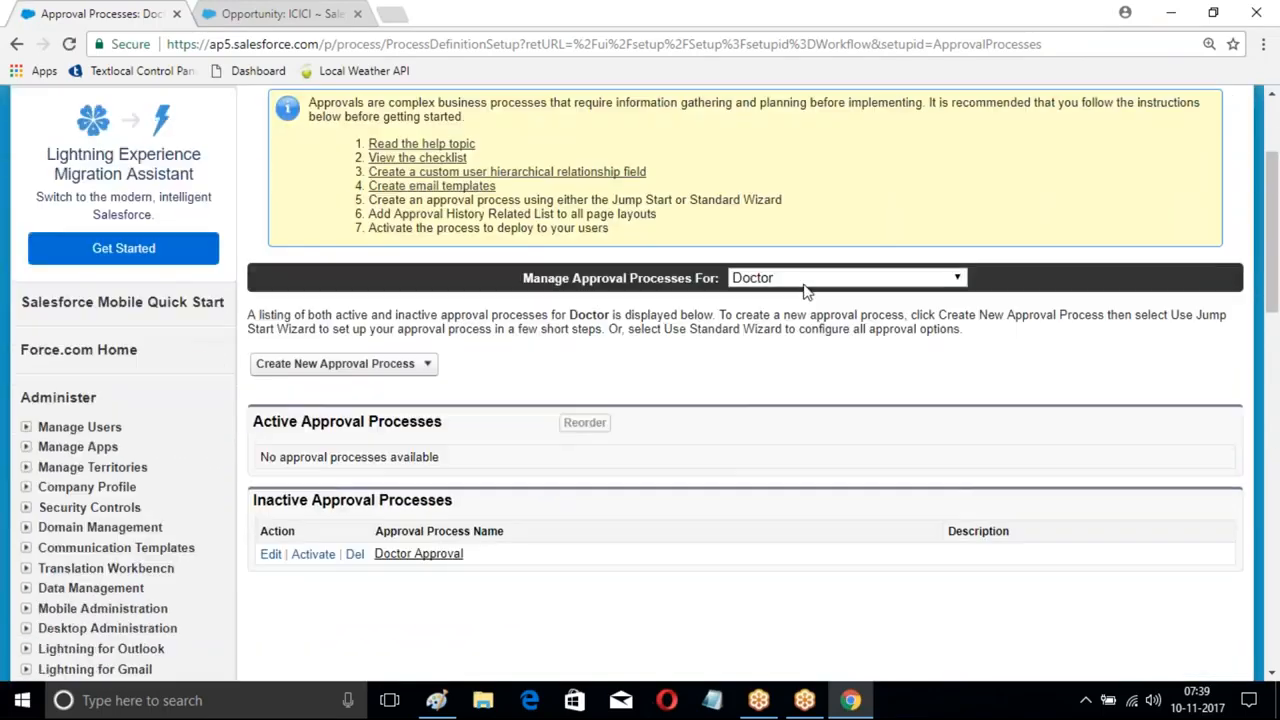
{"action": "left_click", "coordinate": [792, 280]}
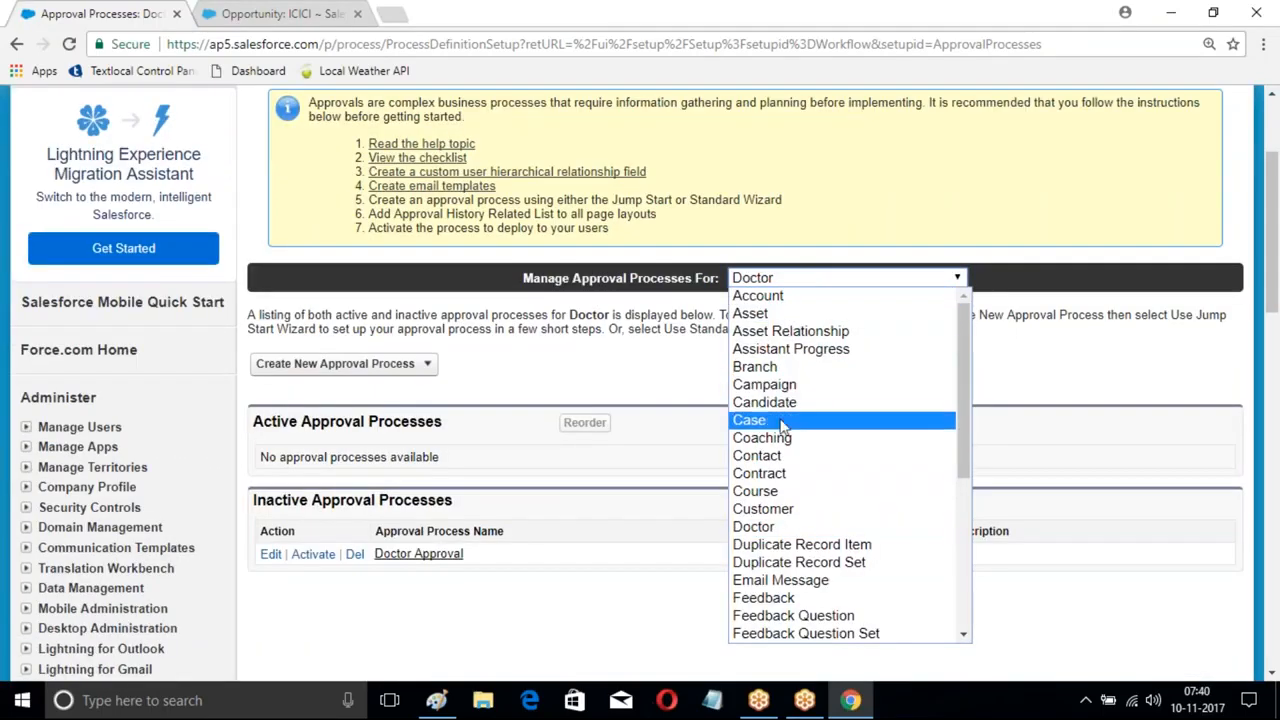
{"action": "scroll", "coordinate": [785, 430], "scroll_direction": "down", "scroll_amount": 4}
{"action": "scroll", "coordinate": [790, 370], "scroll_direction": "up", "scroll_amount": 4}
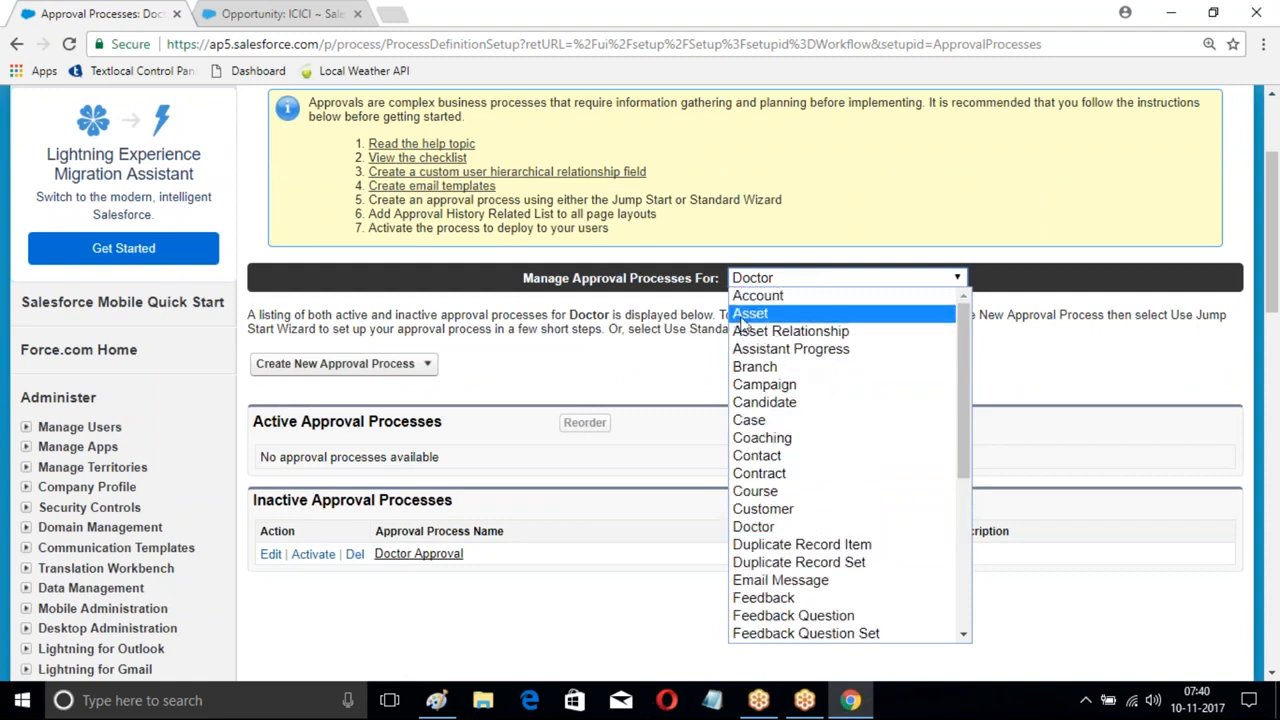
{"action": "scroll", "coordinate": [778, 372], "scroll_direction": "down", "scroll_amount": 5}
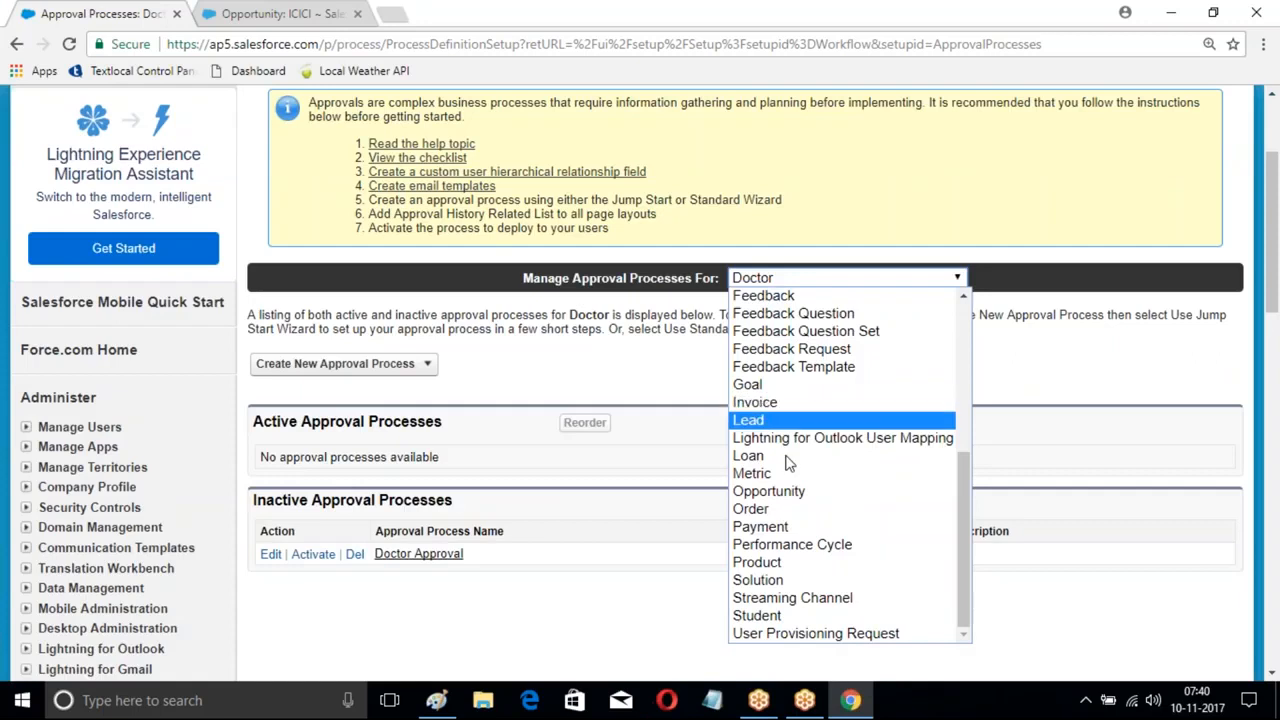
{"action": "mouse_move", "coordinate": [959, 538]}
{"action": "left_mouse_down"}
{"action": "mouse_move", "coordinate": [953, 458]}
{"action": "mouse_move", "coordinate": [946, 543]}
{"action": "left_mouse_up"}
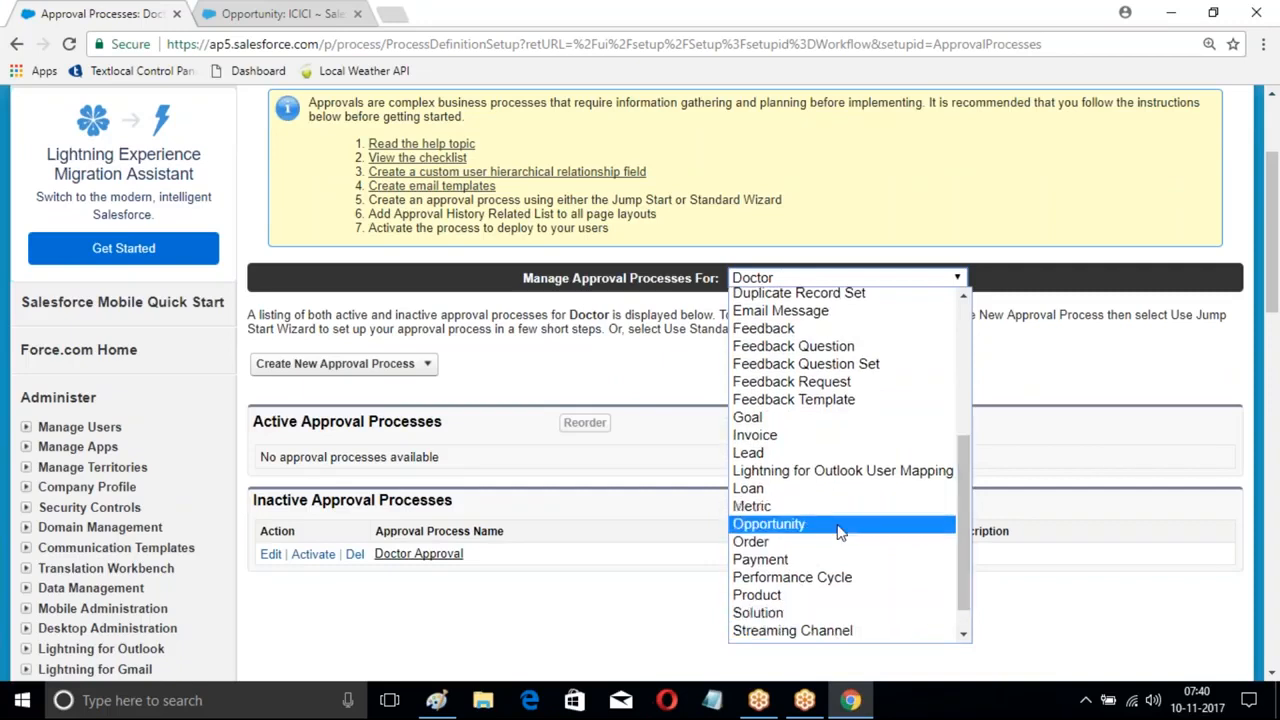
{"action": "left_click", "coordinate": [843, 526]}
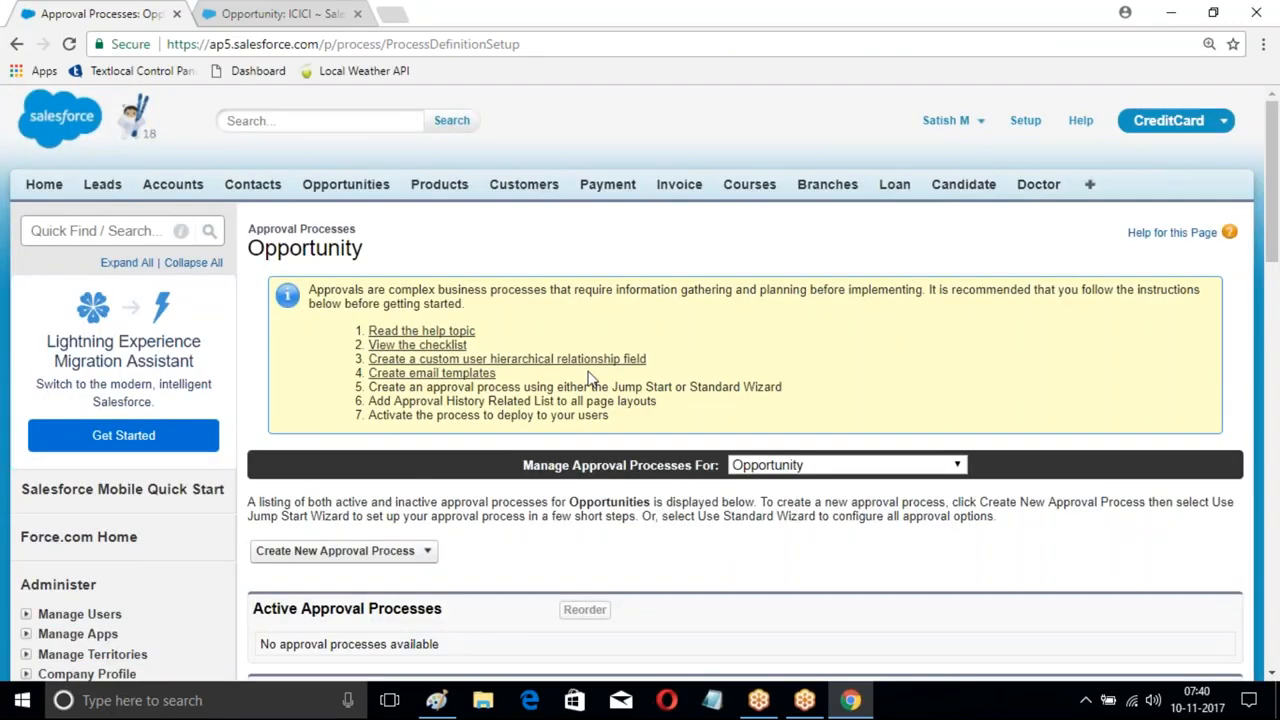
{"action": "scroll", "coordinate": [390, 300], "scroll_direction": "down", "scroll_amount": 3}
- Start a standard-wizard approval process named New Opportunity FLow
{"action": "left_click", "coordinate": [423, 272]}
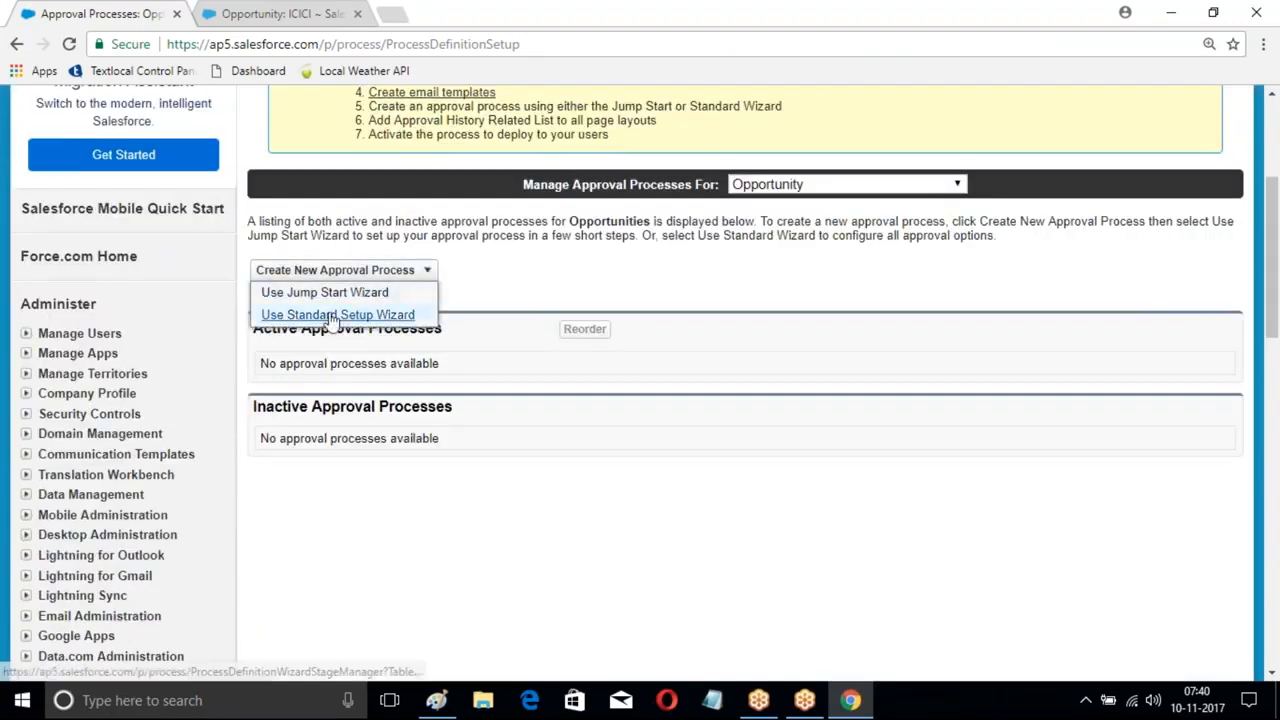
{"action": "left_click", "coordinate": [360, 314]}
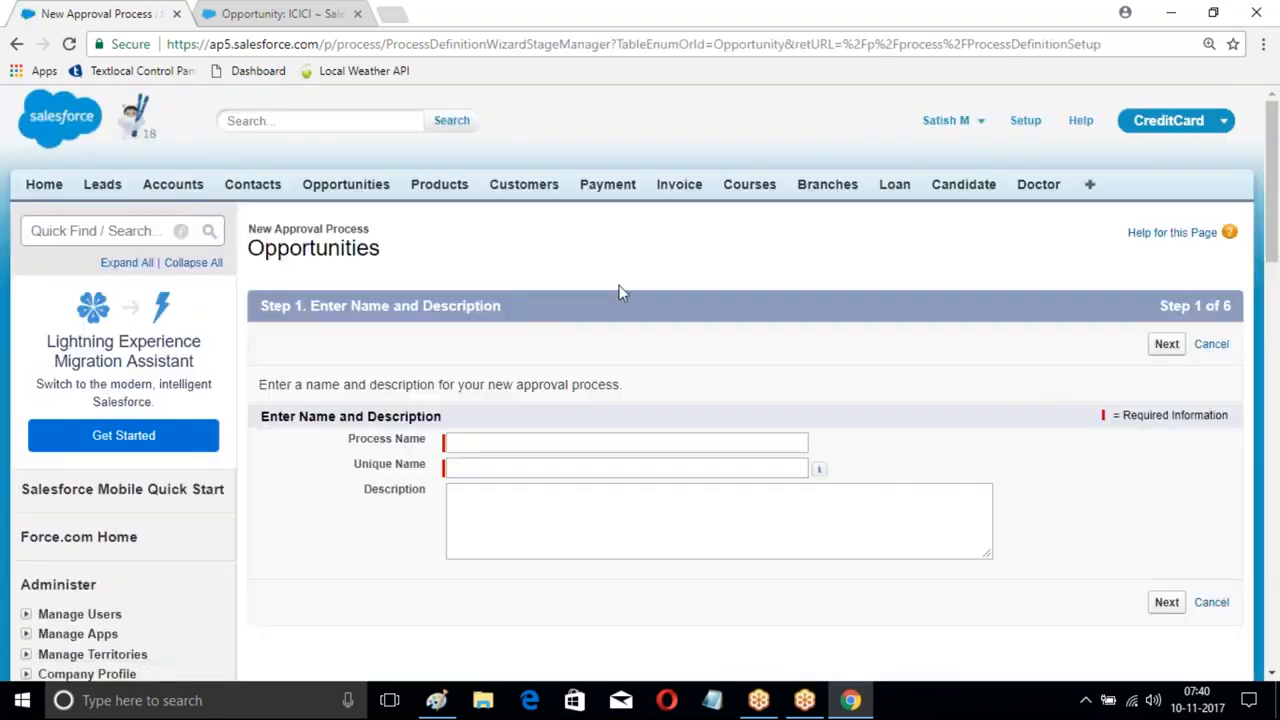
{"action": "scroll", "coordinate": [473, 300], "scroll_direction": "down", "scroll_amount": 2}
{"action": "left_click", "coordinate": [473, 255]}
{"action": "type", "text": "New Oppo"}
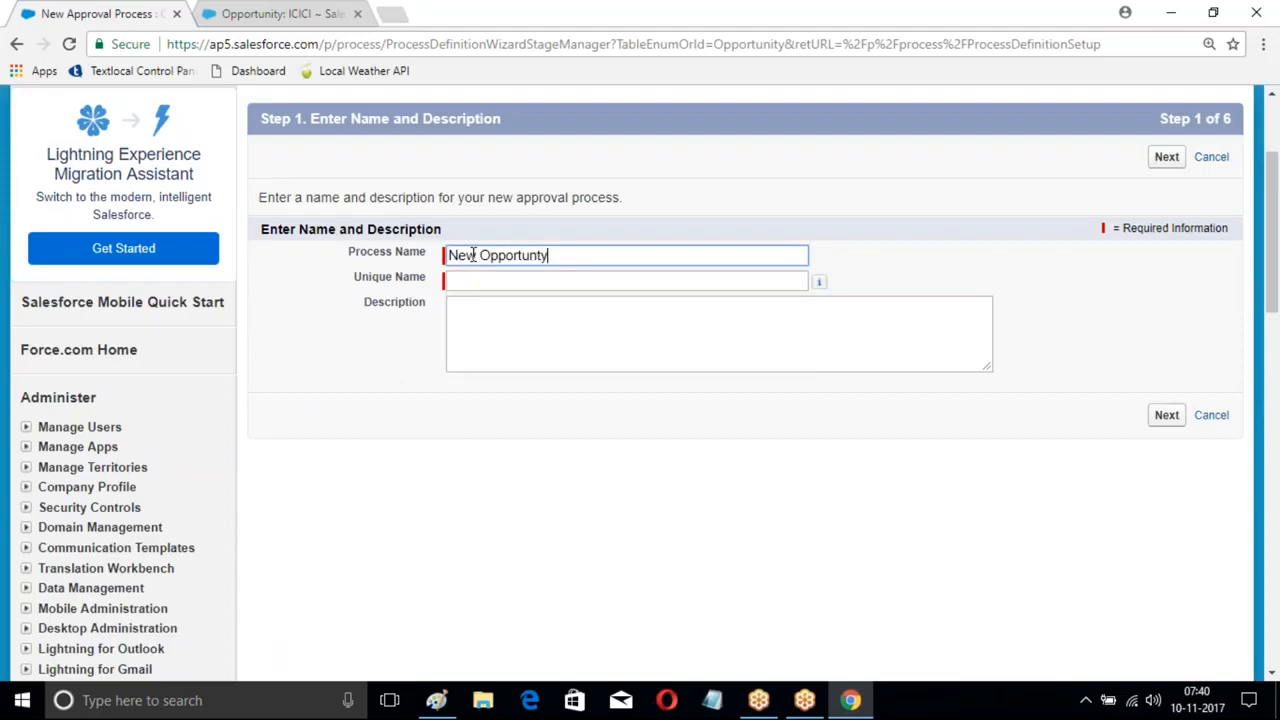
{"action": "type", "text": "rtuntity"}
{"action": "key", "text": "BackSpace"}
{"action": "key", "text": "BackSpace"}
{"action": "key", "text": "BackSpace"}
{"action": "type", "text": "ty Proce"}
{"action": "key", "text": "BackSpace"}
{"action": "type", "text": "FLo"}
{"action": "left_click", "coordinate": [1167, 157]}
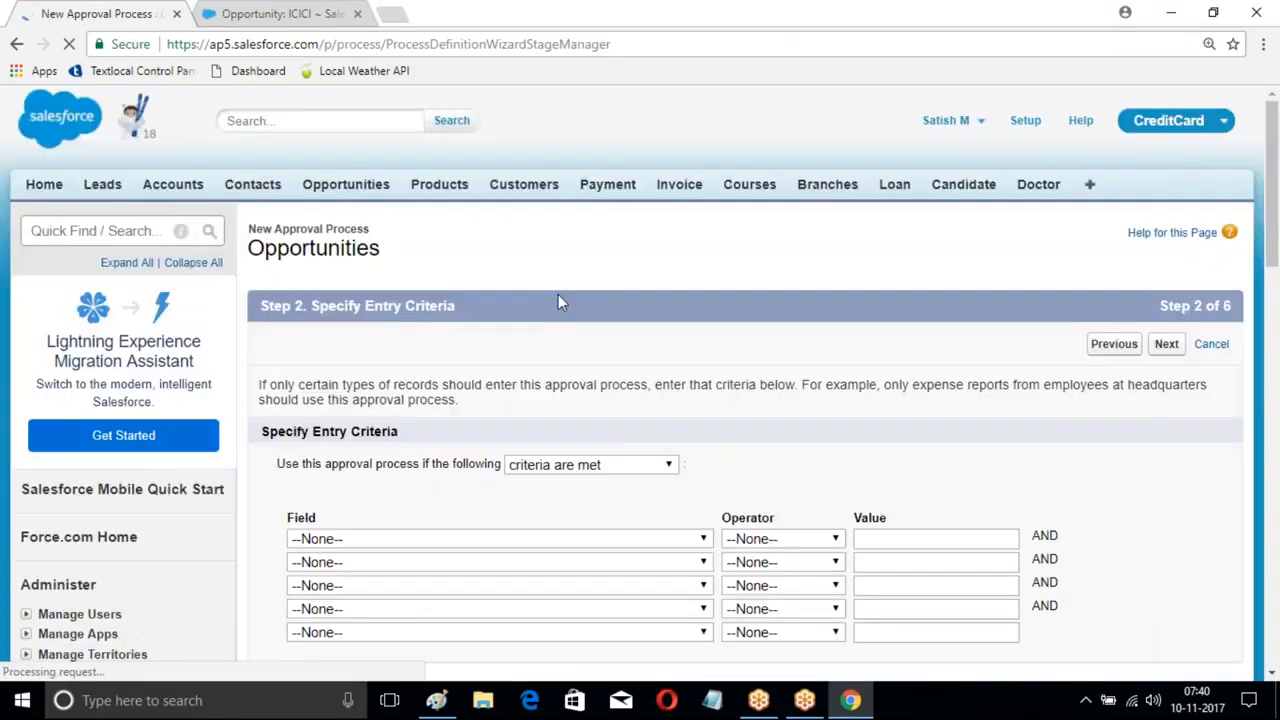
- Try an entry criterion of Opportunity: Amount greater or equal 50000
{"action": "scroll", "coordinate": [560, 300], "scroll_direction": "down", "scroll_amount": 2}
{"action": "left_click", "coordinate": [515, 352]}
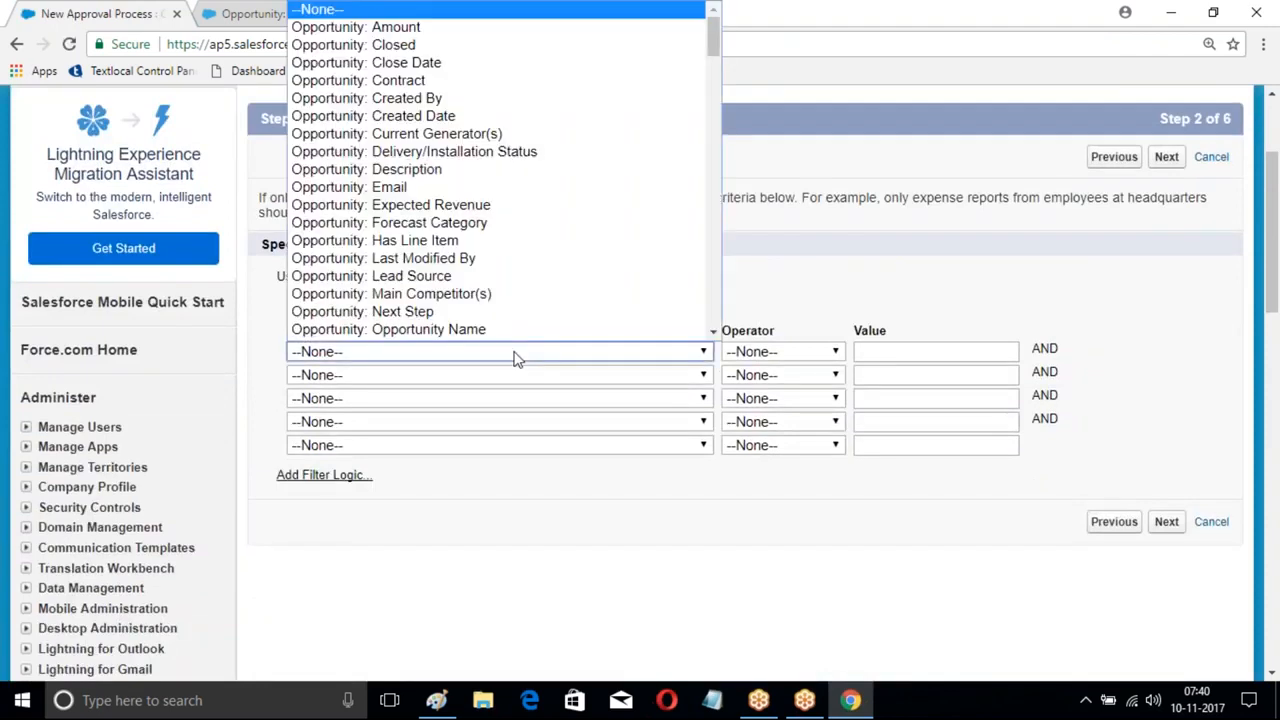
{"action": "scroll", "coordinate": [470, 125], "scroll_direction": "down", "scroll_amount": 1}
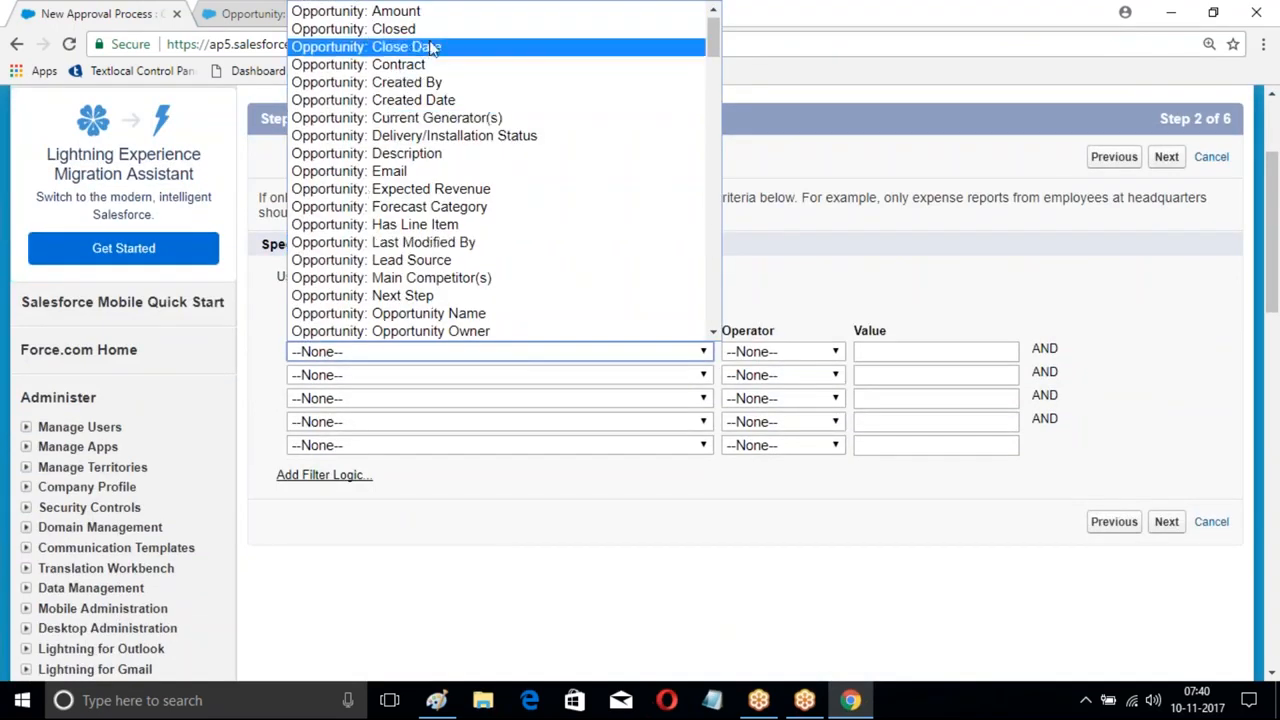
{"action": "scroll", "coordinate": [415, 169], "scroll_direction": "down", "scroll_amount": 7}
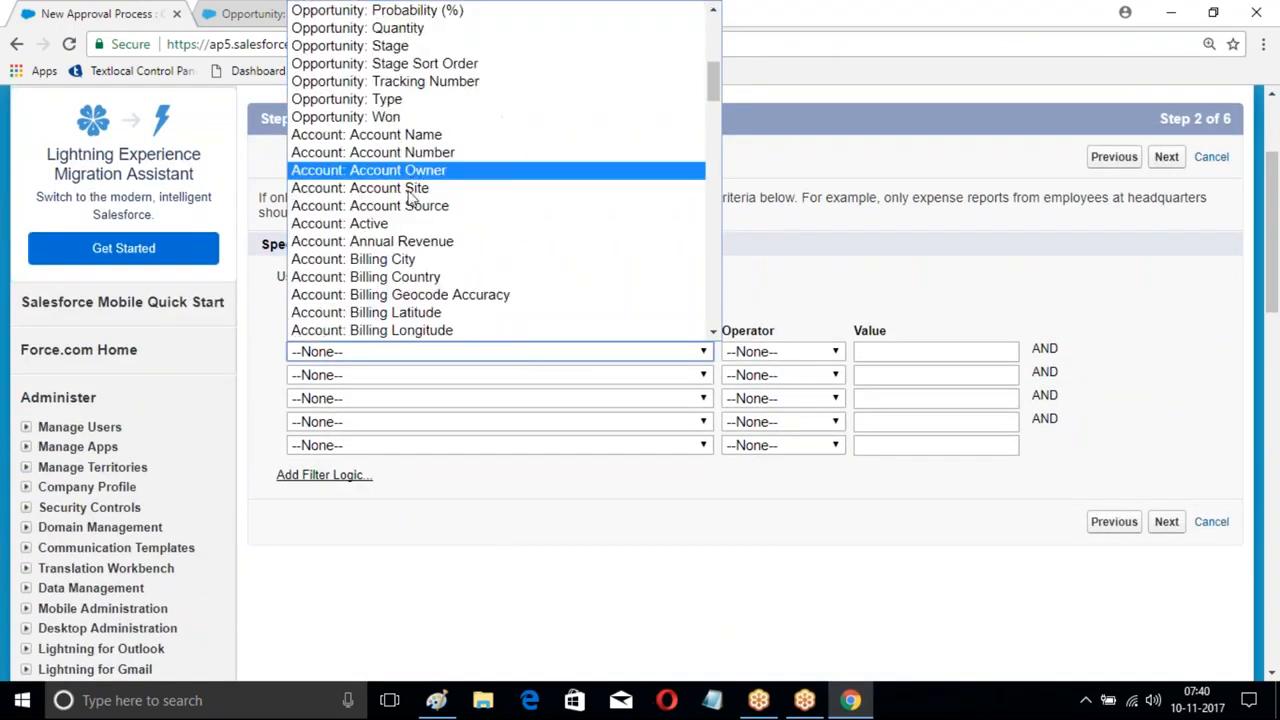
{"action": "left_click", "coordinate": [406, 244]}
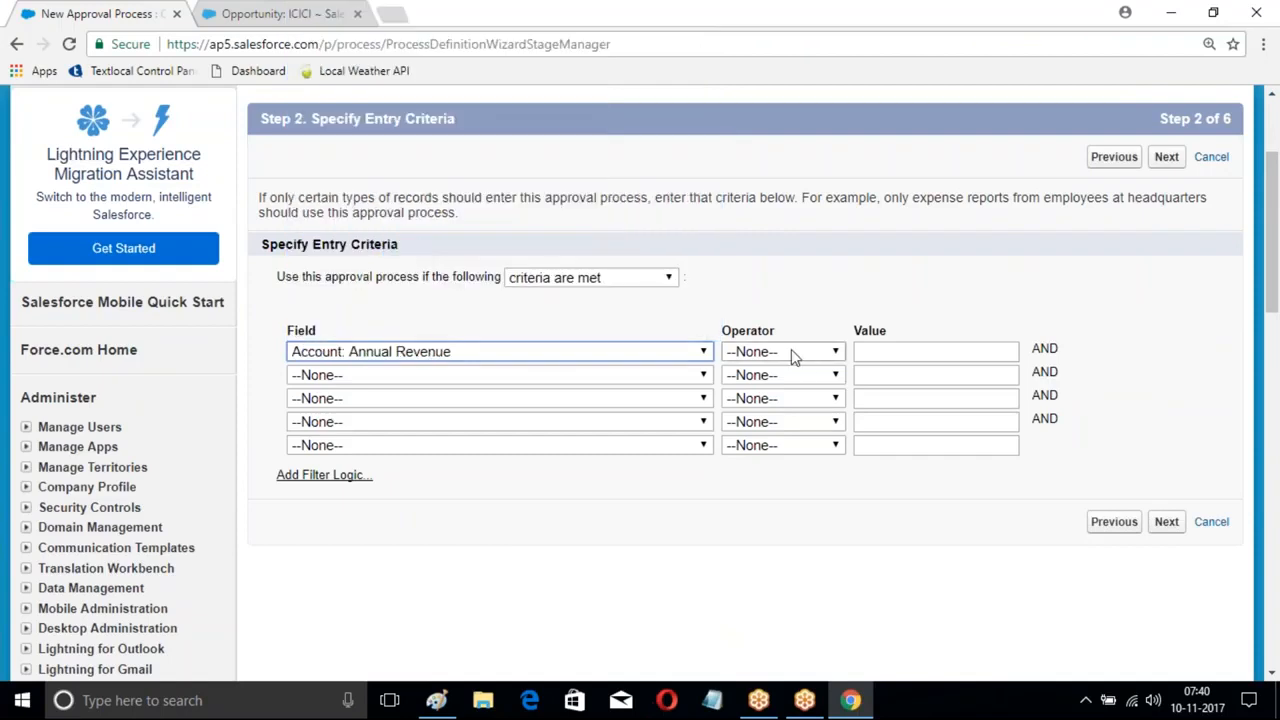
{"action": "left_click", "coordinate": [615, 352]}
{"action": "scroll", "coordinate": [480, 175], "scroll_direction": "up", "scroll_amount": 6}
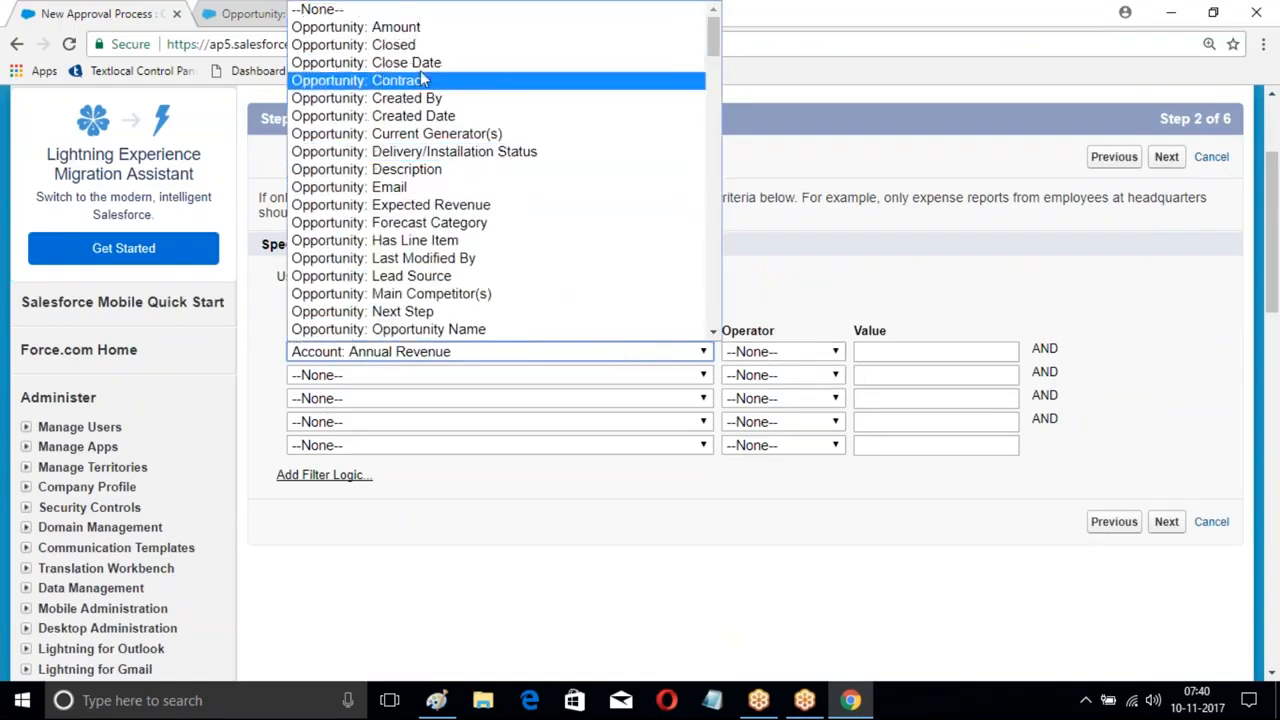
{"action": "left_click", "coordinate": [417, 31]}
{"action": "left_click", "coordinate": [830, 351]}
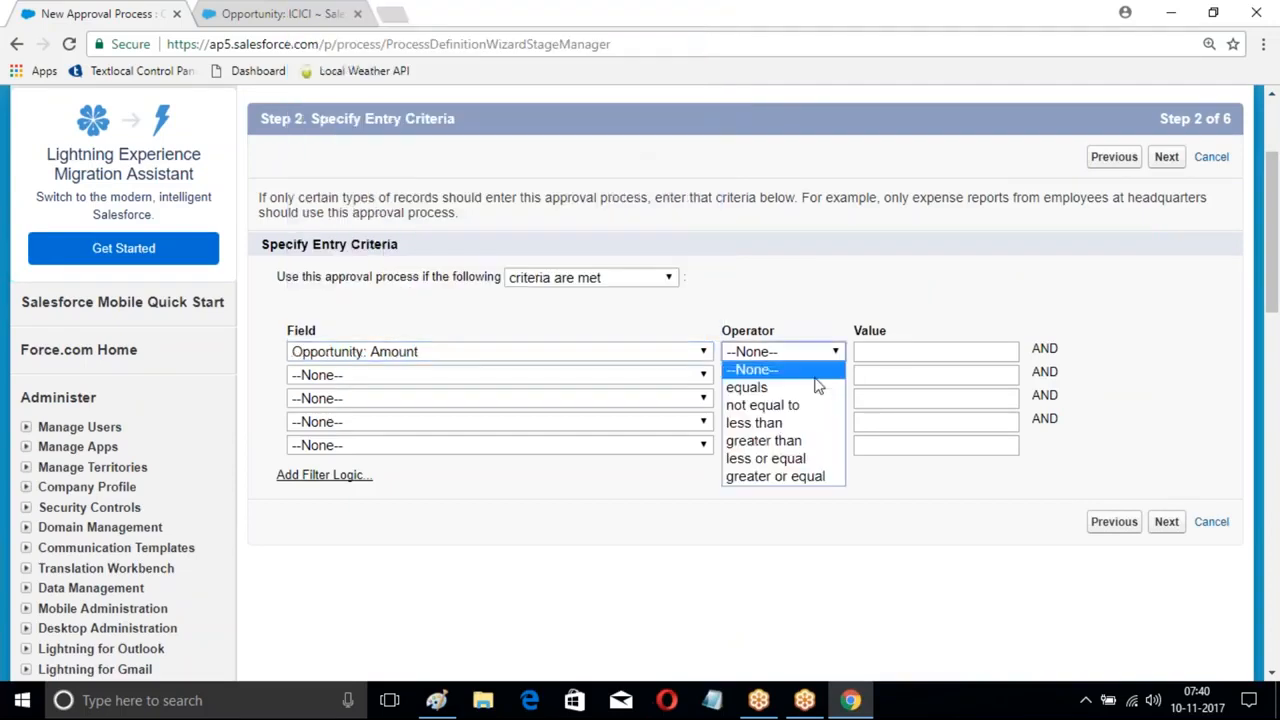
{"action": "left_click", "coordinate": [762, 474]}
{"action": "left_click", "coordinate": [885, 351]}
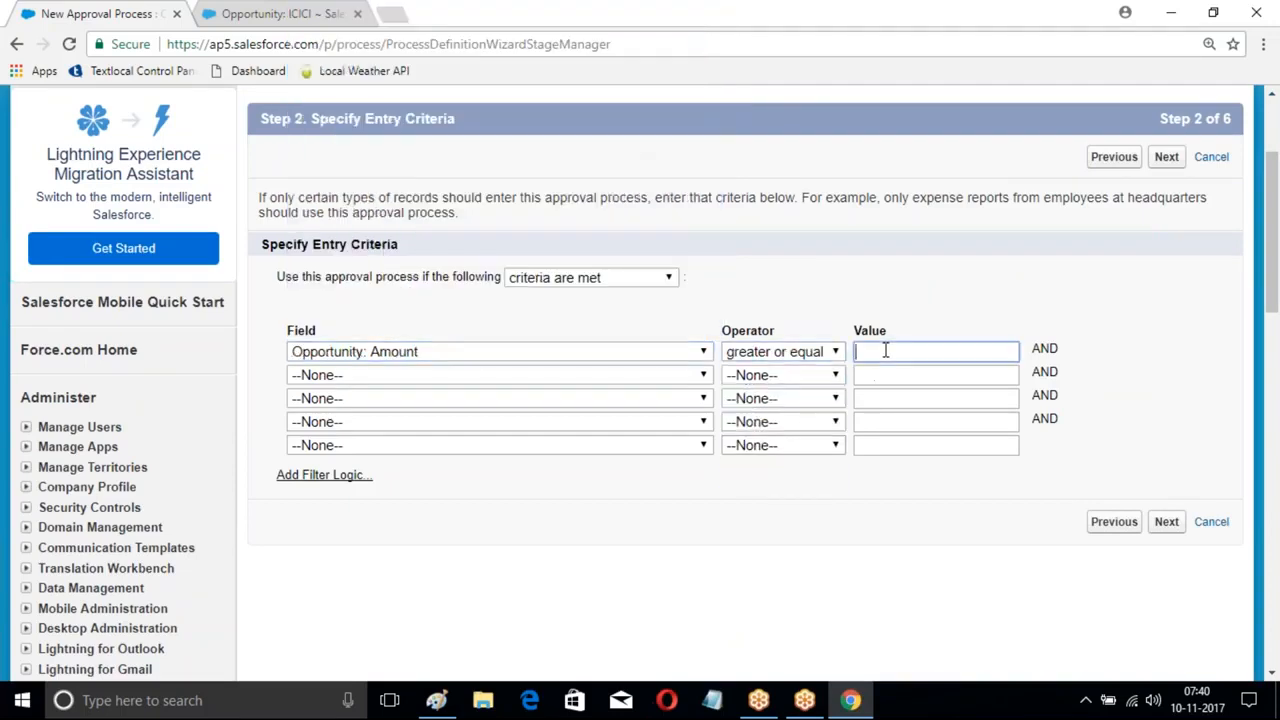
{"action": "type", "text": "5000"}
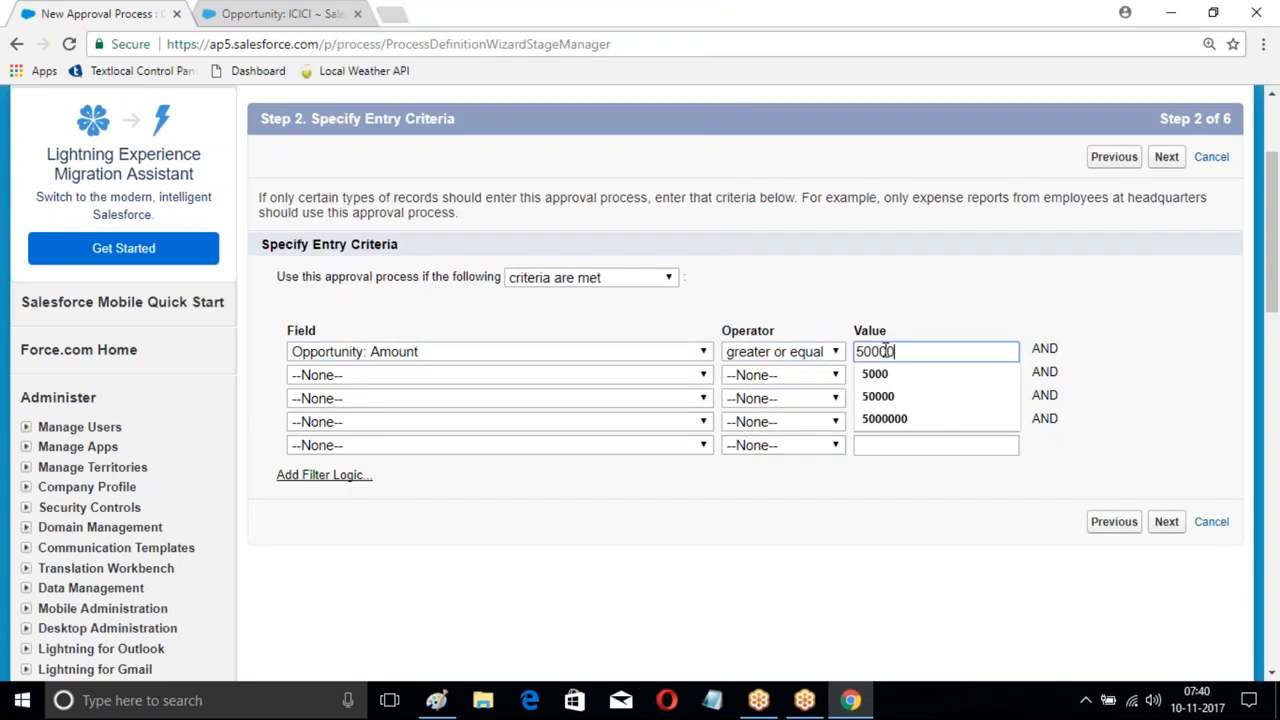
{"action": "type", "text": "0"}
- Reset the criterion to --None-- and continue with no entry criteria
{"action": "left_click", "coordinate": [686, 351]}
{"action": "scroll", "coordinate": [410, 92], "scroll_direction": "down", "scroll_amount": 1}
{"action": "scroll", "coordinate": [410, 92], "scroll_direction": "up", "scroll_amount": 1}
{"action": "left_click", "coordinate": [350, 10]}
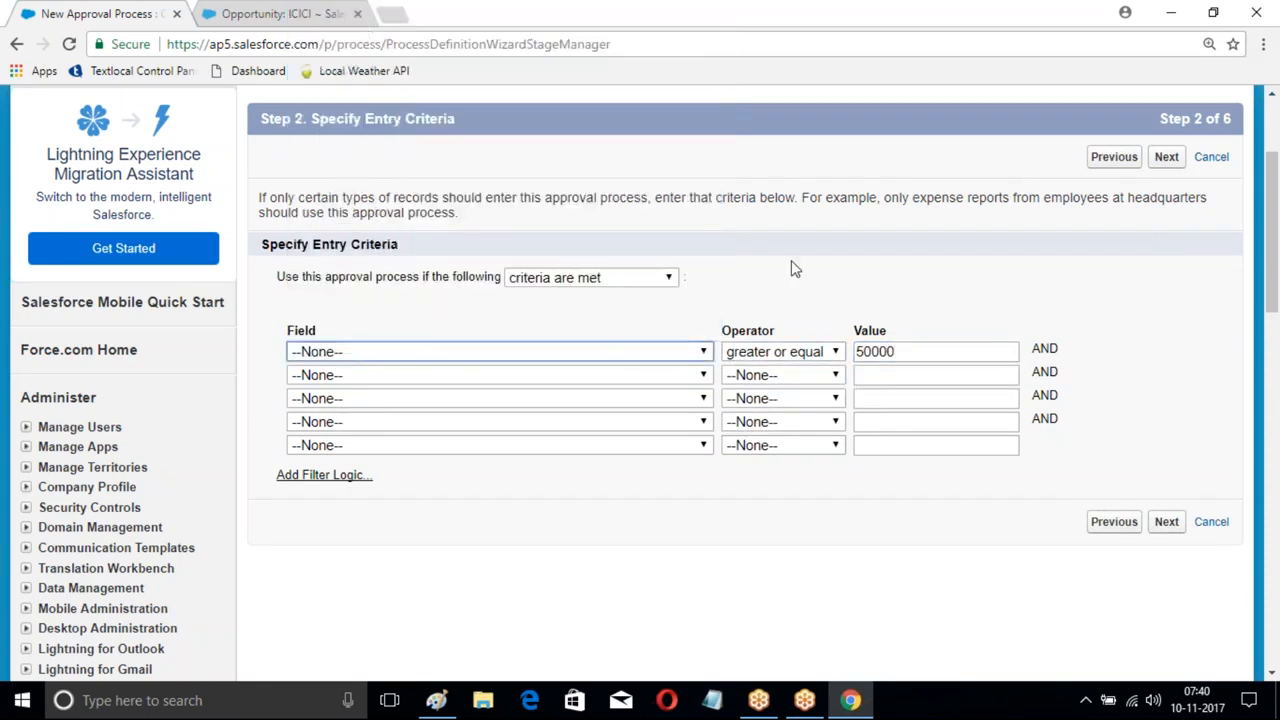
{"action": "left_click", "coordinate": [785, 352]}
{"action": "left_click", "coordinate": [769, 371]}
{"action": "left_click_drag", "start_coordinate": [905, 351], "coordinate": [853, 352]}
{"action": "key", "text": "BackSpace"}
{"action": "left_click", "coordinate": [1166, 521]}
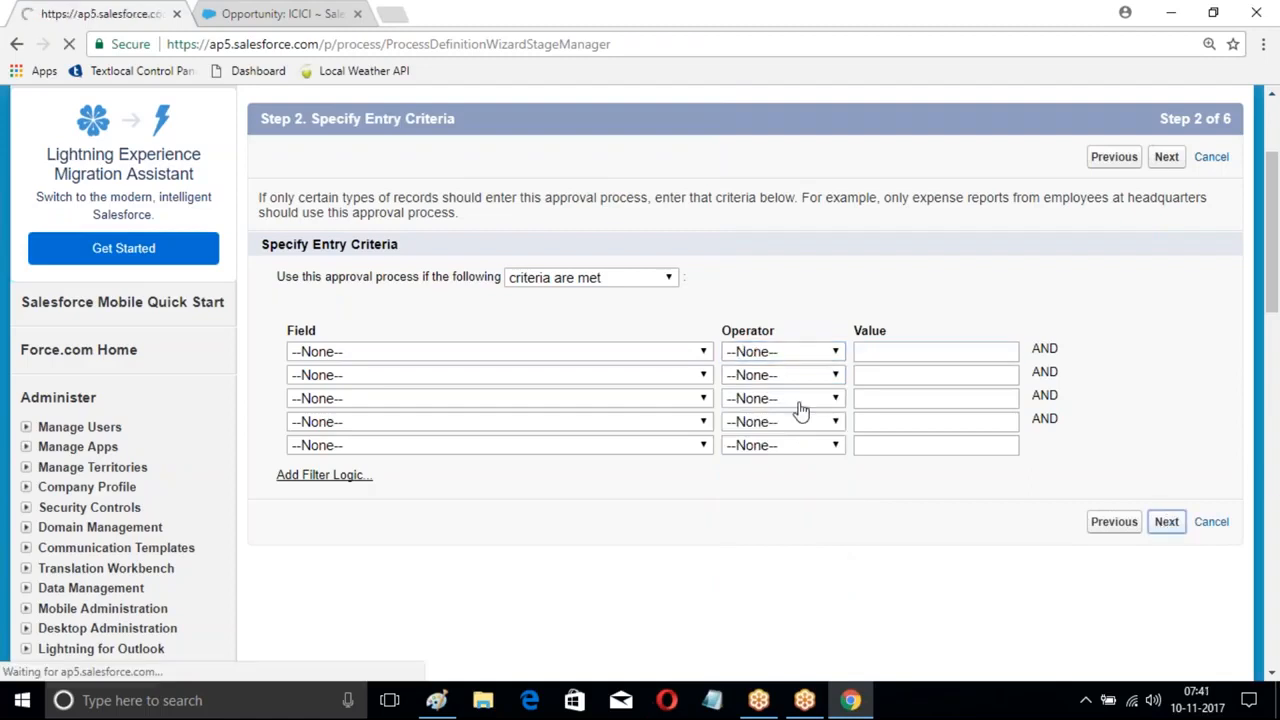
- Keep default approver, notification and page layout settings through to the final wizard step
{"action": "scroll", "coordinate": [1157, 380], "scroll_direction": "down", "scroll_amount": 1}
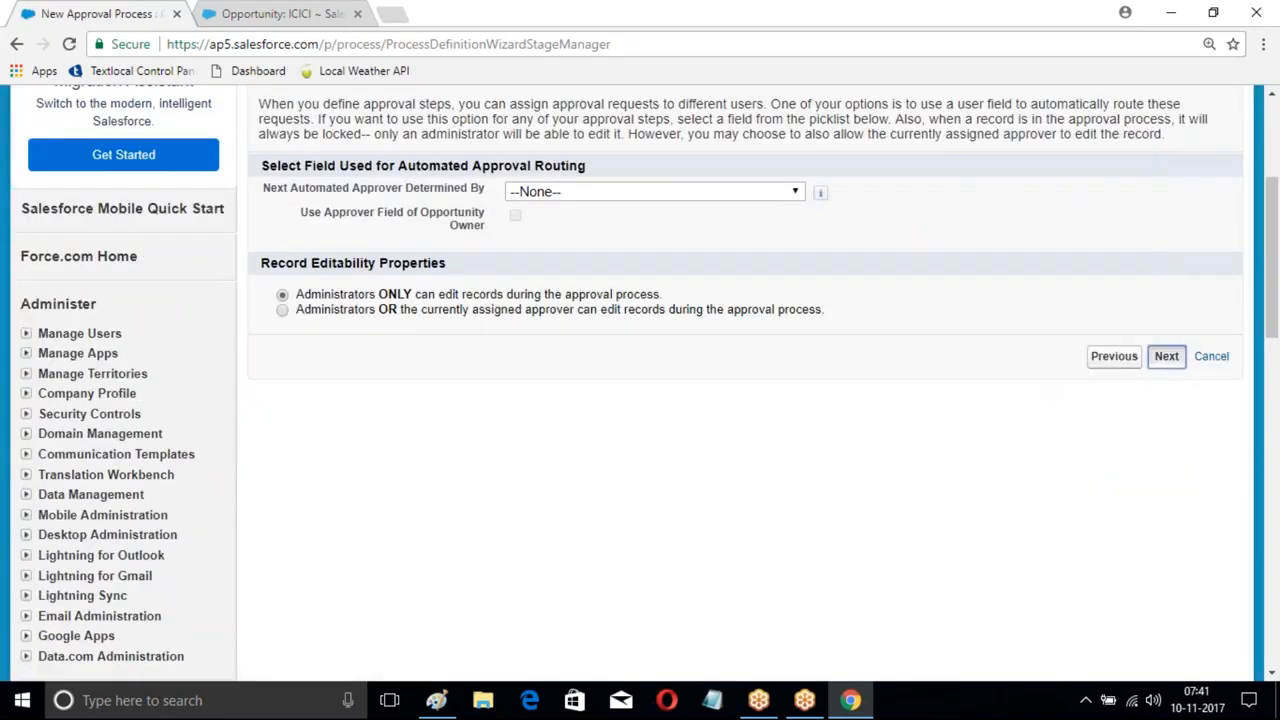
{"action": "left_click", "coordinate": [1166, 357]}
{"action": "scroll", "coordinate": [1120, 363], "scroll_direction": "down", "scroll_amount": 2}
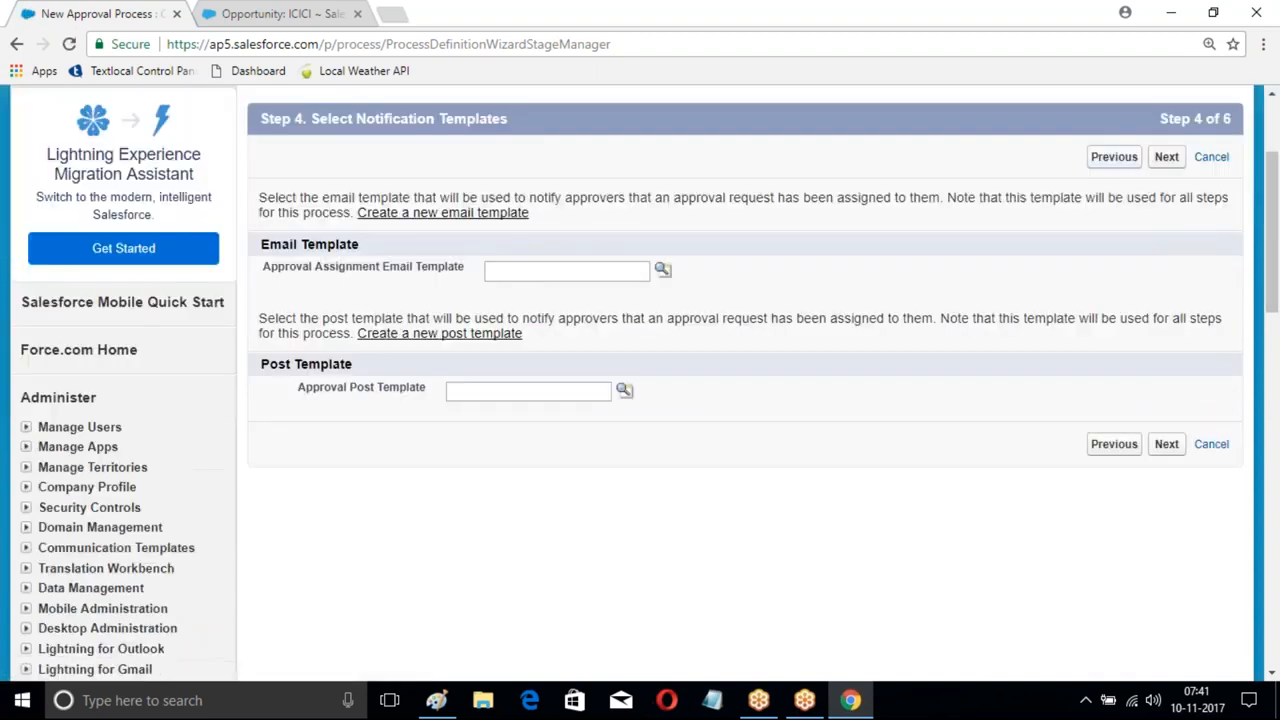
{"action": "left_click", "coordinate": [1166, 156]}
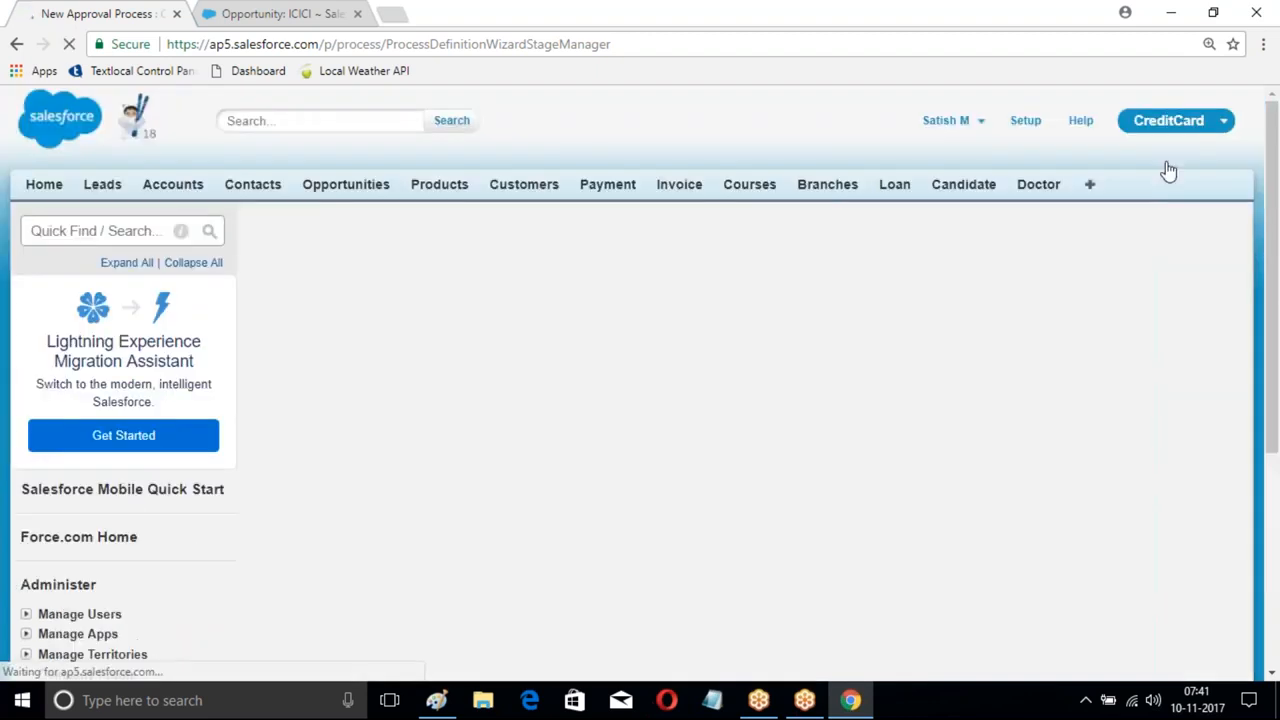
{"action": "scroll", "coordinate": [1074, 277], "scroll_direction": "down", "scroll_amount": 2}
{"action": "left_click", "coordinate": [1166, 157]}
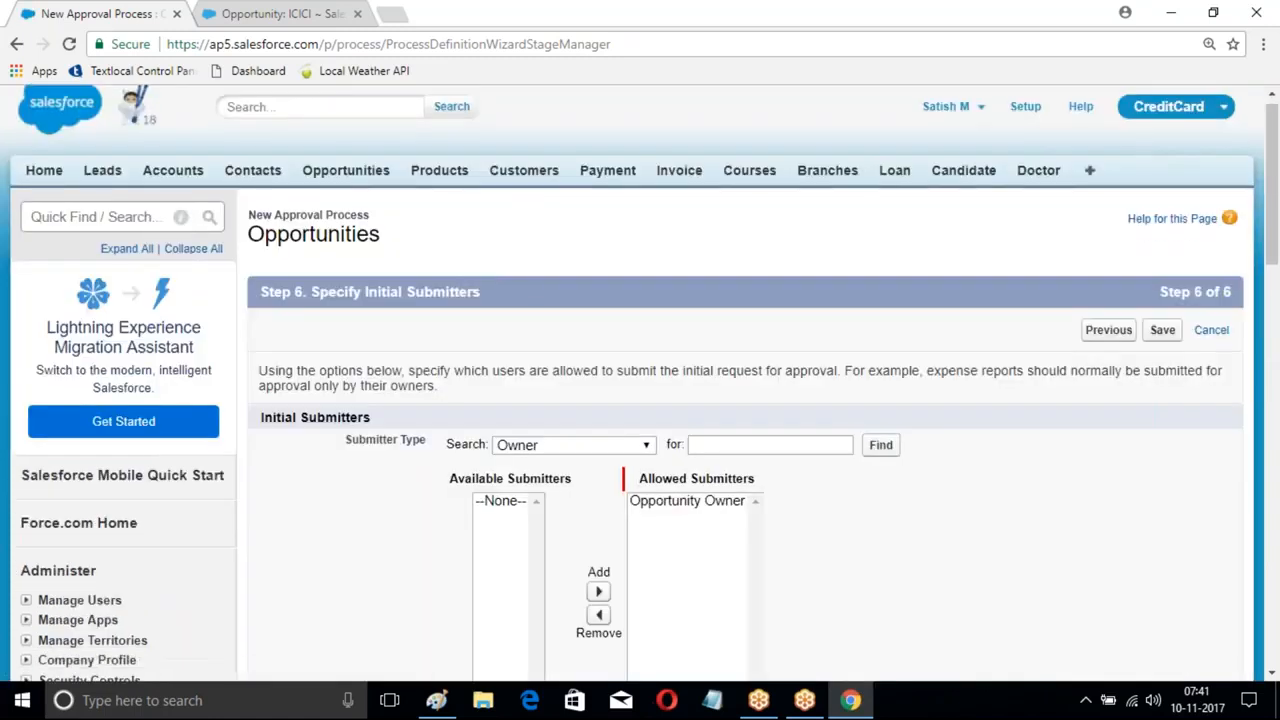
{"action": "scroll", "coordinate": [605, 302], "scroll_direction": "down", "scroll_amount": 2}
{"action": "scroll", "coordinate": [865, 331], "scroll_direction": "down", "scroll_amount": 2}
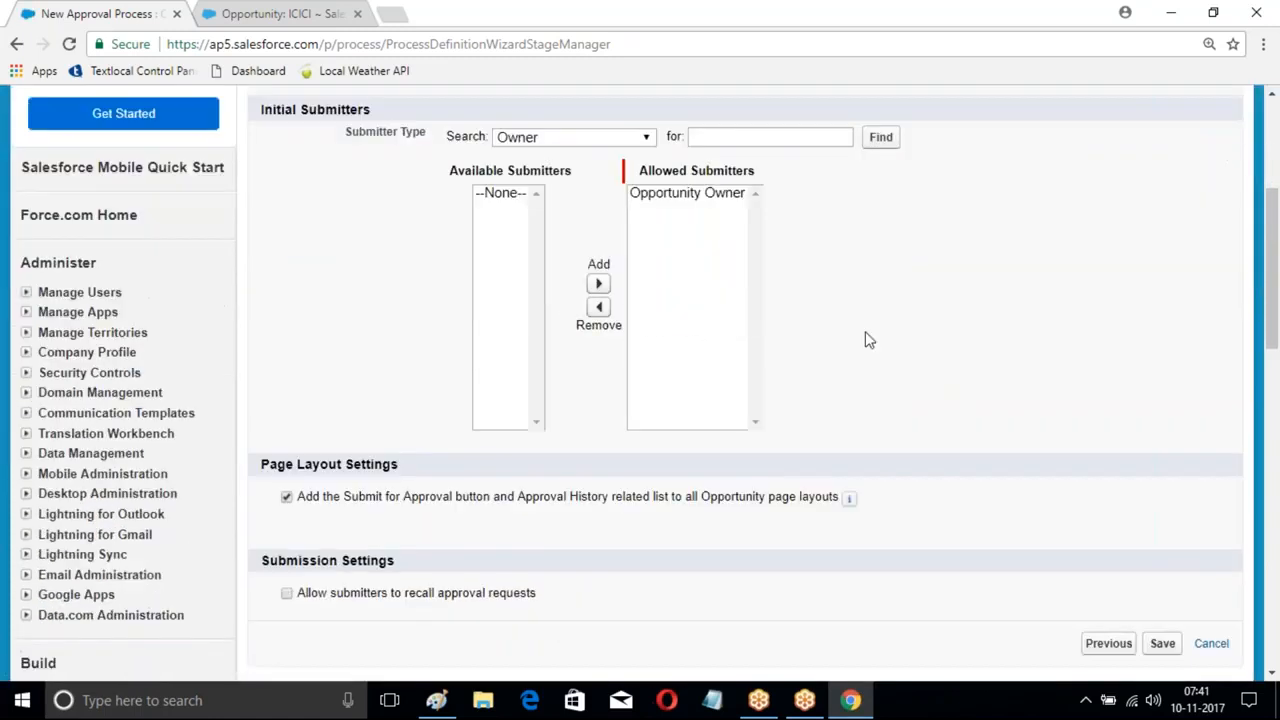
{"action": "scroll", "coordinate": [1122, 500], "scroll_direction": "down", "scroll_amount": 1}
- Save the new approval process and choose to create an approval step now
{"action": "left_click", "coordinate": [1160, 497]}
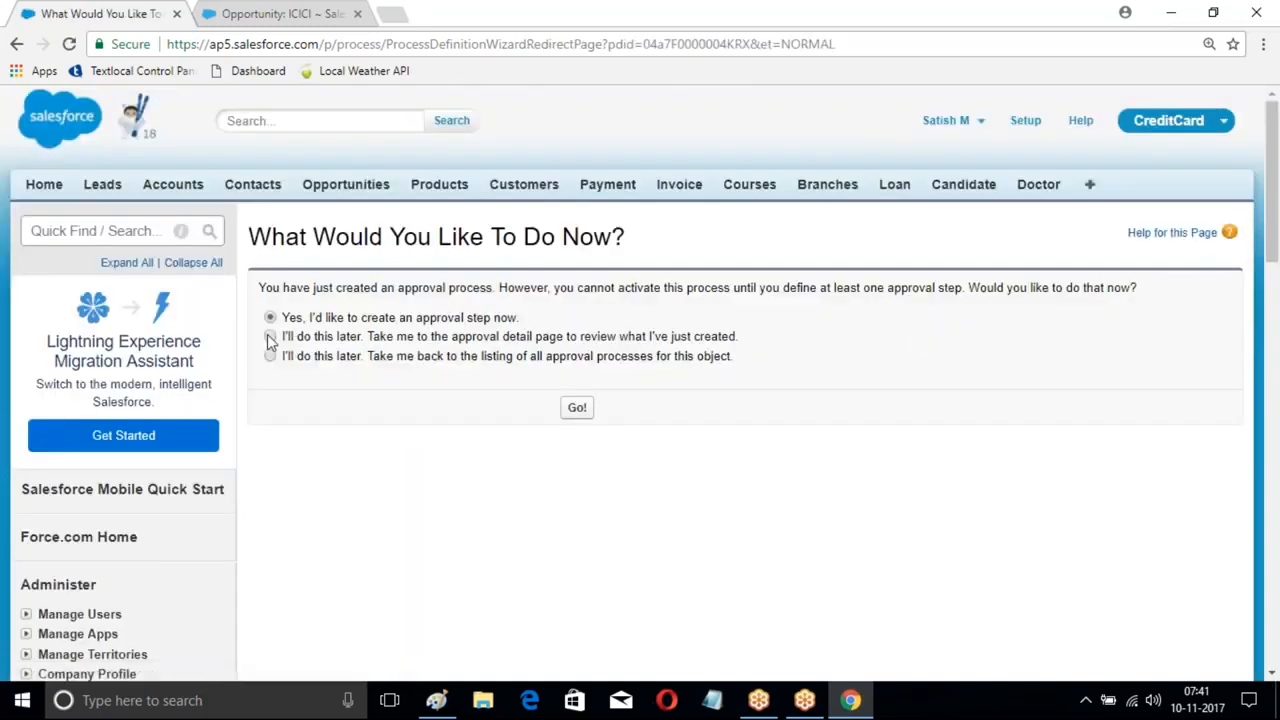
{"action": "left_click", "coordinate": [270, 358]}
{"action": "left_click", "coordinate": [271, 317]}
{"action": "left_click", "coordinate": [583, 404]}
- Name the first approval step after the approver and let all records enter it
{"action": "scroll", "coordinate": [820, 378], "scroll_direction": "down", "scroll_amount": 2}
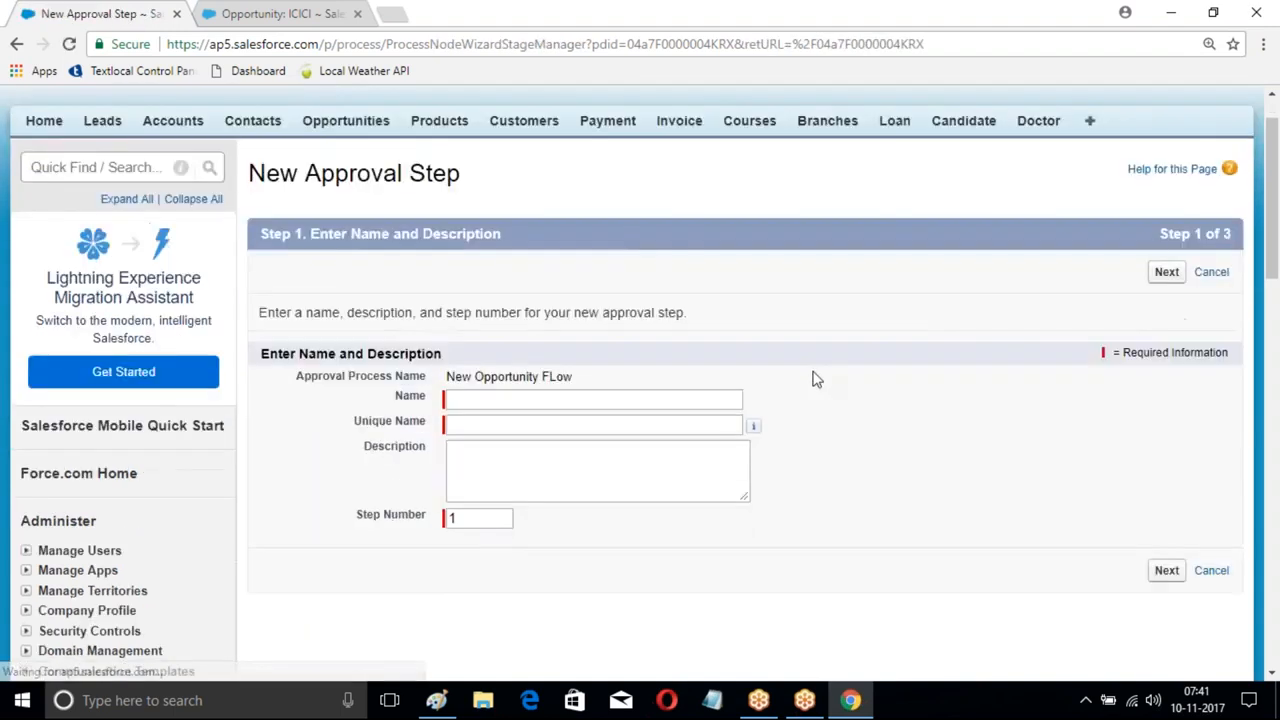
{"action": "left_click", "coordinate": [479, 282]}
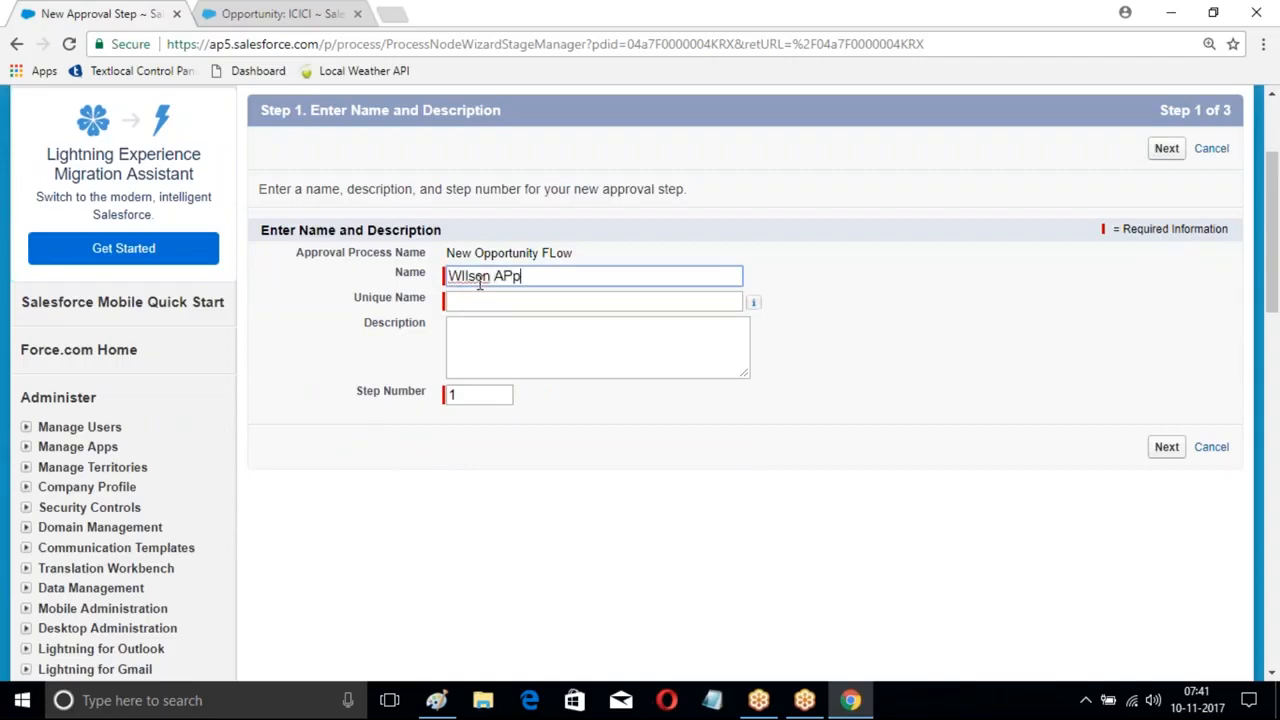
{"action": "type", "text": "WIlson APproval"}
{"action": "key", "text": "Tab"}
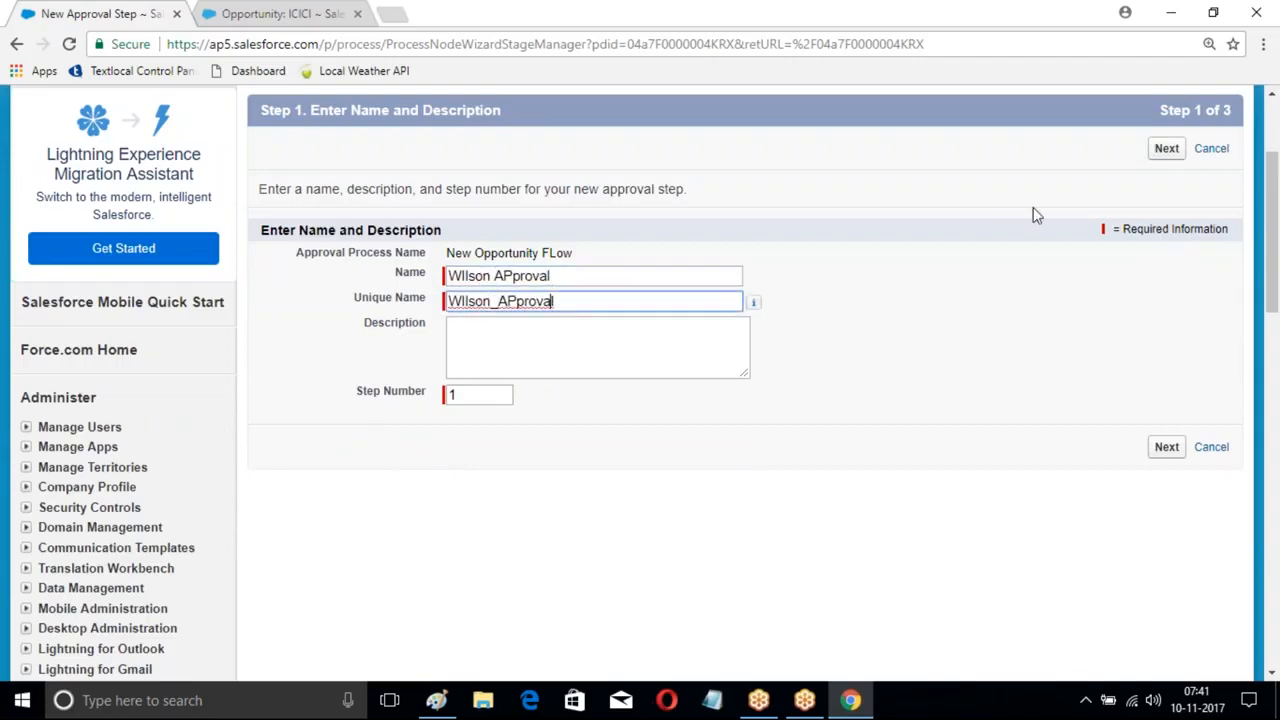
{"action": "left_click", "coordinate": [1166, 148]}
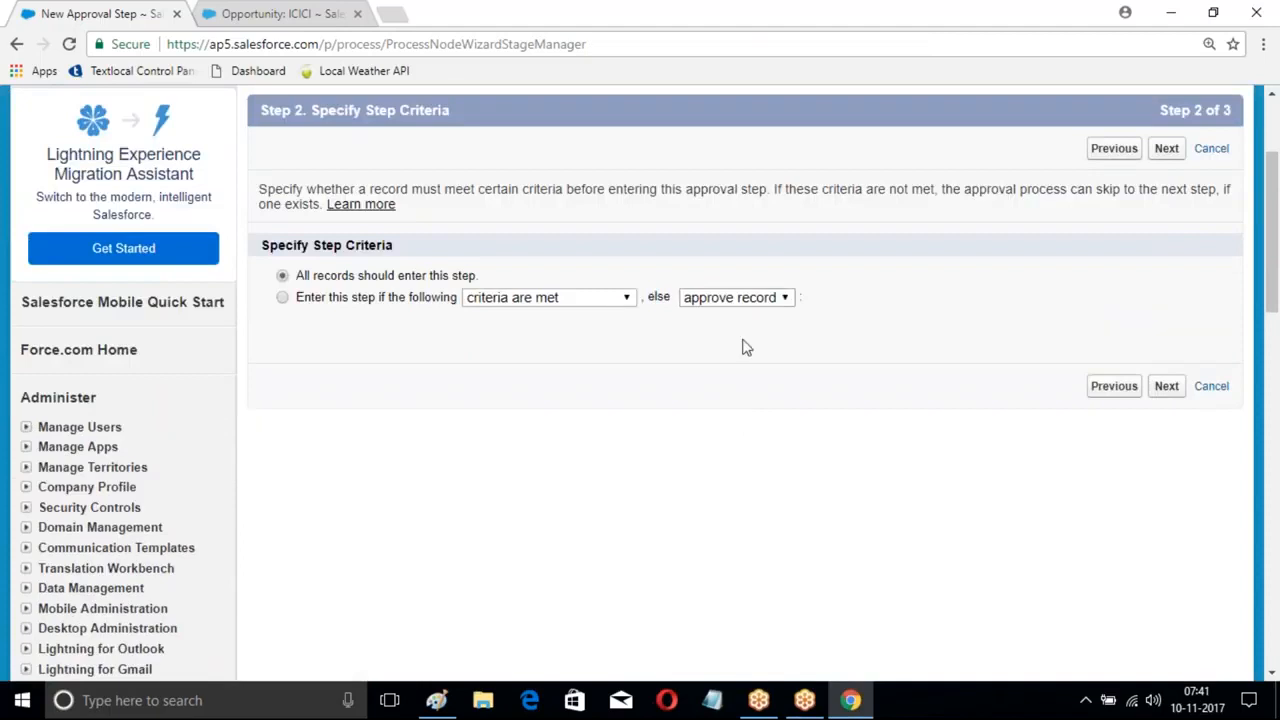
{"action": "left_click", "coordinate": [1166, 386]}
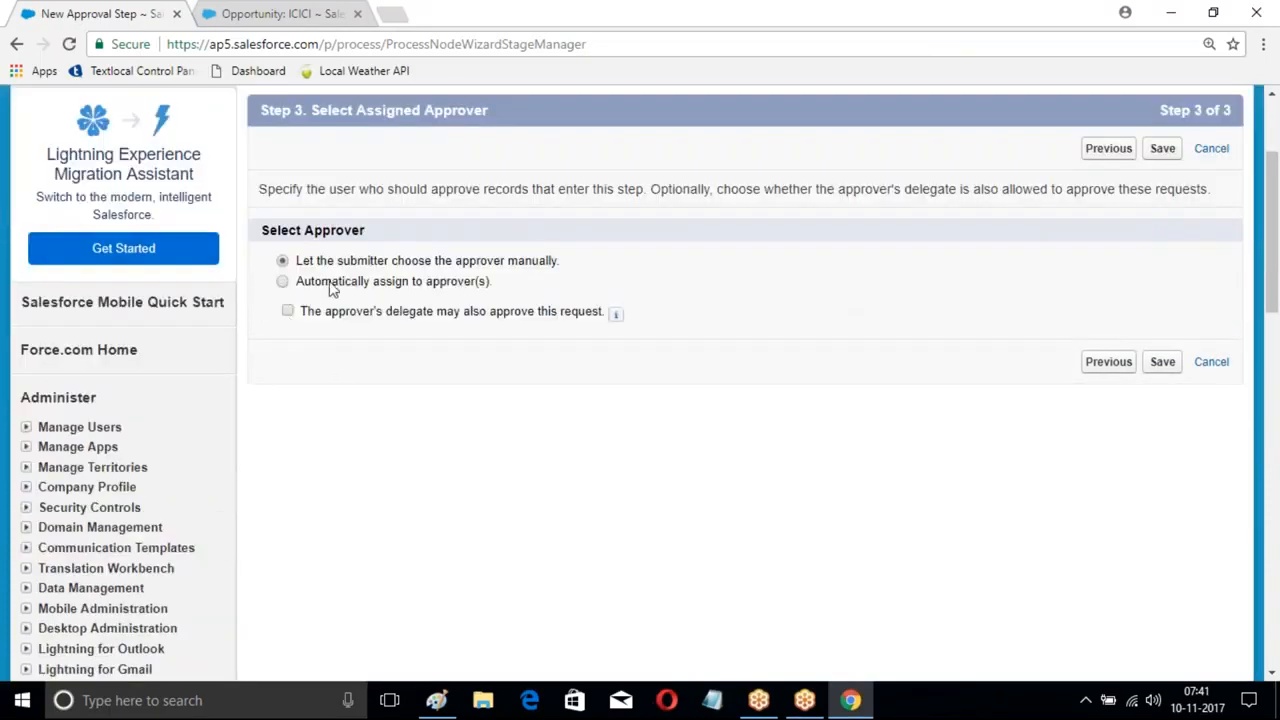
- Automatically assign a recently viewed user as the step's approver and save the step
{"action": "left_click", "coordinate": [282, 281]}
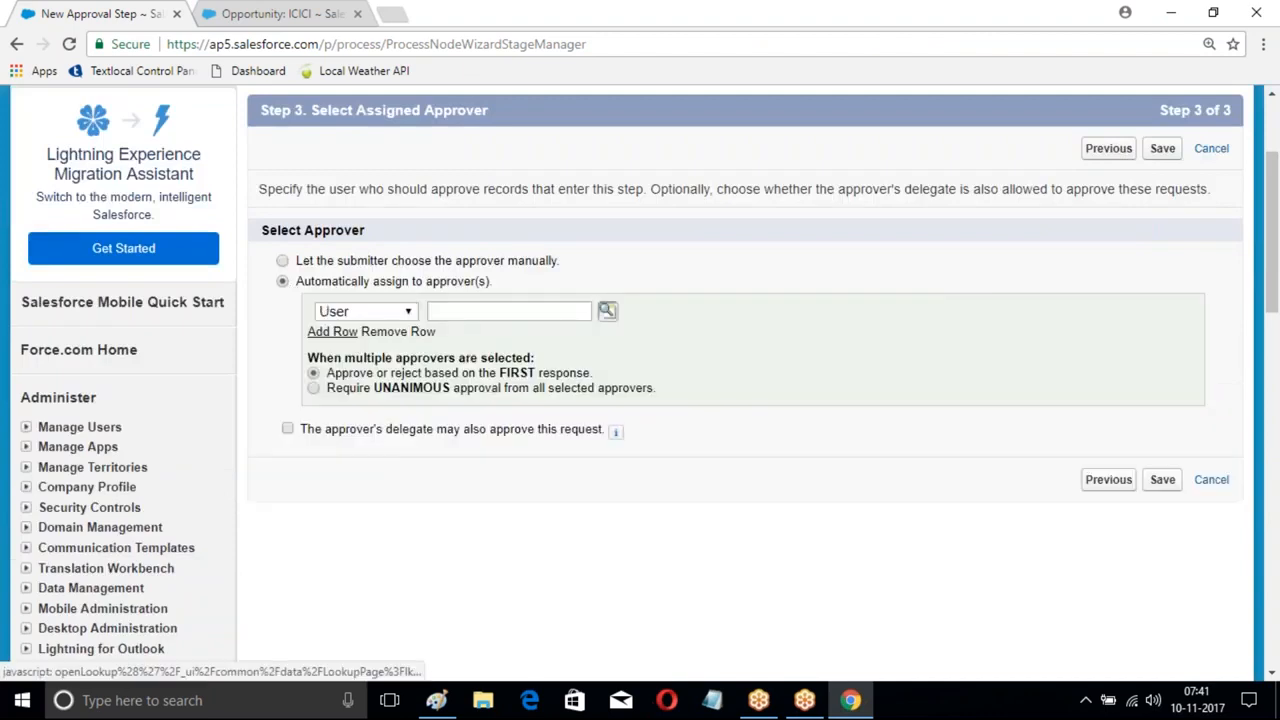
{"action": "left_click", "coordinate": [607, 310]}
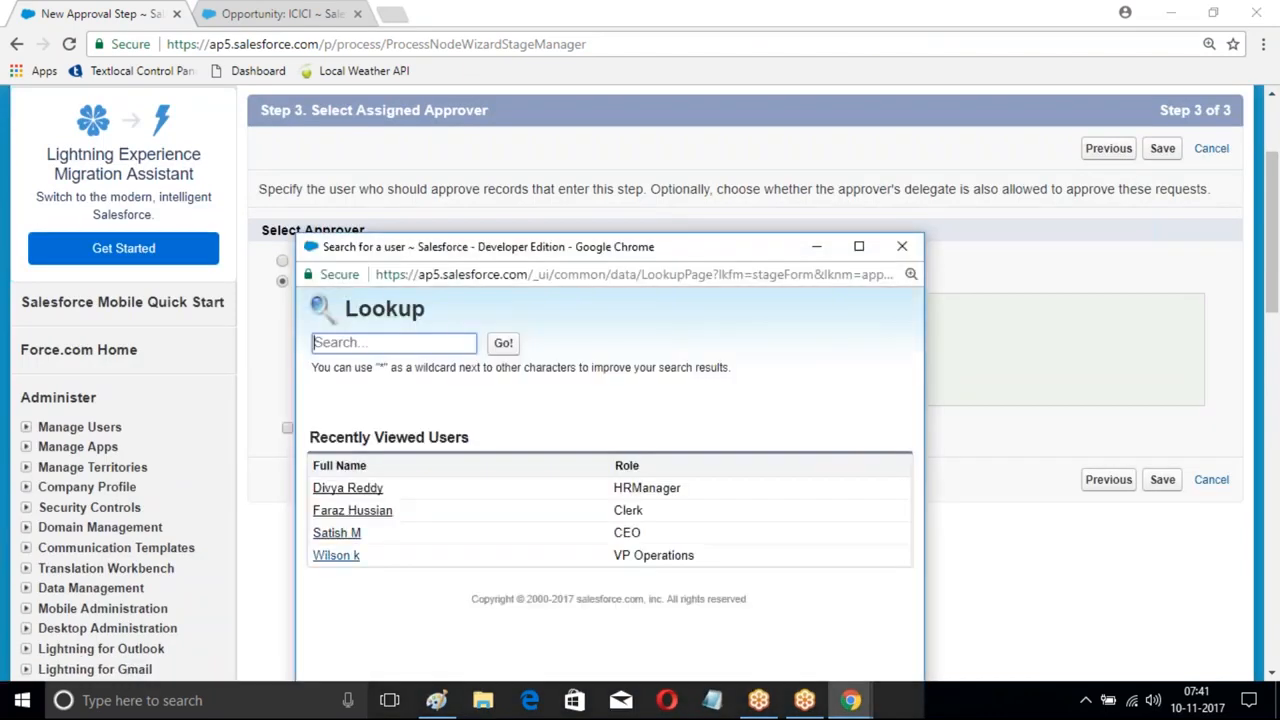
{"action": "left_click", "coordinate": [330, 556]}
{"action": "left_click", "coordinate": [1162, 479]}
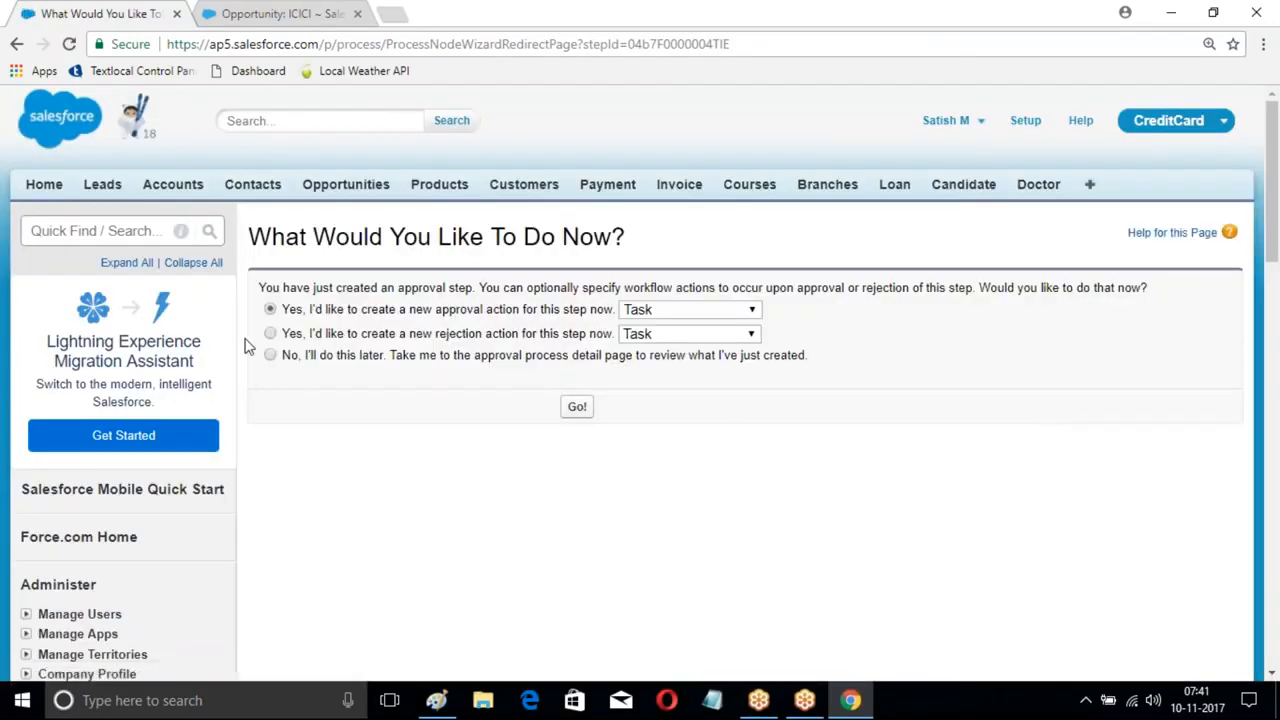
- Activate the approval process, confirming the activation
{"action": "left_click", "coordinate": [577, 406]}
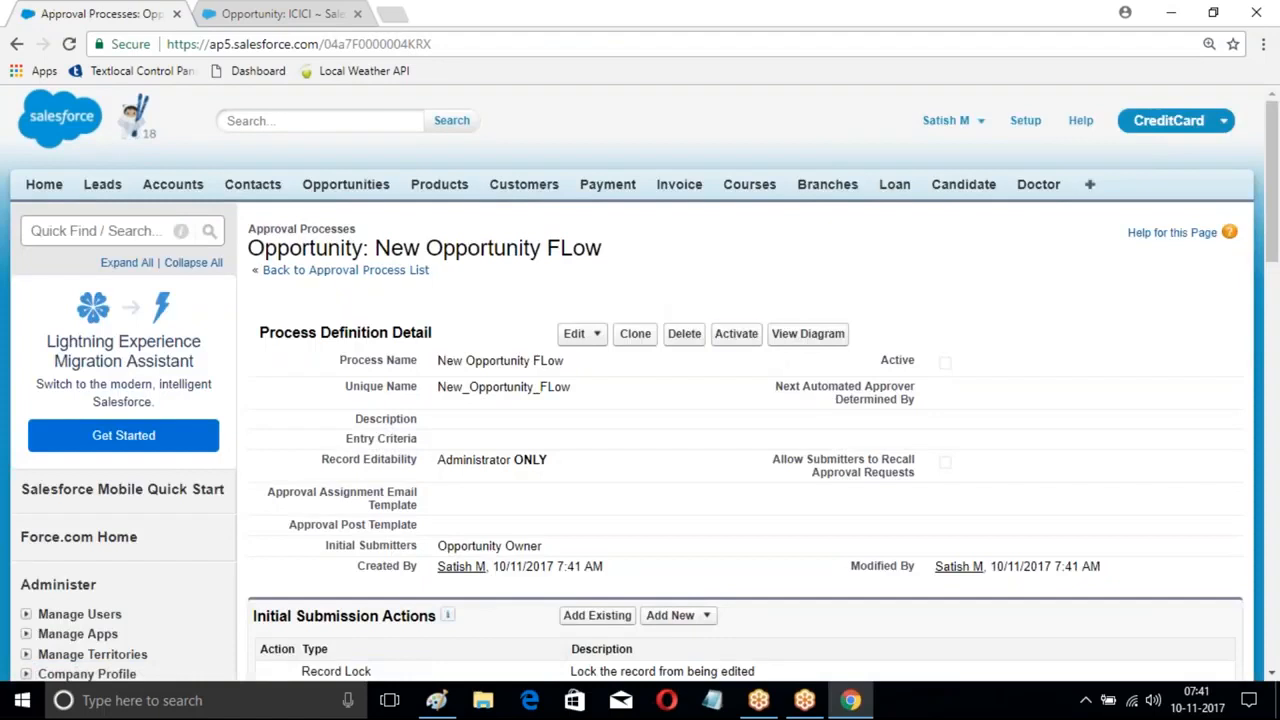
{"action": "left_click", "coordinate": [736, 333]}
{"action": "left_click", "coordinate": [706, 167]}
{"action": "scroll", "coordinate": [593, 327], "scroll_direction": "down", "scroll_amount": 1}
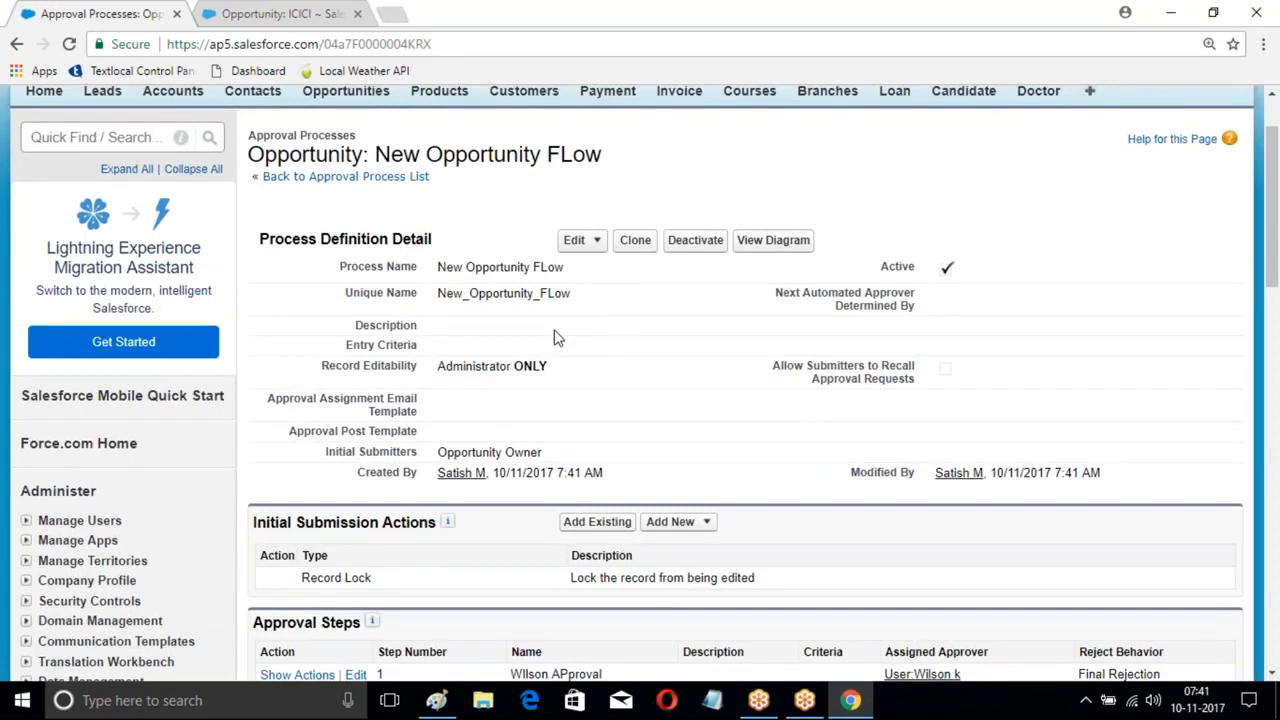
{"action": "scroll", "coordinate": [700, 200], "scroll_direction": "up", "scroll_amount": 1}
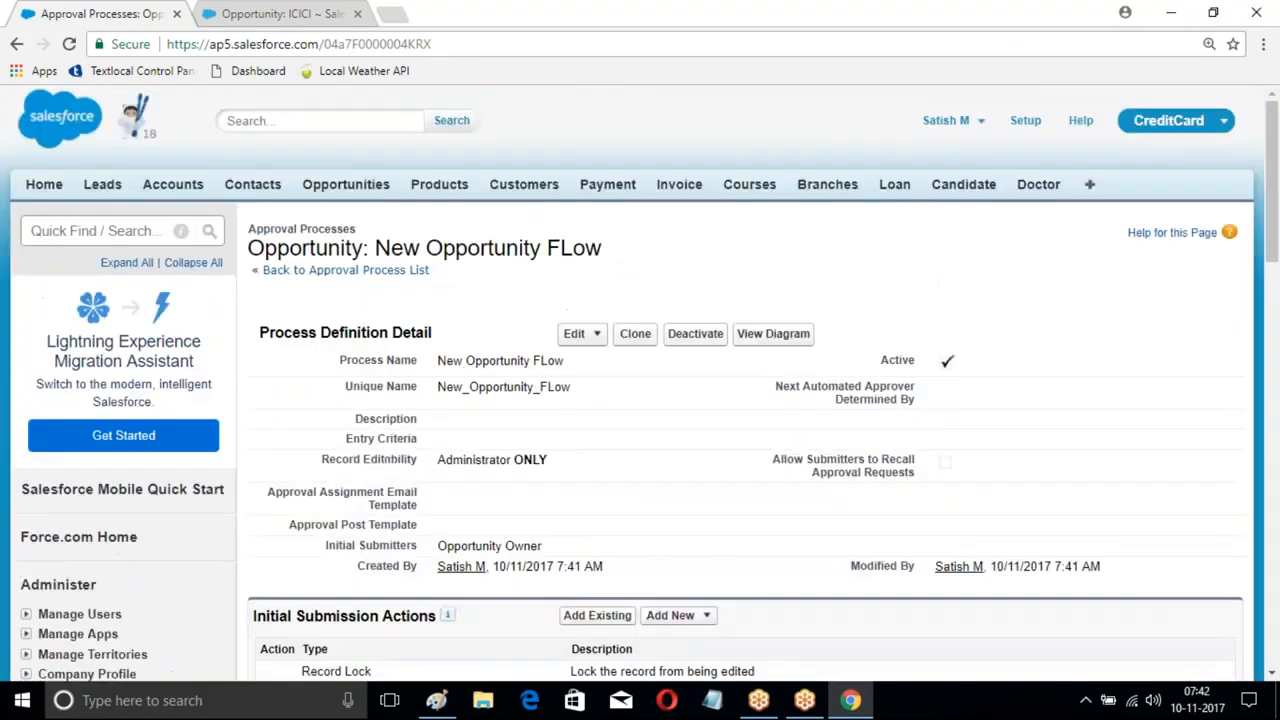
- Go to Setup home and expand Build > Create > Workflow & Approvals
{"action": "left_click", "coordinate": [1024, 121]}
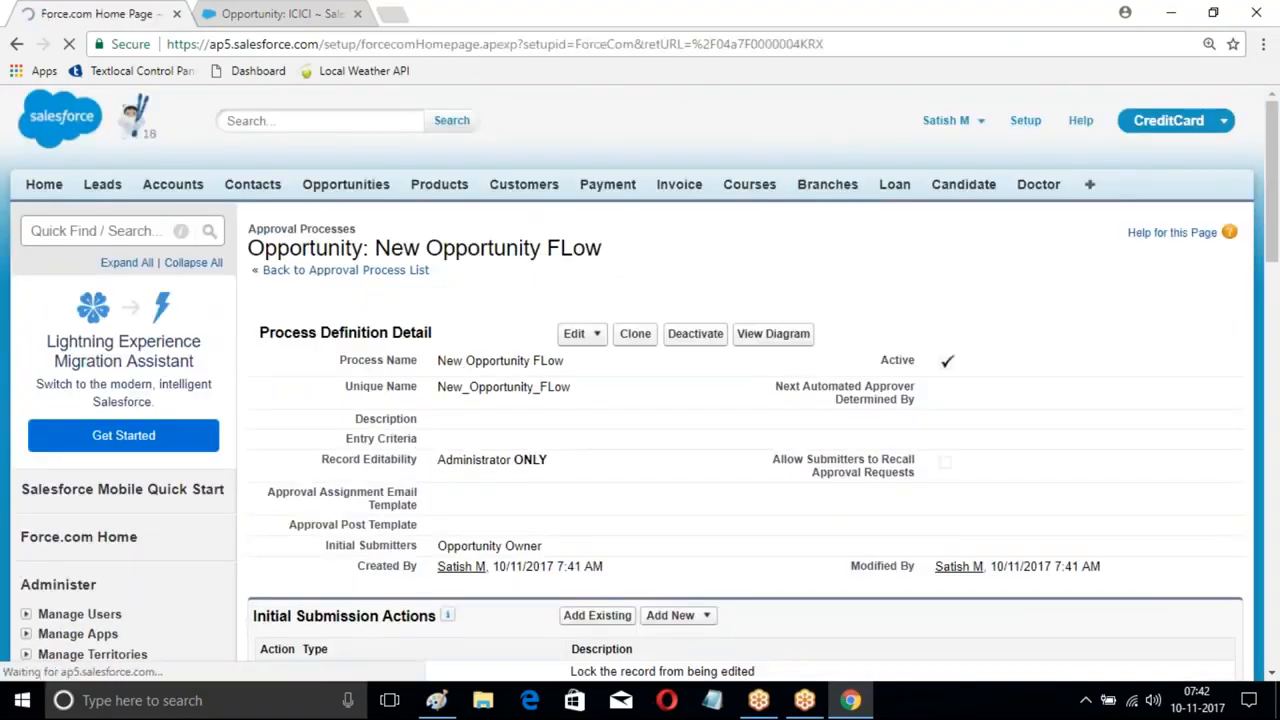
{"action": "scroll", "coordinate": [171, 371], "scroll_direction": "down", "scroll_amount": 8}
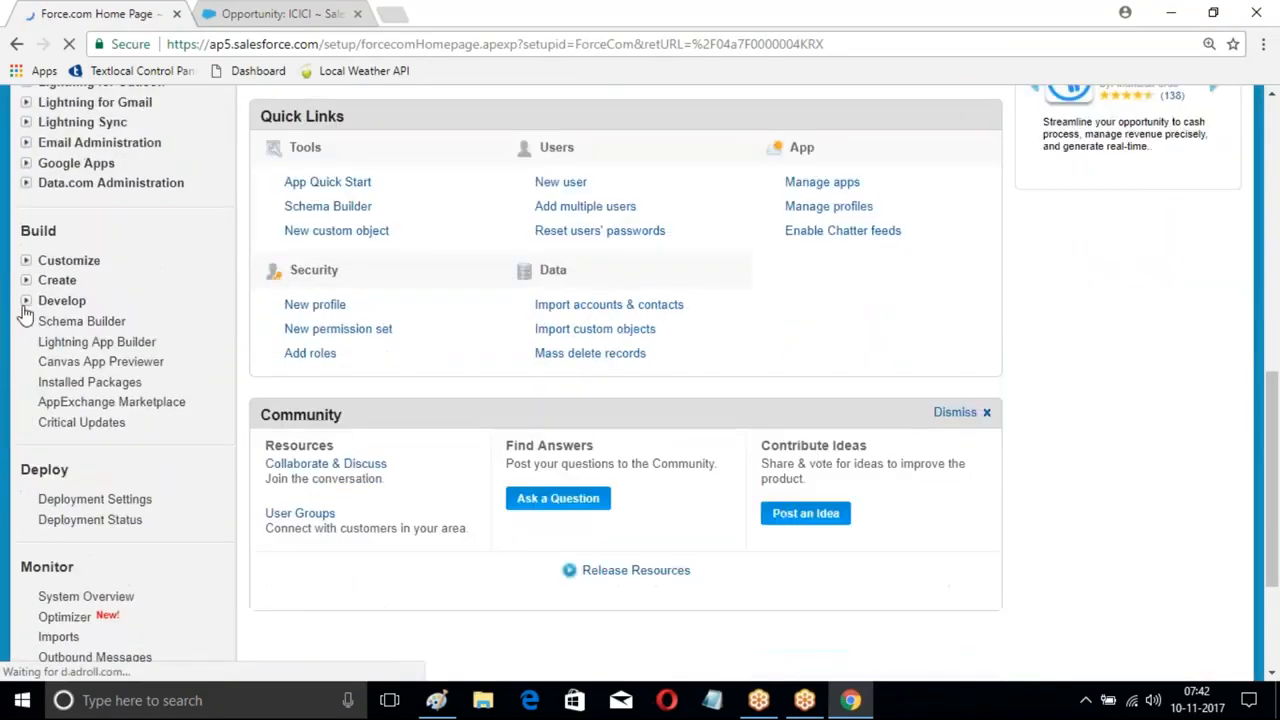
{"action": "left_click", "coordinate": [27, 283]}
{"action": "scroll", "coordinate": [171, 314], "scroll_direction": "down", "scroll_amount": 2}
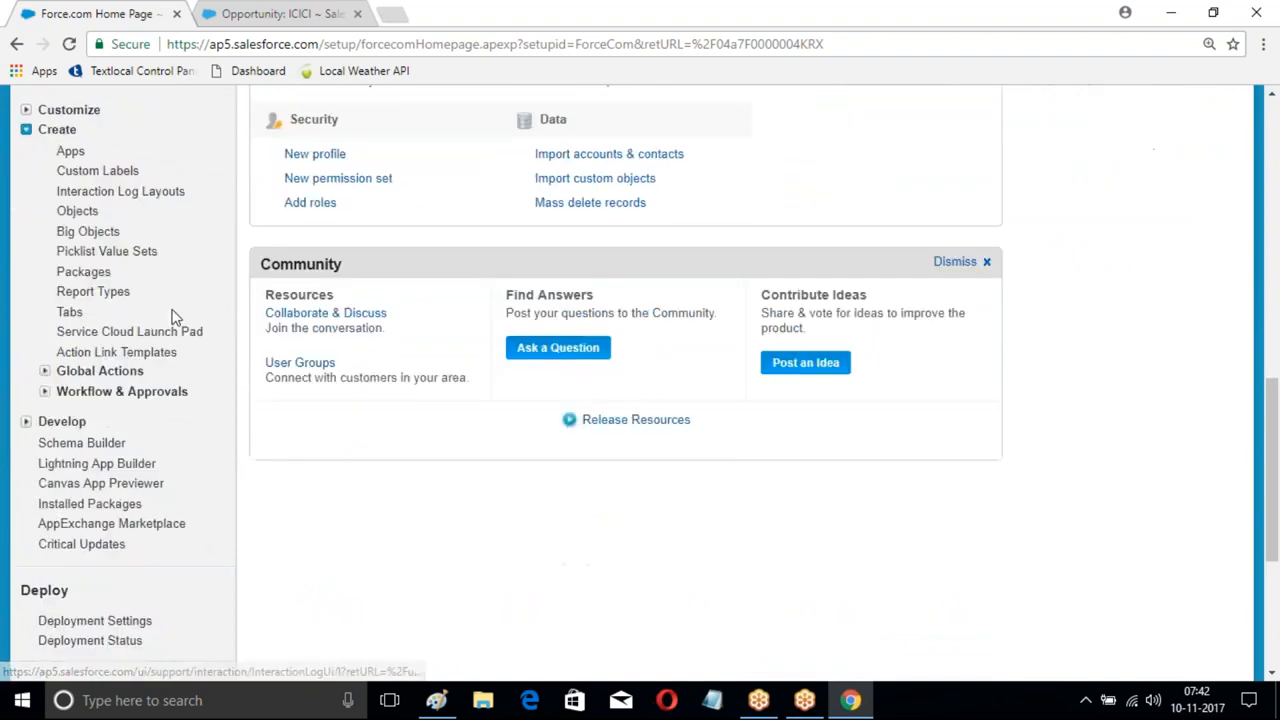
{"action": "left_click", "coordinate": [44, 354]}
{"action": "scroll", "coordinate": [150, 245], "scroll_direction": "down", "scroll_amount": 2}
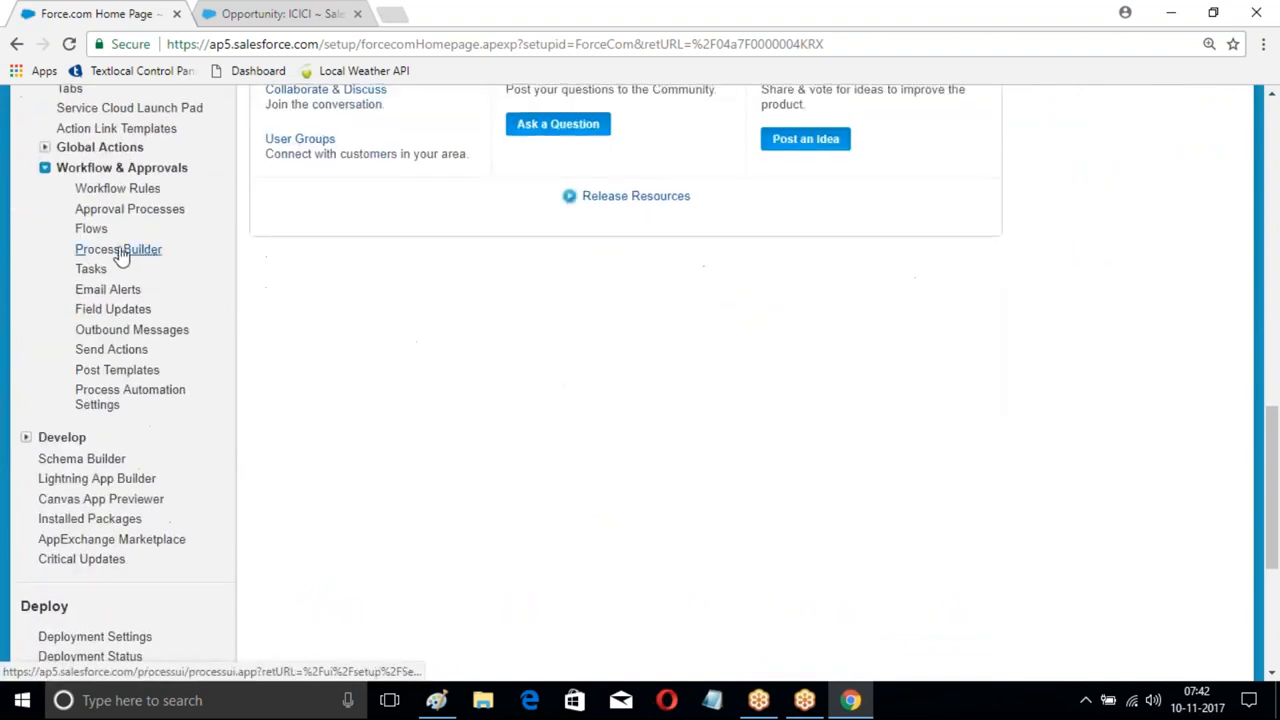
- Open Process Builder and lower the system volume
{"action": "left_click", "coordinate": [118, 249]}
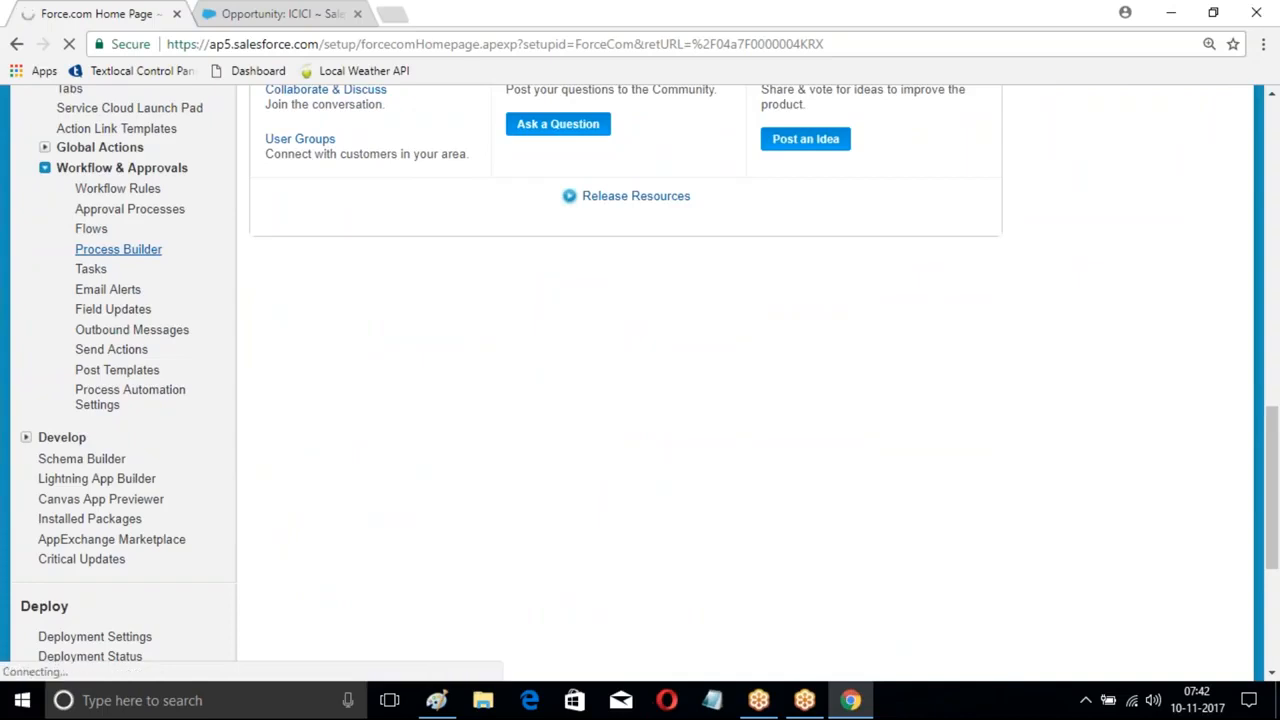
{"action": "left_click", "coordinate": [1156, 706]}
{"action": "mouse_move", "coordinate": [1118, 660]}
{"action": "left_mouse_down"}
{"action": "mouse_move", "coordinate": [1083, 668]}
{"action": "mouse_move", "coordinate": [1098, 668]}
{"action": "left_mouse_up"}
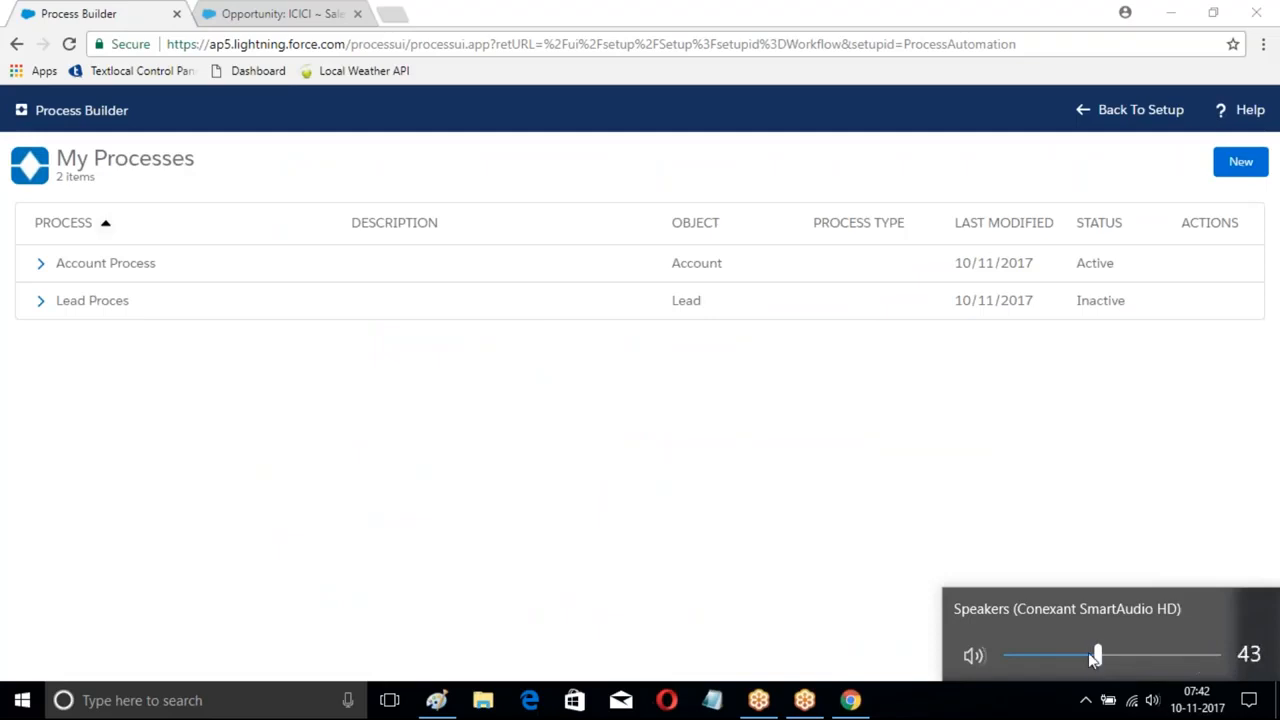
{"action": "left_click", "coordinate": [789, 511]}
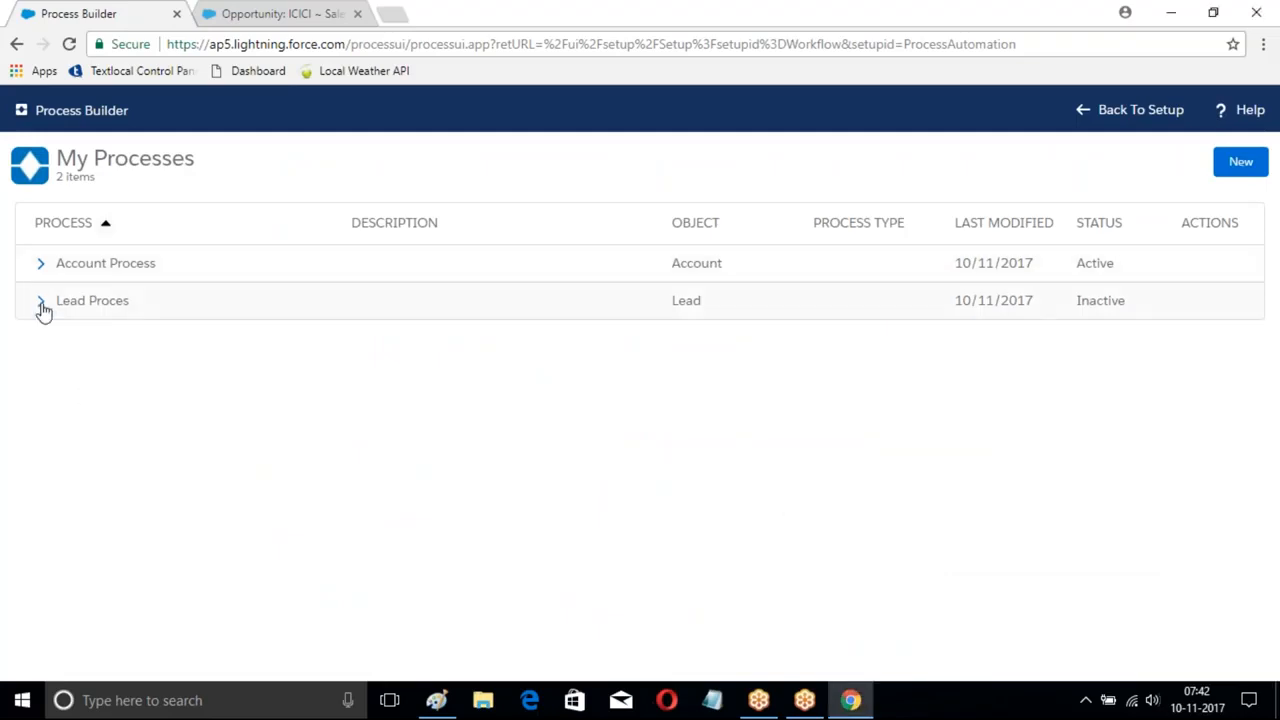
- Deactivate Version 1 of Account Process and return to all processes
{"action": "left_click", "coordinate": [40, 263]}
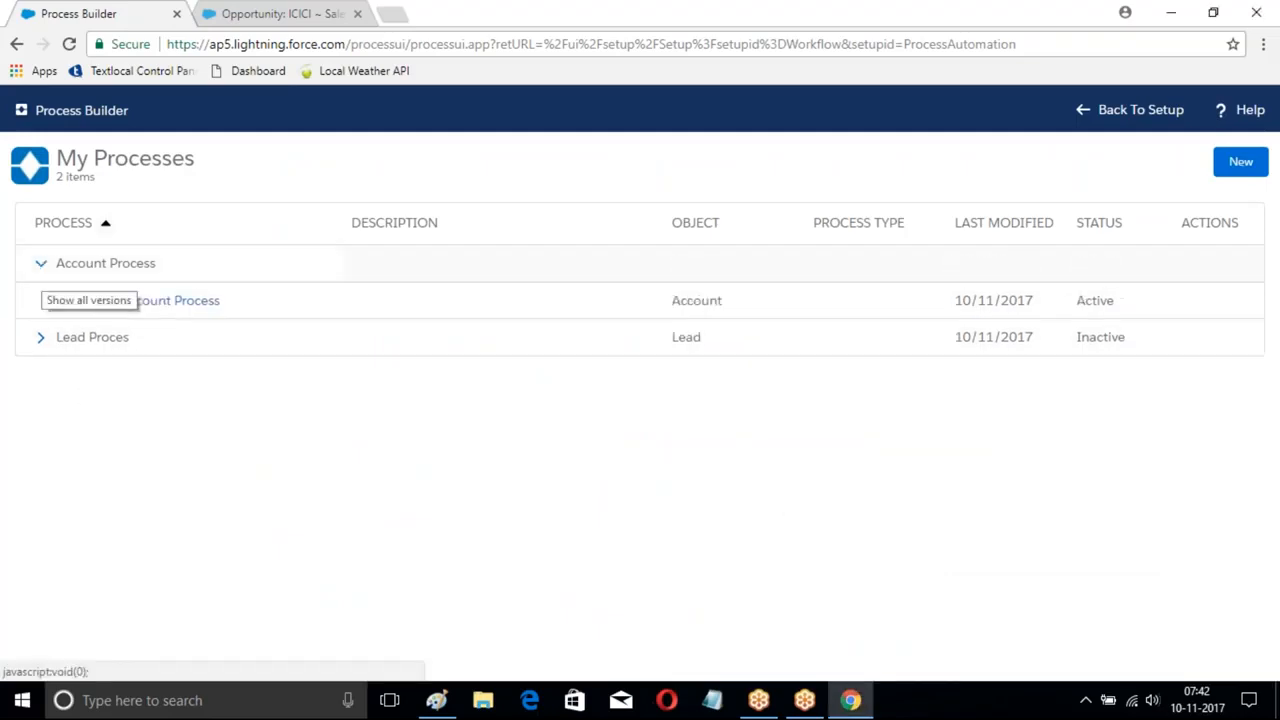
{"action": "left_click", "coordinate": [183, 299]}
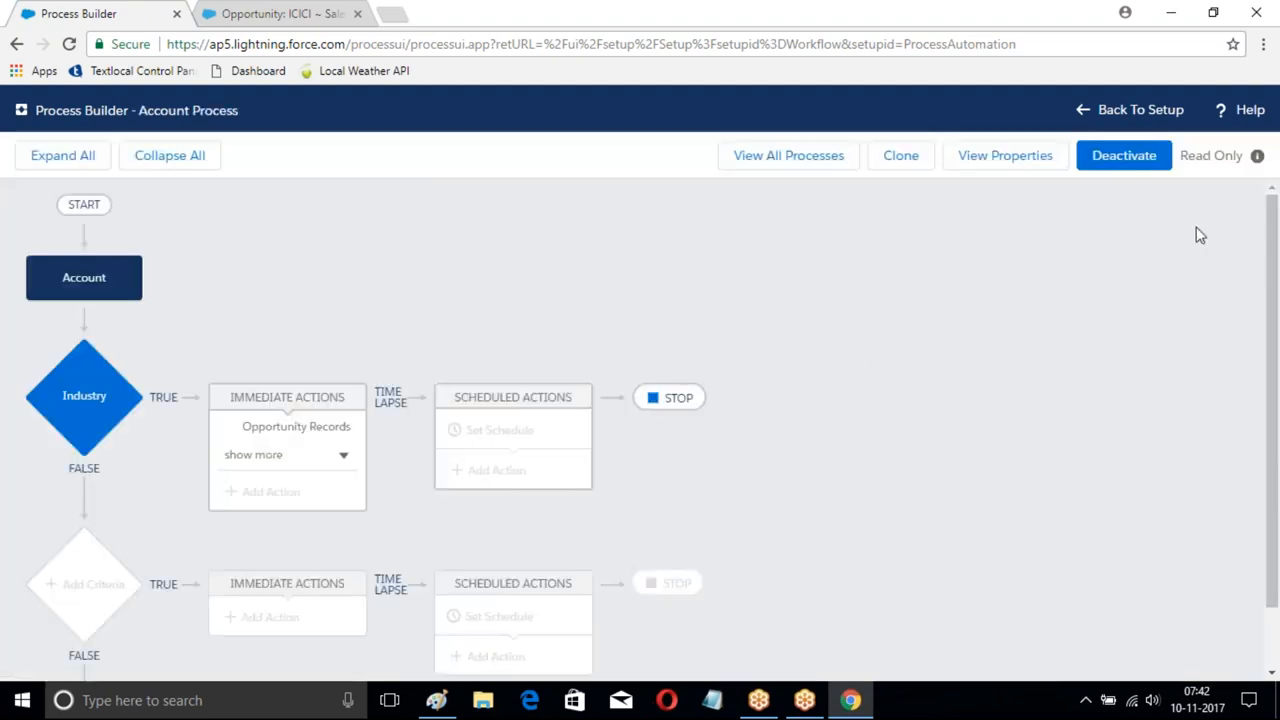
{"action": "left_click", "coordinate": [1126, 160]}
{"action": "left_click", "coordinate": [884, 478]}
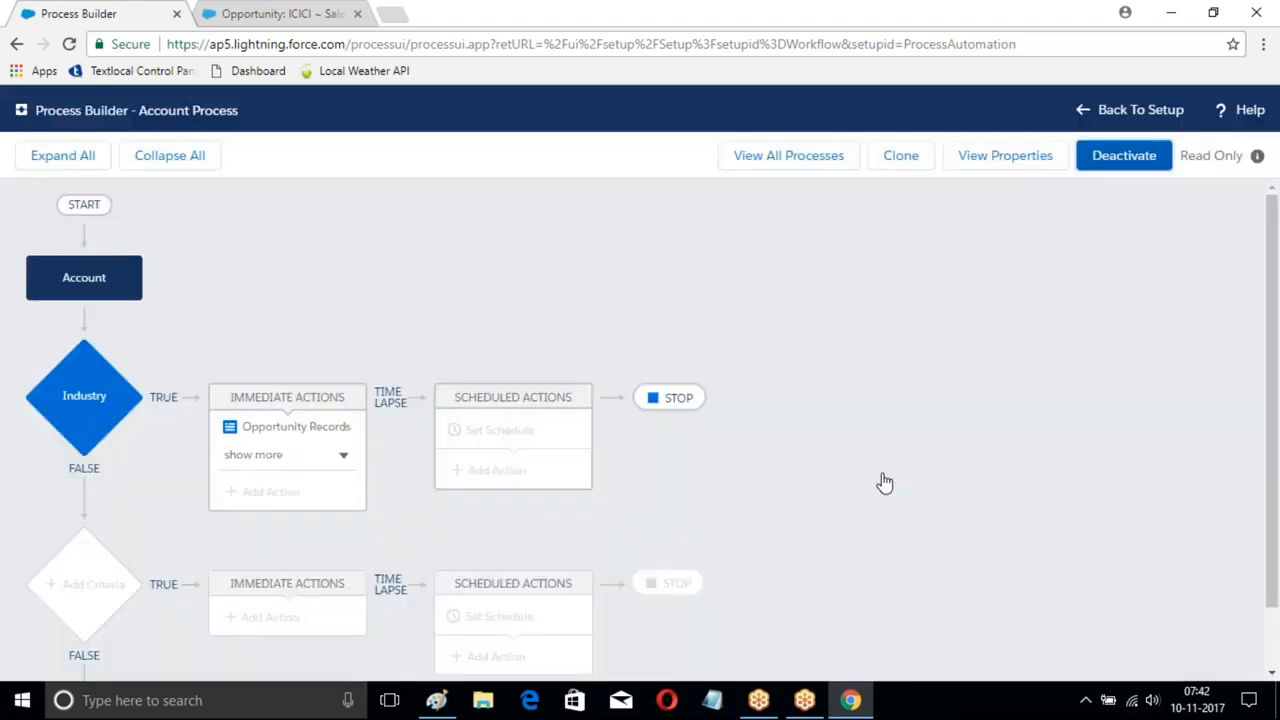
{"action": "left_click", "coordinate": [804, 155]}
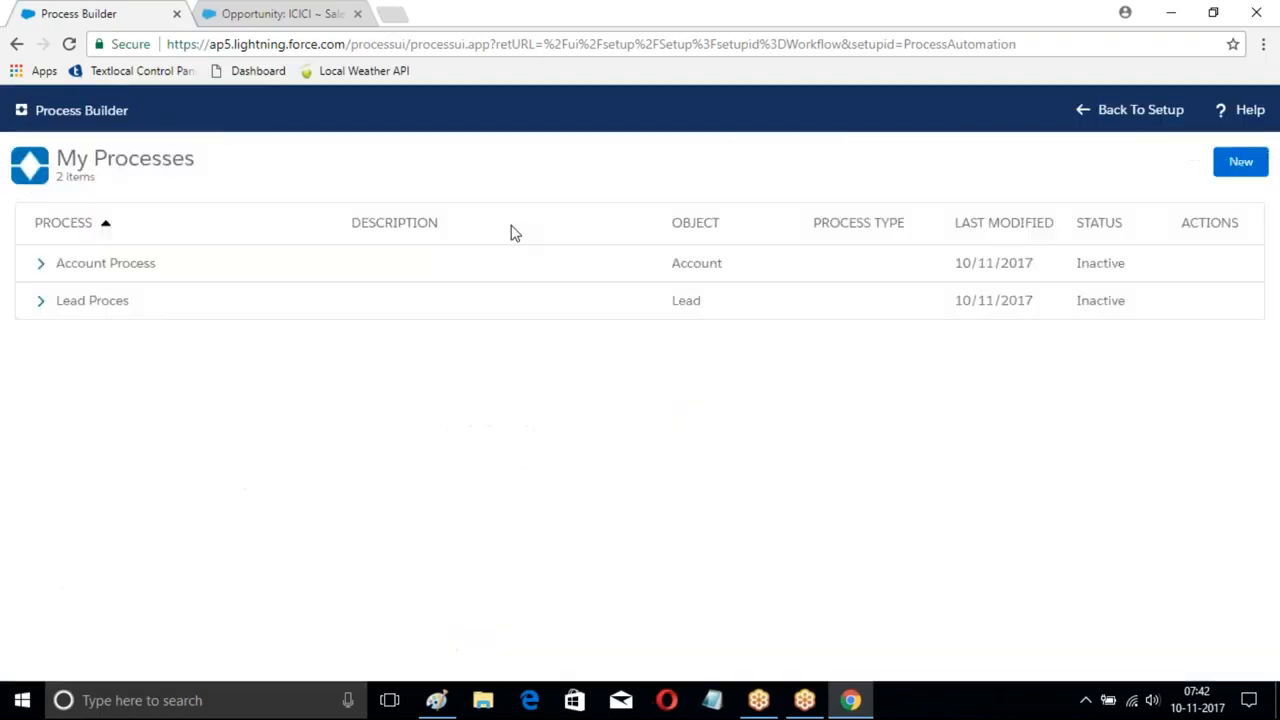
- Create a new process 'Opportunity Proces' that starts when a record changes
{"action": "left_click", "coordinate": [1241, 162]}
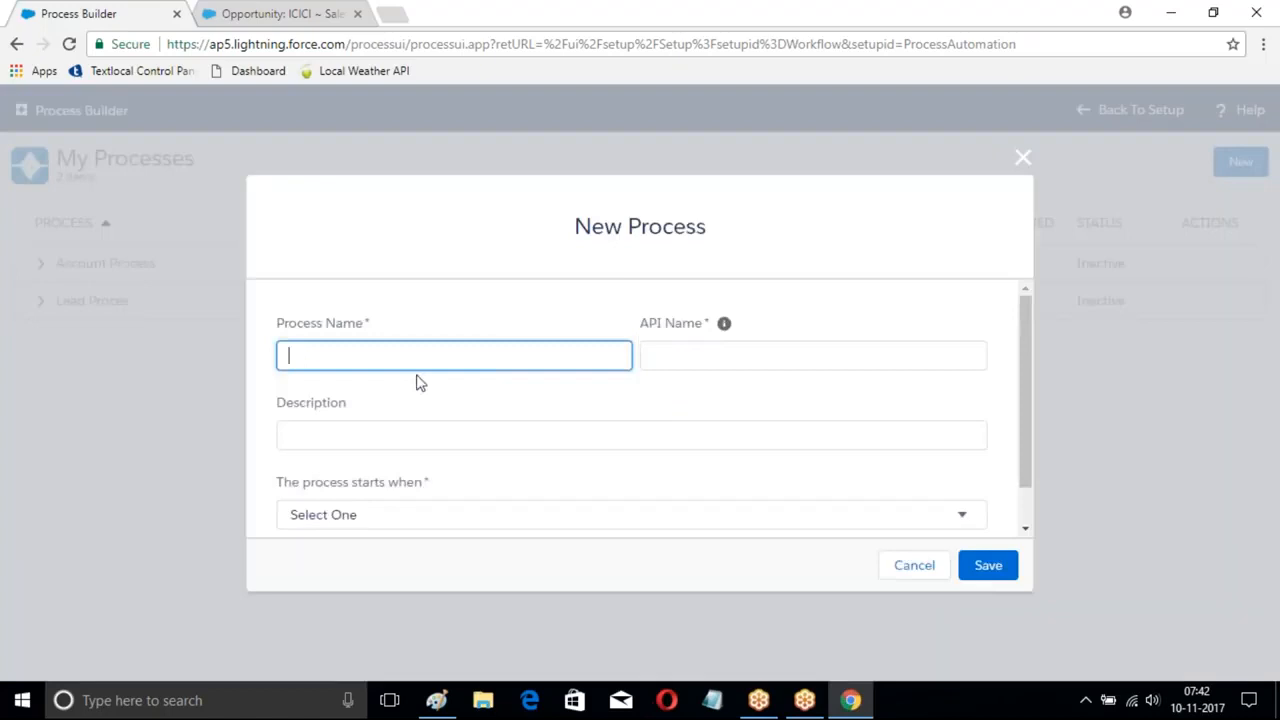
{"action": "type", "text": "Opportunity Process"}
{"action": "left_click", "coordinate": [780, 352]}
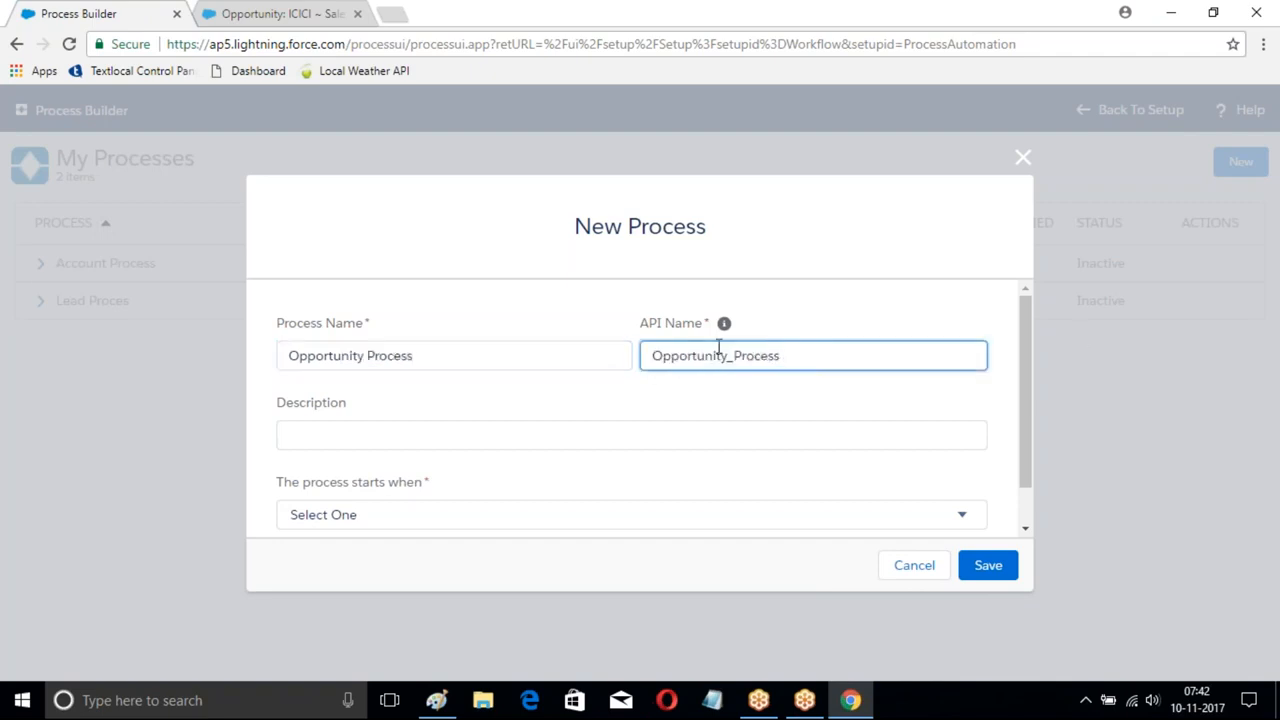
{"action": "scroll", "coordinate": [391, 443], "scroll_direction": "down", "scroll_amount": 1}
{"action": "left_click", "coordinate": [495, 474]}
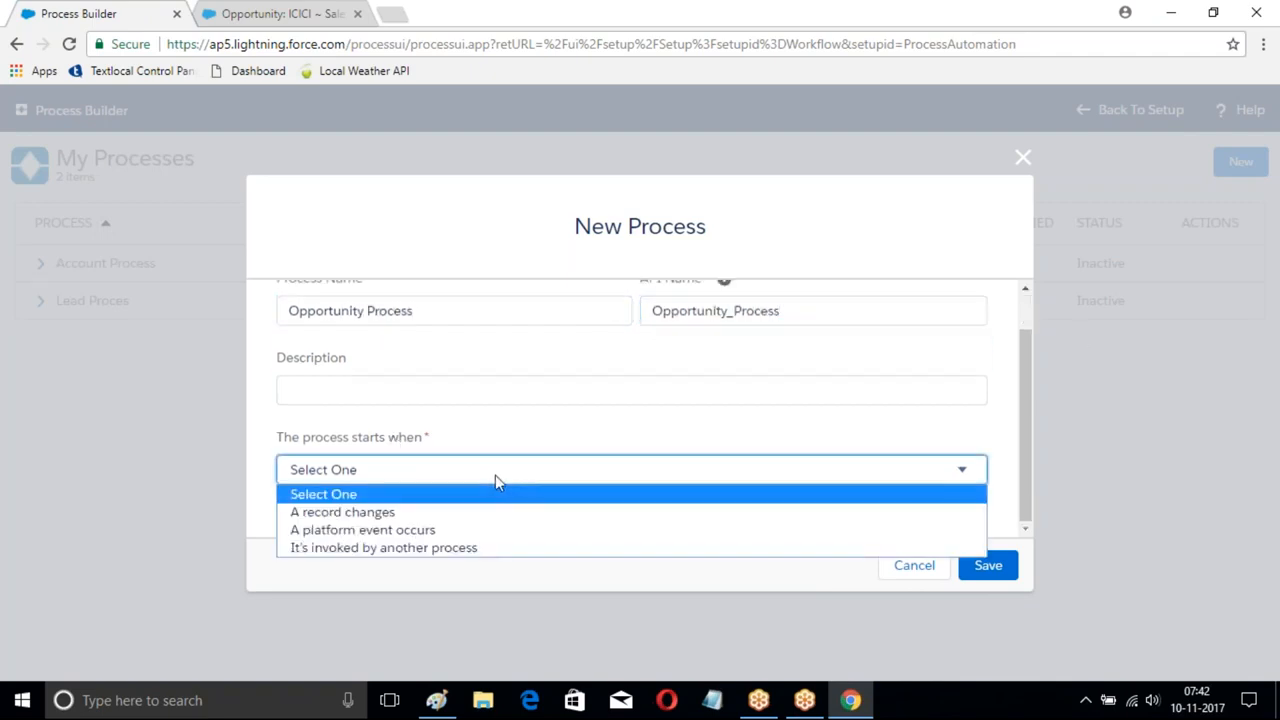
{"action": "left_click", "coordinate": [410, 513]}
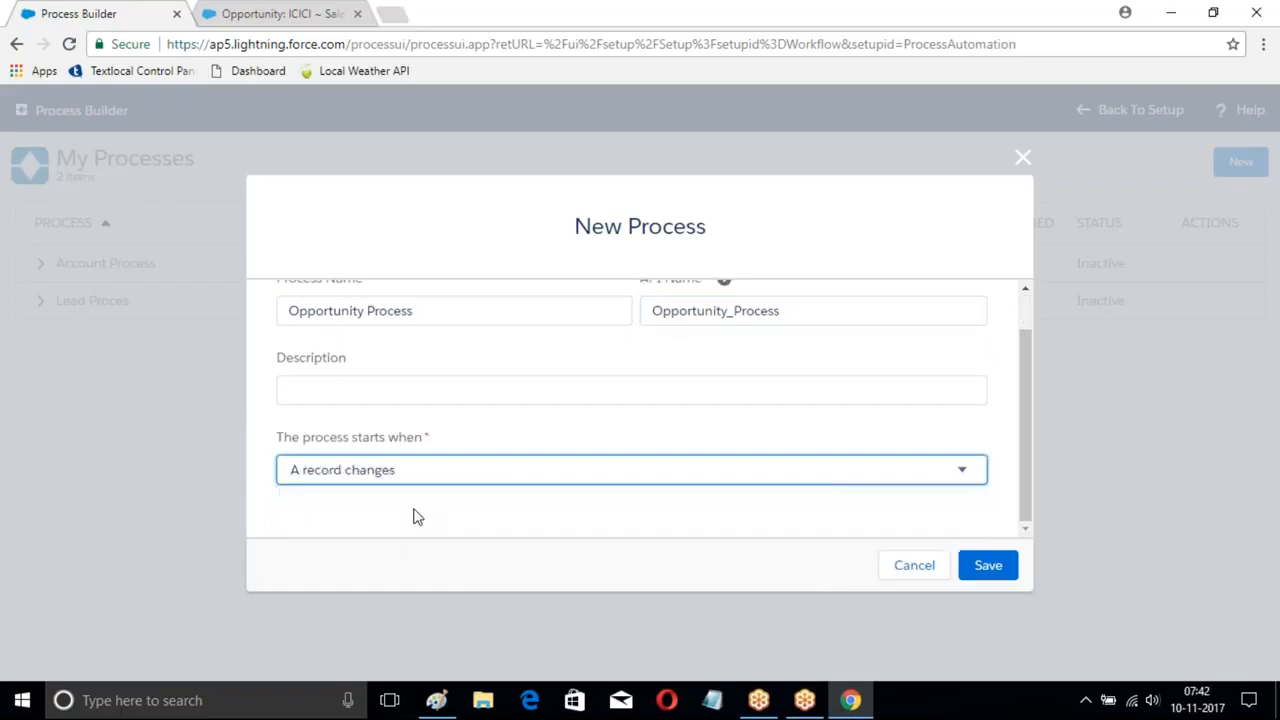
{"action": "left_click", "coordinate": [988, 566]}
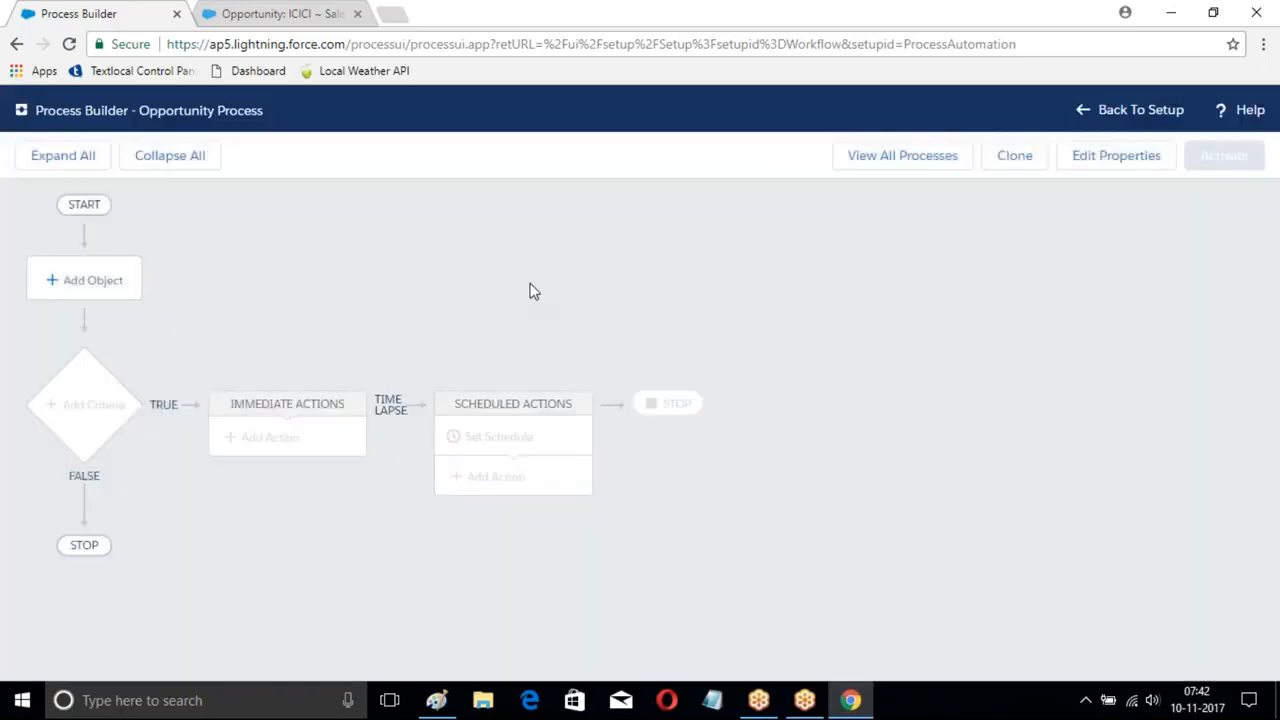
- Set Opportunity as the object the process runs on and save it
{"action": "left_click", "coordinate": [91, 289]}
{"action": "left_click", "coordinate": [688, 291]}
{"action": "type", "text": "Opp"}
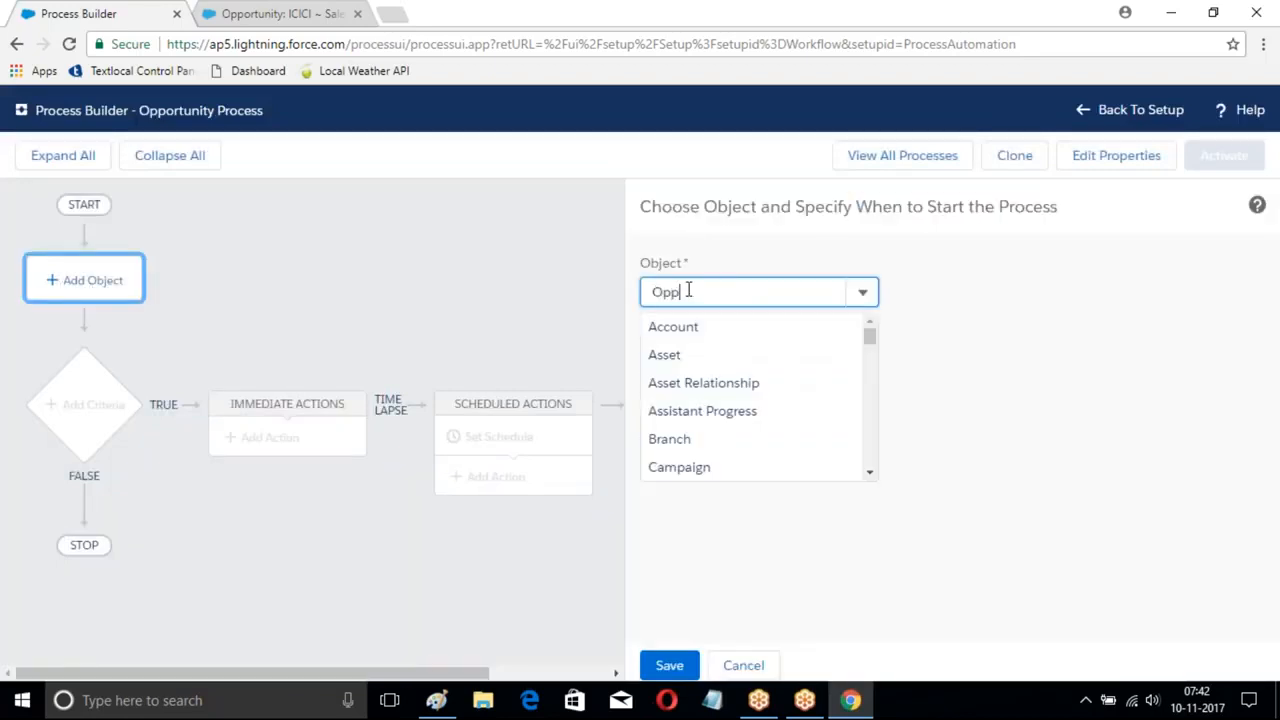
{"action": "left_click", "coordinate": [686, 326]}
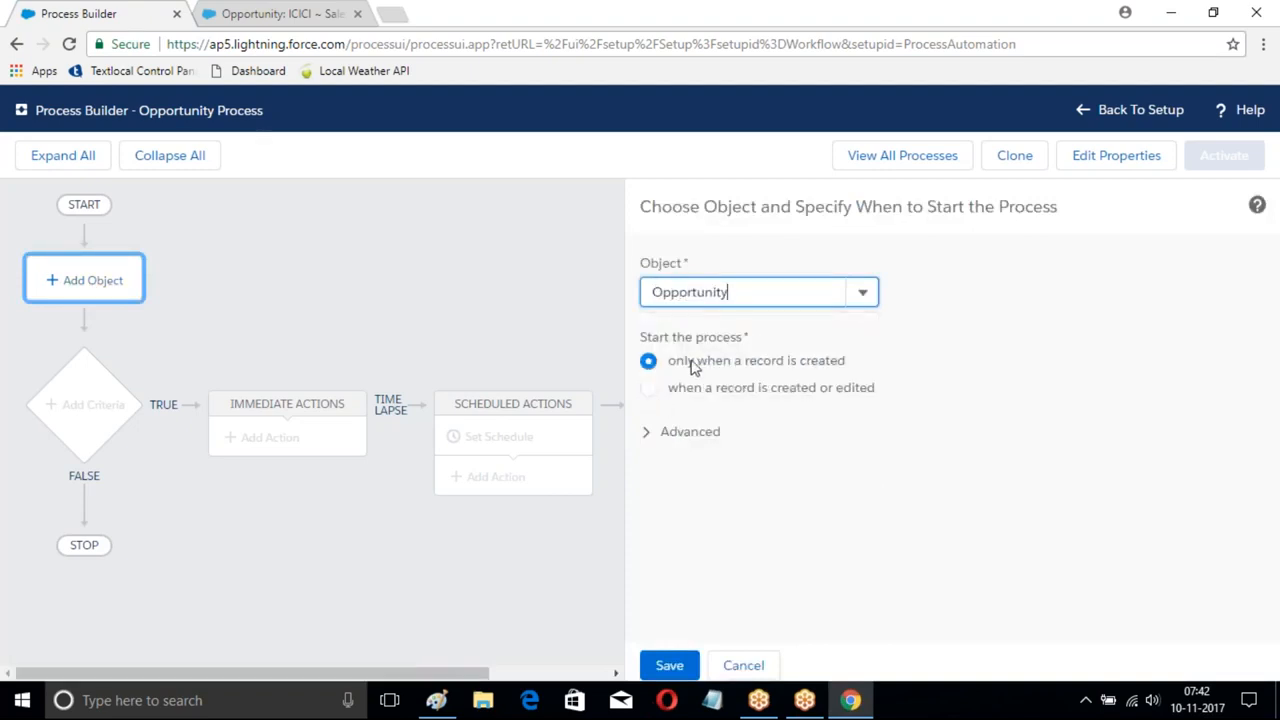
{"action": "left_click", "coordinate": [679, 668]}
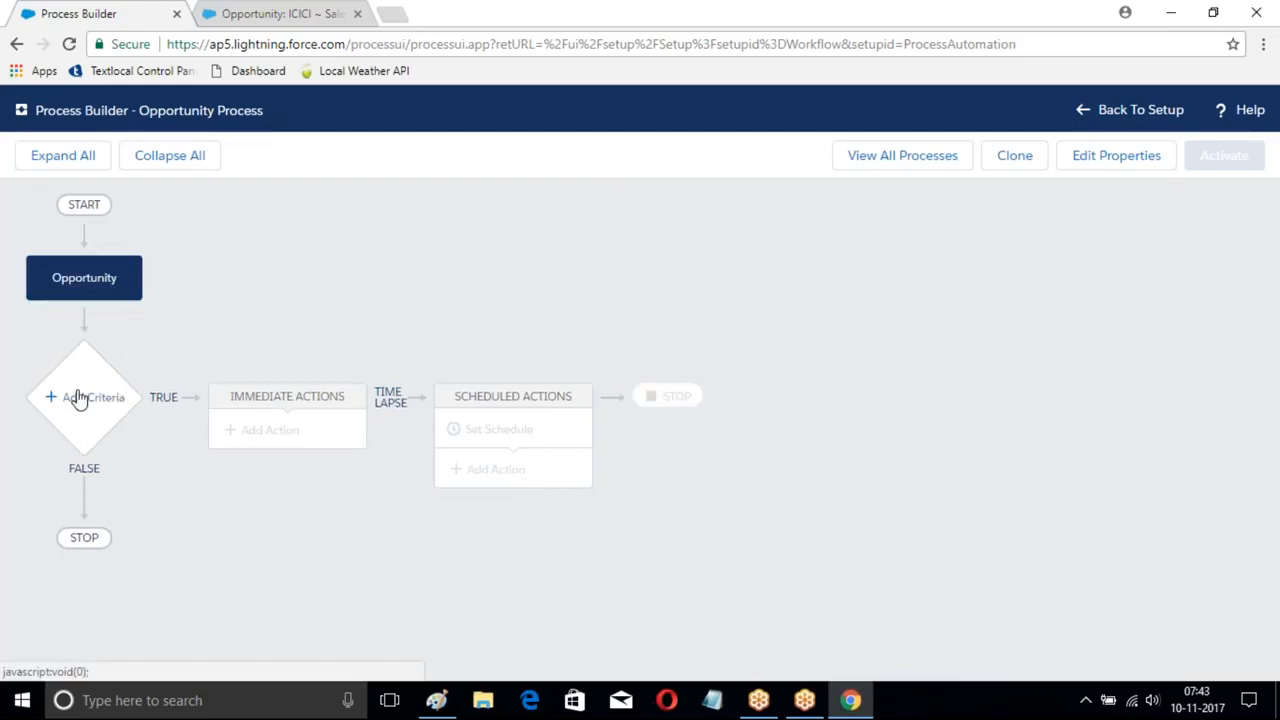
{"action": "left_click", "coordinate": [79, 398]}
- Name the criteria StageCriteria and choose Stage as its condition field
{"action": "left_click", "coordinate": [670, 293]}
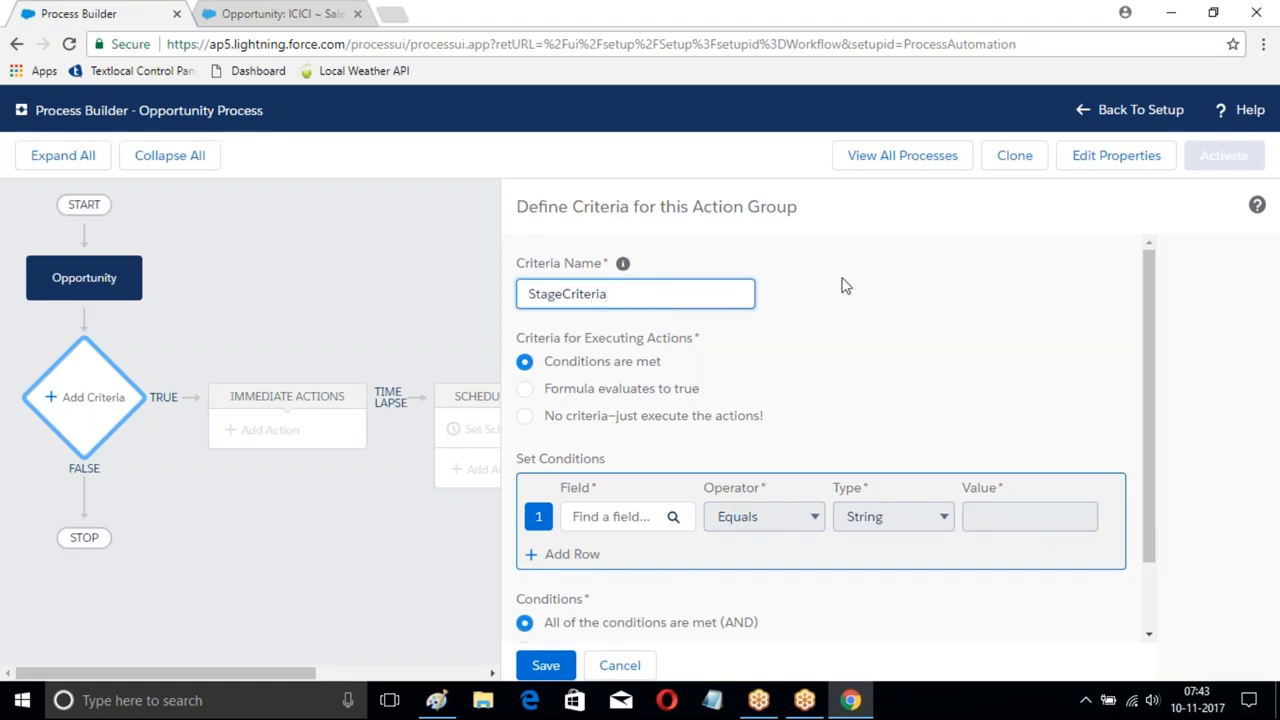
{"action": "scroll", "coordinate": [911, 335], "scroll_direction": "down", "scroll_amount": 2}
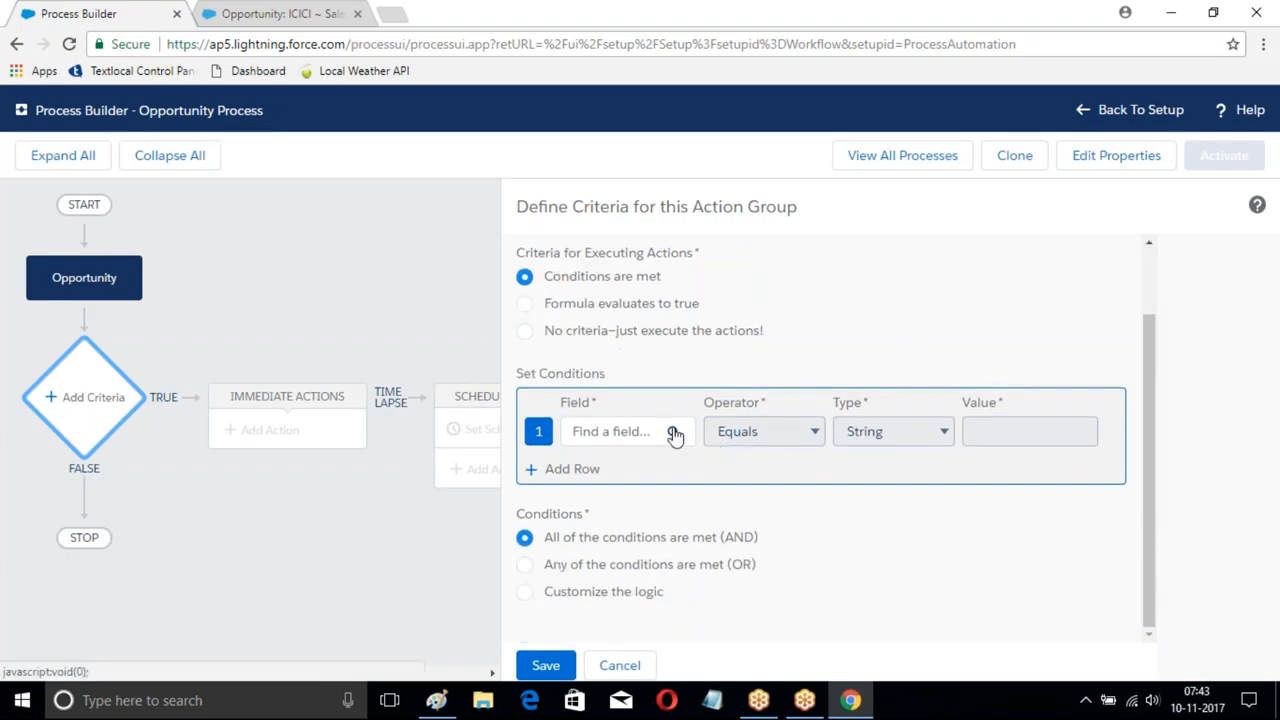
{"action": "left_click", "coordinate": [674, 434]}
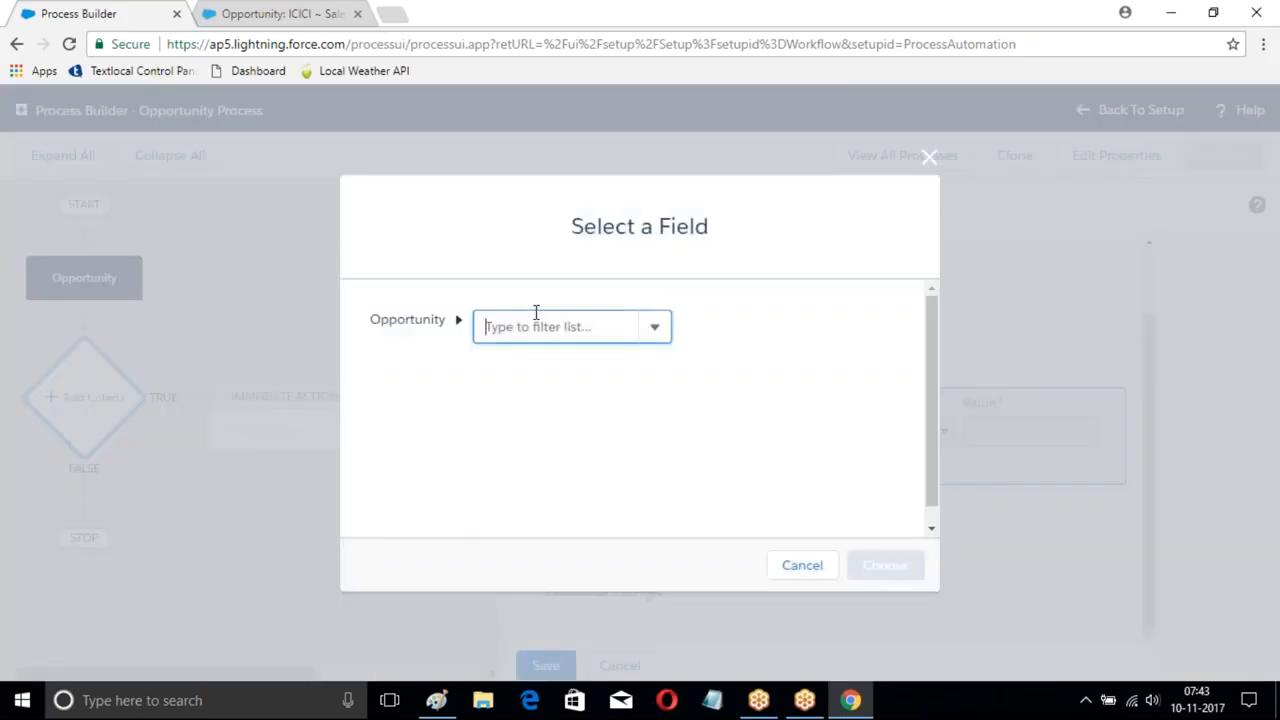
{"action": "type", "text": "Sta"}
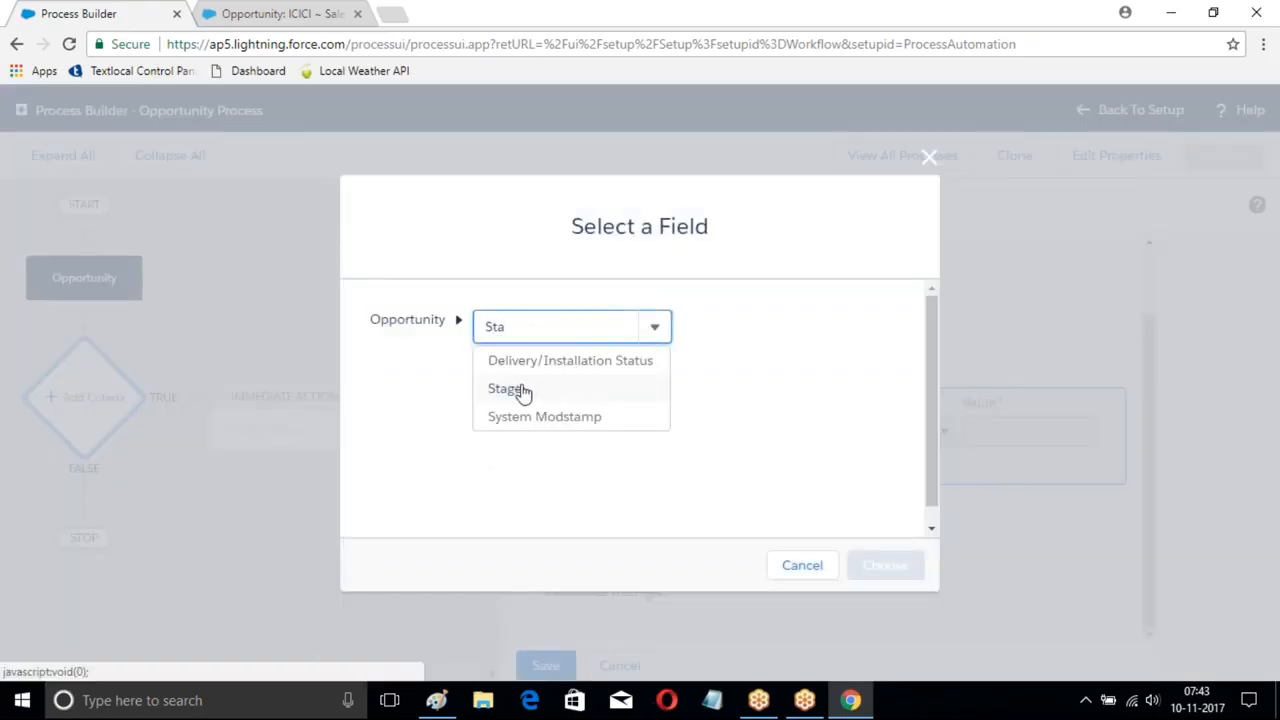
{"action": "left_click", "coordinate": [516, 390]}
{"action": "left_click", "coordinate": [885, 565]}
- Set the Stage condition value to Prospecting, save the criteria, and add an immediate action
{"action": "left_click", "coordinate": [1034, 439]}
{"action": "left_click", "coordinate": [1012, 473]}
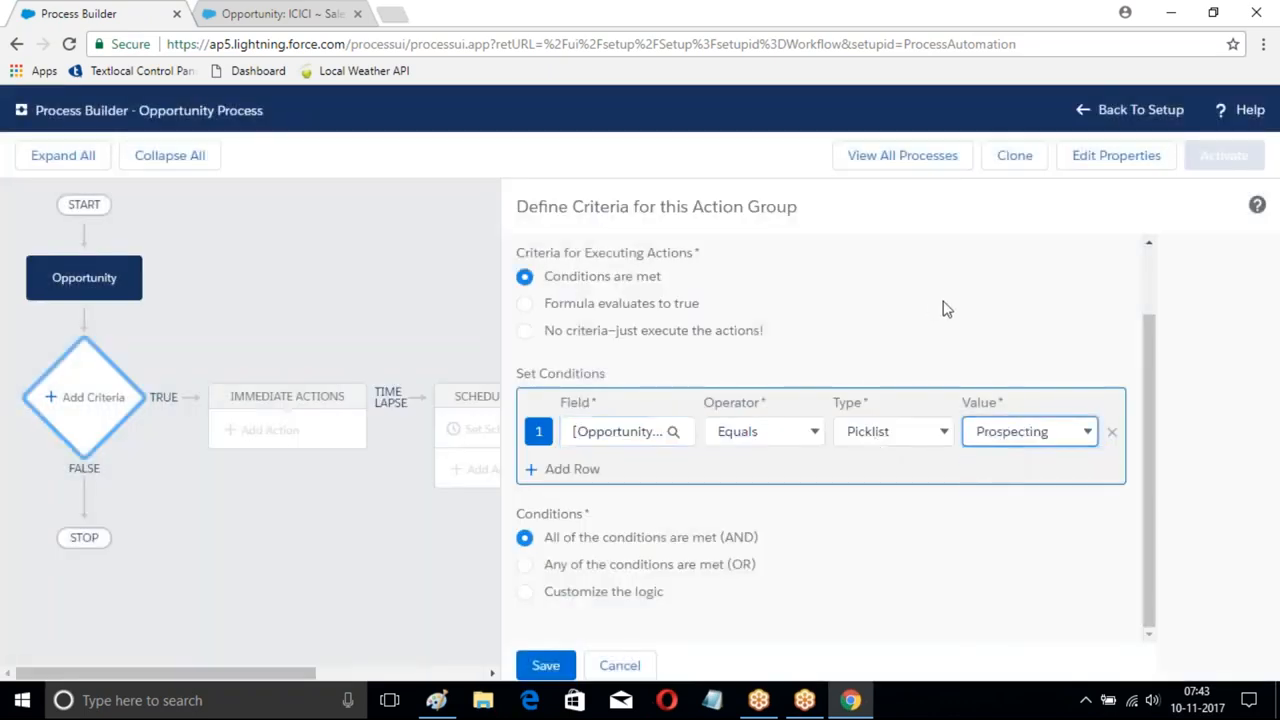
{"action": "left_click", "coordinate": [545, 665]}
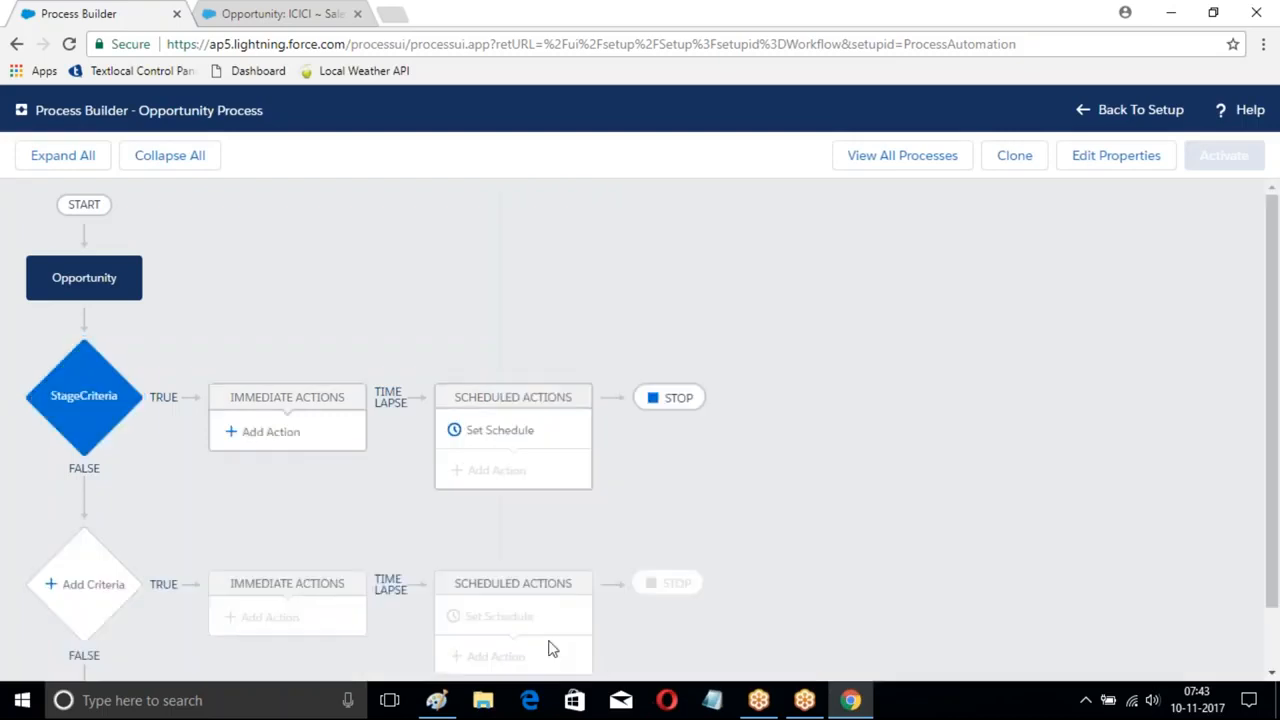
{"action": "left_click", "coordinate": [284, 447]}
{"action": "left_click", "coordinate": [814, 291]}
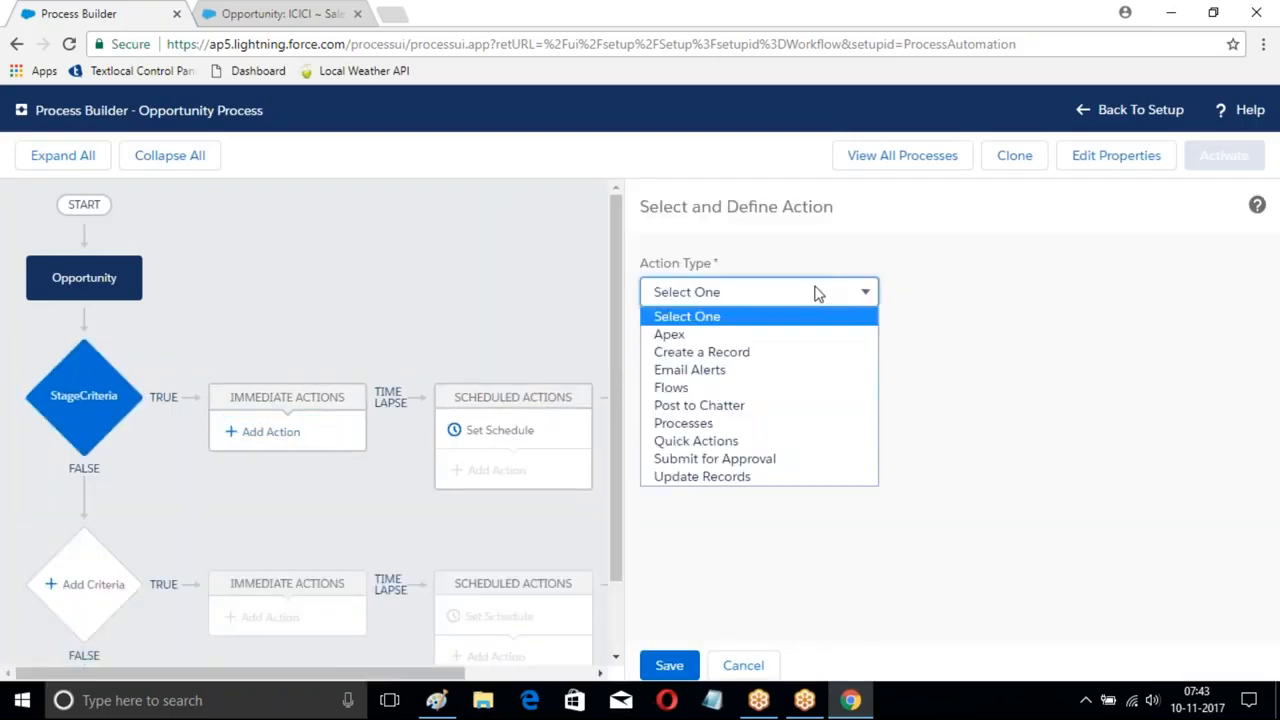
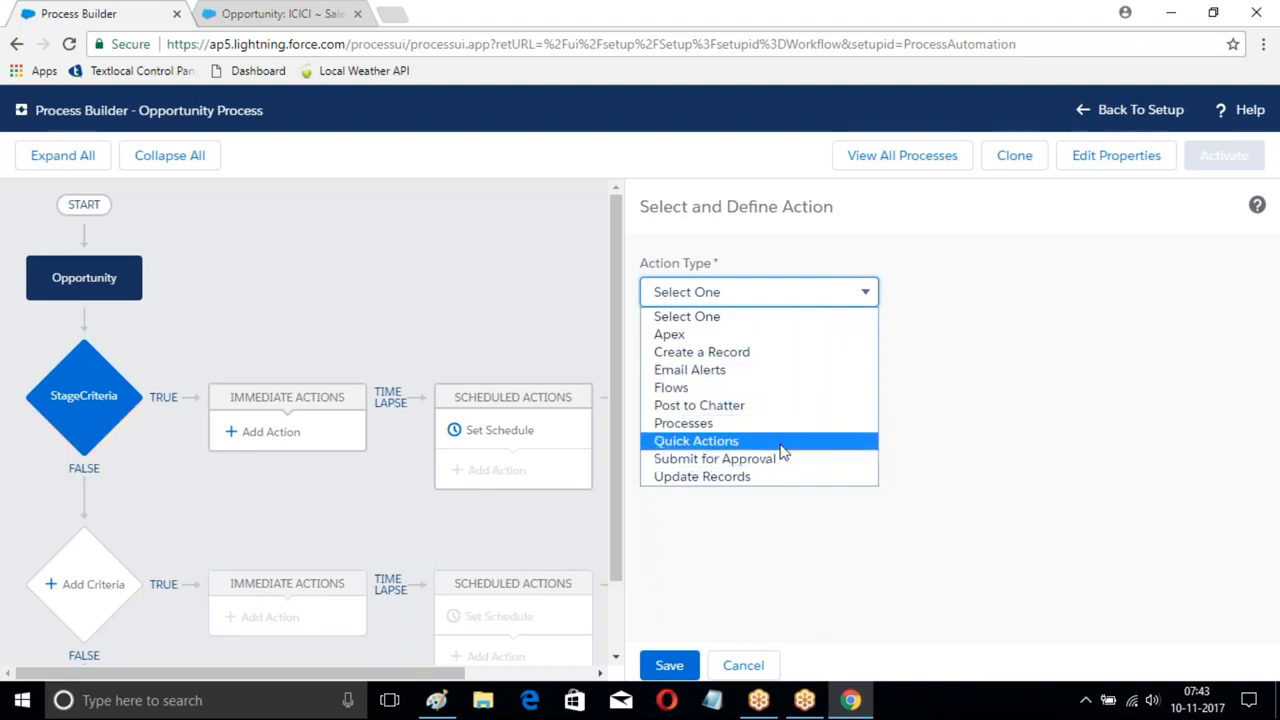
- Make the new action a Quick Action named MyAction Process, filtered to global actions
{"action": "left_click", "coordinate": [737, 445]}
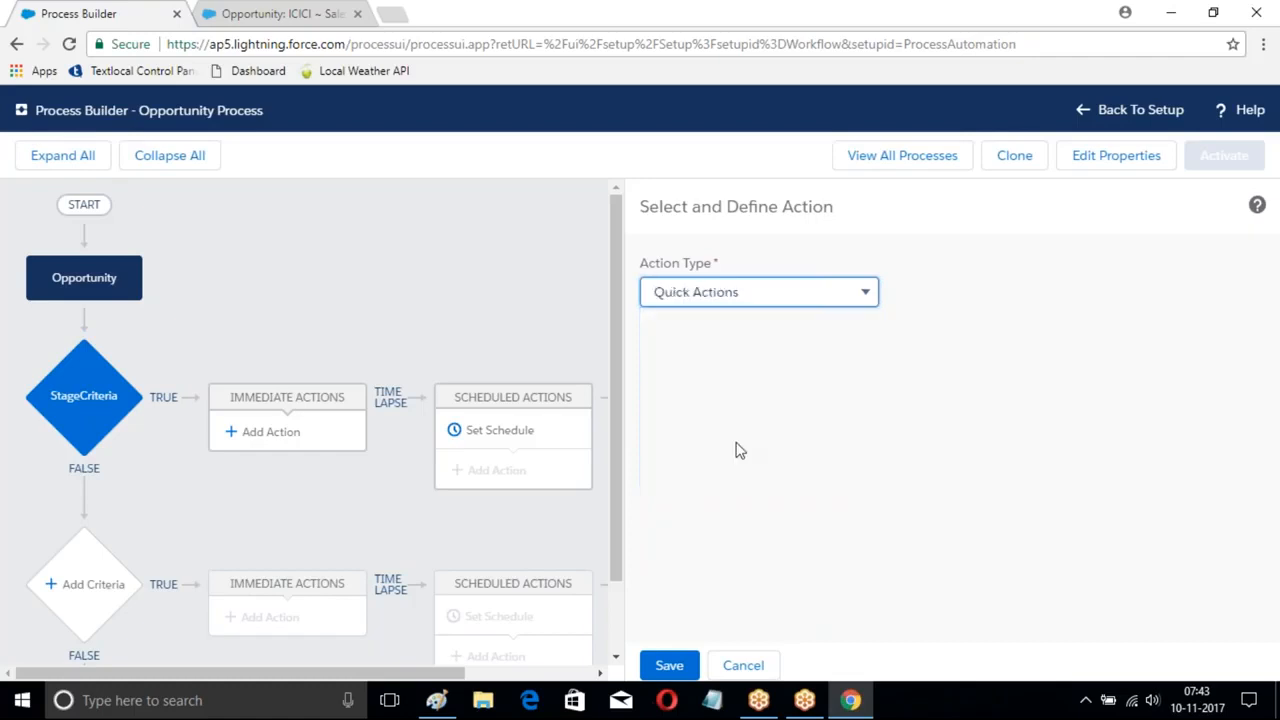
{"action": "left_click", "coordinate": [713, 375]}
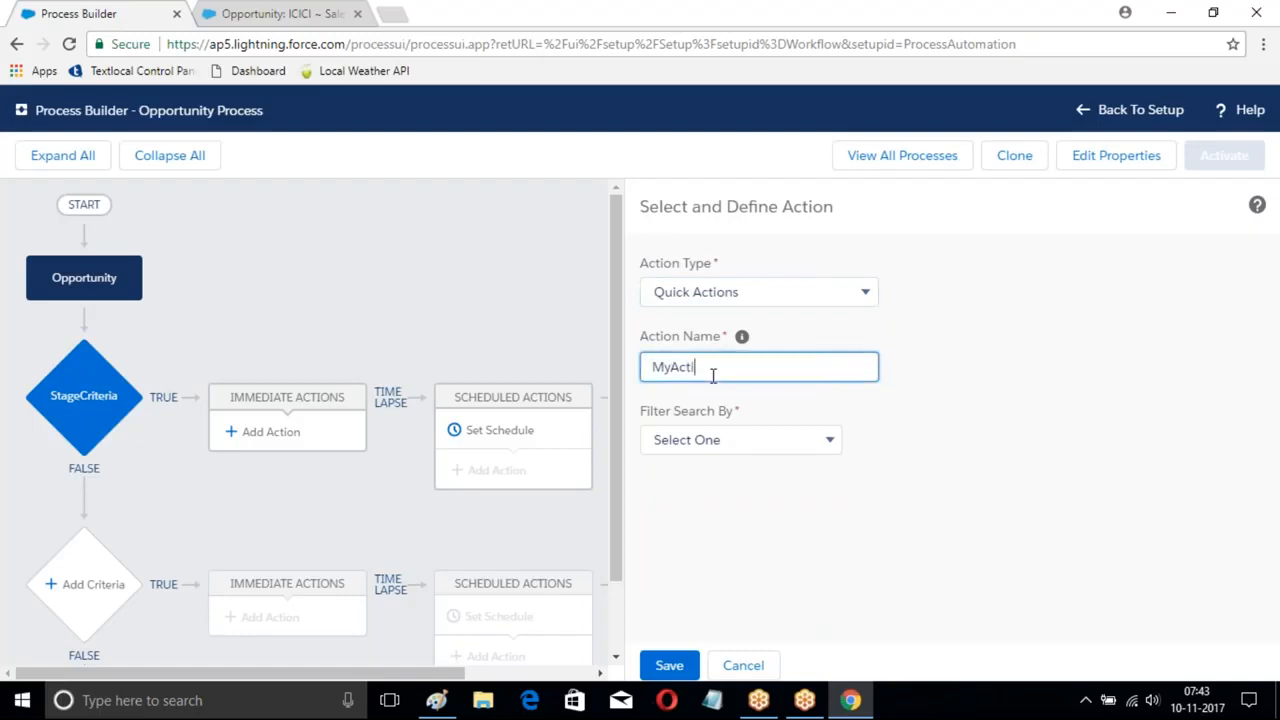
{"action": "type", "text": "Process"}
{"action": "left_click", "coordinate": [805, 442]}
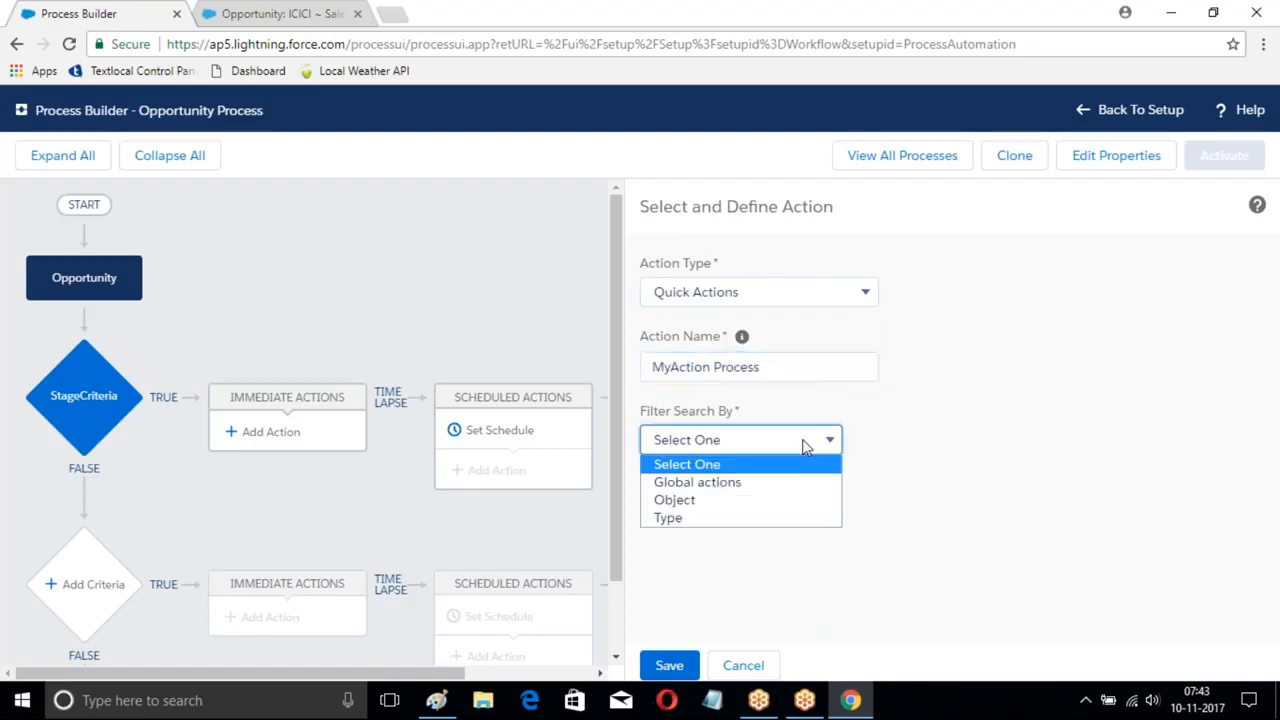
{"action": "left_click", "coordinate": [686, 486]}
- Use the Create a Record action NewContact, with Last Name as a Field Reference
{"action": "left_click", "coordinate": [962, 446]}
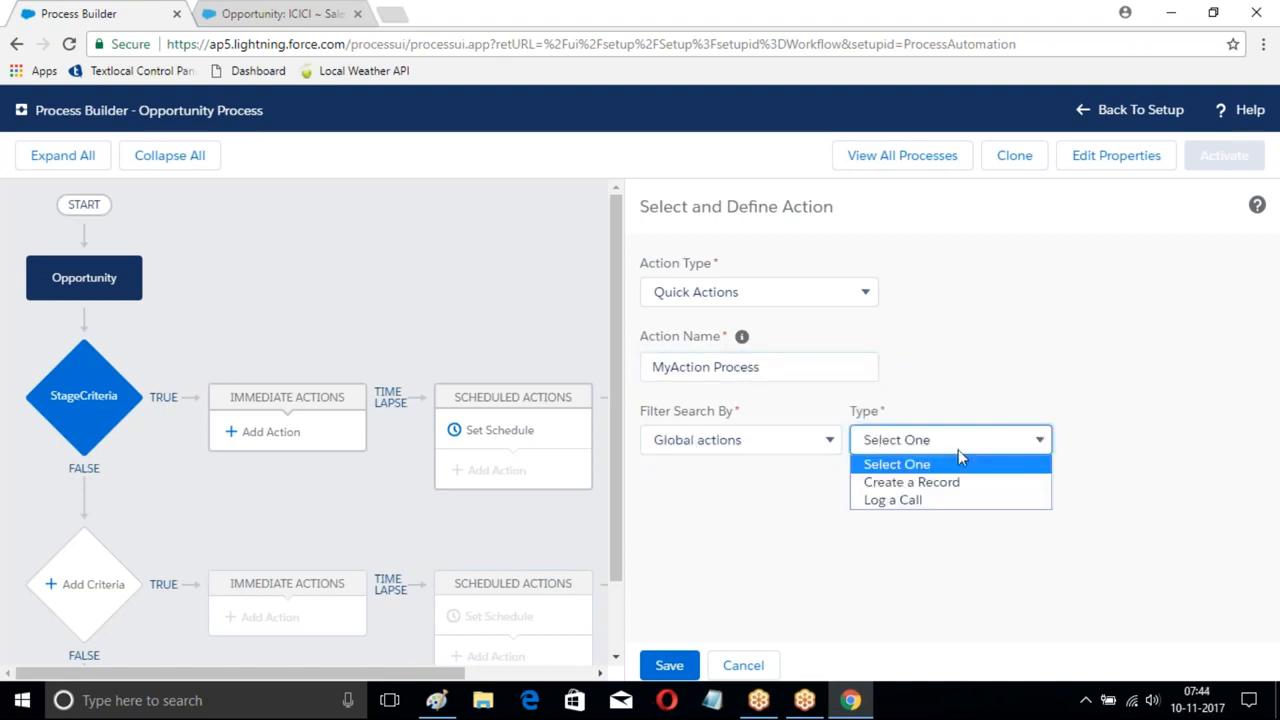
{"action": "left_click", "coordinate": [903, 488]}
{"action": "left_click", "coordinate": [1121, 441]}
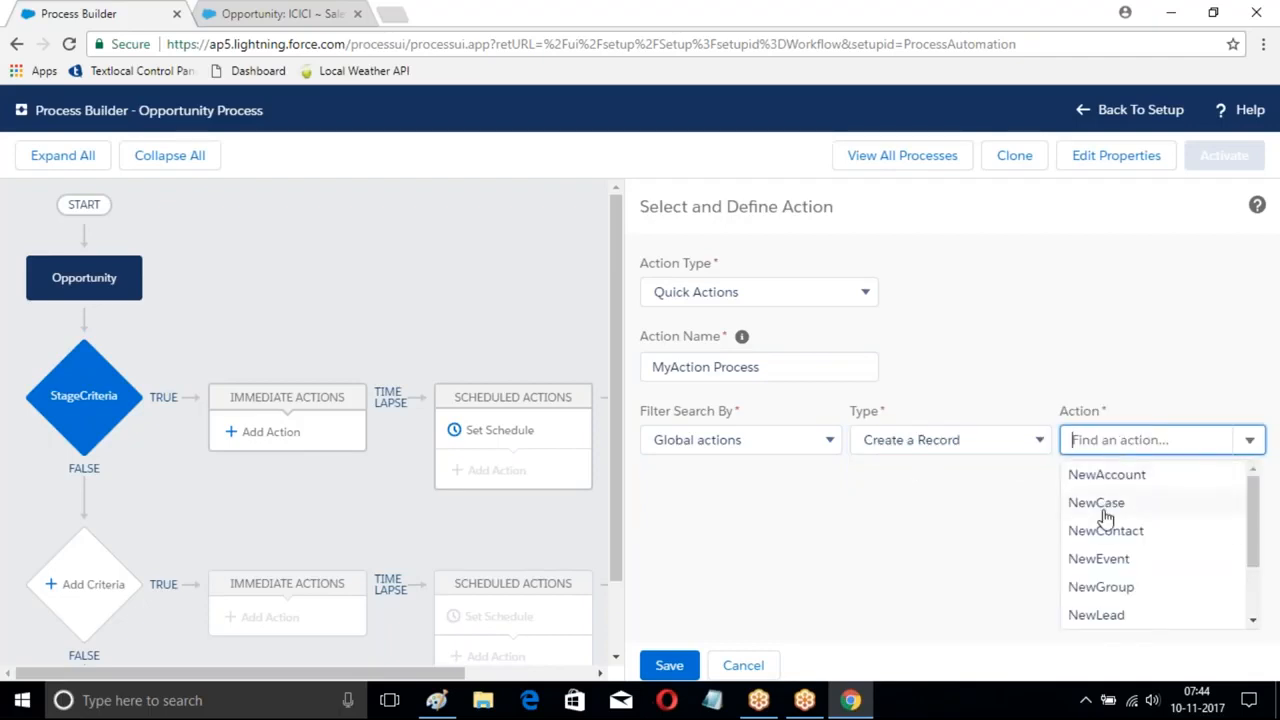
{"action": "left_click", "coordinate": [1113, 531]}
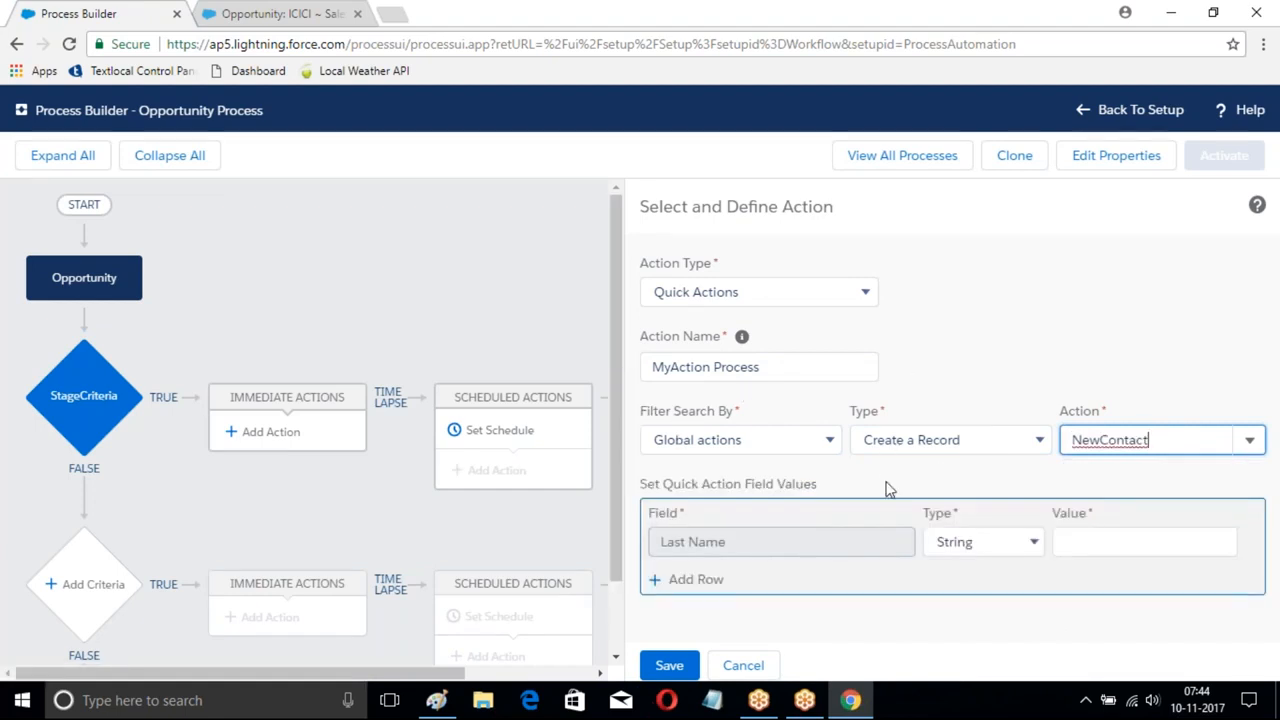
{"action": "left_click", "coordinate": [1100, 541]}
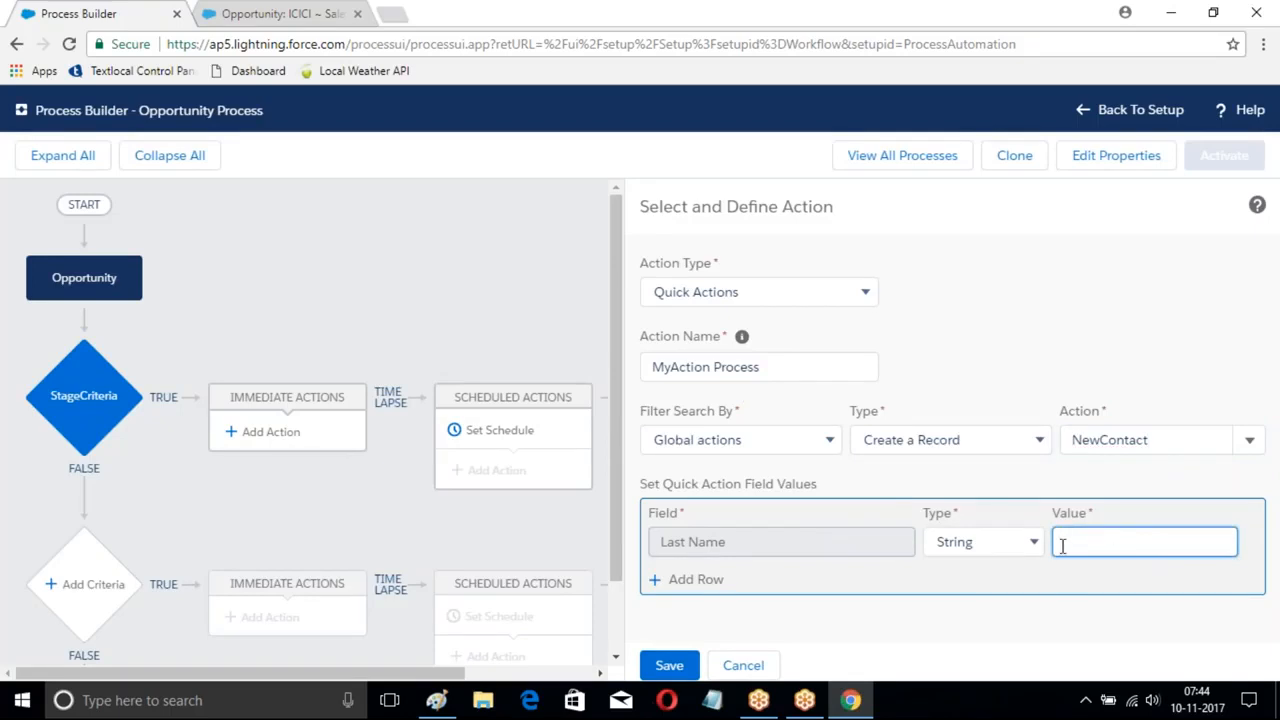
{"action": "left_click", "coordinate": [1000, 541]}
{"action": "left_click", "coordinate": [983, 586]}
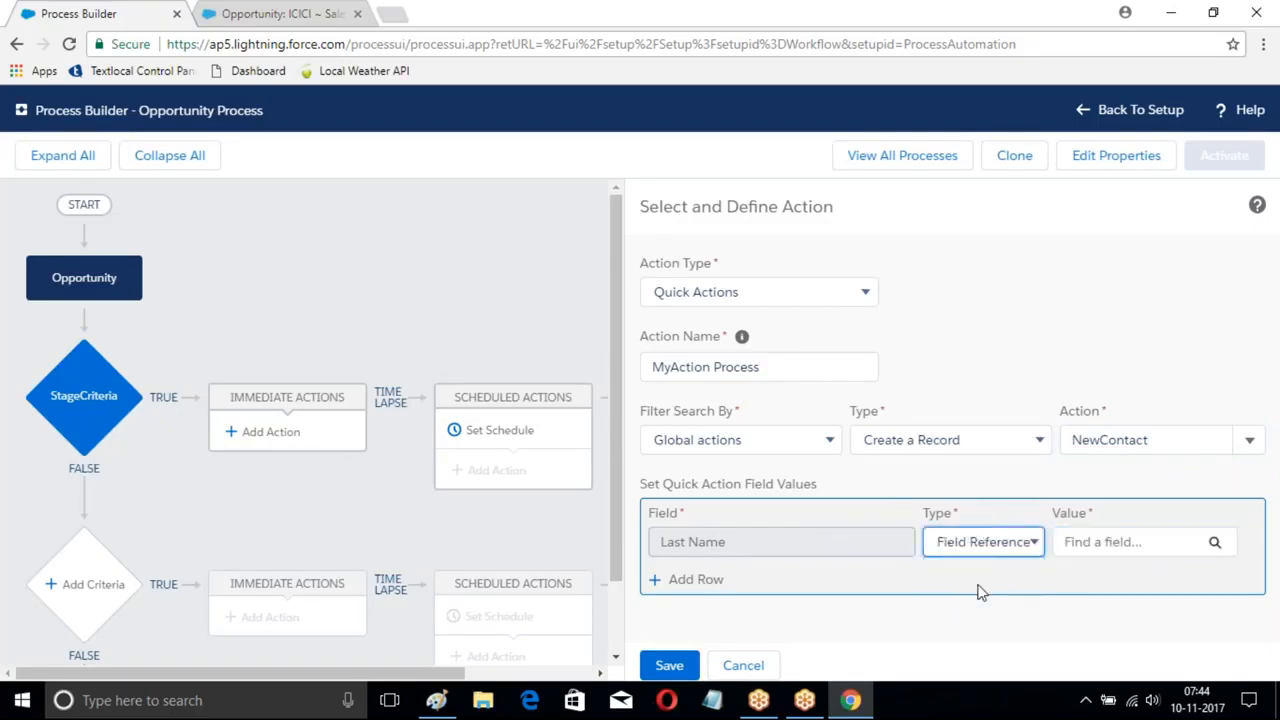
- Set Last Name to the Opportunity's Account ID > Account Name field
{"action": "left_click", "coordinate": [1216, 543]}
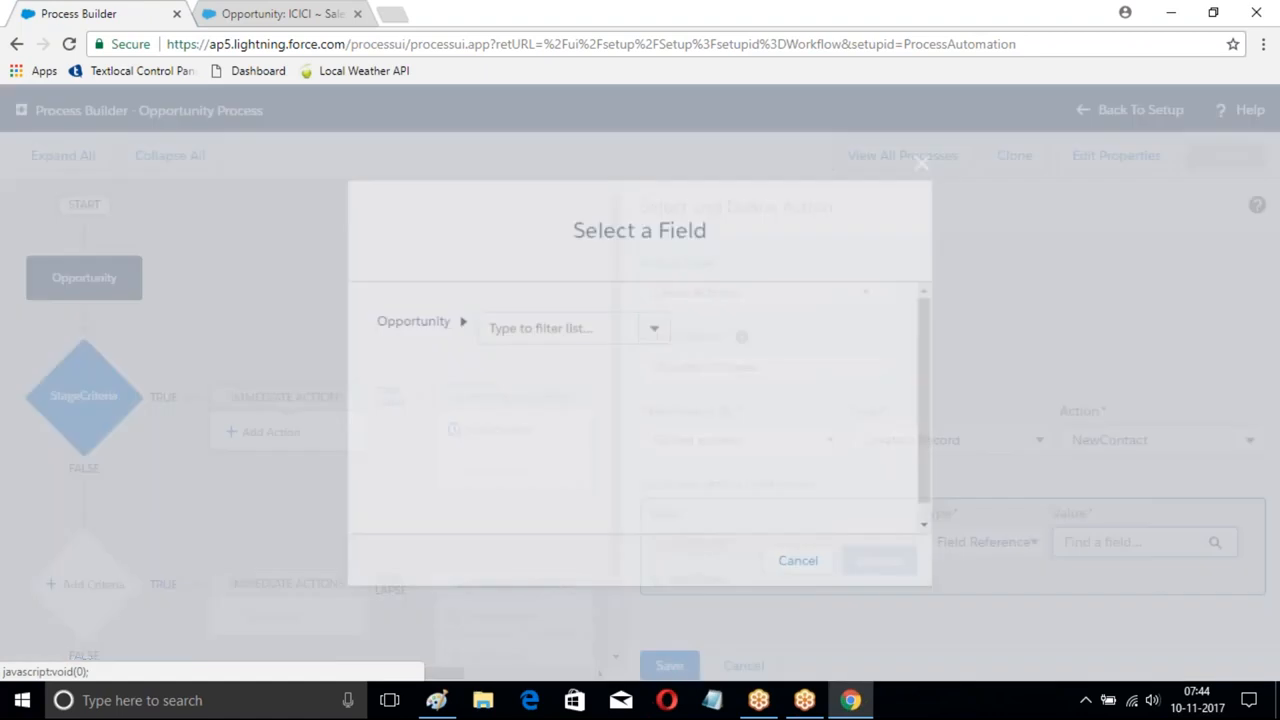
{"action": "left_click", "coordinate": [655, 328]}
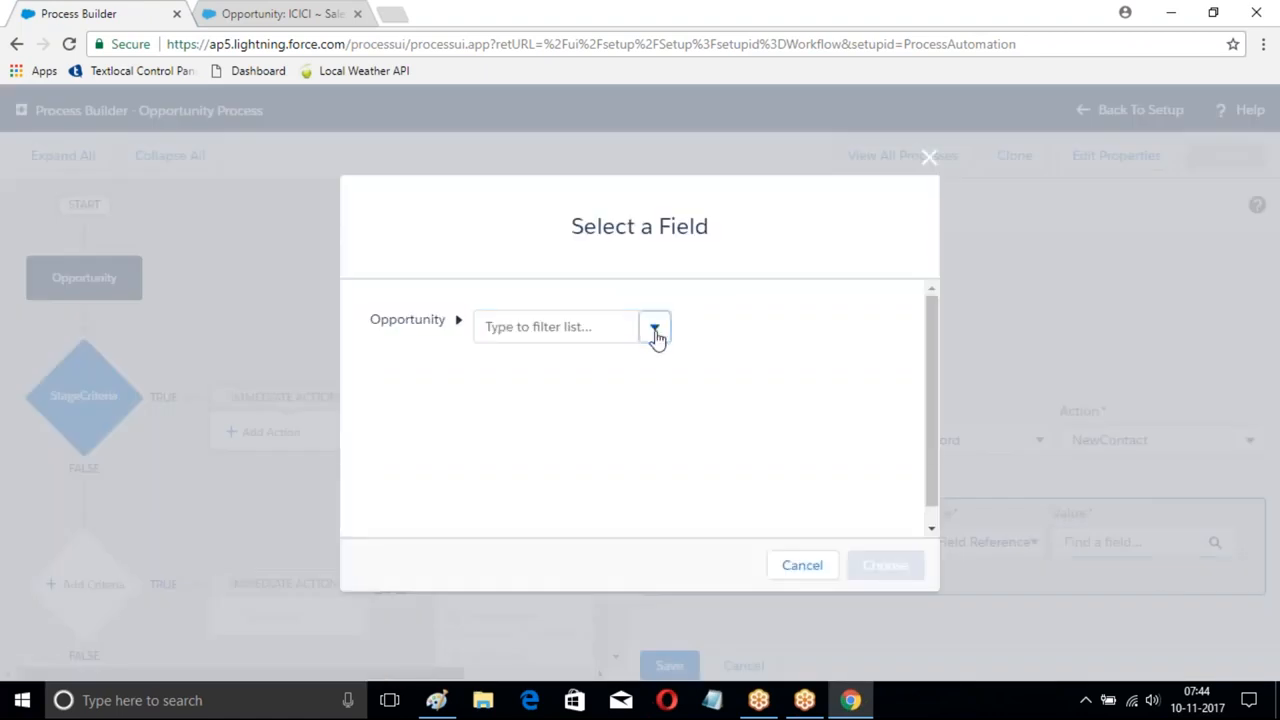
{"action": "left_click", "coordinate": [546, 364]}
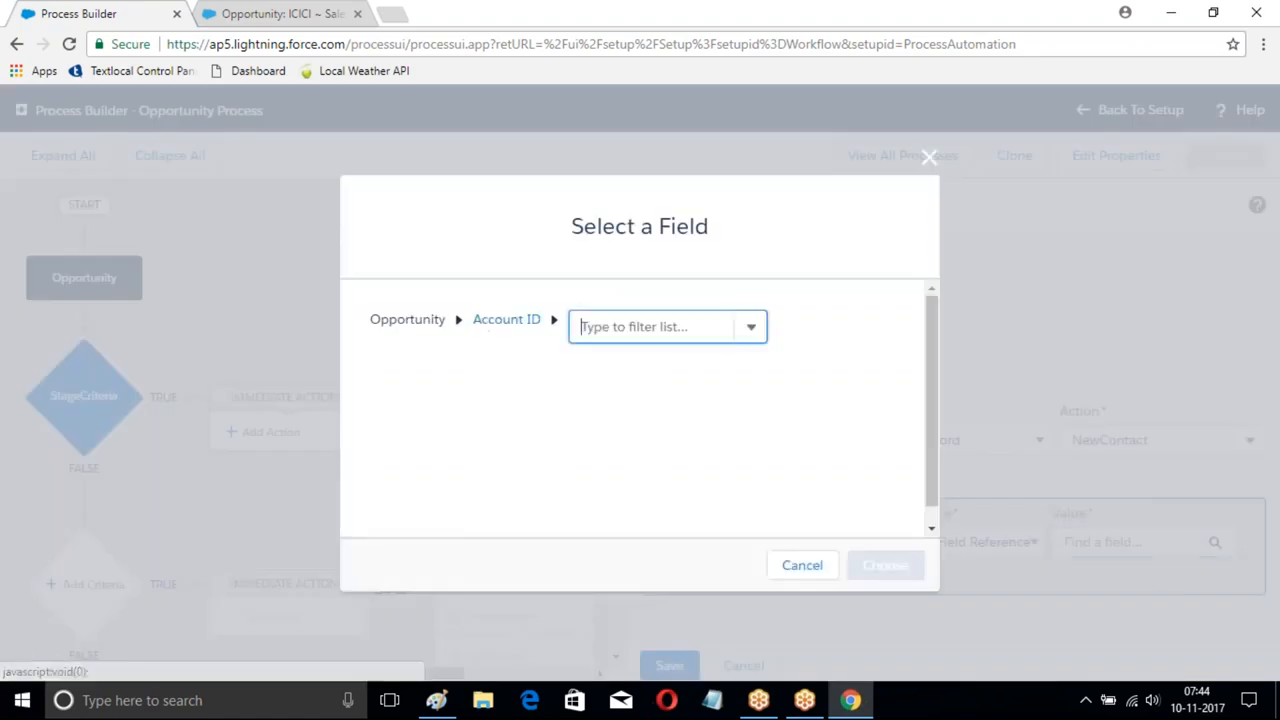
{"action": "left_click", "coordinate": [752, 330]}
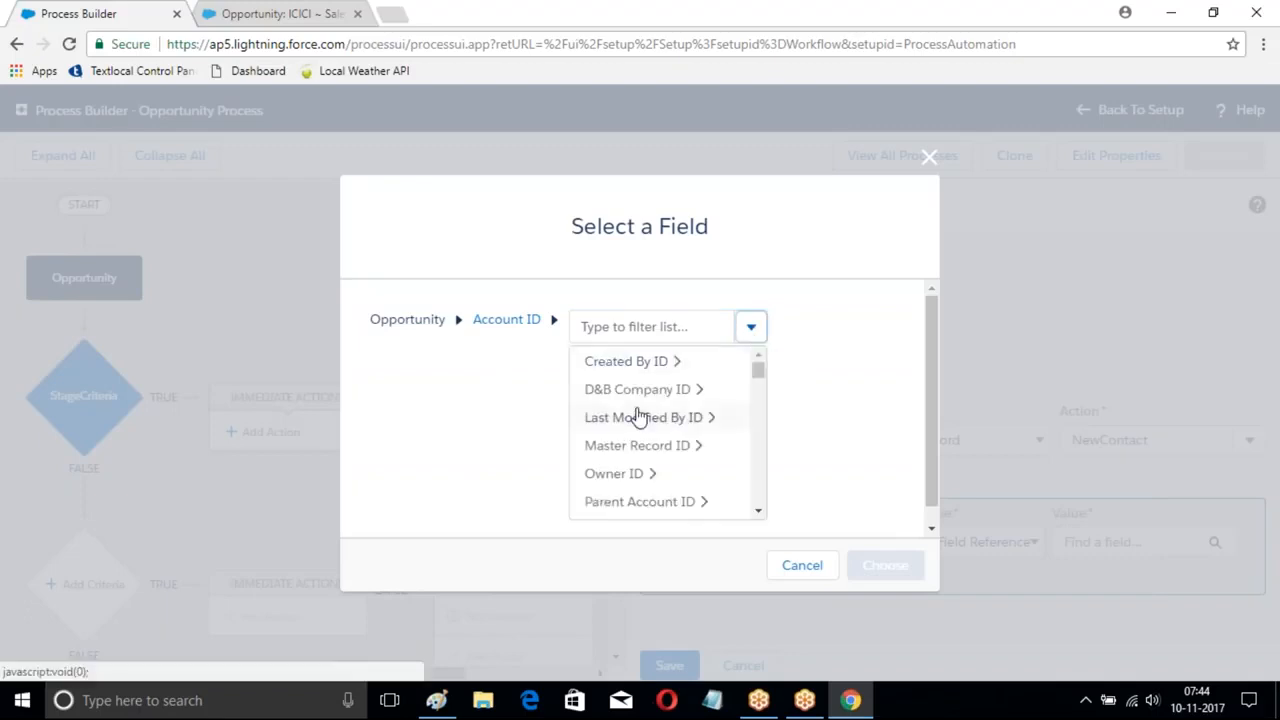
{"action": "left_click", "coordinate": [623, 325]}
{"action": "type", "text": "Name"}
{"action": "left_click", "coordinate": [632, 362]}
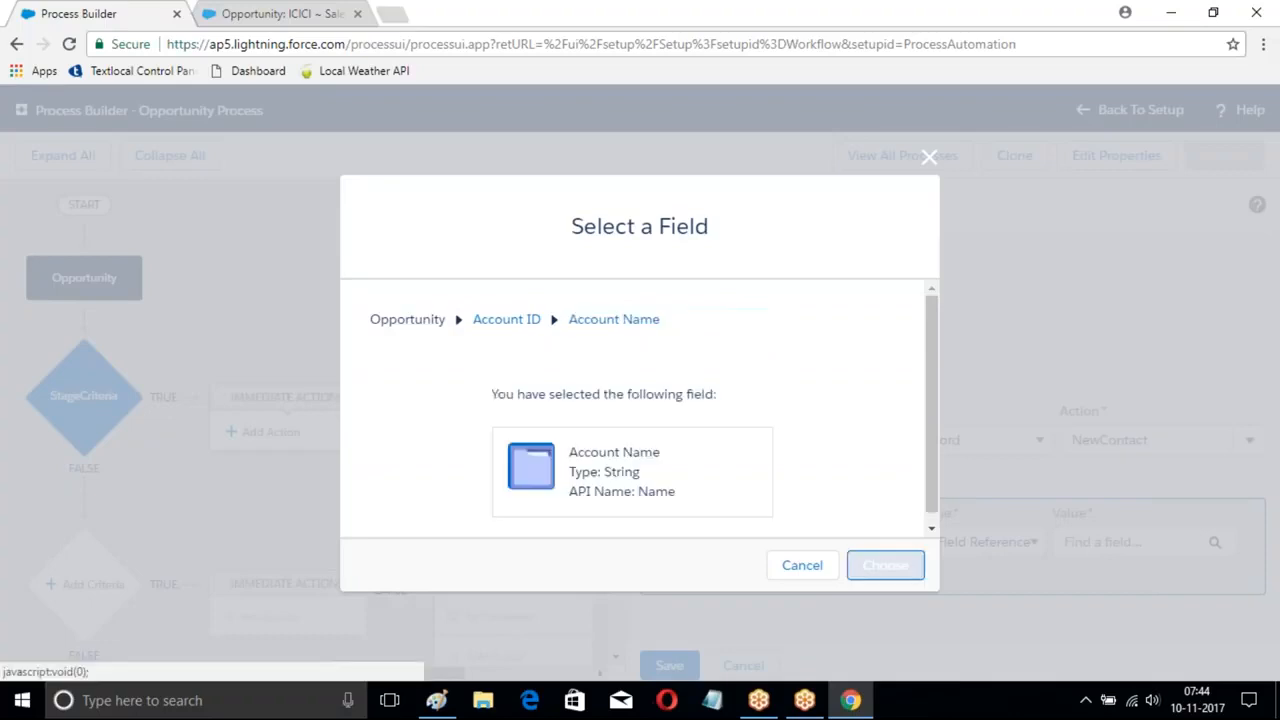
{"action": "left_click", "coordinate": [886, 565]}
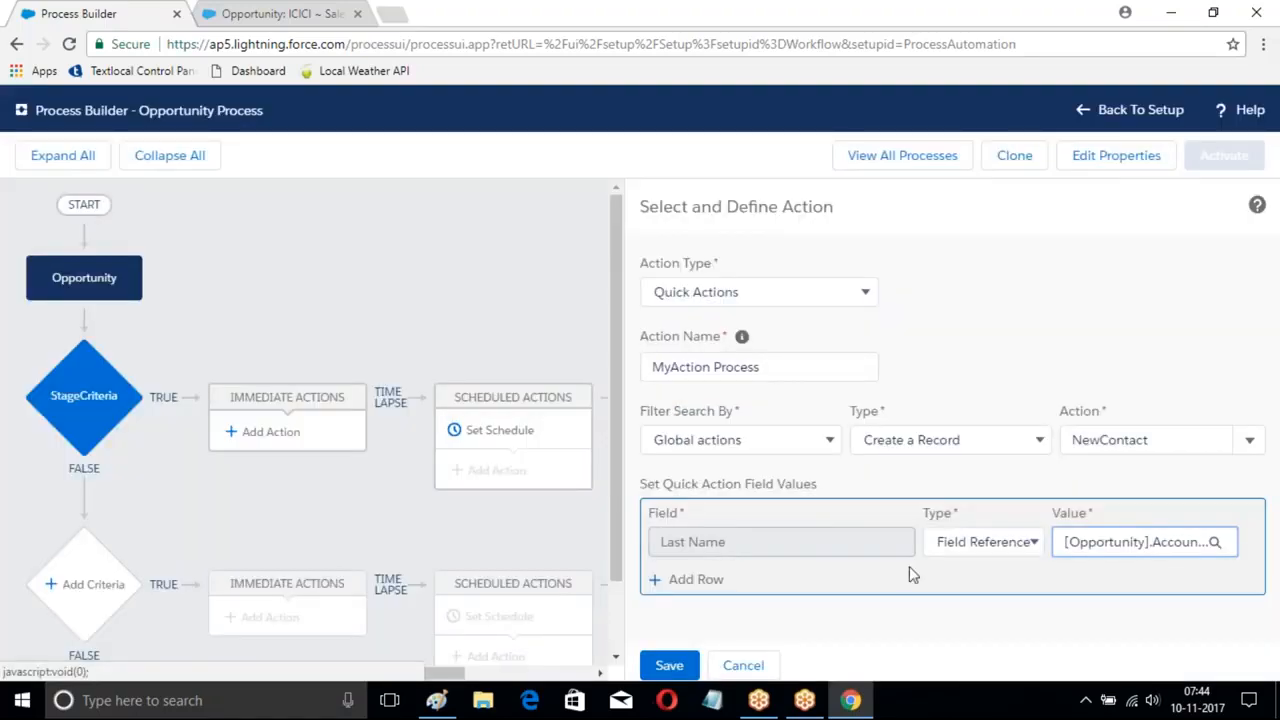
- Add a Business Phone row referencing the Opportunity's Account ID > Account Phone
{"action": "left_click", "coordinate": [695, 580]}
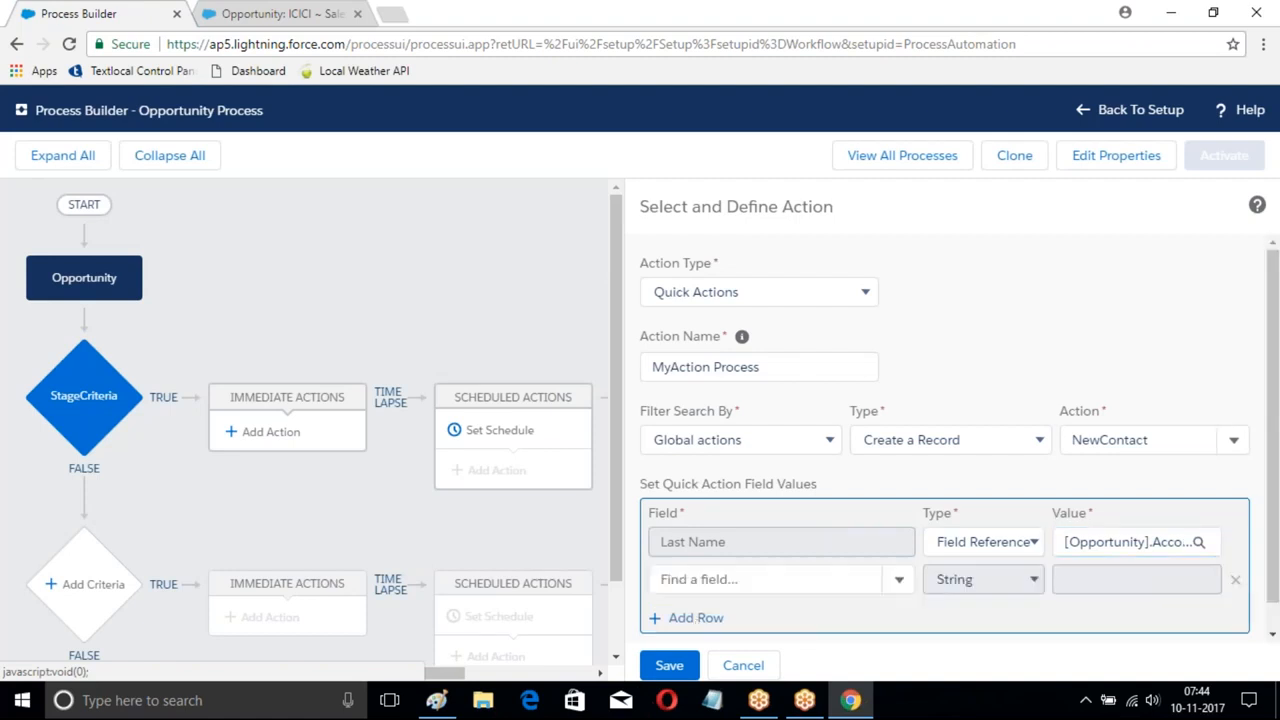
{"action": "left_click", "coordinate": [714, 579]}
{"action": "type", "text": "Phon"}
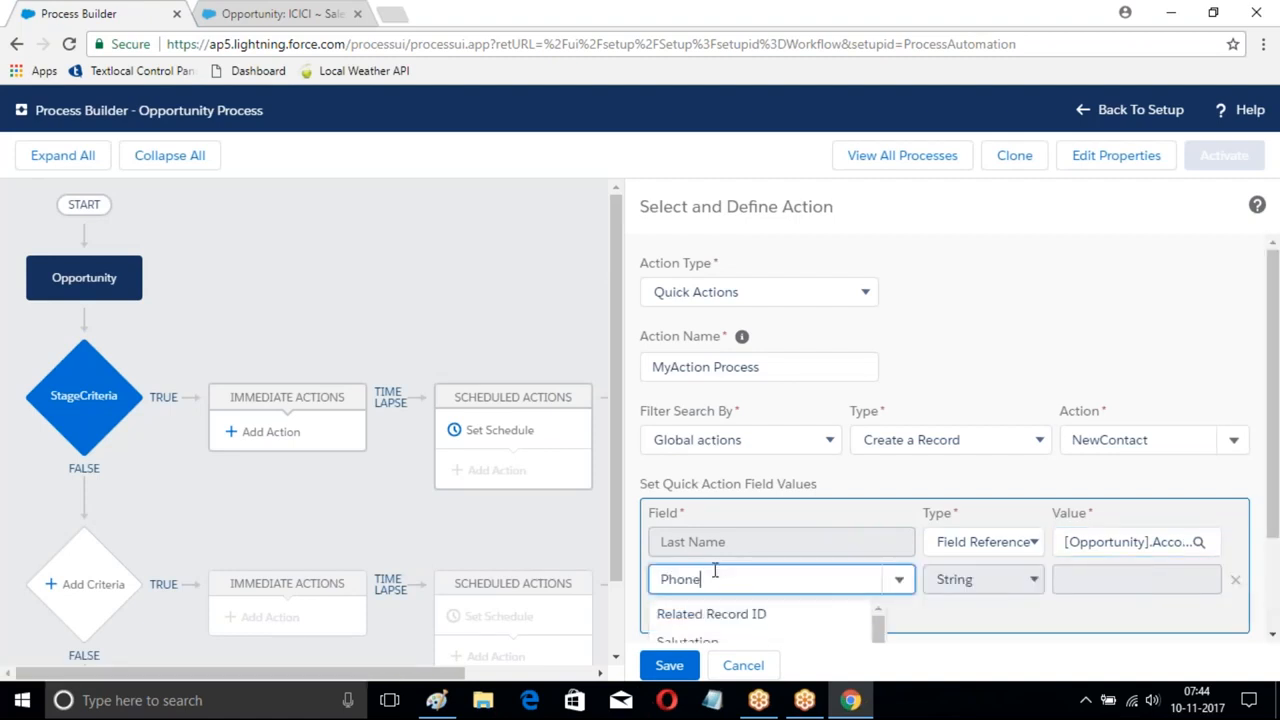
{"action": "type", "text": "e"}
{"action": "left_click", "coordinate": [710, 614]}
{"action": "left_click", "coordinate": [1135, 579]}
{"action": "left_click", "coordinate": [1034, 581]}
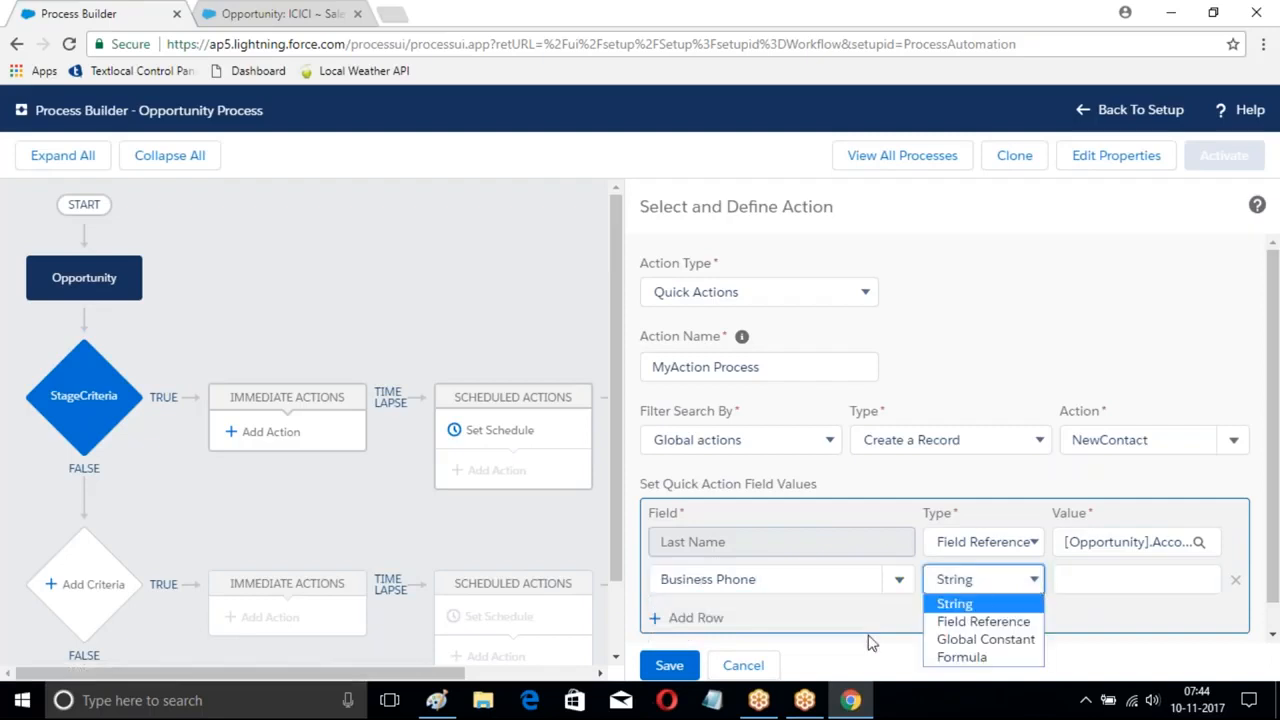
{"action": "left_click", "coordinate": [972, 622]}
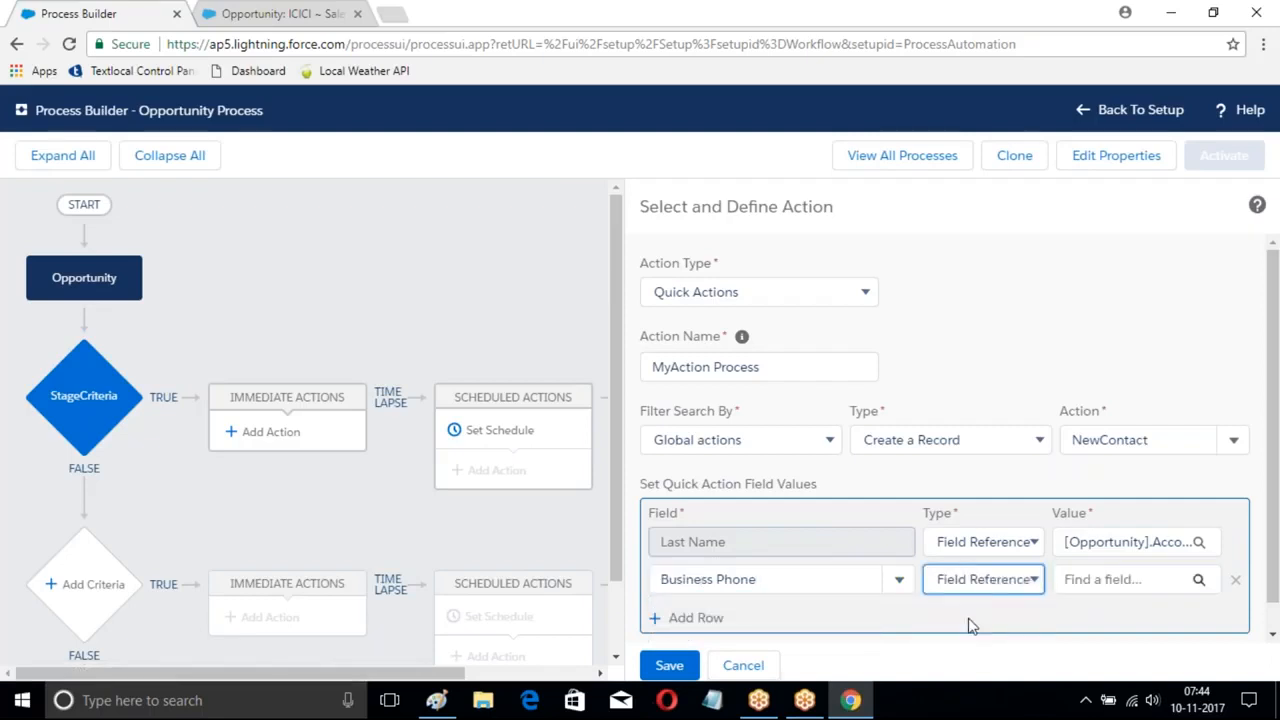
{"action": "left_click", "coordinate": [1197, 580]}
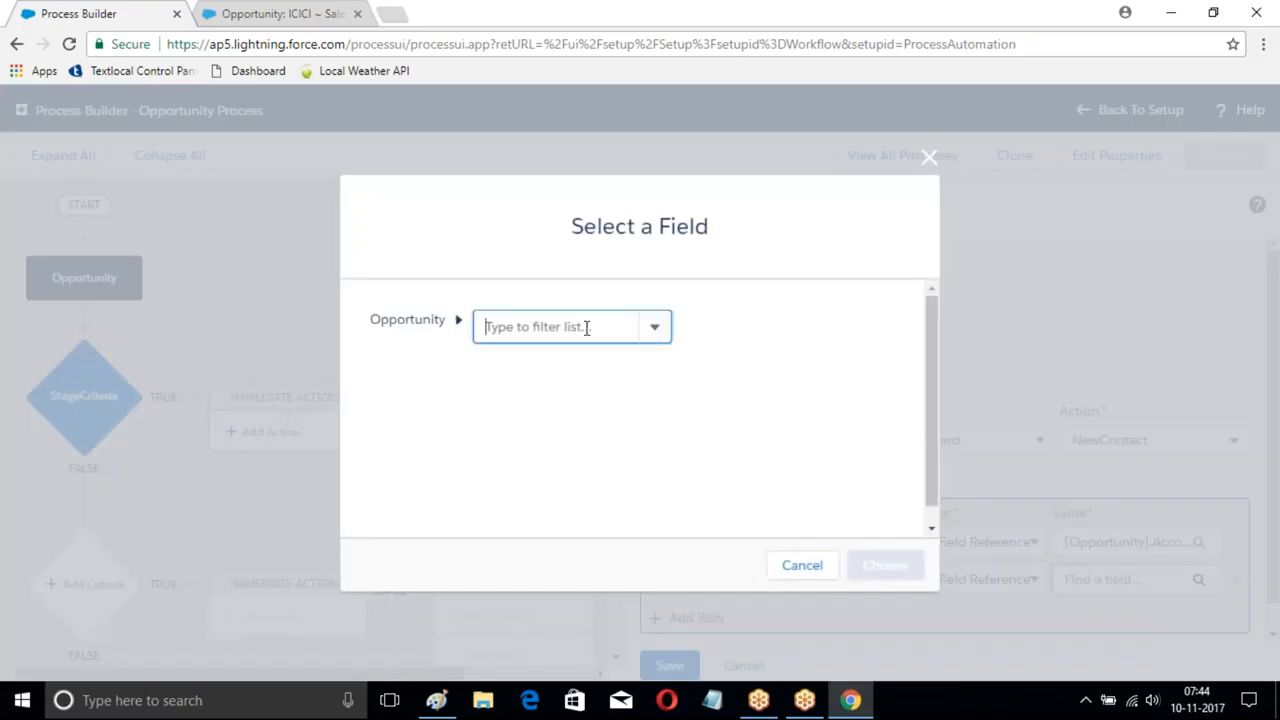
{"action": "left_click", "coordinate": [587, 328]}
{"action": "type", "text": "Acc"}
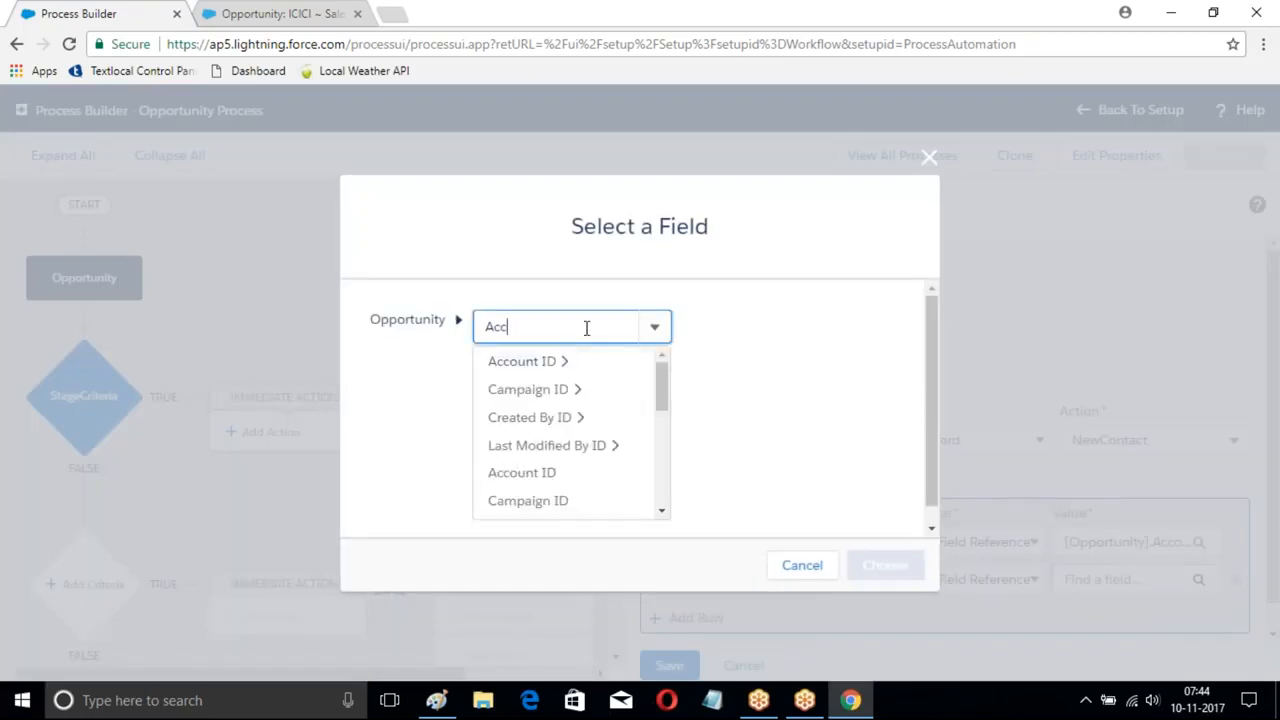
{"action": "left_click", "coordinate": [522, 361]}
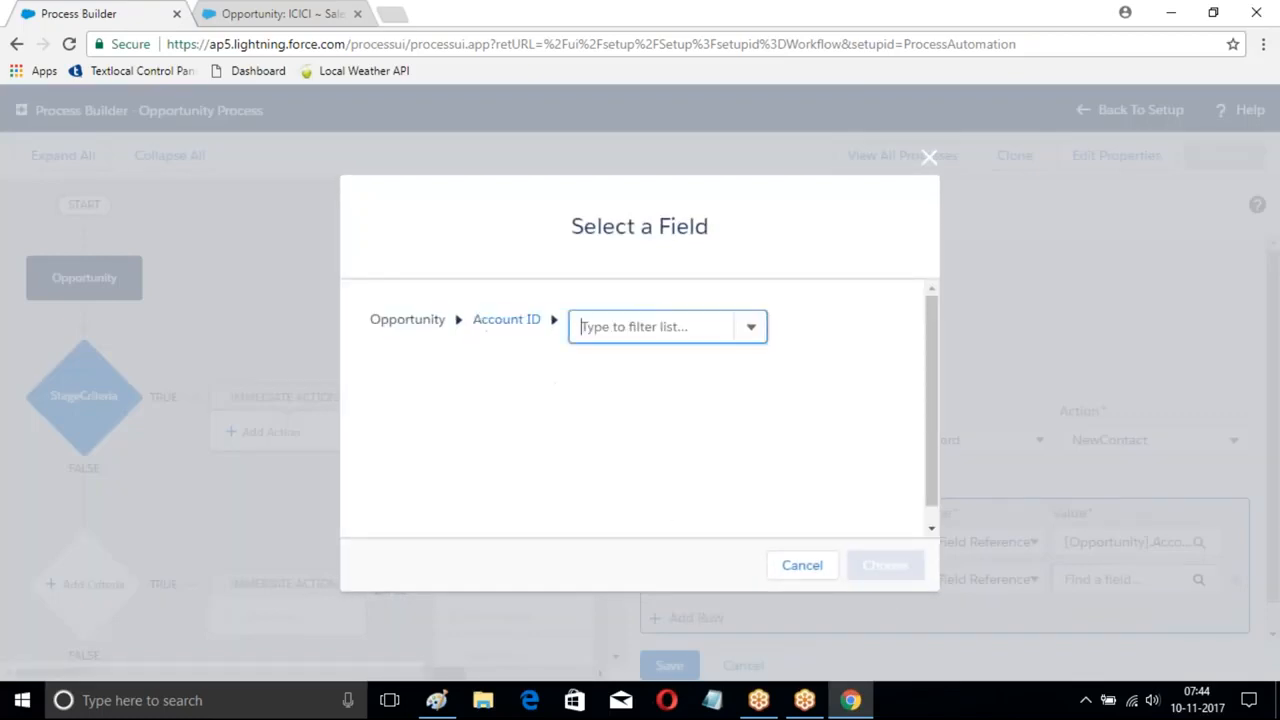
{"action": "left_click", "coordinate": [663, 330]}
{"action": "type", "text": "Phone"}
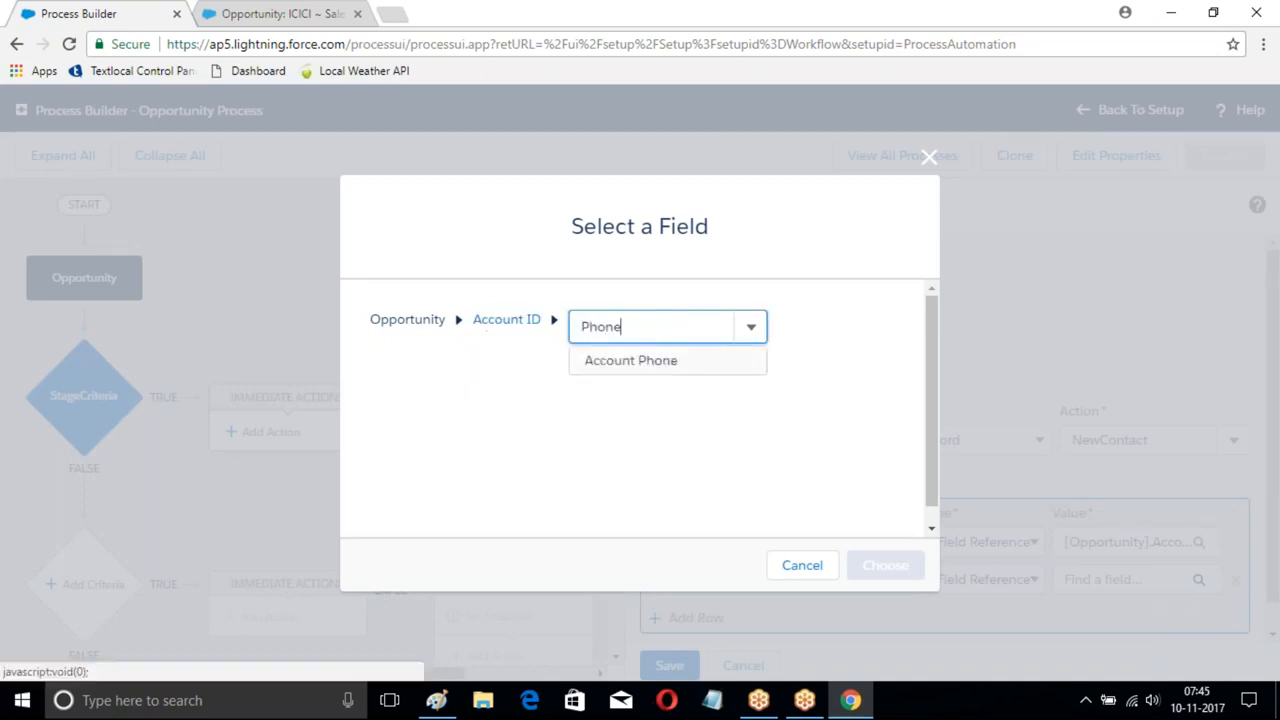
{"action": "left_click", "coordinate": [655, 362]}
{"action": "left_click", "coordinate": [885, 565]}
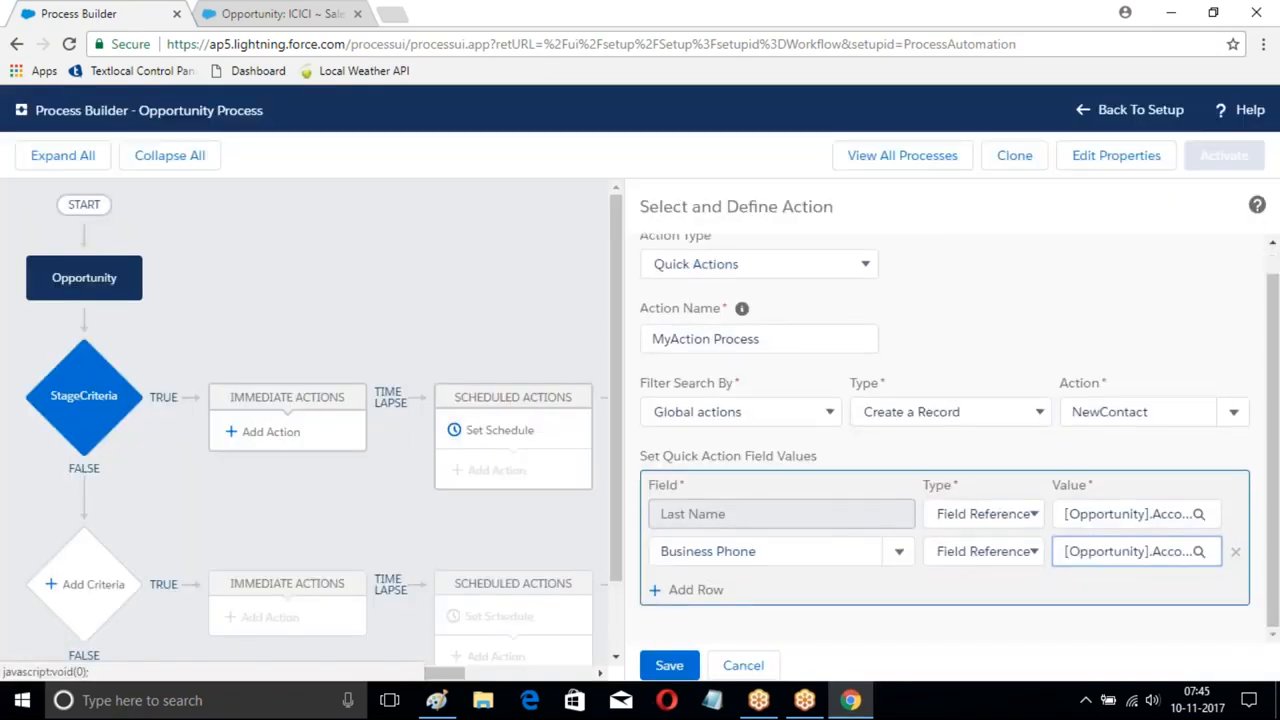
- Remove the empty third field row and save the quick action
{"action": "left_click", "coordinate": [700, 590]}
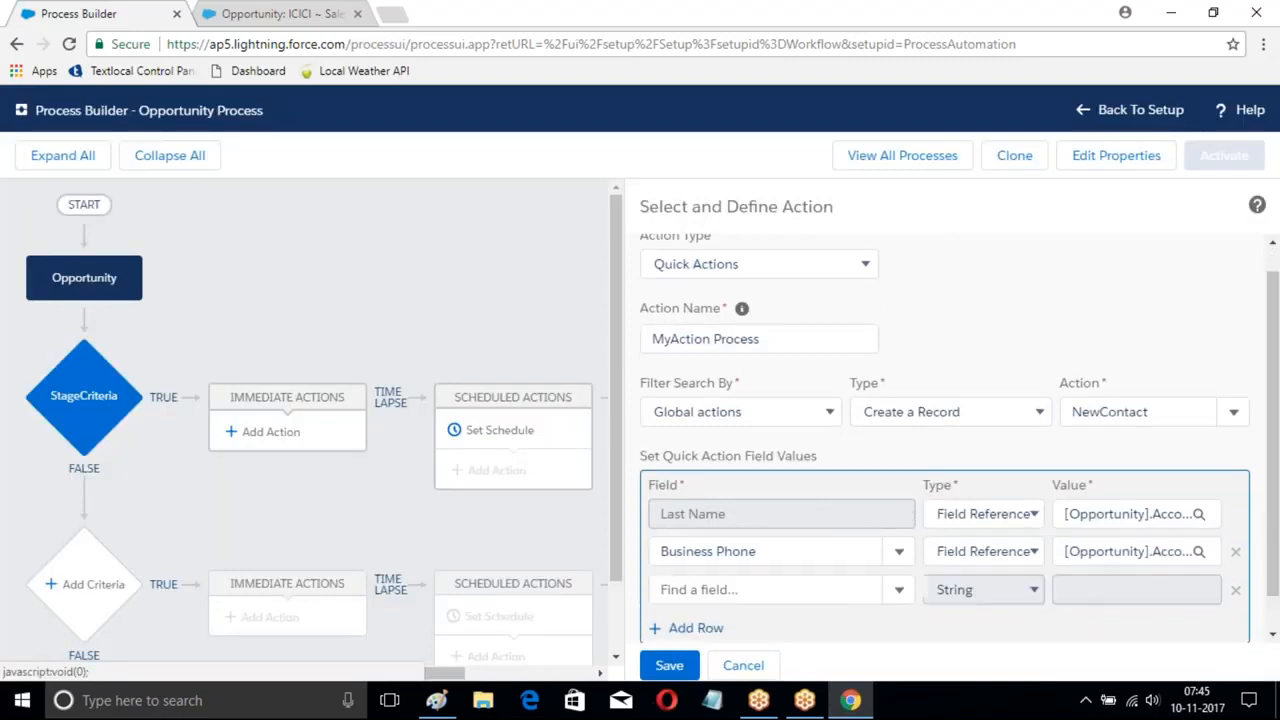
{"action": "type", "text": "C"}
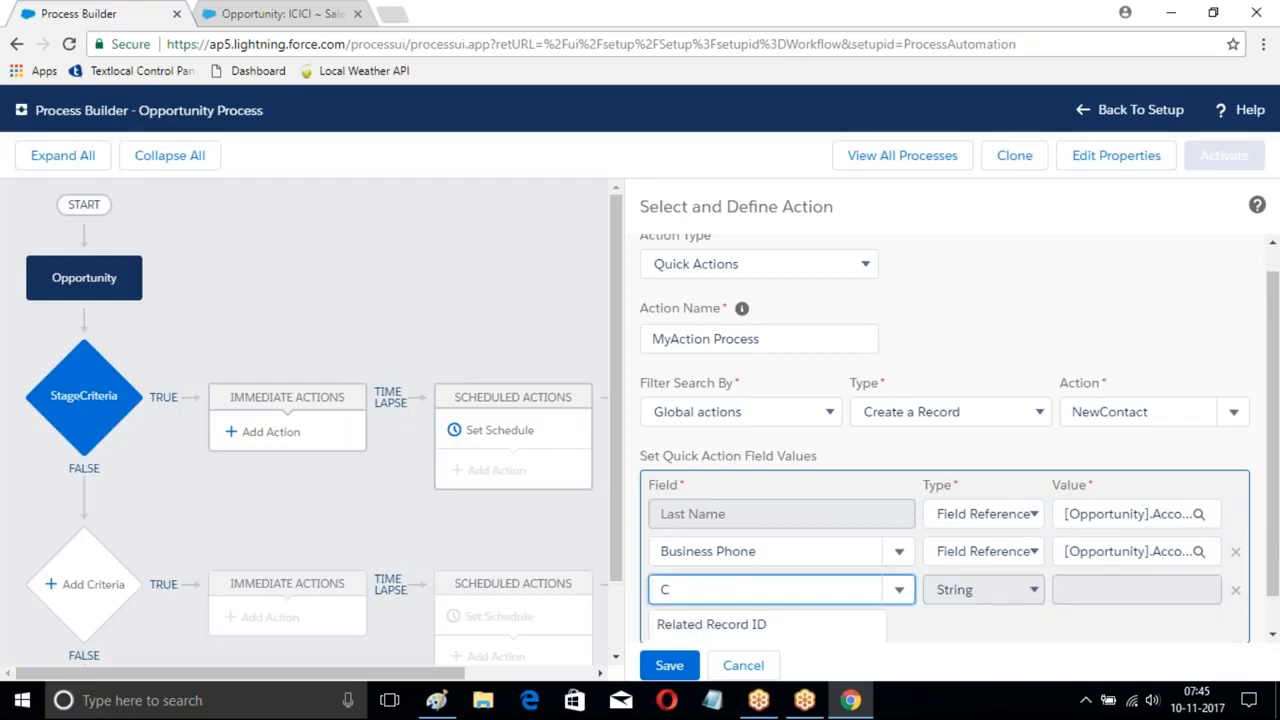
{"action": "key", "text": "BackSpace"}
{"action": "type", "text": "Id"}
{"action": "key", "text": "BackSpace"}
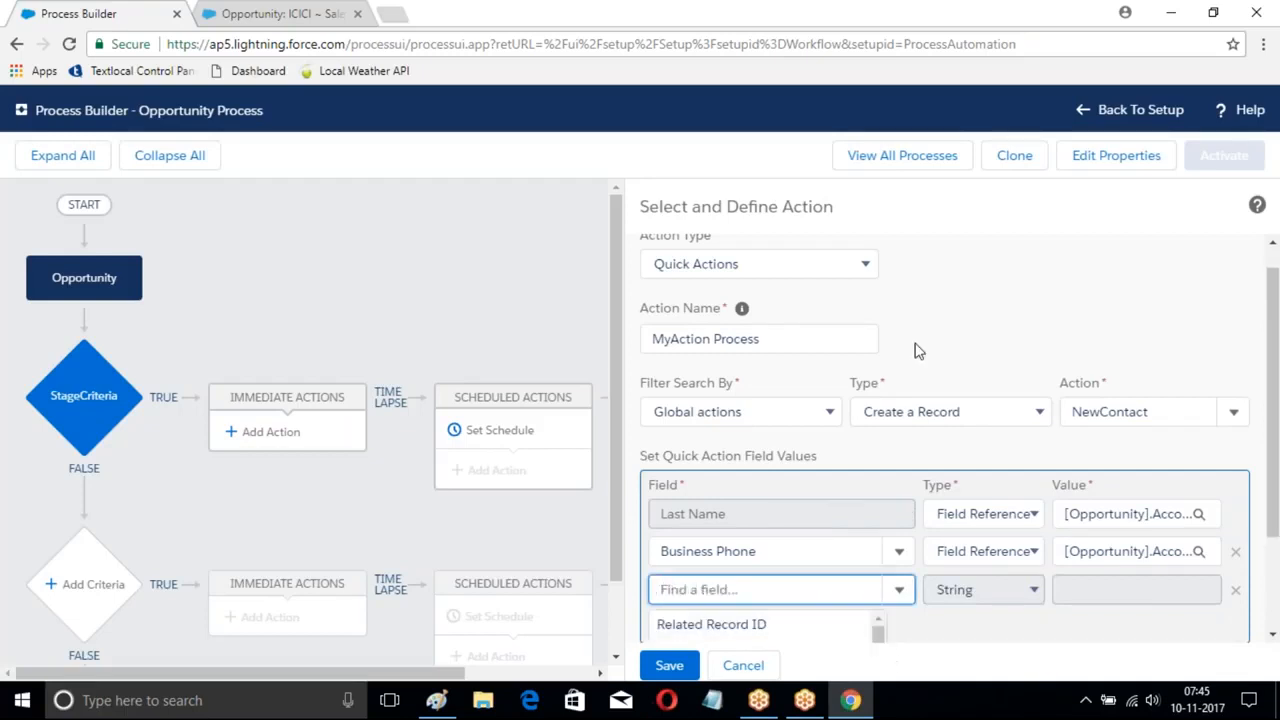
{"action": "left_click", "coordinate": [989, 291]}
{"action": "scroll", "coordinate": [952, 643], "scroll_direction": "down", "scroll_amount": 1}
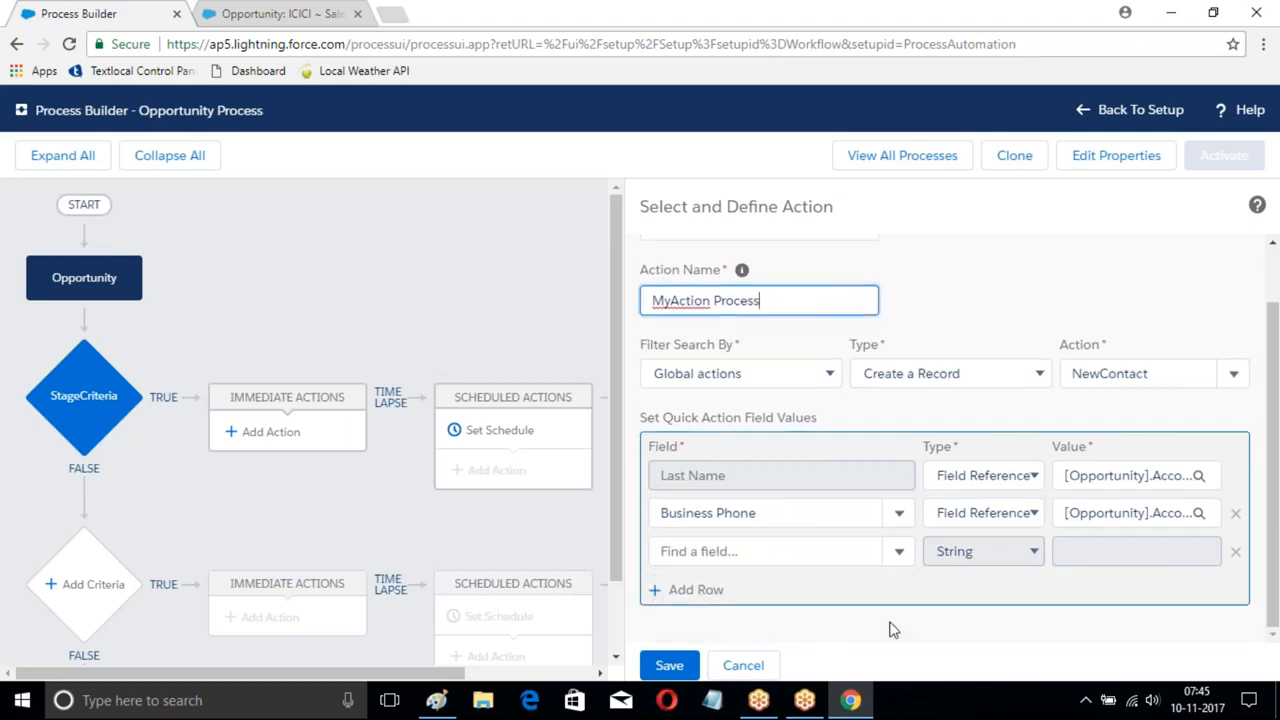
{"action": "left_click", "coordinate": [1235, 551]}
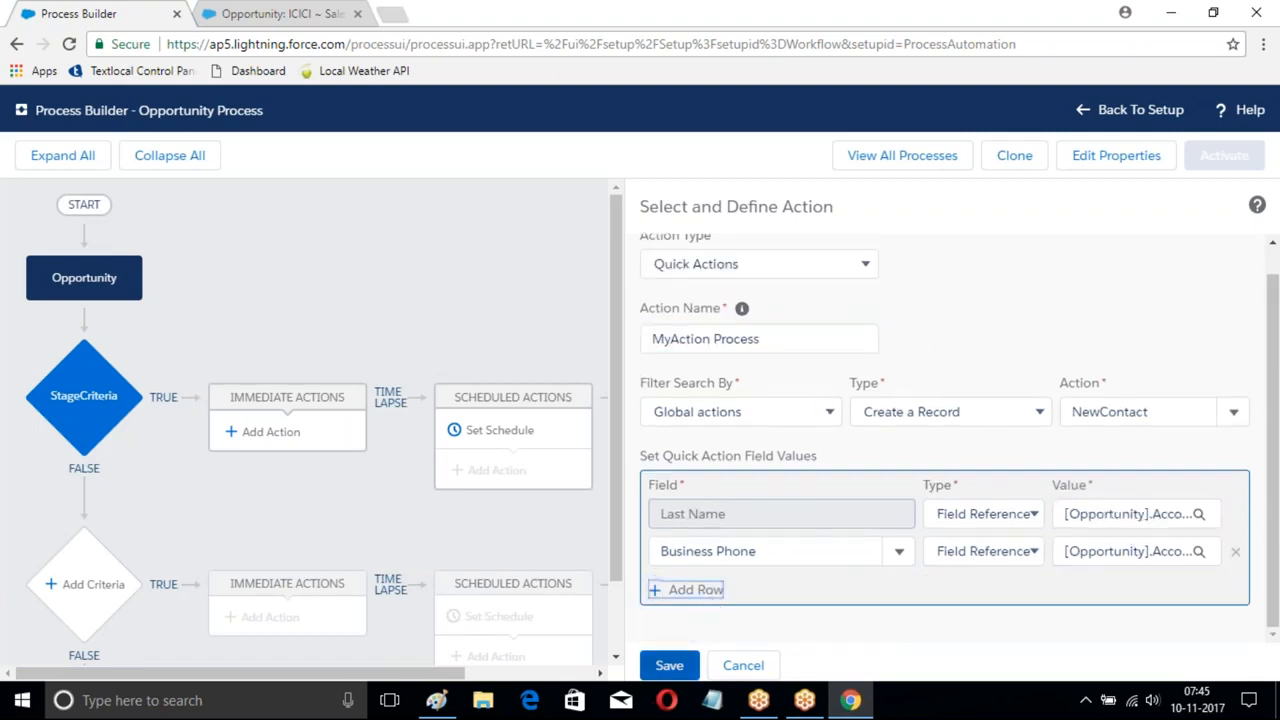
{"action": "left_click", "coordinate": [667, 667]}
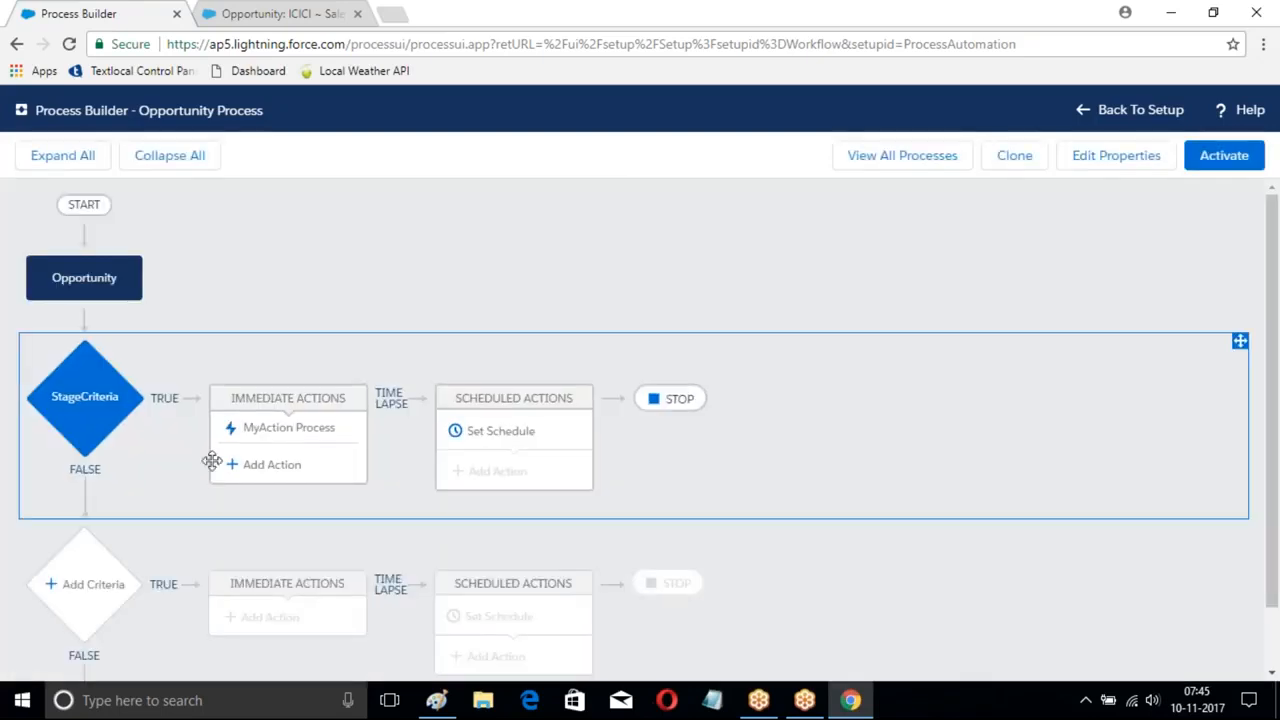
- Add a Submit for Approval action to StageCriteria named WilspnProcess
{"action": "left_click", "coordinate": [255, 470]}
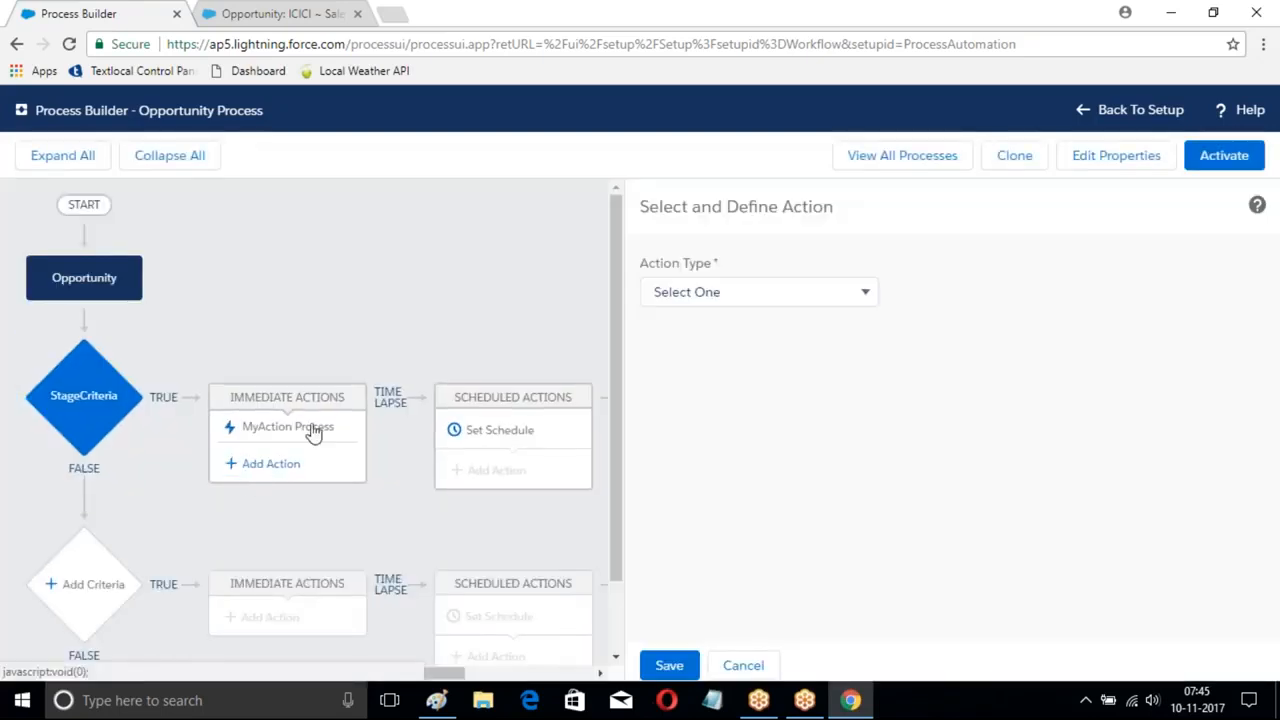
{"action": "left_click", "coordinate": [778, 292]}
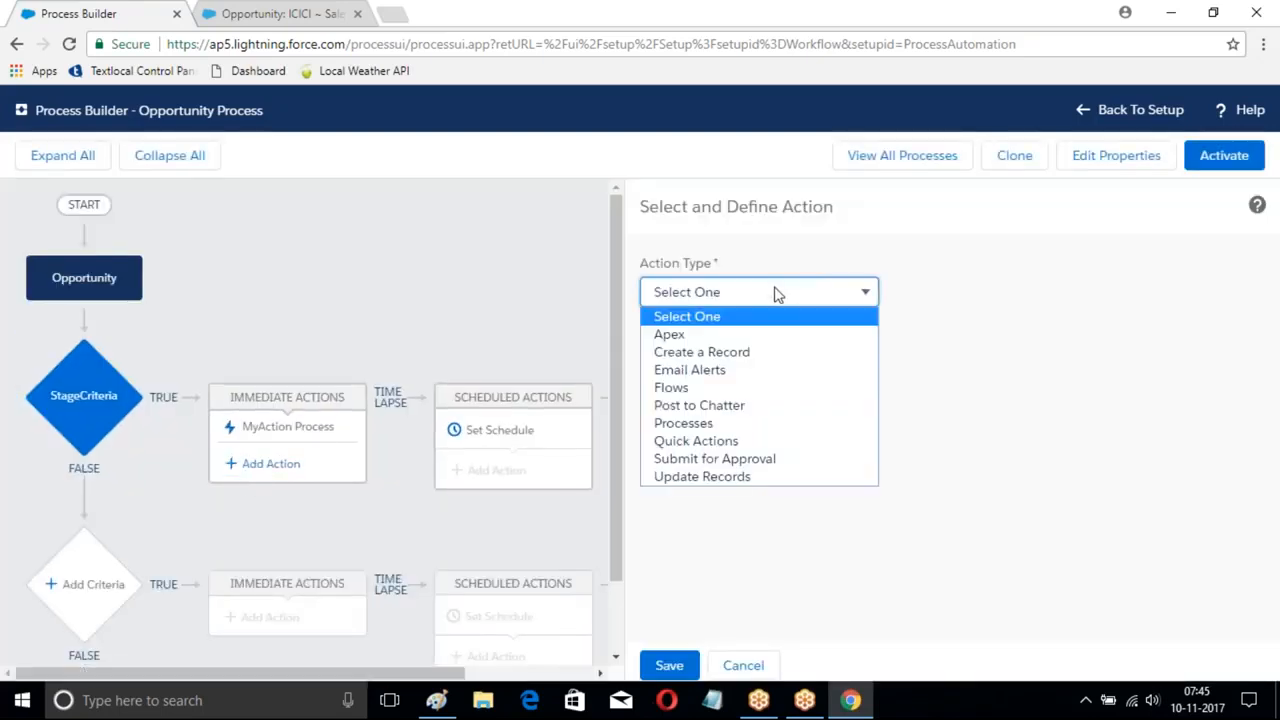
{"action": "left_click", "coordinate": [716, 459]}
{"action": "left_click", "coordinate": [698, 366]}
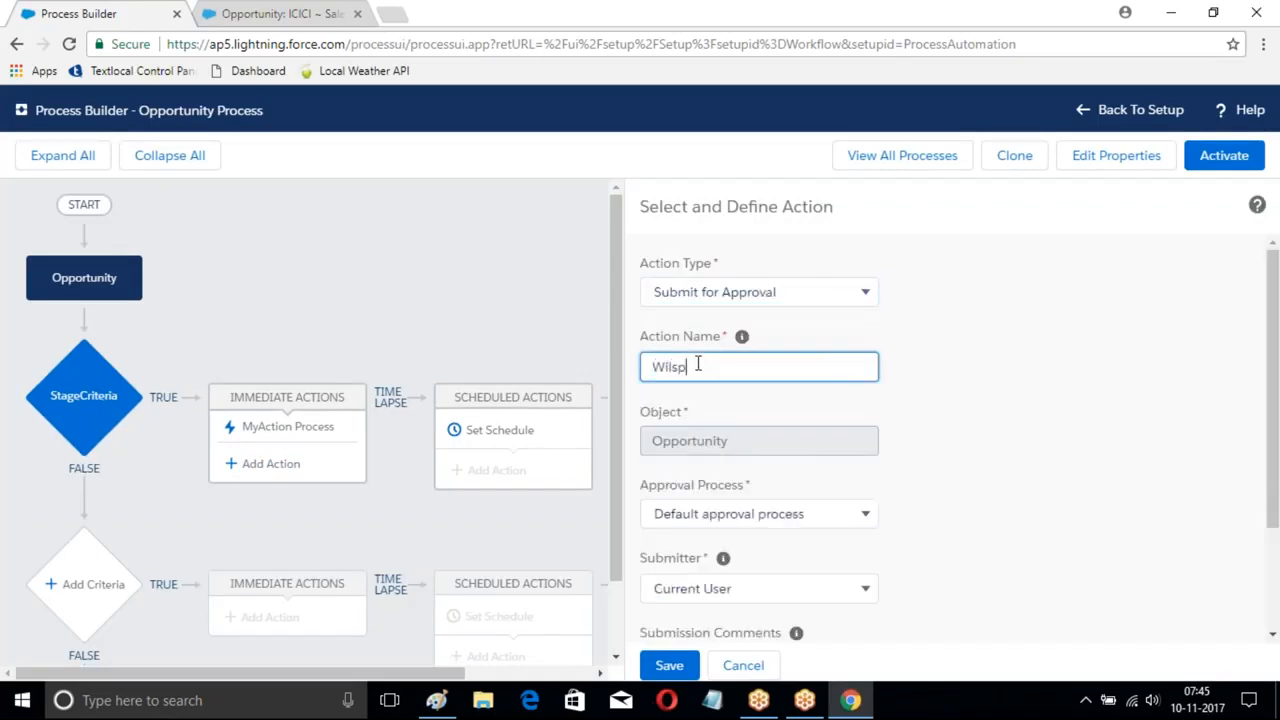
{"action": "type", "text": "WilspnProcess"}
- Use the specific approval process New Opportunity FLow
{"action": "scroll", "coordinate": [966, 443], "scroll_direction": "down", "scroll_amount": 2}
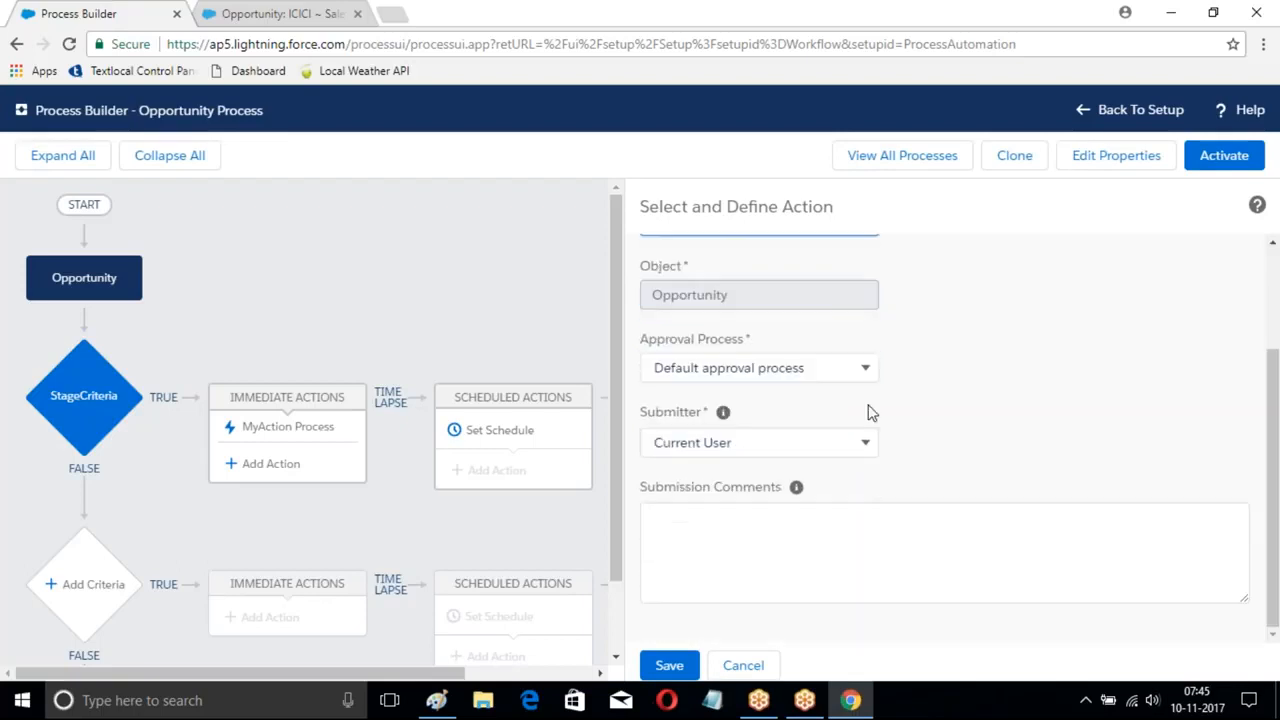
{"action": "left_click", "coordinate": [749, 378]}
{"action": "left_click", "coordinate": [727, 412]}
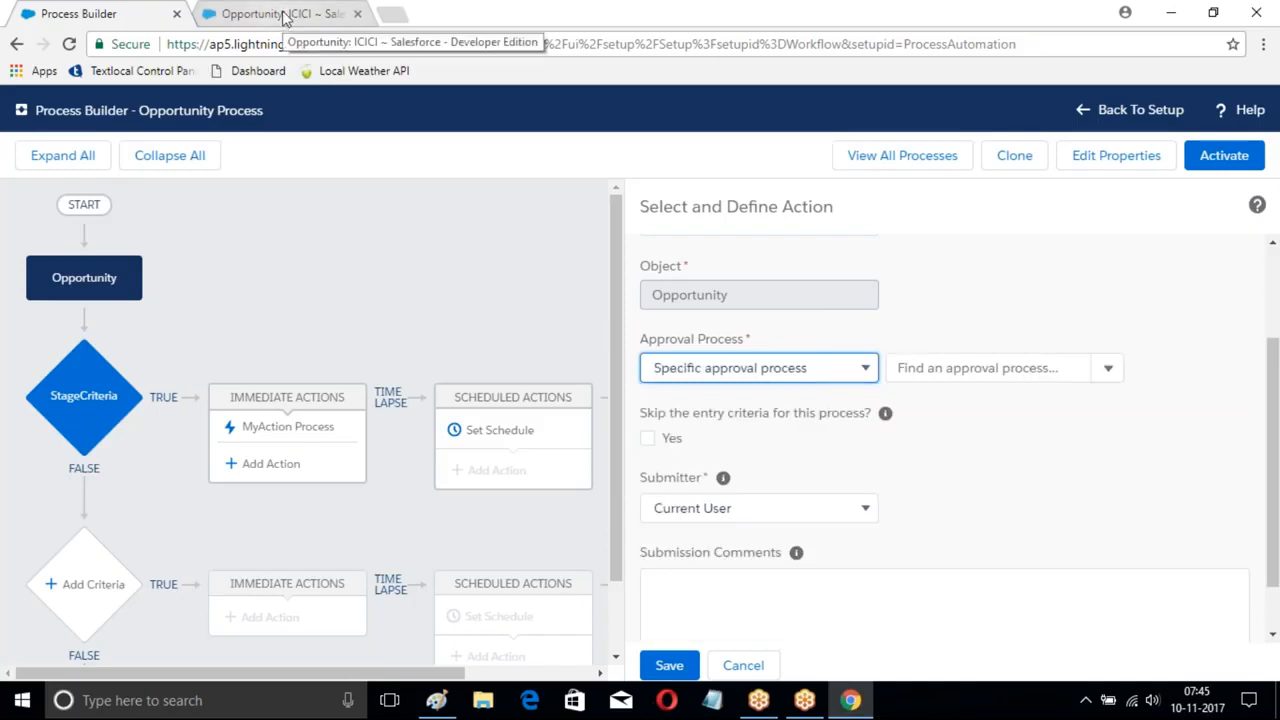
{"action": "key", "text": "Tab"}
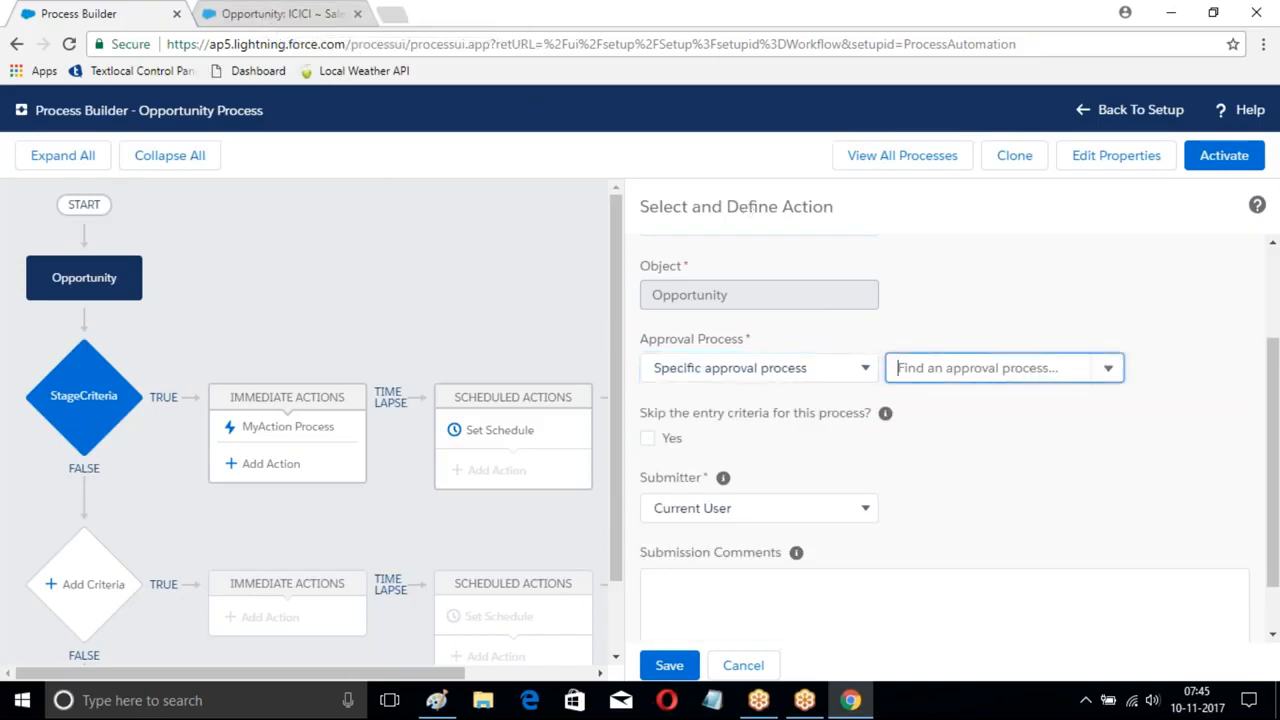
{"action": "type", "text": "op"}
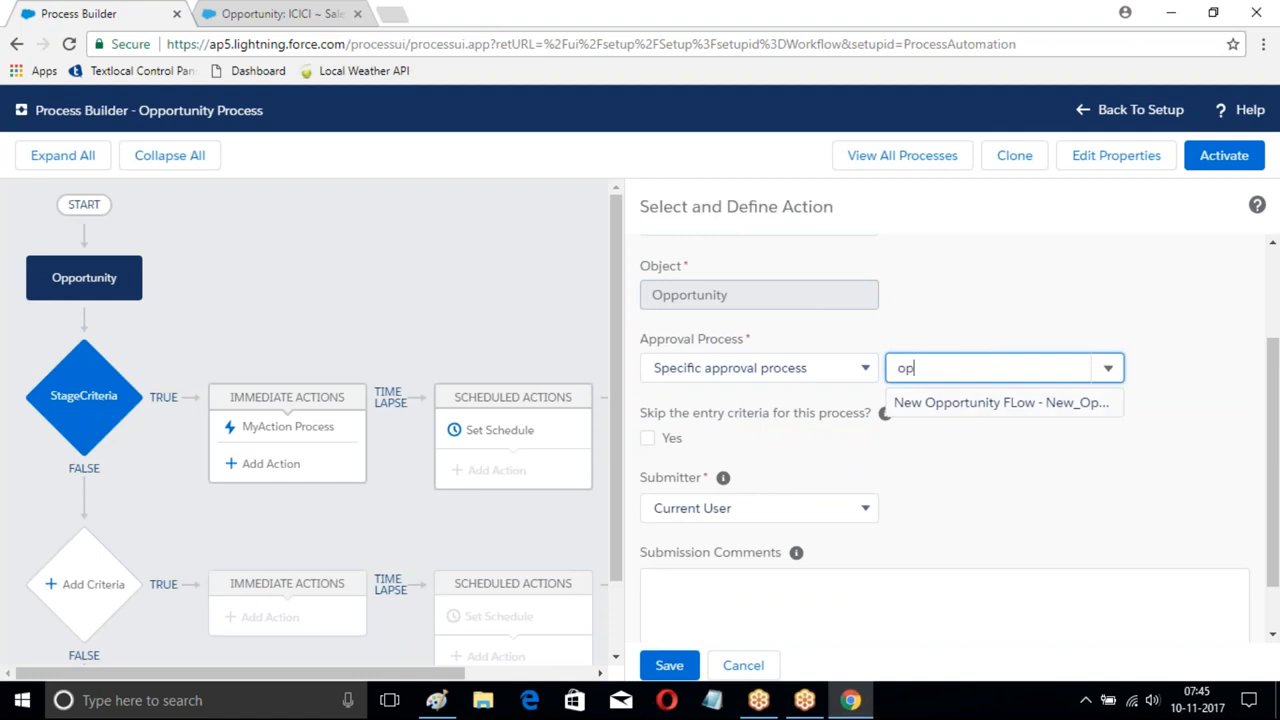
{"action": "left_click", "coordinate": [886, 406]}
- Set the submitter type to User Field from a Record, browsing the Owner ID fields
{"action": "scroll", "coordinate": [634, 337], "scroll_direction": "up", "scroll_amount": 1}
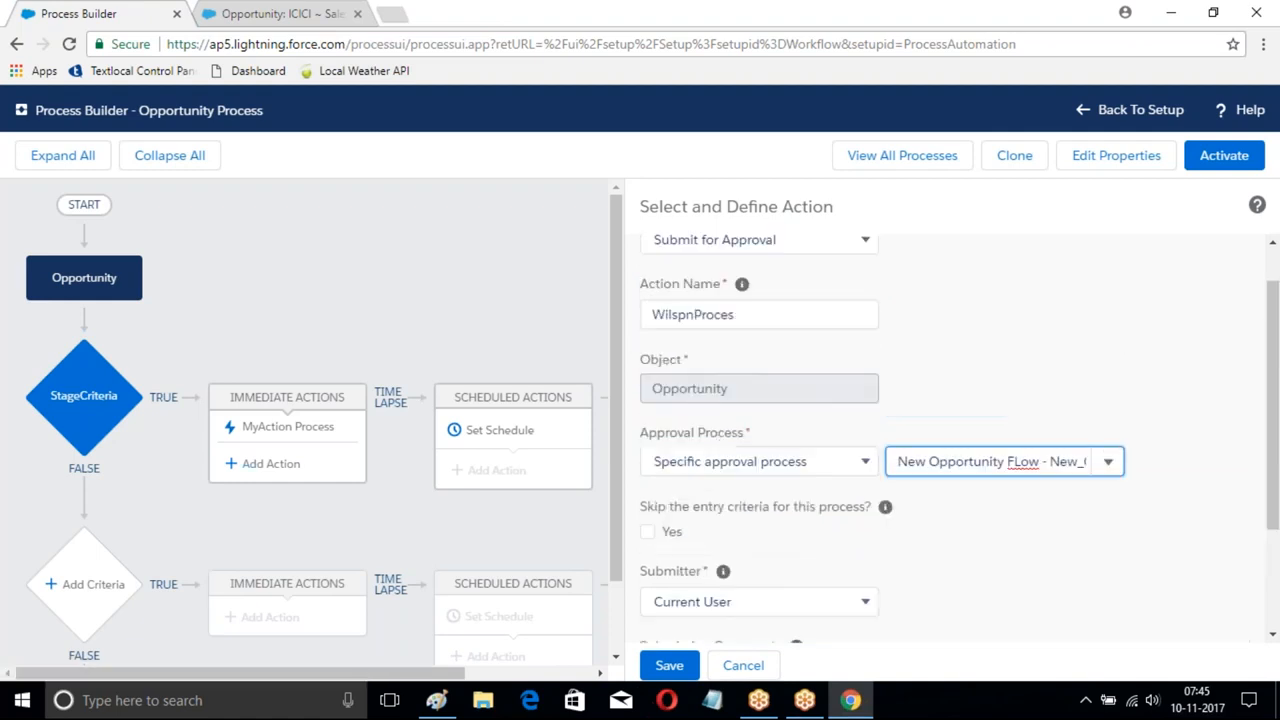
{"action": "scroll", "coordinate": [814, 363], "scroll_direction": "down", "scroll_amount": 1}
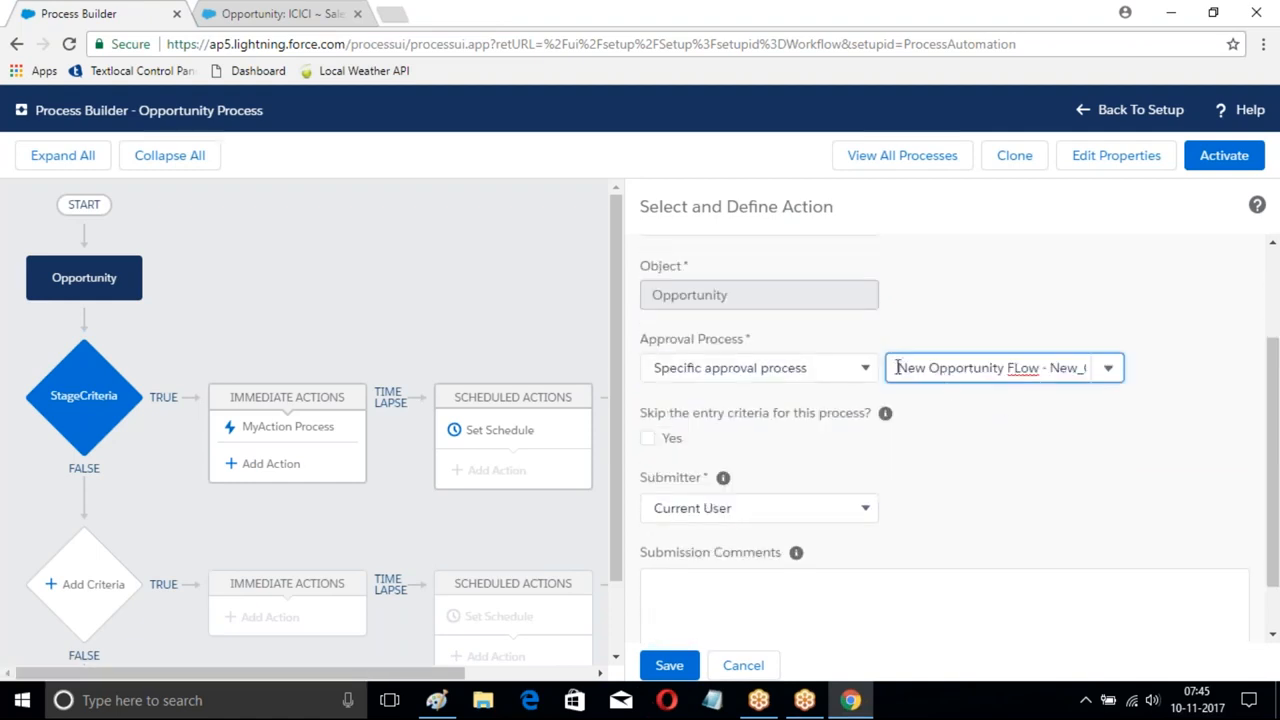
{"action": "scroll", "coordinate": [751, 411], "scroll_direction": "down", "scroll_amount": 1}
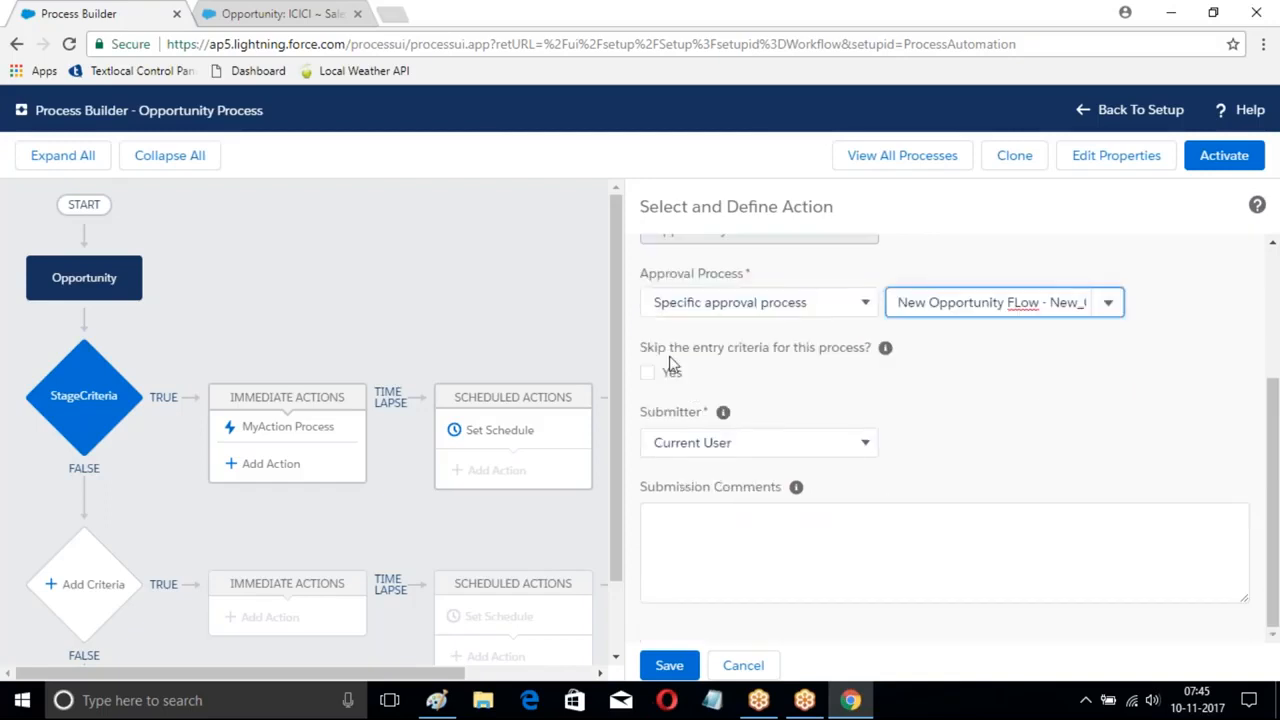
{"action": "left_click", "coordinate": [759, 447]}
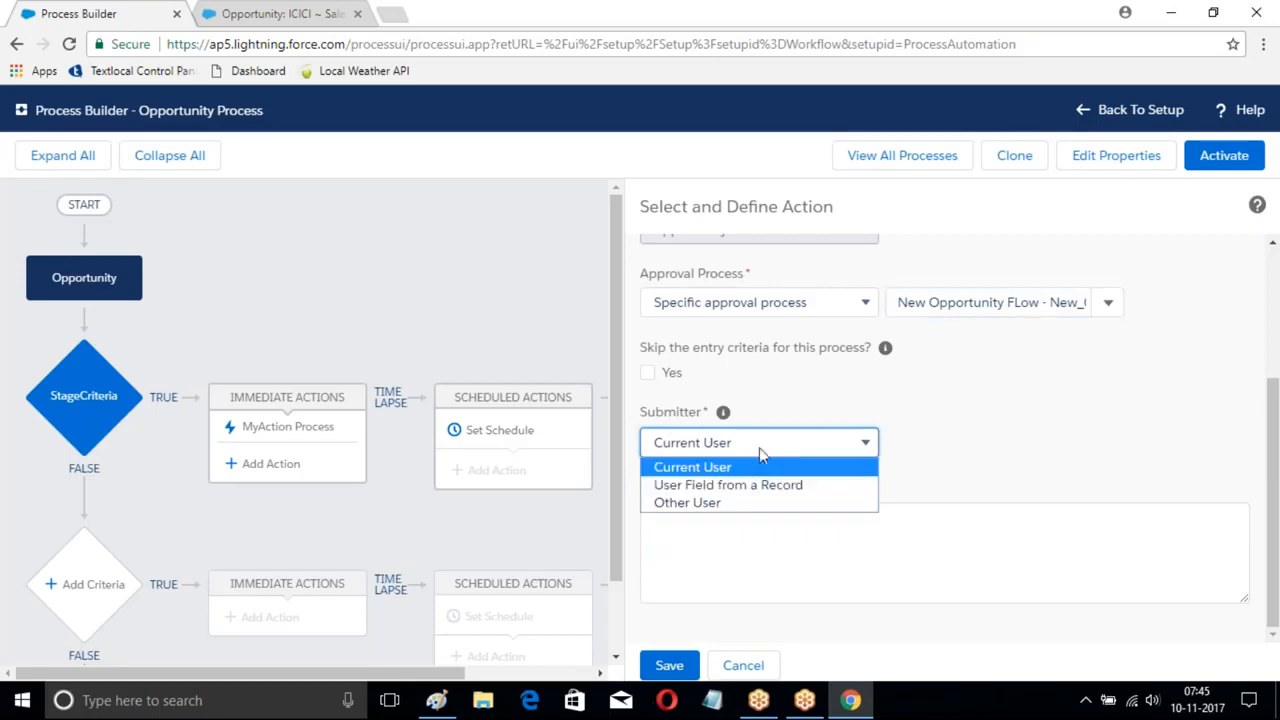
{"action": "left_click", "coordinate": [700, 486]}
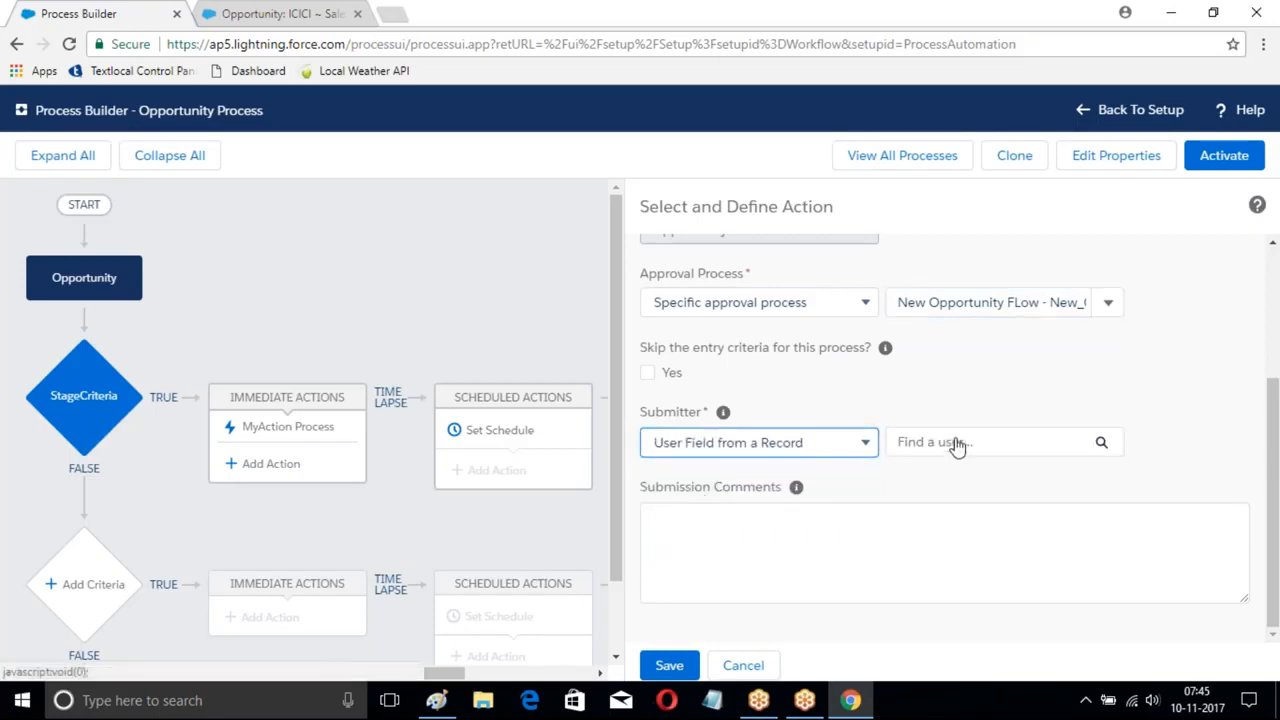
{"action": "left_click", "coordinate": [945, 442]}
{"action": "type", "text": "own"}
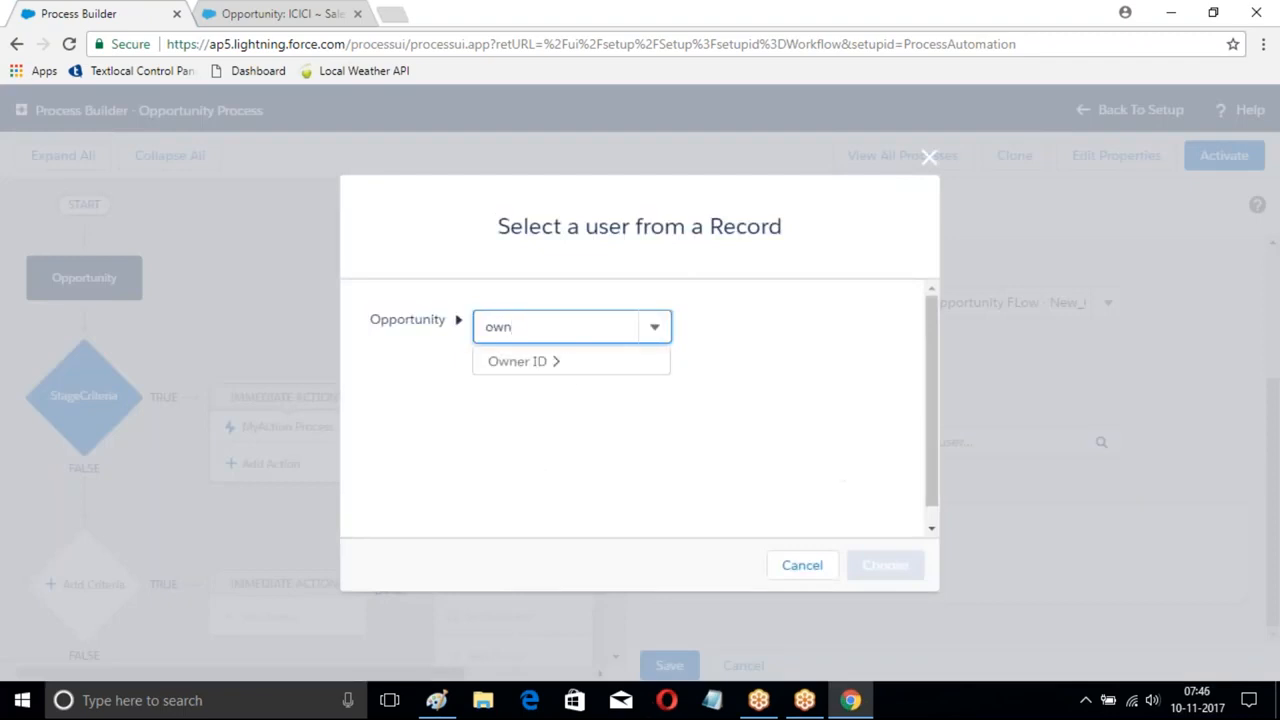
{"action": "left_click", "coordinate": [528, 369]}
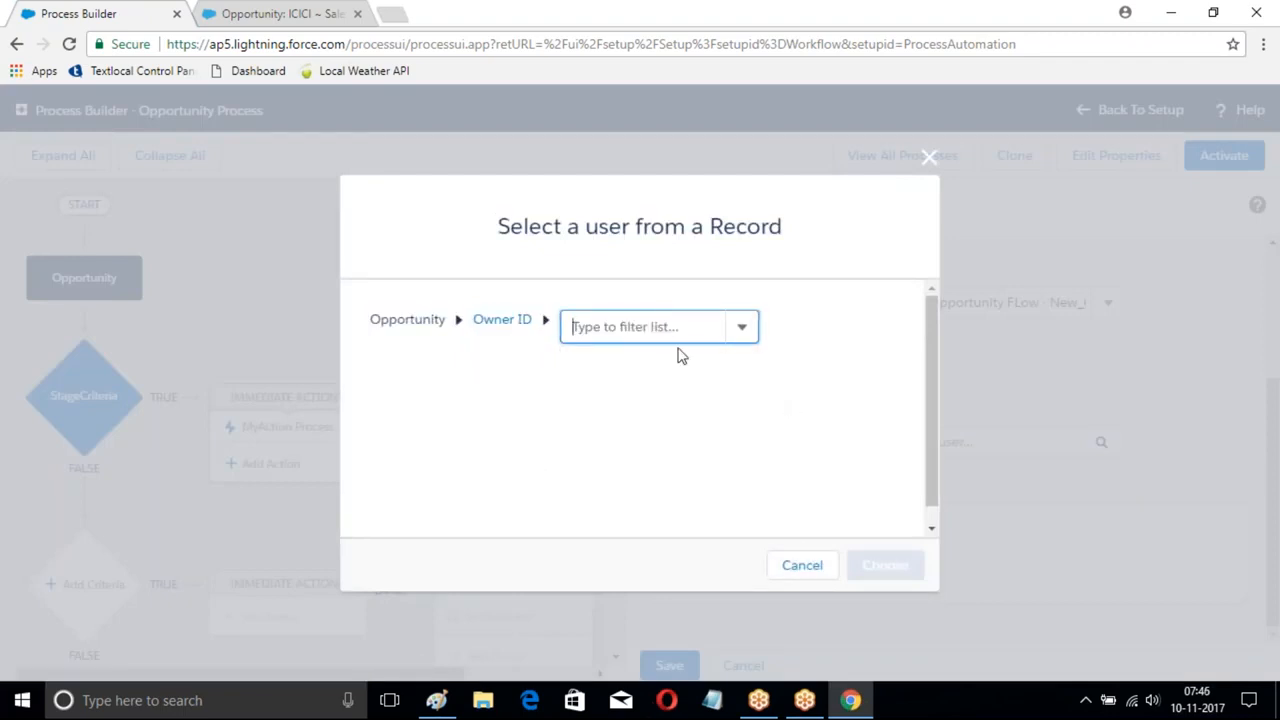
{"action": "left_click", "coordinate": [741, 334]}
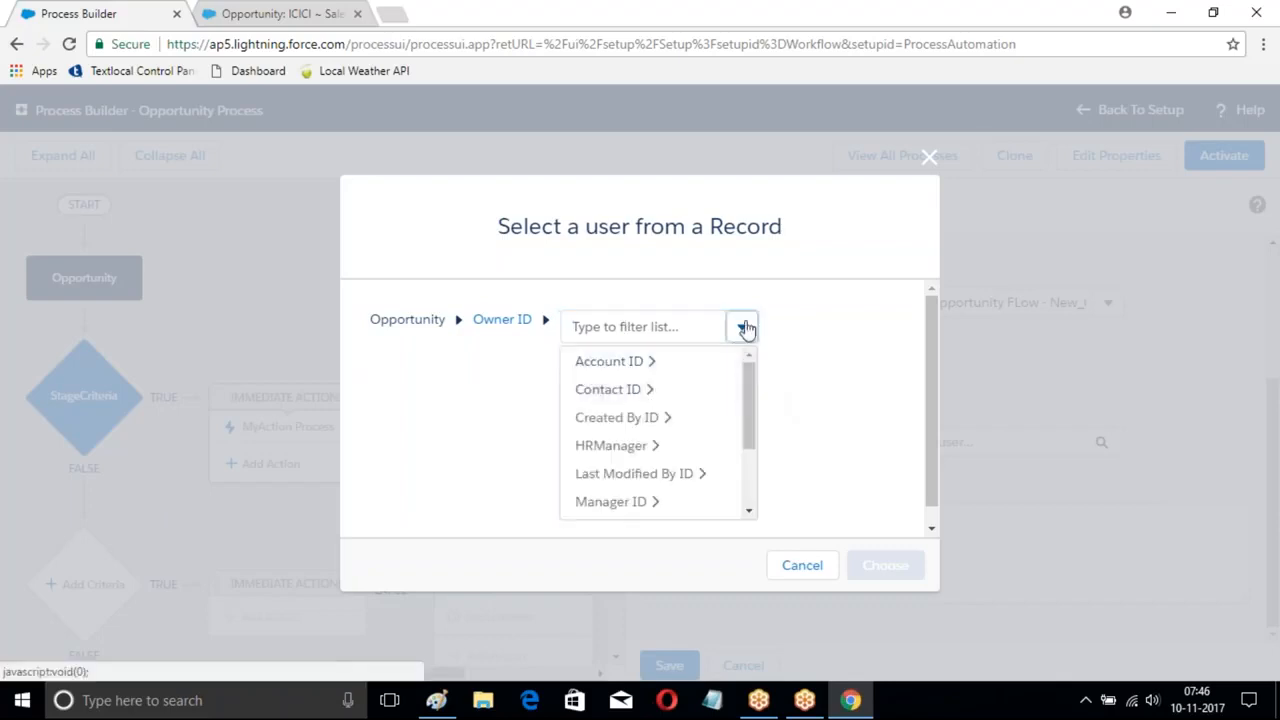
{"action": "left_click", "coordinate": [587, 280]}
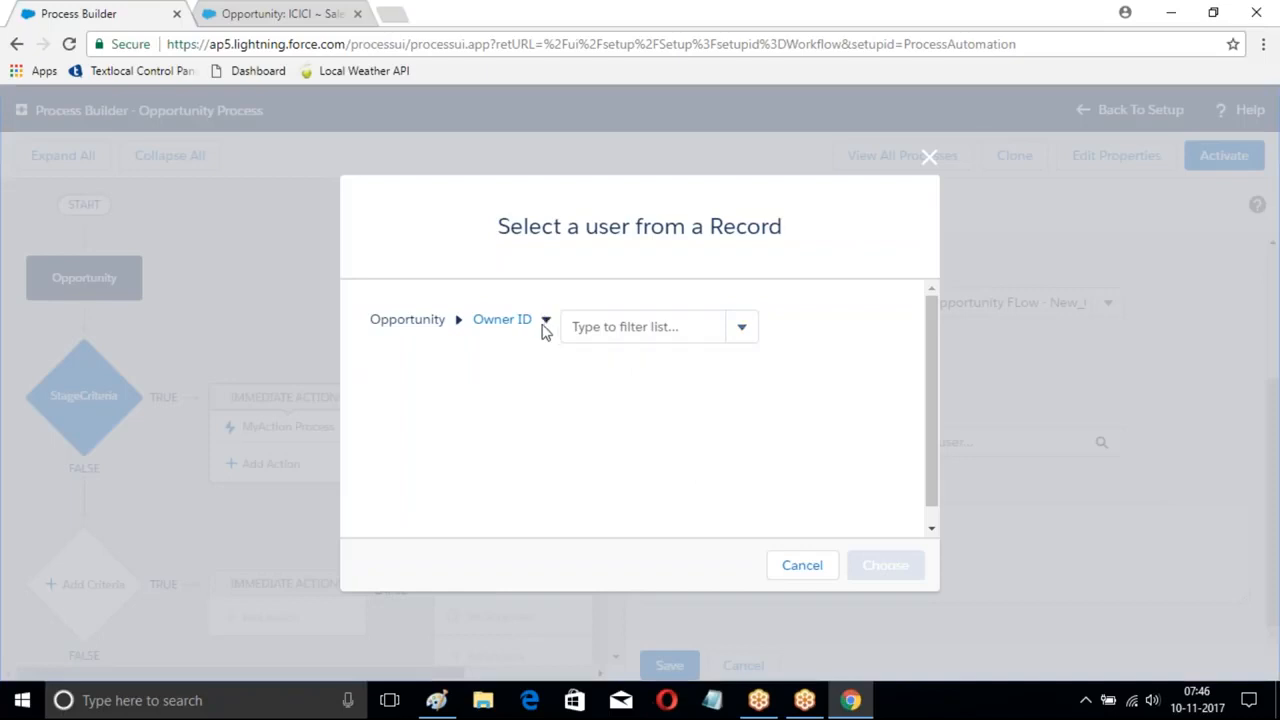
{"action": "left_click", "coordinate": [929, 157]}
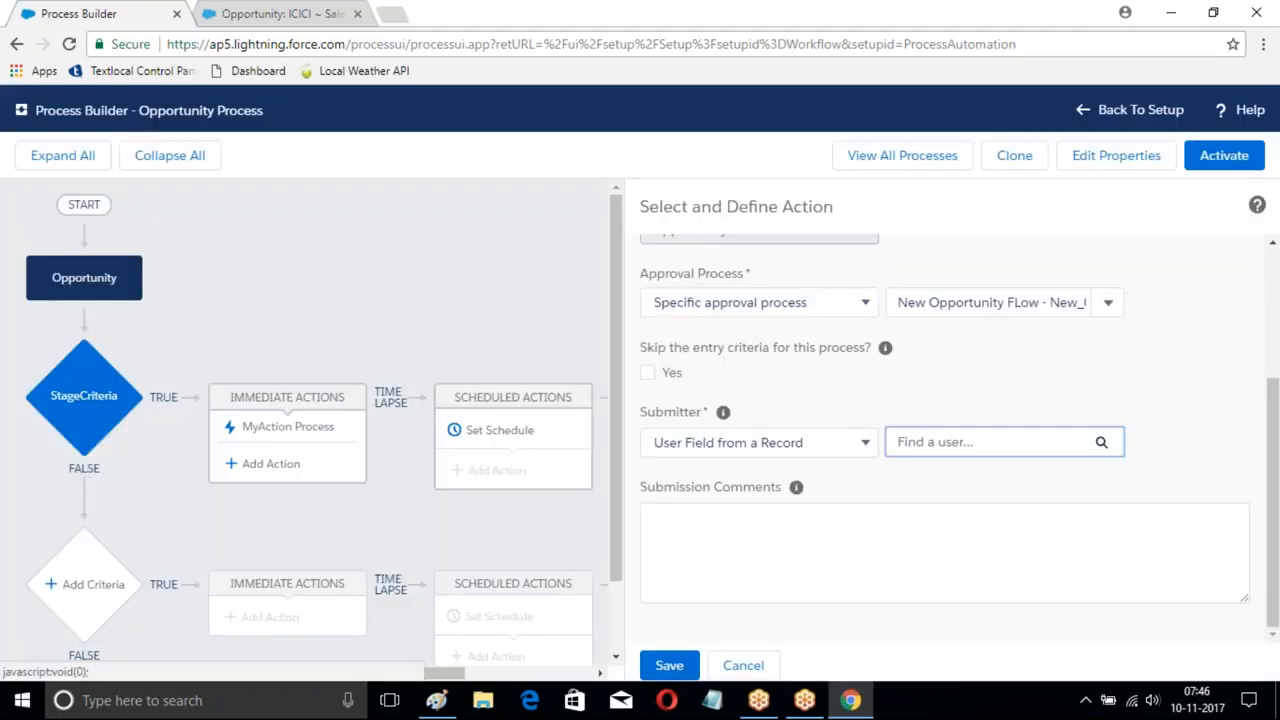
- Set the submitter to the opportunity's Owner ID > User ID and save the approval action
{"action": "left_click", "coordinate": [1099, 442]}
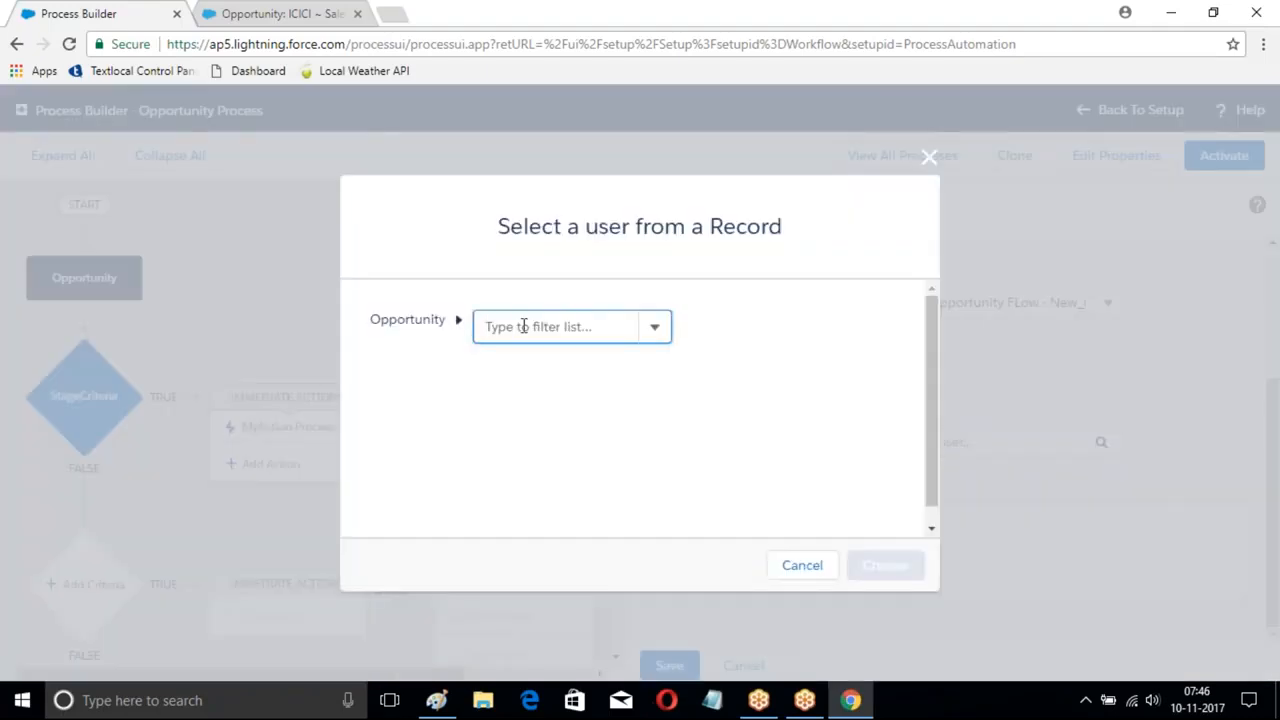
{"action": "left_click", "coordinate": [459, 321]}
{"action": "type", "text": "ow"}
{"action": "left_click", "coordinate": [505, 361]}
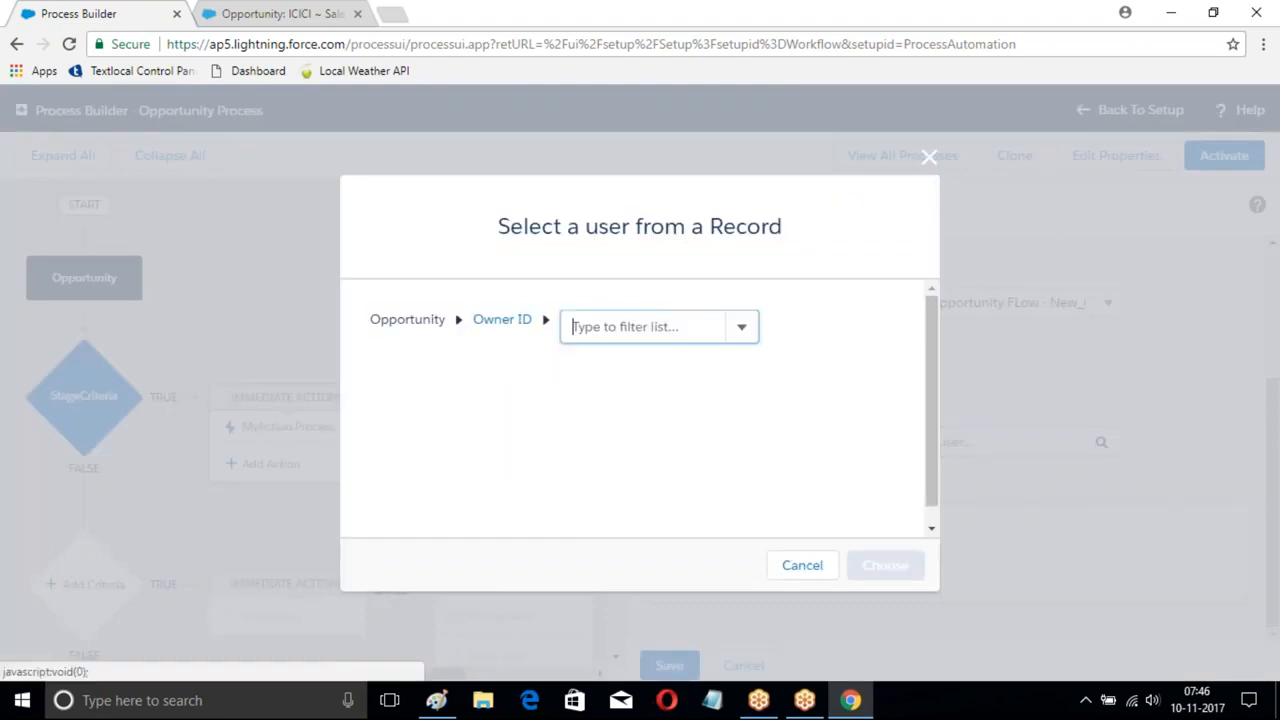
{"action": "left_click", "coordinate": [690, 327]}
{"action": "type", "text": "i"}
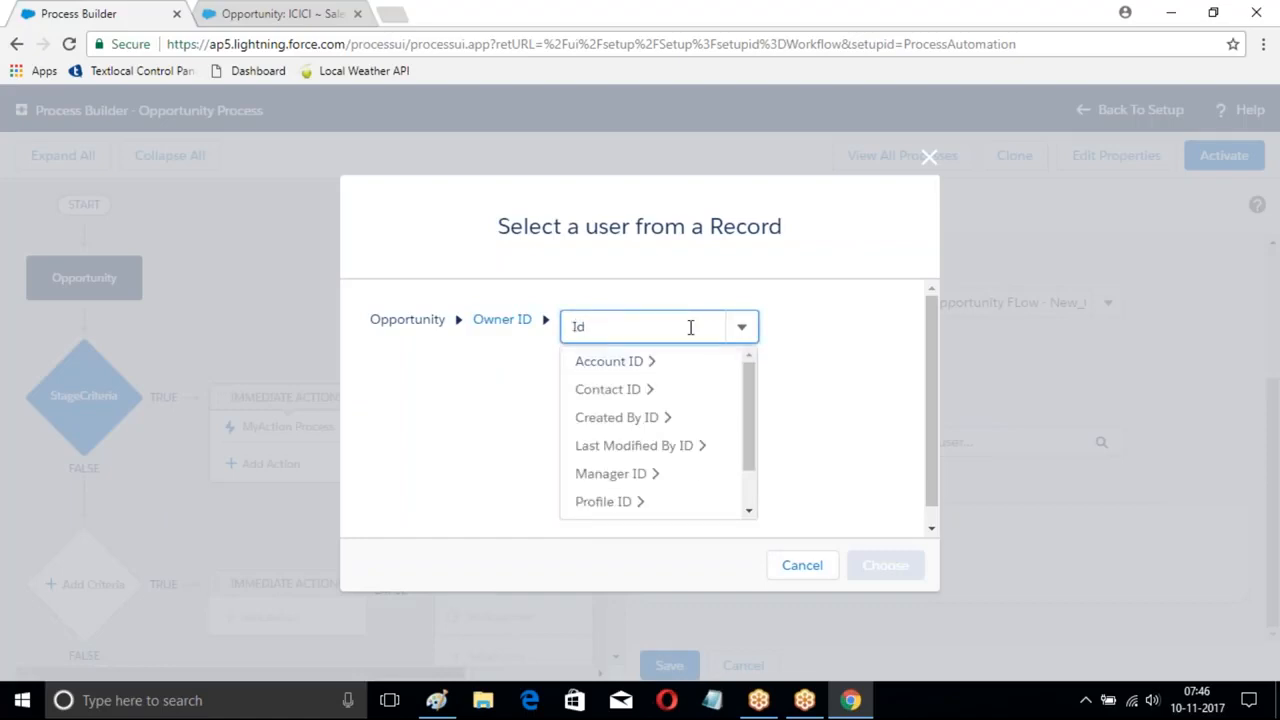
{"action": "left_click_drag", "start_coordinate": [754, 414], "coordinate": [760, 497]}
{"action": "left_click", "coordinate": [607, 505]}
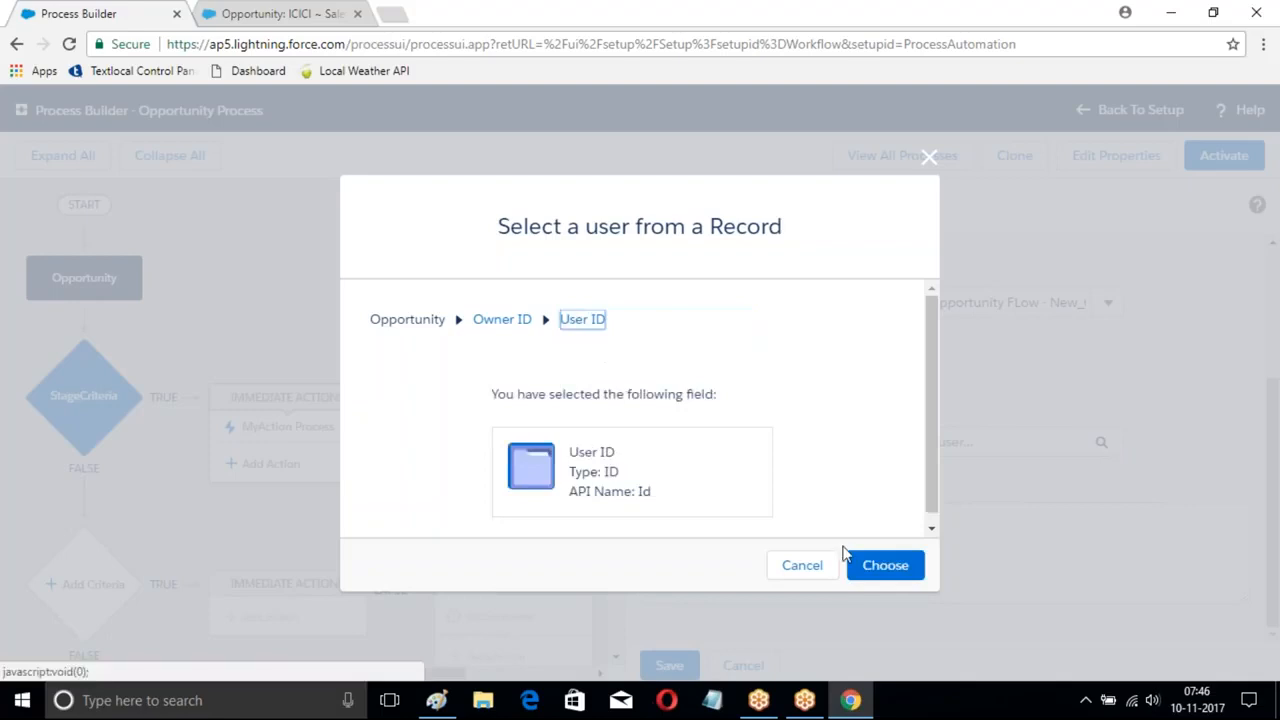
{"action": "left_click", "coordinate": [885, 565]}
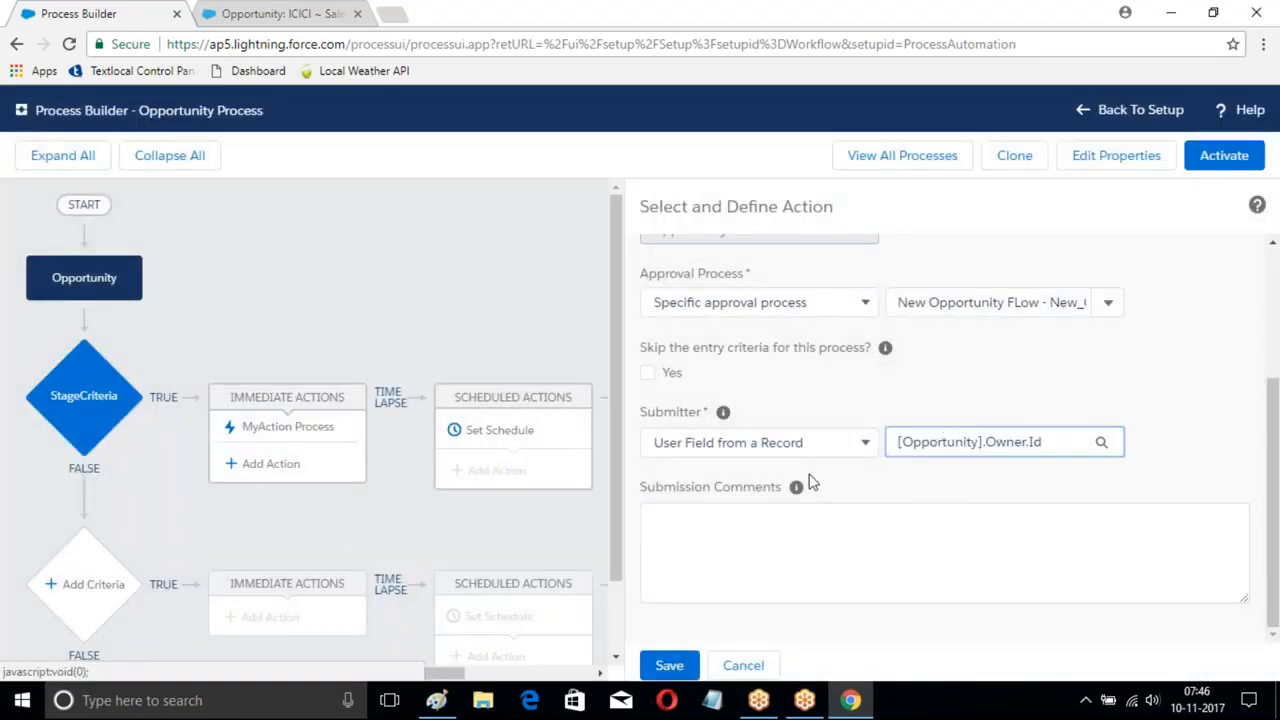
{"action": "left_click", "coordinate": [690, 666]}
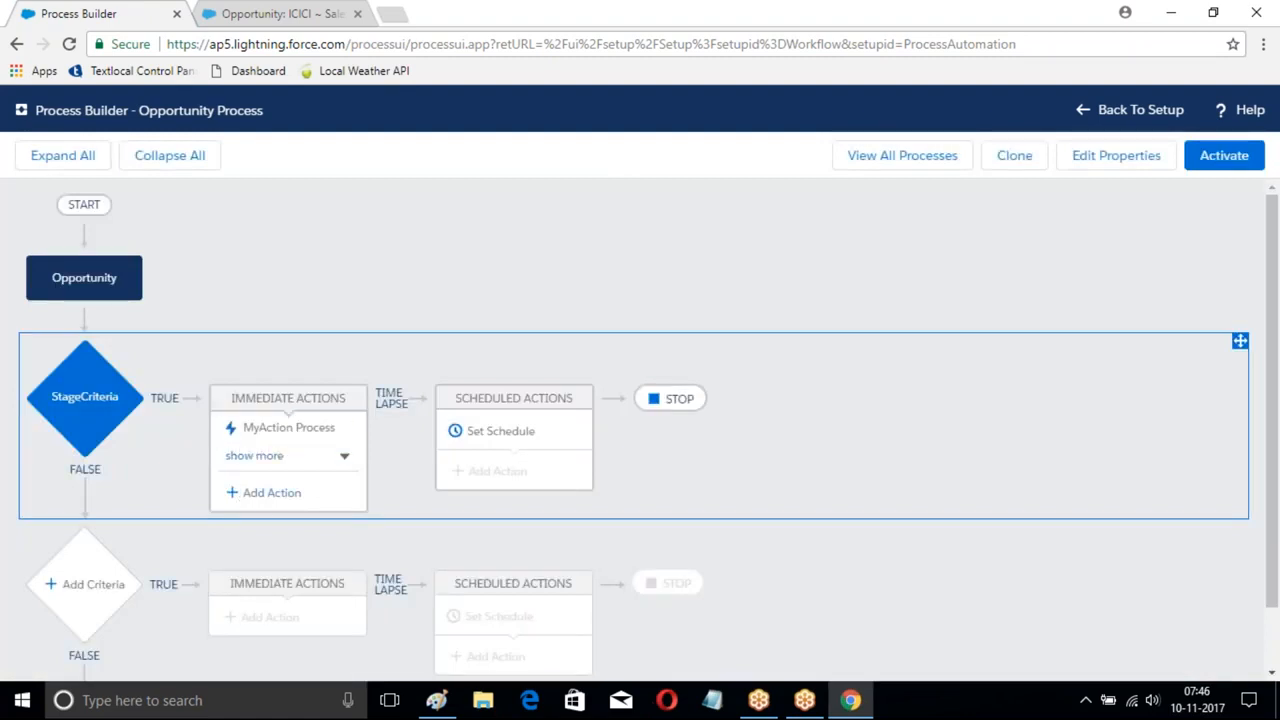
{"action": "left_click", "coordinate": [265, 492]}
- Cancel the extra action, activate the process version, and return to the ICICI opportunity tab
{"action": "left_click", "coordinate": [774, 293]}
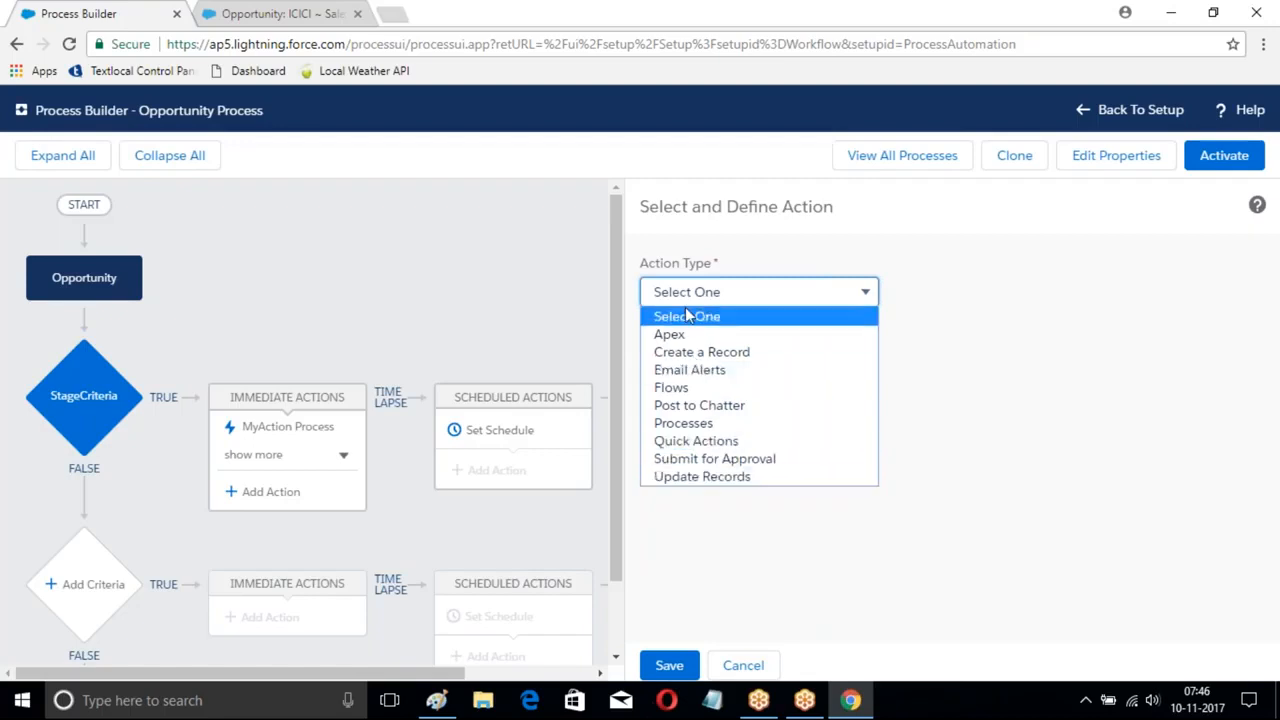
{"action": "left_click", "coordinate": [678, 529]}
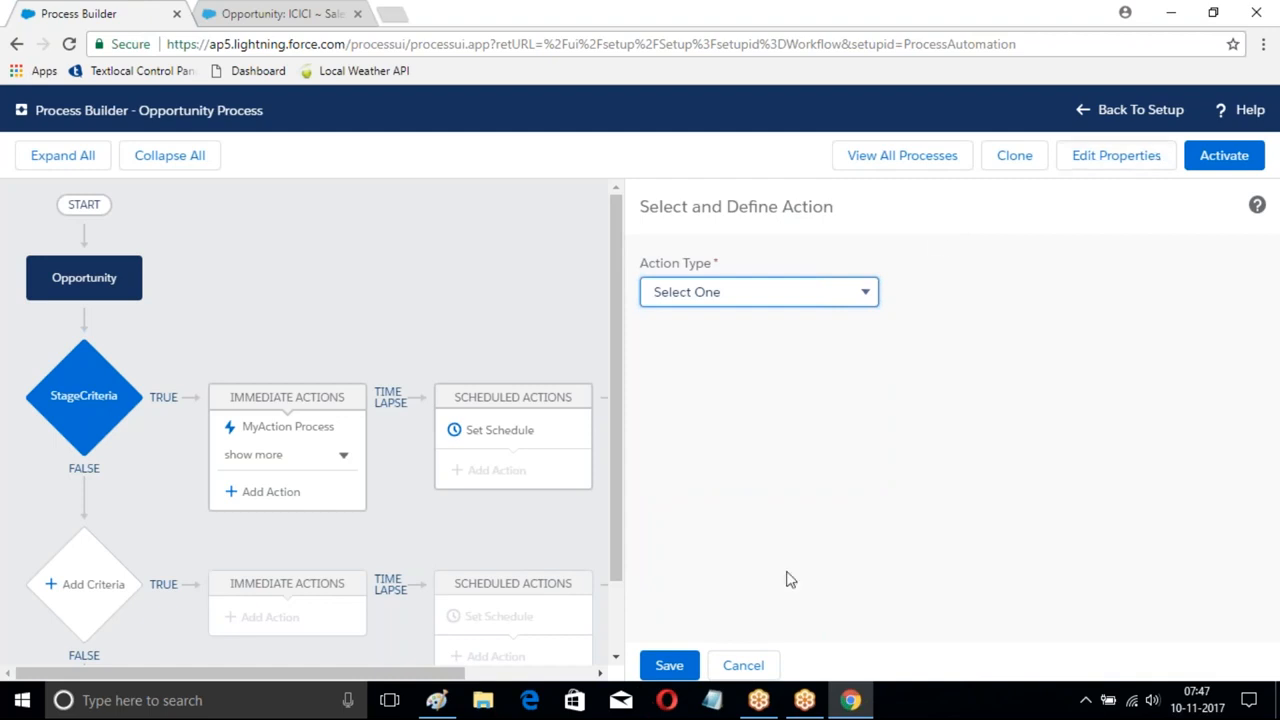
{"action": "left_click", "coordinate": [743, 665]}
{"action": "left_click", "coordinate": [1224, 155]}
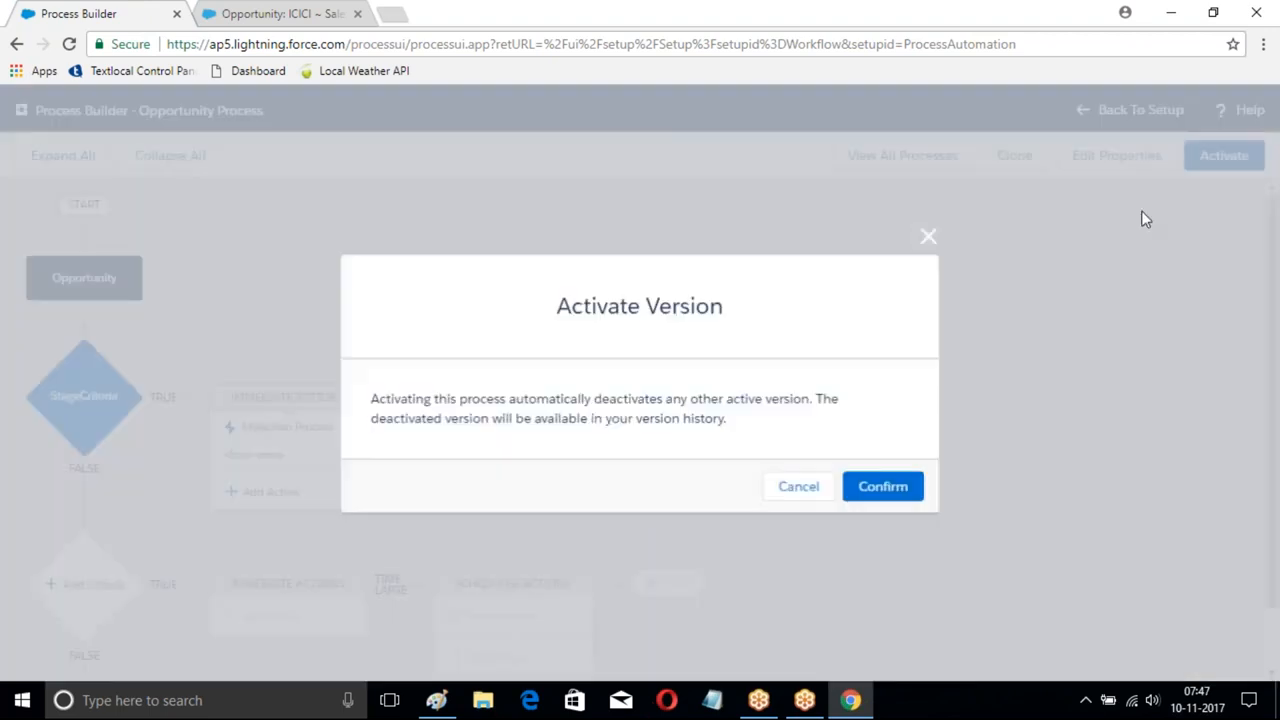
{"action": "left_click", "coordinate": [886, 486]}
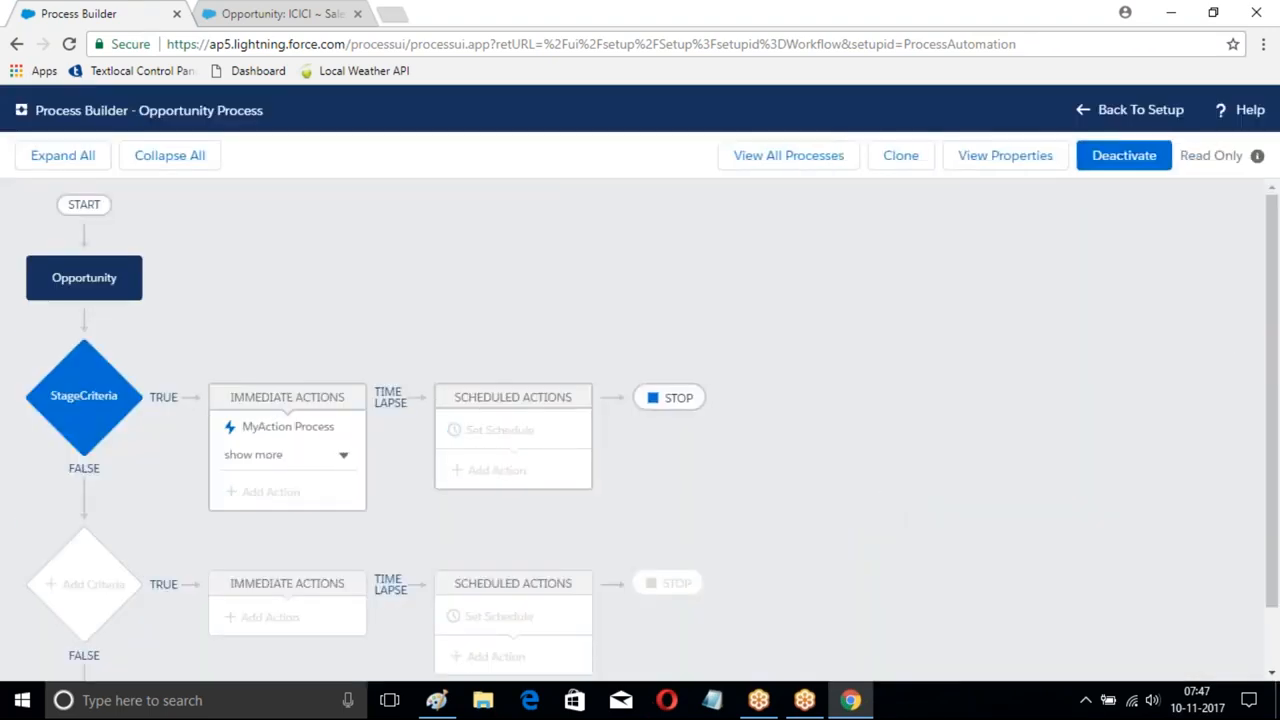
{"action": "left_click", "coordinate": [265, 13]}
- Start a new opportunity named Salesforce Worflows, closing 15/11/2017, at Prospecting stage
{"action": "left_click", "coordinate": [345, 184]}
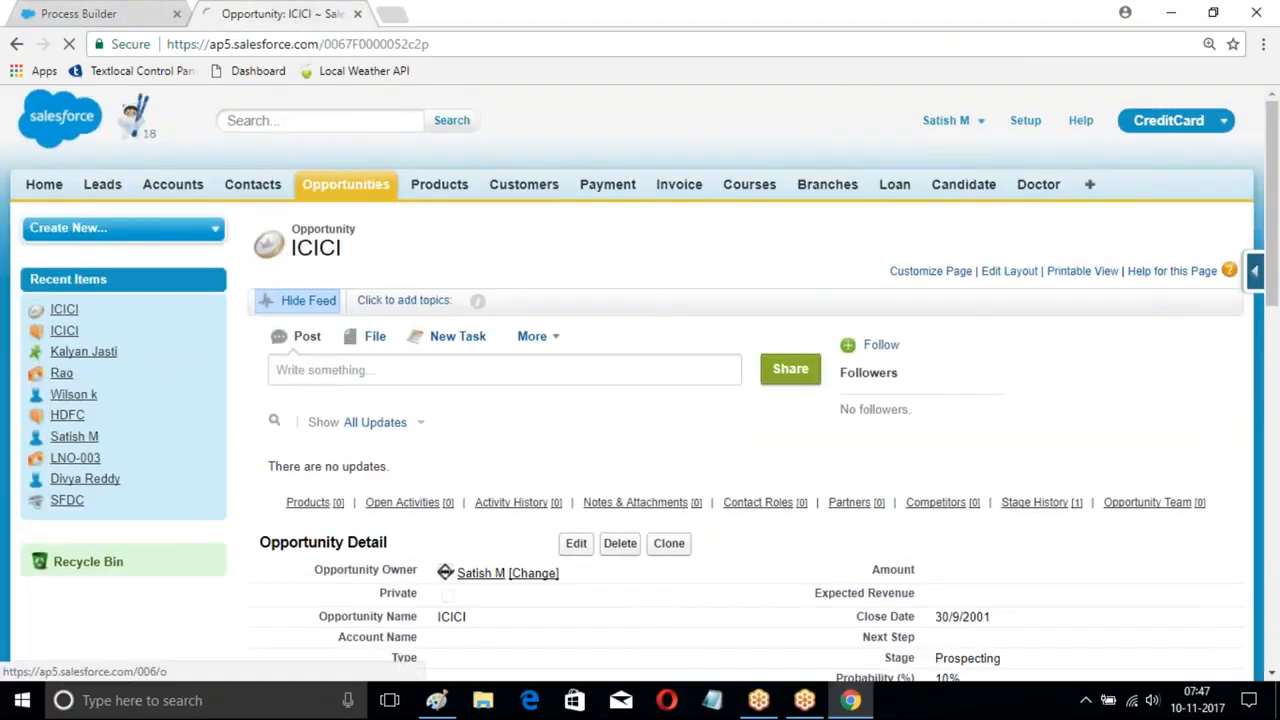
{"action": "left_click", "coordinate": [572, 340]}
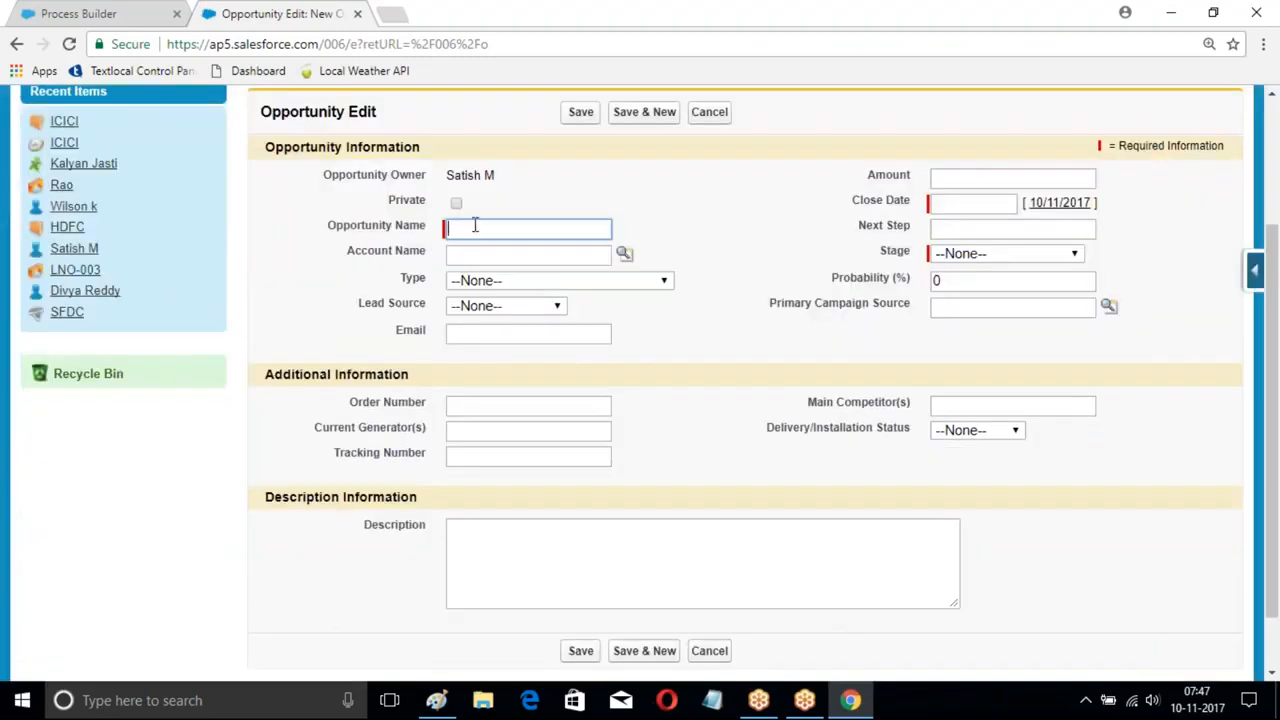
{"action": "type", "text": "Sal"}
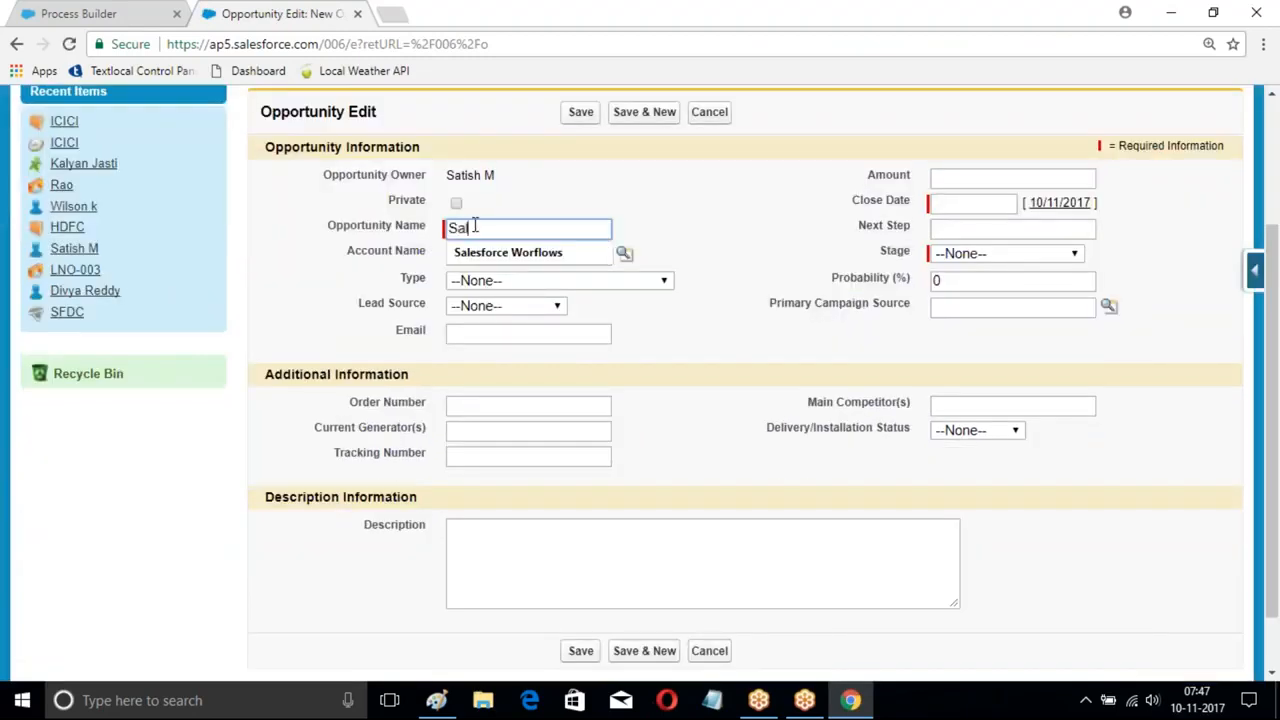
{"action": "left_click", "coordinate": [535, 252]}
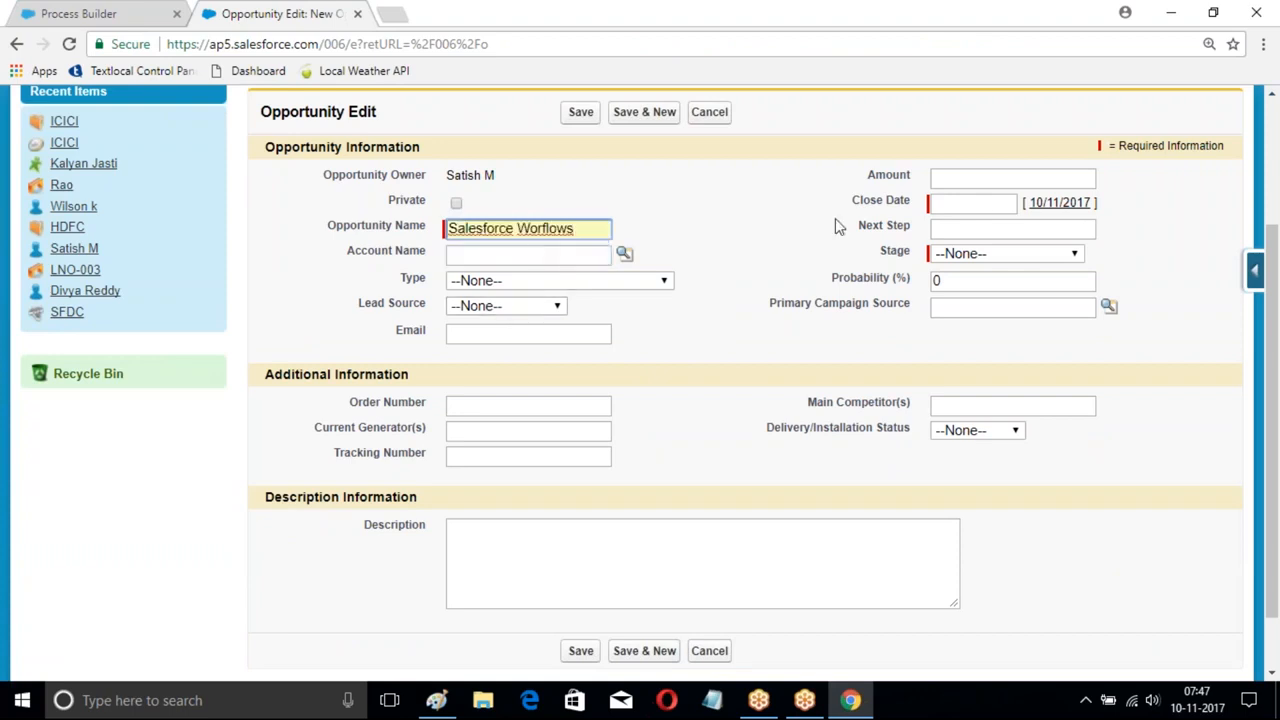
{"action": "left_click", "coordinate": [984, 203]}
{"action": "left_click", "coordinate": [1035, 306]}
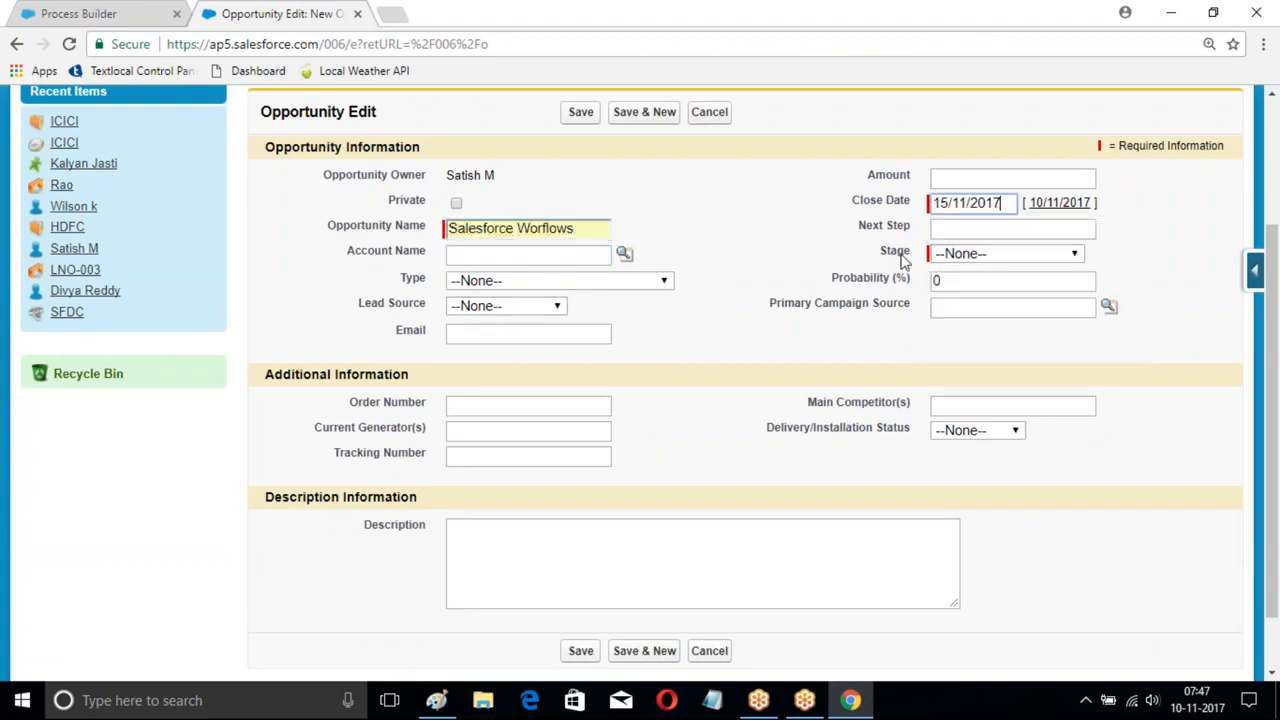
{"action": "left_click", "coordinate": [958, 256]}
{"action": "left_click", "coordinate": [967, 291]}
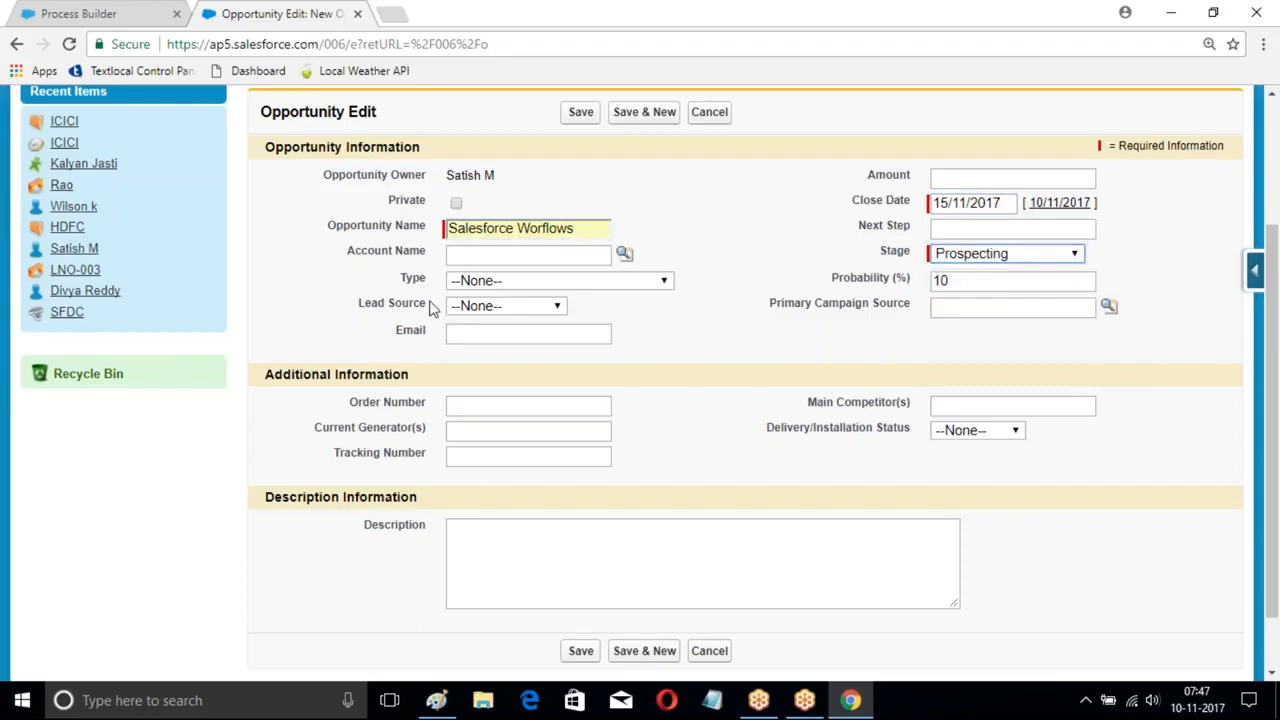
- Set the account to Burlington Textiles Corp of America and save the opportunity
{"action": "scroll", "coordinate": [597, 271], "scroll_direction": "up", "scroll_amount": 2}
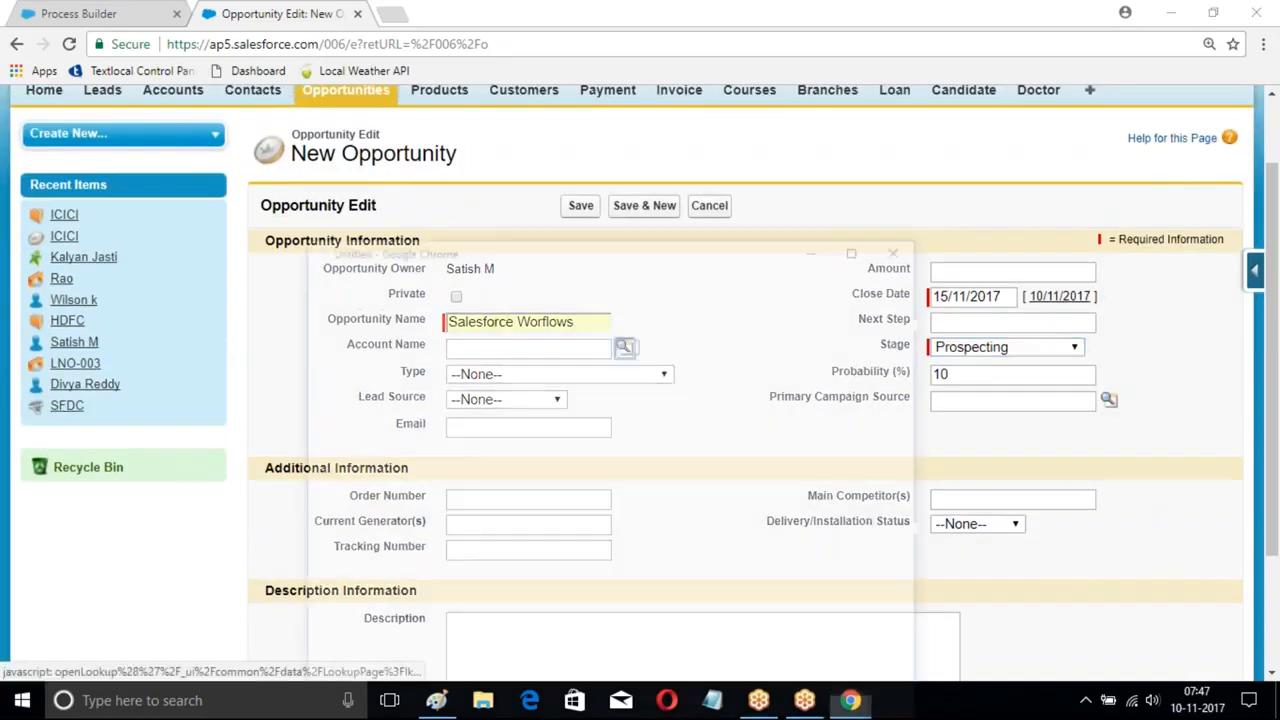
{"action": "left_click", "coordinate": [622, 347]}
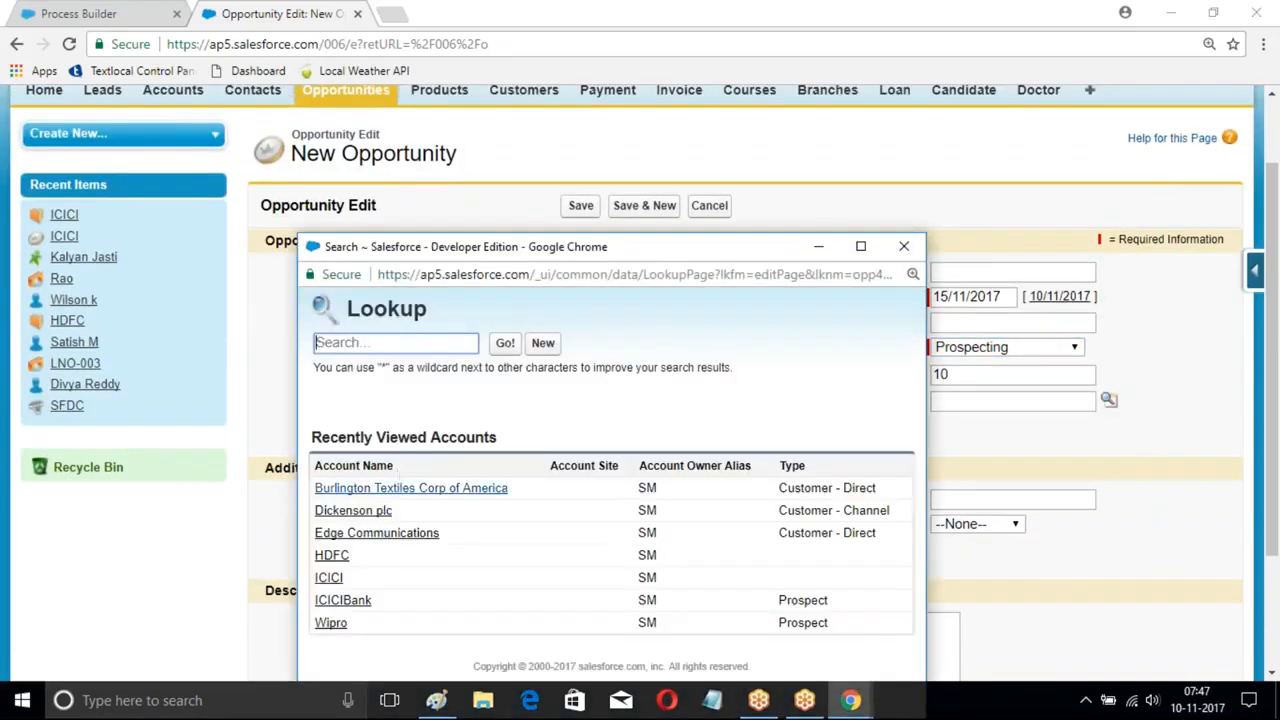
{"action": "left_click", "coordinate": [405, 490]}
{"action": "left_click", "coordinate": [580, 207]}
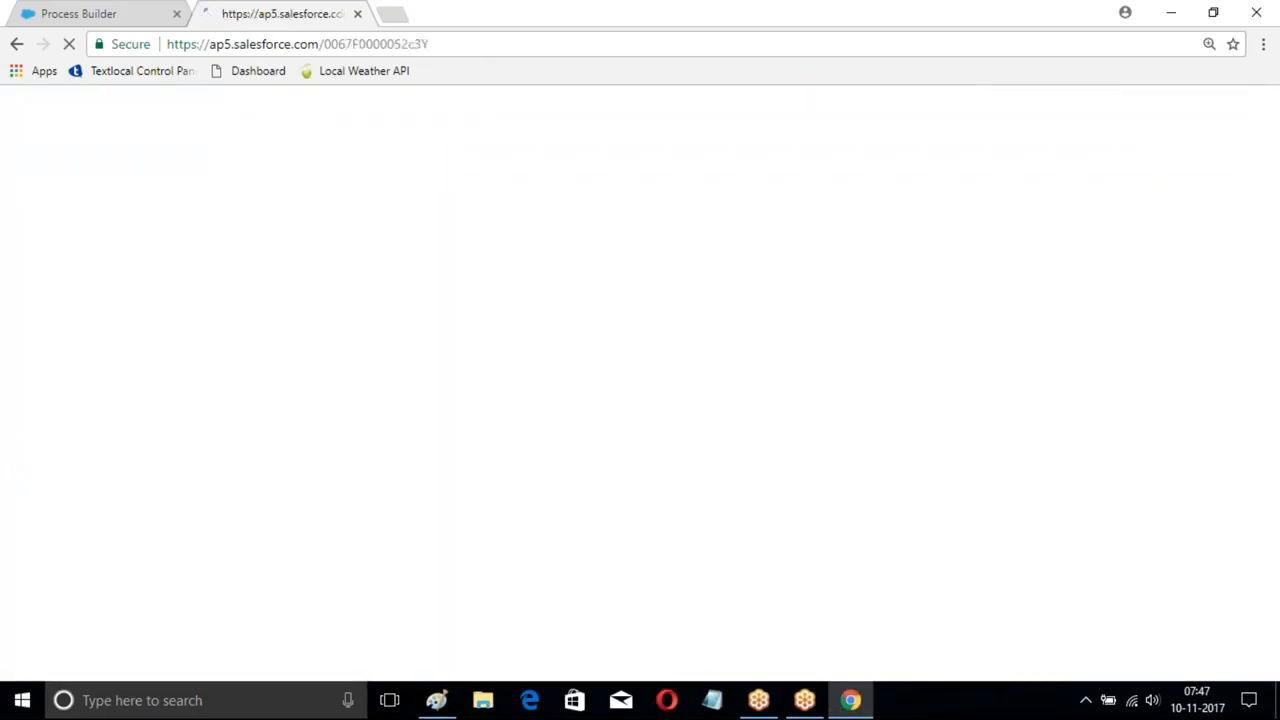
- Open the Approve / Reject link for the pending request in the Salesforce Worflows approval history
{"action": "scroll", "coordinate": [566, 205], "scroll_direction": "down", "scroll_amount": 5}
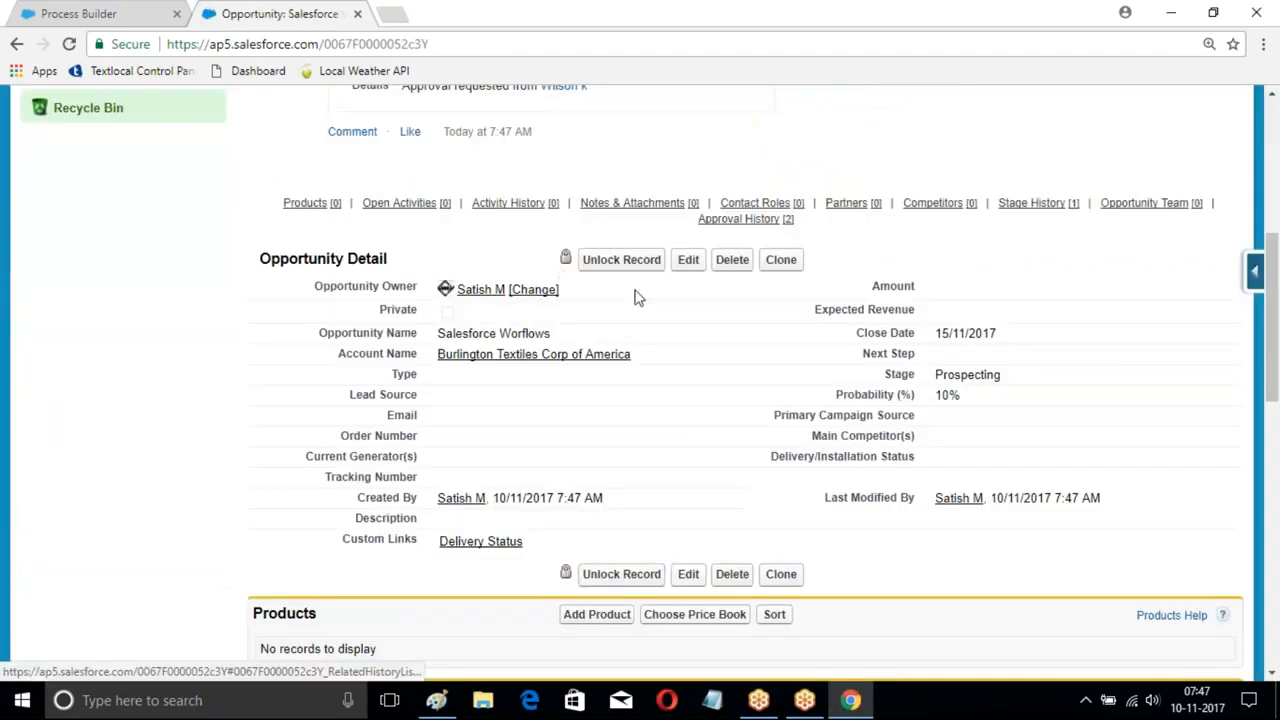
{"action": "scroll", "coordinate": [443, 263], "scroll_direction": "down", "scroll_amount": 10}
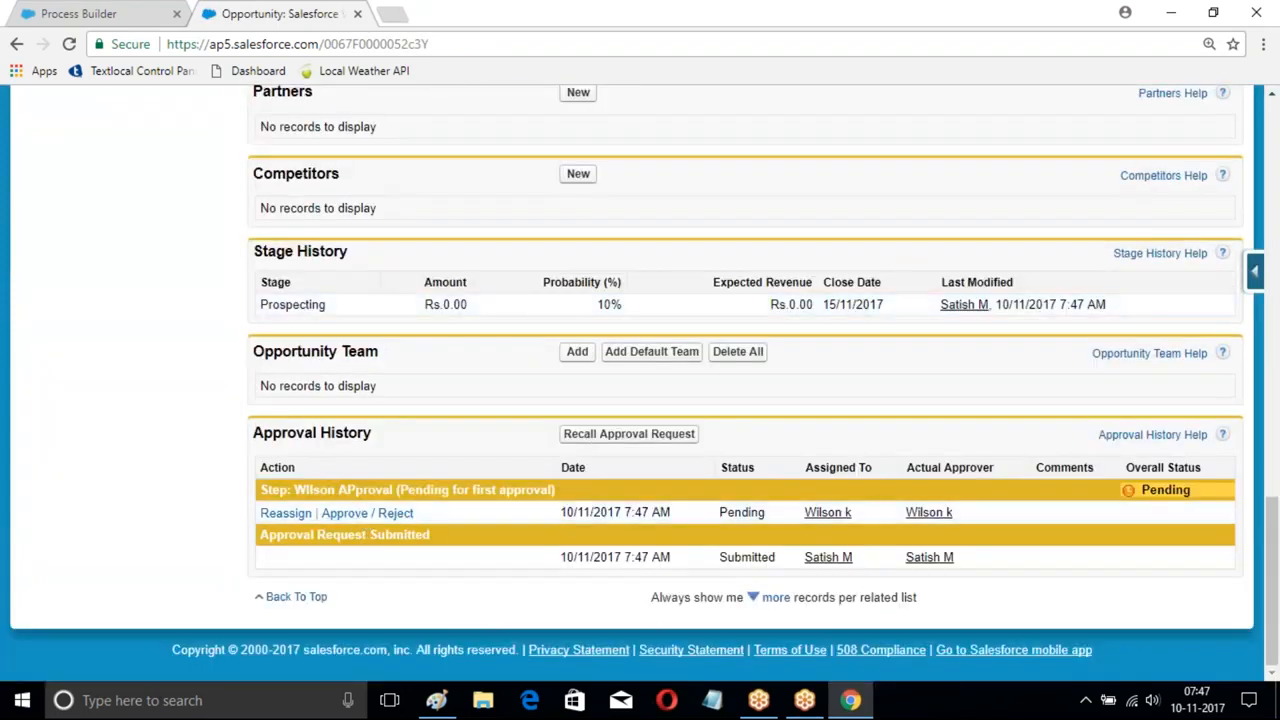
{"action": "scroll", "coordinate": [640, 380], "scroll_direction": "up", "scroll_amount": 3}
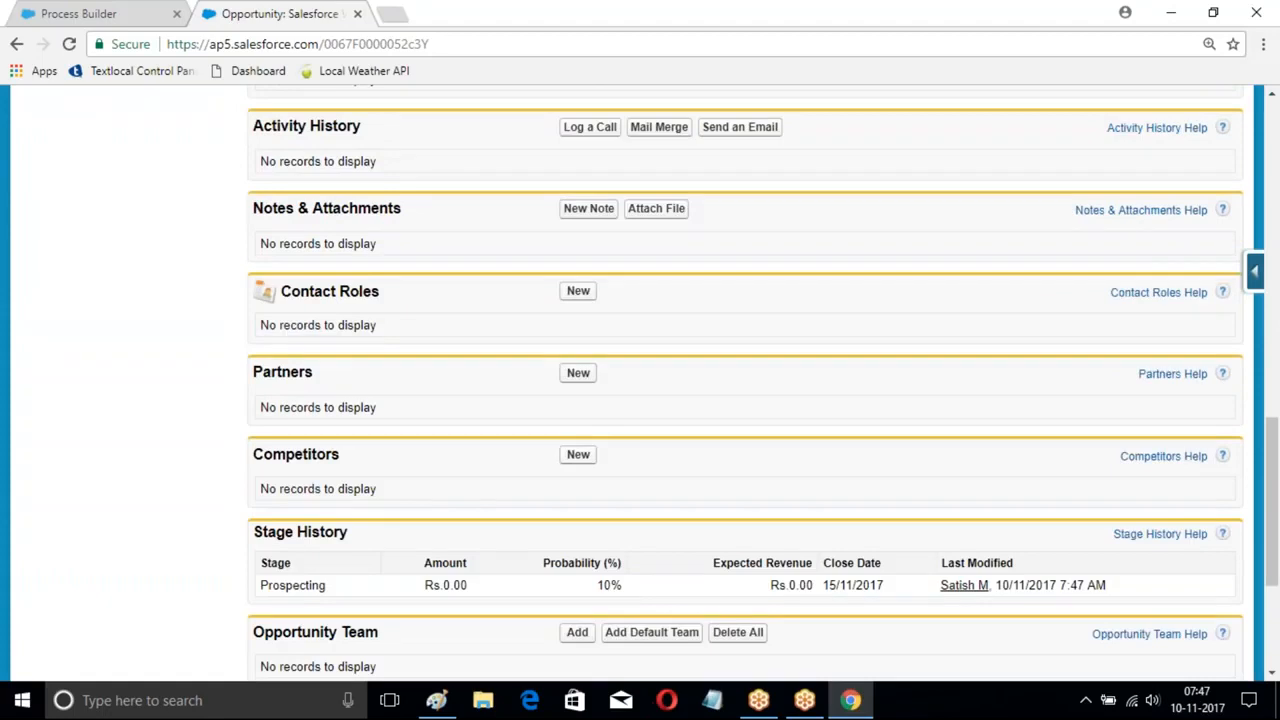
{"action": "scroll", "coordinate": [640, 380], "scroll_direction": "up", "scroll_amount": 3}
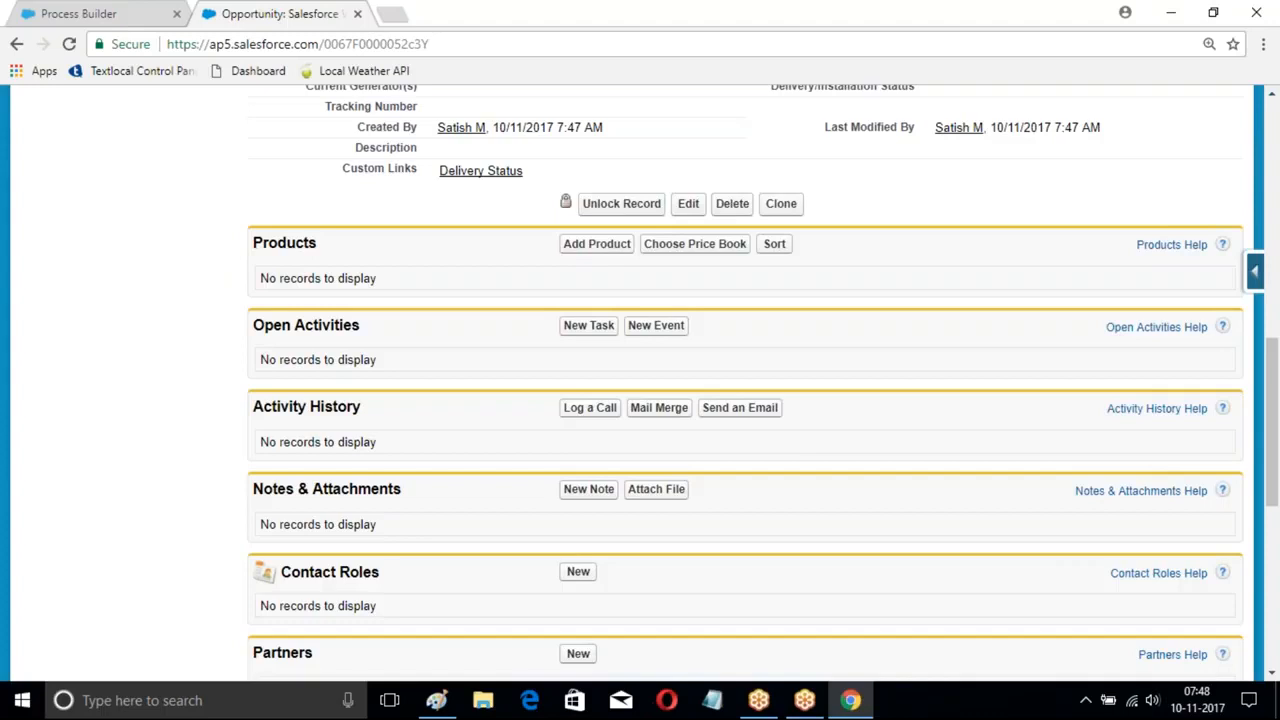
{"action": "scroll", "coordinate": [500, 366], "scroll_direction": "up", "scroll_amount": 3}
{"action": "scroll", "coordinate": [517, 391], "scroll_direction": "down", "scroll_amount": 5}
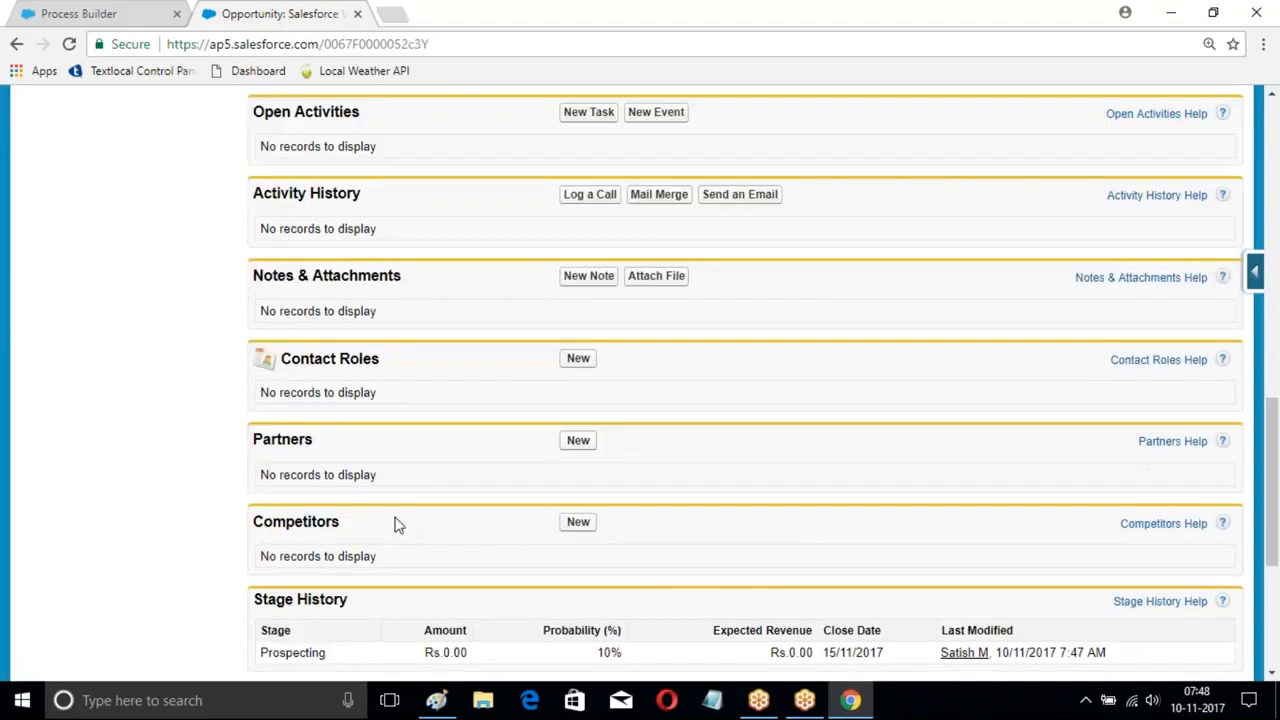
{"action": "scroll", "coordinate": [394, 525], "scroll_direction": "down", "scroll_amount": 3}
{"action": "left_click", "coordinate": [352, 518]}
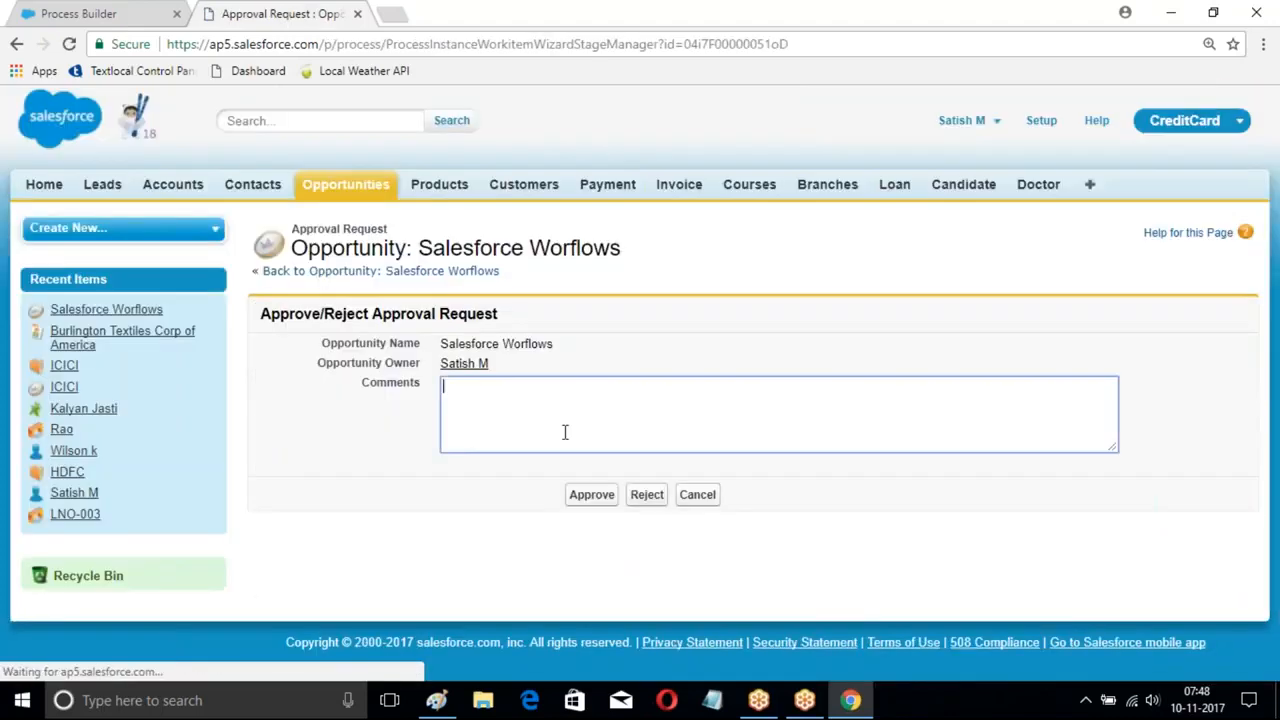
- Approve the request and open the Burlington Textiles Corp of America contact from New This Week
{"action": "left_click", "coordinate": [595, 496]}
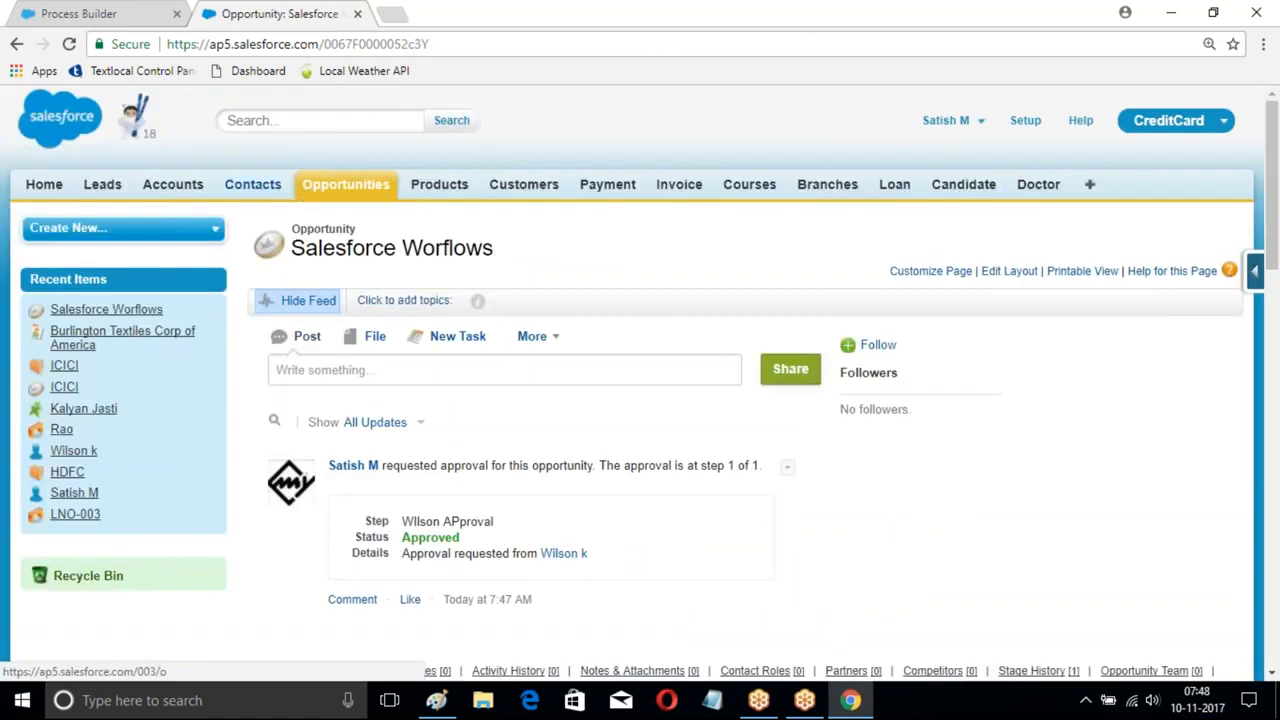
{"action": "left_click", "coordinate": [253, 184]}
{"action": "scroll", "coordinate": [400, 260], "scroll_direction": "down", "scroll_amount": 2}
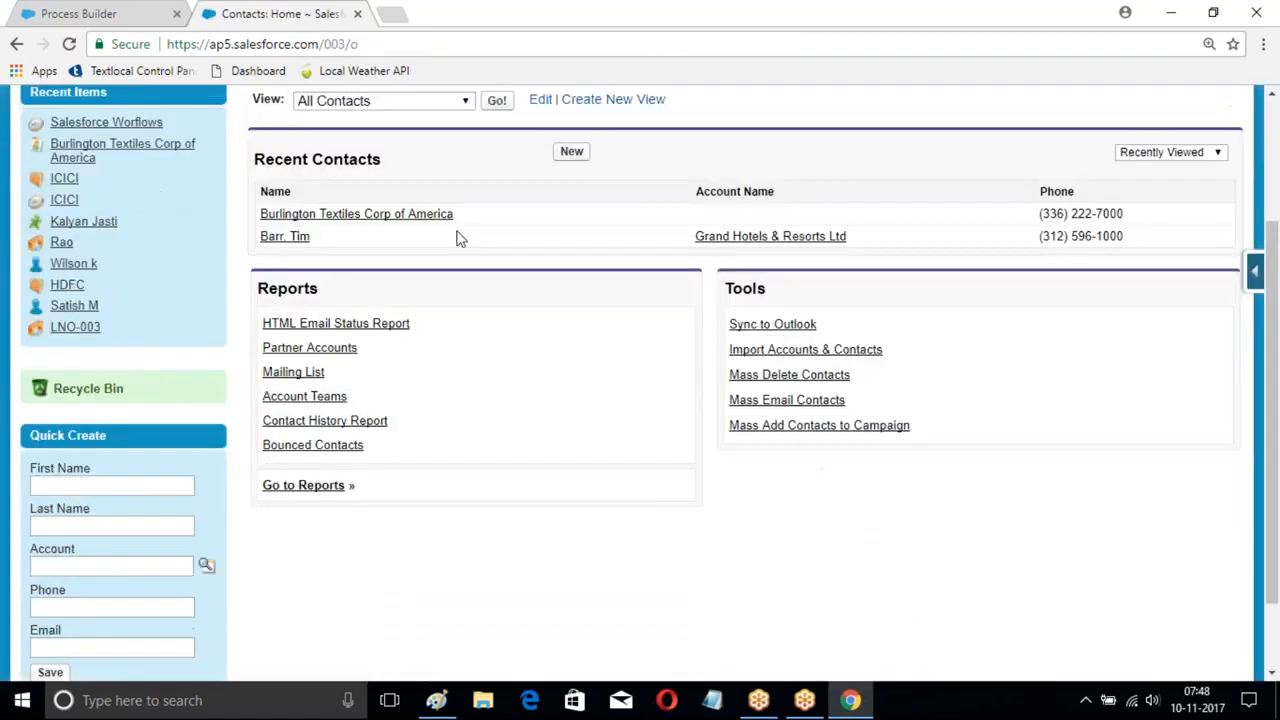
{"action": "left_click", "coordinate": [464, 101]}
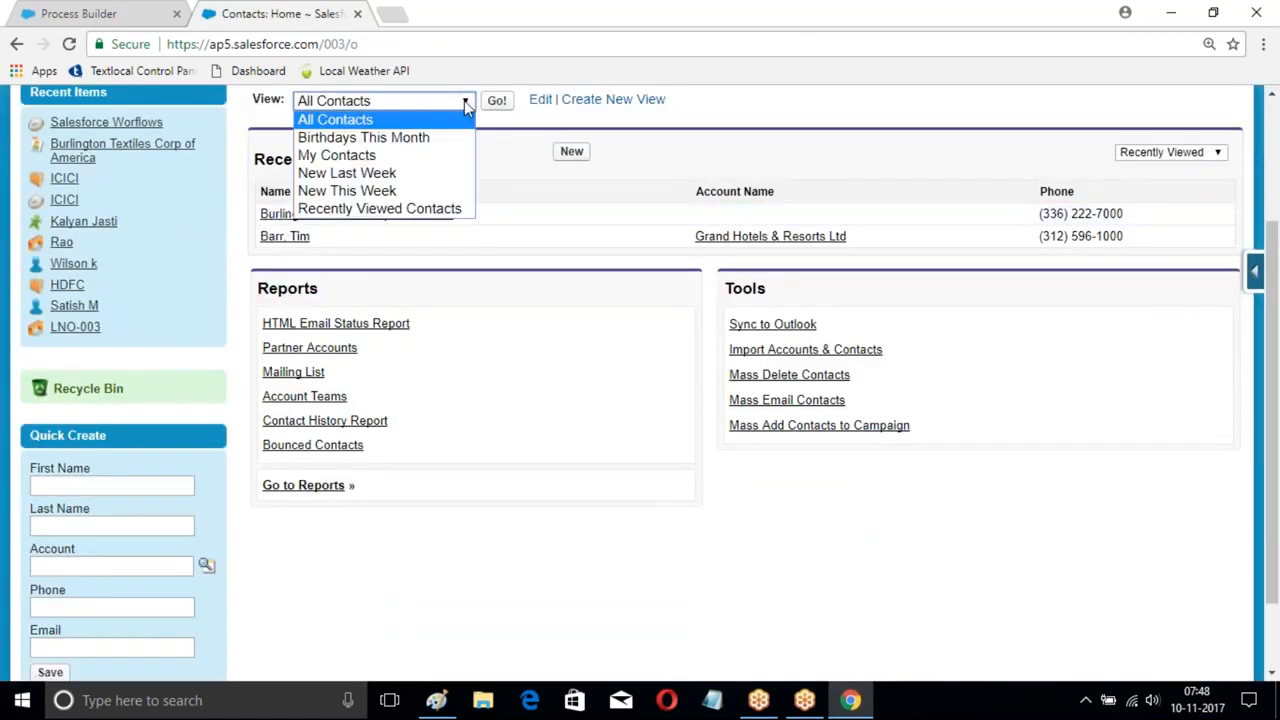
{"action": "left_click", "coordinate": [362, 190]}
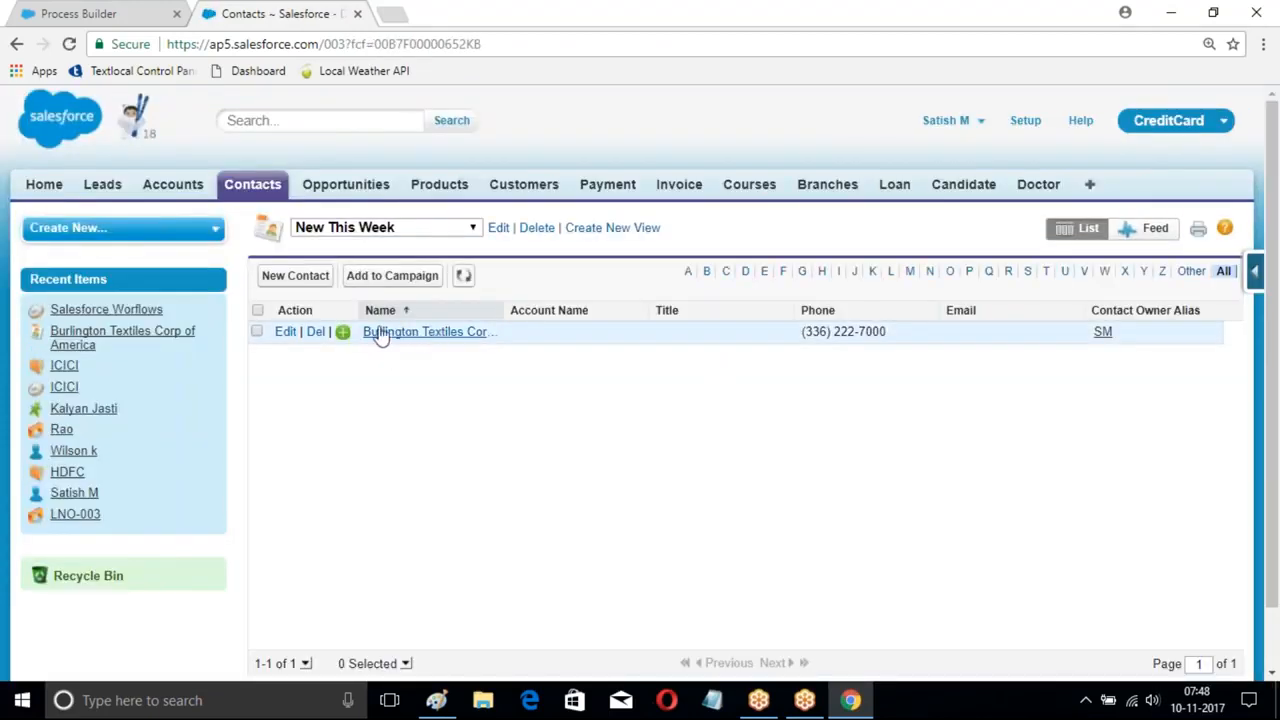
{"action": "left_click", "coordinate": [430, 333]}
- Review the new contact's details, including its phone, then switch to Notepad
{"action": "scroll", "coordinate": [620, 392], "scroll_direction": "down", "scroll_amount": 3}
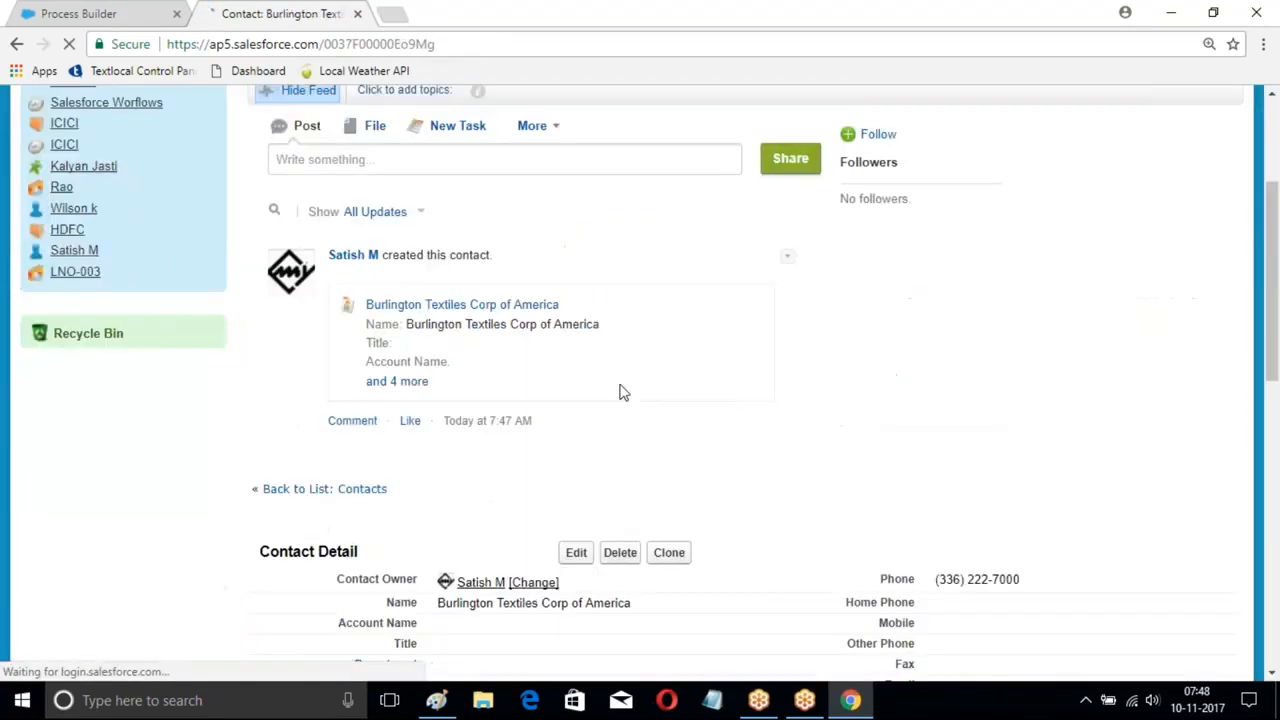
{"action": "scroll", "coordinate": [616, 396], "scroll_direction": "down", "scroll_amount": 4}
{"action": "scroll", "coordinate": [612, 430], "scroll_direction": "up", "scroll_amount": 4}
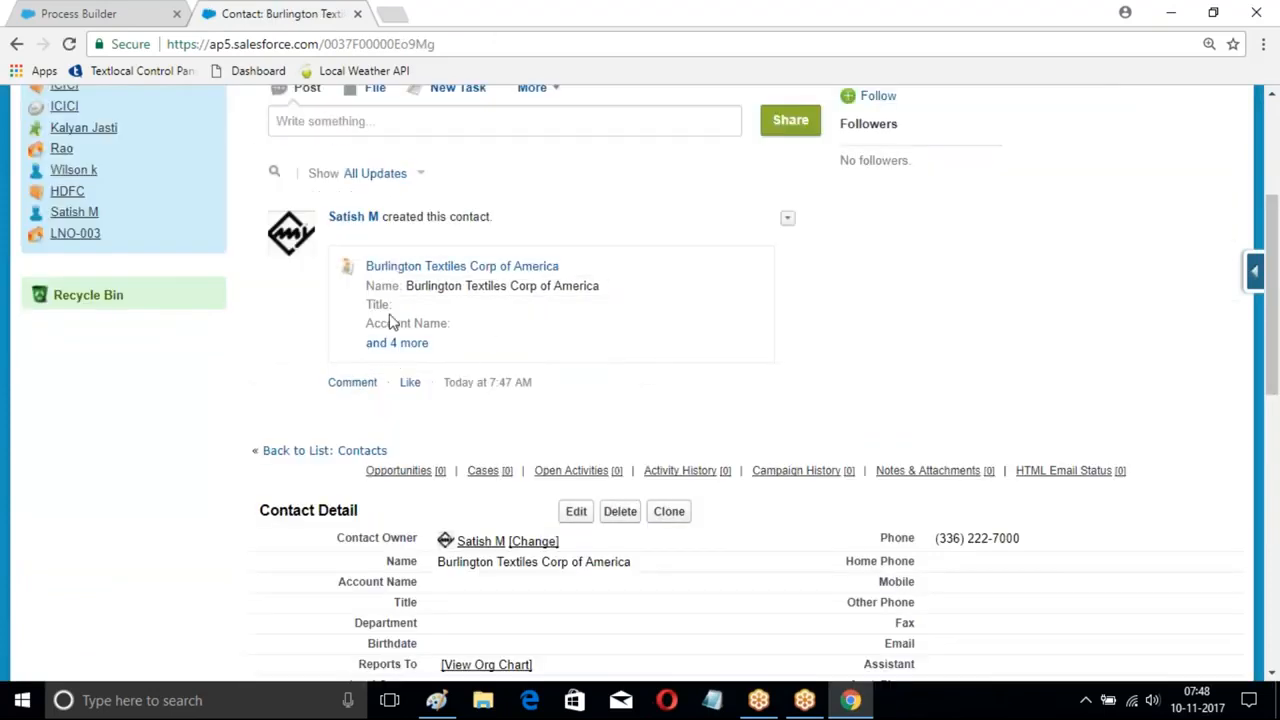
{"action": "scroll", "coordinate": [660, 345], "scroll_direction": "down", "scroll_amount": 4}
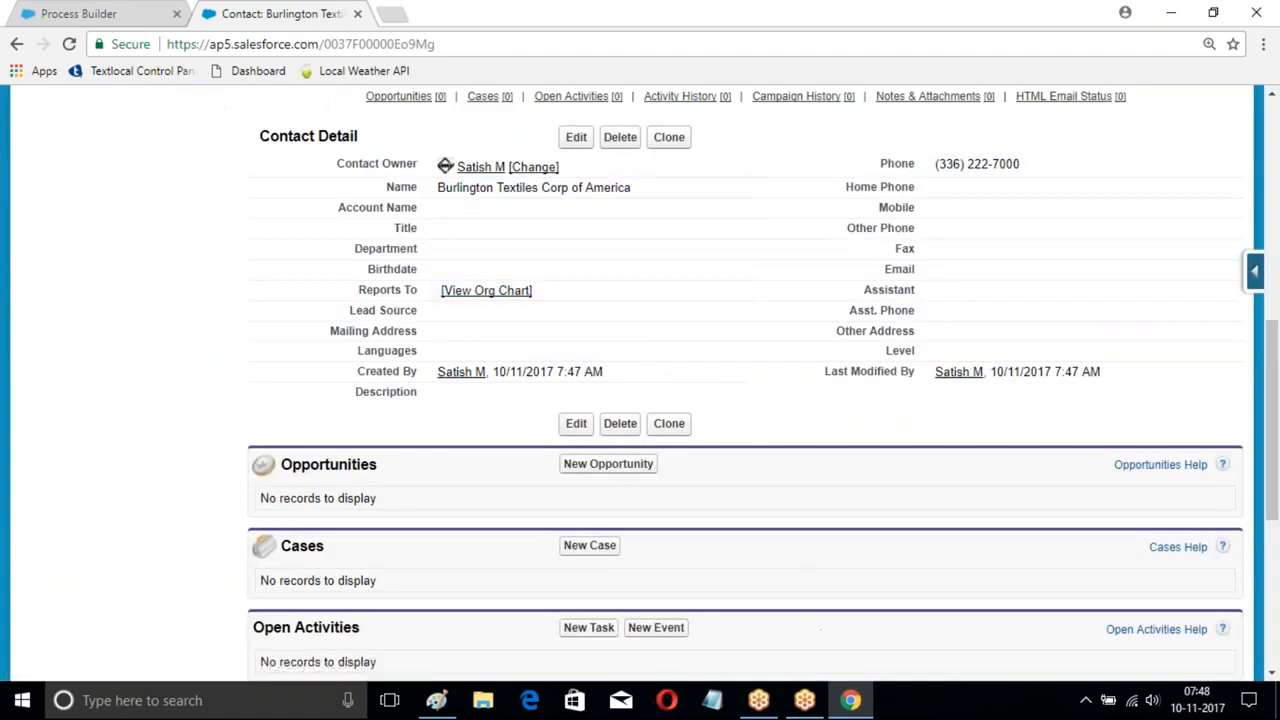
{"action": "left_click", "coordinate": [714, 702]}
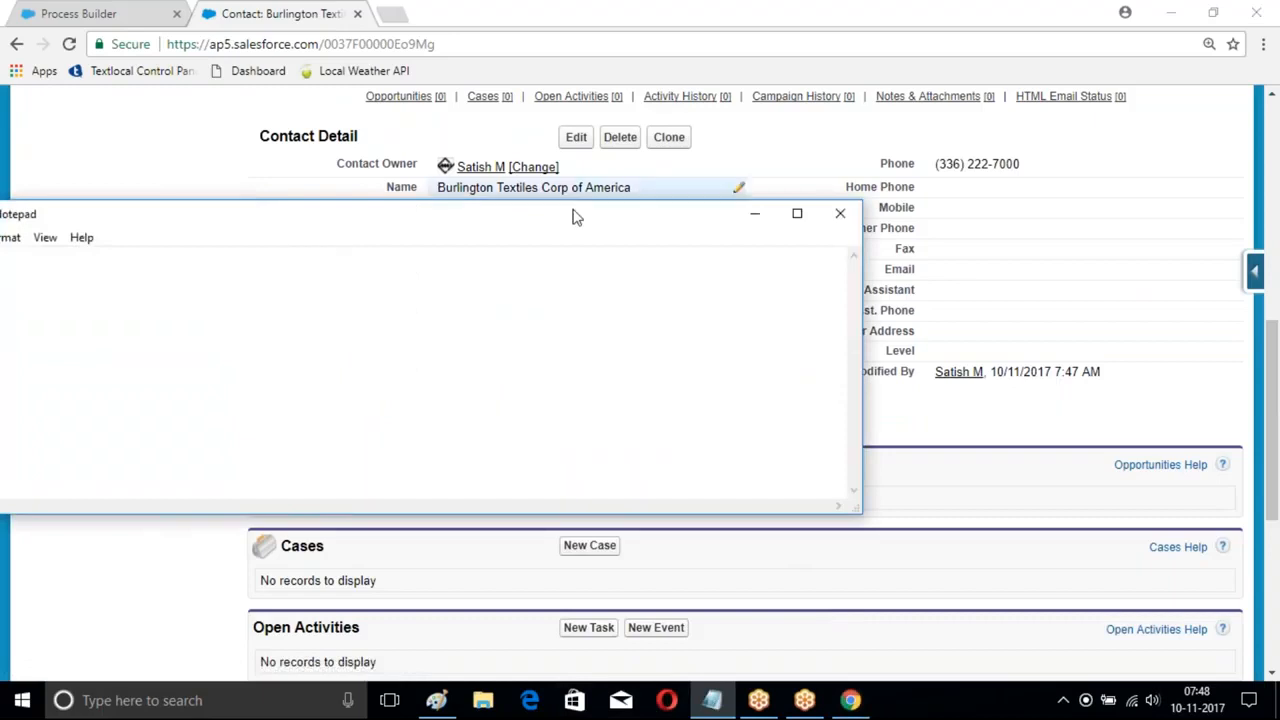
- In maximized Notepad, list the workflow actions Task, FieldUpdate, Outbound and Email Alert
{"action": "left_click", "coordinate": [797, 213]}
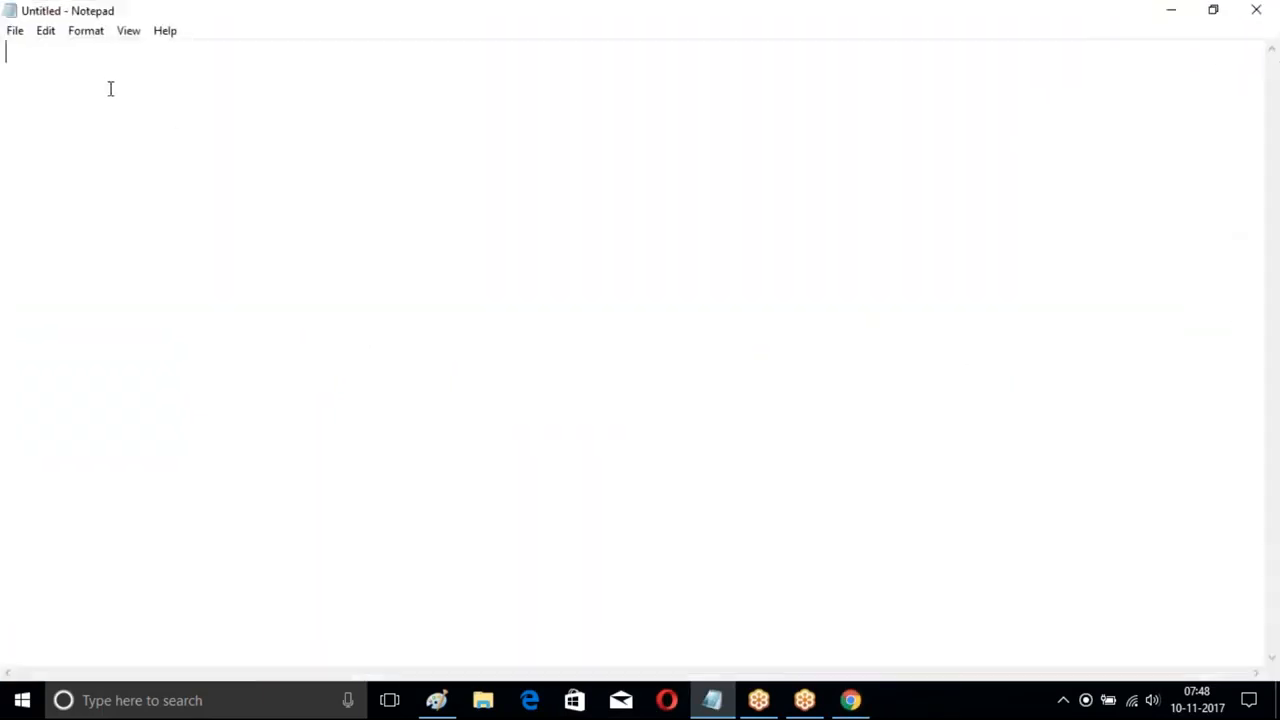
{"action": "type", "text": "Task"}
{"action": "key", "text": "Return"}
{"action": "type", "text": "FieldU"}
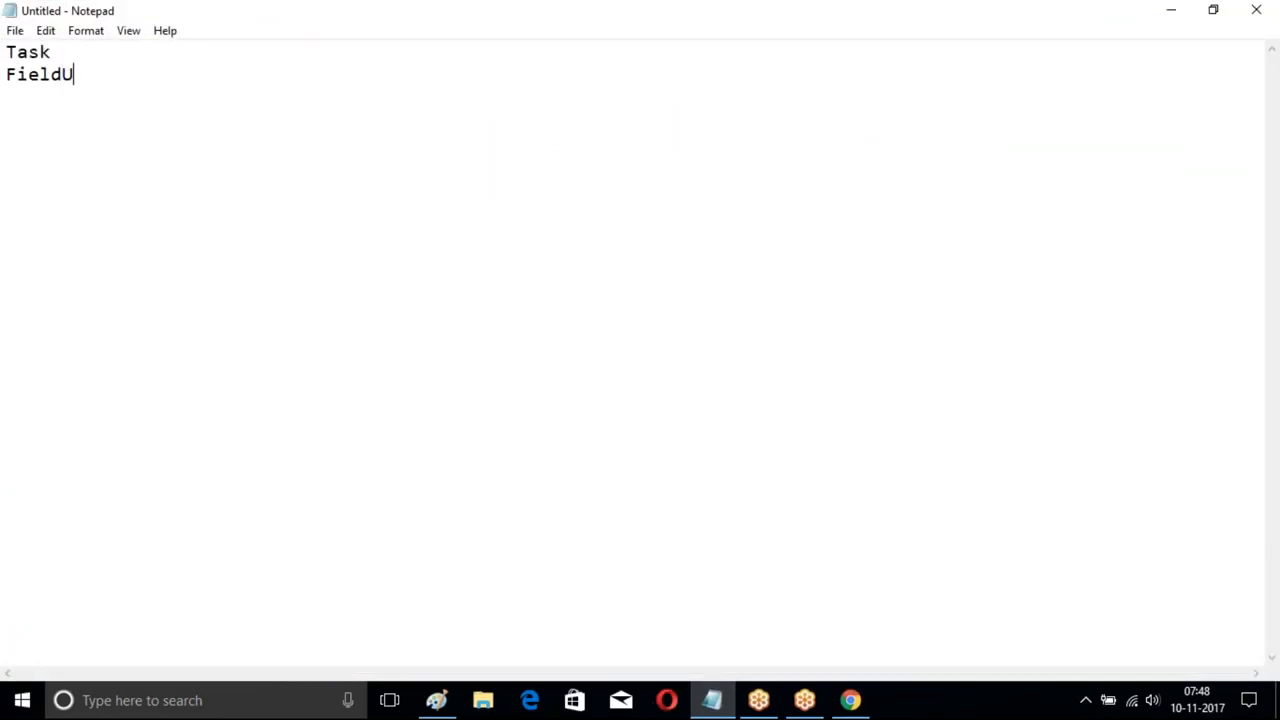
{"action": "type", "text": "pdate"}
{"action": "key", "text": "Return"}
{"action": "type", "text": "Outbound"}
{"action": "key", "text": "Return"}
{"action": "type", "text": "M"}
{"action": "key", "text": "BackSpace"}
{"action": "type", "text": "Email 1"}
{"action": "key", "text": "BackSpace"}
{"action": "type", "text": "Alert"}
{"action": "key", "text": "Return"}
{"action": "key", "text": "Return"}
- Add a second list: Task, FieldUpdate, Outbond and EmailAlert
{"action": "type", "text": "Tas"}
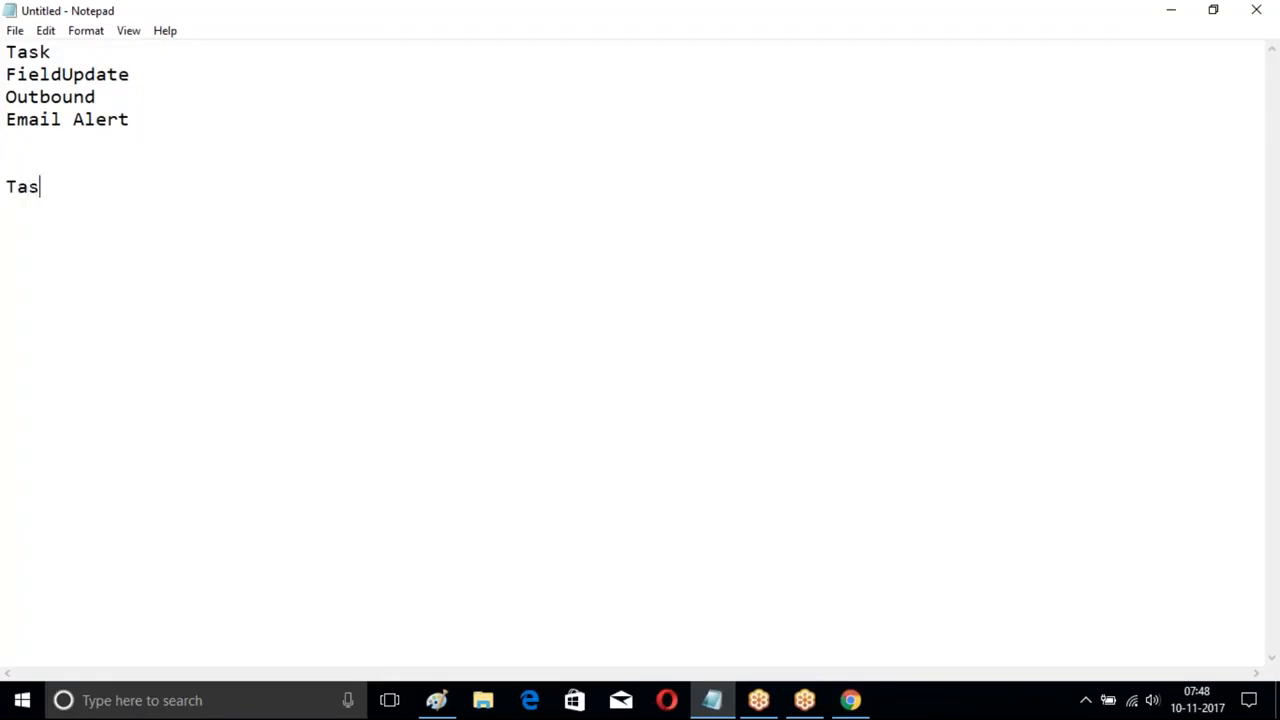
{"action": "type", "text": "k"}
{"action": "key", "text": "Return"}
{"action": "type", "text": "FieldUda"}
{"action": "key", "text": "BackSpace"}
{"action": "key", "text": "BackSpace"}
{"action": "type", "text": "pdate"}
{"action": "key", "text": "Return"}
{"action": "type", "text": "Outbond"}
{"action": "key", "text": "Return"}
{"action": "type", "text": "EmailAlert"}
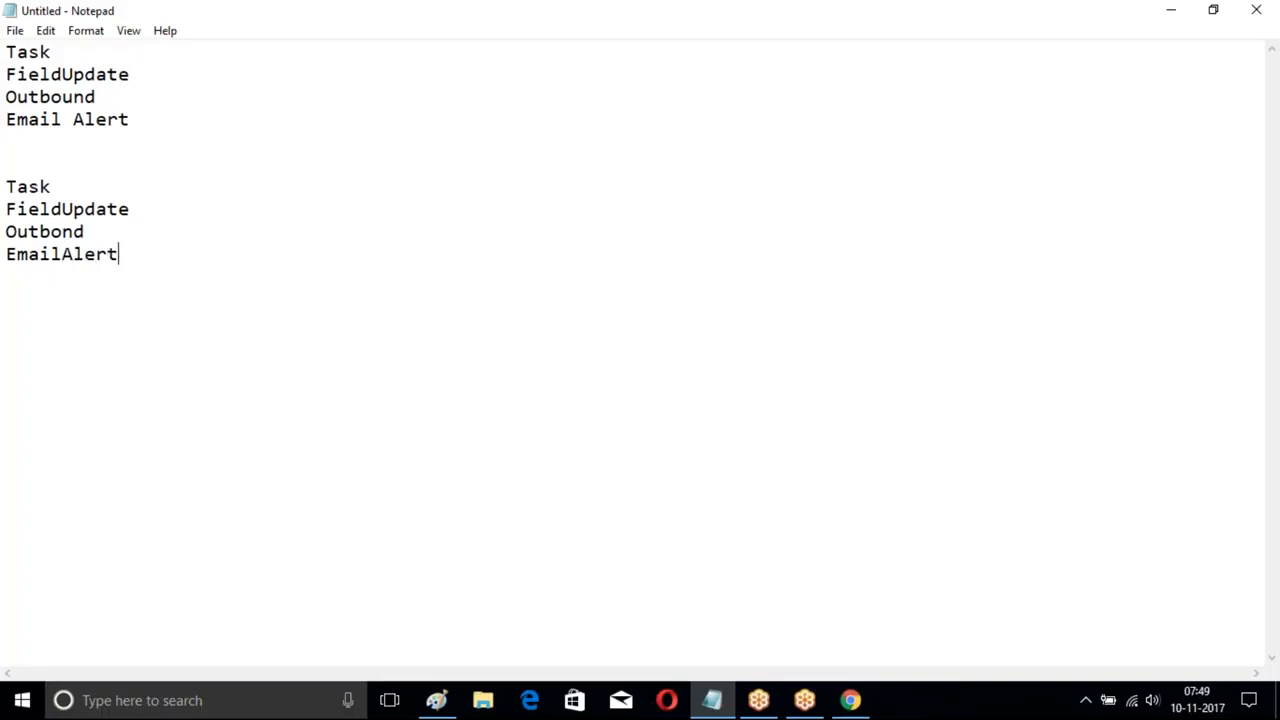
{"action": "key", "text": "Return"}
{"action": "key", "text": "Return"}
{"action": "key", "text": "Return"}
- Add a 'Process Builder :' heading with indented Apex, FLow, Email and Create Record
{"action": "type", "text": "Process Builder :"}
{"action": "key", "text": "Return"}
{"action": "key", "text": "Return"}
{"action": "key", "text": "Tab"}
{"action": "type", "text": "Apex"}
{"action": "key", "text": "Return"}
{"action": "key", "text": "Tab"}
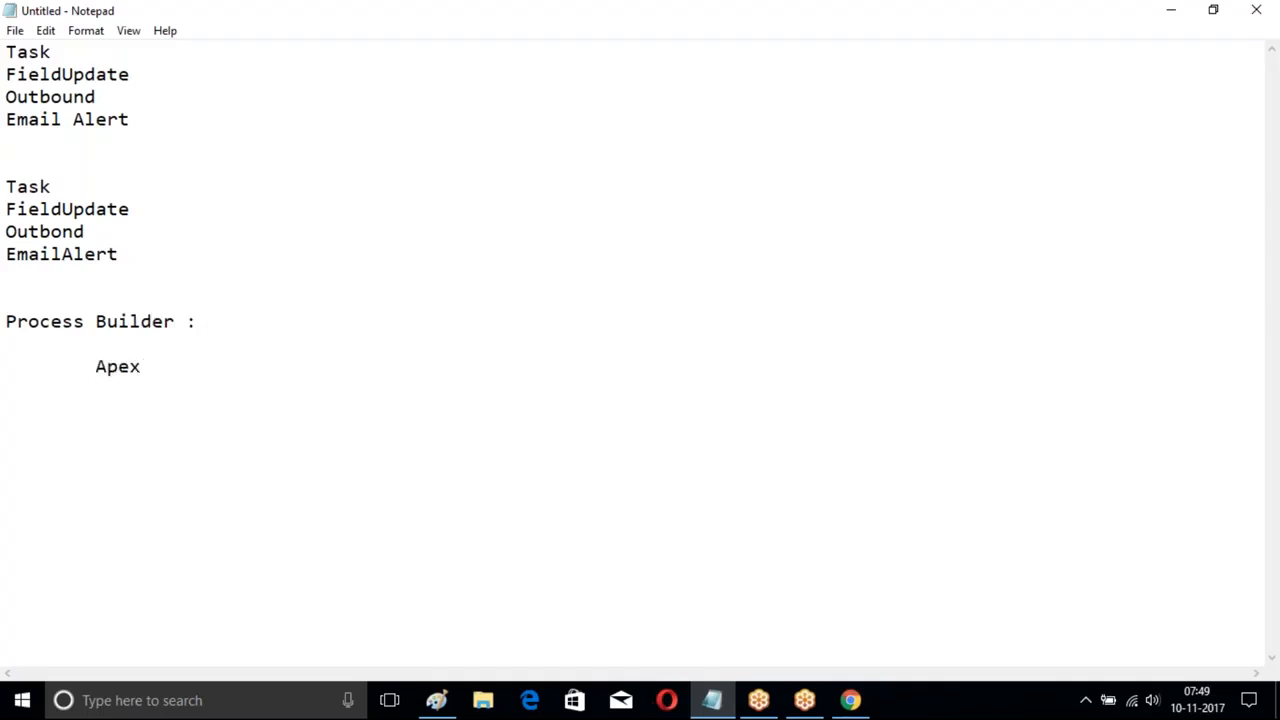
{"action": "type", "text": "FLow"}
{"action": "key", "text": "Return"}
{"action": "key", "text": "Tab"}
{"action": "type", "text": "Email"}
{"action": "key", "text": "Return"}
{"action": "key", "text": "Tab"}
{"action": "type", "text": "Create Record"}
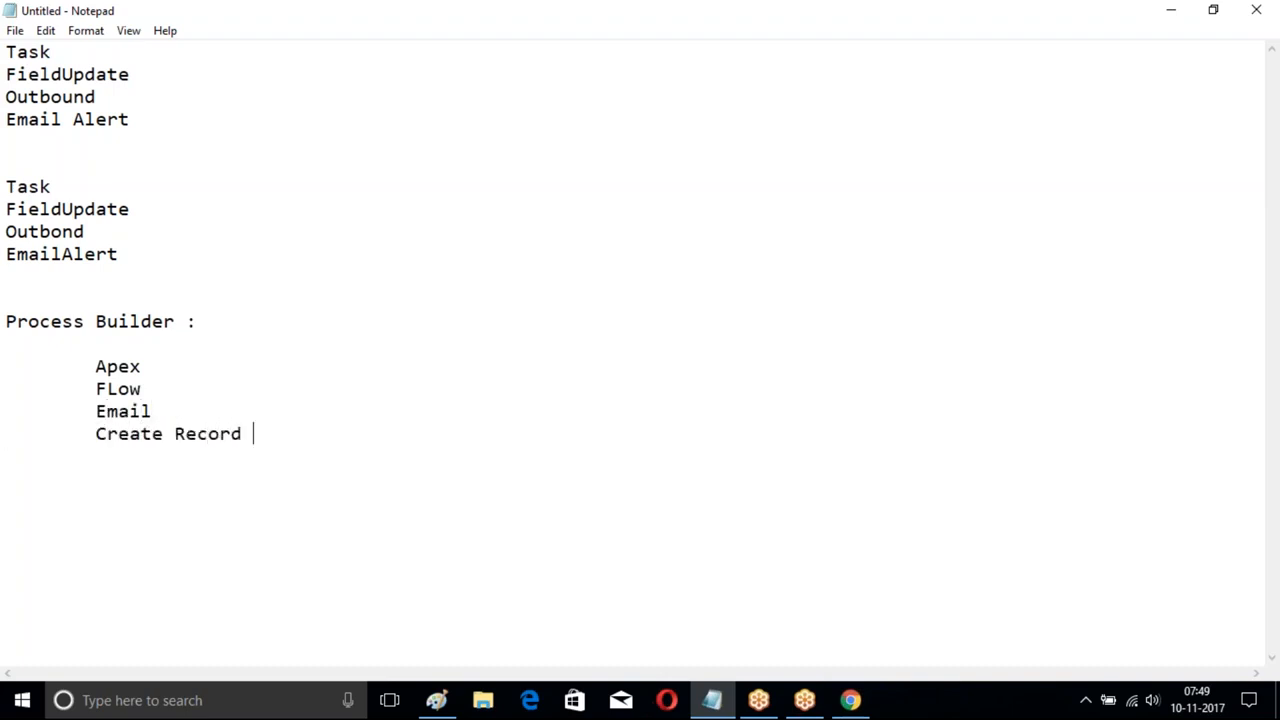
{"action": "key", "text": "Return"}
- Continue the indented list with Quick Action, Chatter, Record Update, Submit for Approval and Process
{"action": "key", "text": "Tab"}
{"action": "type", "text": "Quic"}
{"action": "type", "text": "k Action"}
{"action": "key", "text": "Return"}
{"action": "key", "text": "Tab"}
{"action": "type", "text": "Chatter"}
{"action": "key", "text": "Return"}
{"action": "key", "text": "Tab"}
{"action": "type", "text": "Record "}
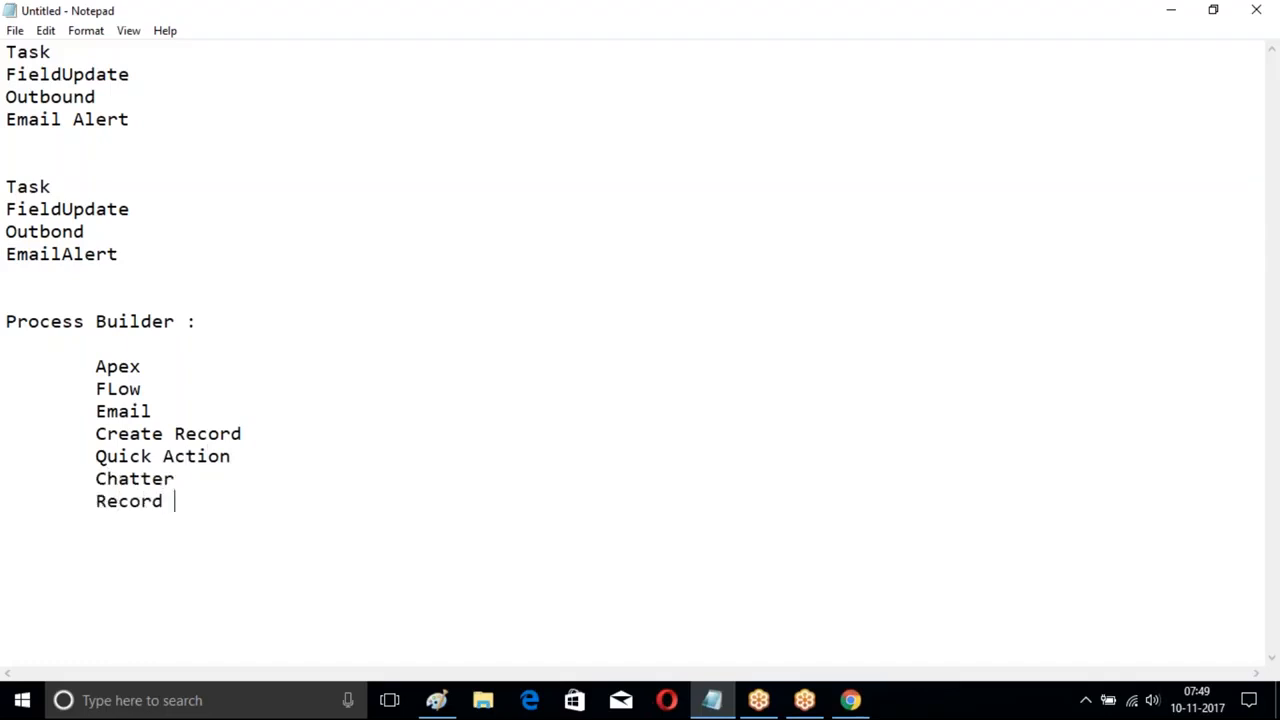
{"action": "type", "text": "Update"}
{"action": "key", "text": "Return"}
{"action": "key", "text": "Tab"}
{"action": "type", "text": "Submit fo"}
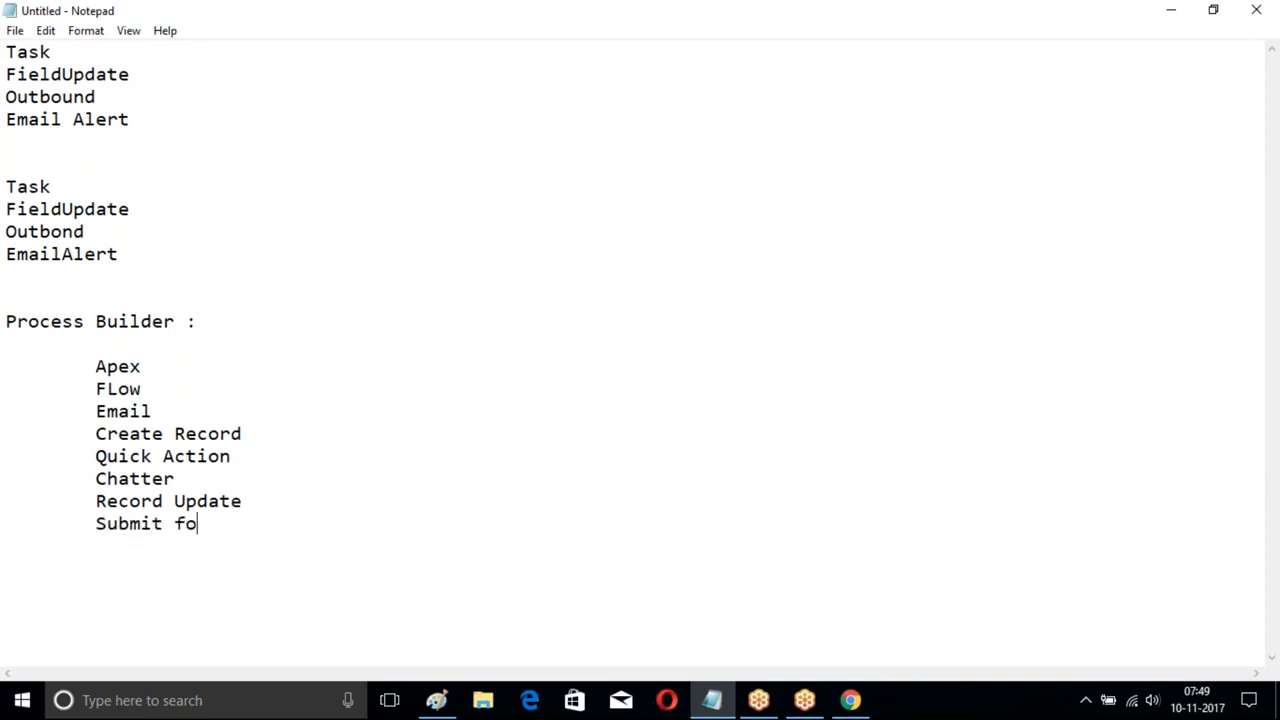
{"action": "type", "text": "r Approval"}
{"action": "key", "text": "Return"}
{"action": "key", "text": "Tab"}
{"action": "type", "text": "Process"}
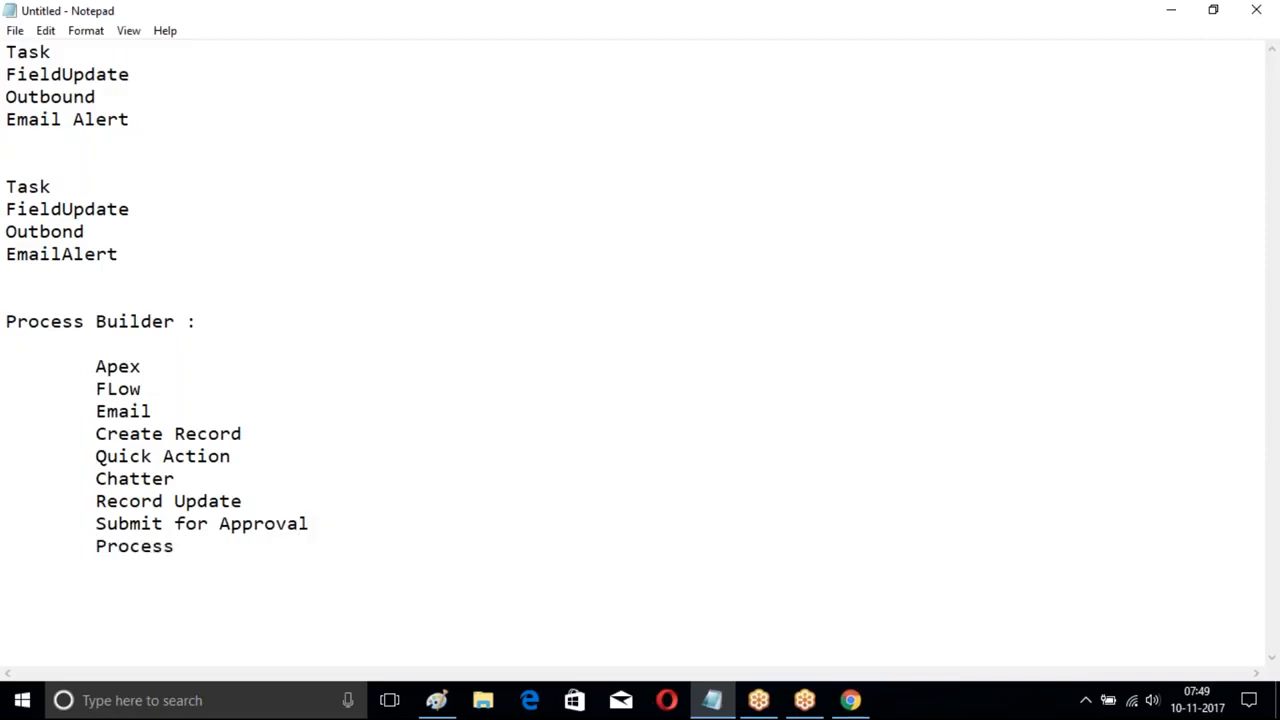
- Append a tab and ': Program' after the Apex and FLow lines
{"action": "left_click", "coordinate": [162, 369]}
{"action": "key", "text": "Tab"}
{"action": "type", "text": ": Program"}
{"action": "left_click", "coordinate": [164, 394]}
{"action": "key", "text": "Tab"}
{"action": "type", "text": ": Program"}
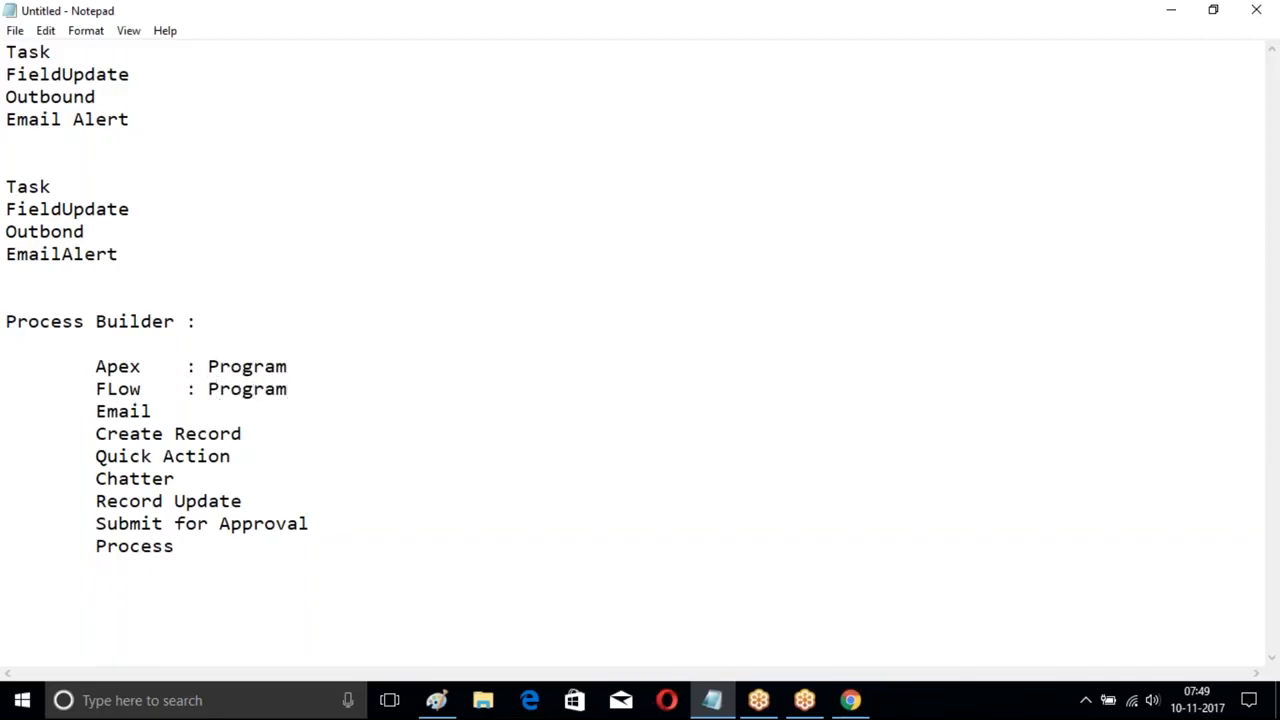
- Tab-pad the Email and Chatter lines and select the Quick Action, Record Update and Submit for Approval items
{"action": "left_click", "coordinate": [172, 418]}
{"action": "key", "text": "Tab"}
{"action": "left_click", "coordinate": [251, 441]}
{"action": "left_click_drag", "start_coordinate": [96, 456], "coordinate": [230, 456]}
{"action": "left_click", "coordinate": [217, 478]}
{"action": "key", "text": "Tab"}
{"action": "left_click_drag", "start_coordinate": [103, 501], "coordinate": [265, 503]}
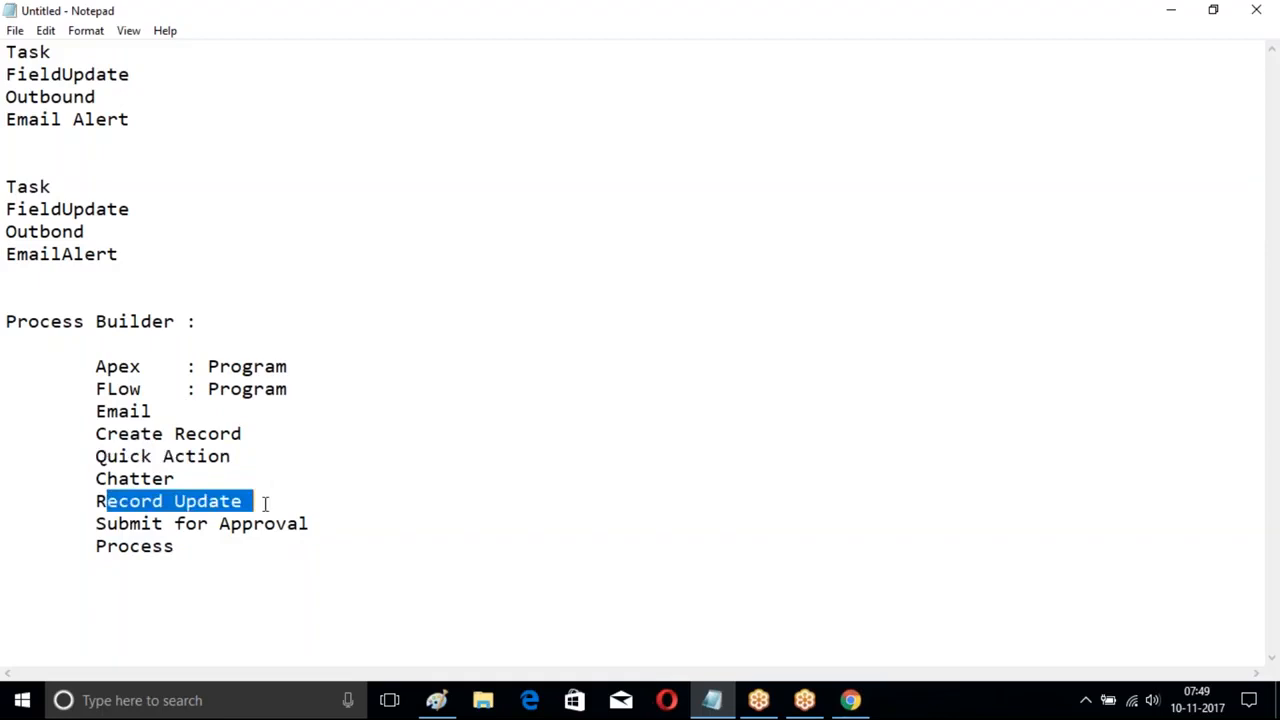
{"action": "left_click", "coordinate": [119, 506]}
{"action": "left_click_drag", "start_coordinate": [93, 523], "coordinate": [310, 524]}
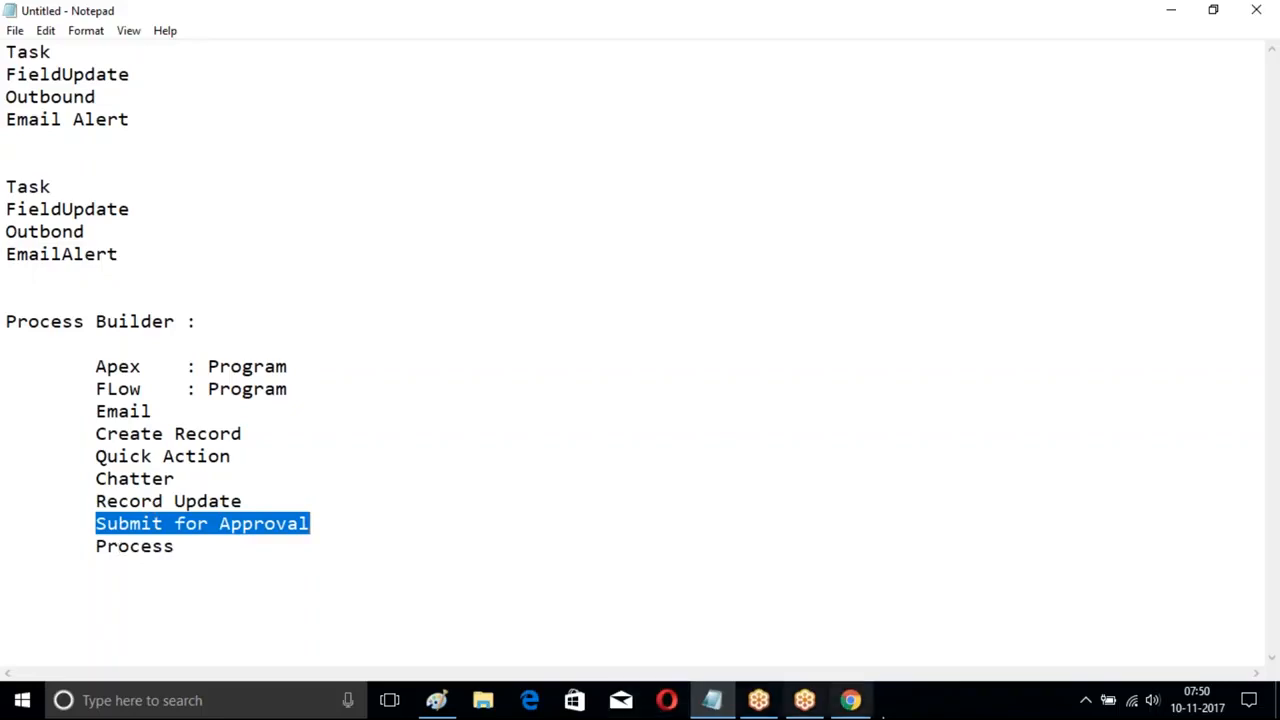
- Deactivate the current Opportunity Process version in Process Builder
{"action": "left_click", "coordinate": [850, 700]}
{"action": "scroll", "coordinate": [519, 425], "scroll_direction": "up", "scroll_amount": 5}
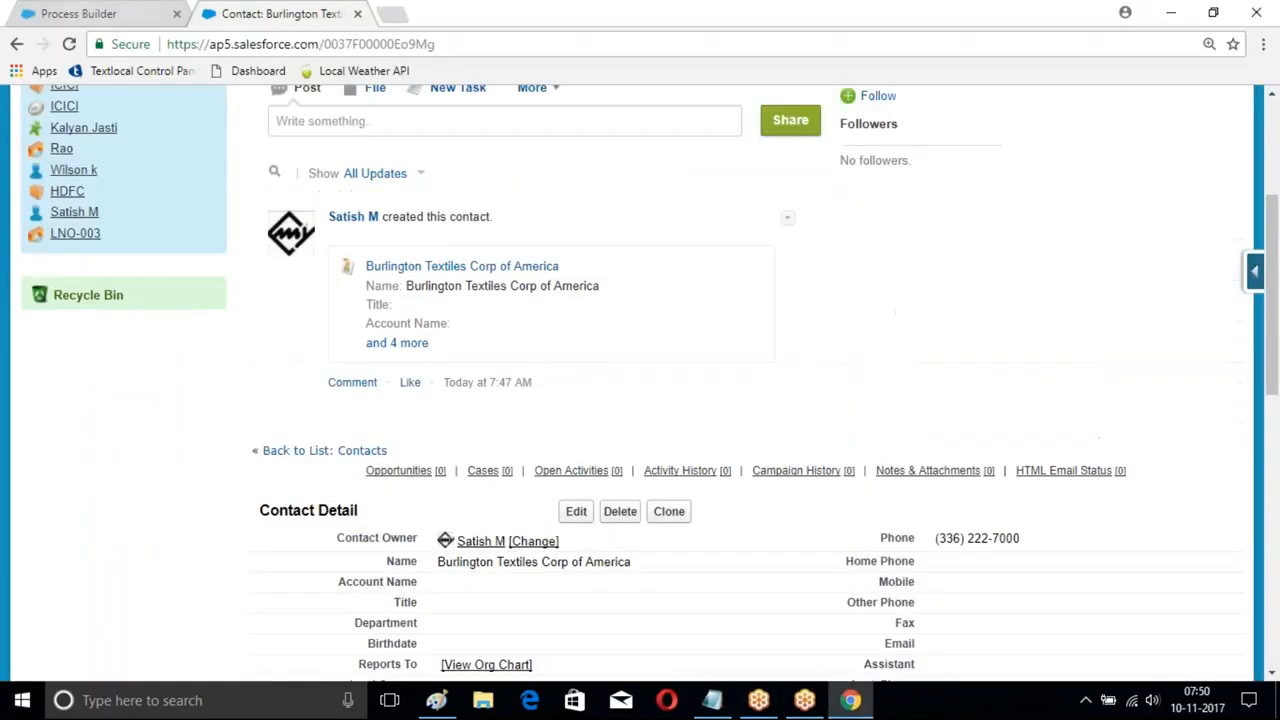
{"action": "key", "text": "ctrl+Page_Up"}
{"action": "left_click", "coordinate": [1124, 155]}
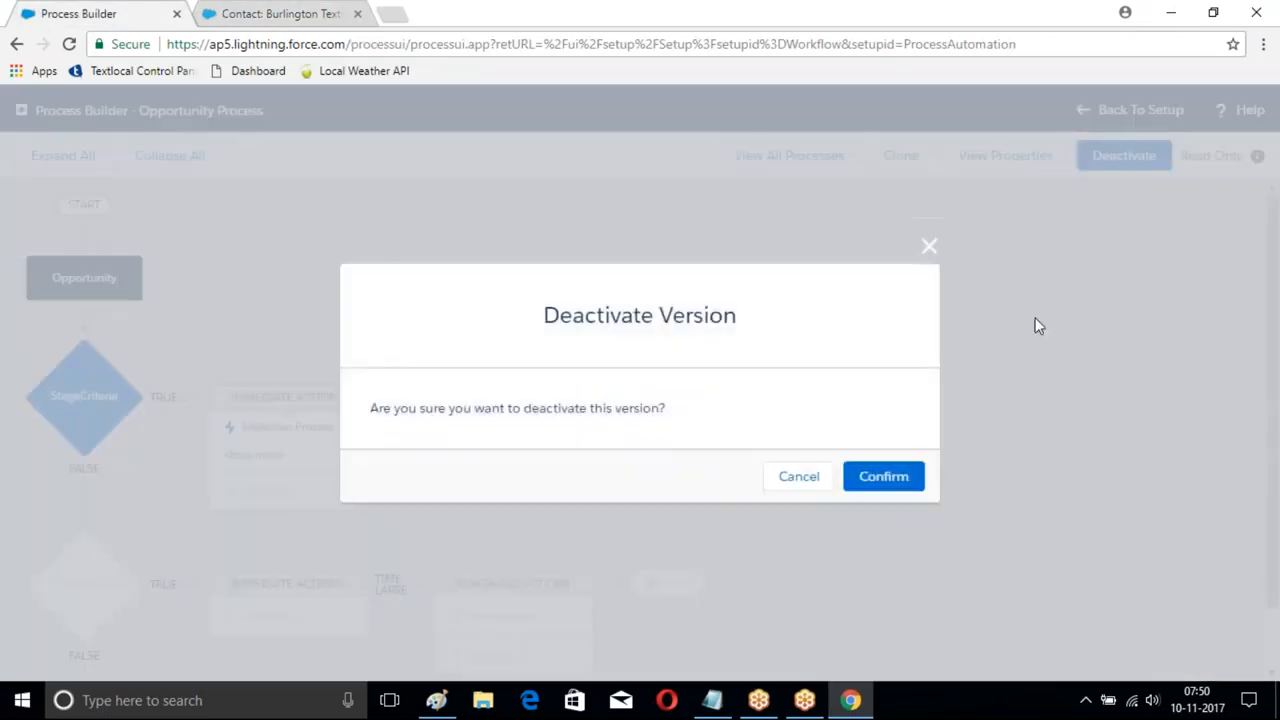
{"action": "left_click", "coordinate": [882, 476]}
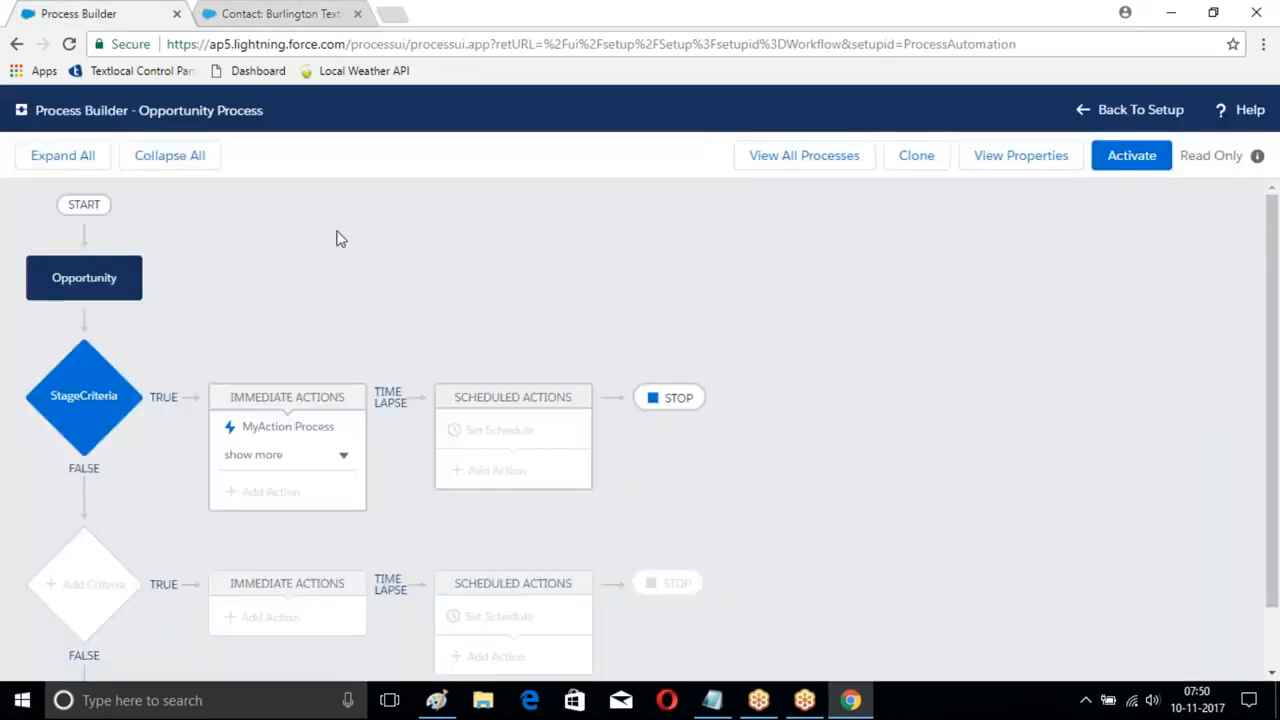
- Create and save a new process named Student Proces, started when invoked by another process
{"action": "left_click", "coordinate": [800, 155]}
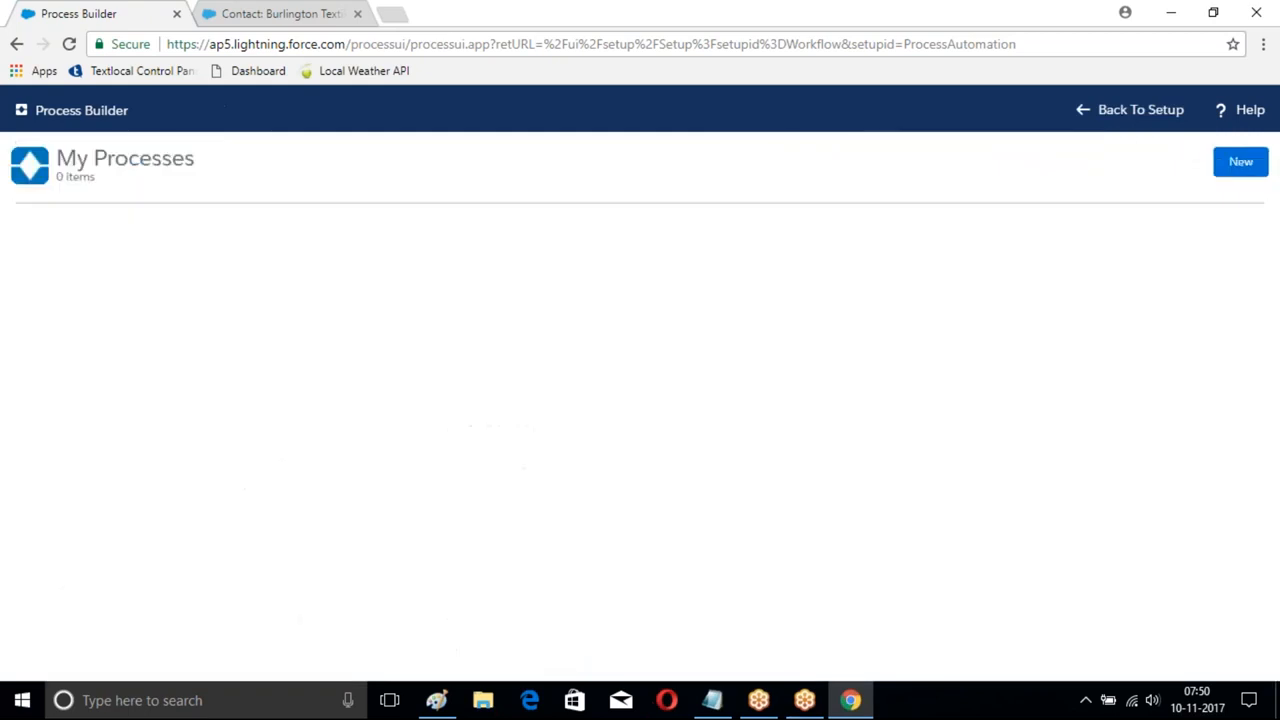
{"action": "left_click", "coordinate": [1240, 165]}
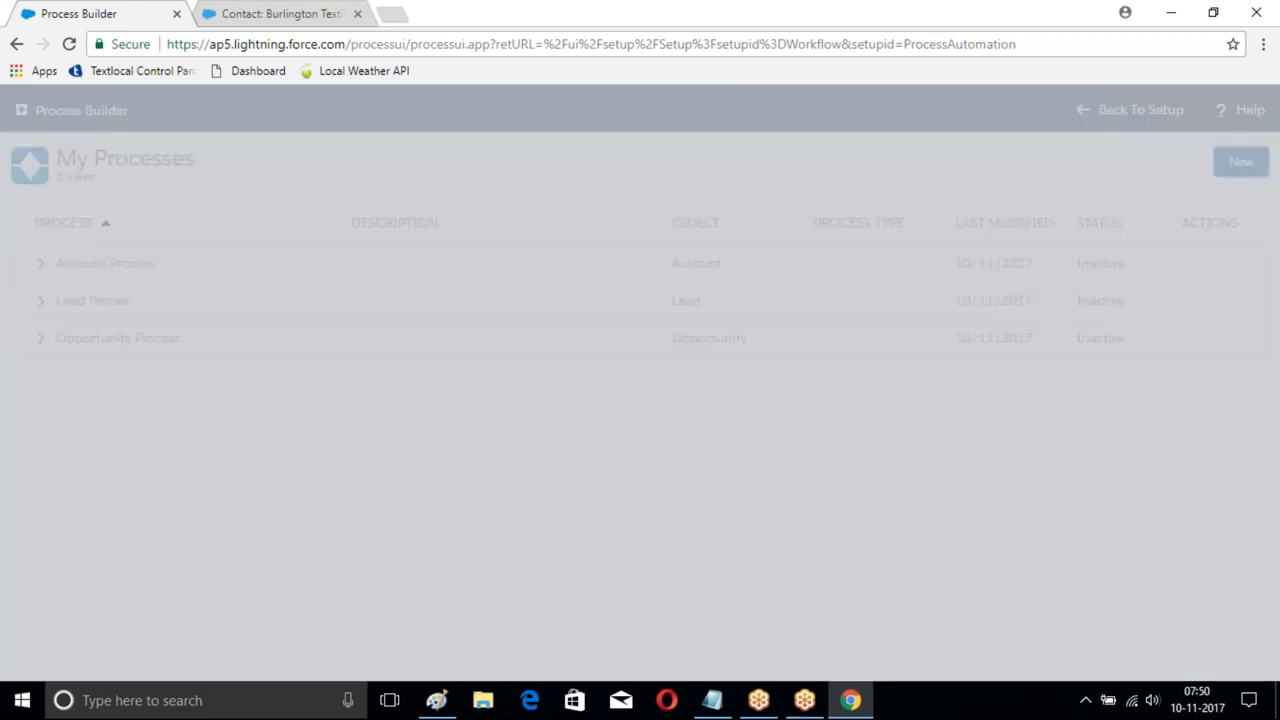
{"action": "scroll", "coordinate": [560, 300], "scroll_direction": "down", "scroll_amount": 1}
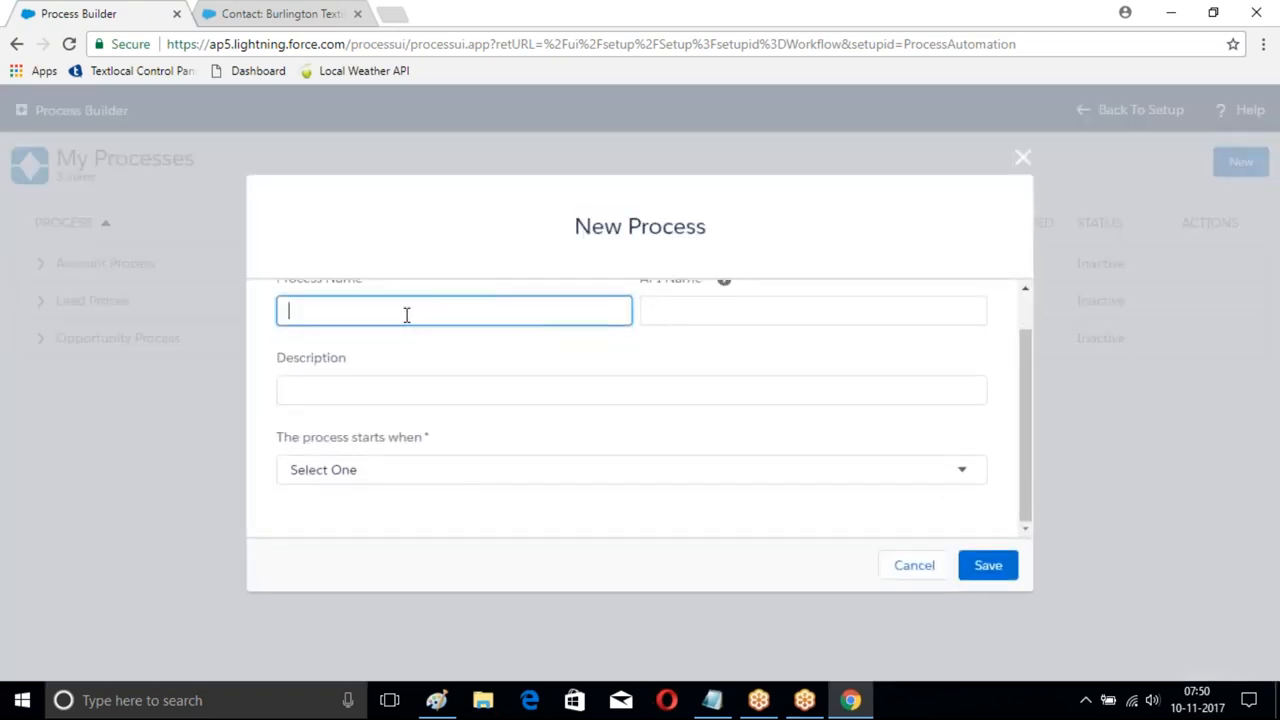
{"action": "scroll", "coordinate": [406, 315], "scroll_direction": "up", "scroll_amount": 1}
{"action": "type", "text": "Student "}
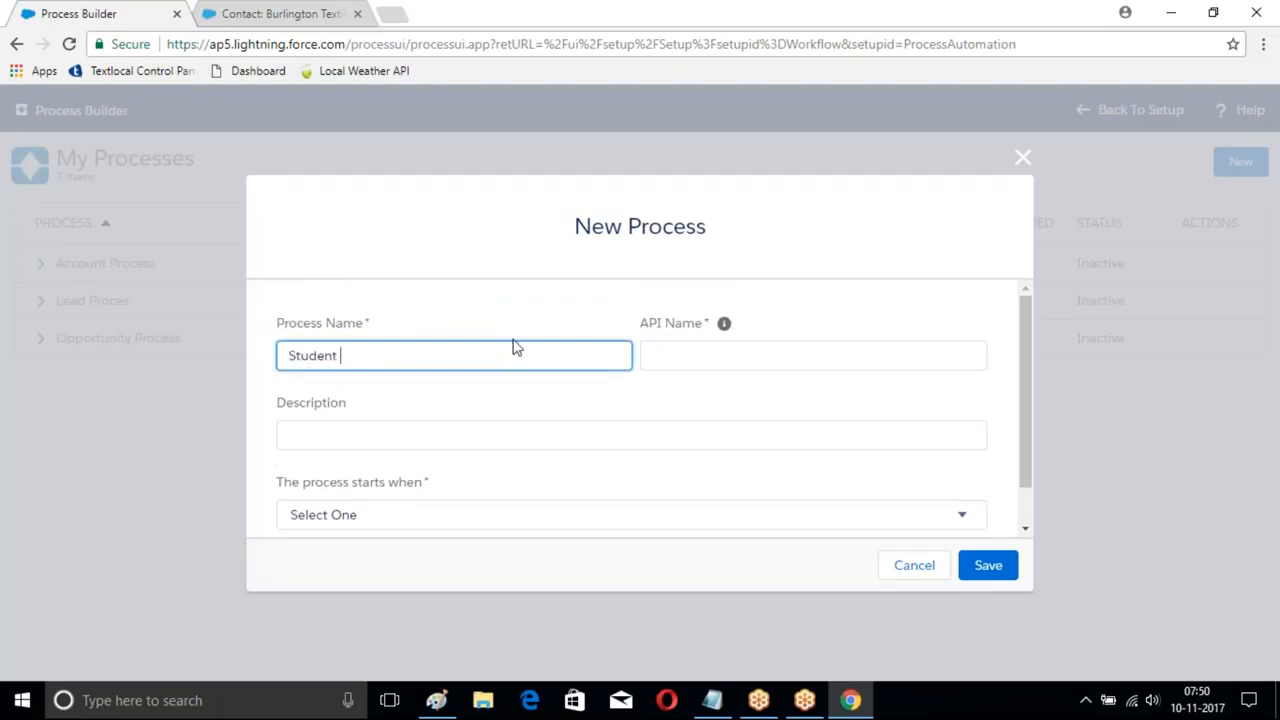
{"action": "type", "text": "Proce"}
{"action": "left_click", "coordinate": [814, 358]}
{"action": "scroll", "coordinate": [626, 414], "scroll_direction": "down", "scroll_amount": 1}
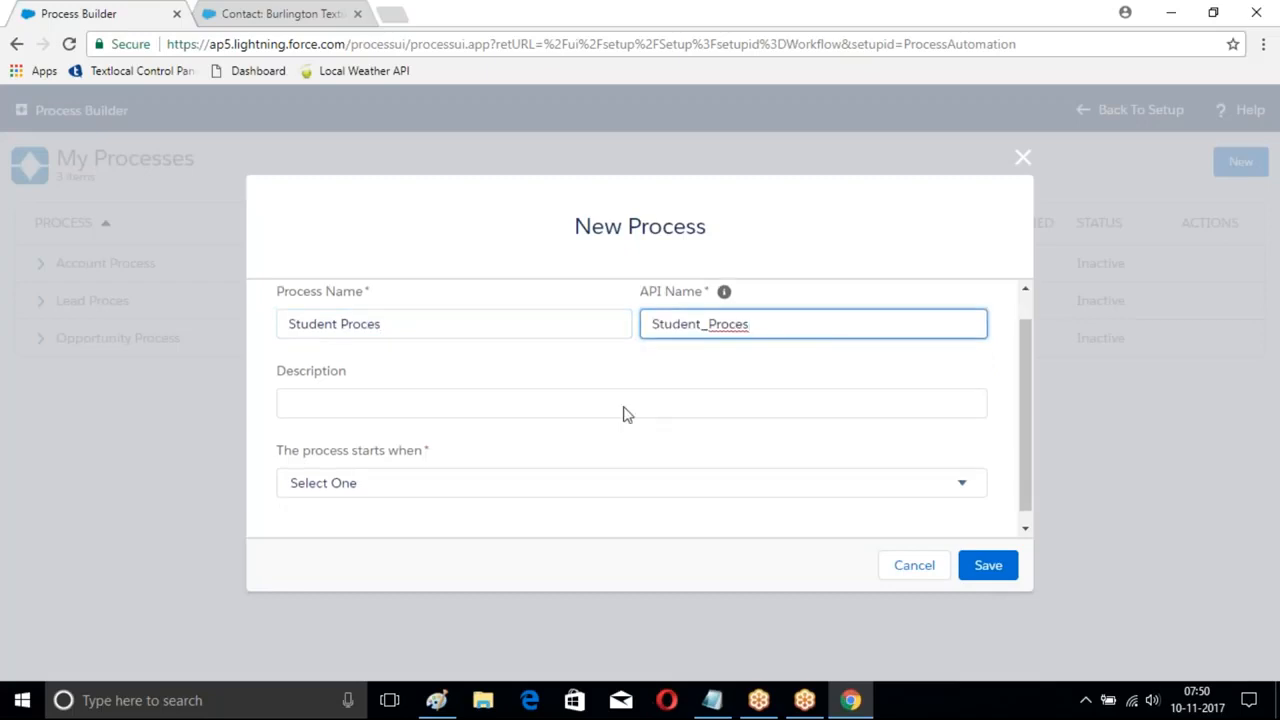
{"action": "left_click", "coordinate": [437, 483]}
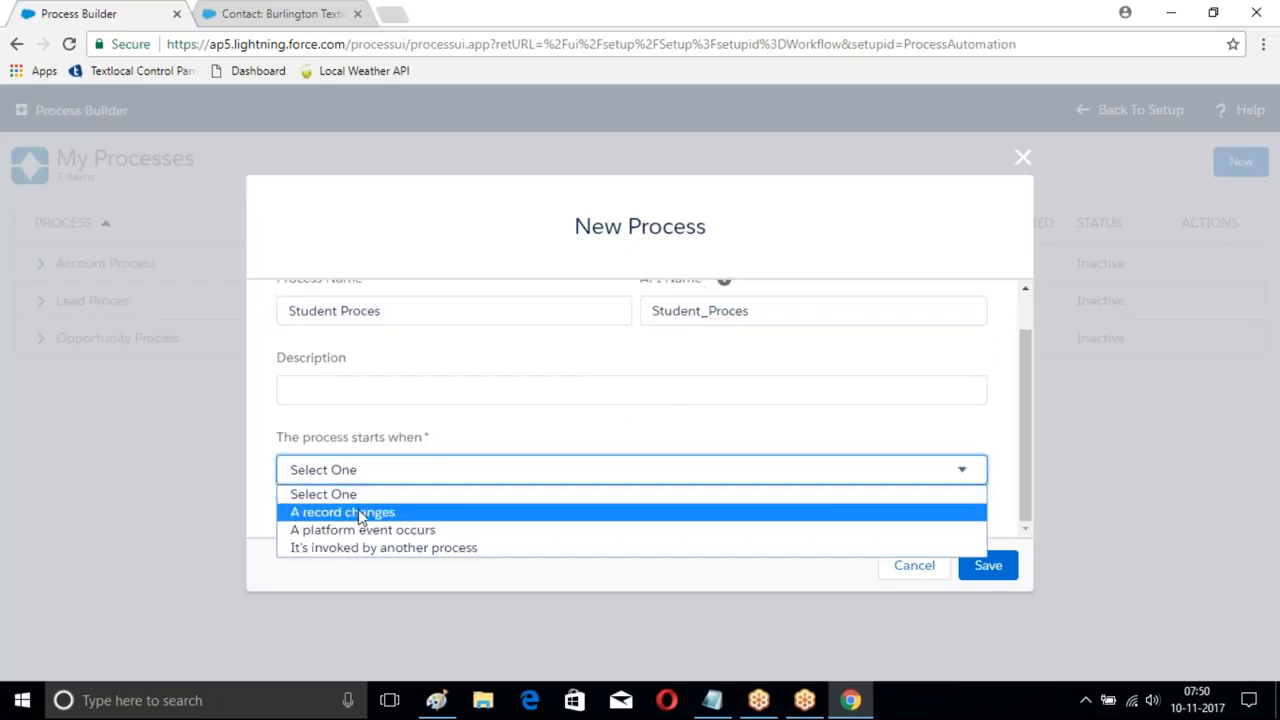
{"action": "left_click", "coordinate": [408, 549]}
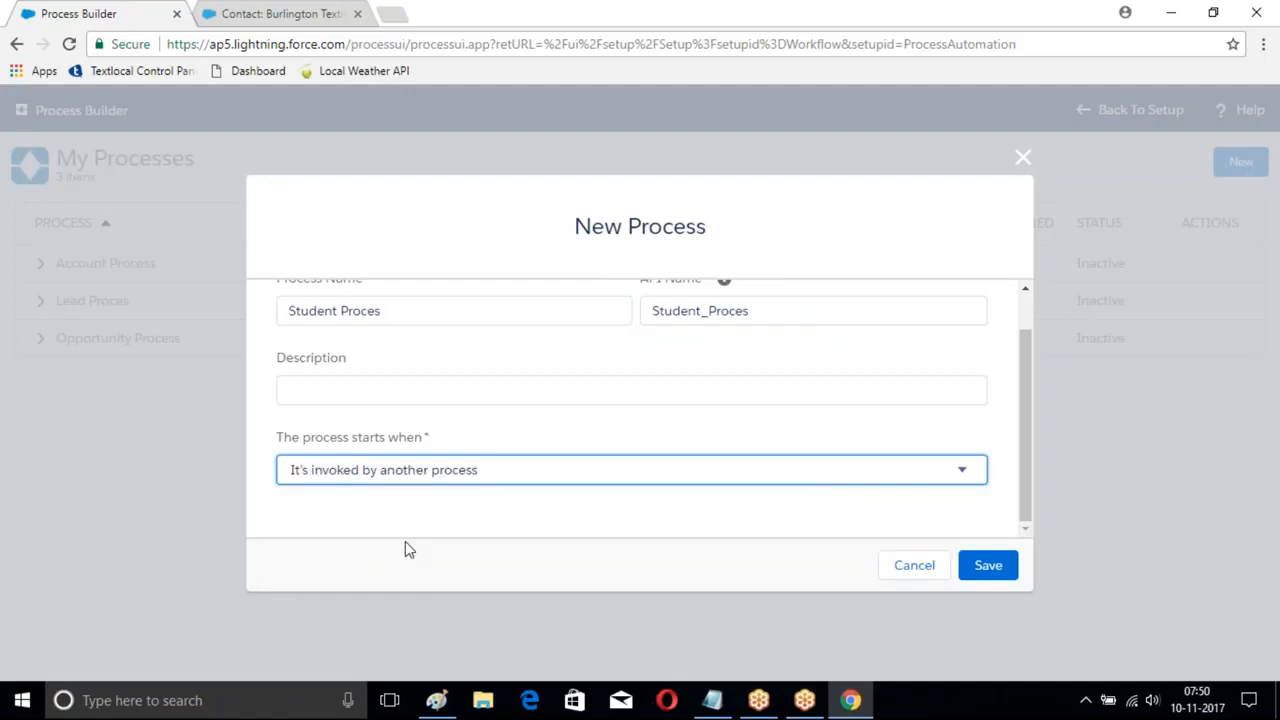
{"action": "left_click", "coordinate": [990, 568]}
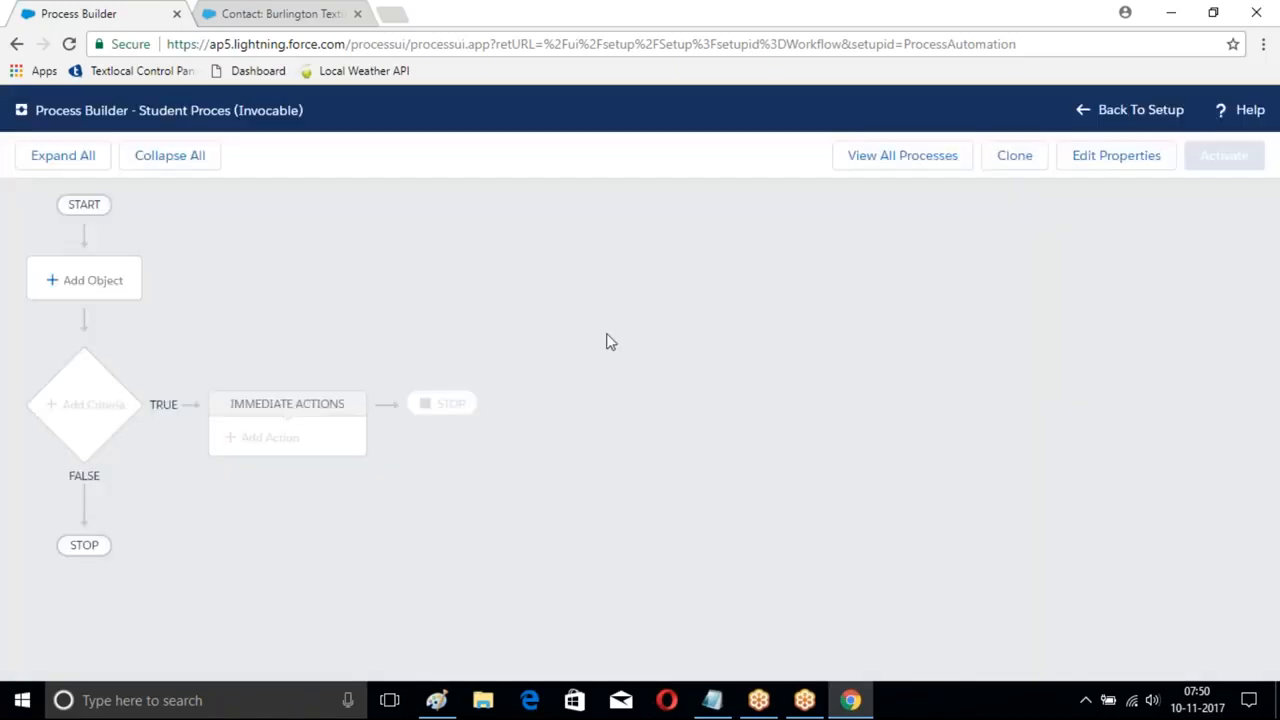
- Set Branch as the object for Student Proces
{"action": "left_click", "coordinate": [94, 283]}
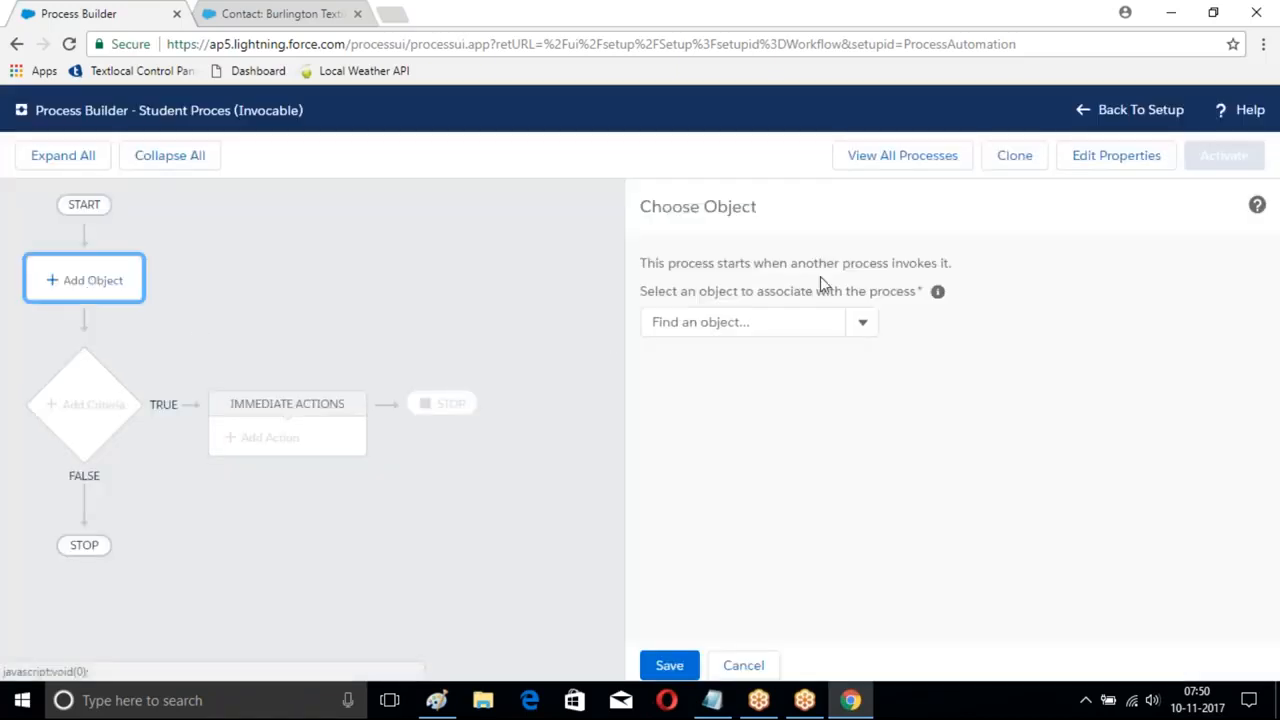
{"action": "left_click", "coordinate": [862, 322]}
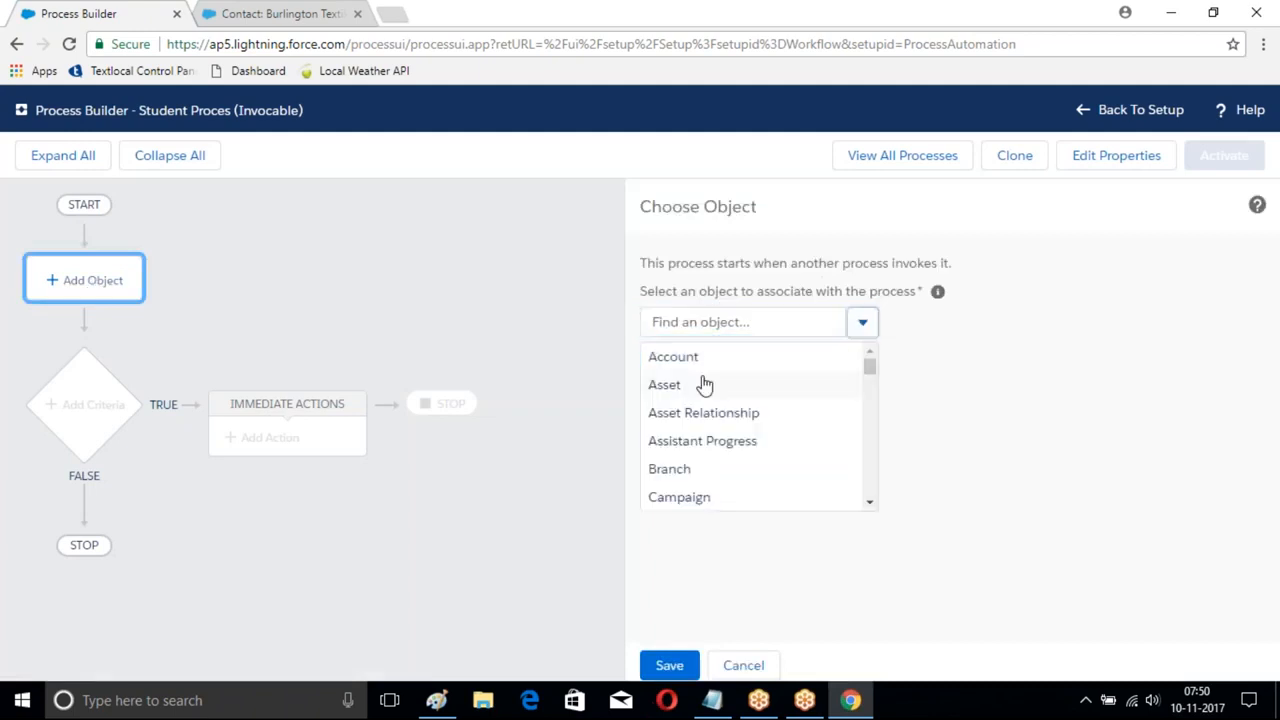
{"action": "left_click", "coordinate": [690, 469]}
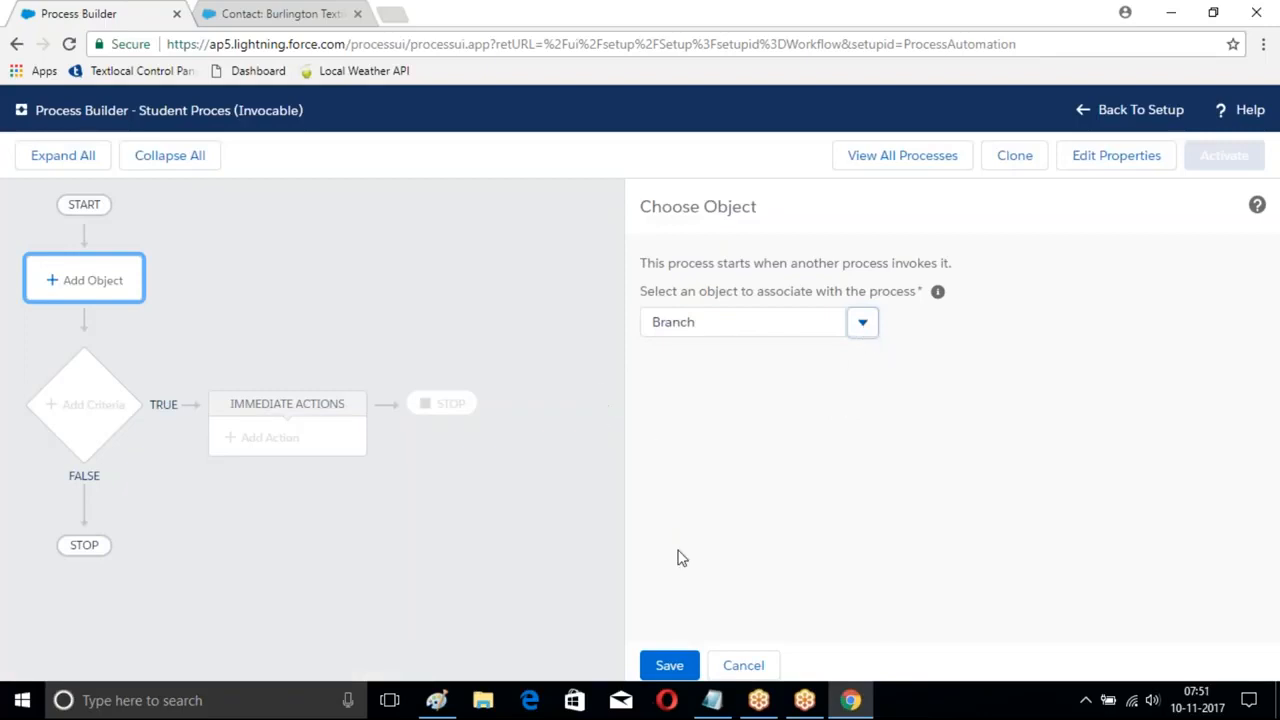
{"action": "left_click", "coordinate": [669, 665]}
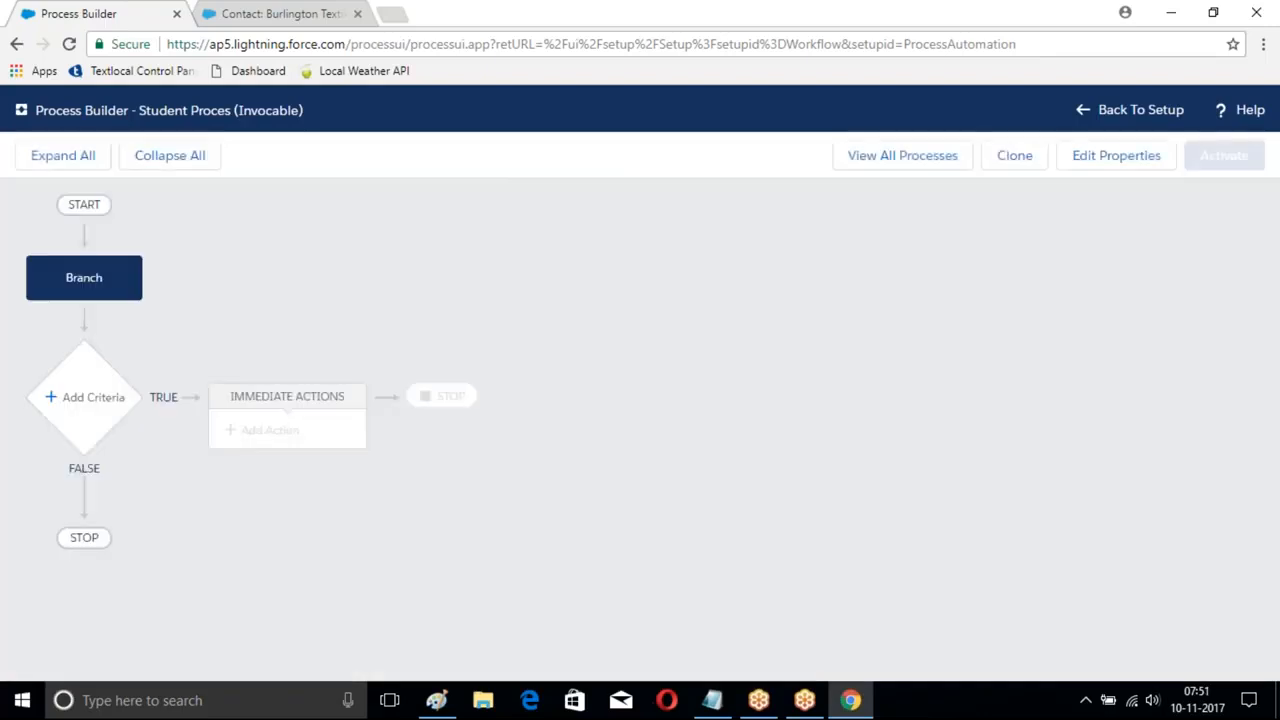
- Add a criteria named NoCondiiton that runs actions with no criteria
{"action": "left_click", "coordinate": [93, 402]}
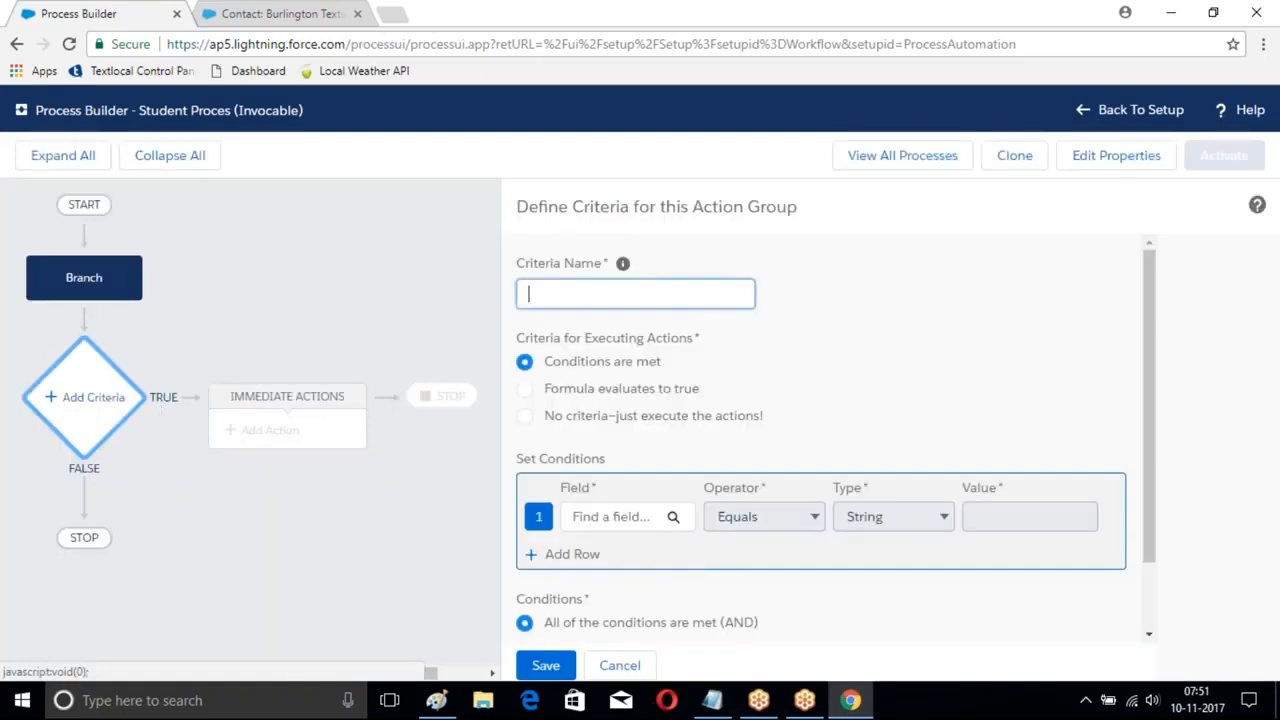
{"action": "type", "text": "Record Create"}
{"action": "scroll", "coordinate": [737, 329], "scroll_direction": "down", "scroll_amount": 2}
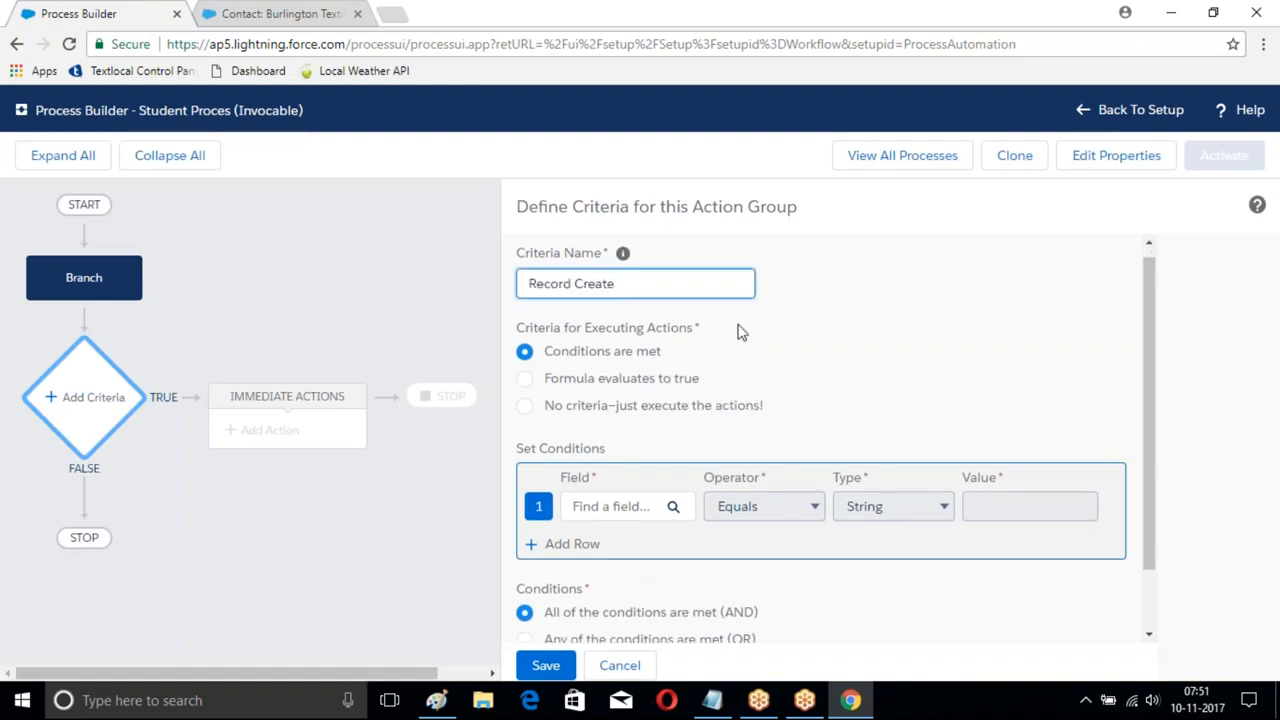
{"action": "scroll", "coordinate": [720, 329], "scroll_direction": "up", "scroll_amount": 2}
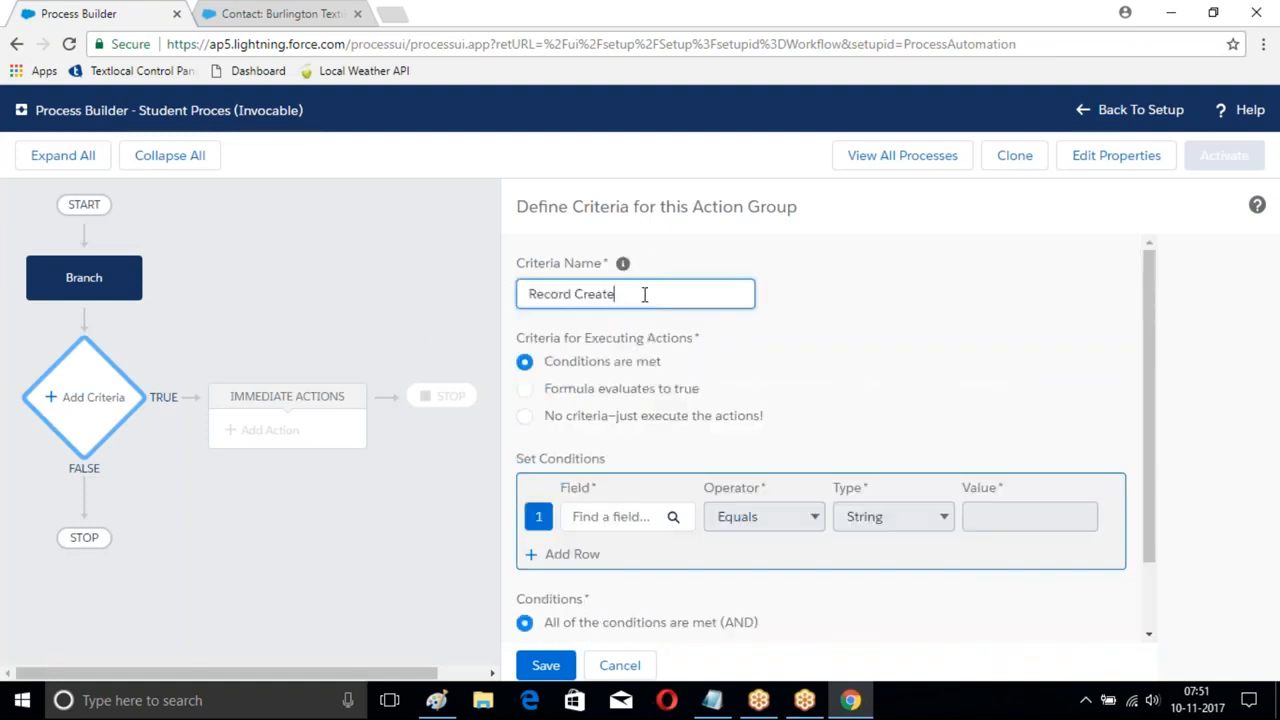
{"action": "left_click_drag", "start_coordinate": [639, 297], "coordinate": [505, 323]}
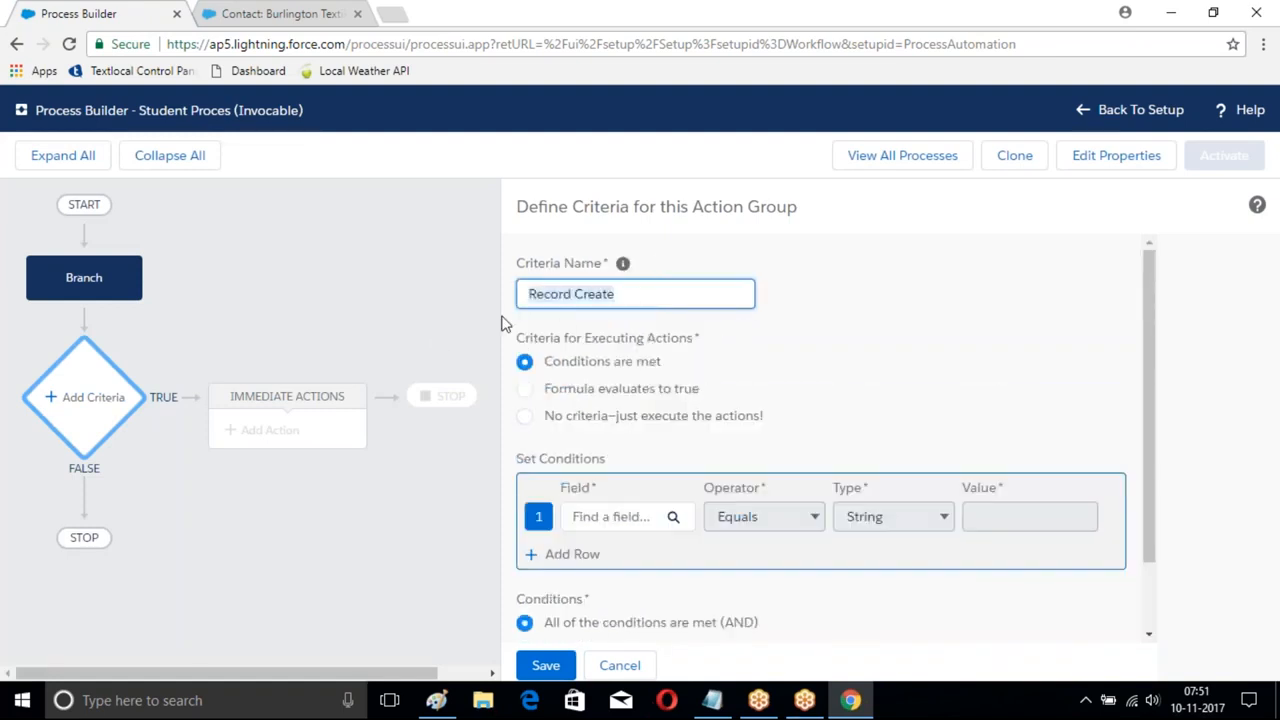
{"action": "key", "text": "BackSpace"}
{"action": "left_click", "coordinate": [524, 415]}
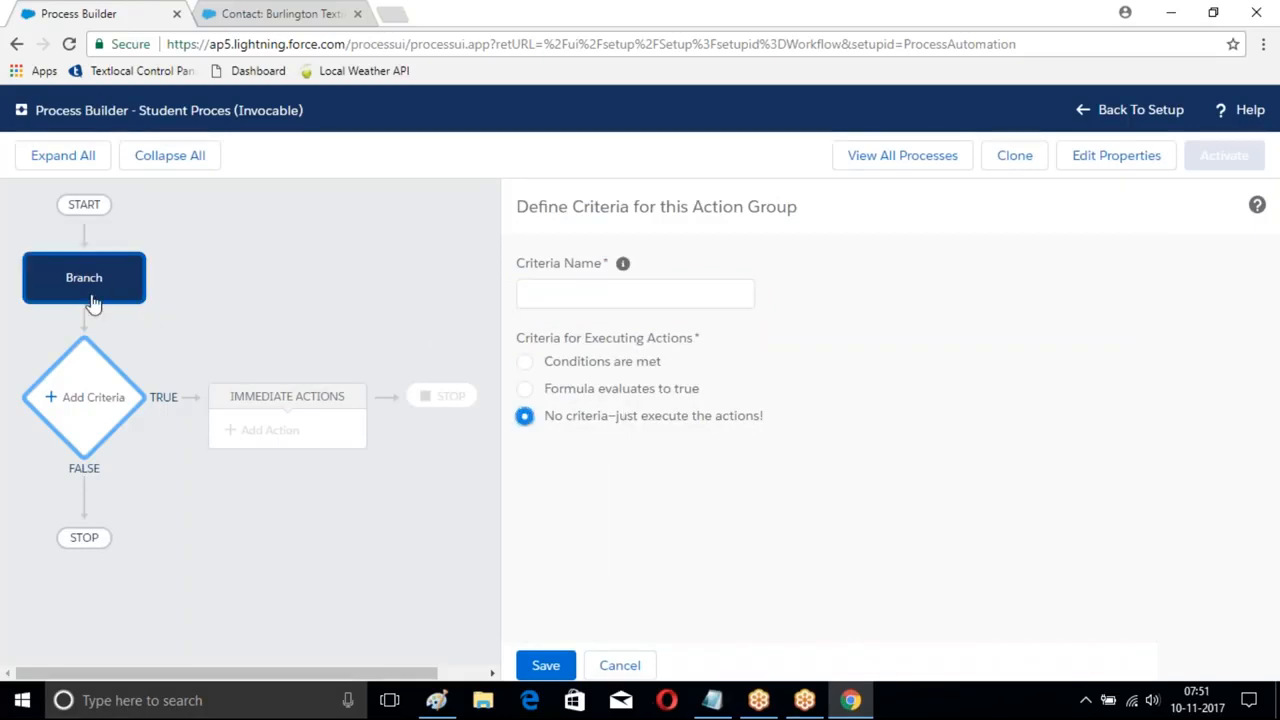
{"action": "left_click", "coordinate": [546, 665]}
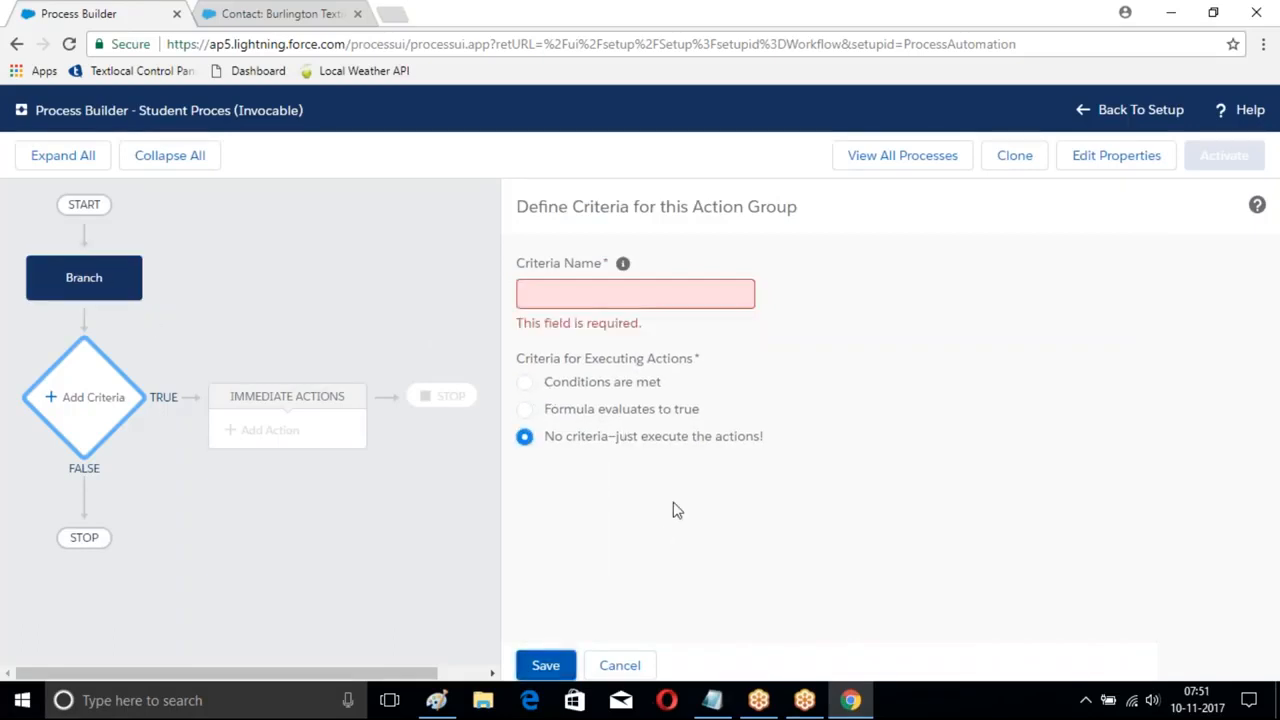
{"action": "left_click", "coordinate": [576, 297]}
{"action": "type", "text": "NoCondiiton"}
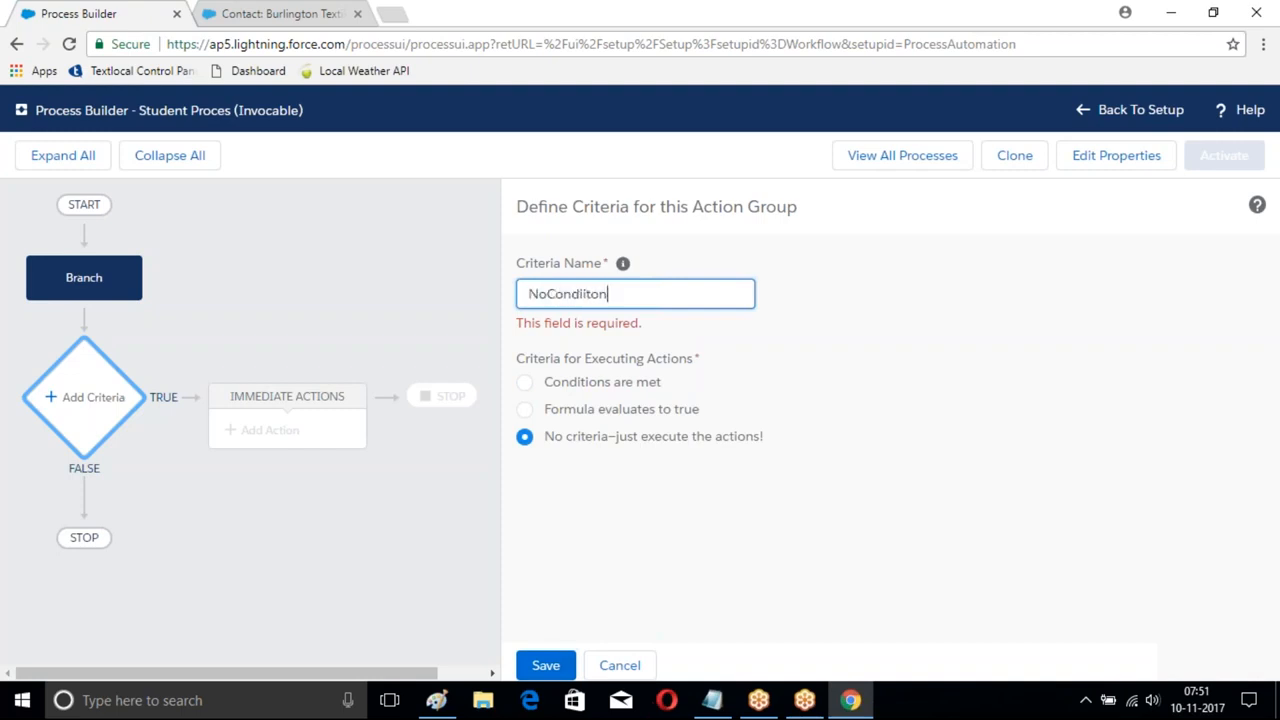
{"action": "left_click", "coordinate": [545, 665]}
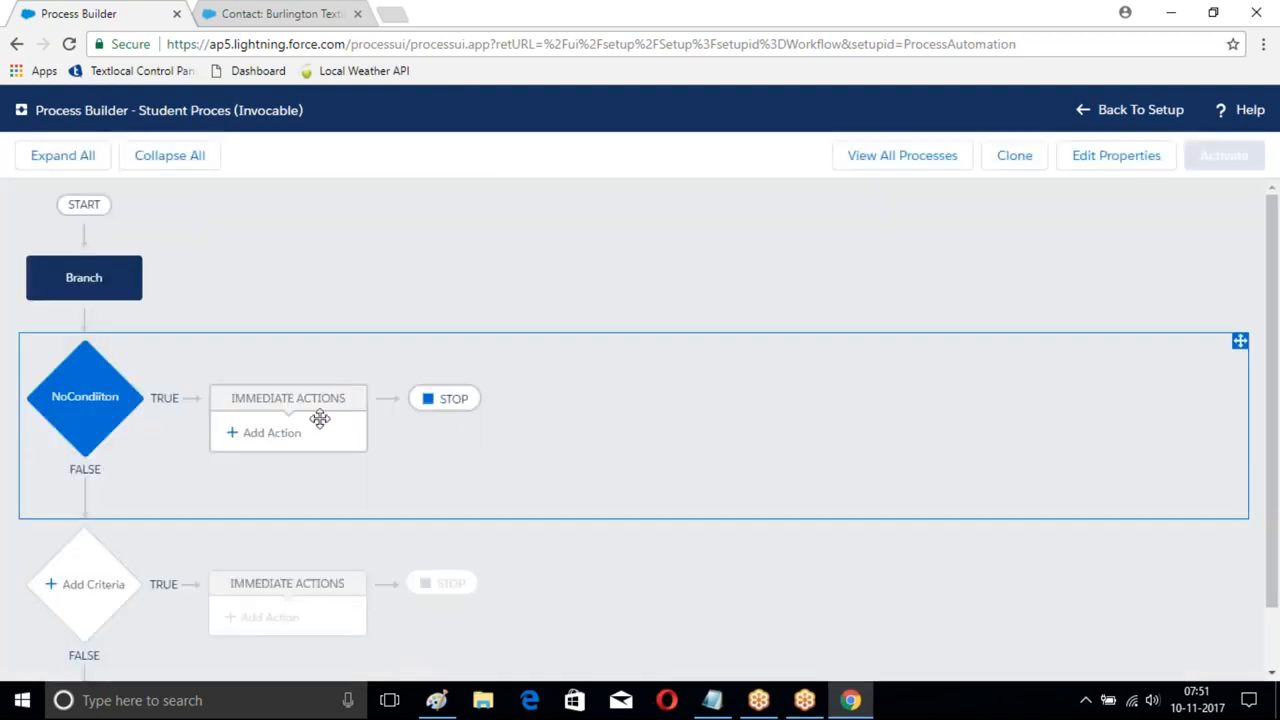
- Add a Create a Record action 'Branch Create' for Branch with Branch Name LBNagar
{"action": "left_click", "coordinate": [268, 432]}
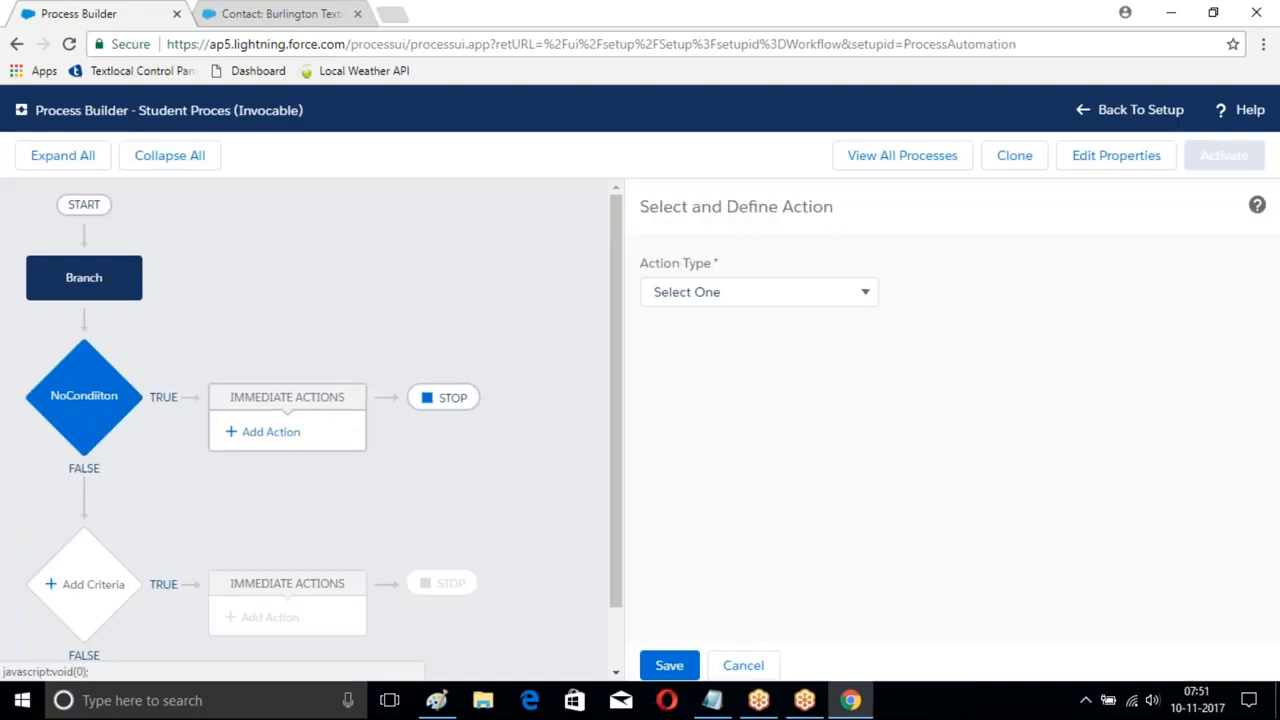
{"action": "left_click", "coordinate": [785, 291]}
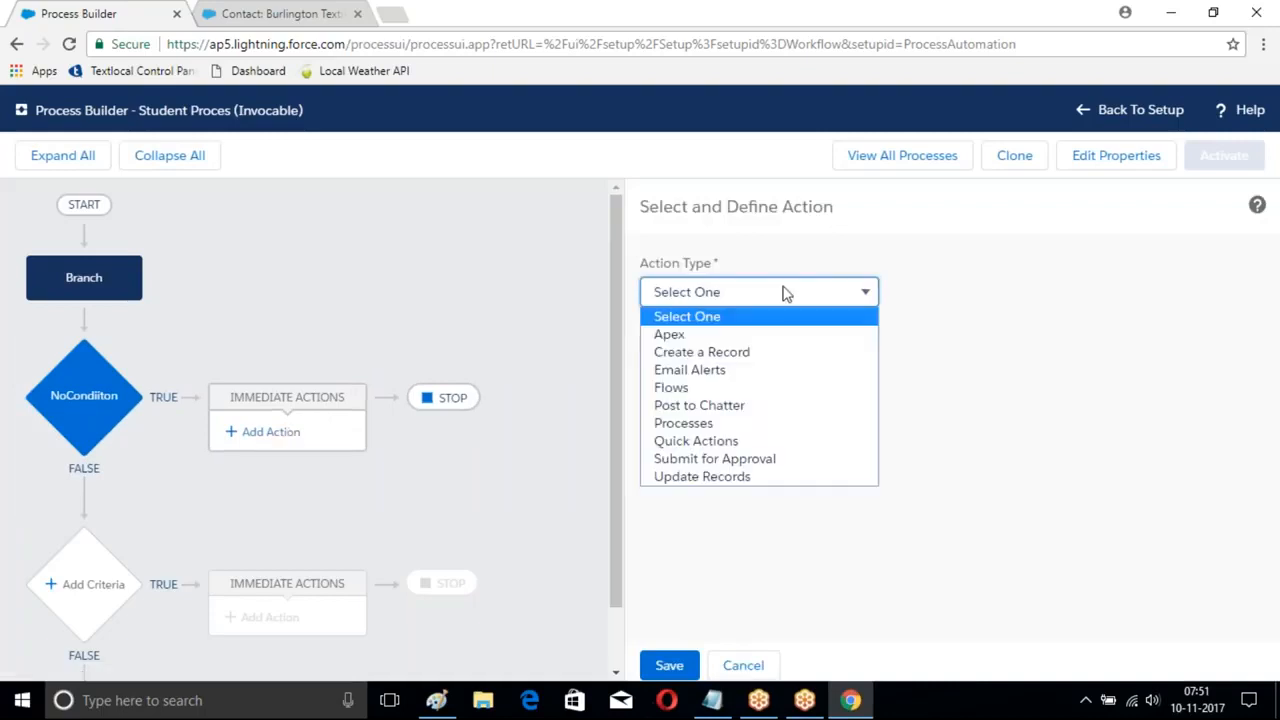
{"action": "left_click", "coordinate": [722, 354]}
{"action": "left_click", "coordinate": [701, 369]}
{"action": "type", "text": "Branch Create"}
{"action": "left_click", "coordinate": [861, 440]}
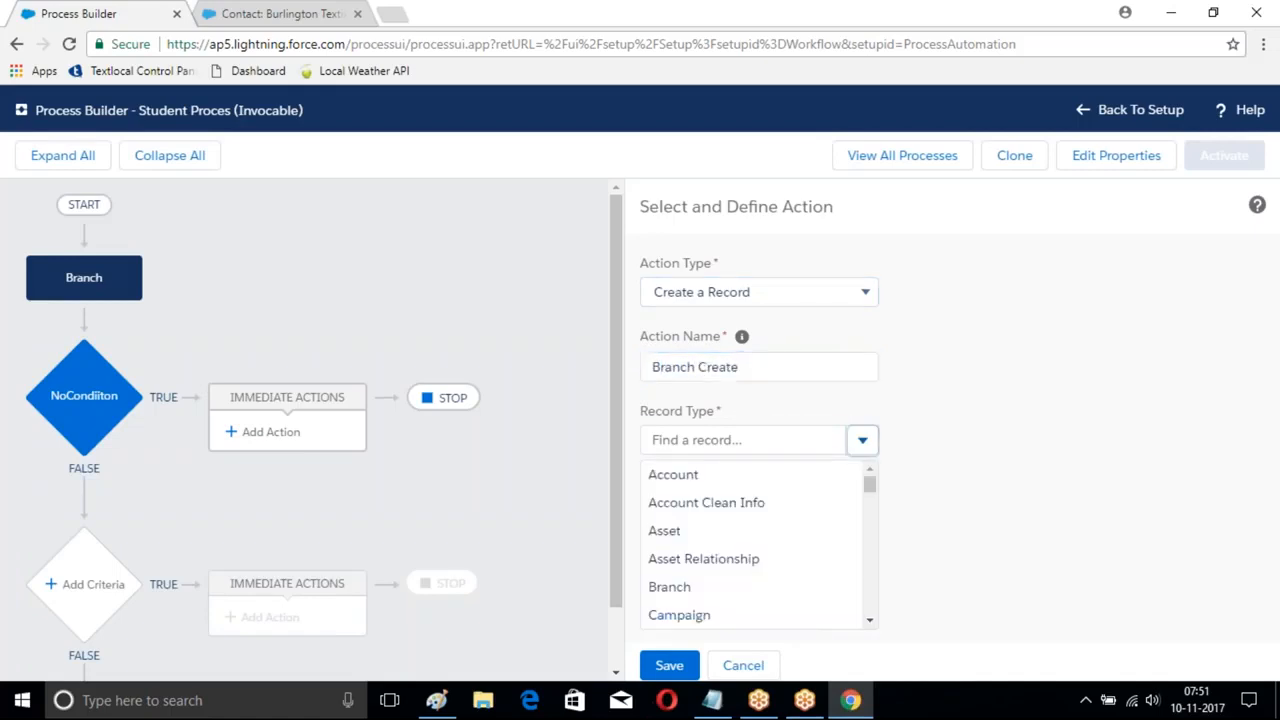
{"action": "scroll", "coordinate": [709, 531], "scroll_direction": "down", "scroll_amount": 1}
{"action": "left_click", "coordinate": [684, 495]}
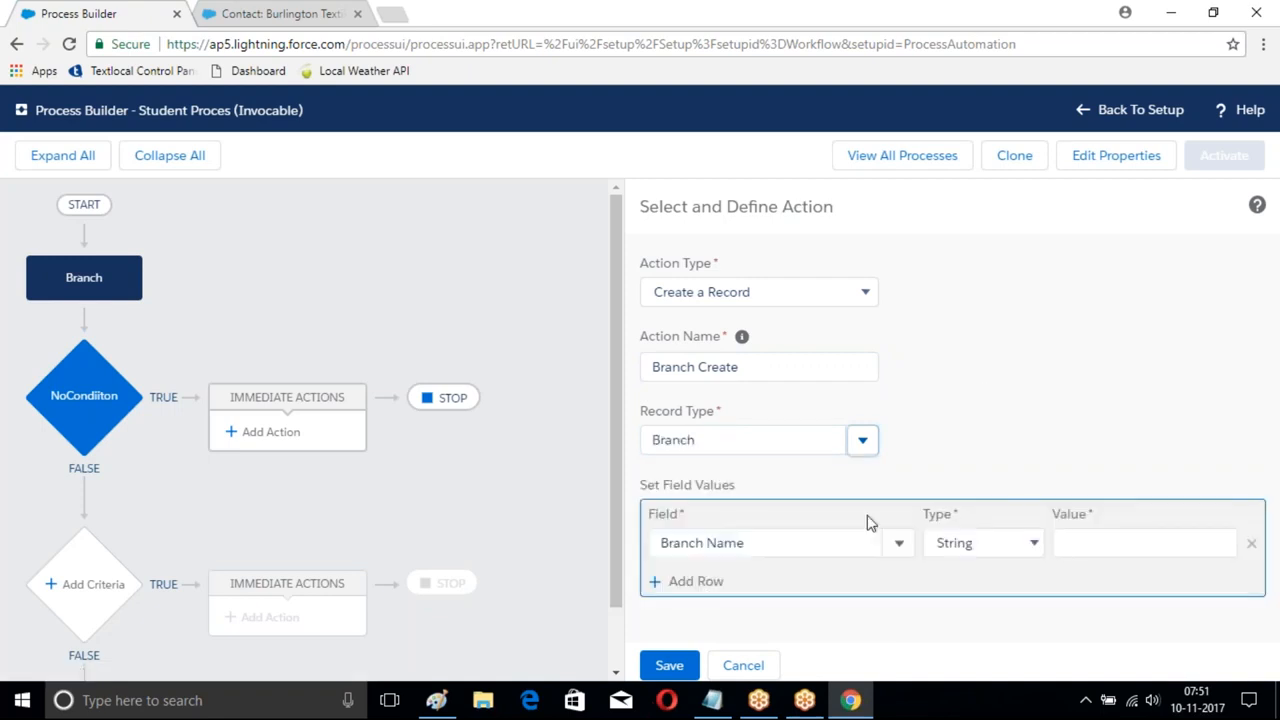
{"action": "left_click", "coordinate": [1100, 543]}
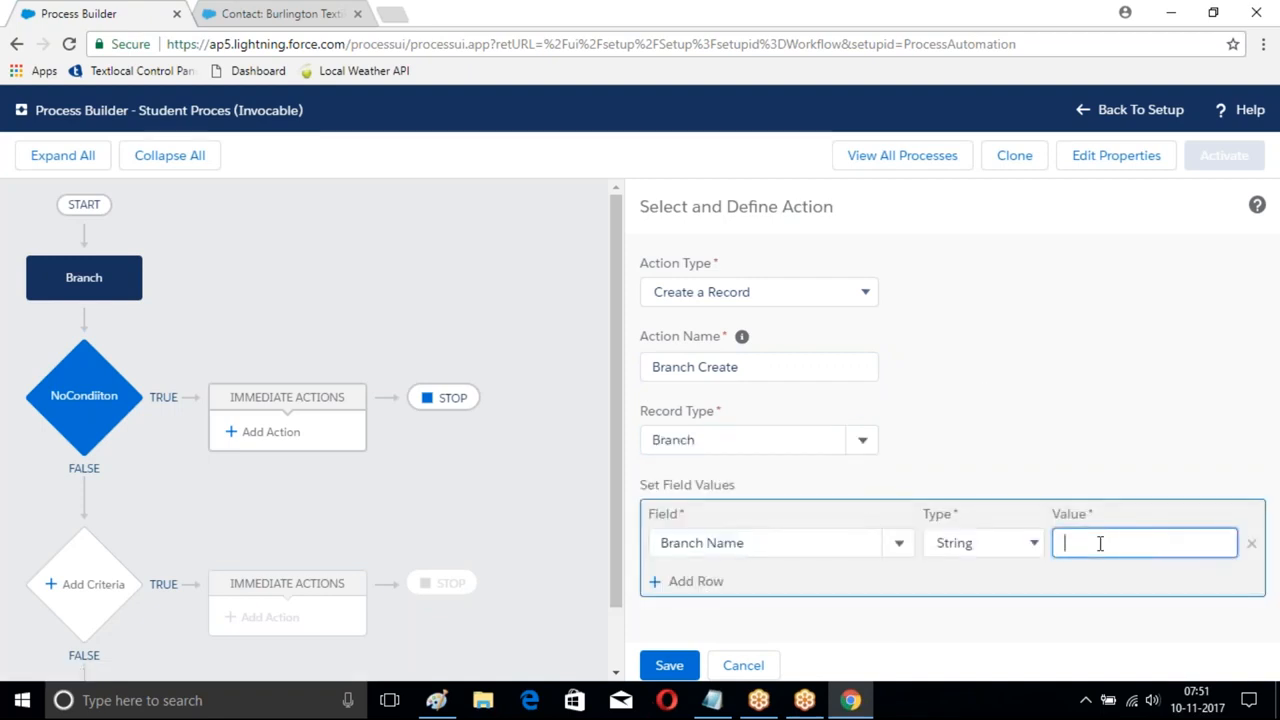
{"action": "type", "text": "LBNagar"}
{"action": "left_click", "coordinate": [879, 492]}
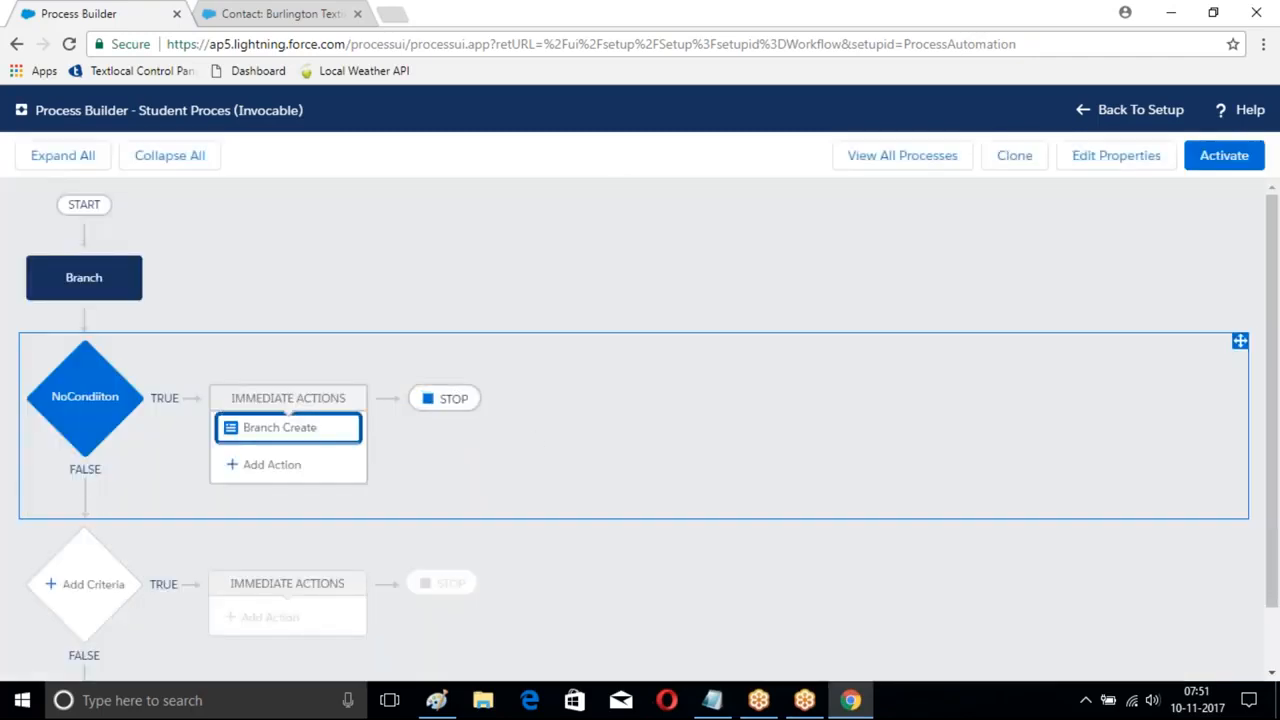
- Activate Student Proces and return to the list of all processes
{"action": "scroll", "coordinate": [443, 328], "scroll_direction": "down", "scroll_amount": 2}
{"action": "scroll", "coordinate": [443, 328], "scroll_direction": "up", "scroll_amount": 2}
{"action": "left_click", "coordinate": [1231, 166]}
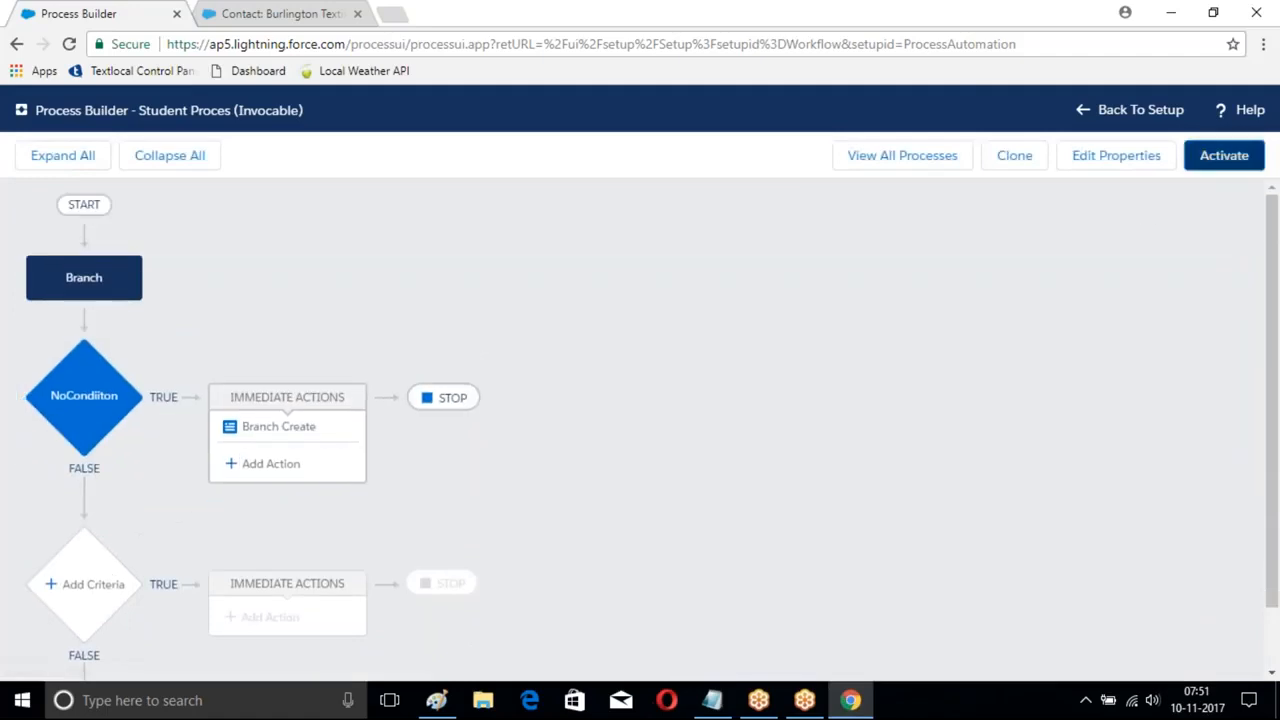
{"action": "left_click", "coordinate": [871, 486]}
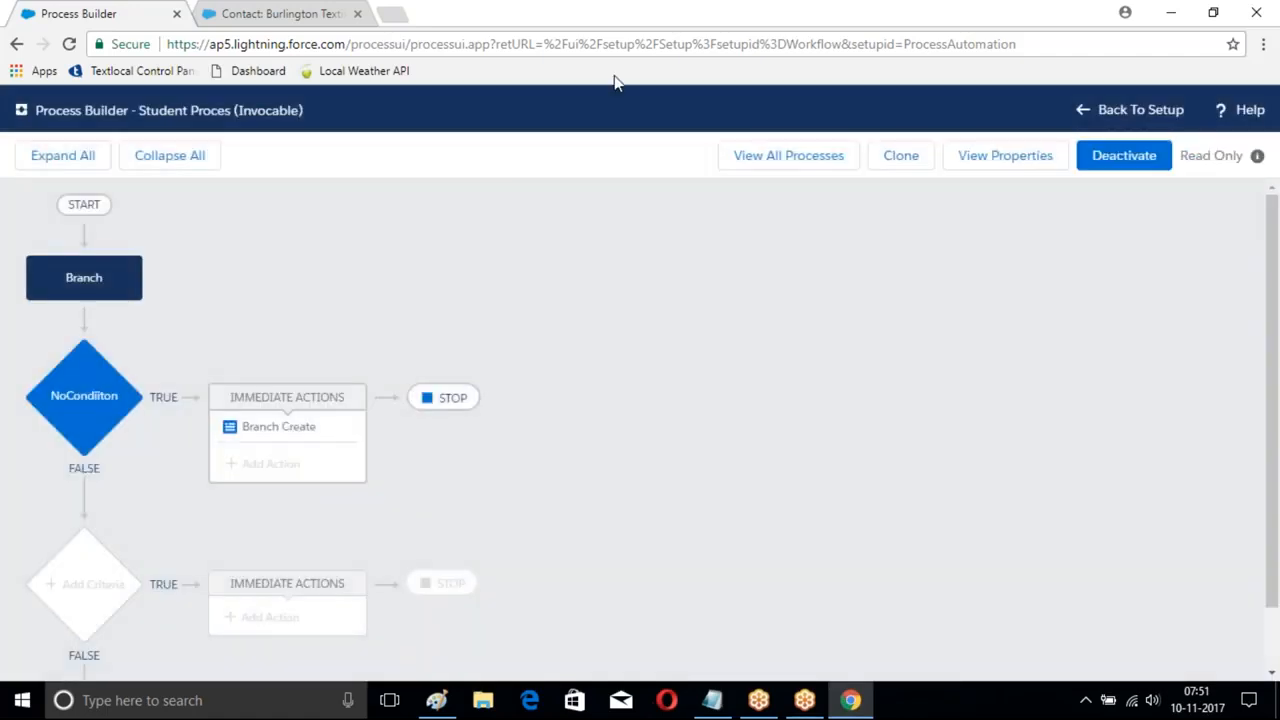
{"action": "left_click", "coordinate": [783, 157]}
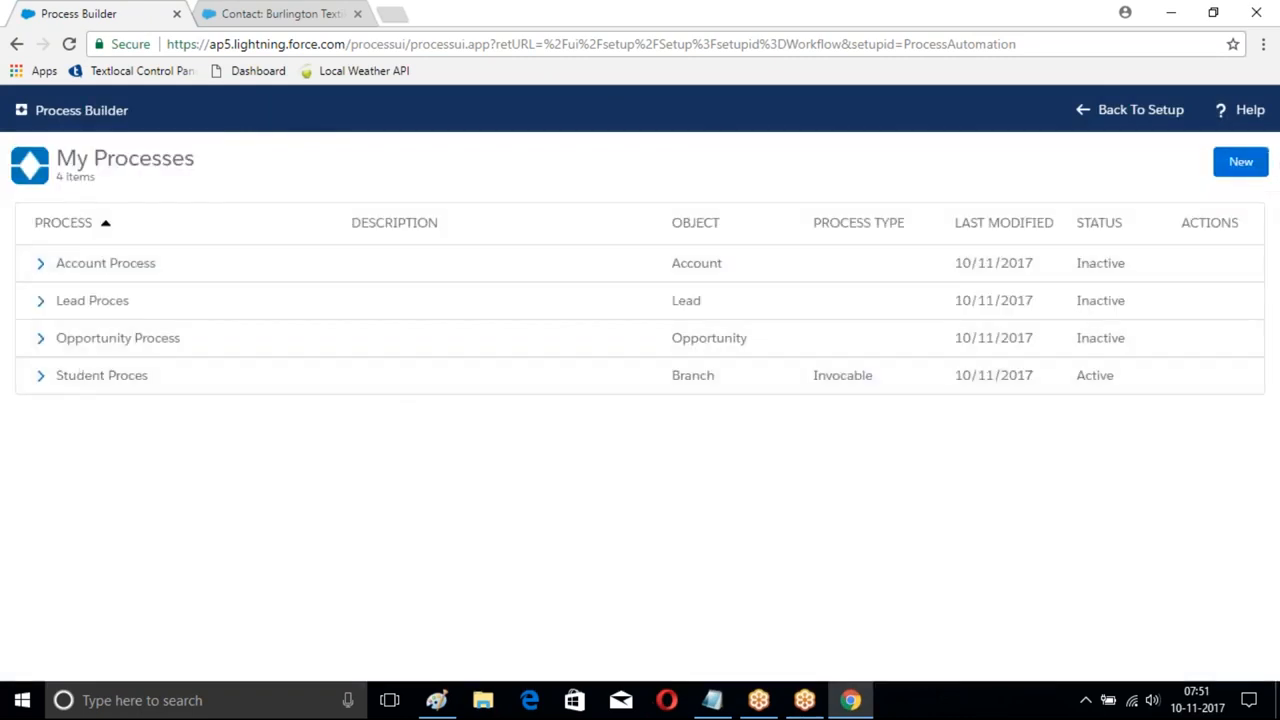
- Create a new process named Course Flows that starts when a record changes
{"action": "left_click", "coordinate": [1240, 162]}
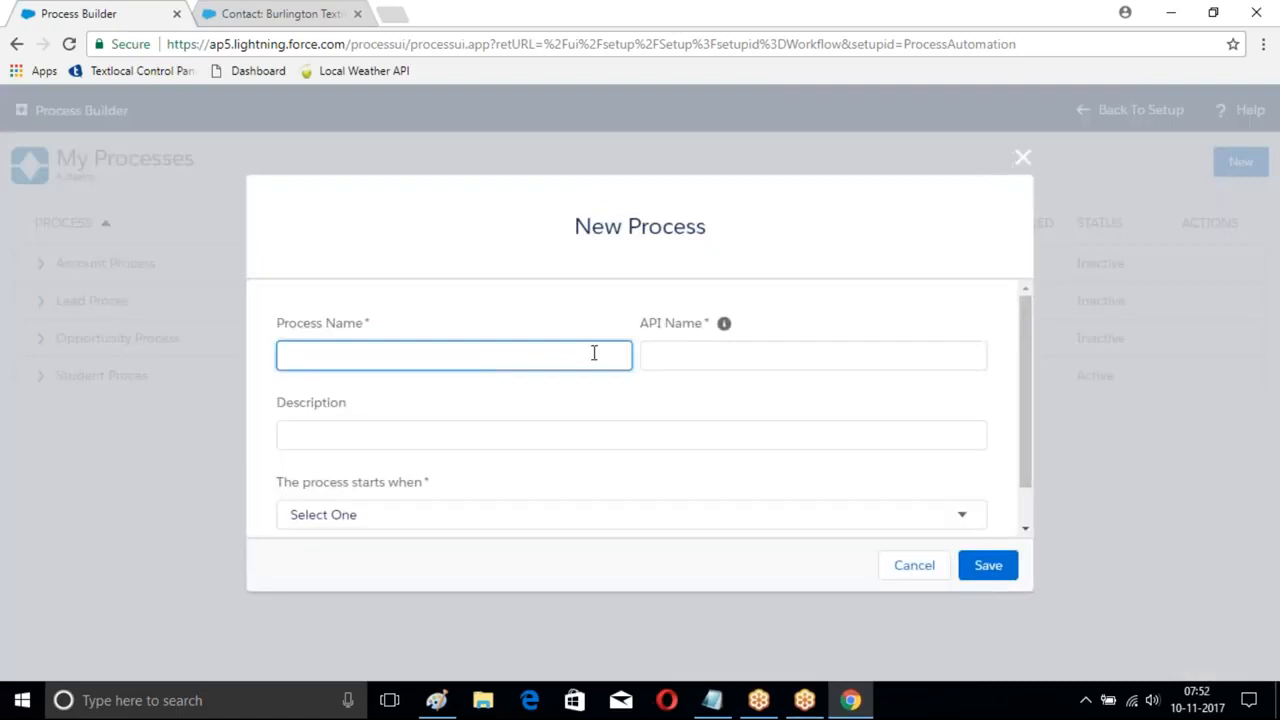
{"action": "type", "text": "Student Created"}
{"action": "key", "text": "BackSpace"}
{"action": "key", "text": "BackSpace"}
{"action": "key", "text": "BackSpace"}
{"action": "key", "text": "BackSpace"}
{"action": "key", "text": "BackSpace"}
{"action": "key", "text": "BackSpace"}
{"action": "key", "text": "BackSpace"}
{"action": "key", "text": "BackSpace"}
{"action": "key", "text": "BackSpace"}
{"action": "key", "text": "BackSpace"}
{"action": "key", "text": "BackSpace"}
{"action": "key", "text": "BackSpace"}
{"action": "key", "text": "BackSpace"}
{"action": "type", "text": "Course Create"}
{"action": "key", "text": "BackSpace"}
{"action": "key", "text": "BackSpace"}
{"action": "key", "text": "BackSpace"}
{"action": "key", "text": "BackSpace"}
{"action": "key", "text": "BackSpace"}
{"action": "type", "text": "Flows"}
{"action": "key", "text": "Tab"}
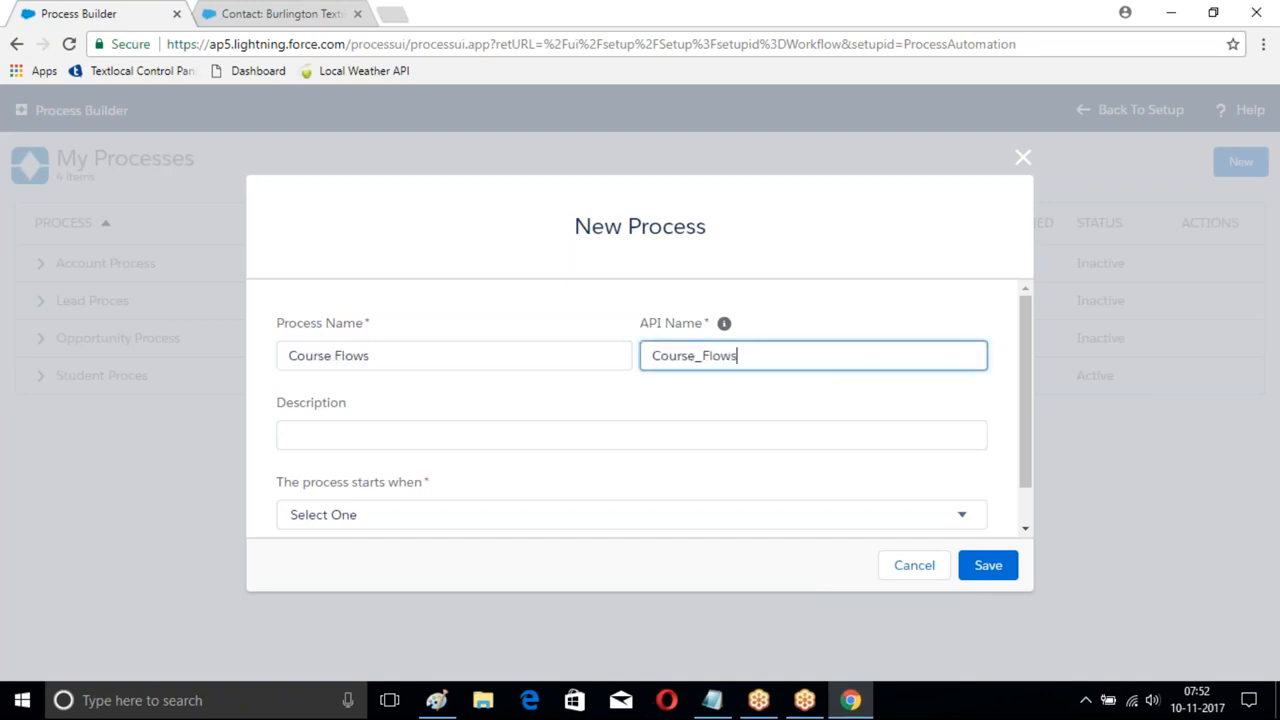
{"action": "scroll", "coordinate": [787, 404], "scroll_direction": "down", "scroll_amount": 1}
{"action": "left_click", "coordinate": [698, 482]}
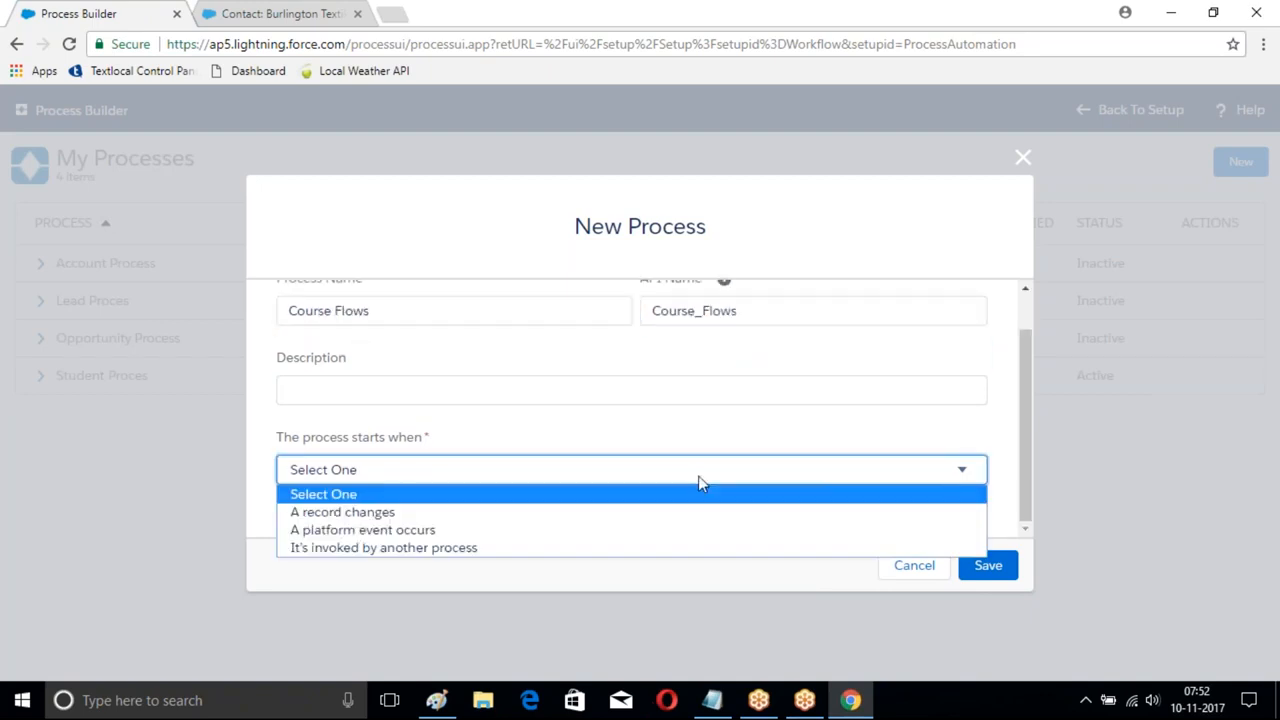
{"action": "left_click", "coordinate": [455, 516]}
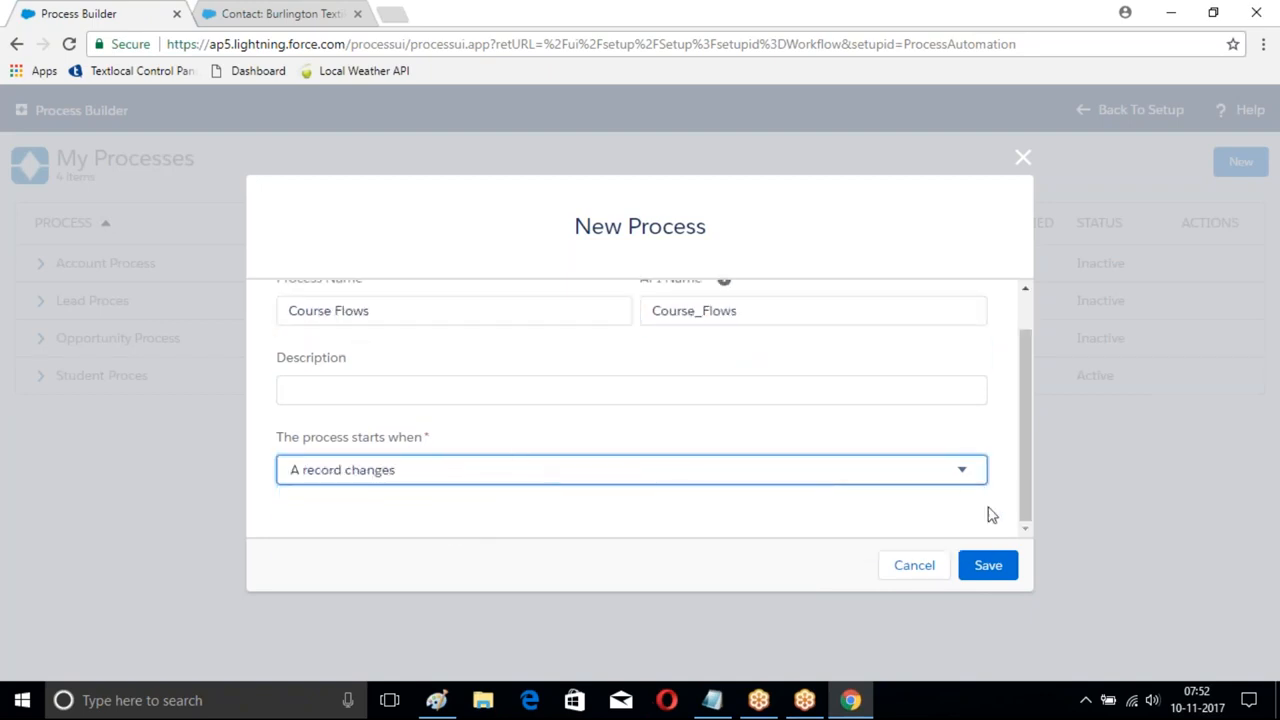
{"action": "left_click", "coordinate": [988, 565]}
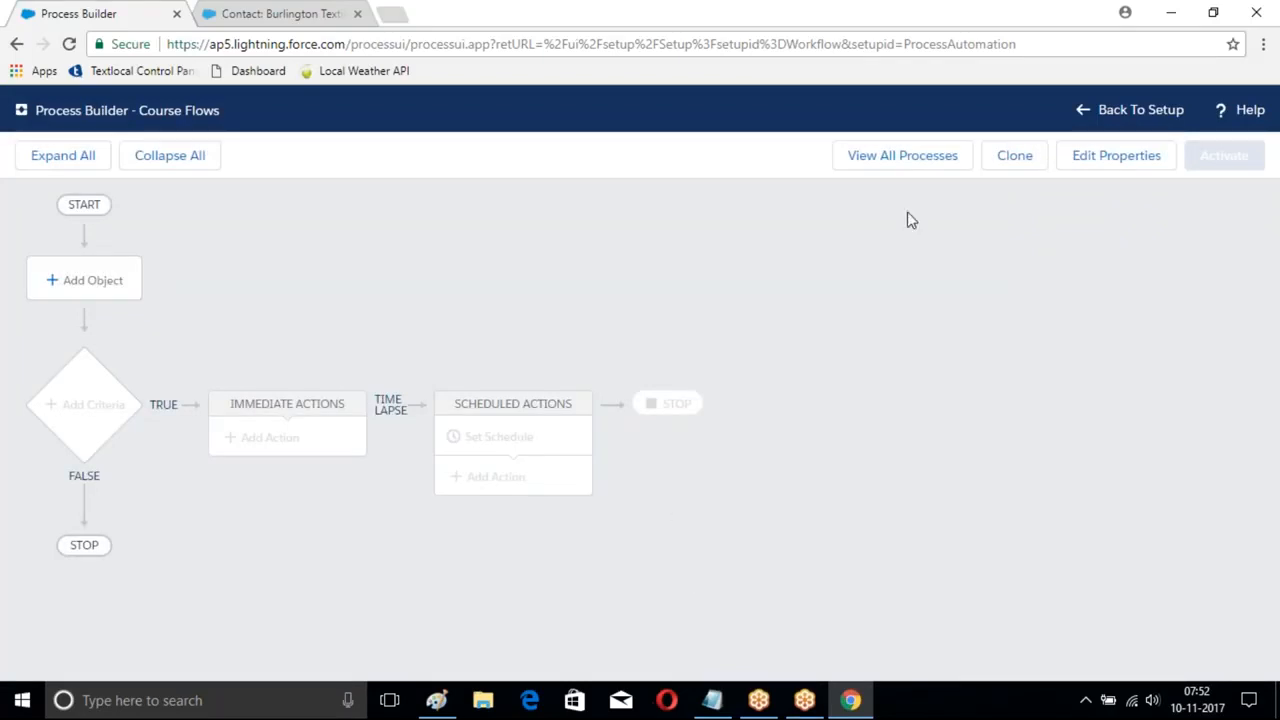
- Set Course as the object the process runs on
{"action": "left_click", "coordinate": [57, 277]}
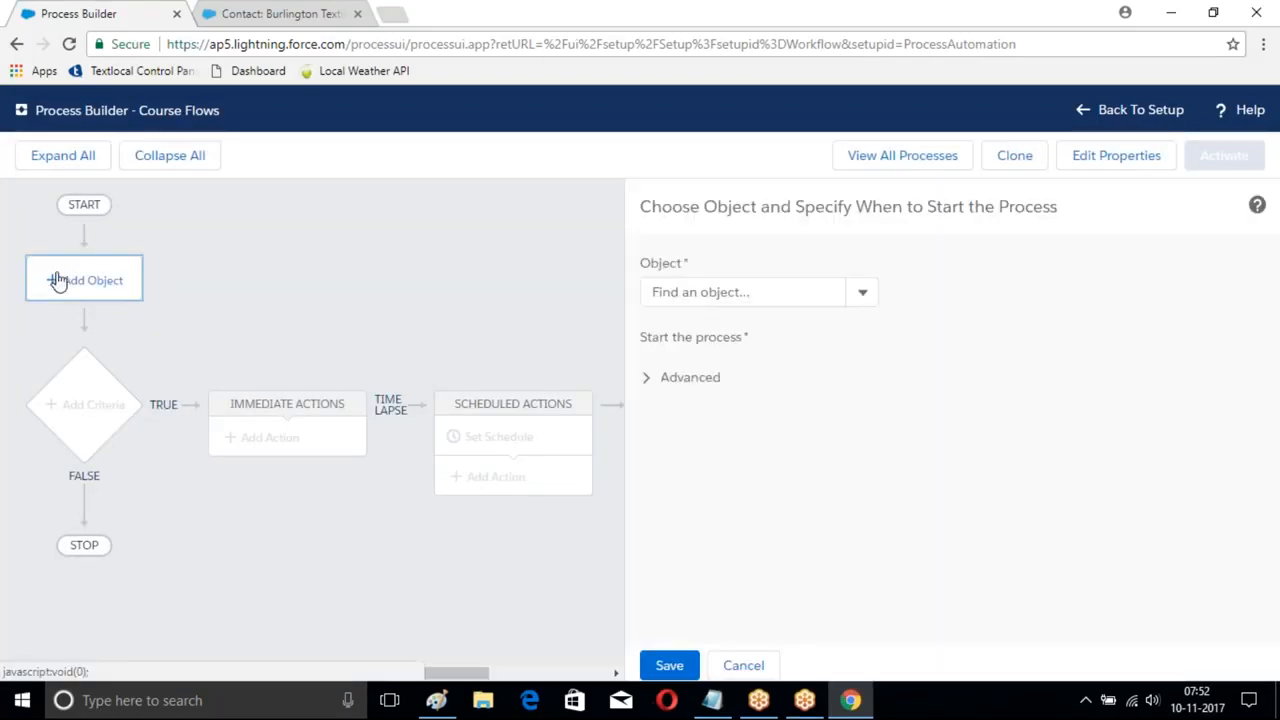
{"action": "left_click", "coordinate": [716, 292]}
{"action": "type", "text": "Cou"}
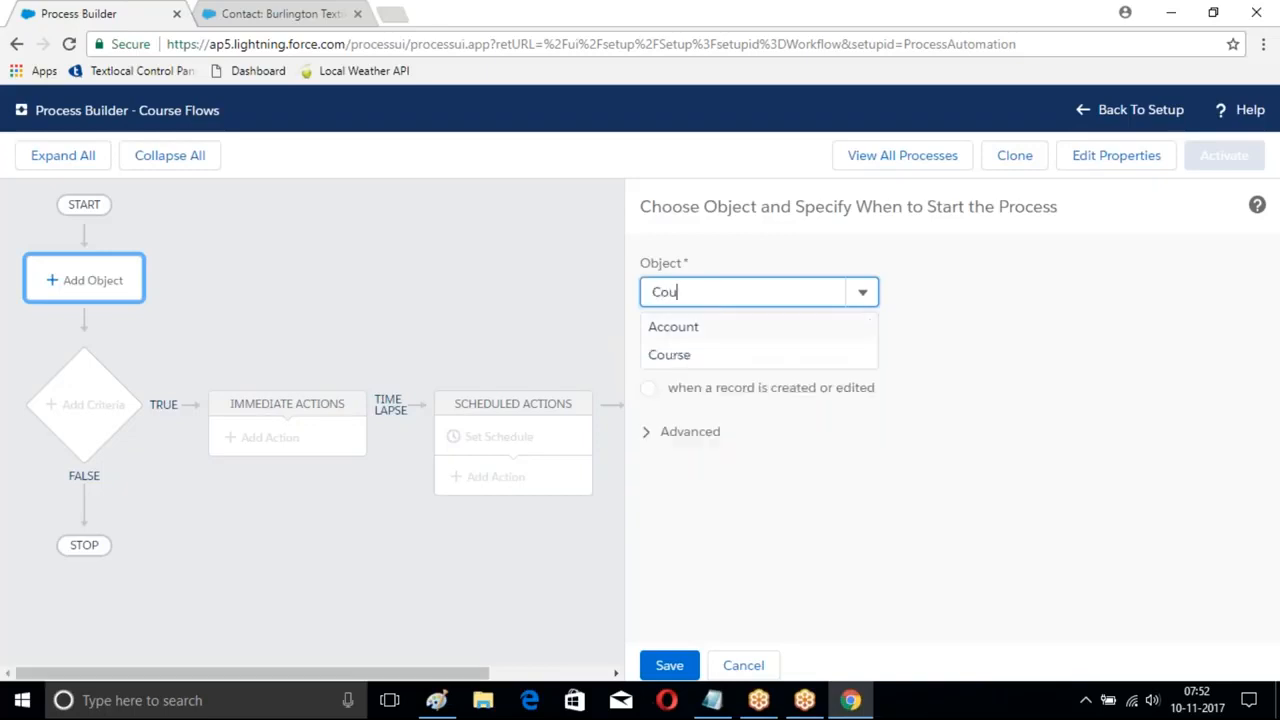
{"action": "left_click", "coordinate": [662, 355]}
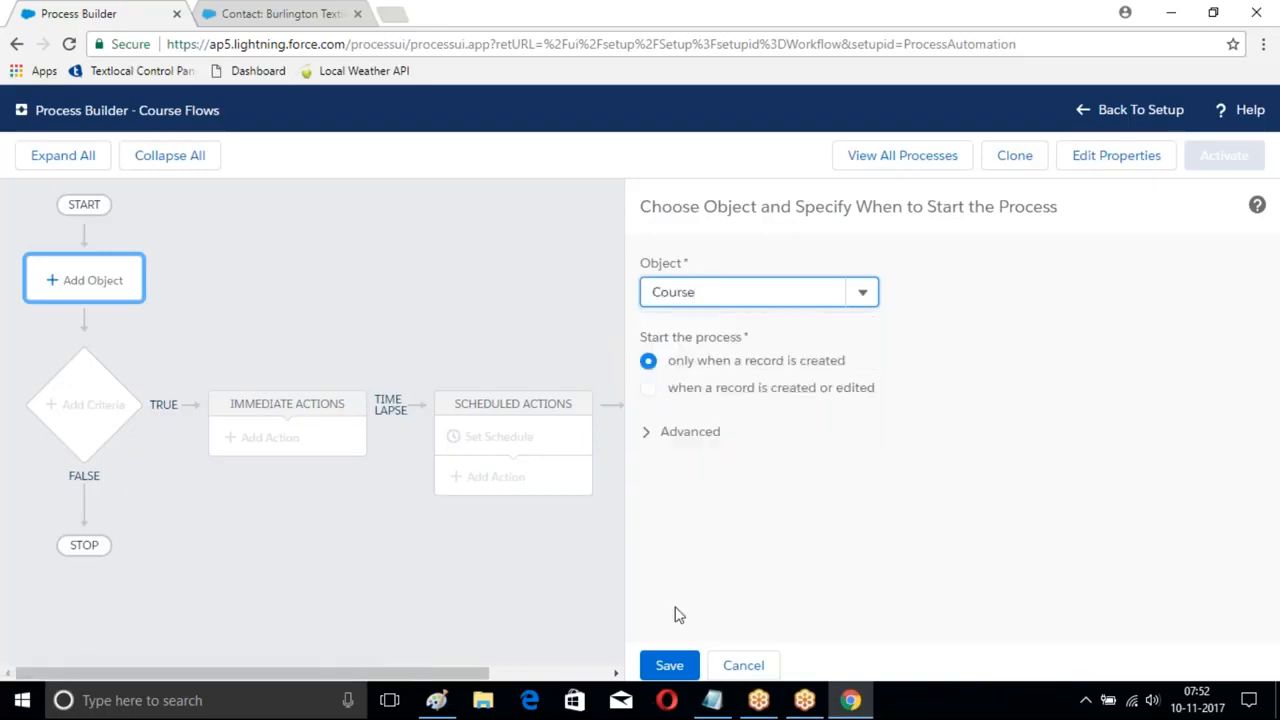
{"action": "left_click", "coordinate": [668, 665]}
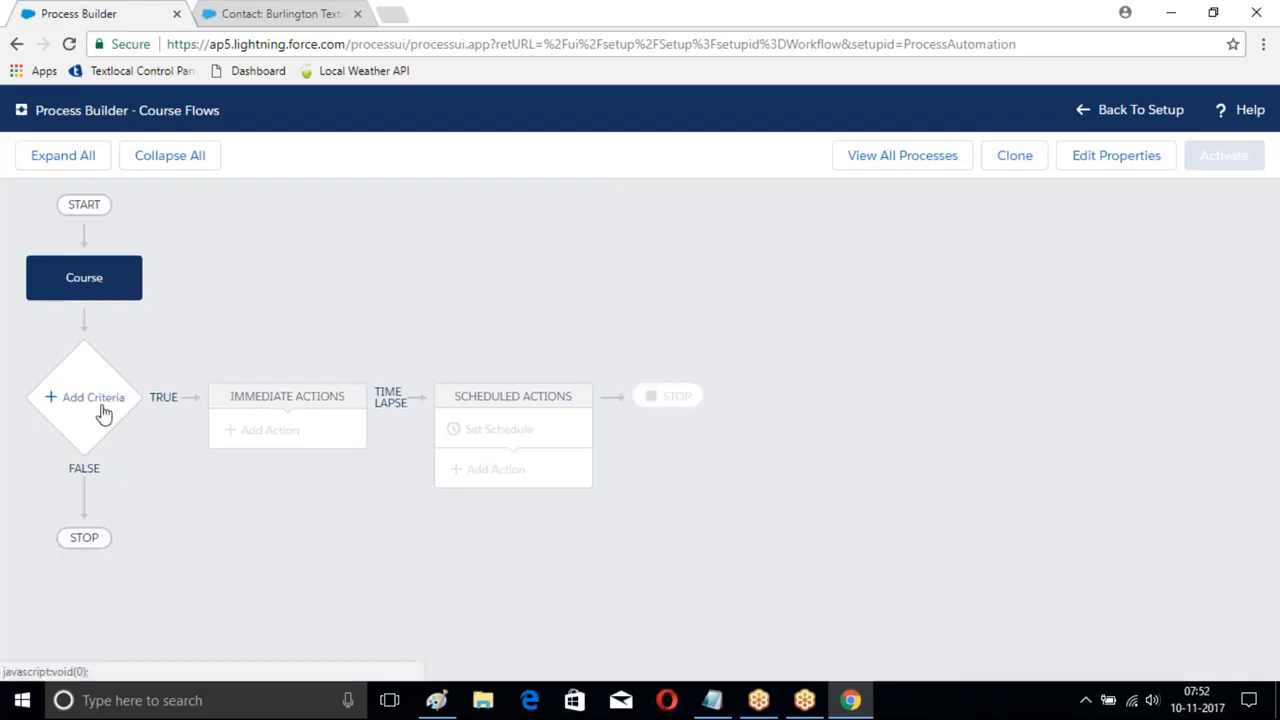
- Add a criteria node named MyCriteria
{"action": "left_click", "coordinate": [93, 398]}
{"action": "left_click", "coordinate": [640, 296]}
{"action": "type", "text": "MyCriteira"}
{"action": "key", "text": "BackSpace"}
{"action": "key", "text": "BackSpace"}
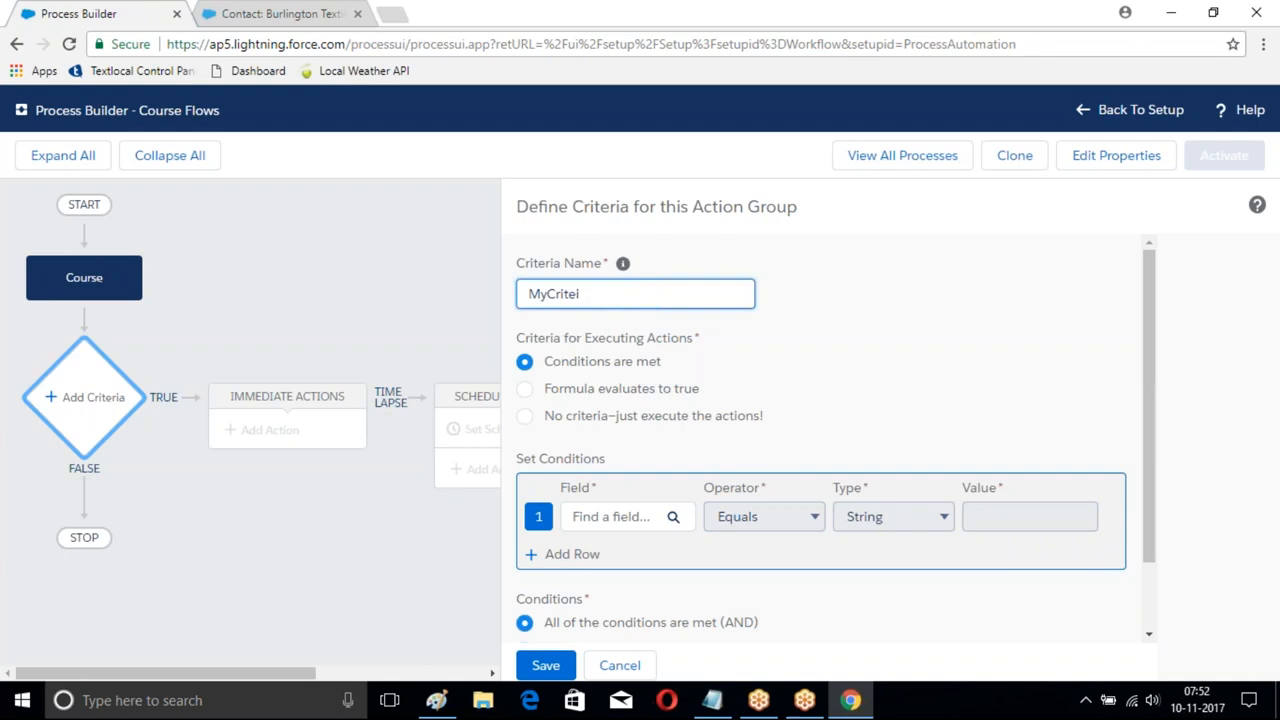
{"action": "type", "text": "raua"}
{"action": "key", "text": "BackSpace"}
{"action": "key", "text": "BackSpace"}
{"action": "type", "text": "ia"}
- Give MyCriteria the condition Fee Greater than 5000 and save it
{"action": "scroll", "coordinate": [585, 290], "scroll_direction": "down", "scroll_amount": 1}
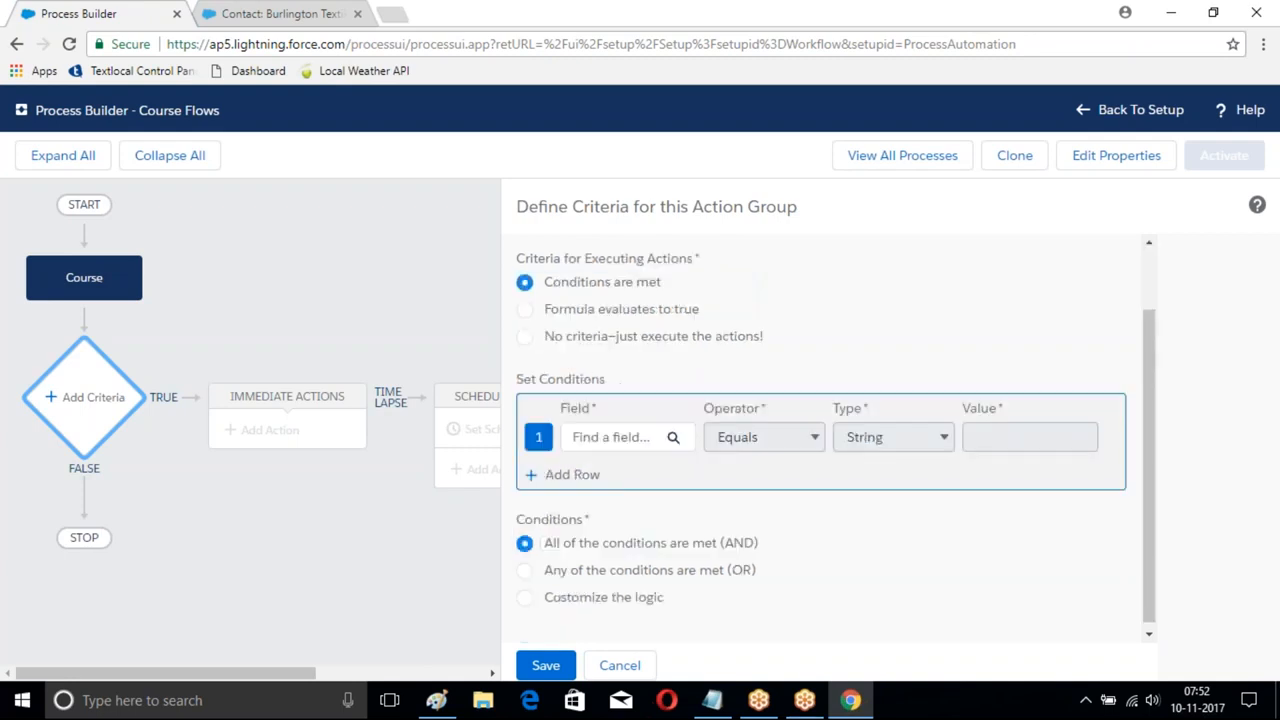
{"action": "left_click", "coordinate": [666, 436]}
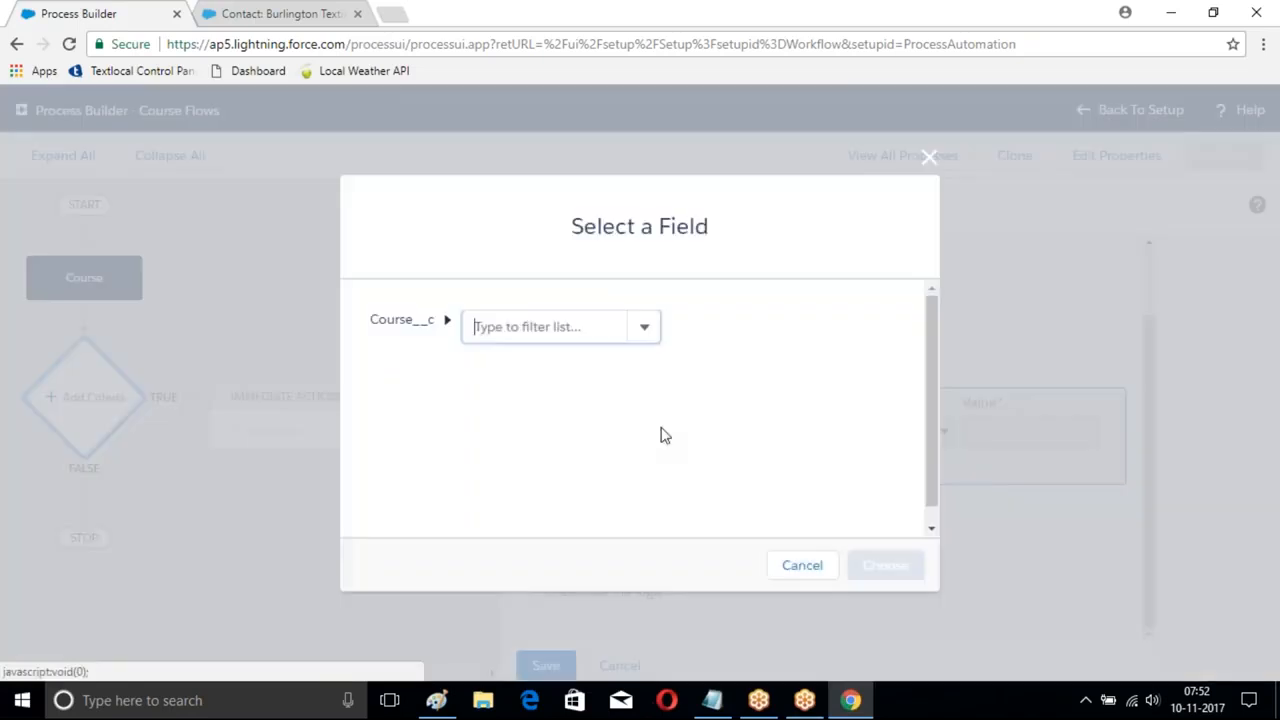
{"action": "left_click", "coordinate": [565, 320]}
{"action": "type", "text": "A"}
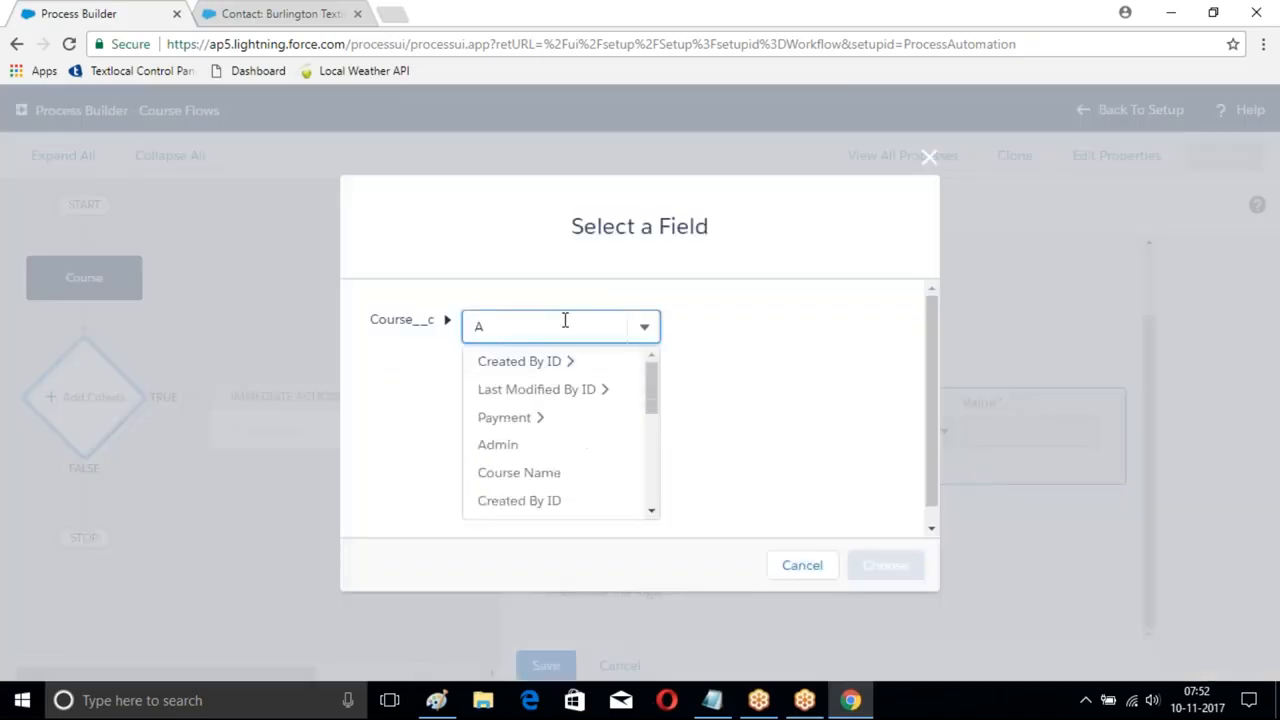
{"action": "key", "text": "BackSpace"}
{"action": "type", "text": "Fe"}
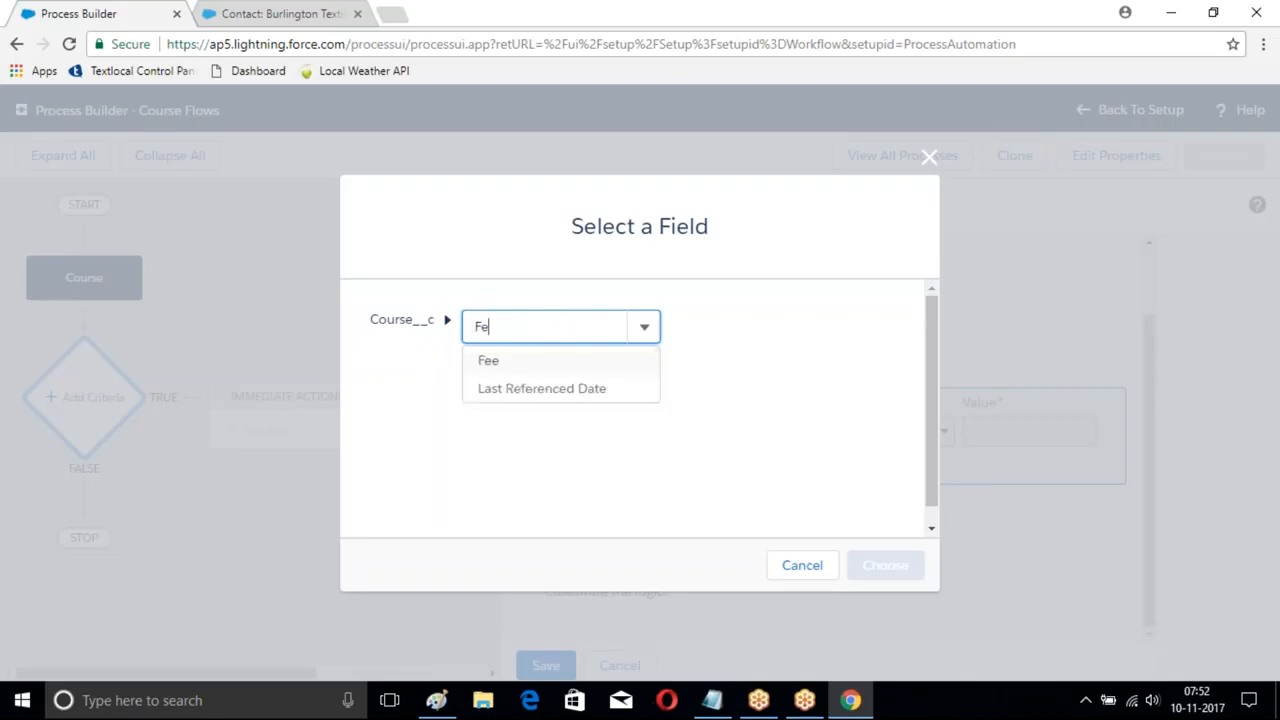
{"action": "left_click", "coordinate": [497, 363]}
{"action": "left_click", "coordinate": [885, 565]}
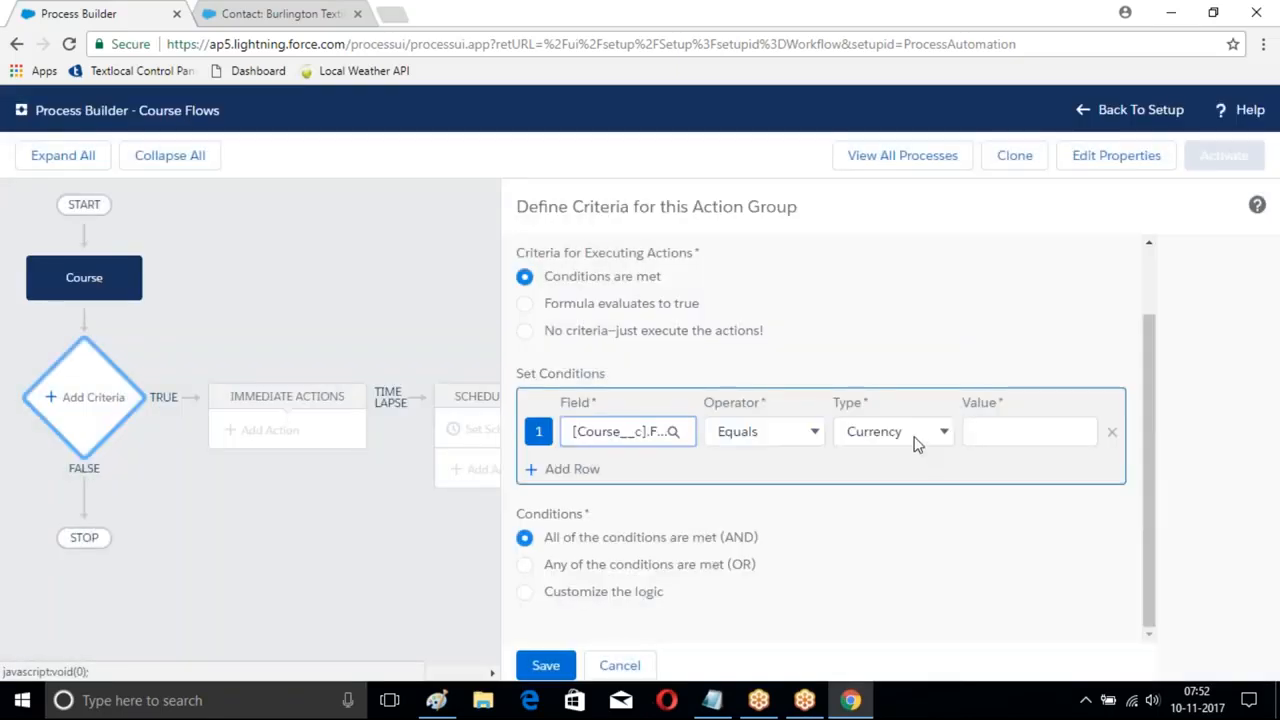
{"action": "left_click", "coordinate": [813, 437]}
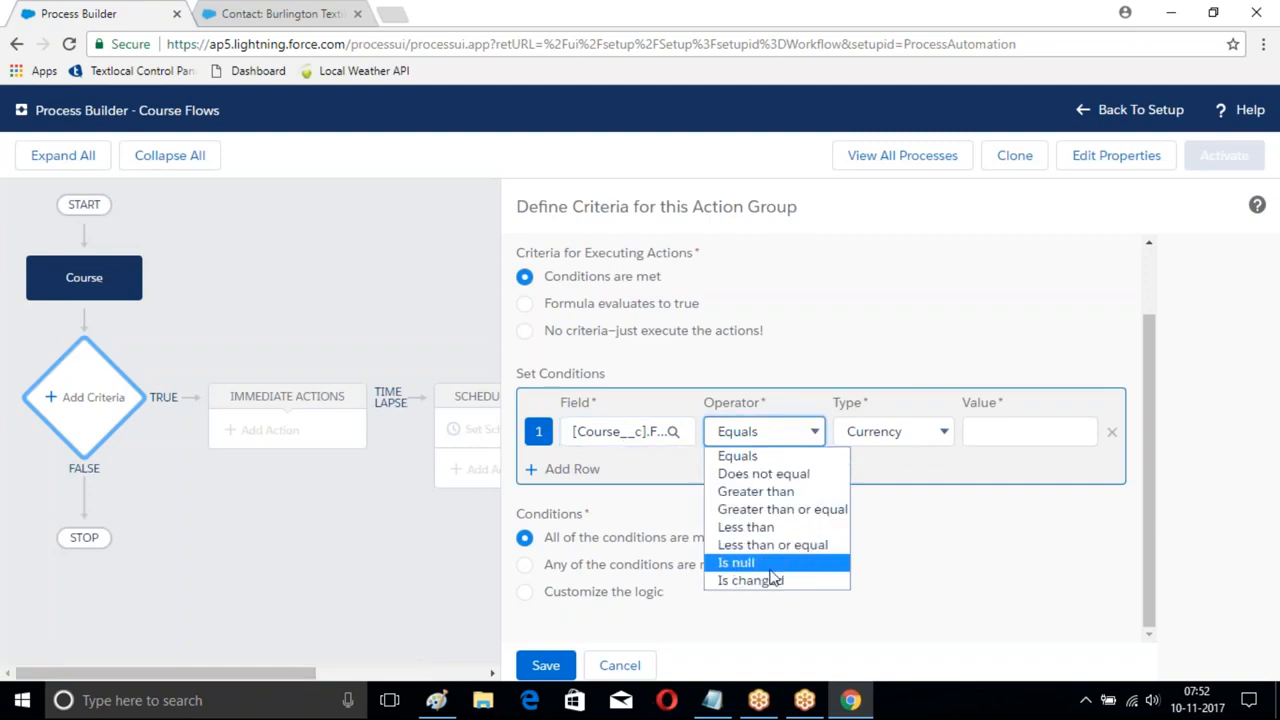
{"action": "left_click", "coordinate": [760, 492]}
{"action": "left_click", "coordinate": [1007, 430]}
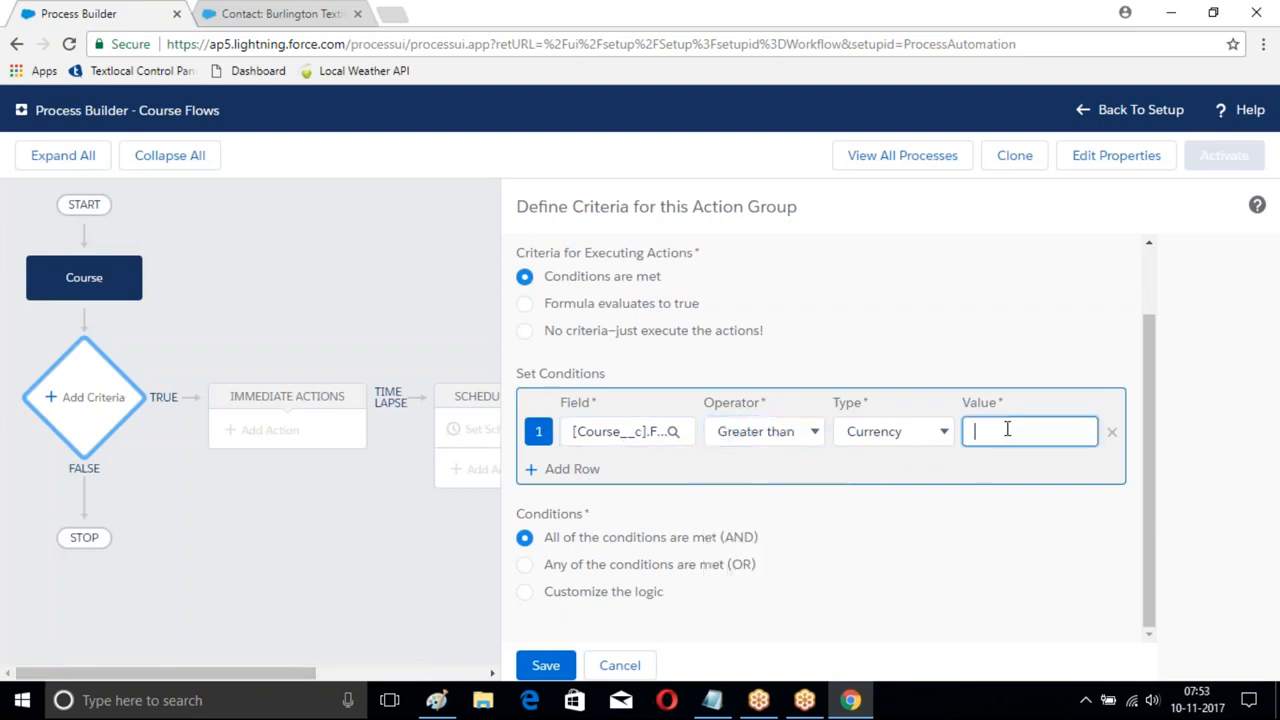
{"action": "type", "text": "5000"}
{"action": "left_click", "coordinate": [545, 667]}
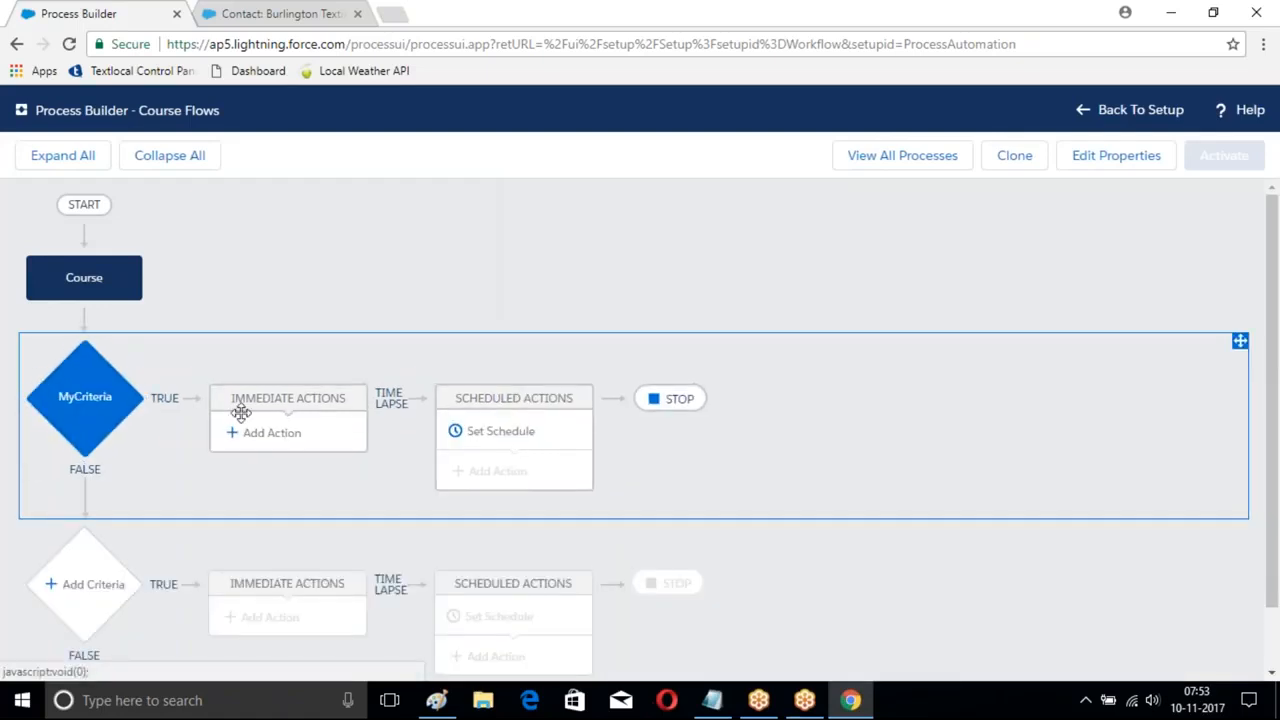
- Add a Processes action named Student that calls the Student Proces process
{"action": "left_click", "coordinate": [268, 433]}
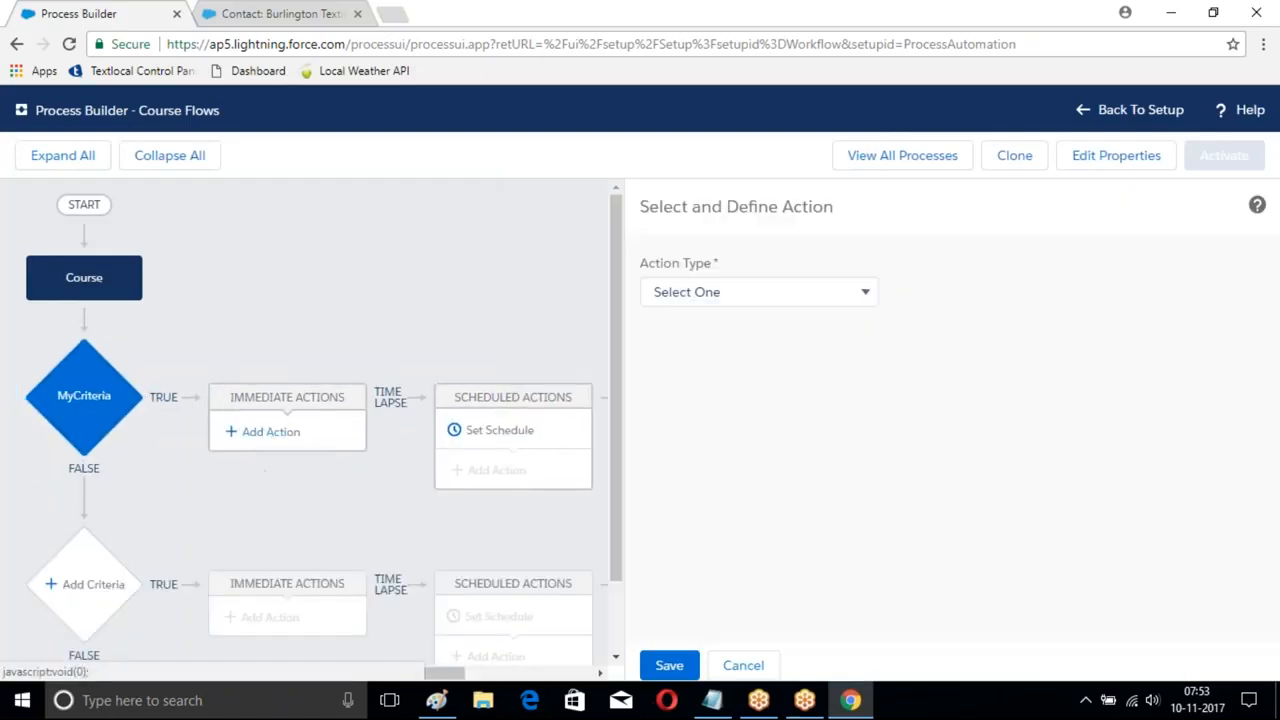
{"action": "left_click", "coordinate": [830, 291]}
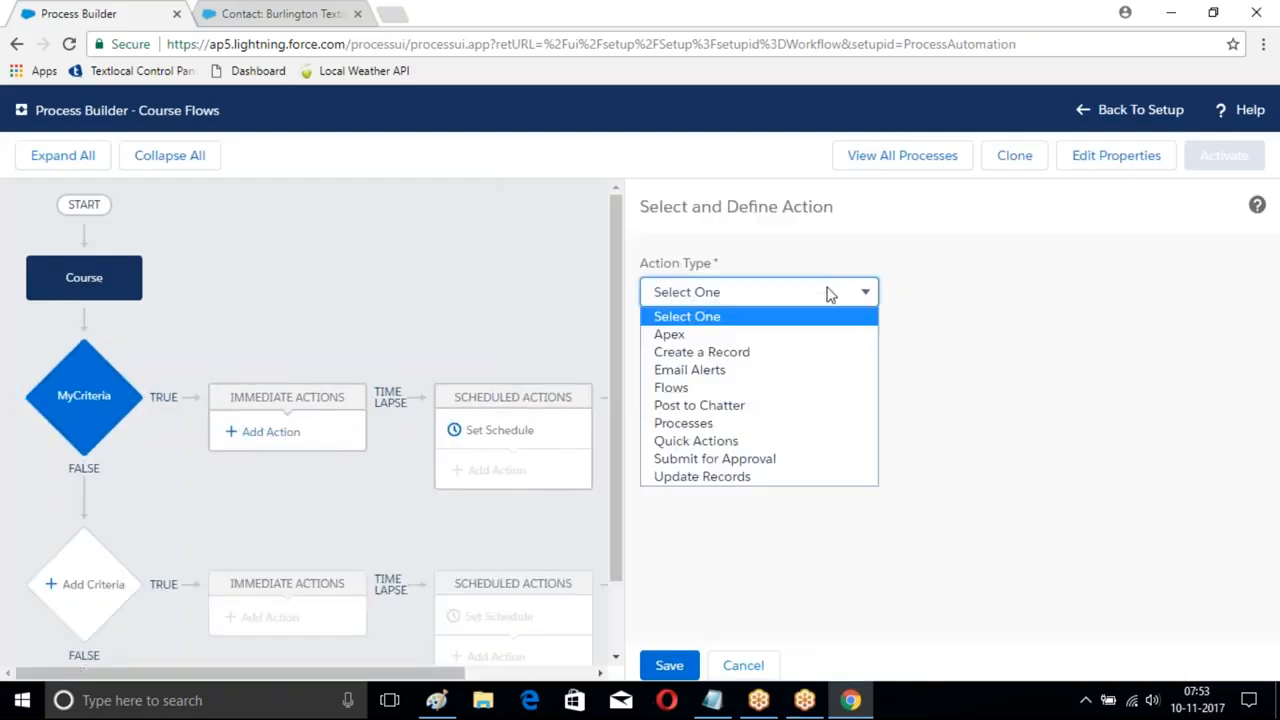
{"action": "left_click", "coordinate": [676, 428]}
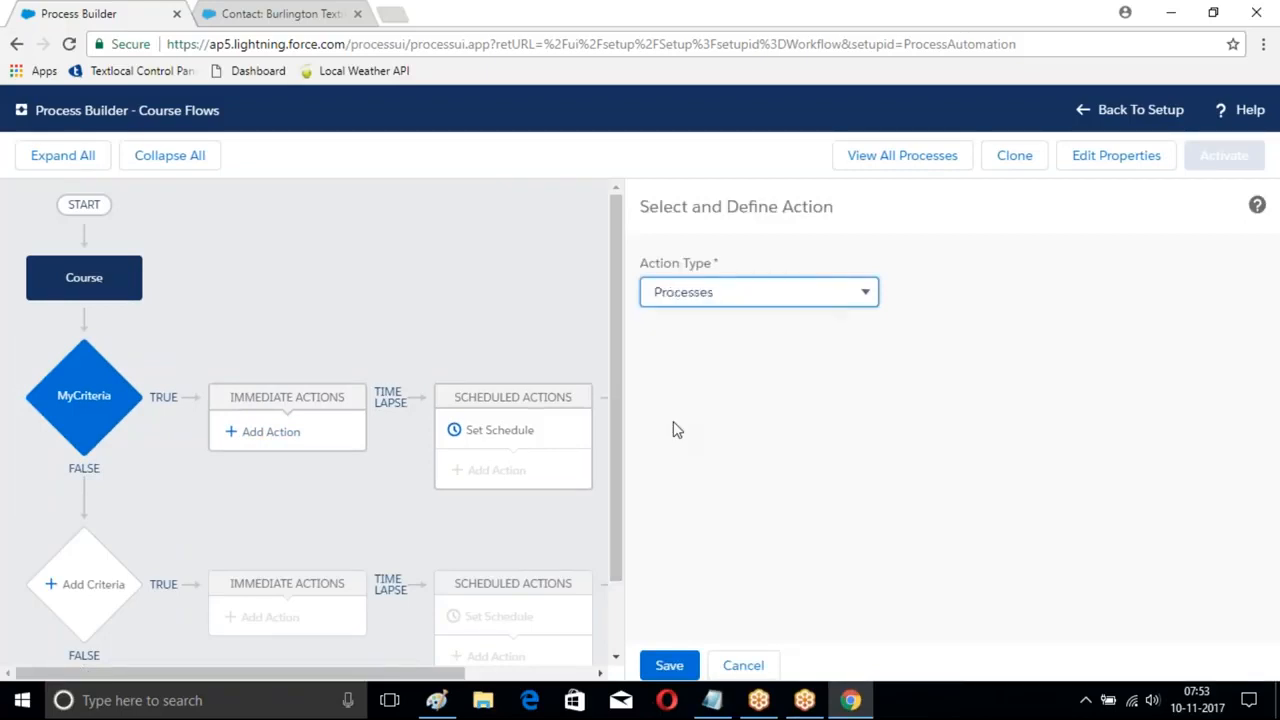
{"action": "left_click", "coordinate": [706, 357]}
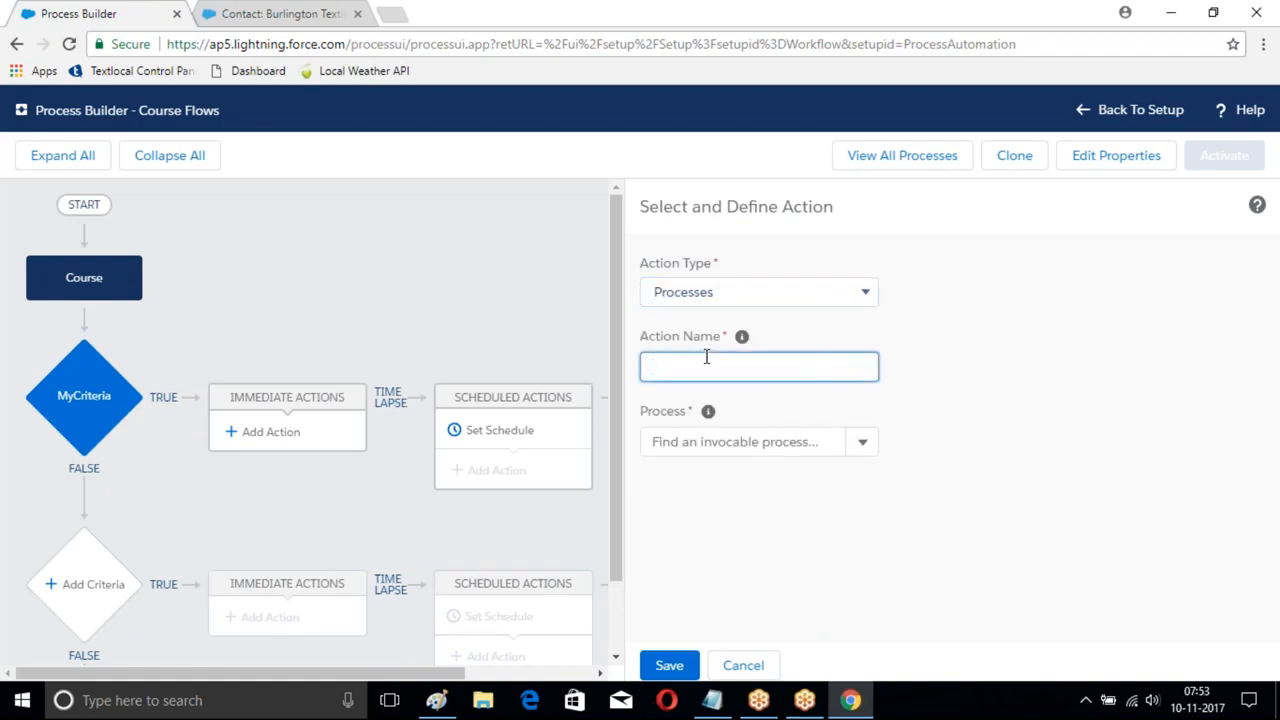
{"action": "type", "text": "Student"}
{"action": "left_click", "coordinate": [862, 445]}
{"action": "left_click", "coordinate": [676, 480]}
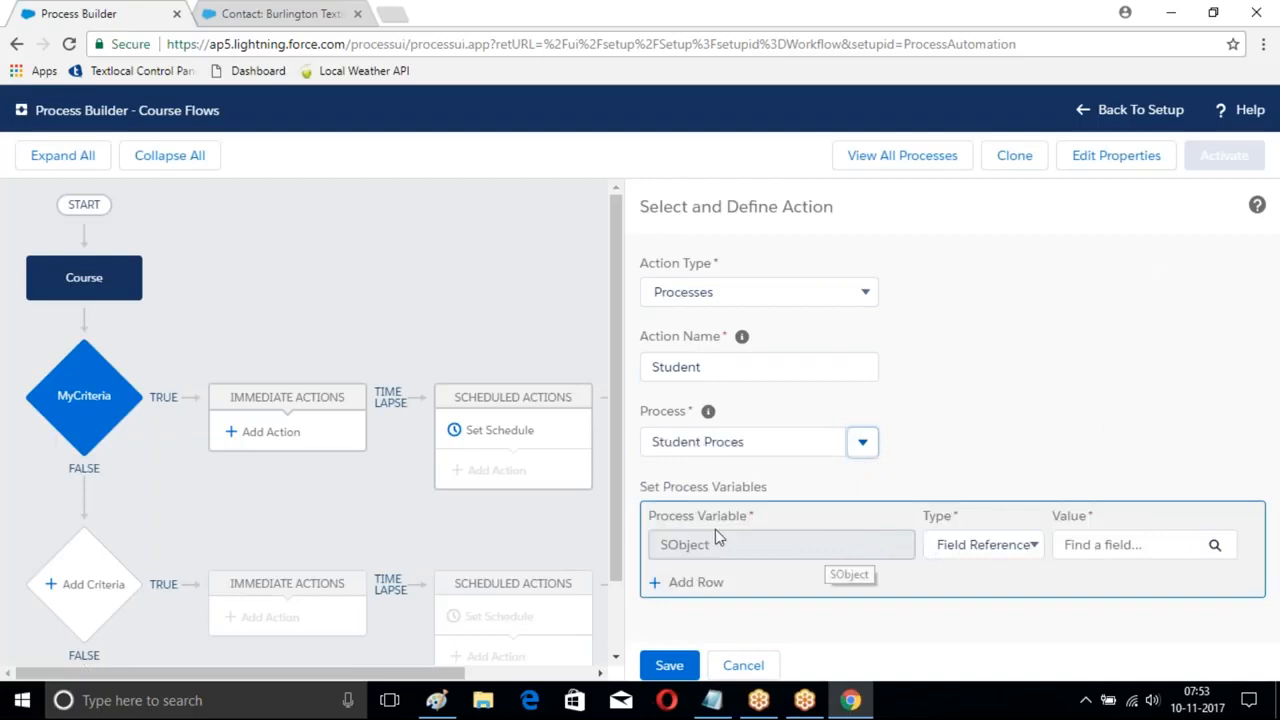
{"action": "left_click", "coordinate": [993, 550]}
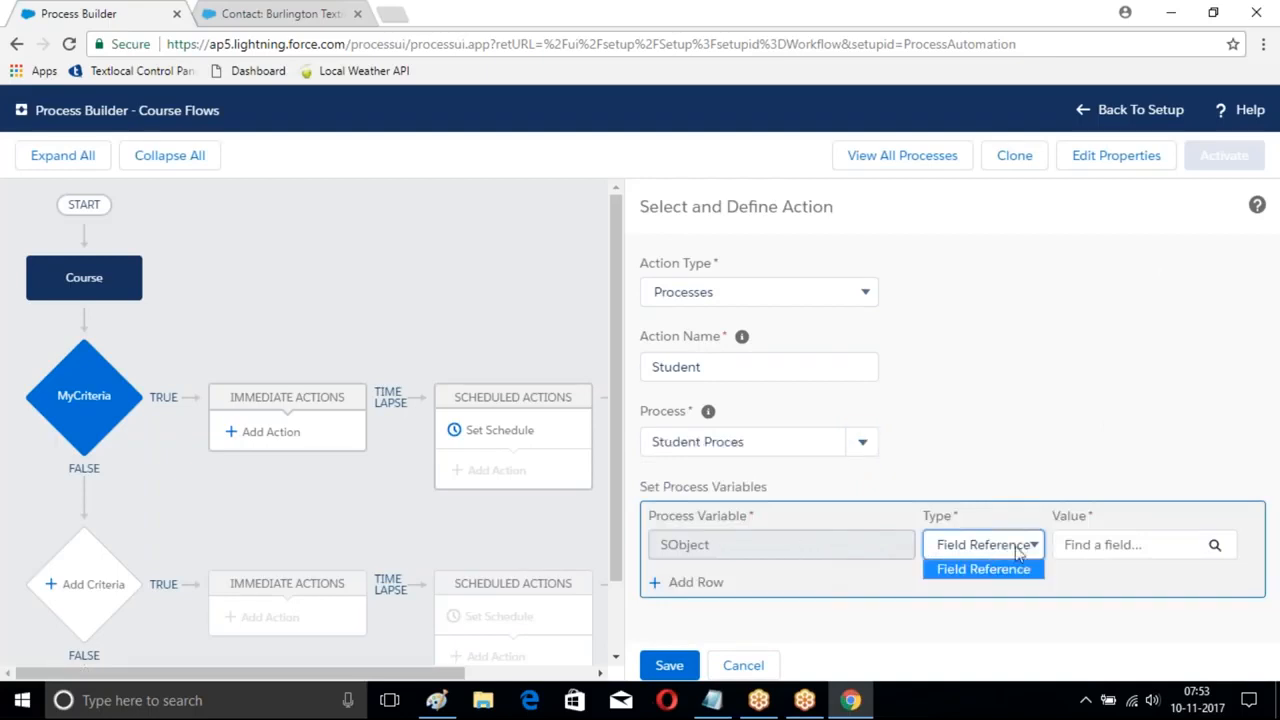
- Set the SObject variable type to Field Reference and filter the field picker for Name, then Fe
{"action": "left_click", "coordinate": [983, 568]}
{"action": "left_click", "coordinate": [1188, 548]}
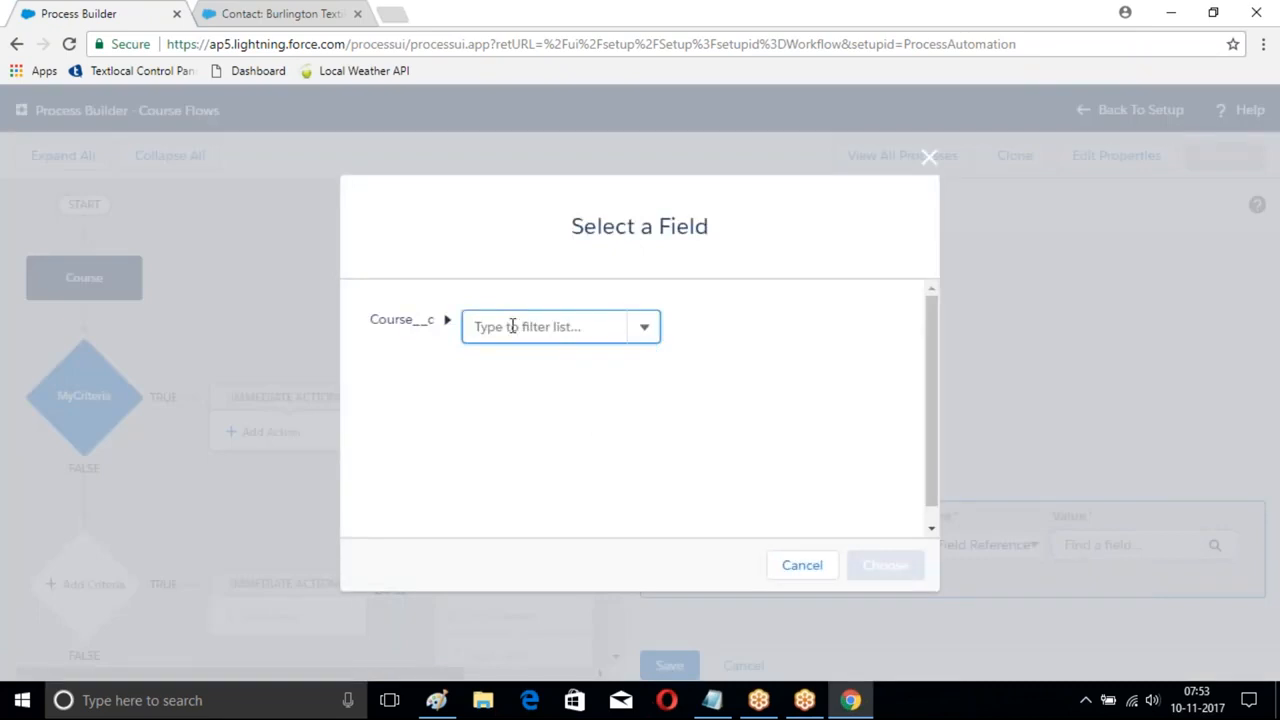
{"action": "type", "text": "Name"}
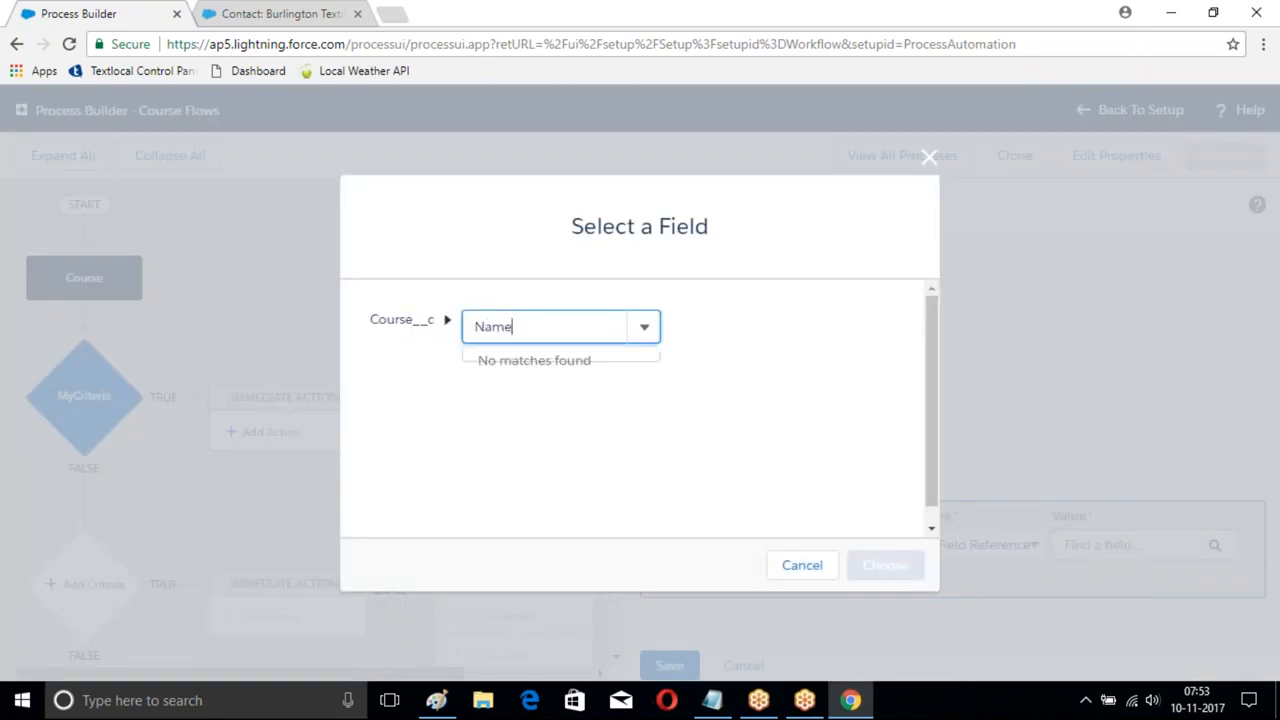
{"action": "key", "text": "BackSpace"}
{"action": "key", "text": "BackSpace"}
{"action": "key", "text": "BackSpace"}
{"action": "key", "text": "BackSpace"}
{"action": "type", "text": "Name"}
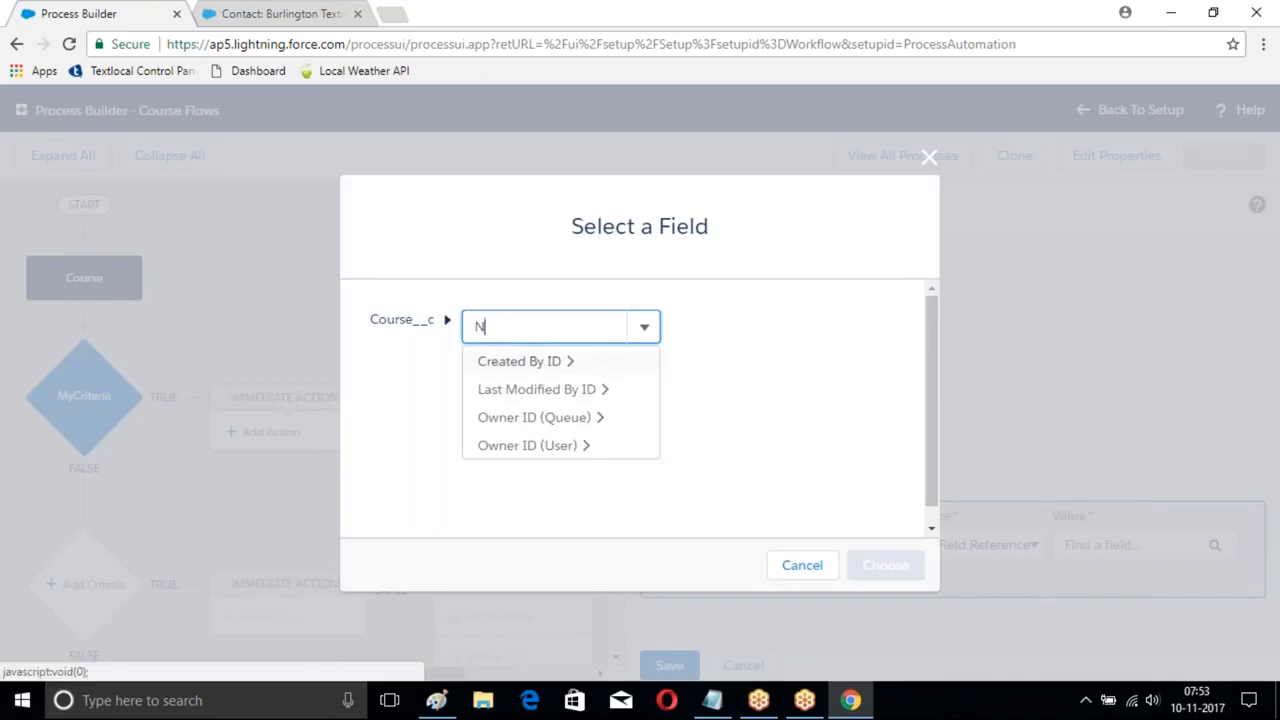
{"action": "key", "text": "BackSpace"}
{"action": "key", "text": "BackSpace"}
{"action": "key", "text": "BackSpace"}
{"action": "type", "text": "Fe"}
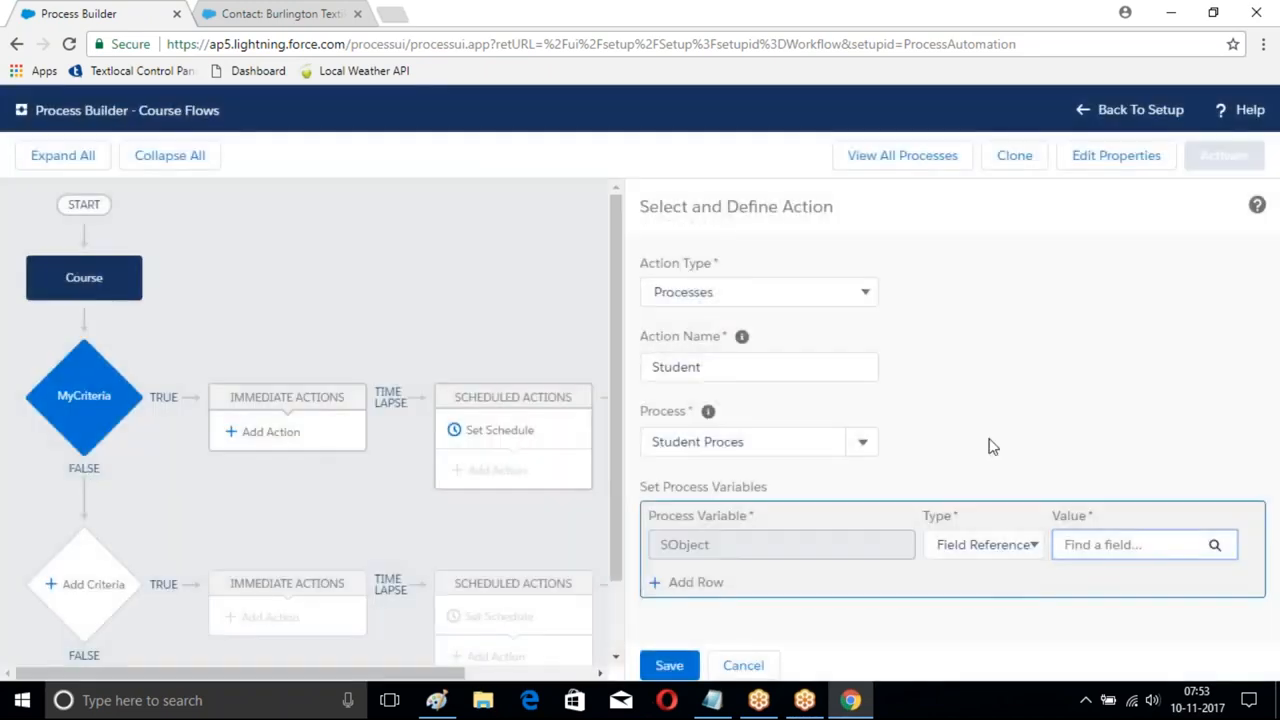
- Keep Field Reference and browse Course fields into Created By ID, closing without choosing
{"action": "left_click", "coordinate": [985, 546]}
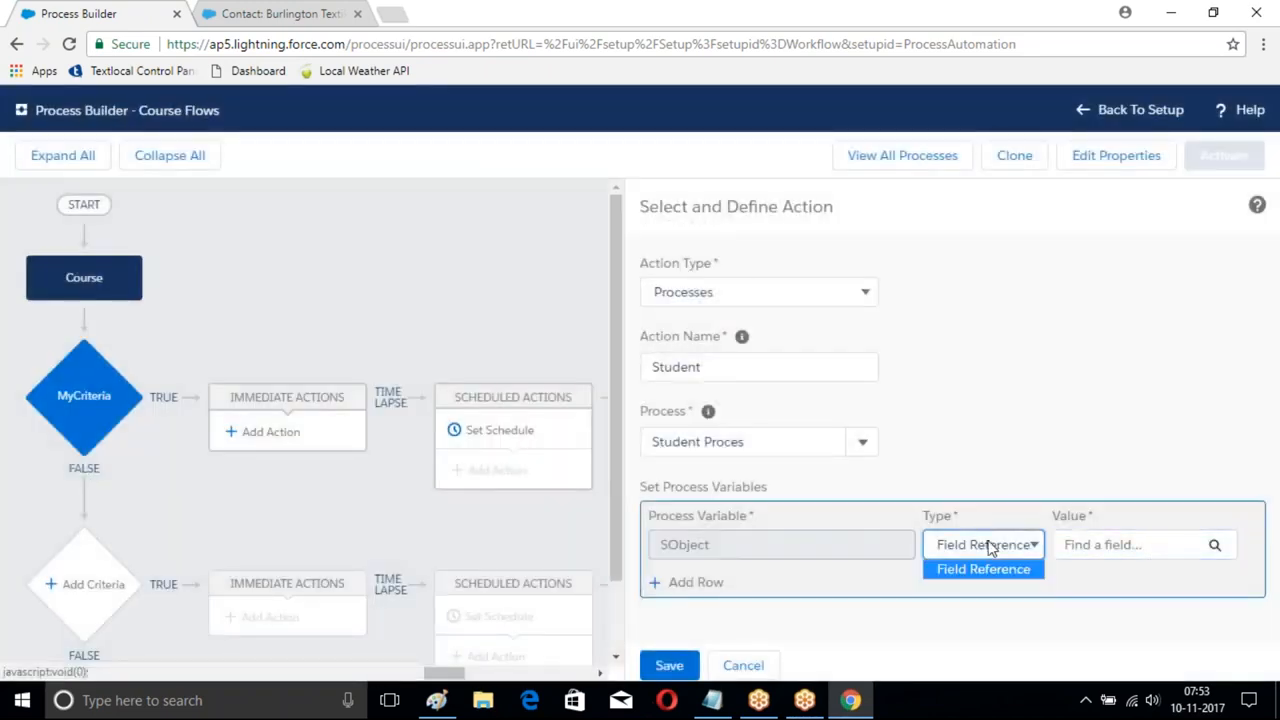
{"action": "left_click", "coordinate": [960, 572]}
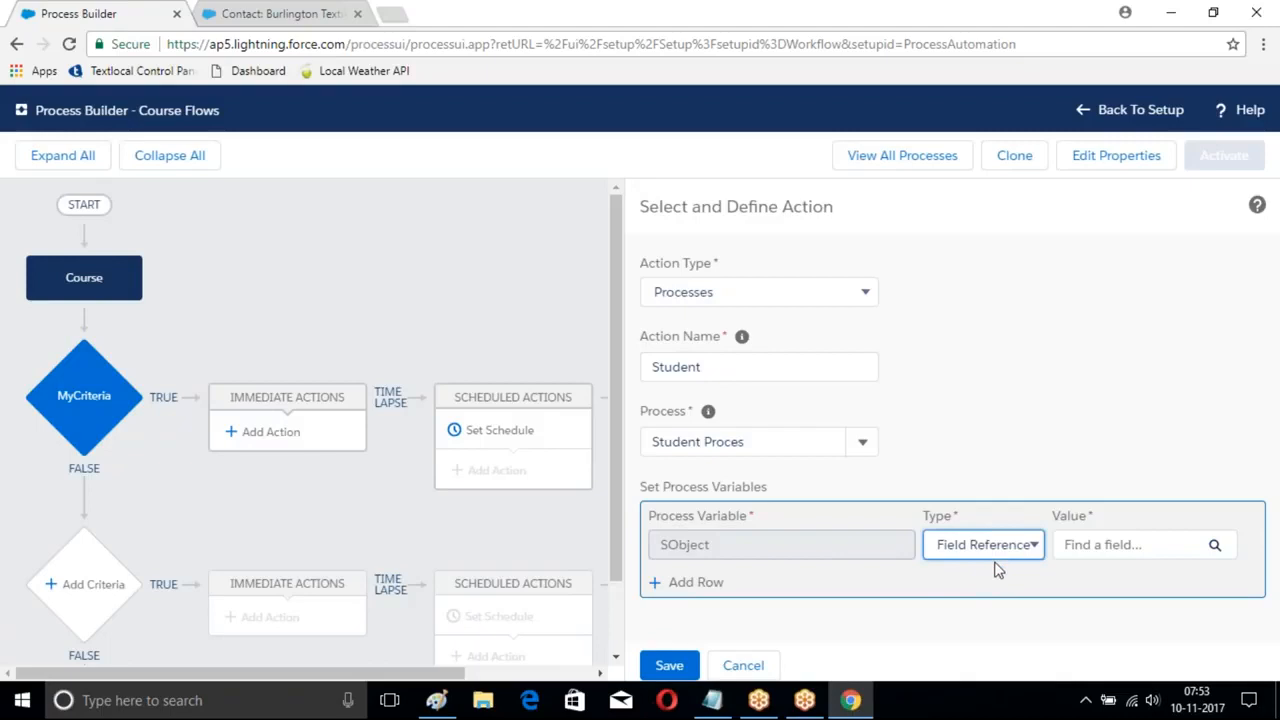
{"action": "left_click", "coordinate": [1213, 546]}
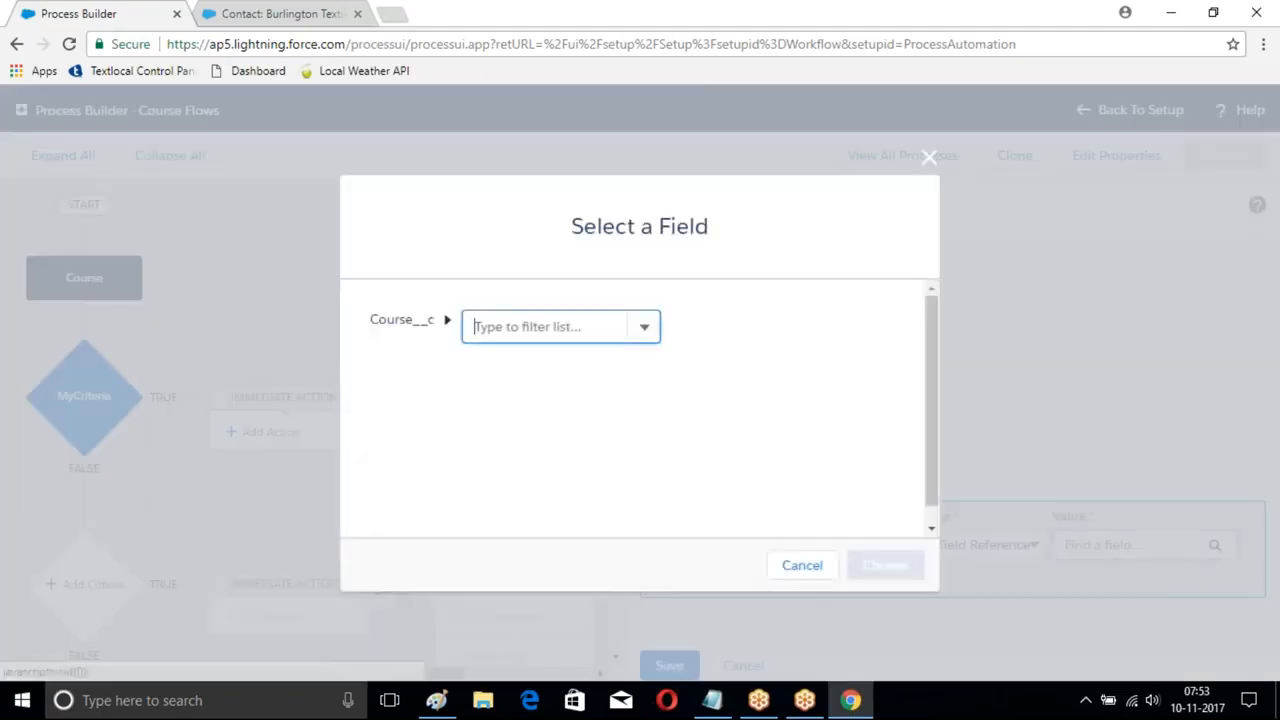
{"action": "left_click", "coordinate": [642, 328]}
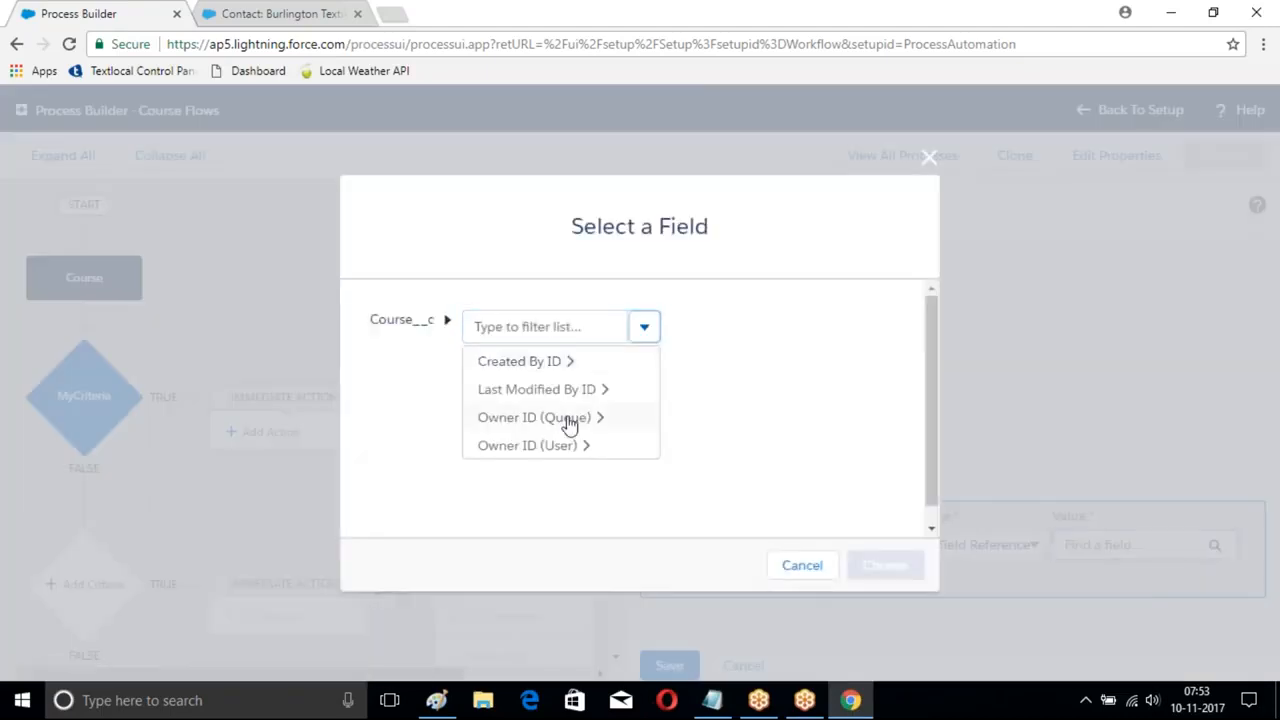
{"action": "scroll", "coordinate": [569, 424], "scroll_direction": "down", "scroll_amount": 1}
{"action": "left_click", "coordinate": [530, 310]}
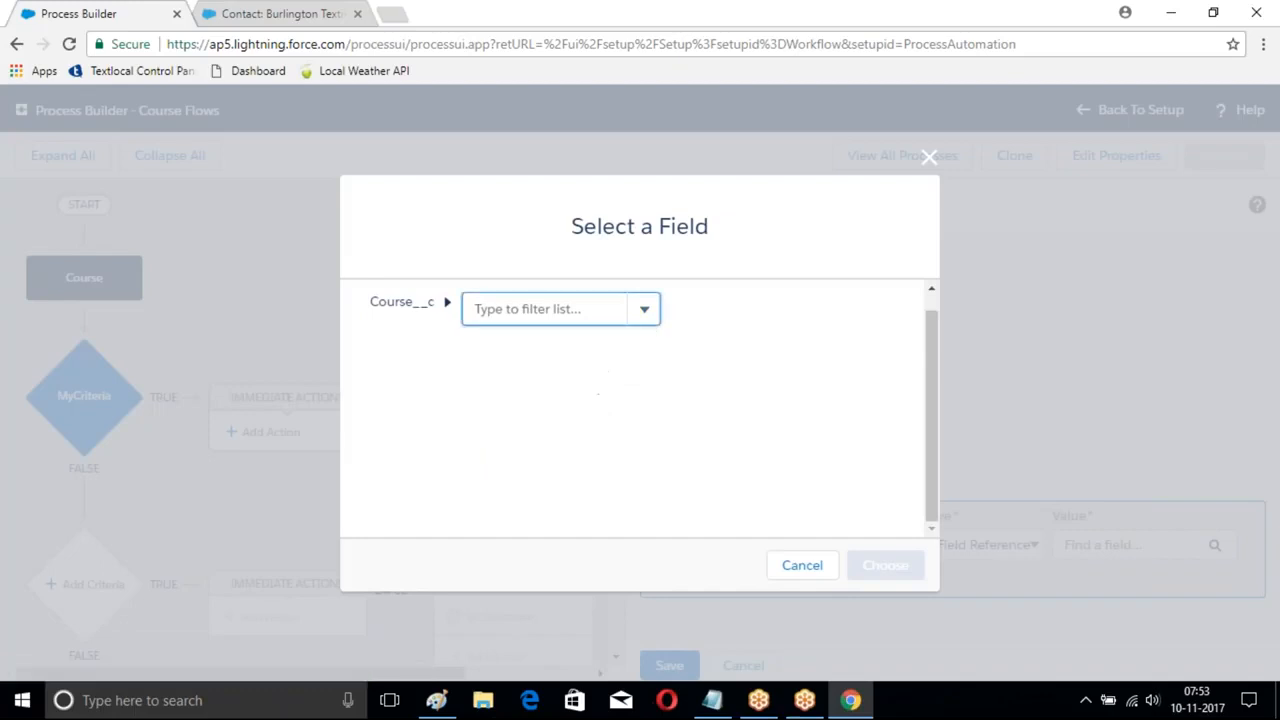
{"action": "type", "text": "A"}
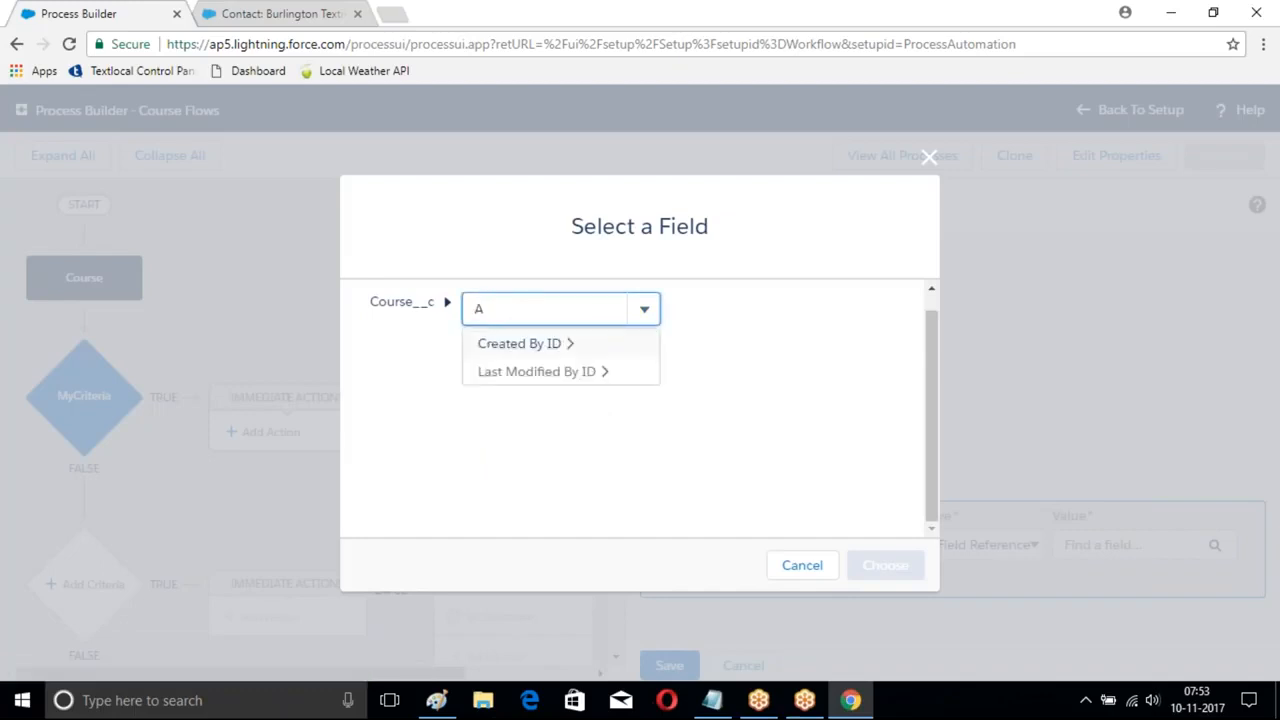
{"action": "left_click", "coordinate": [519, 343]}
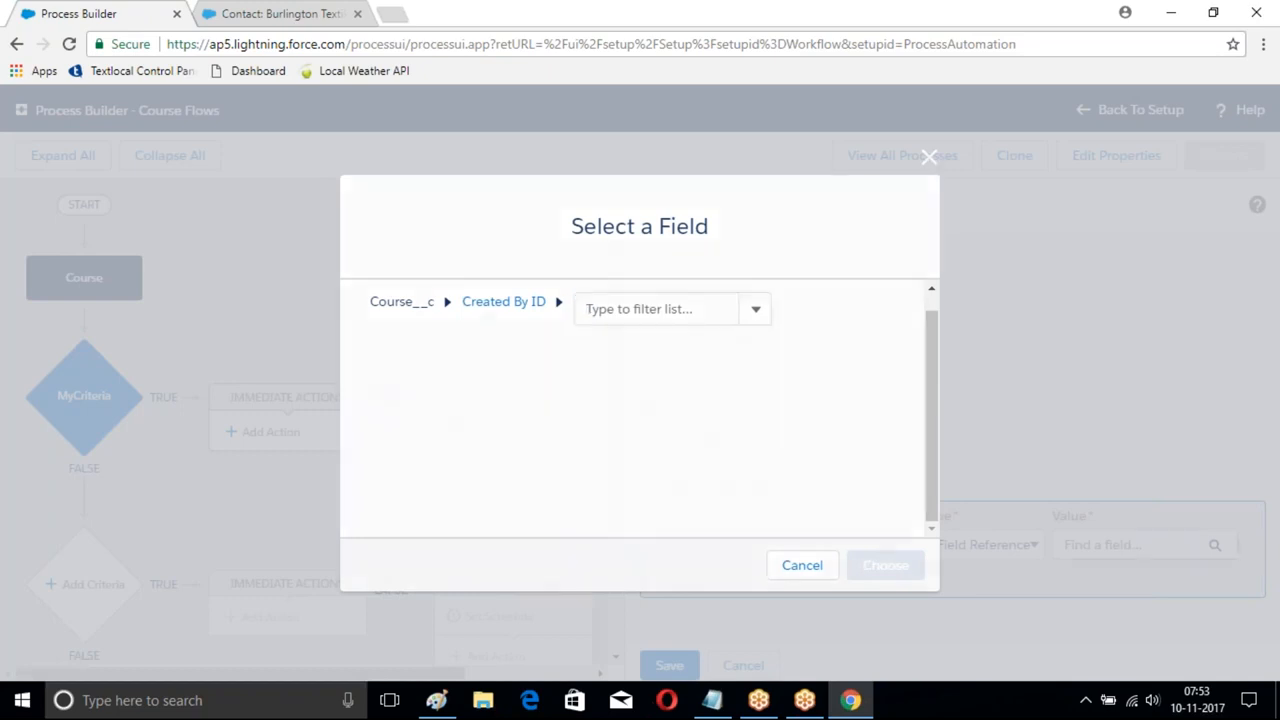
{"action": "left_click", "coordinate": [929, 157]}
- Reselect Field Reference and browse the creating user's fields, dismissing the picker unselected
{"action": "left_click", "coordinate": [977, 553]}
{"action": "left_click", "coordinate": [1018, 573]}
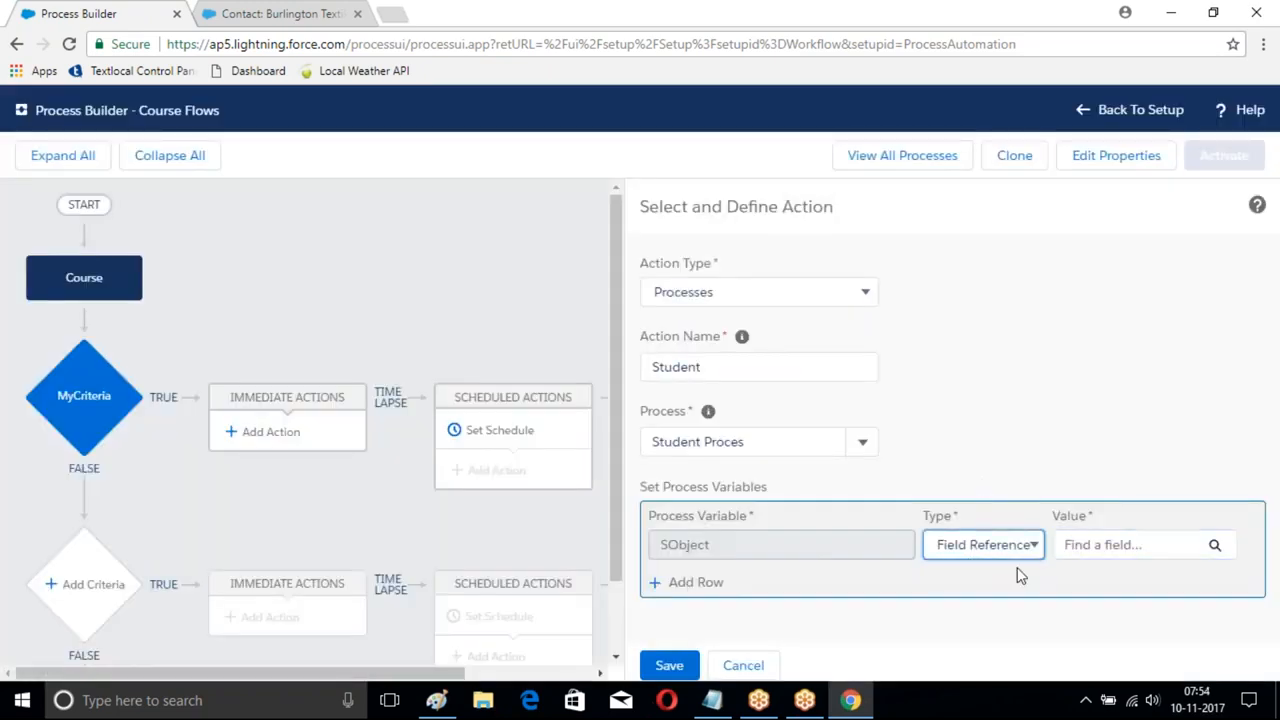
{"action": "left_click", "coordinate": [1216, 546]}
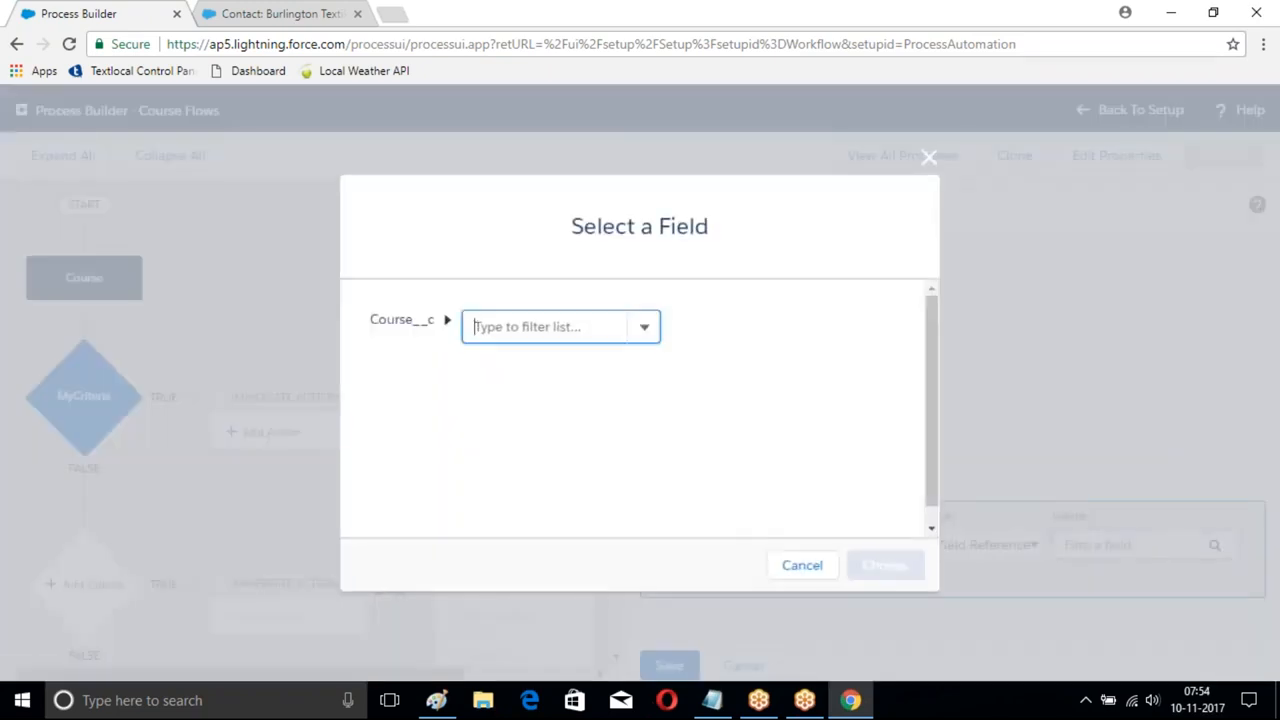
{"action": "left_click", "coordinate": [477, 325]}
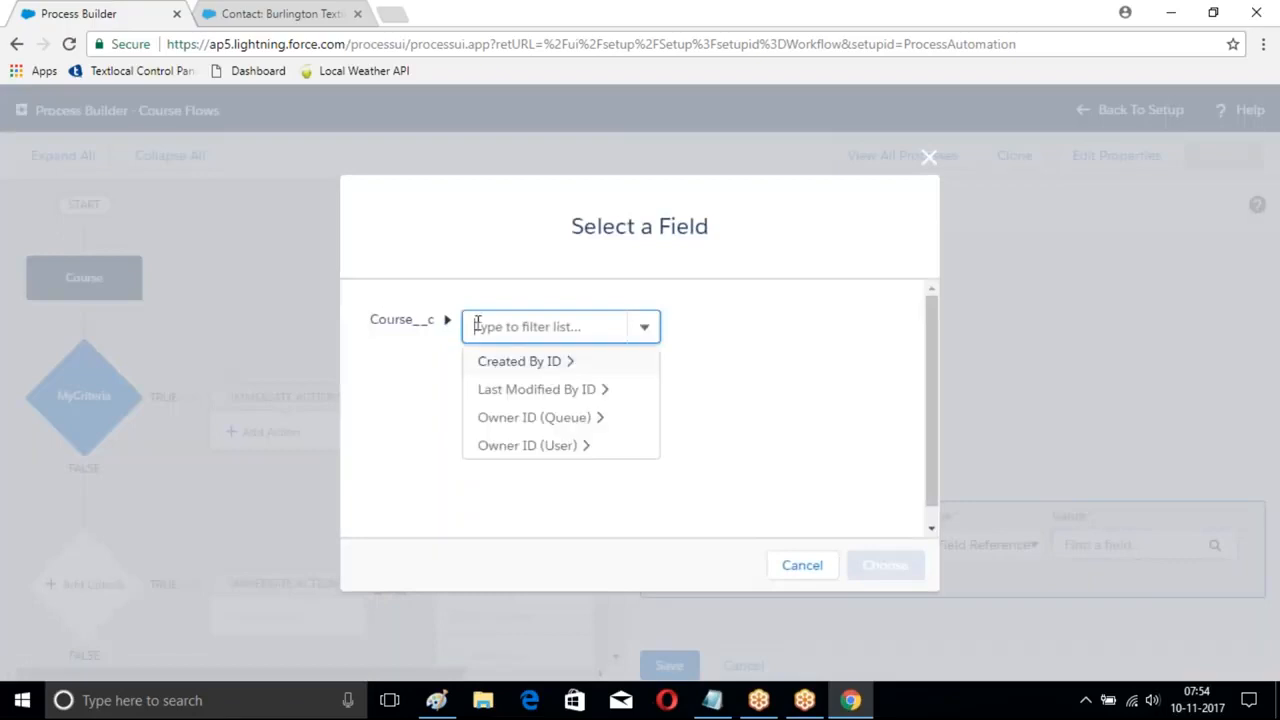
{"action": "left_click", "coordinate": [560, 365]}
{"action": "left_click", "coordinate": [756, 326]}
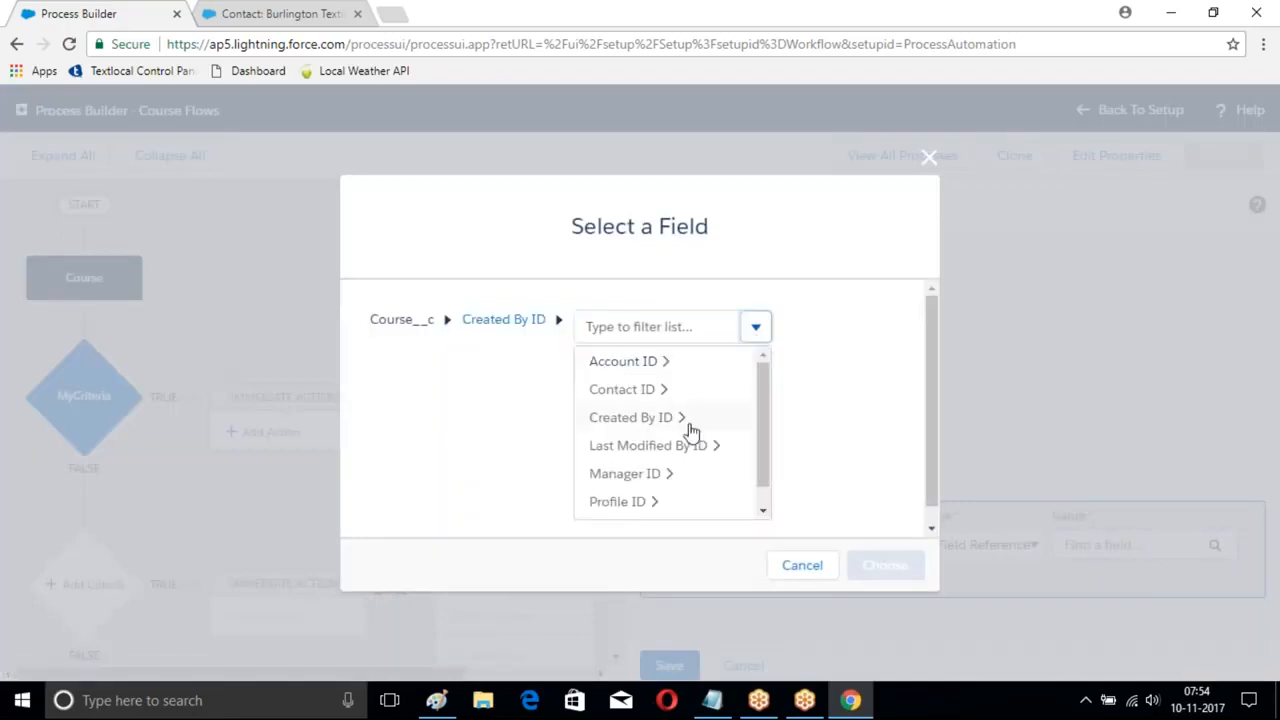
{"action": "scroll", "coordinate": [634, 480], "scroll_direction": "down", "scroll_amount": 1}
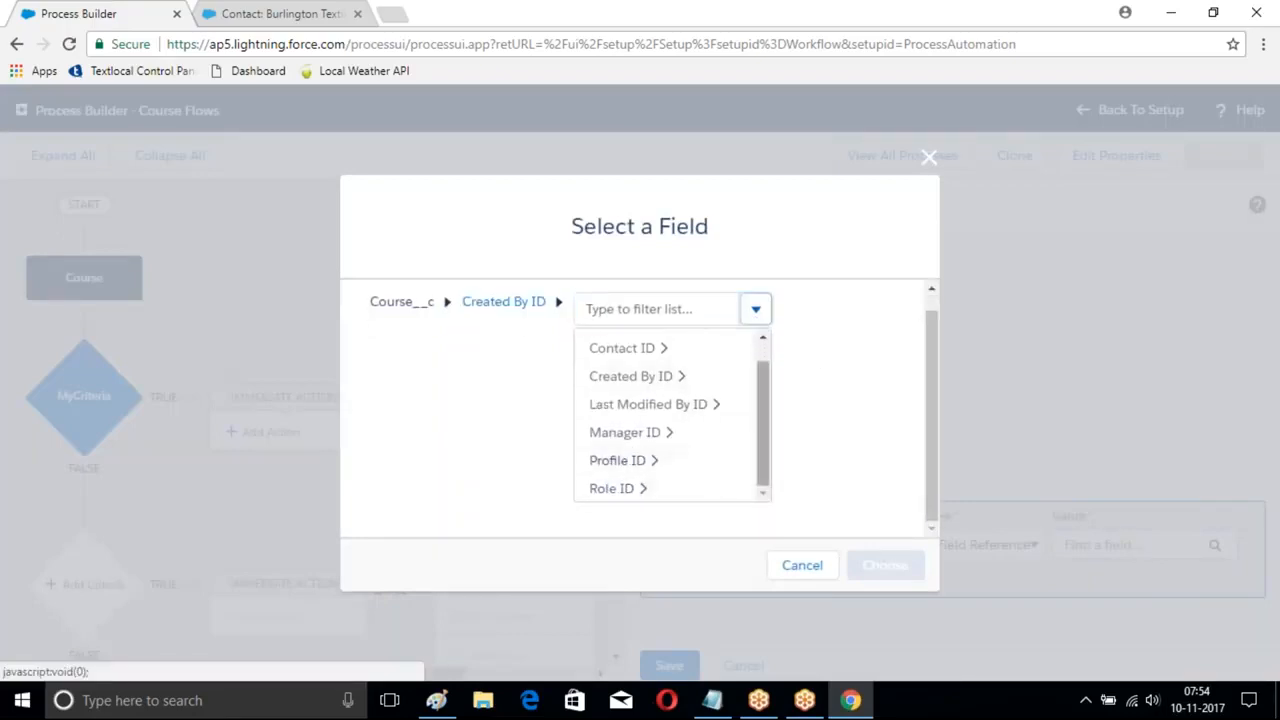
{"action": "left_click_drag", "start_coordinate": [761, 418], "coordinate": [763, 497]}
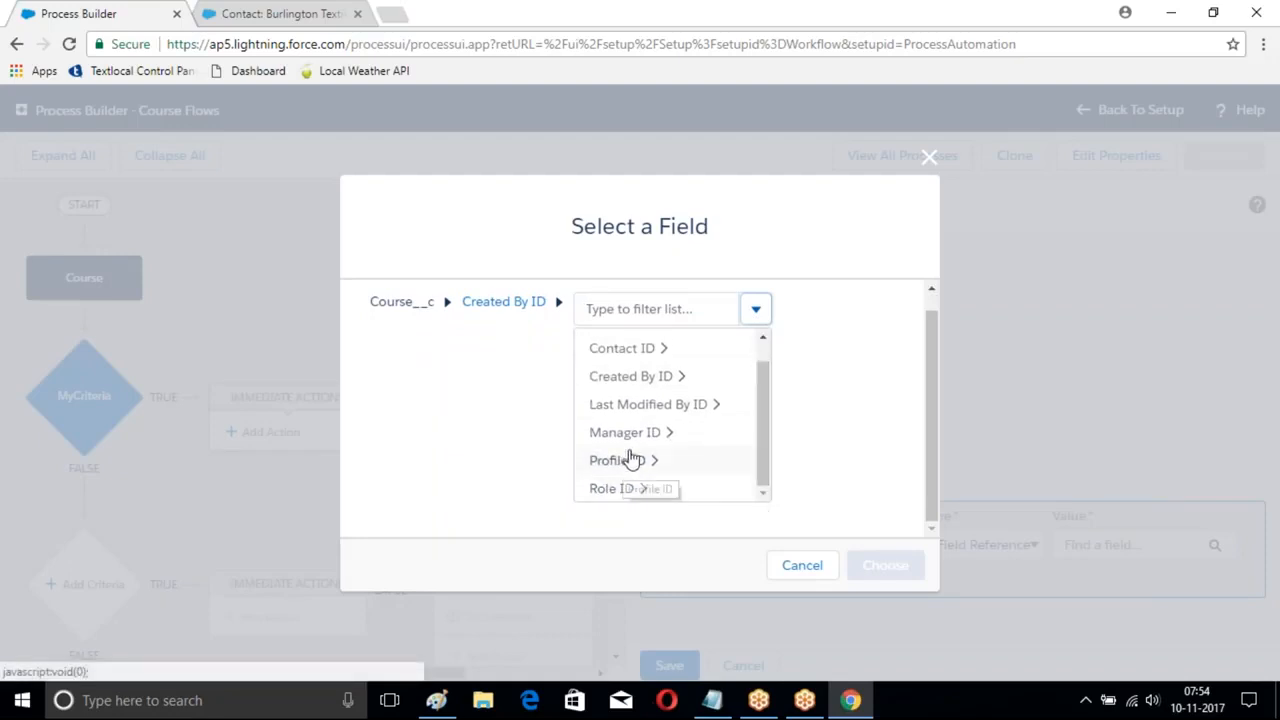
{"action": "left_click_drag", "start_coordinate": [766, 386], "coordinate": [765, 345]}
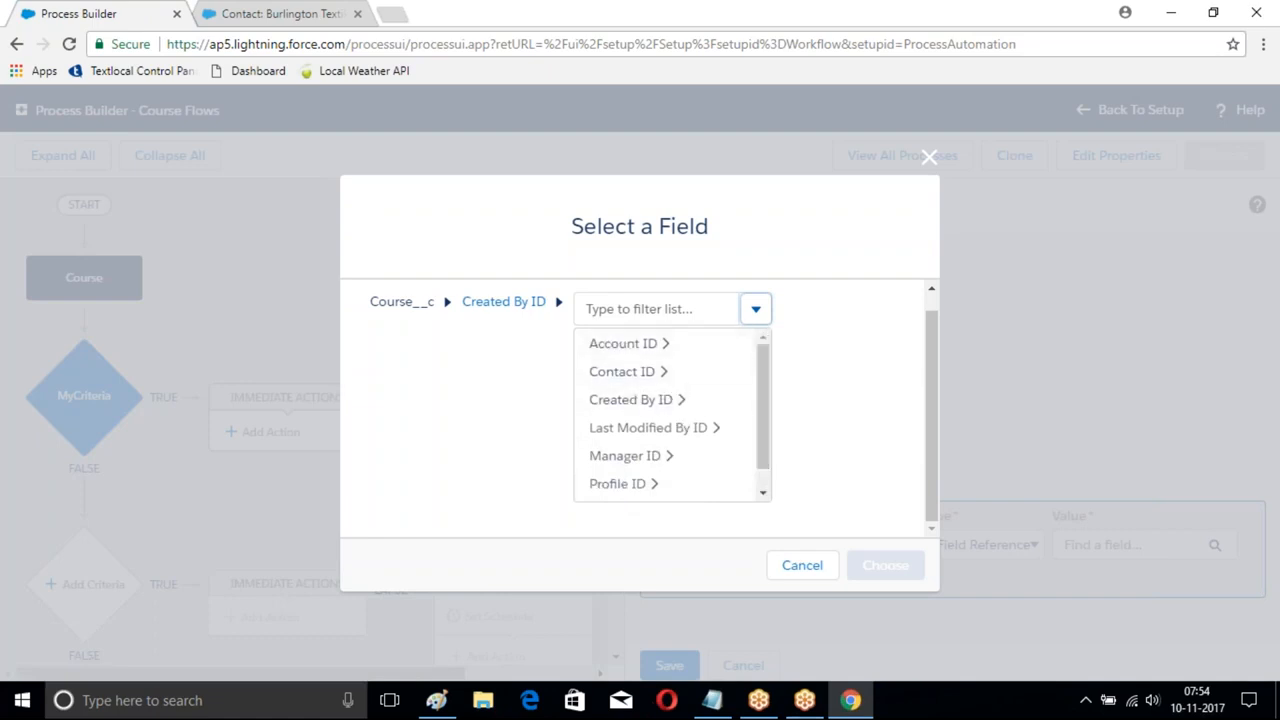
{"action": "left_click", "coordinate": [561, 309]}
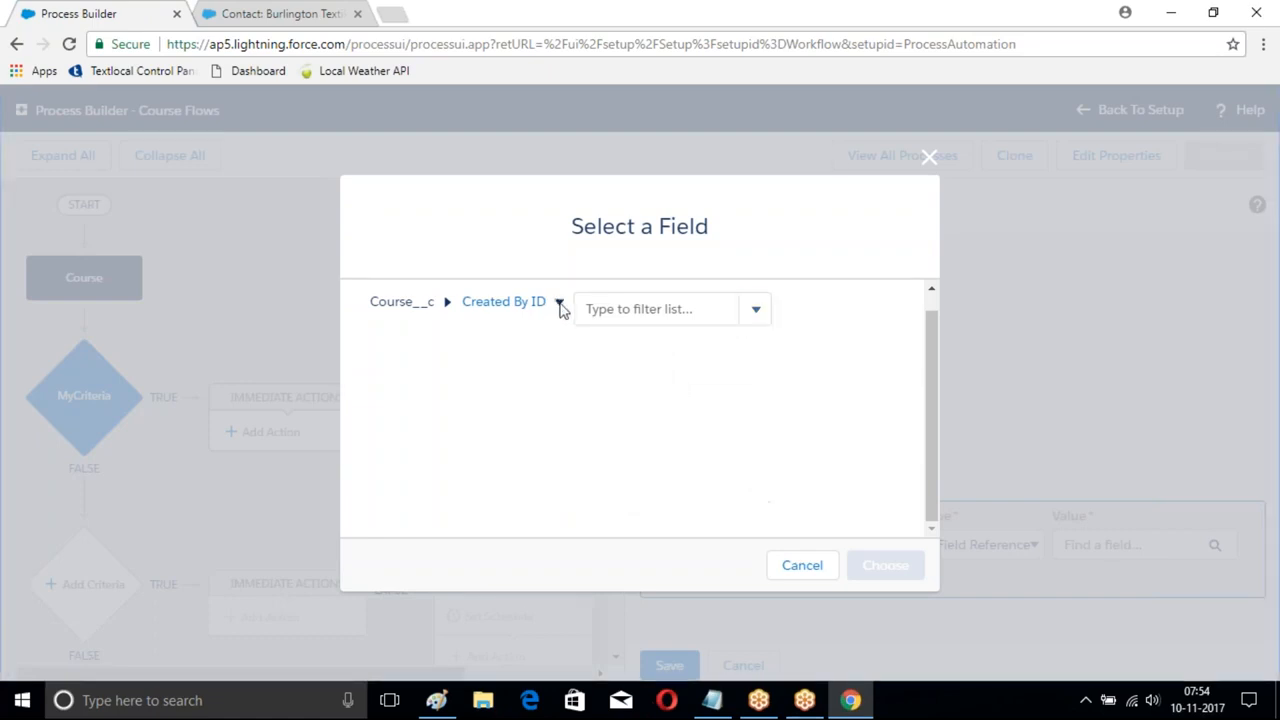
{"action": "left_click", "coordinate": [929, 160]}
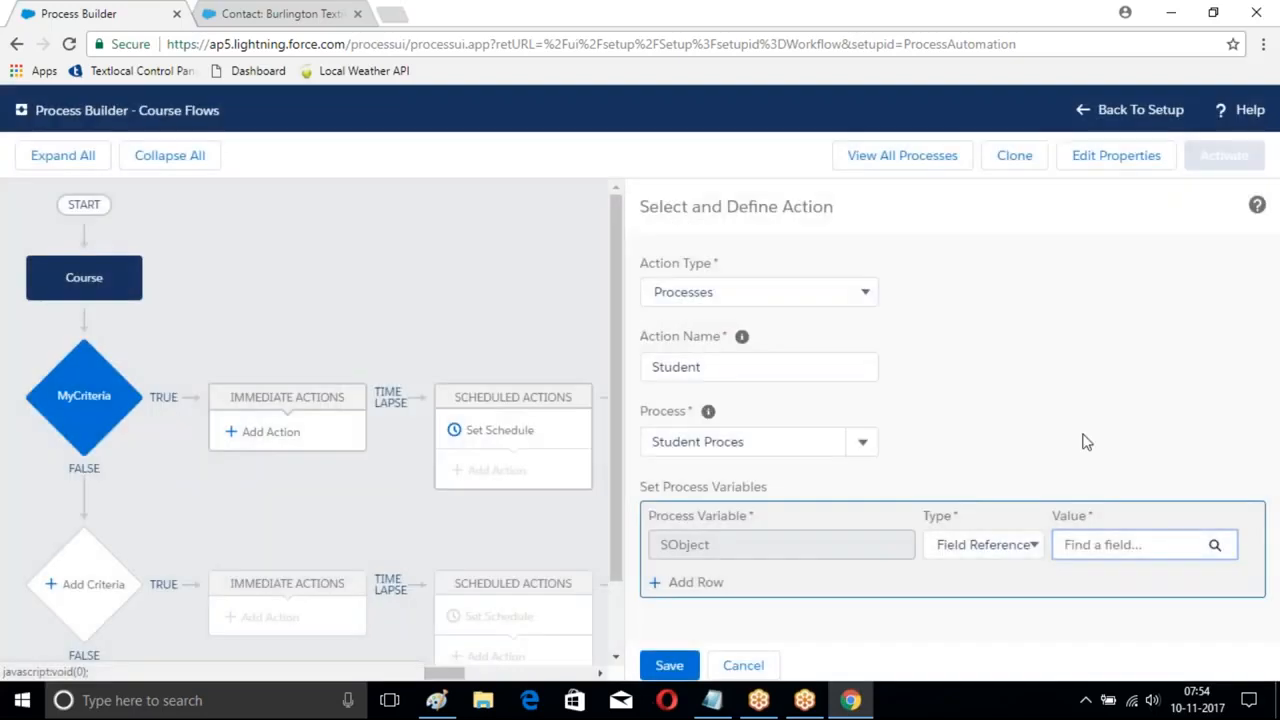
{"action": "left_click", "coordinate": [1156, 543]}
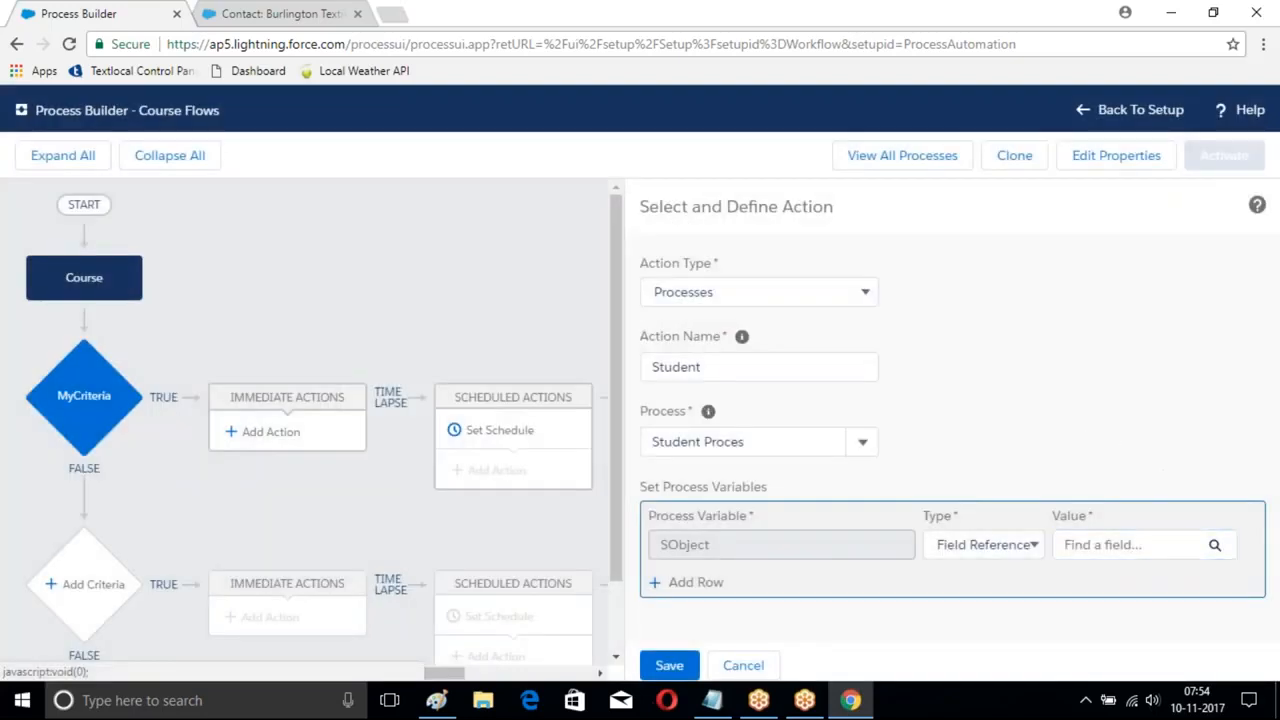
{"action": "left_click", "coordinate": [1183, 543]}
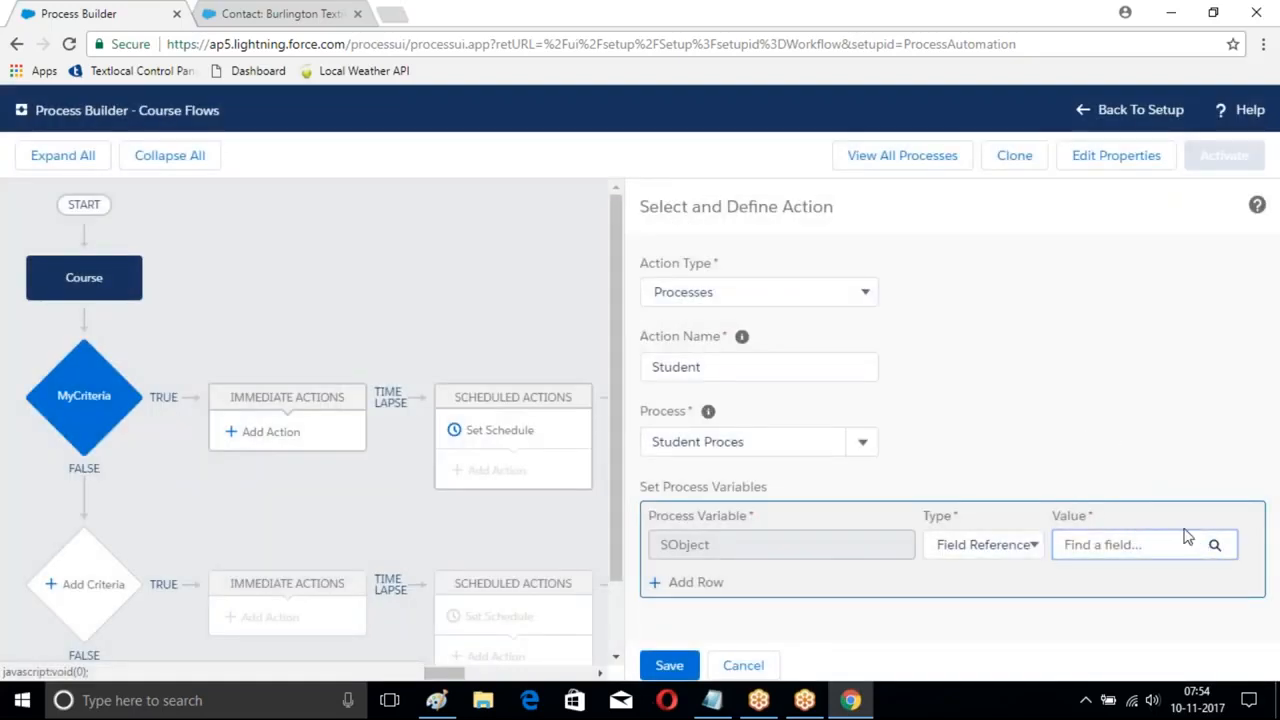
{"action": "left_click", "coordinate": [1212, 545]}
{"action": "left_click", "coordinate": [576, 322]}
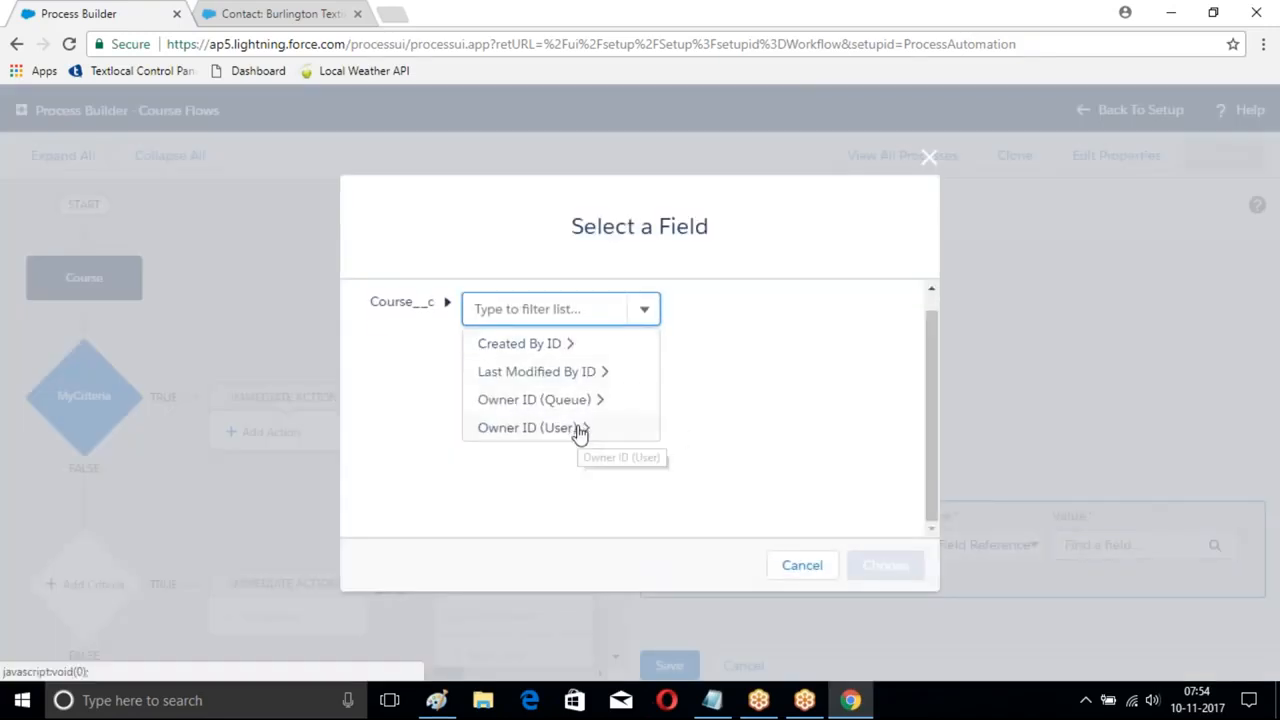
{"action": "left_click", "coordinate": [540, 428]}
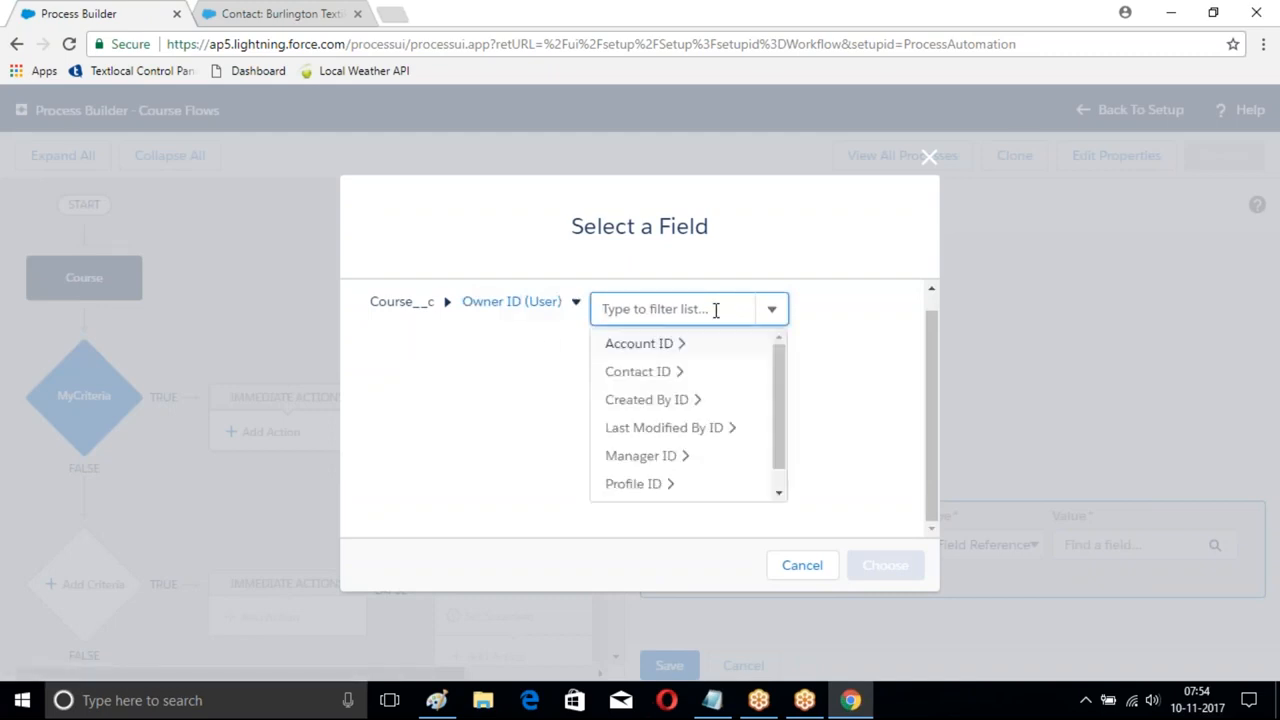
{"action": "type", "text": "user"}
{"action": "key", "text": "BackSpace"}
{"action": "key", "text": "BackSpace"}
{"action": "scroll", "coordinate": [748, 417], "scroll_direction": "down", "scroll_amount": 1}
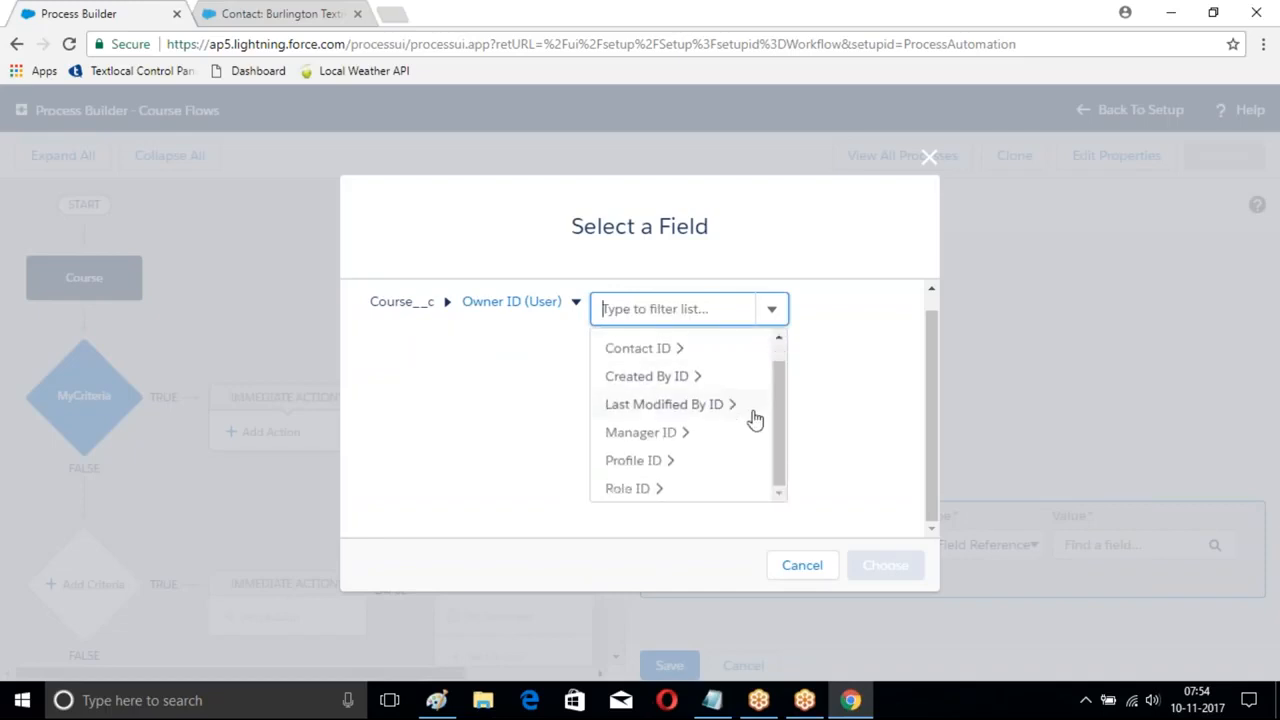
{"action": "left_click", "coordinate": [637, 489]}
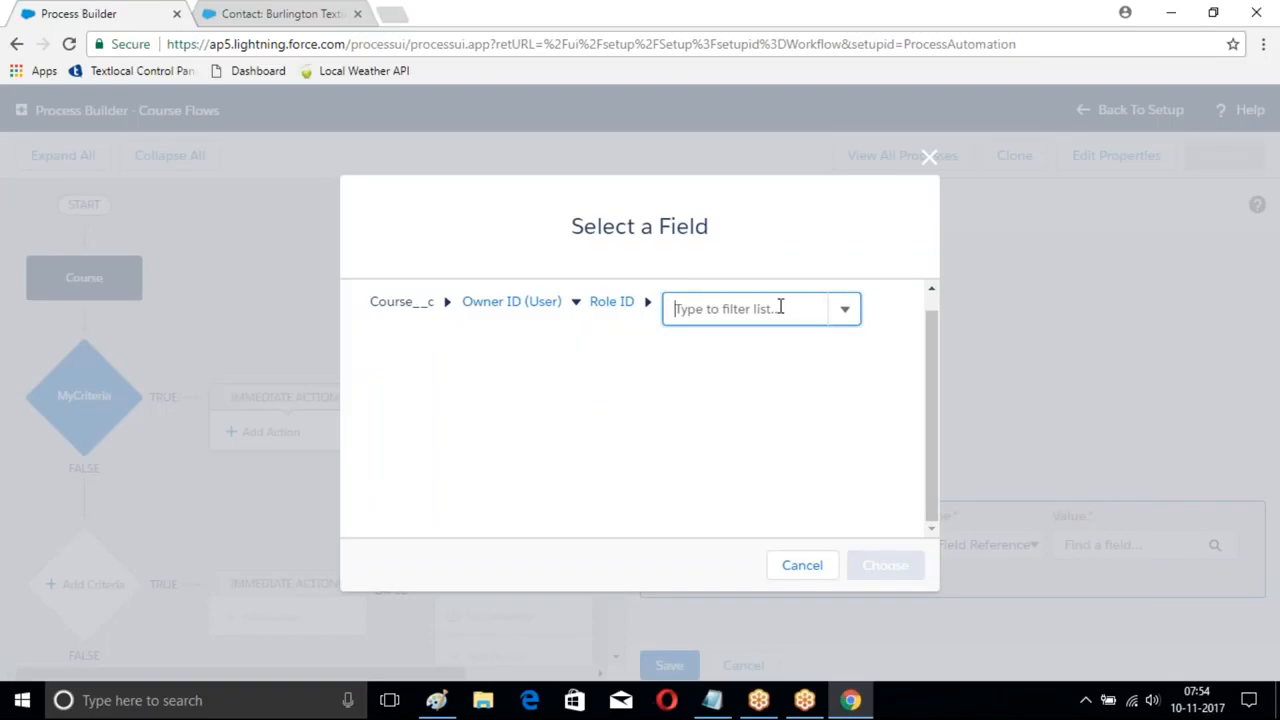
{"action": "type", "text": "r"}
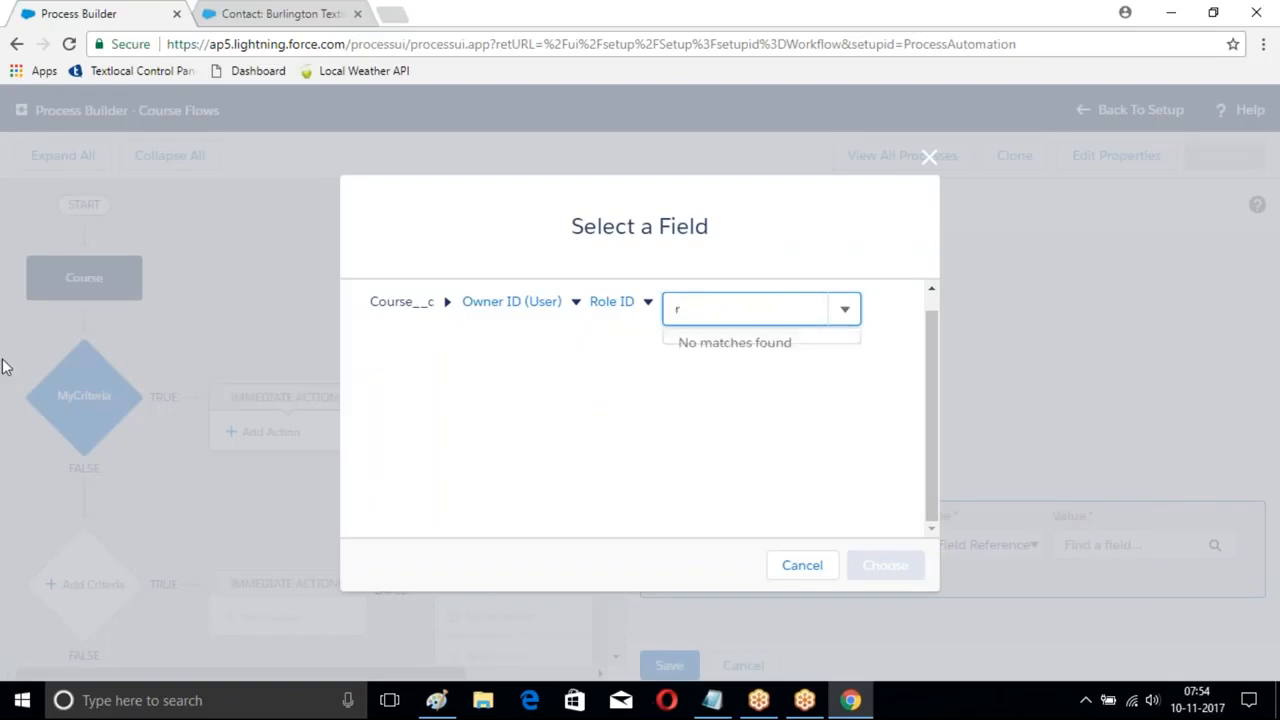
{"action": "key", "text": "BackSpace"}
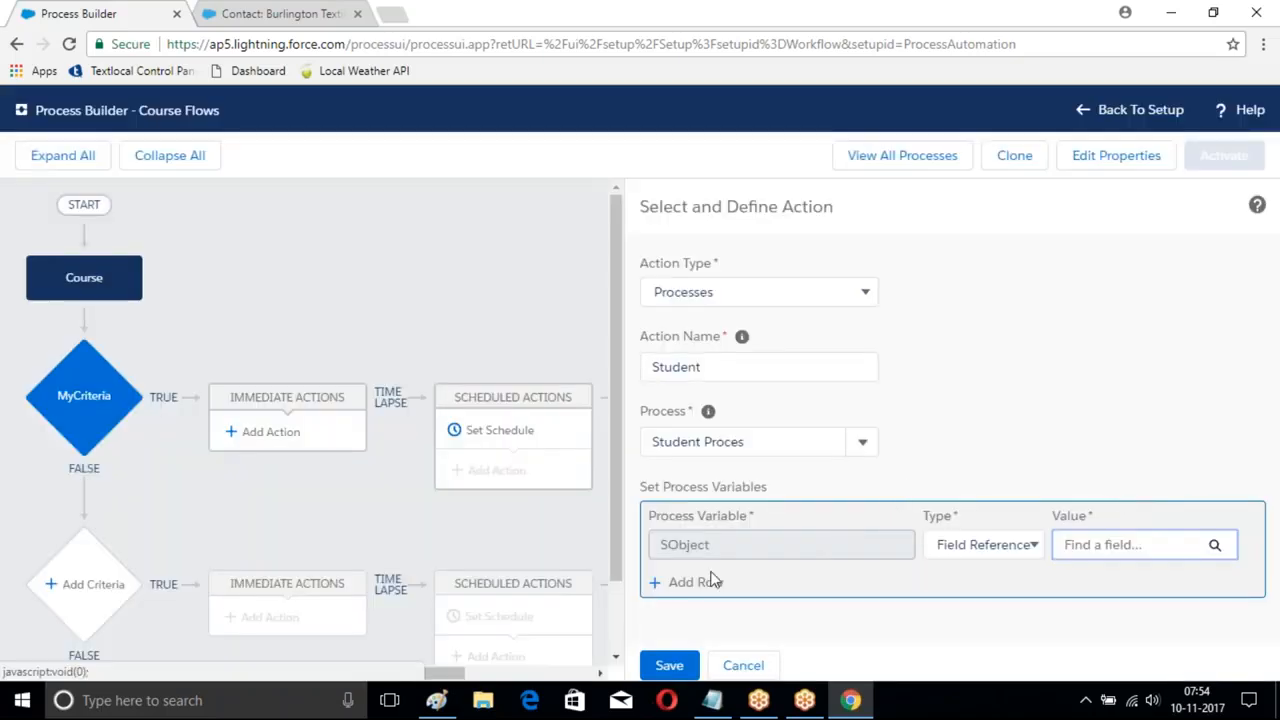
{"action": "left_click", "coordinate": [985, 544]}
{"action": "left_click", "coordinate": [986, 568]}
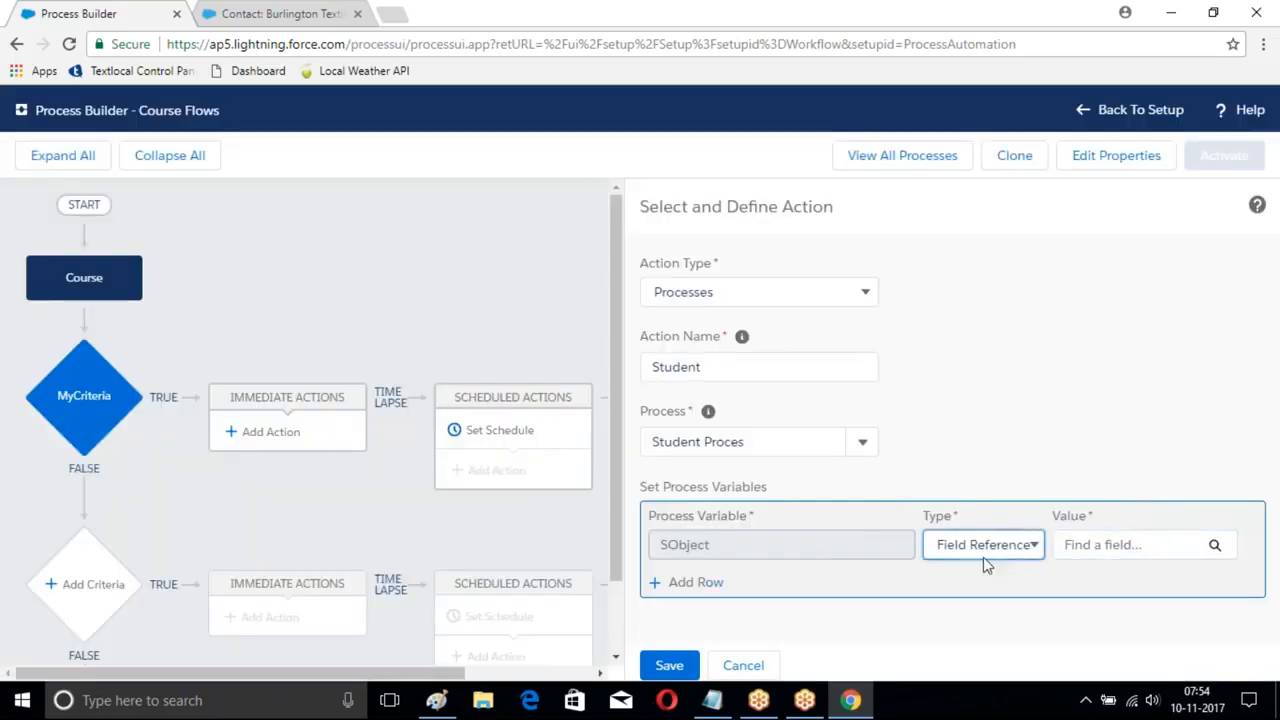
{"action": "left_click", "coordinate": [1157, 555]}
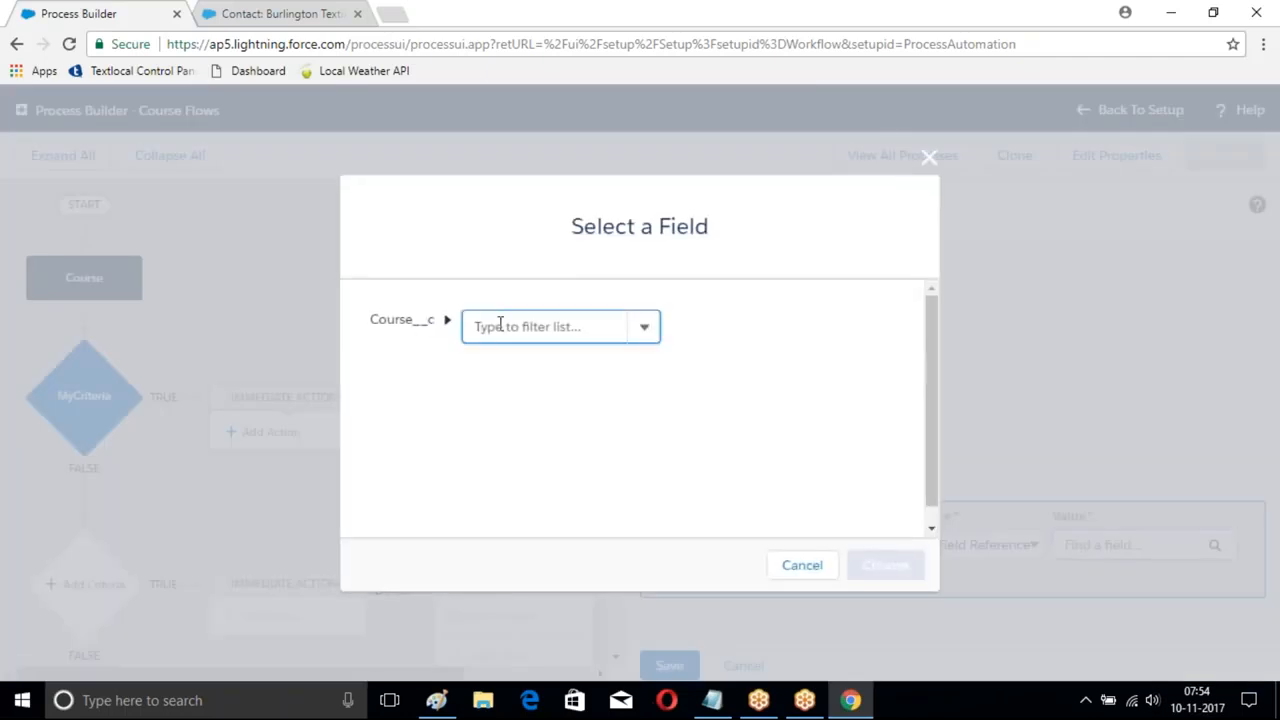
{"action": "left_click", "coordinate": [500, 326]}
{"action": "scroll", "coordinate": [500, 326], "scroll_direction": "down", "scroll_amount": 1}
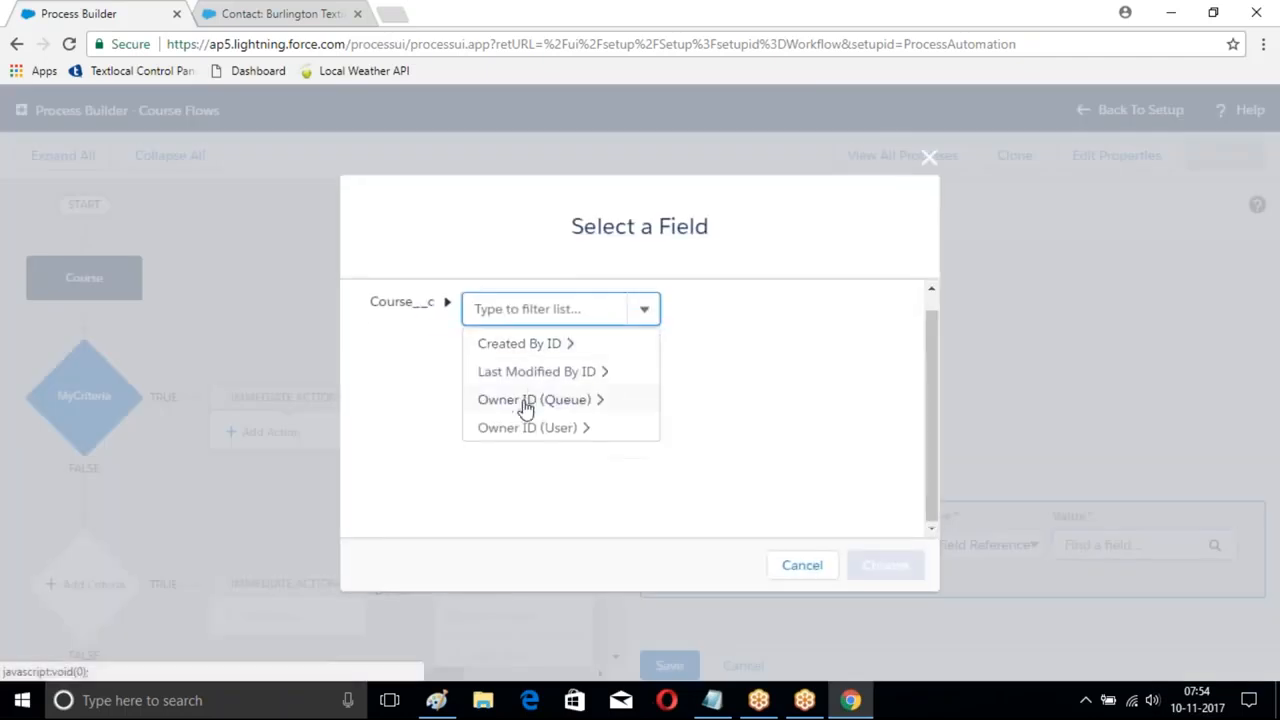
{"action": "scroll", "coordinate": [543, 380], "scroll_direction": "up", "scroll_amount": 1}
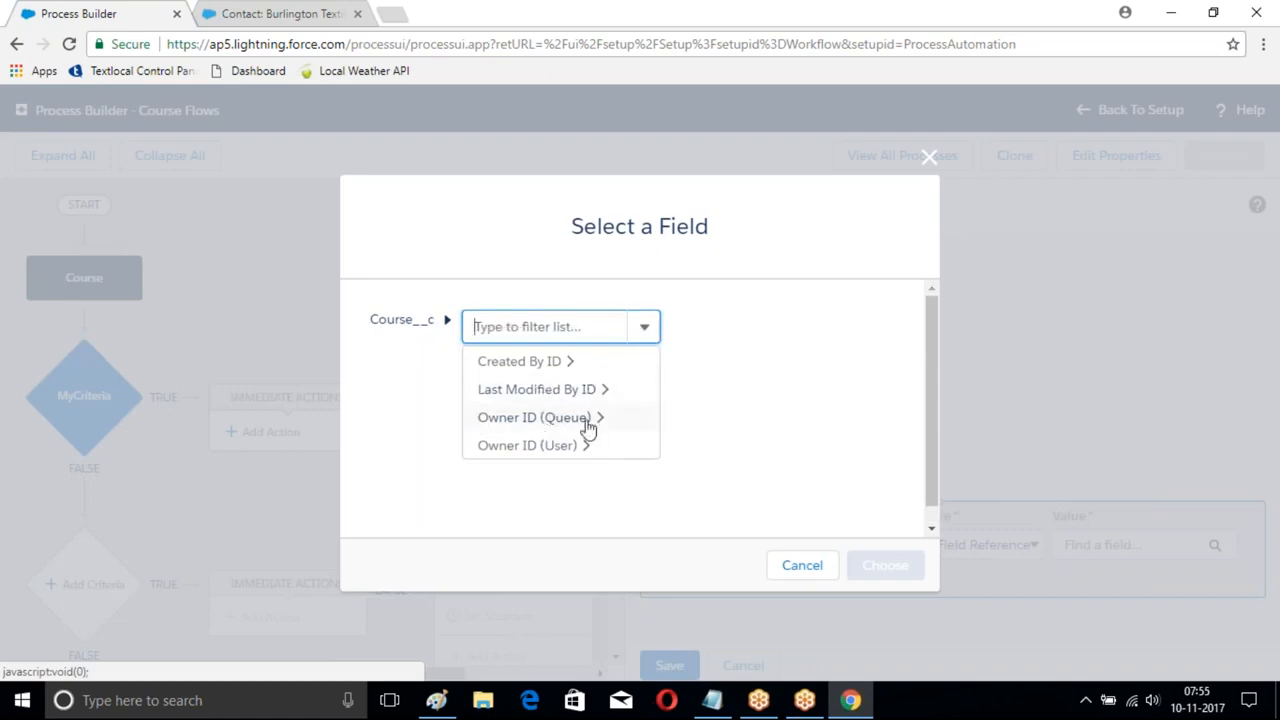
{"action": "left_click", "coordinate": [503, 446]}
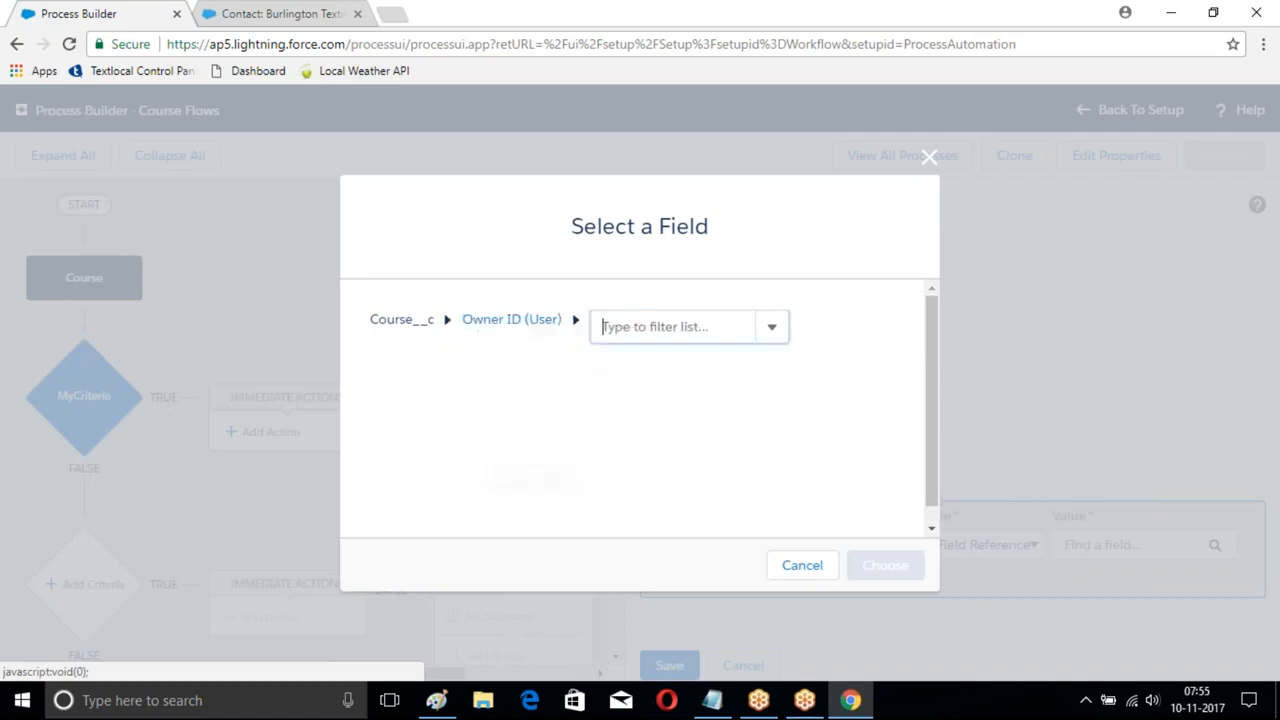
{"action": "left_click", "coordinate": [731, 323]}
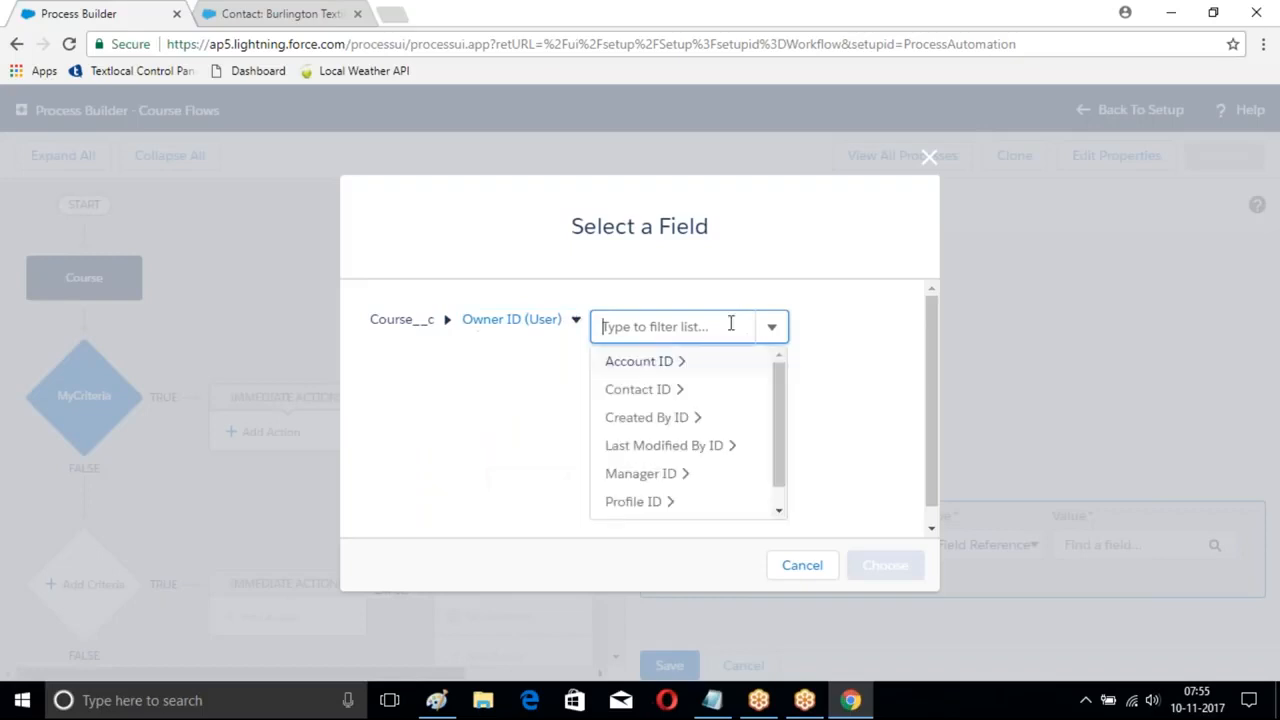
{"action": "left_click", "coordinate": [680, 368]}
{"action": "left_click", "coordinate": [797, 326]}
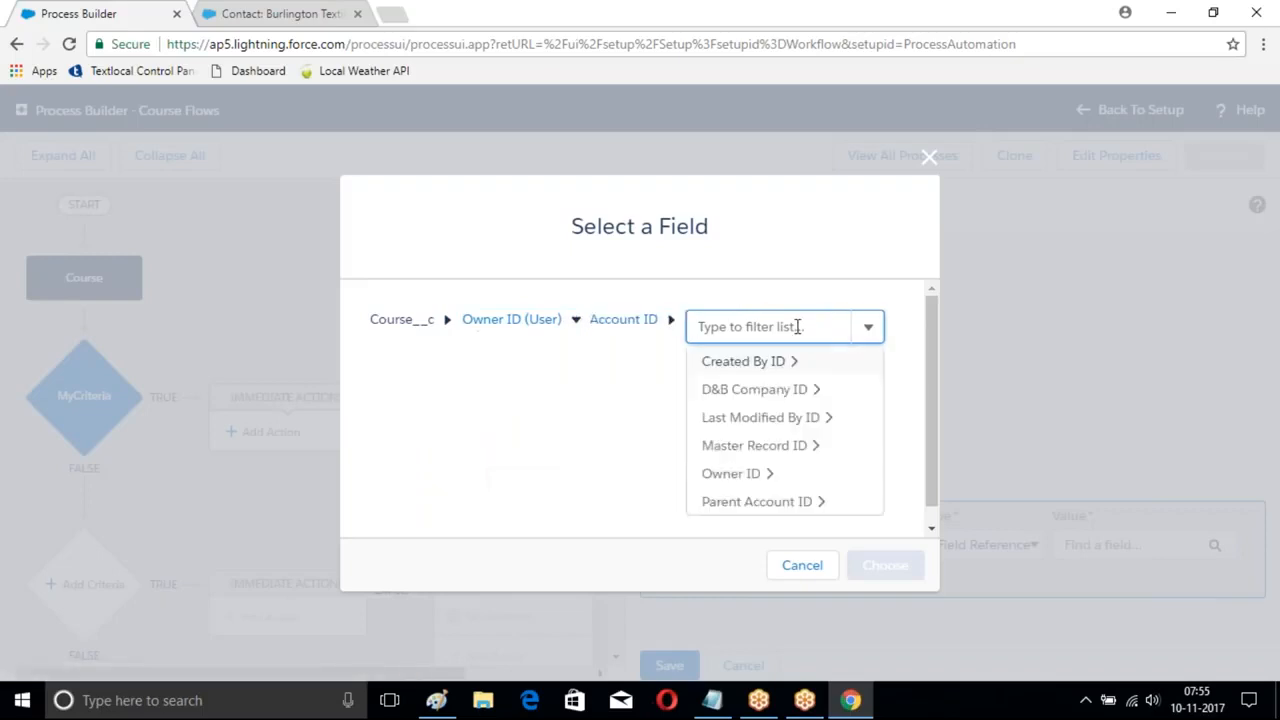
{"action": "left_click", "coordinate": [755, 476]}
{"action": "type", "text": "use"}
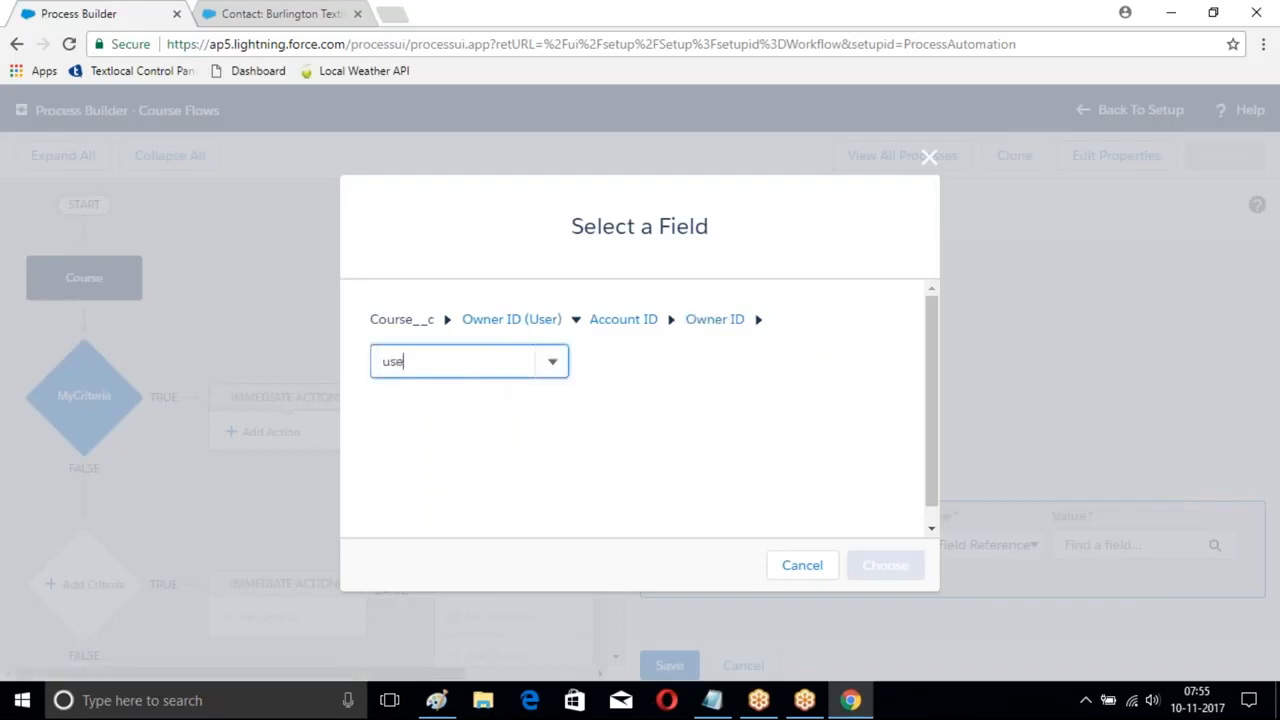
{"action": "key", "text": "BackSpace"}
{"action": "key", "text": "BackSpace"}
{"action": "key", "text": "BackSpace"}
{"action": "type", "text": "i"}
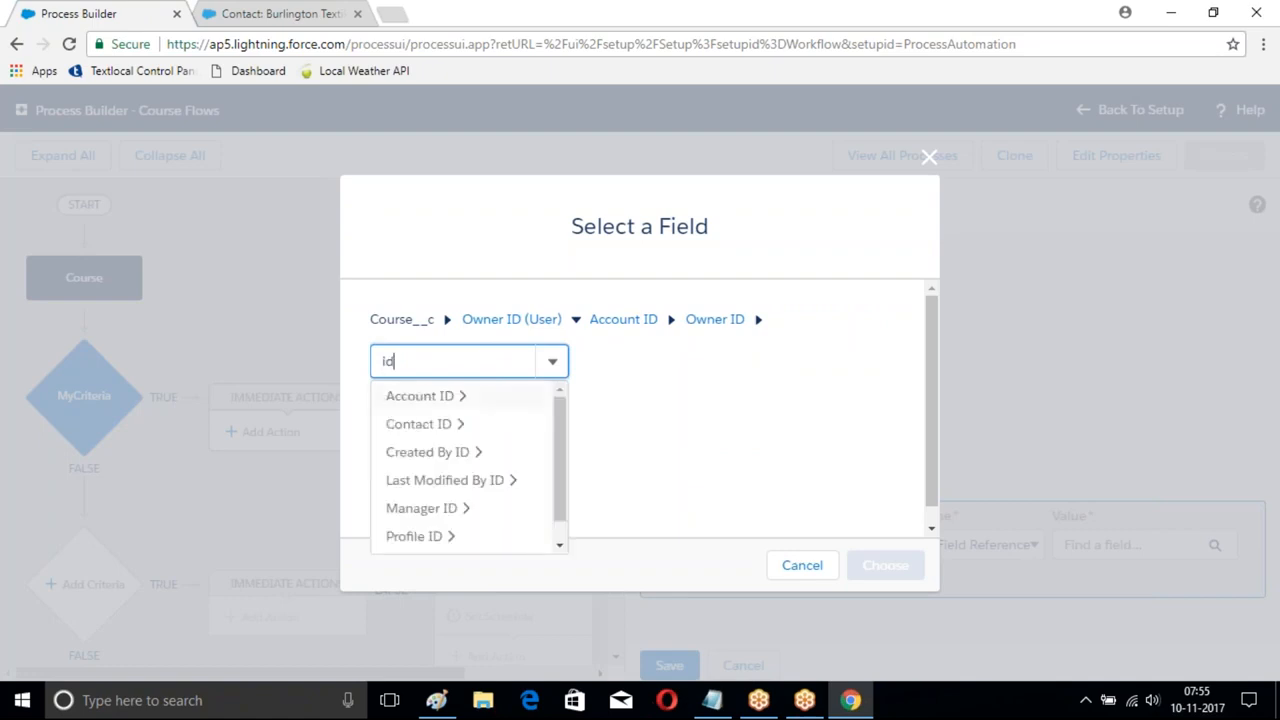
{"action": "type", "text": "d"}
{"action": "scroll", "coordinate": [503, 534], "scroll_direction": "down", "scroll_amount": 2}
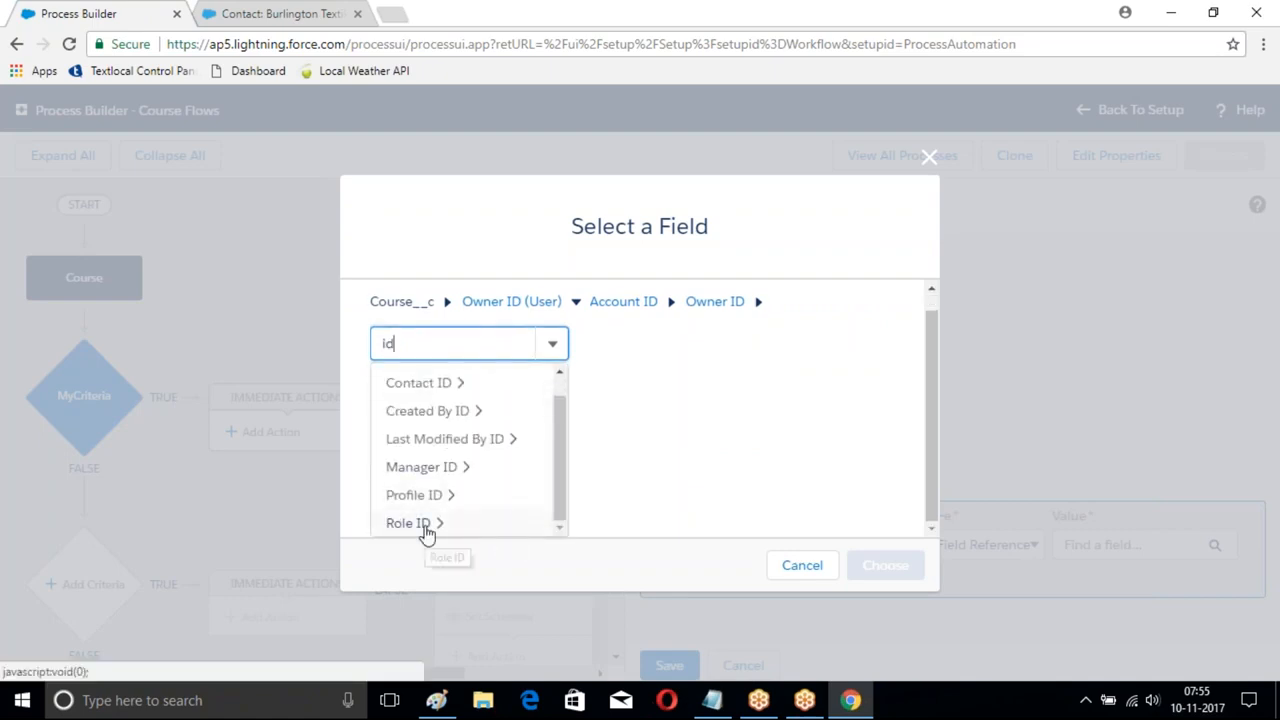
{"action": "scroll", "coordinate": [560, 500], "scroll_direction": "up", "scroll_amount": 2}
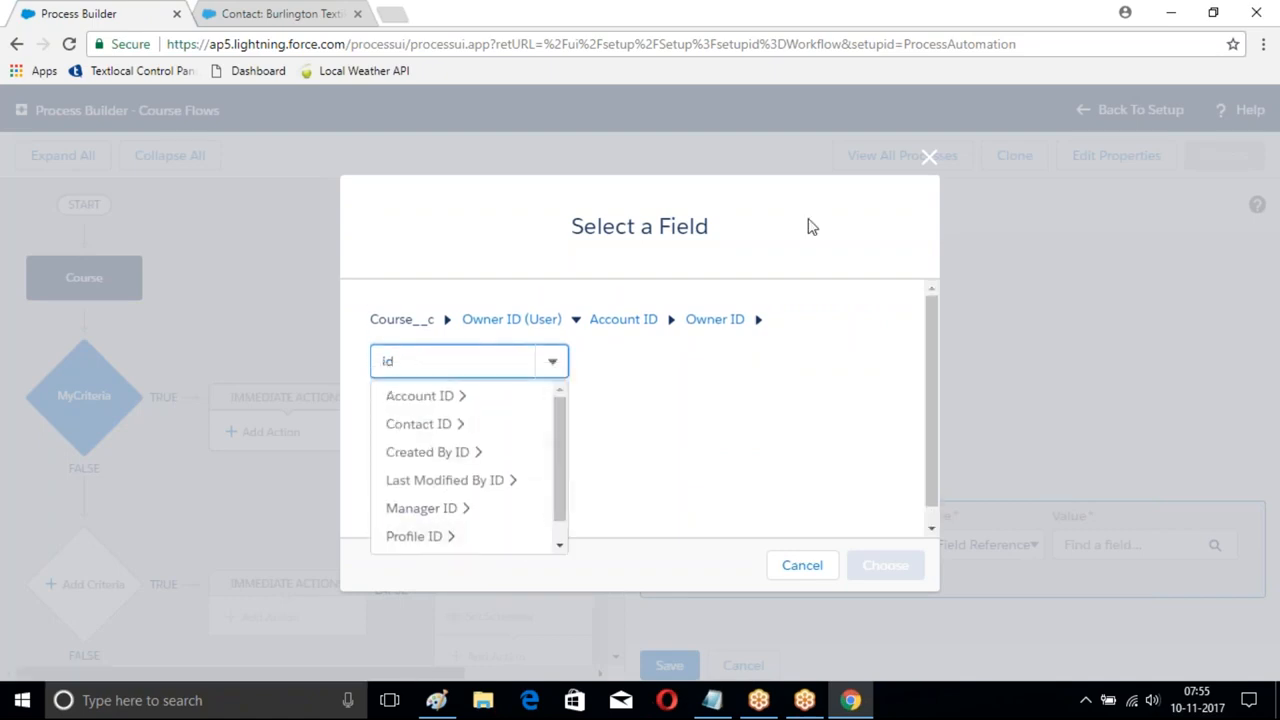
{"action": "left_click", "coordinate": [929, 158]}
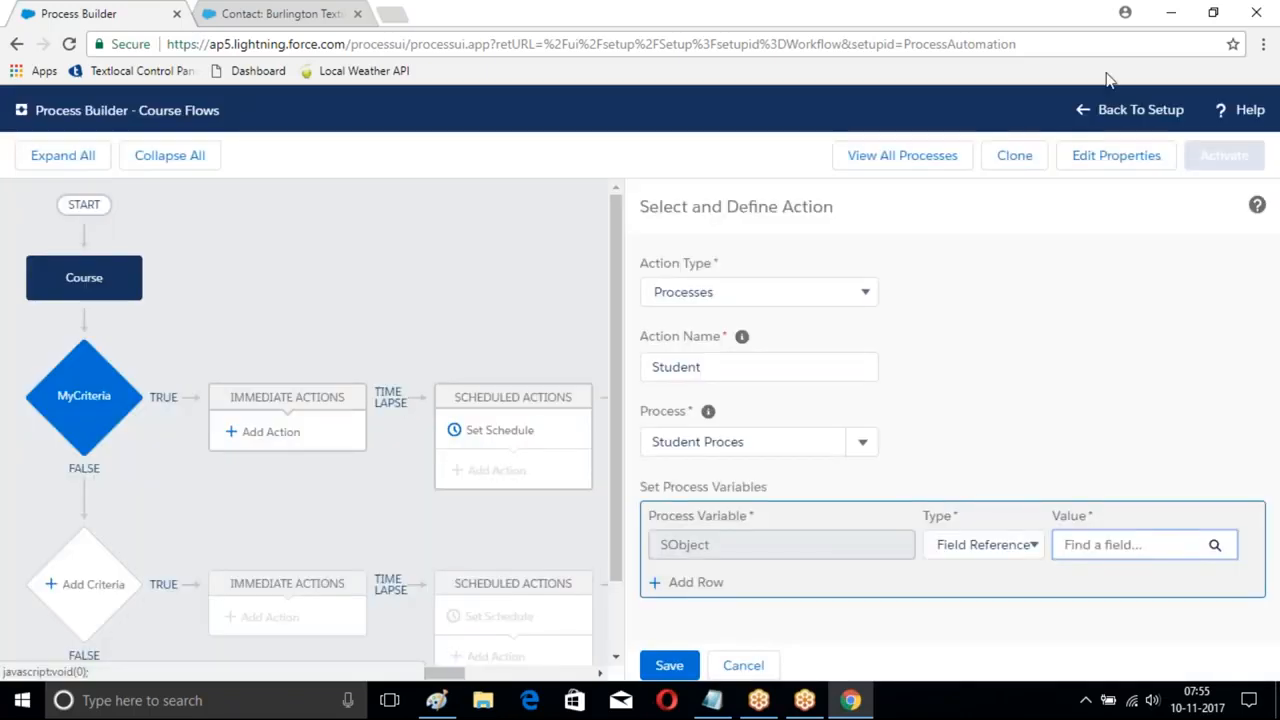
- Redo the MyCriteria action as a Processes call to Student Proces with a Field Reference variable
{"action": "left_click", "coordinate": [743, 665]}
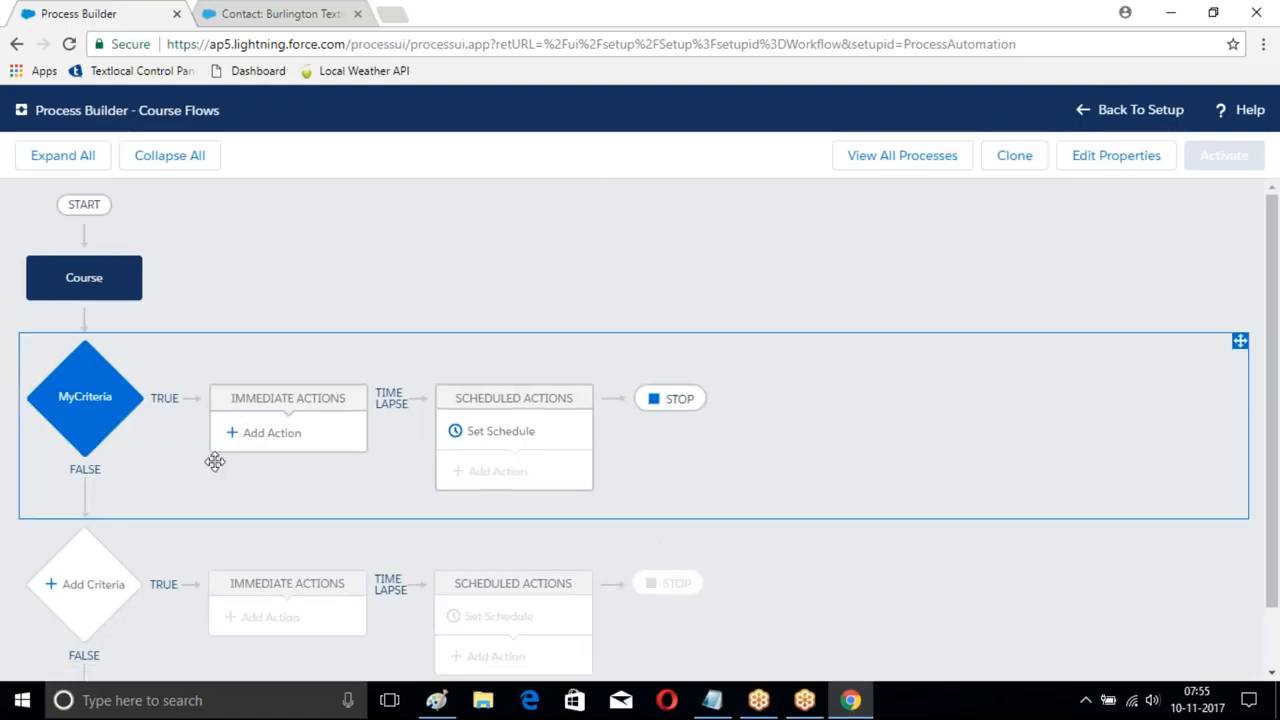
{"action": "left_click", "coordinate": [266, 436]}
{"action": "left_click", "coordinate": [731, 292]}
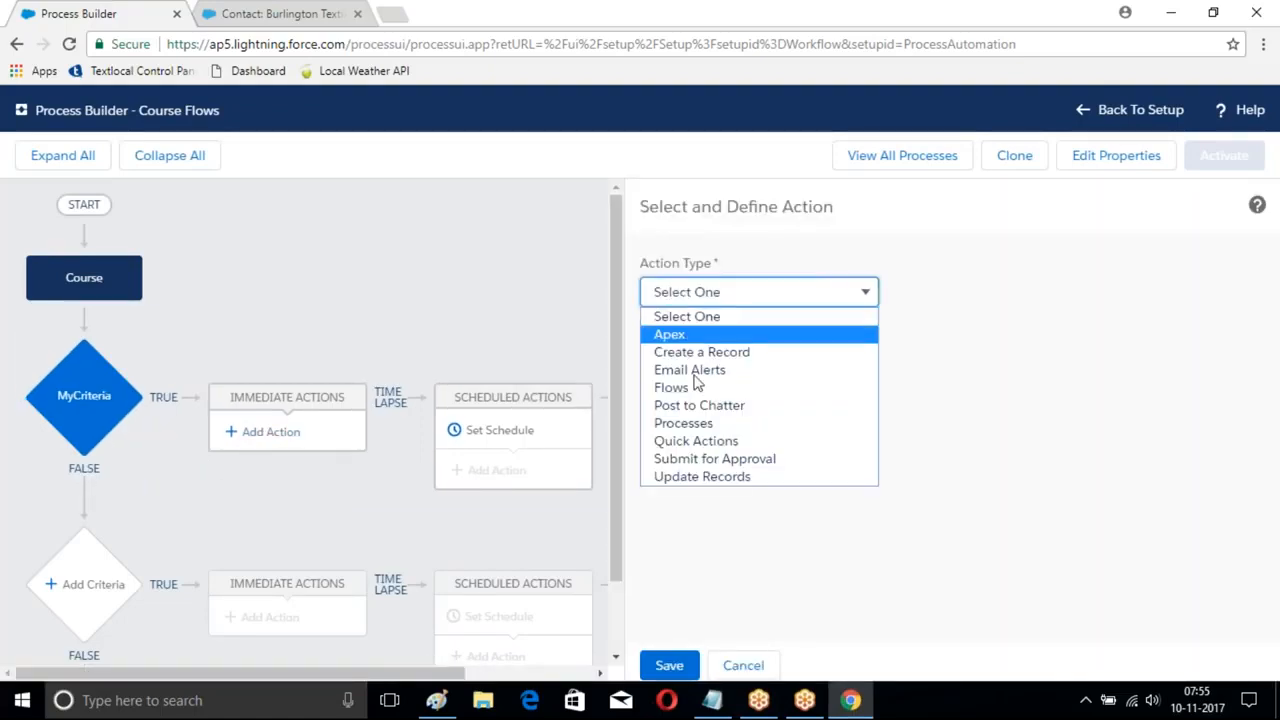
{"action": "left_click", "coordinate": [690, 423]}
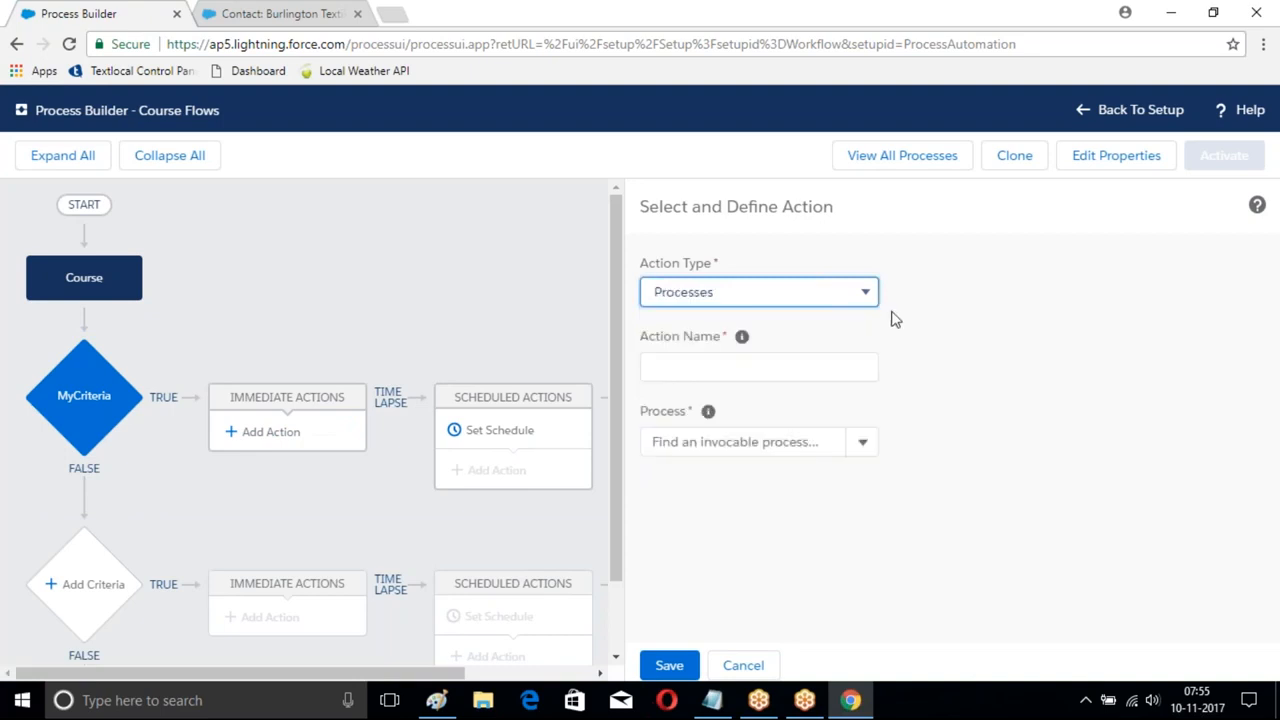
{"action": "left_click", "coordinate": [691, 370]}
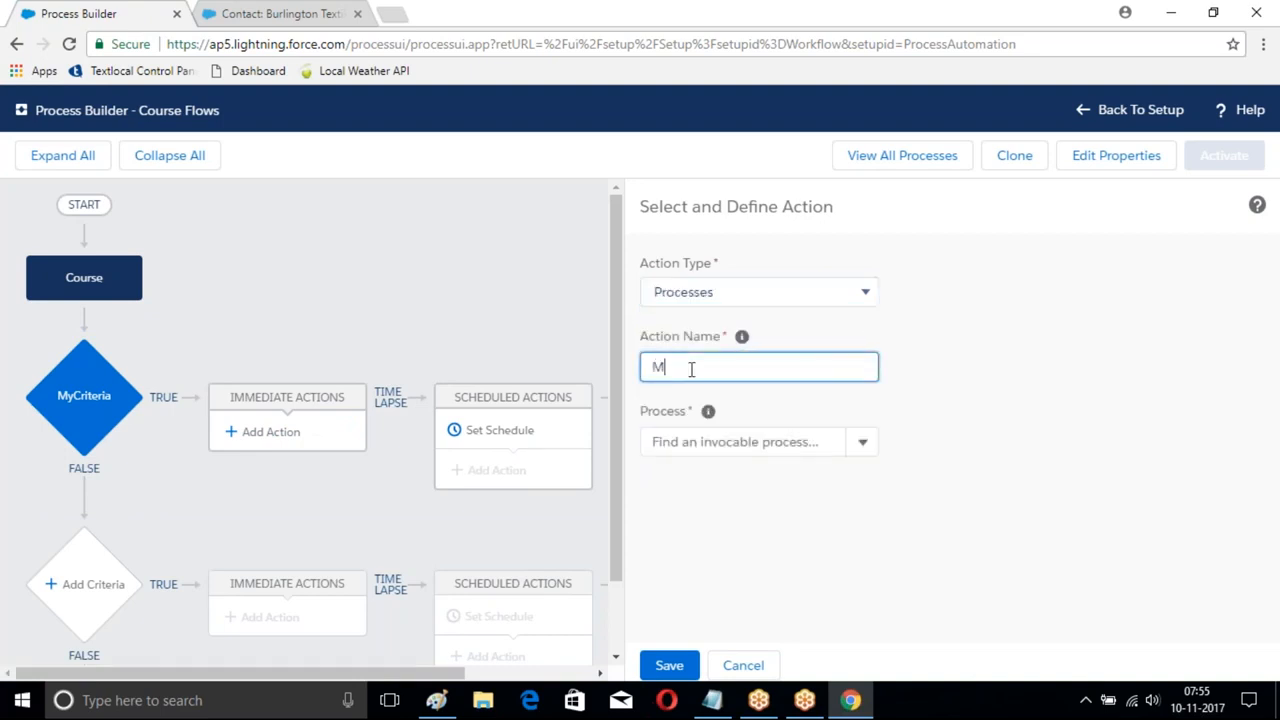
{"action": "left_click", "coordinate": [860, 444]}
{"action": "left_click", "coordinate": [682, 485]}
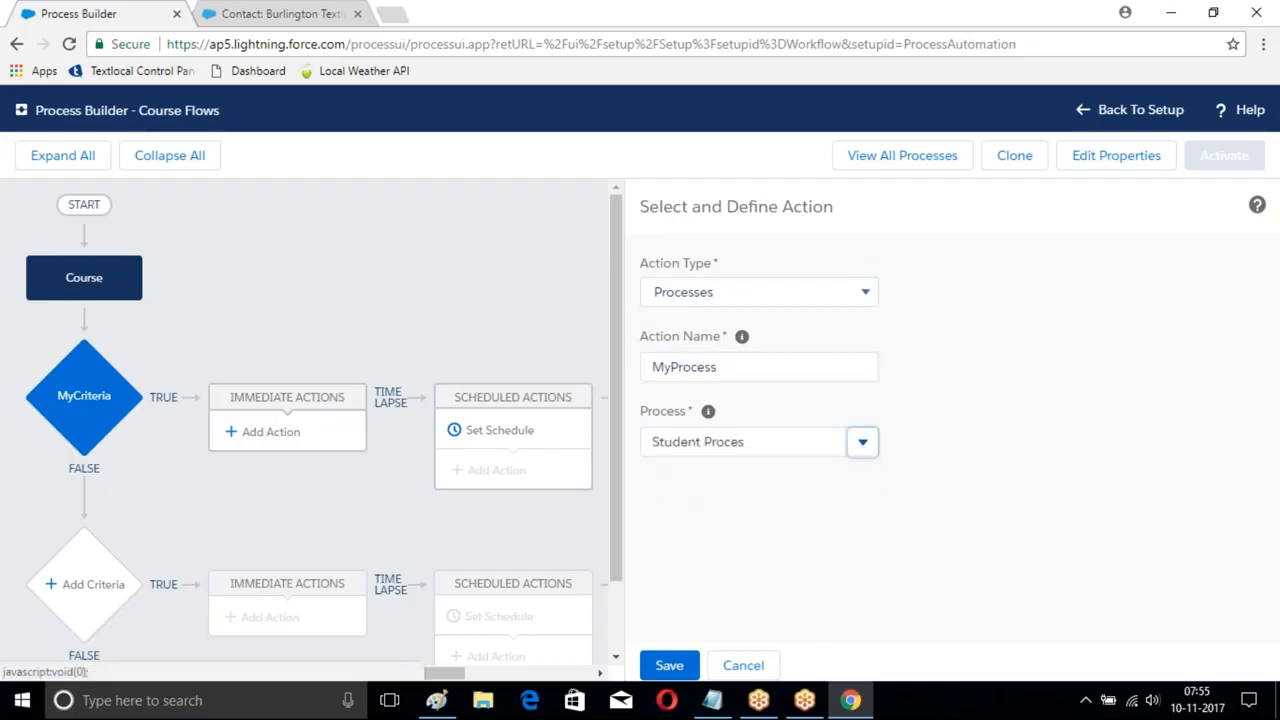
{"action": "left_click", "coordinate": [978, 553]}
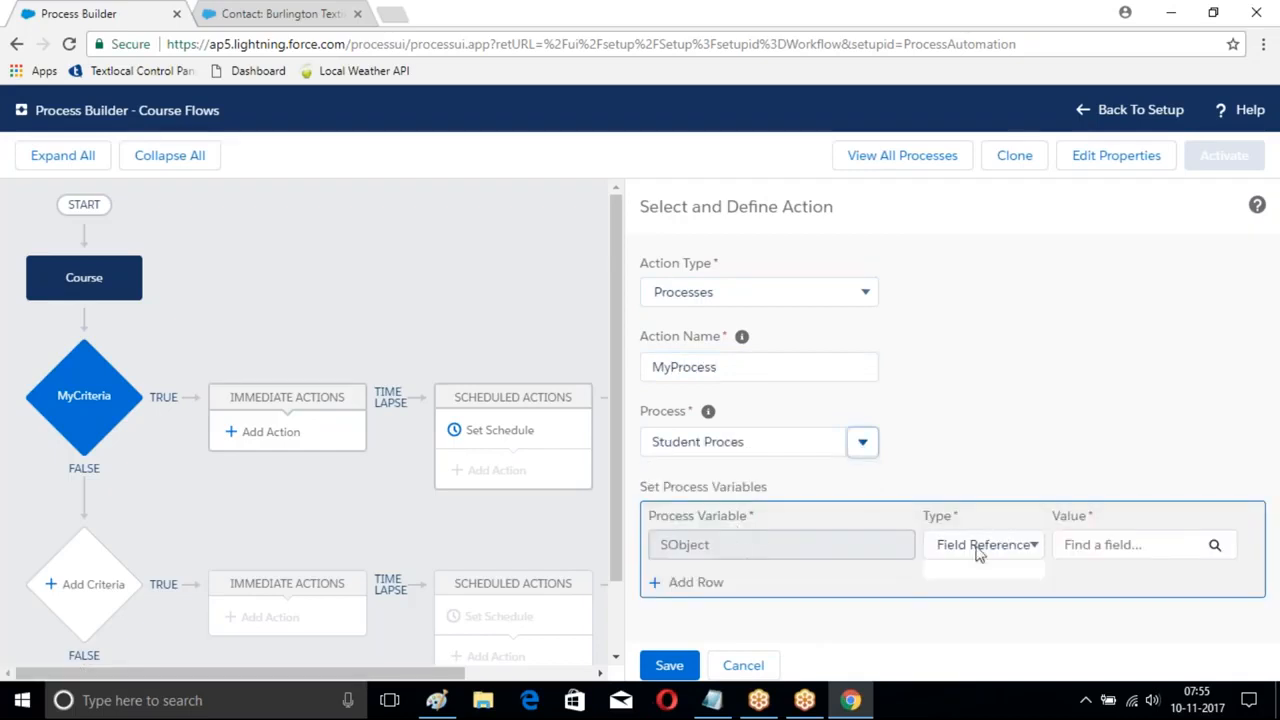
{"action": "left_click", "coordinate": [983, 549]}
- Browse fields via Last Modified By ID, Account ID and Parent Account ID, closing without a selection
{"action": "left_click", "coordinate": [1068, 552]}
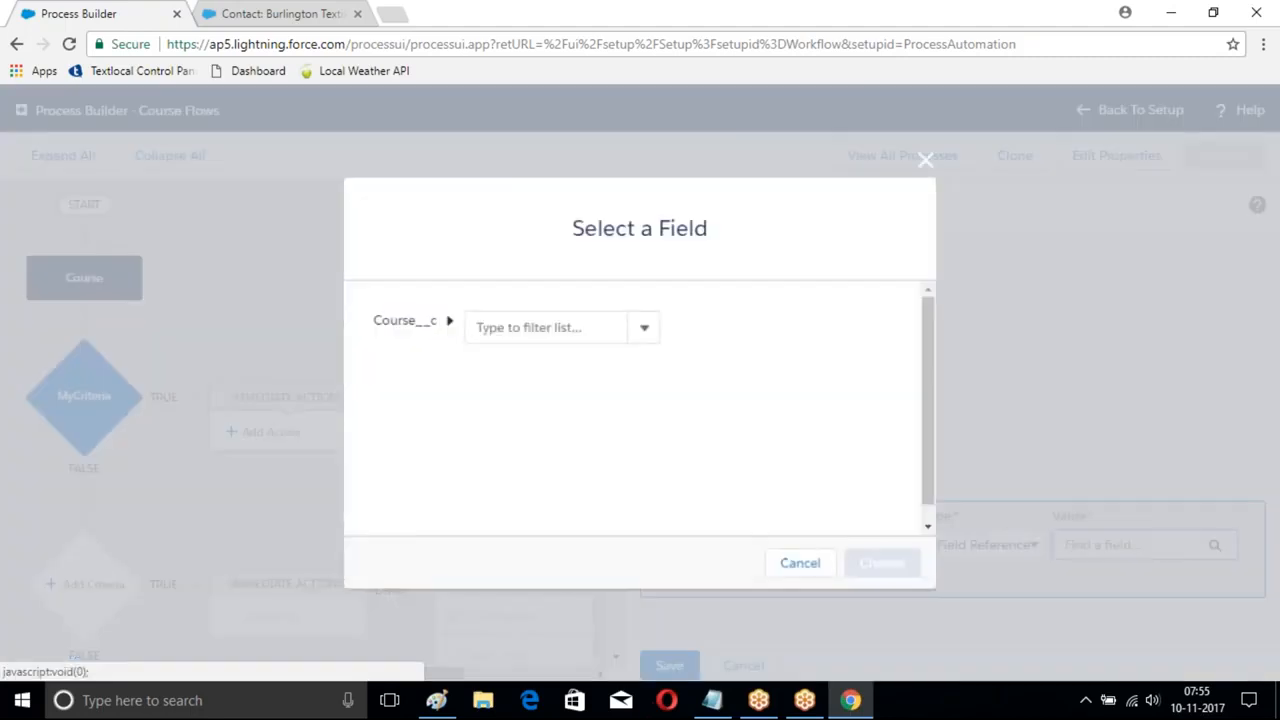
{"action": "left_click", "coordinate": [506, 328]}
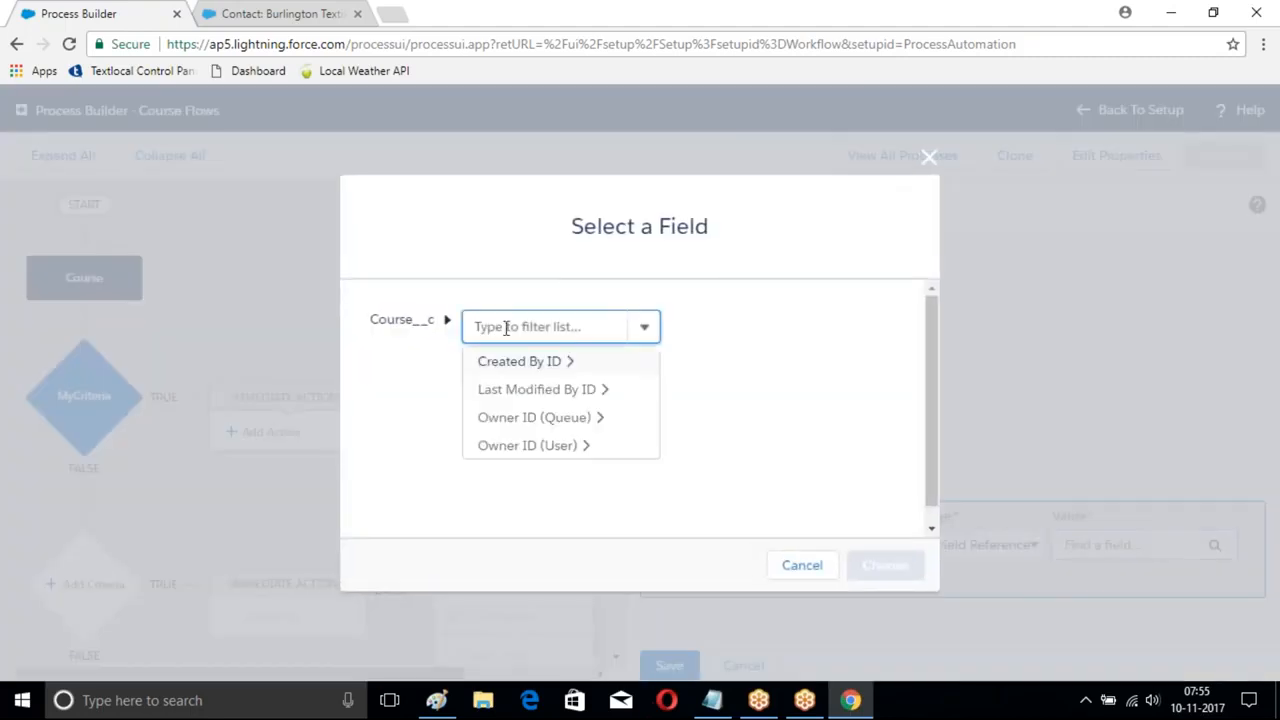
{"action": "left_click", "coordinate": [536, 392]}
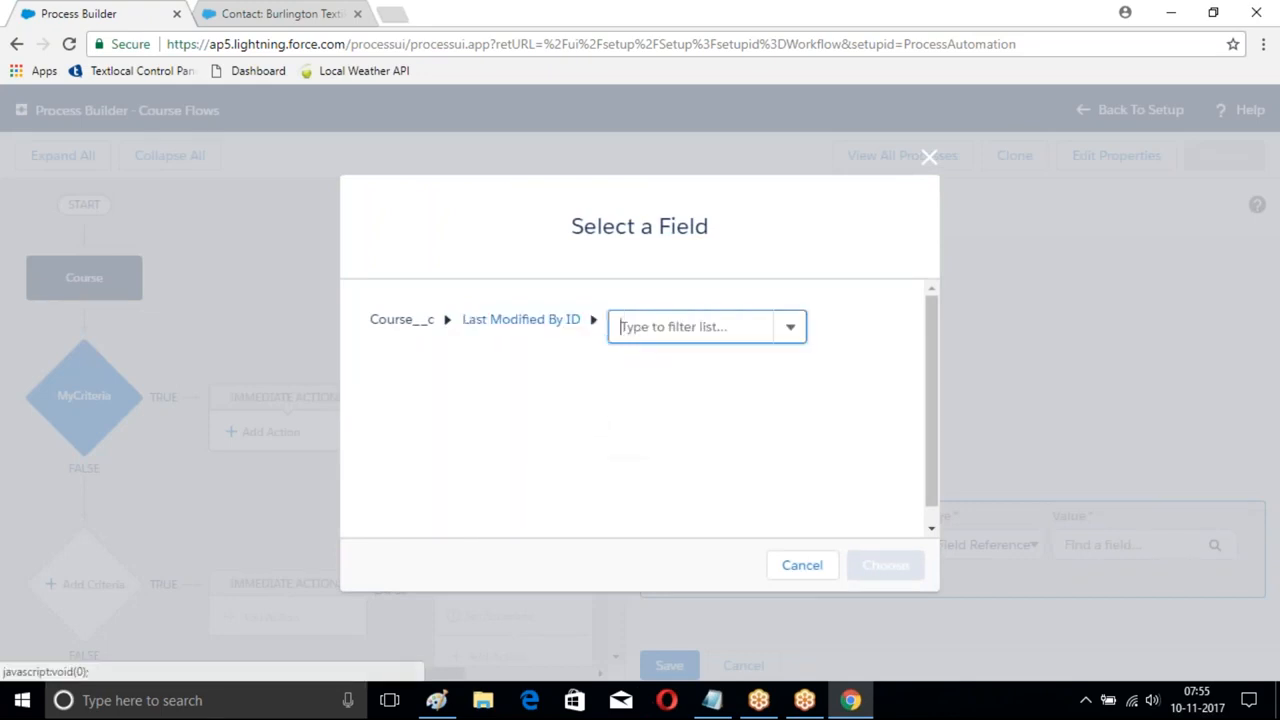
{"action": "left_click", "coordinate": [789, 328]}
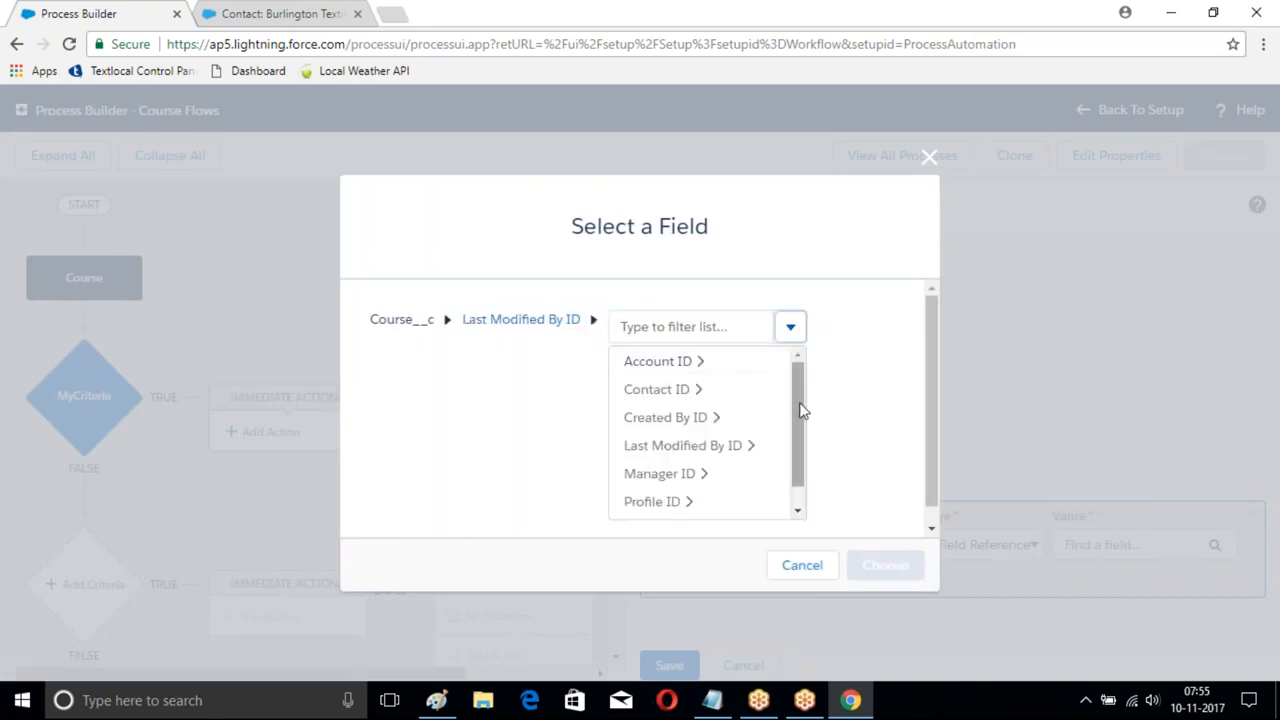
{"action": "left_click_drag", "start_coordinate": [800, 409], "coordinate": [806, 514]}
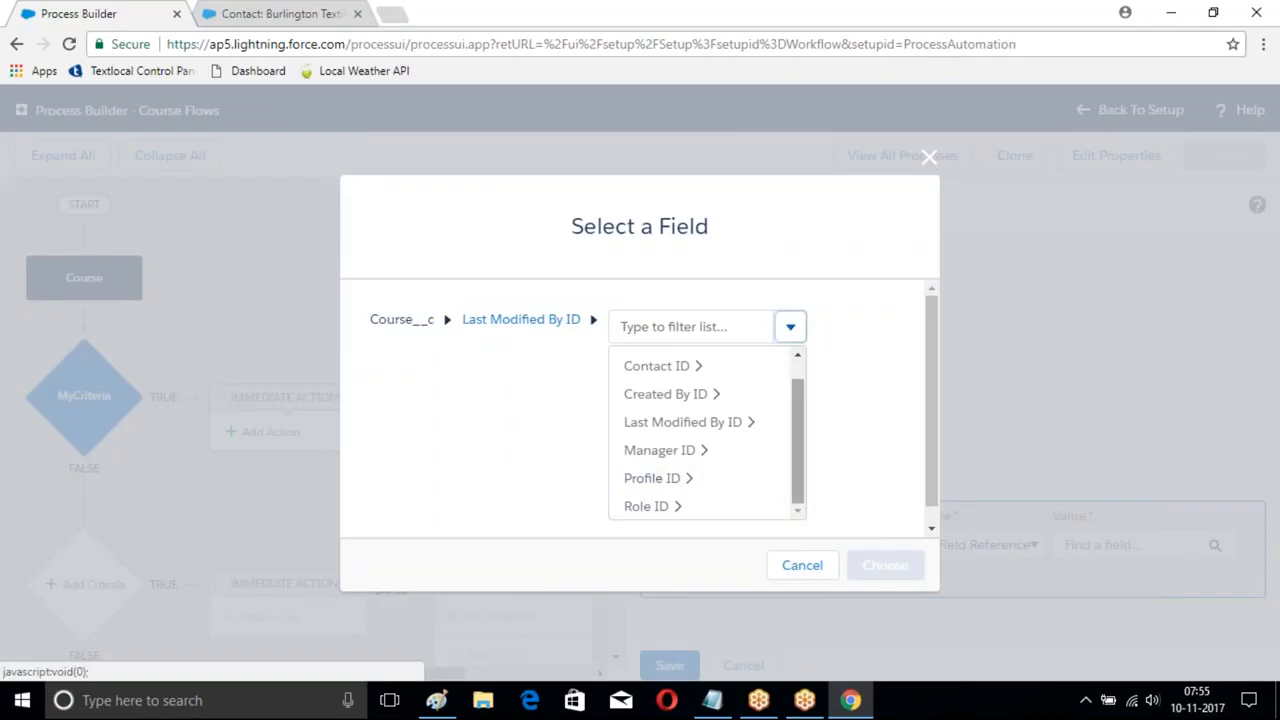
{"action": "left_click_drag", "start_coordinate": [800, 449], "coordinate": [797, 386]}
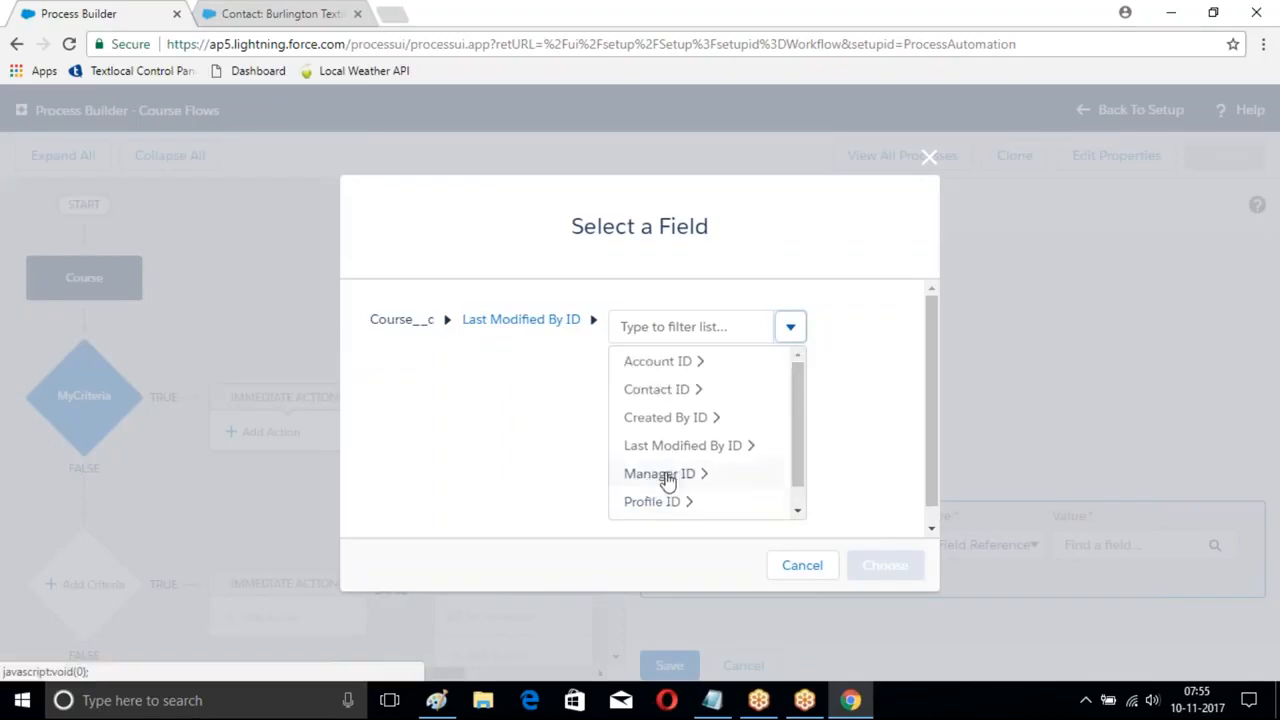
{"action": "left_click", "coordinate": [655, 363]}
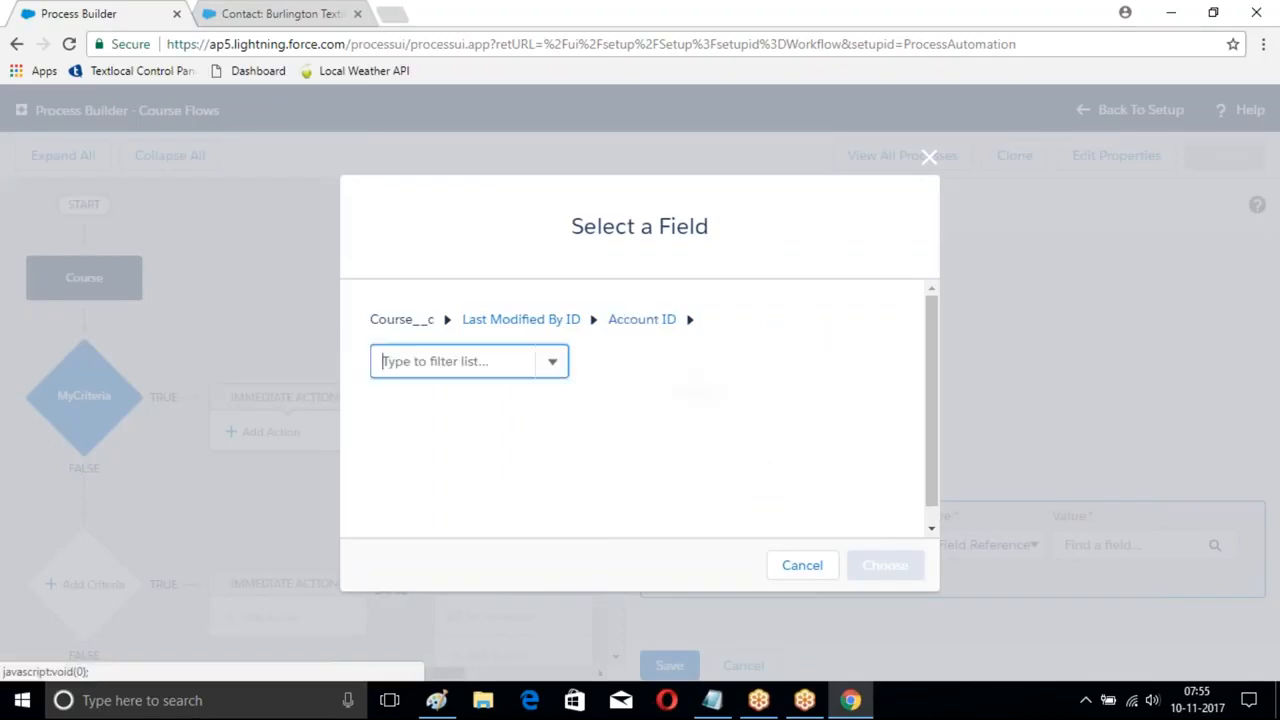
{"action": "left_click", "coordinate": [552, 362]}
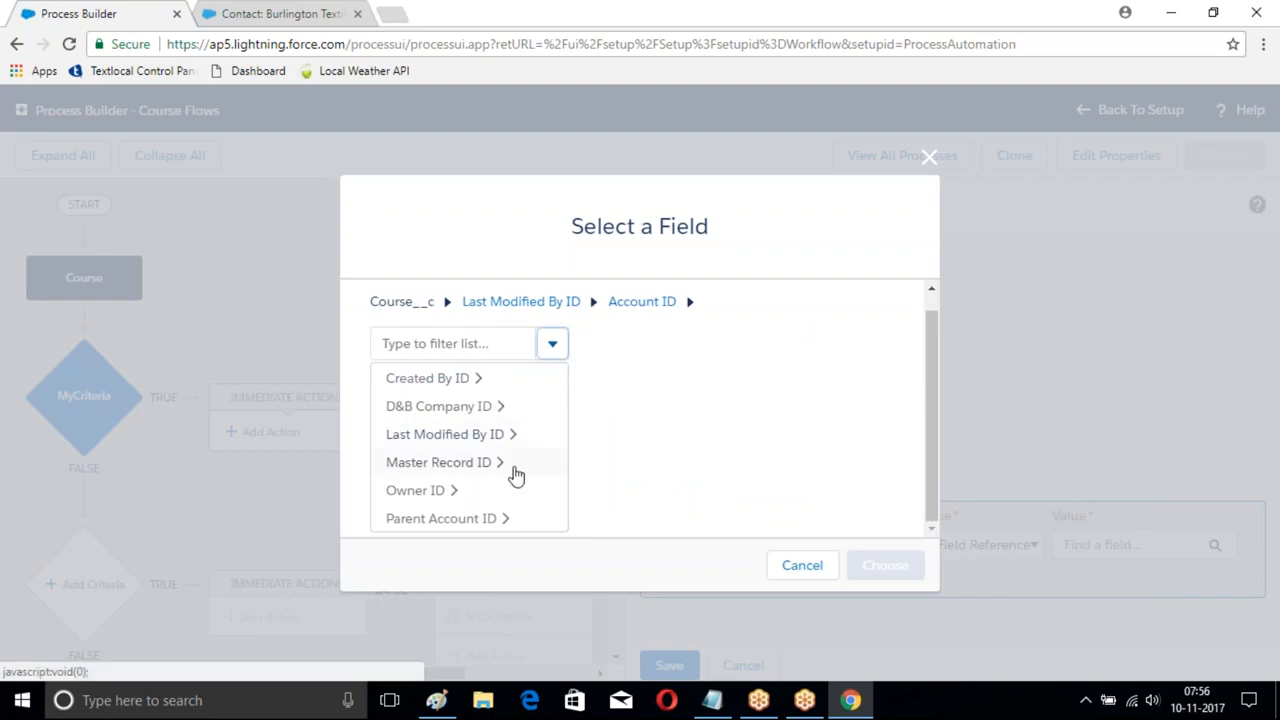
{"action": "left_click", "coordinate": [430, 520]}
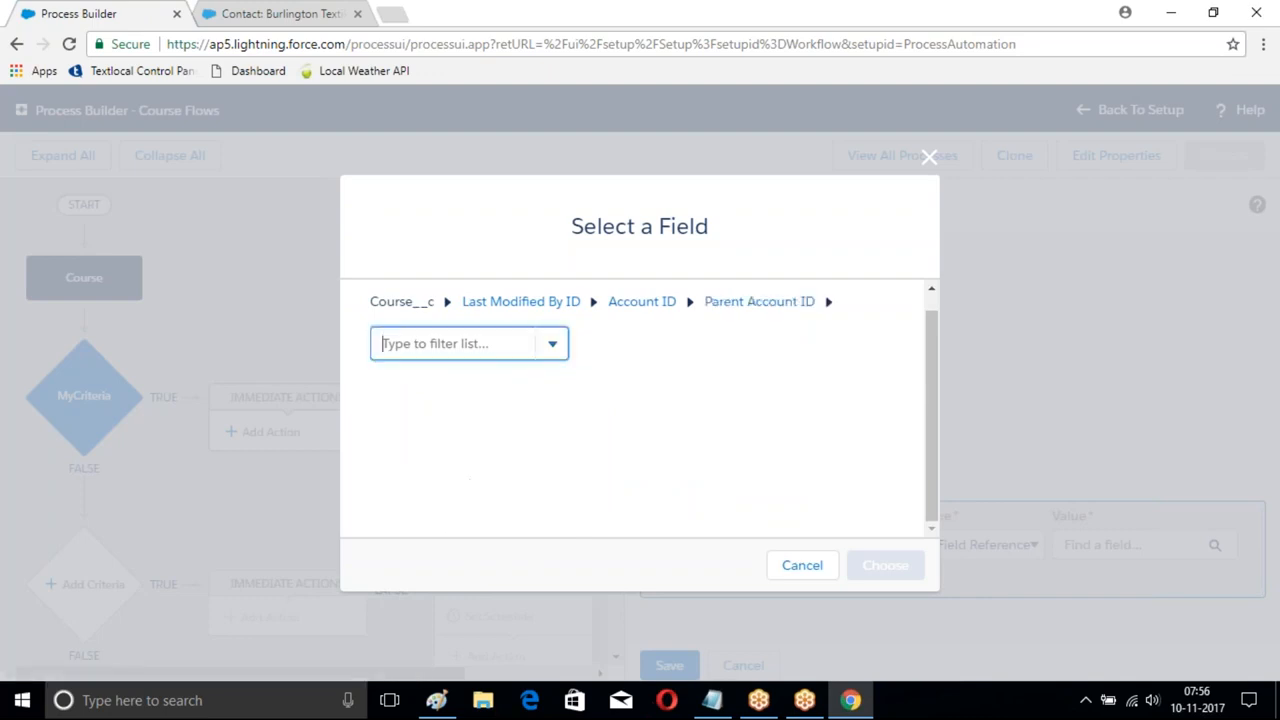
{"action": "type", "text": "id"}
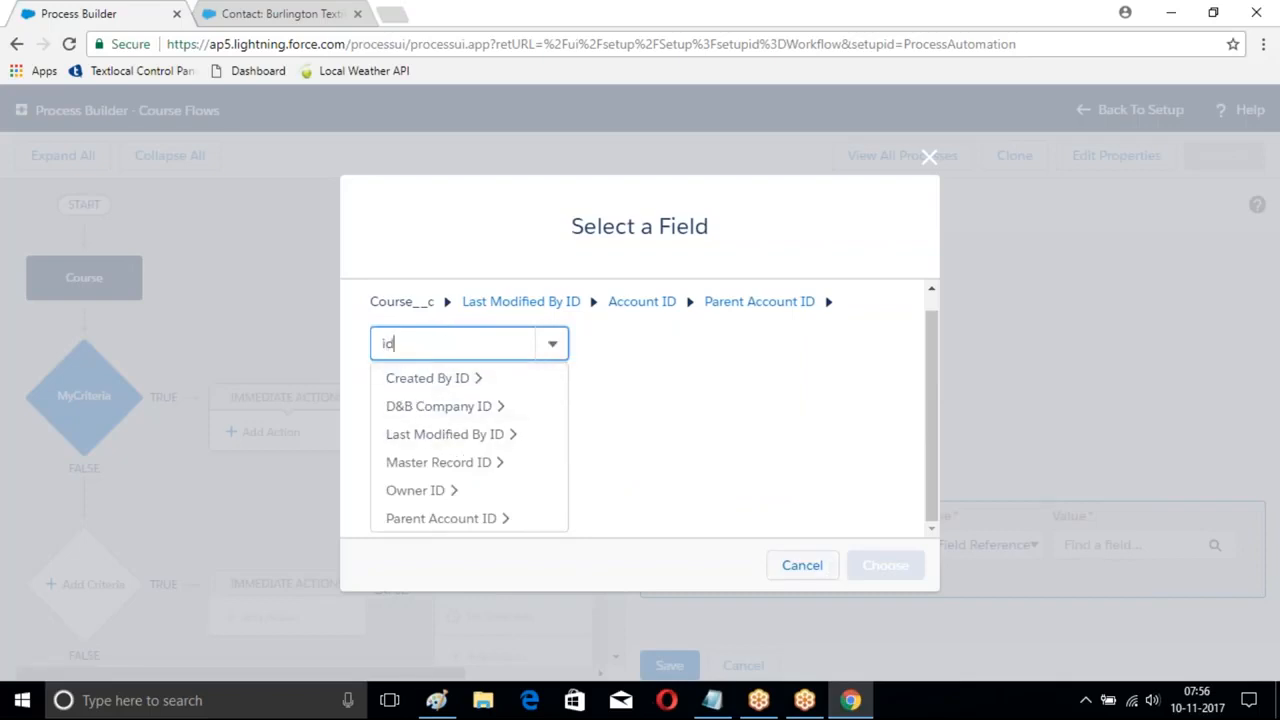
{"action": "left_click", "coordinate": [553, 343]}
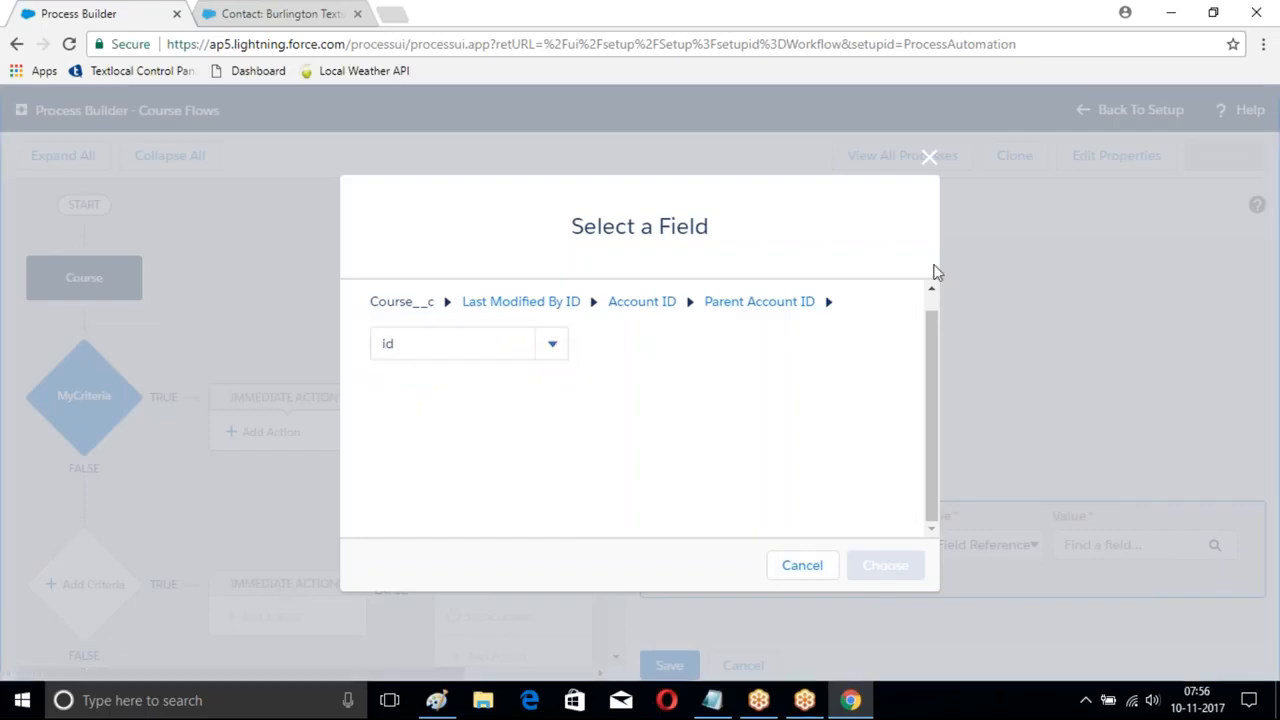
{"action": "left_click", "coordinate": [928, 158]}
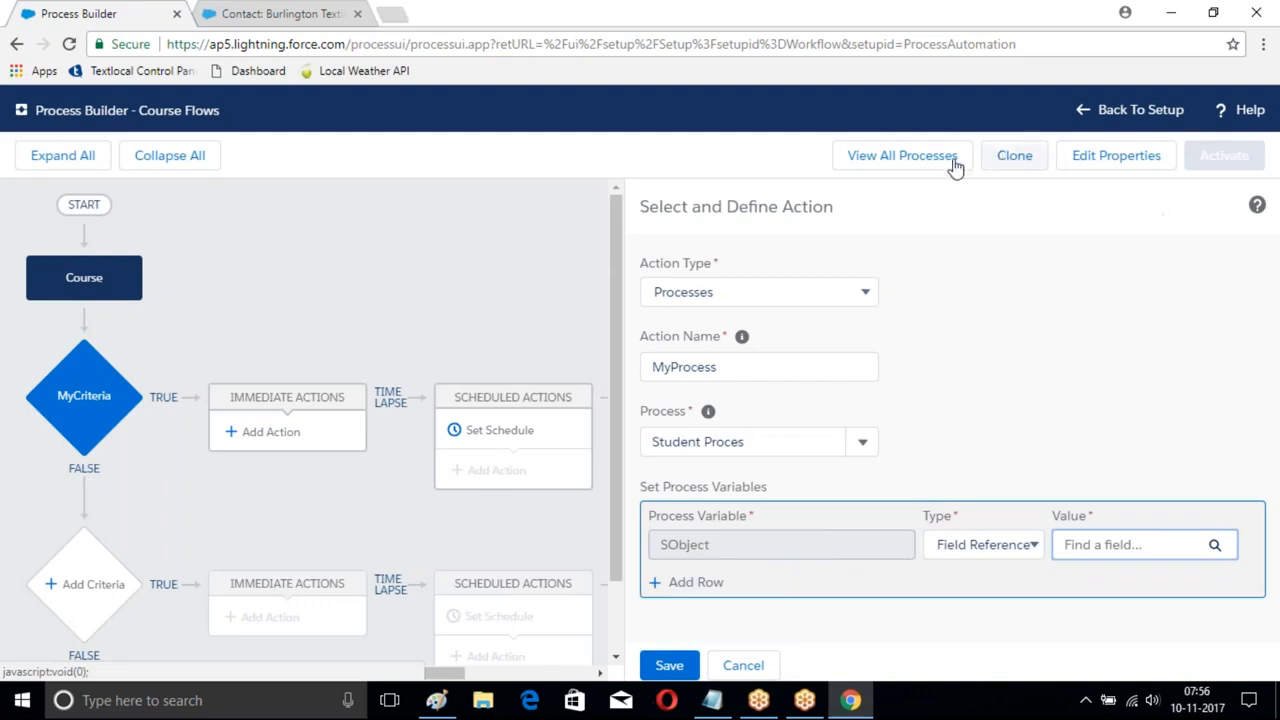
- Save the Course Flows properties, discard the action panel, and re-save MyCriteria's conditions
{"action": "left_click", "coordinate": [1111, 160]}
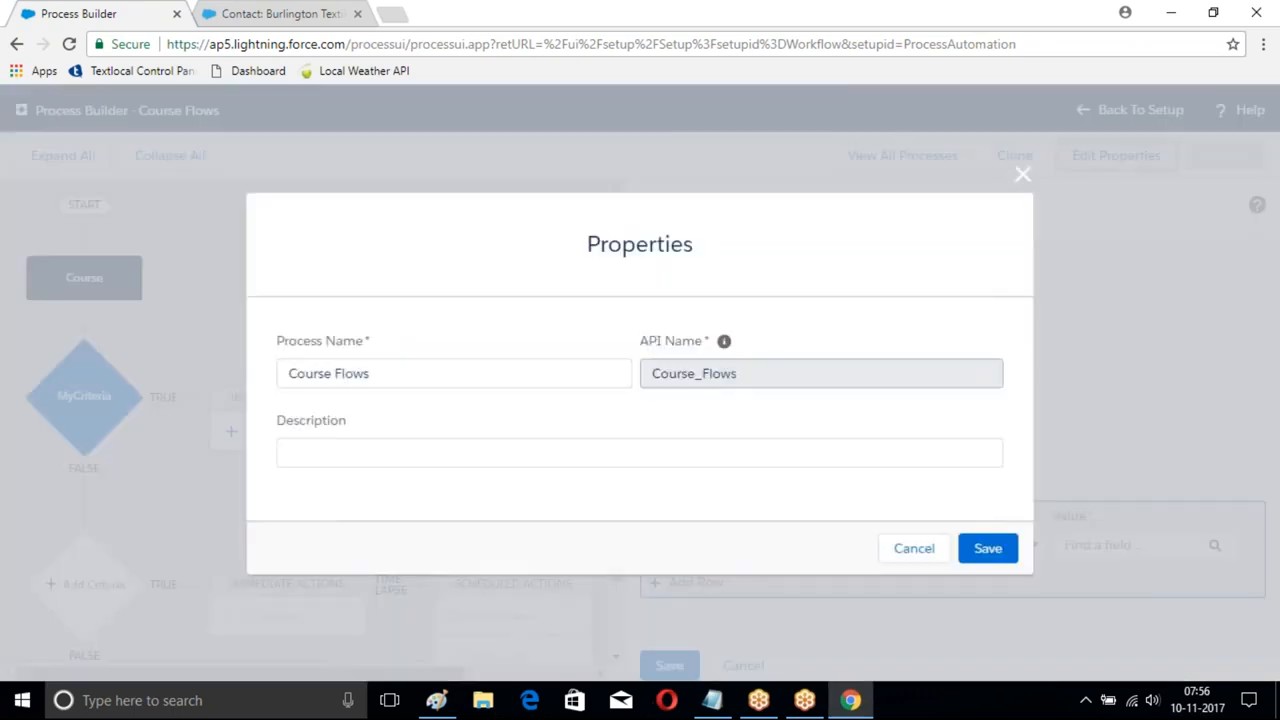
{"action": "left_click", "coordinate": [988, 548]}
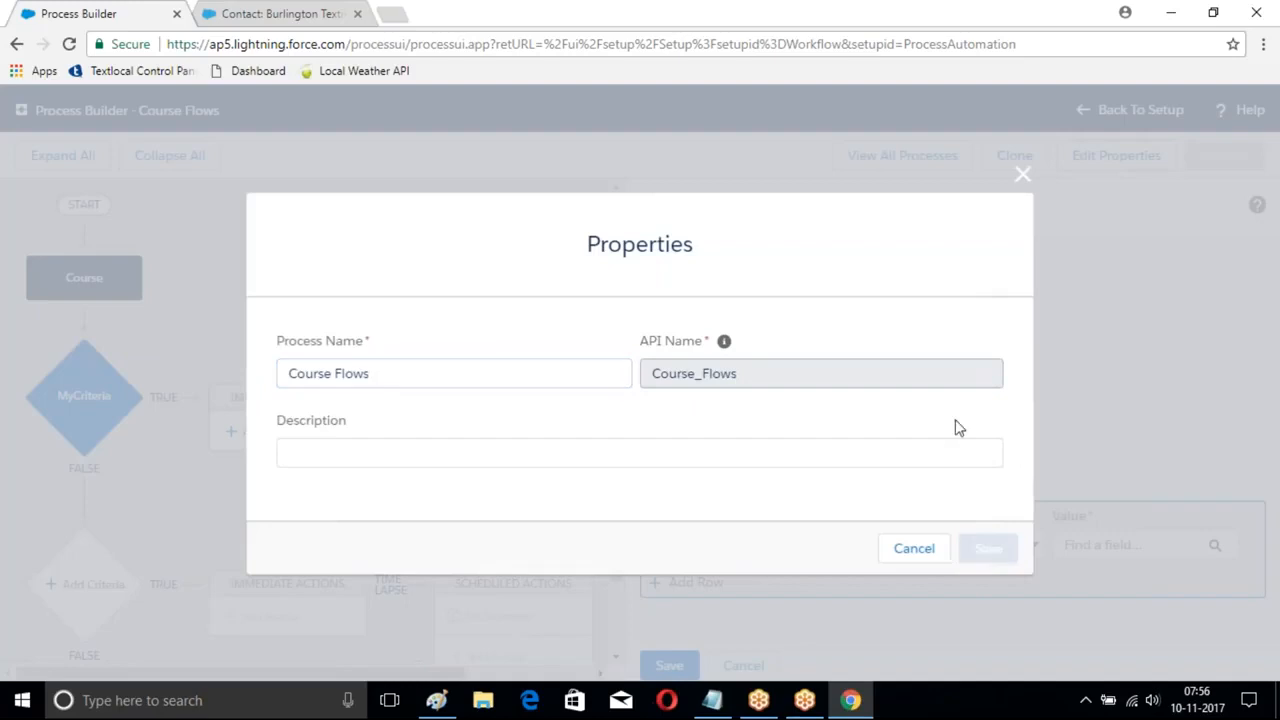
{"action": "scroll", "coordinate": [429, 437], "scroll_direction": "down", "scroll_amount": 2}
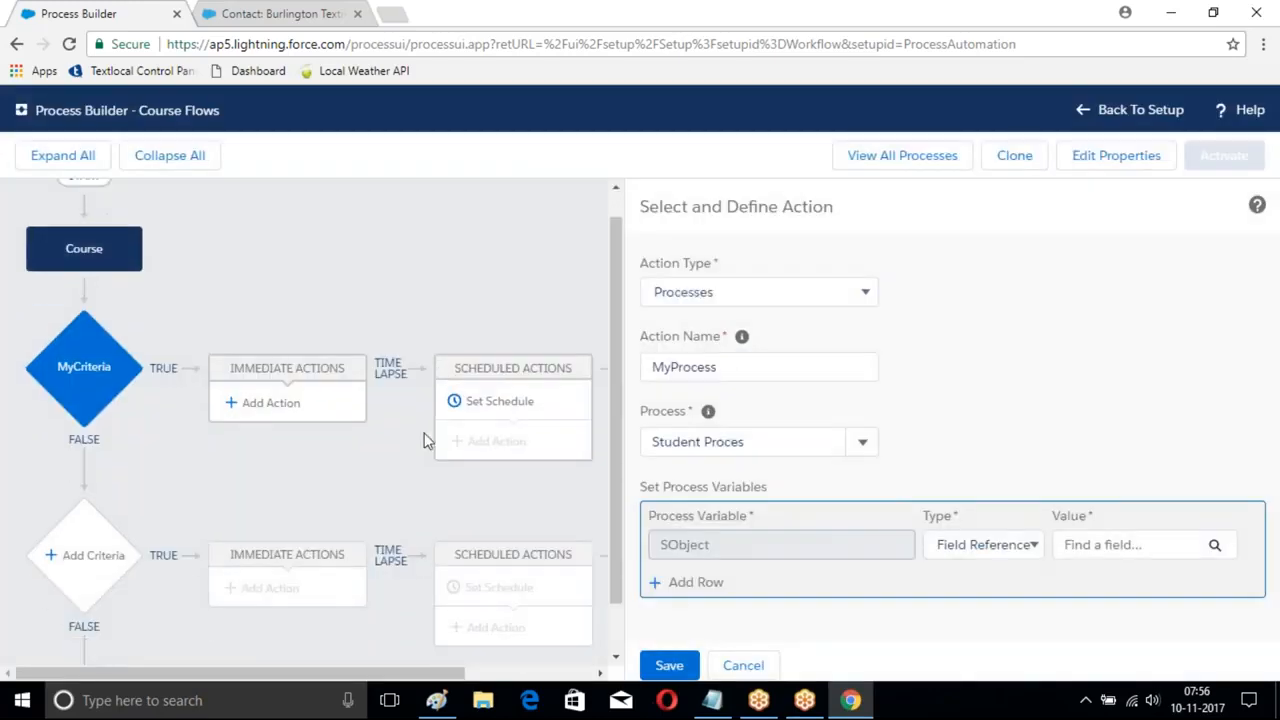
{"action": "left_click", "coordinate": [743, 665]}
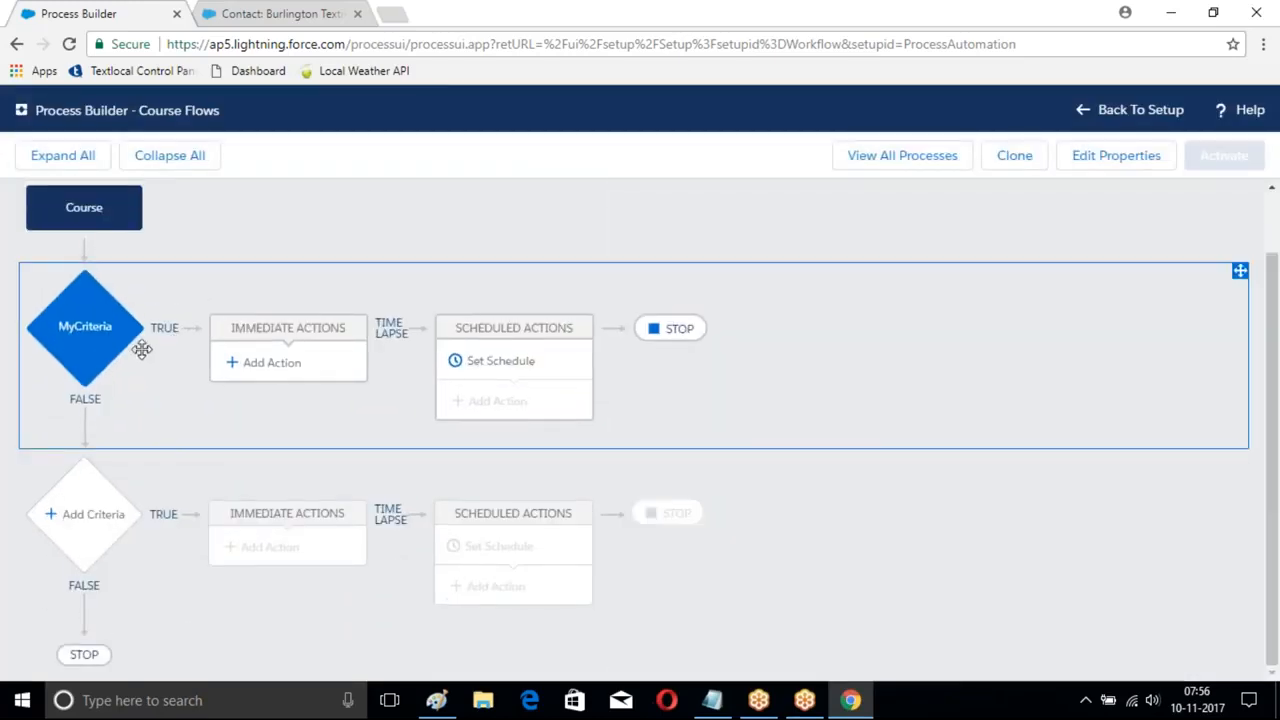
{"action": "left_click", "coordinate": [90, 331]}
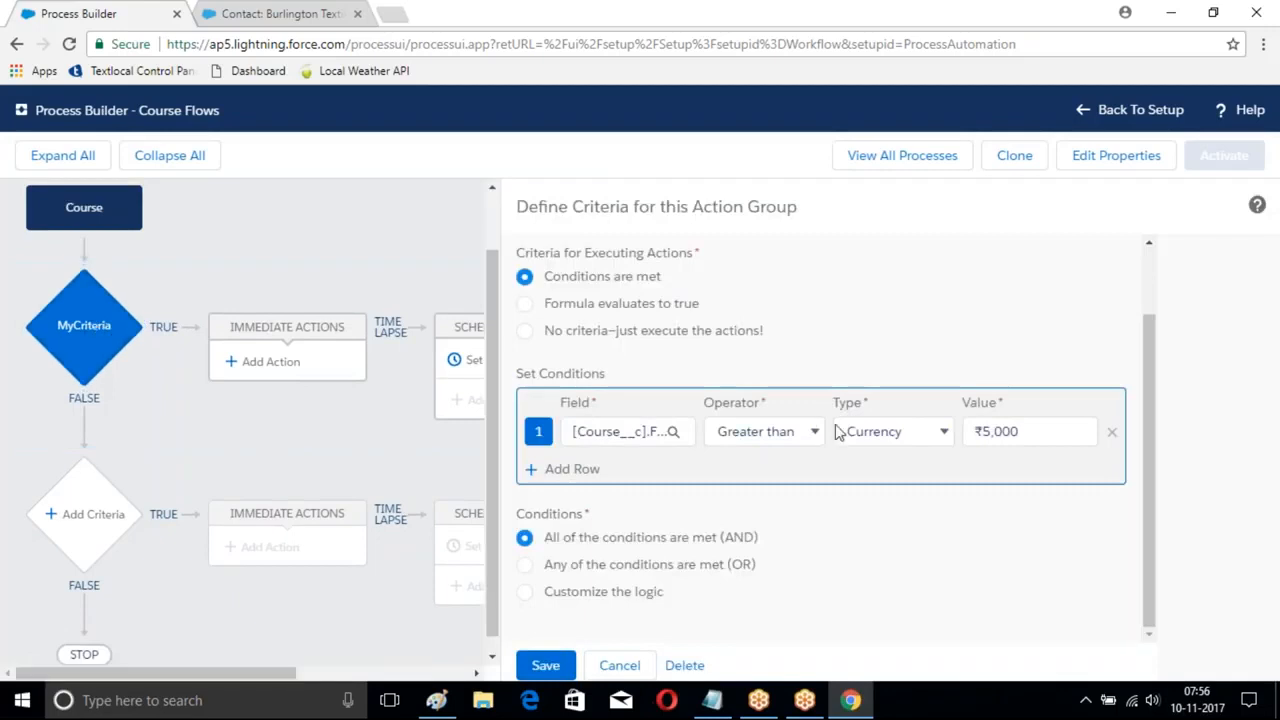
{"action": "left_click", "coordinate": [546, 670]}
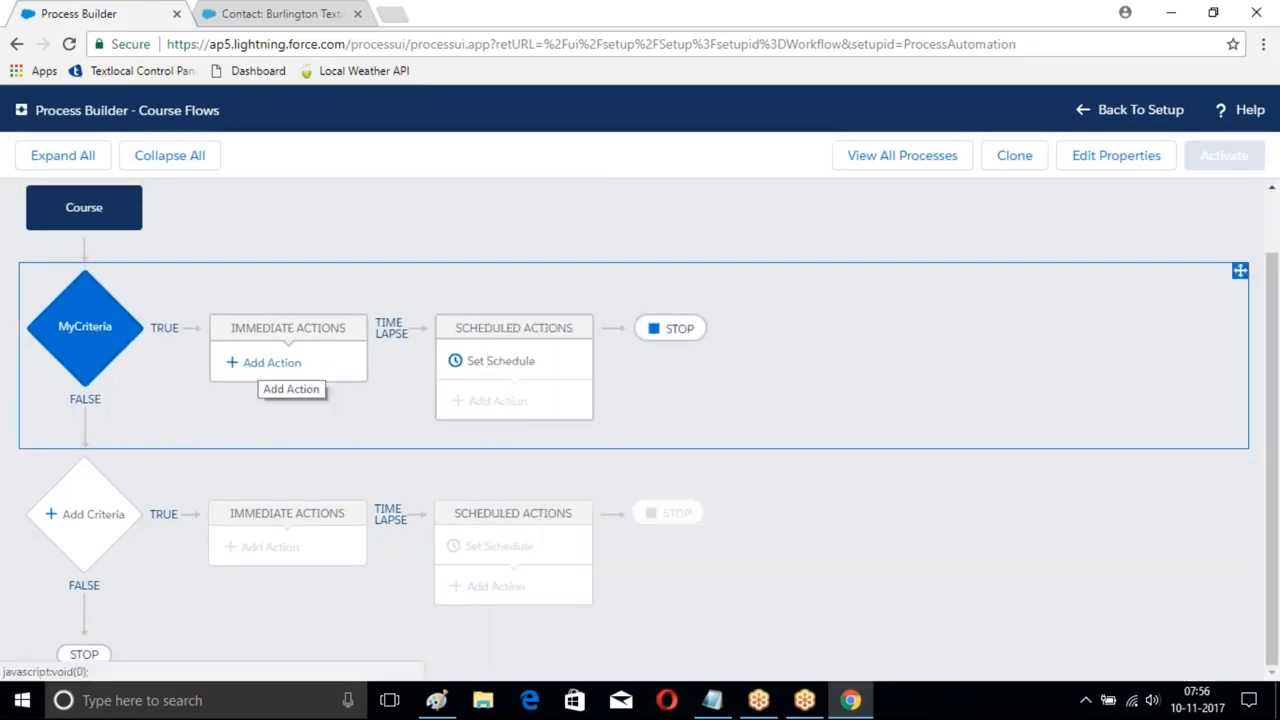
- Abandon a new immediate action and return to the list of all processes
{"action": "left_click", "coordinate": [263, 363]}
{"action": "left_click", "coordinate": [772, 296]}
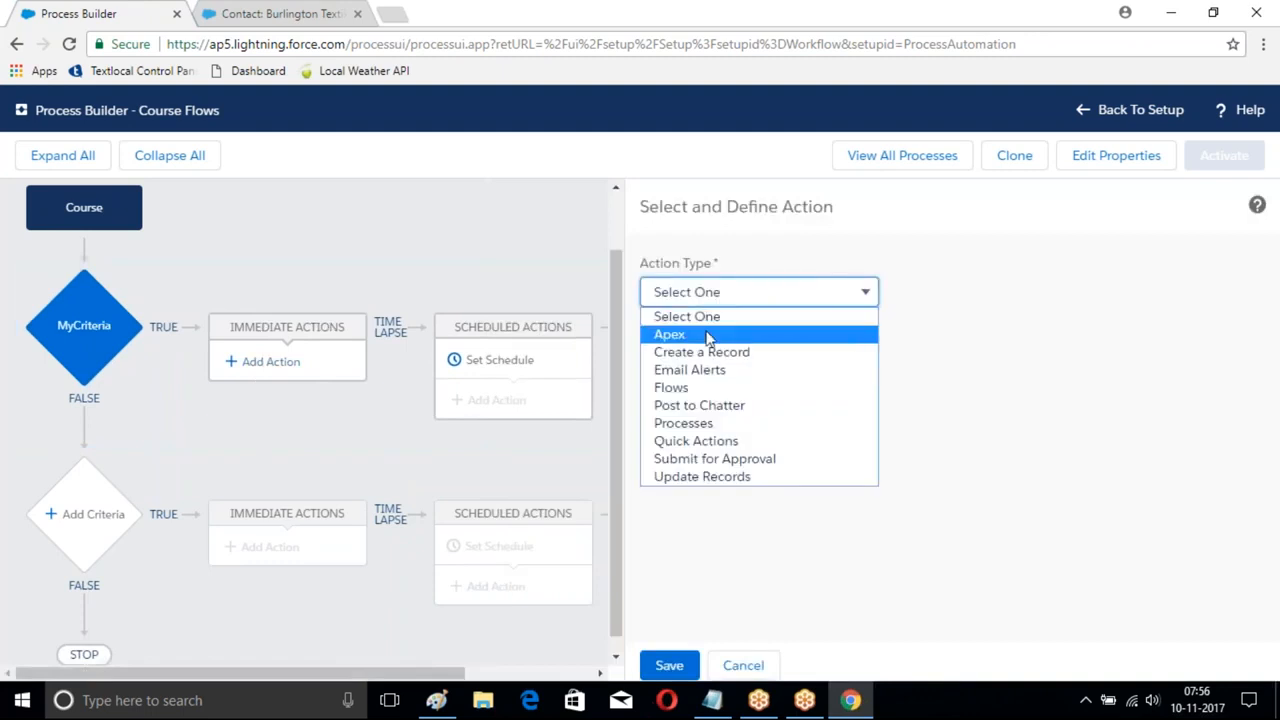
{"action": "left_click", "coordinate": [897, 162]}
{"action": "left_click", "coordinate": [902, 155]}
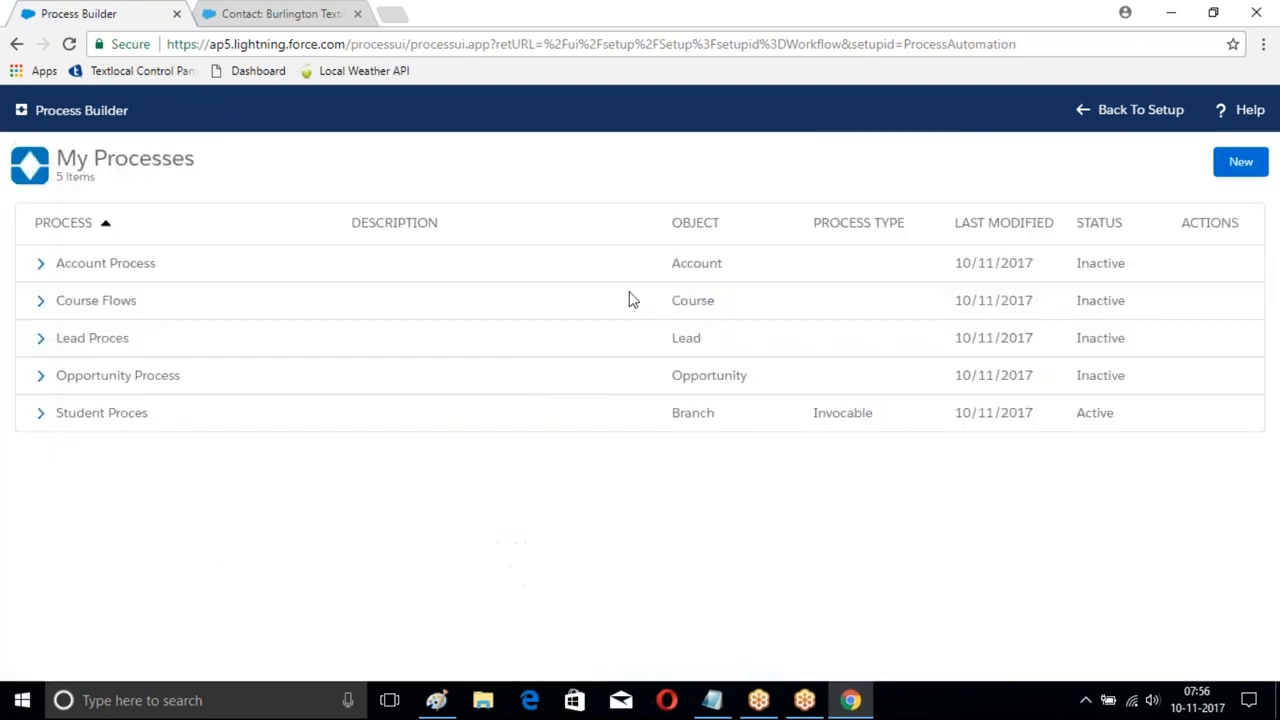
- Open the Student Proces process and inspect its NoConditon criteria
{"action": "left_click", "coordinate": [38, 416]}
{"action": "left_click", "coordinate": [311, 444]}
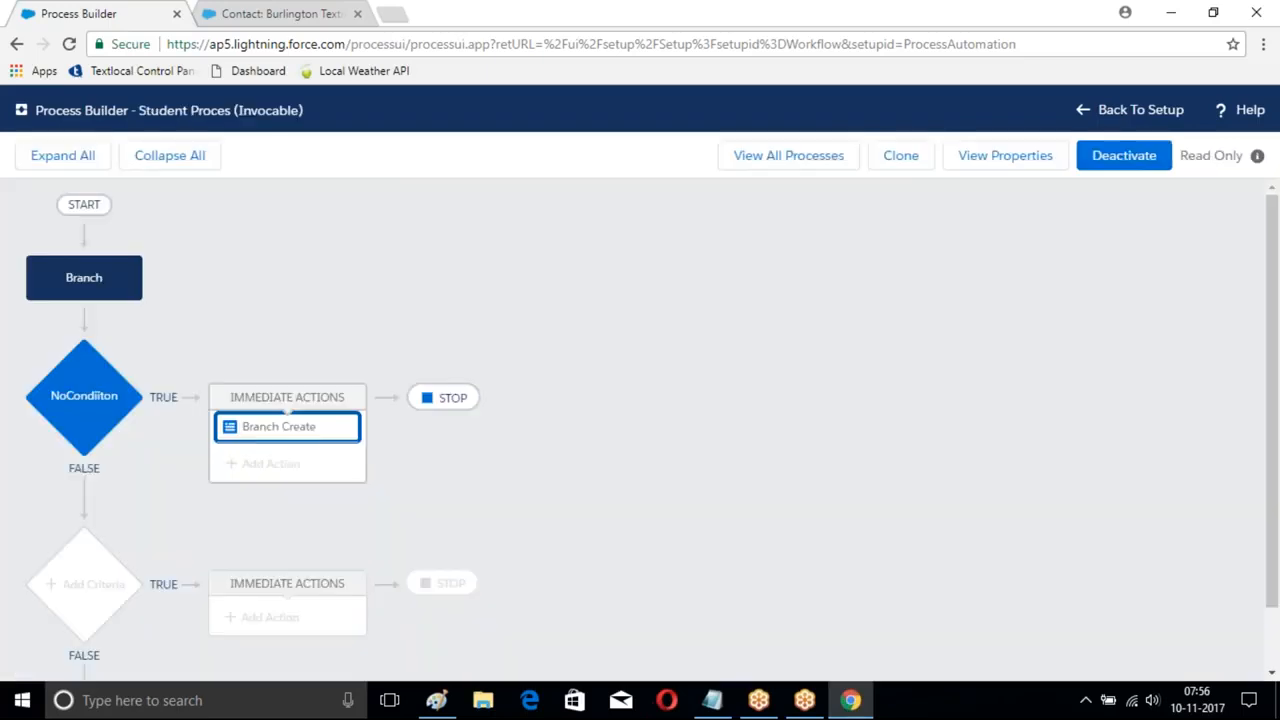
{"action": "left_click", "coordinate": [79, 410]}
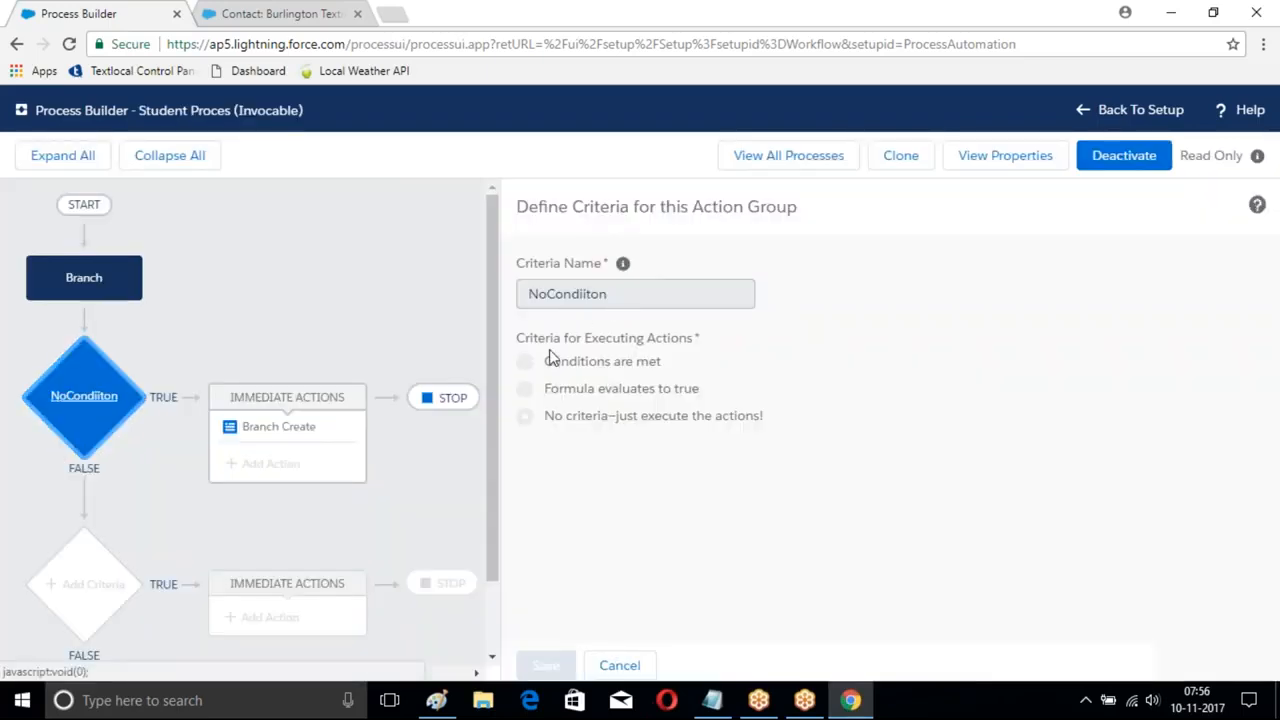
- Deactivate Student Proces, then begin a new process from the process list
{"action": "left_click", "coordinate": [1130, 155]}
{"action": "left_click", "coordinate": [873, 478]}
{"action": "left_click", "coordinate": [80, 406]}
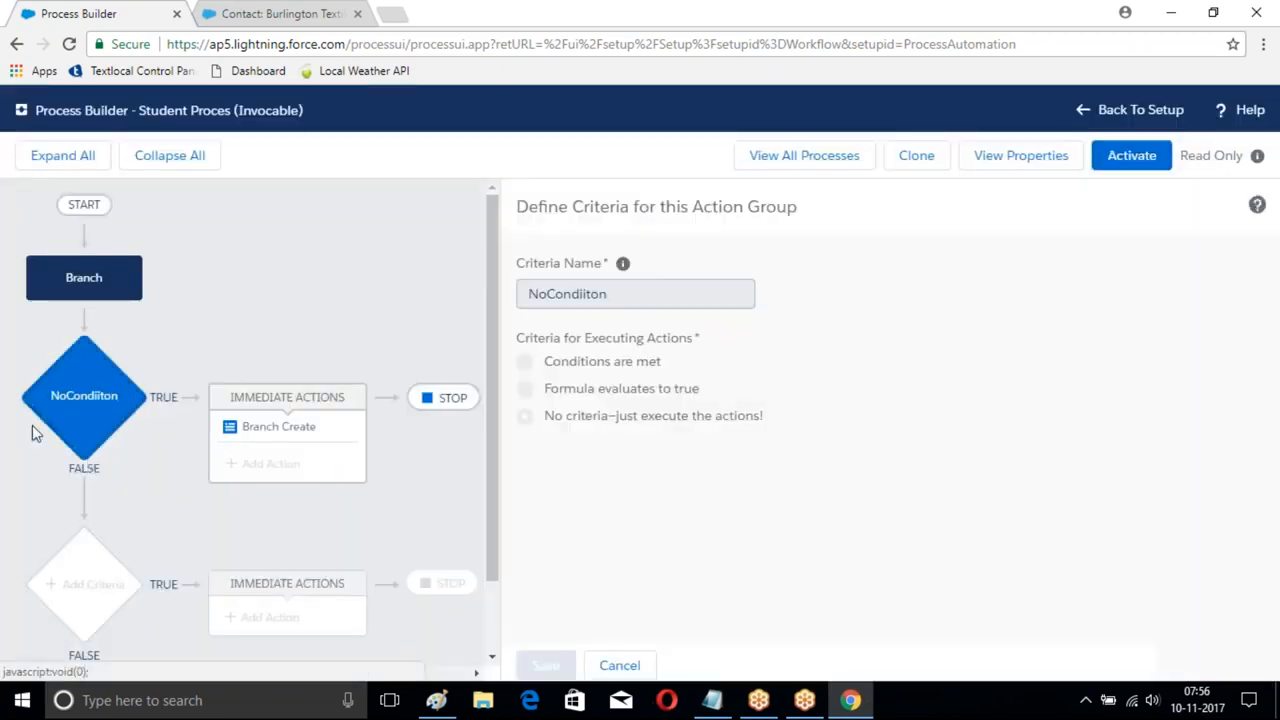
{"action": "left_click", "coordinate": [80, 434]}
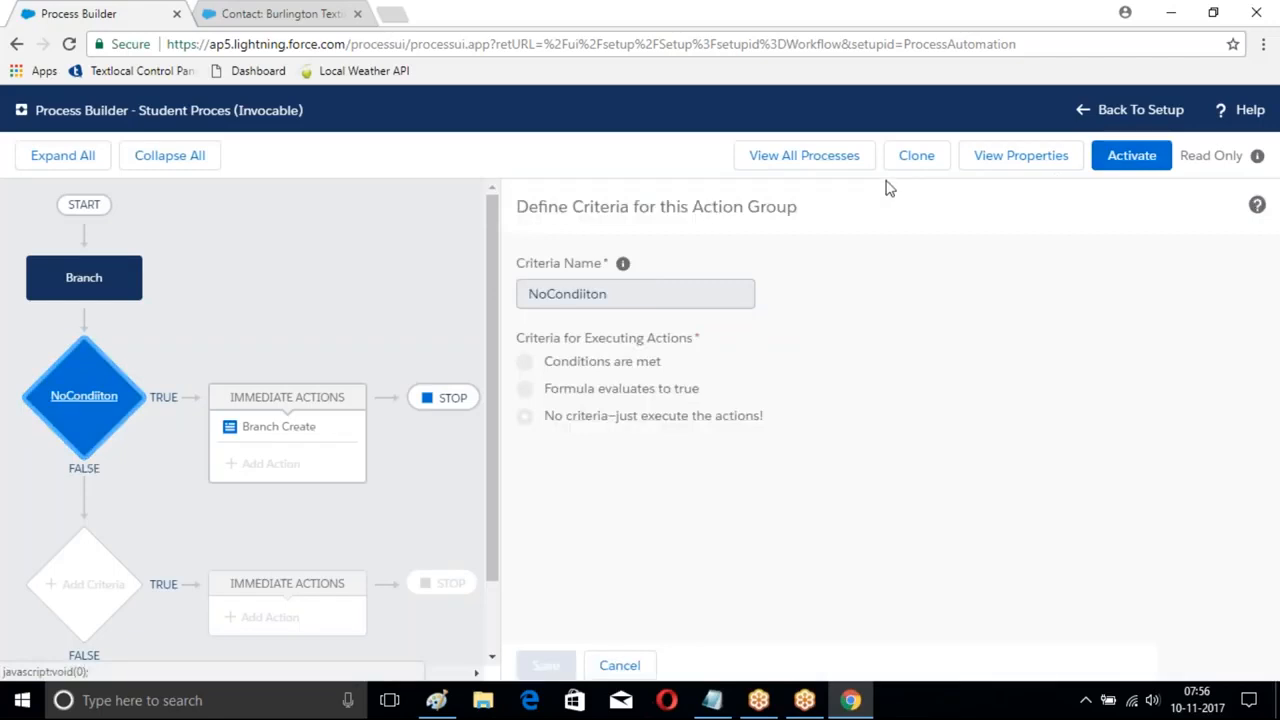
{"action": "left_click", "coordinate": [782, 162]}
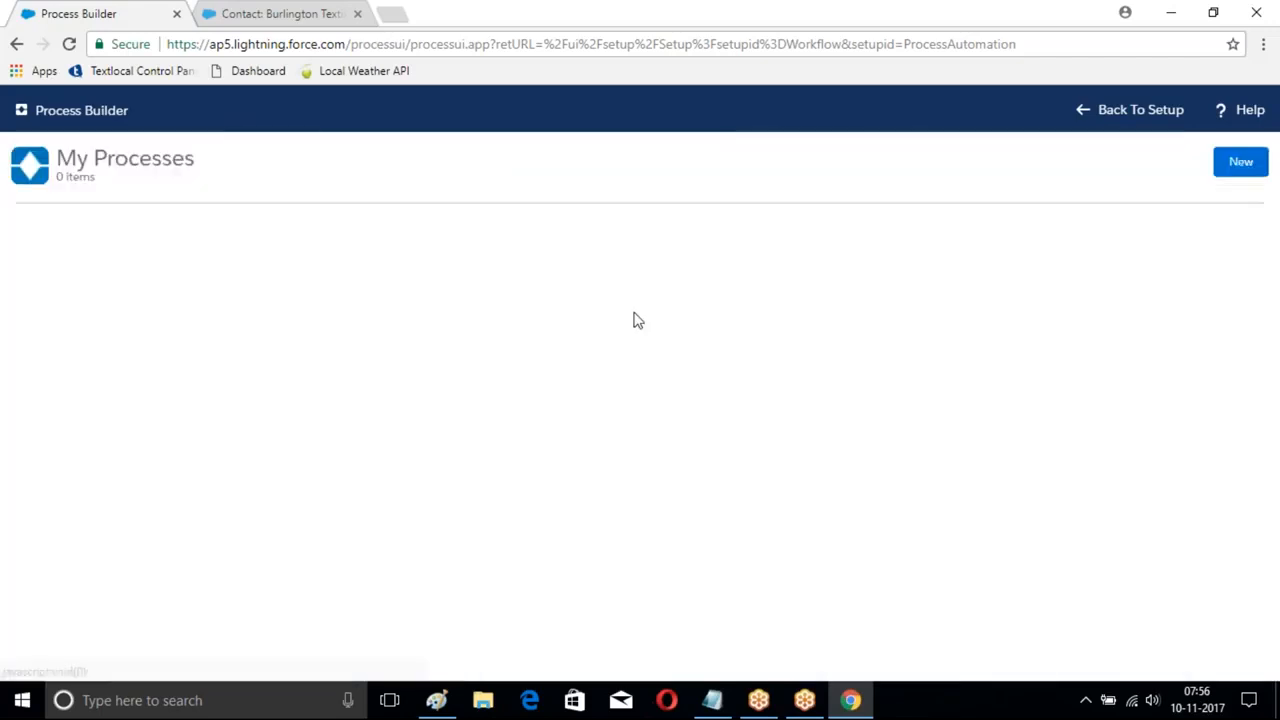
{"action": "left_click", "coordinate": [1240, 161]}
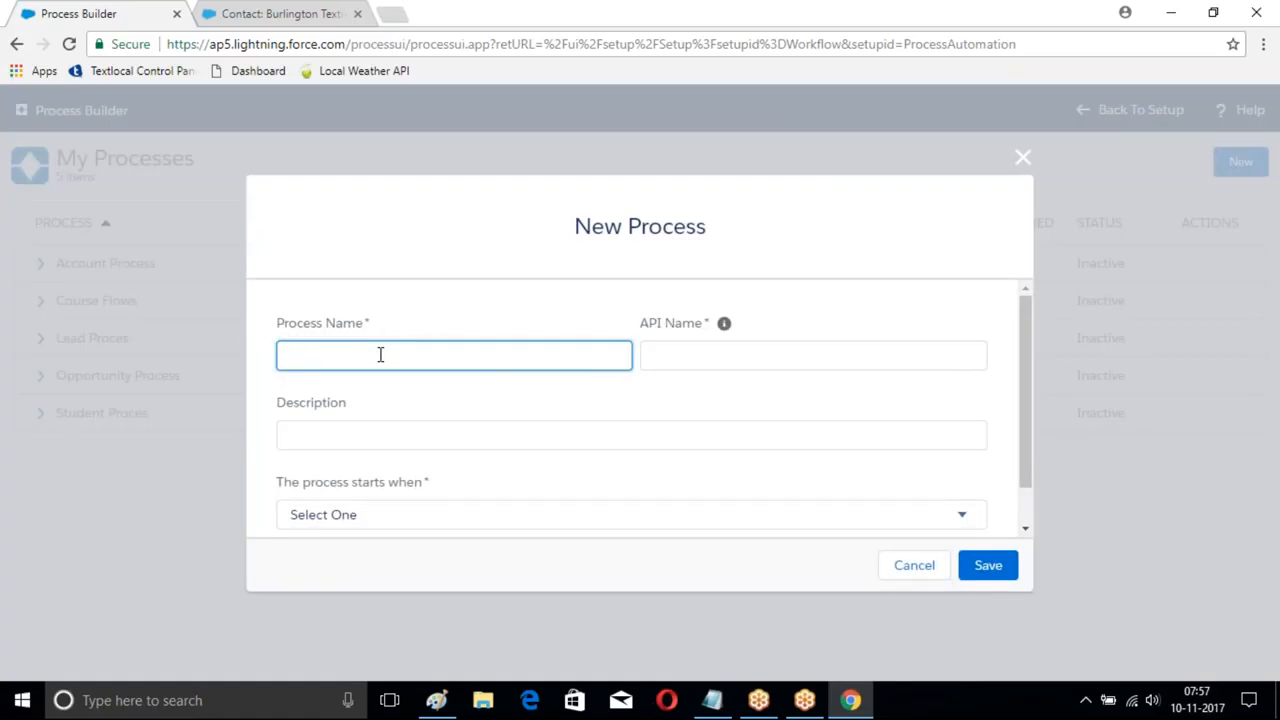
- Name the new process Payments Proces and make it start when invoked by another process
{"action": "type", "text": "ayments Proces"}
{"action": "left_click", "coordinate": [790, 356]}
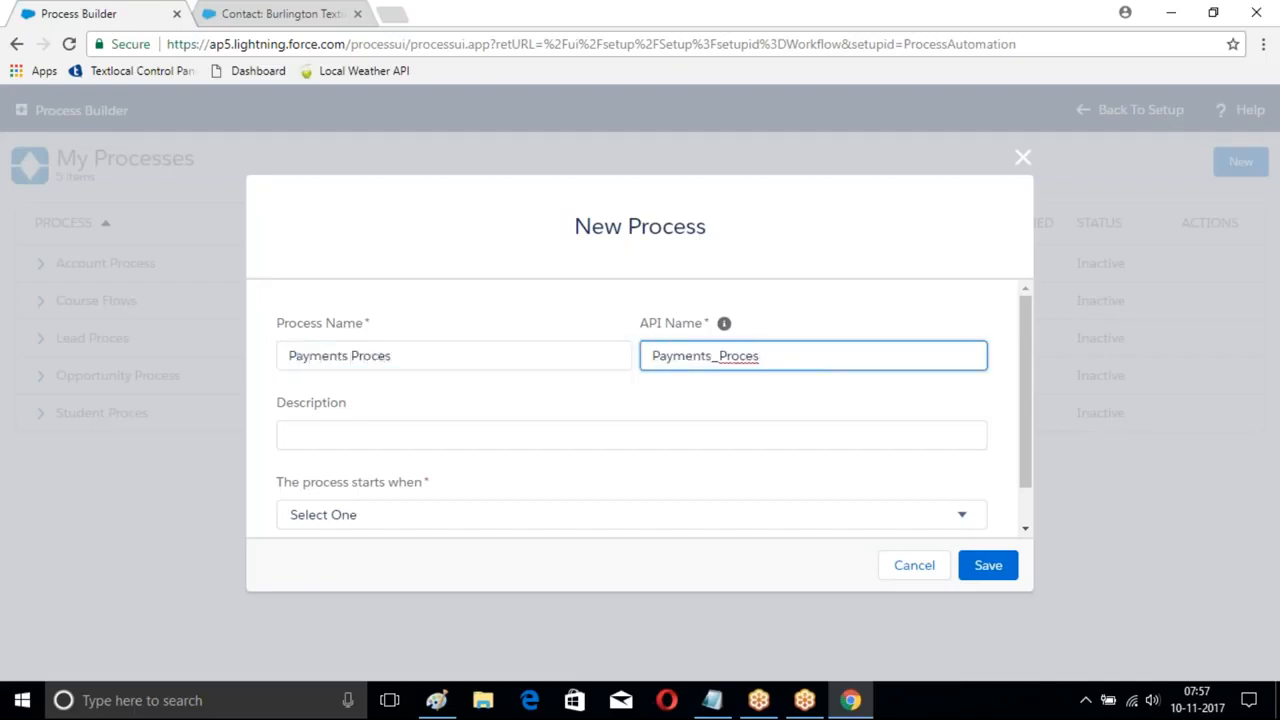
{"action": "left_click", "coordinate": [948, 520]}
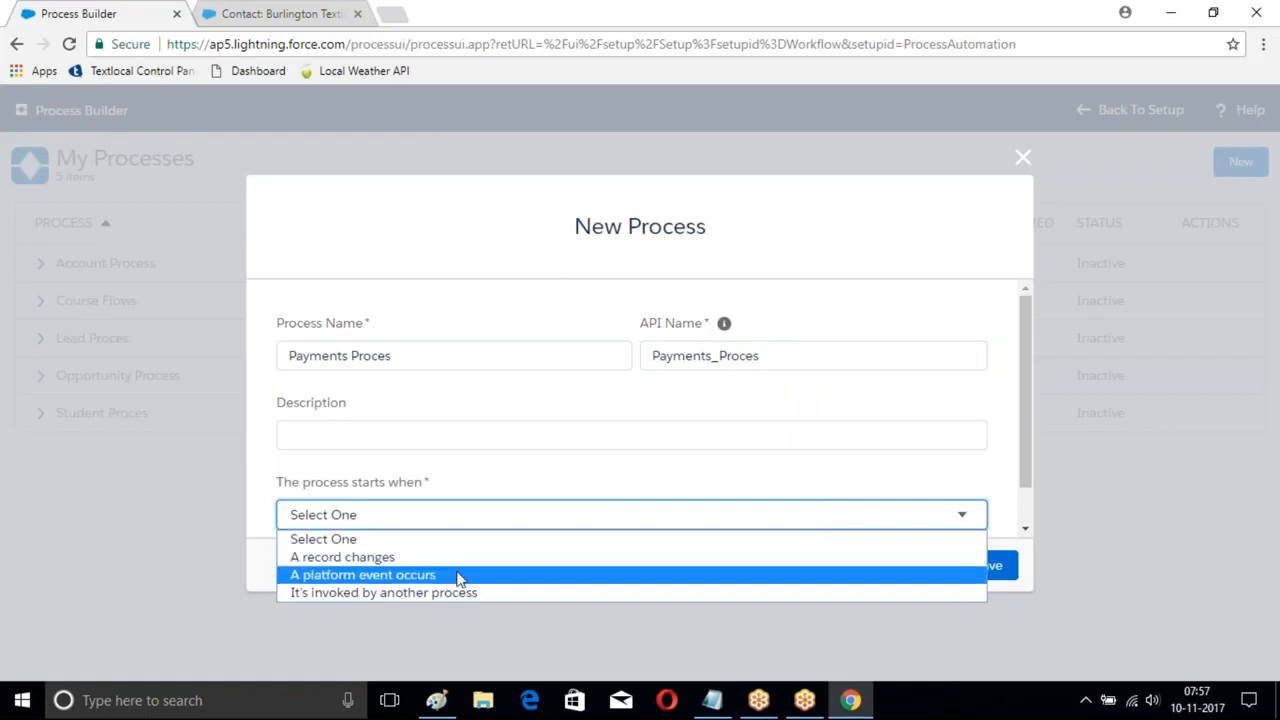
{"action": "left_click", "coordinate": [408, 593]}
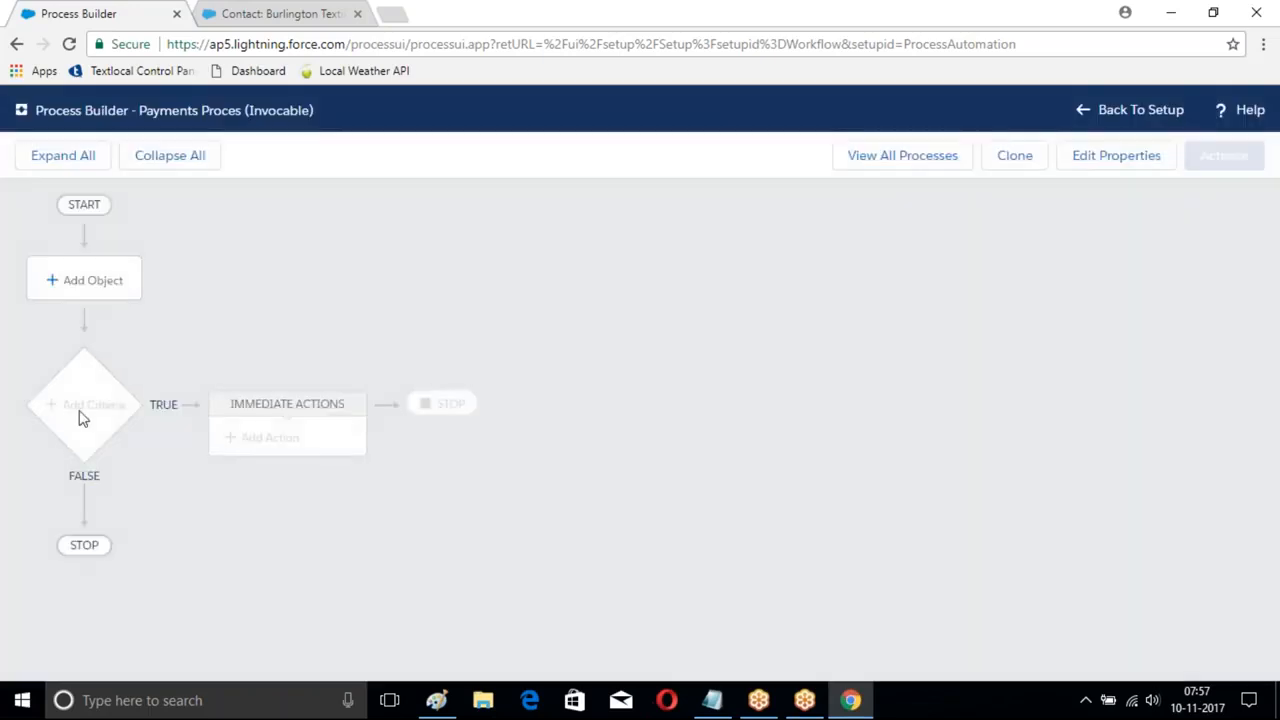
- Associate the Payment object with the process and save the choice
{"action": "left_click", "coordinate": [84, 280]}
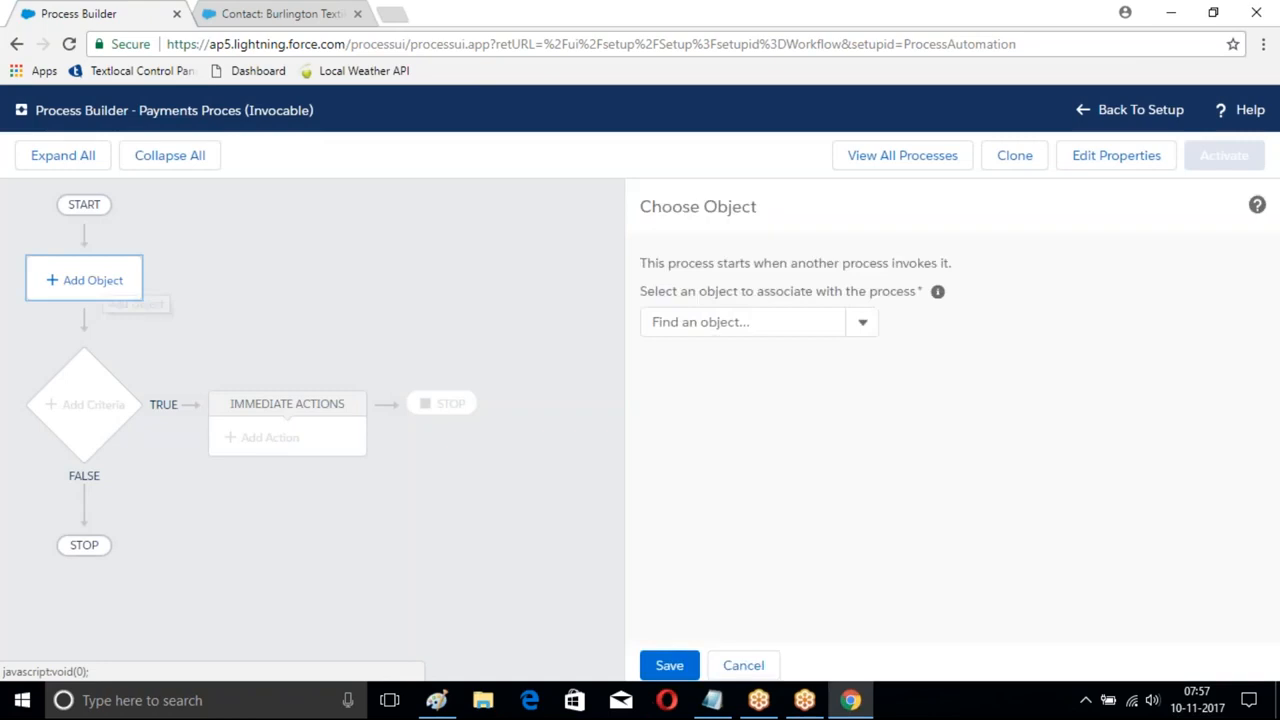
{"action": "left_click", "coordinate": [745, 322]}
{"action": "type", "text": "Pay"}
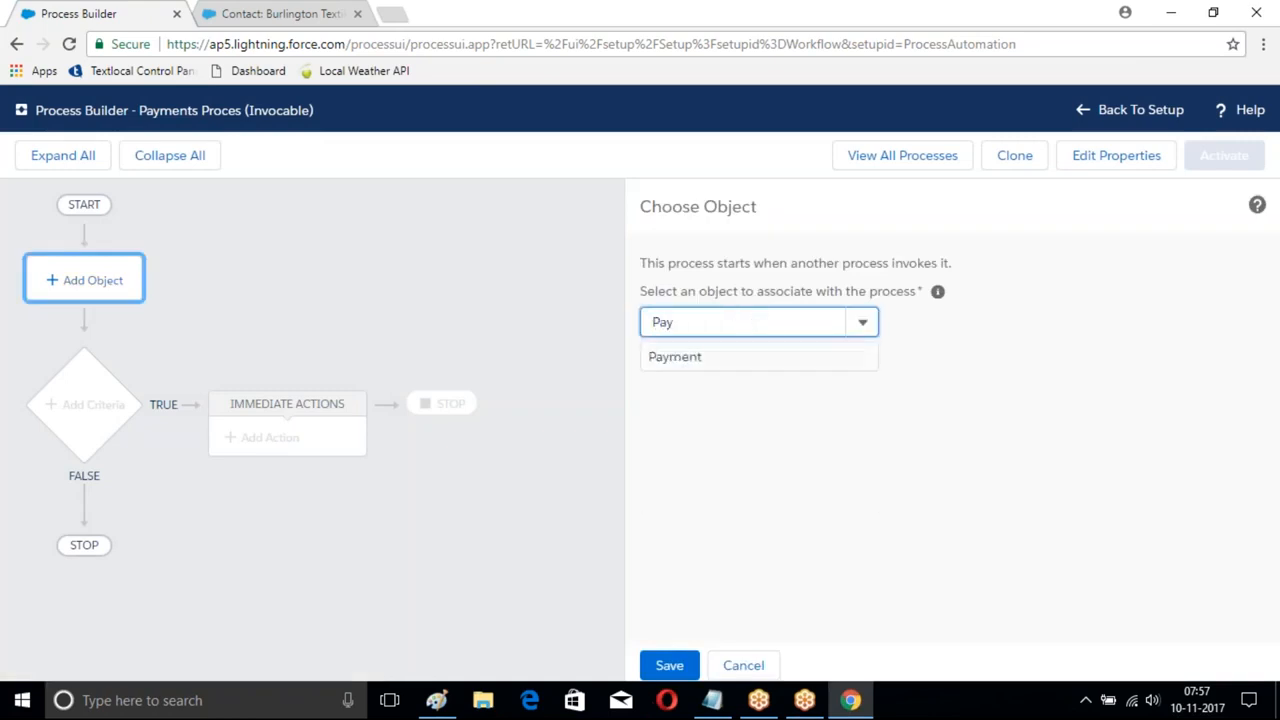
{"action": "left_click", "coordinate": [675, 355]}
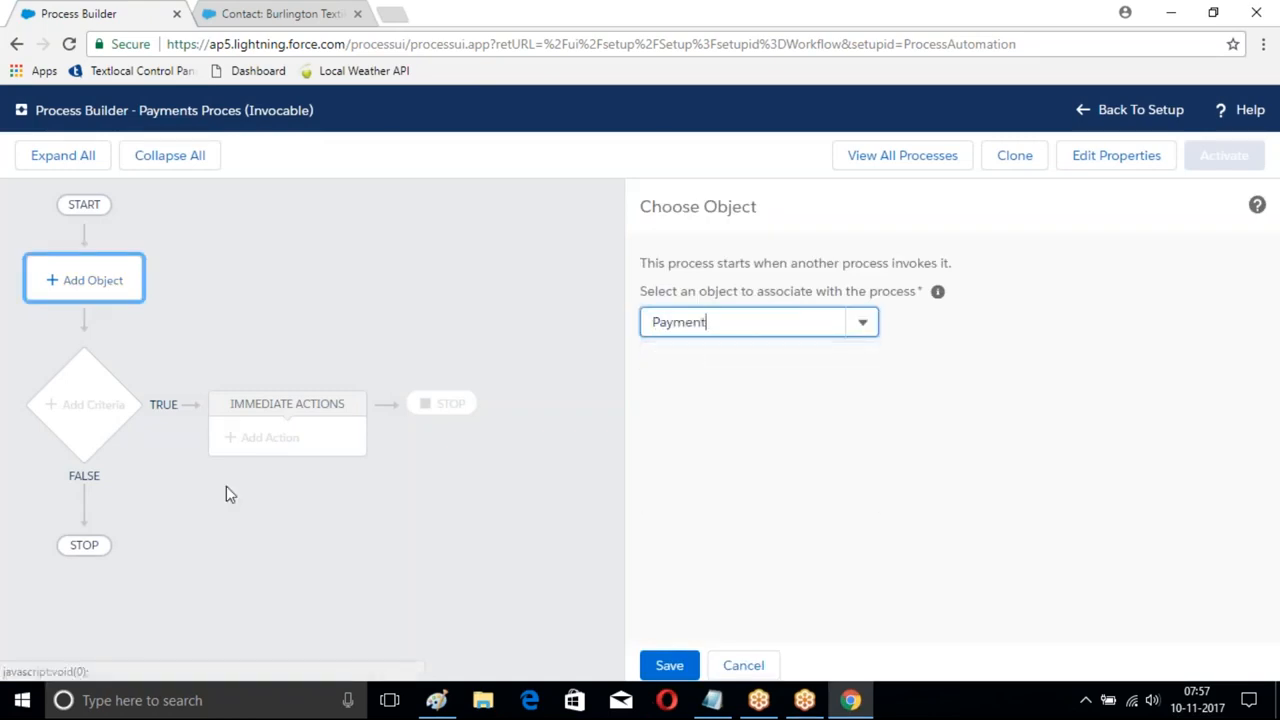
{"action": "left_click", "coordinate": [655, 665]}
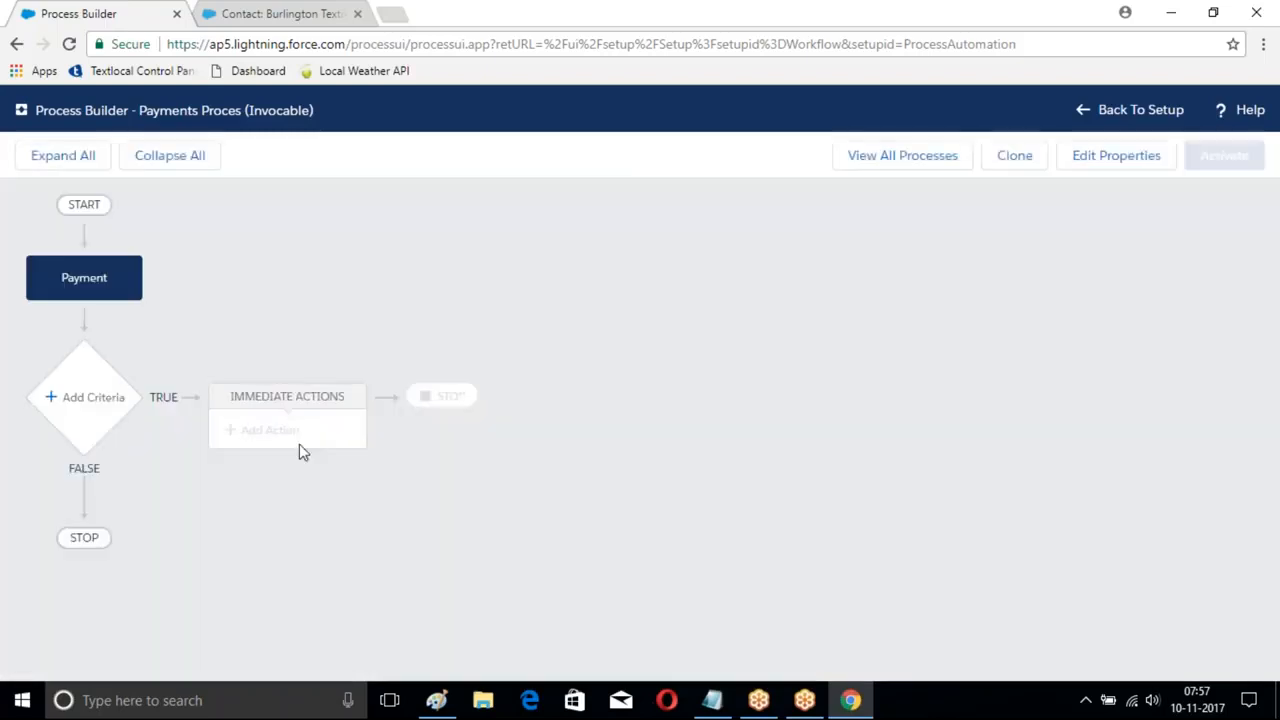
- Add a criteria group named MyCondition with no criteria, just executing the actions
{"action": "left_click", "coordinate": [81, 399]}
{"action": "left_click", "coordinate": [555, 290]}
{"action": "type", "text": "MyCondition"}
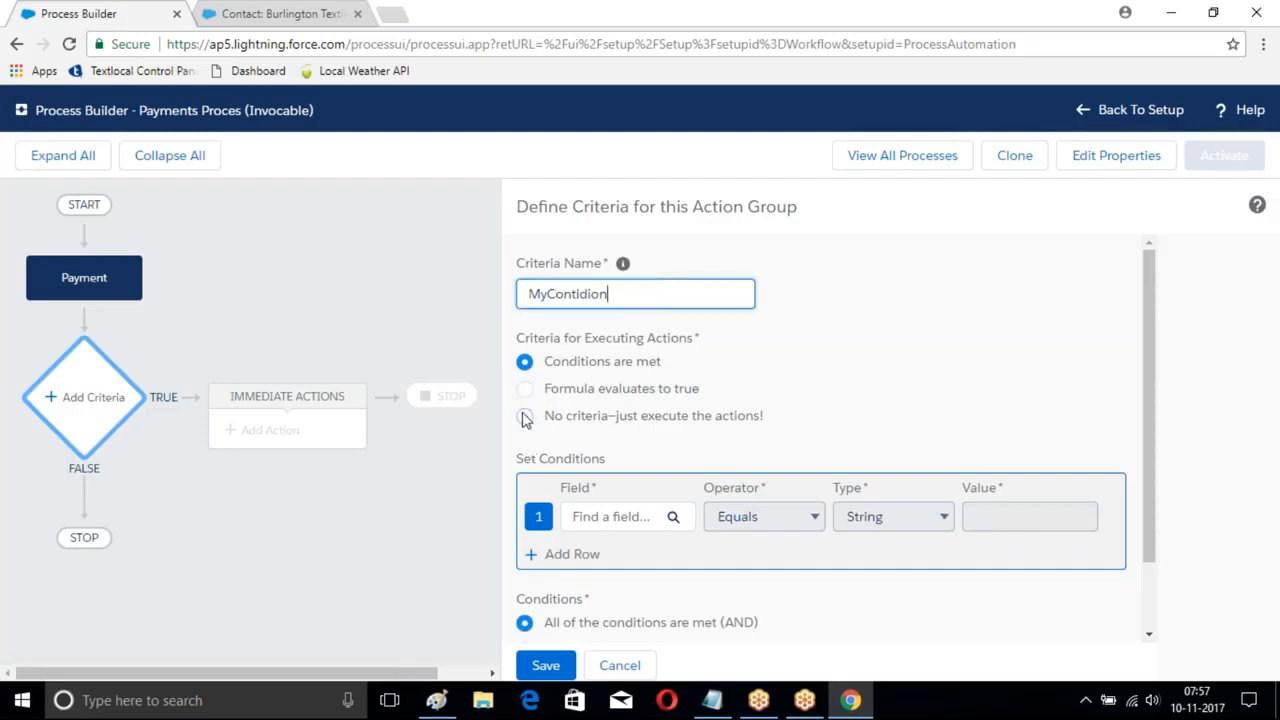
{"action": "left_click", "coordinate": [525, 416]}
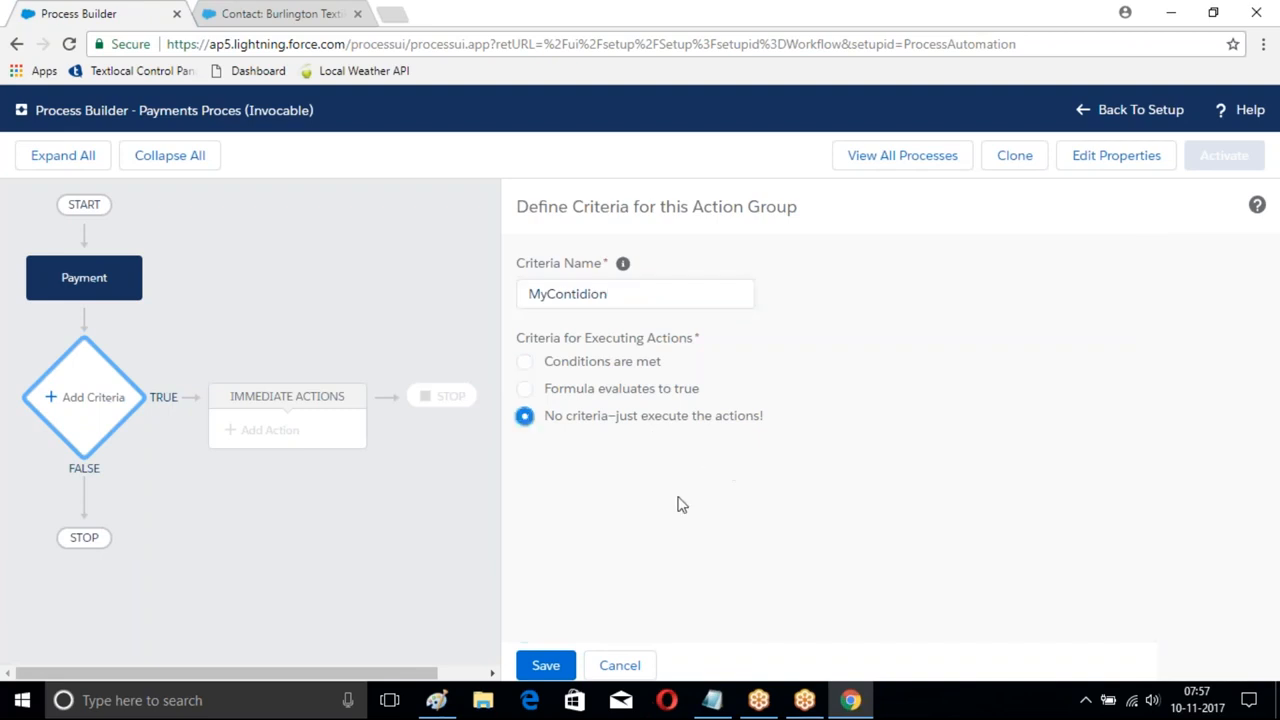
{"action": "left_click", "coordinate": [547, 660]}
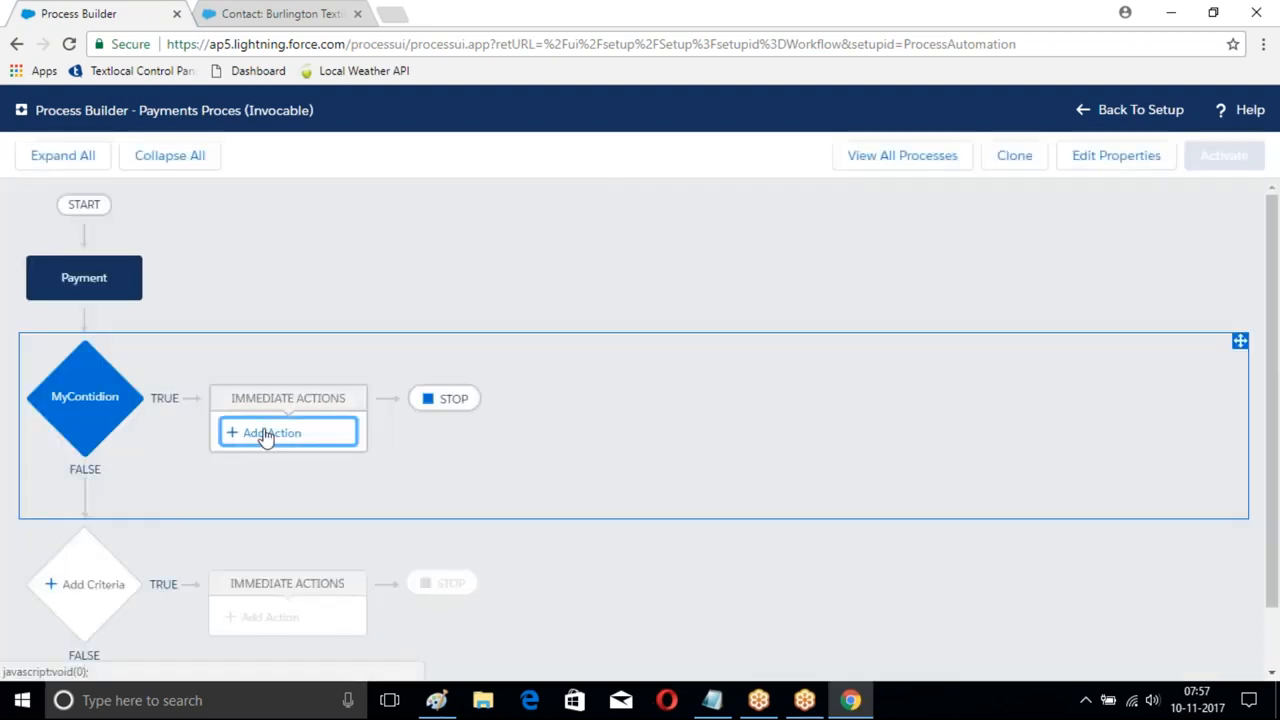
- Add an immediate Create a Record action named New Payment that creates a Payment record
{"action": "left_click", "coordinate": [265, 432]}
{"action": "left_click", "coordinate": [788, 290]}
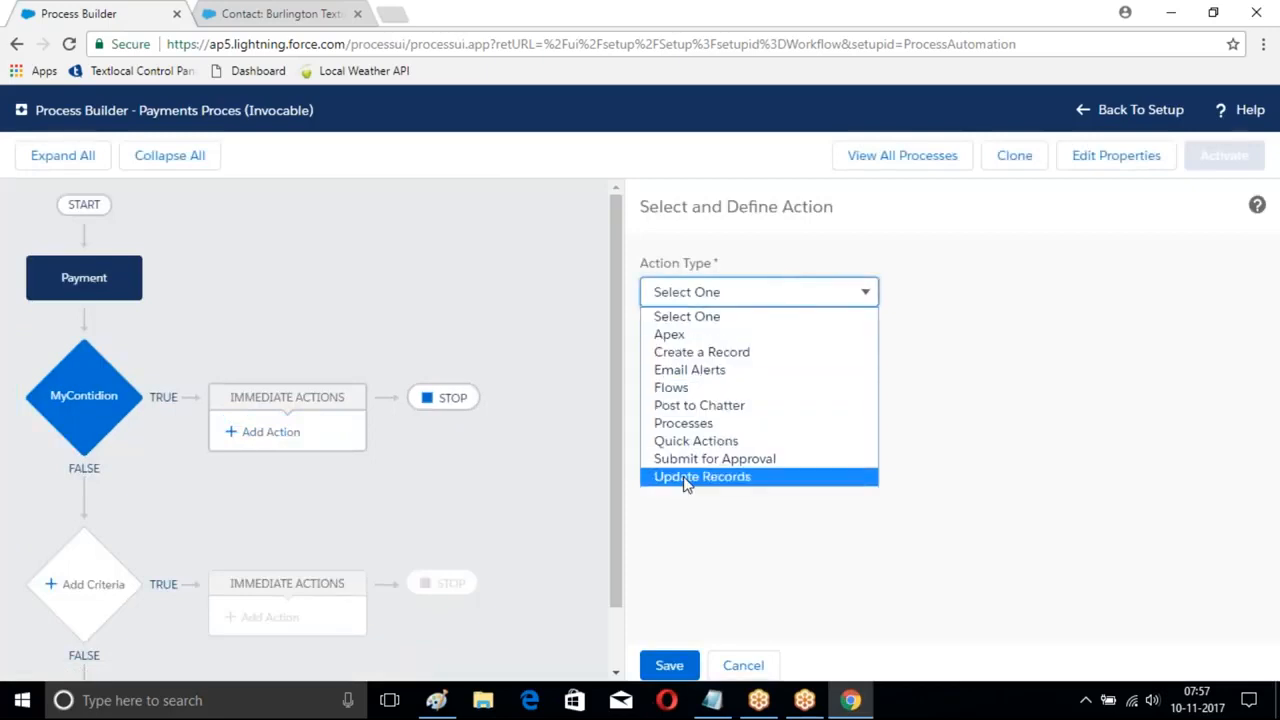
{"action": "left_click", "coordinate": [712, 354]}
{"action": "left_click", "coordinate": [700, 362]}
{"action": "type", "text": "New Payment"}
{"action": "left_click", "coordinate": [858, 450]}
{"action": "scroll", "coordinate": [757, 505], "scroll_direction": "down", "scroll_amount": 6}
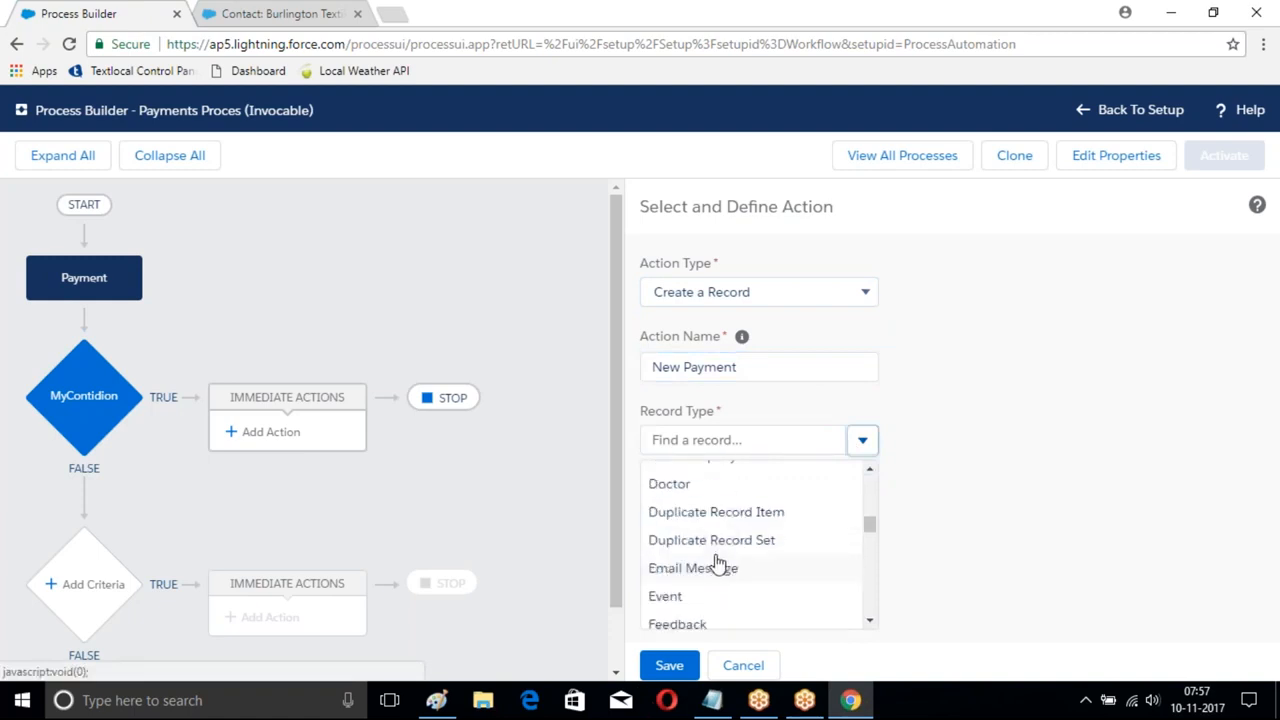
{"action": "scroll", "coordinate": [716, 566], "scroll_direction": "down", "scroll_amount": 6}
{"action": "scroll", "coordinate": [716, 568], "scroll_direction": "down", "scroll_amount": 6}
{"action": "scroll", "coordinate": [716, 568], "scroll_direction": "down", "scroll_amount": 2}
{"action": "left_click", "coordinate": [683, 508]}
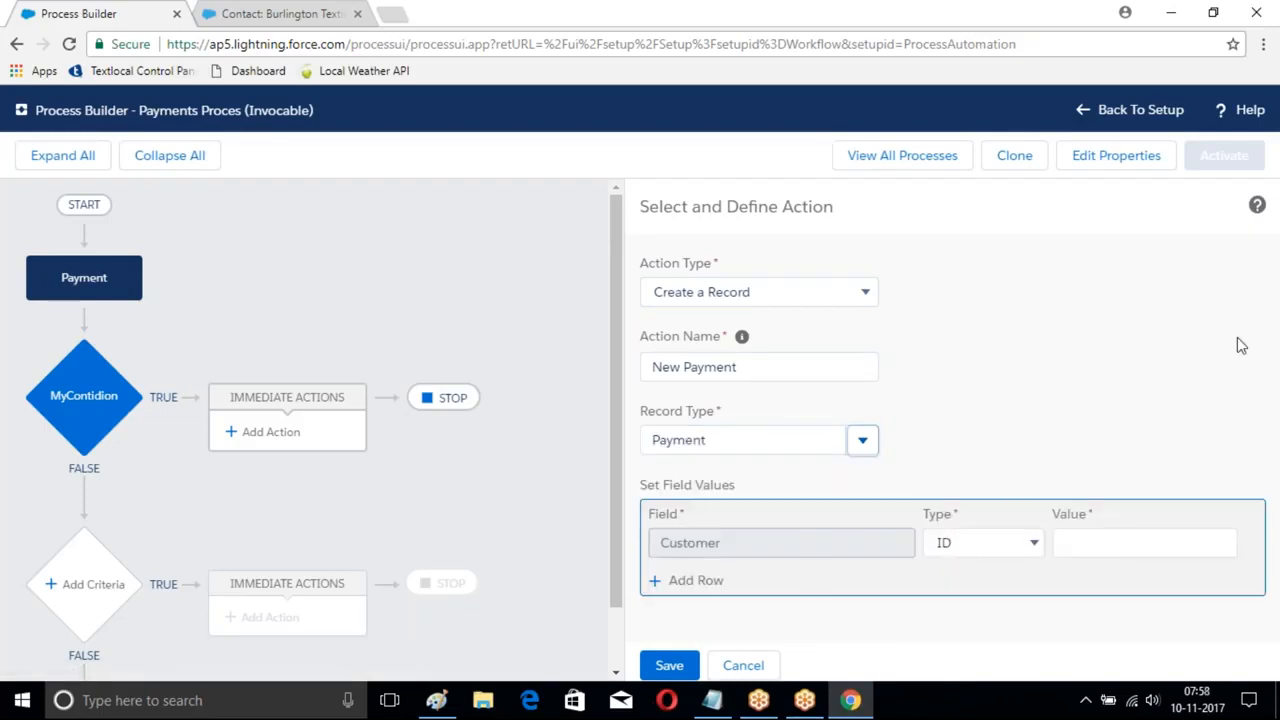
- Go to the Payment records page and start a new Payment record
{"action": "left_click", "coordinate": [250, 12]}
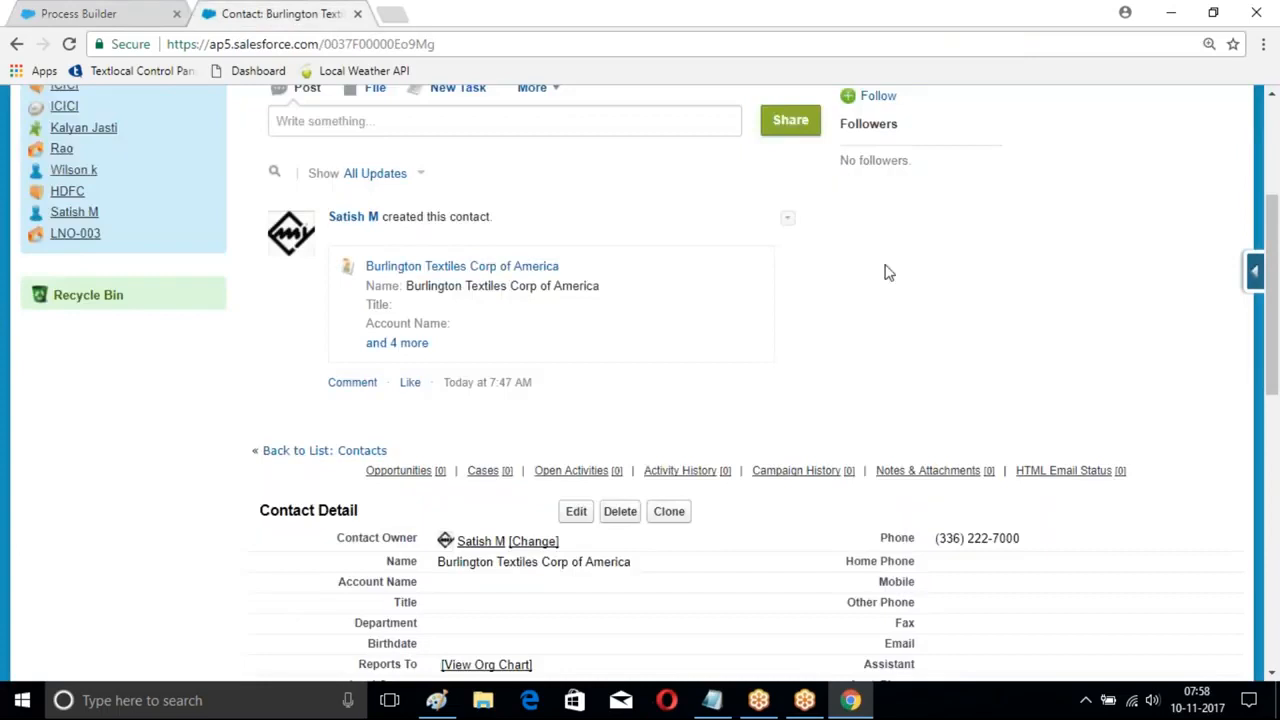
{"action": "scroll", "coordinate": [886, 271], "scroll_direction": "up", "scroll_amount": 3}
{"action": "left_click", "coordinate": [610, 186]}
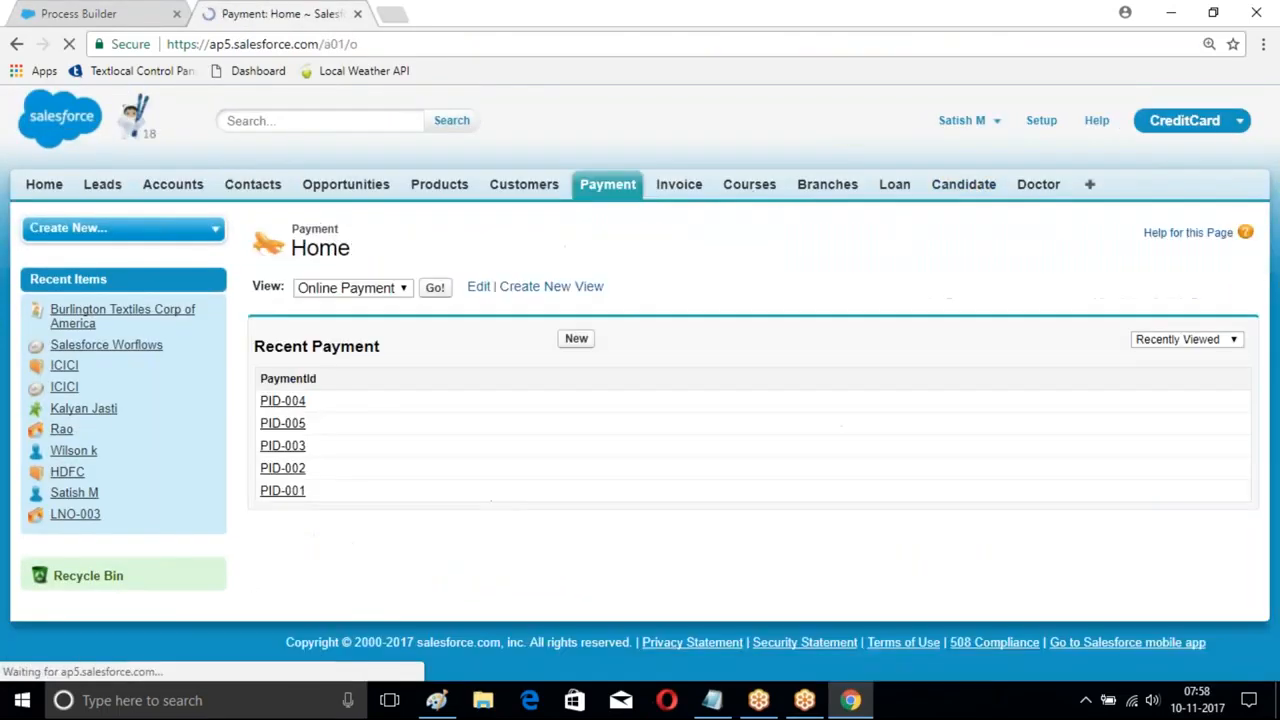
{"action": "left_click", "coordinate": [576, 338]}
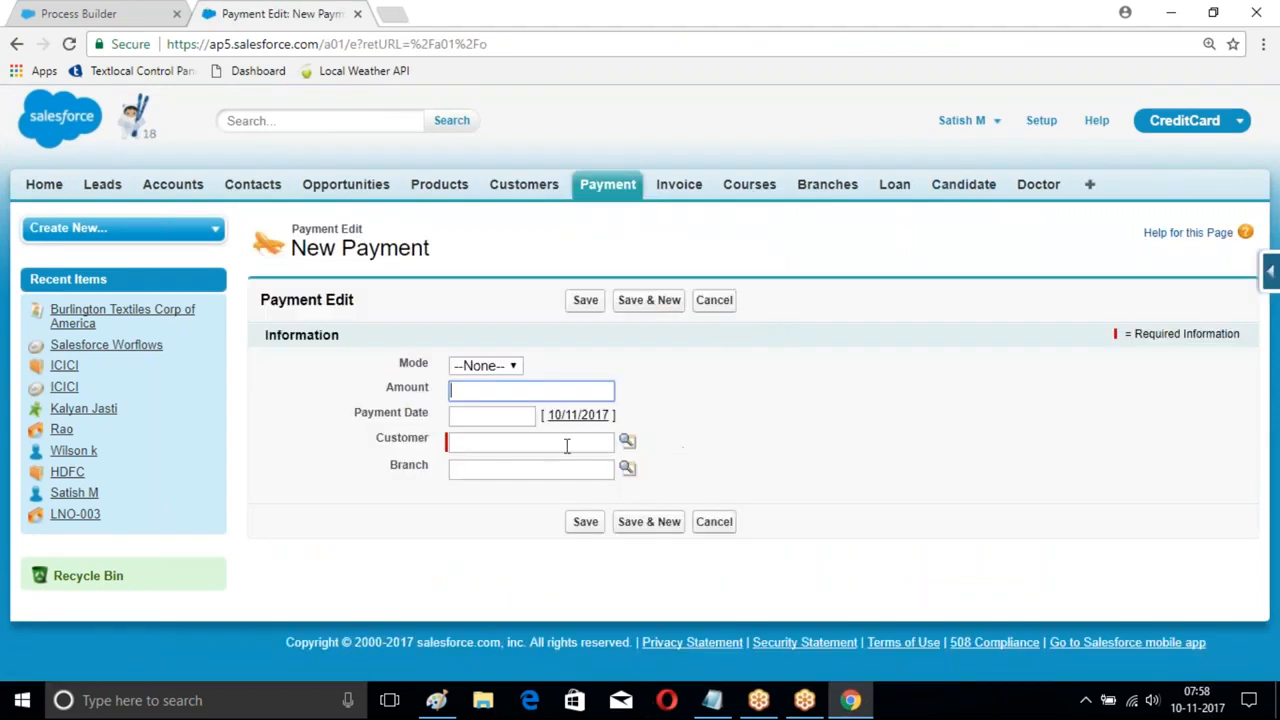
- Show the Payment object's custom fields and relationships list
{"action": "left_click", "coordinate": [1272, 278]}
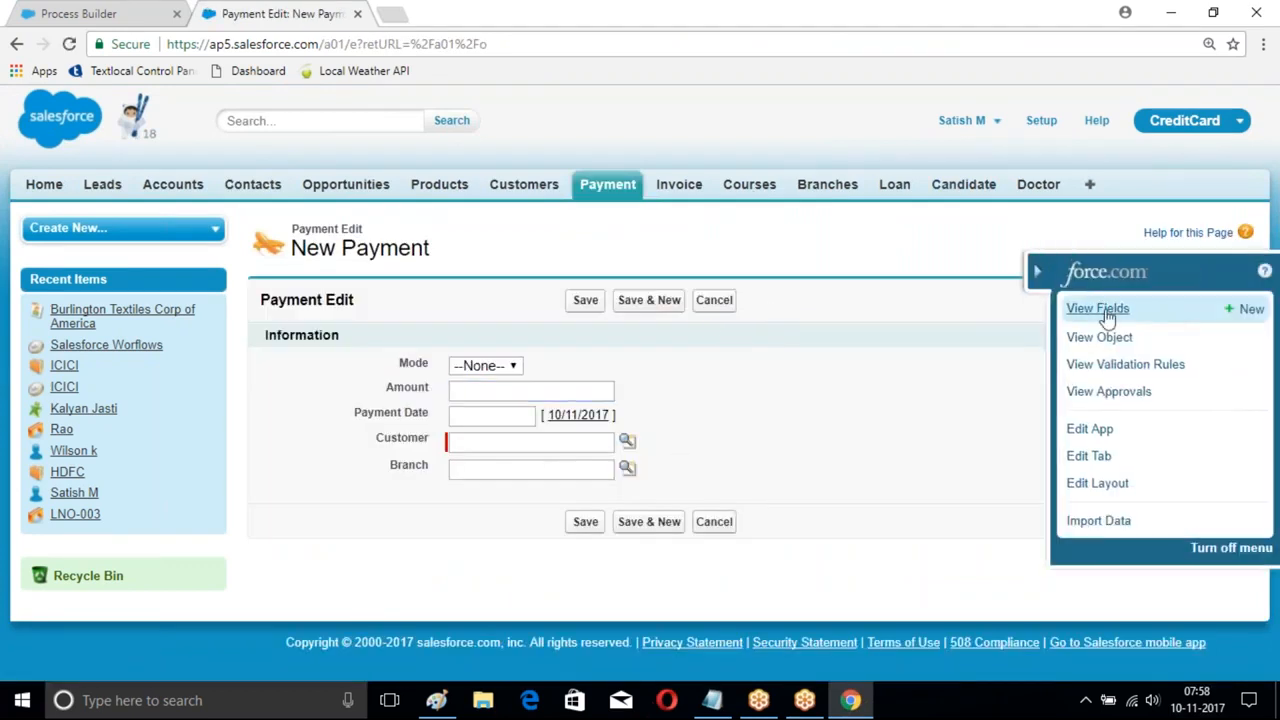
{"action": "left_click", "coordinate": [1110, 312]}
{"action": "scroll", "coordinate": [652, 311], "scroll_direction": "down", "scroll_amount": 2}
{"action": "scroll", "coordinate": [645, 312], "scroll_direction": "up", "scroll_amount": 2}
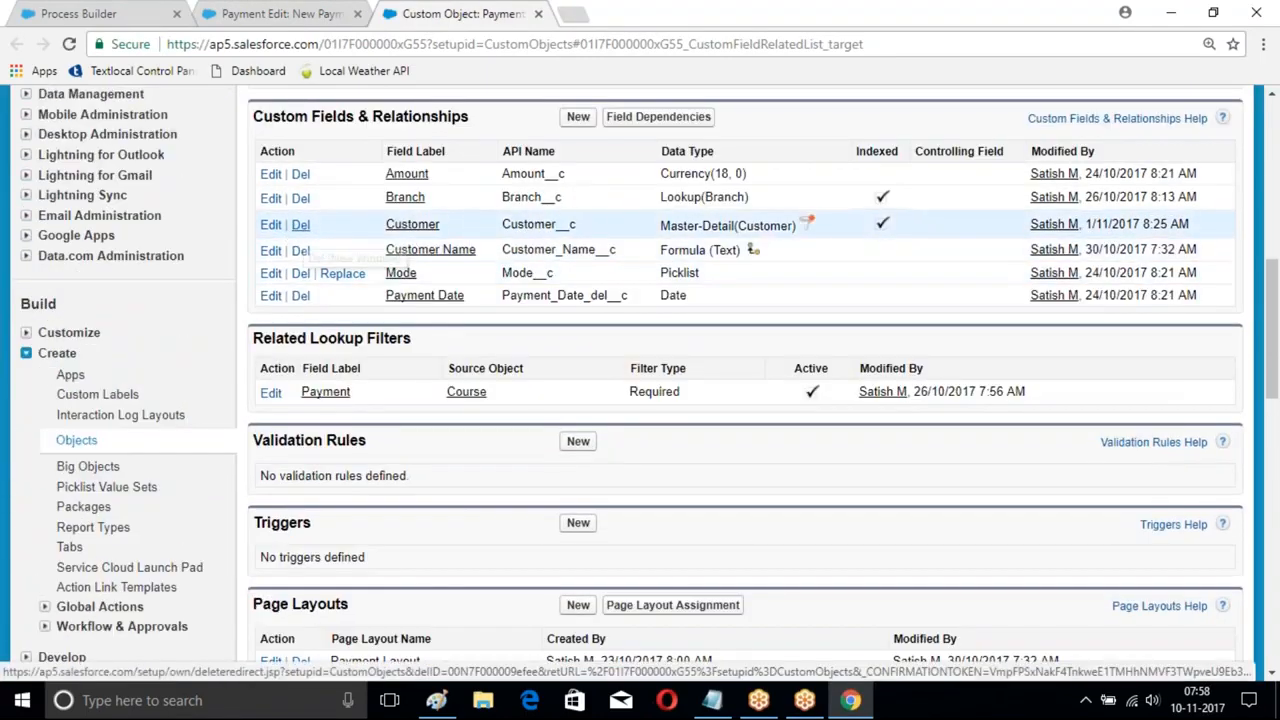
- Edit and save the Customer field, then attempt to delete the Customer relationship
{"action": "left_click", "coordinate": [271, 226]}
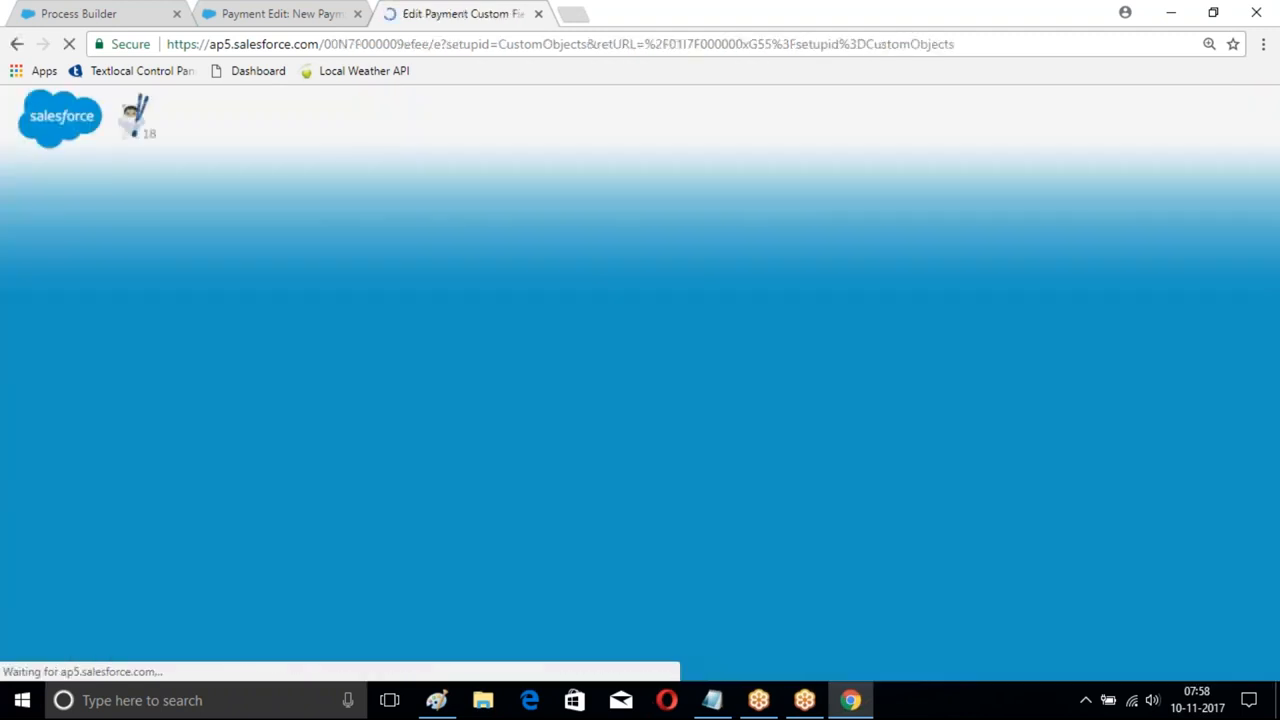
{"action": "scroll", "coordinate": [713, 260], "scroll_direction": "down", "scroll_amount": 1}
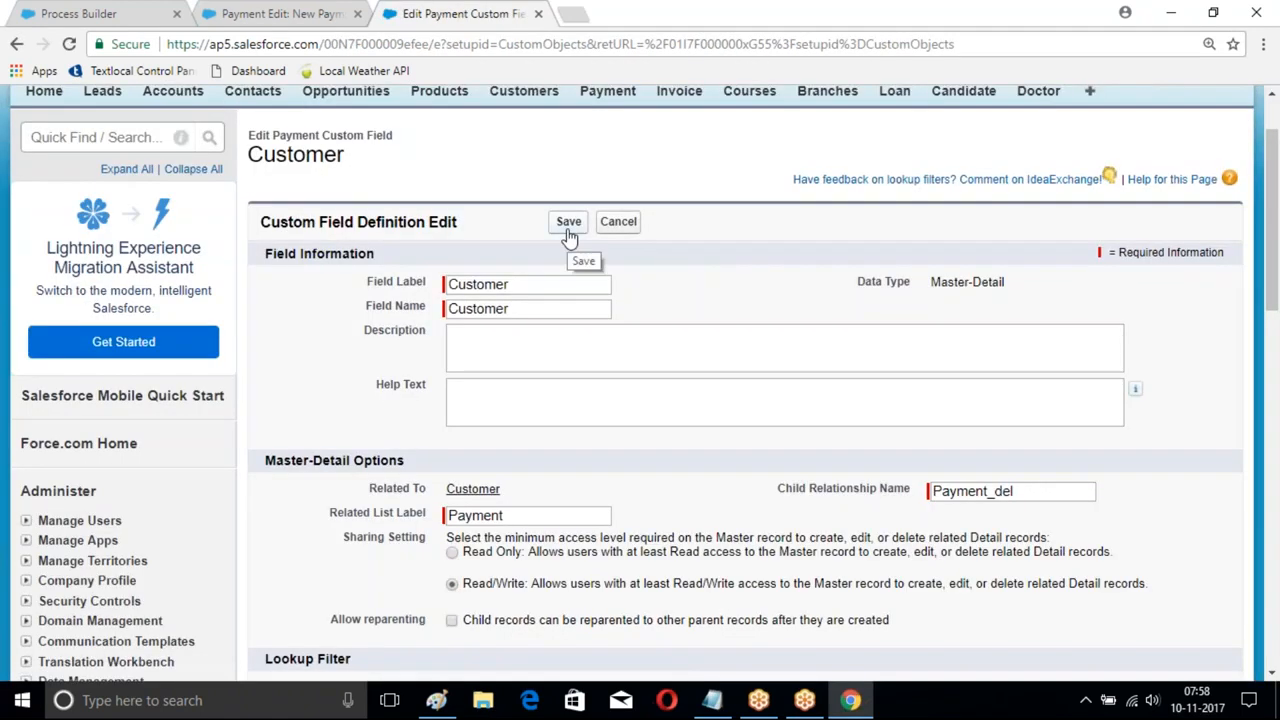
{"action": "left_click", "coordinate": [568, 223]}
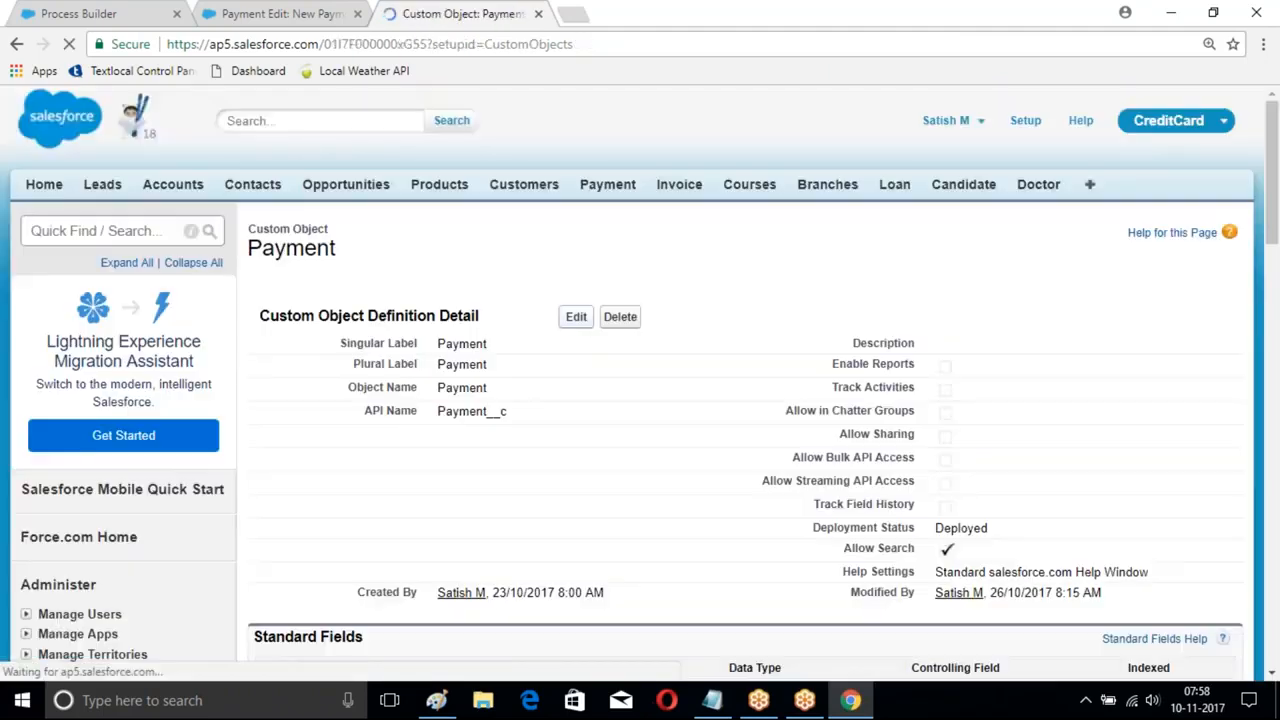
{"action": "scroll", "coordinate": [620, 369], "scroll_direction": "down", "scroll_amount": 6}
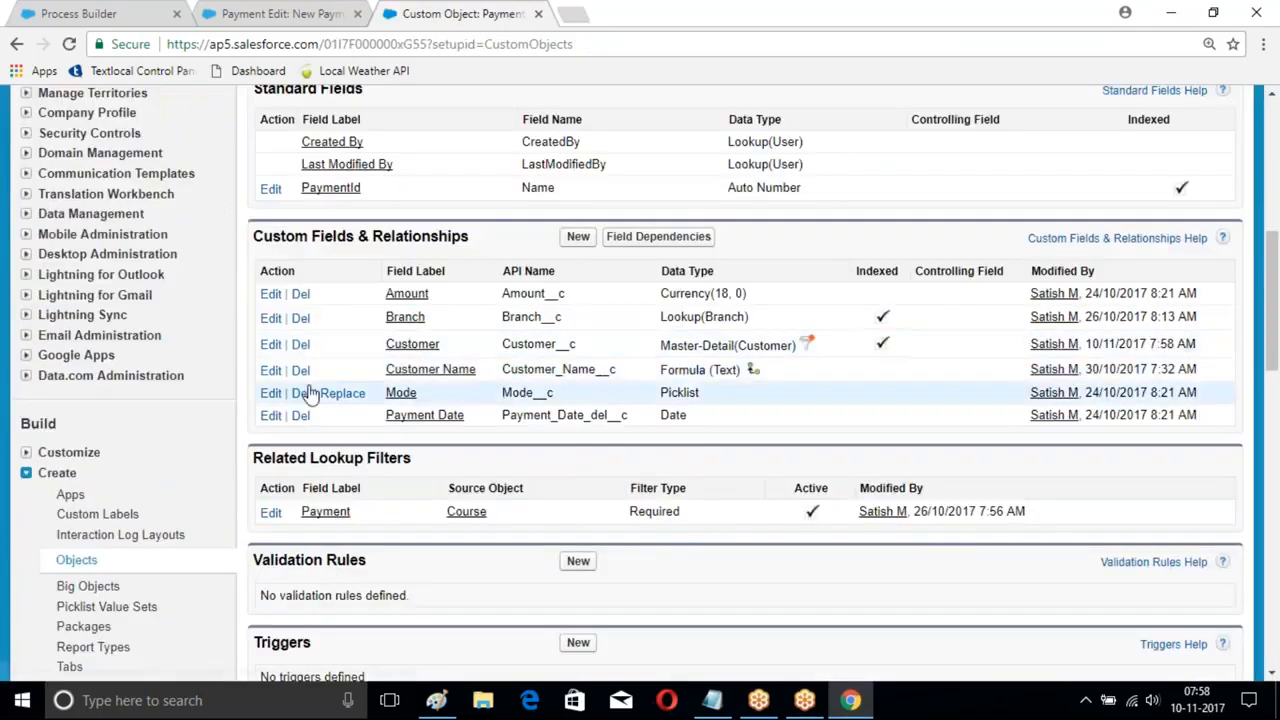
{"action": "left_click", "coordinate": [300, 344]}
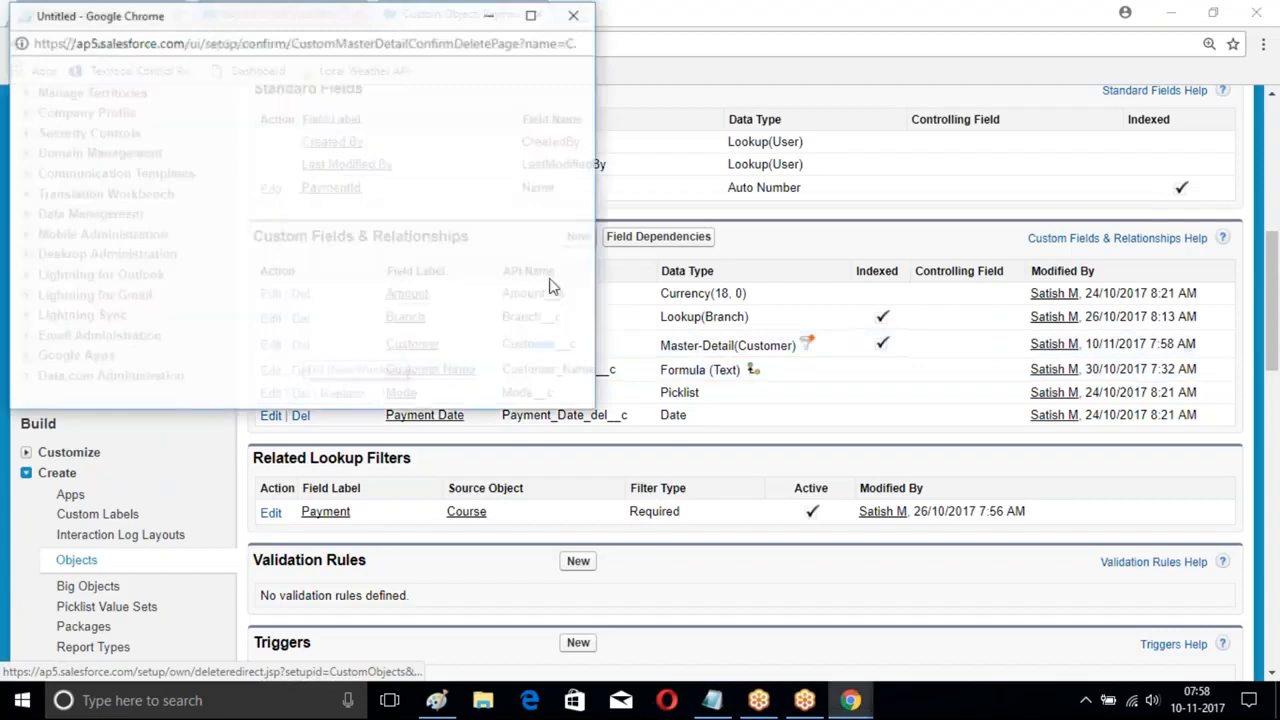
{"action": "scroll", "coordinate": [180, 346], "scroll_direction": "down", "scroll_amount": 2}
{"action": "left_click", "coordinate": [187, 355]}
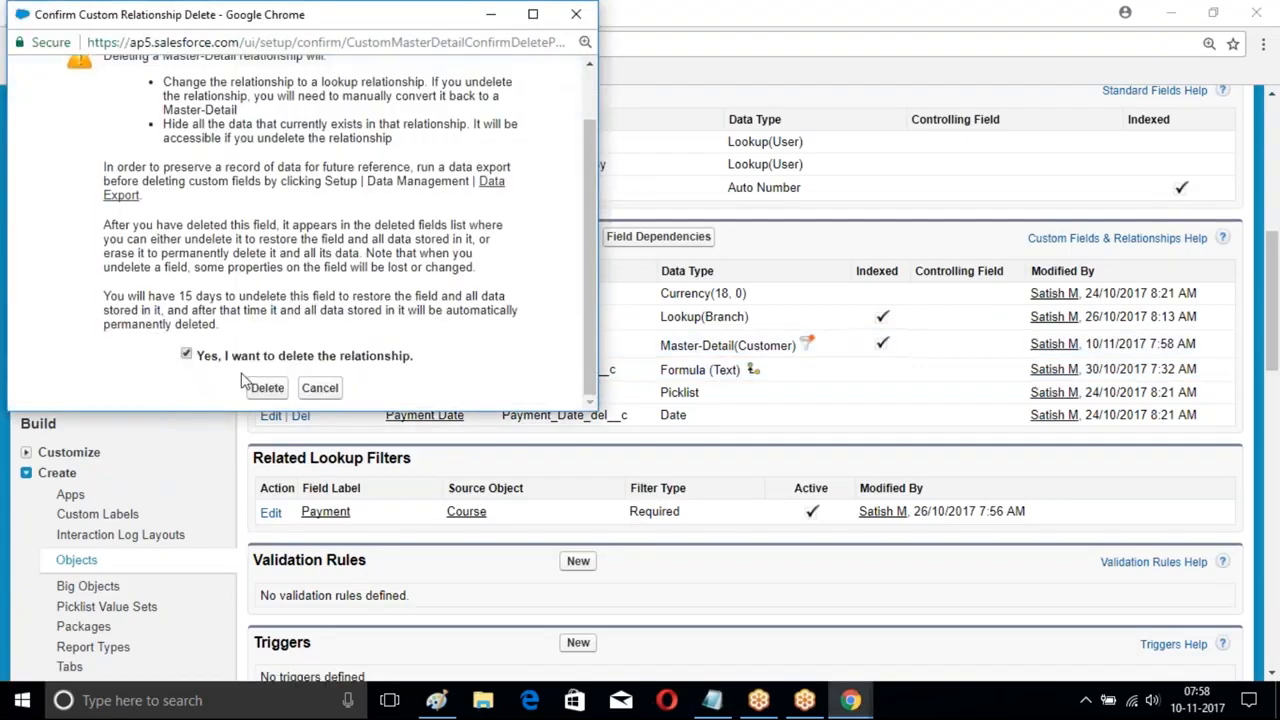
{"action": "left_click", "coordinate": [262, 387]}
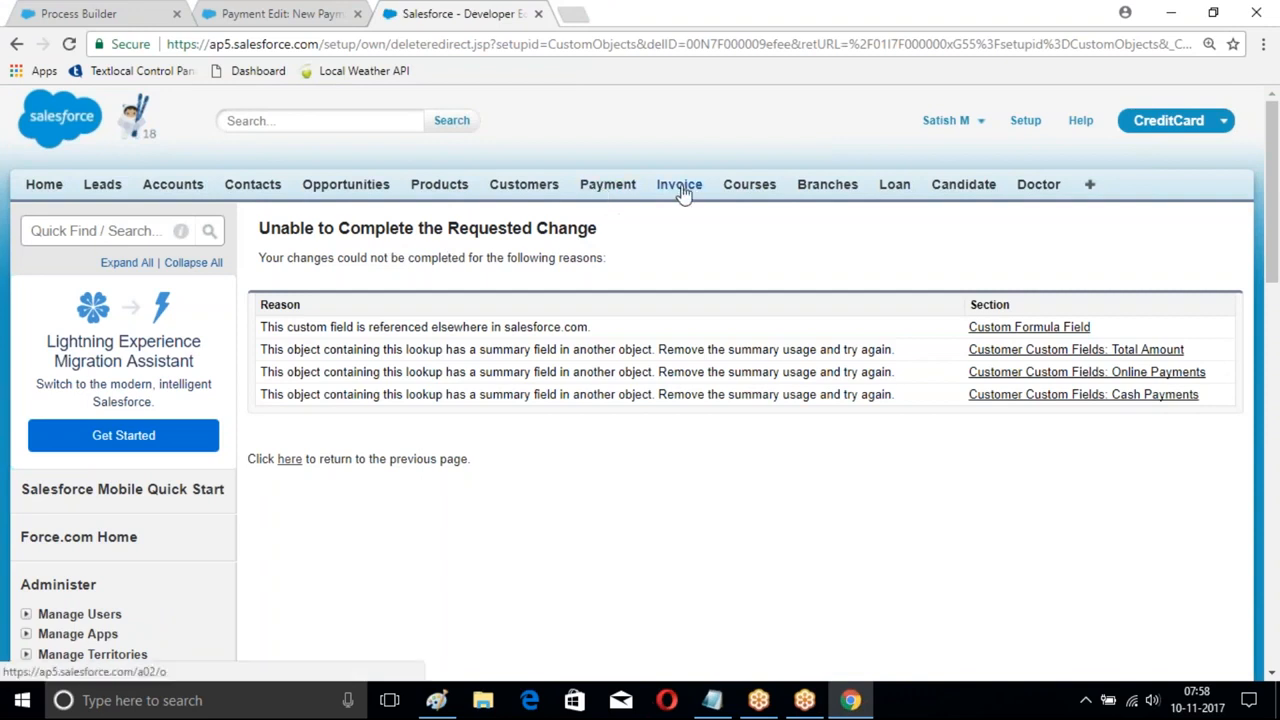
- Start a new Branch record, then return to Process Builder
{"action": "left_click", "coordinate": [828, 185]}
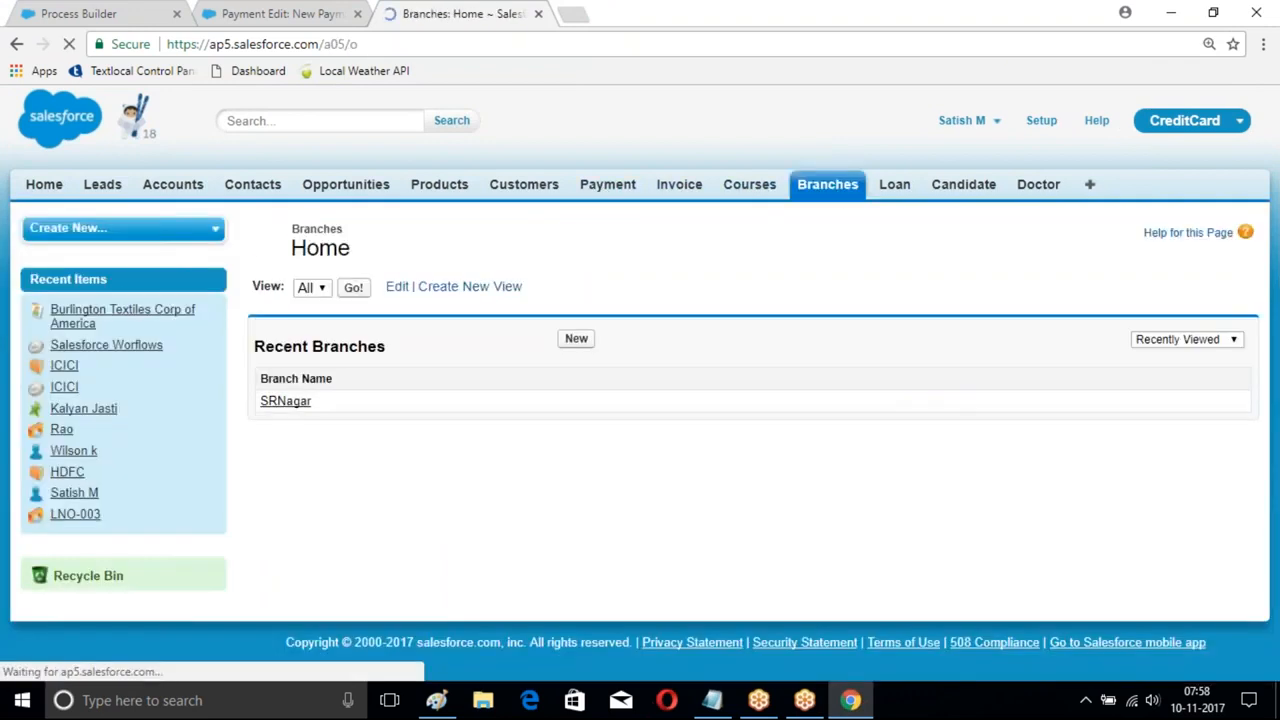
{"action": "left_click", "coordinate": [576, 338]}
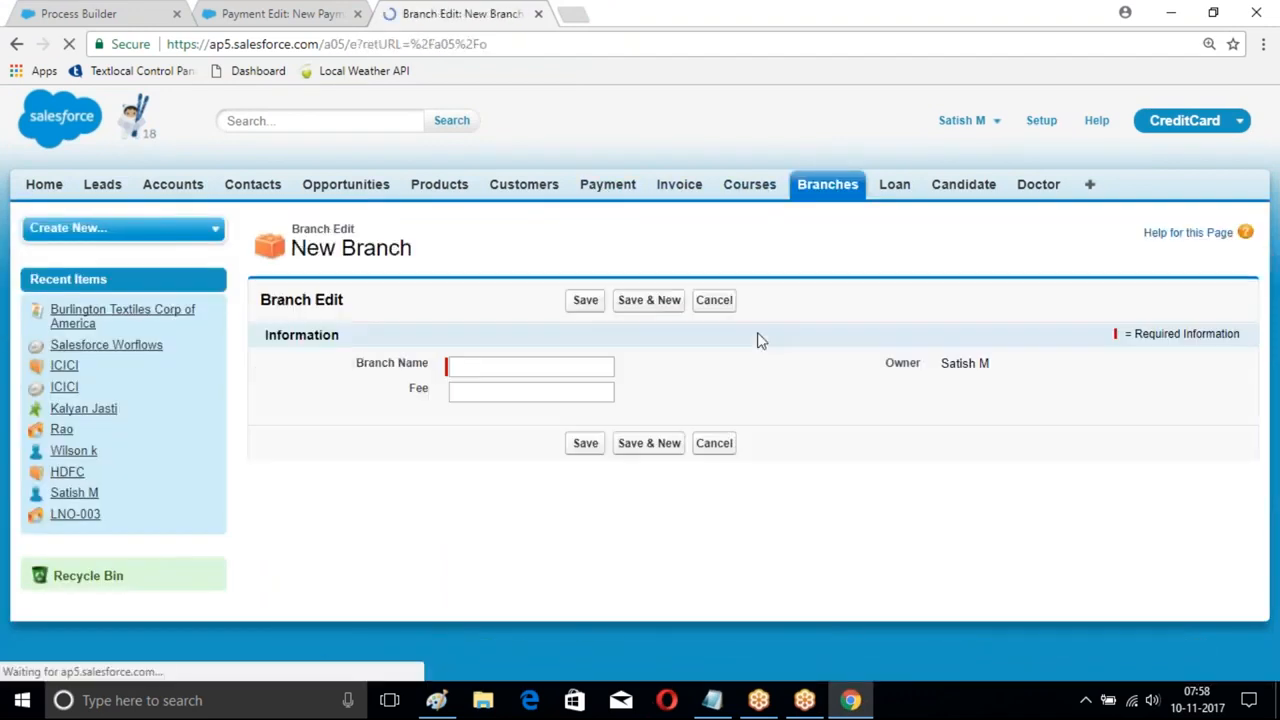
{"action": "left_click", "coordinate": [100, 13]}
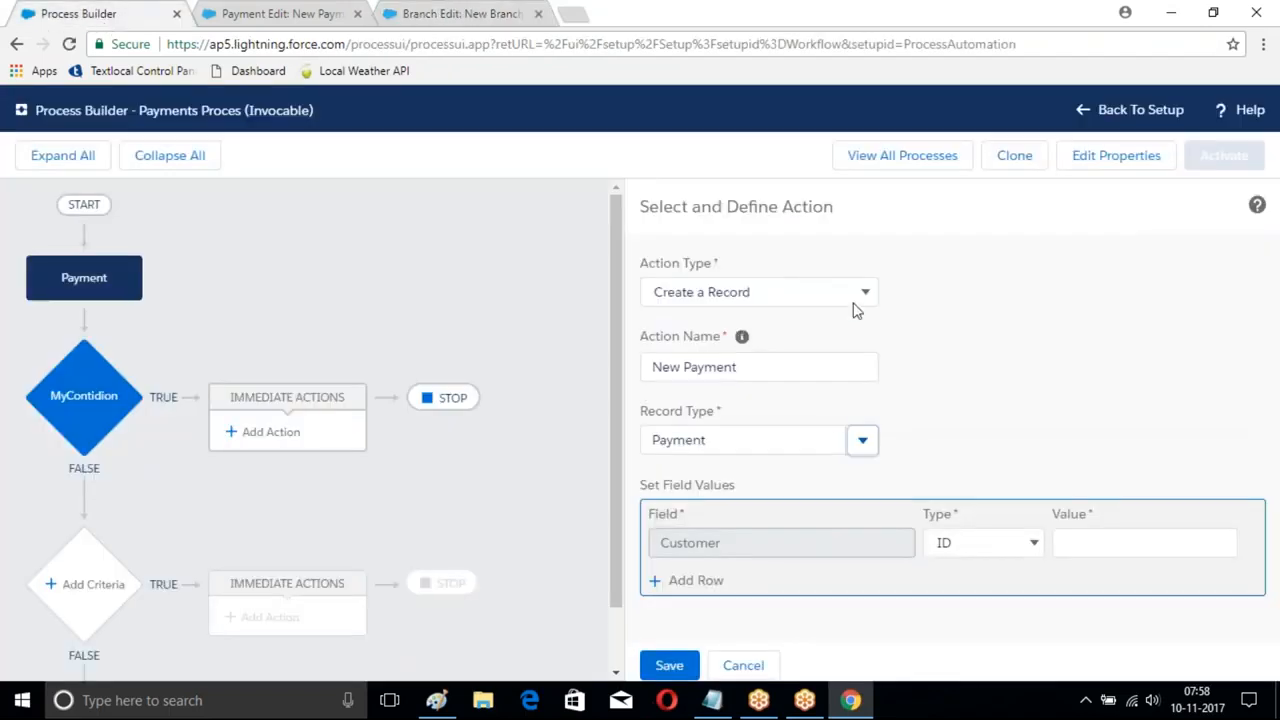
- Rename the action to New Branch and make it create a Branch record
{"action": "left_click_drag", "start_coordinate": [808, 370], "coordinate": [632, 368]}
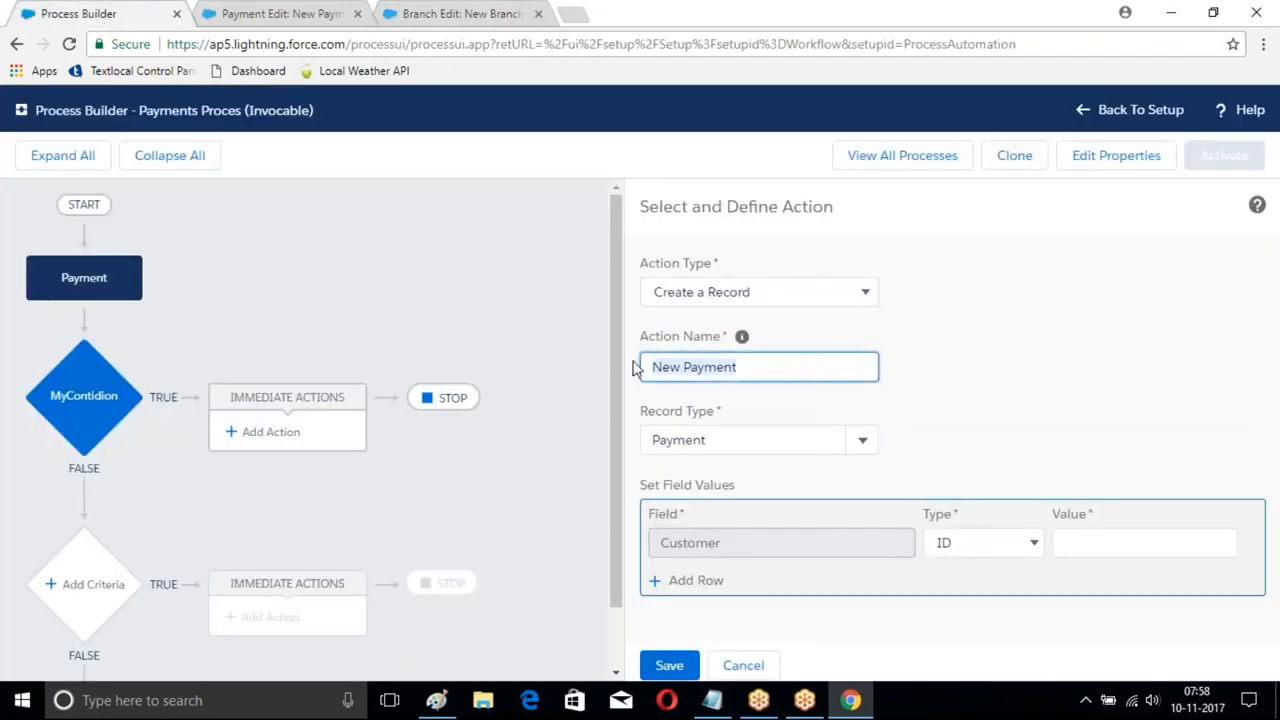
{"action": "key", "text": "BackSpace"}
{"action": "type", "text": "New Branch"}
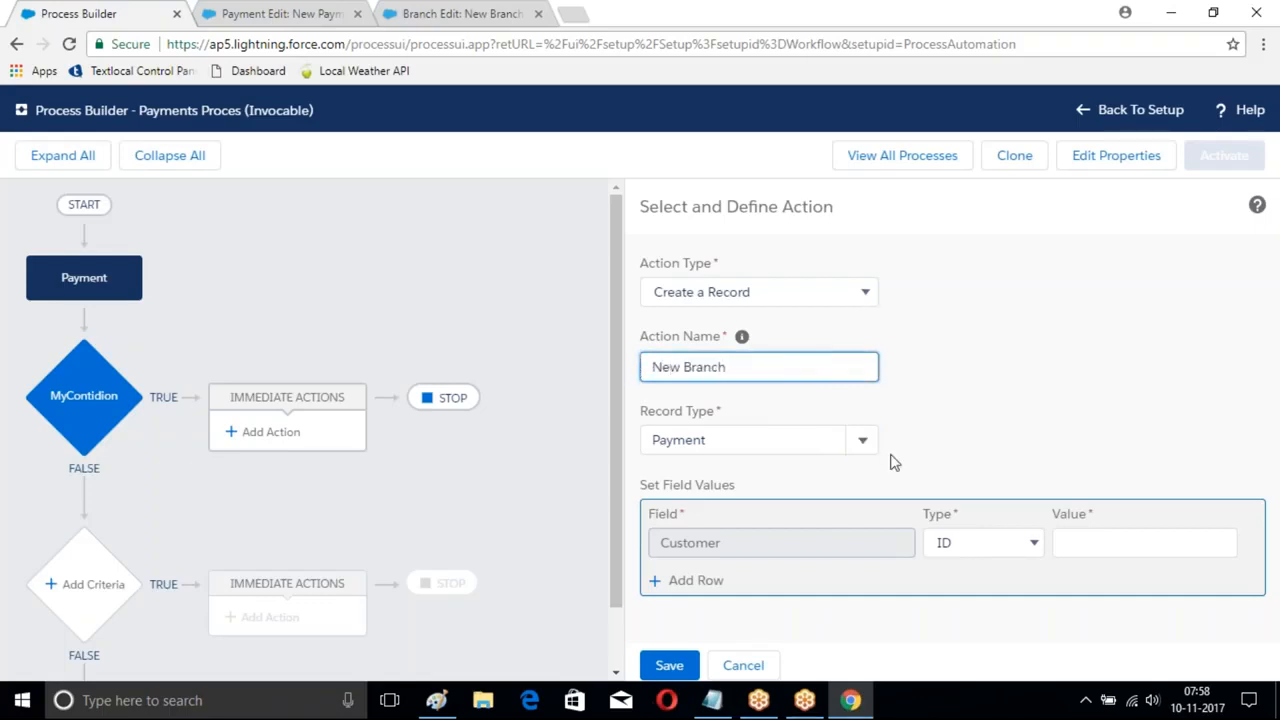
{"action": "left_click", "coordinate": [862, 440]}
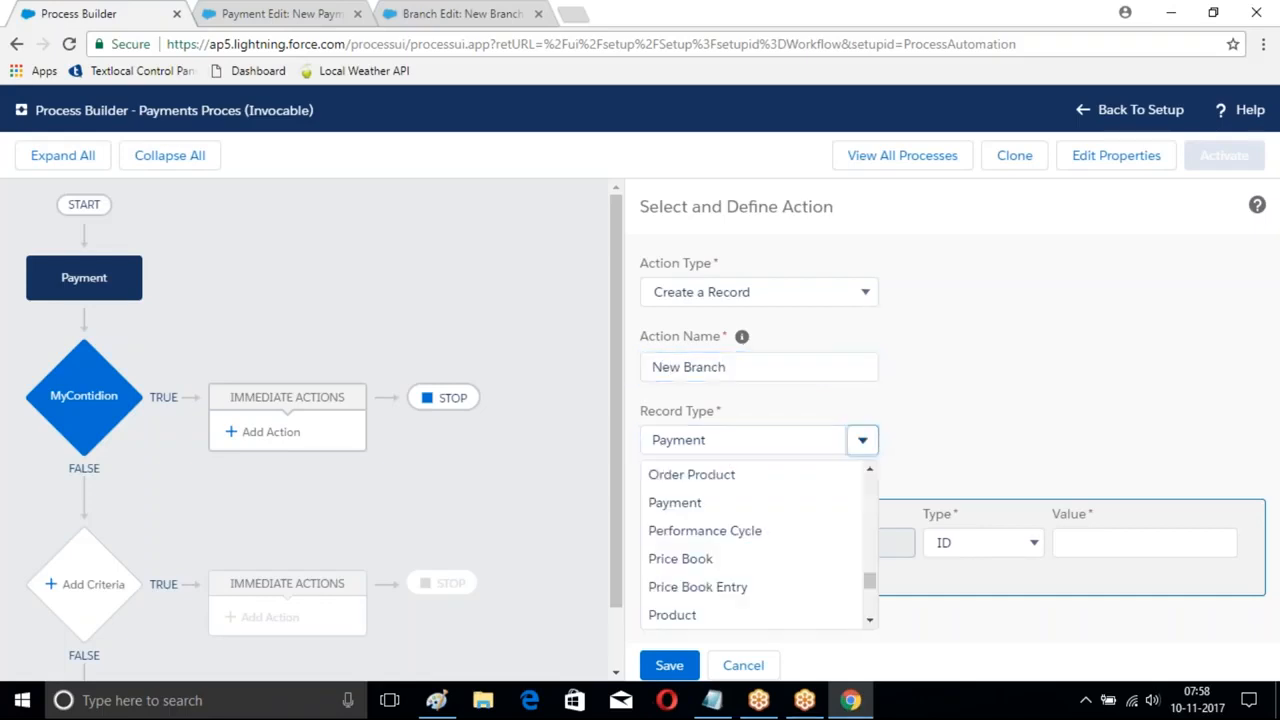
{"action": "left_click", "coordinate": [764, 445]}
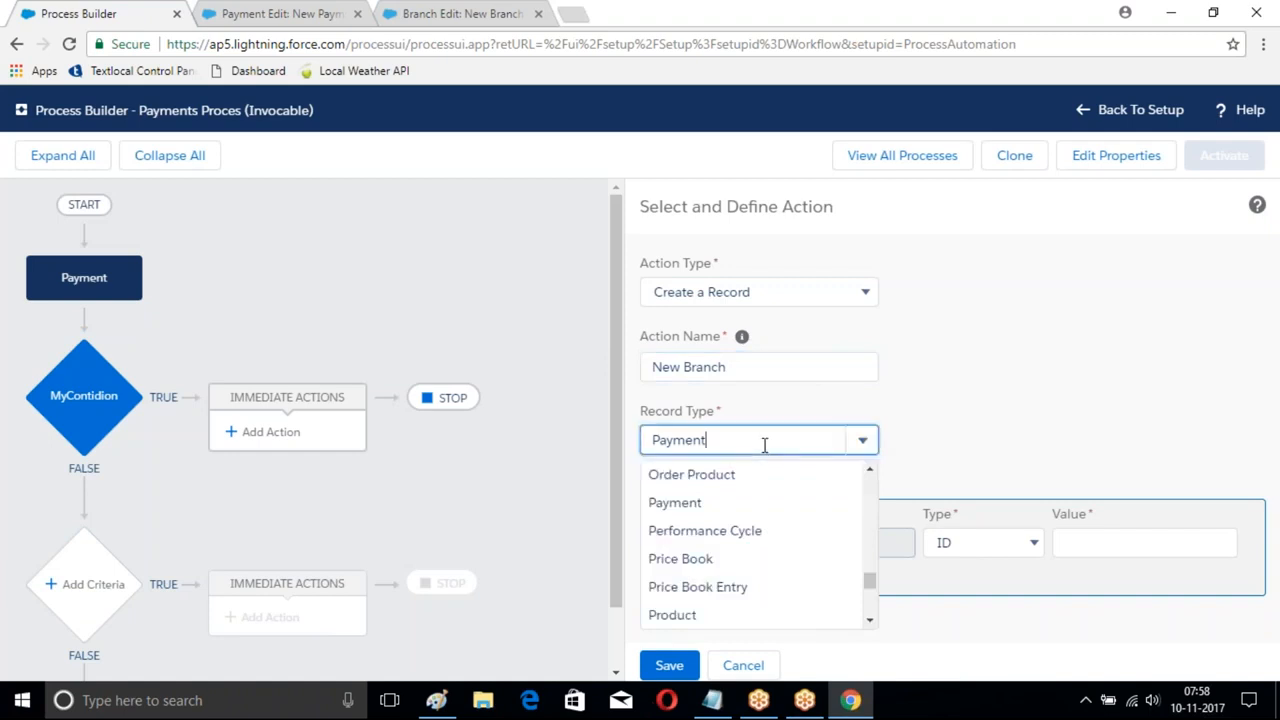
{"action": "key", "text": "BackSpace"}
{"action": "key", "text": "BackSpace"}
{"action": "key", "text": "BackSpace"}
{"action": "type", "text": "Branch"}
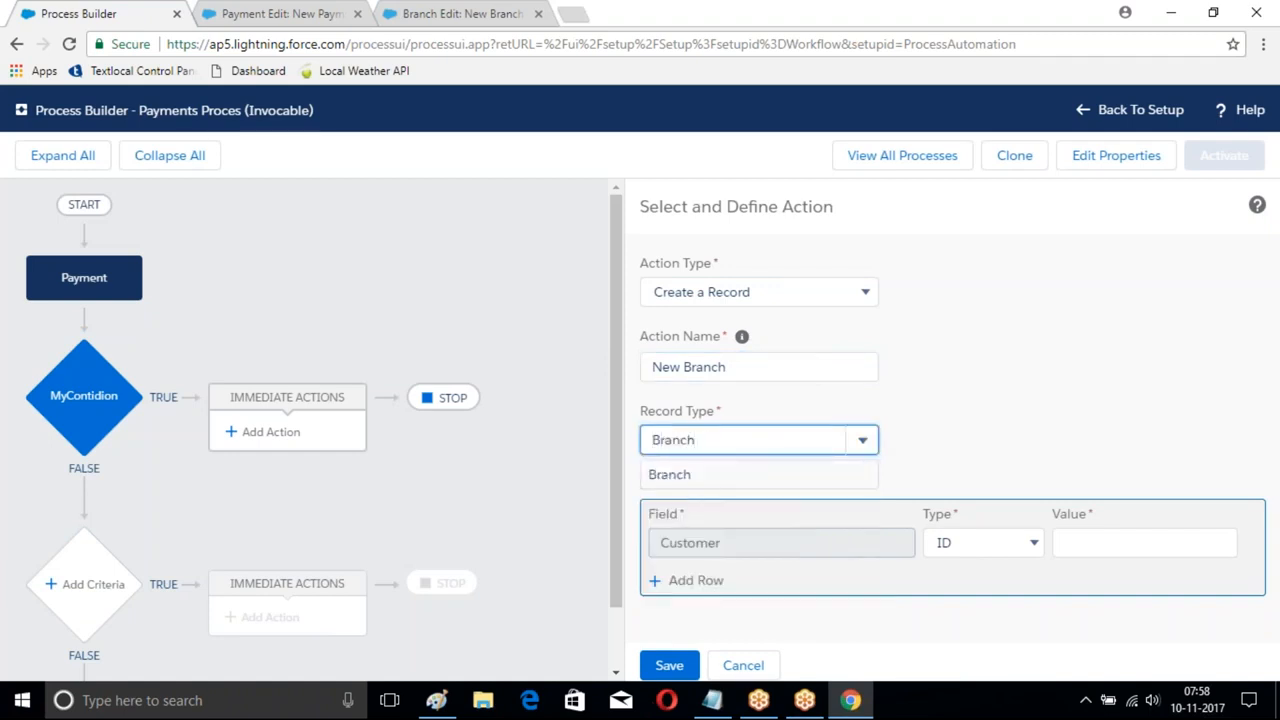
{"action": "left_click", "coordinate": [700, 477]}
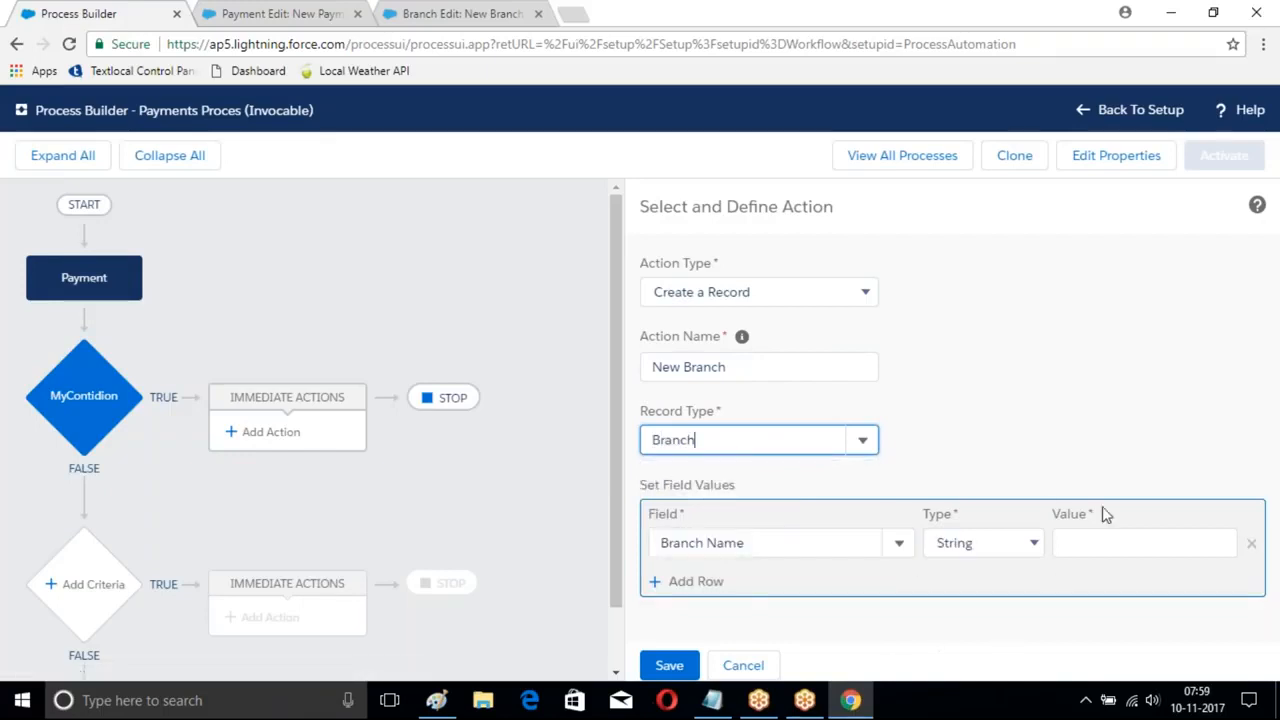
- Set the Branch Name field to the String value LBNagar
{"action": "left_click", "coordinate": [1073, 540]}
{"action": "left_click", "coordinate": [1010, 543]}
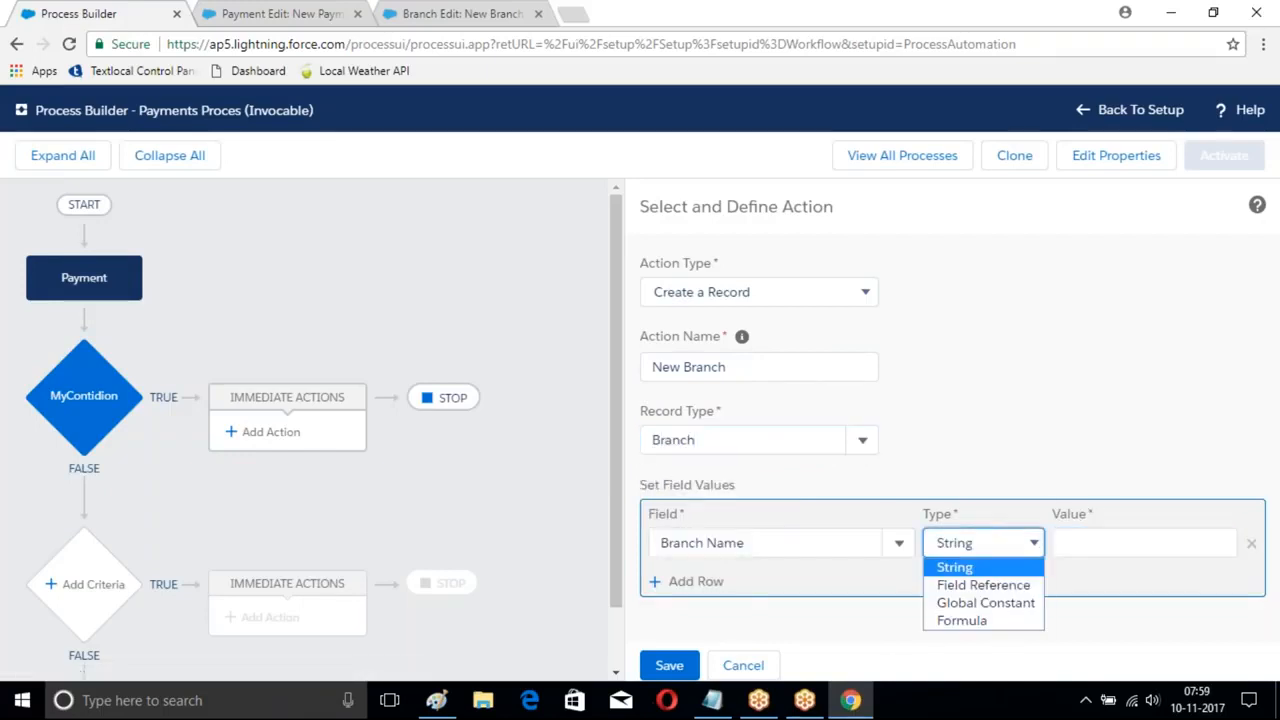
{"action": "left_click", "coordinate": [1003, 588]}
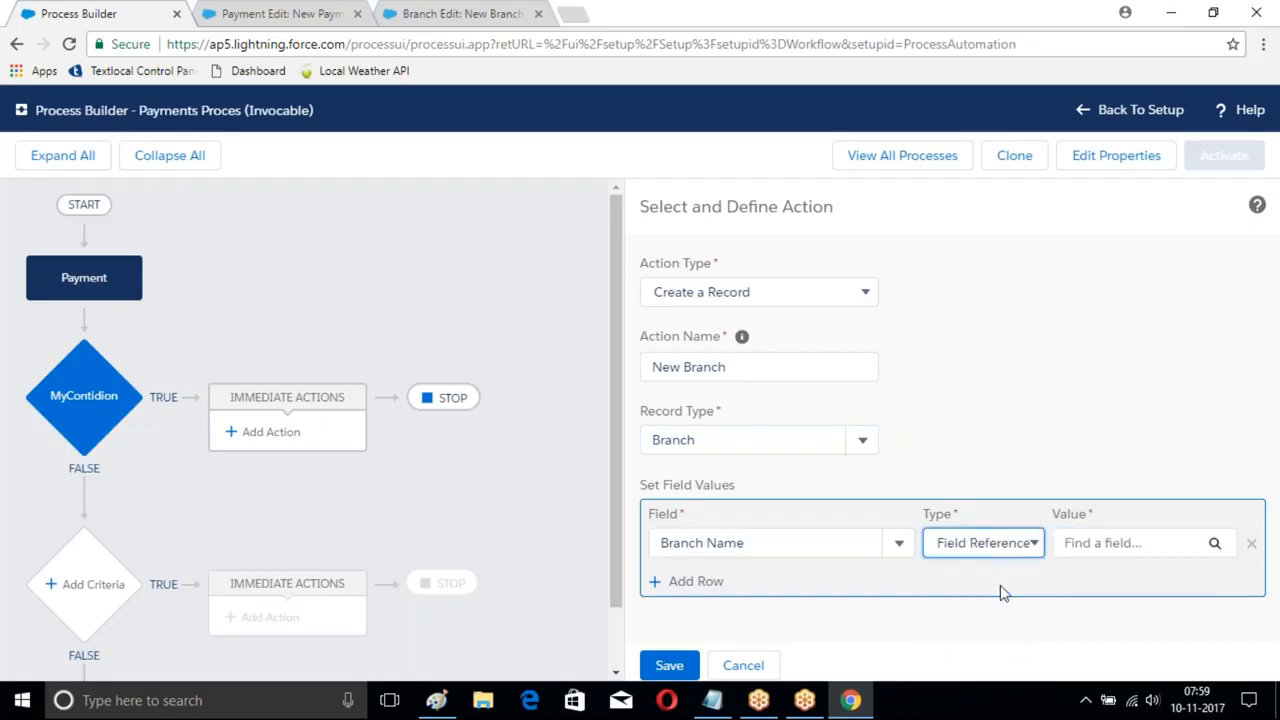
{"action": "left_click", "coordinate": [1214, 546]}
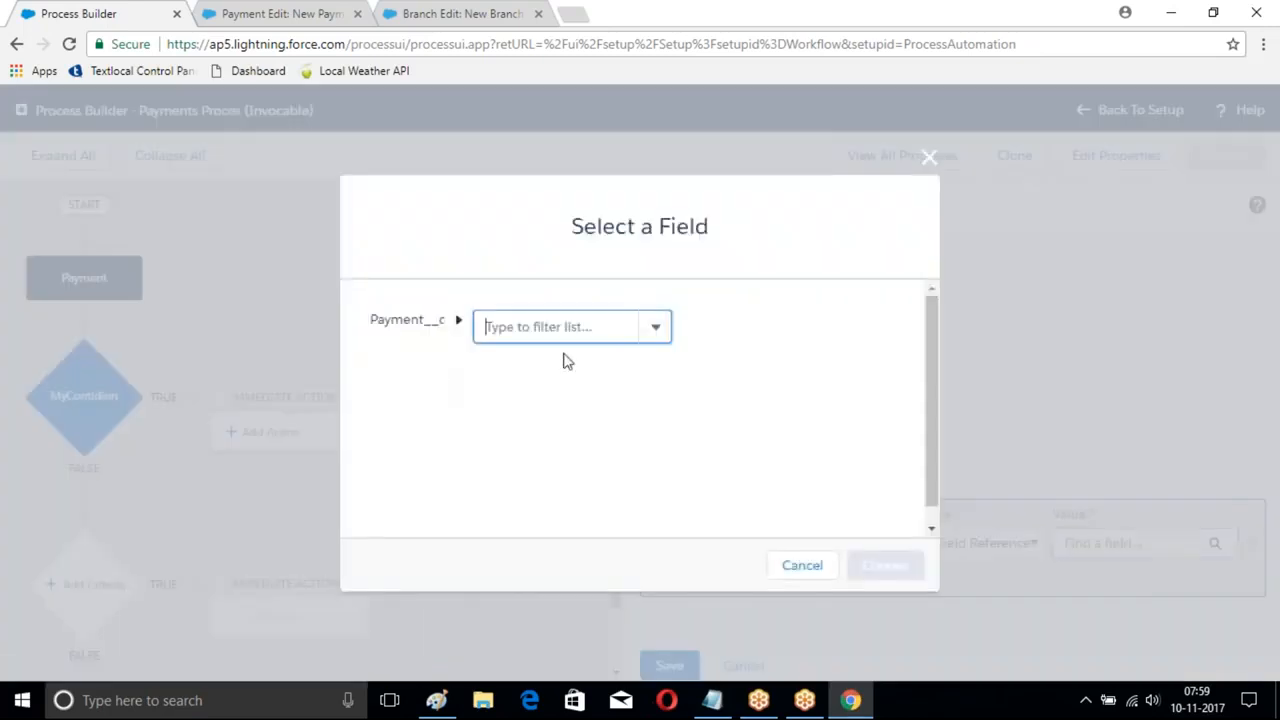
{"action": "left_click", "coordinate": [588, 326]}
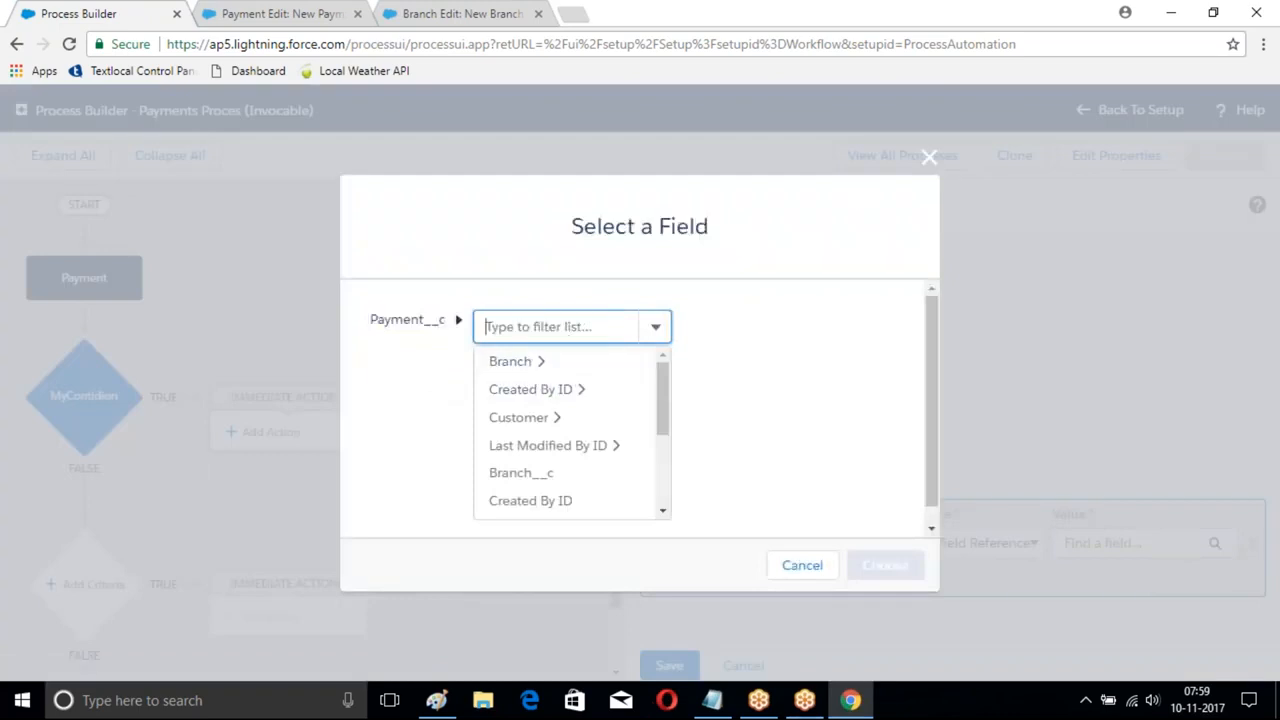
{"action": "left_click", "coordinate": [927, 158]}
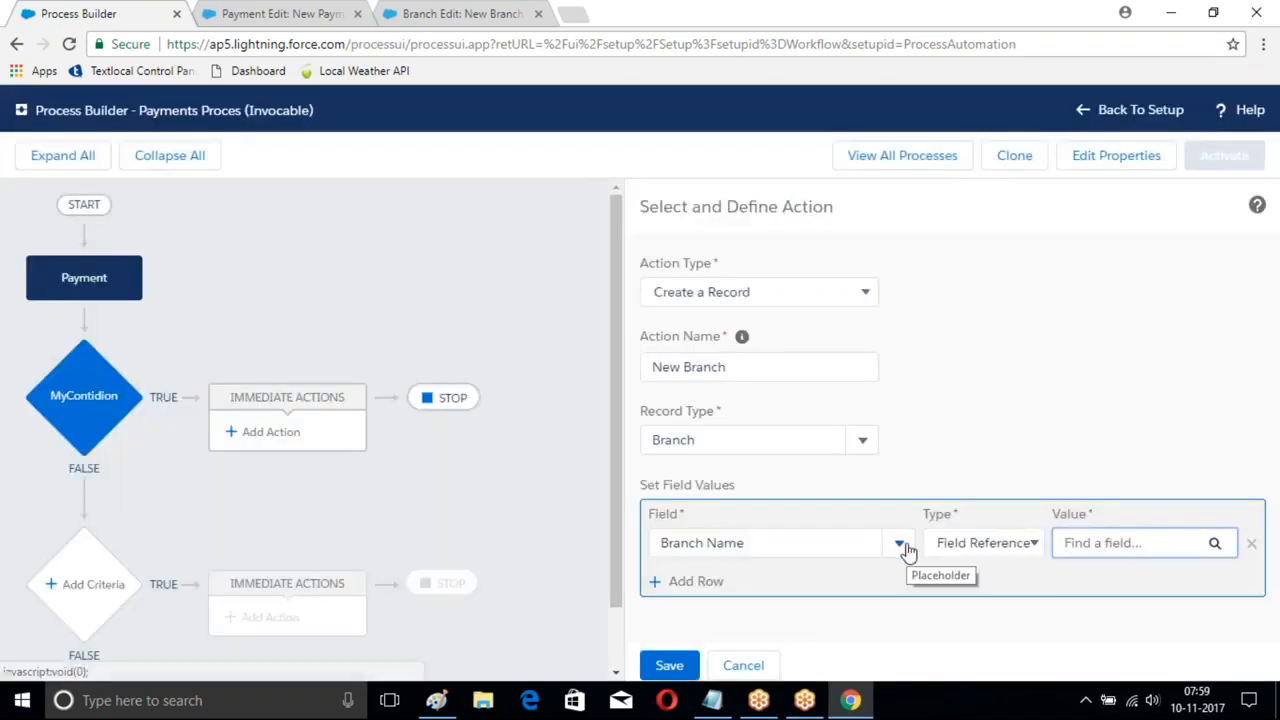
{"action": "left_click", "coordinate": [987, 364]}
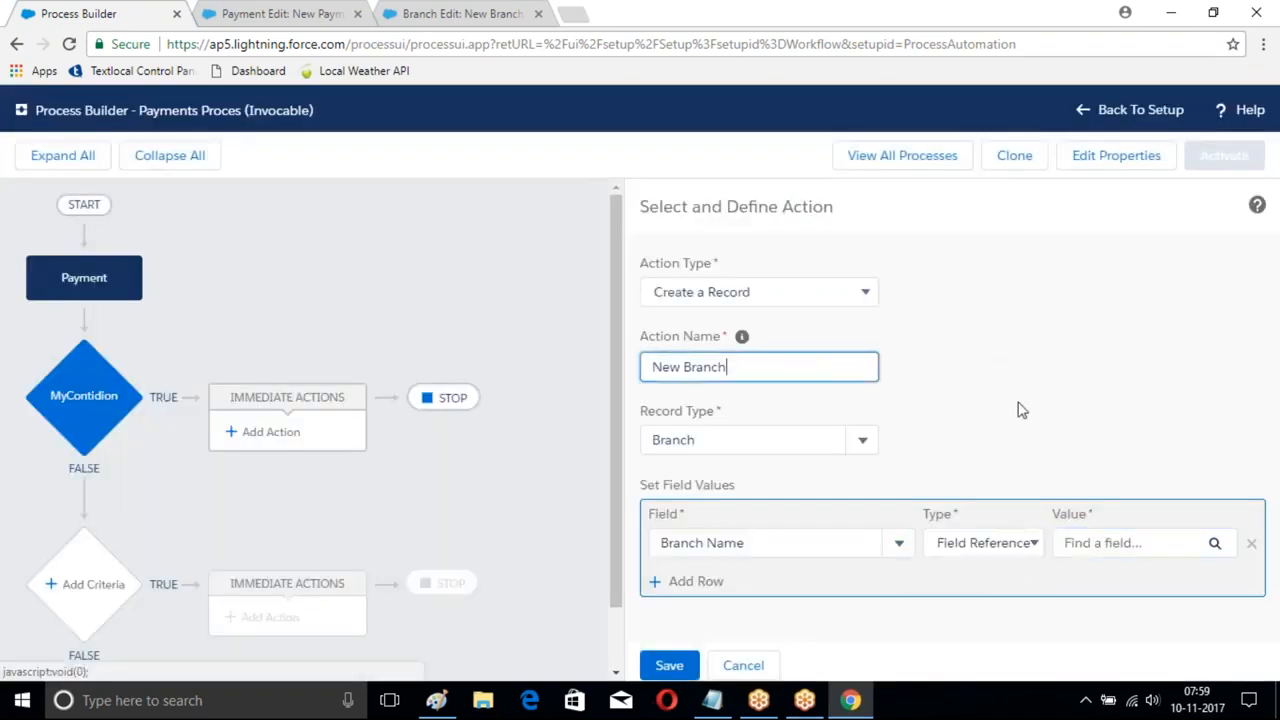
{"action": "left_click", "coordinate": [1032, 543]}
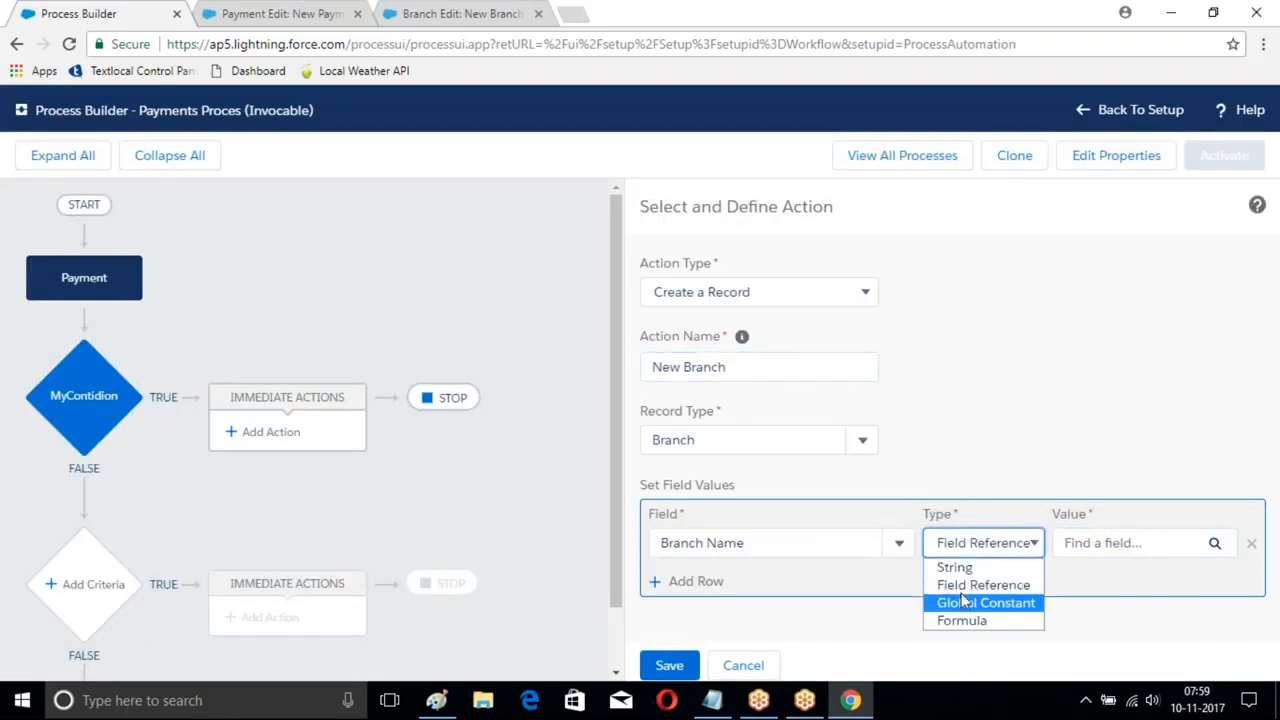
{"action": "left_click", "coordinate": [977, 568]}
{"action": "left_click", "coordinate": [1081, 545]}
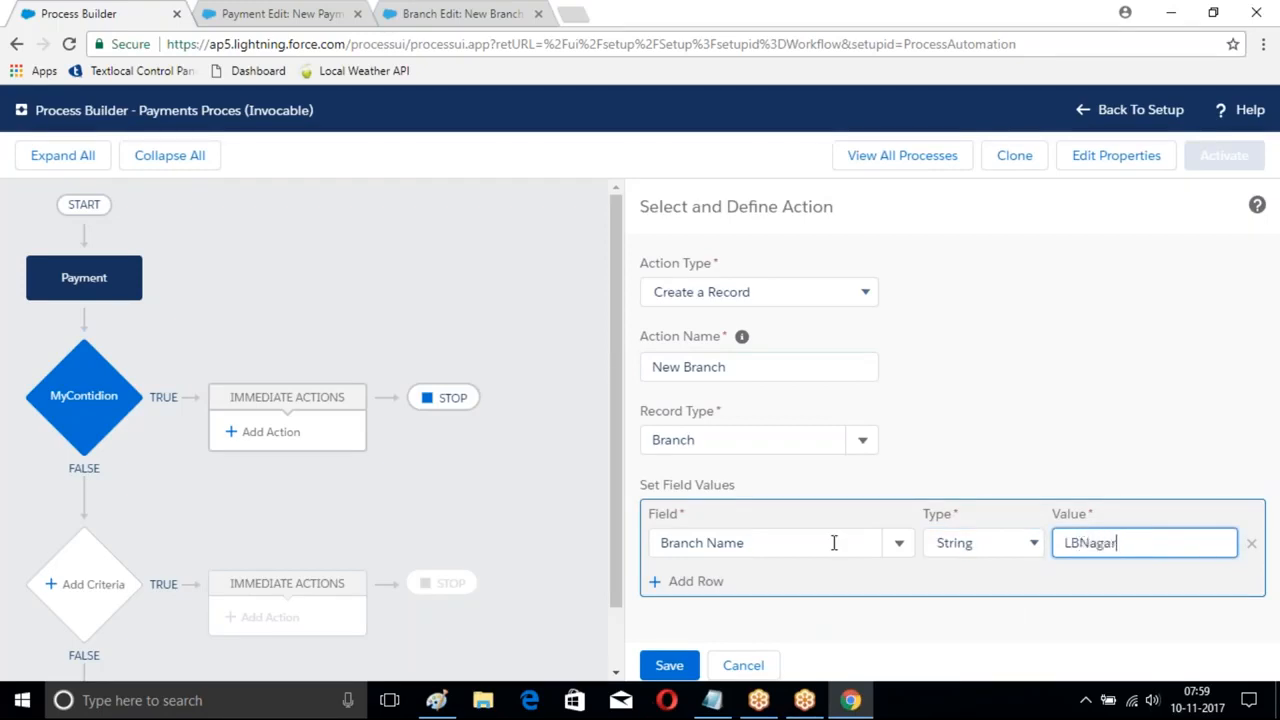
- Add a Fee field with a Currency value of 200
{"action": "left_click", "coordinate": [700, 581]}
{"action": "scroll", "coordinate": [1014, 586], "scroll_direction": "down", "scroll_amount": 1}
{"action": "left_click", "coordinate": [836, 551]}
{"action": "type", "text": "Fee"}
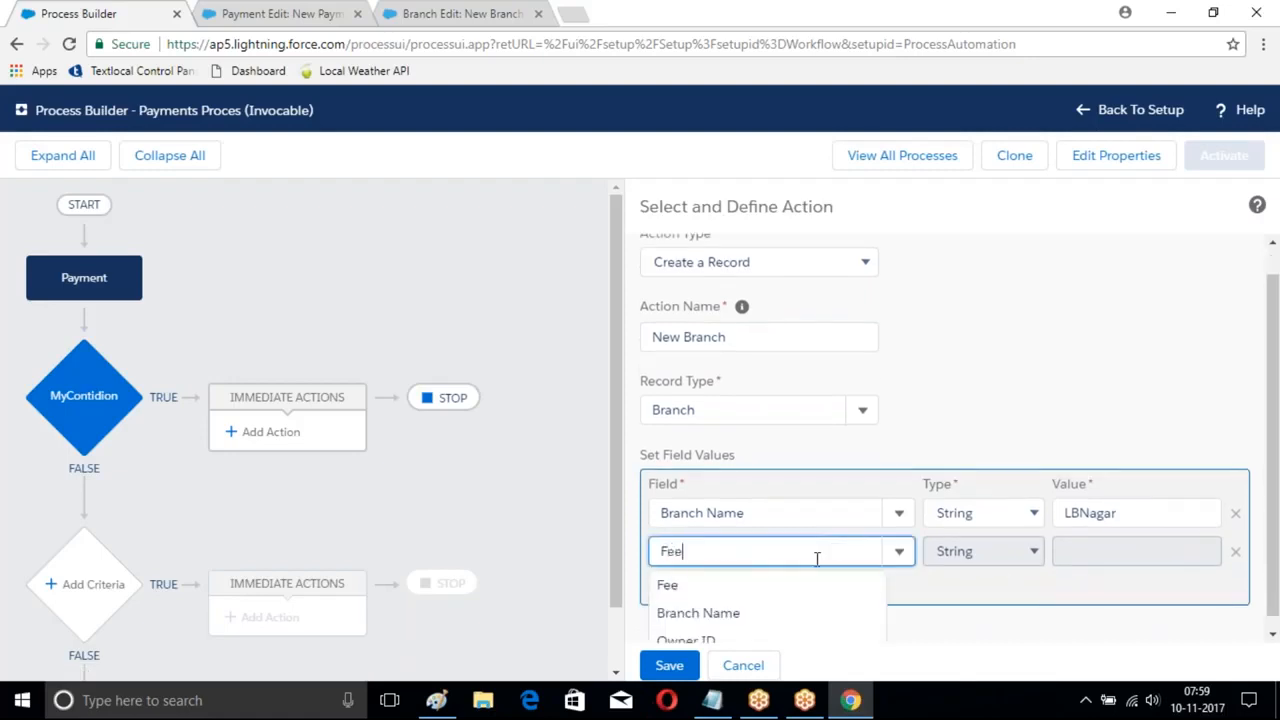
{"action": "left_click", "coordinate": [680, 588]}
{"action": "left_click", "coordinate": [1012, 551]}
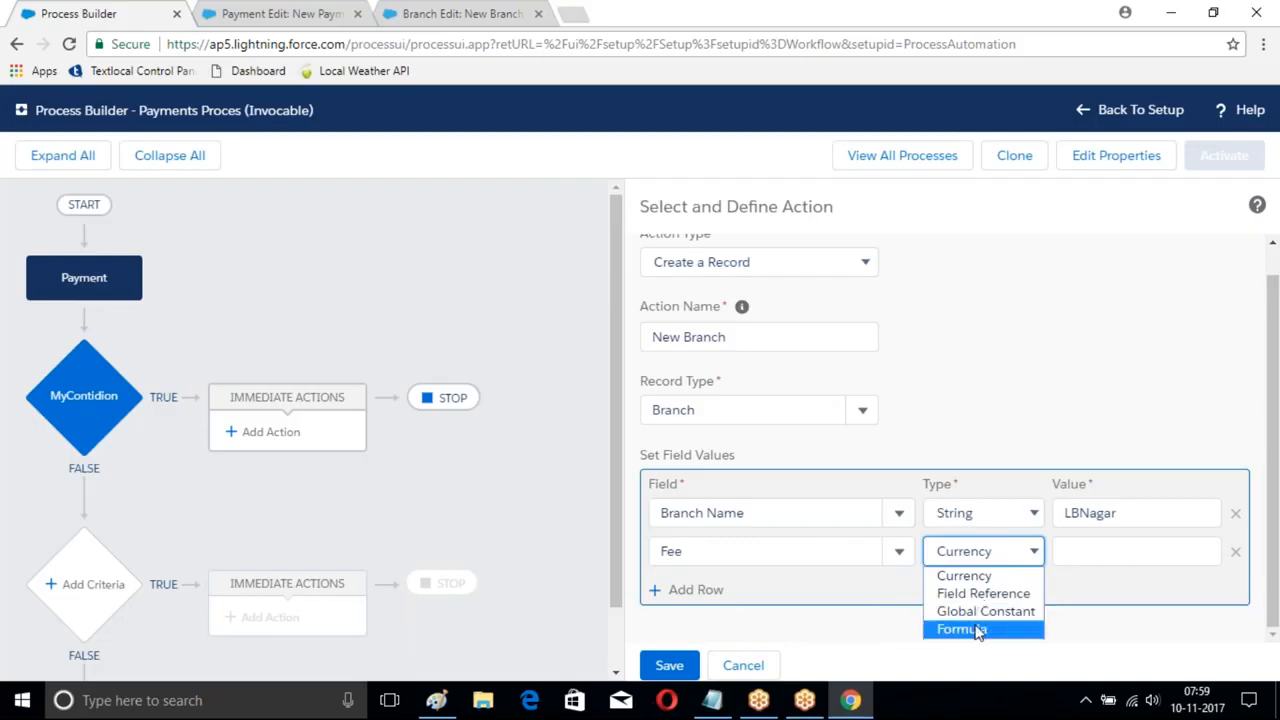
{"action": "left_click", "coordinate": [978, 628]}
{"action": "left_click", "coordinate": [1146, 553]}
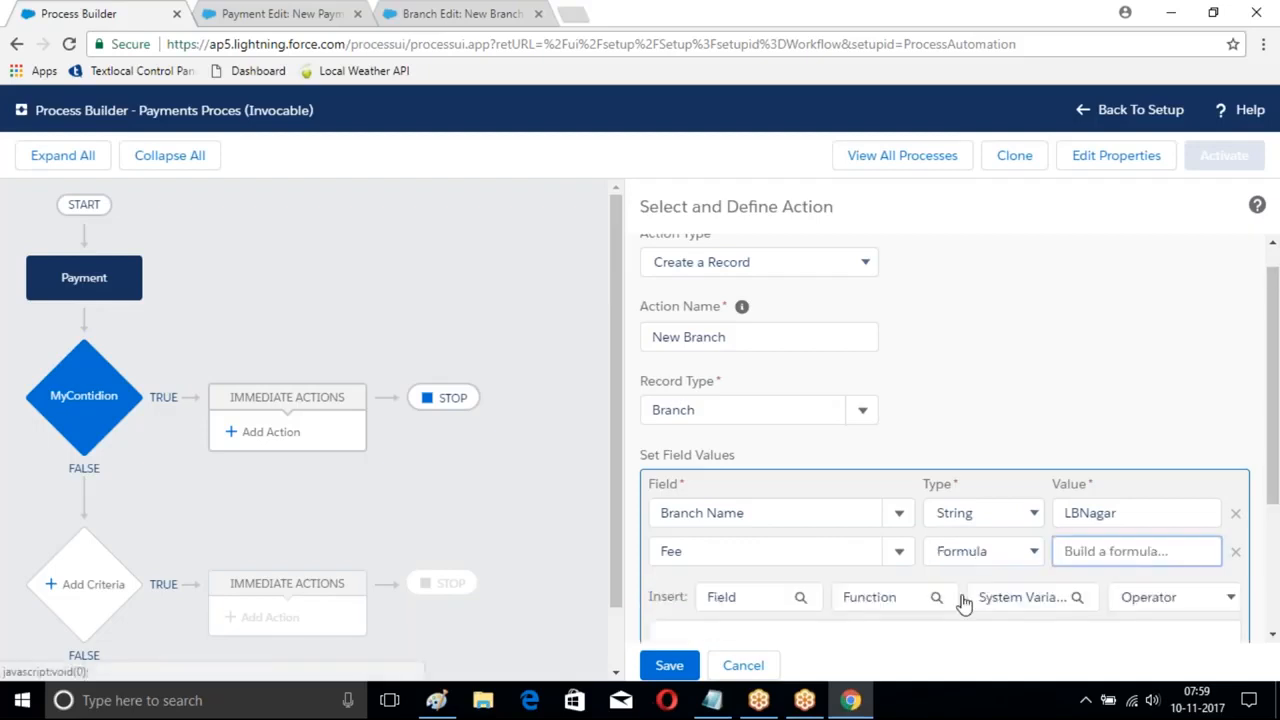
{"action": "left_click", "coordinate": [770, 597]}
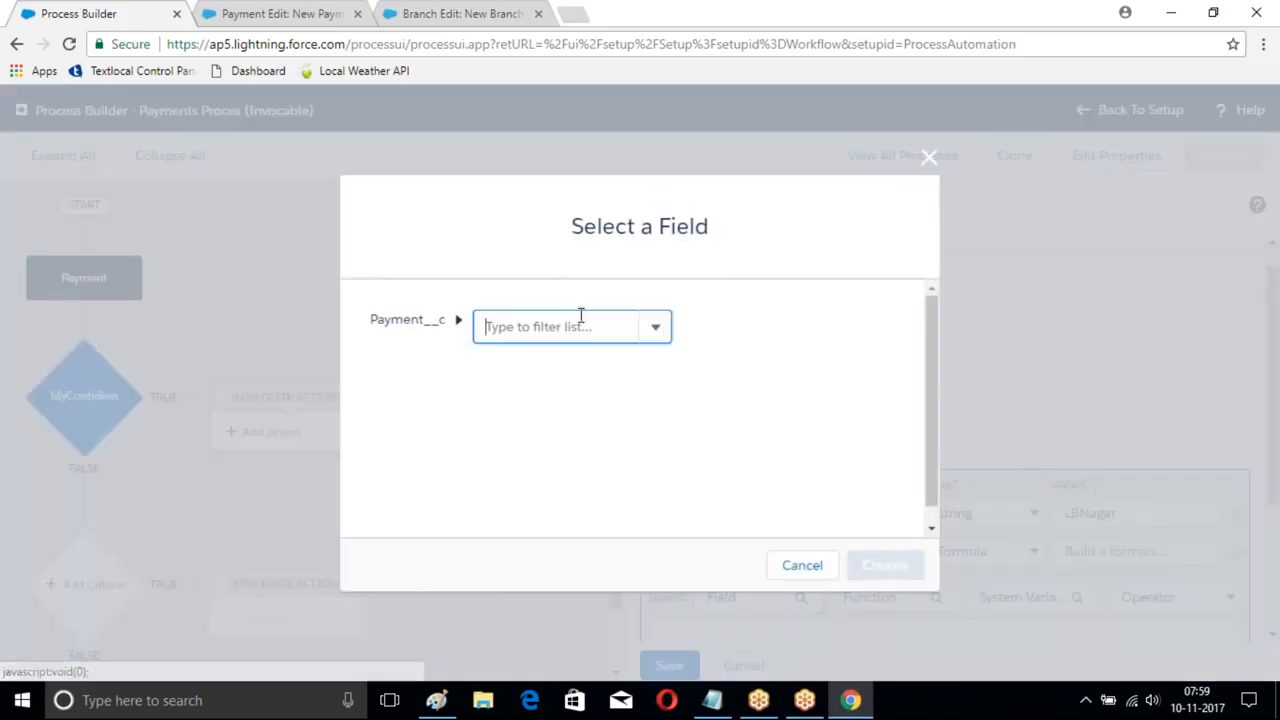
{"action": "left_click", "coordinate": [929, 158]}
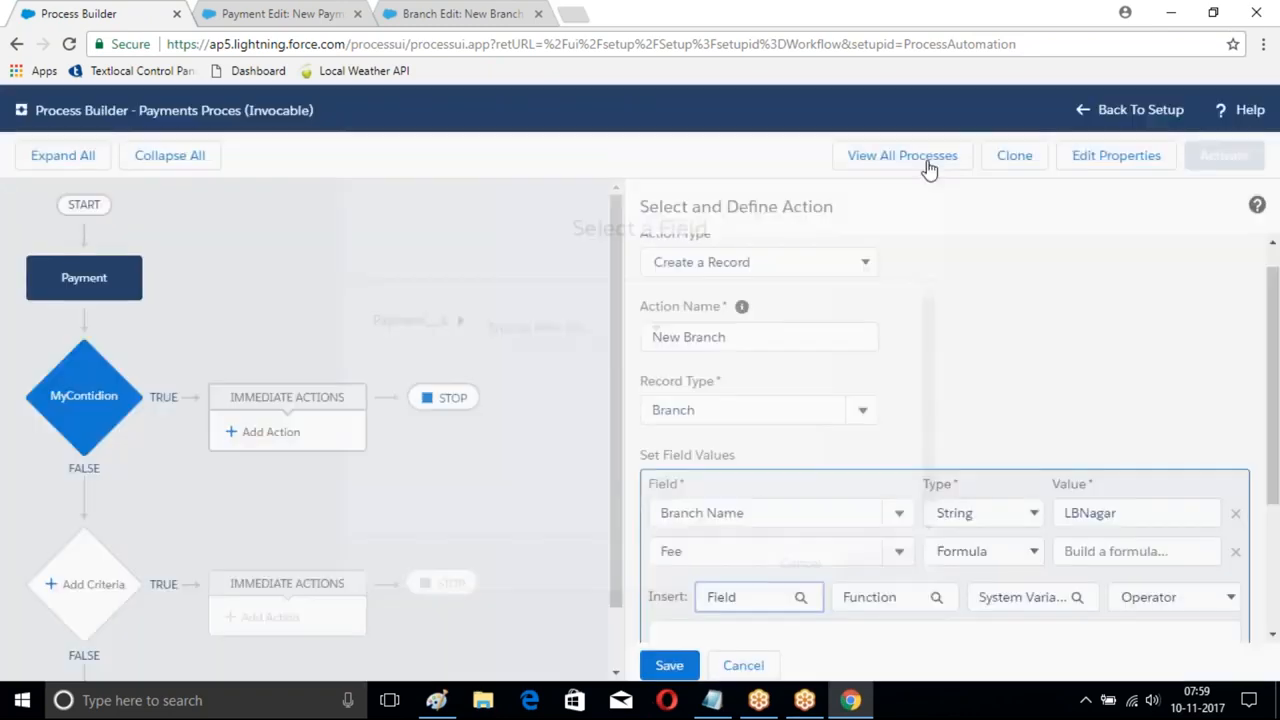
{"action": "left_click", "coordinate": [982, 551]}
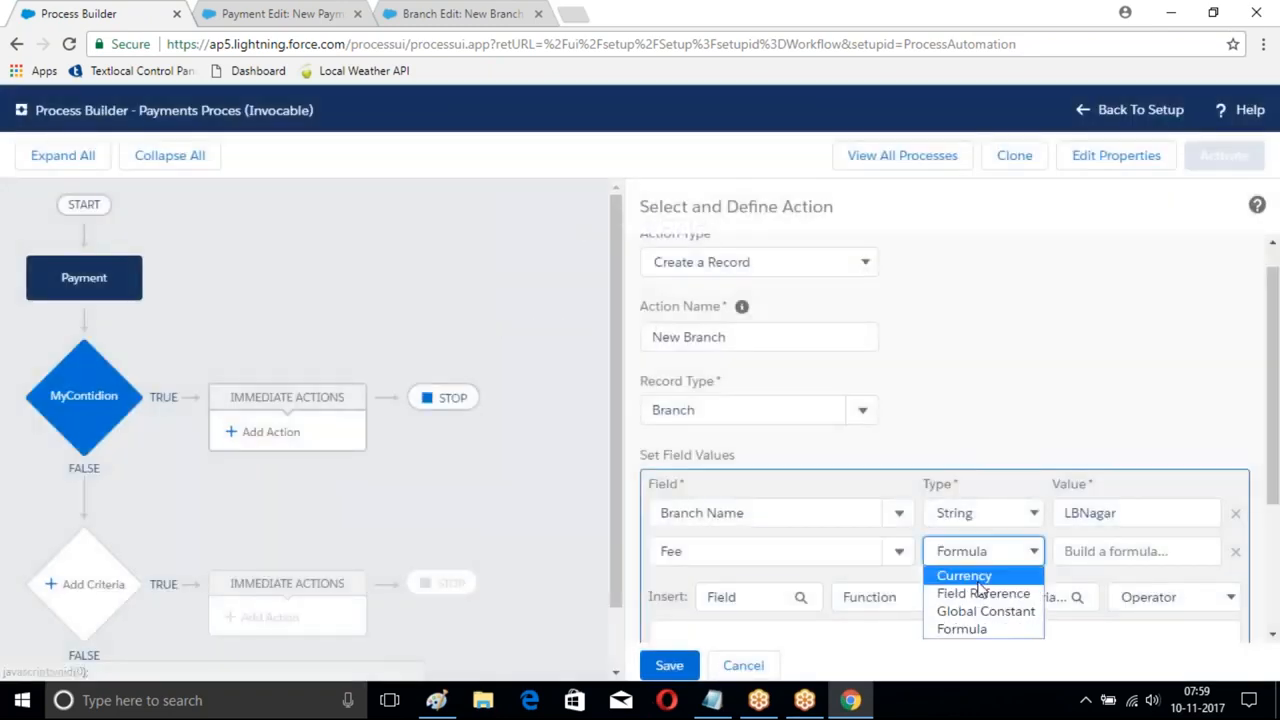
{"action": "left_click", "coordinate": [966, 571]}
{"action": "left_click", "coordinate": [1101, 550]}
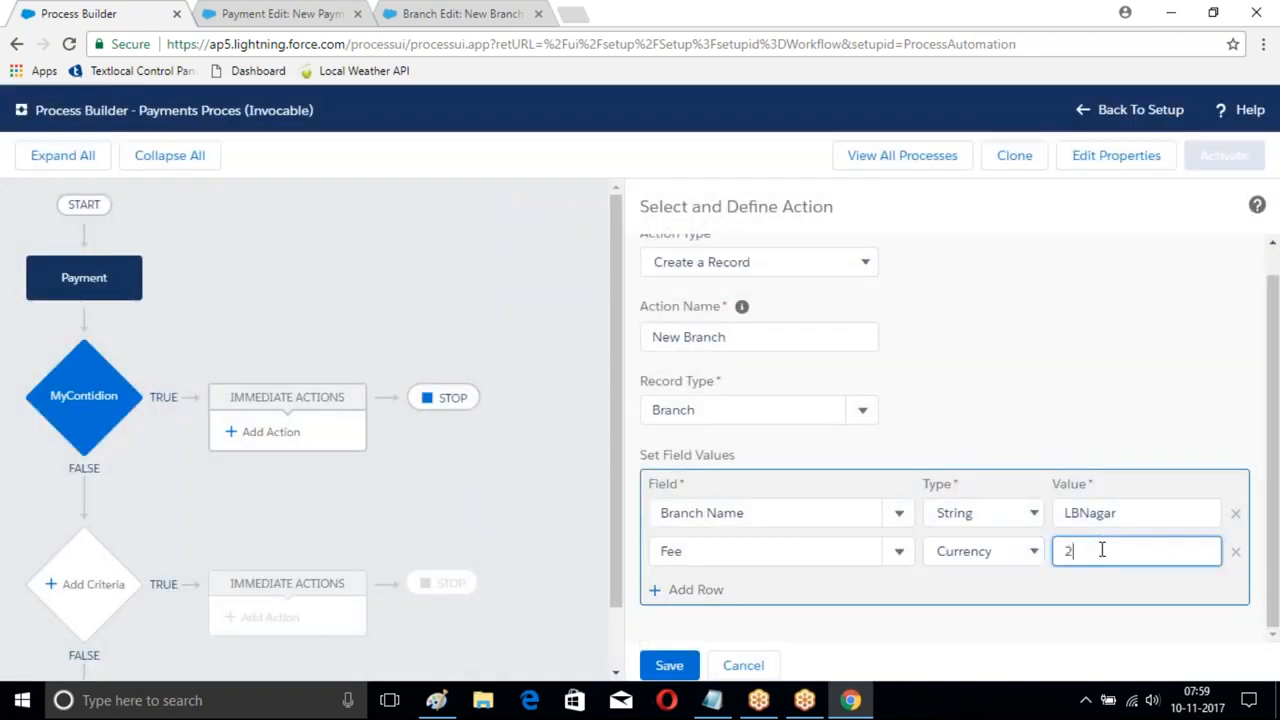
{"action": "type", "text": "200"}
- Save the New Branch action and activate the process
{"action": "left_click", "coordinate": [669, 665]}
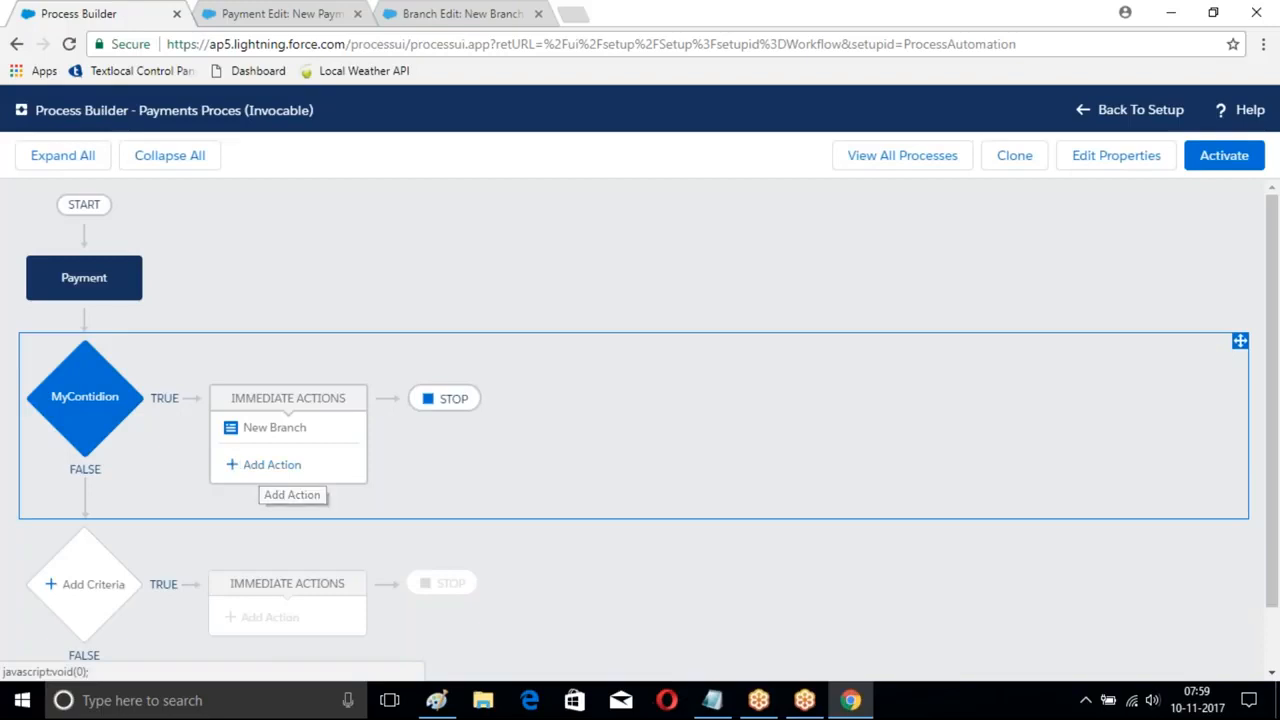
{"action": "left_click", "coordinate": [1229, 157]}
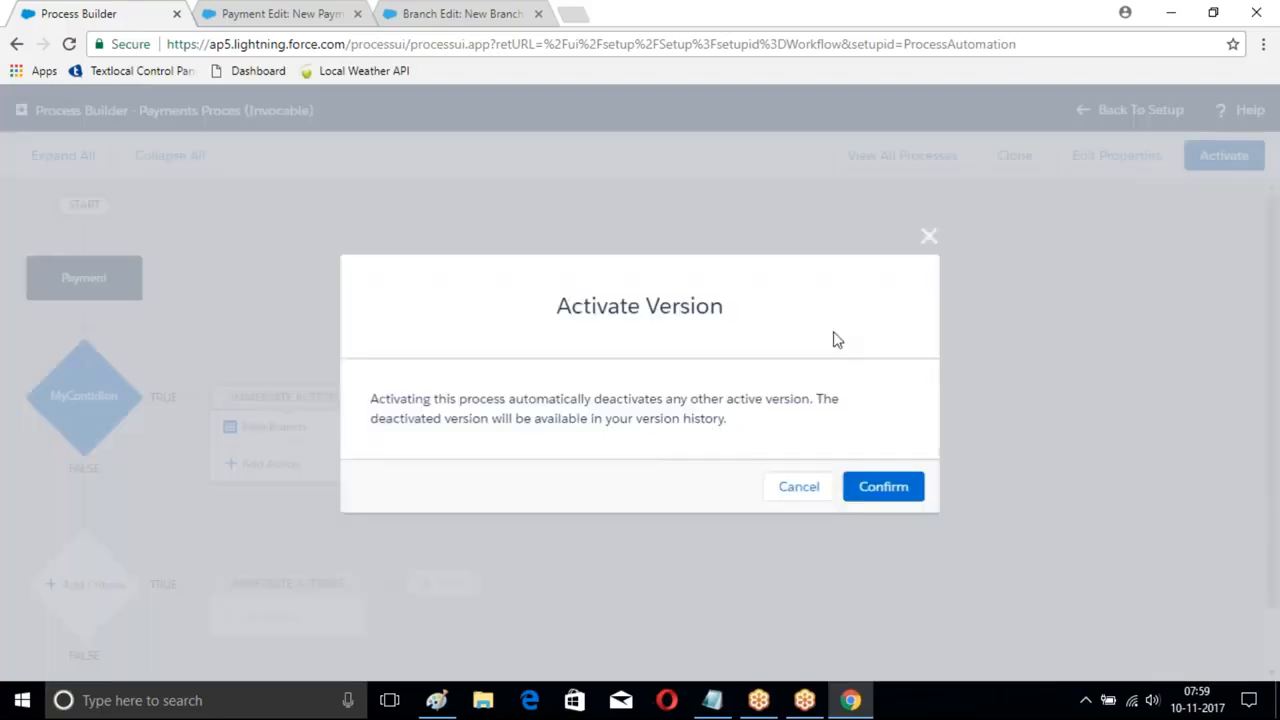
{"action": "left_click", "coordinate": [881, 488]}
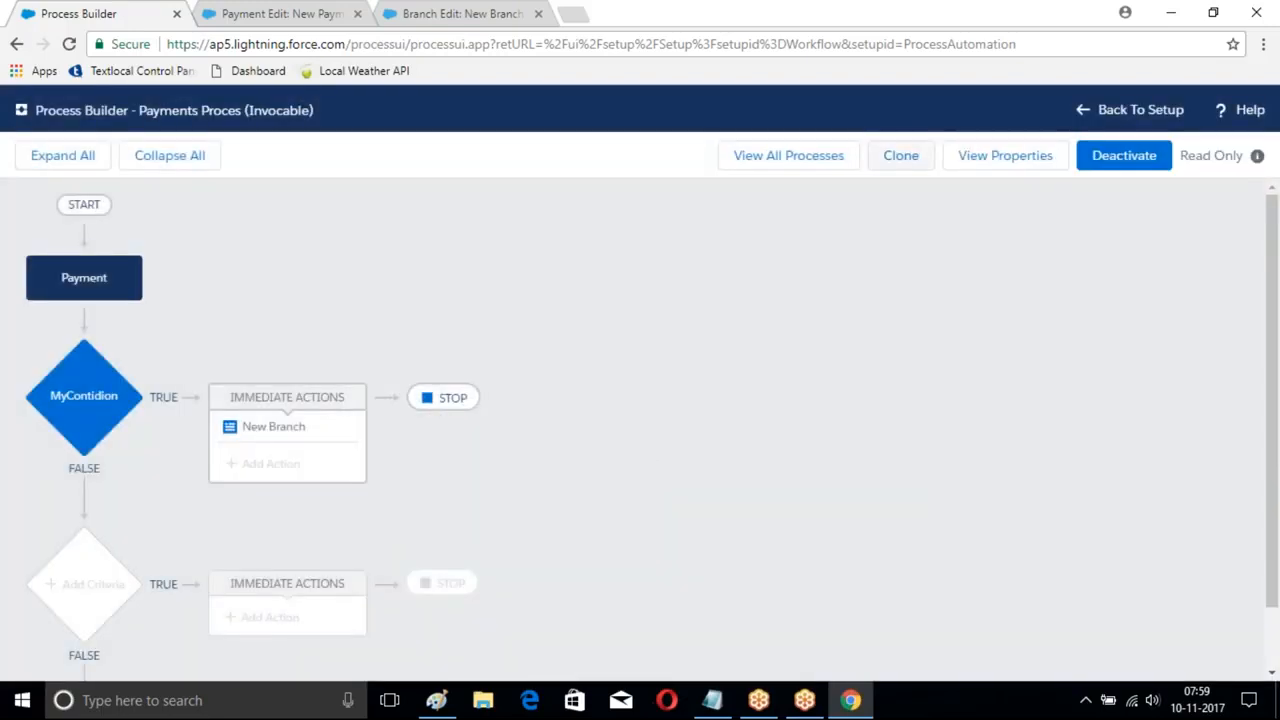
- Open Course Flows and add an immediate Processes action named Branch Creattion
{"action": "left_click", "coordinate": [766, 155]}
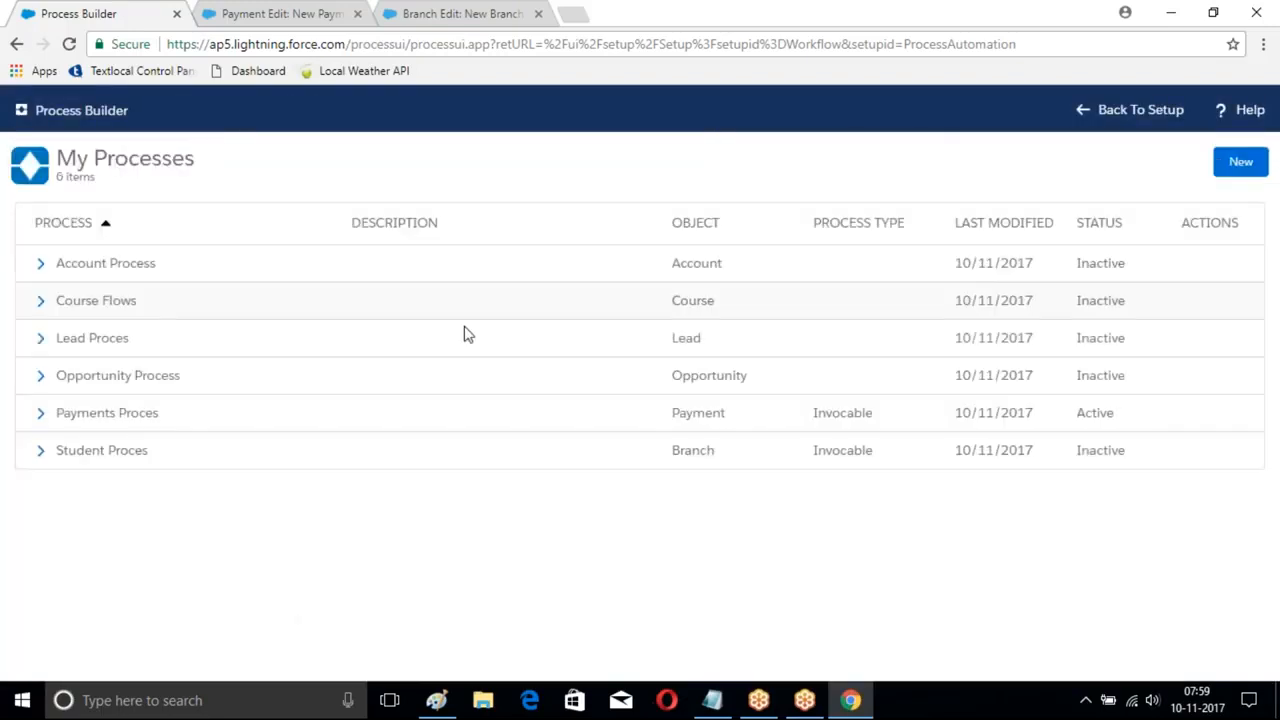
{"action": "left_click", "coordinate": [103, 303]}
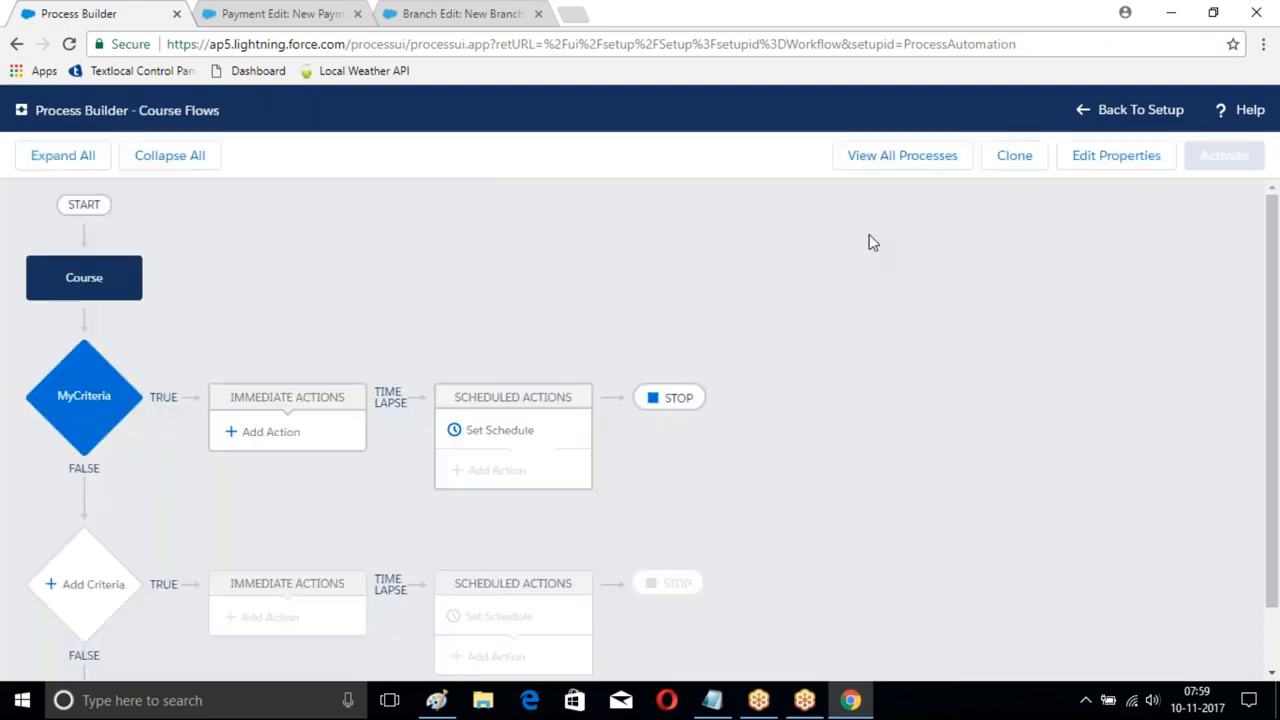
{"action": "scroll", "coordinate": [895, 279], "scroll_direction": "down", "scroll_amount": 1}
{"action": "left_click", "coordinate": [280, 362]}
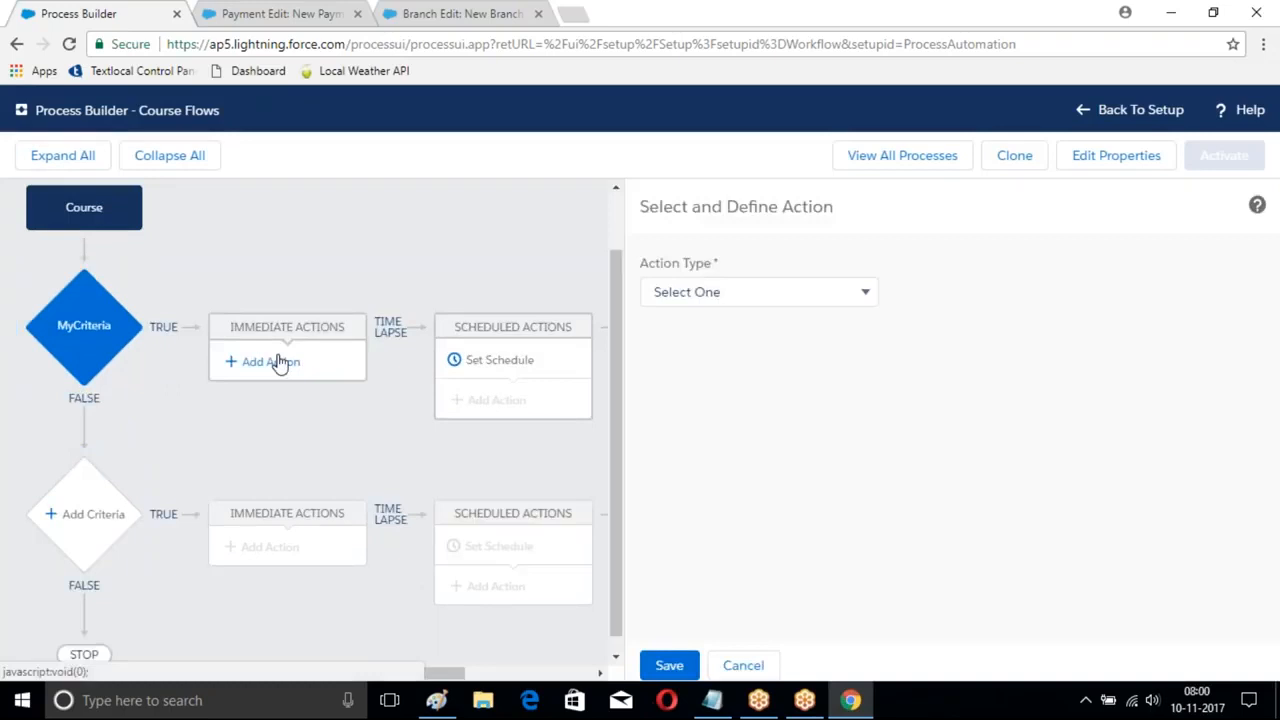
{"action": "left_click", "coordinate": [720, 292]}
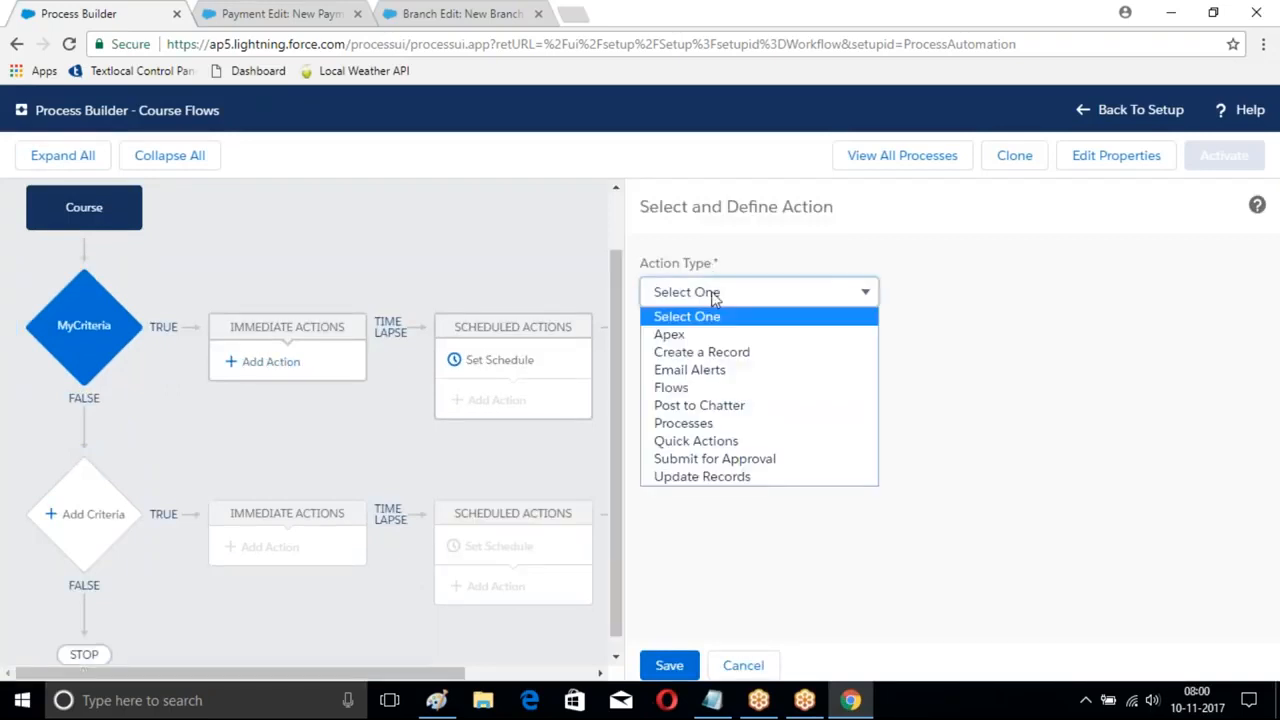
{"action": "left_click", "coordinate": [700, 423]}
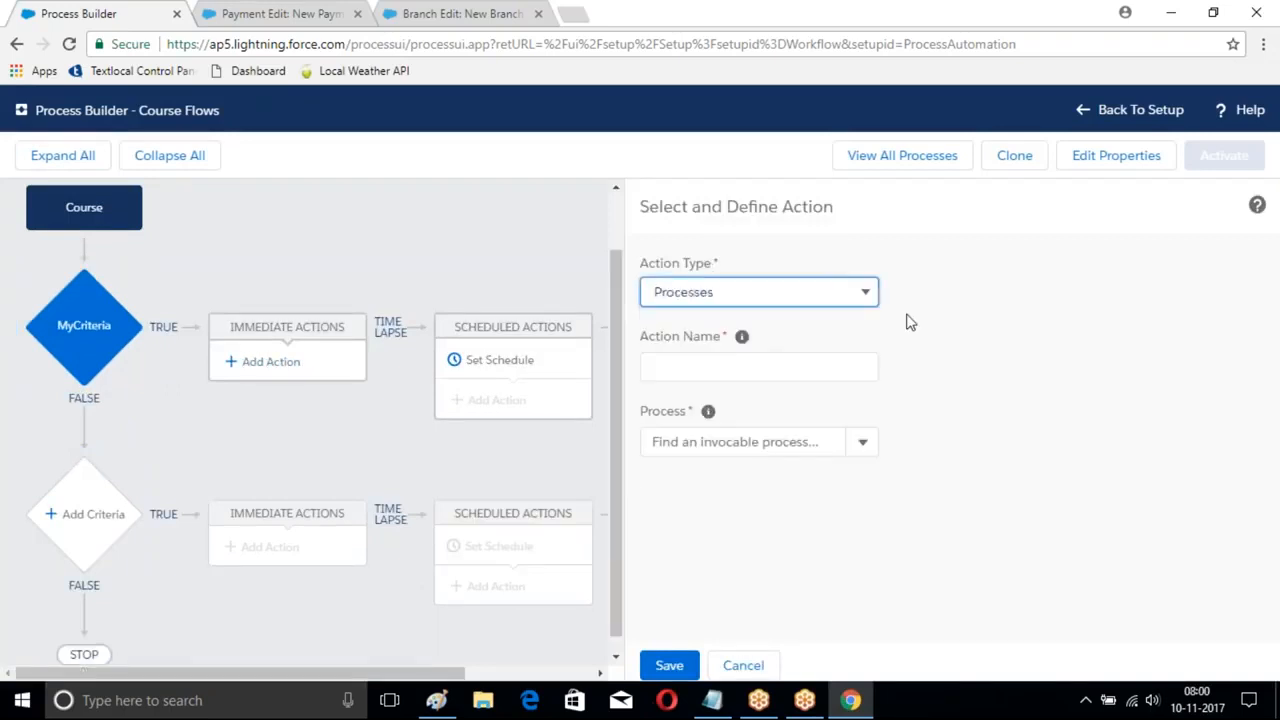
{"action": "left_click", "coordinate": [805, 367]}
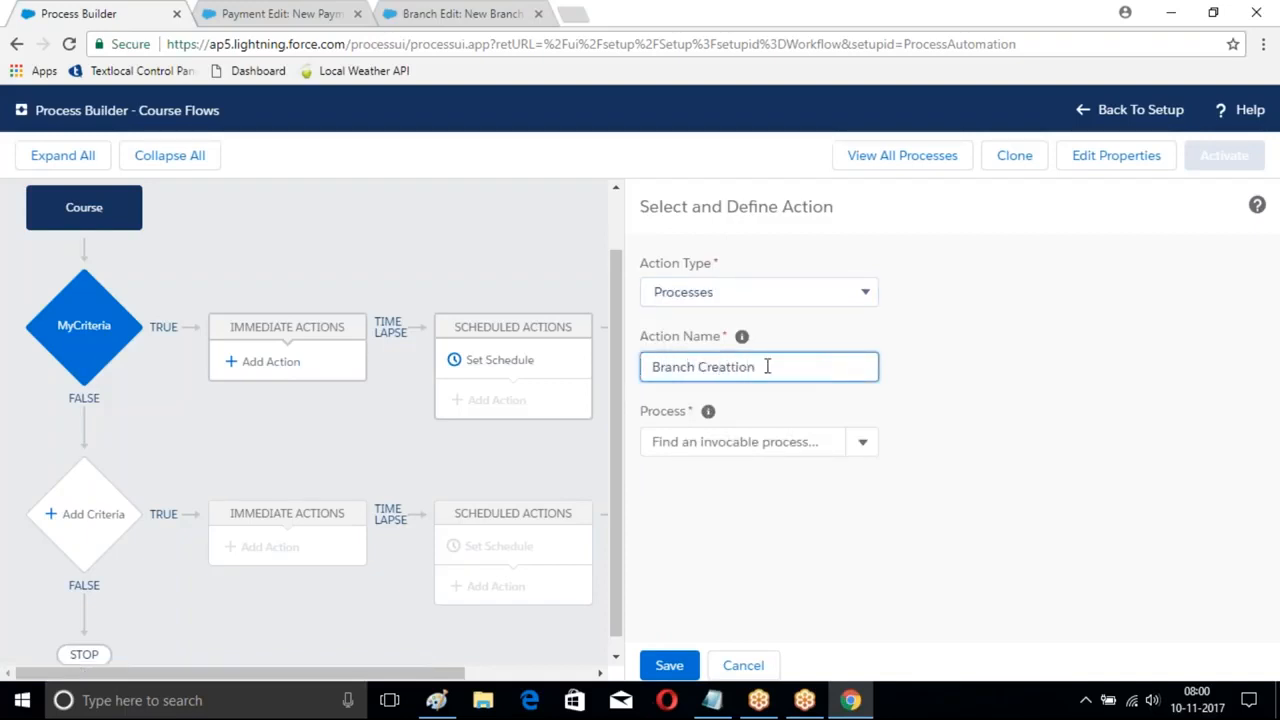
- Set the action to invoke Student Proces and reload the Process Builder page
{"action": "left_click", "coordinate": [860, 442]}
{"action": "left_click", "coordinate": [678, 484]}
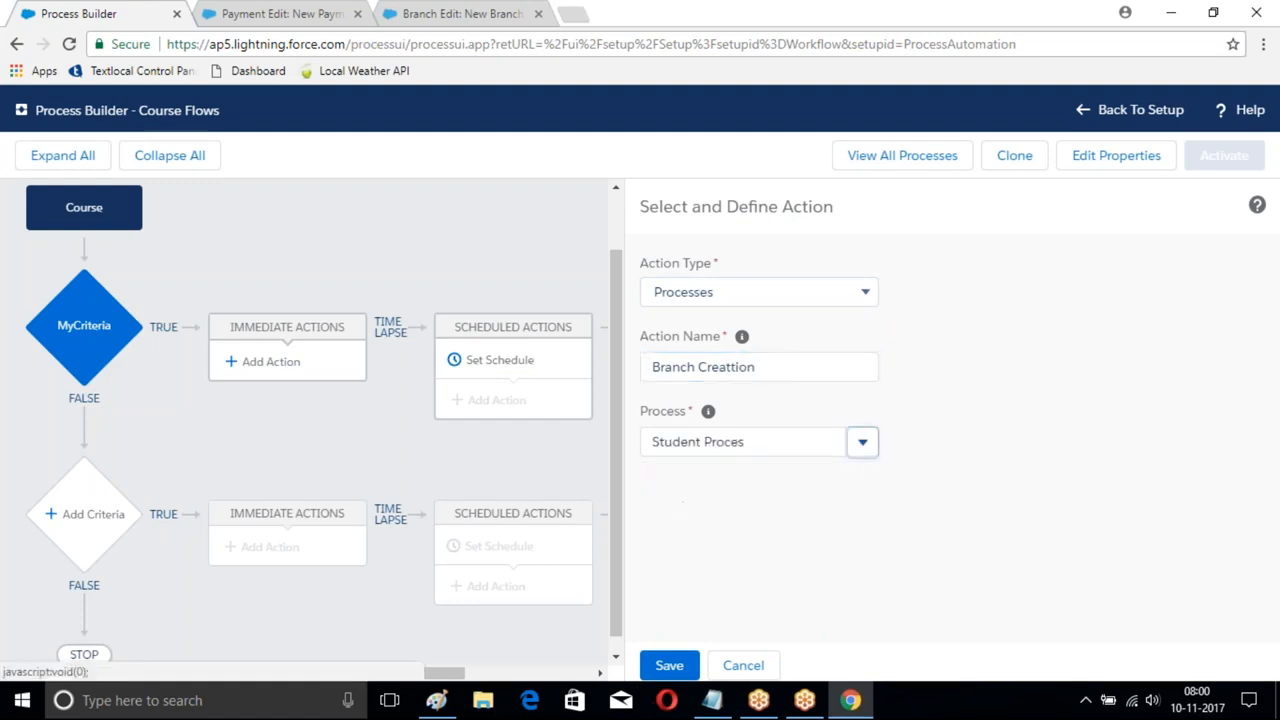
{"action": "left_click", "coordinate": [862, 444]}
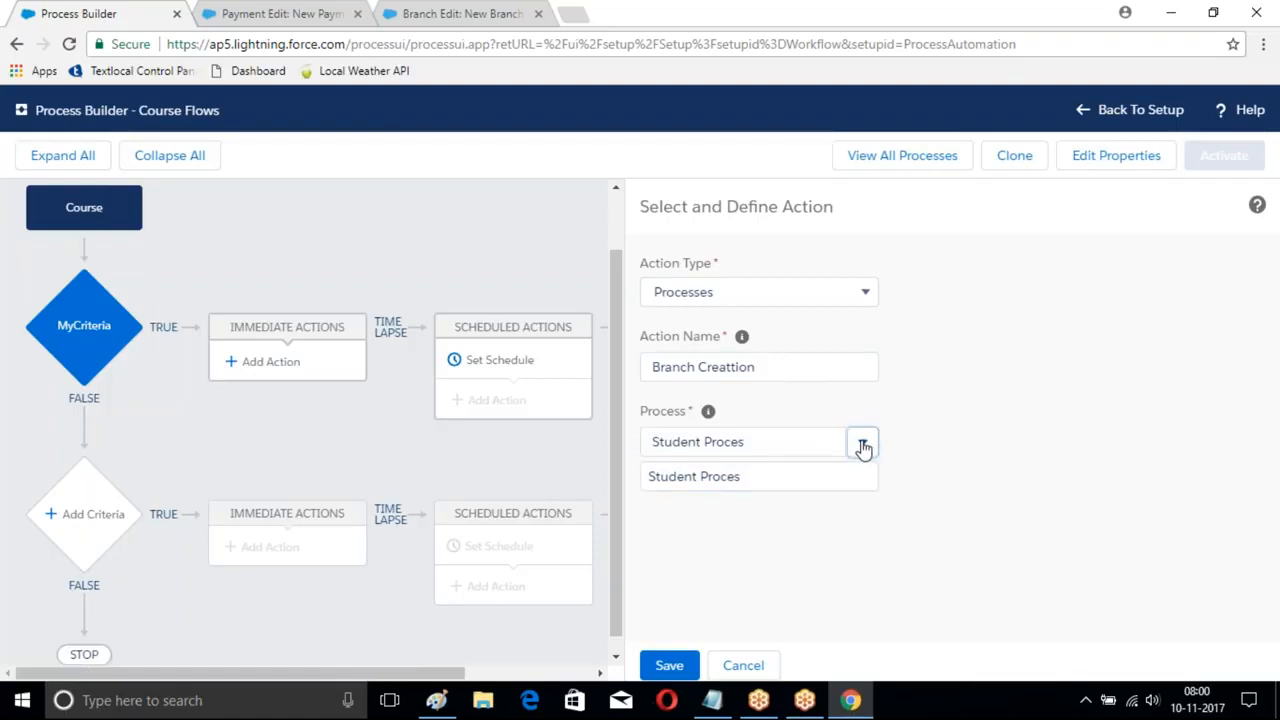
{"action": "left_click", "coordinate": [786, 358]}
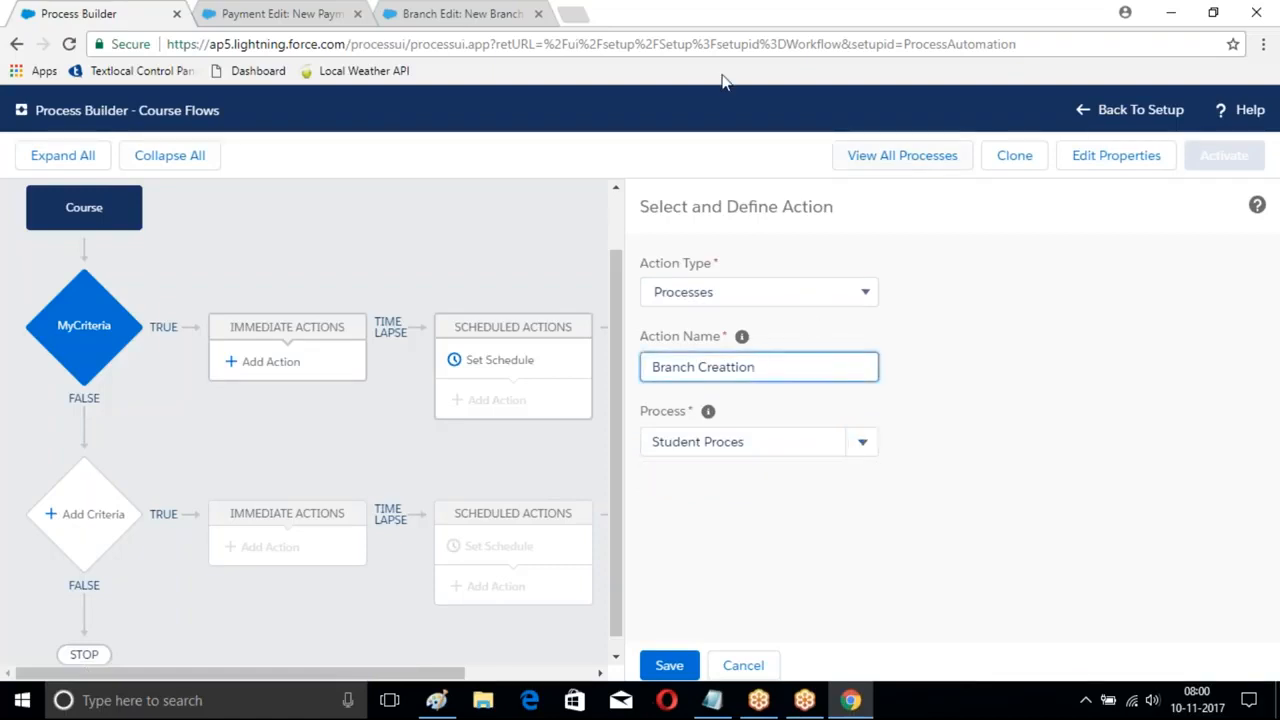
{"action": "left_click", "coordinate": [605, 44]}
{"action": "key", "text": "Return"}
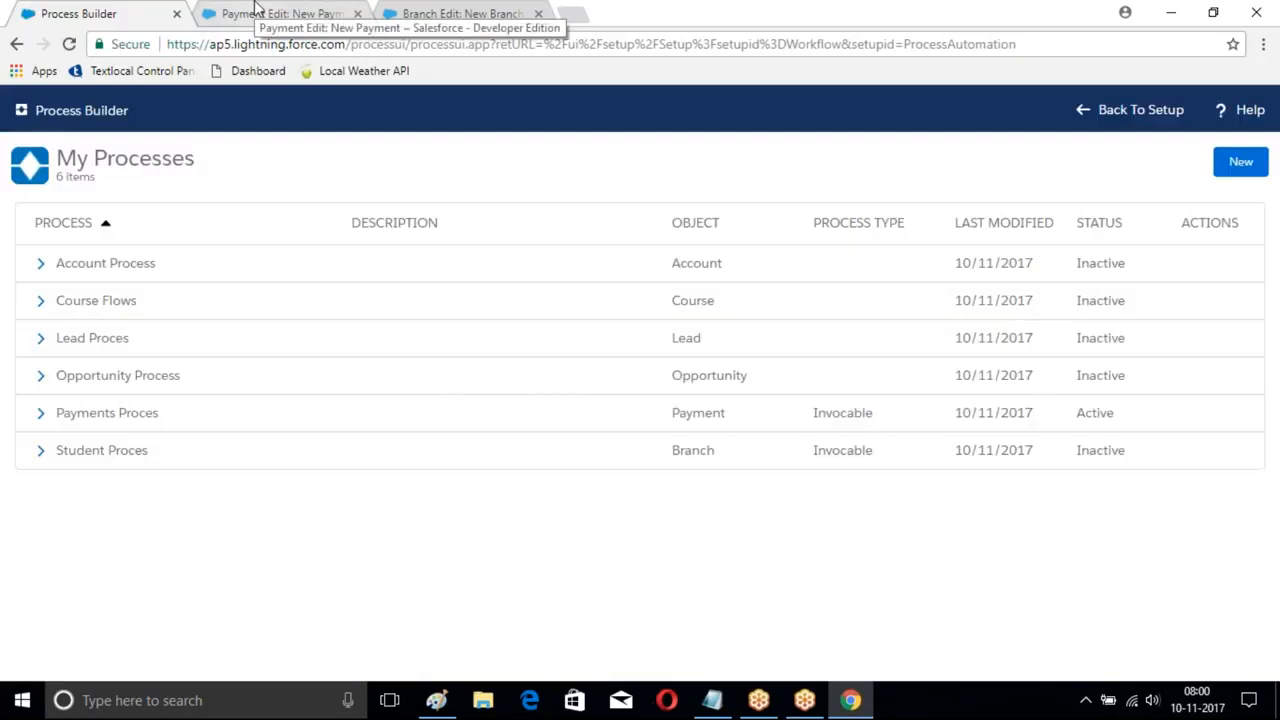
- Delete the Student Proces version from the process list
{"action": "left_click", "coordinate": [258, 12]}
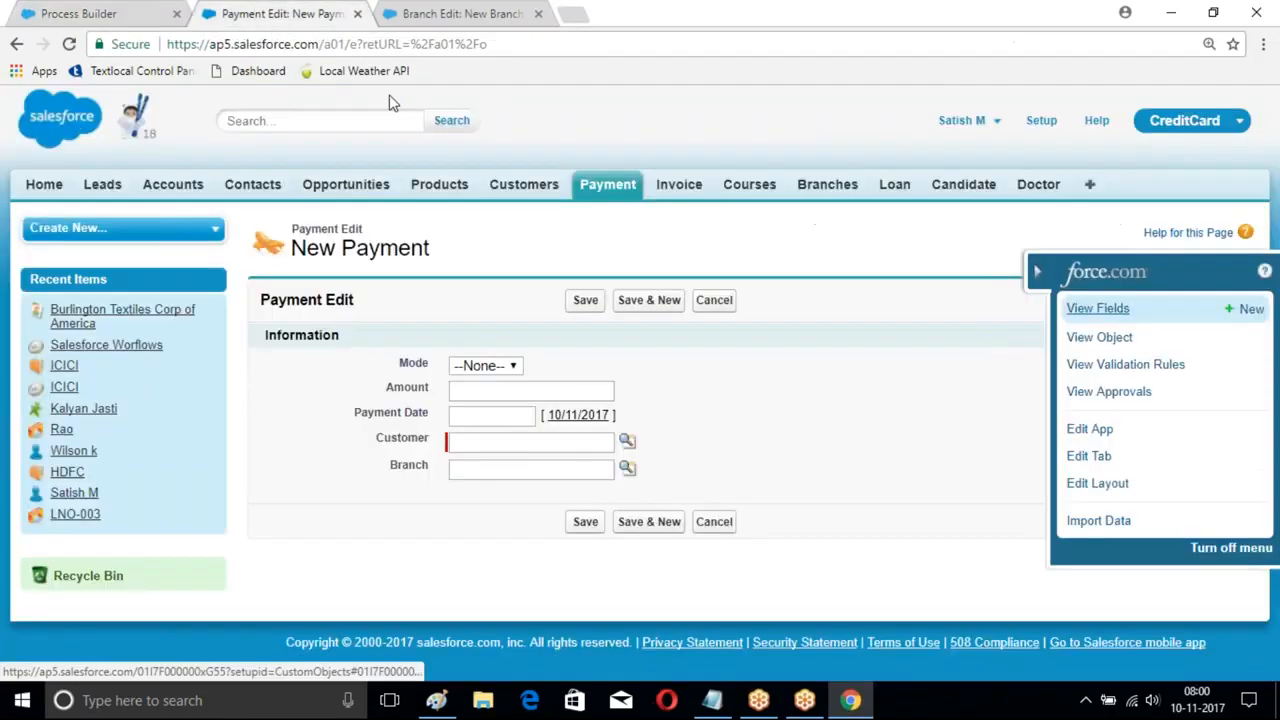
{"action": "left_click", "coordinate": [65, 10]}
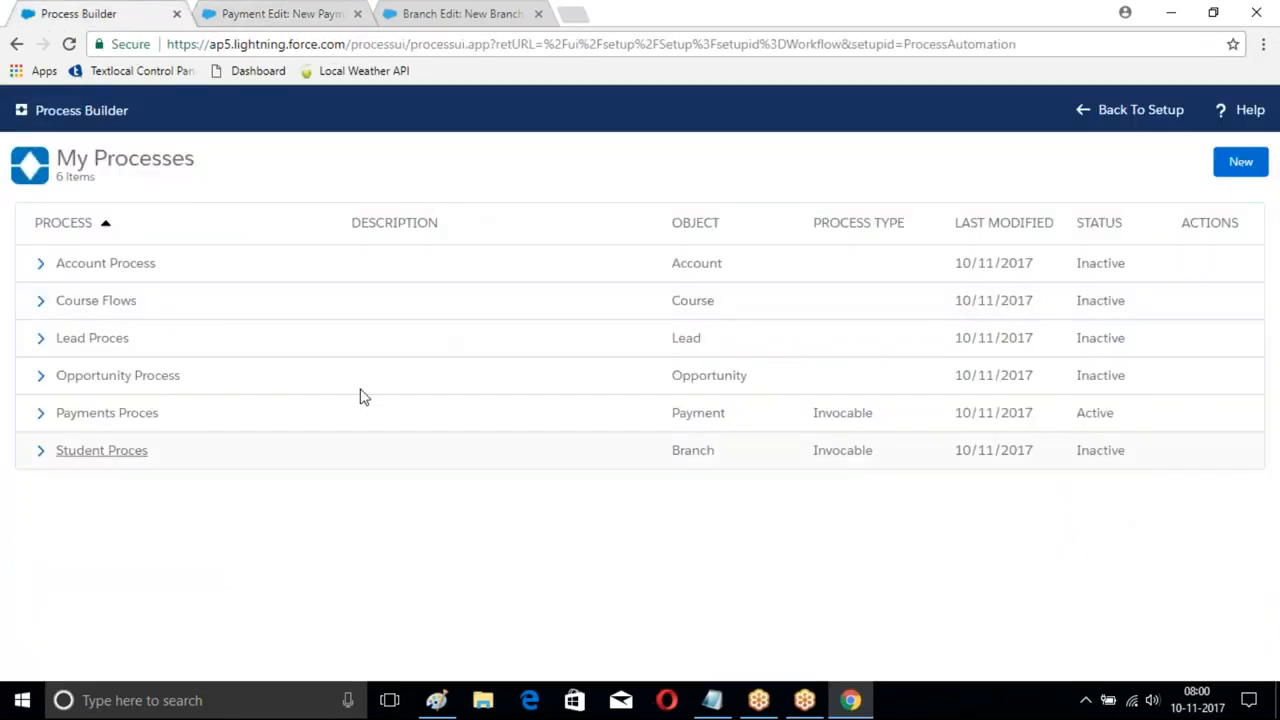
{"action": "left_click", "coordinate": [100, 450]}
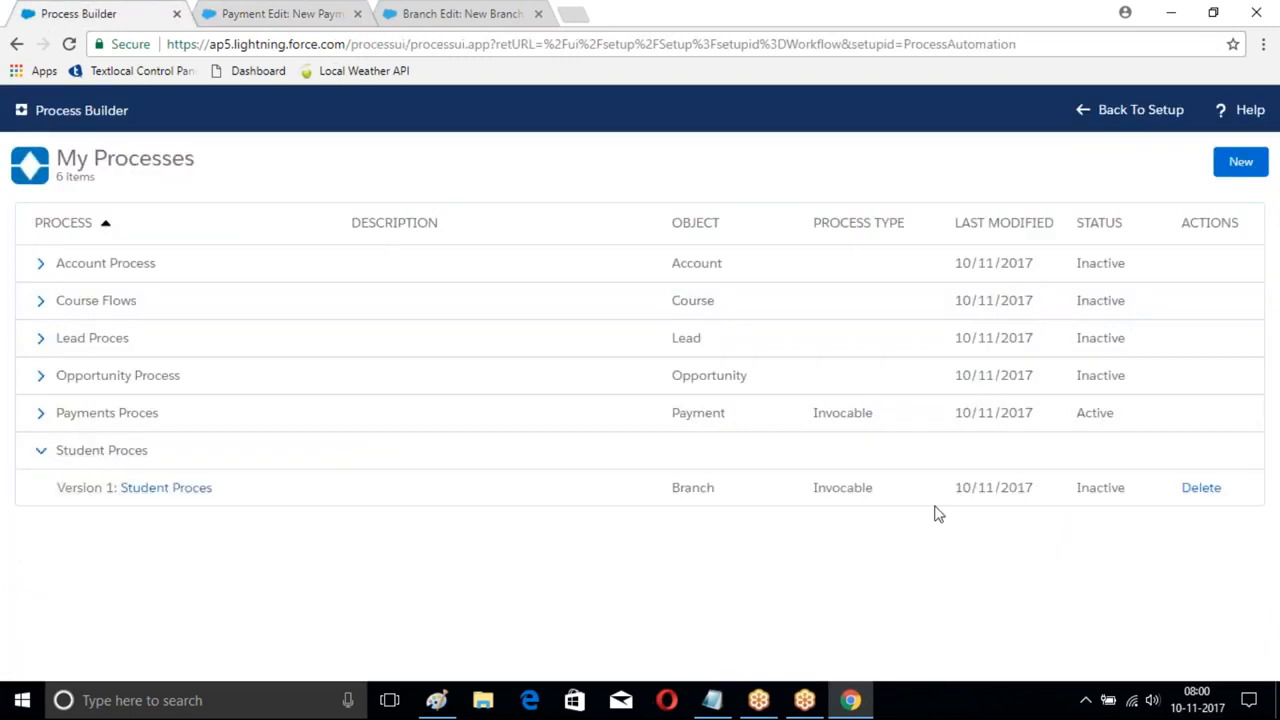
{"action": "left_click", "coordinate": [1195, 490]}
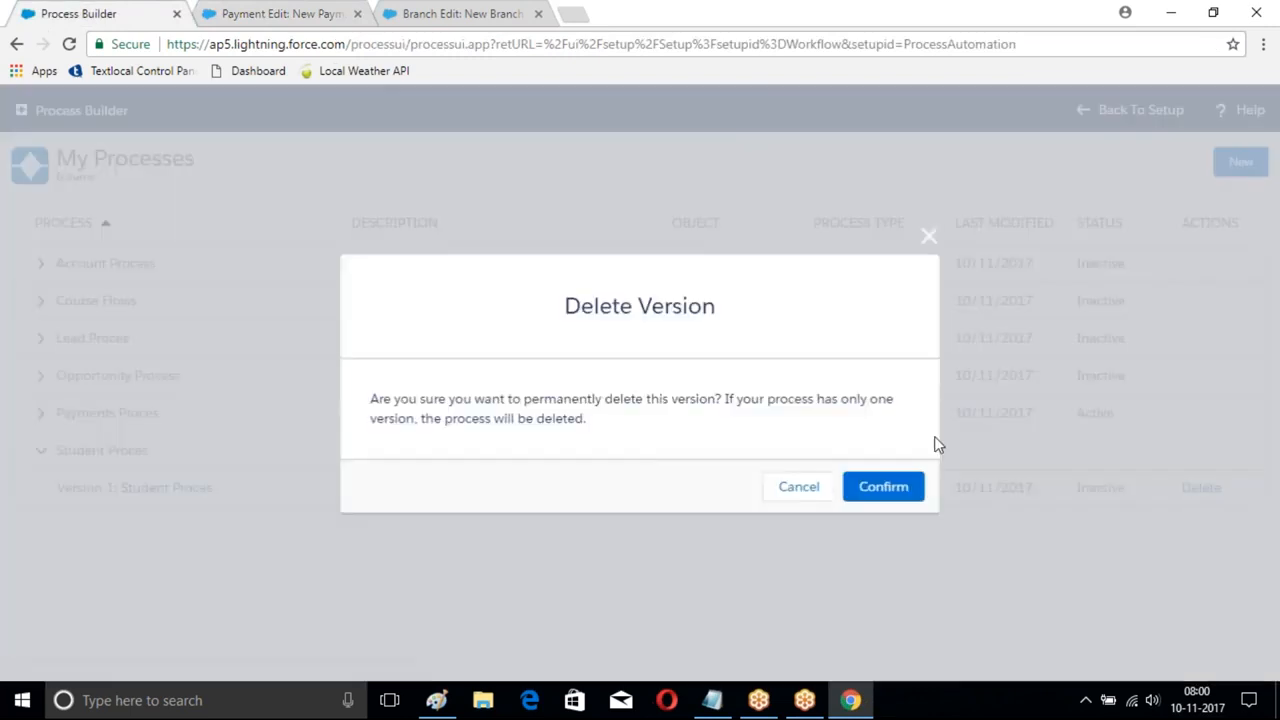
{"action": "left_click", "coordinate": [884, 486]}
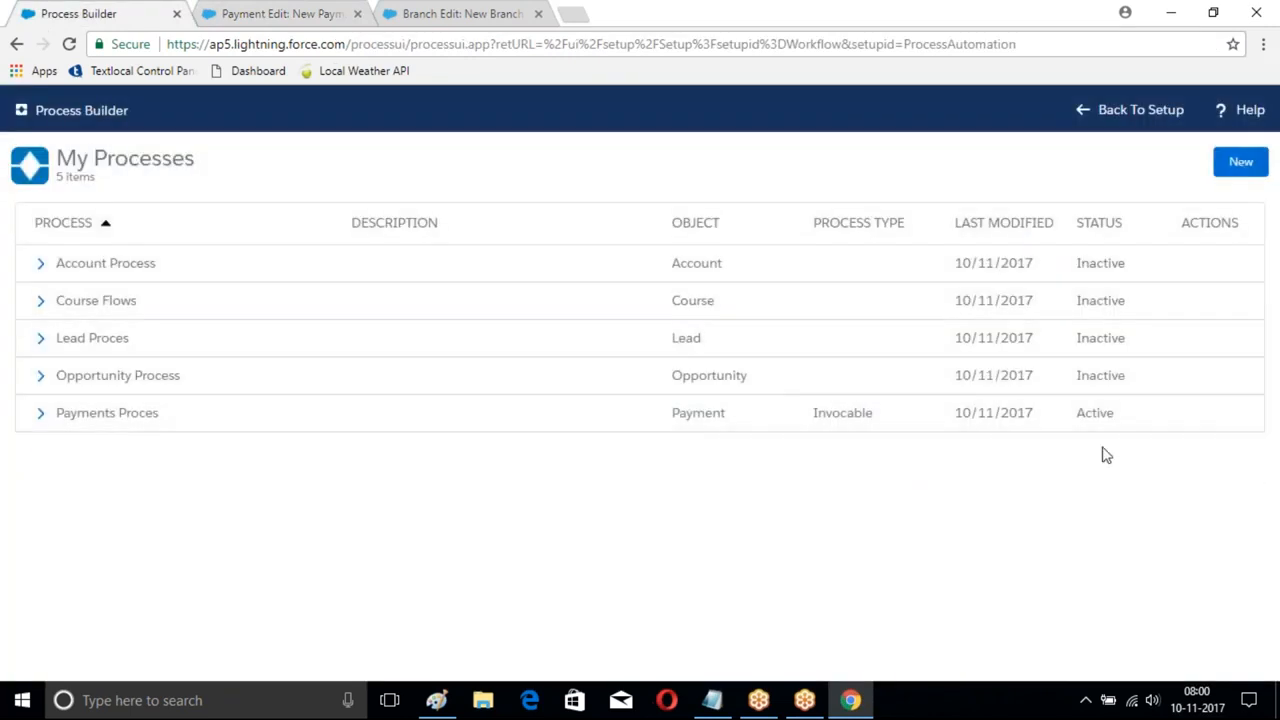
- Deactivate Payments Proces, then delete its version from the process list
{"action": "left_click", "coordinate": [132, 418]}
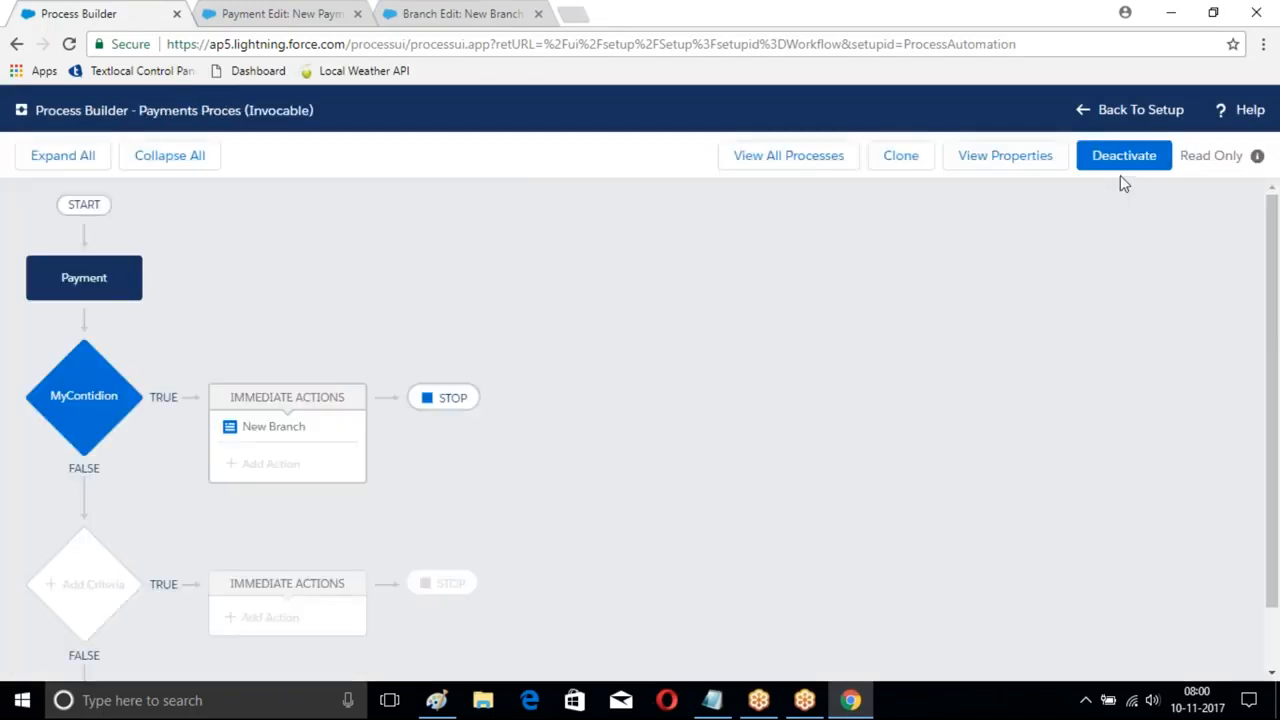
{"action": "left_click", "coordinate": [1118, 168]}
{"action": "left_click", "coordinate": [882, 476]}
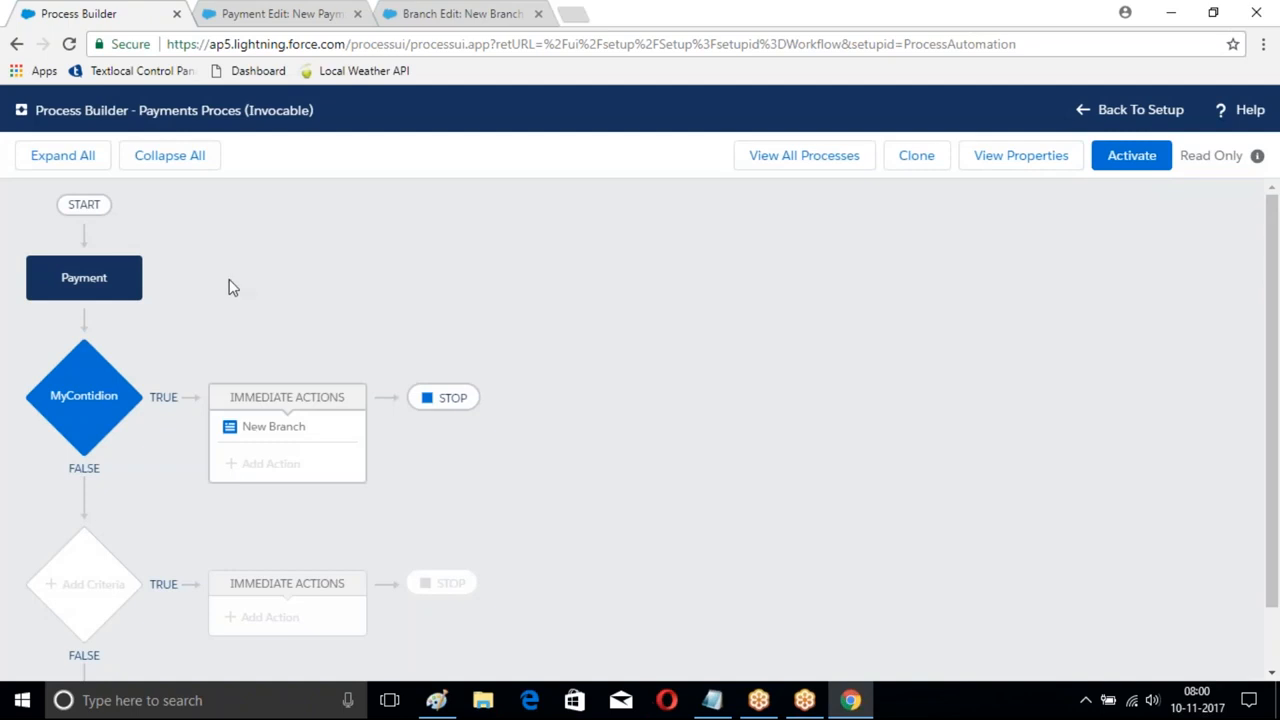
{"action": "left_click", "coordinate": [808, 157]}
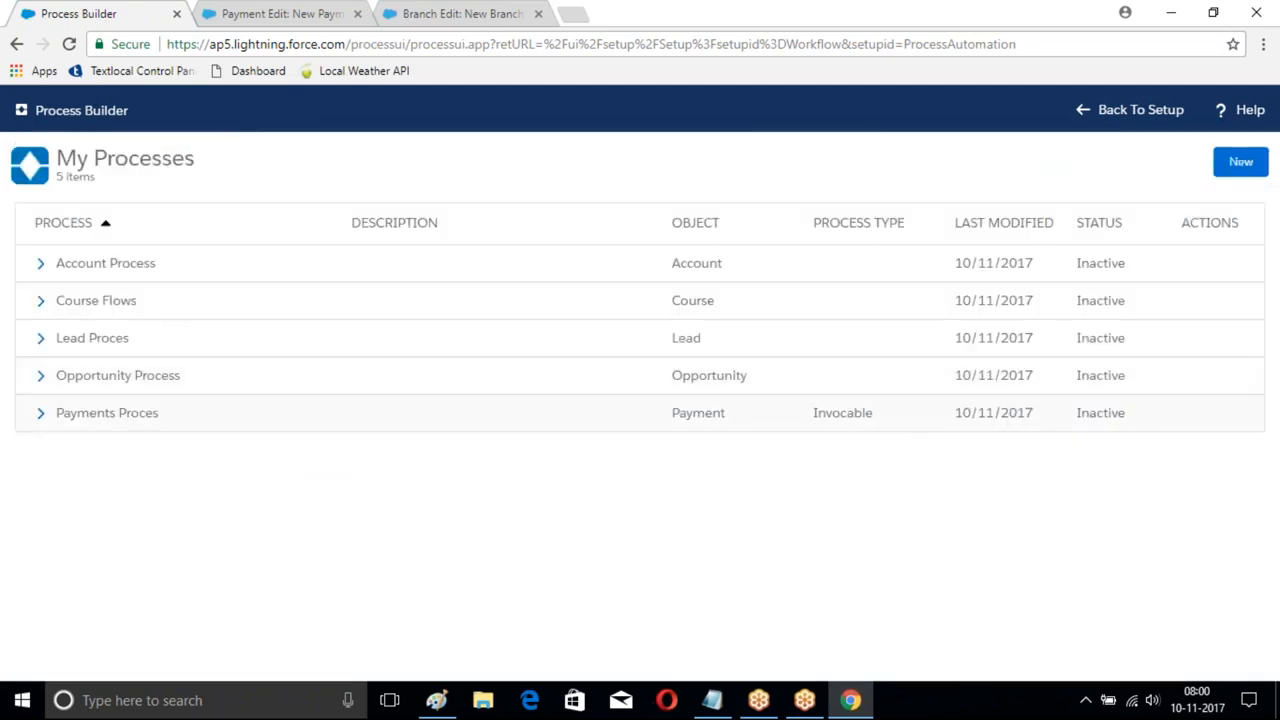
{"action": "left_click", "coordinate": [41, 414]}
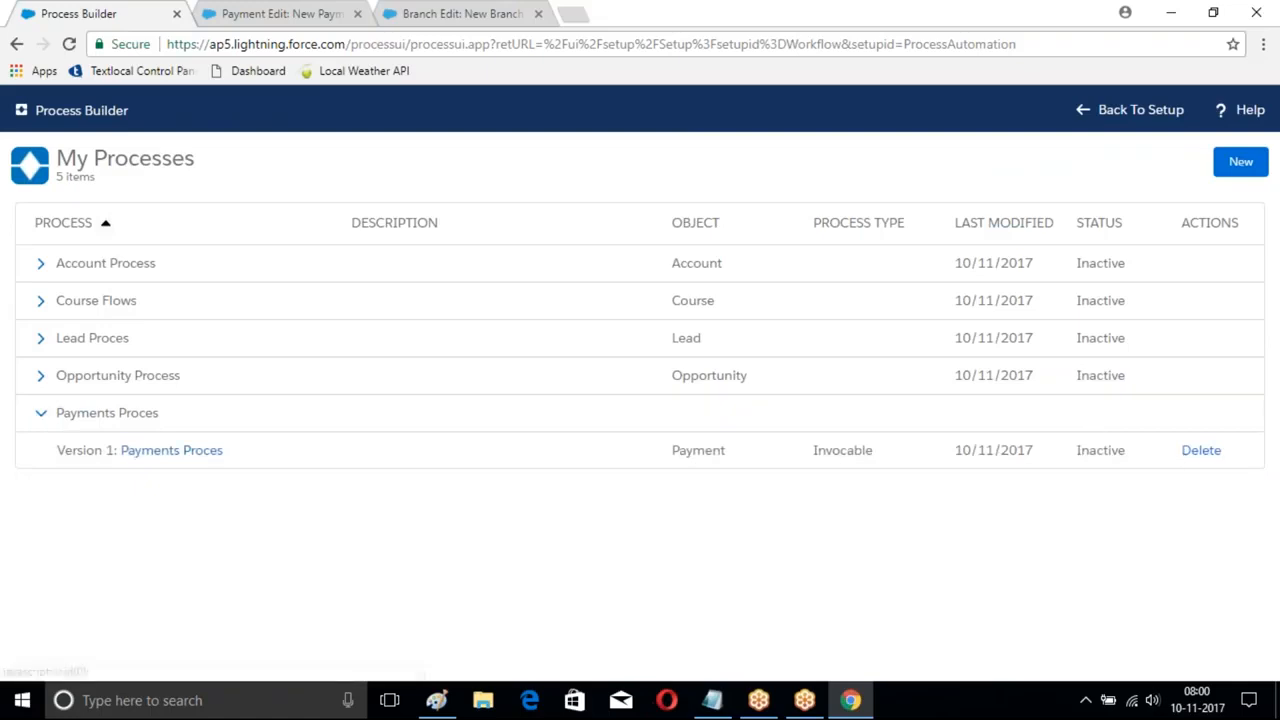
{"action": "left_click", "coordinate": [1201, 450]}
{"action": "left_click", "coordinate": [882, 486]}
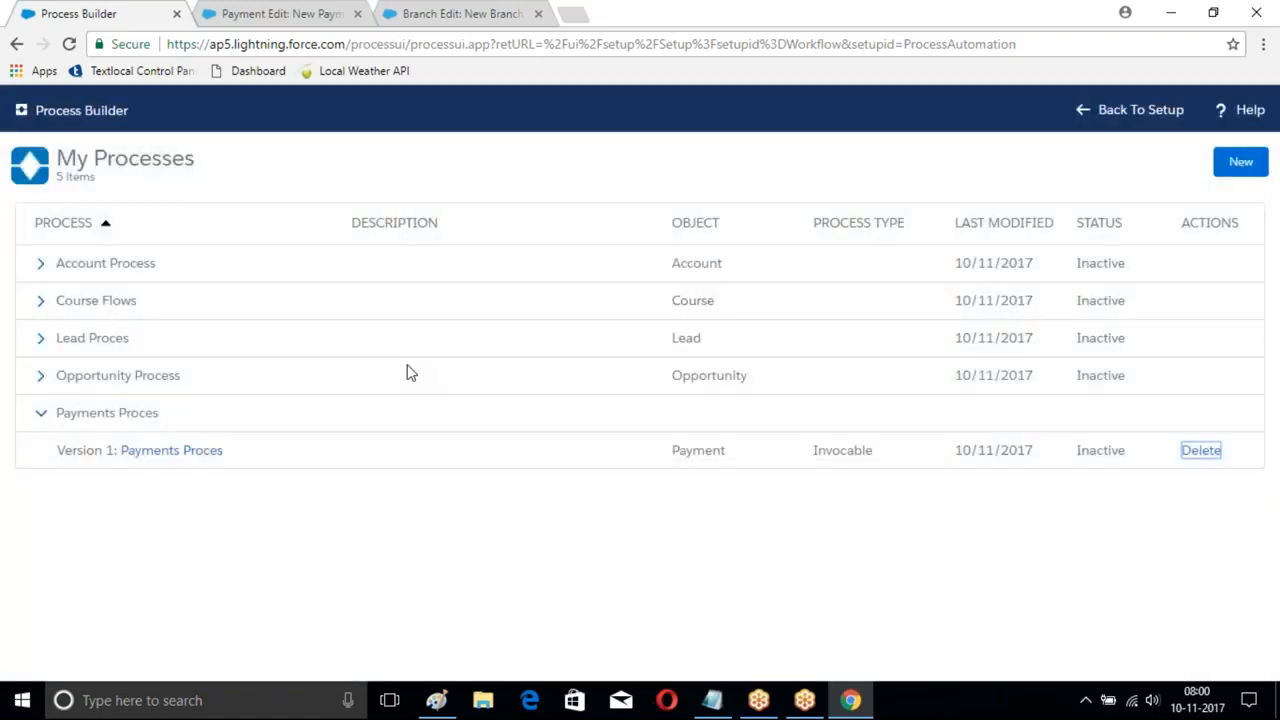
{"action": "left_click", "coordinate": [41, 376]}
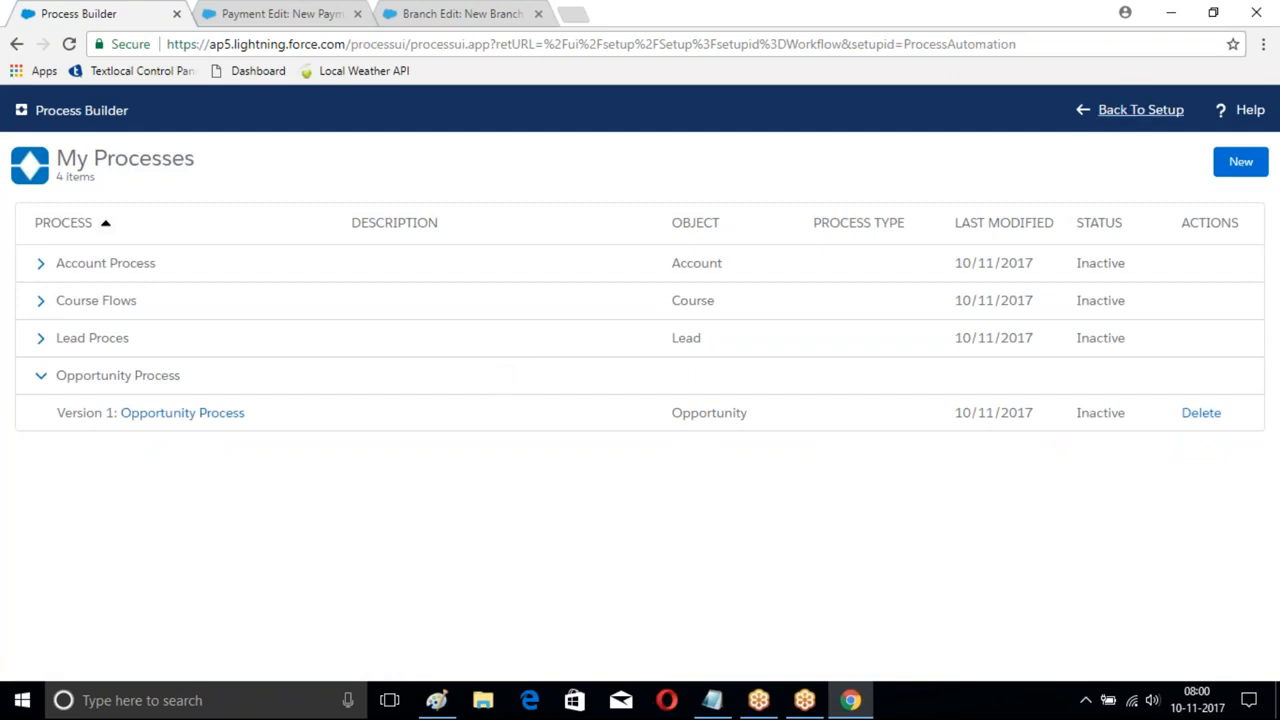
- Browse the Customers and Payment records pages and their New forms, then return to setup home
{"action": "left_click", "coordinate": [1121, 118]}
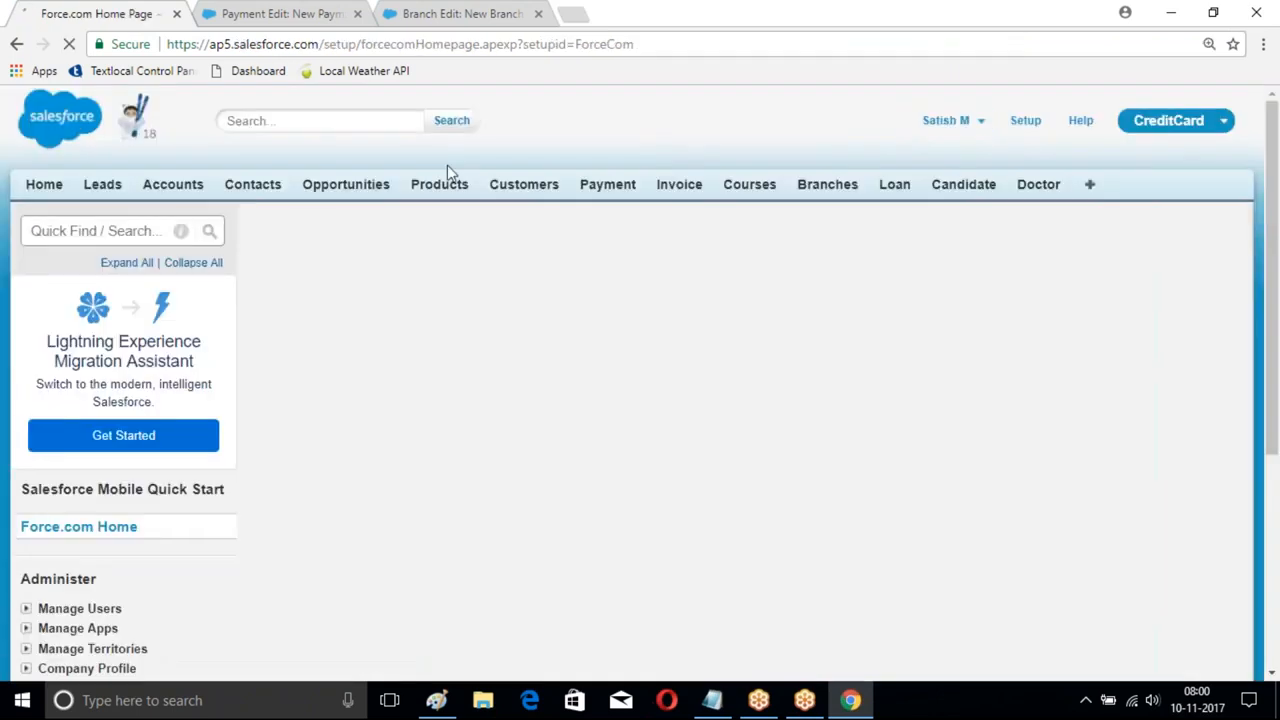
{"action": "left_click", "coordinate": [528, 192]}
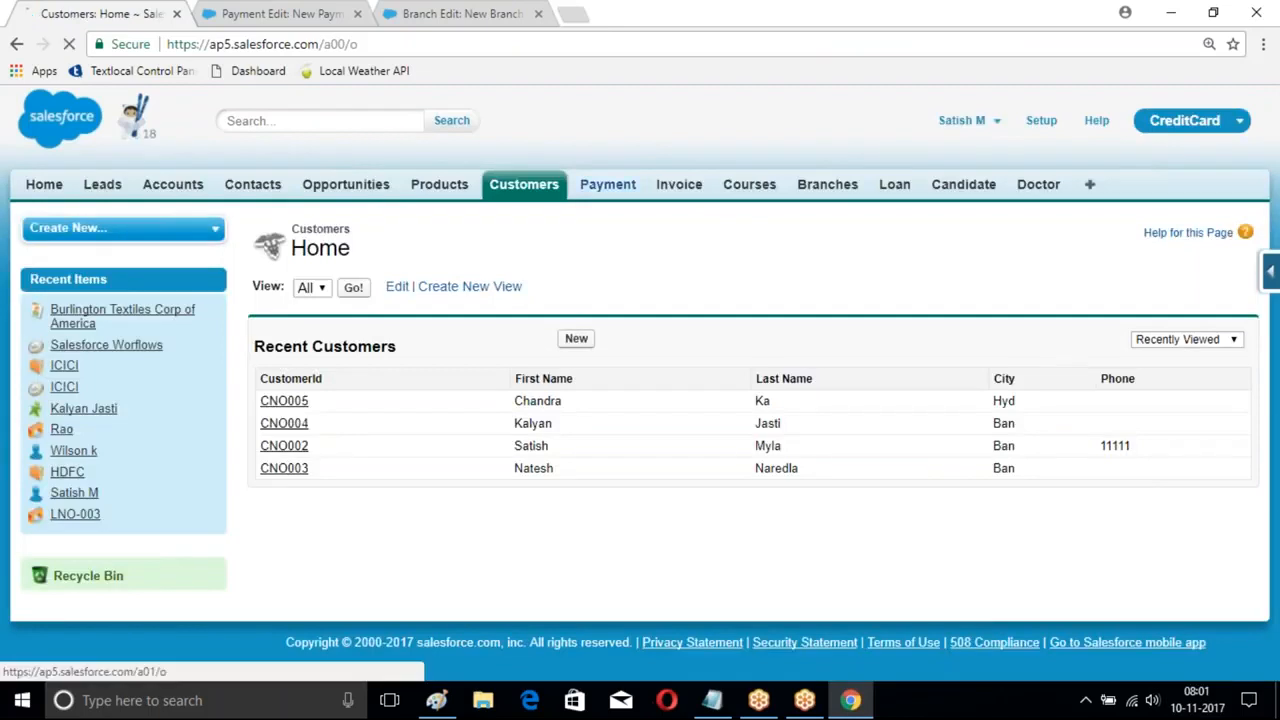
{"action": "left_click", "coordinate": [607, 184]}
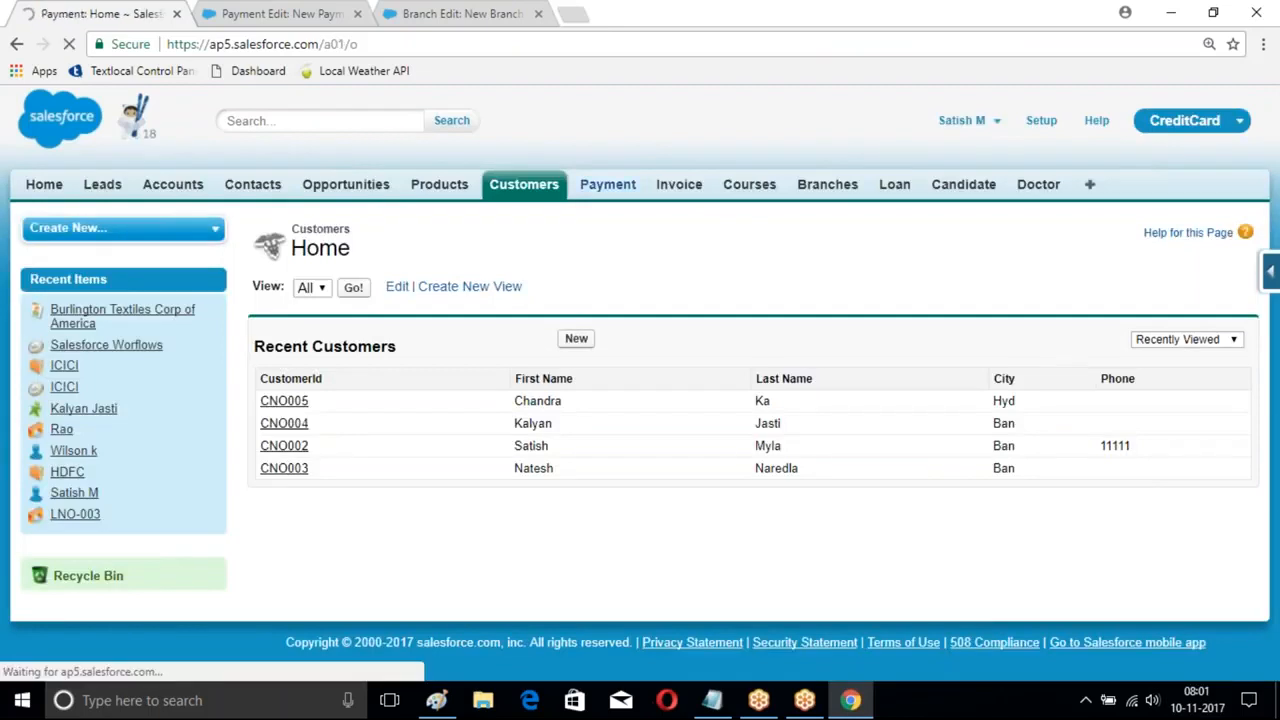
{"action": "left_click", "coordinate": [576, 338]}
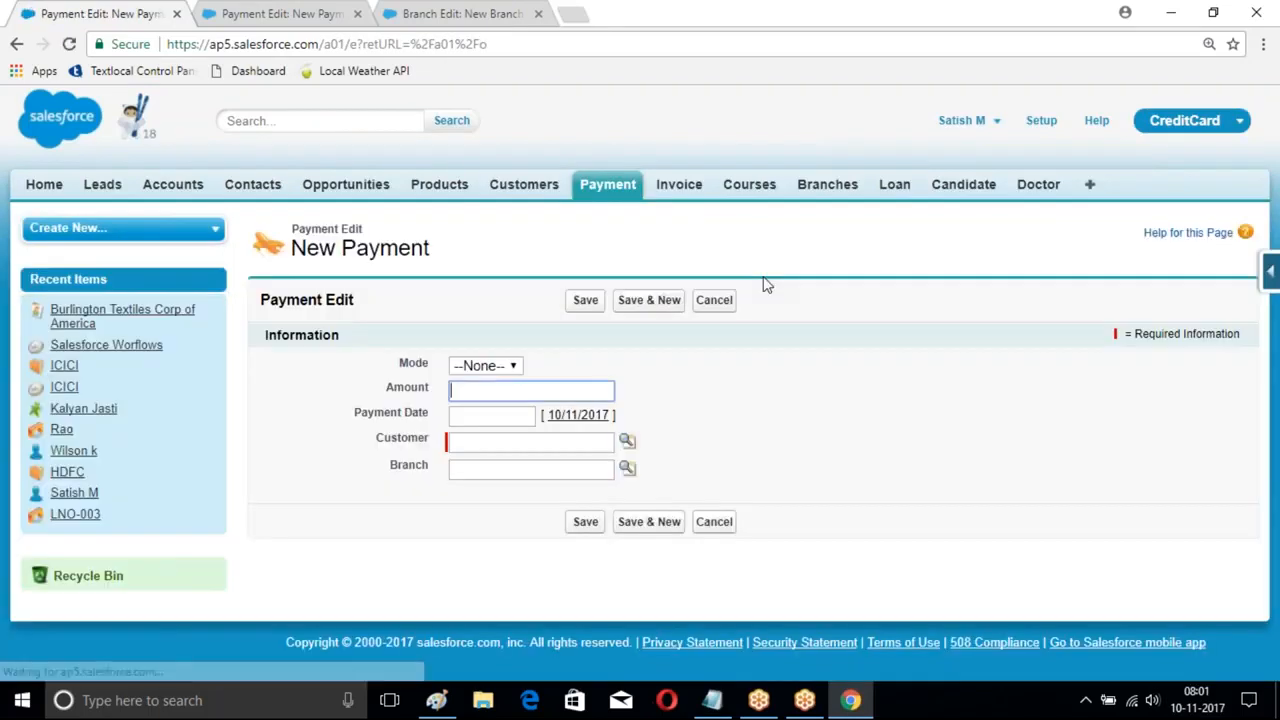
{"action": "left_click", "coordinate": [524, 184]}
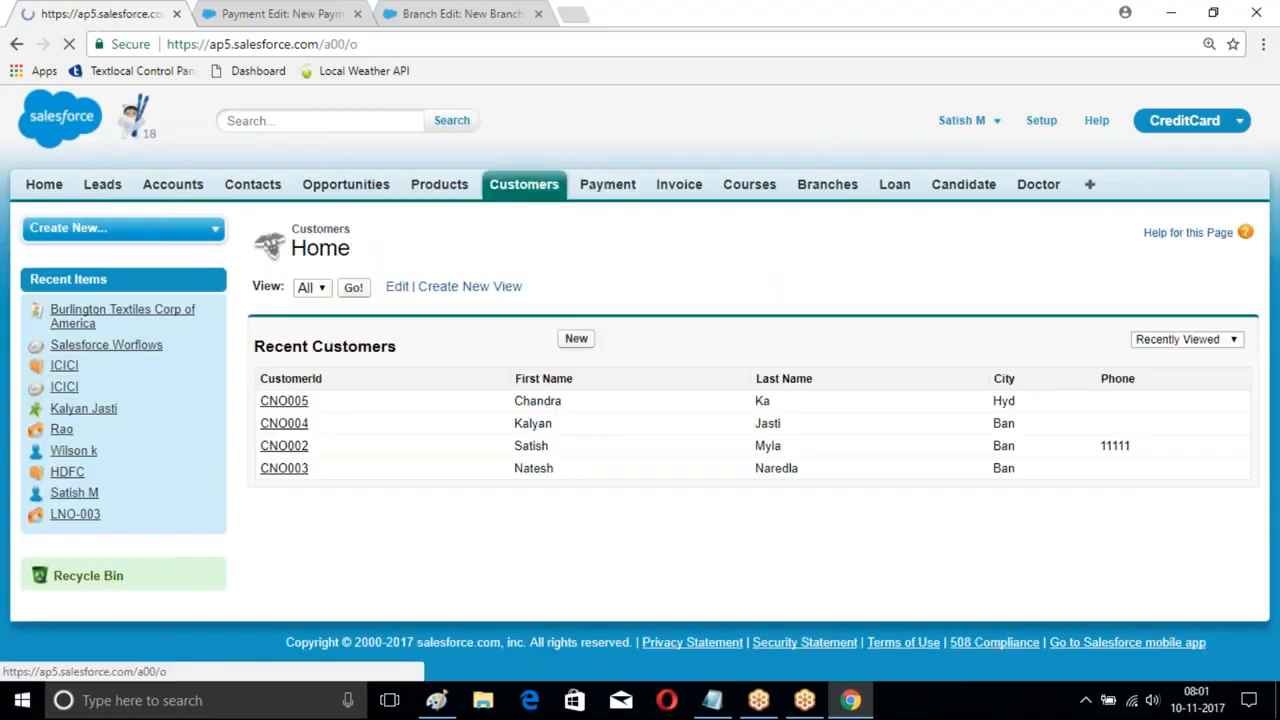
{"action": "left_click", "coordinate": [576, 338]}
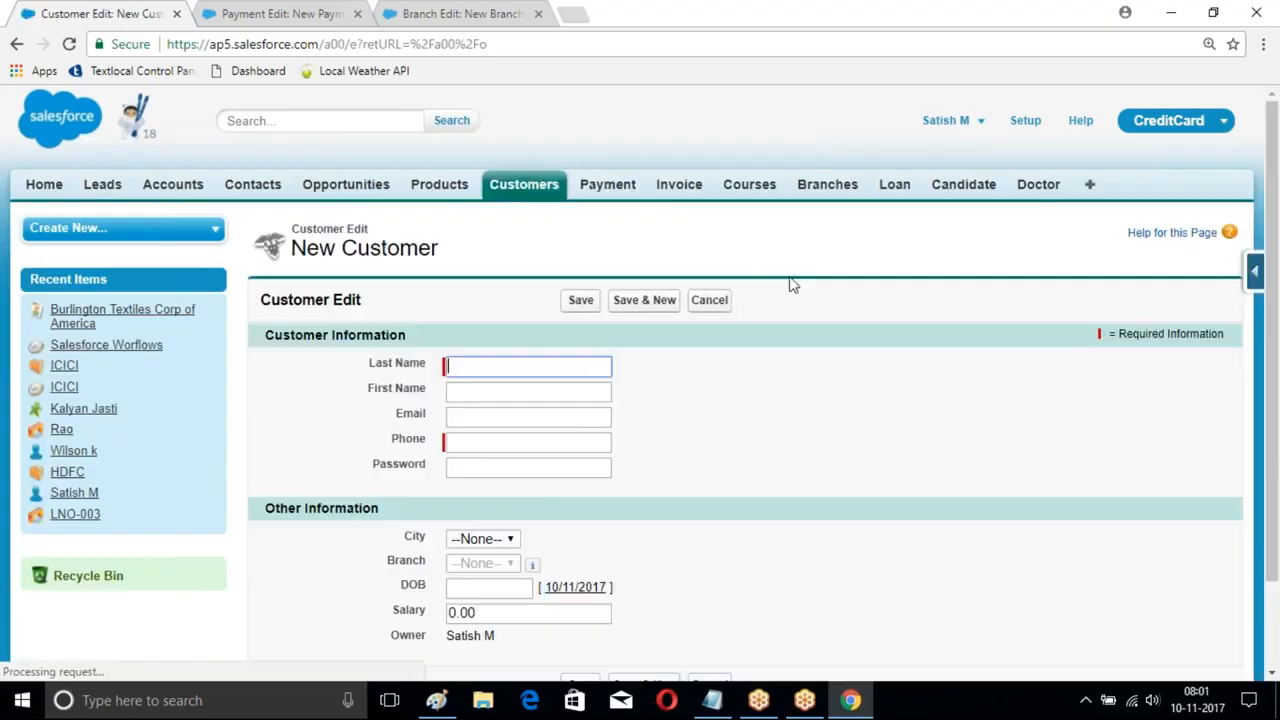
{"action": "scroll", "coordinate": [790, 285], "scroll_direction": "down", "scroll_amount": 2}
{"action": "scroll", "coordinate": [790, 297], "scroll_direction": "up", "scroll_amount": 2}
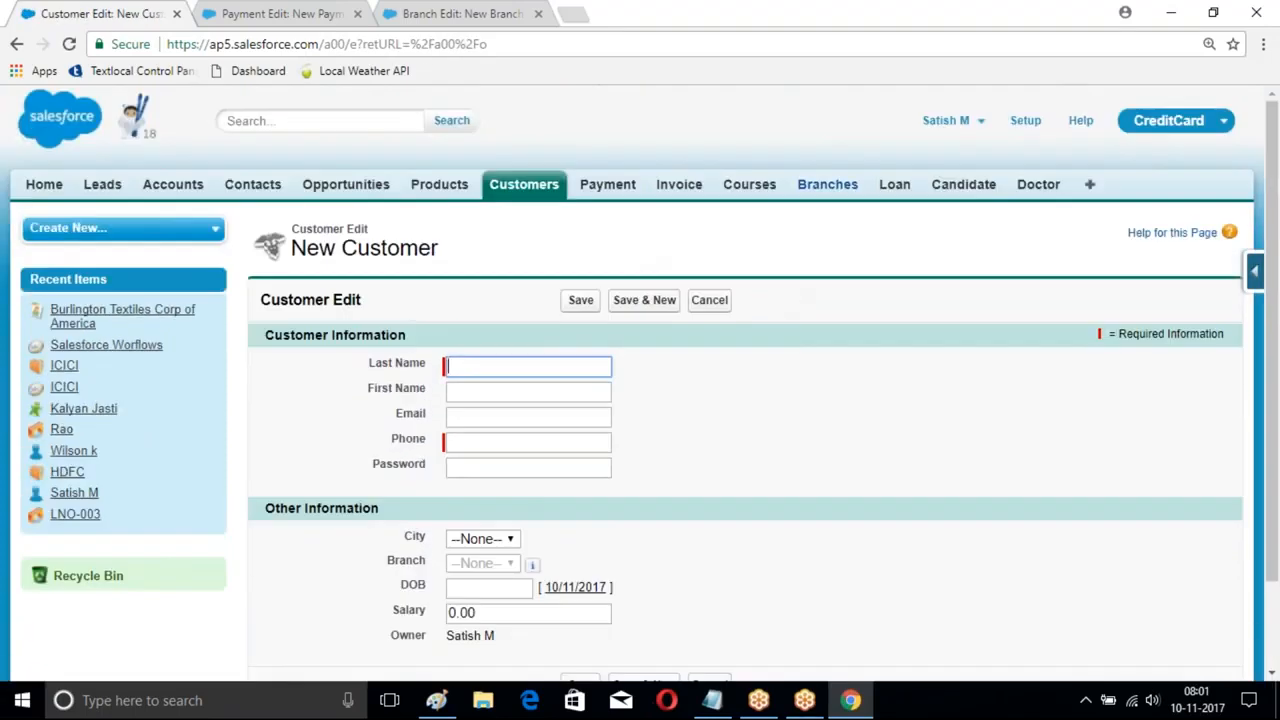
{"action": "left_click", "coordinate": [1025, 121]}
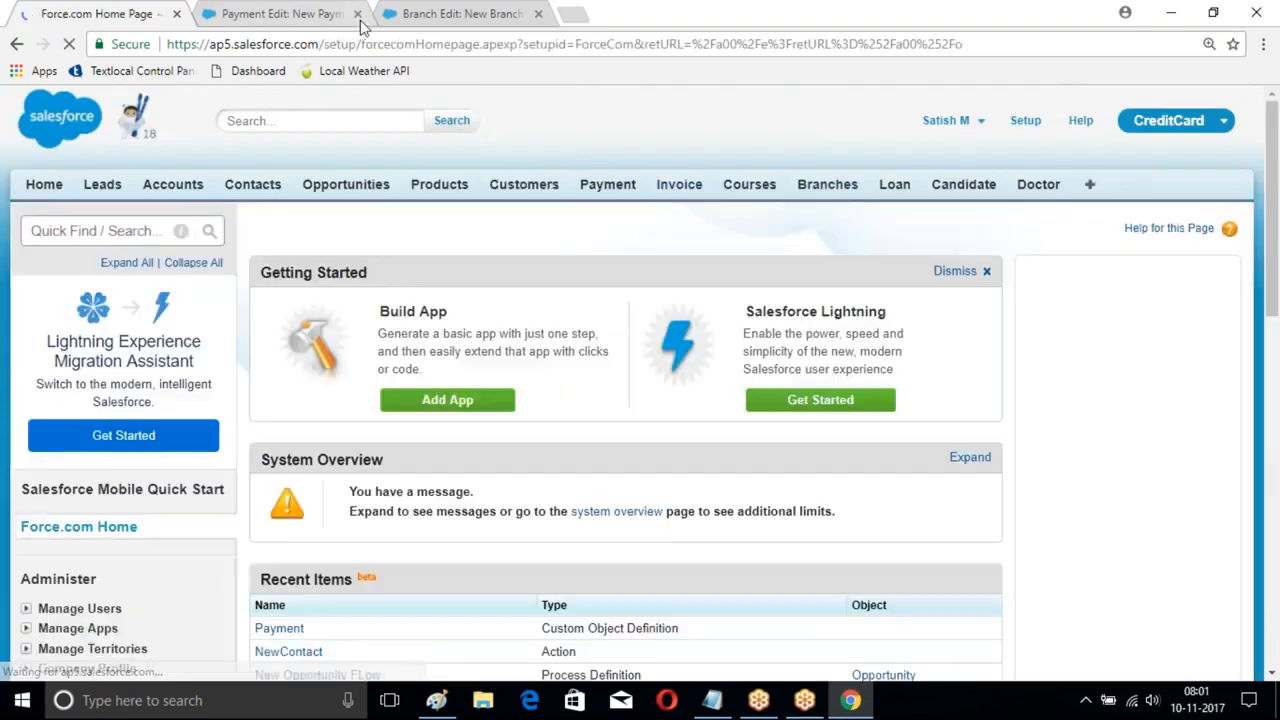
{"action": "left_click", "coordinate": [358, 14]}
- Open Process Builder from Create > Workflow & Approvals and start a new process
{"action": "scroll", "coordinate": [608, 353], "scroll_direction": "down", "scroll_amount": 1}
{"action": "scroll", "coordinate": [60, 300], "scroll_direction": "down", "scroll_amount": 7}
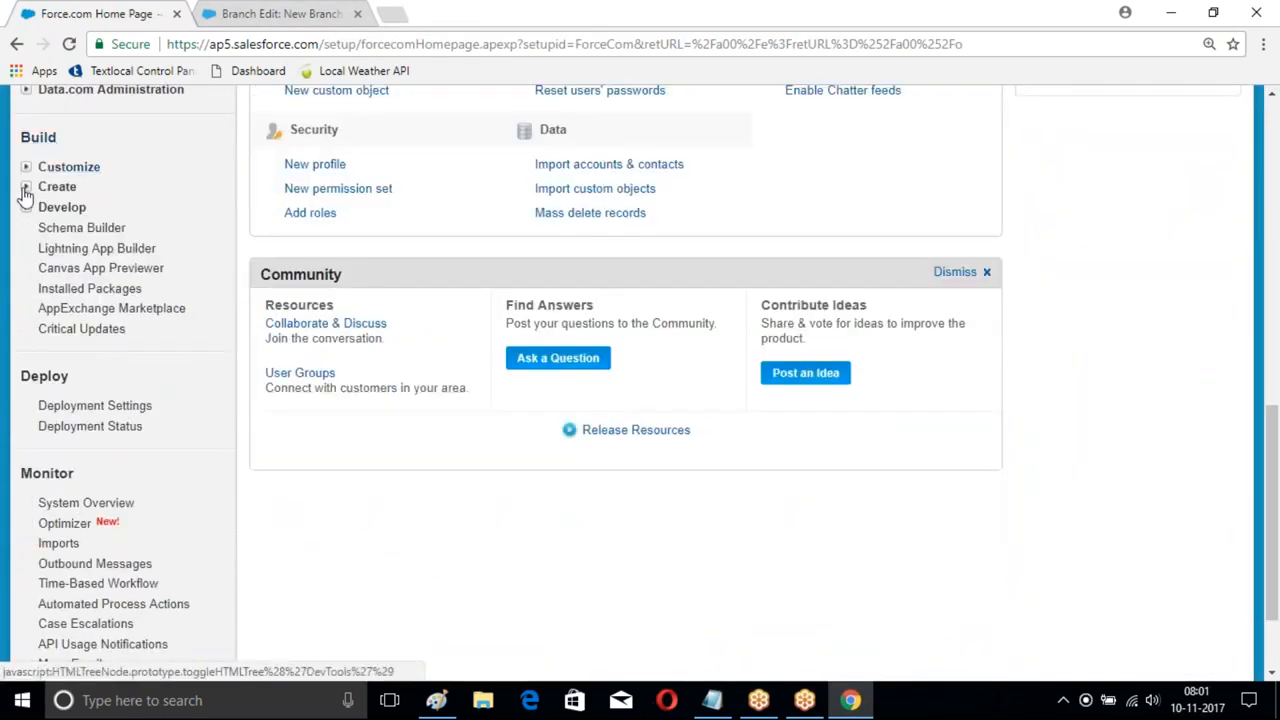
{"action": "left_click", "coordinate": [26, 188]}
{"action": "scroll", "coordinate": [45, 250], "scroll_direction": "down", "scroll_amount": 2}
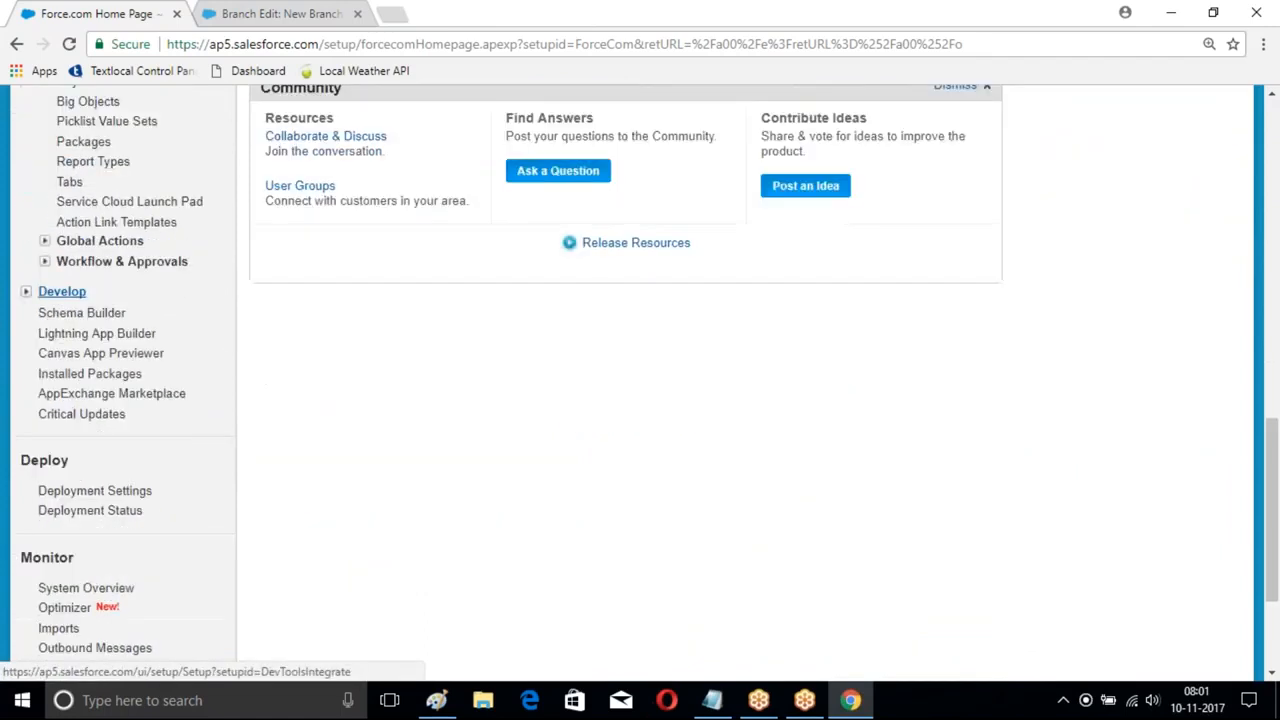
{"action": "left_click", "coordinate": [44, 261]}
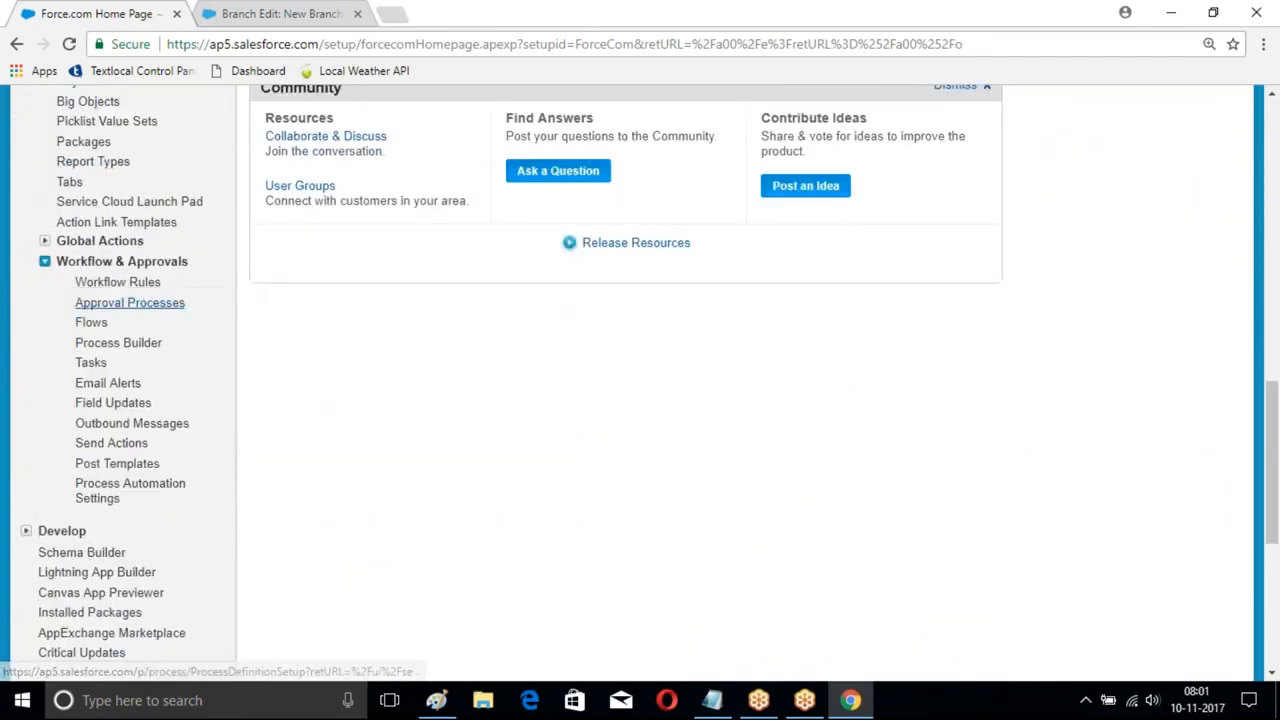
{"action": "left_click", "coordinate": [118, 343]}
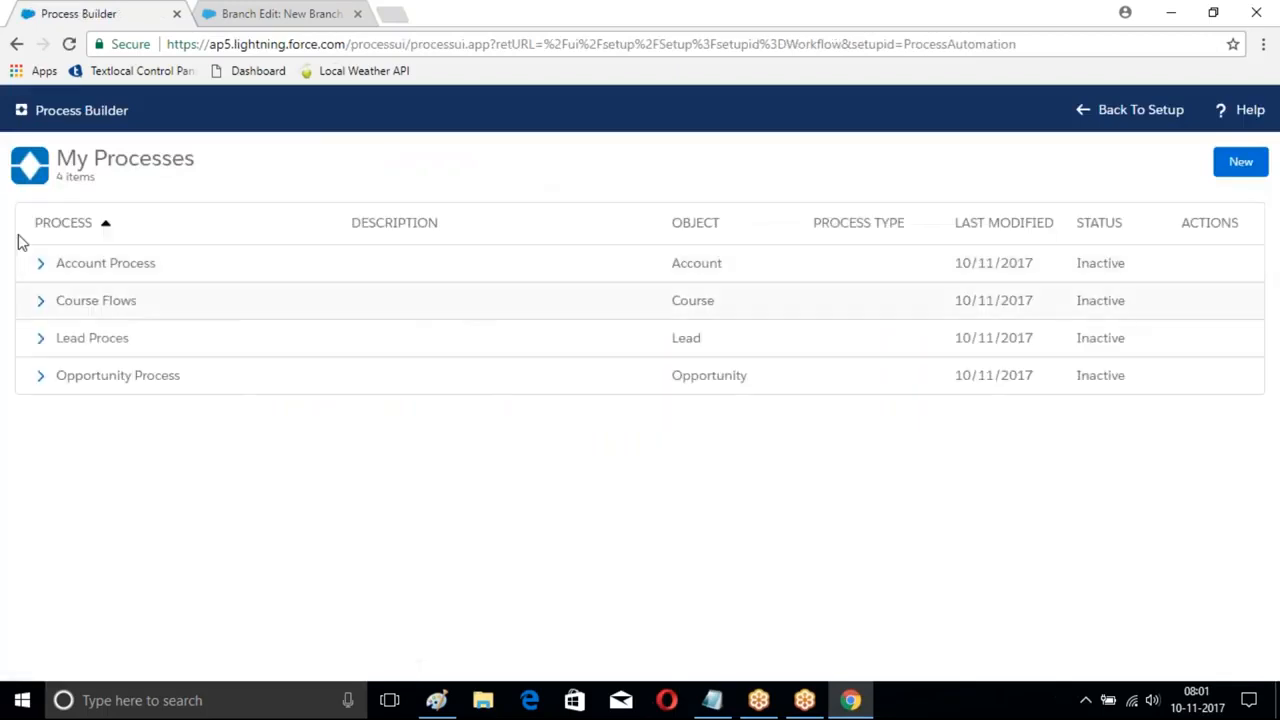
{"action": "left_click", "coordinate": [1246, 165]}
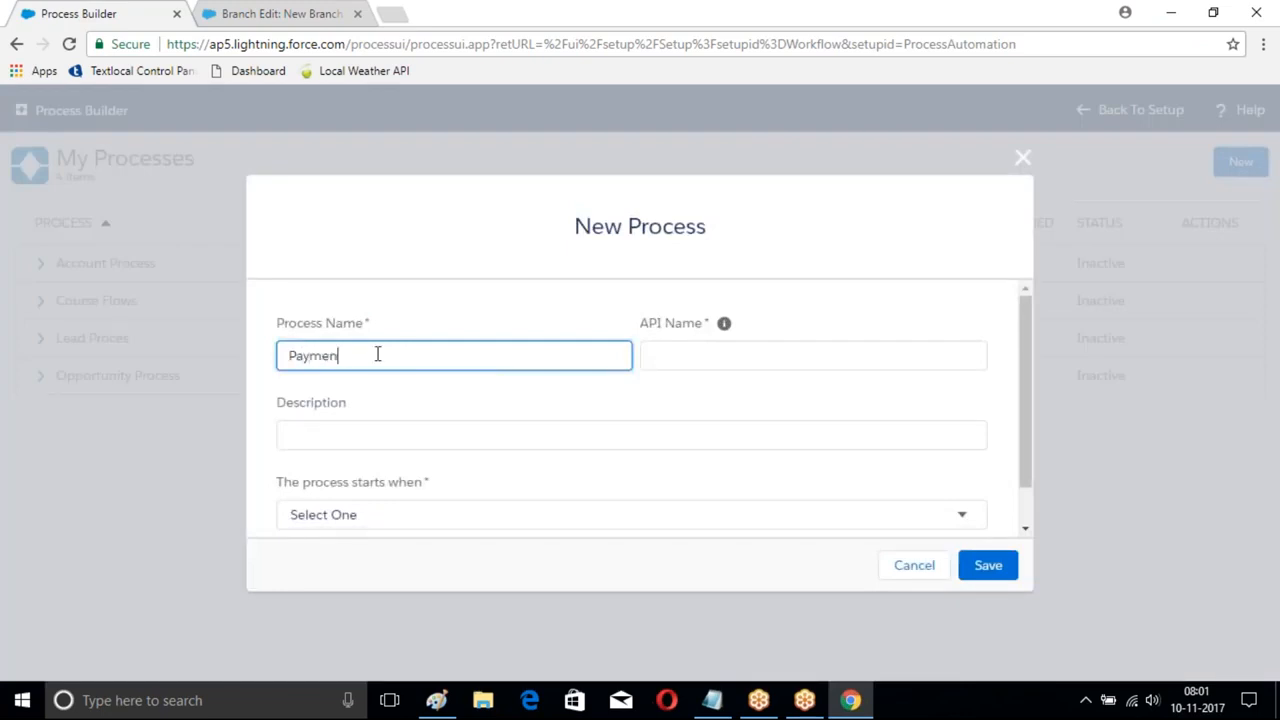
- Name the process Payment Creation, started when invoked by another process, and save
{"action": "key", "text": "Tab"}
{"action": "scroll", "coordinate": [274, 391], "scroll_direction": "down", "scroll_amount": 1}
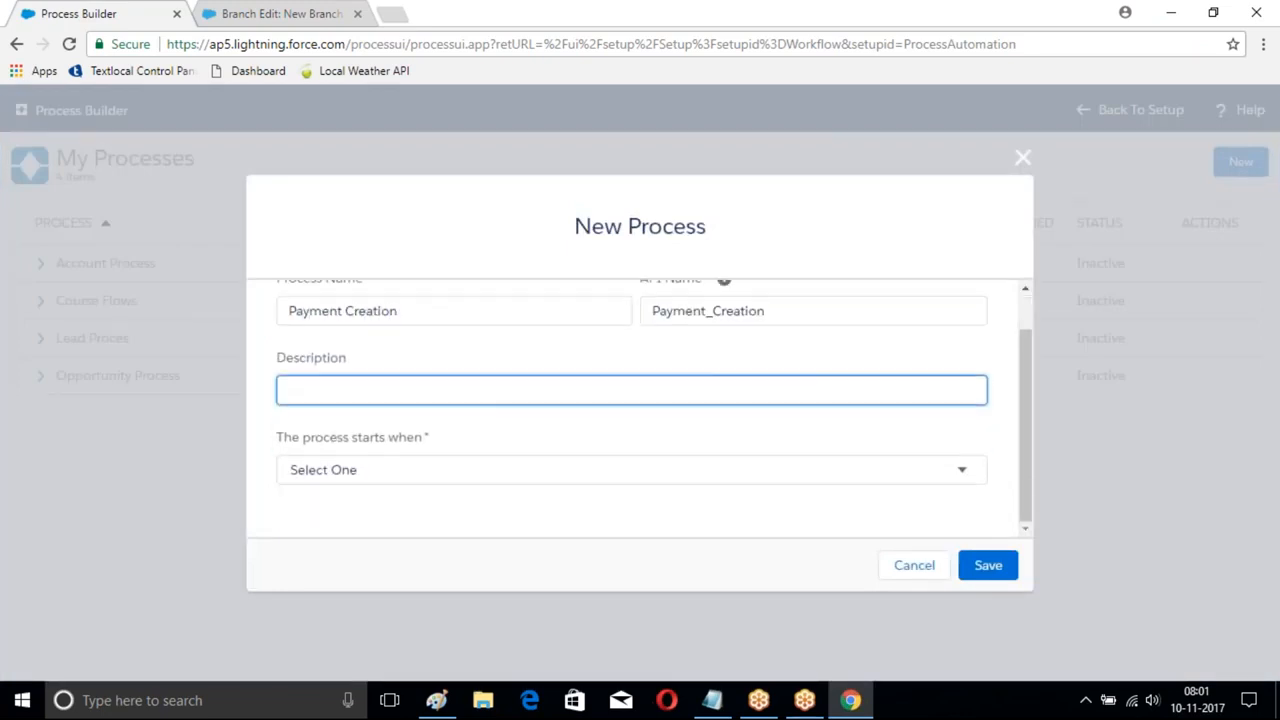
{"action": "left_click", "coordinate": [460, 472]}
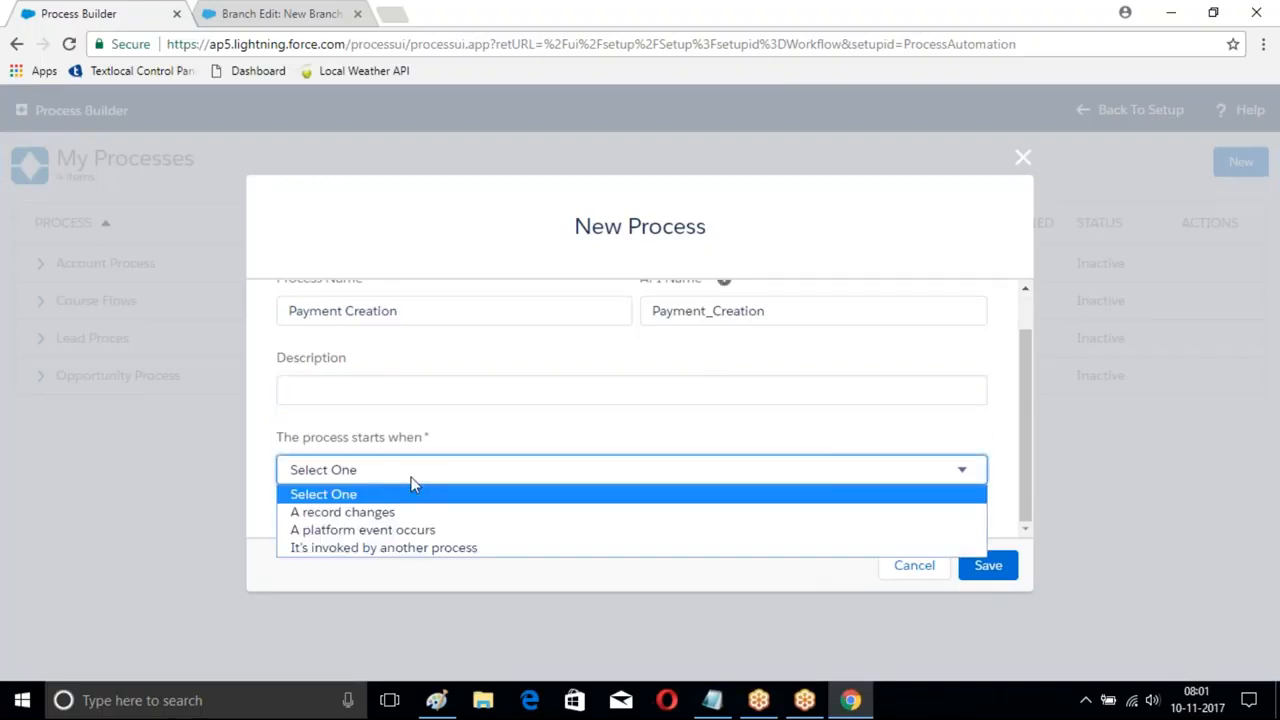
{"action": "left_click", "coordinate": [371, 549]}
{"action": "left_click", "coordinate": [988, 565]}
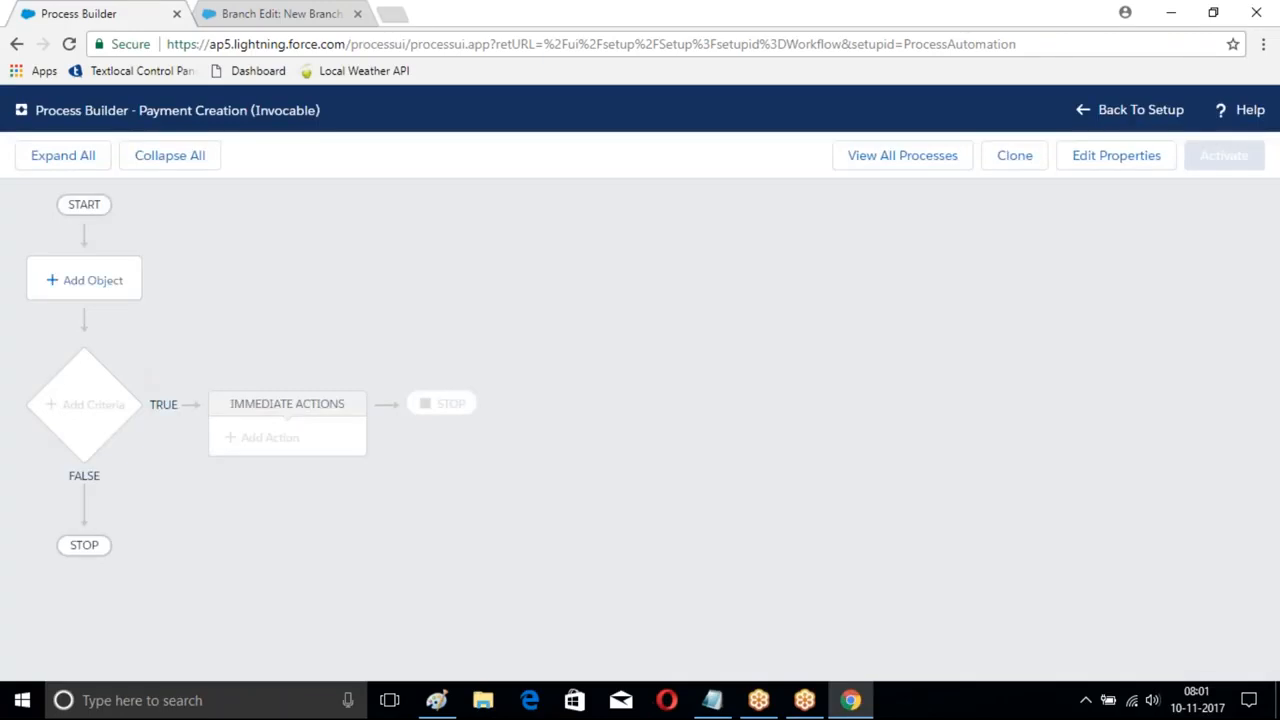
- Choose Customer as the Payment Creation process's object and save
{"action": "left_click", "coordinate": [90, 286]}
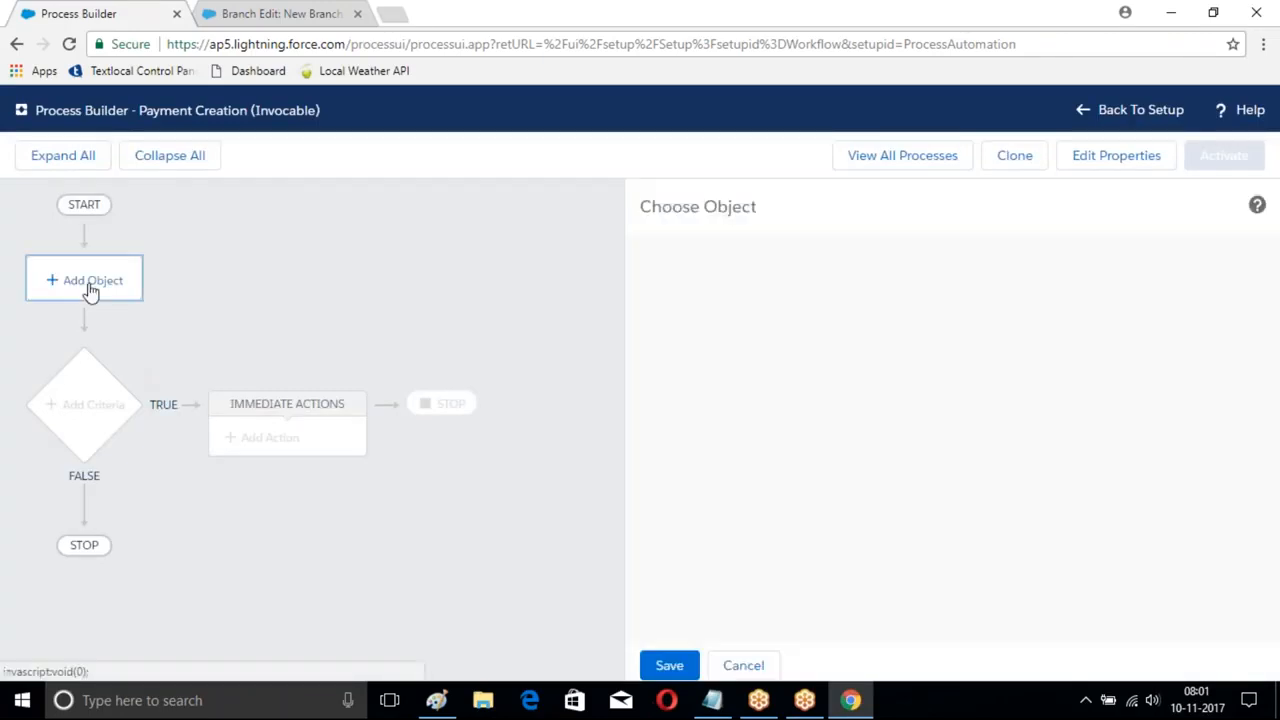
{"action": "left_click", "coordinate": [749, 326]}
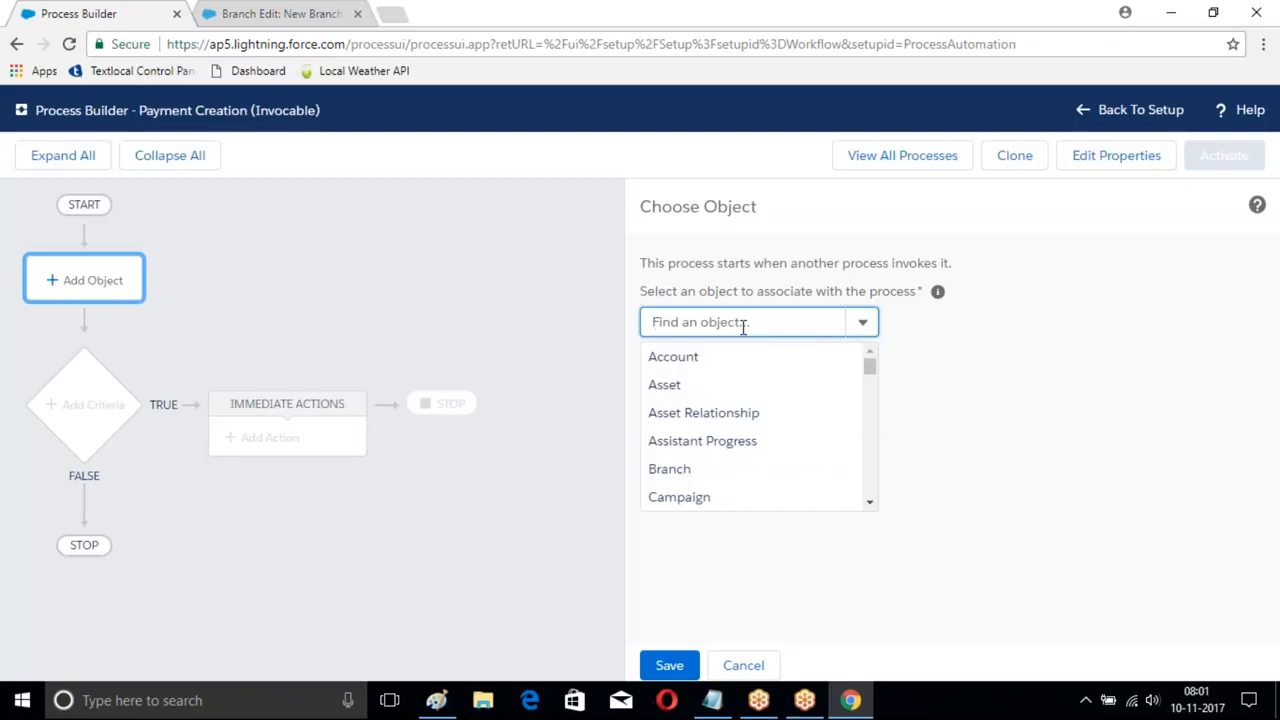
{"action": "type", "text": "Pay"}
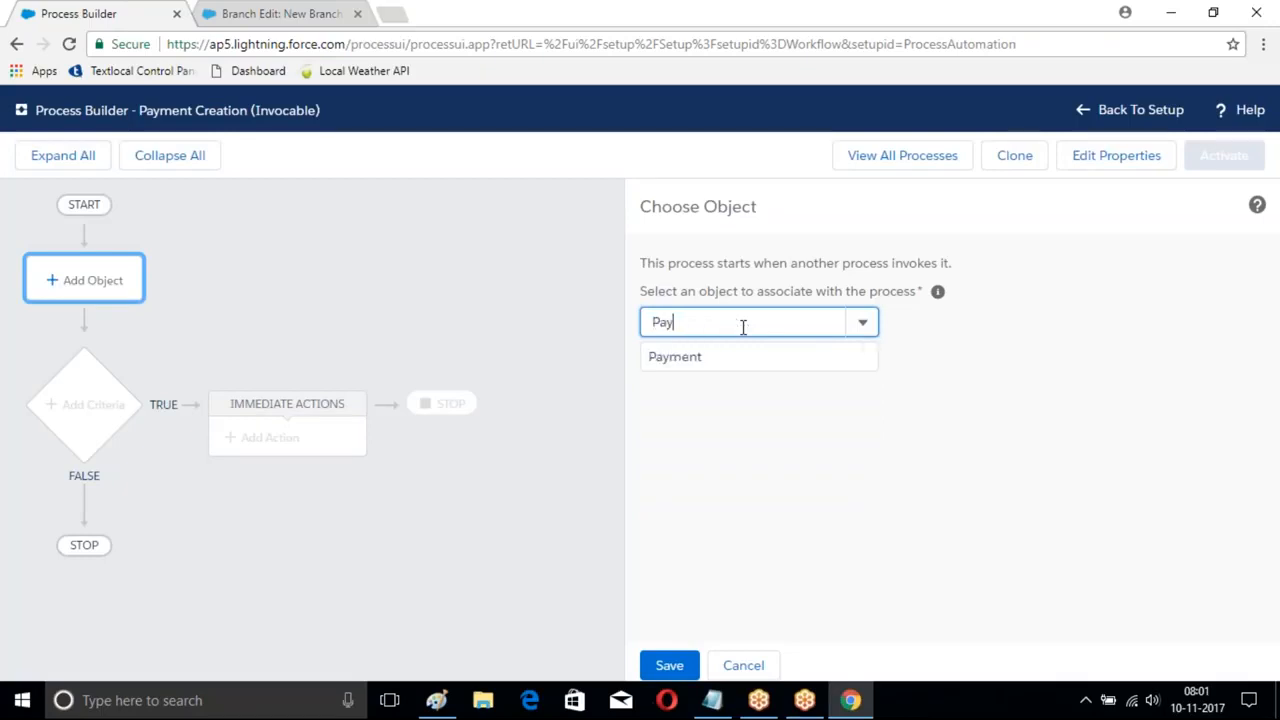
{"action": "key", "text": "BackSpace"}
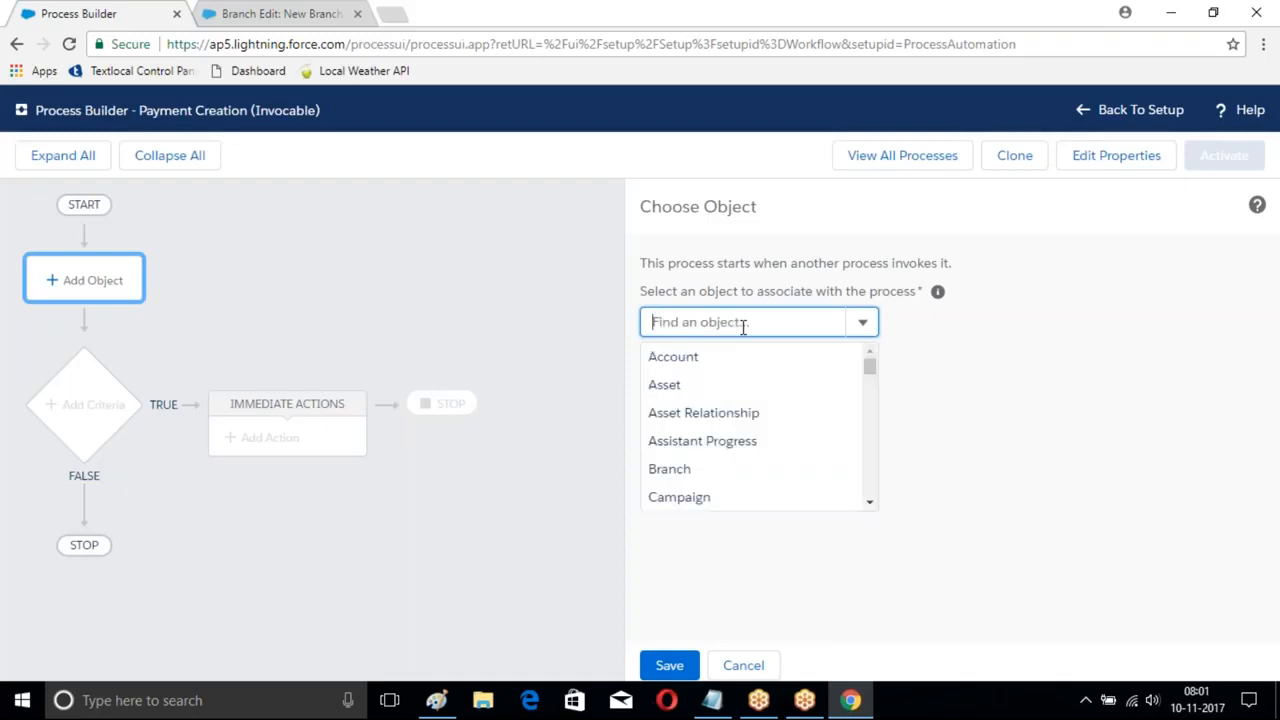
{"action": "type", "text": "Customer"}
{"action": "left_click", "coordinate": [743, 357]}
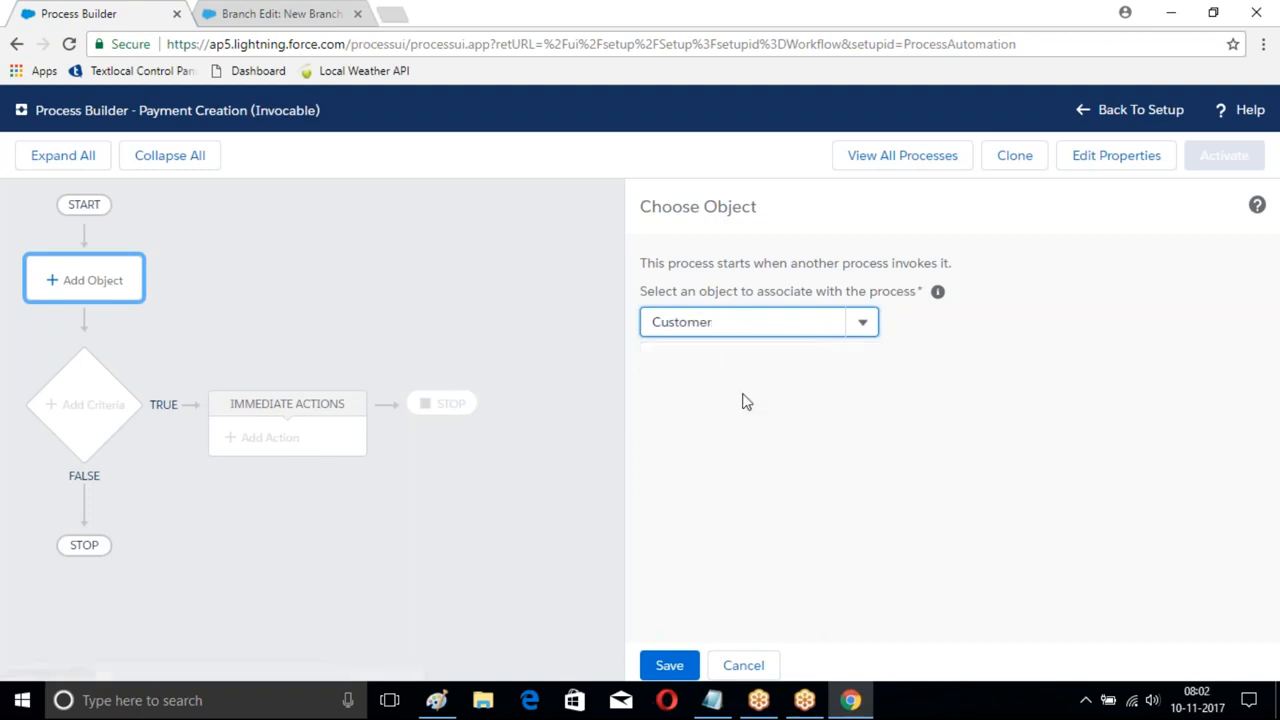
{"action": "left_click", "coordinate": [666, 664]}
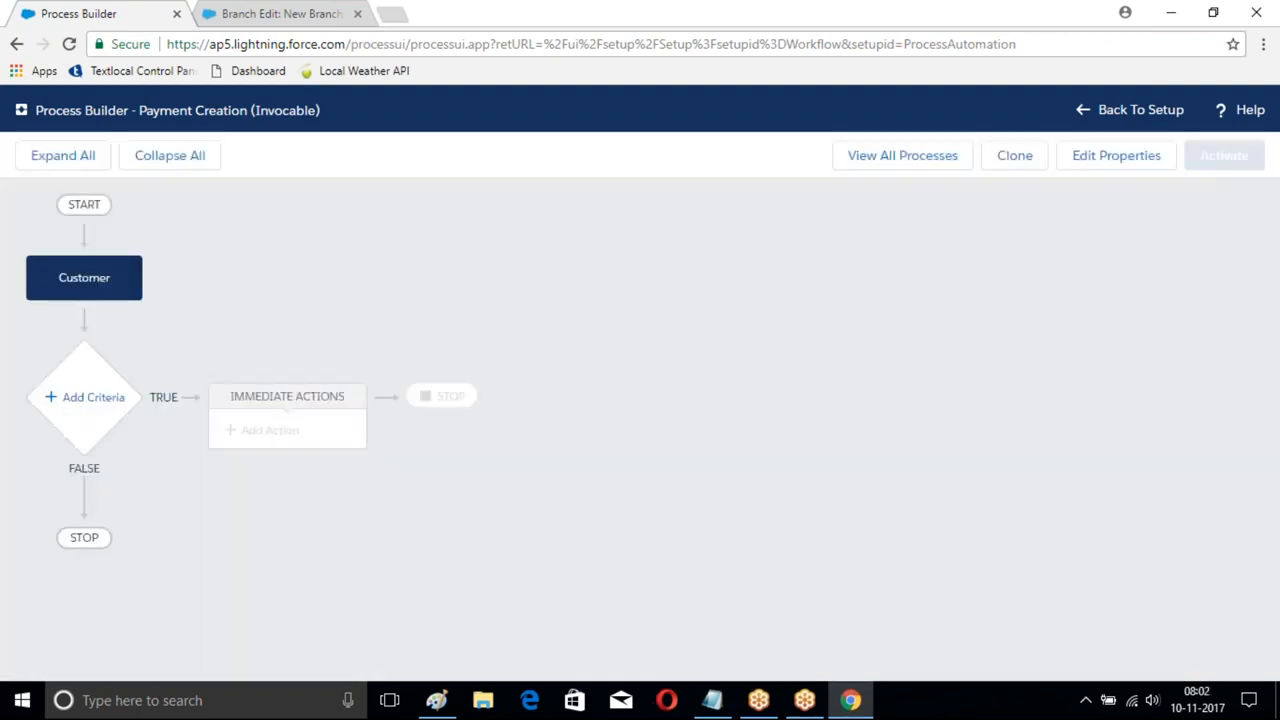
- Add and save a criterion named MyCondition requiring the Customer's Active field to equal True
{"action": "left_click", "coordinate": [84, 402]}
{"action": "left_click", "coordinate": [565, 295]}
{"action": "type", "text": "MyComm"}
{"action": "type", "text": "nditio"}
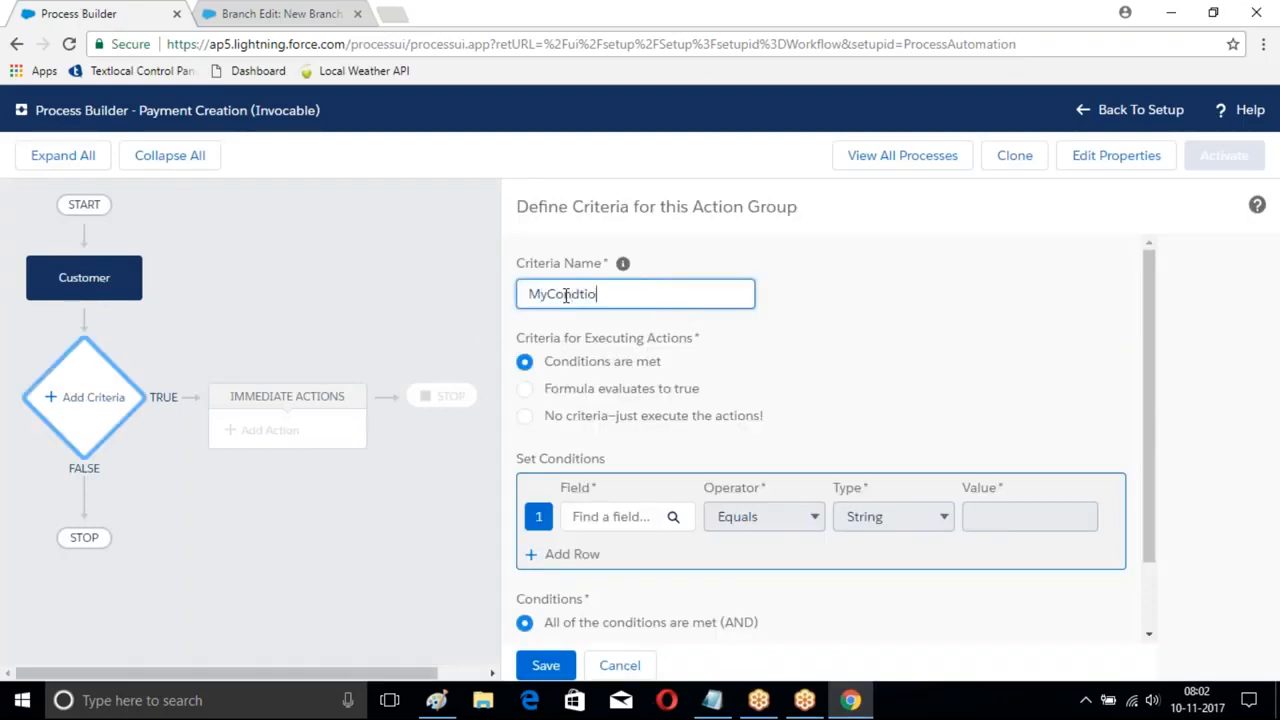
{"action": "type", "text": "n"}
{"action": "left_click", "coordinate": [640, 518]}
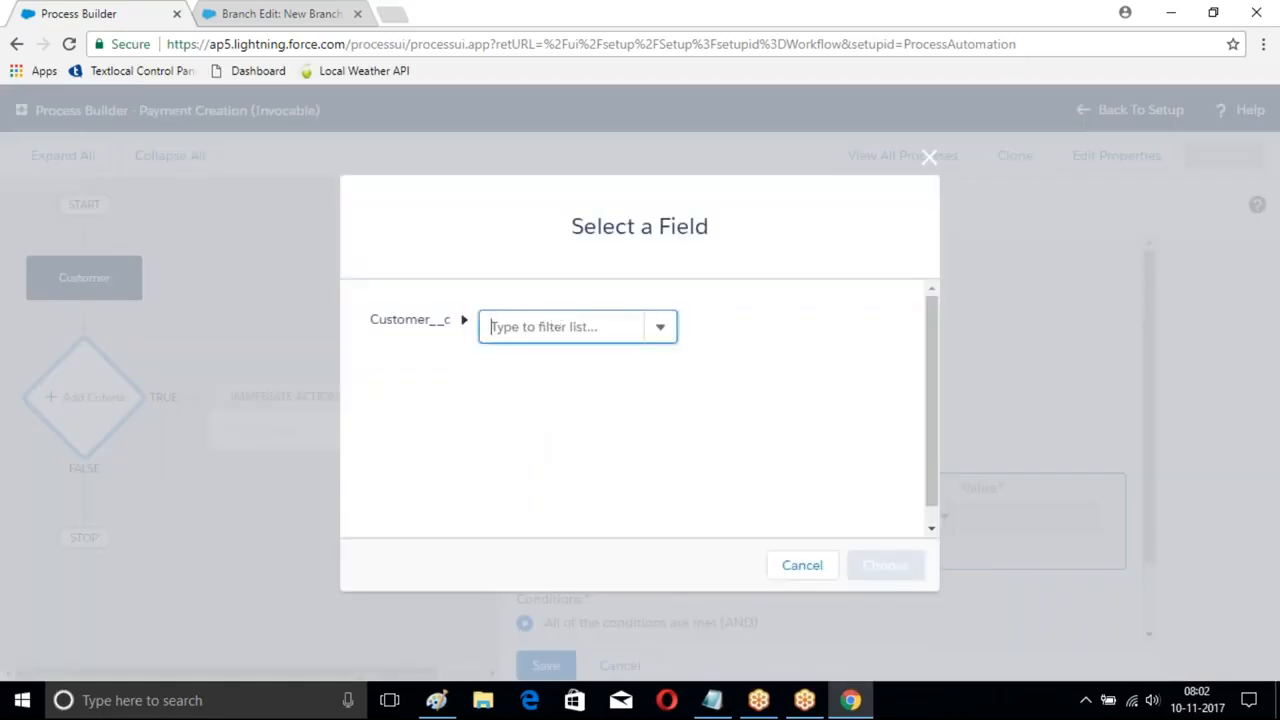
{"action": "left_click", "coordinate": [493, 326]}
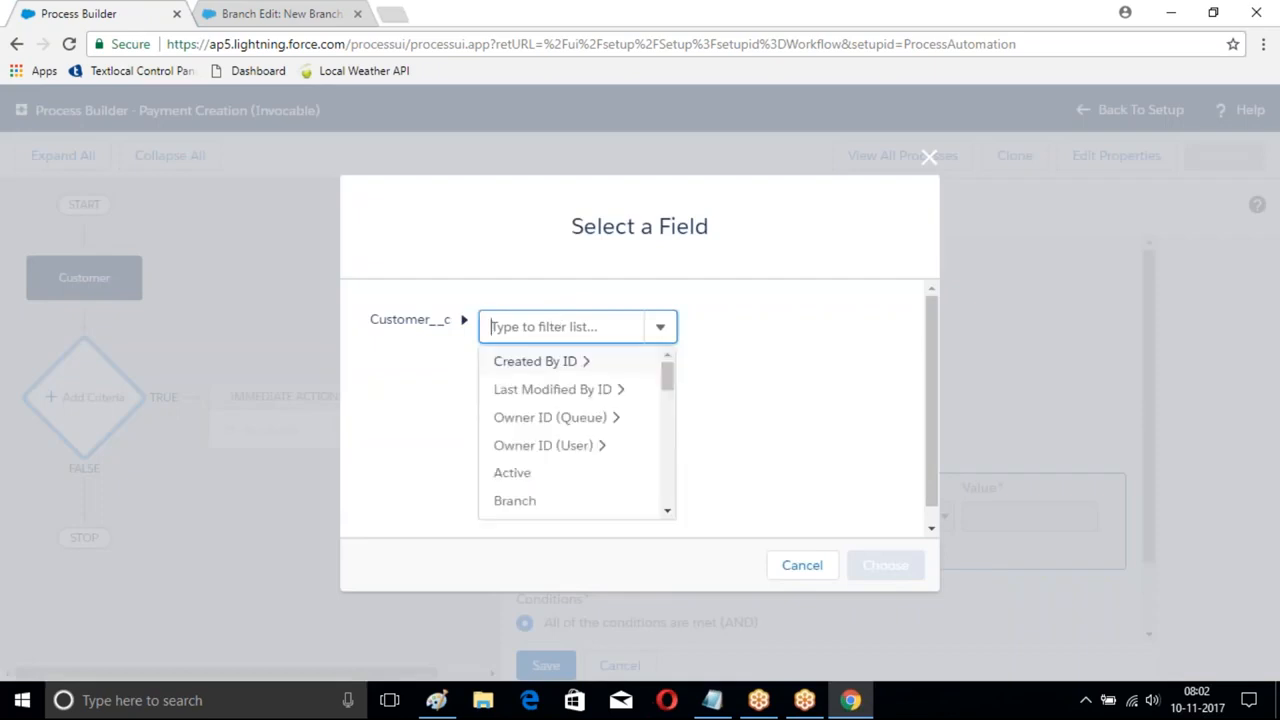
{"action": "left_click", "coordinate": [524, 474]}
{"action": "left_click", "coordinate": [906, 567]}
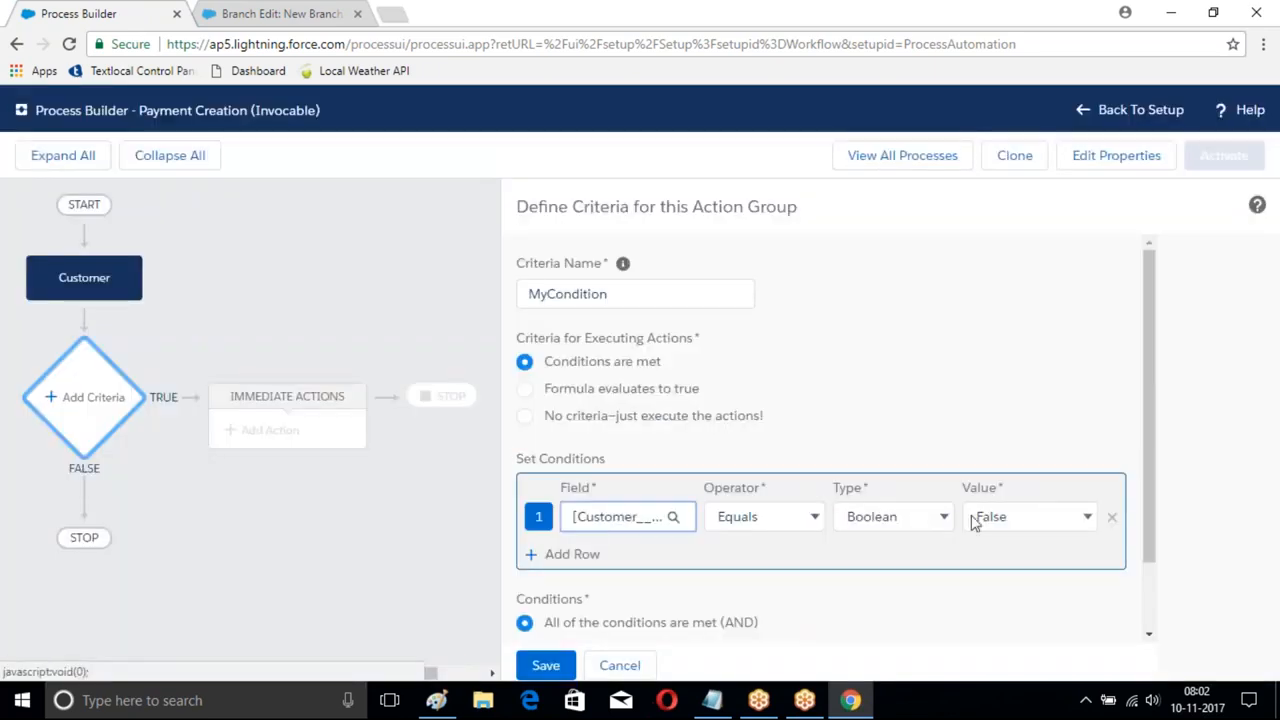
{"action": "left_click", "coordinate": [1037, 518]}
{"action": "left_click", "coordinate": [990, 537]}
{"action": "scroll", "coordinate": [846, 440], "scroll_direction": "down", "scroll_amount": 2}
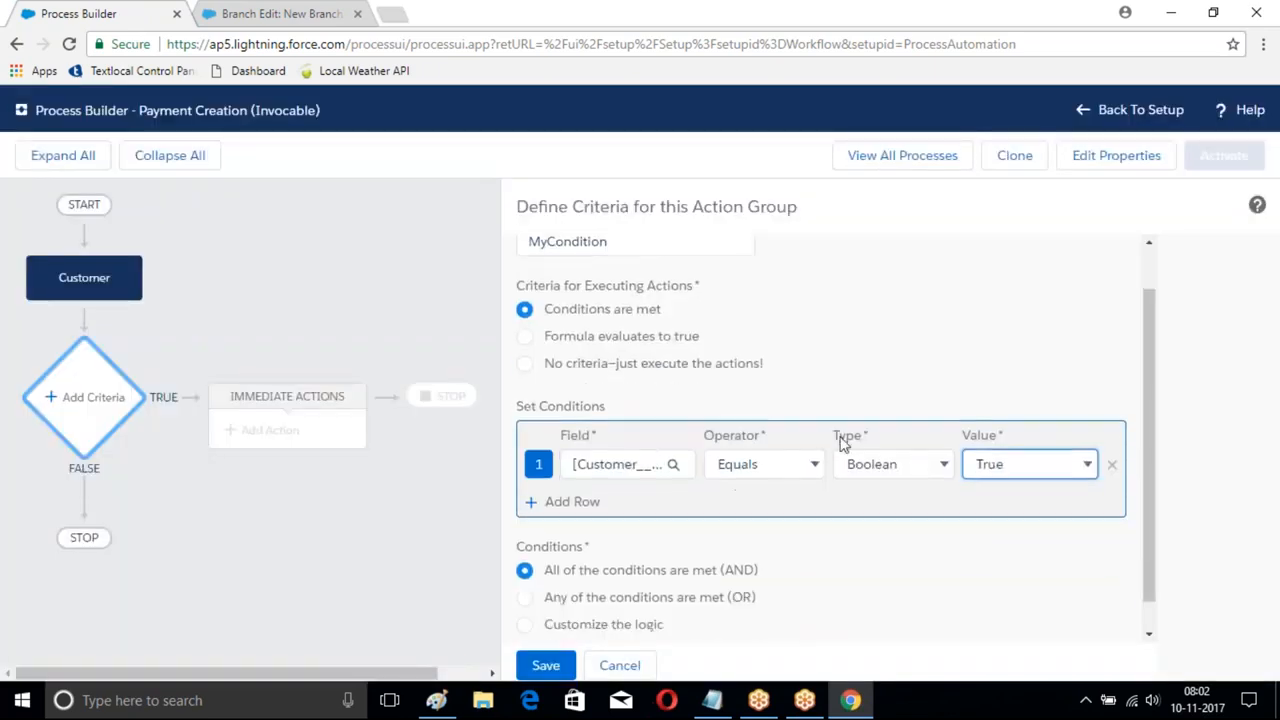
{"action": "left_click", "coordinate": [546, 665]}
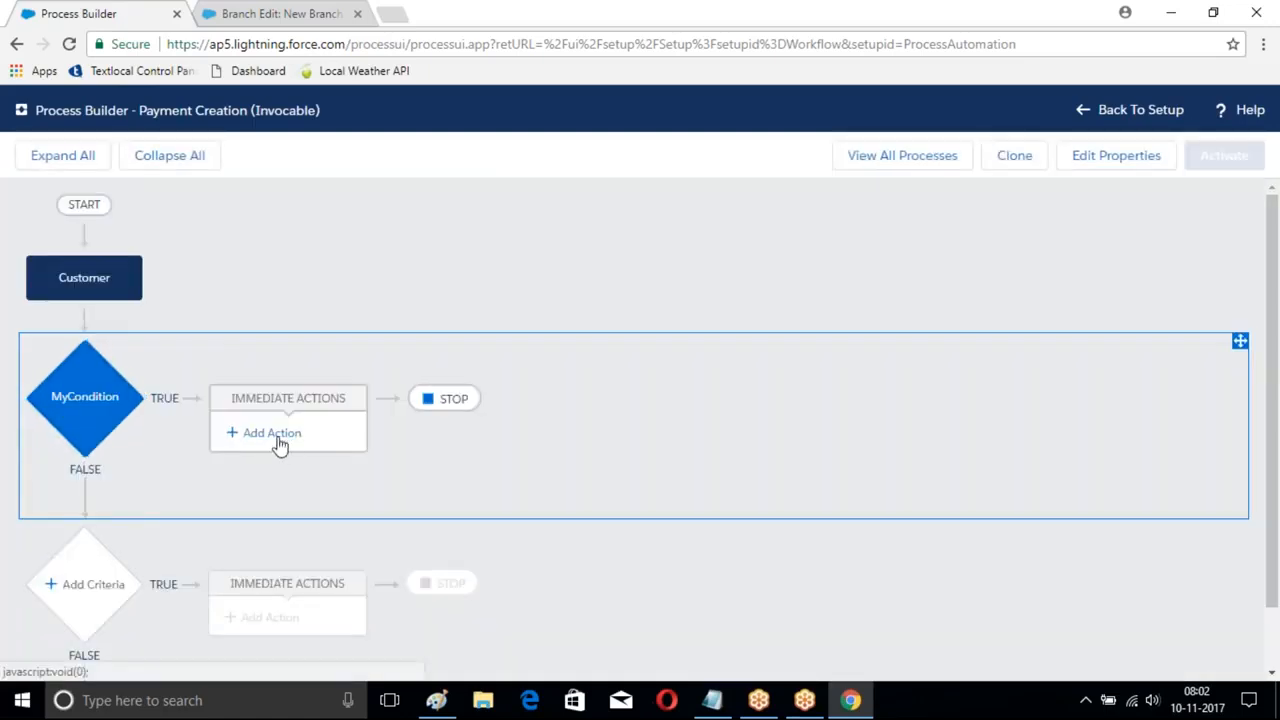
- Add a Create a Record action named 'New Payment' that creates a Payment record
{"action": "left_click", "coordinate": [279, 441]}
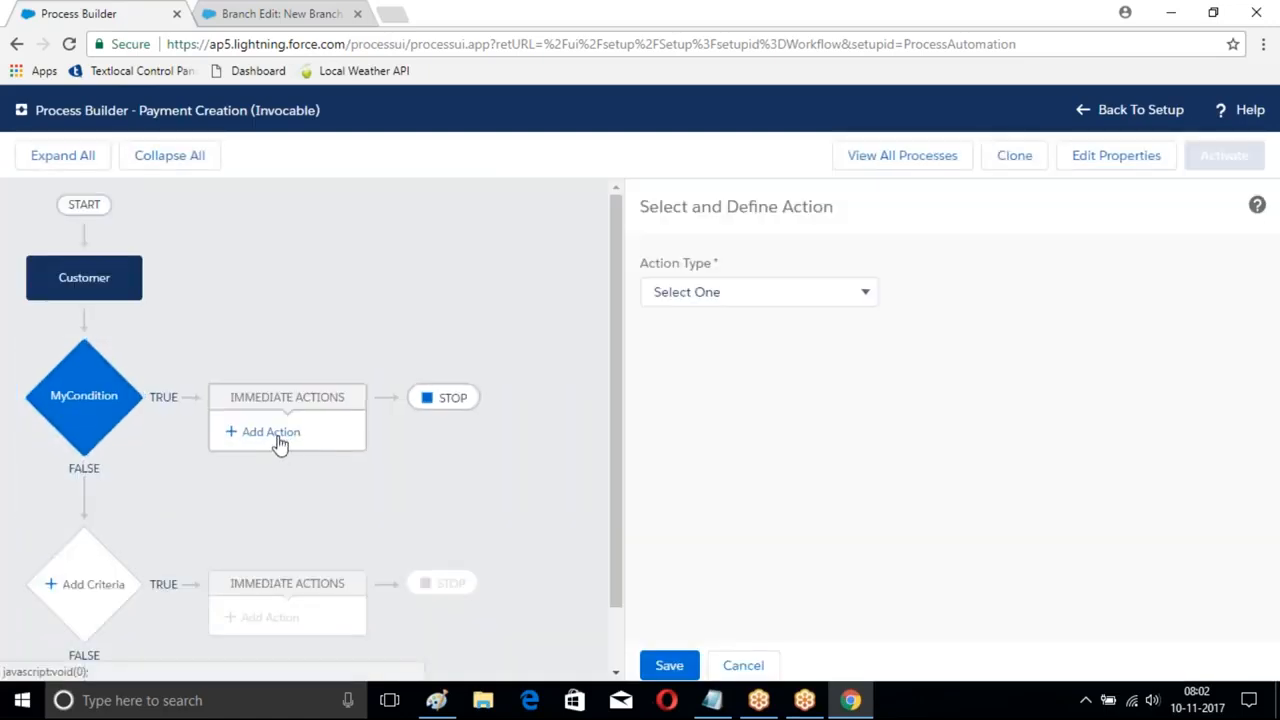
{"action": "left_click", "coordinate": [735, 292]}
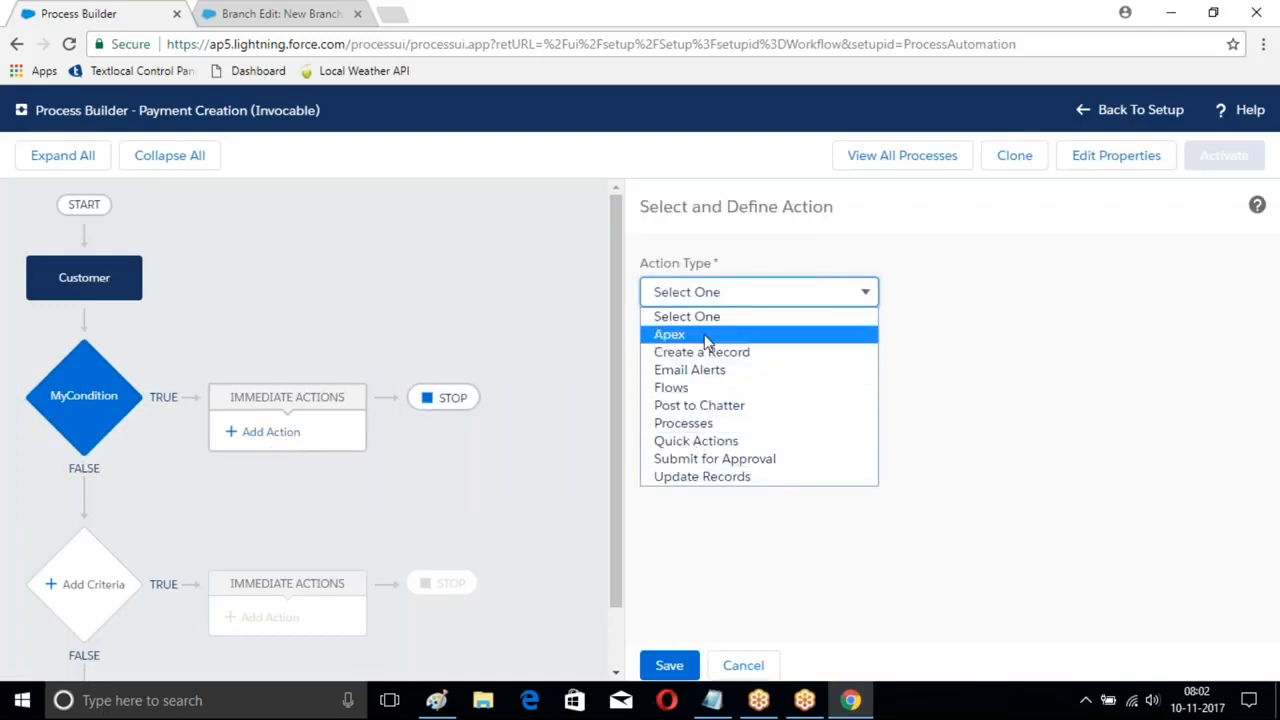
{"action": "left_click", "coordinate": [672, 352]}
{"action": "left_click", "coordinate": [716, 372]}
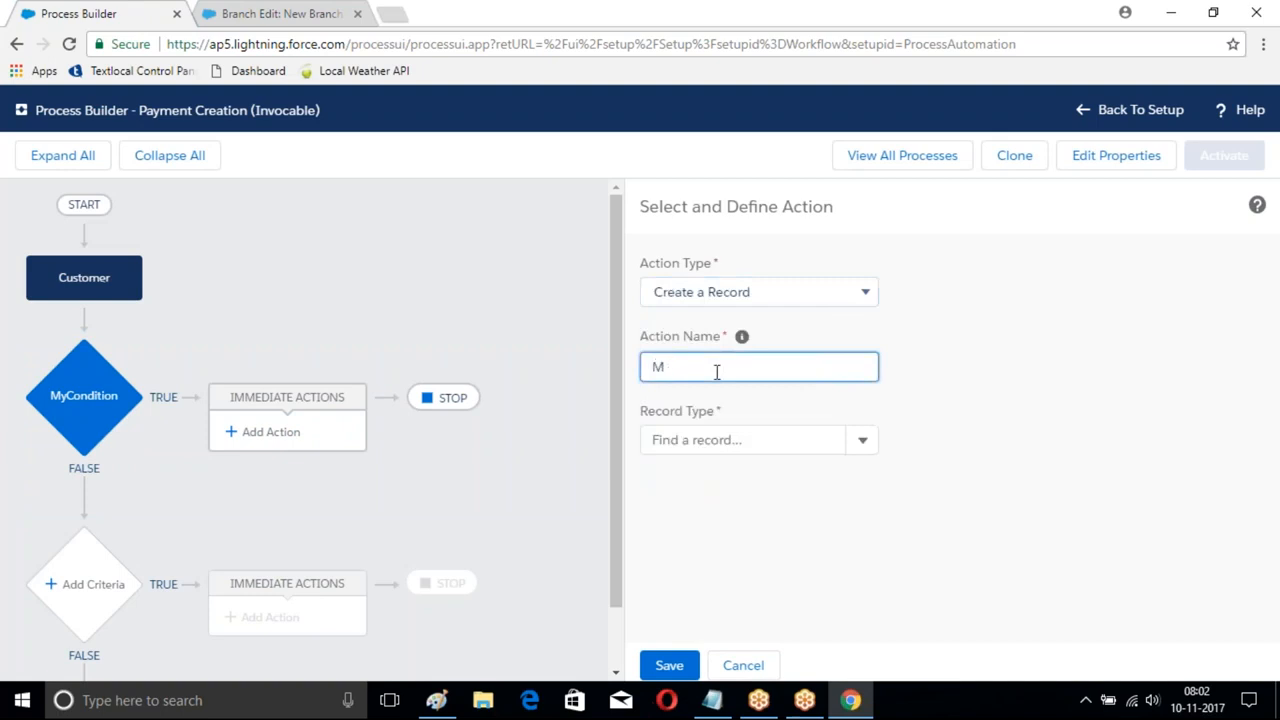
{"action": "type", "text": "New Payment"}
{"action": "left_click", "coordinate": [705, 437]}
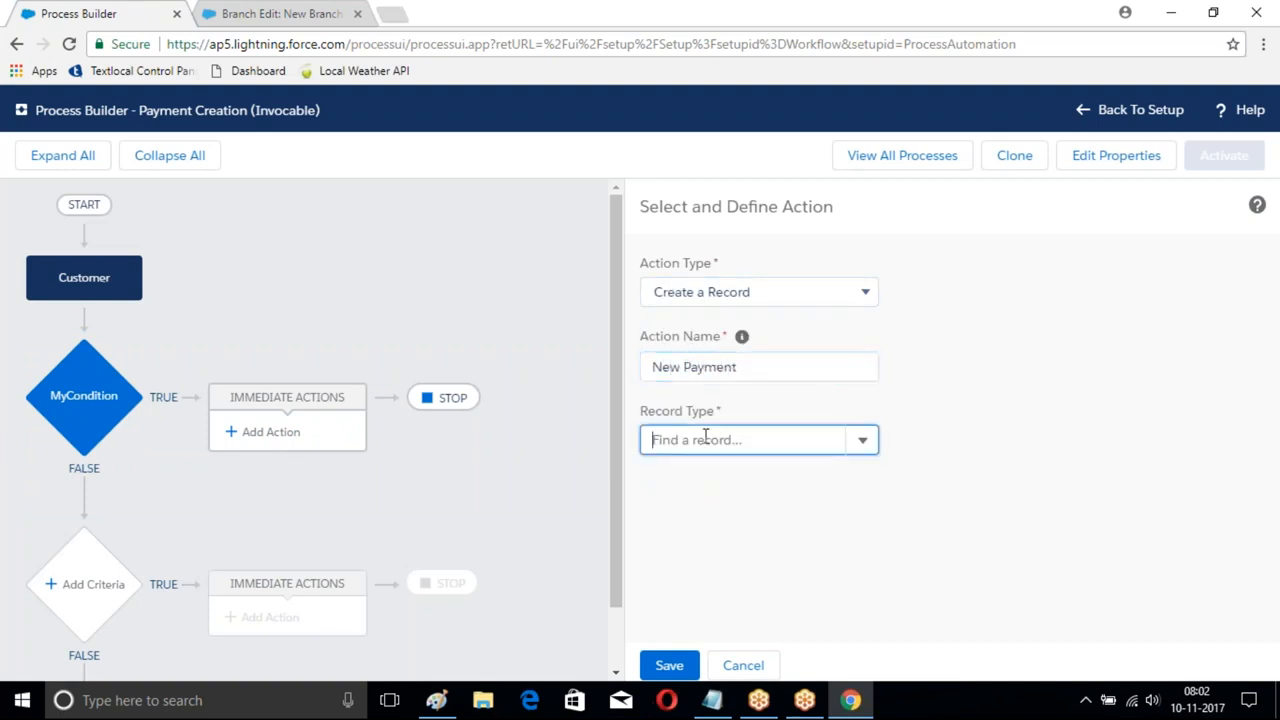
{"action": "type", "text": "Payebt"}
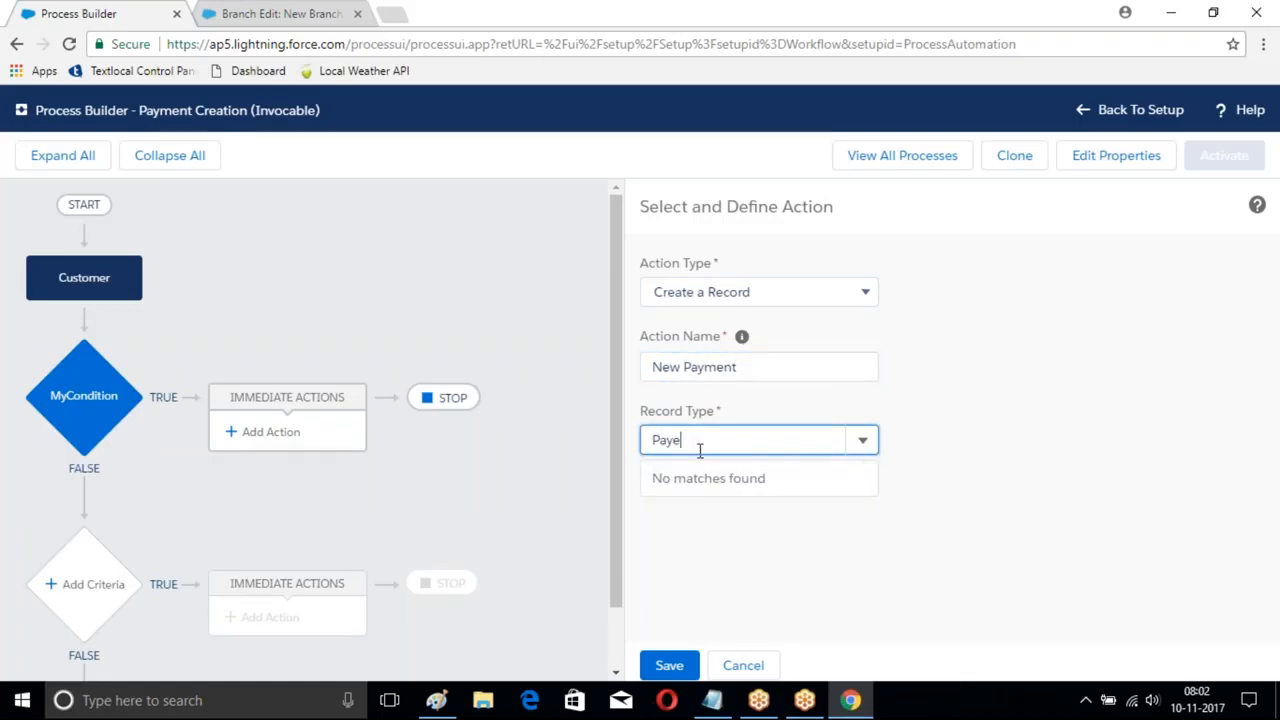
{"action": "left_click", "coordinate": [690, 475]}
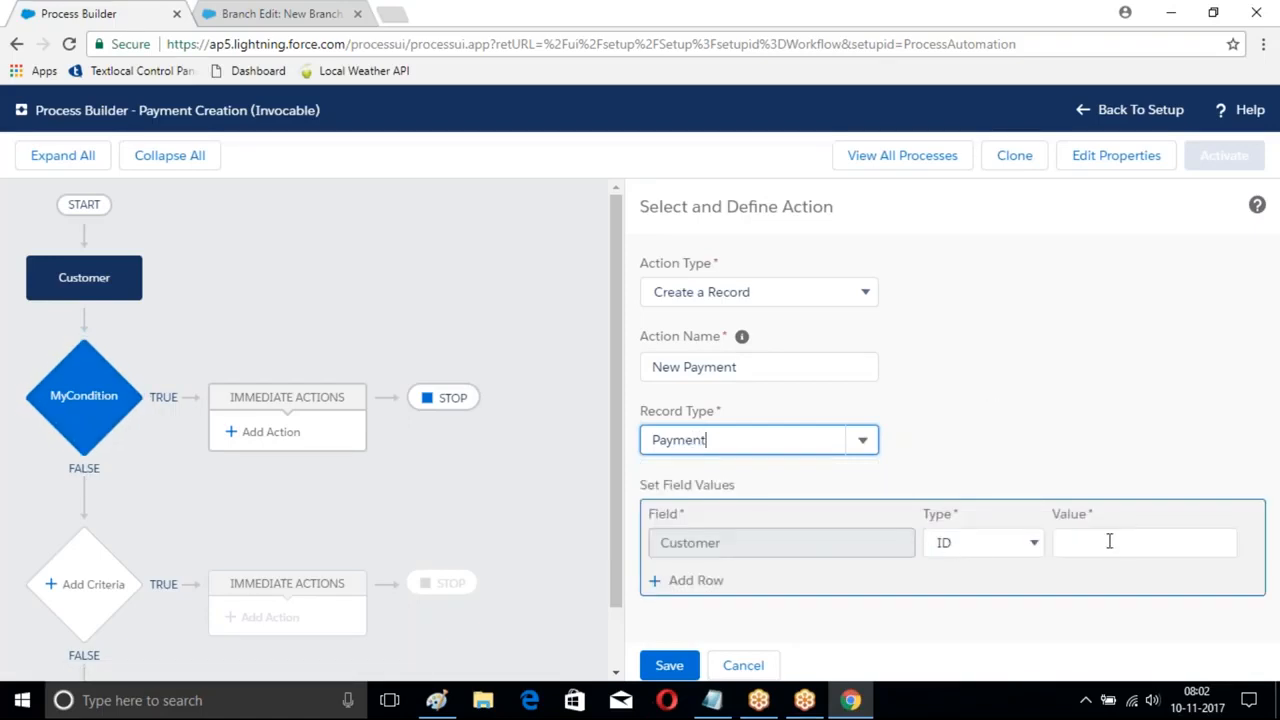
- Set the action's Customer field to the Customer's Record ID, then add another field row
{"action": "left_click", "coordinate": [985, 542]}
{"action": "left_click", "coordinate": [982, 584]}
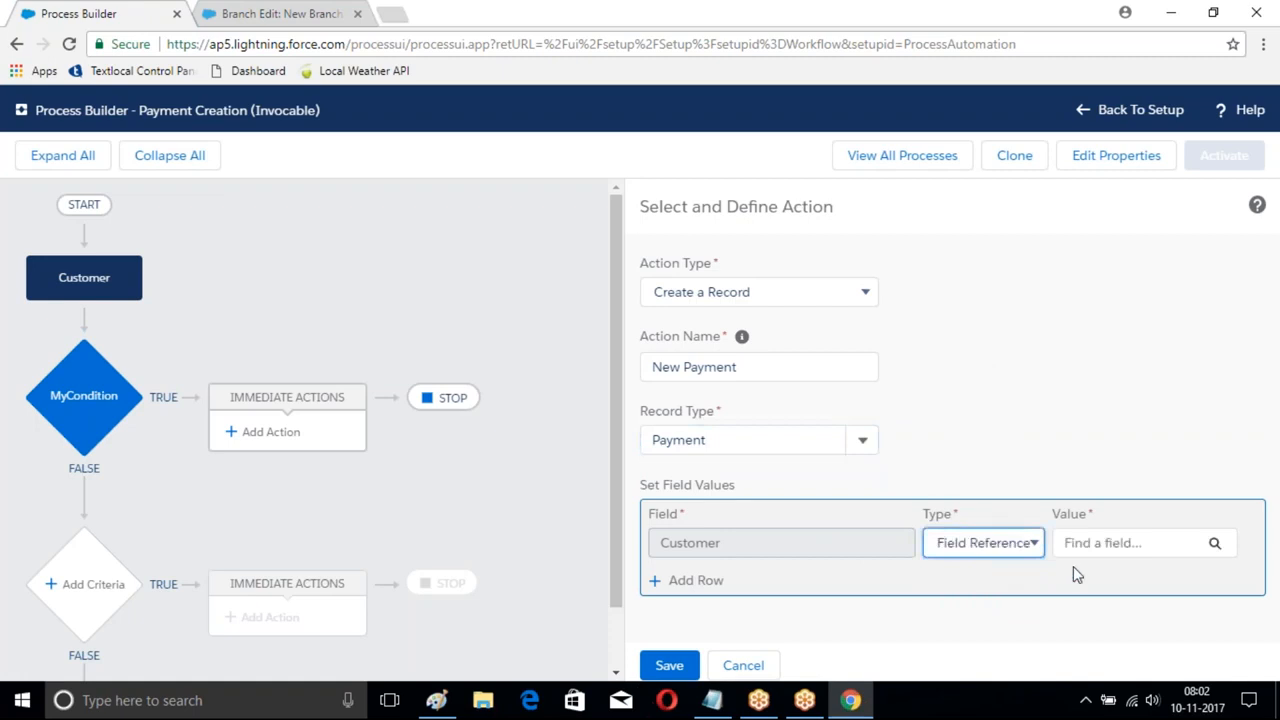
{"action": "left_click", "coordinate": [1210, 545]}
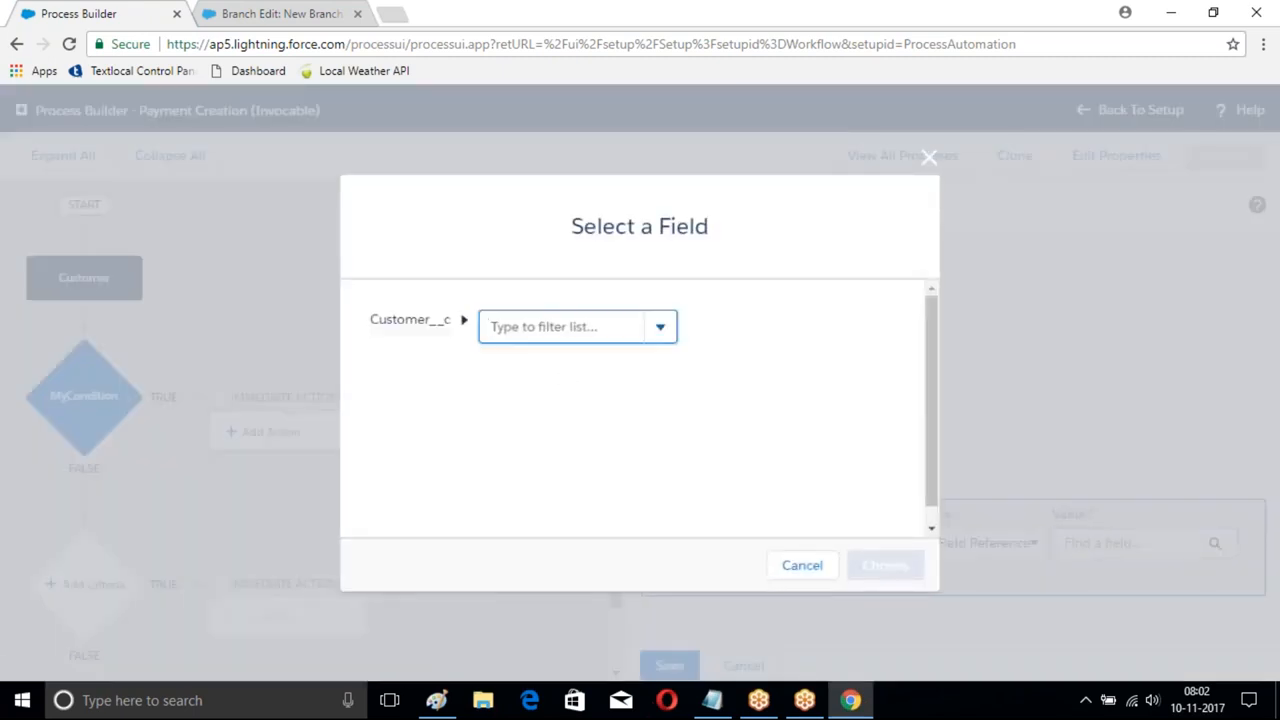
{"action": "left_click", "coordinate": [660, 328]}
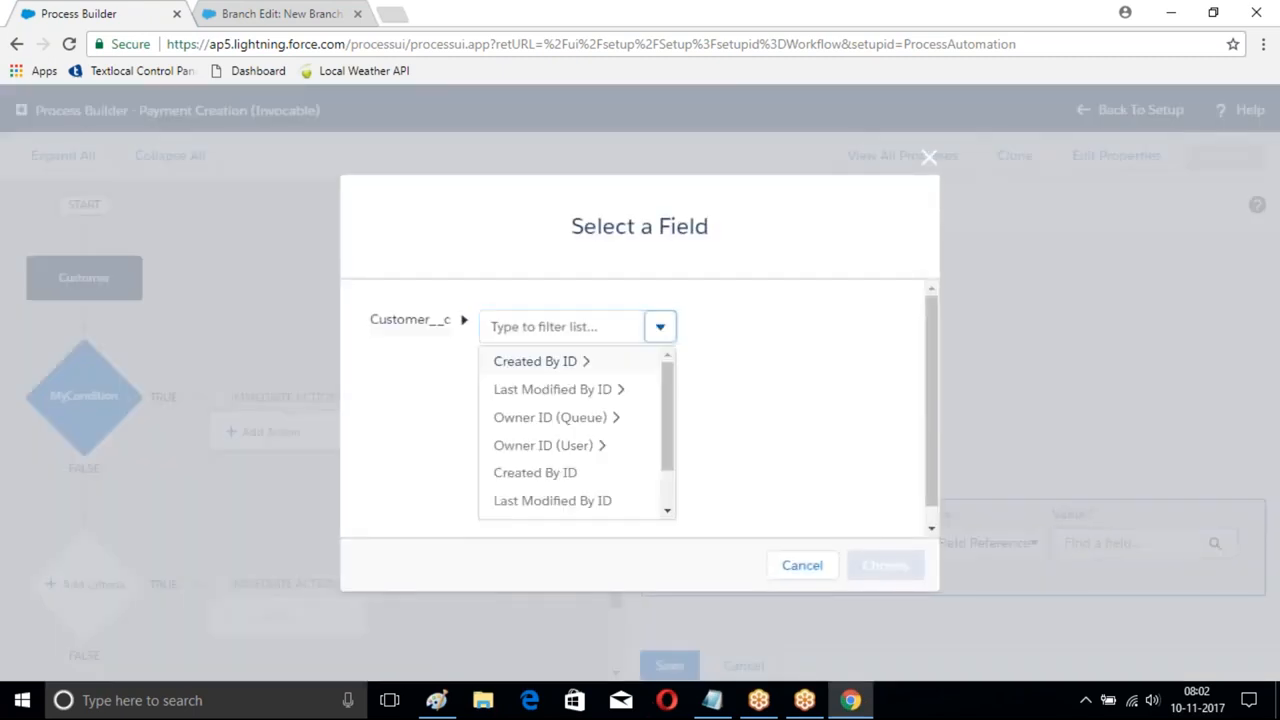
{"action": "scroll", "coordinate": [569, 420], "scroll_direction": "down", "scroll_amount": 3}
{"action": "left_click", "coordinate": [526, 490]}
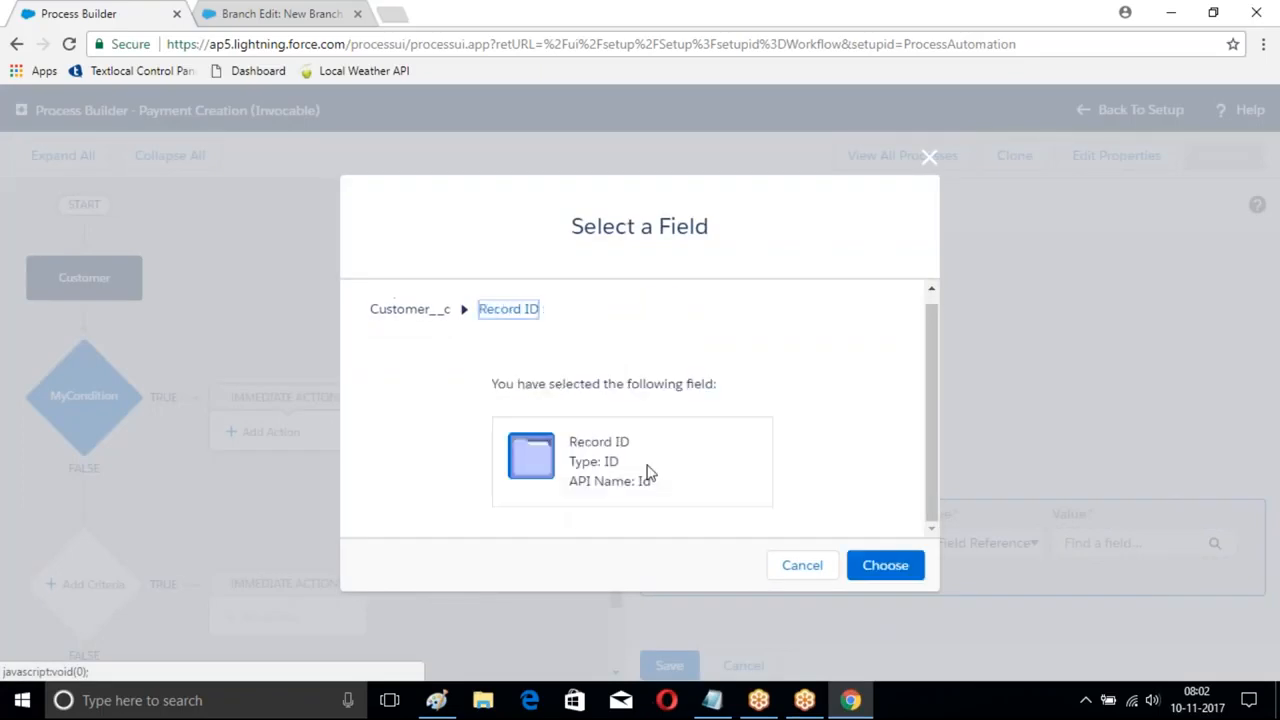
{"action": "left_click", "coordinate": [872, 564]}
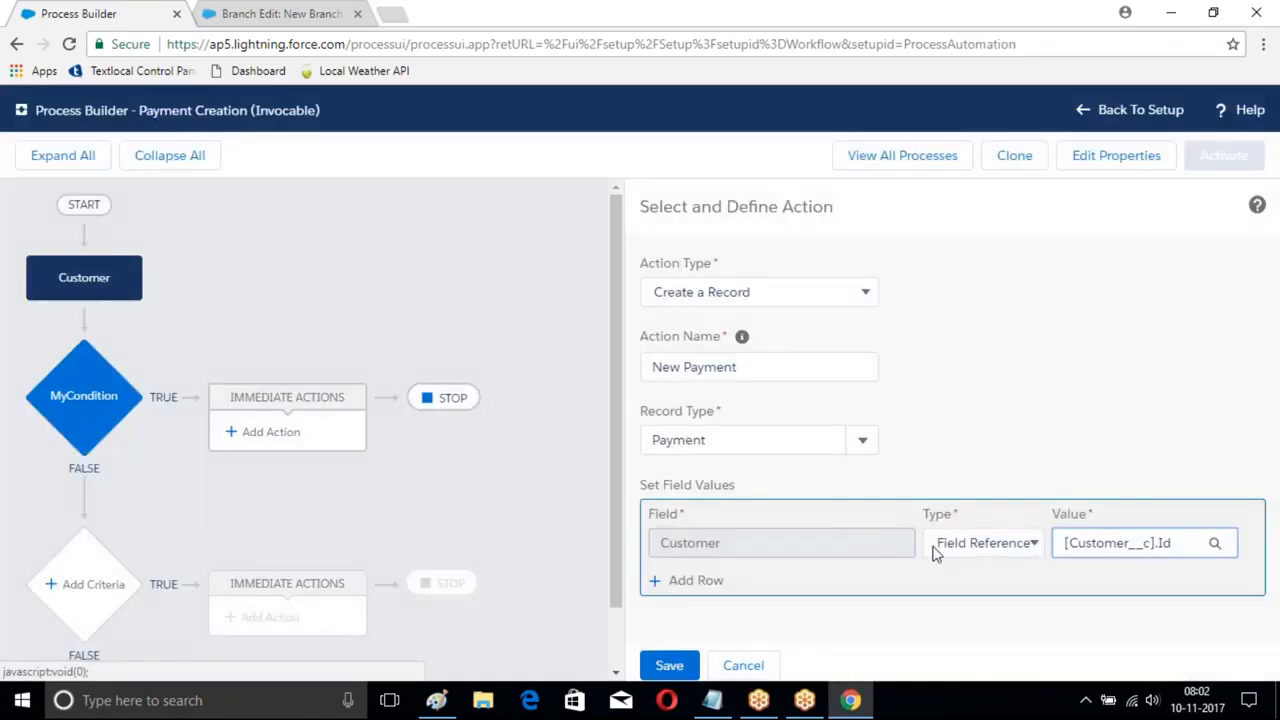
{"action": "left_click", "coordinate": [694, 581]}
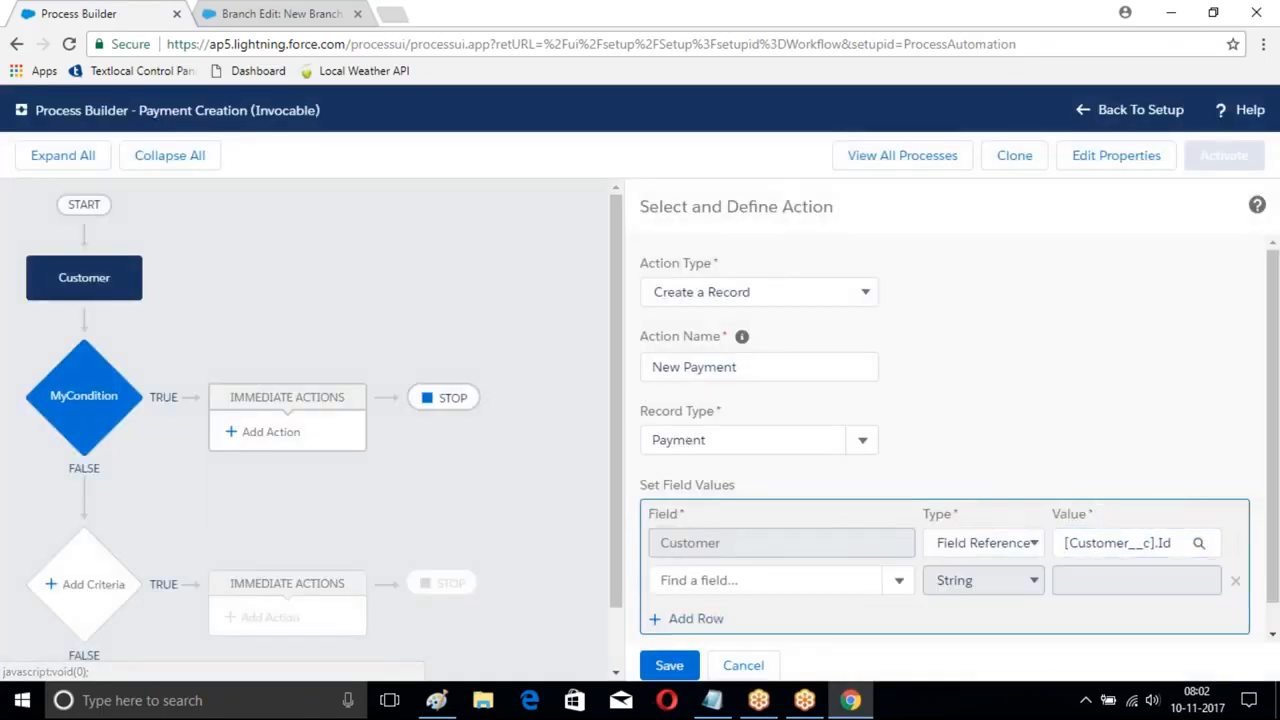
- In the other browser tab, open the Payment home page and start a new Payment
{"action": "left_click", "coordinate": [270, 13]}
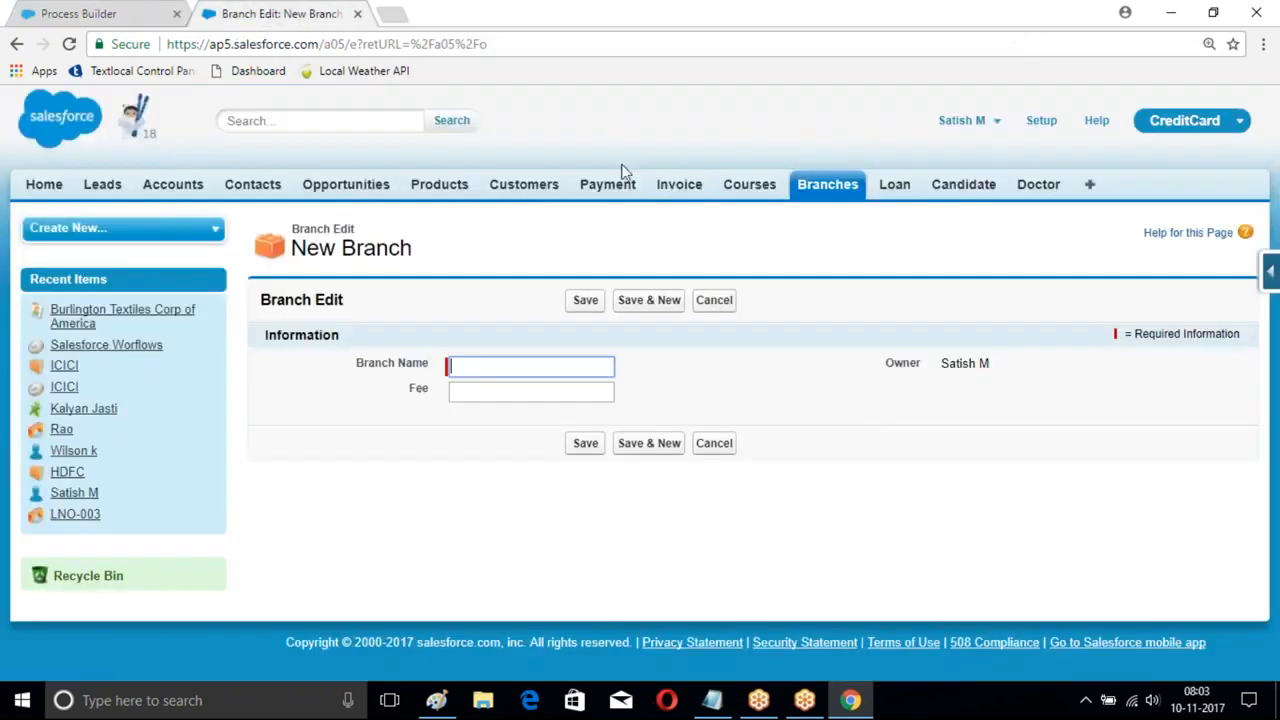
{"action": "left_click", "coordinate": [607, 184]}
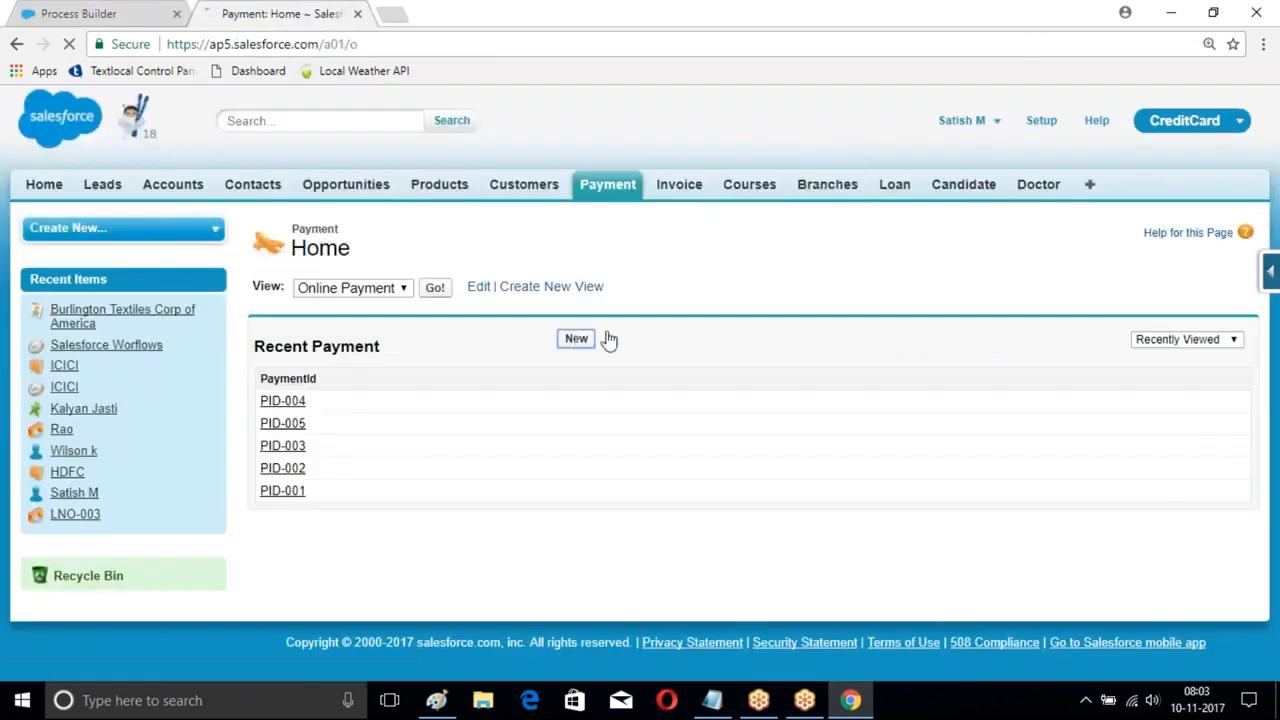
{"action": "left_click", "coordinate": [580, 339]}
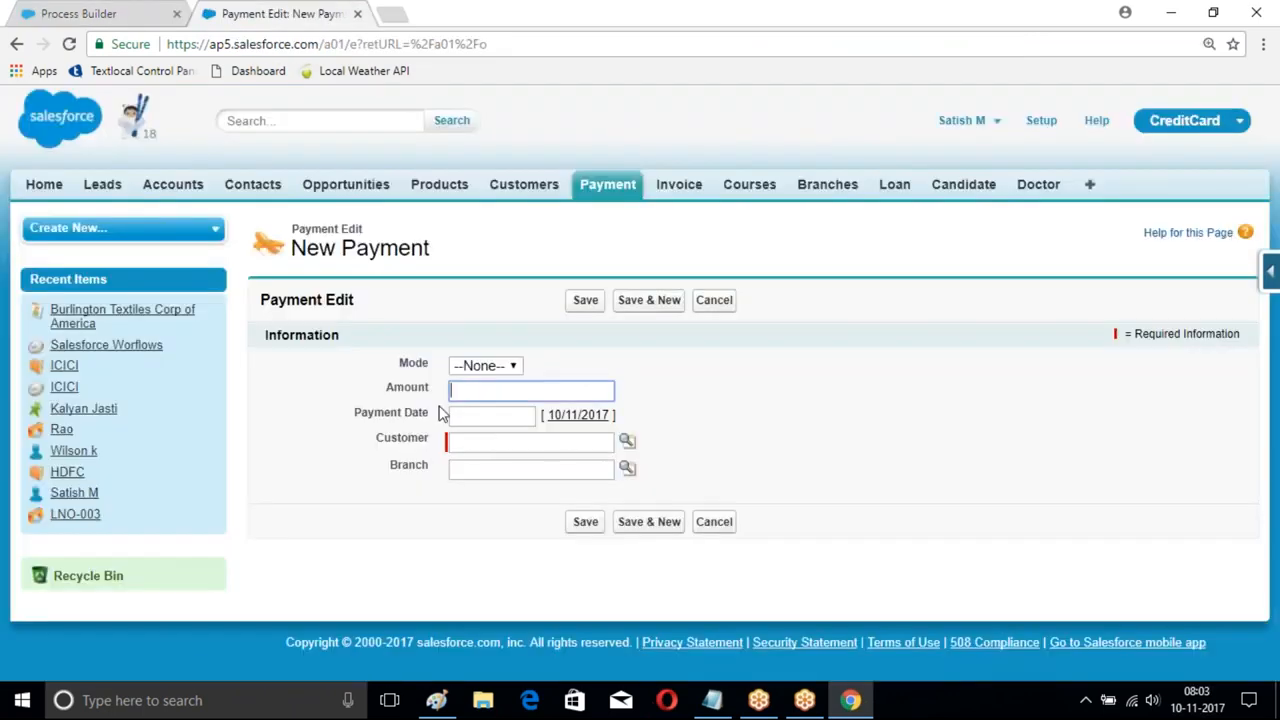
- Back in the process, add a Mode row to the action set to Cash
{"action": "left_click", "coordinate": [153, 11]}
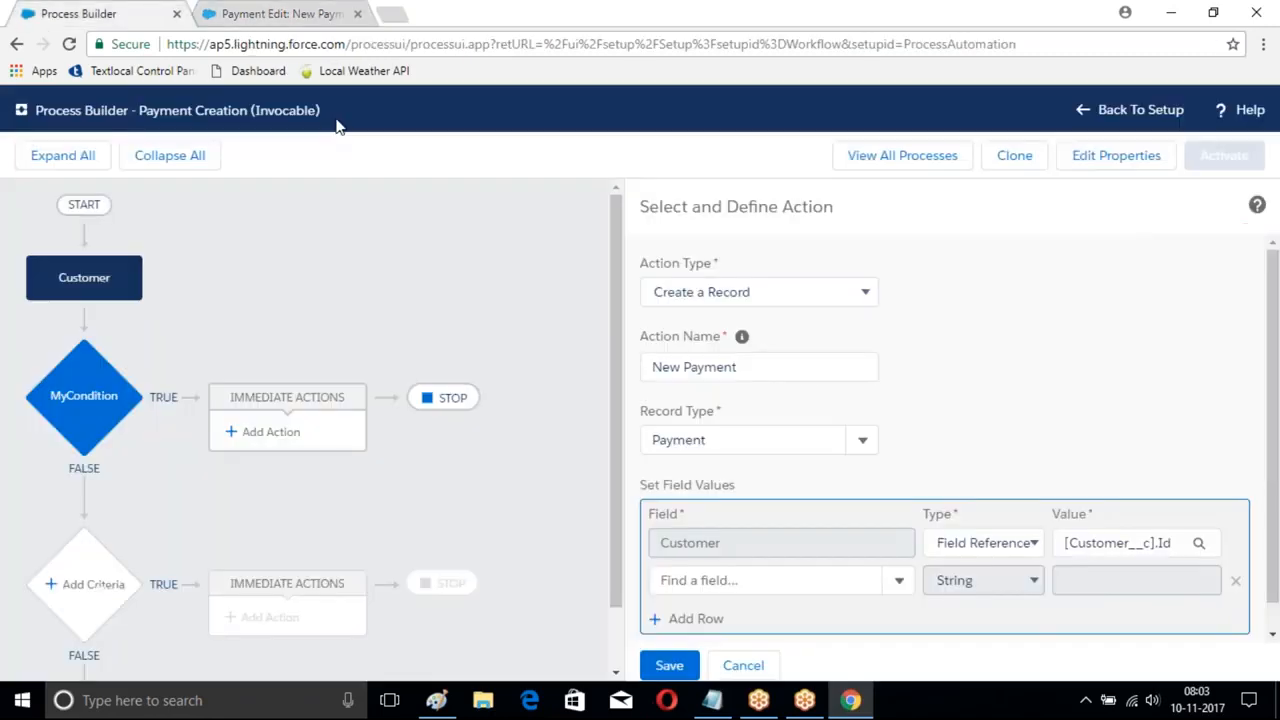
{"action": "scroll", "coordinate": [1000, 451], "scroll_direction": "down", "scroll_amount": 1}
{"action": "left_click", "coordinate": [791, 549]}
{"action": "type", "text": "M"}
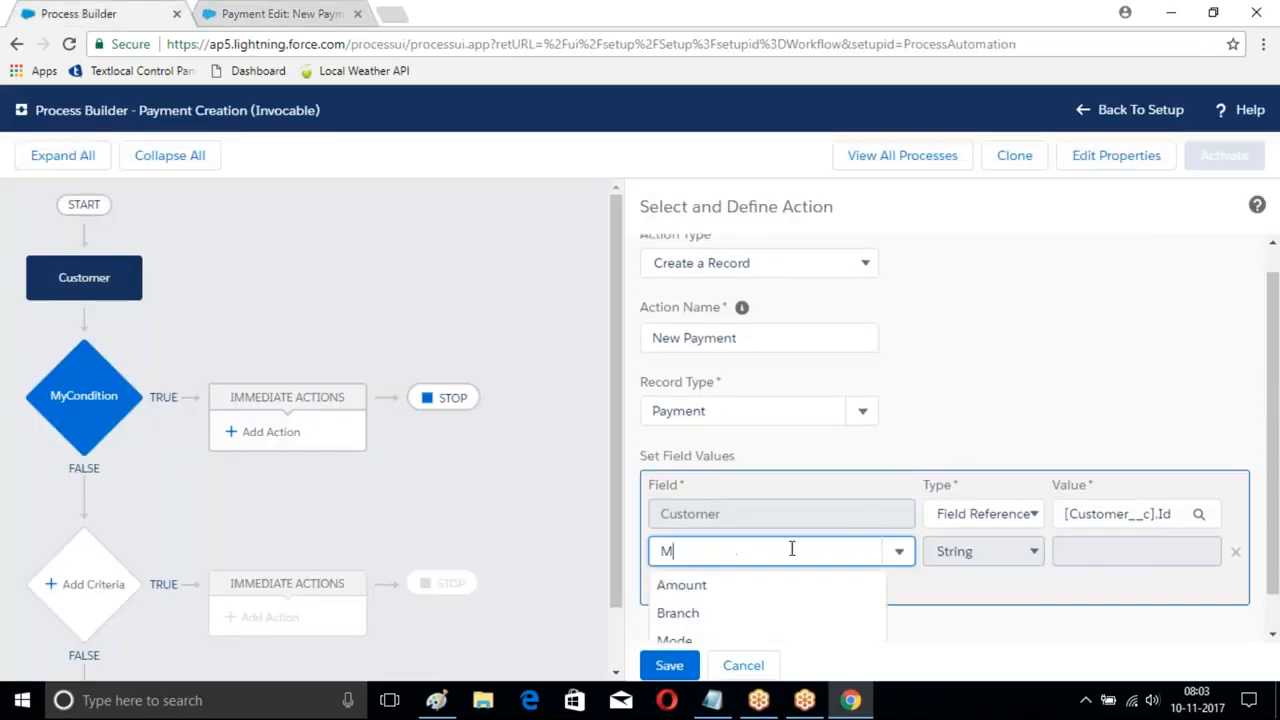
{"action": "left_click", "coordinate": [692, 588]}
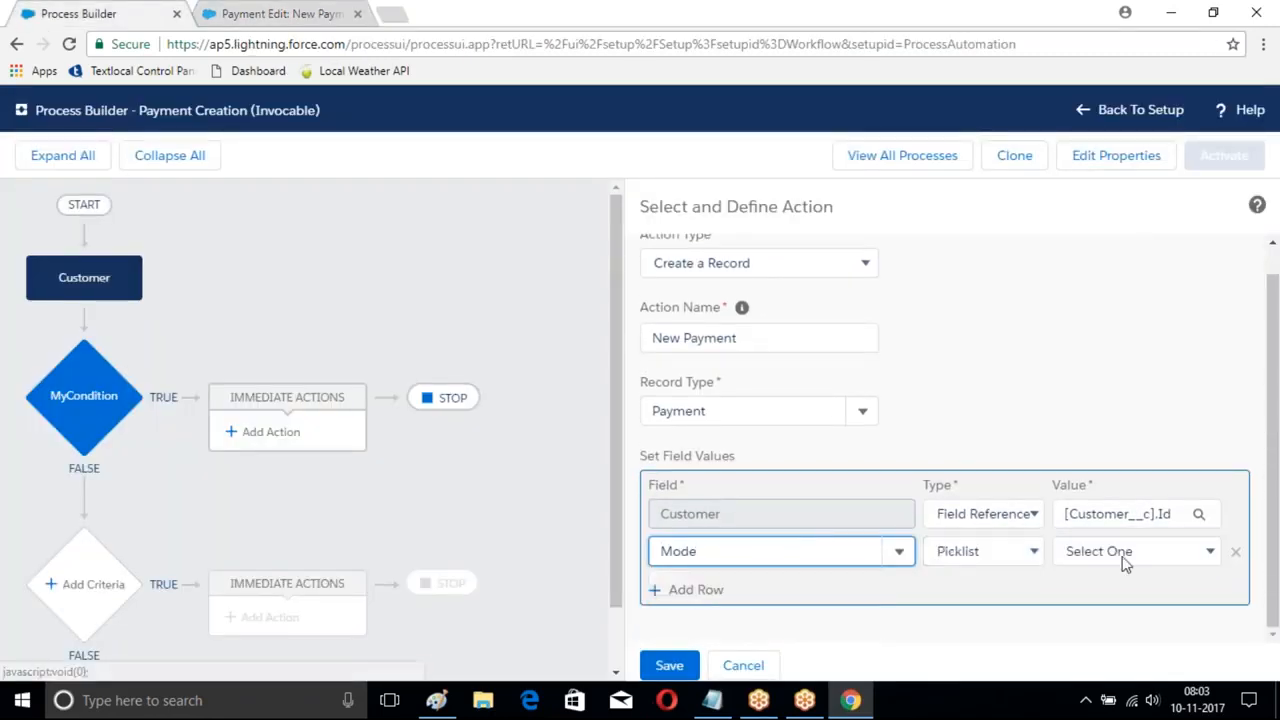
{"action": "left_click", "coordinate": [1122, 560]}
{"action": "left_click", "coordinate": [1118, 592]}
- Add an Amount row with value 10000 and save the New Payment action
{"action": "left_click", "coordinate": [678, 590]}
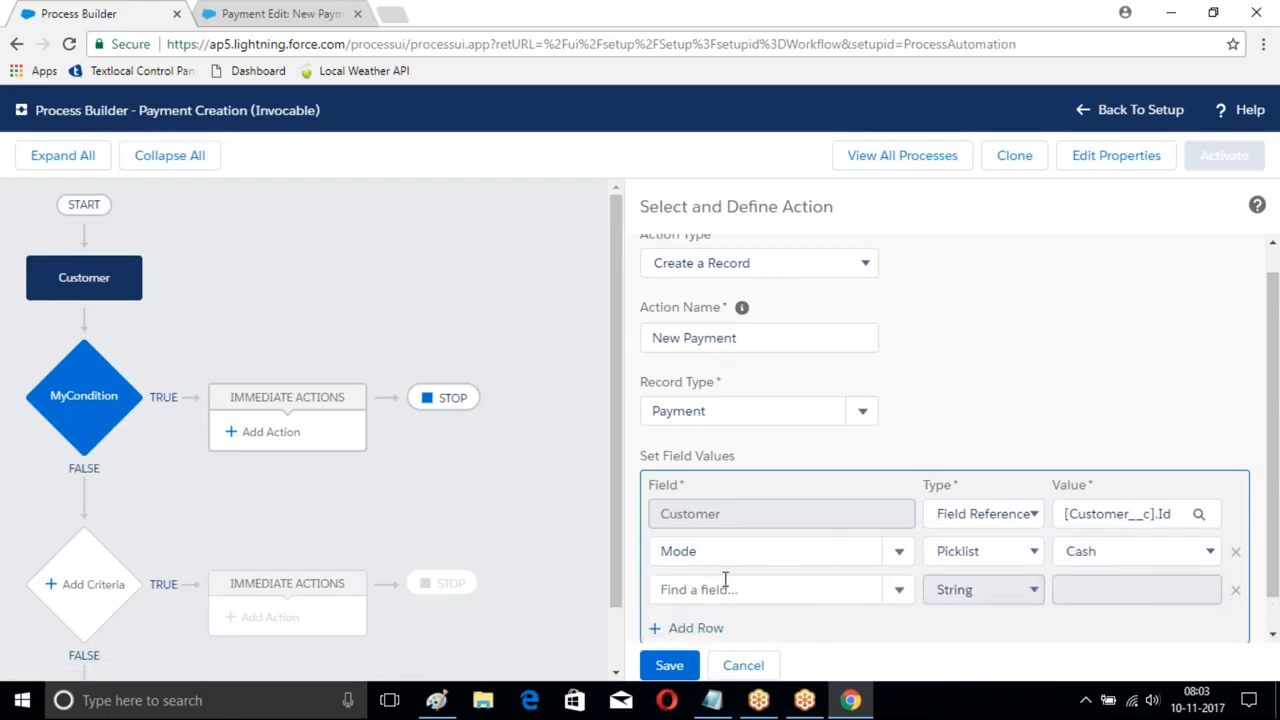
{"action": "left_click", "coordinate": [725, 585]}
{"action": "type", "text": "A"}
{"action": "left_click", "coordinate": [748, 621]}
{"action": "left_click", "coordinate": [1074, 591]}
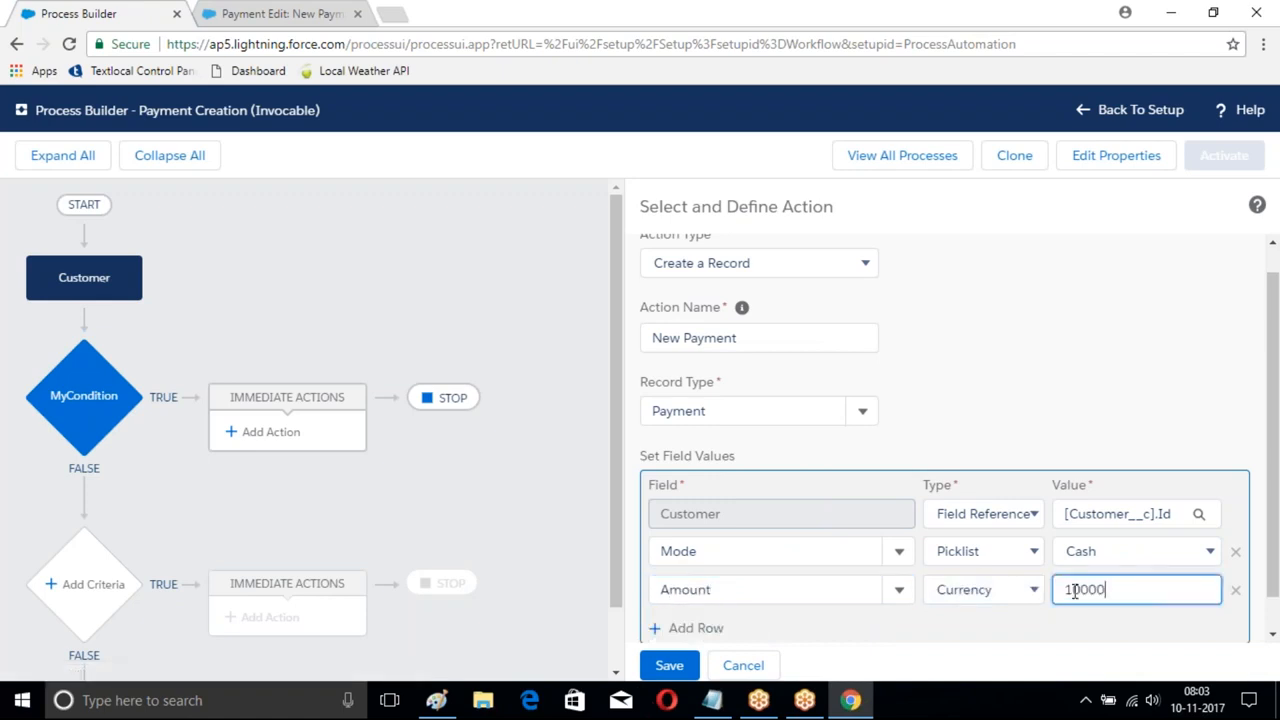
{"action": "type", "text": "10000"}
{"action": "left_click", "coordinate": [669, 664]}
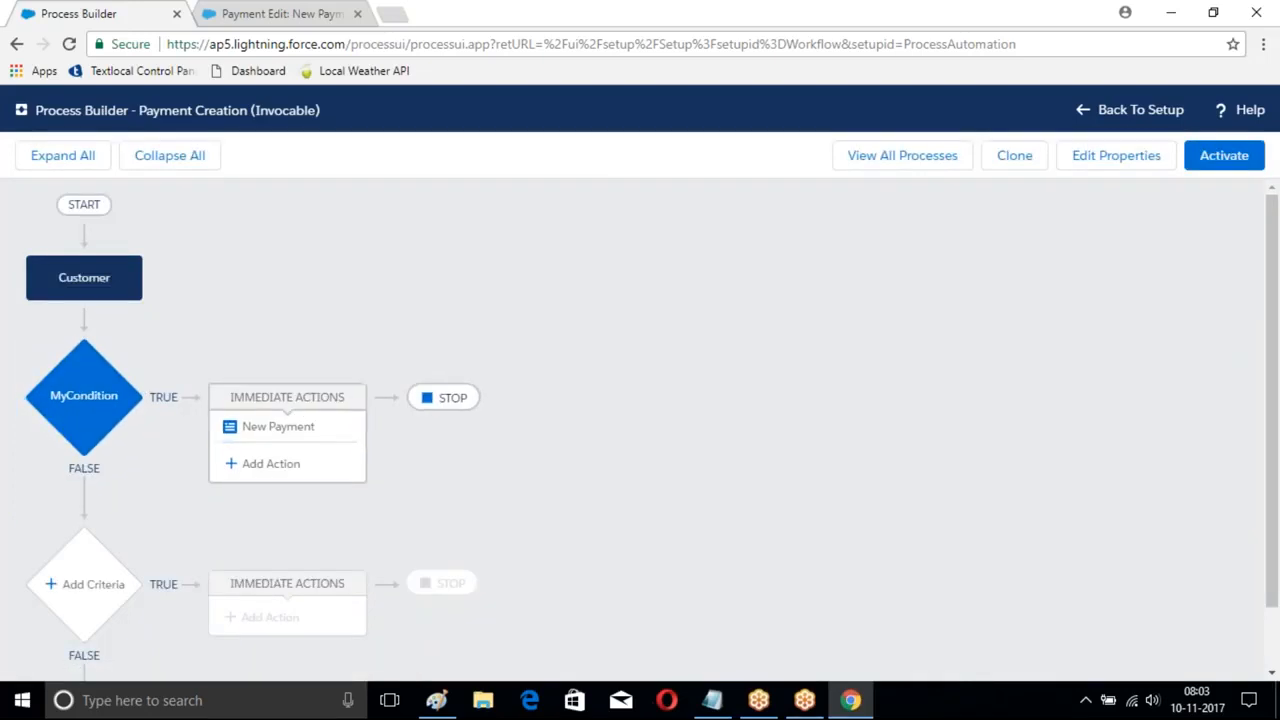
- Activate and confirm the Payment Creation process, then view the list of all processes
{"action": "left_click", "coordinate": [1222, 166]}
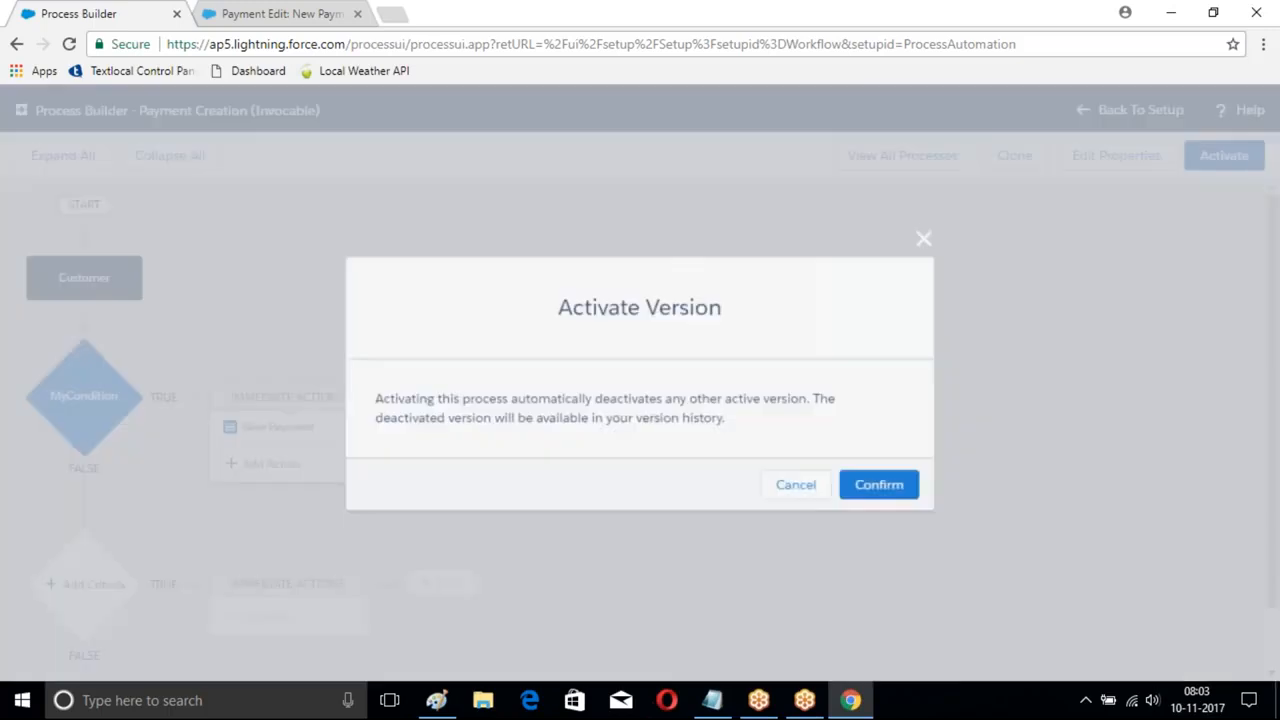
{"action": "left_click", "coordinate": [883, 486]}
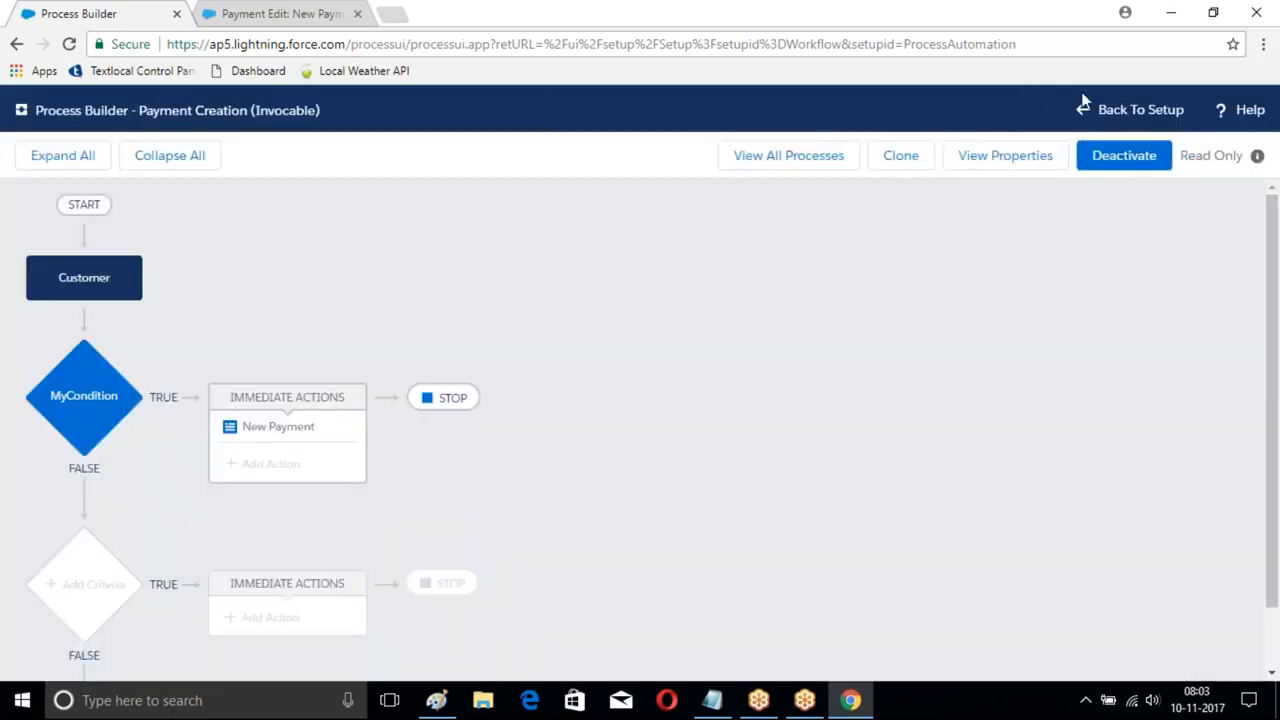
{"action": "left_click", "coordinate": [746, 158]}
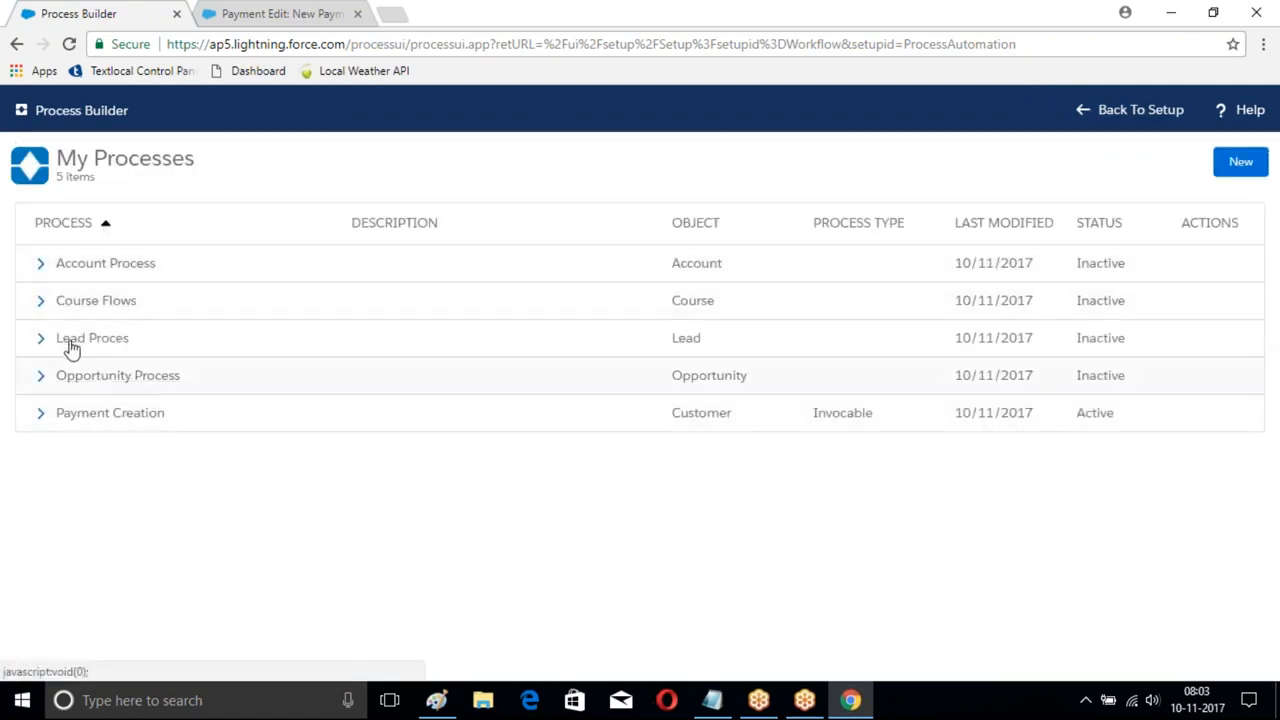
- Create and save a new process 'Customer Automation' that starts when a record changes
{"action": "left_click", "coordinate": [1240, 162]}
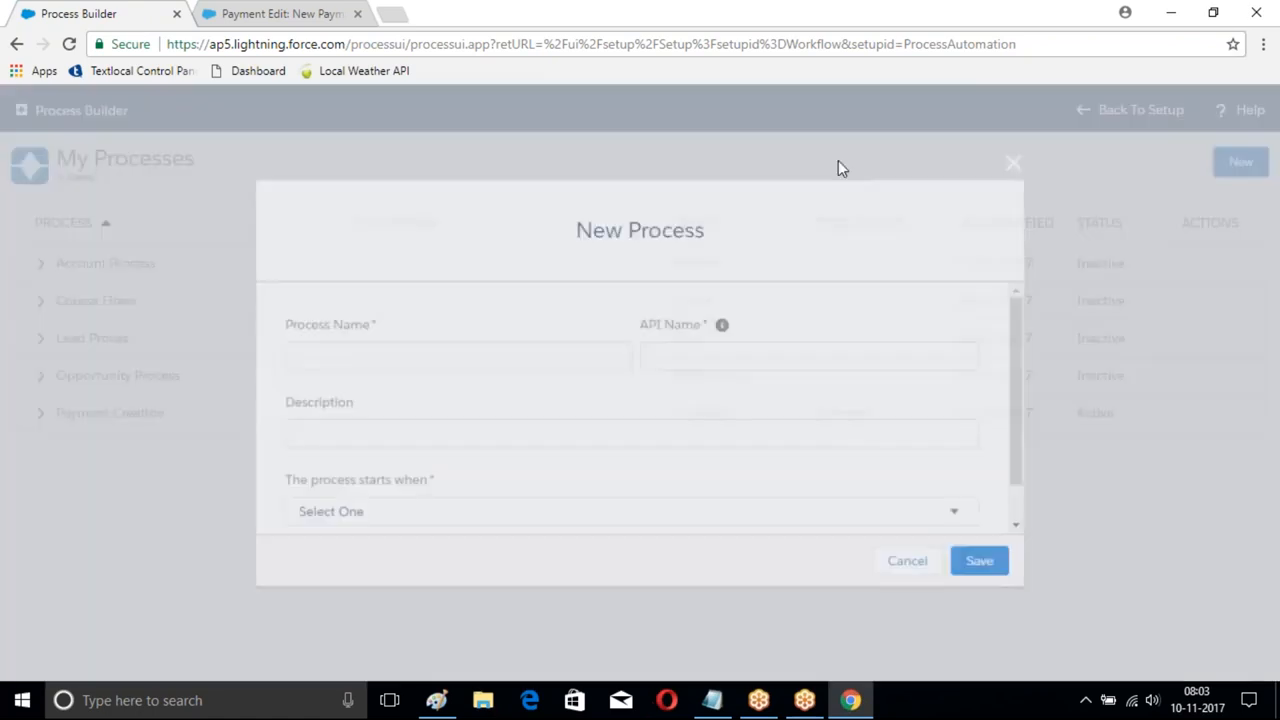
{"action": "type", "text": "Customer Automa"}
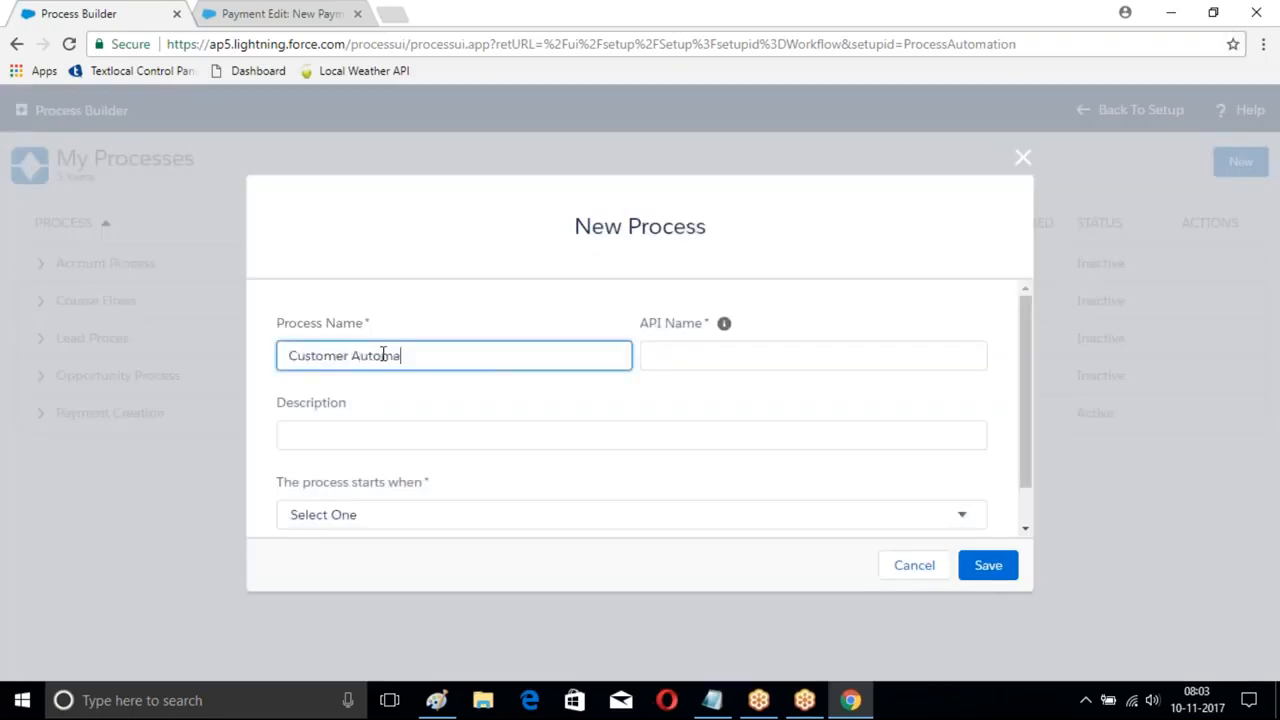
{"action": "key", "text": "Tab"}
{"action": "key", "text": "Tab"}
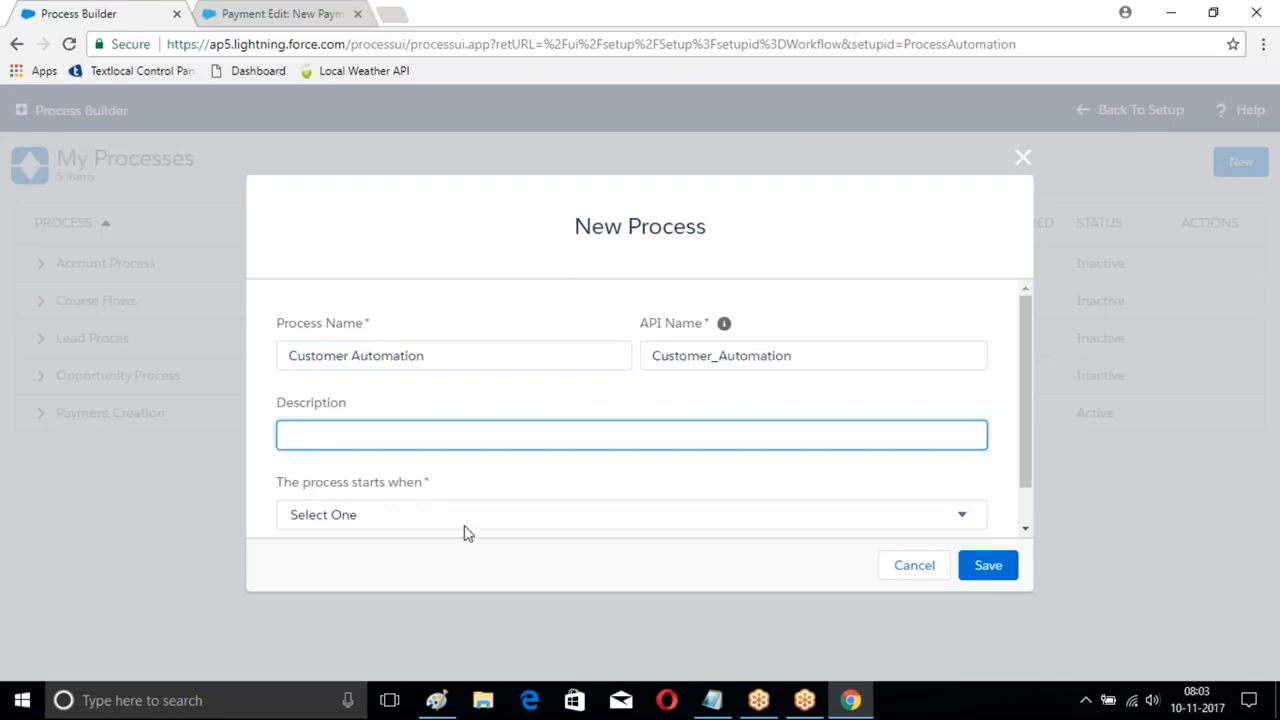
{"action": "left_click", "coordinate": [462, 518]}
{"action": "left_click", "coordinate": [388, 563]}
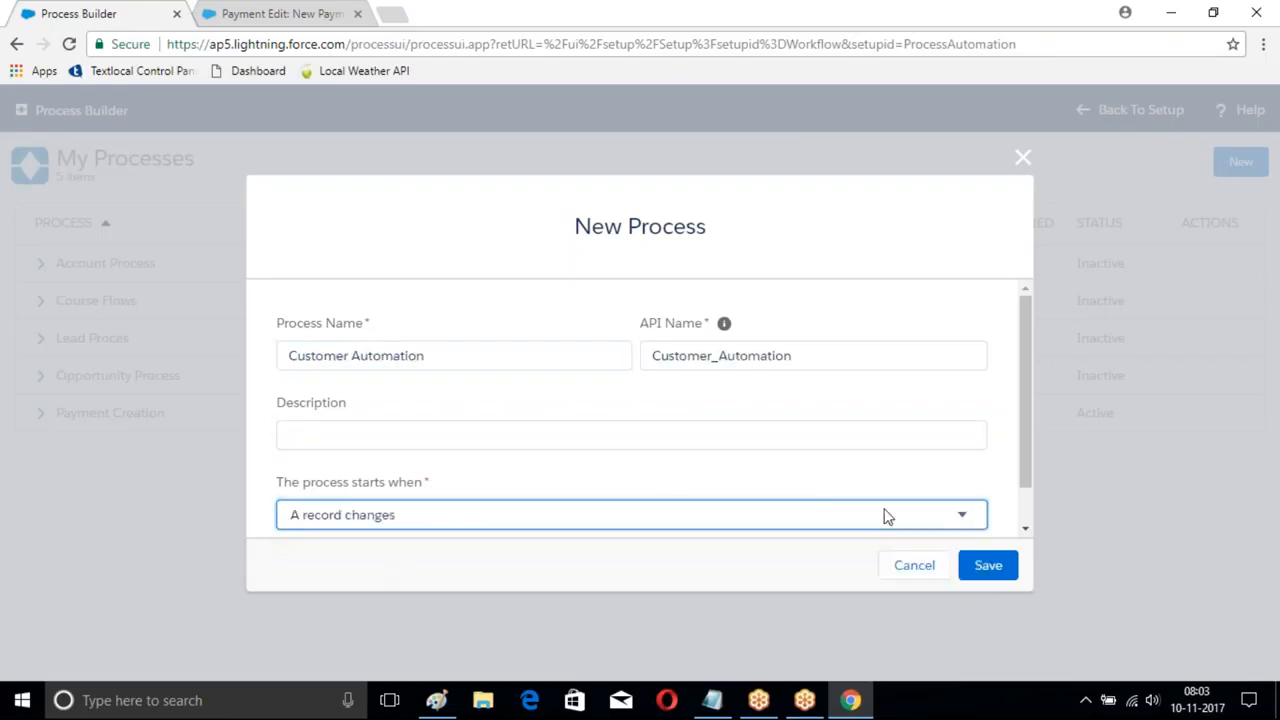
{"action": "left_click", "coordinate": [986, 565]}
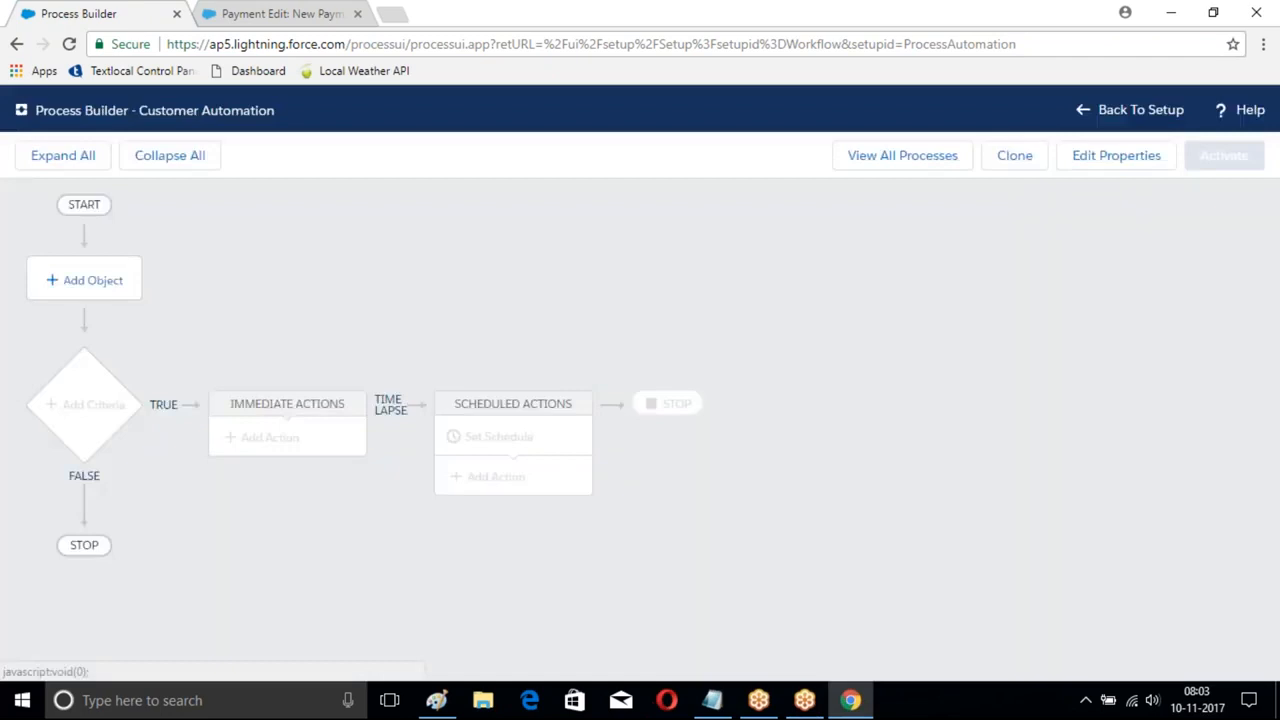
{"action": "left_click", "coordinate": [91, 280]}
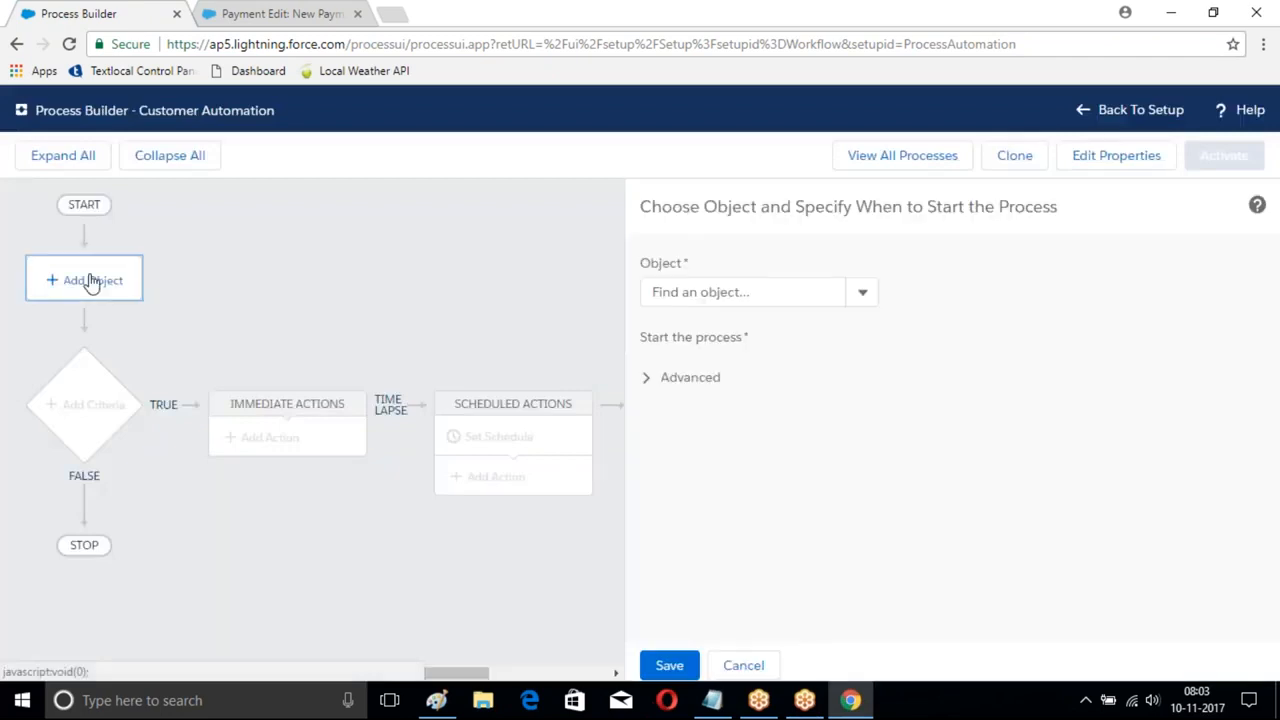
- Set the process object to Customer and save it
{"action": "left_click", "coordinate": [743, 292]}
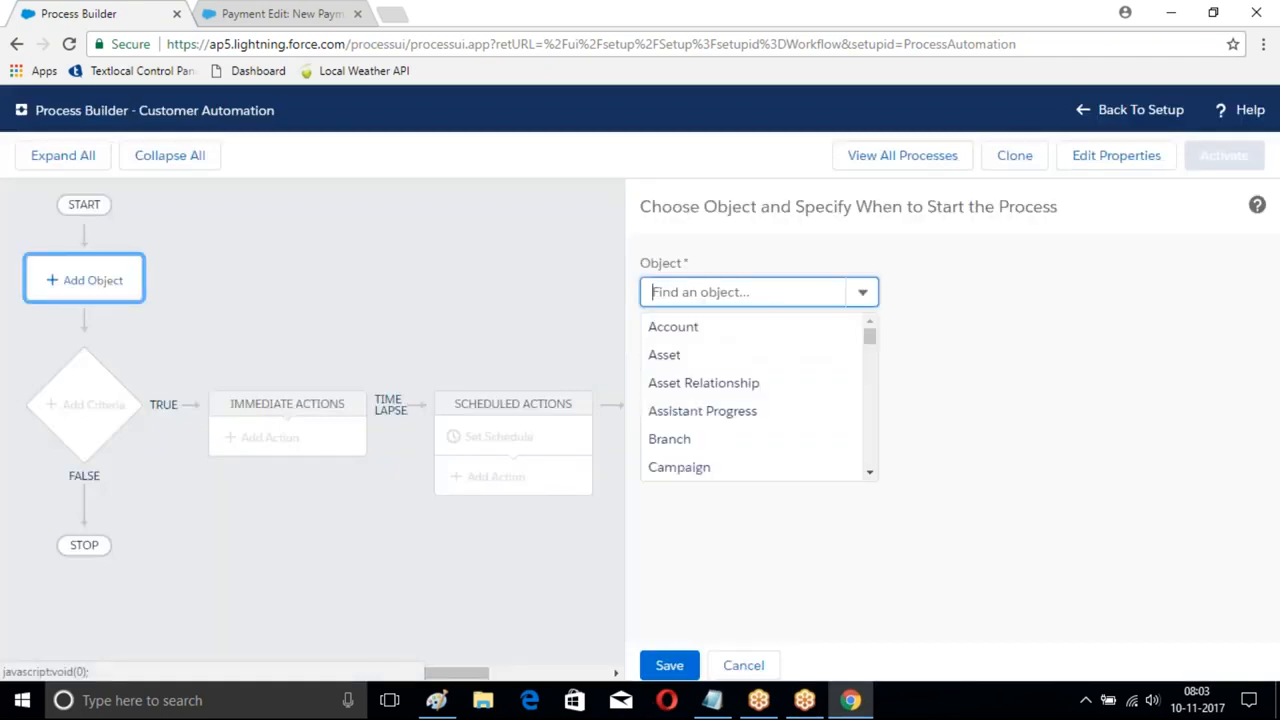
{"action": "type", "text": "Customer"}
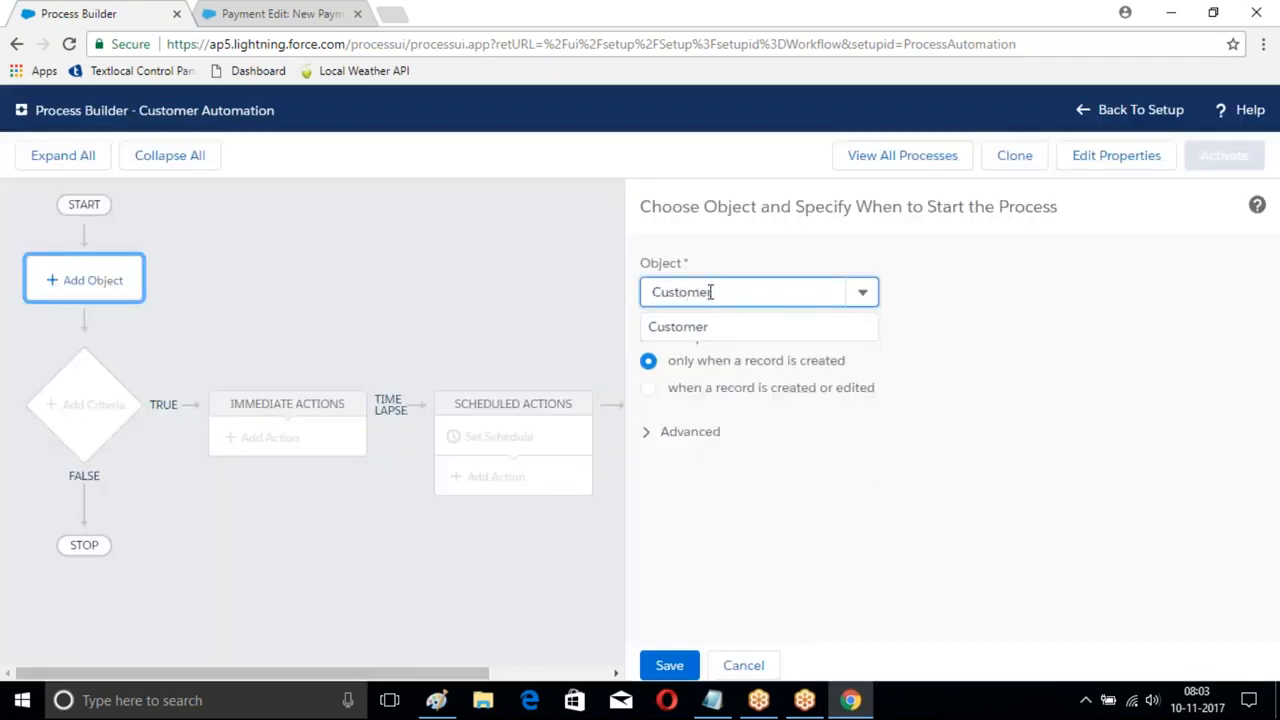
{"action": "left_click", "coordinate": [642, 326]}
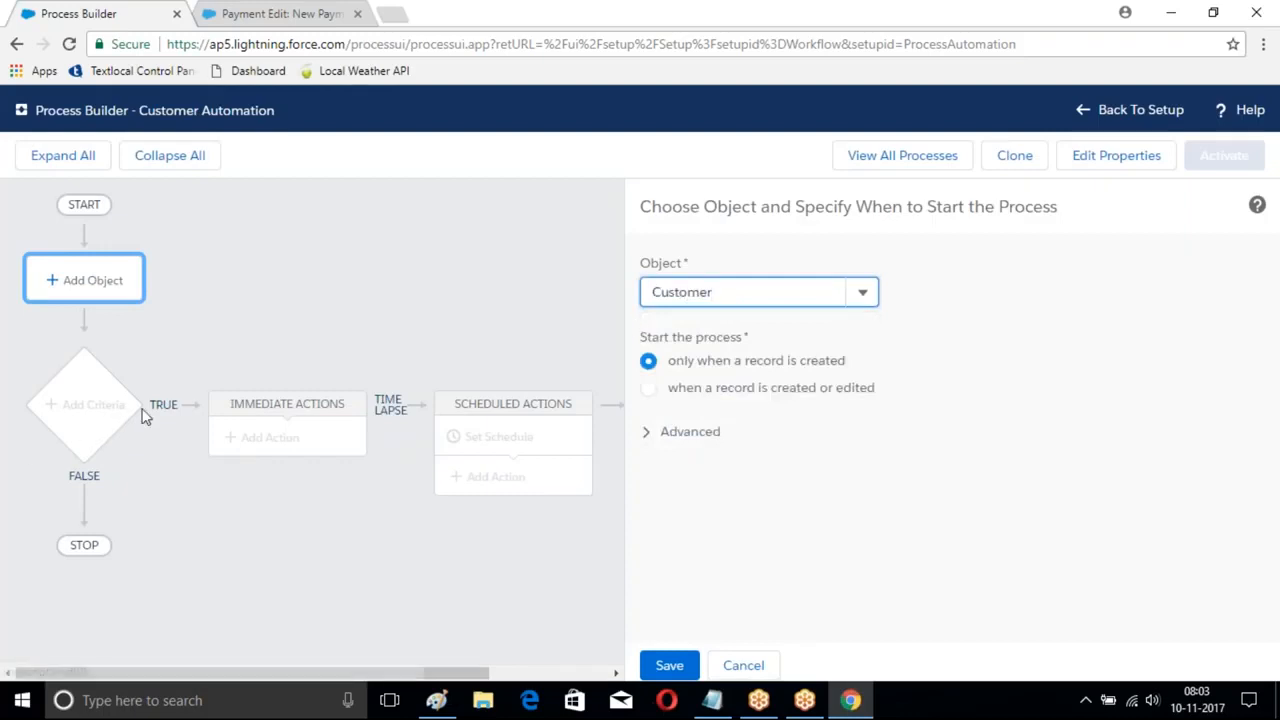
{"action": "left_click", "coordinate": [669, 666]}
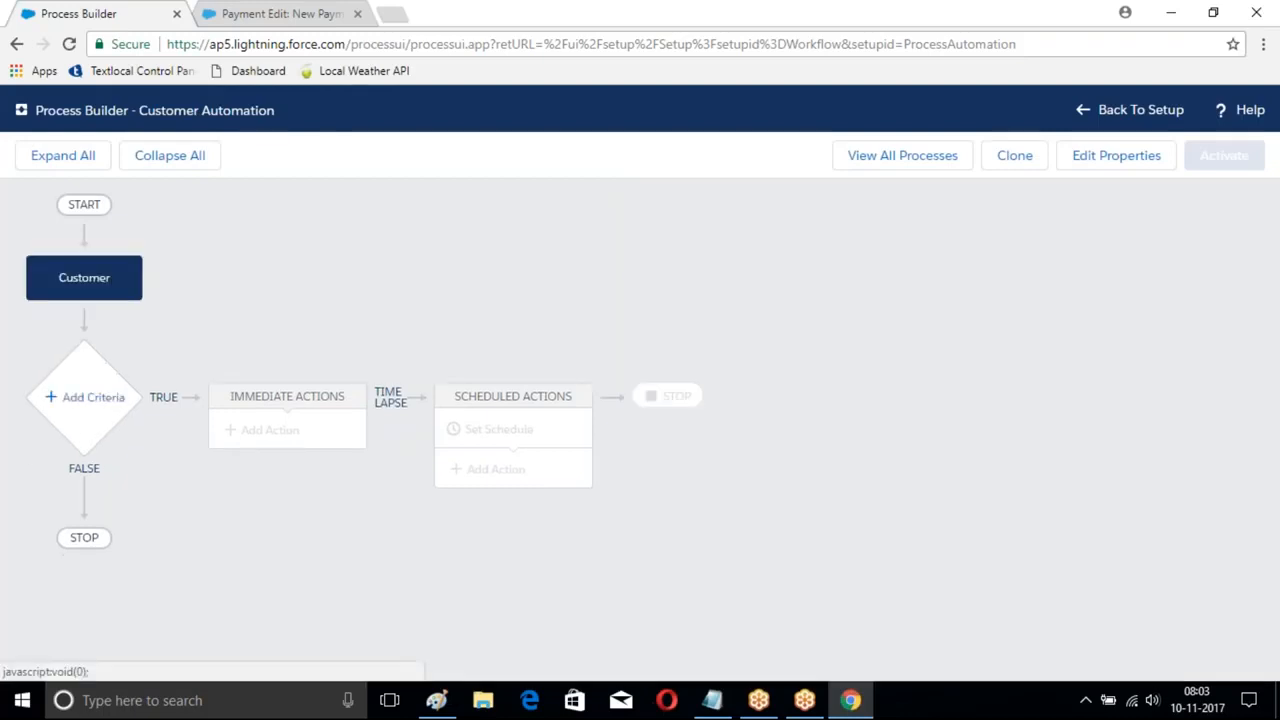
- Add a 'Customer City' criterion whose first condition requires City to equal Hyd
{"action": "left_click", "coordinate": [84, 398]}
{"action": "type", "text": "Customer City"}
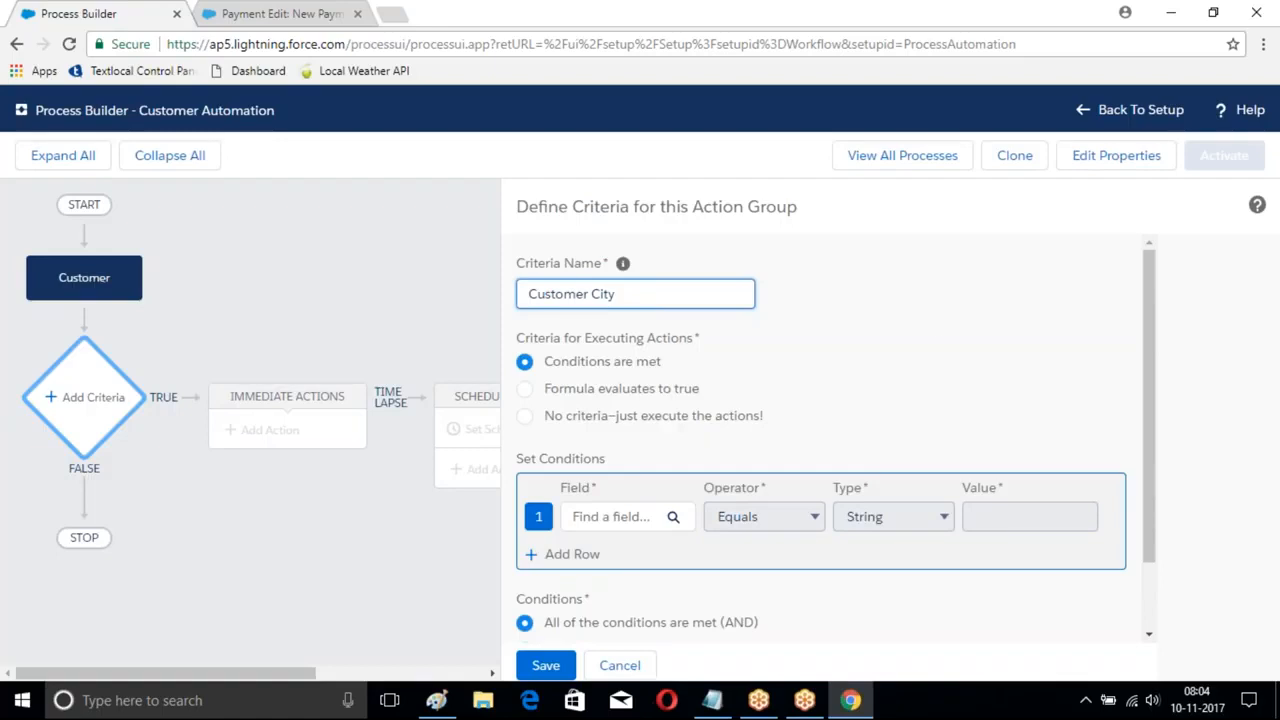
{"action": "left_click", "coordinate": [672, 516]}
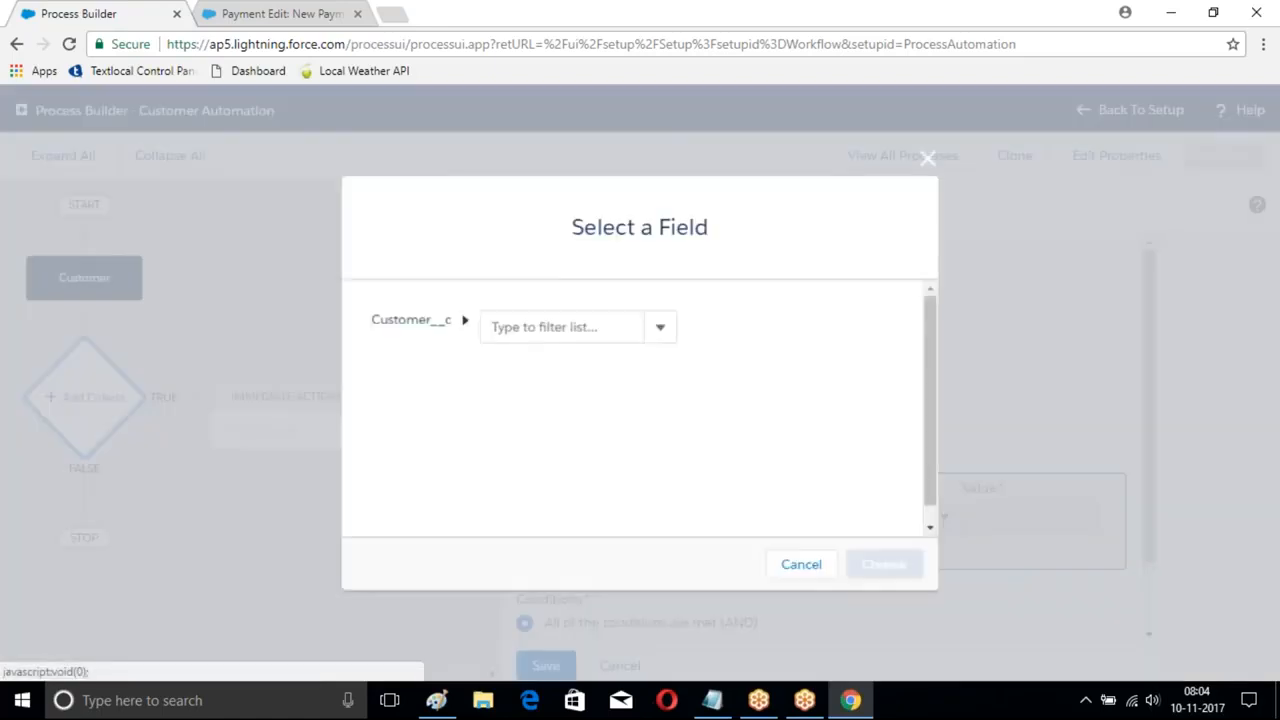
{"action": "type", "text": "City"}
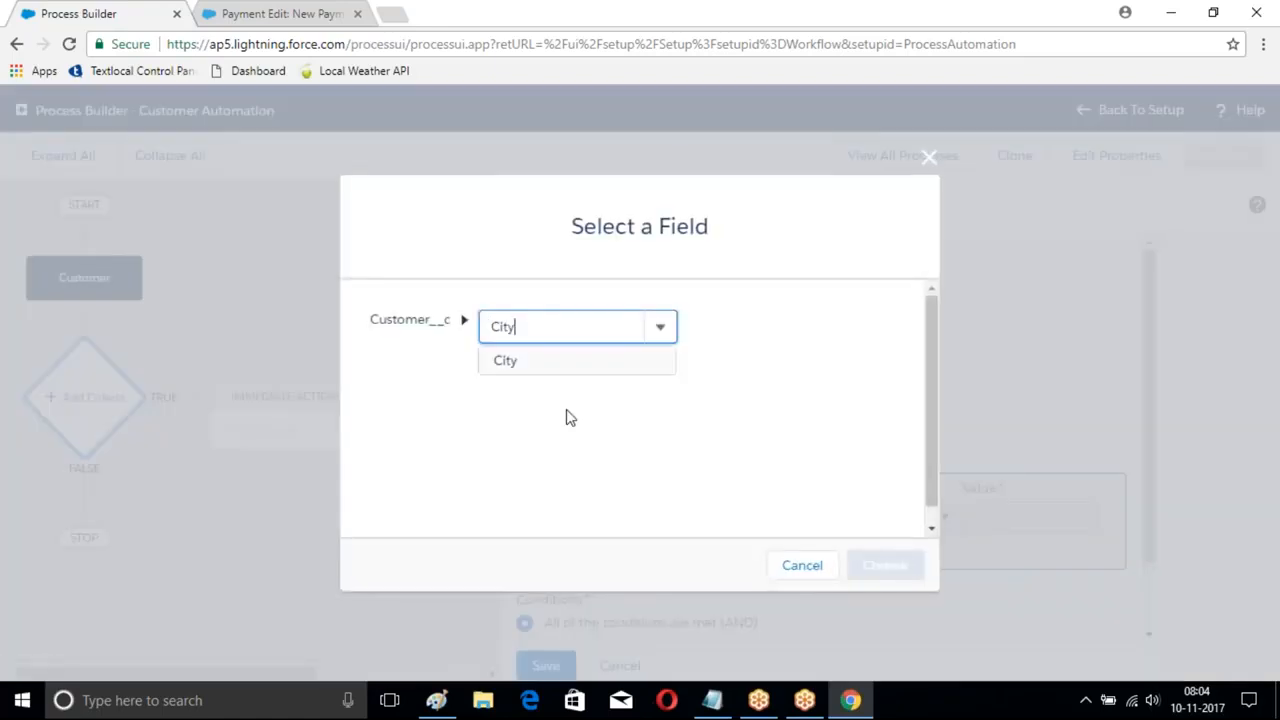
{"action": "key", "text": "Return"}
{"action": "left_click", "coordinate": [887, 566]}
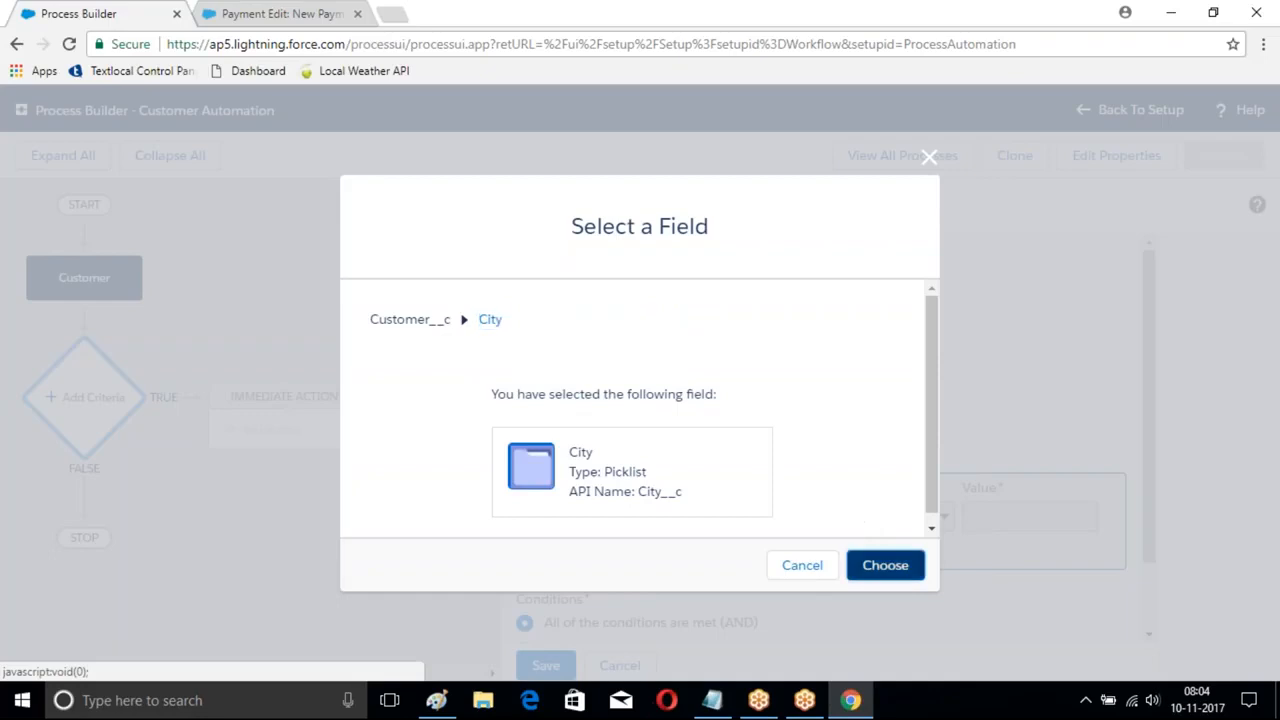
{"action": "left_click", "coordinate": [997, 534]}
{"action": "left_click", "coordinate": [1000, 592]}
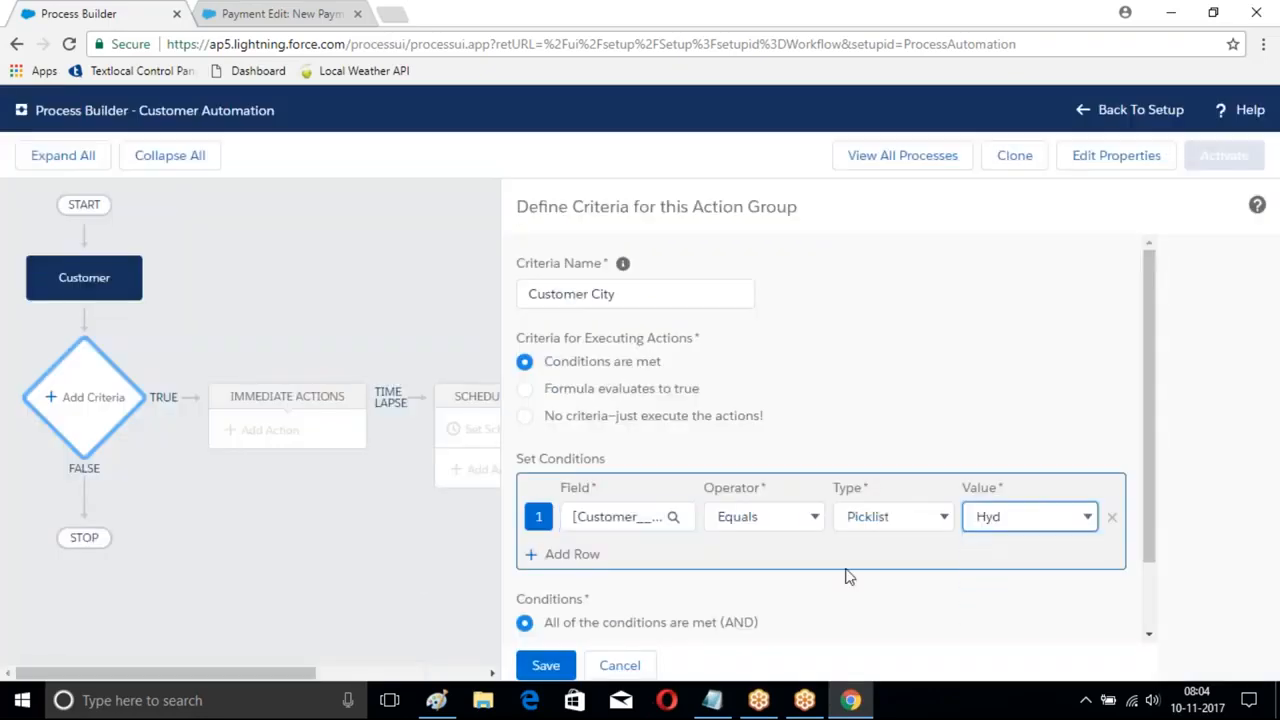
- Add a second condition requiring Active to be True and save the criterion
{"action": "left_click", "coordinate": [565, 556]}
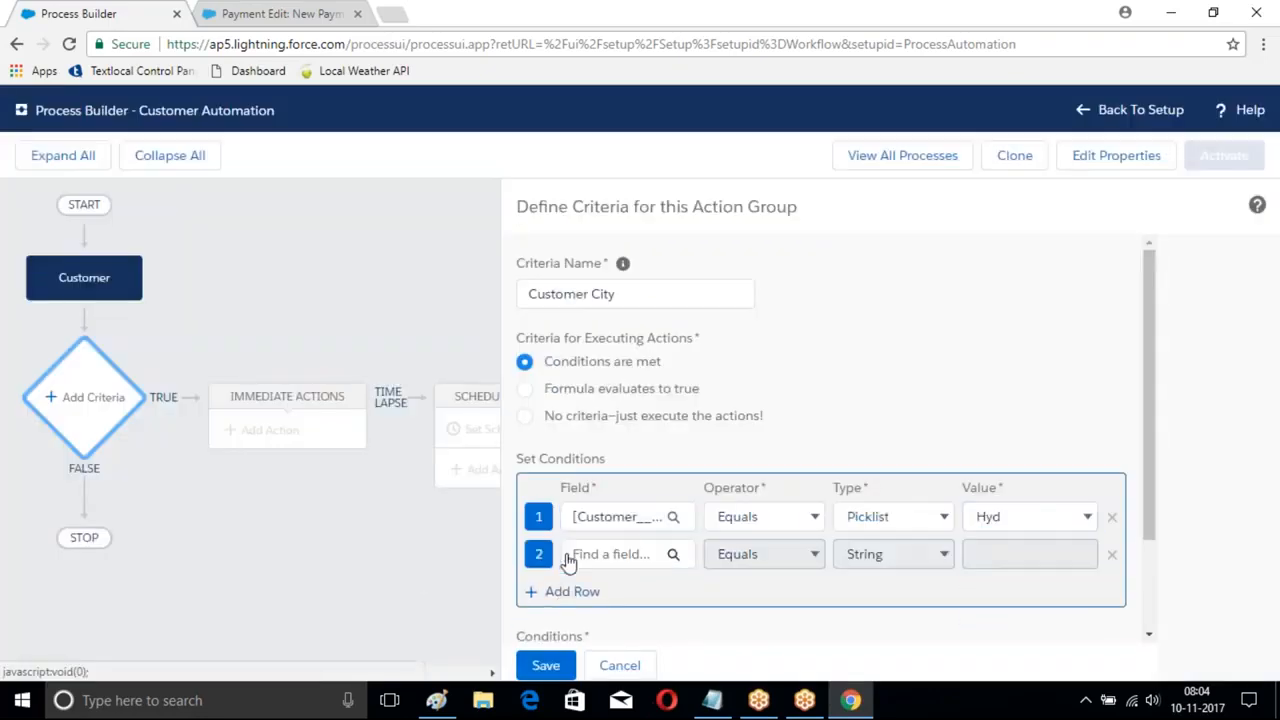
{"action": "left_click", "coordinate": [637, 565]}
{"action": "type", "text": "Ac"}
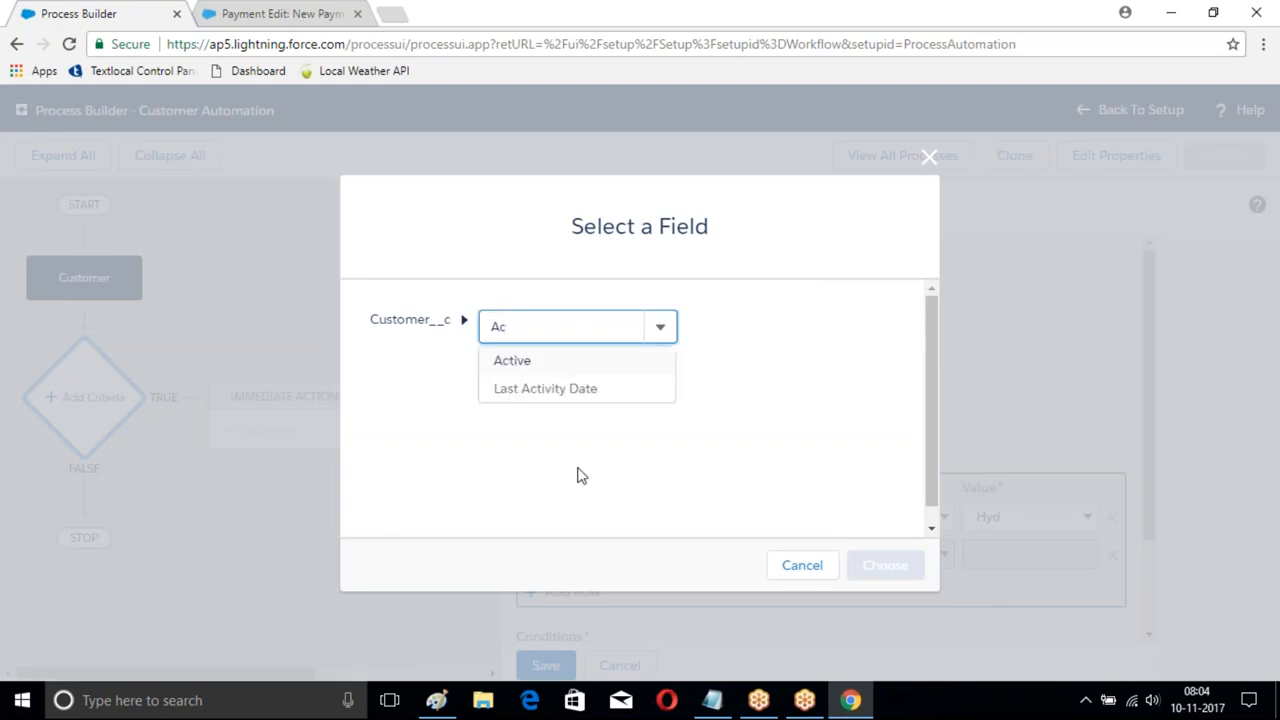
{"action": "left_click", "coordinate": [515, 362]}
{"action": "left_click", "coordinate": [885, 565]}
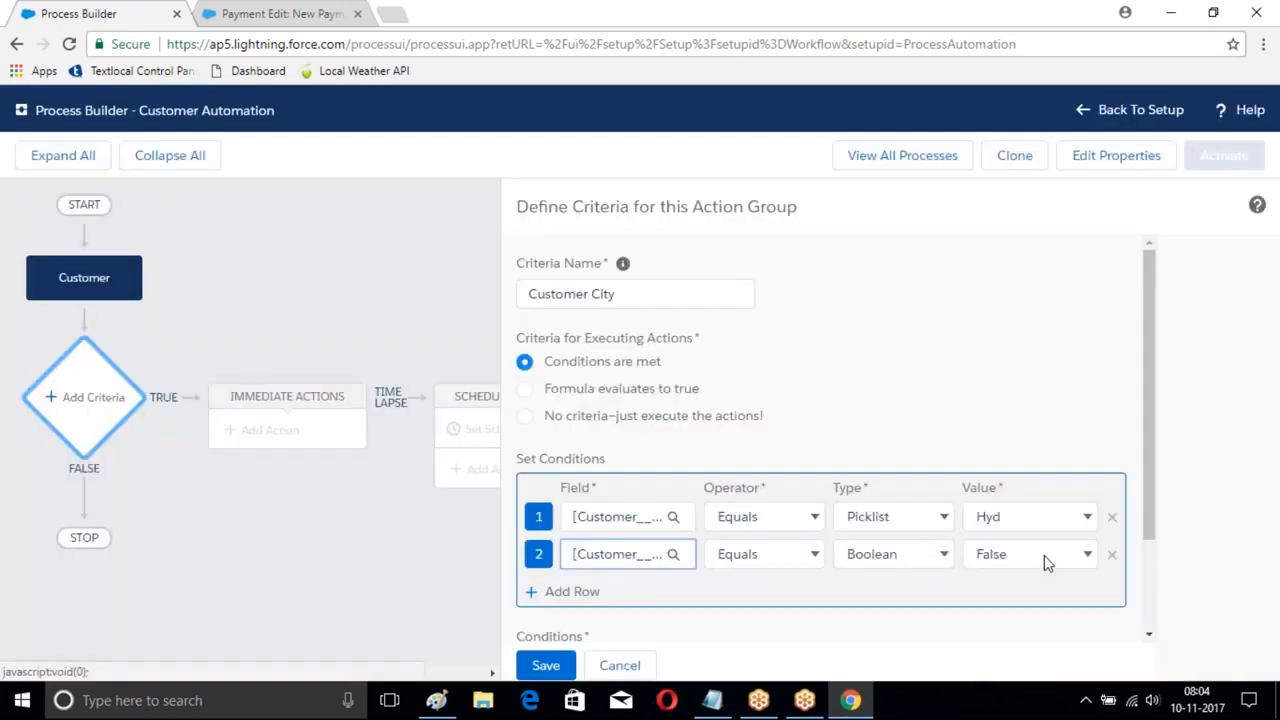
{"action": "left_click", "coordinate": [1044, 555]}
{"action": "left_click", "coordinate": [1000, 576]}
{"action": "left_click", "coordinate": [546, 666]}
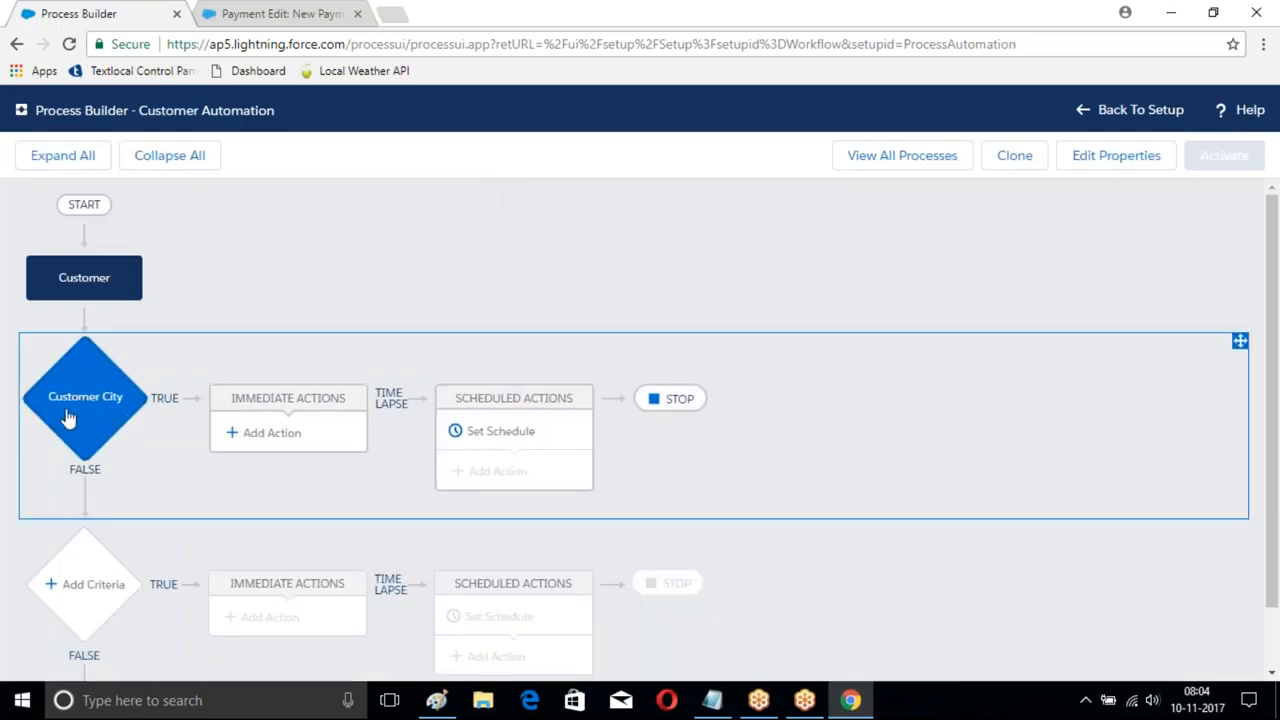
- Add a Processes action named Payment invoking Payment Creation with SObject set to the Customer__c record
{"action": "left_click", "coordinate": [265, 432]}
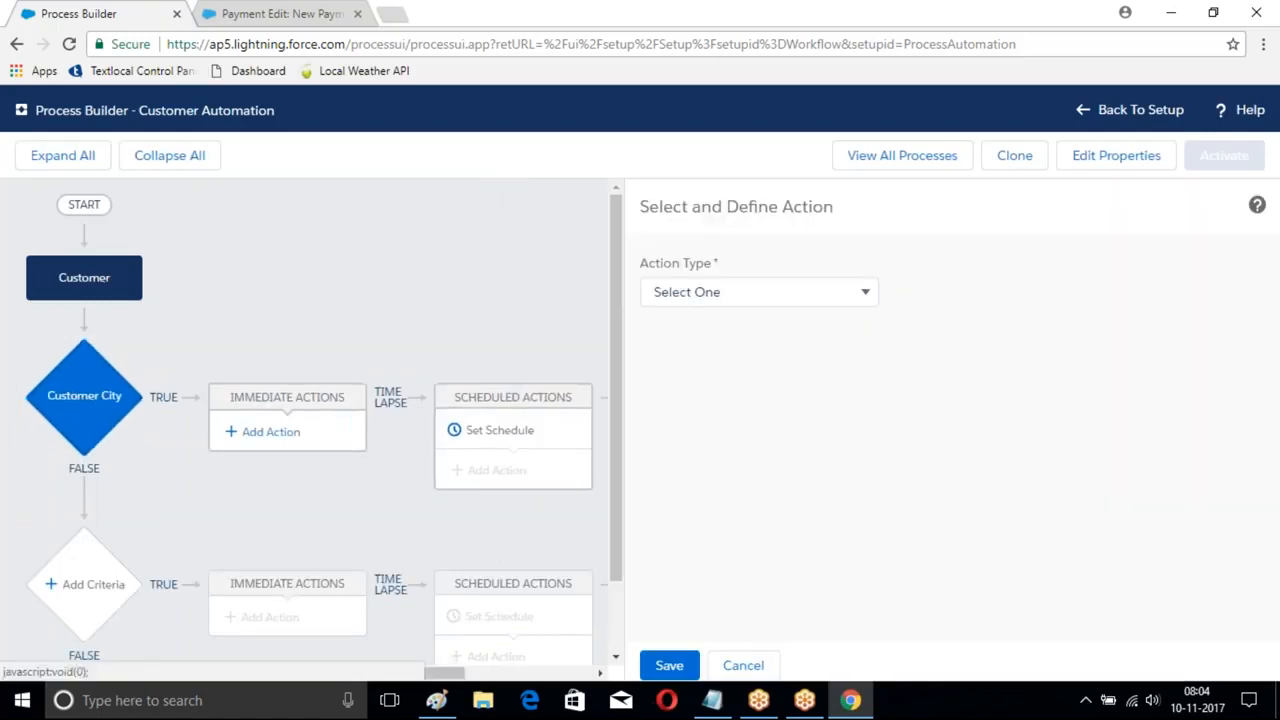
{"action": "left_click", "coordinate": [766, 294]}
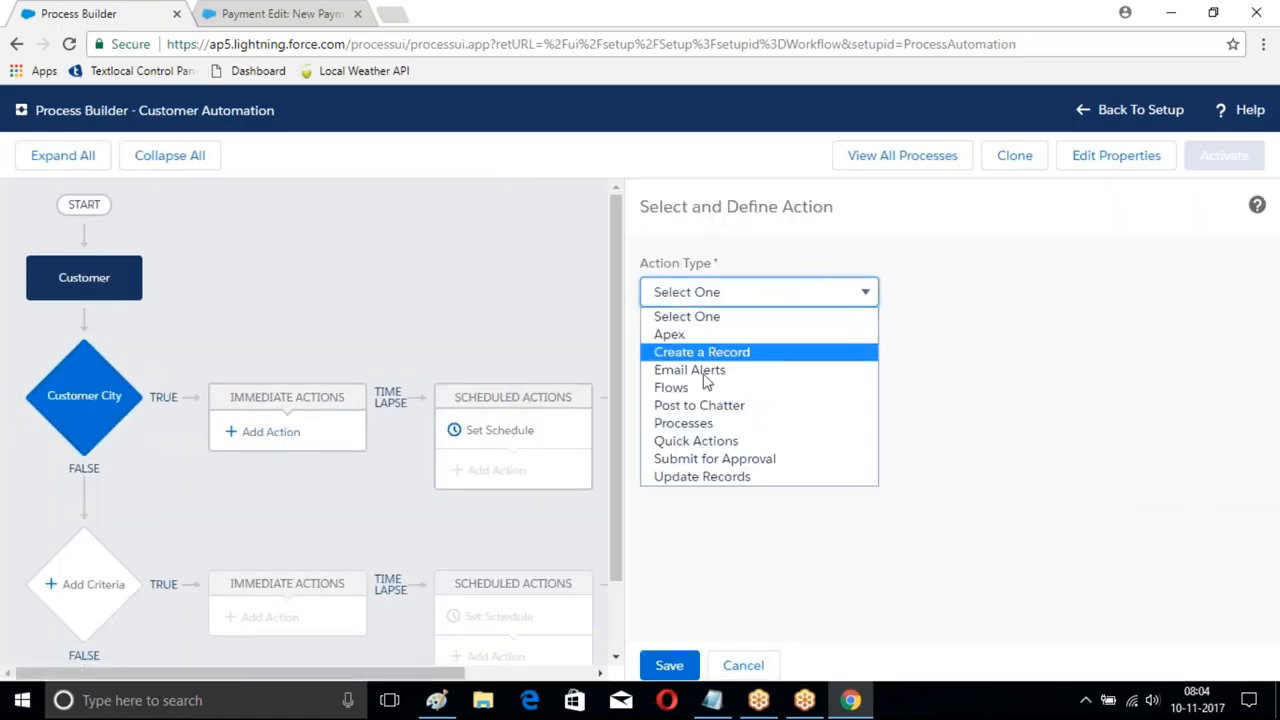
{"action": "left_click", "coordinate": [701, 424]}
{"action": "left_click", "coordinate": [679, 368]}
{"action": "type", "text": "Paymebt"}
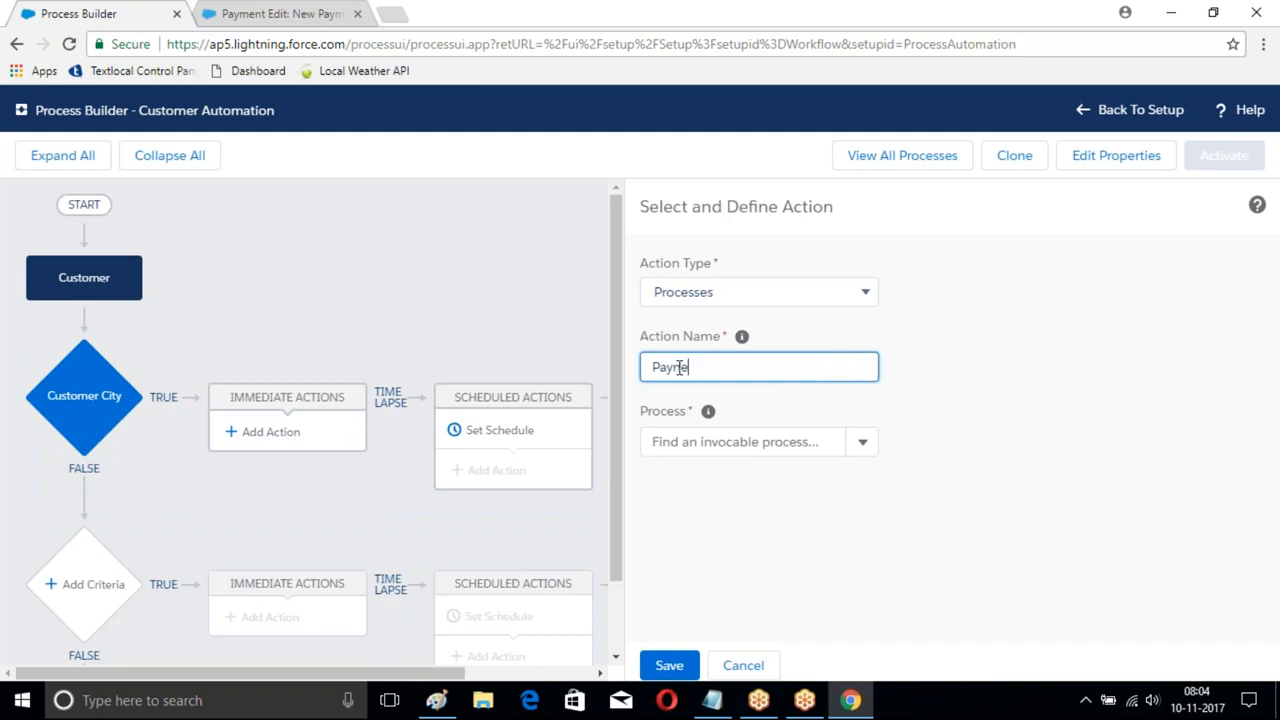
{"action": "left_click", "coordinate": [862, 442]}
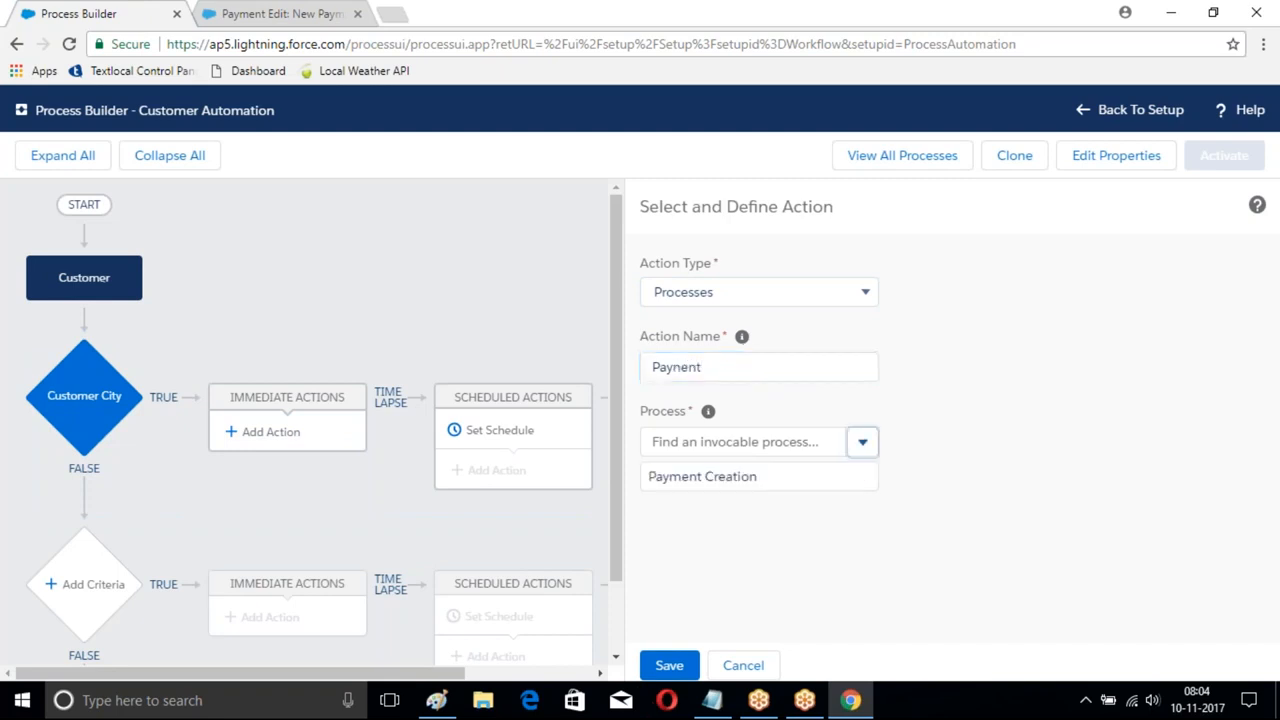
{"action": "left_click", "coordinate": [708, 477]}
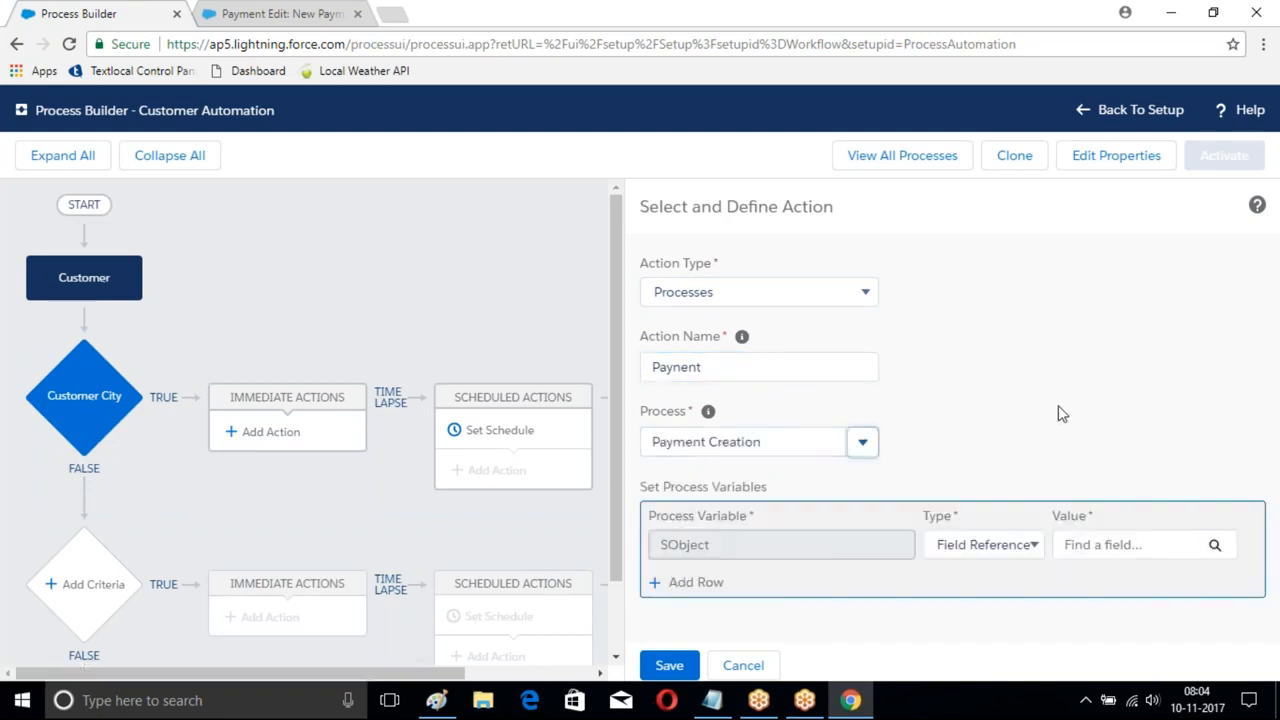
{"action": "left_click", "coordinate": [1215, 552]}
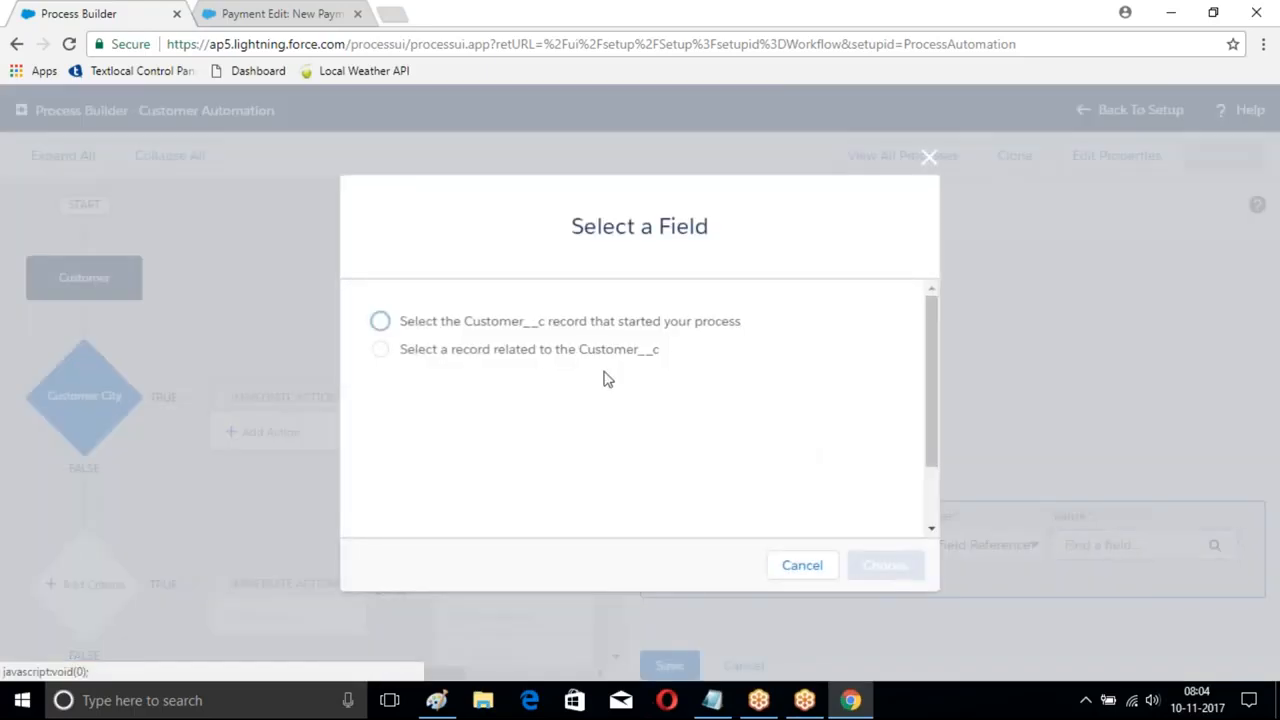
{"action": "left_click", "coordinate": [380, 322]}
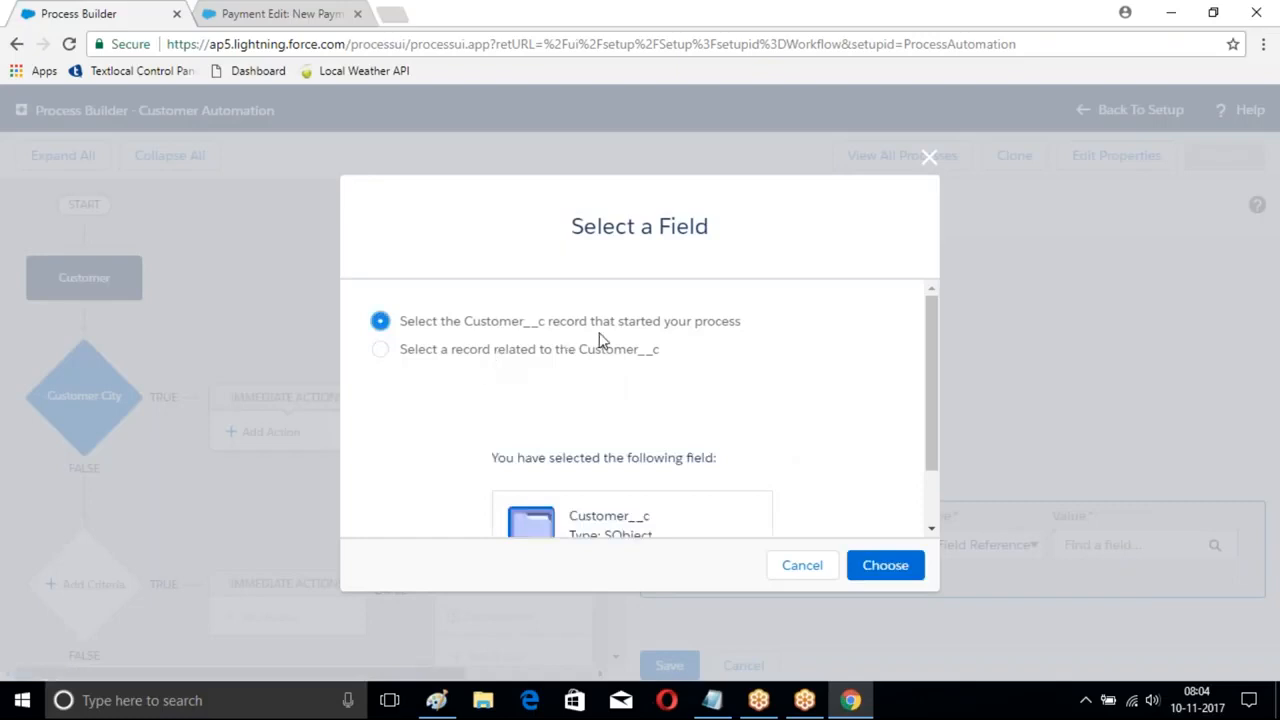
{"action": "left_click", "coordinate": [885, 565]}
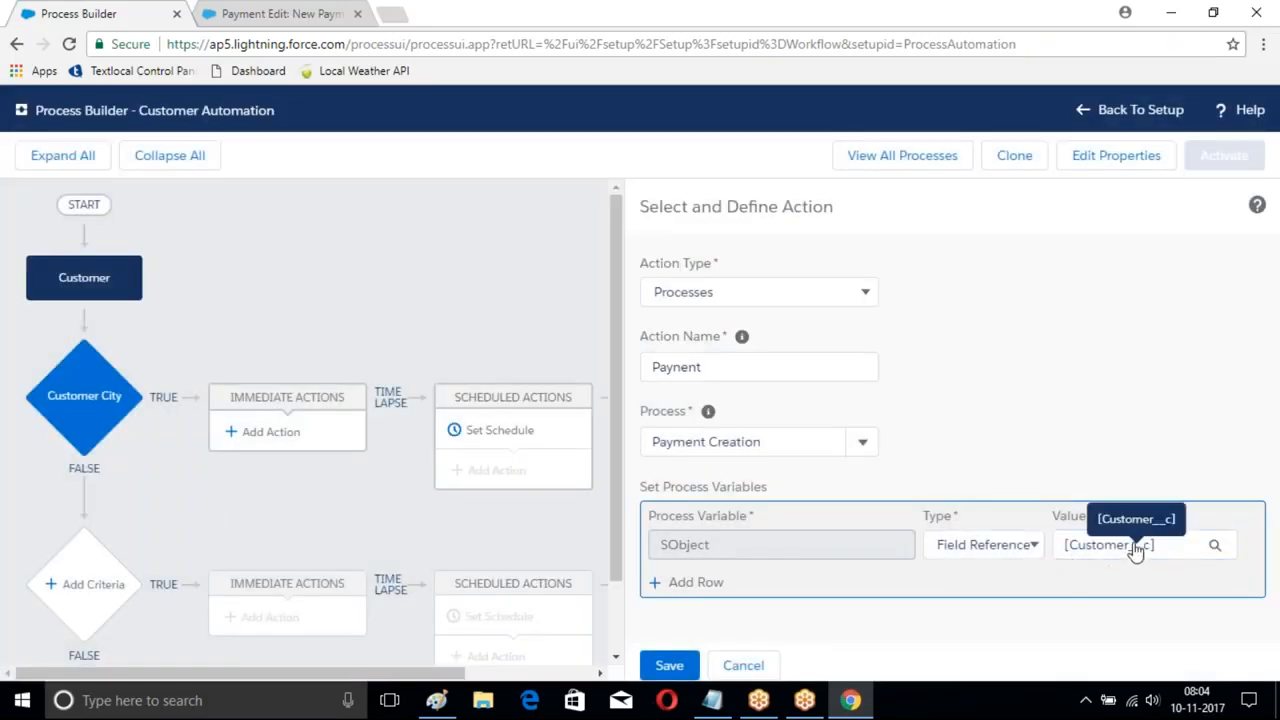
{"action": "left_click", "coordinate": [1082, 550]}
{"action": "left_click", "coordinate": [669, 665]}
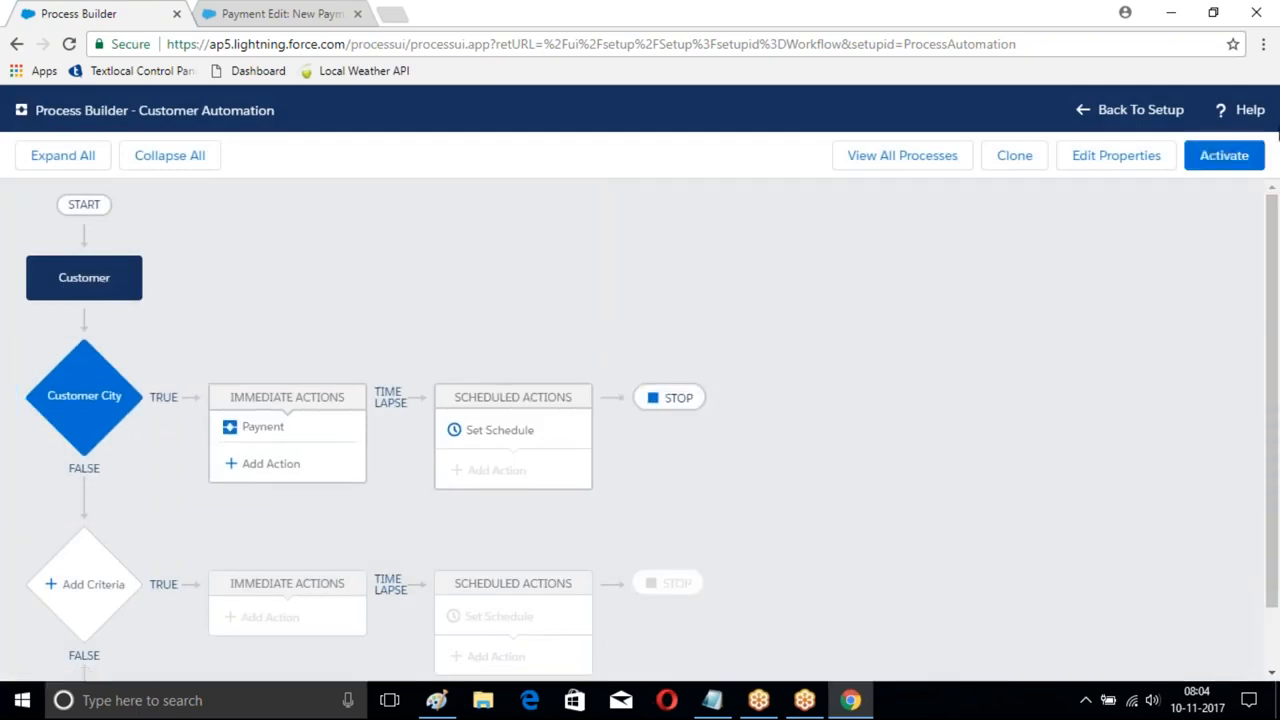
- Activate Customer Automation, confirm it, and return to the New Payment browser tab
{"action": "left_click", "coordinate": [1228, 158]}
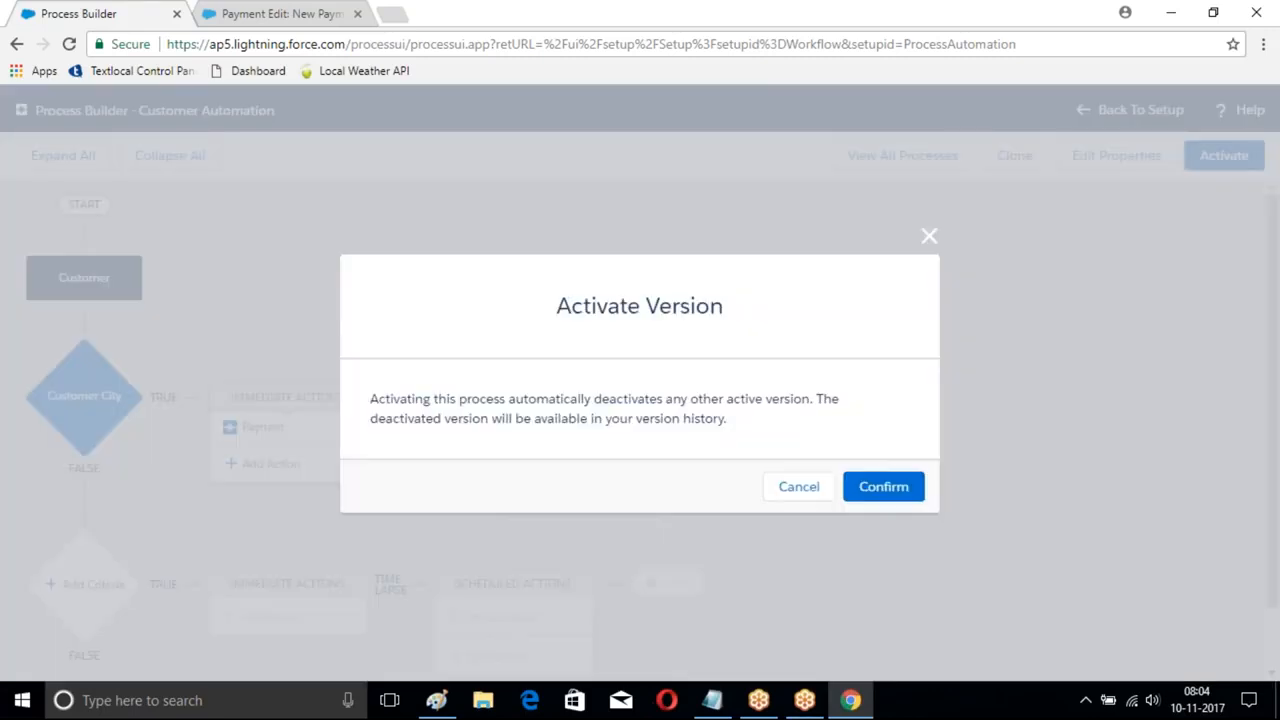
{"action": "left_click", "coordinate": [883, 484]}
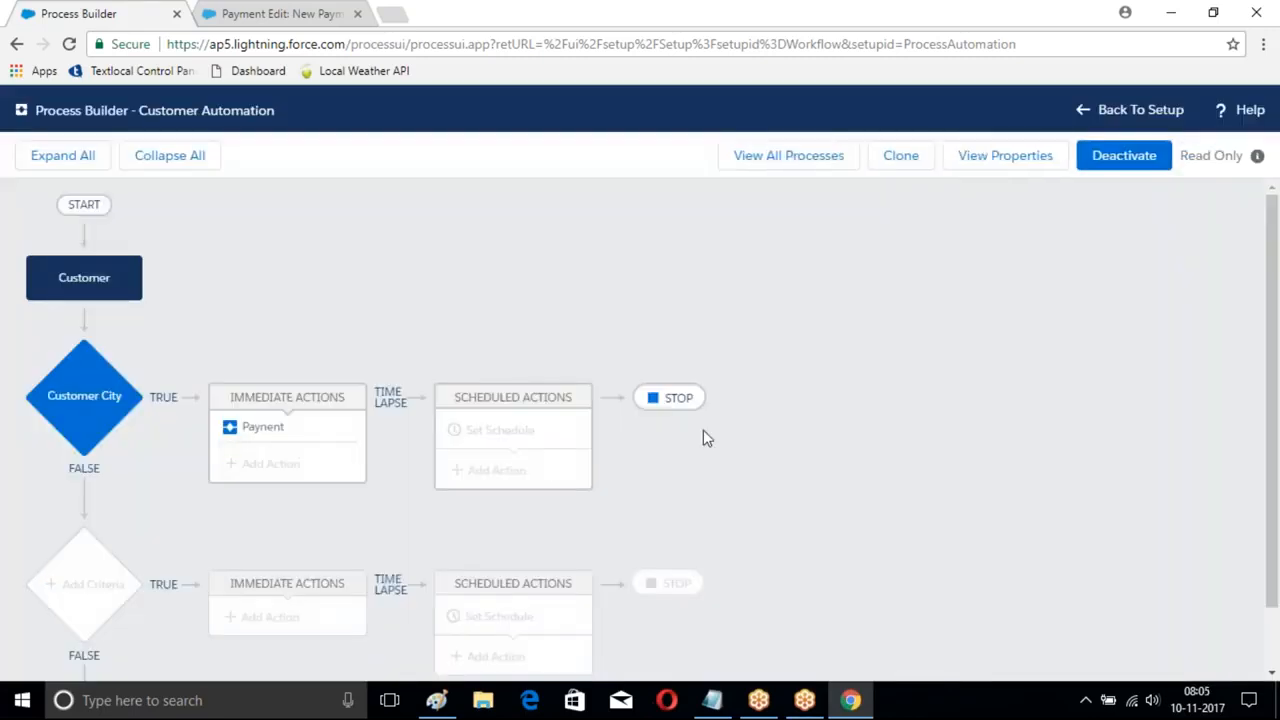
{"action": "left_click", "coordinate": [278, 13]}
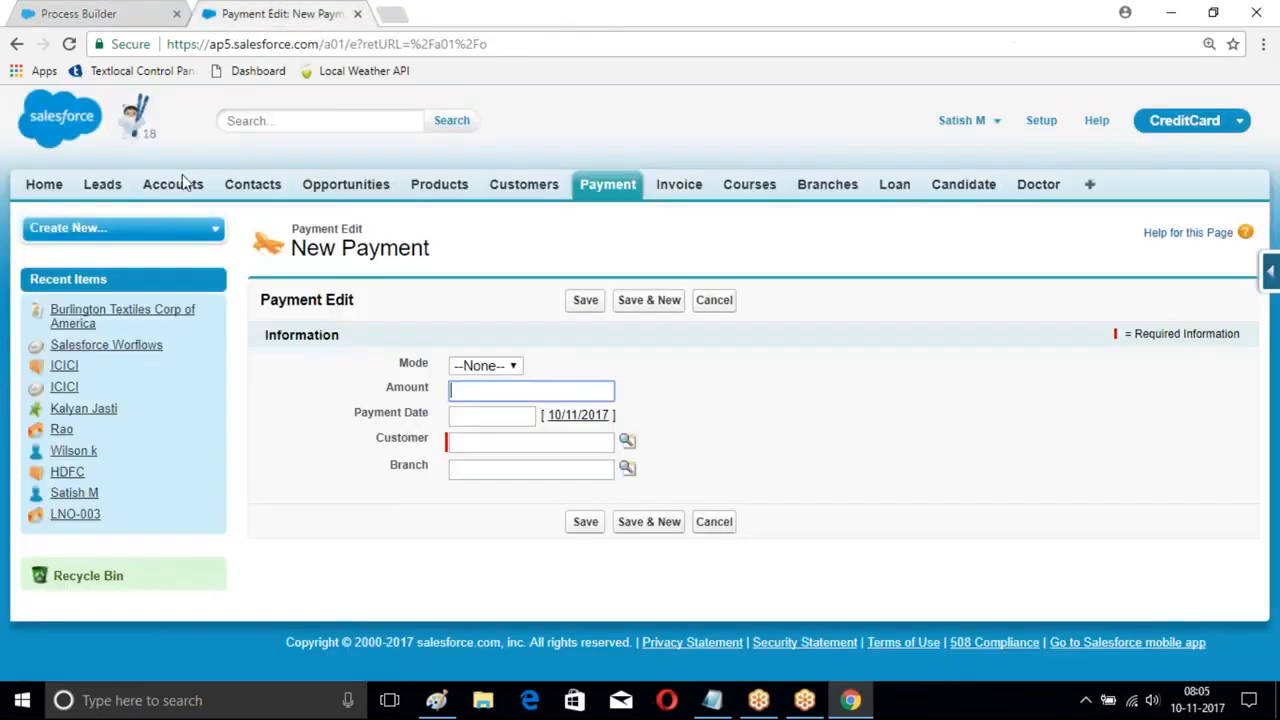
- Start a new Customer record and enter the customer's last and first names
{"action": "left_click", "coordinate": [523, 186]}
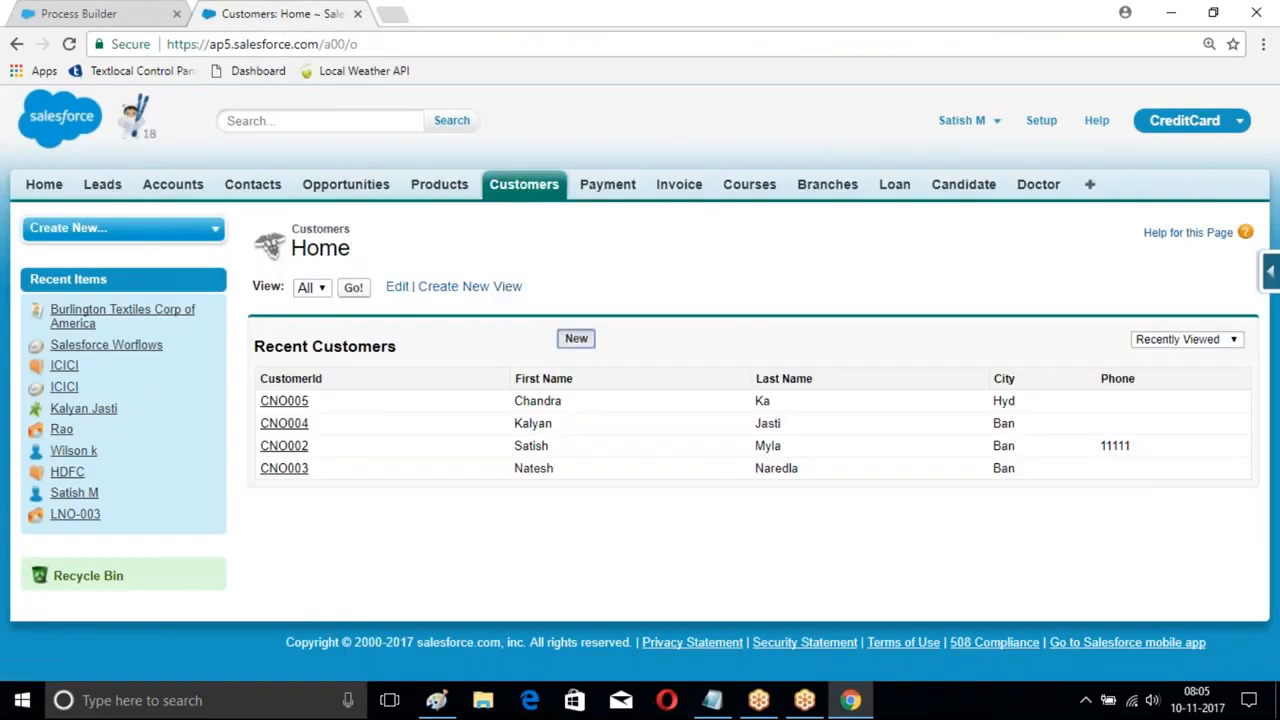
{"action": "left_click", "coordinate": [576, 338]}
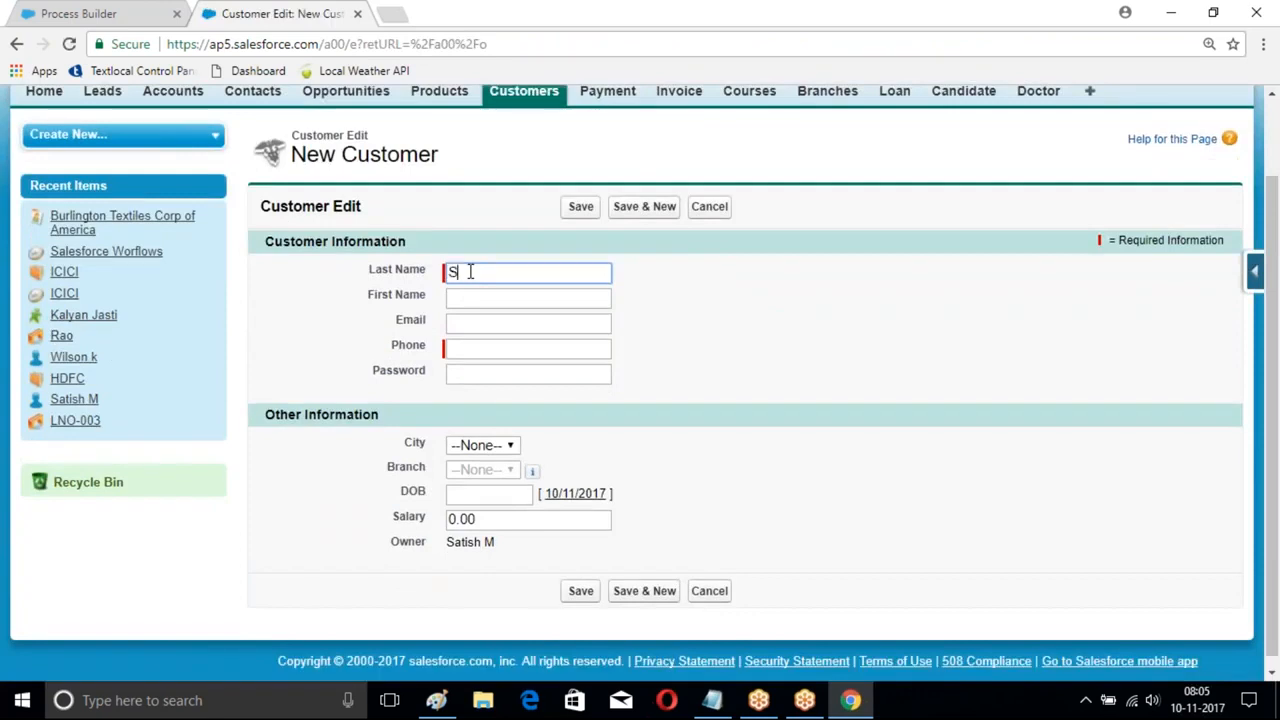
{"action": "key", "text": "Tab"}
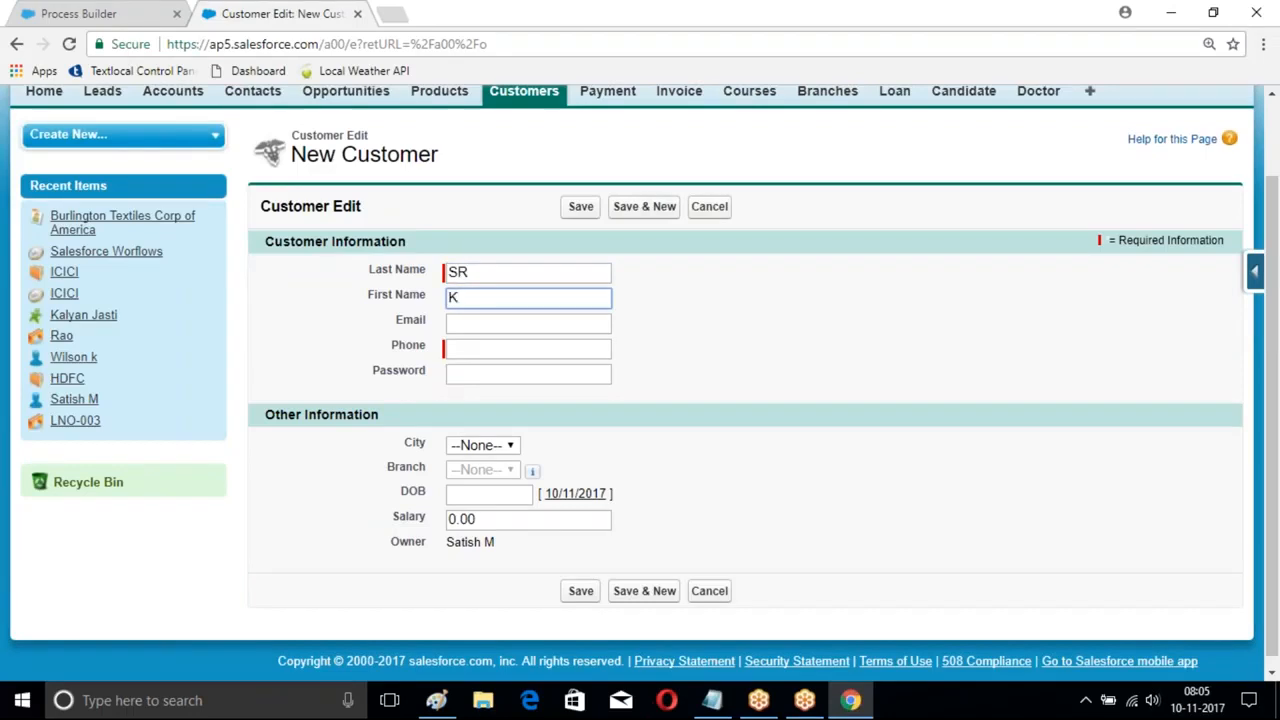
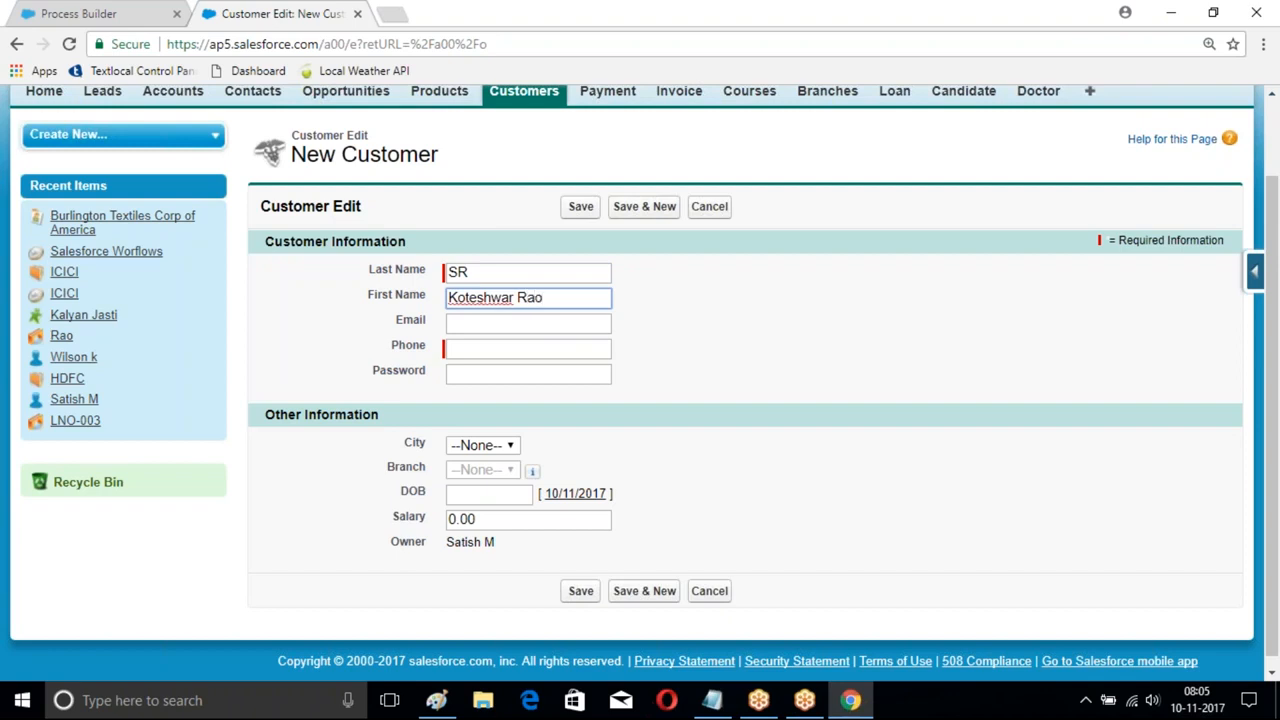
- Fill in the customer's phone number and password and set City to Hyd
{"action": "left_click", "coordinate": [484, 346]}
{"action": "type", "text": "22222"}
{"action": "left_click", "coordinate": [512, 374]}
{"action": "left_click", "coordinate": [482, 445]}
{"action": "left_click", "coordinate": [470, 483]}
{"action": "left_click", "coordinate": [482, 445]}
{"action": "left_click", "coordinate": [465, 517]}
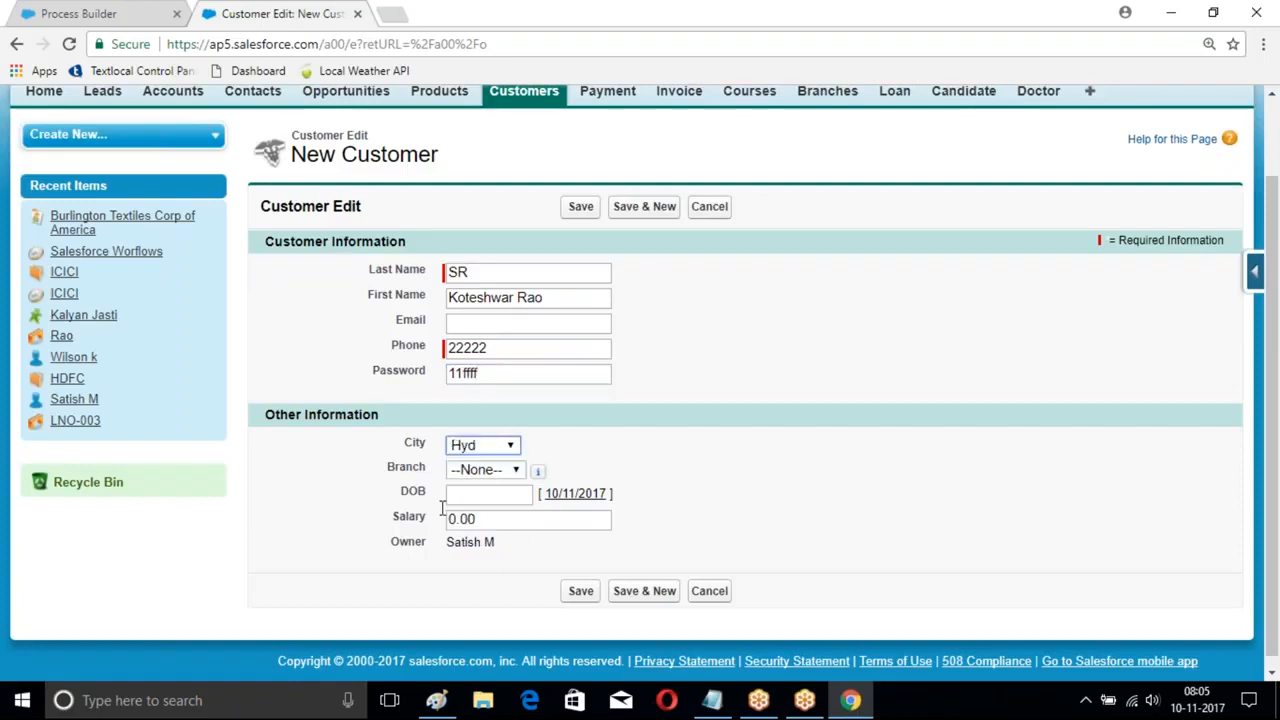
{"action": "scroll", "coordinate": [562, 324], "scroll_direction": "down", "scroll_amount": 1}
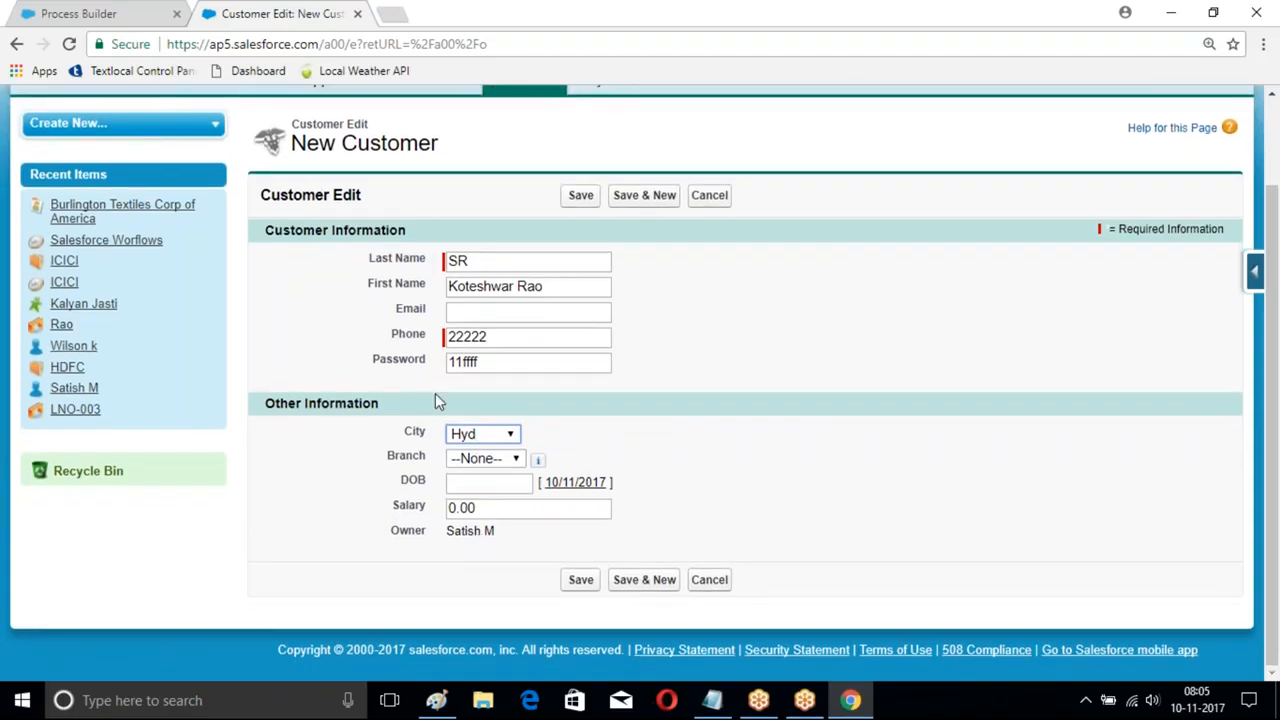
{"action": "left_click", "coordinate": [1258, 275]}
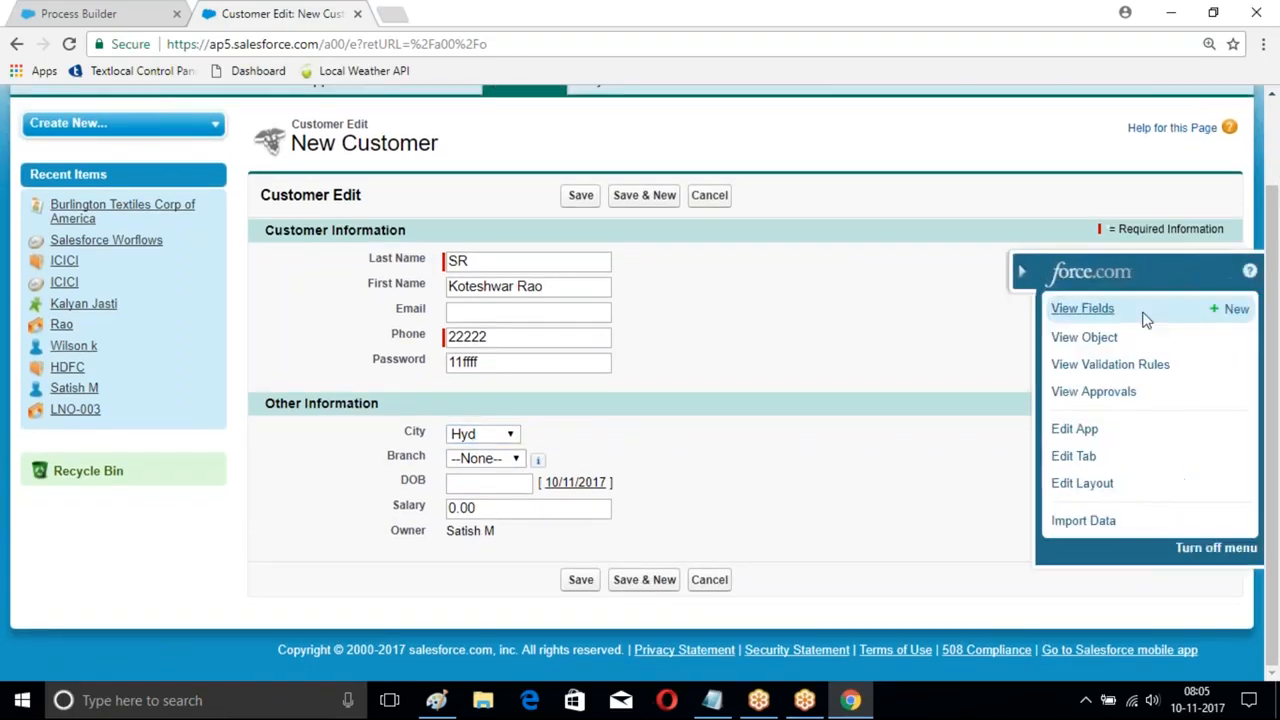
- View the Customer object's fields and open an existing customer record
{"action": "left_click", "coordinate": [1086, 312]}
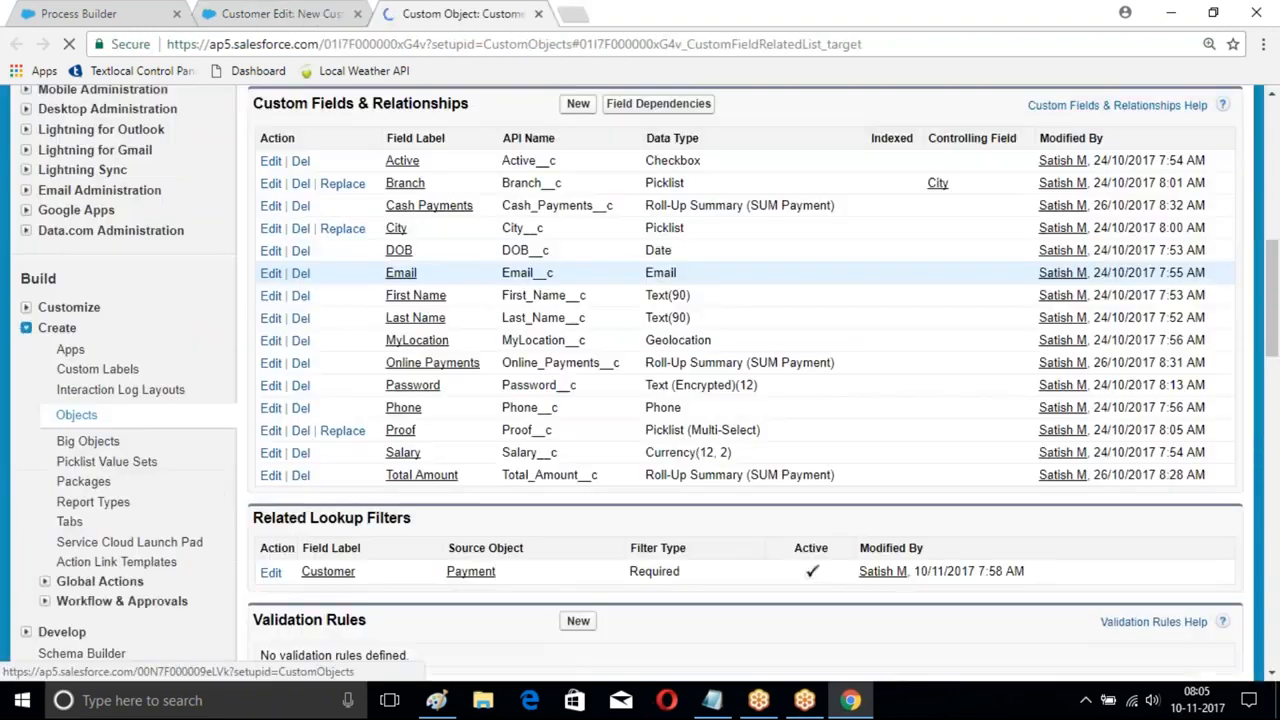
{"action": "scroll", "coordinate": [254, 366], "scroll_direction": "down", "scroll_amount": 6}
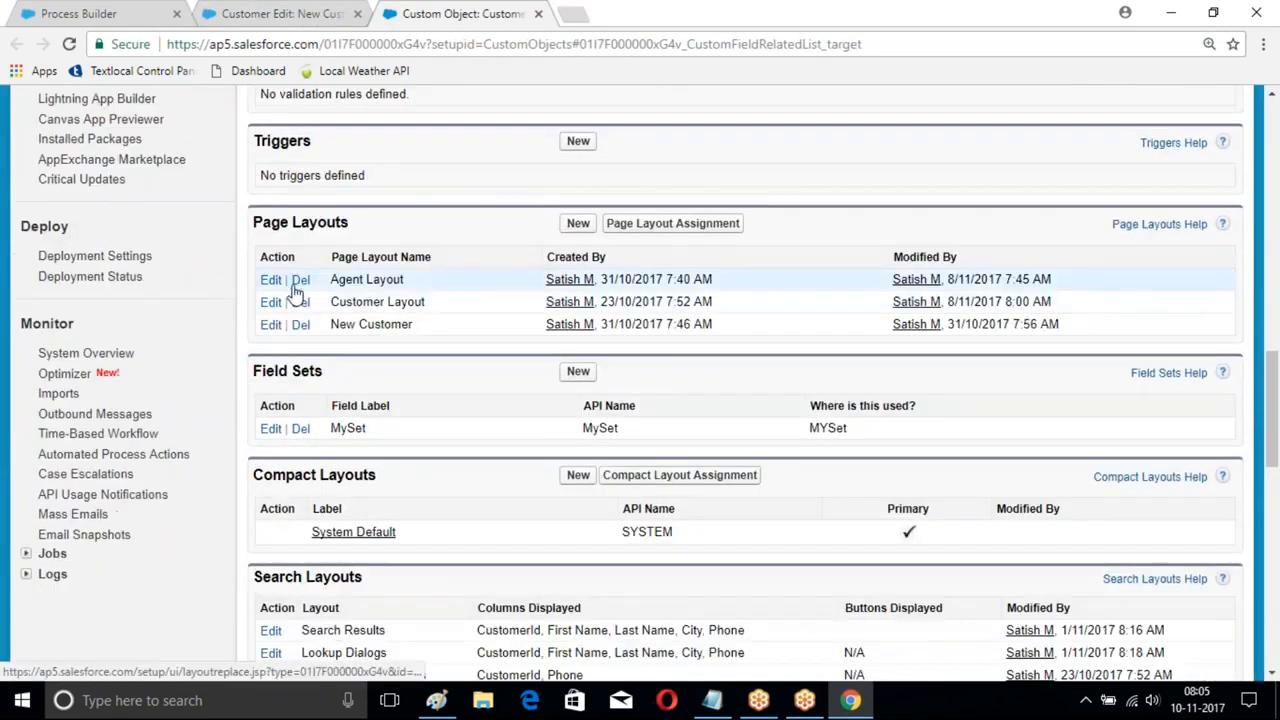
{"action": "scroll", "coordinate": [294, 289], "scroll_direction": "up", "scroll_amount": 15}
{"action": "scroll", "coordinate": [200, 195], "scroll_direction": "up", "scroll_amount": 1}
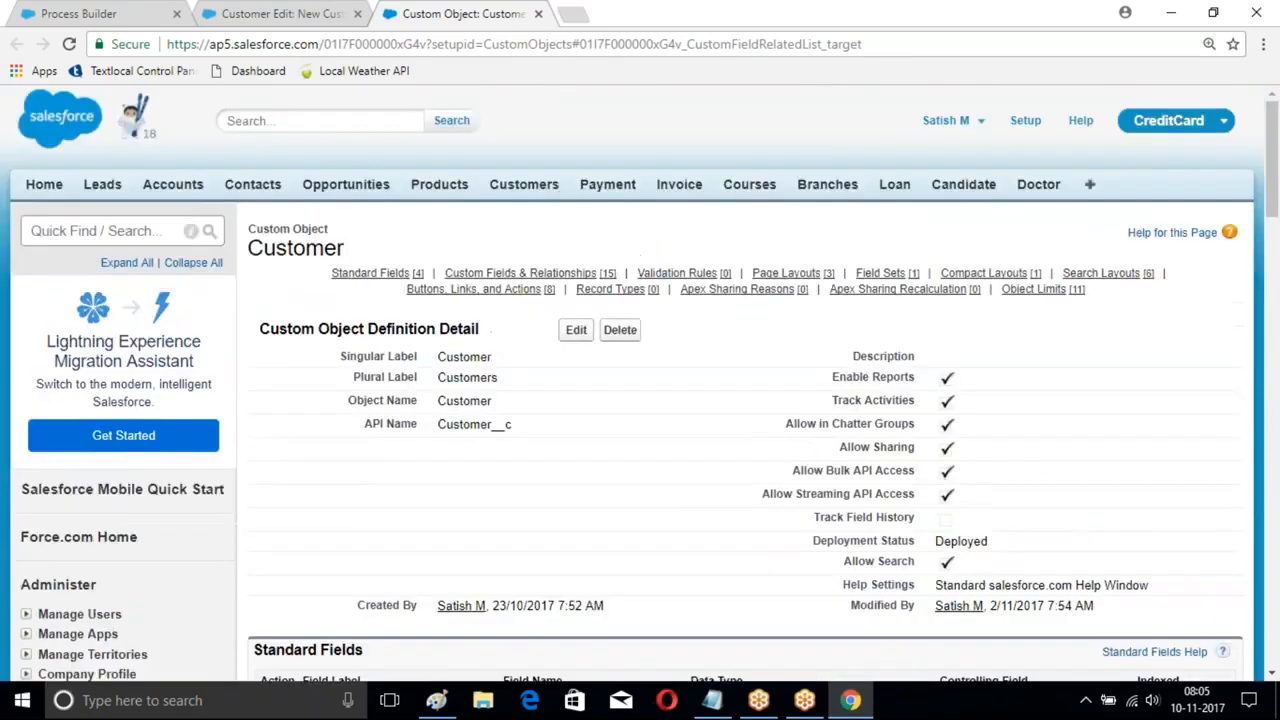
{"action": "left_click", "coordinate": [524, 184]}
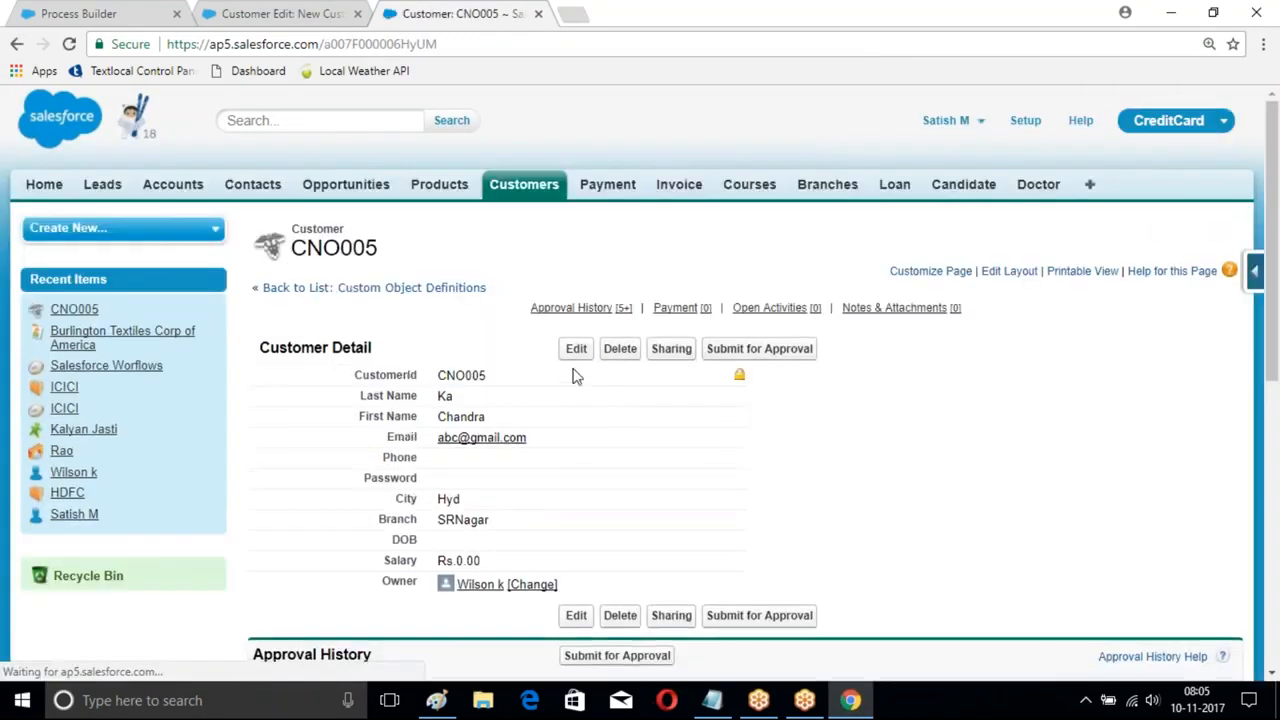
- Add the Active field below Password in Customer Information and save the page layout
{"action": "left_click", "coordinate": [1009, 271]}
{"action": "scroll", "coordinate": [446, 395], "scroll_direction": "down", "scroll_amount": 4}
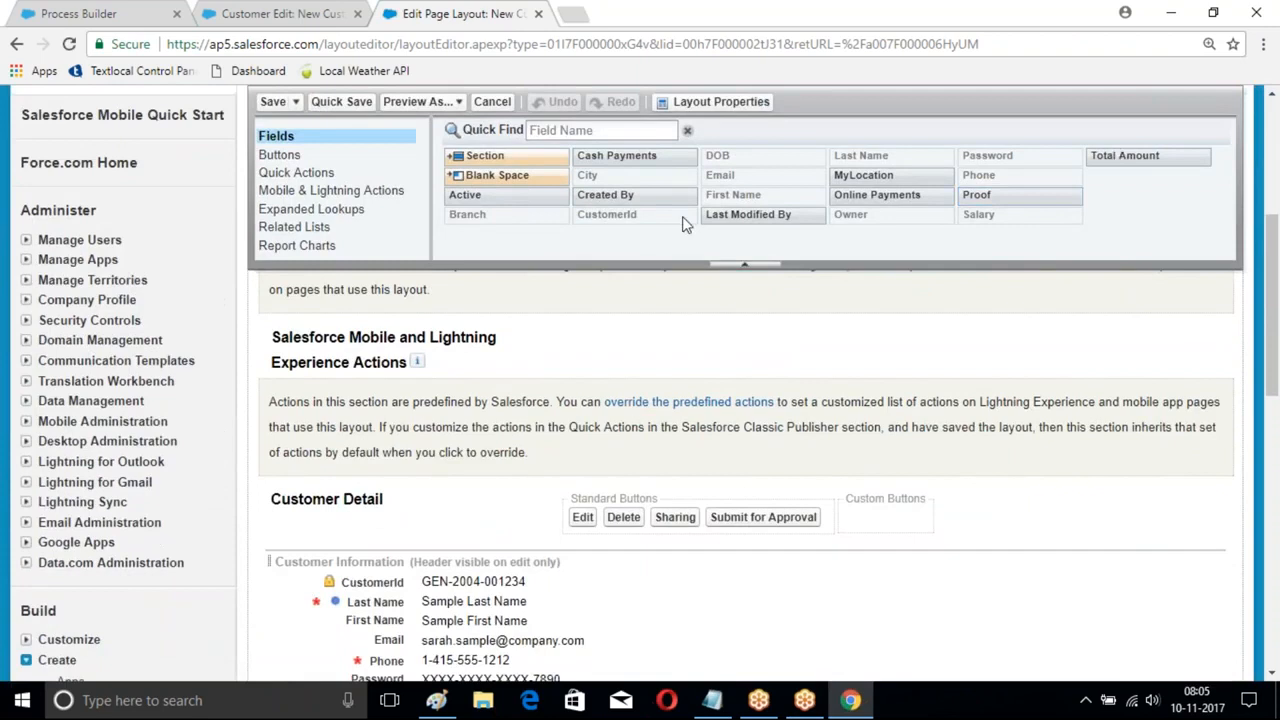
{"action": "left_click_drag", "start_coordinate": [475, 194], "coordinate": [416, 618]}
{"action": "left_click_drag", "start_coordinate": [400, 473], "coordinate": [425, 570]}
{"action": "left_click", "coordinate": [266, 101]}
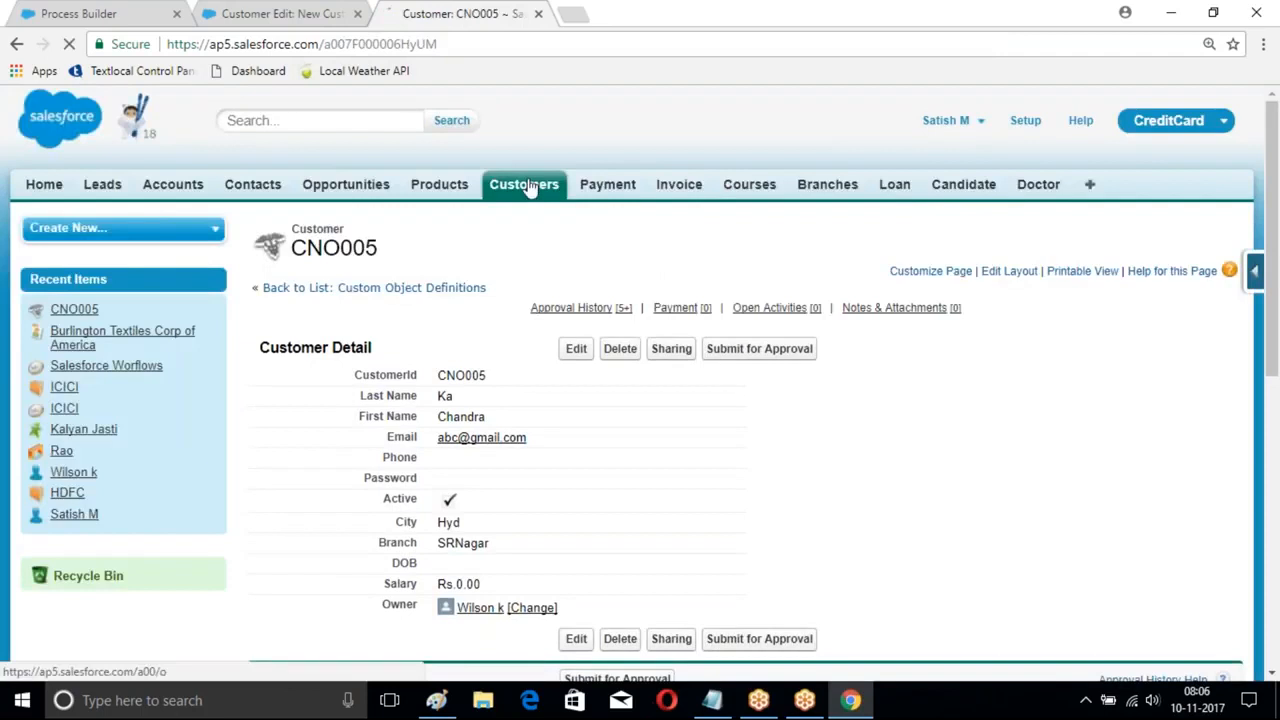
- Save a new Active customer with name, phone number and City Hyd
{"action": "left_click", "coordinate": [525, 186]}
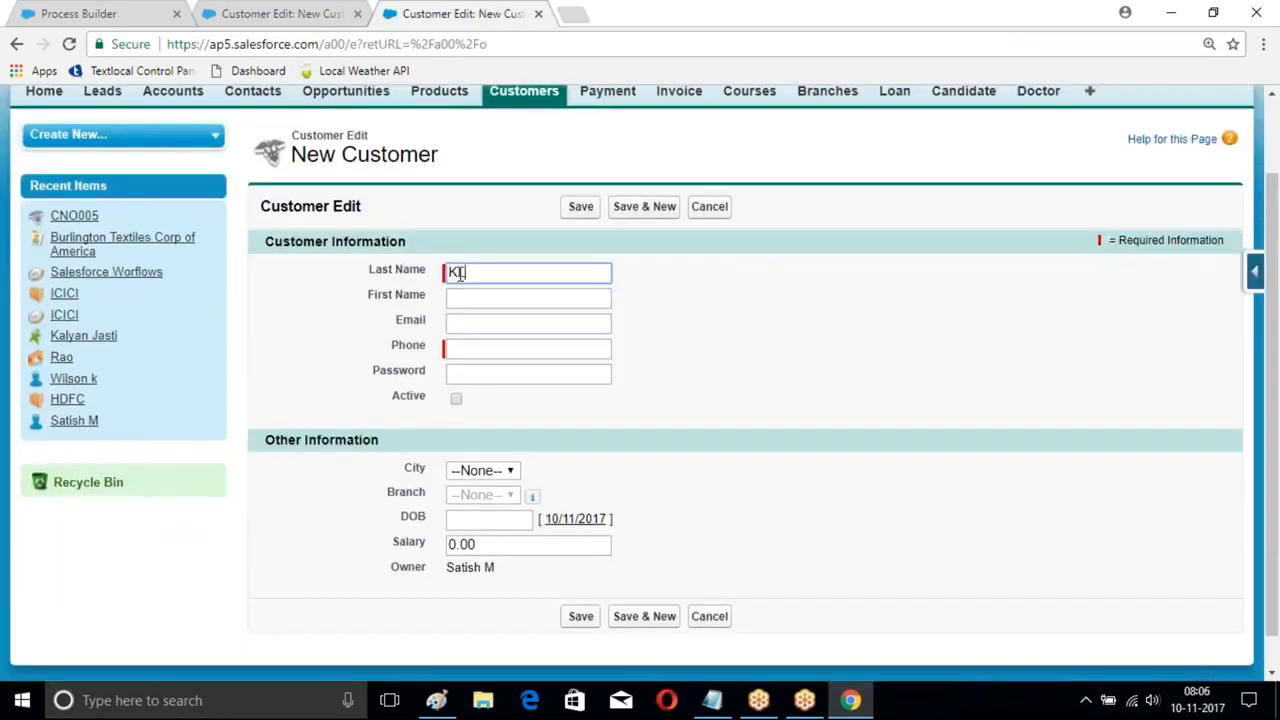
{"action": "type", "text": "L"}
{"action": "left_click", "coordinate": [466, 294]}
{"action": "type", "text": "Rao"}
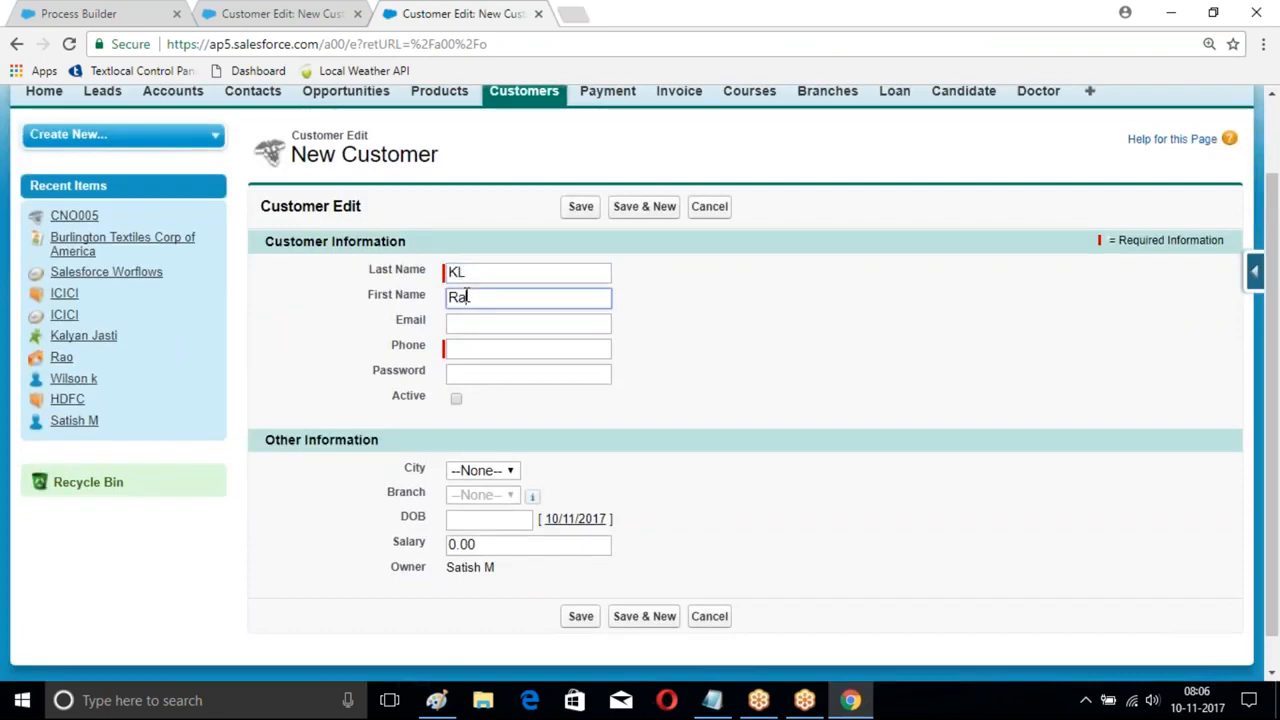
{"action": "left_click", "coordinate": [474, 346]}
{"action": "type", "text": "1111"}
{"action": "left_click", "coordinate": [456, 401]}
{"action": "scroll", "coordinate": [456, 402], "scroll_direction": "down", "scroll_amount": 1}
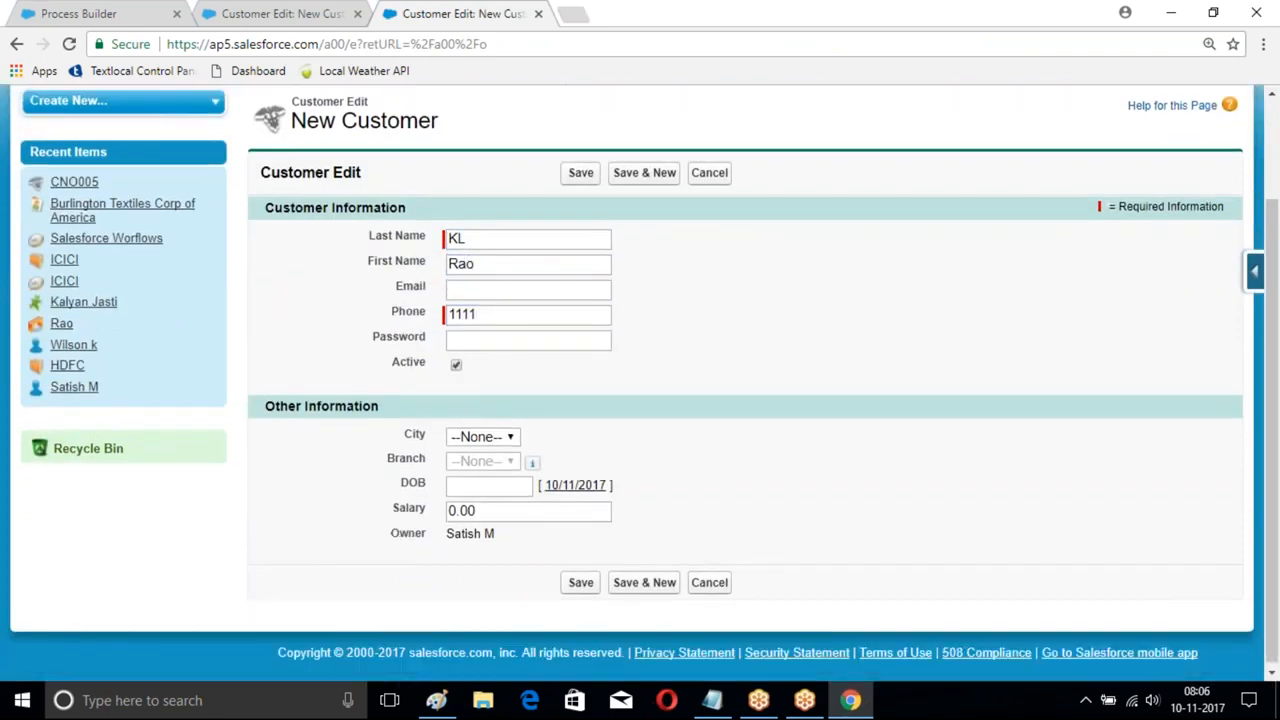
{"action": "left_click", "coordinate": [484, 434]}
{"action": "left_click", "coordinate": [464, 508]}
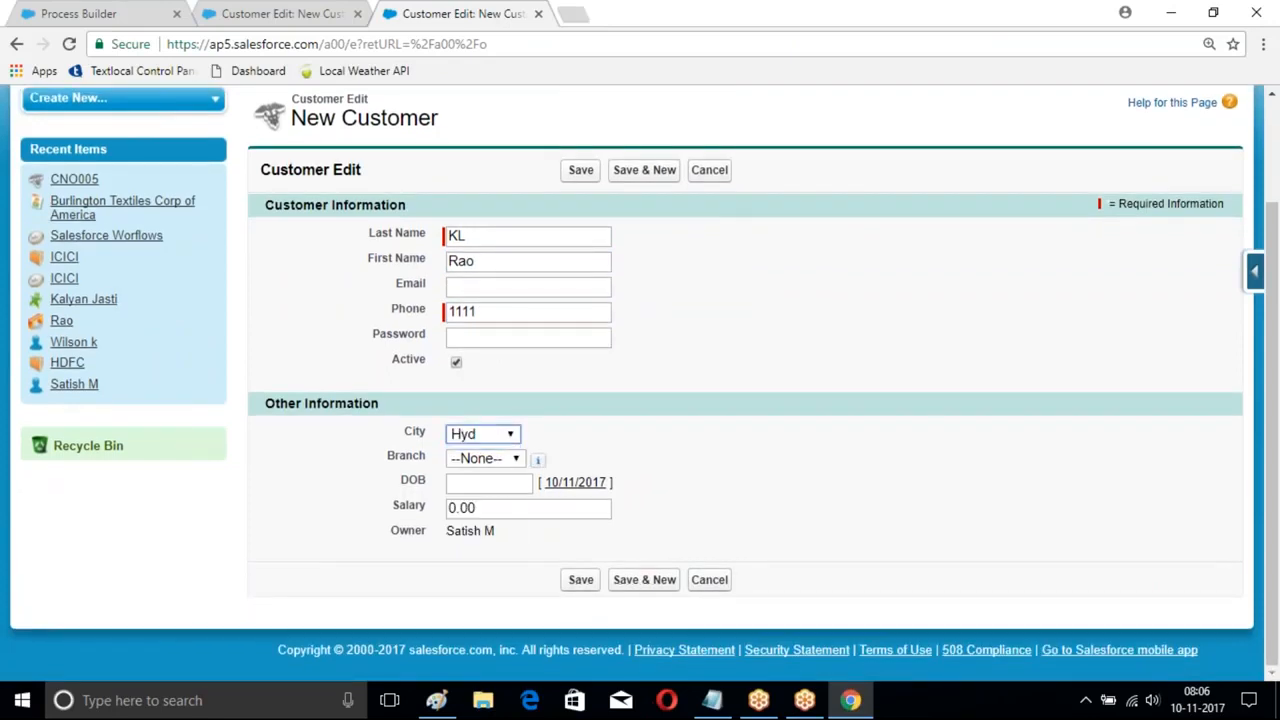
{"action": "left_click", "coordinate": [582, 580]}
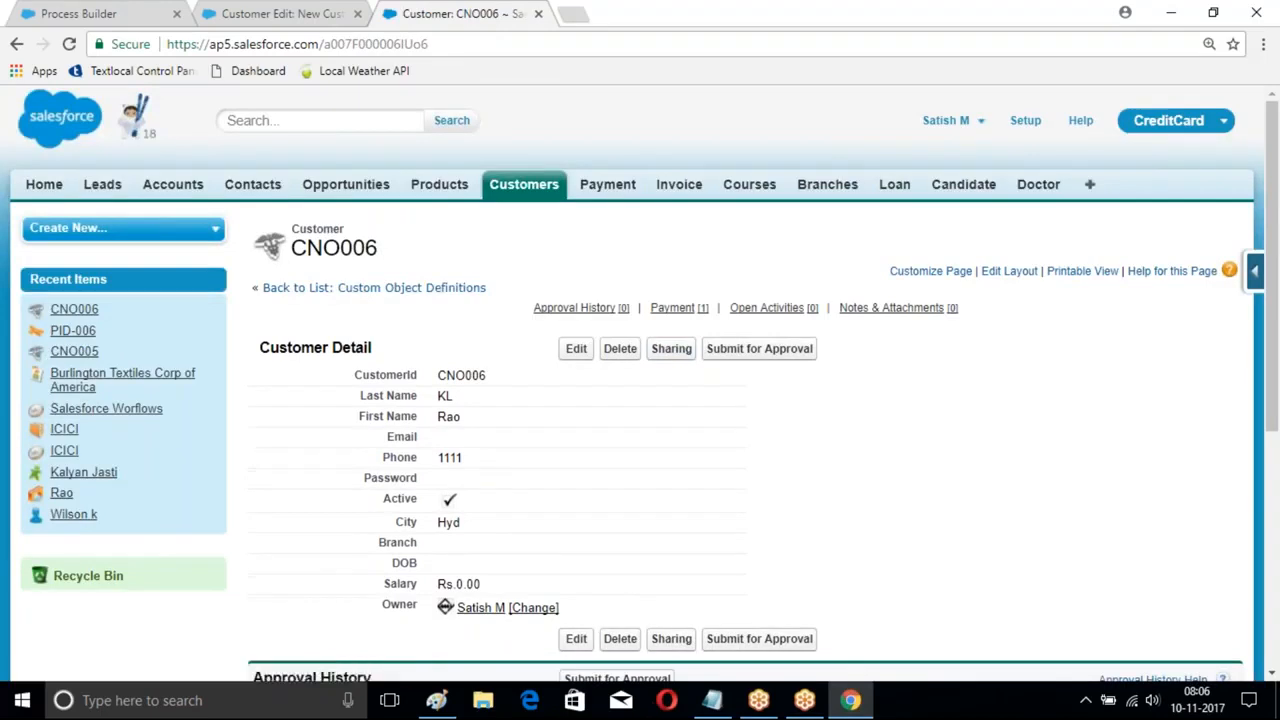
- Open the auto-created Cash payment of Rs.10,000, then return to the Process Builder tab
{"action": "scroll", "coordinate": [478, 363], "scroll_direction": "down", "scroll_amount": 2}
{"action": "scroll", "coordinate": [478, 363], "scroll_direction": "down", "scroll_amount": 3}
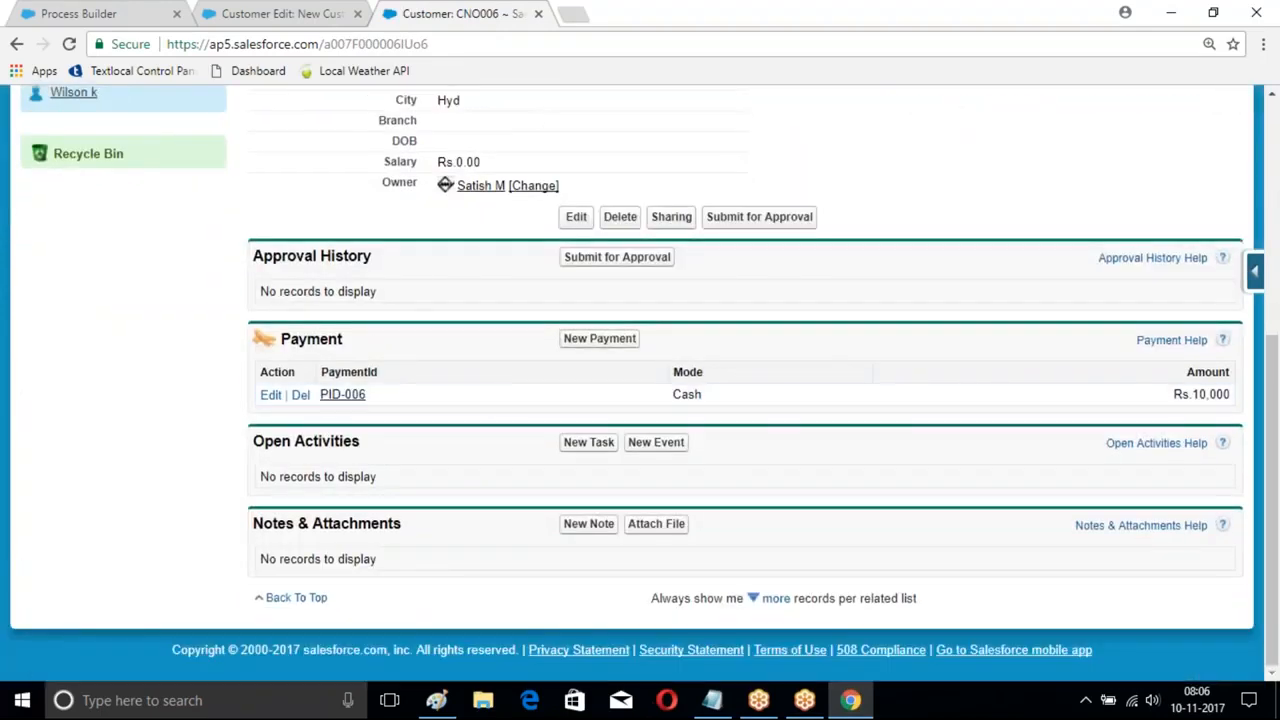
{"action": "left_click", "coordinate": [343, 395]}
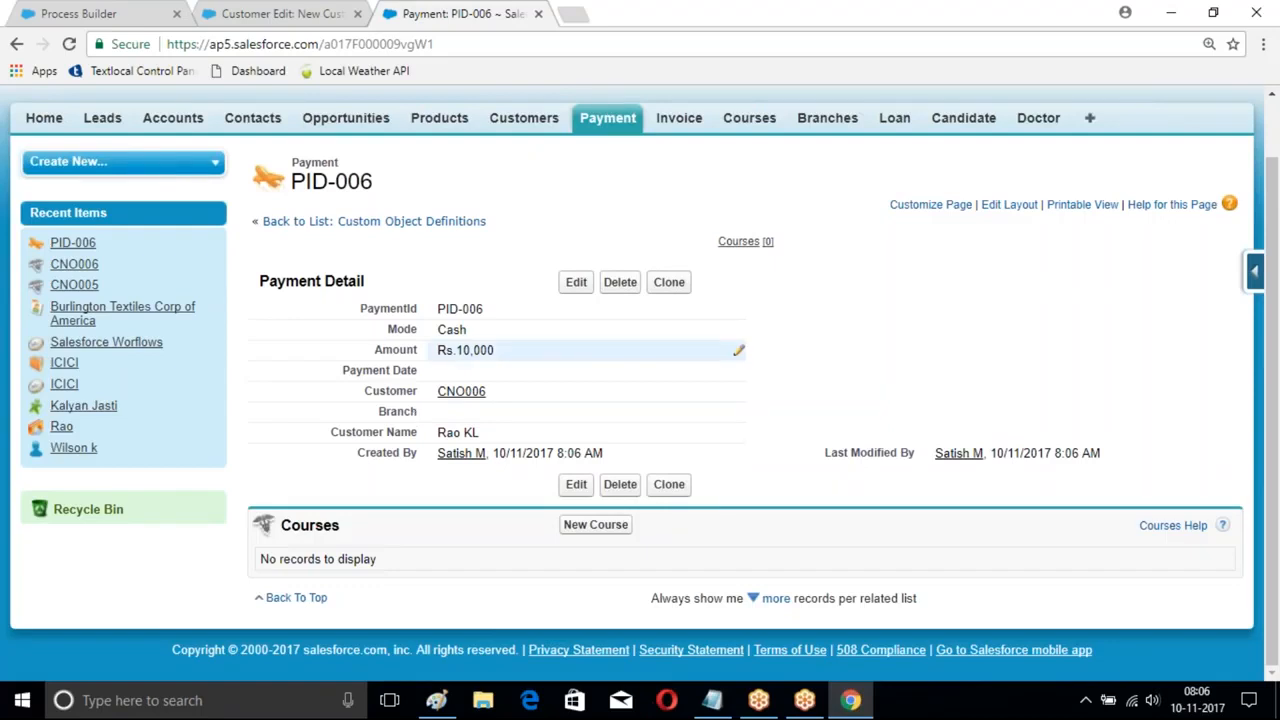
{"action": "left_click", "coordinate": [282, 13]}
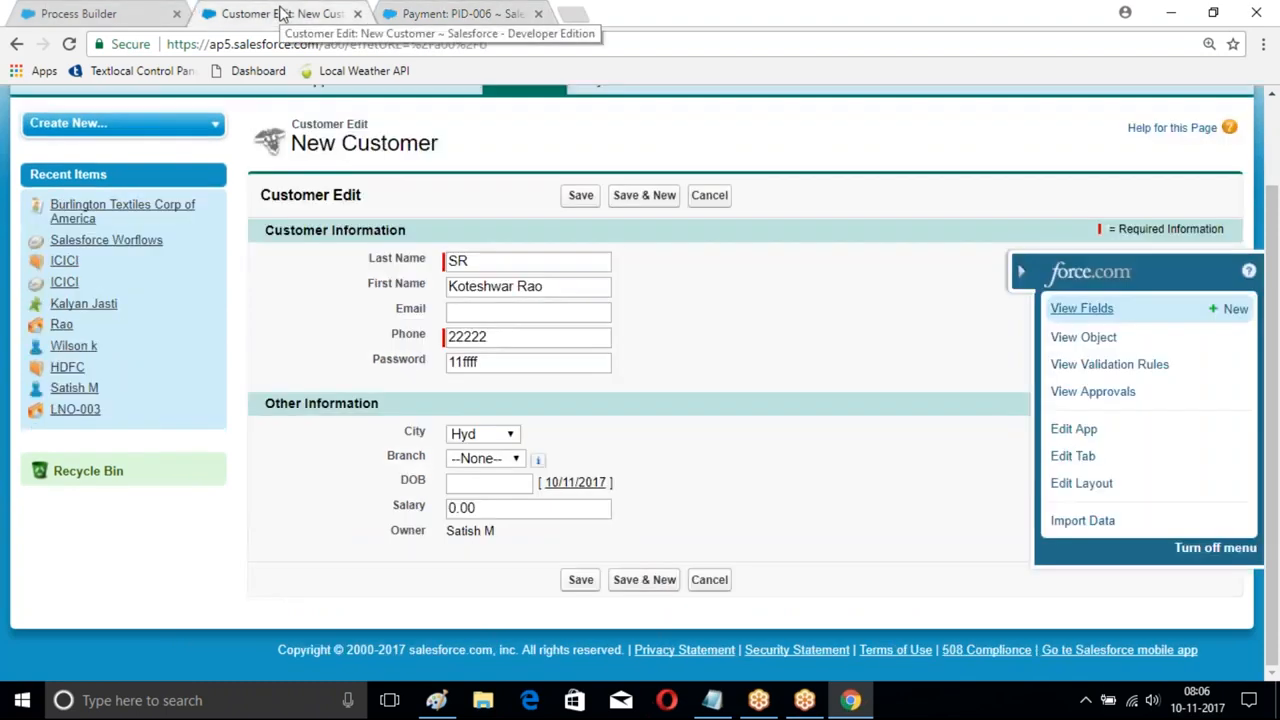
{"action": "left_click", "coordinate": [126, 13]}
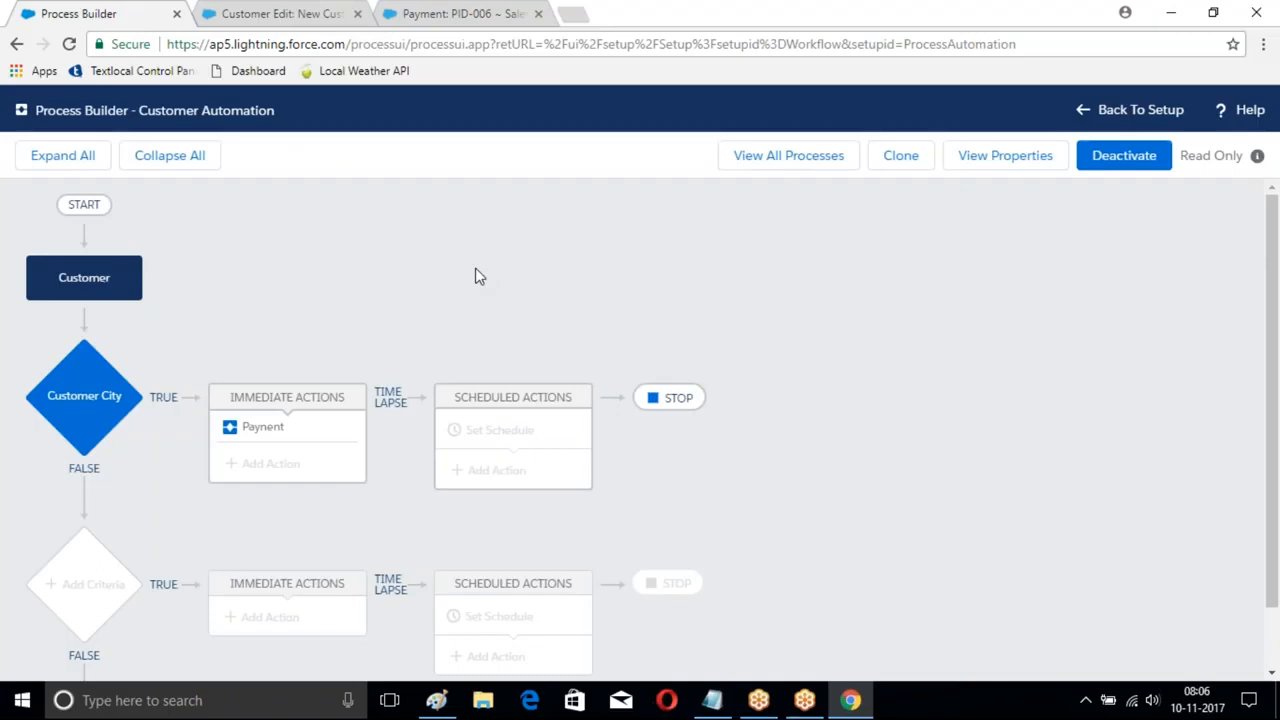
- Deactivate the Customer Automation process and return to the list of all processes
{"action": "left_click", "coordinate": [1124, 155]}
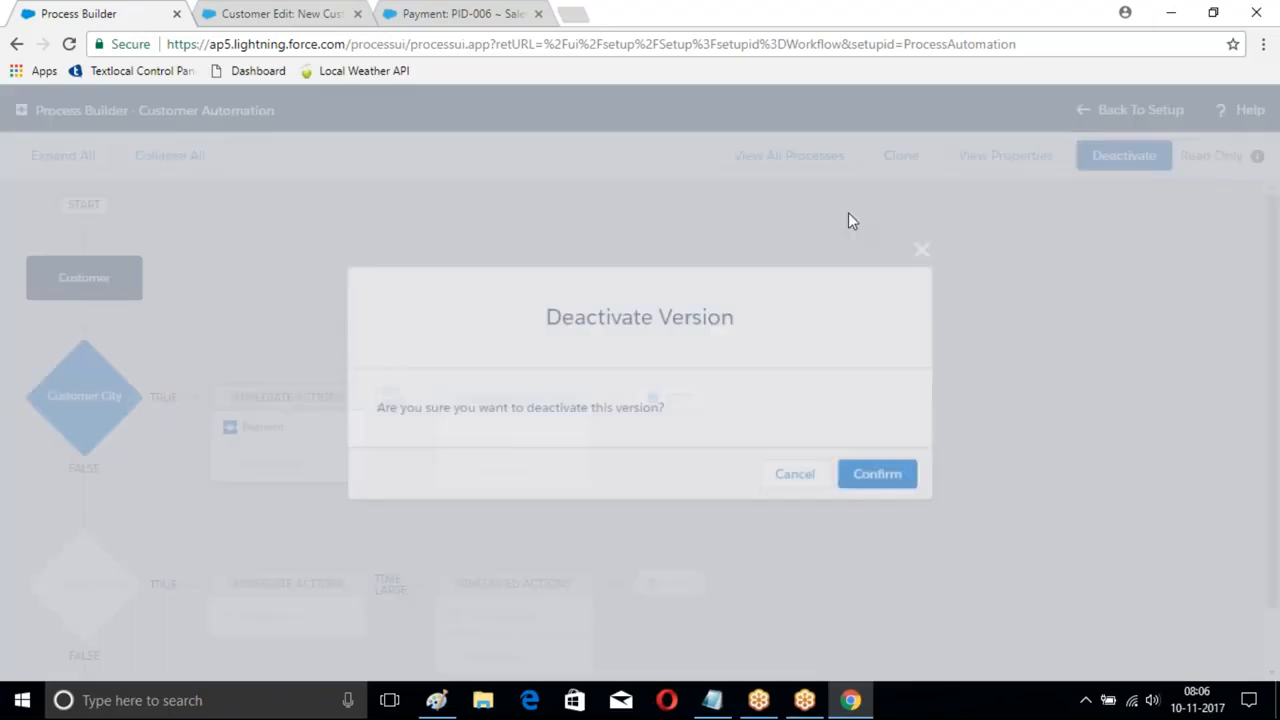
{"action": "left_click", "coordinate": [877, 473]}
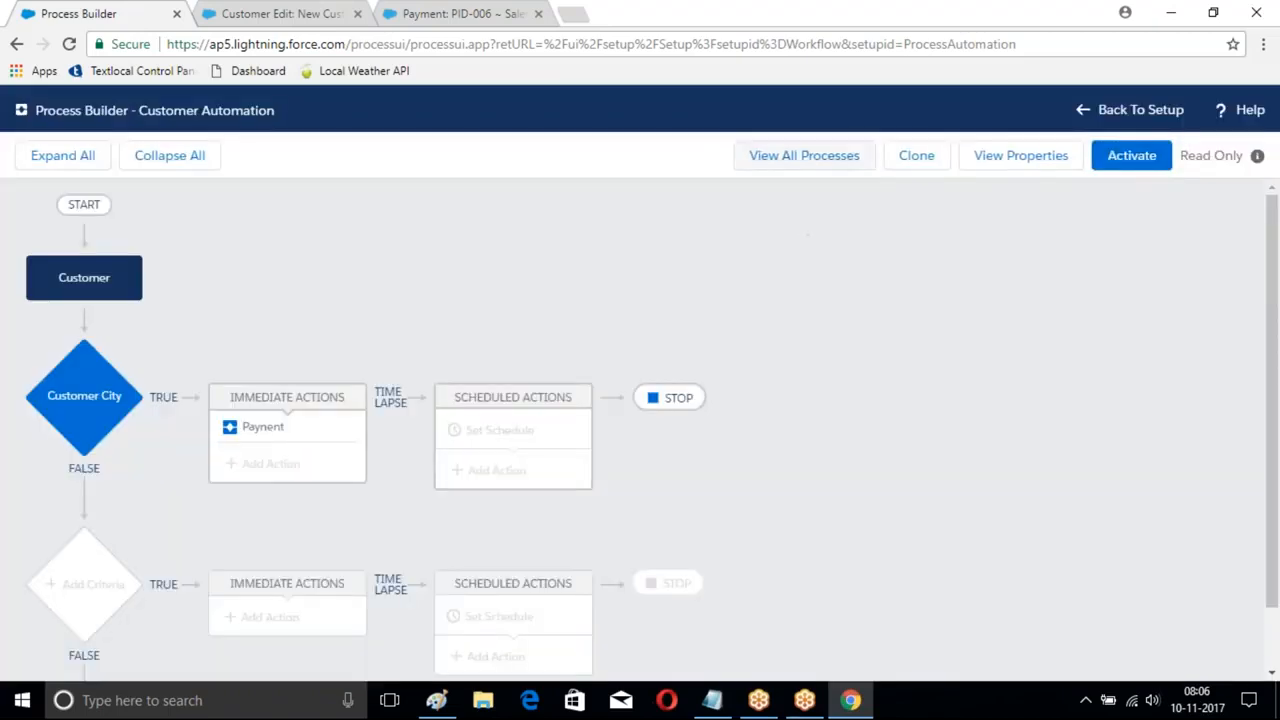
{"action": "left_click", "coordinate": [806, 160]}
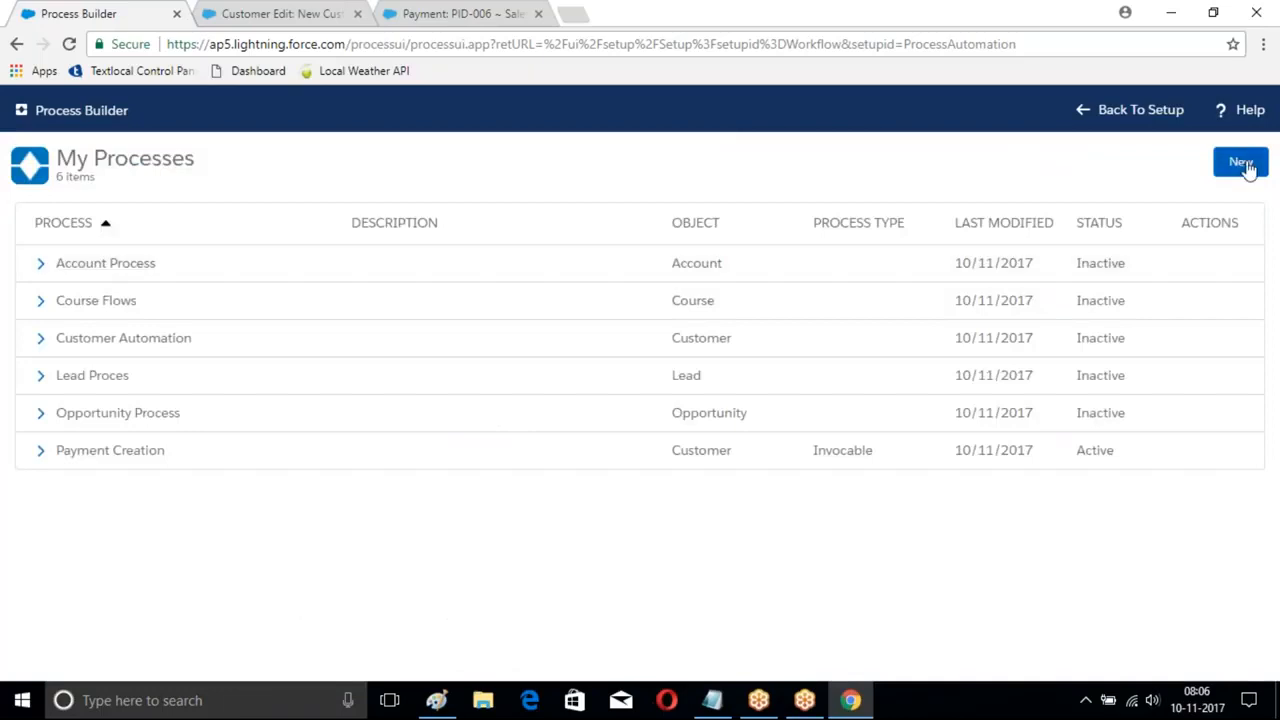
- Create a new process named Branch Proces that starts when invoked by another process
{"action": "left_click", "coordinate": [1245, 164]}
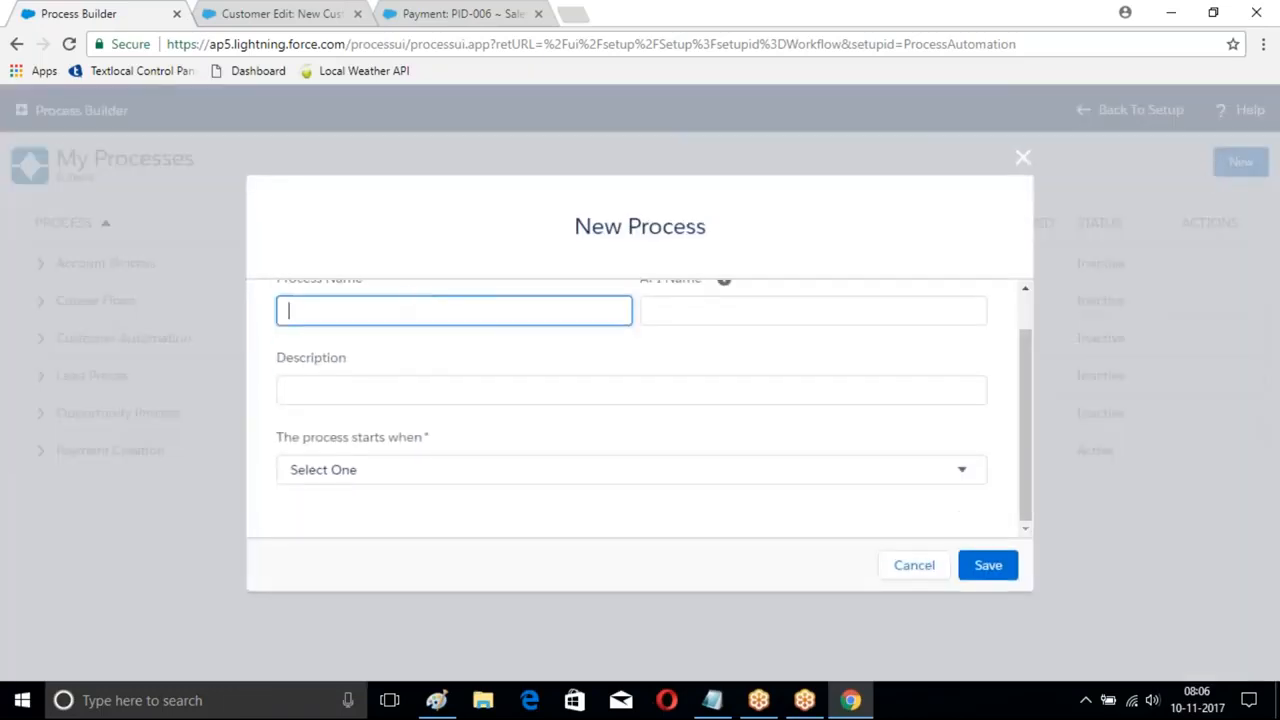
{"action": "type", "text": "Brnach"}
{"action": "type", "text": "anch Proces"}
{"action": "left_click", "coordinate": [728, 323]}
{"action": "left_click", "coordinate": [780, 470]}
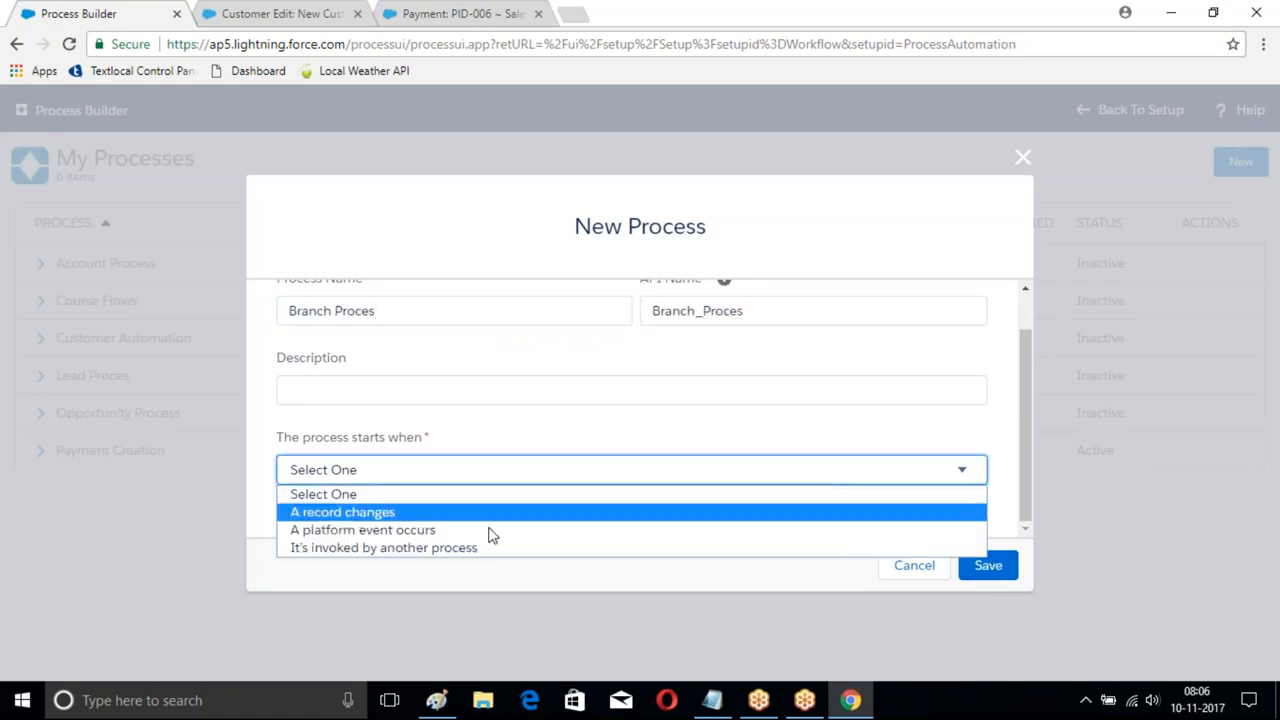
{"action": "left_click", "coordinate": [412, 548]}
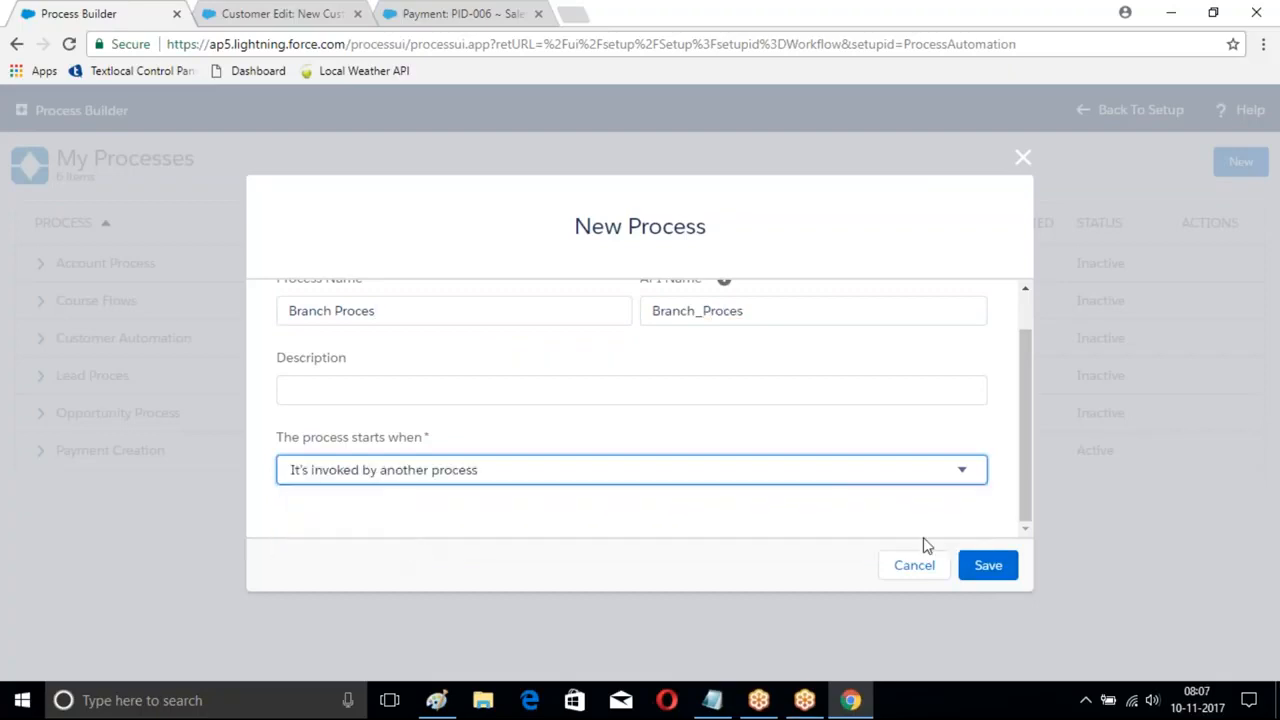
{"action": "left_click", "coordinate": [988, 566]}
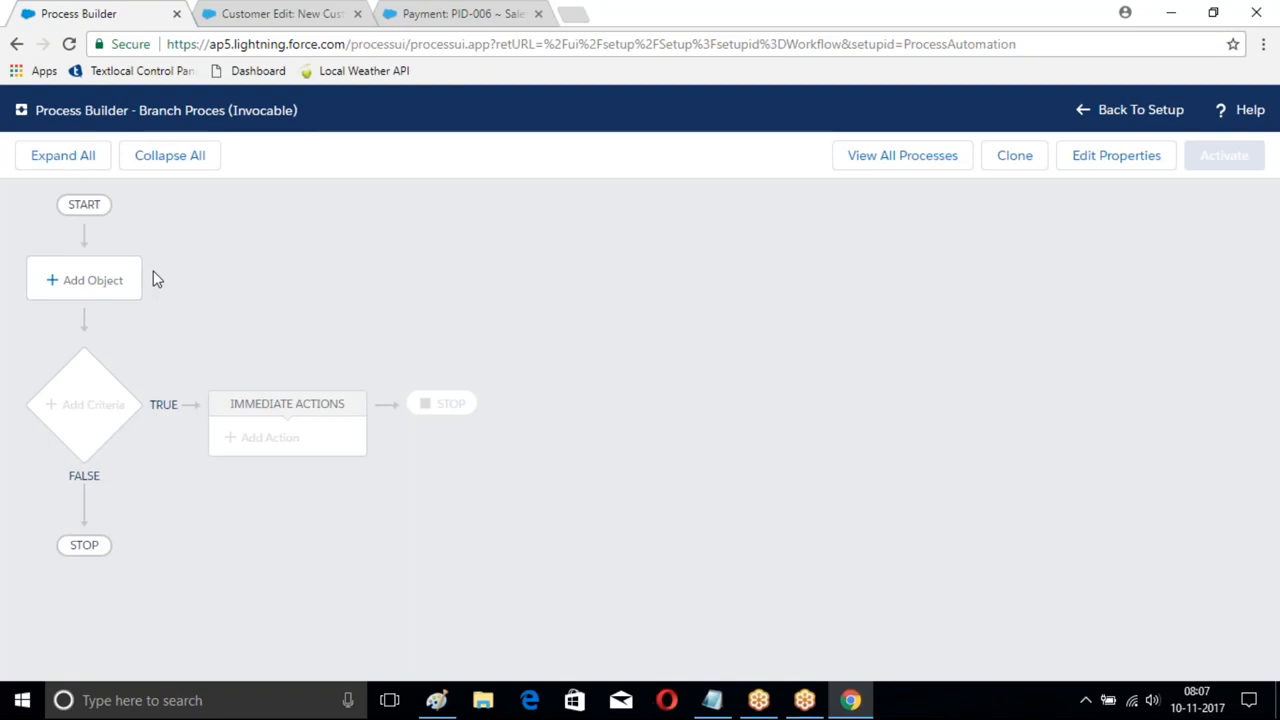
- Set Course as the object for Branch Proces
{"action": "left_click", "coordinate": [87, 283]}
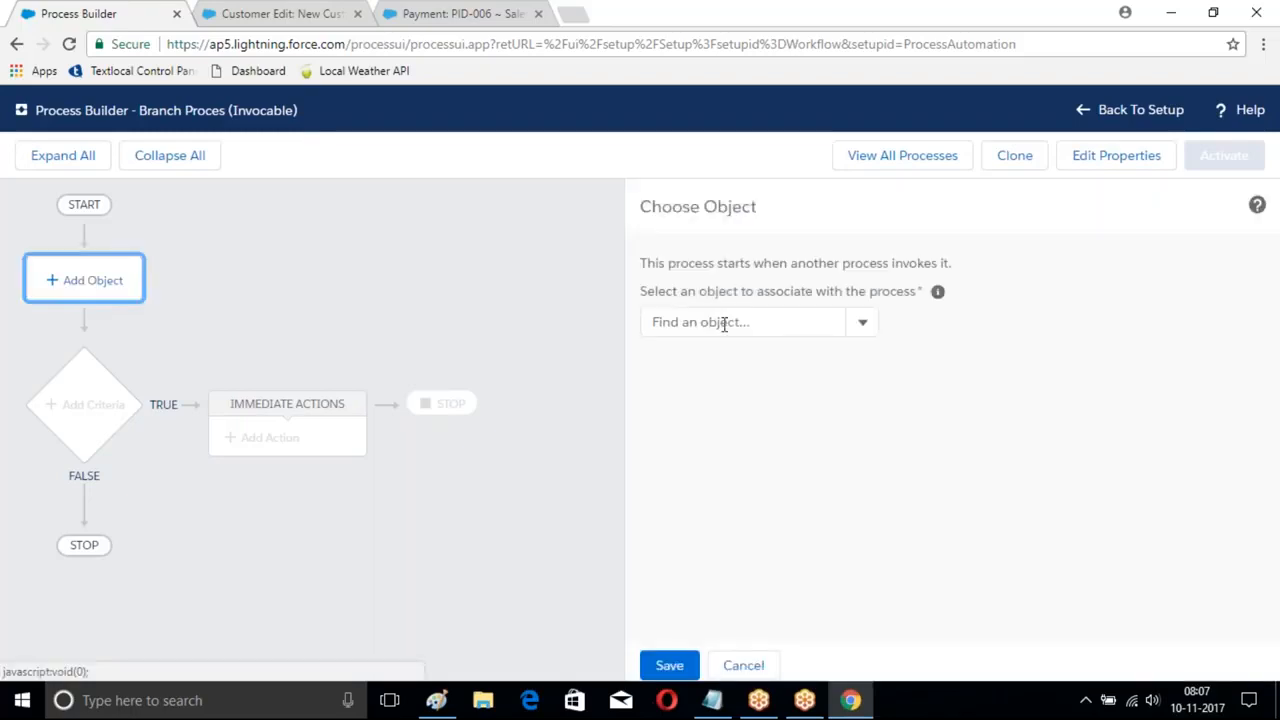
{"action": "left_click", "coordinate": [724, 324]}
{"action": "type", "text": "Branch"}
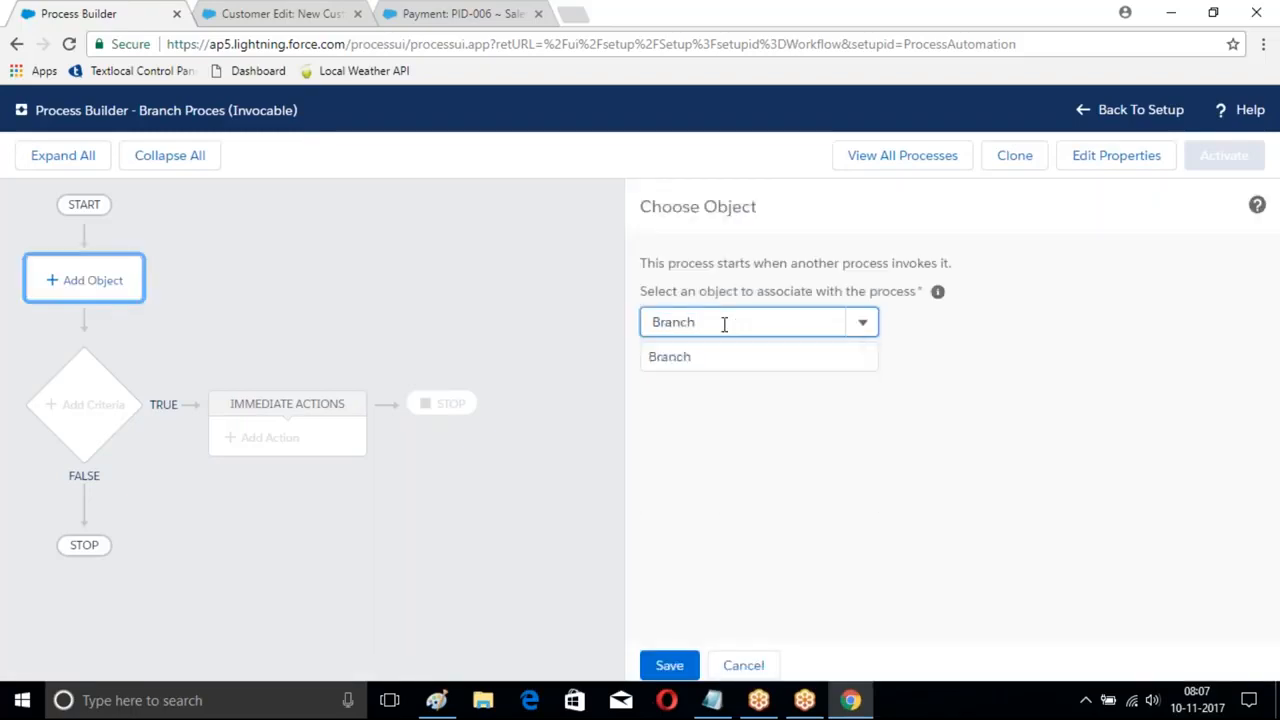
{"action": "left_click", "coordinate": [706, 357]}
{"action": "key", "text": "BackSpace"}
{"action": "key", "text": "BackSpace"}
{"action": "key", "text": "BackSpace"}
{"action": "key", "text": "BackSpace"}
{"action": "key", "text": "BackSpace"}
{"action": "key", "text": "BackSpace"}
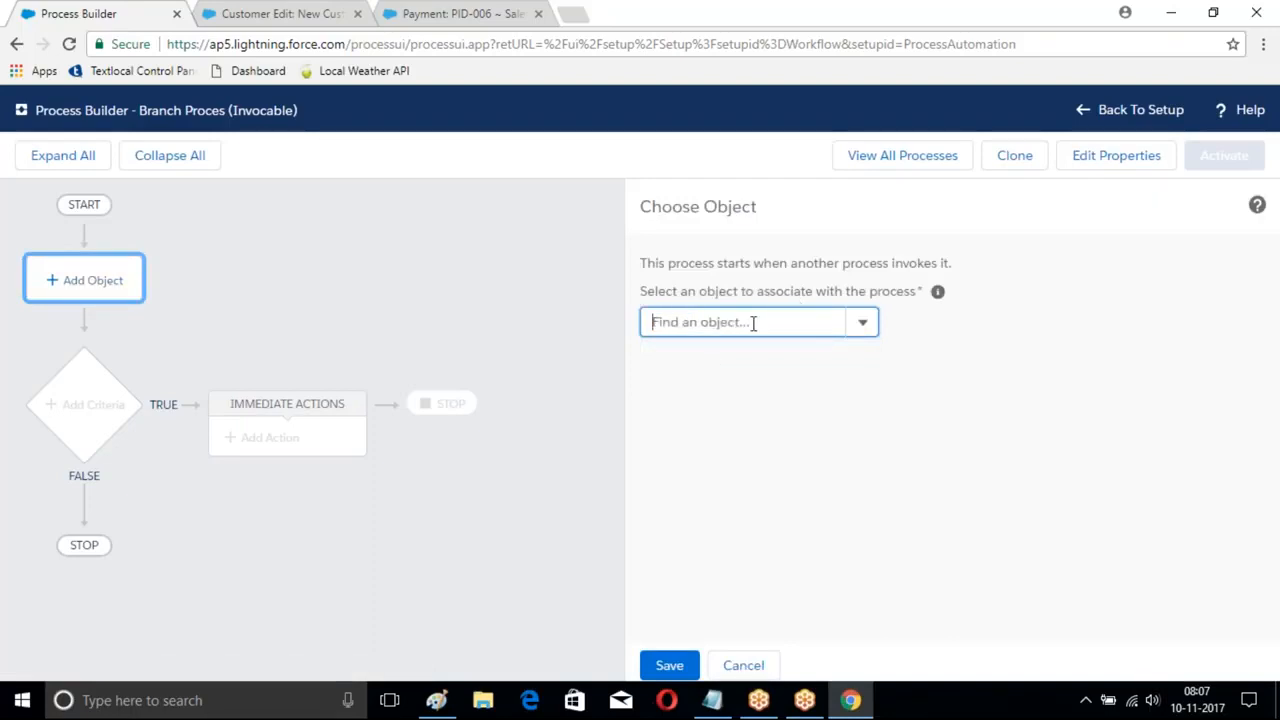
{"action": "type", "text": "Course"}
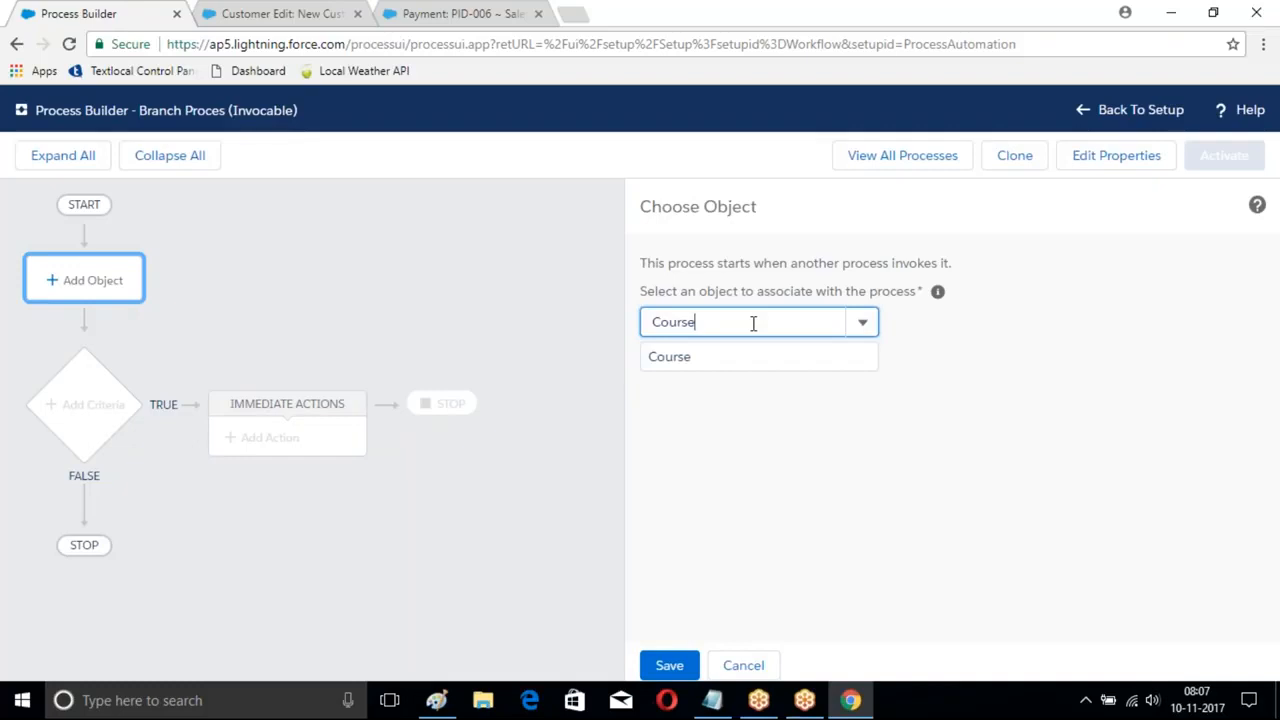
{"action": "left_click", "coordinate": [680, 358]}
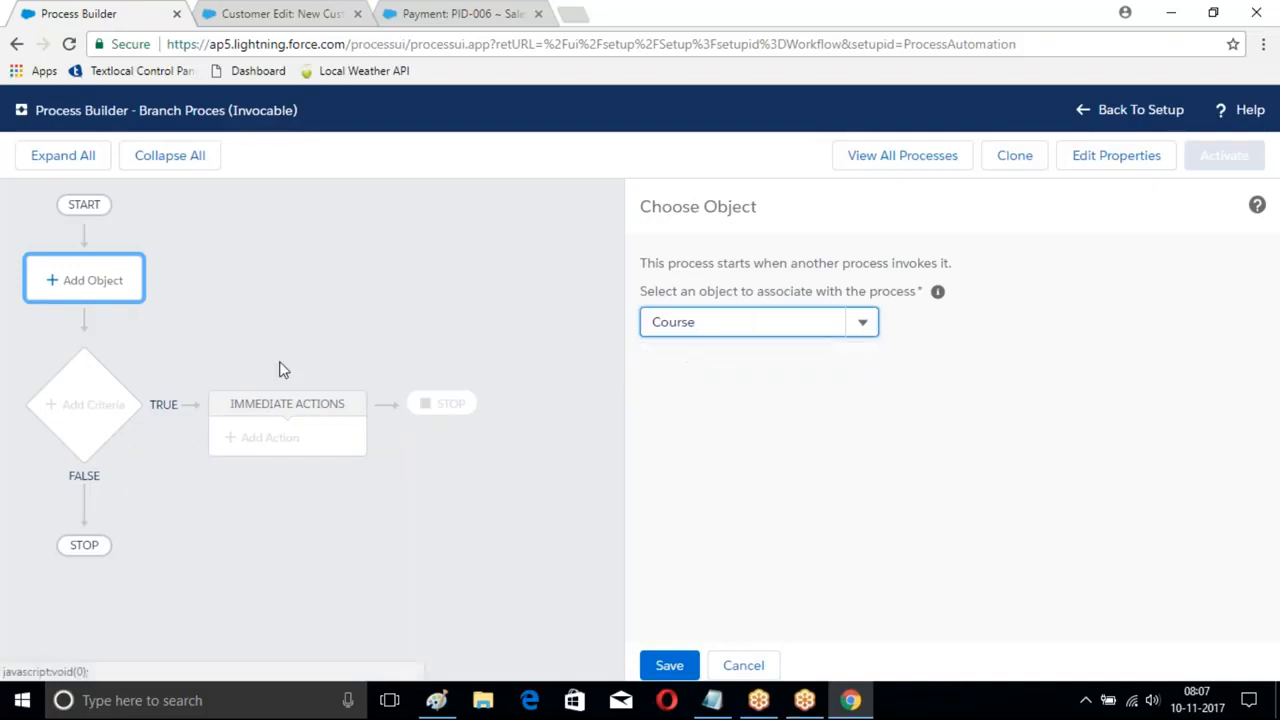
{"action": "left_click", "coordinate": [669, 665]}
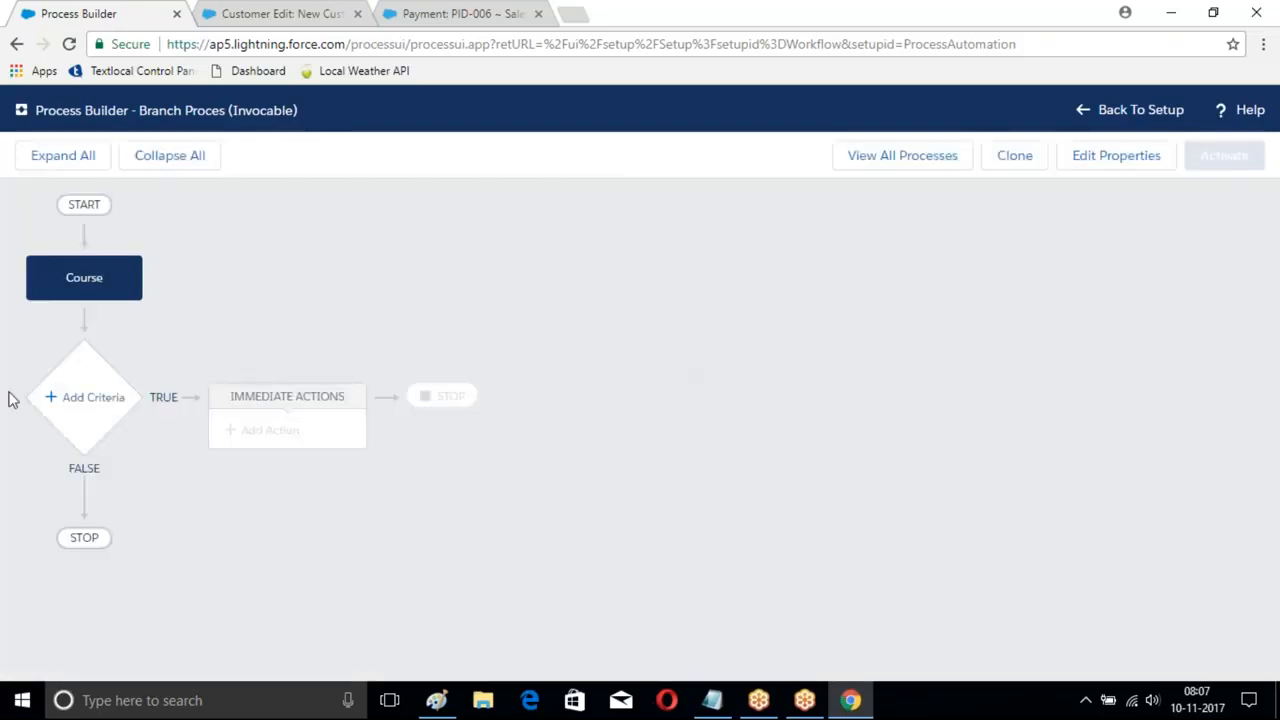
- Add a no-criteria node named 'Conditon' that just executes the actions
{"action": "left_click", "coordinate": [60, 398]}
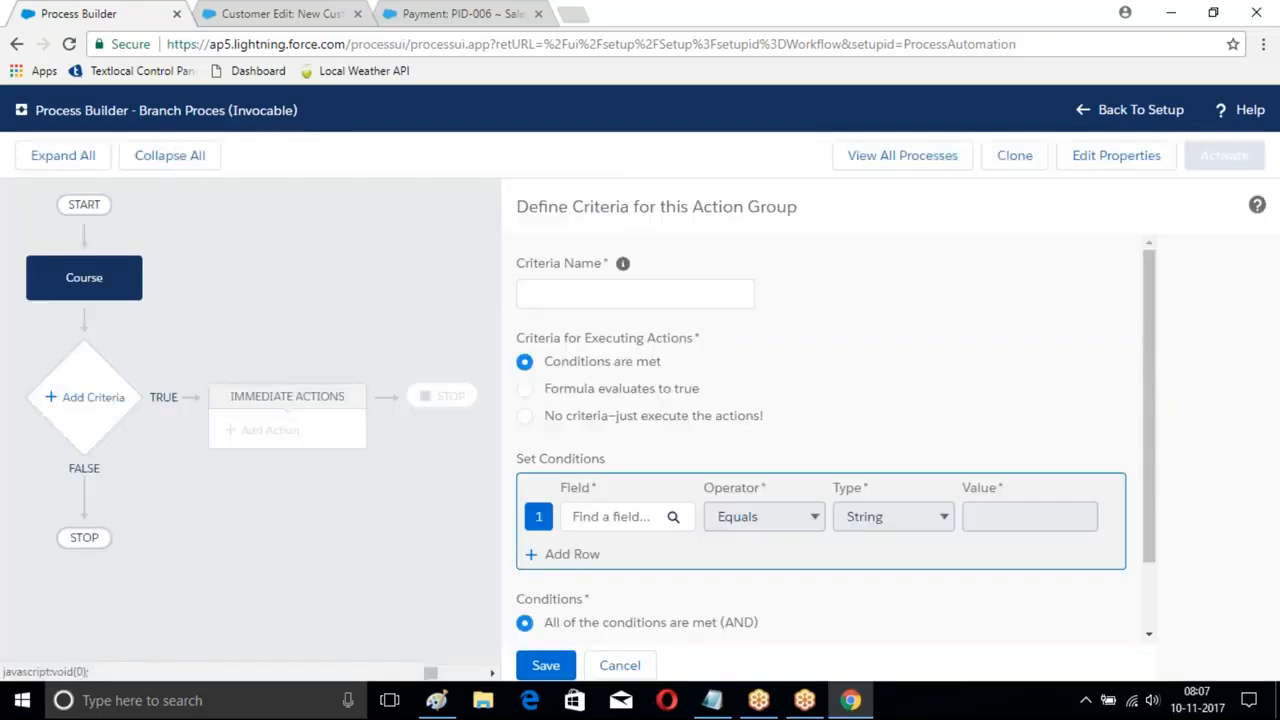
{"action": "left_click", "coordinate": [525, 418]}
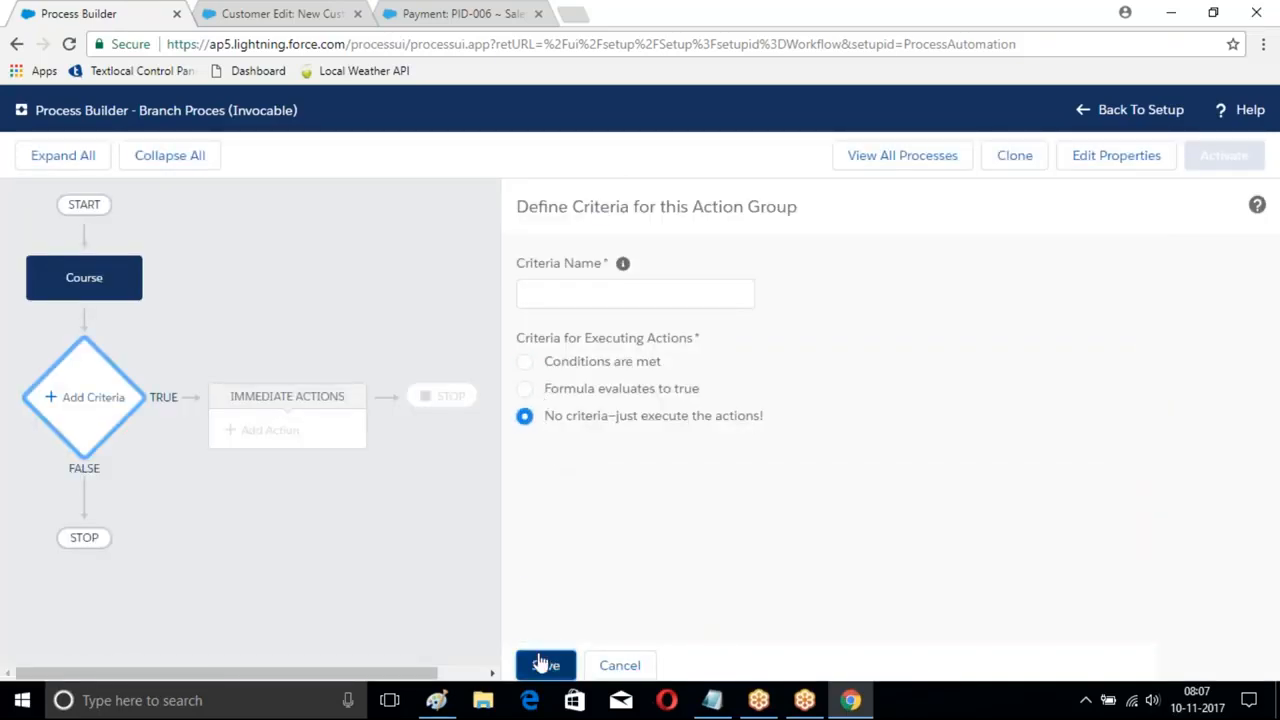
{"action": "left_click", "coordinate": [543, 663]}
{"action": "left_click", "coordinate": [580, 294]}
{"action": "type", "text": "Condiiton"}
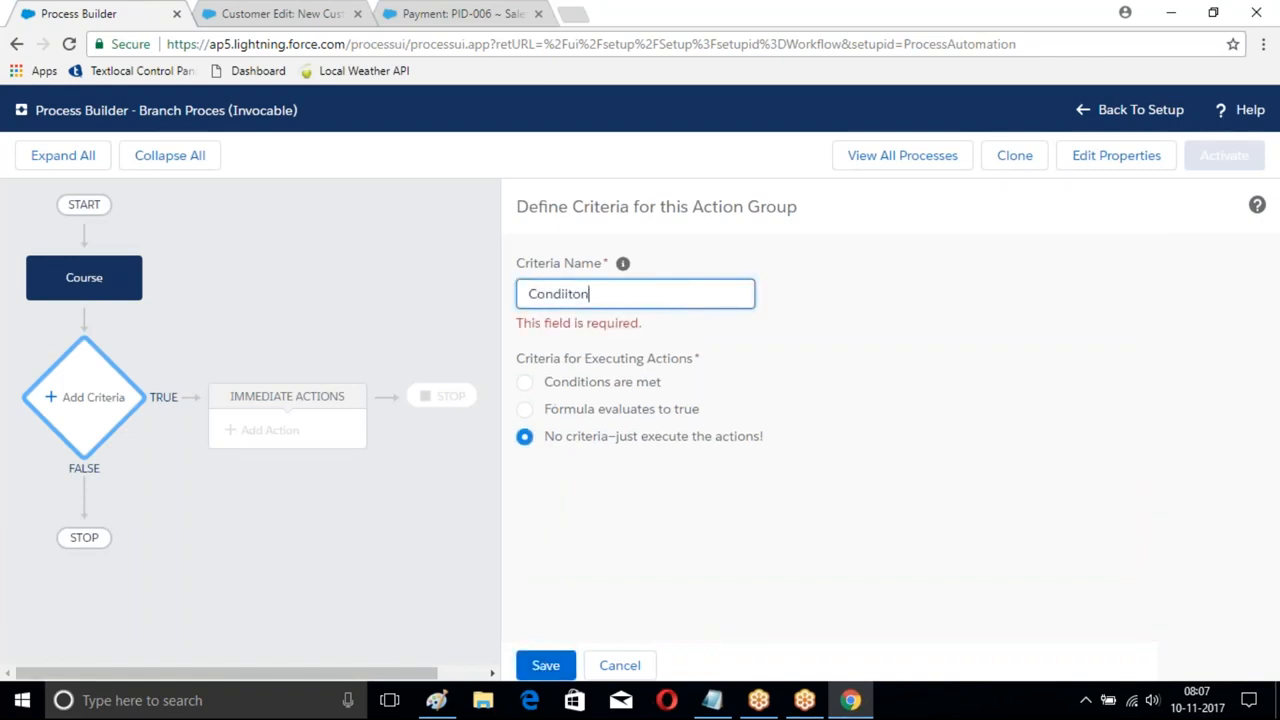
{"action": "left_click", "coordinate": [545, 664]}
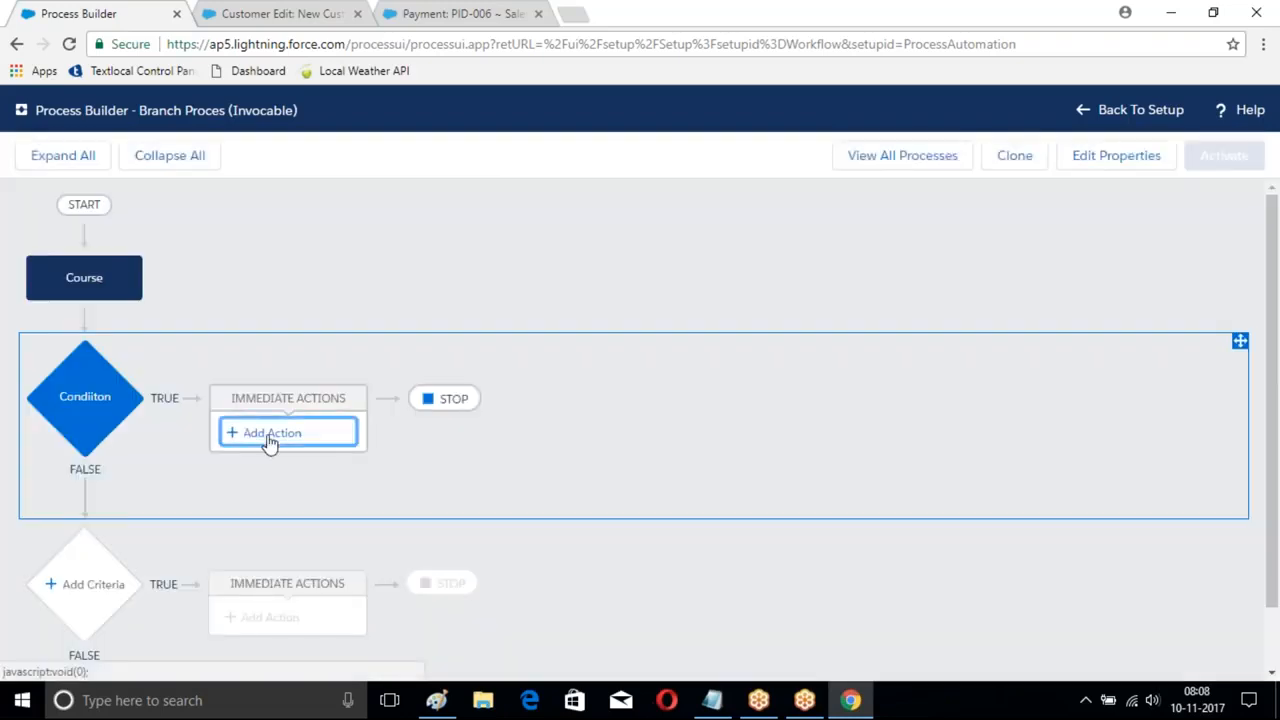
- Add an immediate Create a Record action named Branch that creates a Branch record
{"action": "left_click", "coordinate": [270, 436]}
{"action": "left_click", "coordinate": [706, 296]}
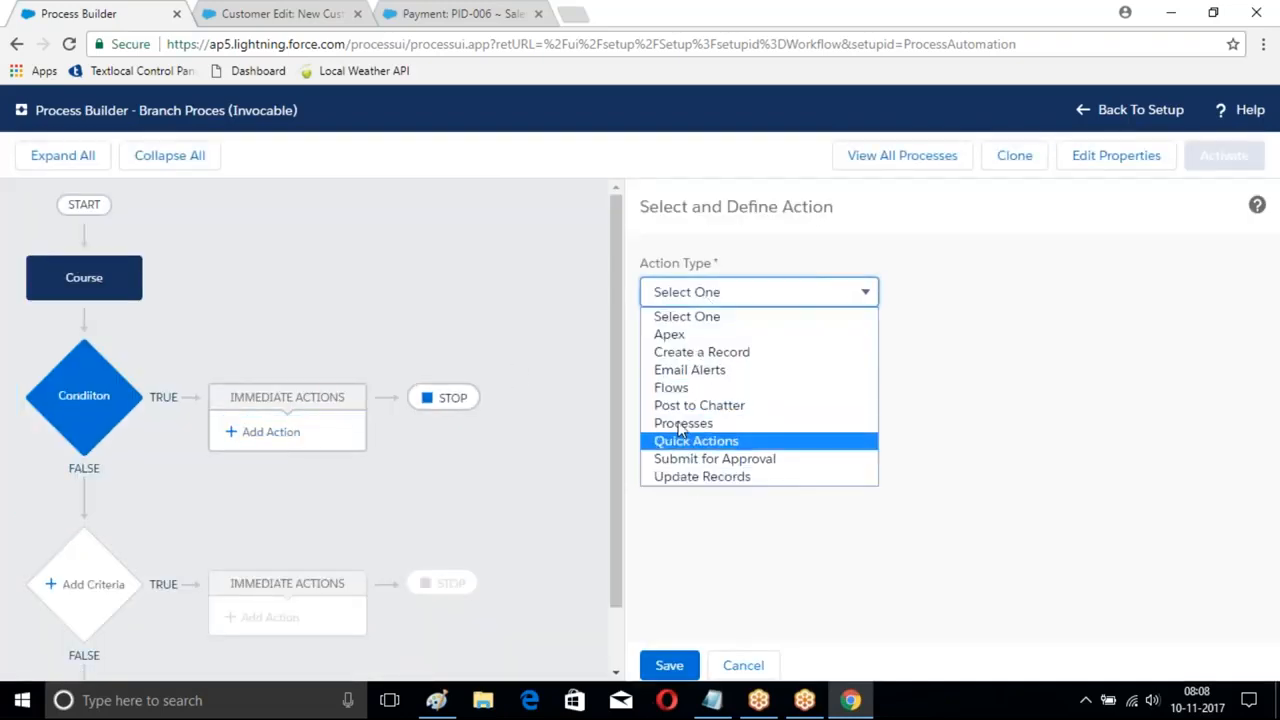
{"action": "left_click", "coordinate": [722, 352]}
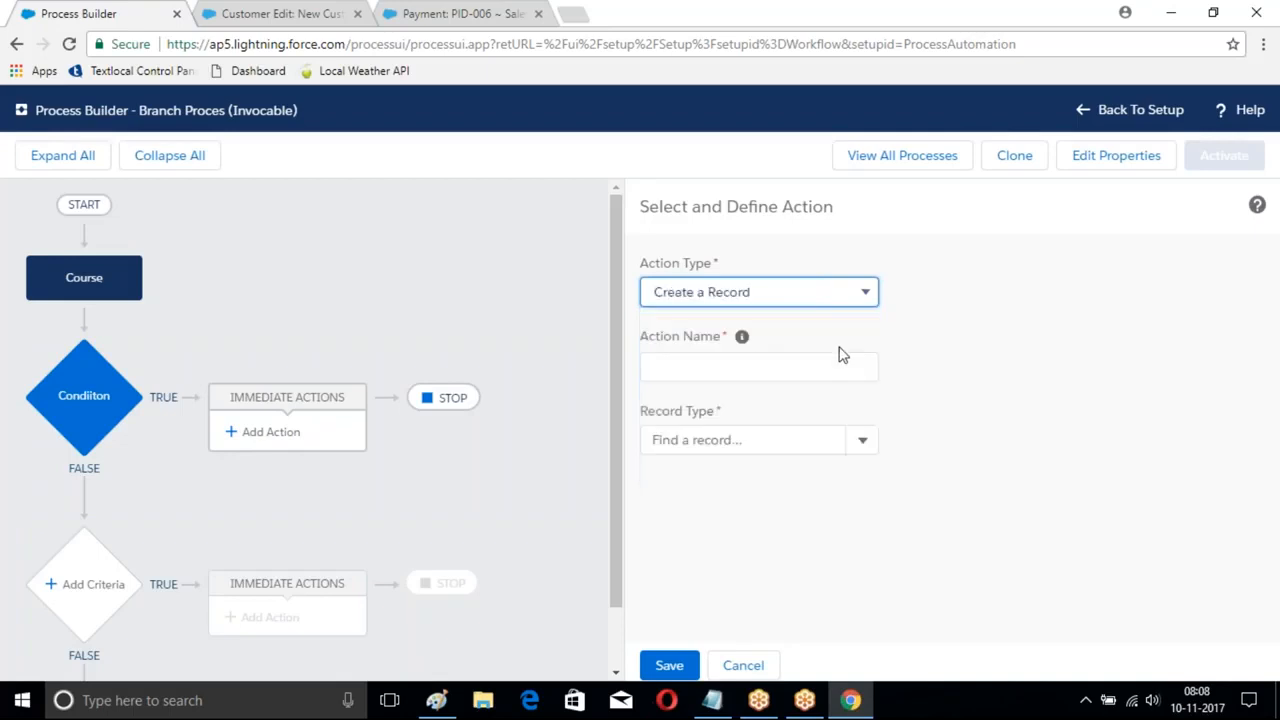
{"action": "left_click", "coordinate": [704, 367]}
{"action": "type", "text": "Branch"}
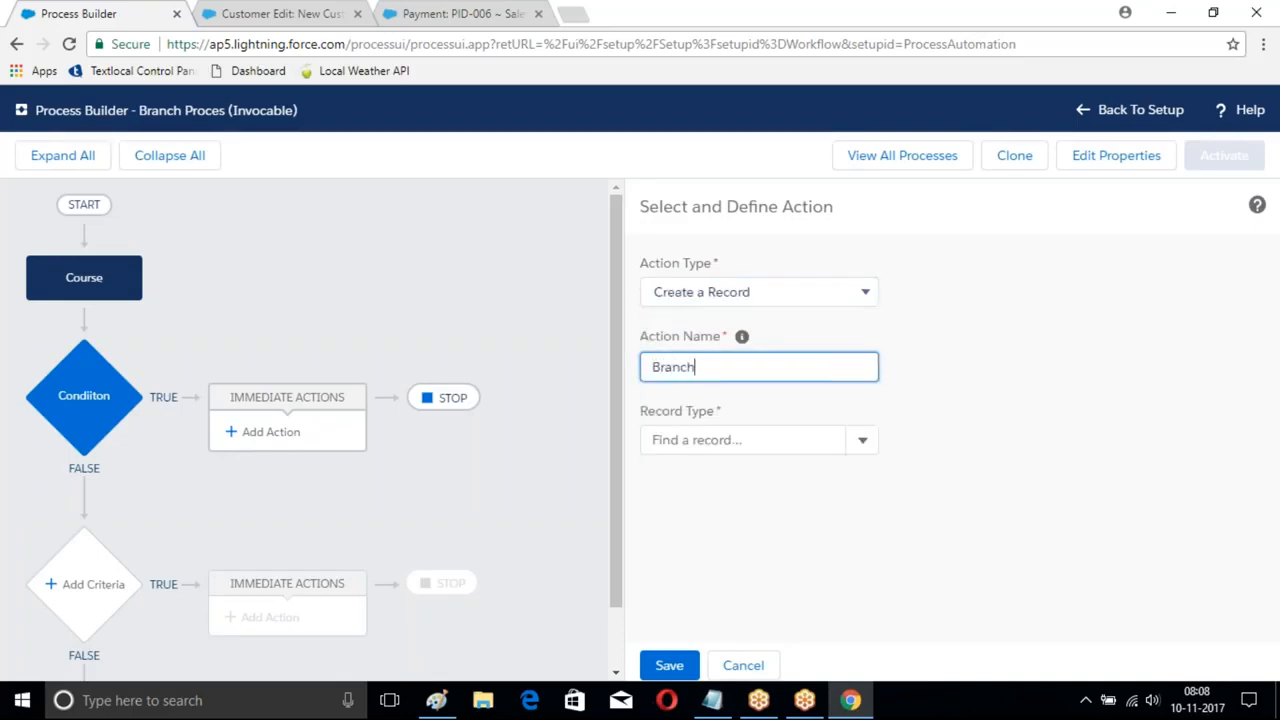
{"action": "left_click", "coordinate": [861, 442]}
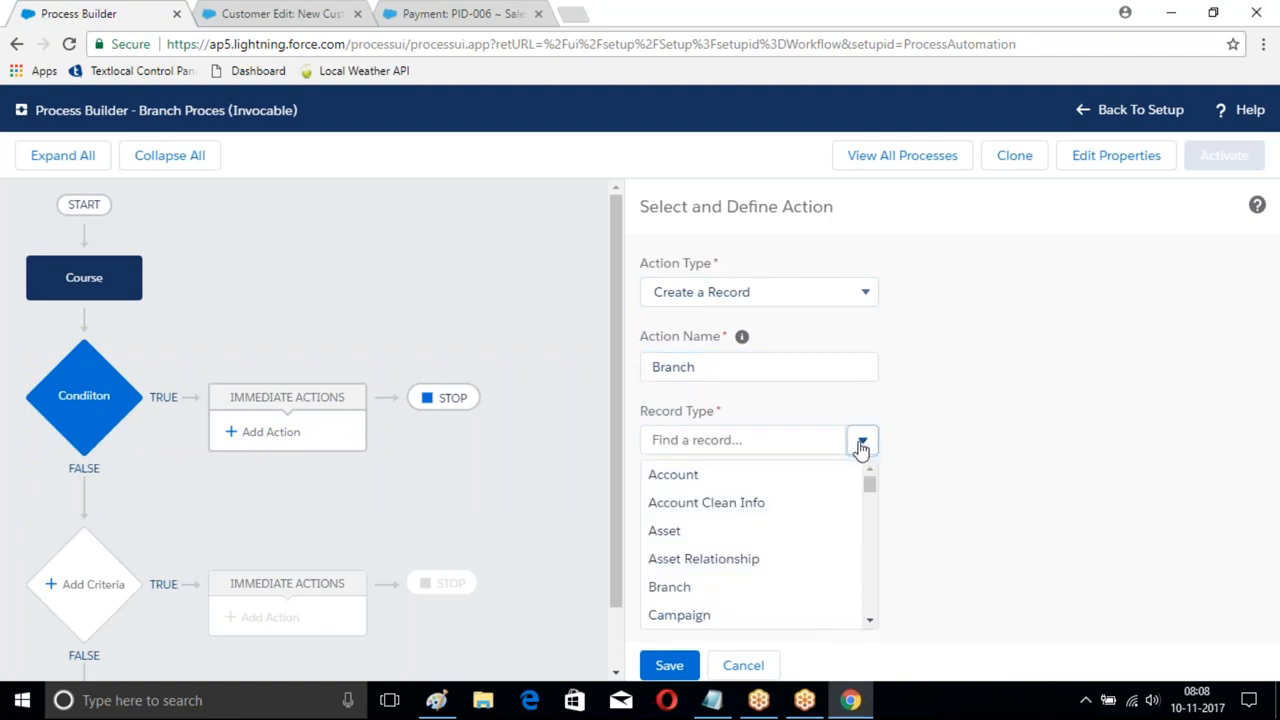
{"action": "left_click", "coordinate": [764, 428]}
{"action": "type", "text": "B"}
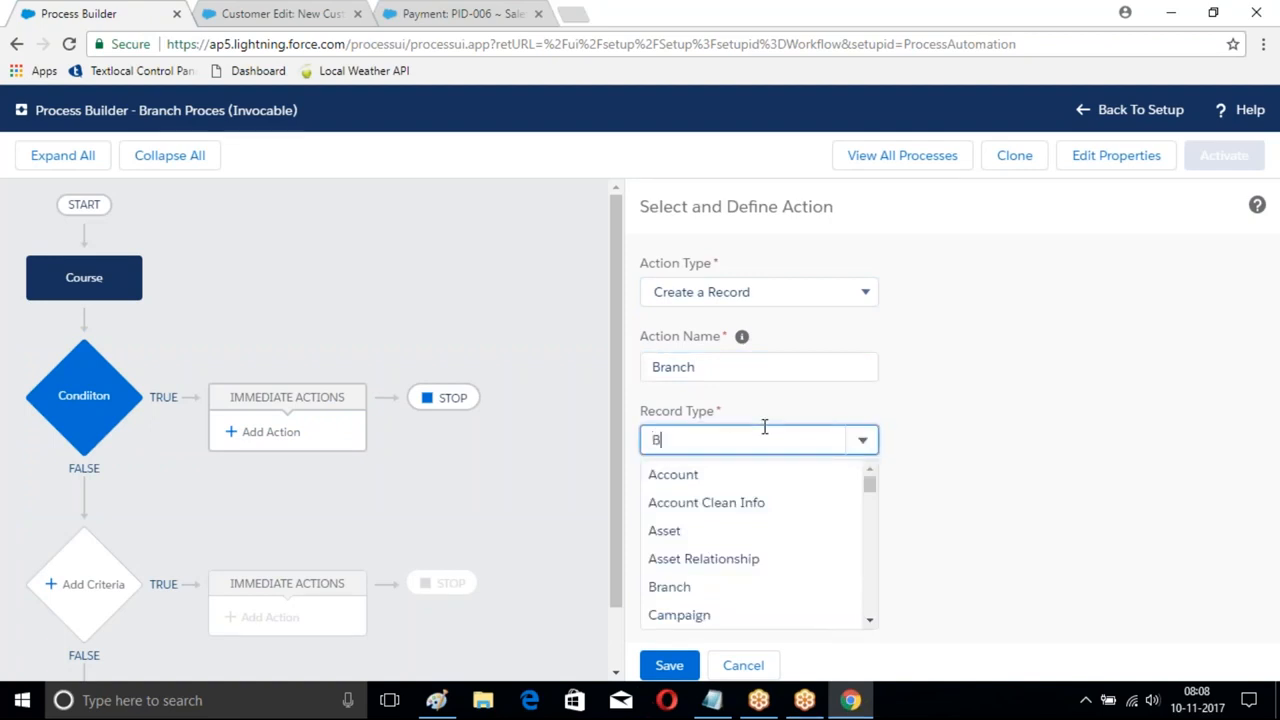
{"action": "type", "text": "ranch"}
{"action": "left_click", "coordinate": [748, 474]}
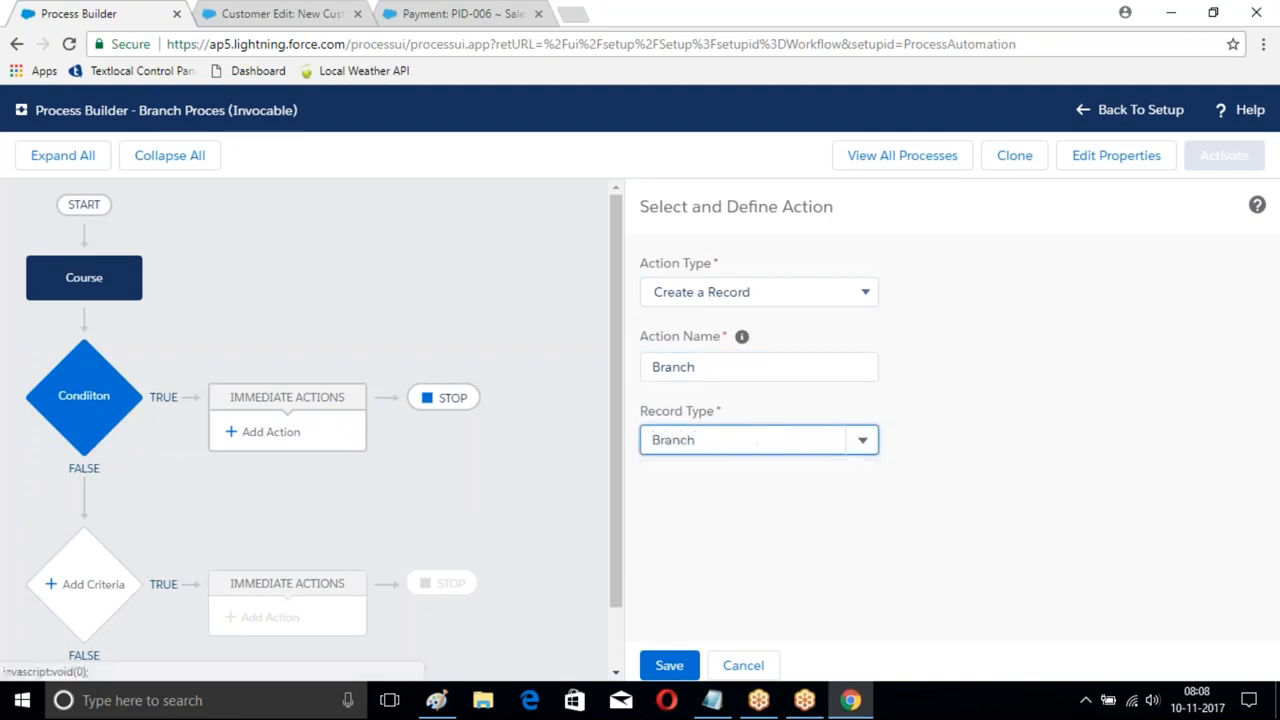
- Set the Branch Name value to LBNagar, save the action, and activate Branch Proces
{"action": "left_click", "coordinate": [1111, 535]}
{"action": "left_click", "coordinate": [1034, 543]}
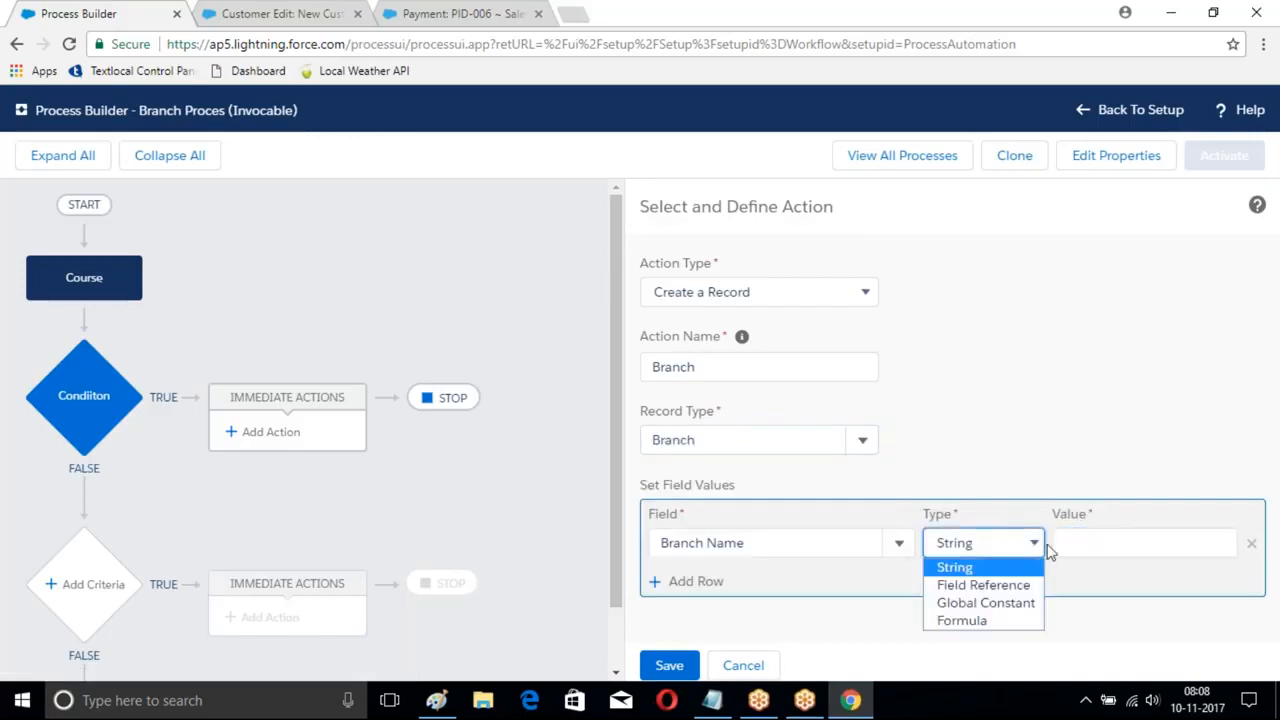
{"action": "left_click", "coordinate": [1097, 534]}
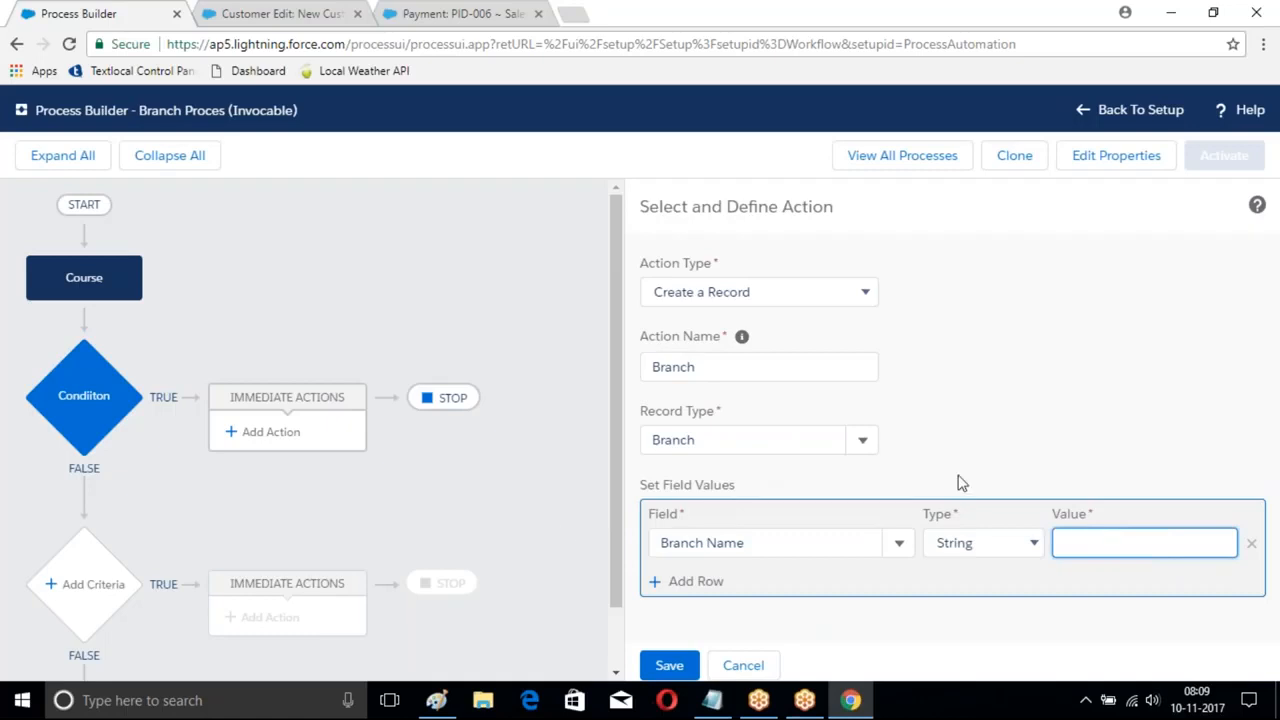
{"action": "type", "text": "LBNagar"}
{"action": "left_click", "coordinate": [669, 665]}
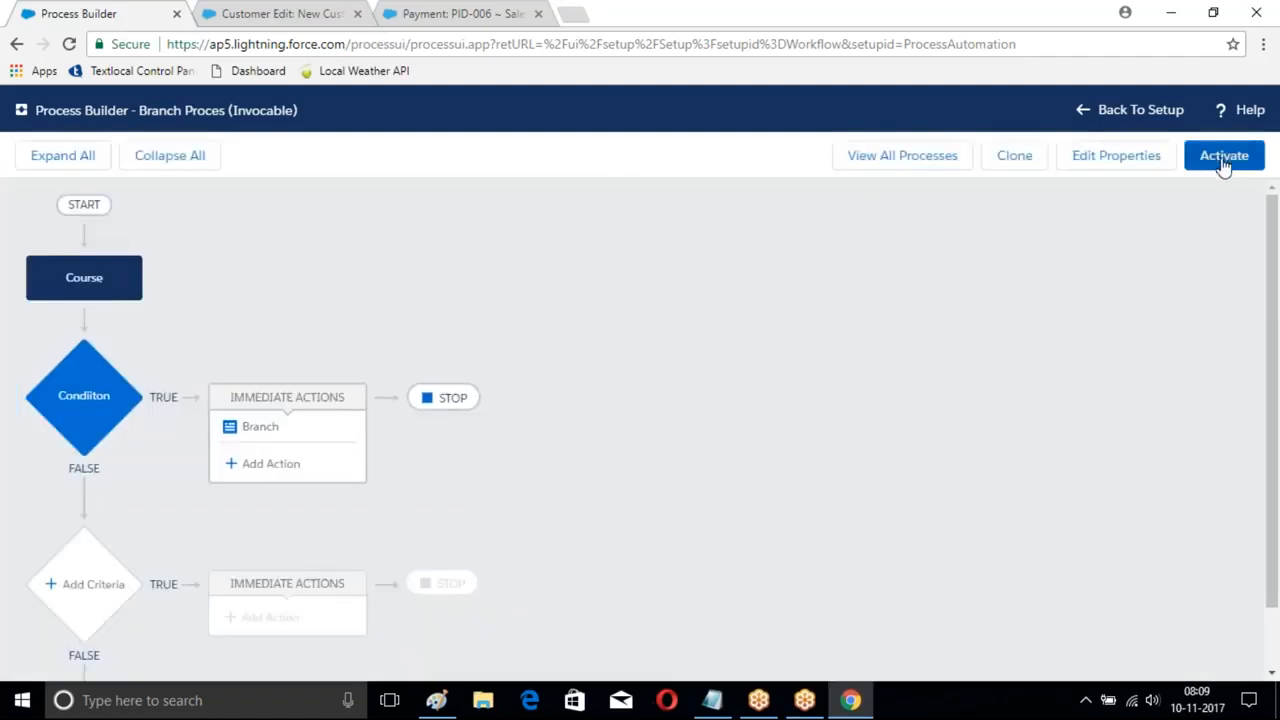
{"action": "left_click", "coordinate": [1222, 160]}
- Confirm Branch Proces activation and create a new 'Course Creation' process that starts when a record changes
{"action": "left_click", "coordinate": [884, 486]}
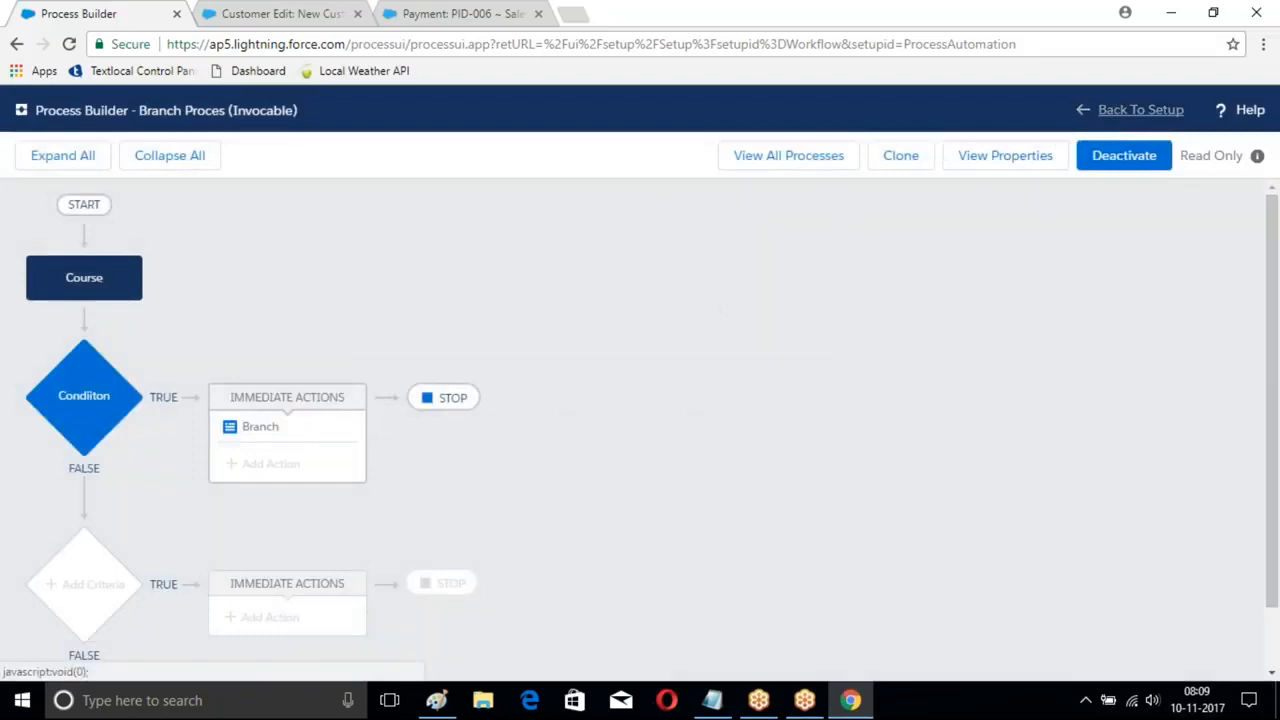
{"action": "left_click", "coordinate": [800, 158]}
{"action": "left_click", "coordinate": [1240, 161]}
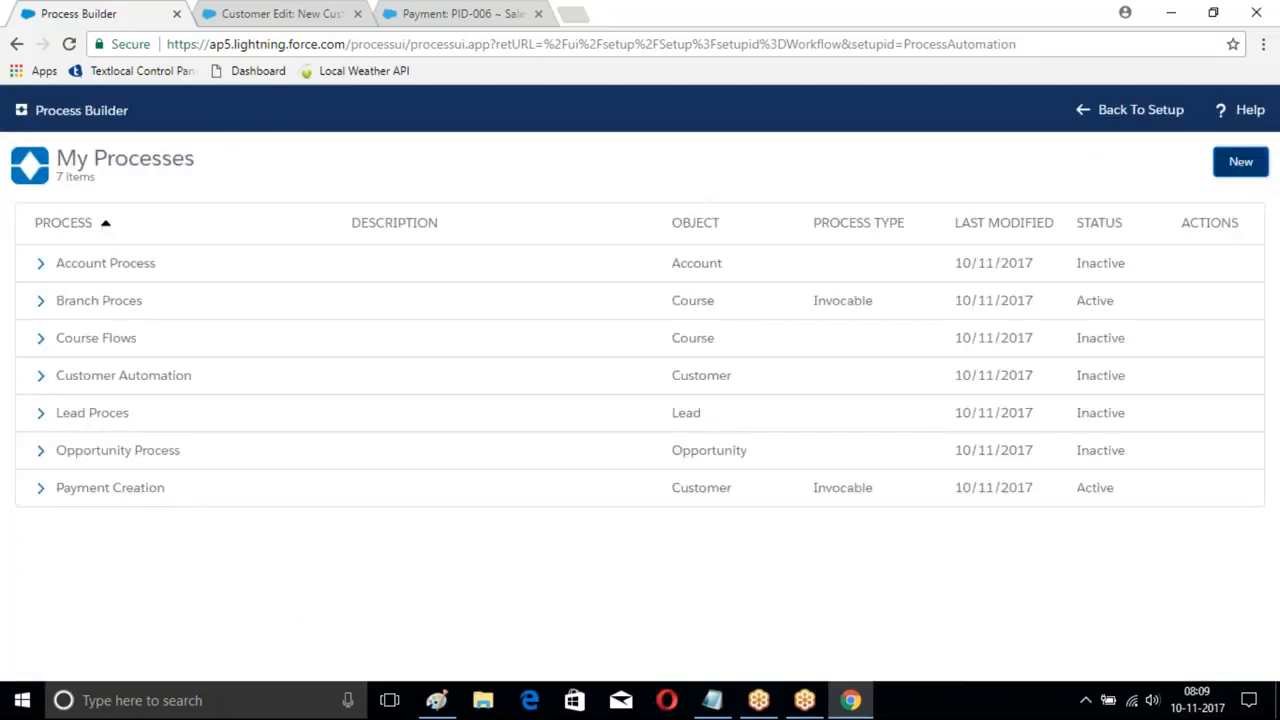
{"action": "type", "text": "C"}
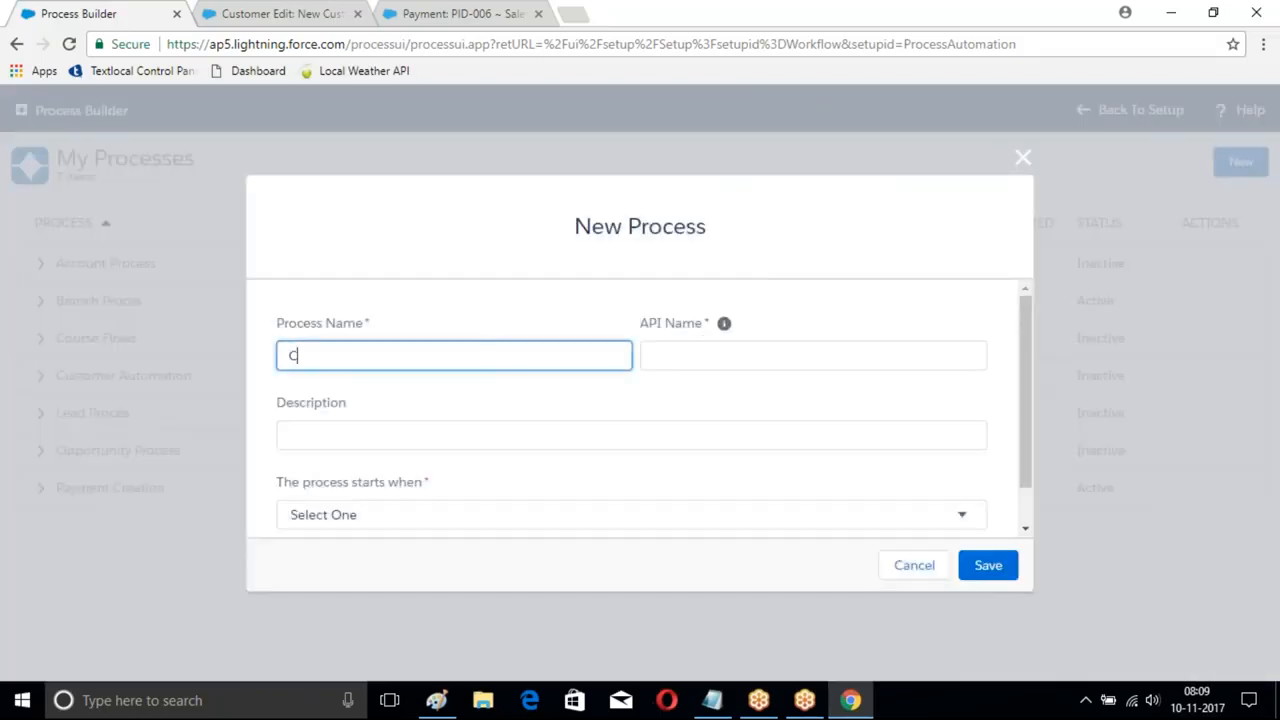
{"action": "type", "text": "ourse Creation"}
{"action": "key", "text": "Tab"}
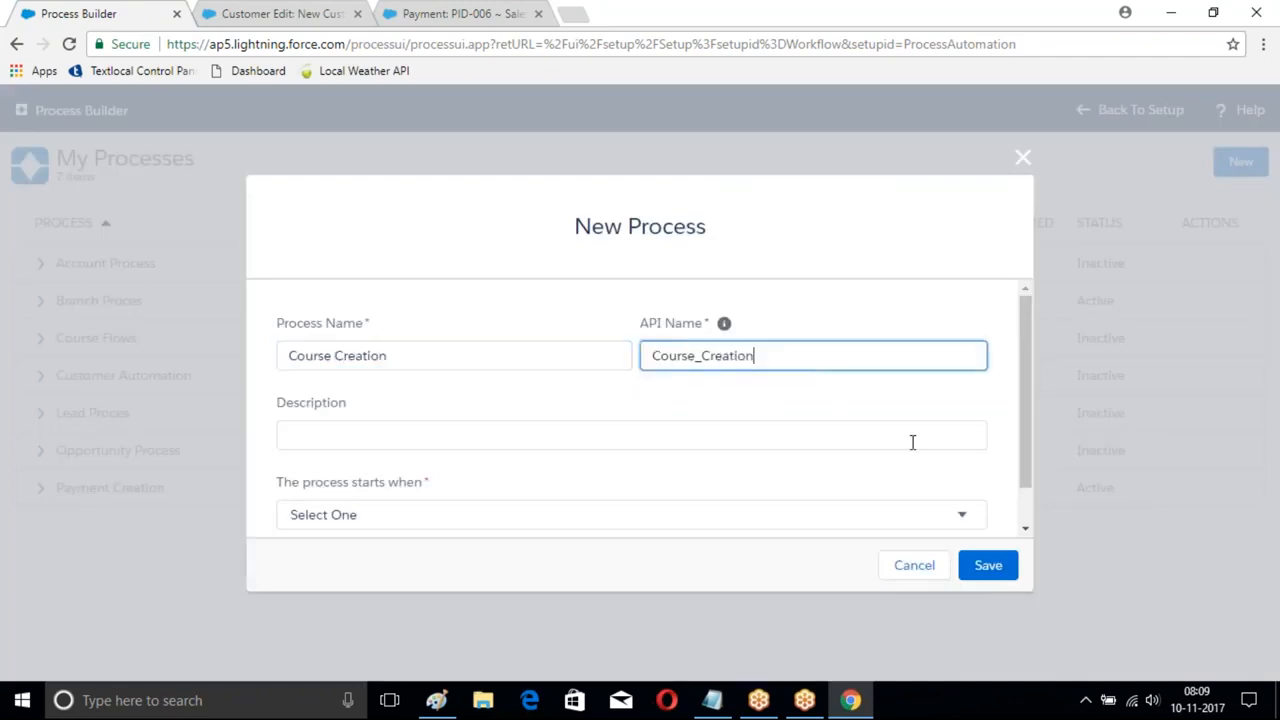
{"action": "left_click", "coordinate": [888, 521]}
{"action": "left_click", "coordinate": [615, 556]}
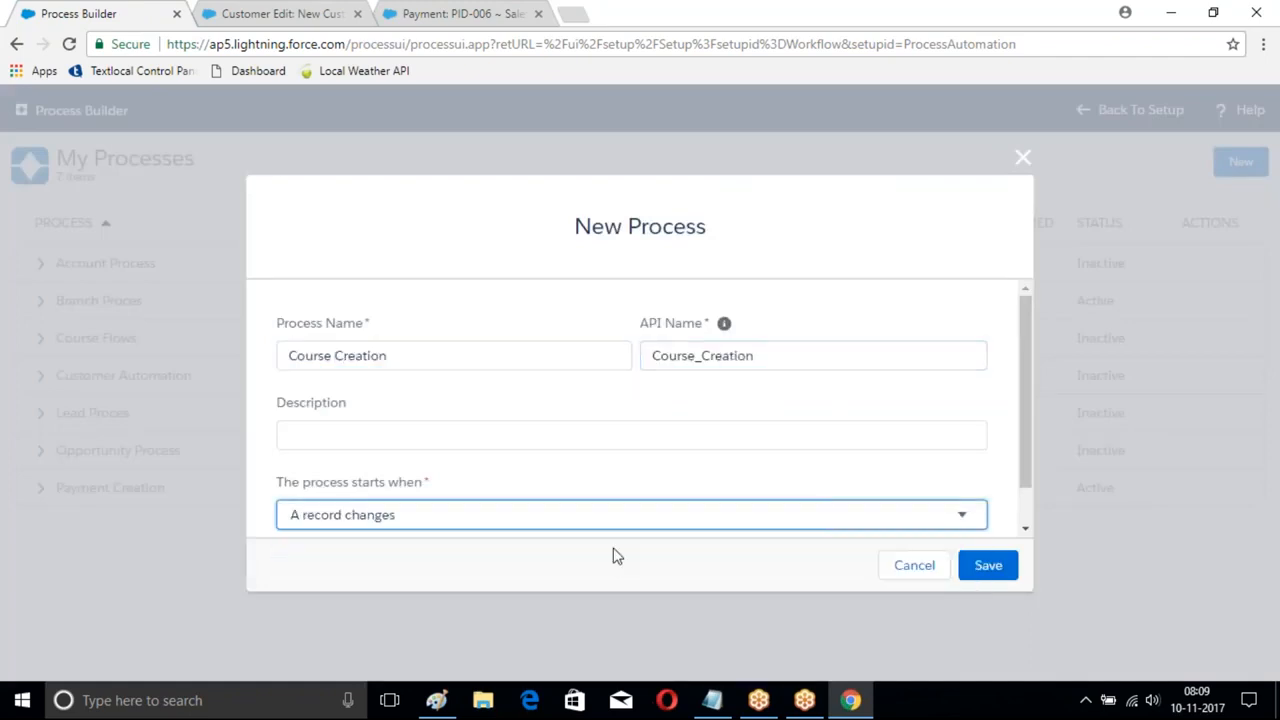
{"action": "left_click", "coordinate": [990, 565]}
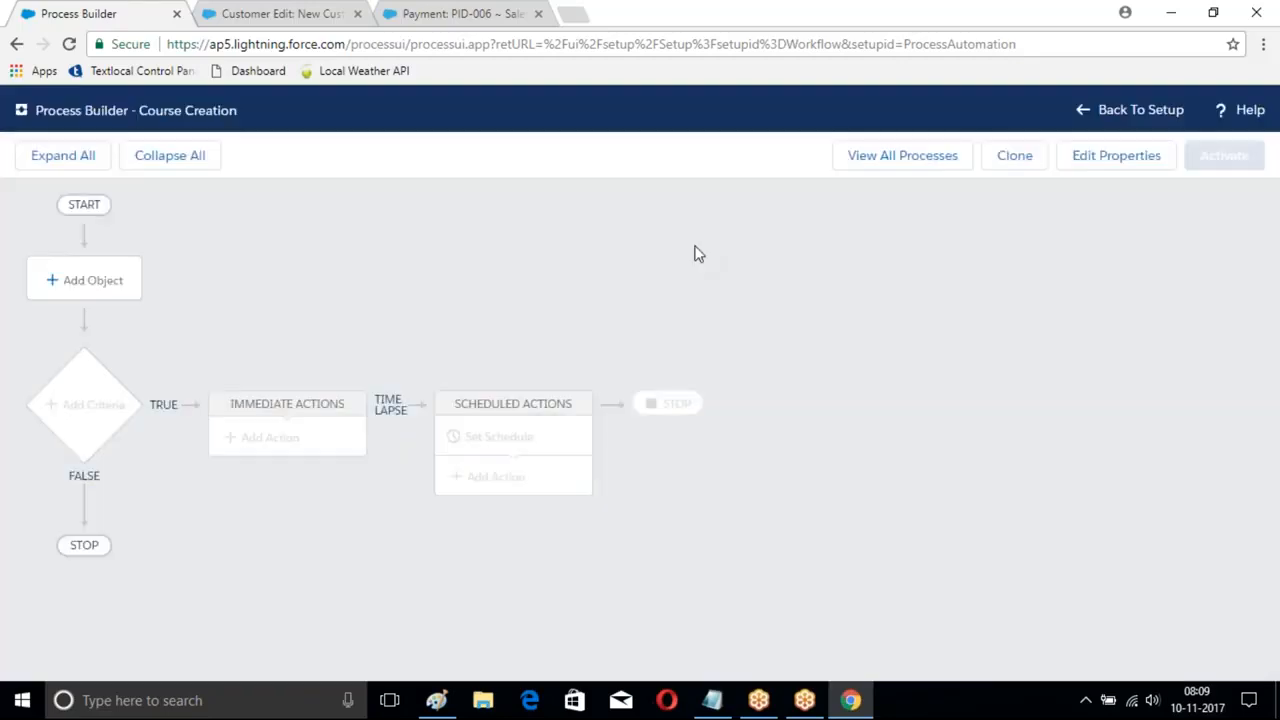
- Set Course as the object that triggers Course Creation
{"action": "left_click", "coordinate": [77, 286]}
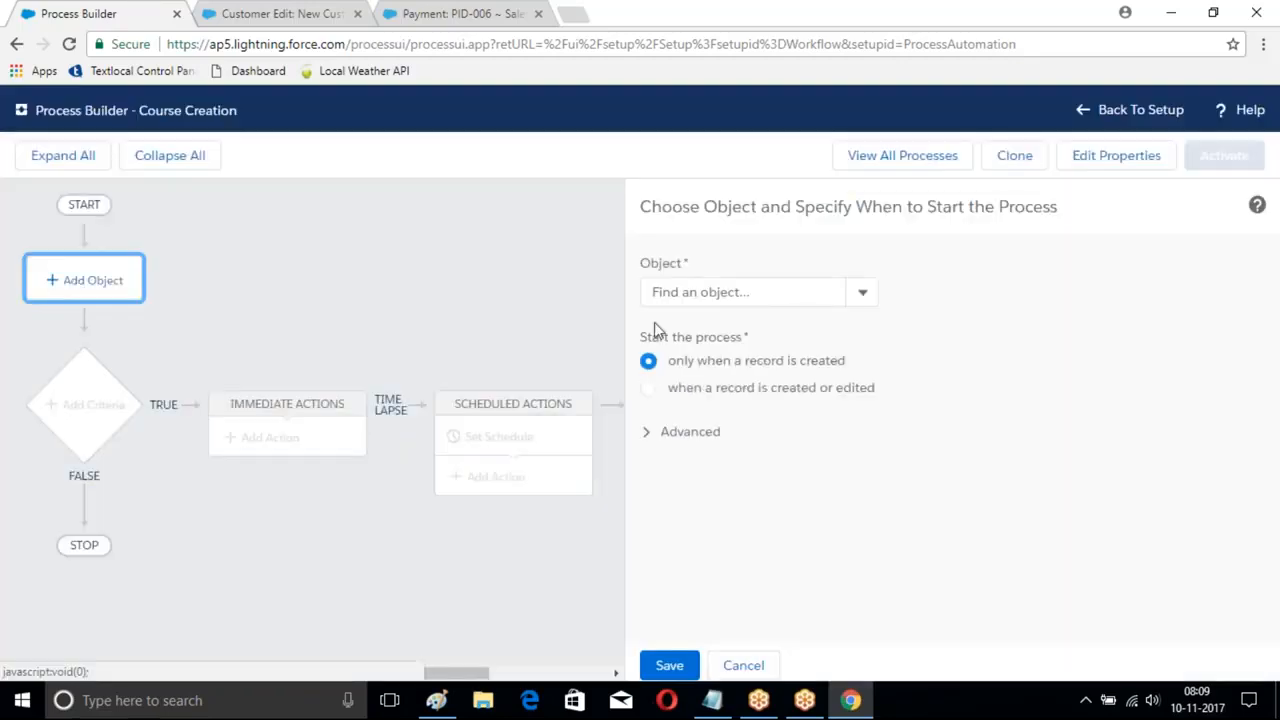
{"action": "left_click", "coordinate": [713, 296]}
{"action": "type", "text": "Course"}
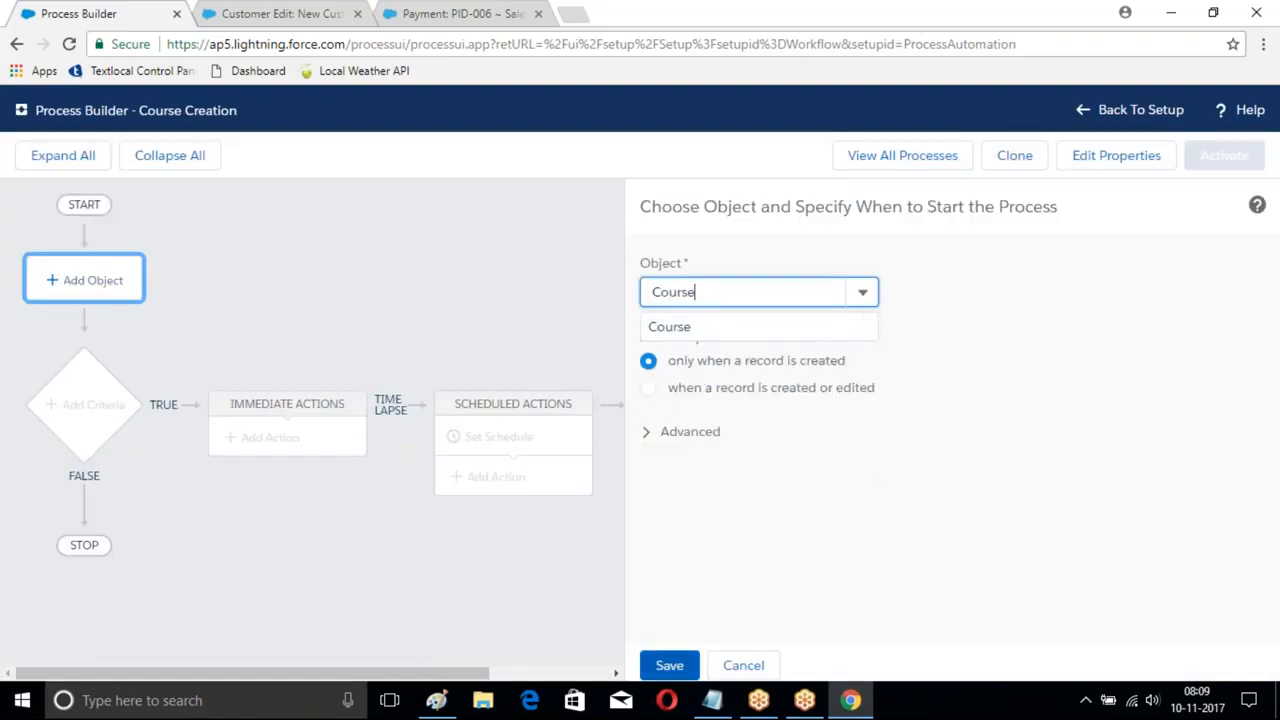
{"action": "left_click", "coordinate": [669, 665]}
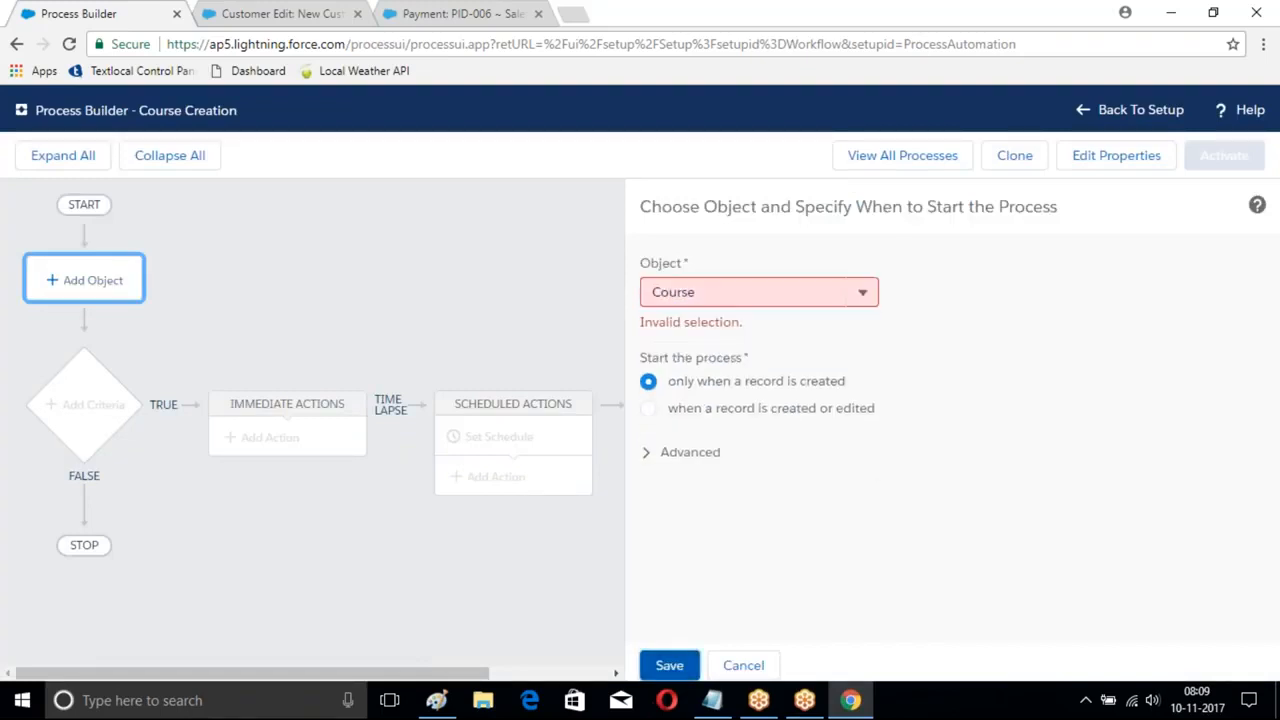
{"action": "left_click", "coordinate": [721, 291]}
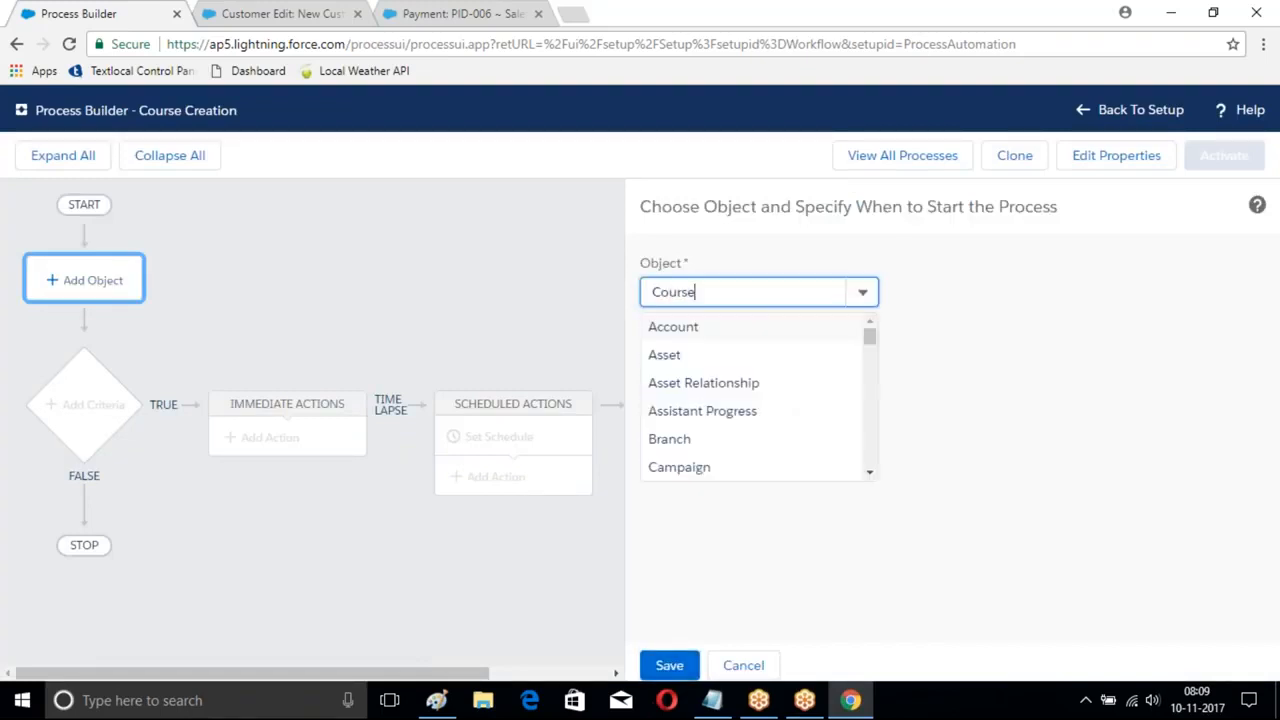
{"action": "key", "text": "BackSpace"}
{"action": "key", "text": "BackSpace"}
{"action": "key", "text": "BackSpace"}
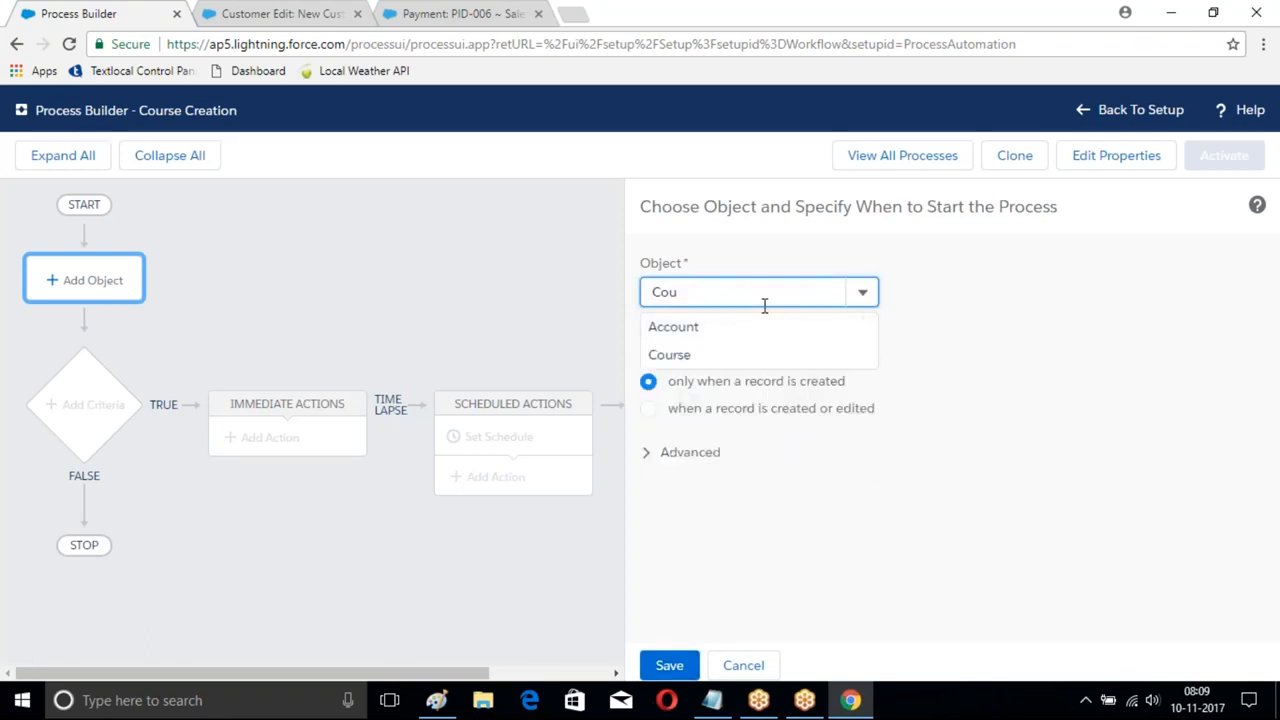
{"action": "left_click", "coordinate": [669, 354]}
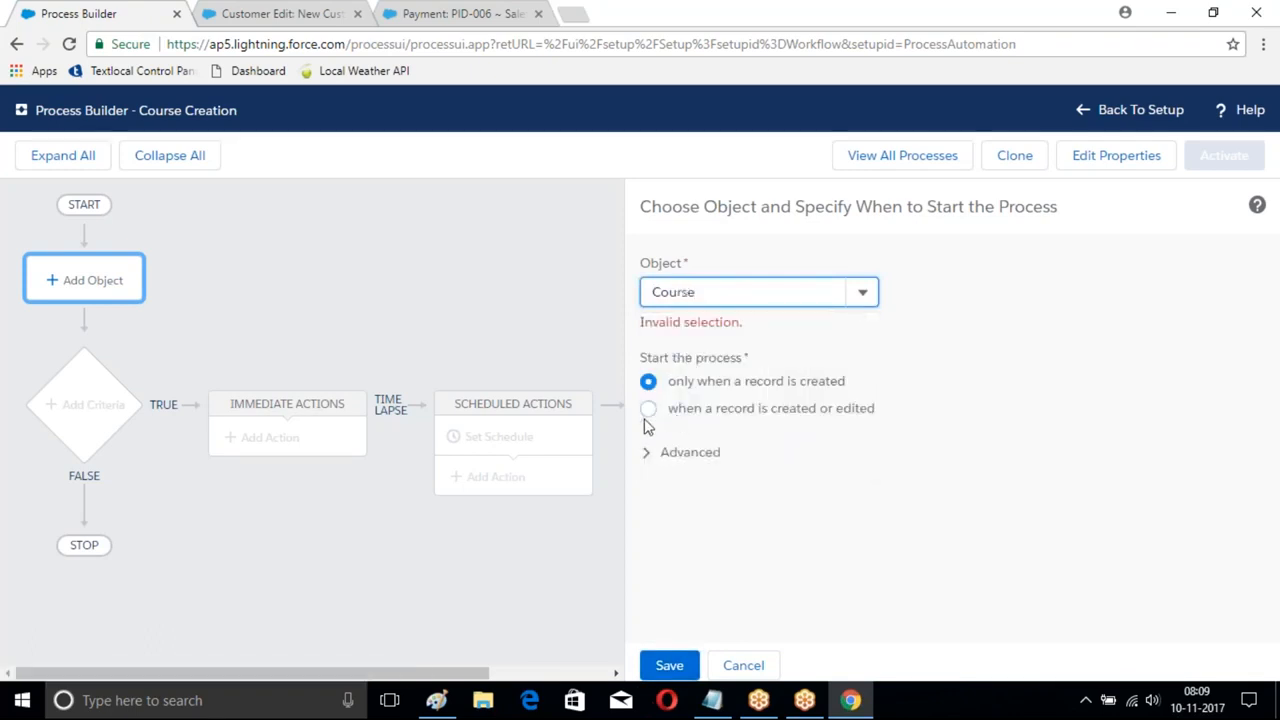
{"action": "left_click", "coordinate": [667, 664]}
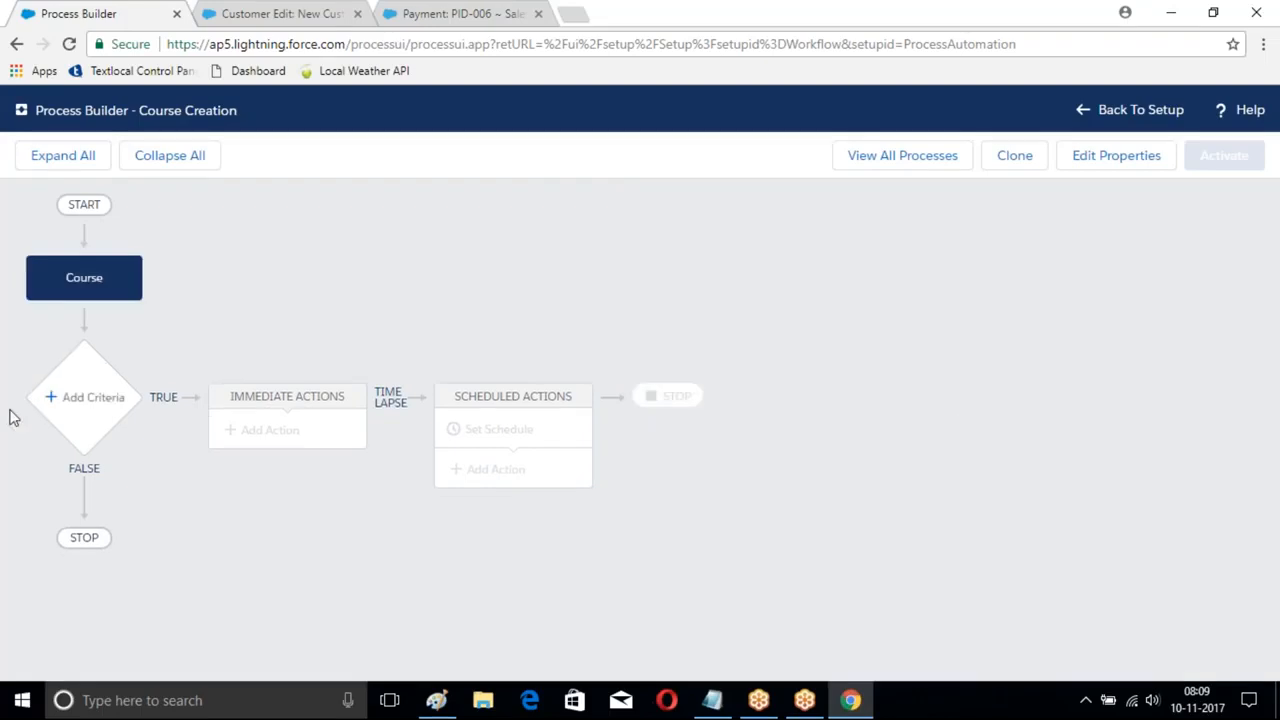
- Add a criterion named Fee requiring the Fee field to be greater than 10,000
{"action": "left_click", "coordinate": [77, 410]}
{"action": "left_click", "coordinate": [568, 305]}
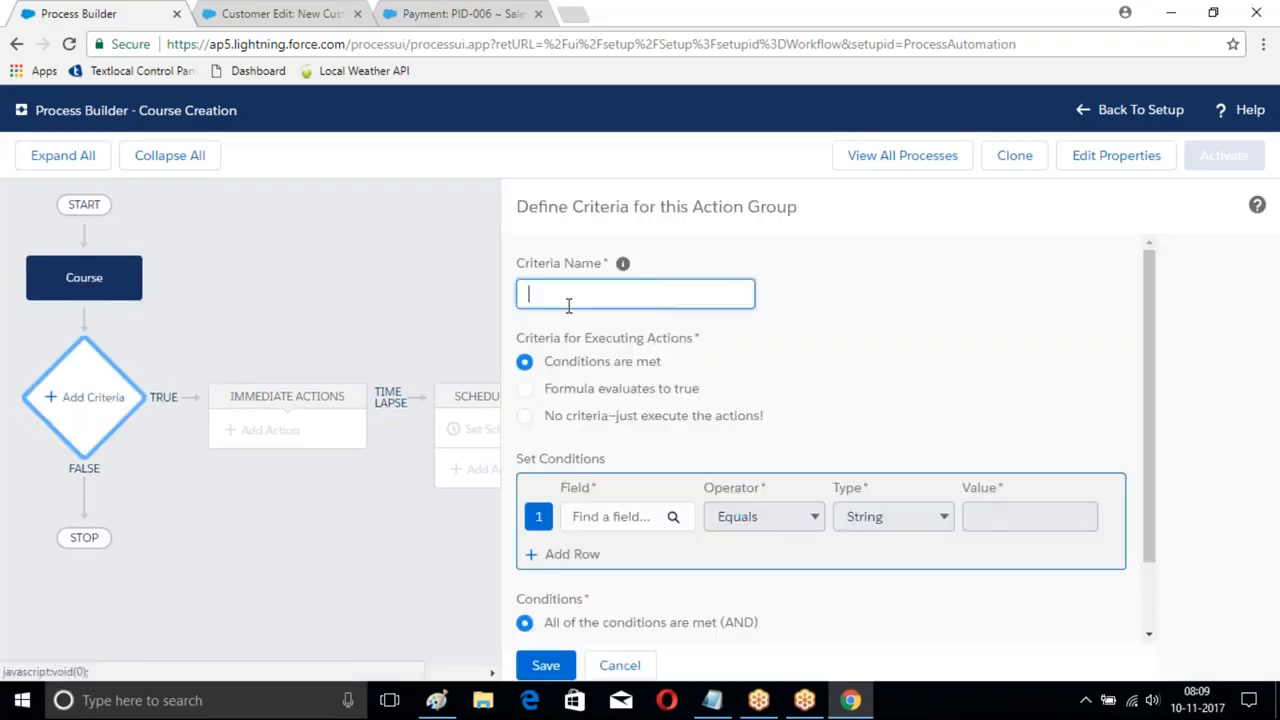
{"action": "type", "text": "Fee"}
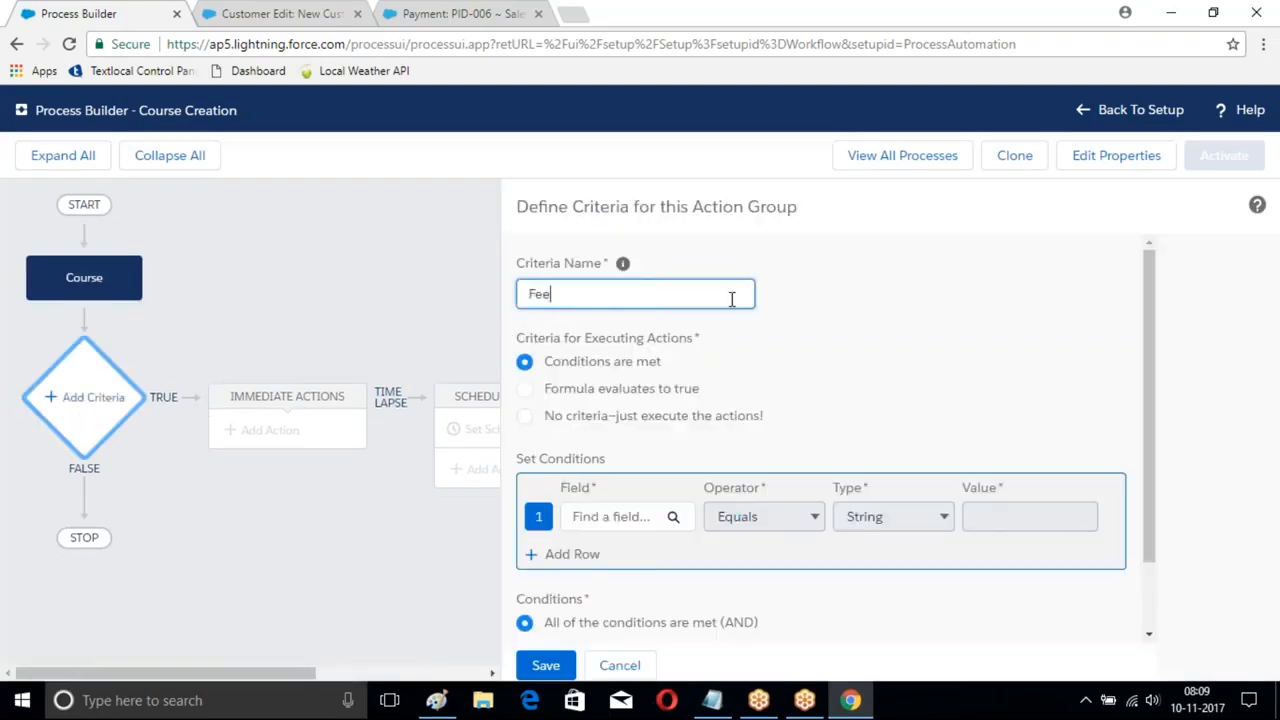
{"action": "left_click", "coordinate": [622, 514]}
{"action": "type", "text": "fee"}
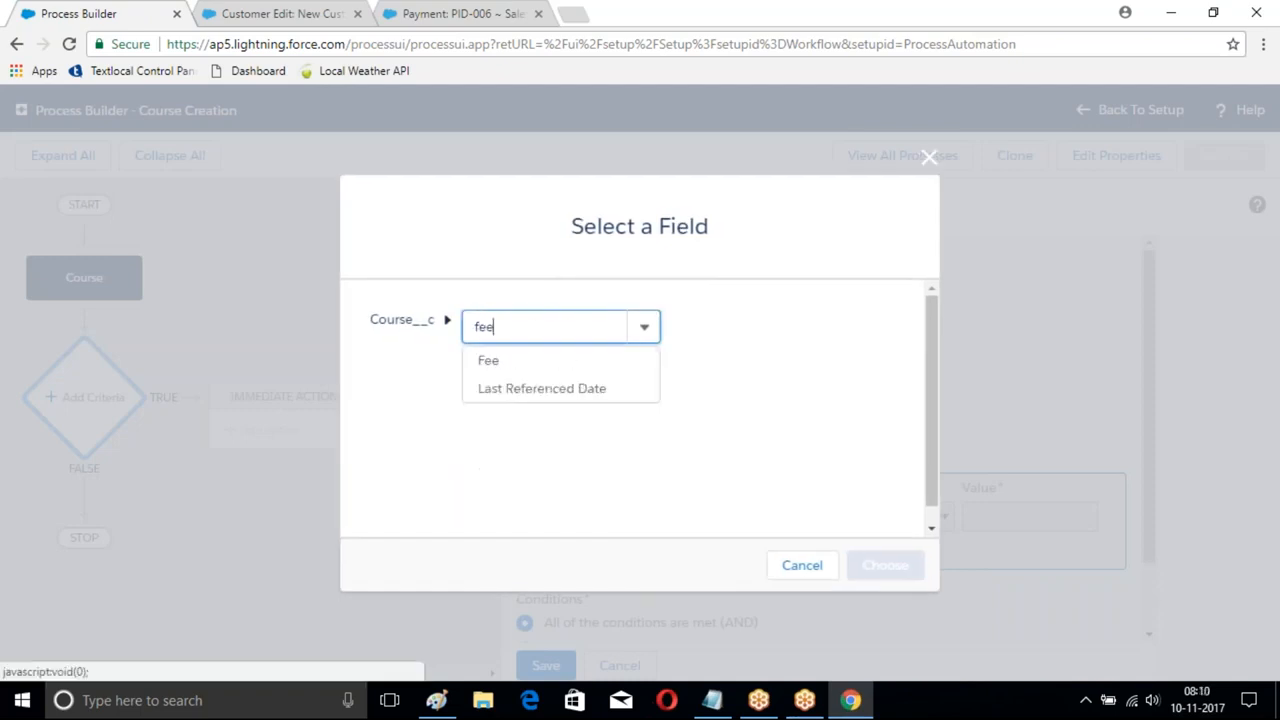
{"action": "left_click", "coordinate": [488, 360]}
{"action": "left_click", "coordinate": [885, 565]}
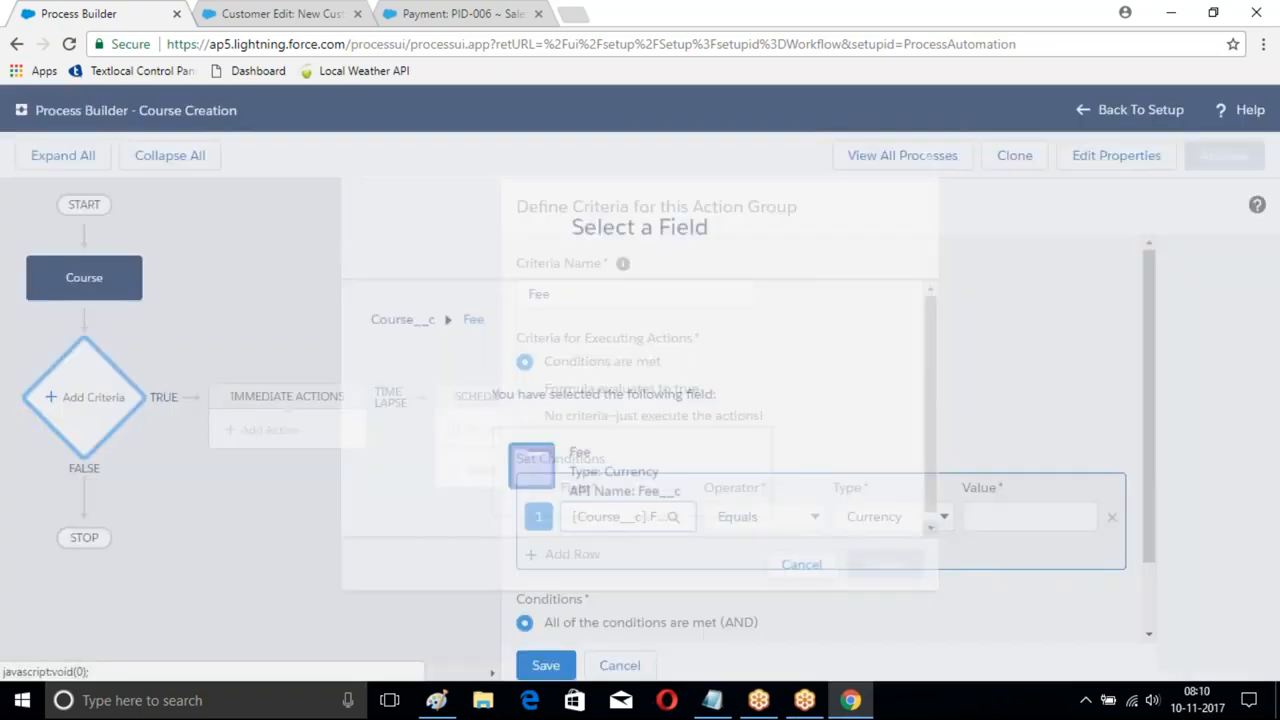
{"action": "left_click", "coordinate": [765, 516]}
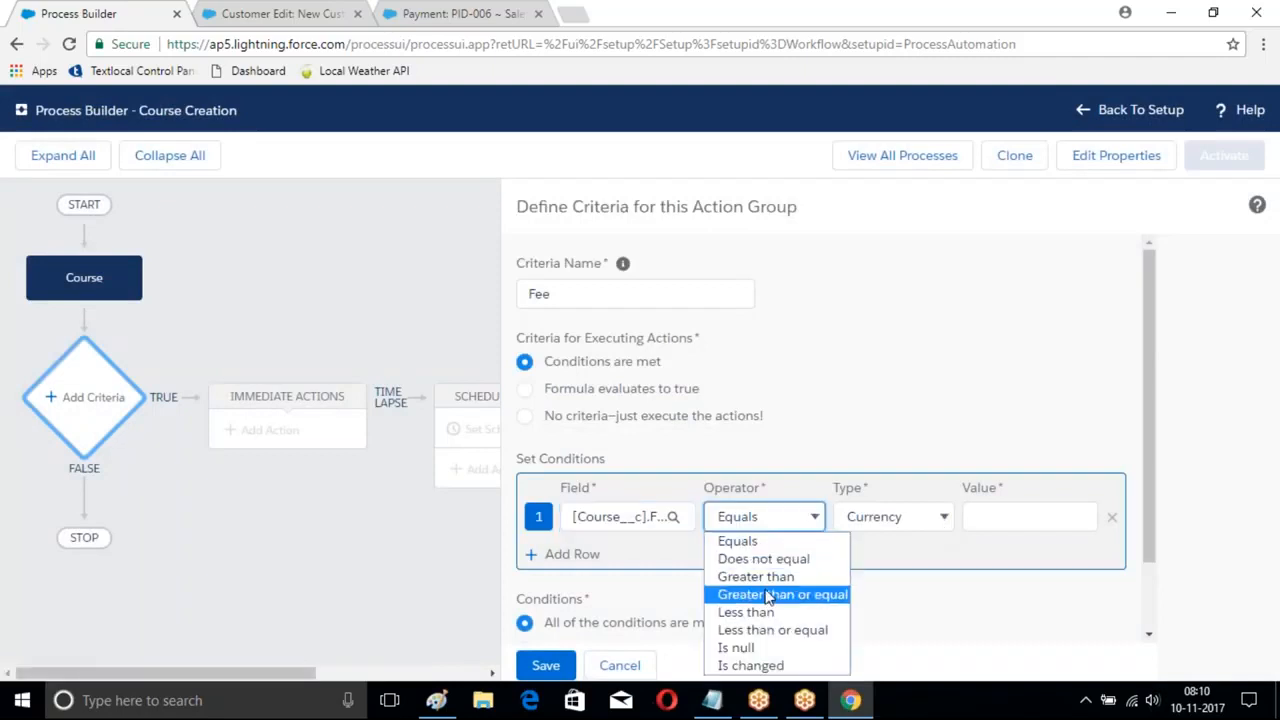
{"action": "left_click", "coordinate": [755, 576]}
{"action": "left_click", "coordinate": [988, 518]}
{"action": "type", "text": "10,000"}
{"action": "scroll", "coordinate": [991, 517], "scroll_direction": "down", "scroll_amount": 1}
{"action": "left_click", "coordinate": [545, 665]}
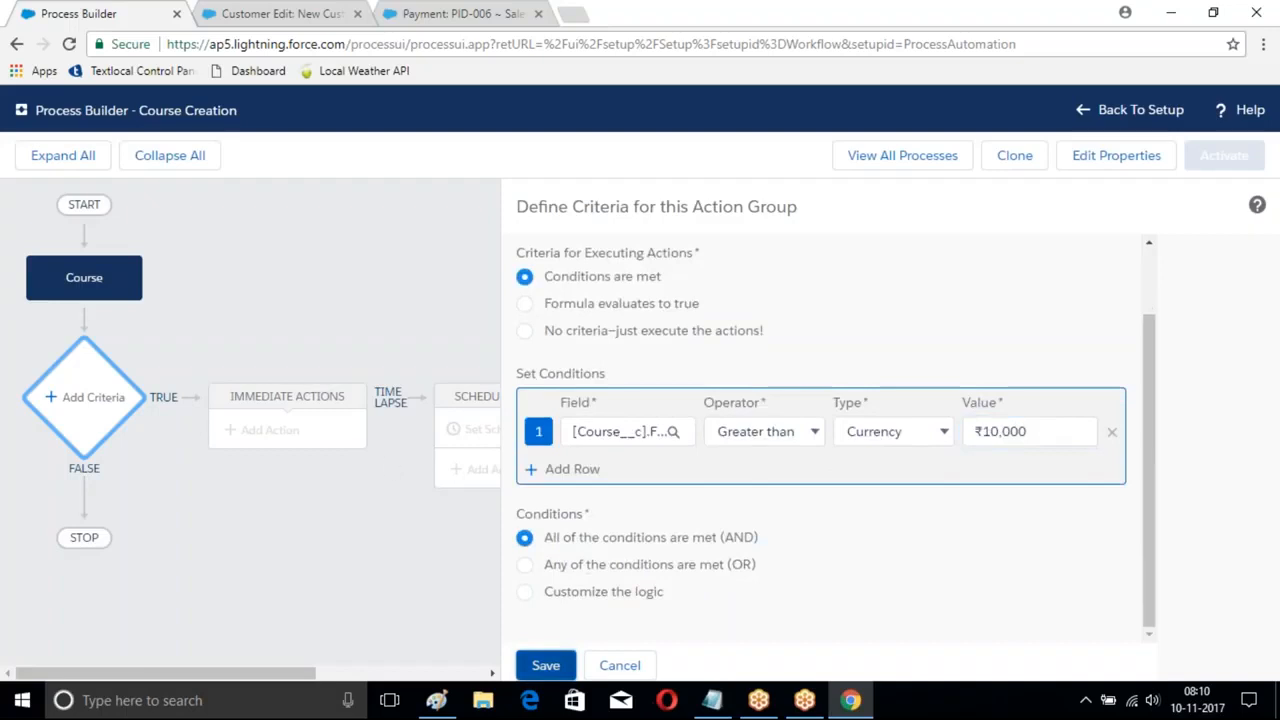
- Add a Processes action named Branch Creation under Fee that invokes Branch Proces
{"action": "left_click", "coordinate": [254, 432]}
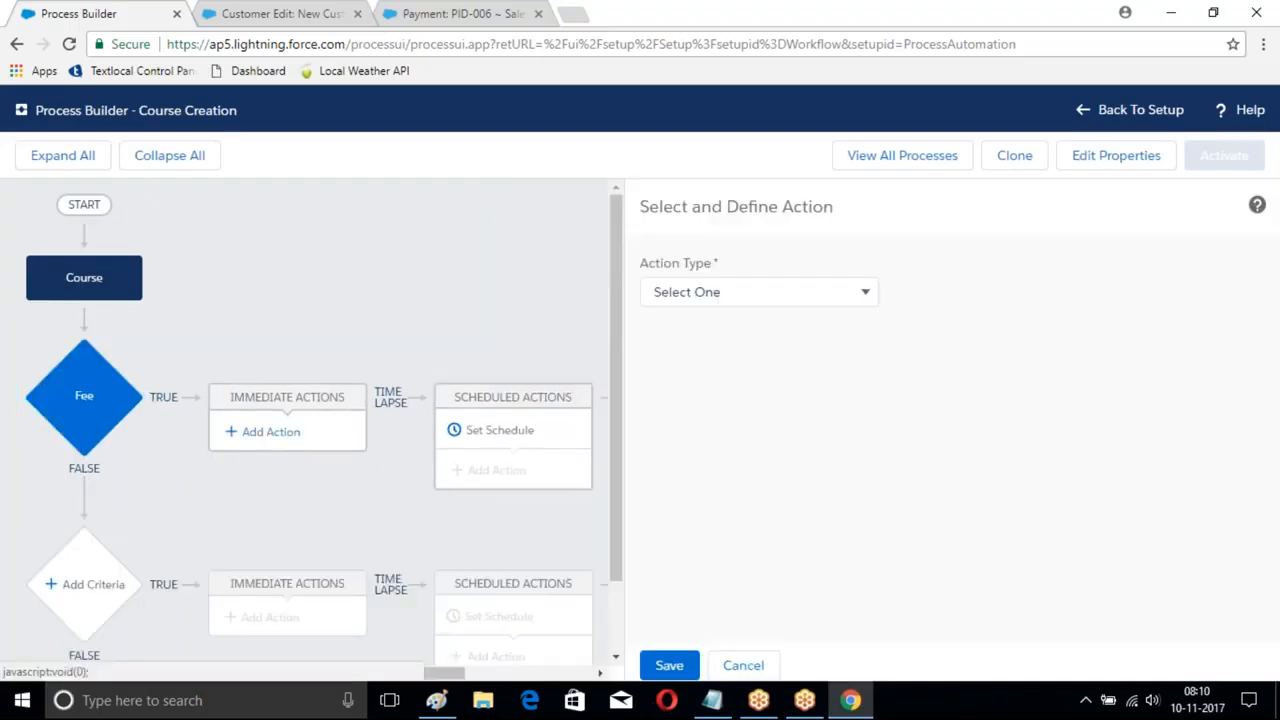
{"action": "left_click", "coordinate": [762, 300]}
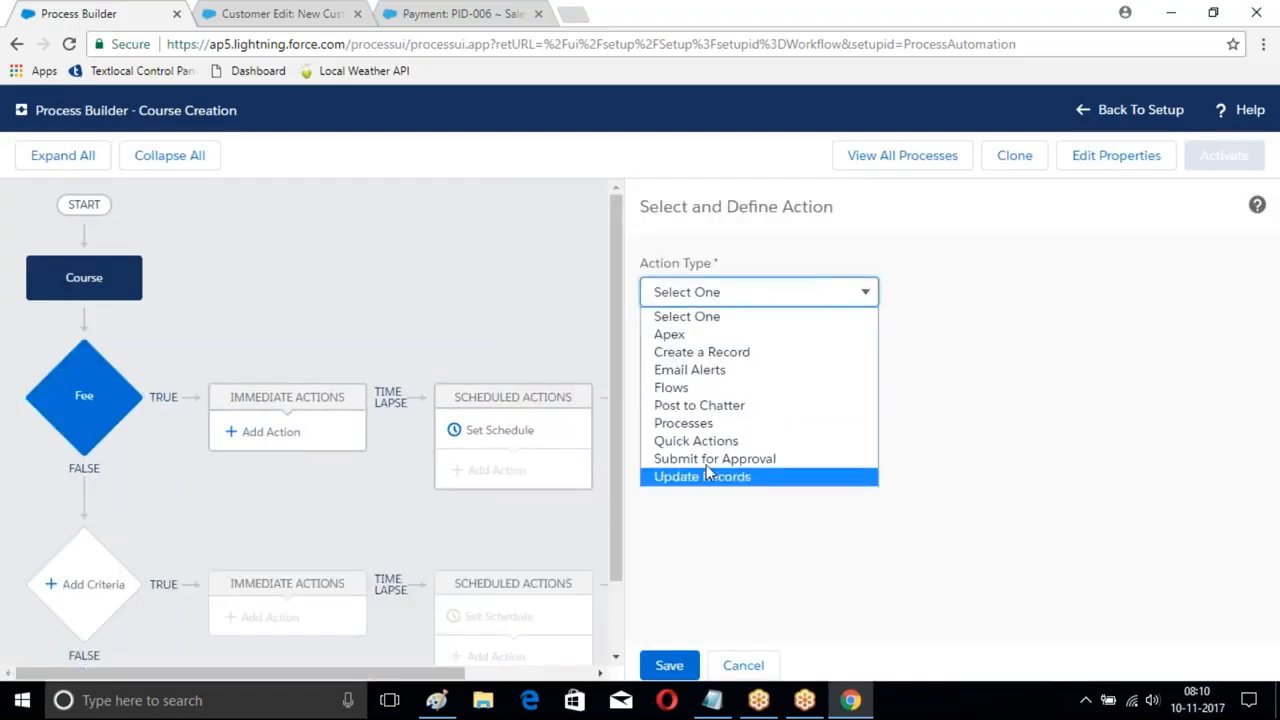
{"action": "left_click", "coordinate": [683, 423]}
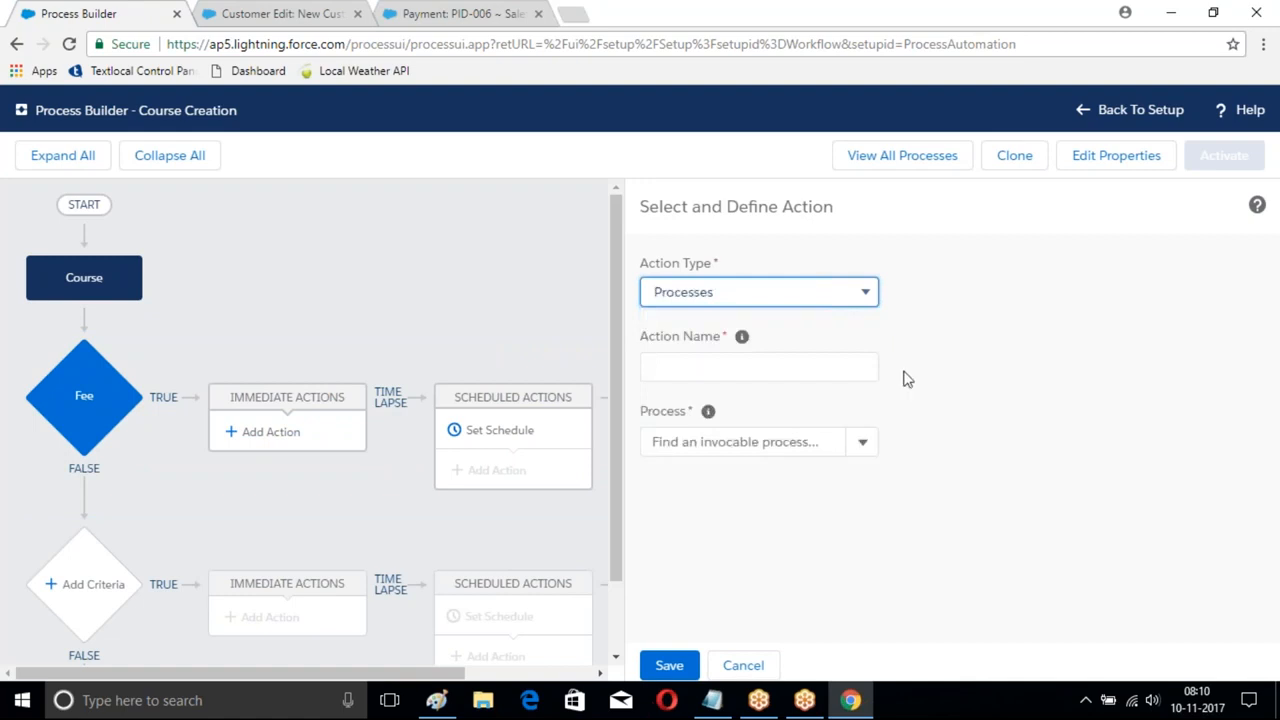
{"action": "left_click", "coordinate": [704, 363]}
{"action": "type", "text": "Bran"}
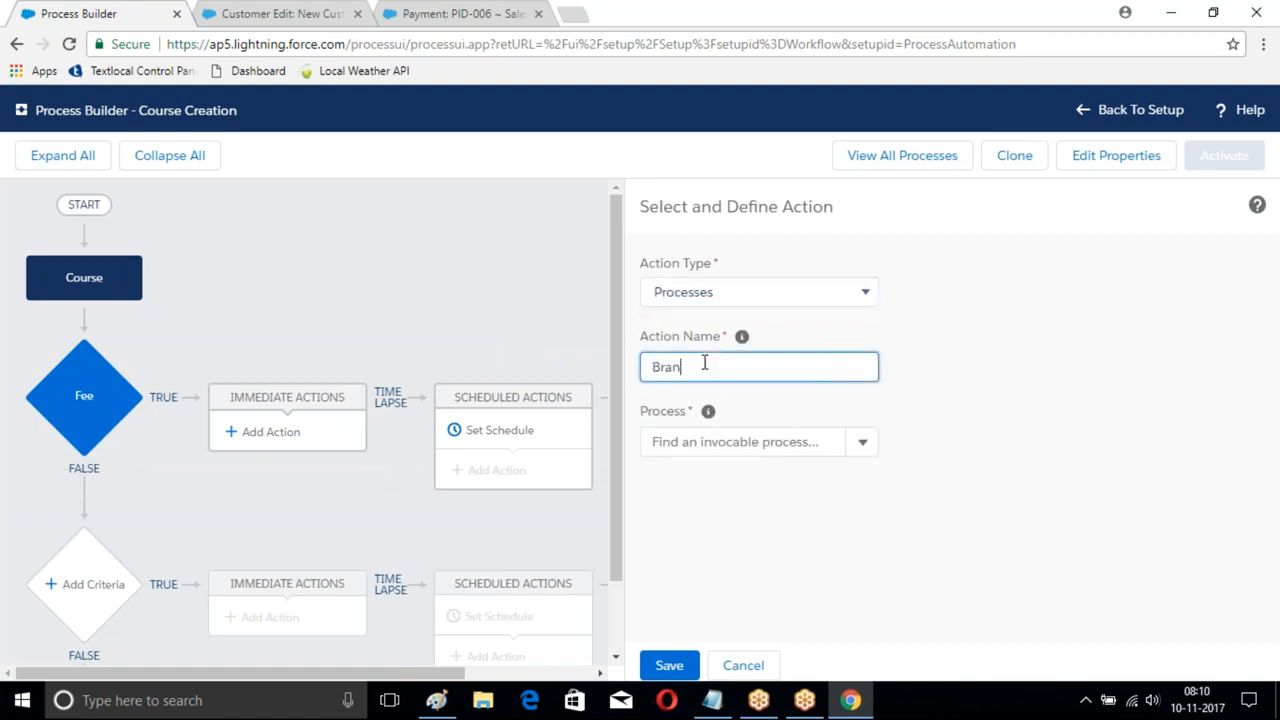
{"action": "type", "text": "ch Creation"}
{"action": "left_click", "coordinate": [735, 443]}
{"action": "left_click", "coordinate": [690, 476]}
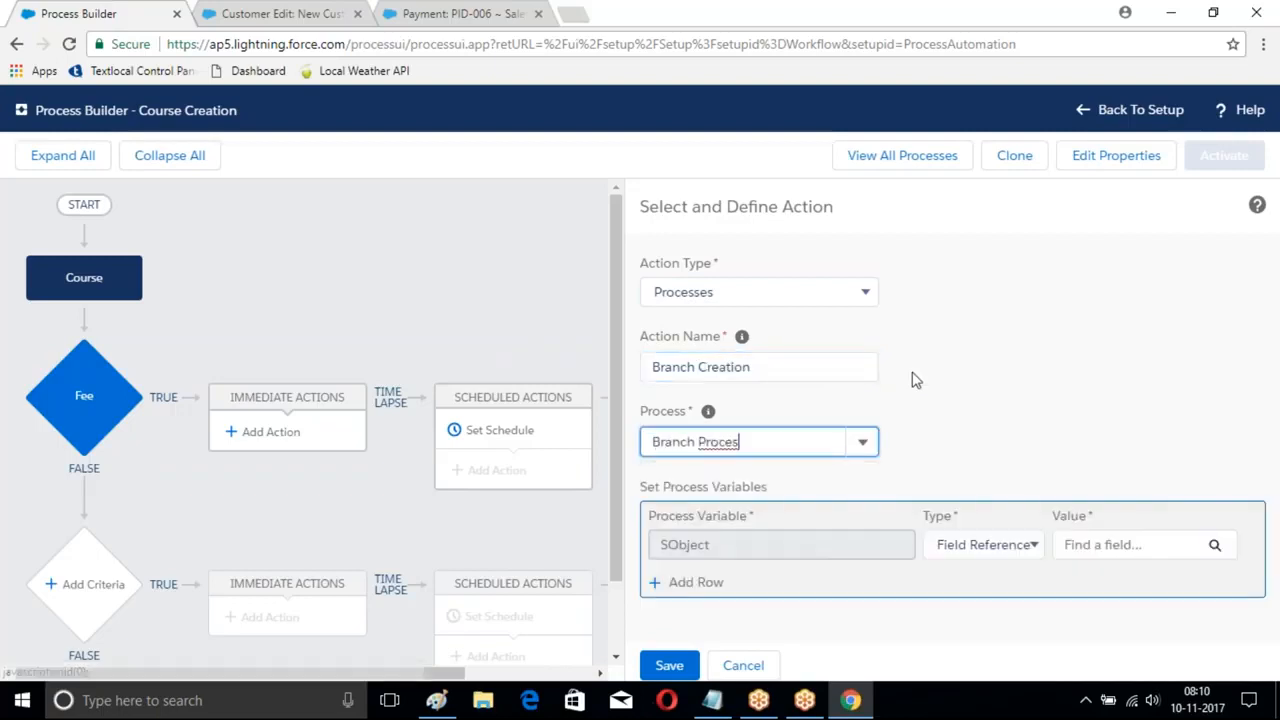
{"action": "left_click", "coordinate": [1040, 546]}
{"action": "left_click", "coordinate": [1136, 544]}
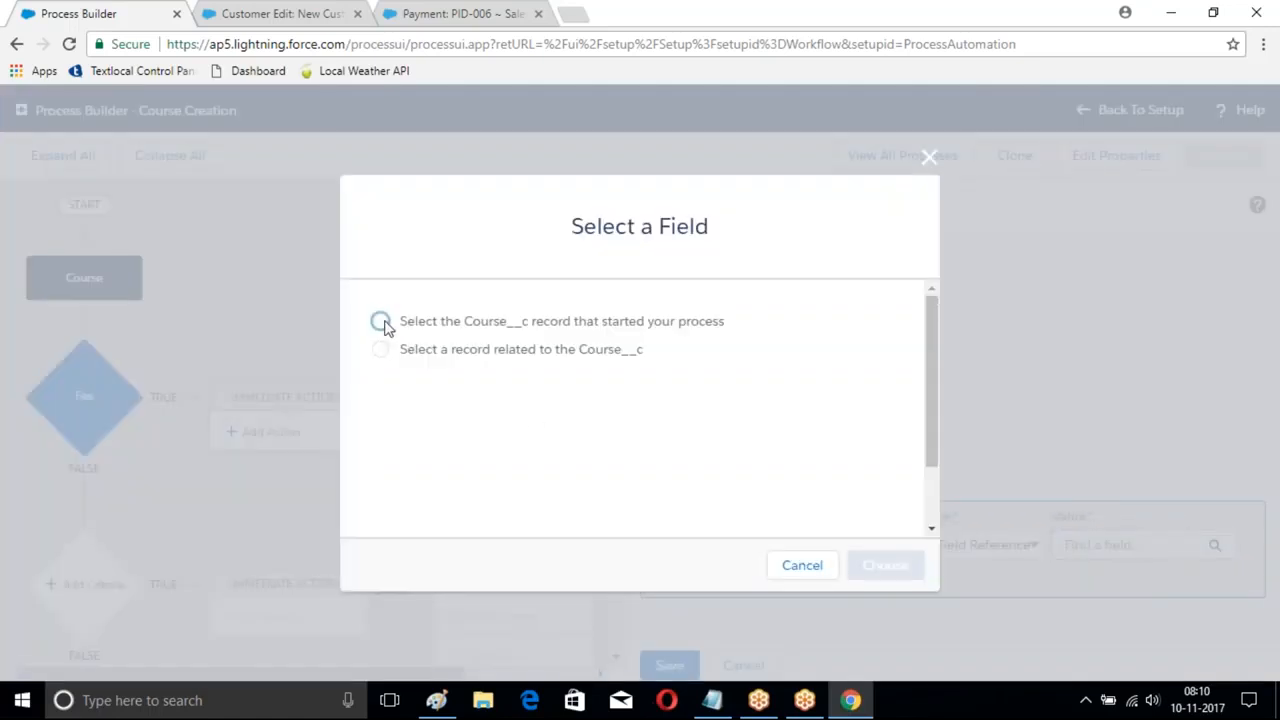
- Pass the Course__c record that started the process as the variable value and save Branch Creation
{"action": "left_click", "coordinate": [381, 322]}
{"action": "left_click", "coordinate": [885, 566]}
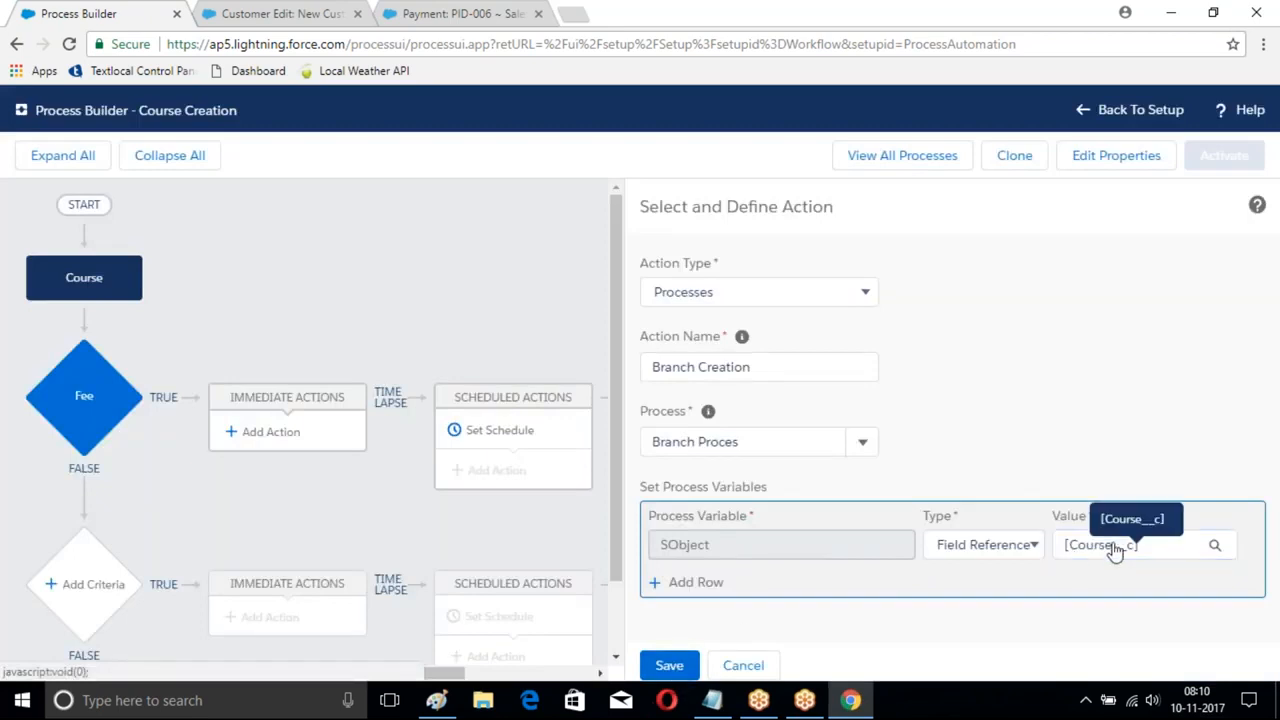
{"action": "left_click", "coordinate": [1163, 548]}
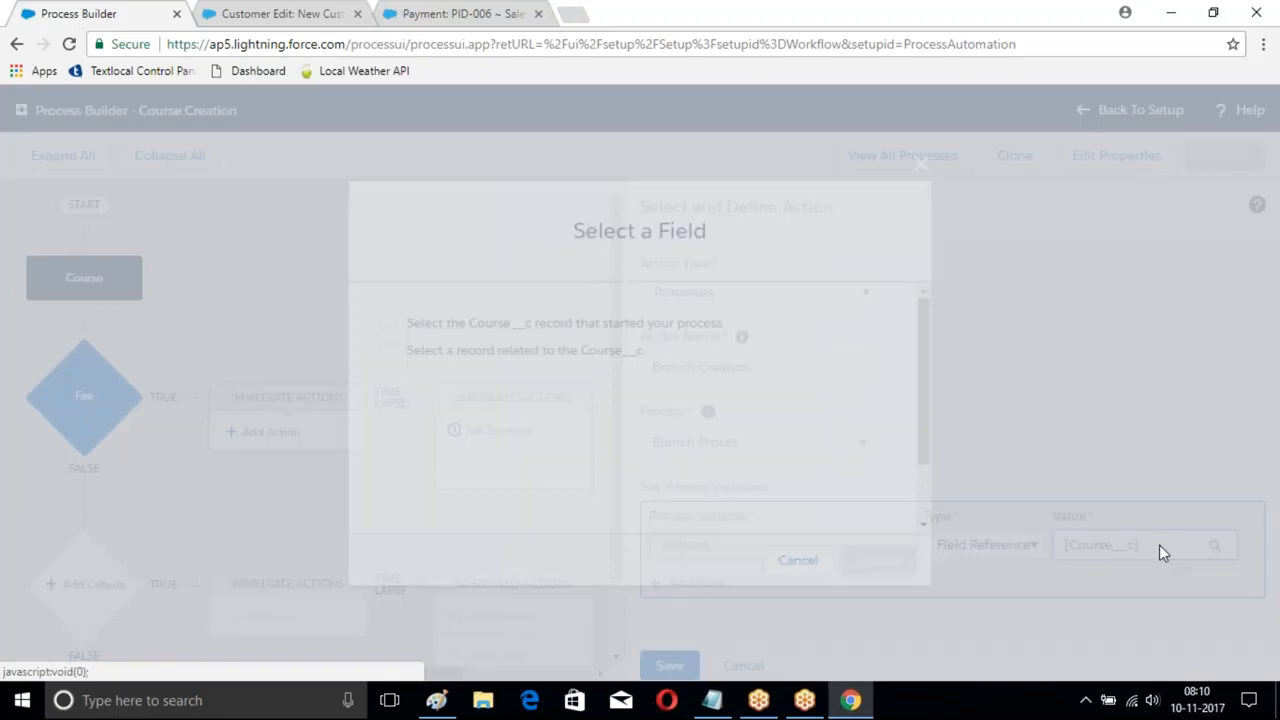
{"action": "left_click", "coordinate": [920, 165]}
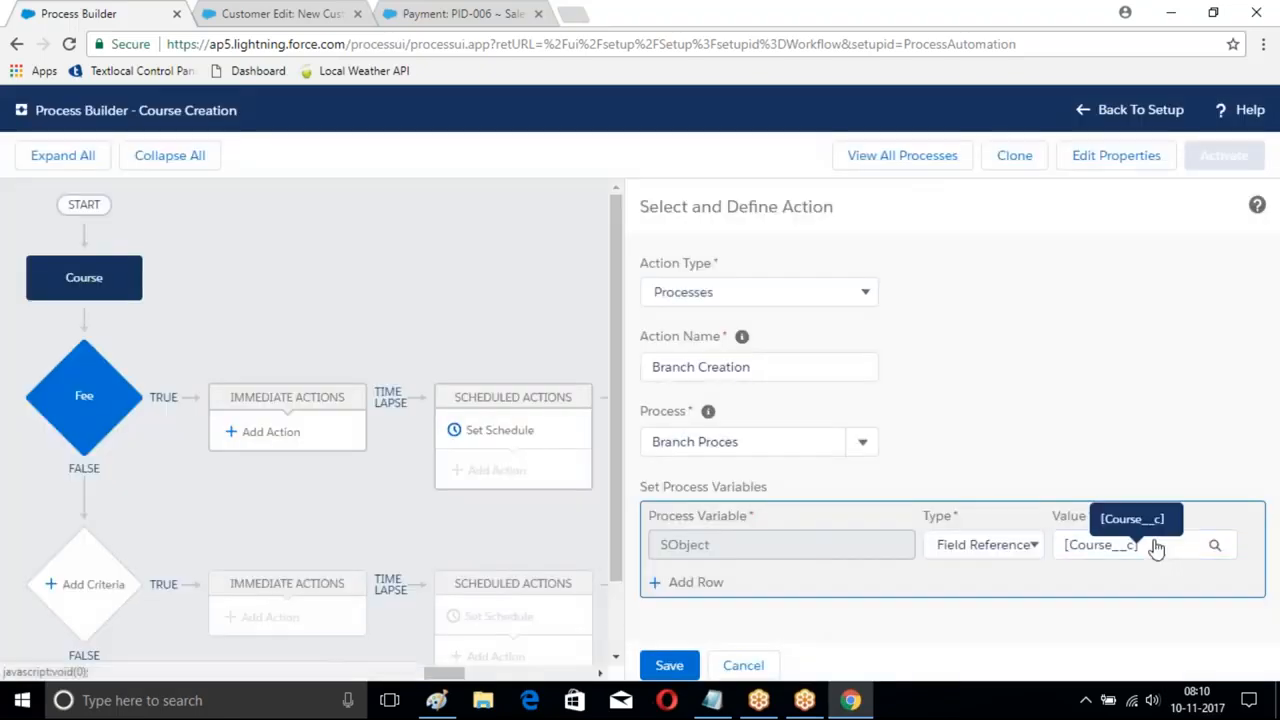
{"action": "left_click", "coordinate": [1029, 544]}
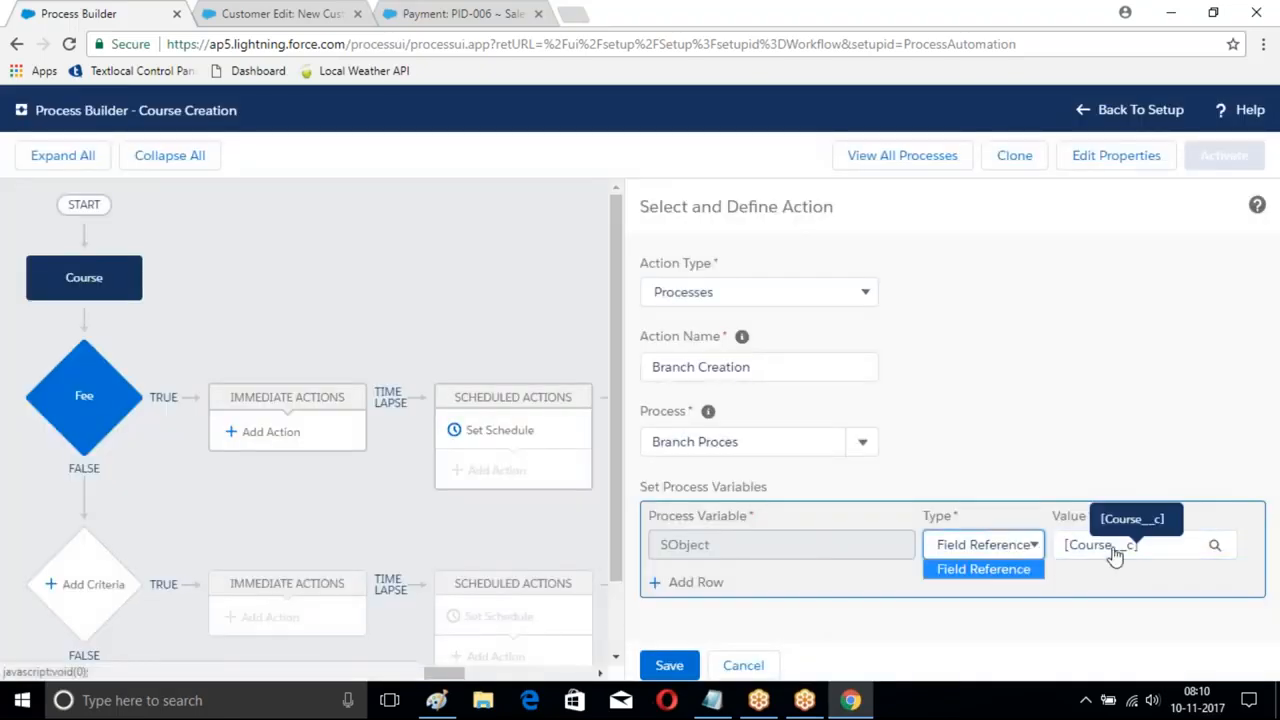
{"action": "left_click", "coordinate": [1147, 553]}
{"action": "left_click", "coordinate": [1147, 553]}
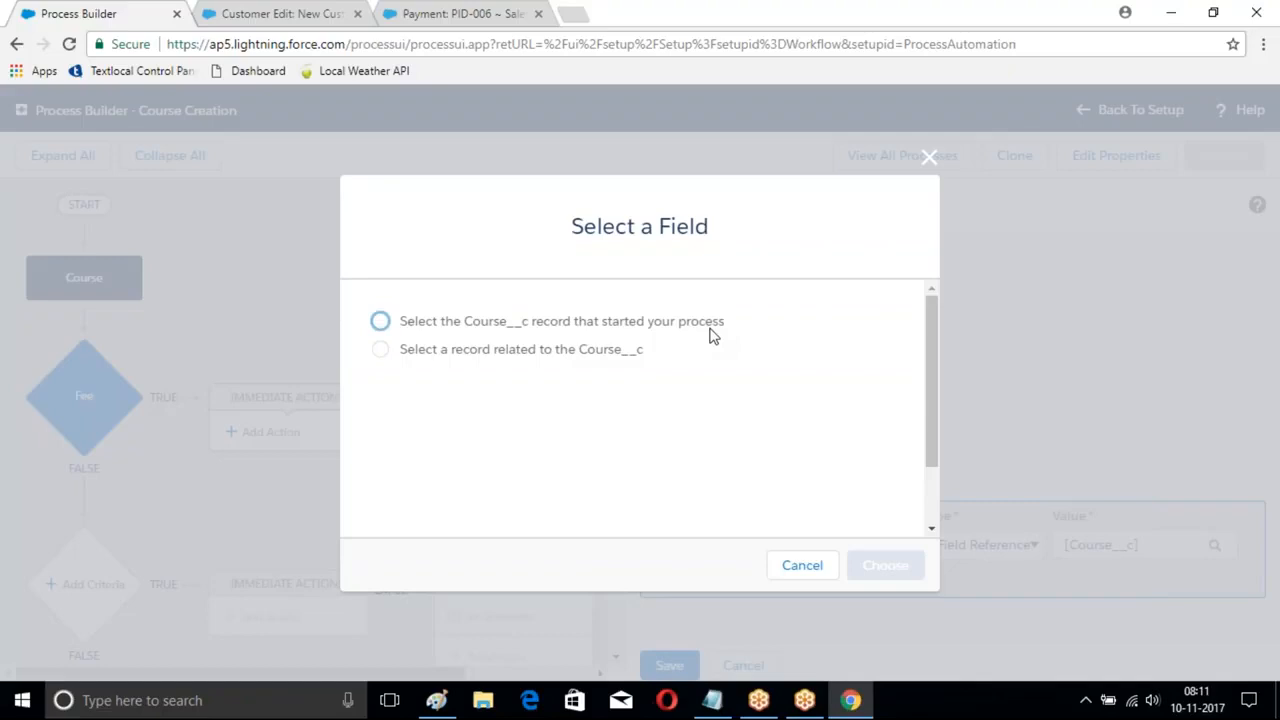
{"action": "left_click", "coordinate": [380, 321]}
{"action": "left_click", "coordinate": [885, 565]}
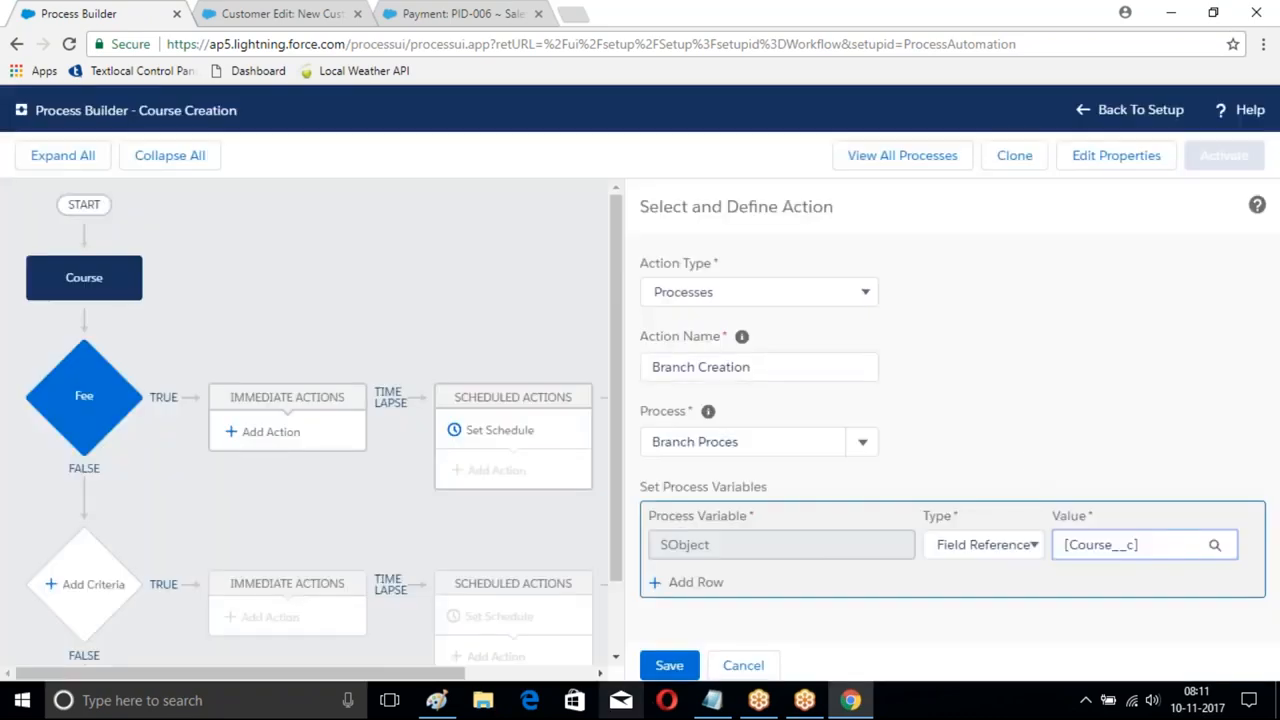
{"action": "left_click", "coordinate": [670, 665]}
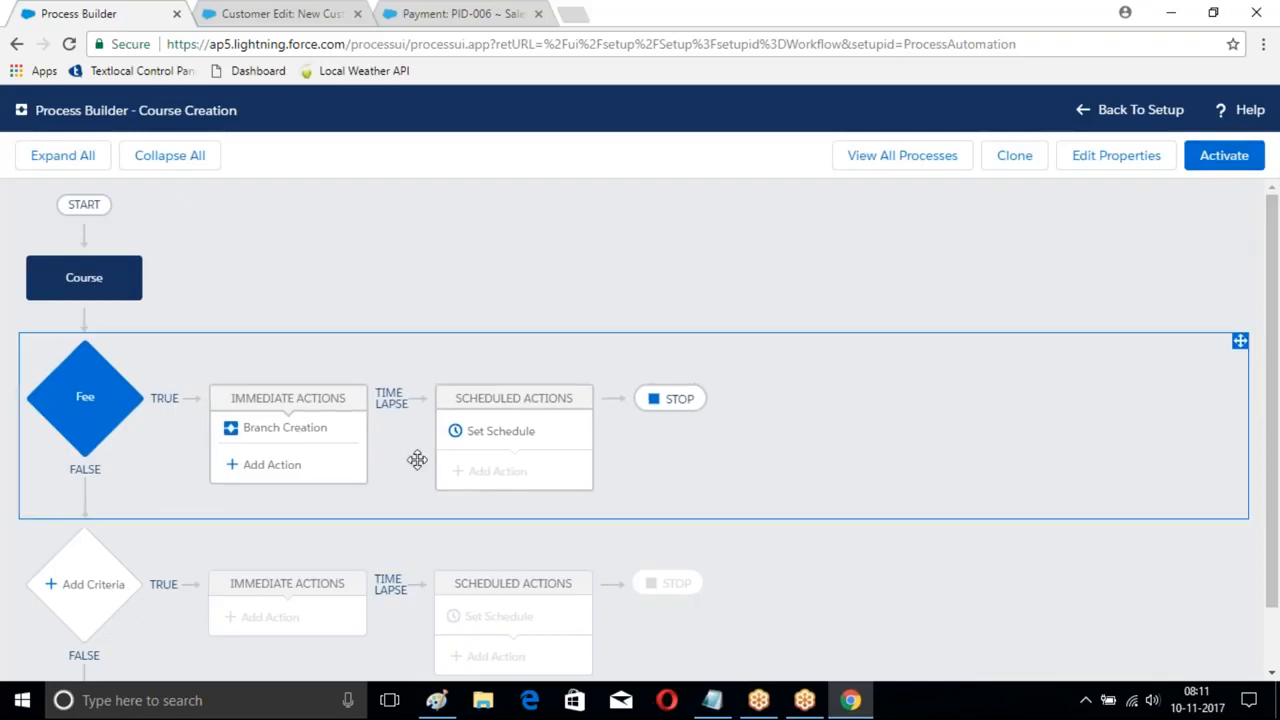
- Add a second immediate action under Fee that creates a Customer record
{"action": "left_click", "coordinate": [296, 466]}
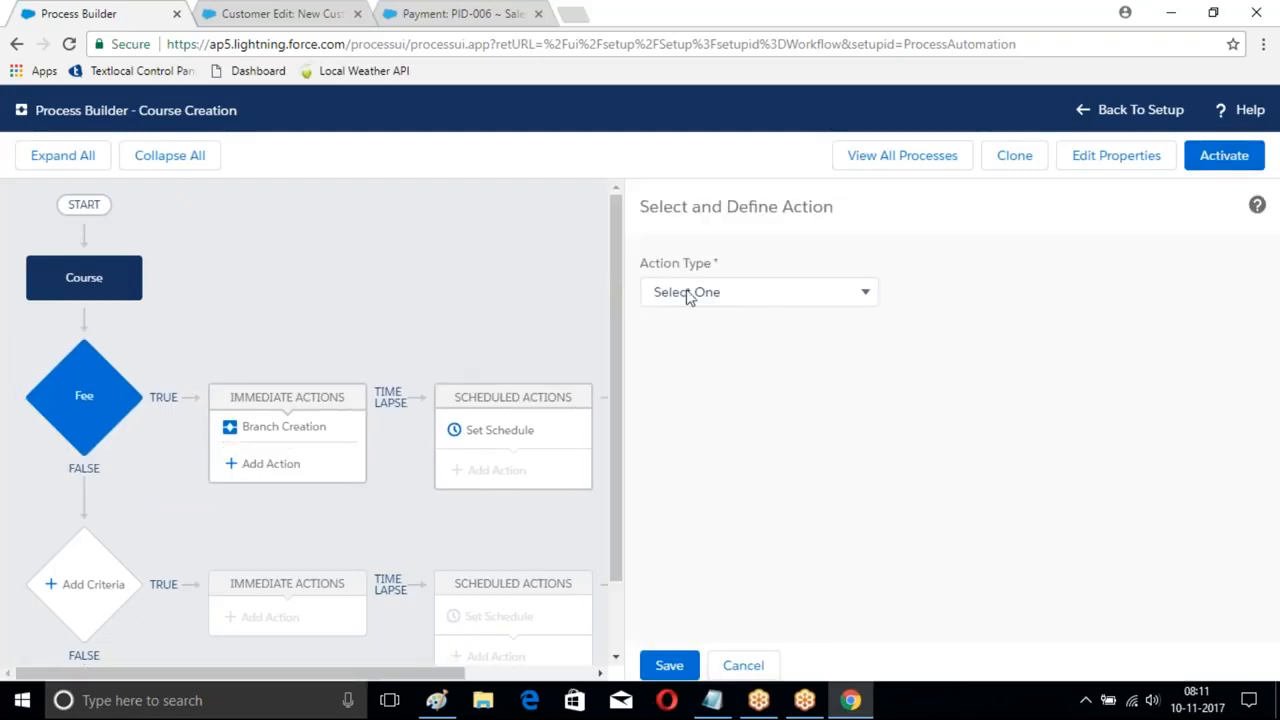
{"action": "left_click", "coordinate": [772, 298]}
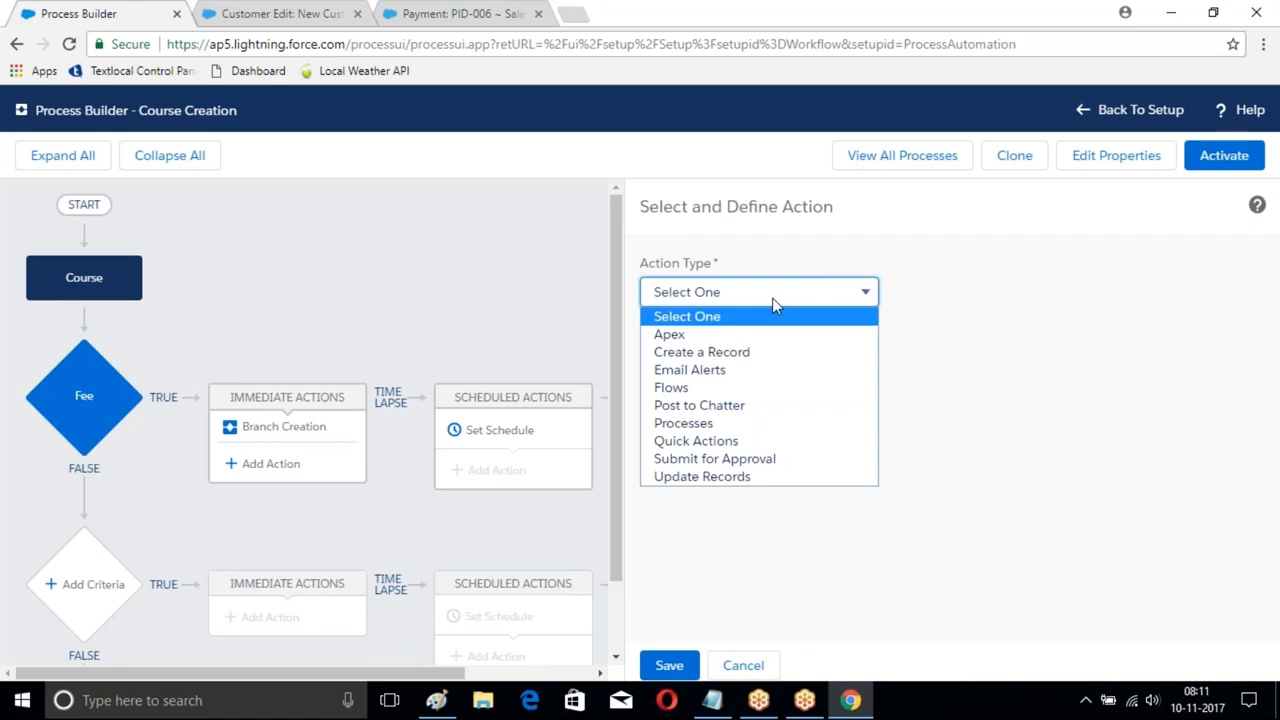
{"action": "left_click", "coordinate": [688, 358]}
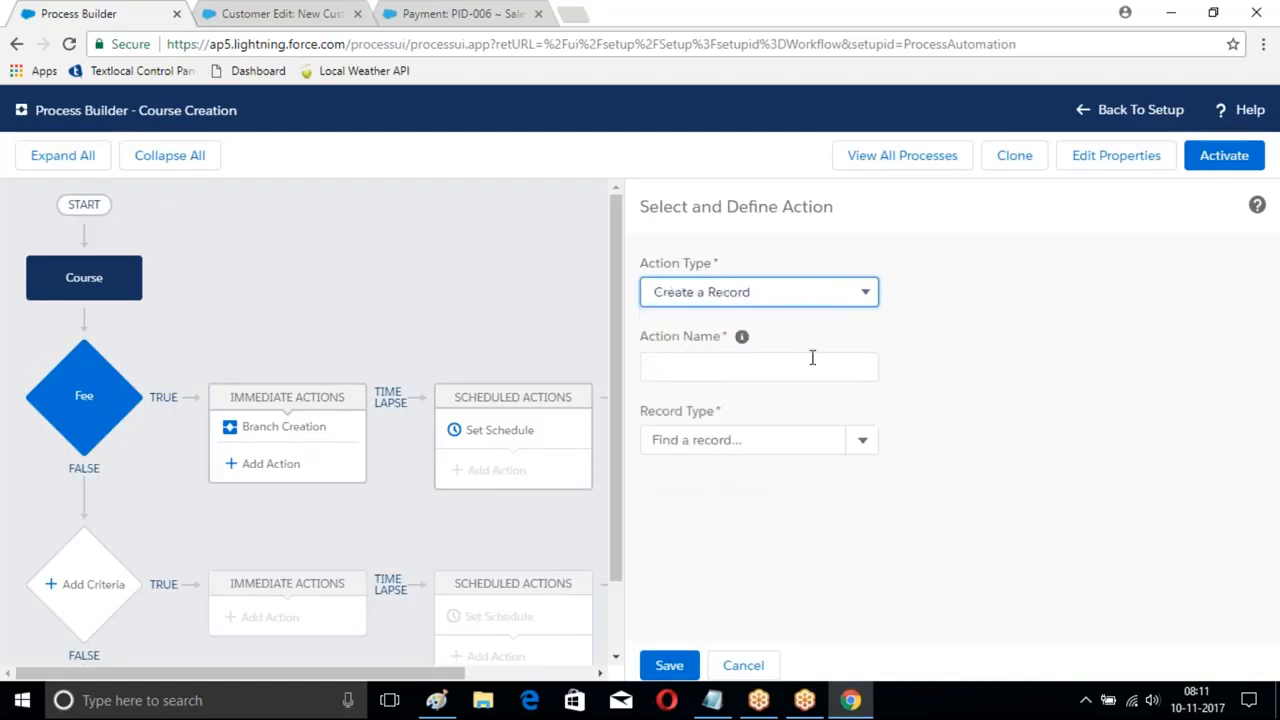
{"action": "left_click", "coordinate": [860, 443]}
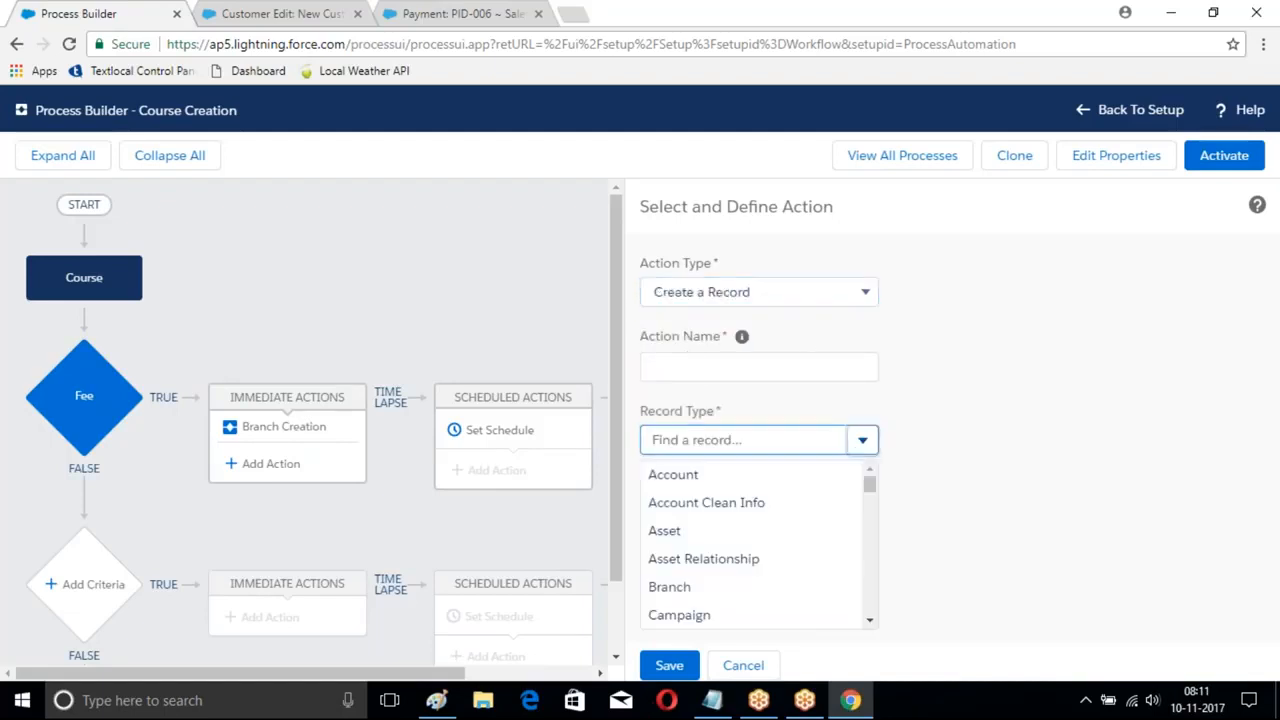
{"action": "scroll", "coordinate": [703, 530], "scroll_direction": "down", "scroll_amount": 2}
{"action": "scroll", "coordinate": [703, 540], "scroll_direction": "down", "scroll_amount": 2}
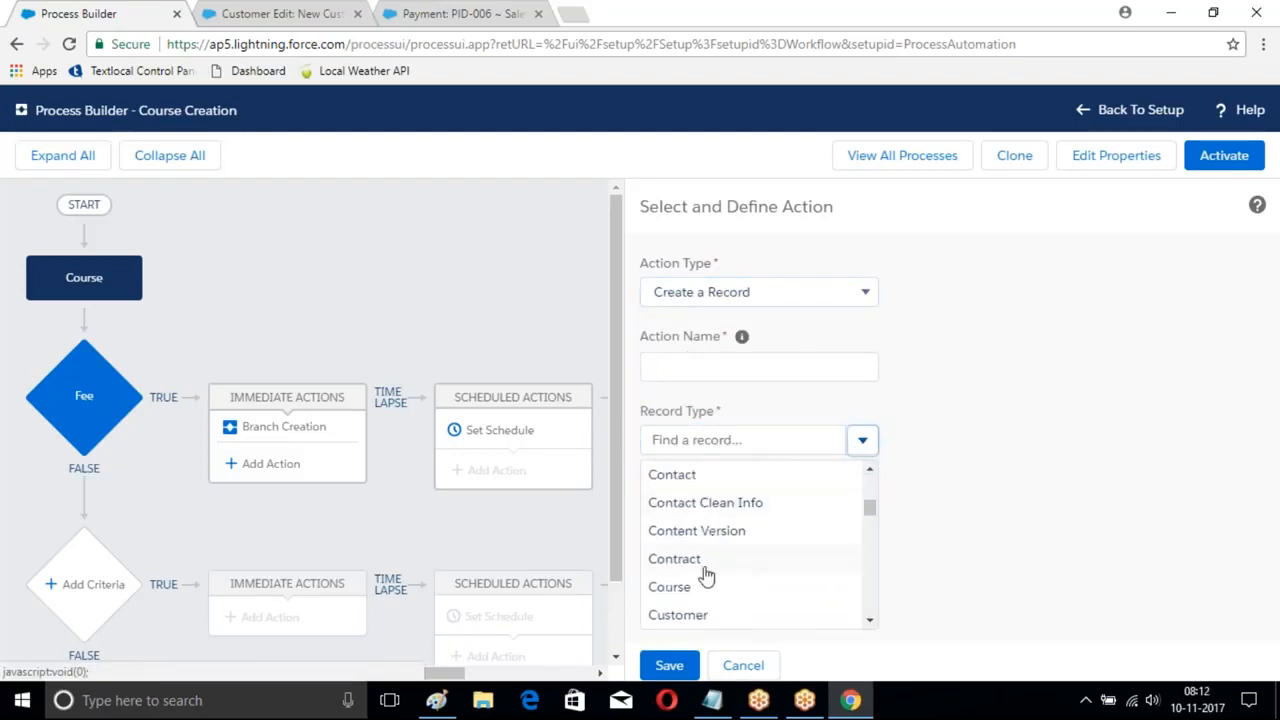
{"action": "left_click", "coordinate": [676, 614]}
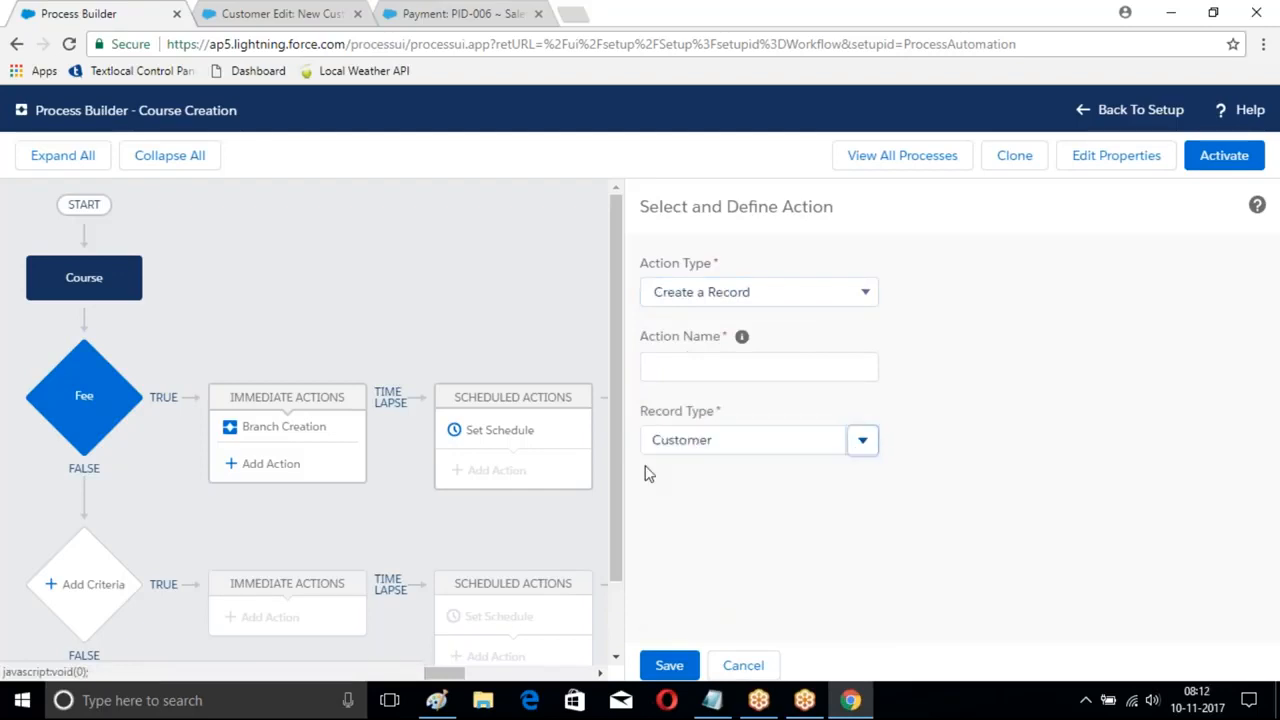
{"action": "scroll", "coordinate": [1017, 393], "scroll_direction": "down", "scroll_amount": 1}
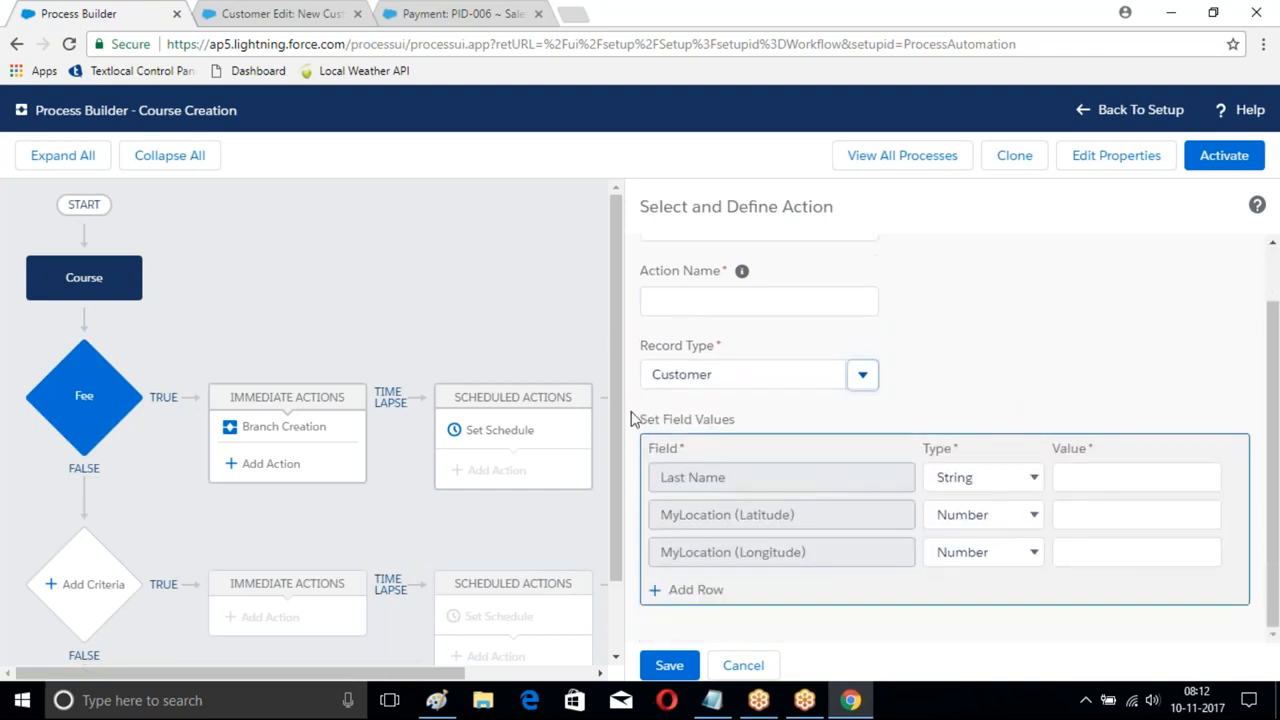
- Set the Customer action's Last Name to the field reference [Course__c].Name
{"action": "left_click", "coordinate": [967, 478]}
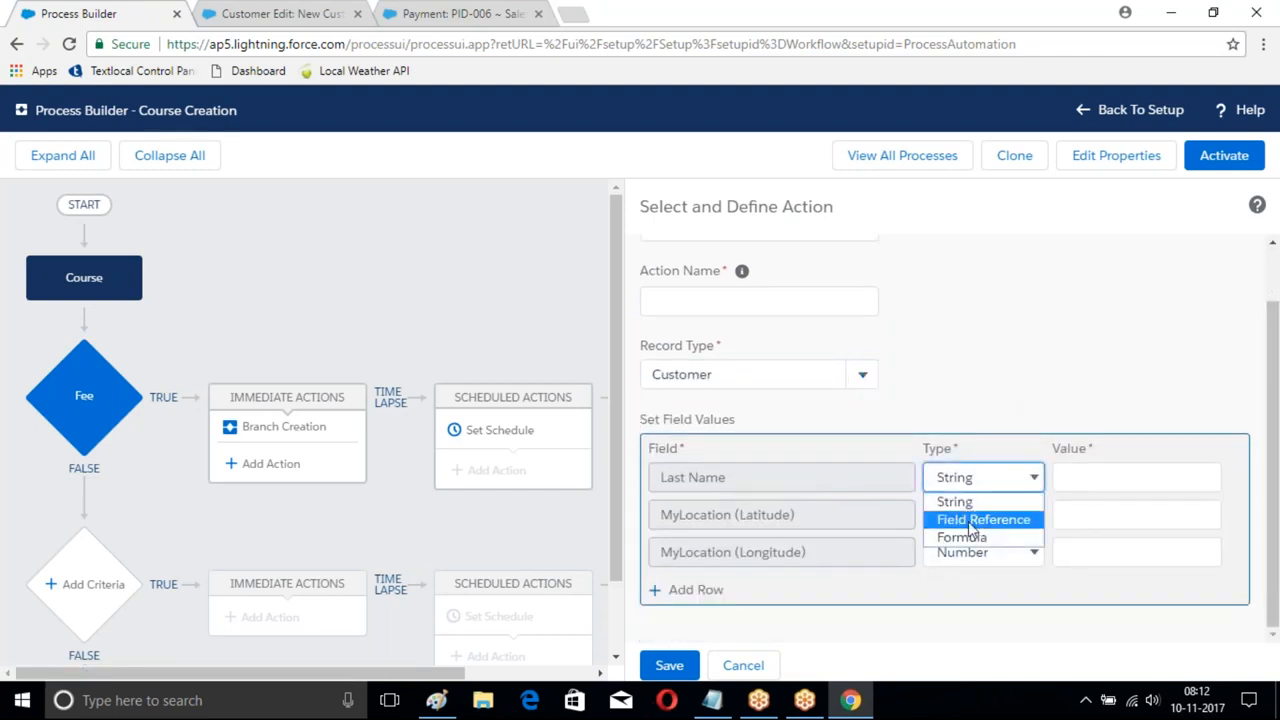
{"action": "left_click", "coordinate": [978, 521]}
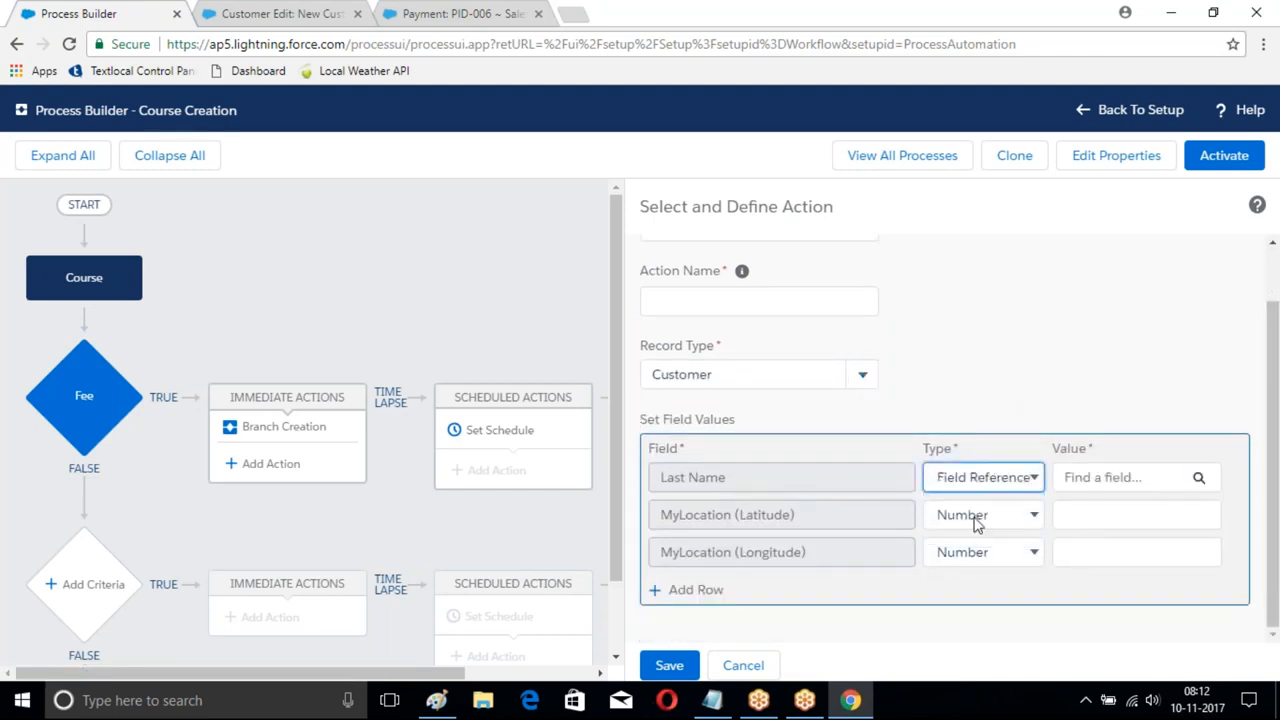
{"action": "left_click", "coordinate": [1197, 477]}
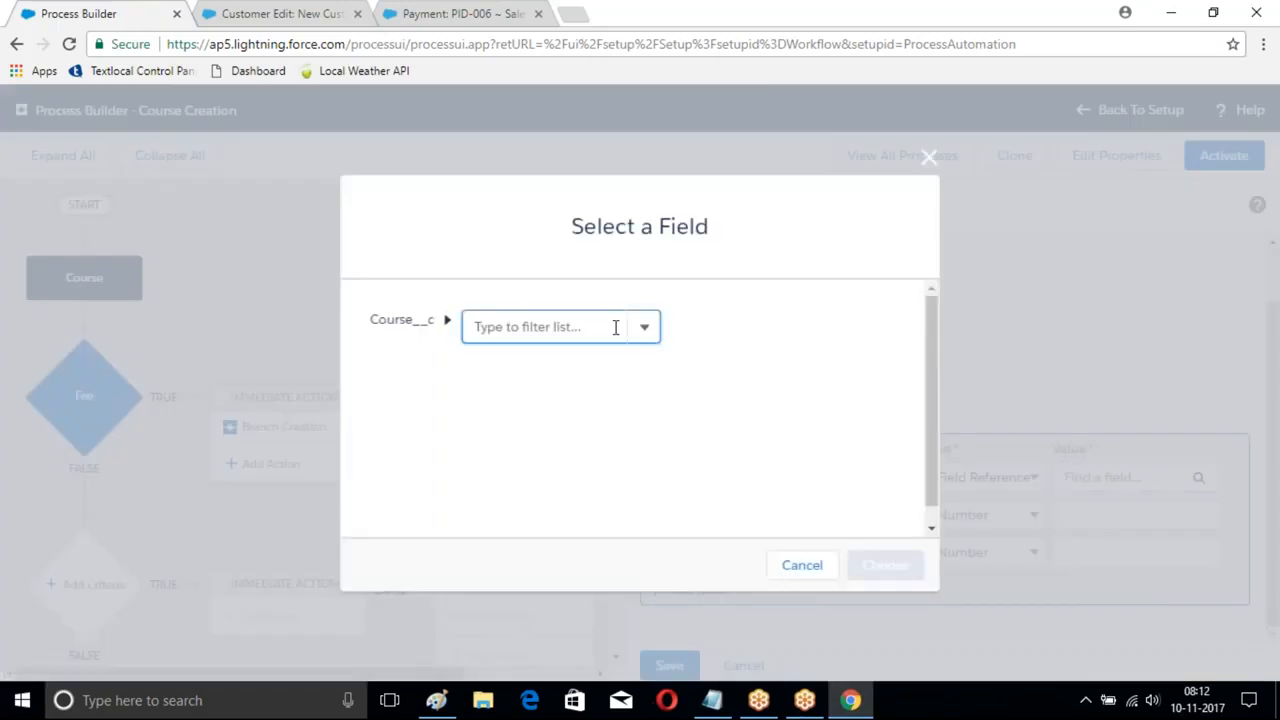
{"action": "left_click", "coordinate": [645, 330]}
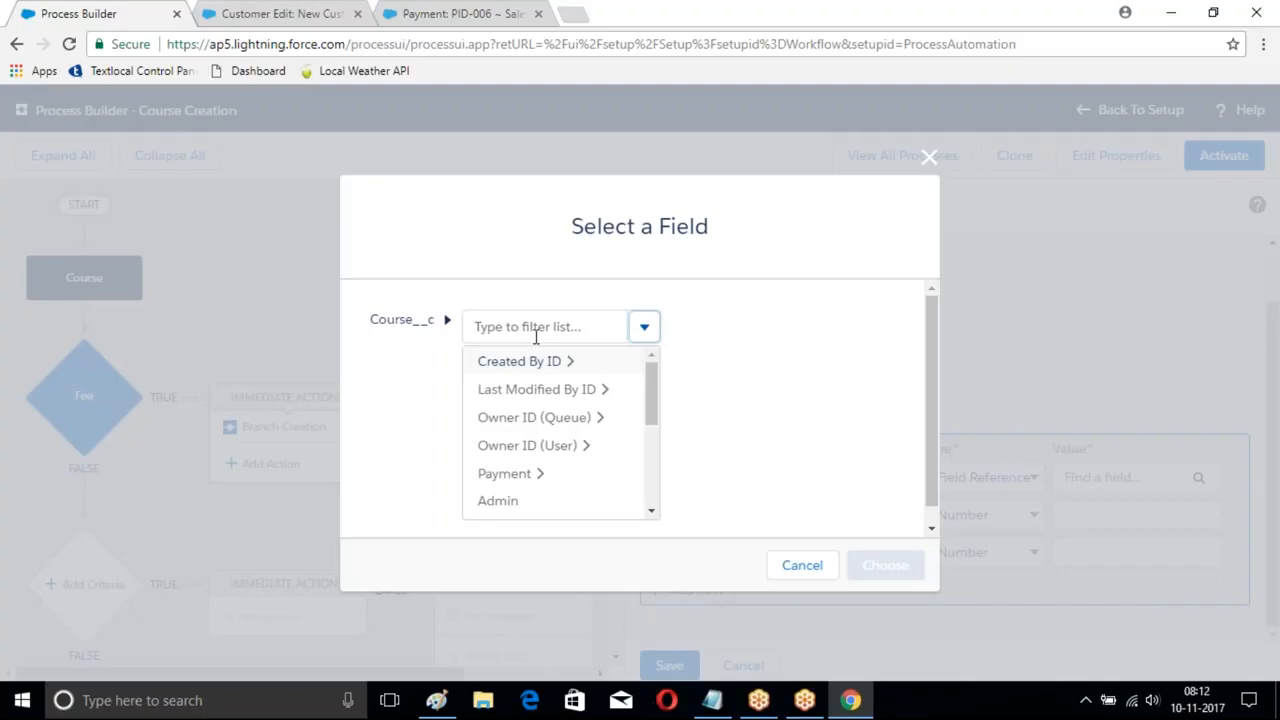
{"action": "scroll", "coordinate": [550, 430], "scroll_direction": "down", "scroll_amount": 5}
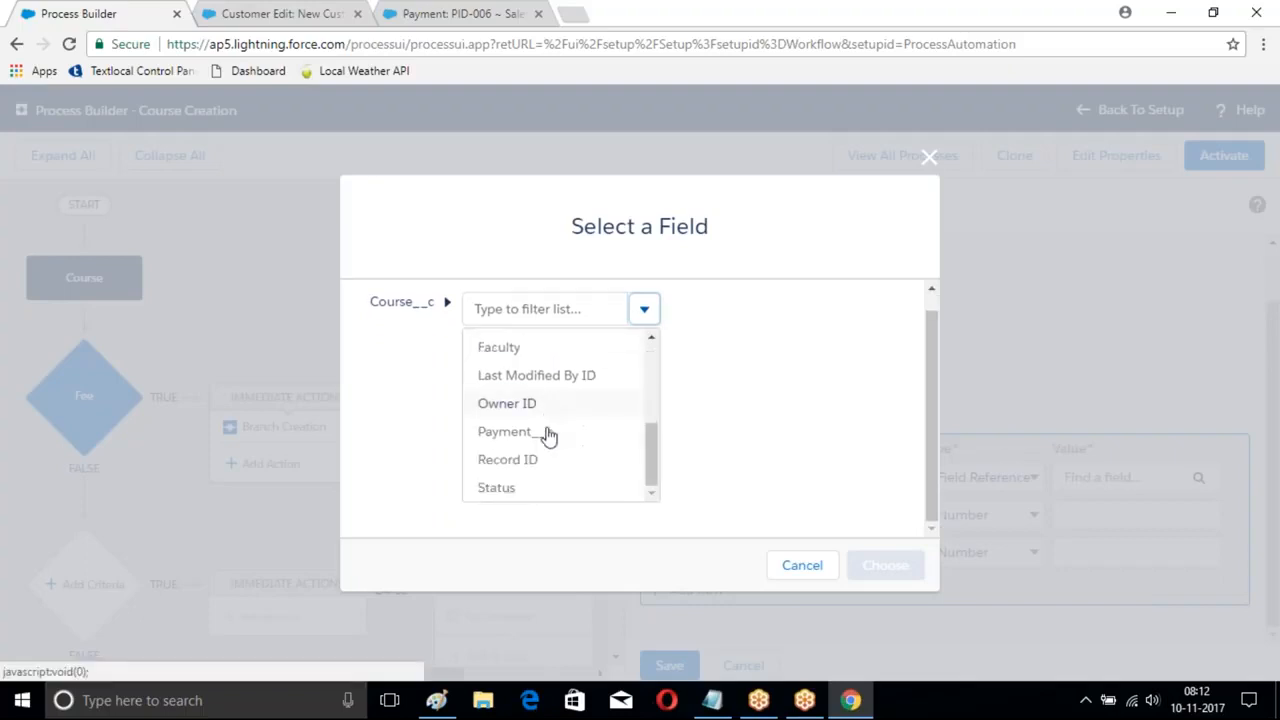
{"action": "scroll", "coordinate": [545, 445], "scroll_direction": "up", "scroll_amount": 4}
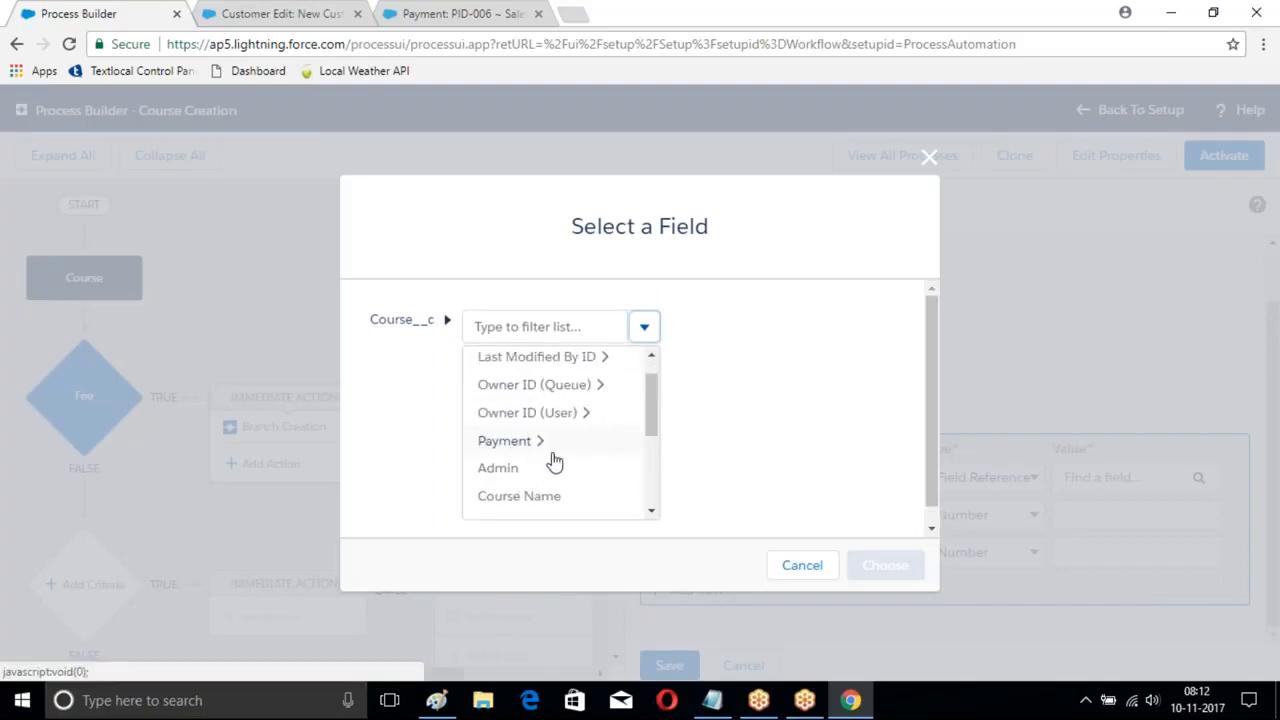
{"action": "left_click", "coordinate": [515, 494]}
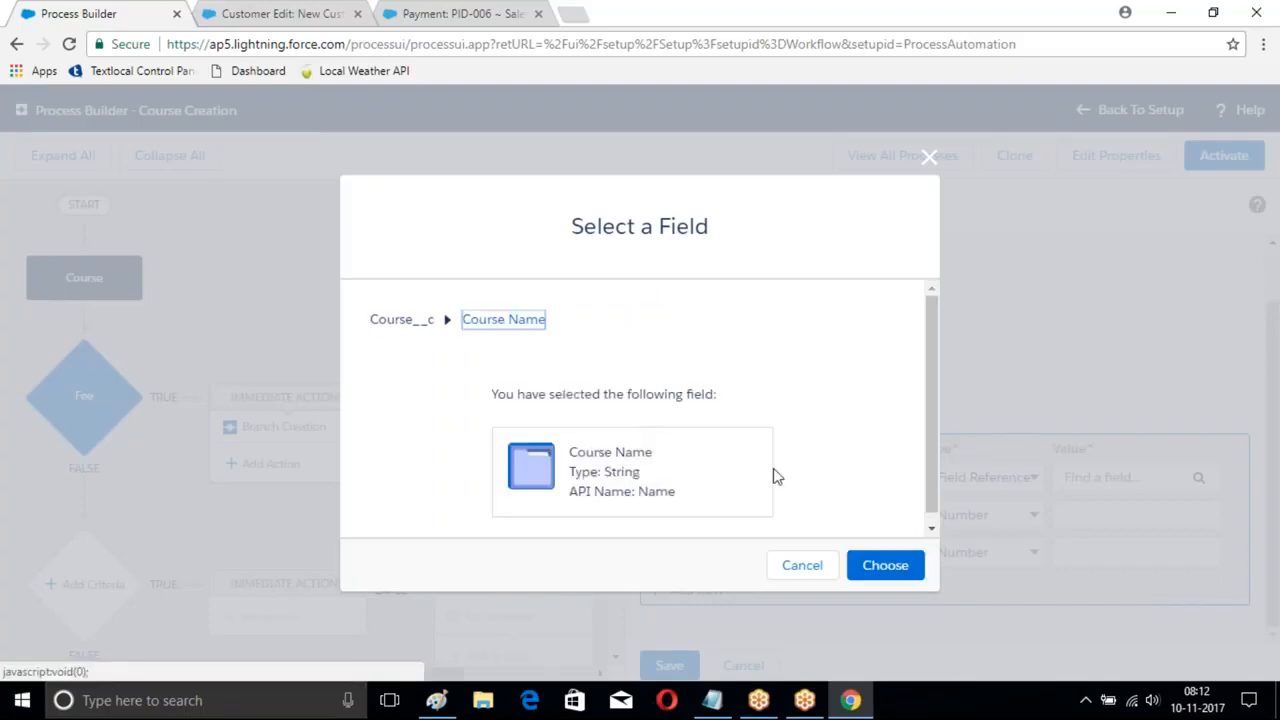
{"action": "left_click", "coordinate": [874, 566]}
- Switch Latitude's value type to Field Reference, leaving the field picker without a choice
{"action": "left_click", "coordinate": [1018, 510]}
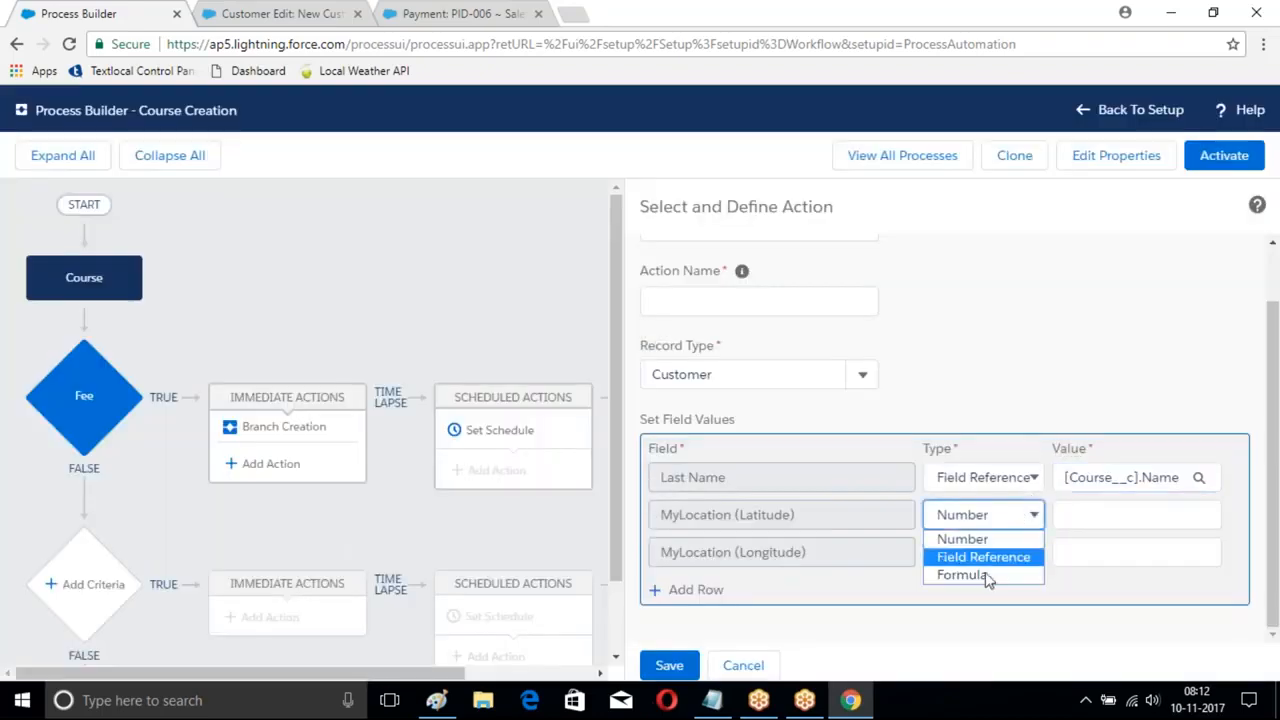
{"action": "left_click", "coordinate": [972, 558]}
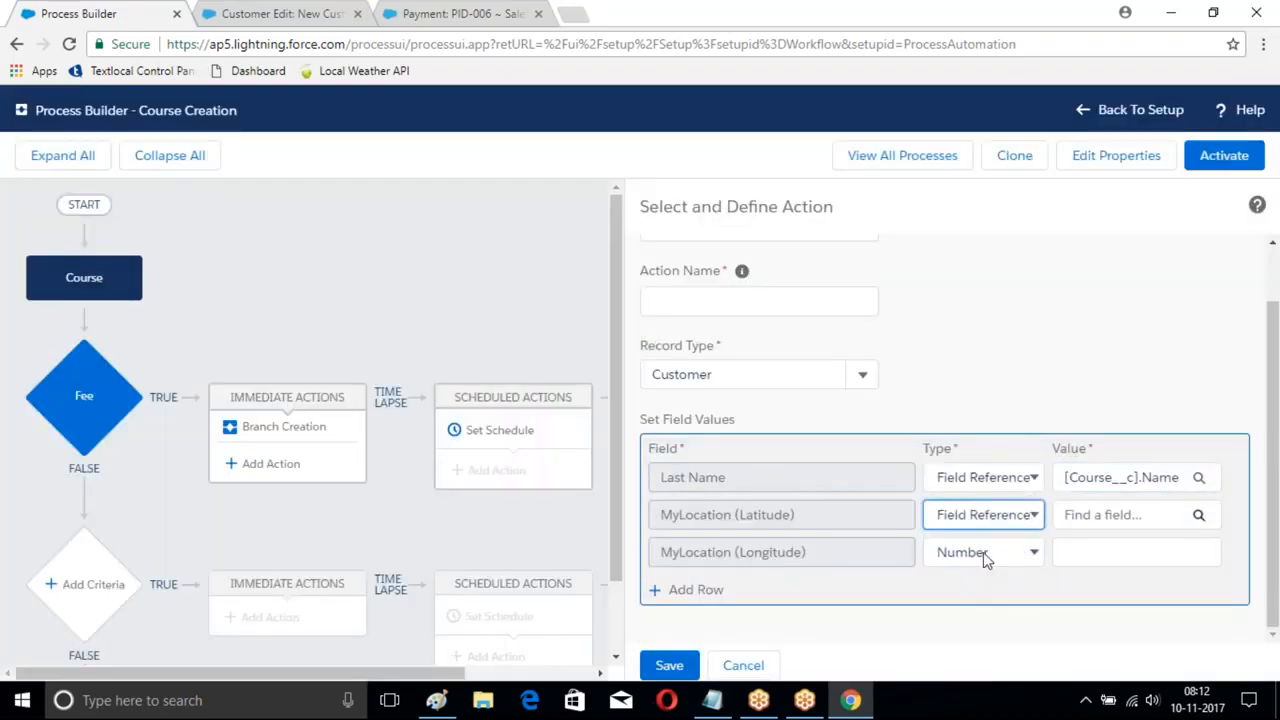
{"action": "left_click", "coordinate": [1197, 516]}
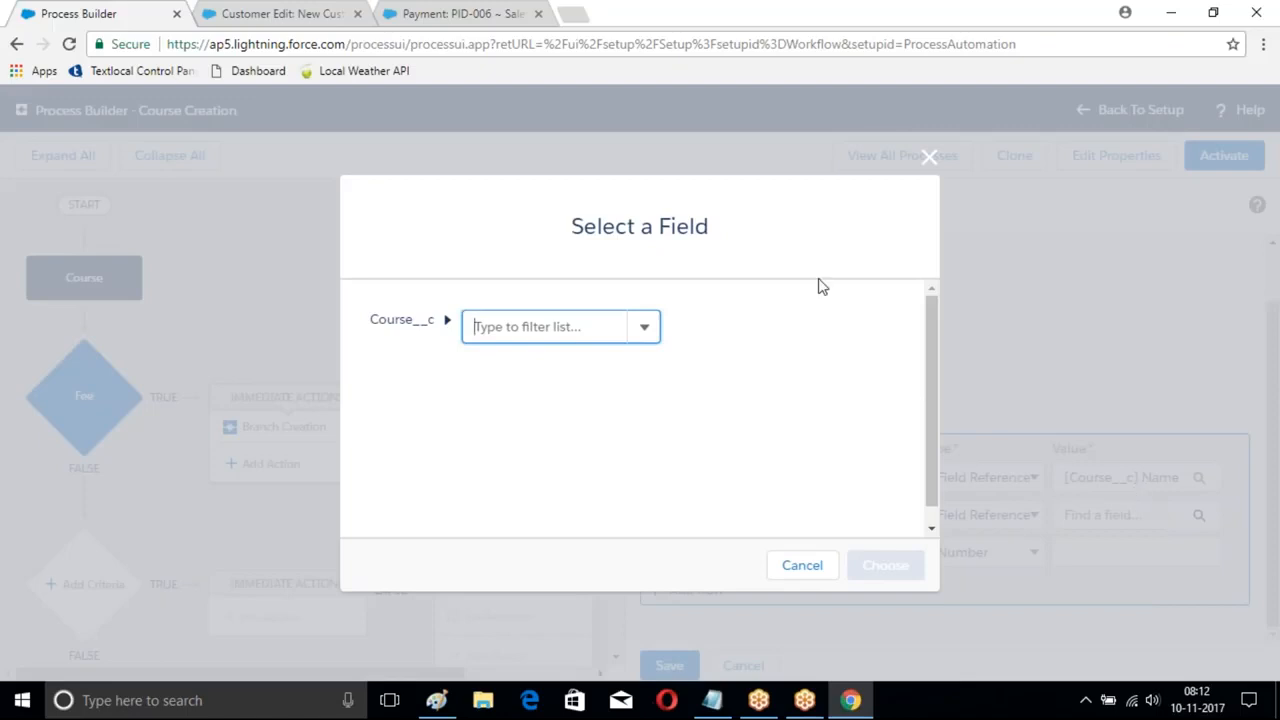
{"action": "left_click", "coordinate": [921, 159]}
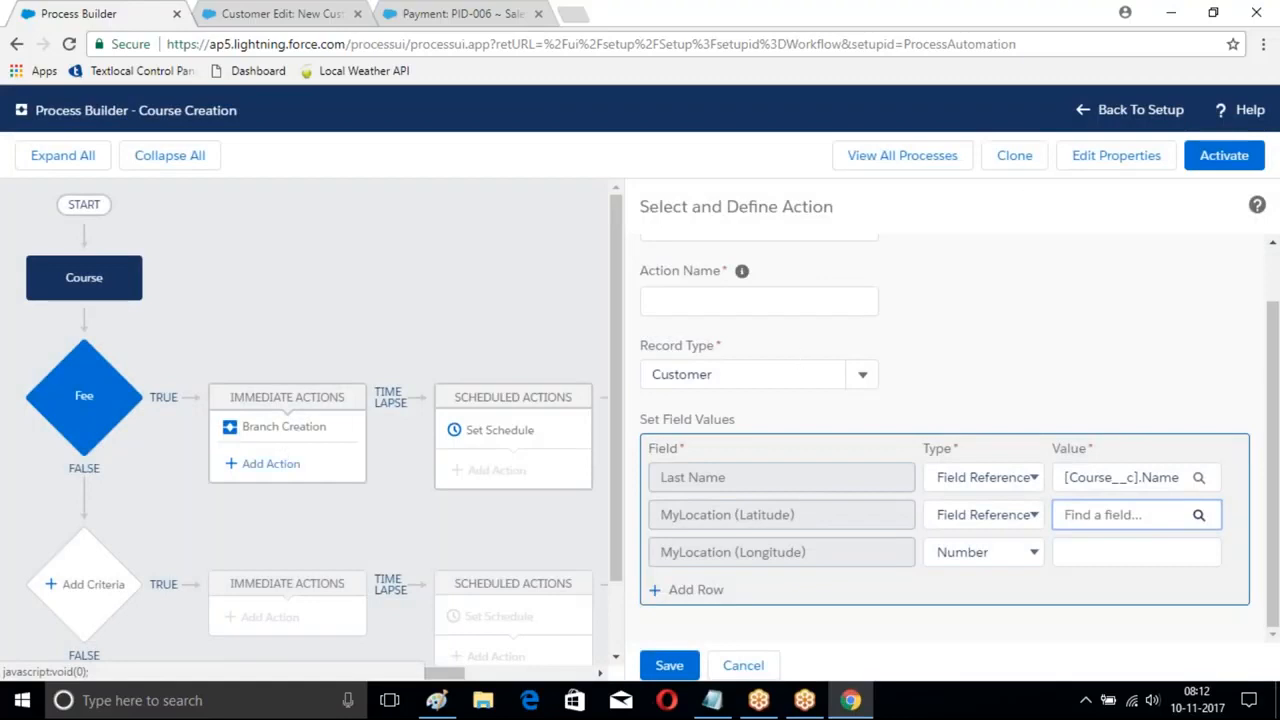
{"action": "left_click", "coordinate": [745, 665]}
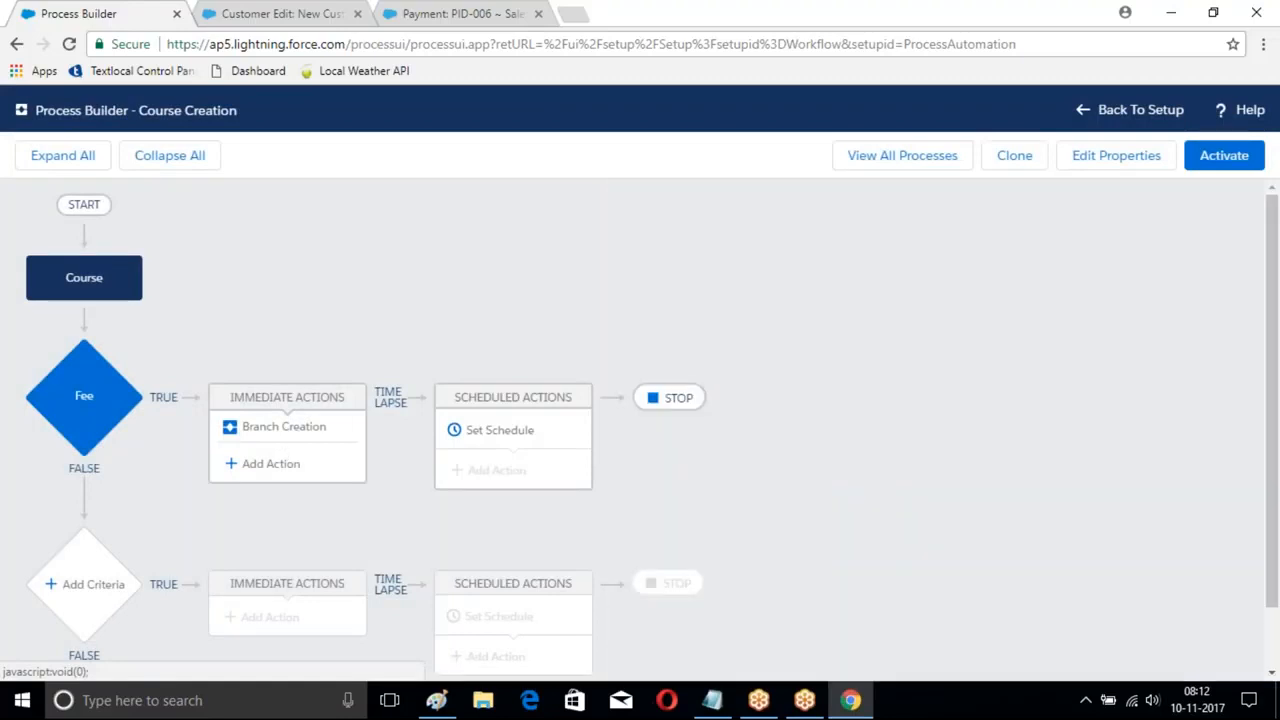
{"action": "left_click", "coordinate": [300, 464]}
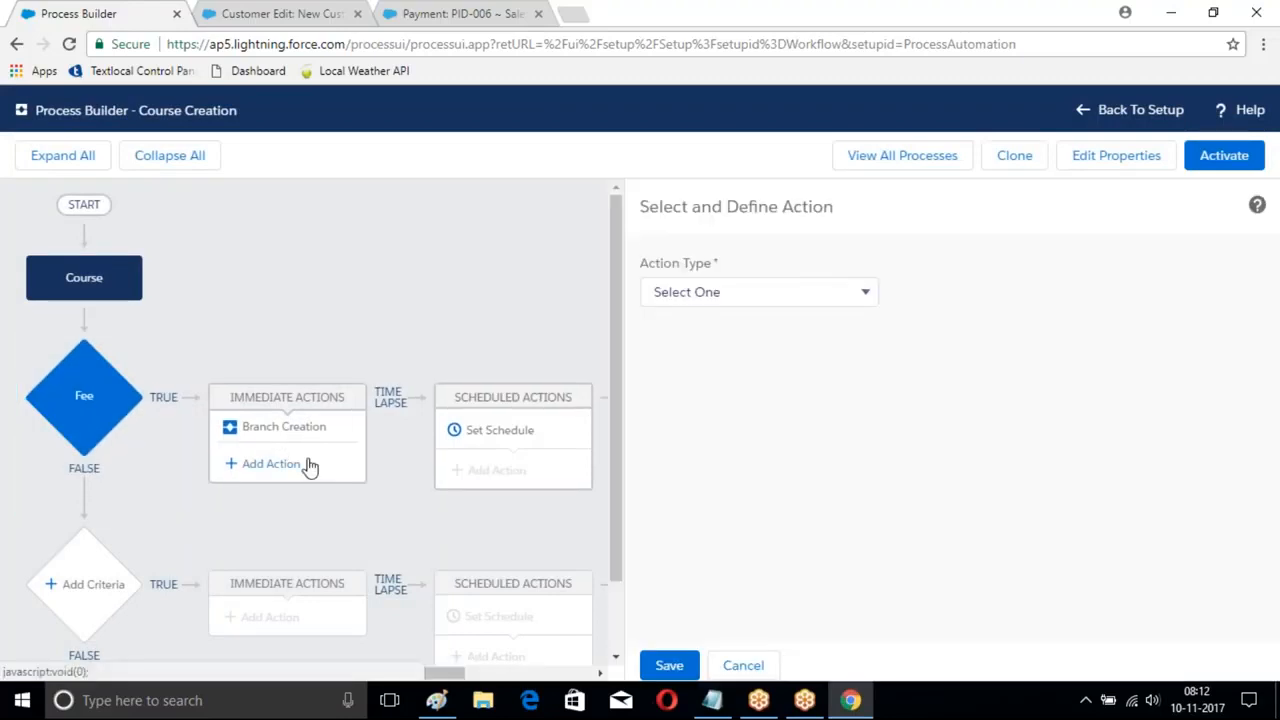
{"action": "left_click", "coordinate": [784, 296]}
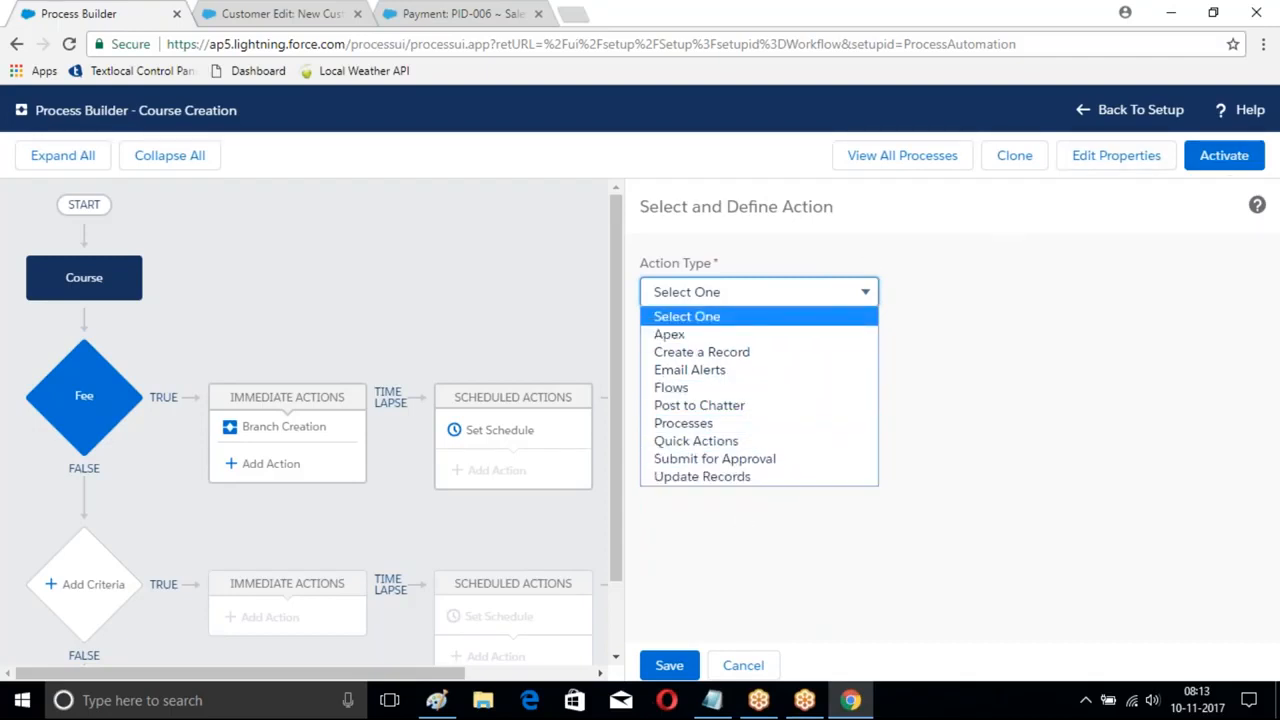
{"action": "left_click", "coordinate": [1008, 380]}
{"action": "left_click", "coordinate": [755, 665]}
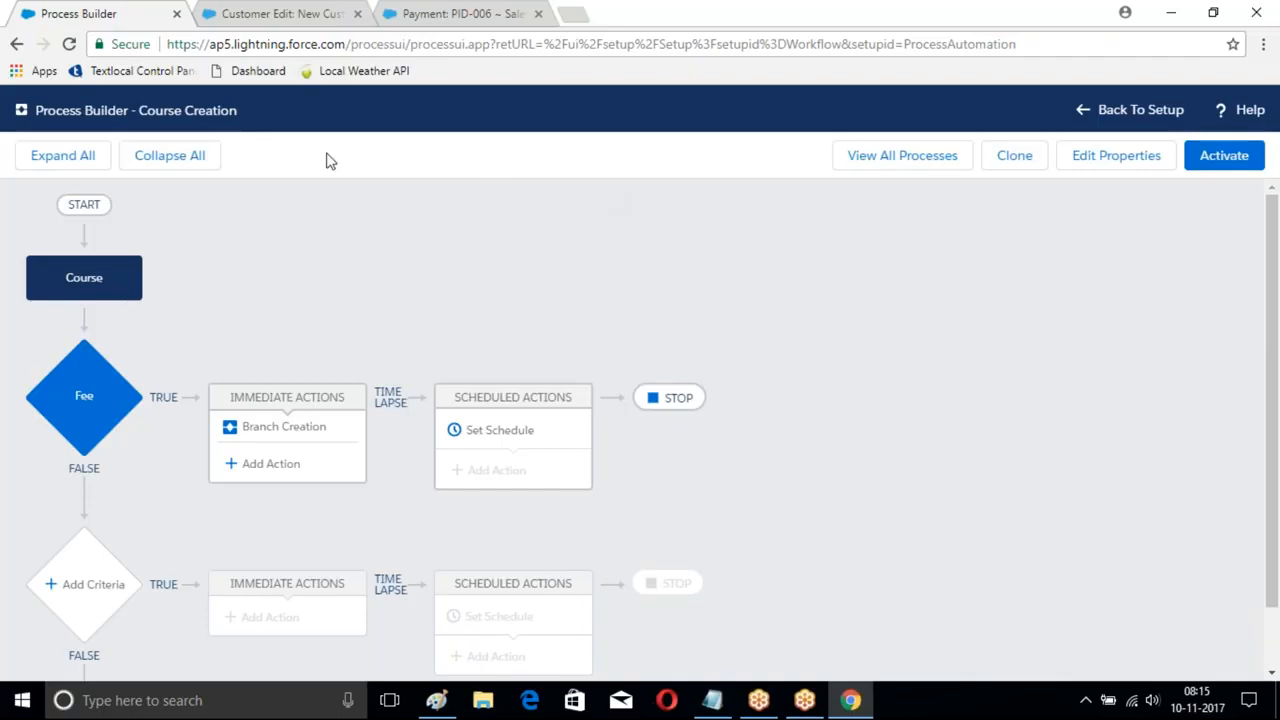
- Leave Process Builder and return to the Force.com Setup home page
{"action": "left_click", "coordinate": [1140, 110]}
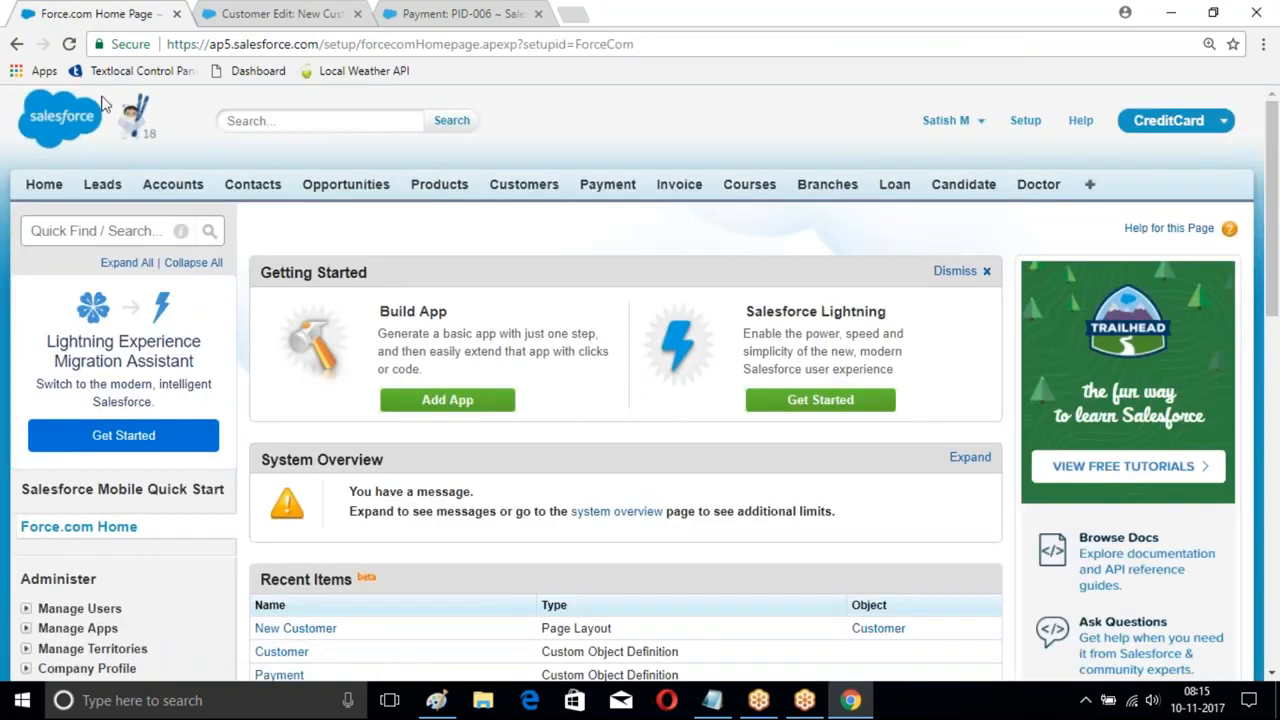
- Open the Burlington Textiles Corp of America account and list its feed's More actions
{"action": "left_click", "coordinate": [172, 184]}
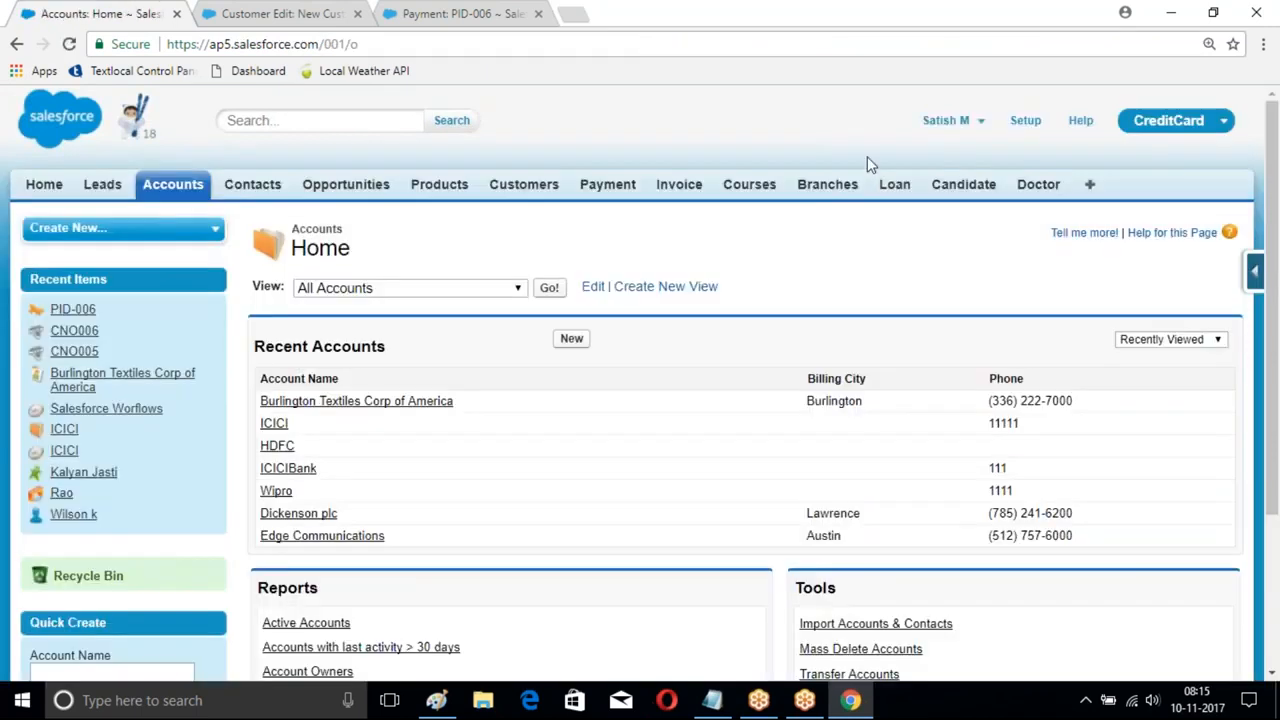
{"action": "scroll", "coordinate": [469, 277], "scroll_direction": "down", "scroll_amount": 1}
{"action": "left_click", "coordinate": [366, 314]}
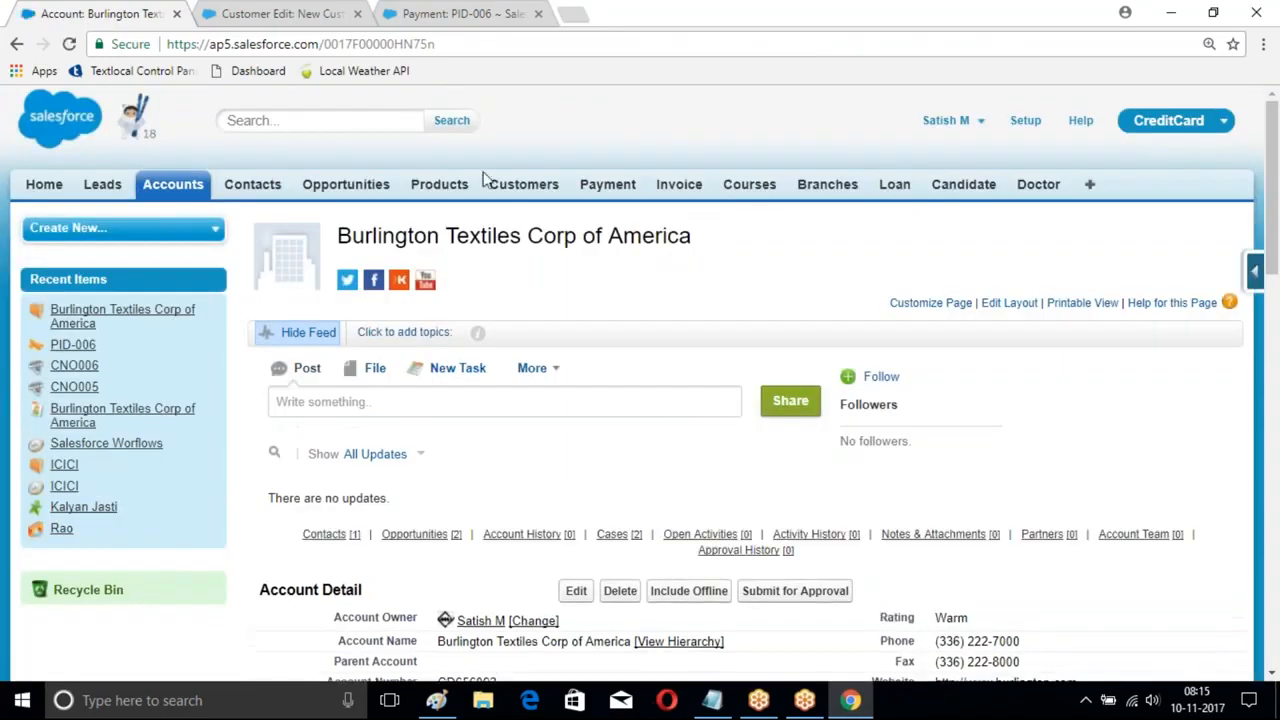
{"action": "scroll", "coordinate": [590, 172], "scroll_direction": "down", "scroll_amount": 2}
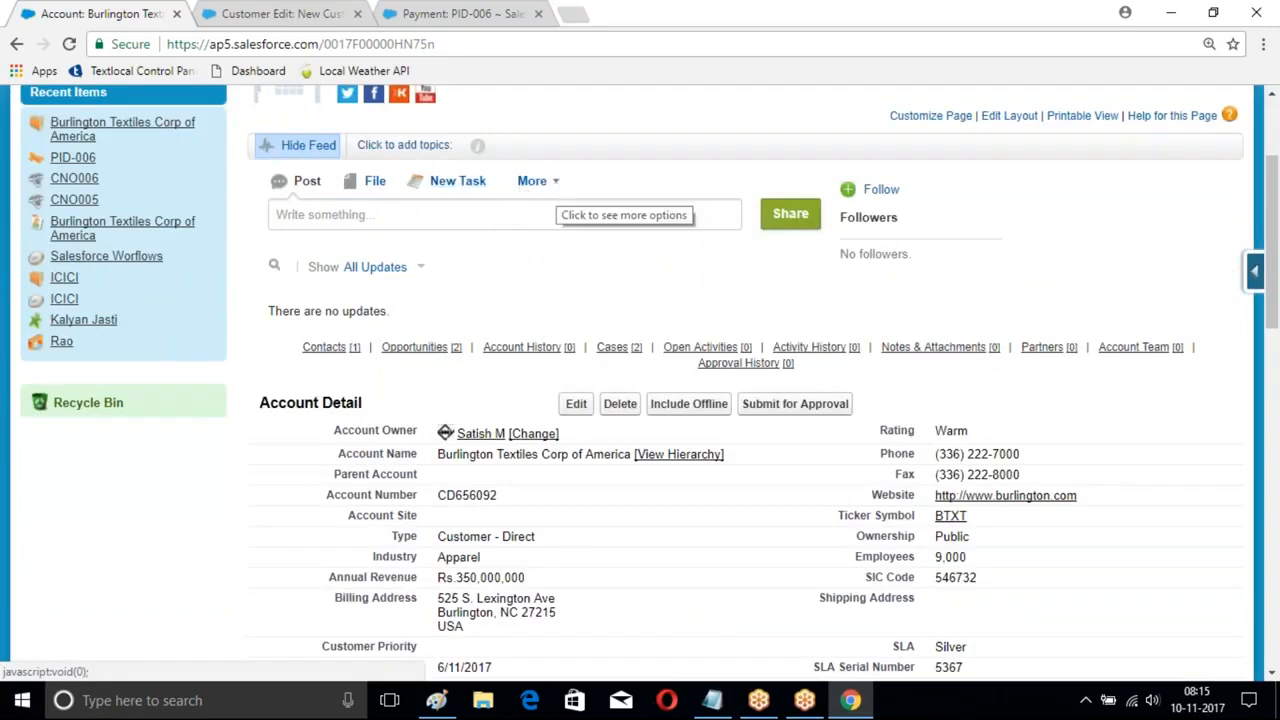
{"action": "left_click", "coordinate": [540, 185]}
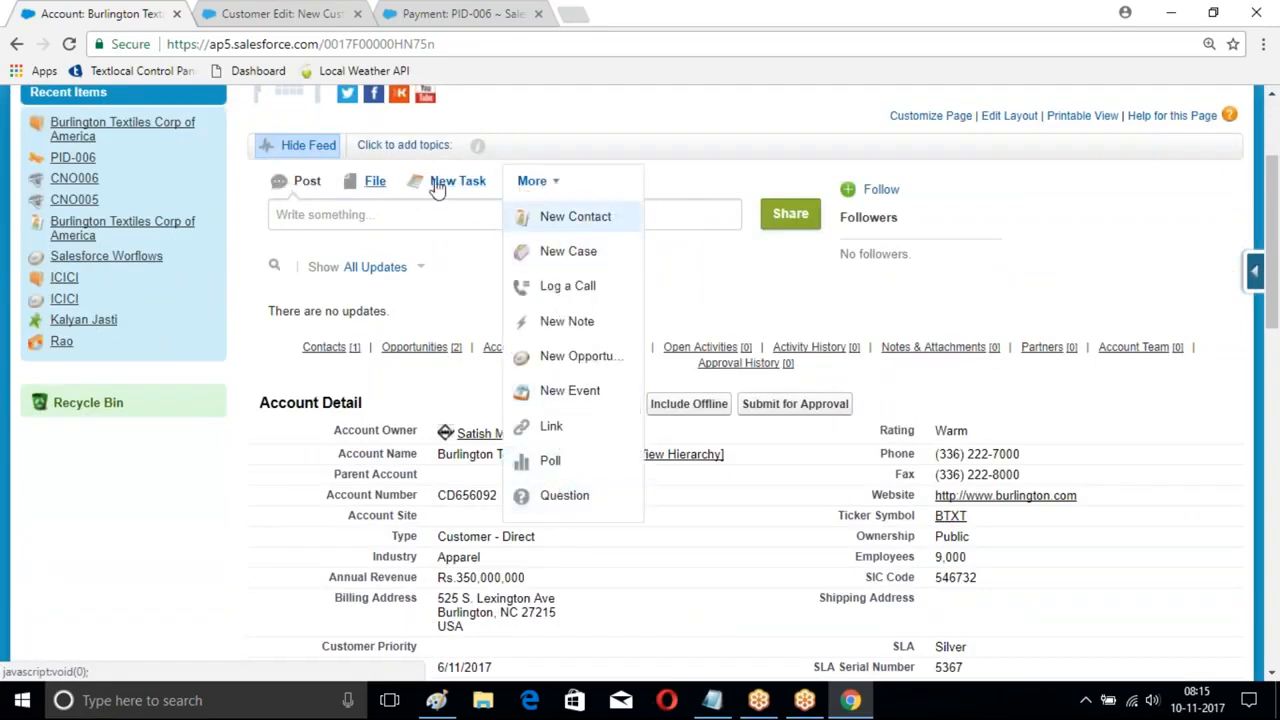
- Post a feed poll 'Shall we have class on sunday' with choices Yes and No
{"action": "left_click", "coordinate": [551, 468]}
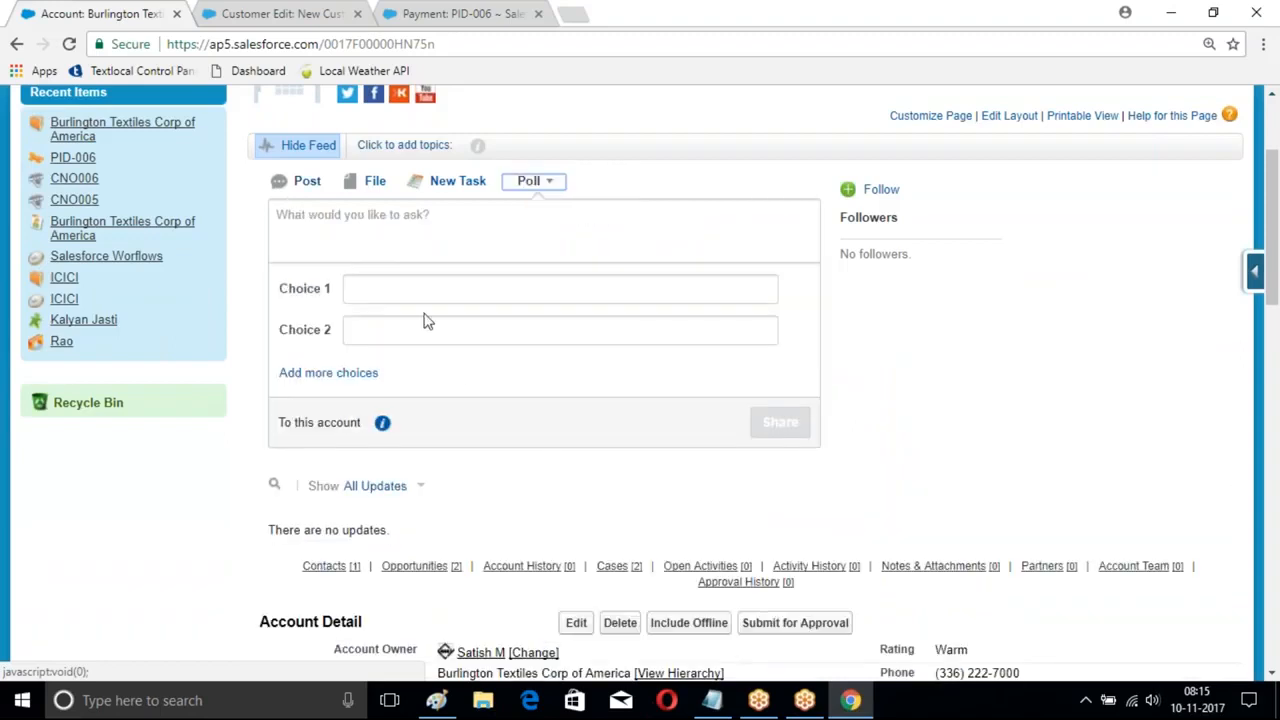
{"action": "left_click", "coordinate": [365, 220]}
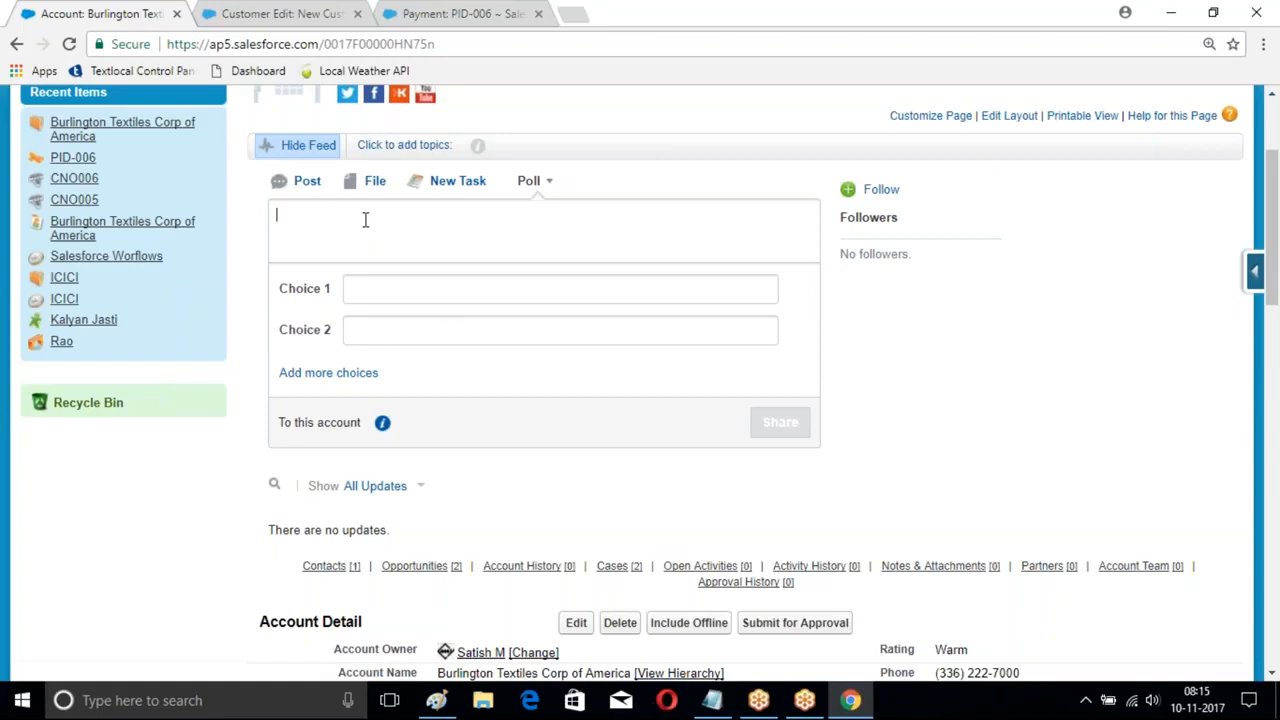
{"action": "type", "text": "sh"}
{"action": "key", "text": "BackSpace"}
{"action": "key", "text": "BackSpace"}
{"action": "type", "text": "Shall we have class on sunday"}
{"action": "left_click", "coordinate": [375, 288]}
{"action": "type", "text": "Yes"}
{"action": "left_click", "coordinate": [397, 328]}
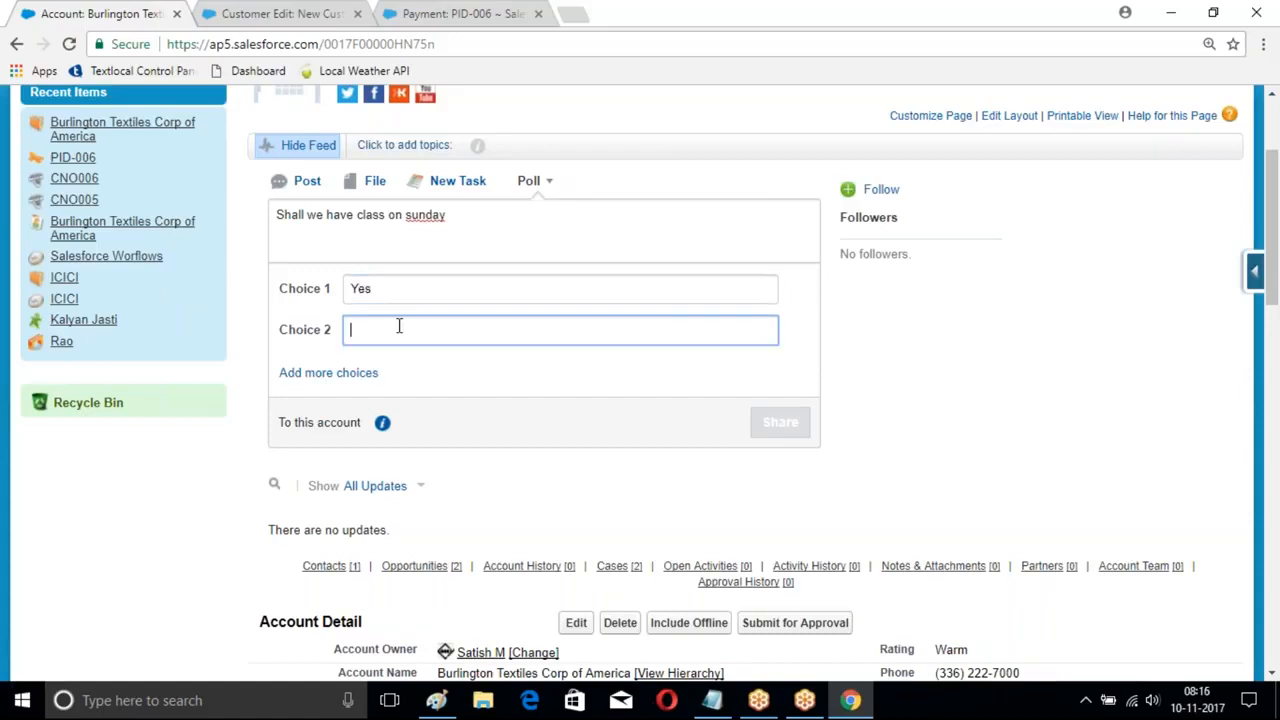
{"action": "type", "text": "No"}
{"action": "left_click", "coordinate": [780, 422]}
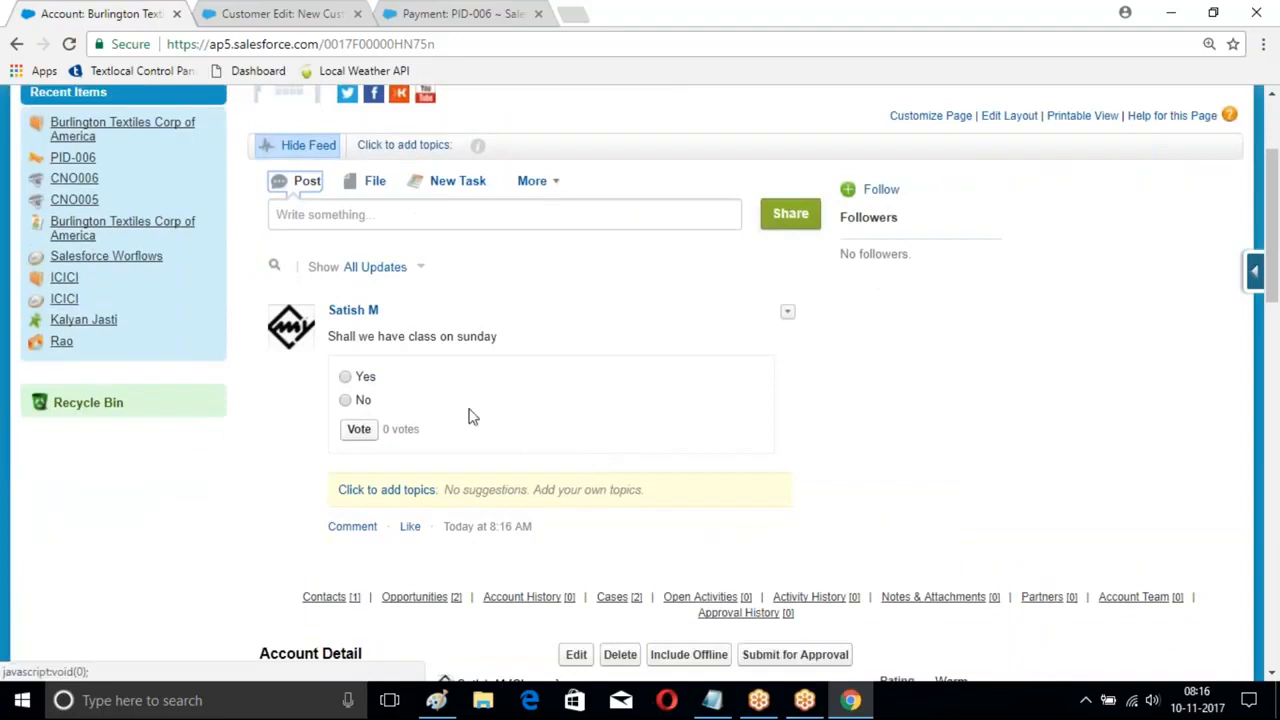
- Vote Yes on the poll, giving Yes 1 vote (100%)
{"action": "scroll", "coordinate": [510, 369], "scroll_direction": "down", "scroll_amount": 1}
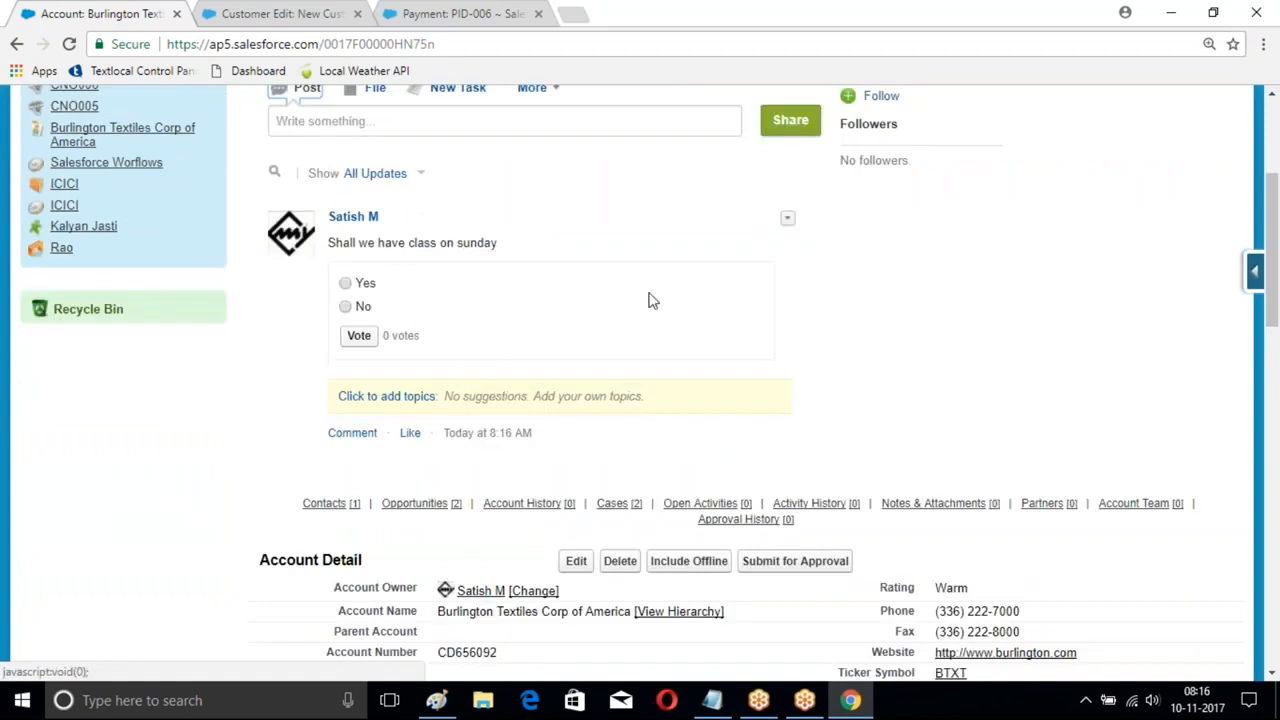
{"action": "left_click", "coordinate": [345, 283]}
{"action": "left_click", "coordinate": [360, 336]}
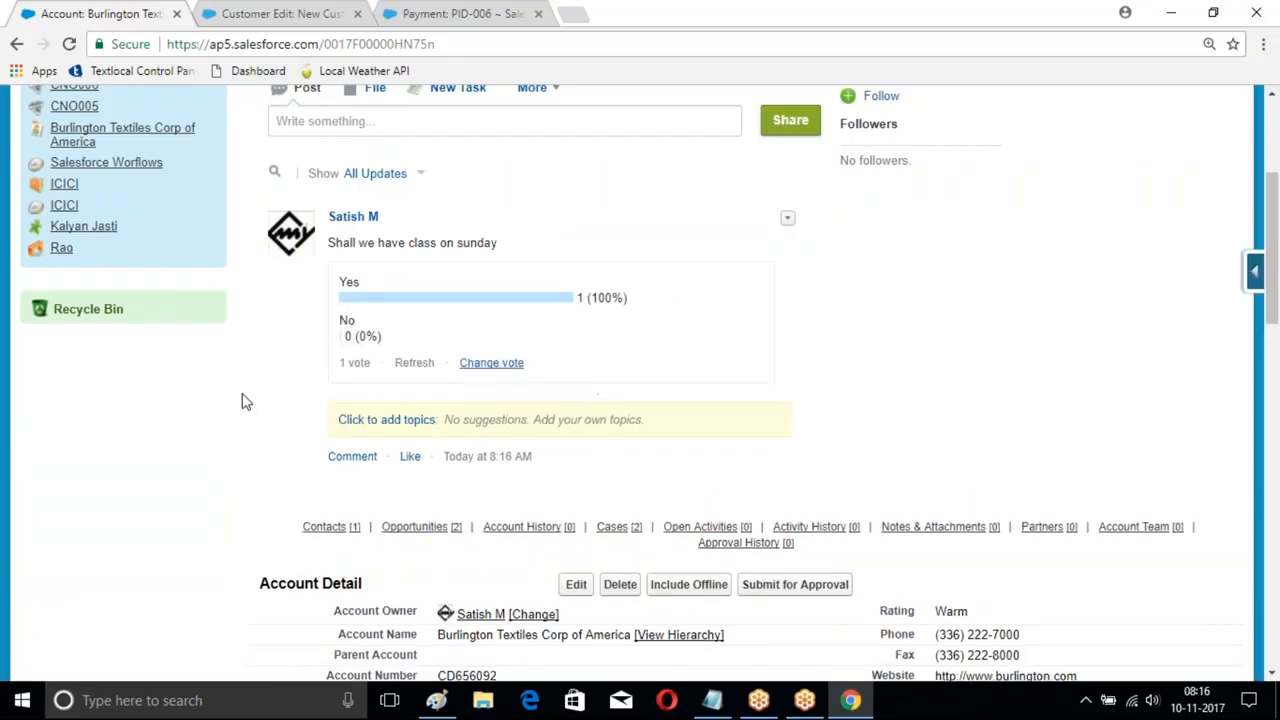
{"action": "scroll", "coordinate": [620, 340], "scroll_direction": "up", "scroll_amount": 3}
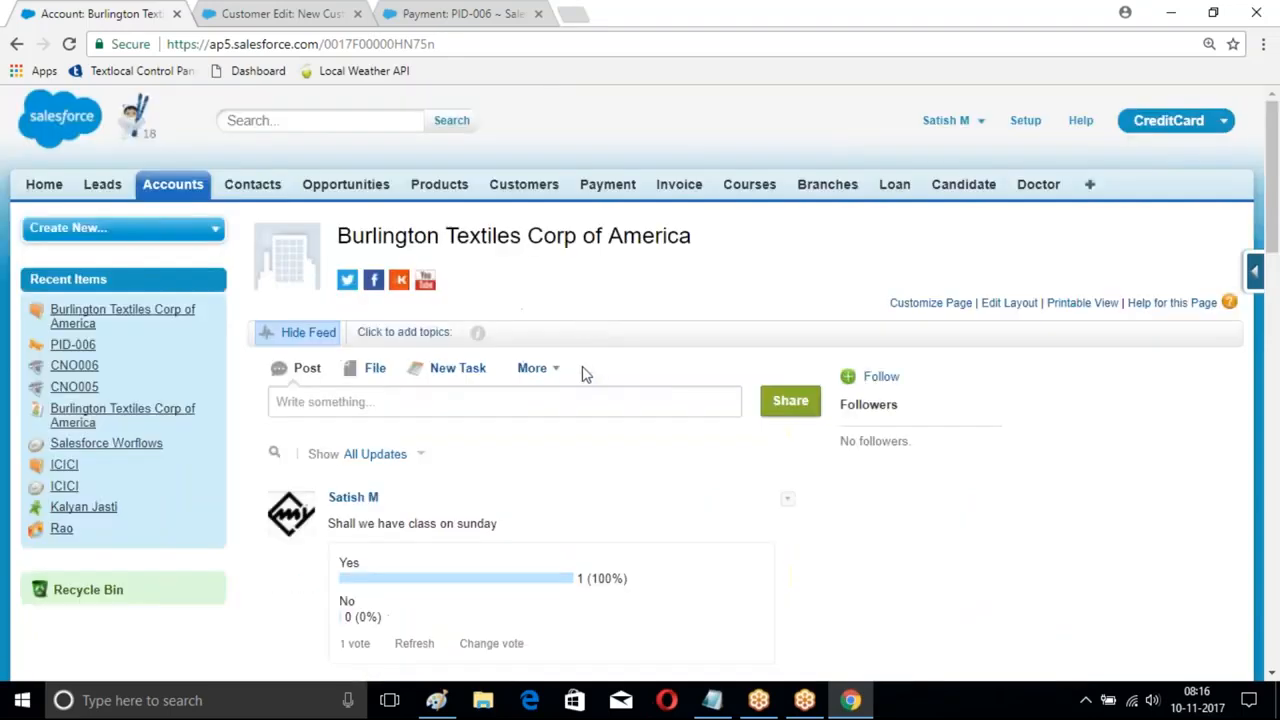
{"action": "scroll", "coordinate": [570, 330], "scroll_direction": "down", "scroll_amount": 2}
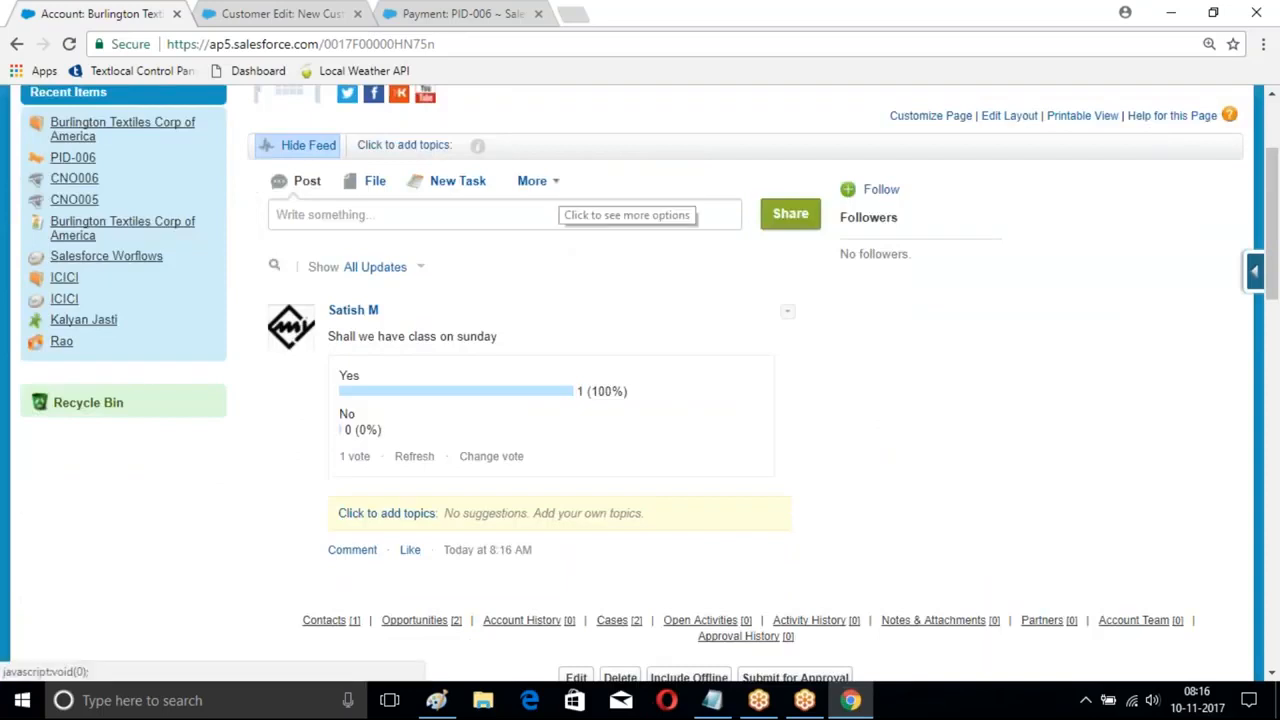
{"action": "left_click", "coordinate": [552, 184]}
- Start a feed question titled 'How to create AccountTeamMember on Account'
{"action": "left_click", "coordinate": [565, 495]}
{"action": "left_click", "coordinate": [306, 261]}
{"action": "type", "text": "How t"}
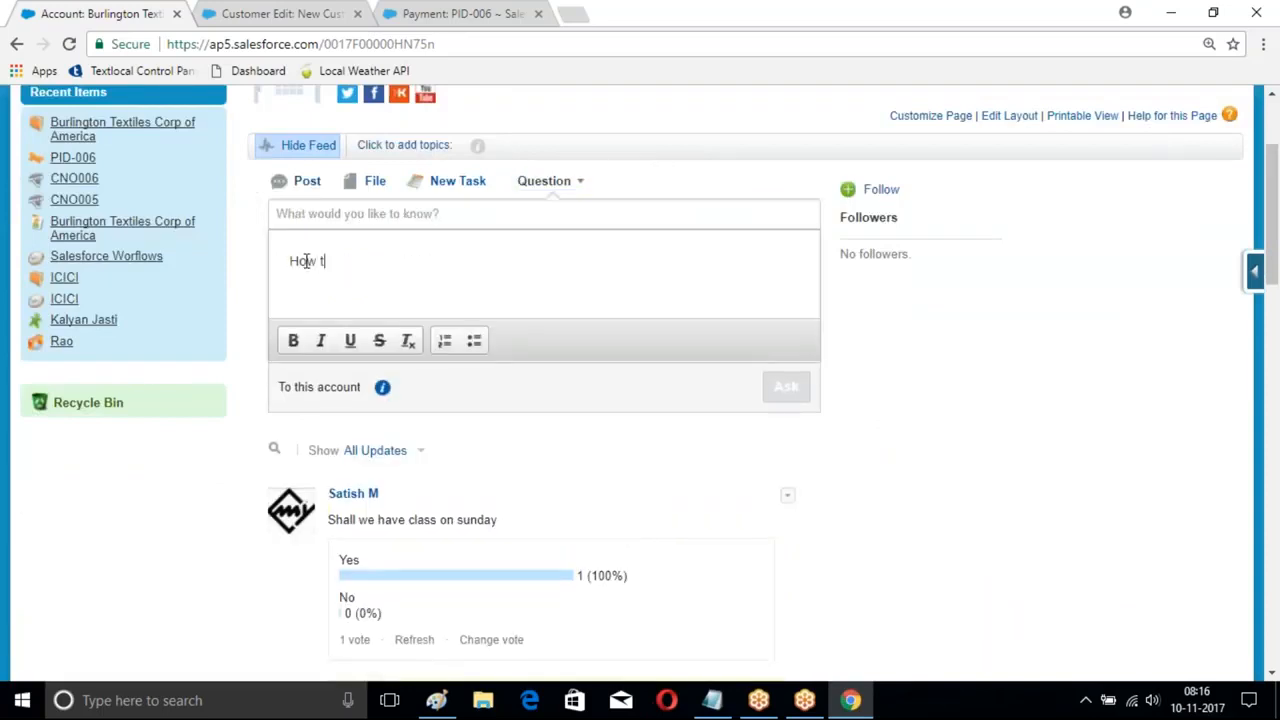
{"action": "type", "text": "o create AccountTeamMember on "}
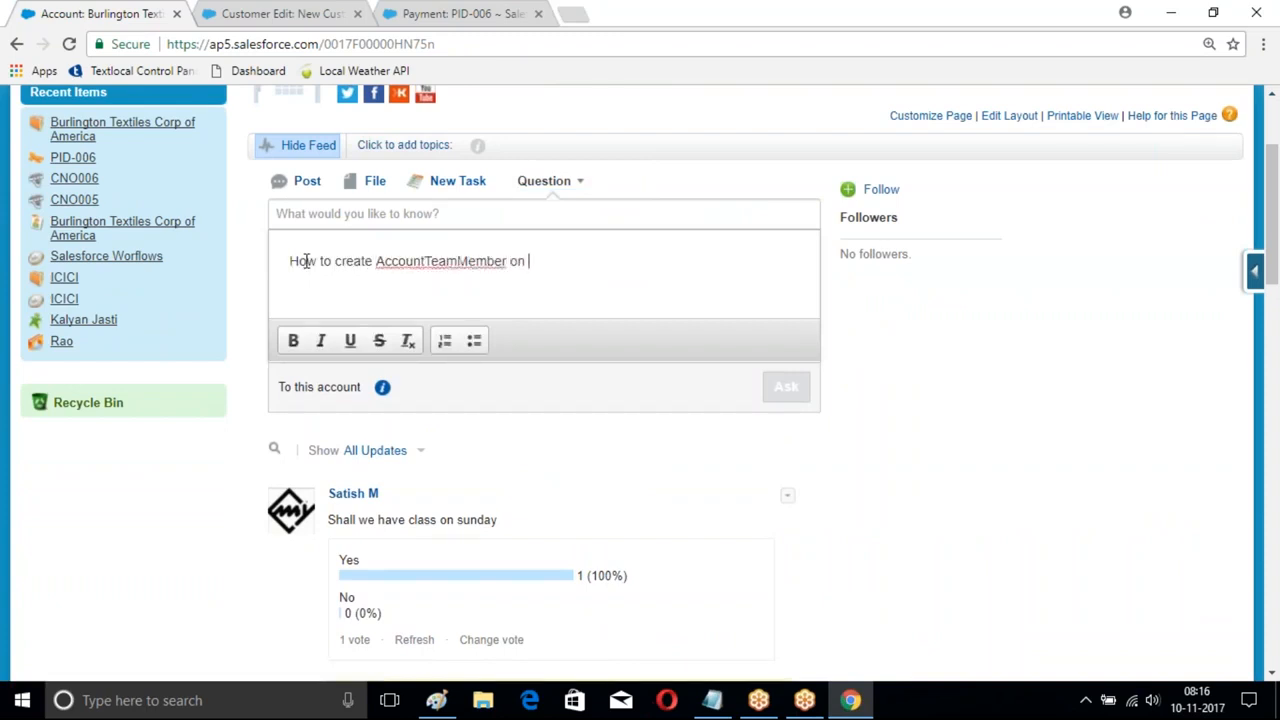
{"action": "type", "text": "Account"}
{"action": "scroll", "coordinate": [686, 440], "scroll_direction": "up", "scroll_amount": 2}
{"action": "left_click_drag", "start_coordinate": [291, 448], "coordinate": [610, 458]}
{"action": "key", "text": "ctrl+c"}
{"action": "left_click", "coordinate": [340, 401]}
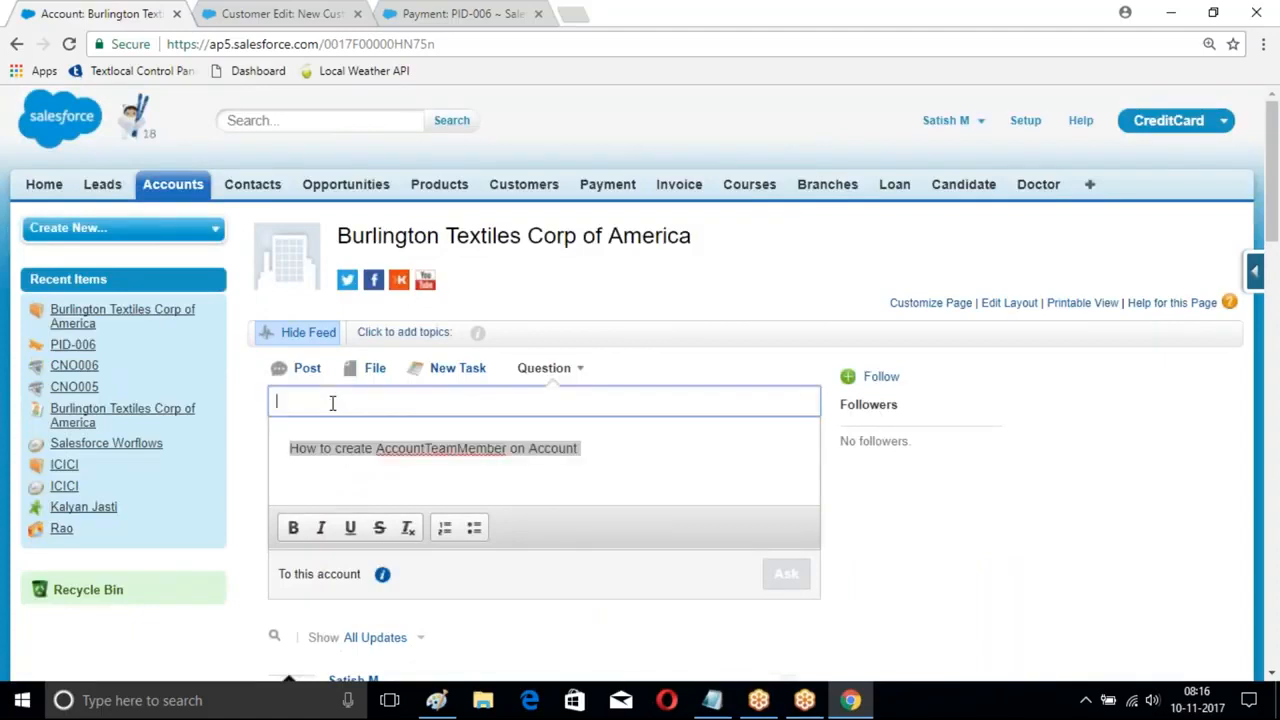
{"action": "key", "text": "ctrl+v"}
- Set the question details to 'When user in in inactive state' and ask it
{"action": "left_click", "coordinate": [343, 455]}
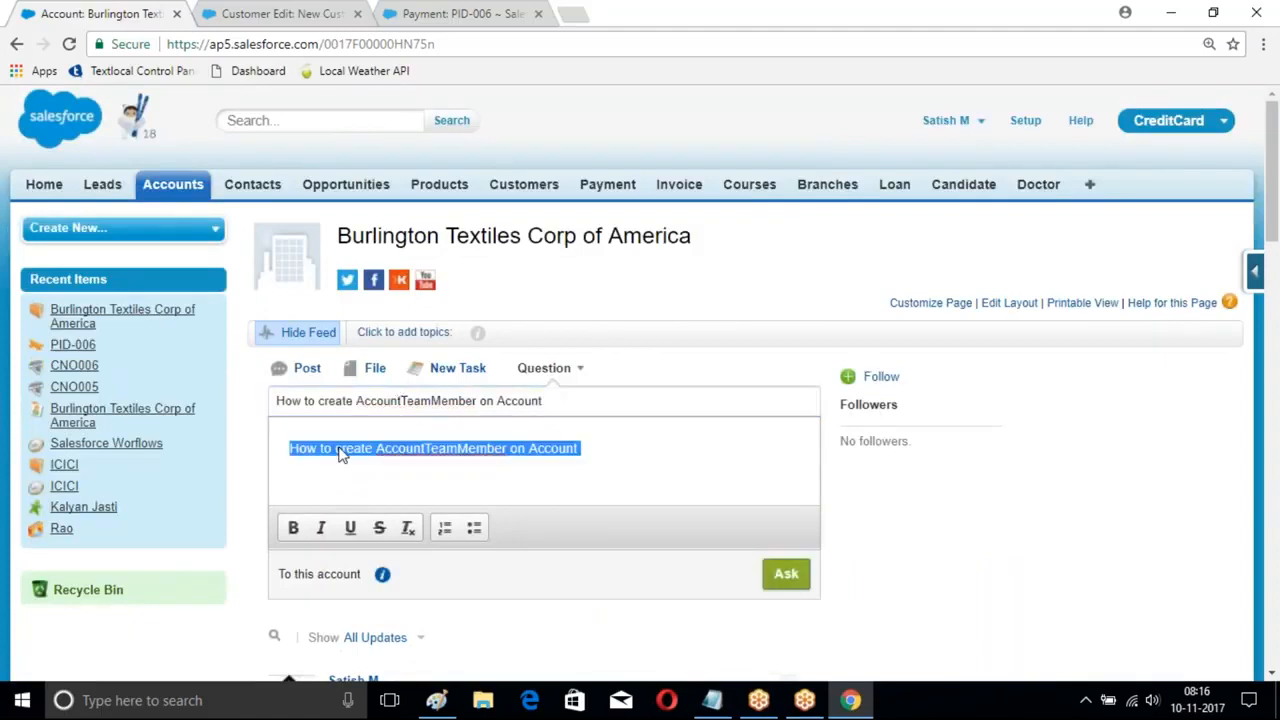
{"action": "key", "text": "End"}
{"action": "key", "text": "BackSpace"}
{"action": "key", "text": "BackSpace"}
{"action": "key", "text": "BackSpace"}
{"action": "key", "text": "BackSpace"}
{"action": "key", "text": "BackSpace"}
{"action": "key", "text": "BackSpace"}
{"action": "key", "text": "BackSpace"}
{"action": "key", "text": "BackSpace"}
{"action": "key", "text": "BackSpace"}
{"action": "key", "text": "BackSpace"}
{"action": "key", "text": "BackSpace"}
{"action": "key", "text": "BackSpace"}
{"action": "key", "text": "BackSpace"}
{"action": "key", "text": "BackSpace"}
{"action": "key", "text": "BackSpace"}
{"action": "key", "text": "BackSpace"}
{"action": "key", "text": "BackSpace"}
{"action": "key", "text": "BackSpace"}
{"action": "key", "text": "BackSpace"}
{"action": "key", "text": "BackSpace"}
{"action": "key", "text": "BackSpace"}
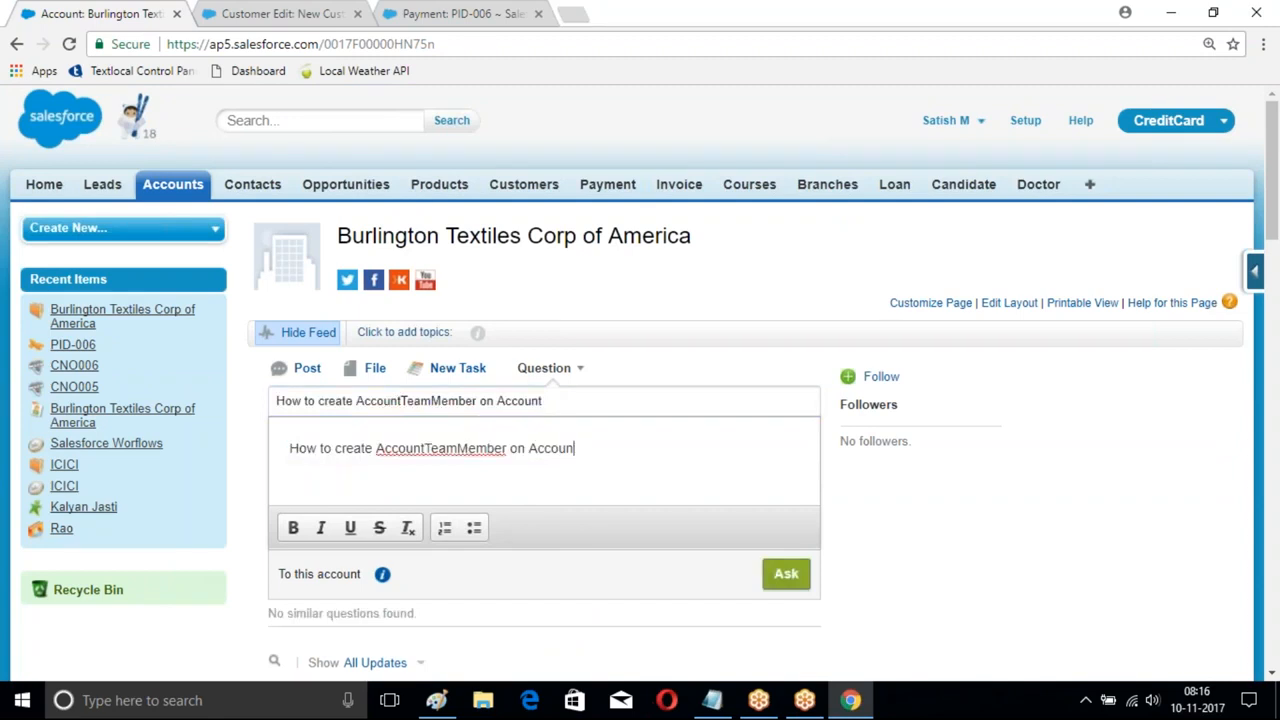
{"action": "key", "text": "BackSpace"}
{"action": "key", "text": "BackSpace"}
{"action": "key", "text": "BackSpace"}
{"action": "key", "text": "BackSpace"}
{"action": "key", "text": "BackSpace"}
{"action": "key", "text": "BackSpace"}
{"action": "key", "text": "BackSpace"}
{"action": "key", "text": "BackSpace"}
{"action": "key", "text": "BackSpace"}
{"action": "key", "text": "BackSpace"}
{"action": "key", "text": "BackSpace"}
{"action": "key", "text": "BackSpace"}
{"action": "key", "text": "BackSpace"}
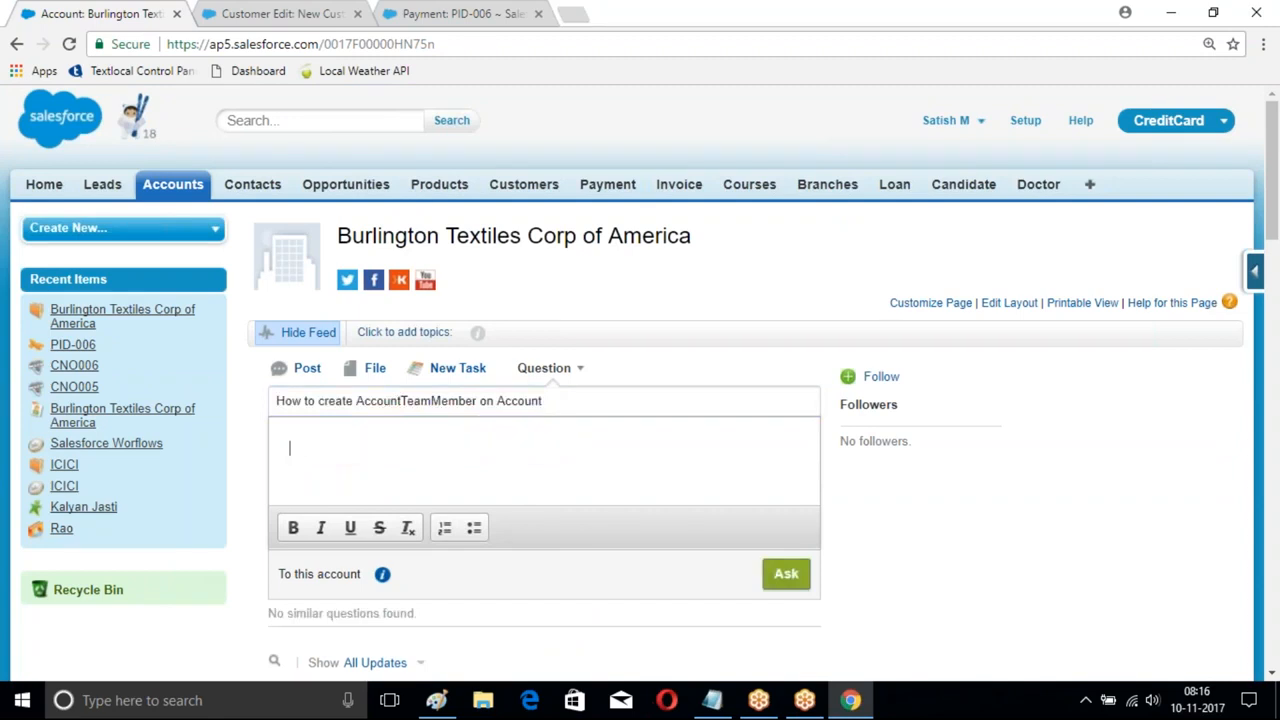
{"action": "type", "text": "When acc"}
{"action": "key", "text": "BackSpace"}
{"action": "key", "text": "BackSpace"}
{"action": "key", "text": "BackSpace"}
{"action": "type", "text": "user in in a"}
{"action": "key", "text": "BackSpace"}
{"action": "type", "text": "inactive state"}
{"action": "scroll", "coordinate": [837, 534], "scroll_direction": "down", "scroll_amount": 1}
{"action": "left_click", "coordinate": [785, 472]}
{"action": "scroll", "coordinate": [565, 389], "scroll_direction": "down", "scroll_amount": 1}
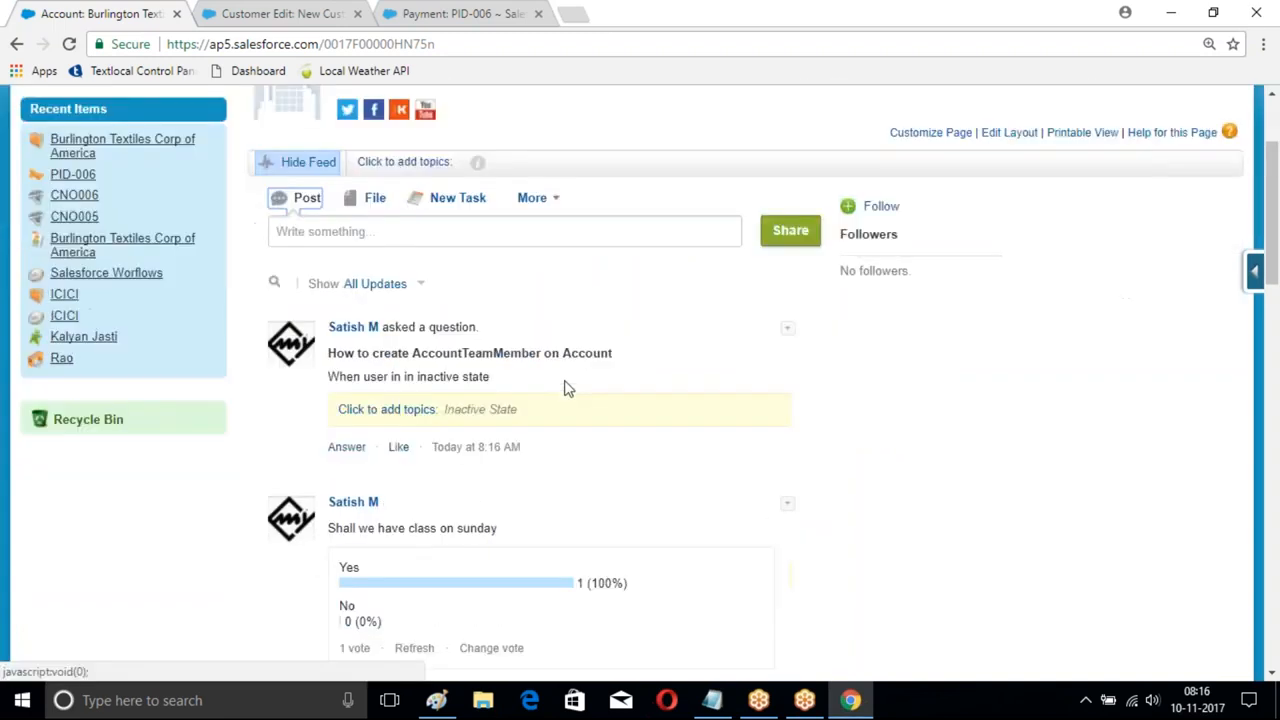
{"action": "scroll", "coordinate": [565, 389], "scroll_direction": "down", "scroll_amount": 2}
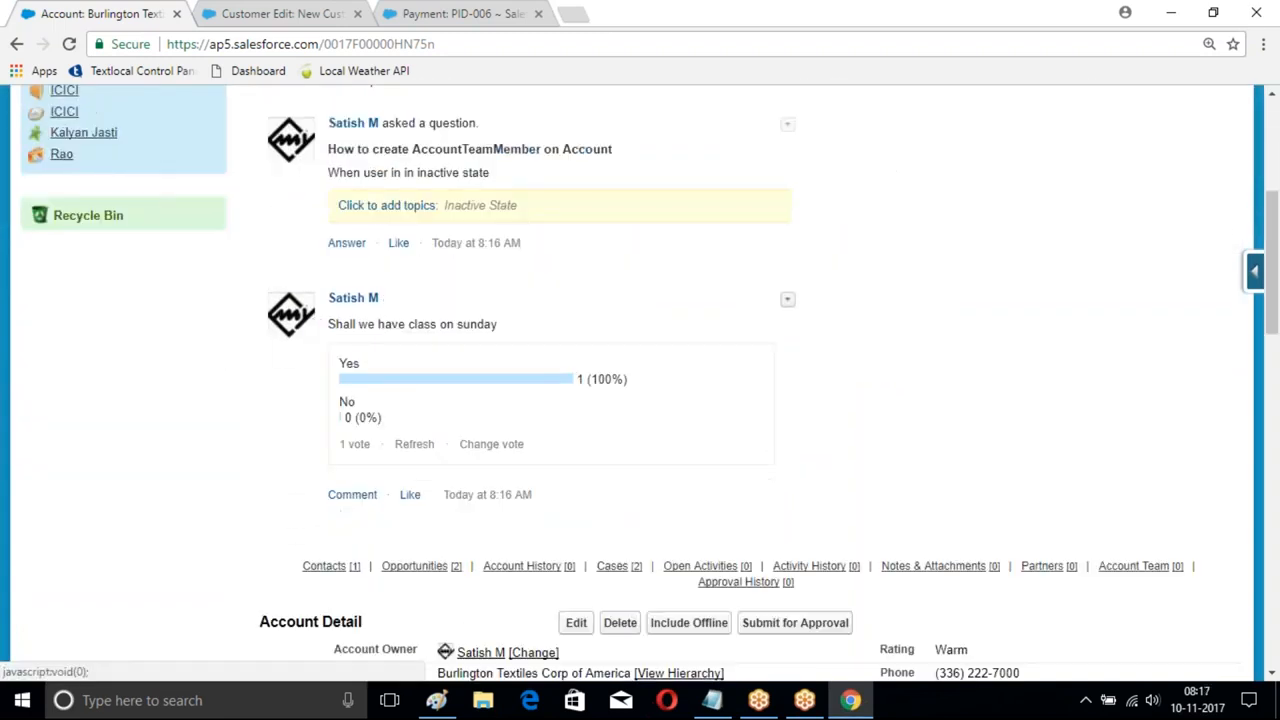
{"action": "scroll", "coordinate": [608, 254], "scroll_direction": "up", "scroll_amount": 2}
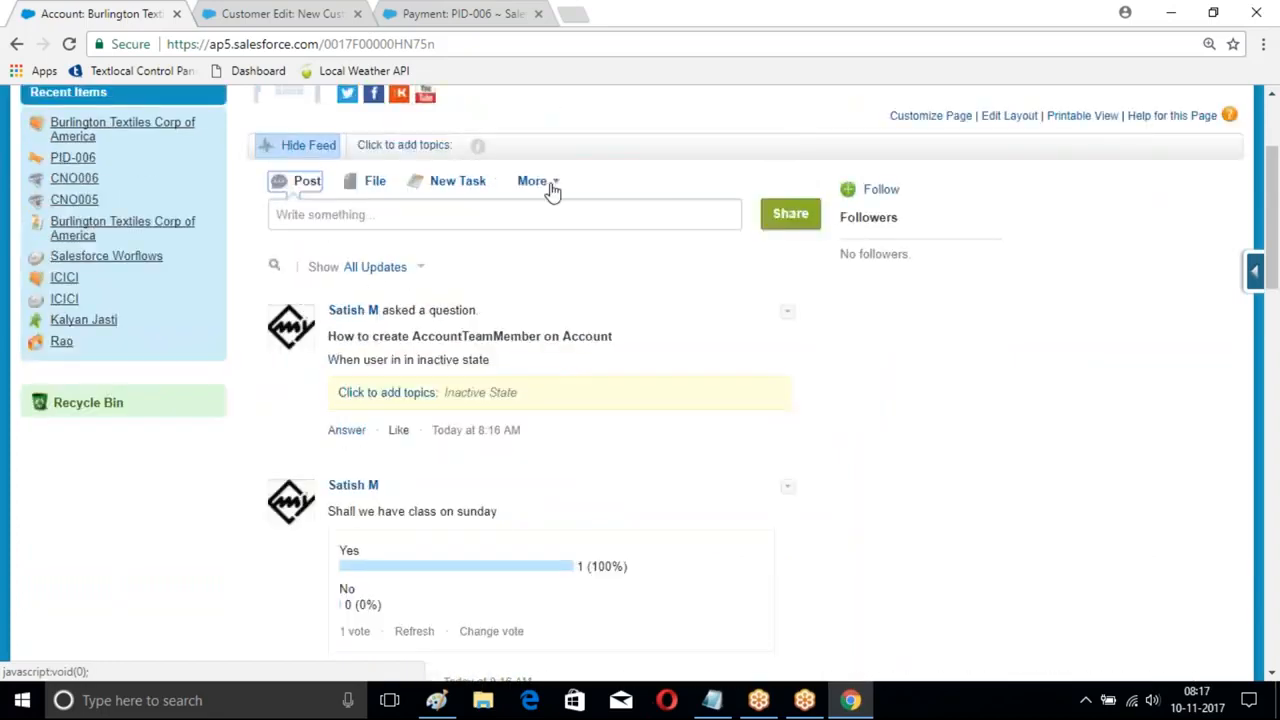
- Share a link post named 'video Access' pointing to a personal website URL
{"action": "left_click", "coordinate": [552, 188]}
{"action": "left_click", "coordinate": [546, 430]}
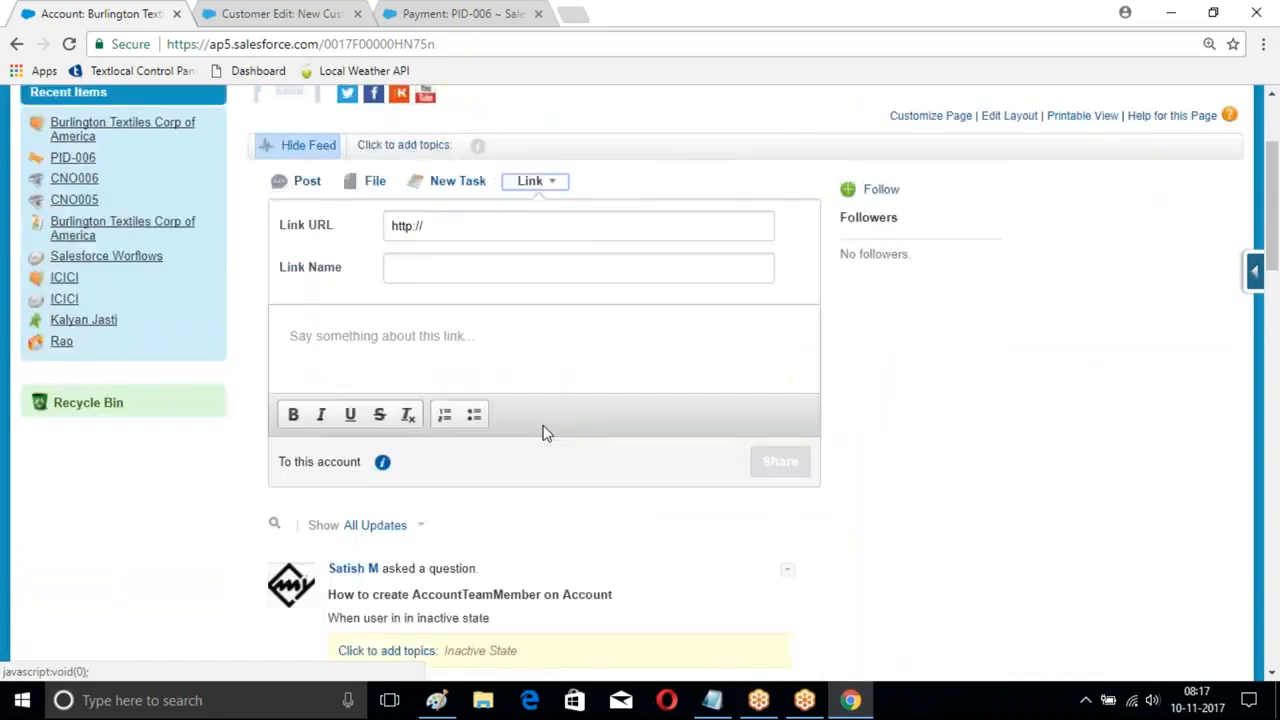
{"action": "left_click", "coordinate": [449, 232]}
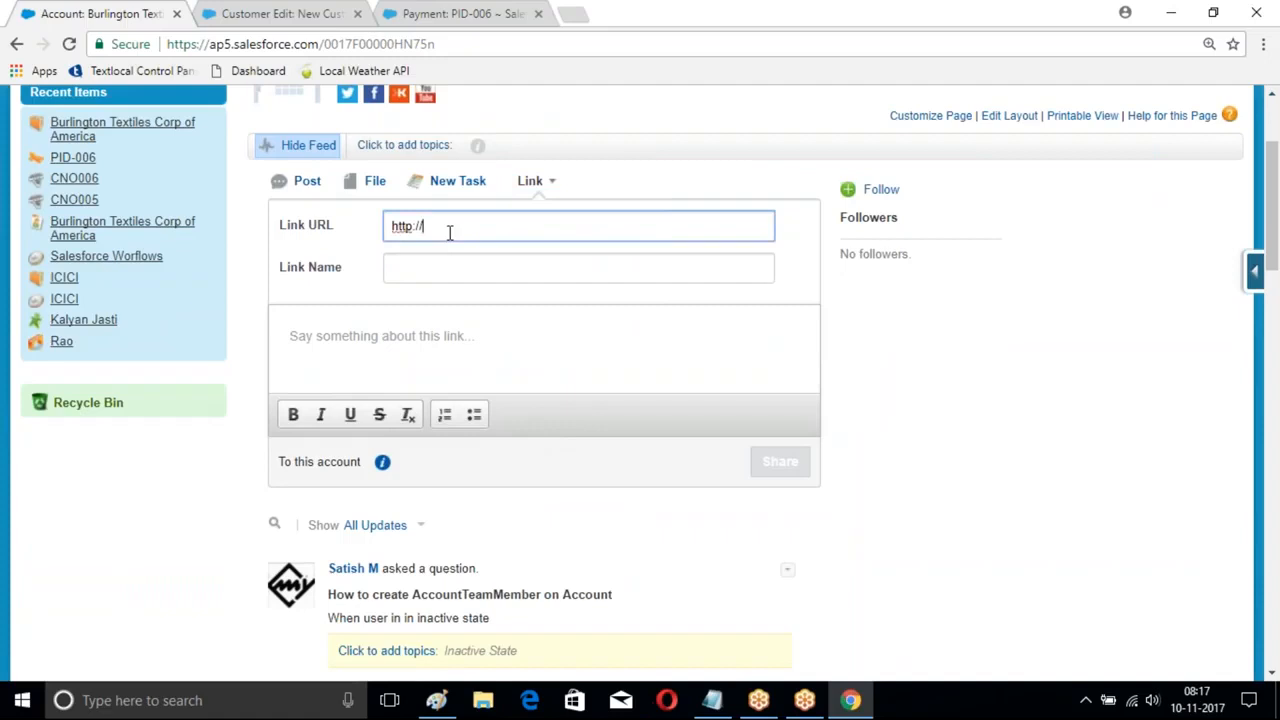
{"action": "key", "text": "BackSpace"}
{"action": "key", "text": "BackSpace"}
{"action": "type", "text": "s://www.satishmyla.in"}
{"action": "left_click", "coordinate": [393, 267]}
{"action": "type", "text": "videp e"}
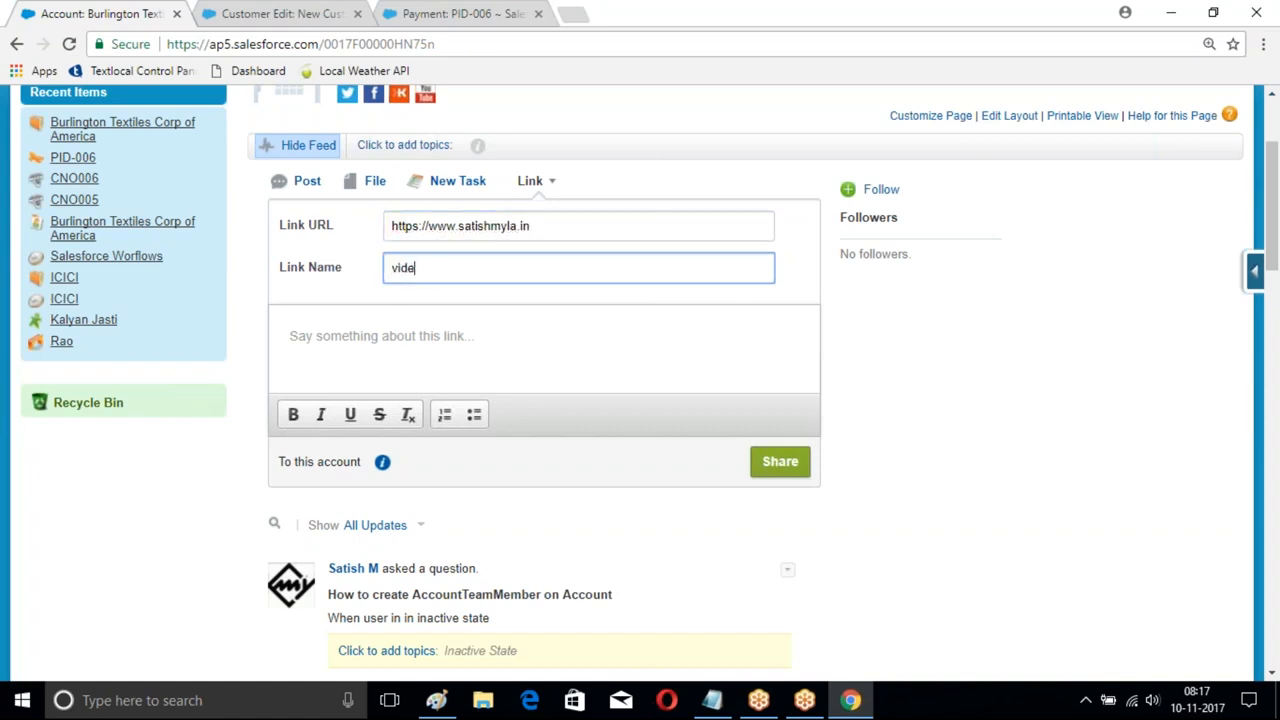
{"action": "type", "text": "o Access"}
{"action": "left_click", "coordinate": [780, 461]}
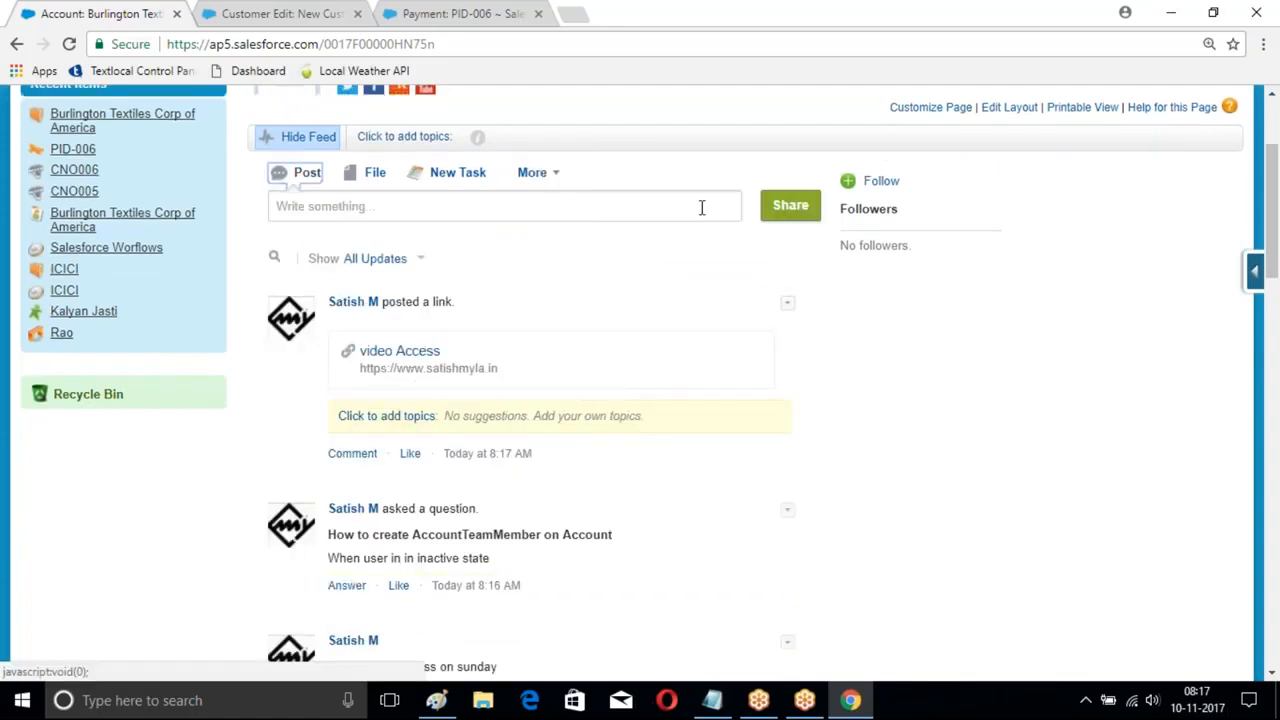
- Start a new feed event with subject 'Sprint one Review Meeting'
{"action": "left_click", "coordinate": [551, 175]}
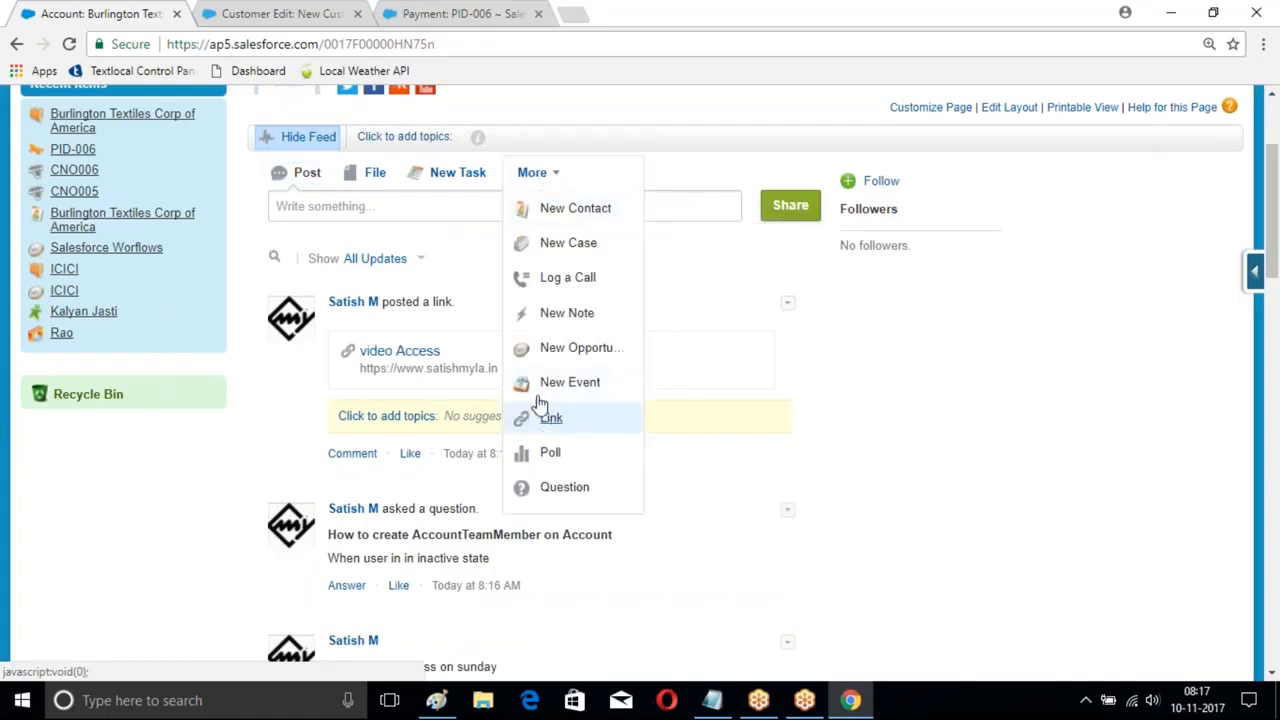
{"action": "left_click", "coordinate": [555, 390]}
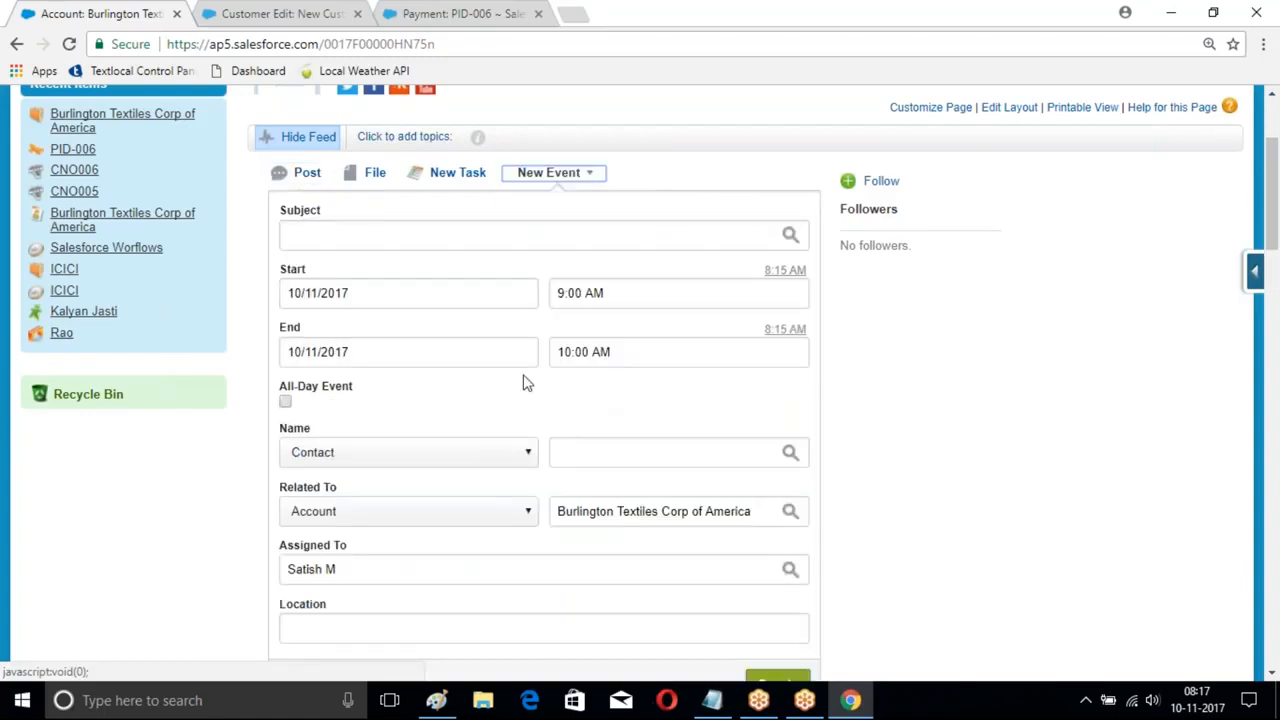
{"action": "scroll", "coordinate": [493, 405], "scroll_direction": "down", "scroll_amount": 3}
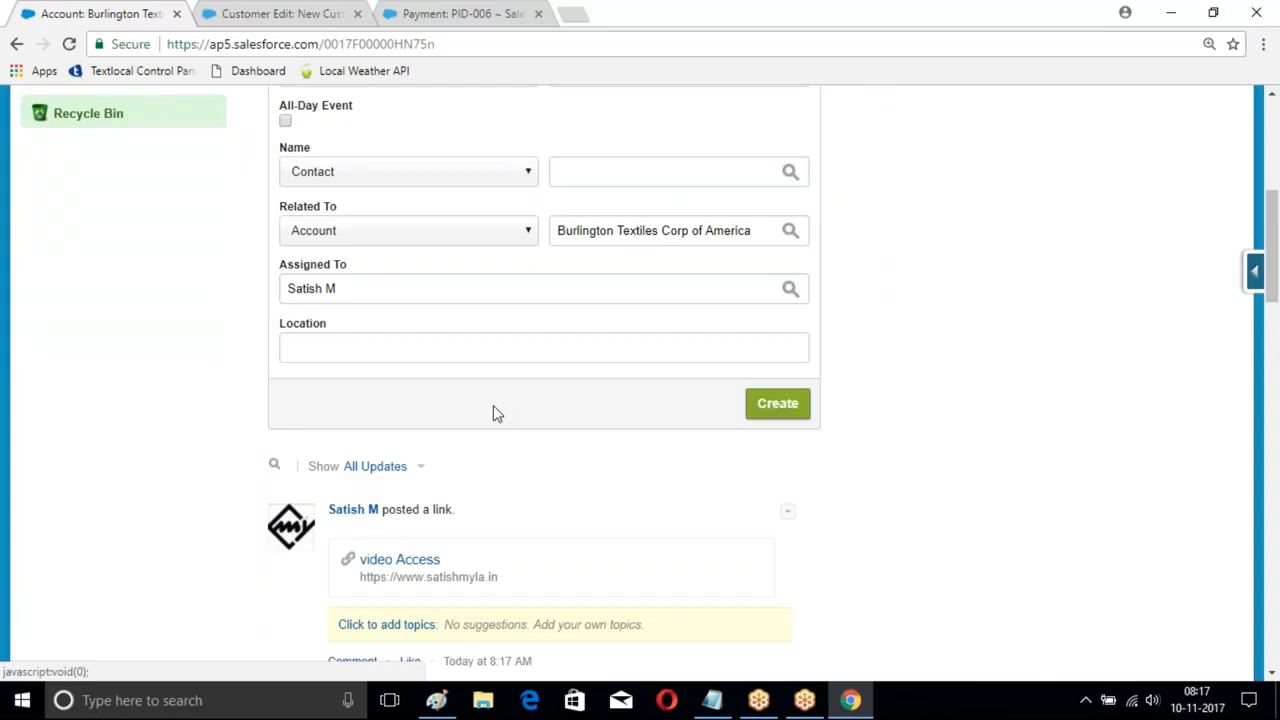
{"action": "scroll", "coordinate": [510, 410], "scroll_direction": "up", "scroll_amount": 3}
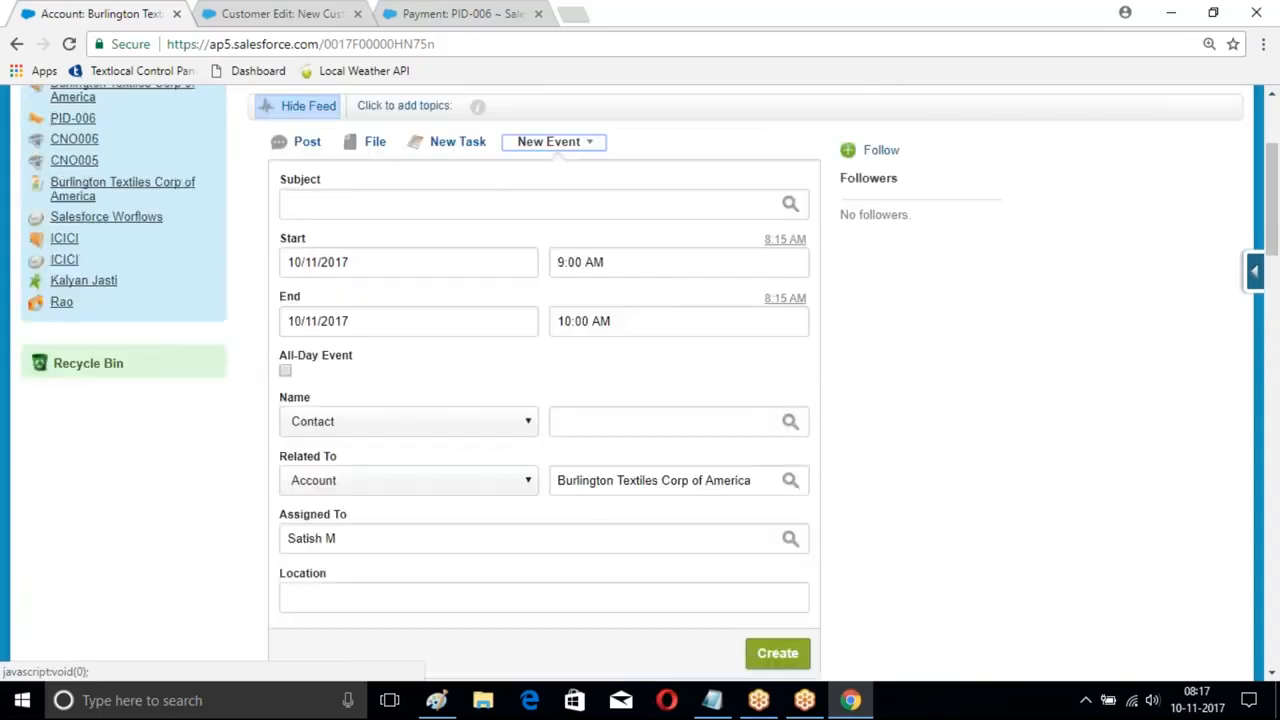
{"action": "left_click", "coordinate": [530, 235]}
{"action": "type", "text": "Call for"}
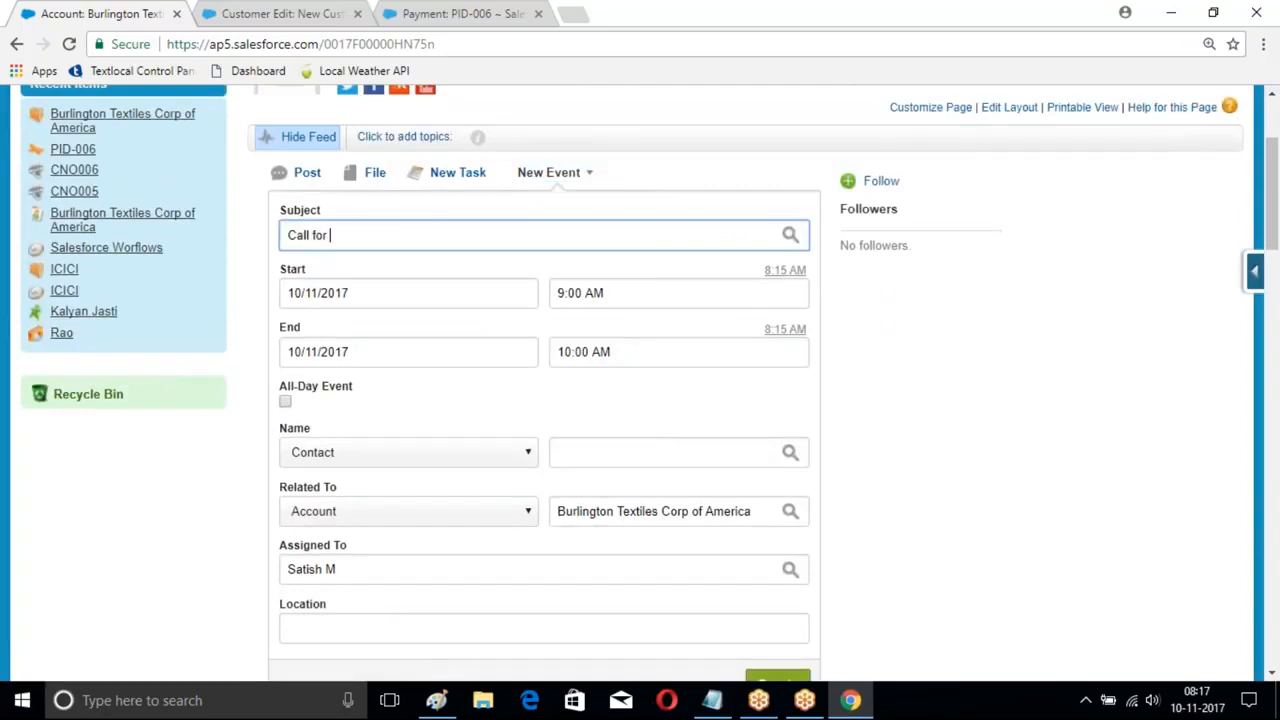
{"action": "key", "text": "BackSpace"}
{"action": "key", "text": "BackSpace"}
{"action": "key", "text": "BackSpace"}
{"action": "key", "text": "BackSpace"}
{"action": "key", "text": "BackSpace"}
{"action": "key", "text": "BackSpace"}
{"action": "key", "text": "BackSpace"}
{"action": "key", "text": "BackSpace"}
{"action": "type", "text": "Sprint one Review Meeting"}
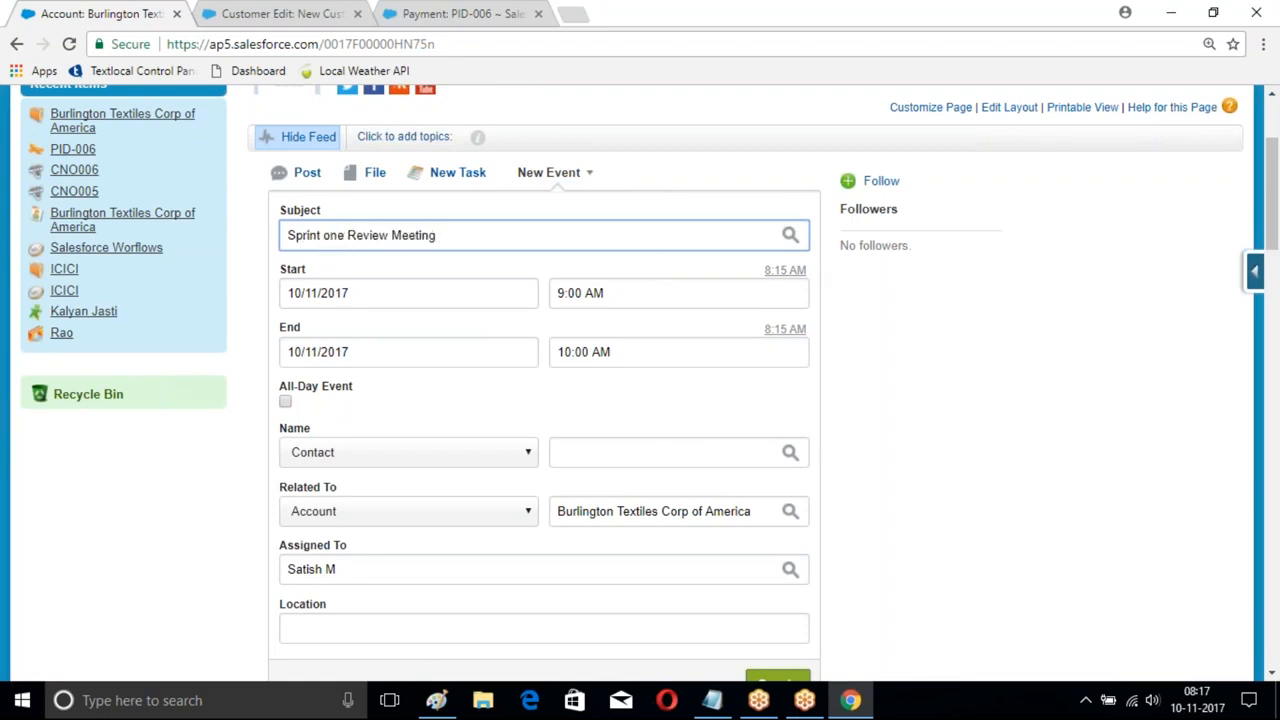
{"action": "type", "text": " at 5"}
{"action": "key", "text": "BackSpace"}
{"action": "key", "text": "BackSpace"}
{"action": "key", "text": "BackSpace"}
- Create the event for 10/11/2017, 9:00–10:00 AM
{"action": "scroll", "coordinate": [580, 243], "scroll_direction": "down", "scroll_amount": 1}
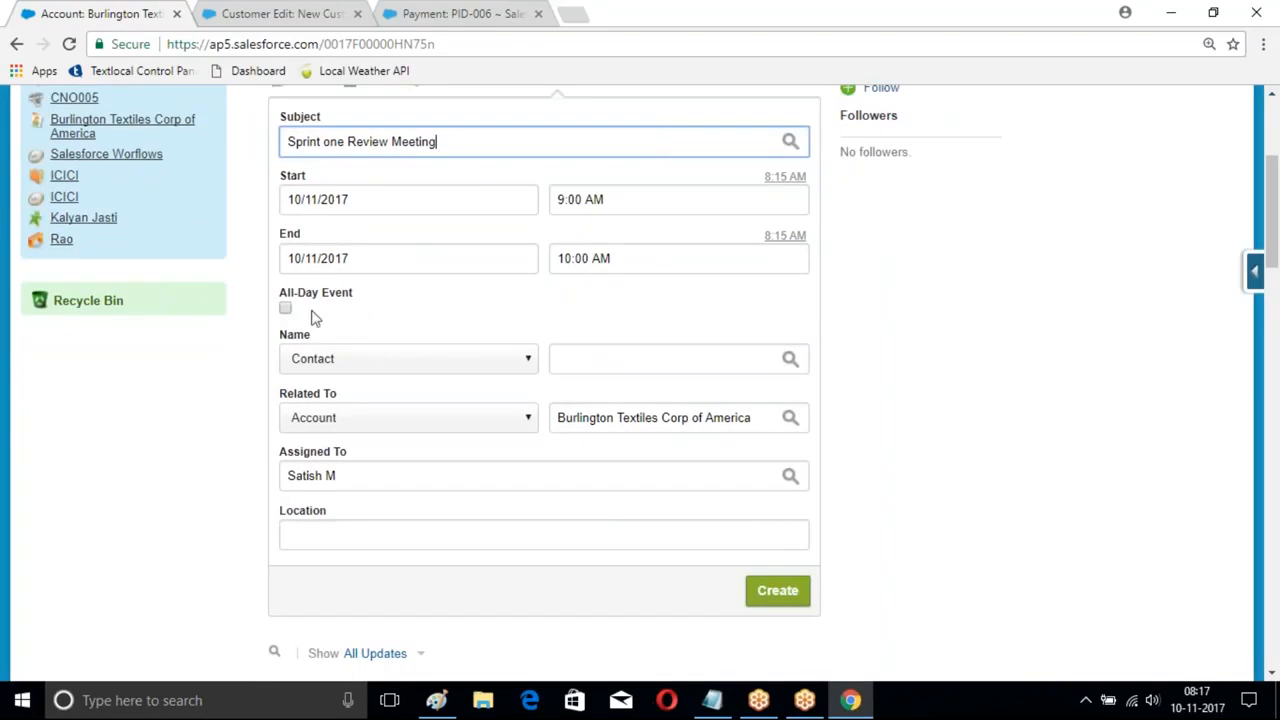
{"action": "scroll", "coordinate": [627, 293], "scroll_direction": "down", "scroll_amount": 1}
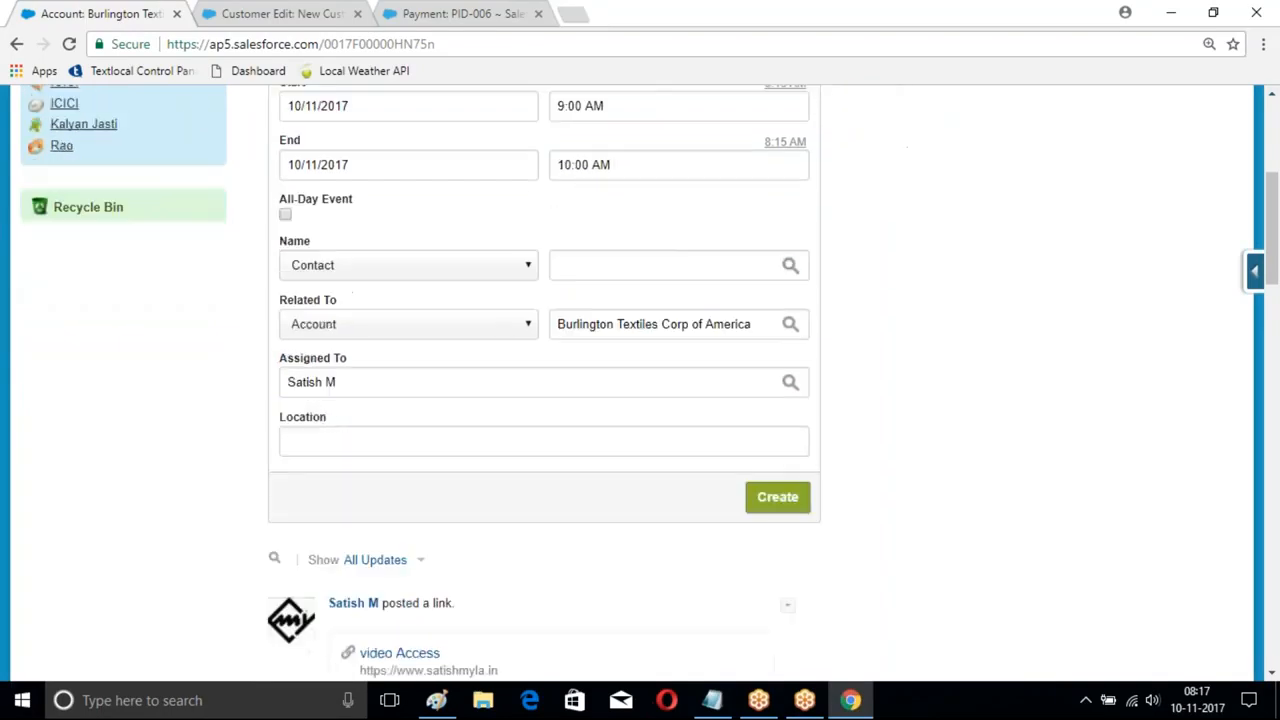
{"action": "left_click", "coordinate": [777, 497]}
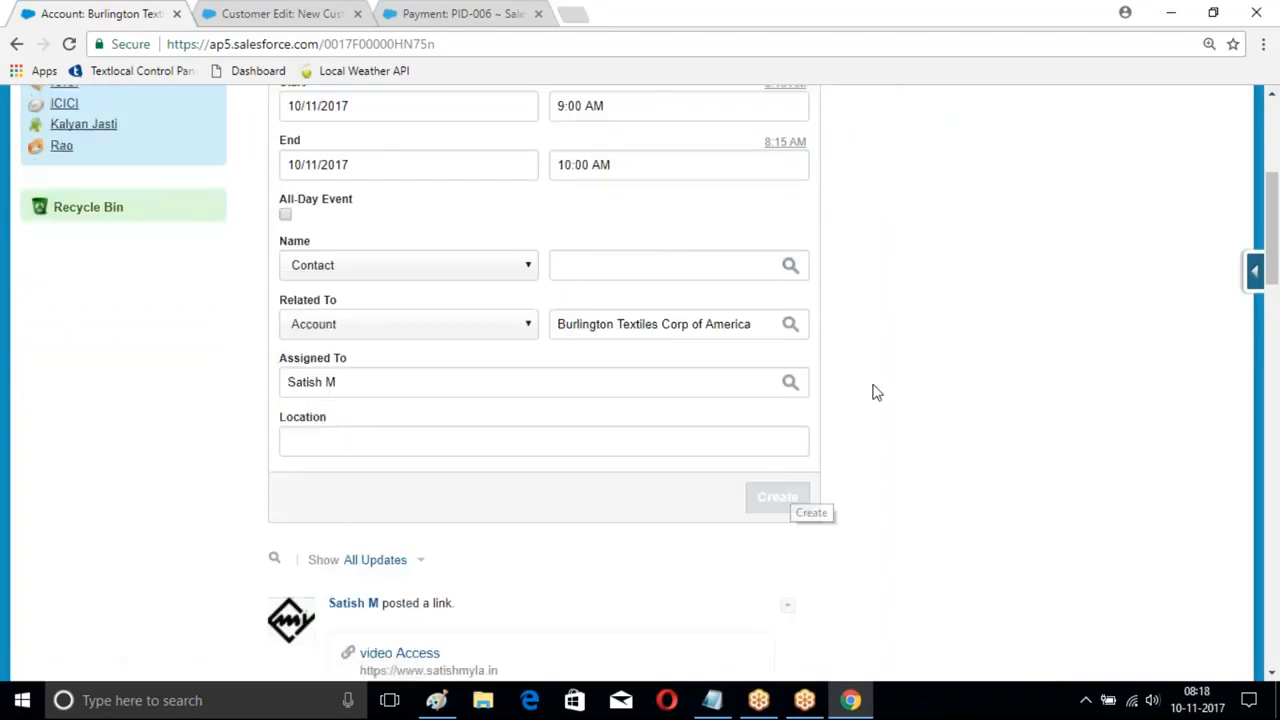
{"action": "scroll", "coordinate": [931, 337], "scroll_direction": "up", "scroll_amount": 3}
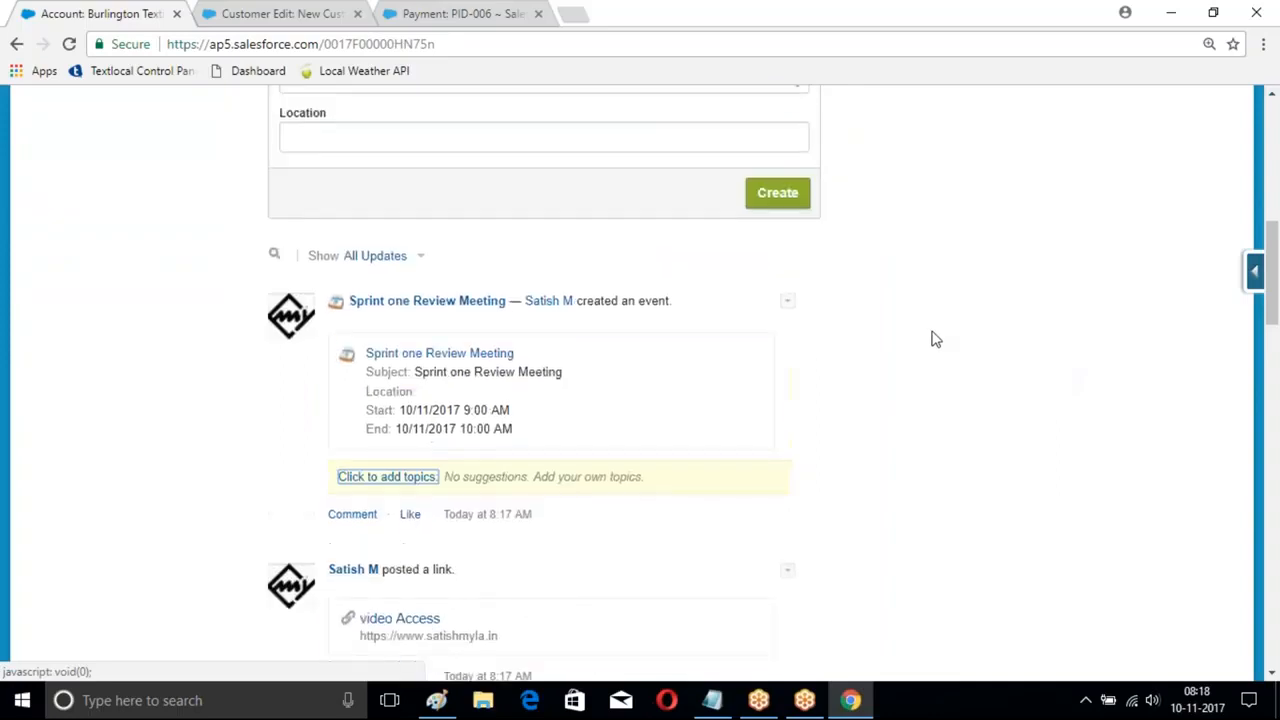
{"action": "scroll", "coordinate": [569, 313], "scroll_direction": "up", "scroll_amount": 3}
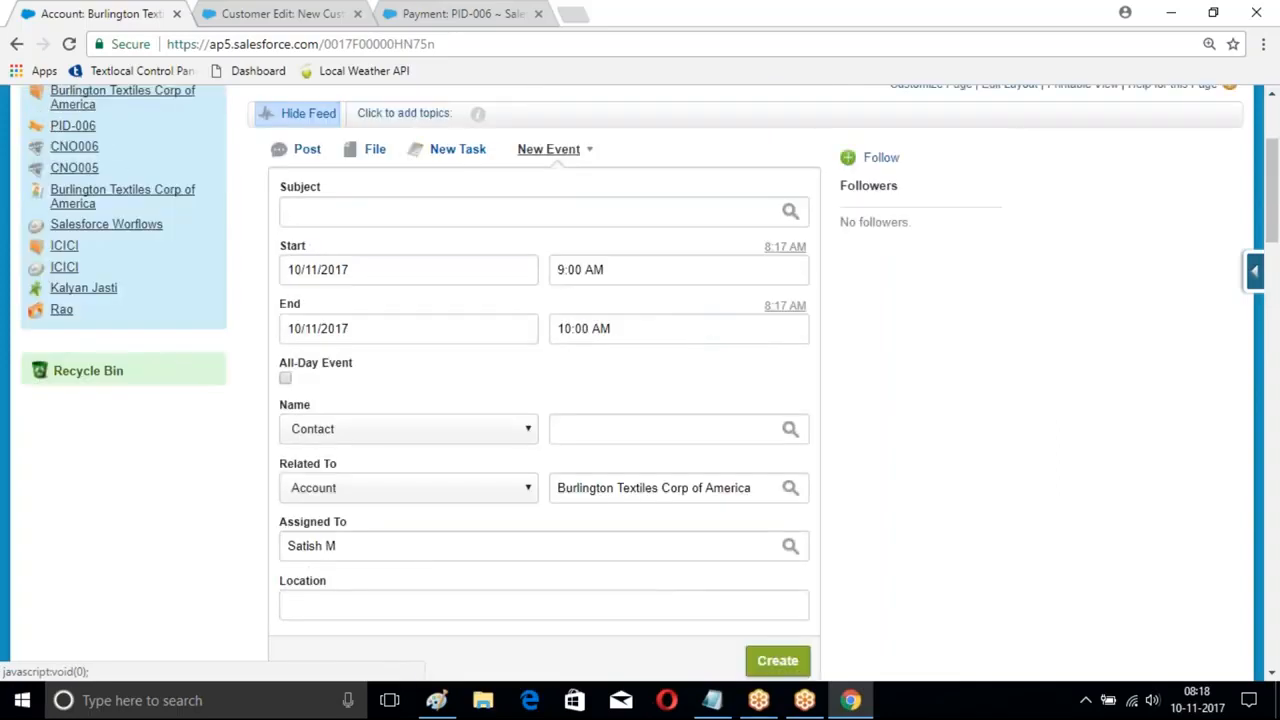
{"action": "left_click", "coordinate": [586, 152]}
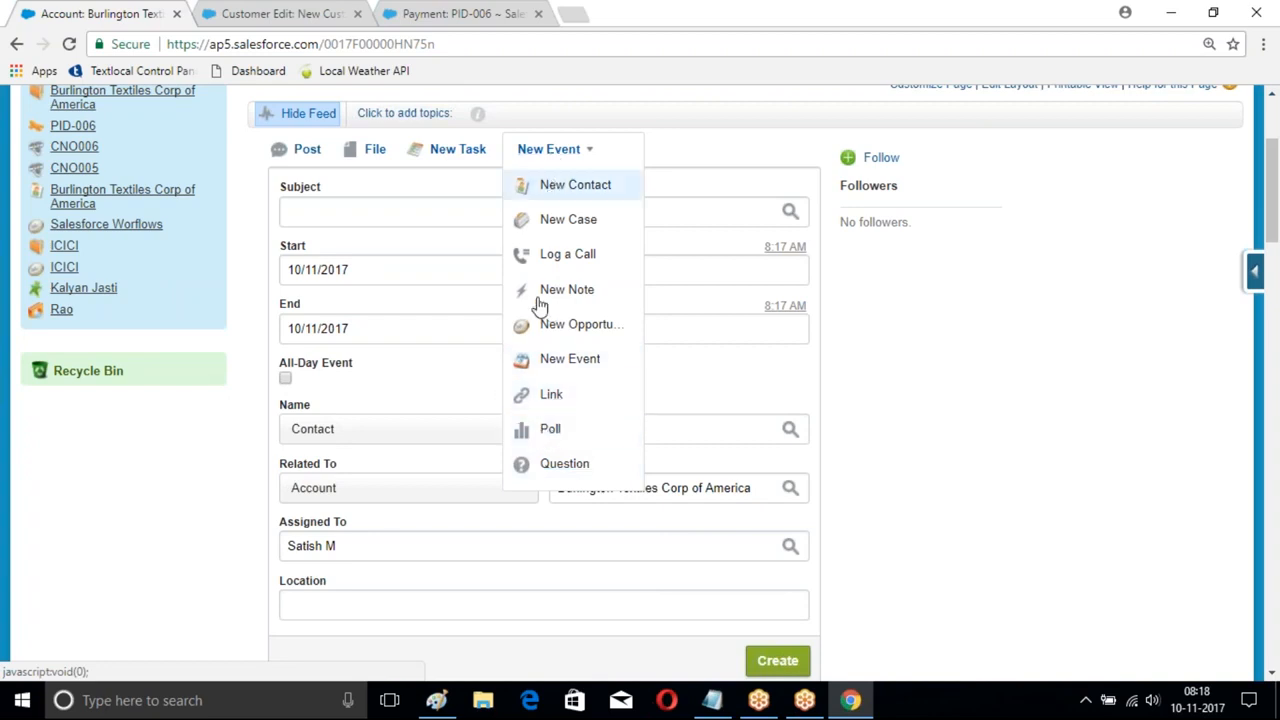
- Share a text post 'This is a test post' to the account feed
{"action": "left_click", "coordinate": [305, 149]}
{"action": "left_click", "coordinate": [327, 193]}
{"action": "type", "text": "This is"}
{"action": "key", "text": "BackSpace"}
{"action": "key", "text": "BackSpace"}
{"action": "key", "text": "BackSpace"}
{"action": "key", "text": "BackSpace"}
{"action": "key", "text": "BackSpace"}
{"action": "key", "text": "BackSpace"}
{"action": "type", "text": "his is a"}
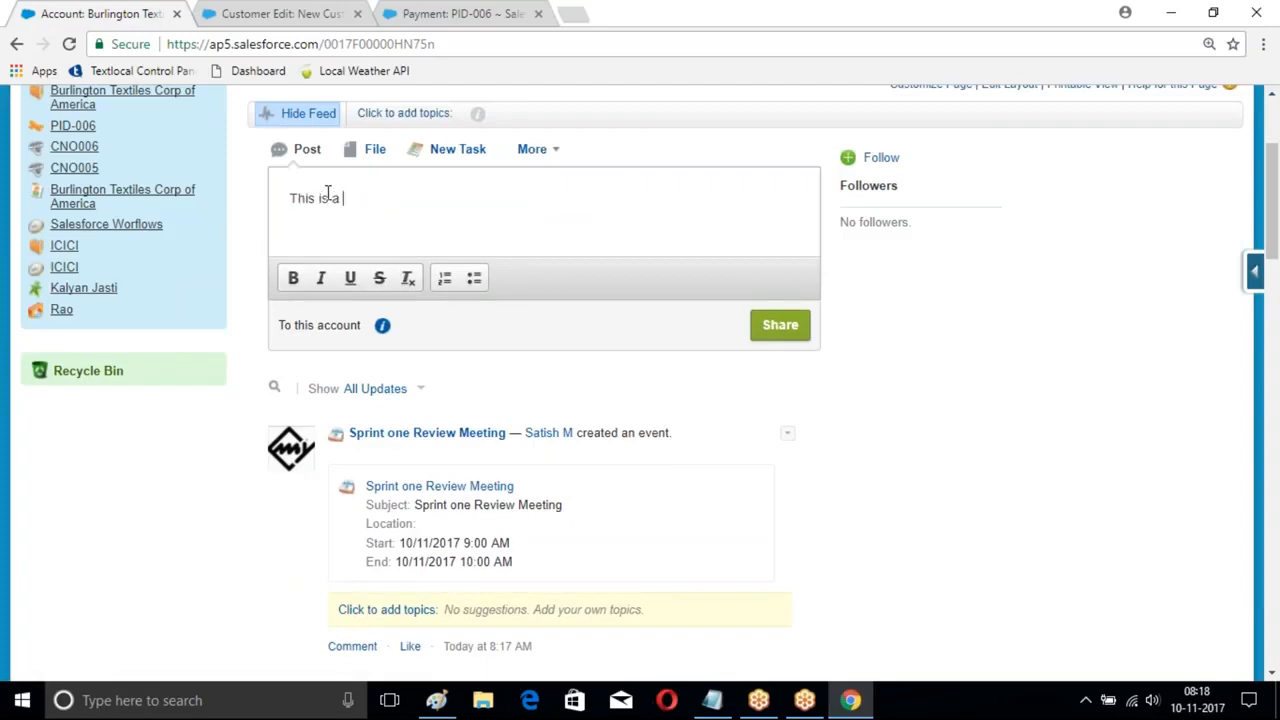
{"action": "type", "text": " testcat"}
{"action": "key", "text": "BackSpace"}
{"action": "key", "text": "BackSpace"}
{"action": "key", "text": "BackSpace"}
{"action": "type", "text": "post"}
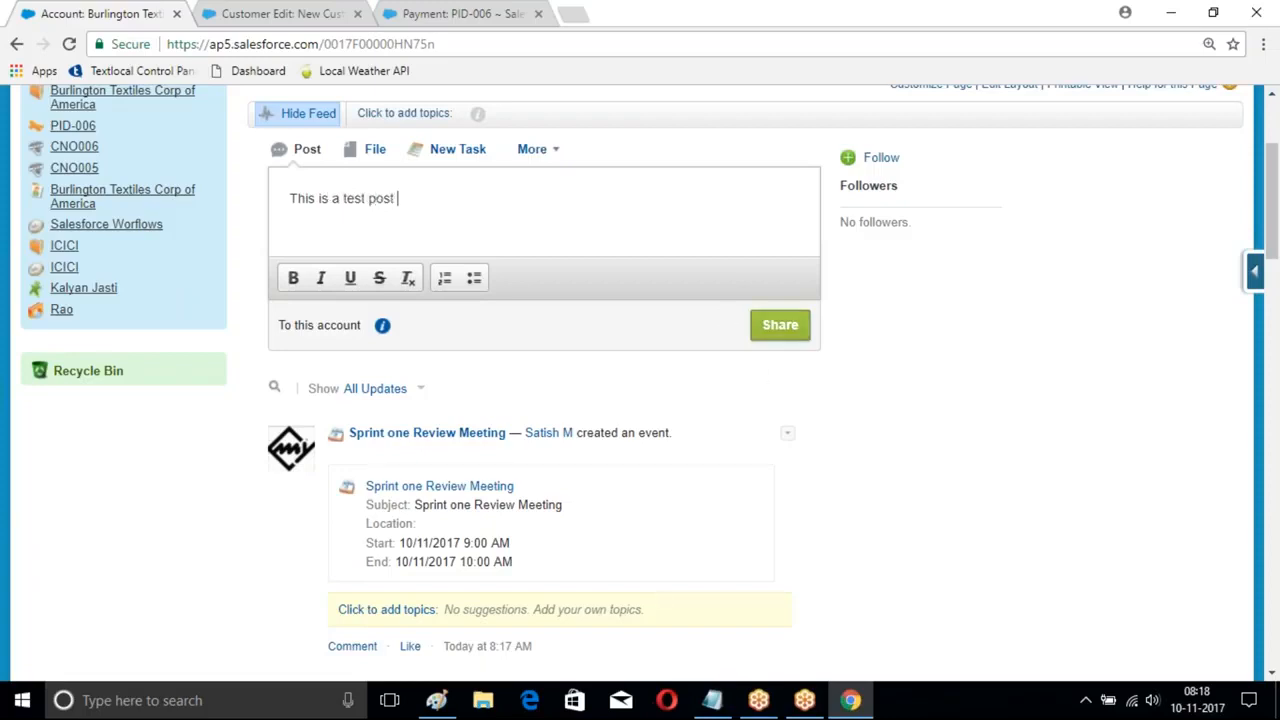
{"action": "left_click", "coordinate": [760, 330]}
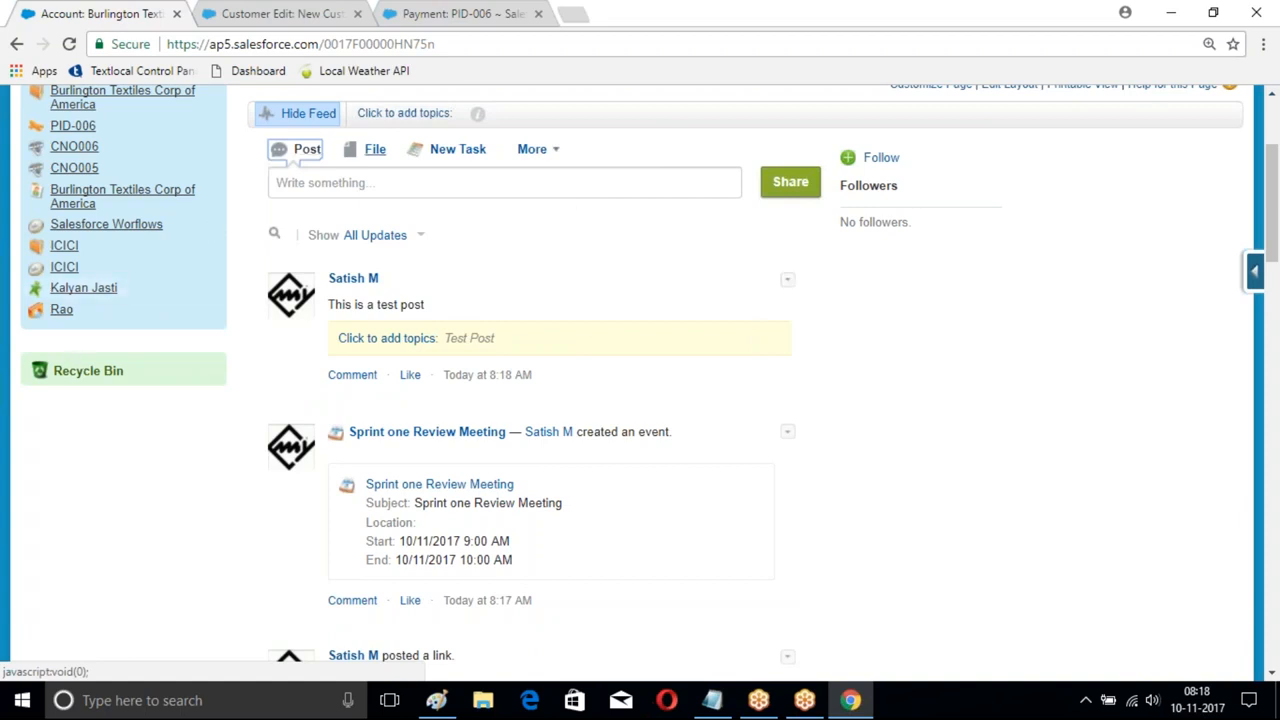
{"action": "left_click", "coordinate": [560, 150]}
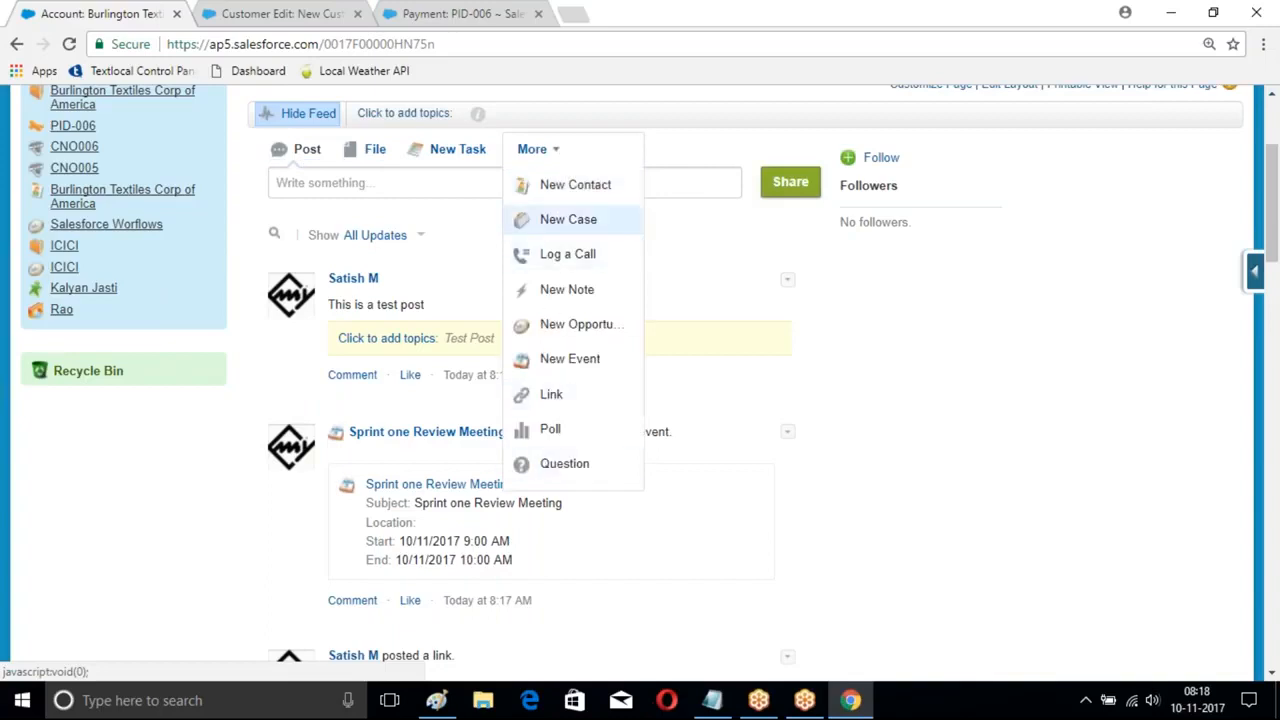
{"action": "left_click", "coordinate": [896, 376]}
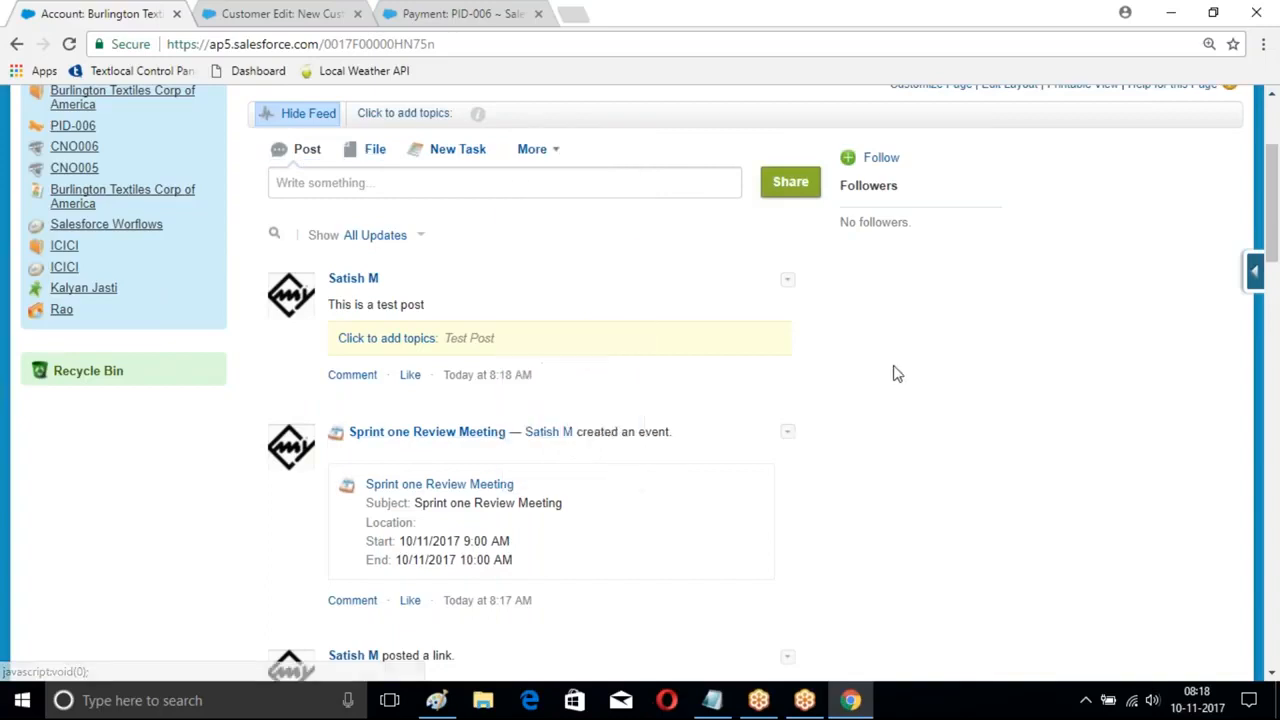
{"action": "scroll", "coordinate": [894, 371], "scroll_direction": "up", "scroll_amount": 2}
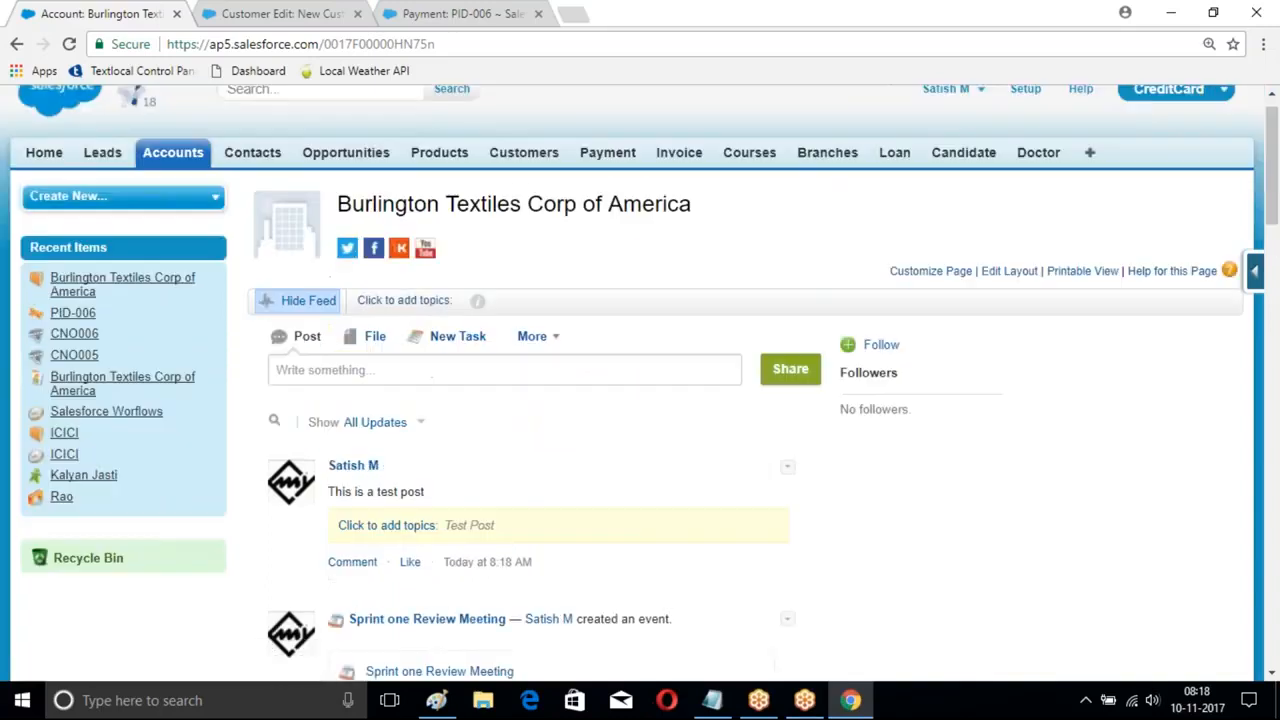
- Tag the Burlington Textiles account with the topic 'Call Him on sunday : 12-Nov-2017'
{"action": "left_click", "coordinate": [300, 302]}
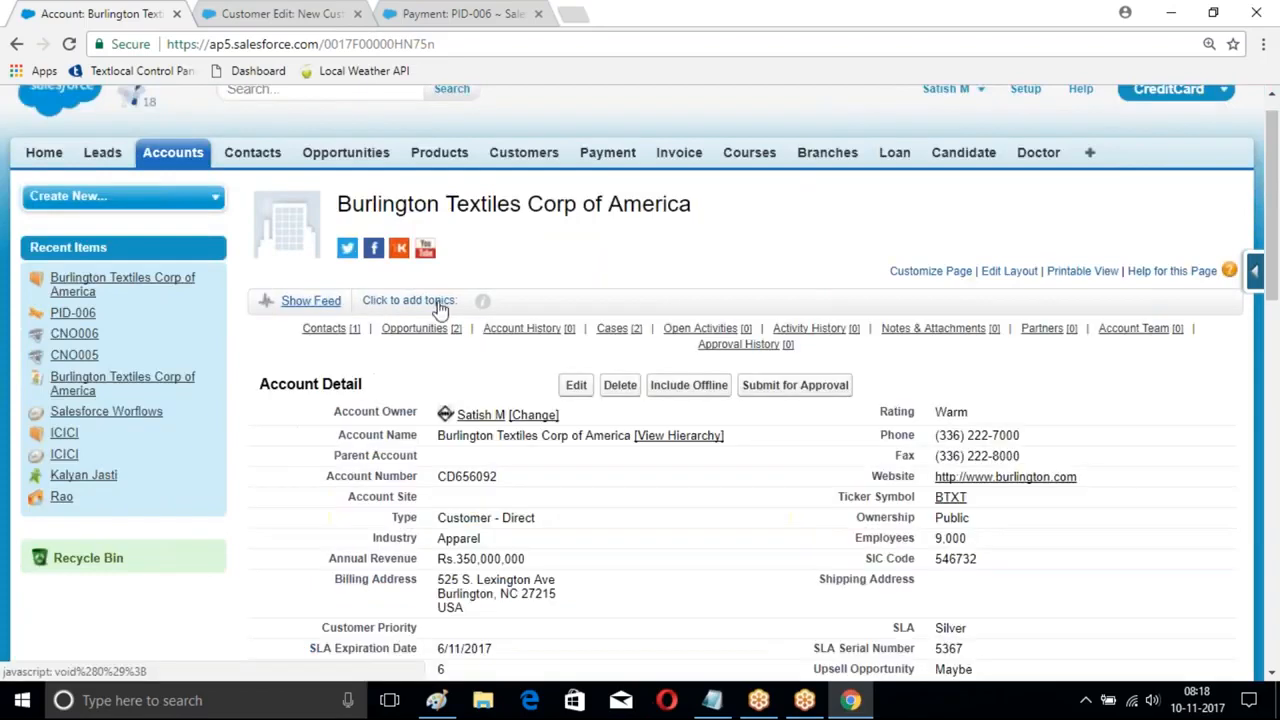
{"action": "left_click", "coordinate": [300, 301]}
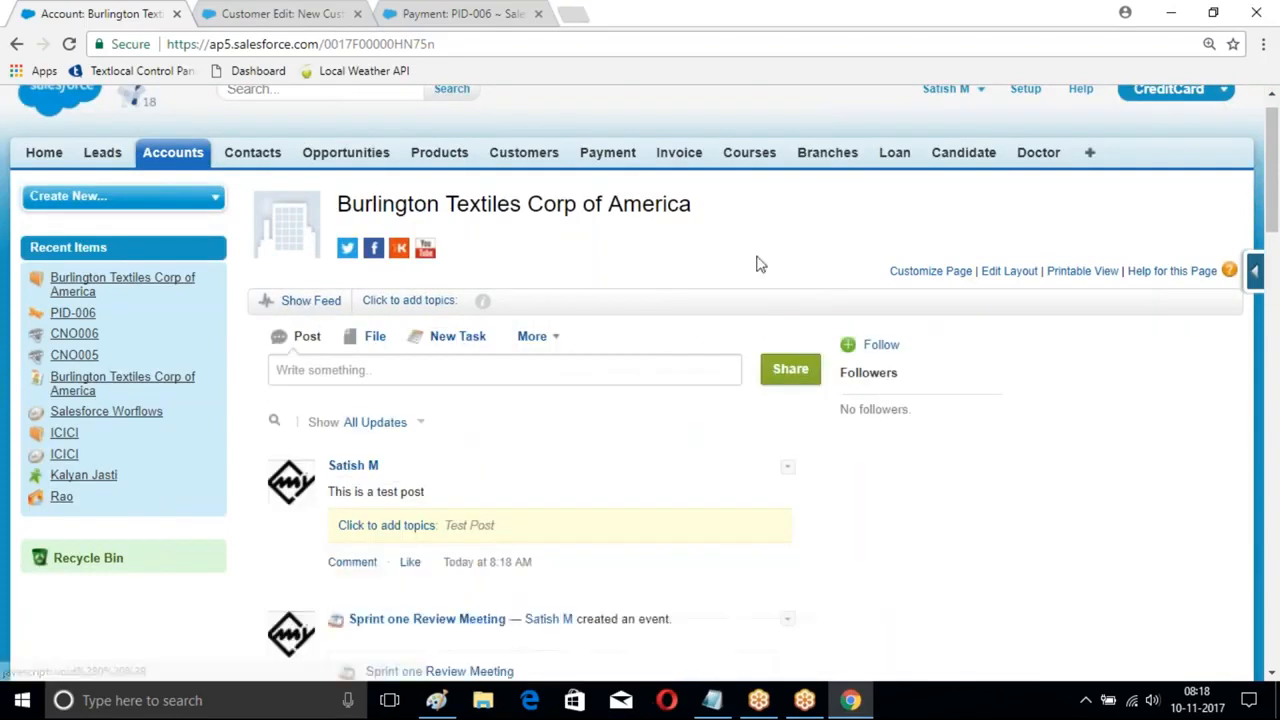
{"action": "scroll", "coordinate": [642, 332], "scroll_direction": "down", "scroll_amount": 1}
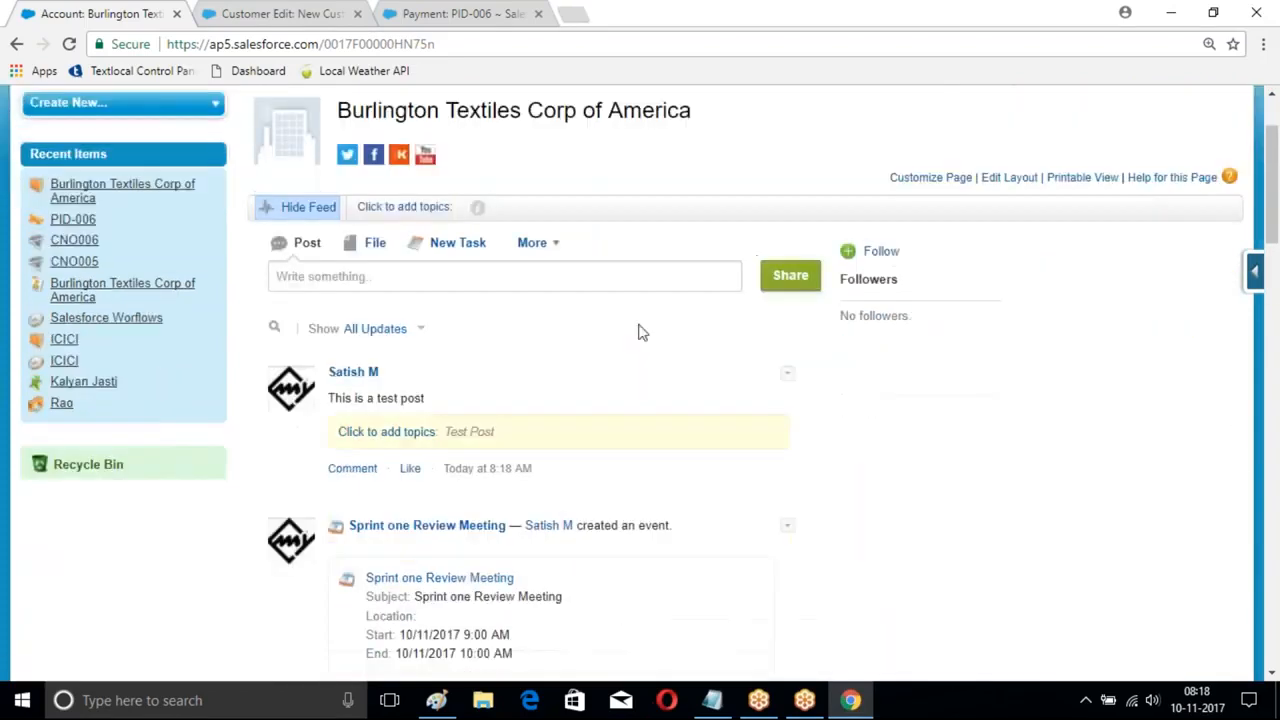
{"action": "left_click", "coordinate": [428, 208]}
{"action": "left_click", "coordinate": [399, 229]}
{"action": "type", "text": "h"}
{"action": "key", "text": "BackSpace"}
{"action": "type", "text": "Call H"}
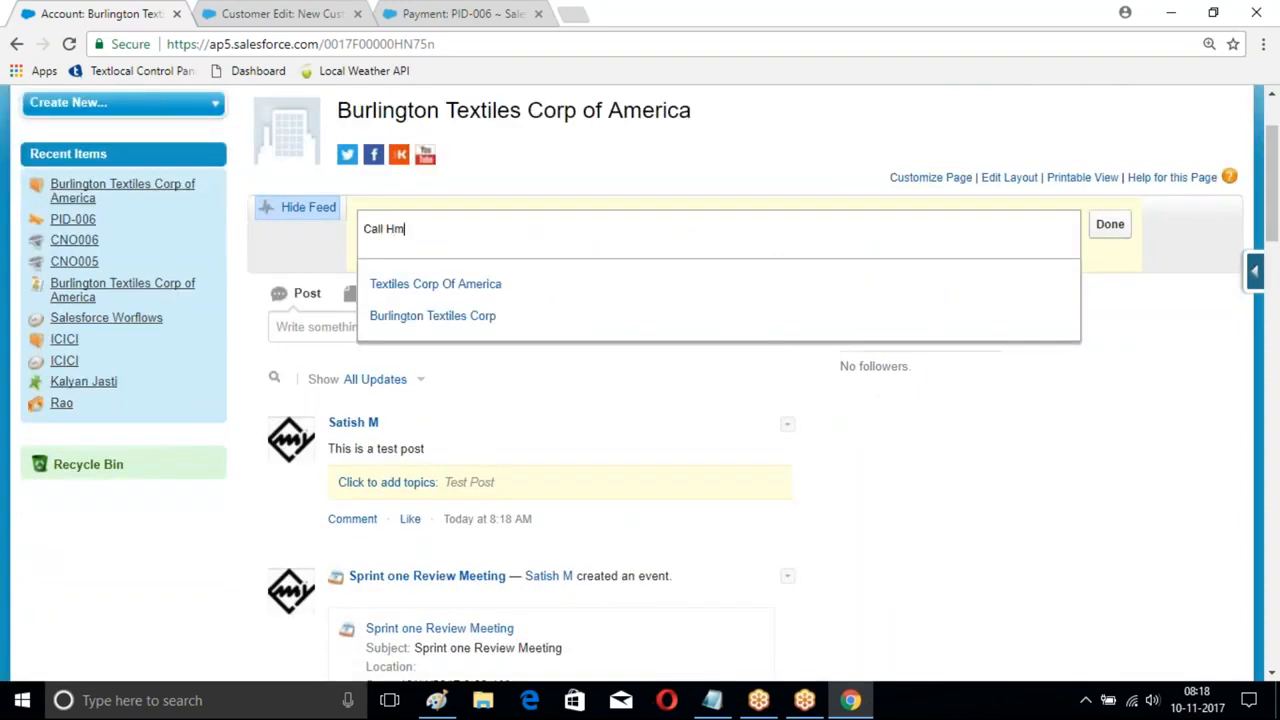
{"action": "type", "text": "im on sunday : 12-Nov"}
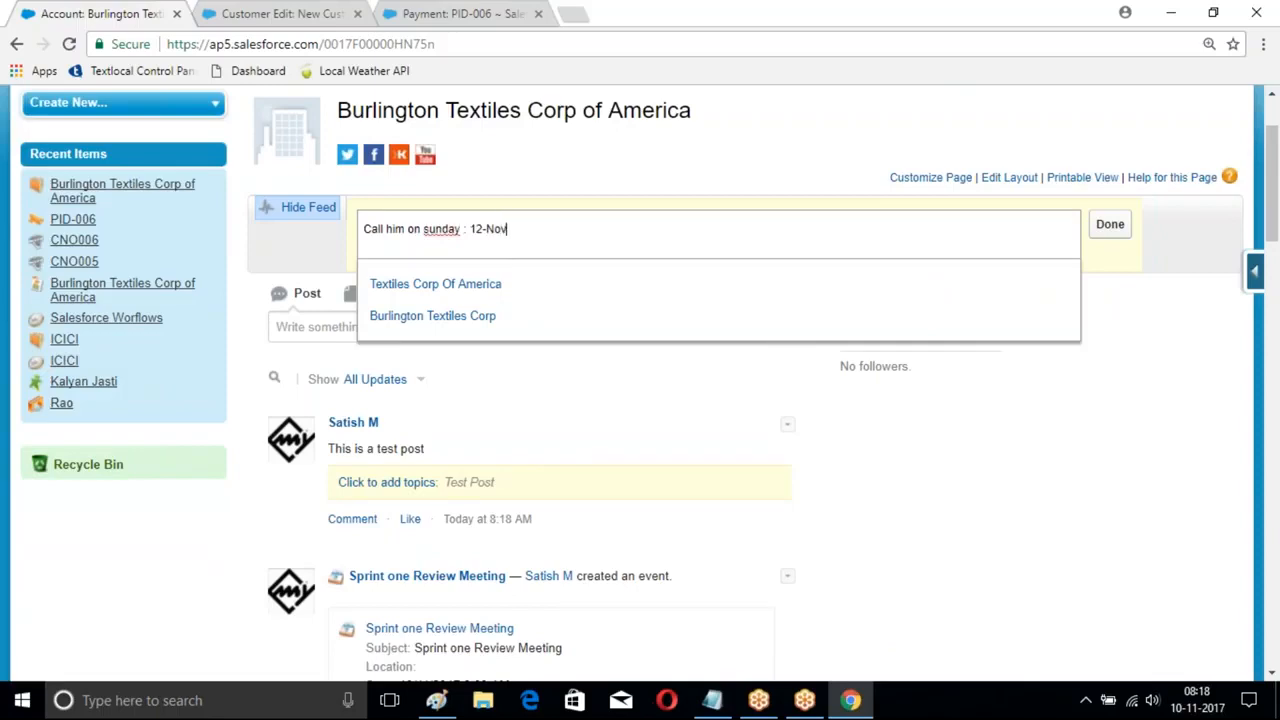
{"action": "type", "text": "-2017"}
{"action": "key", "text": "Return"}
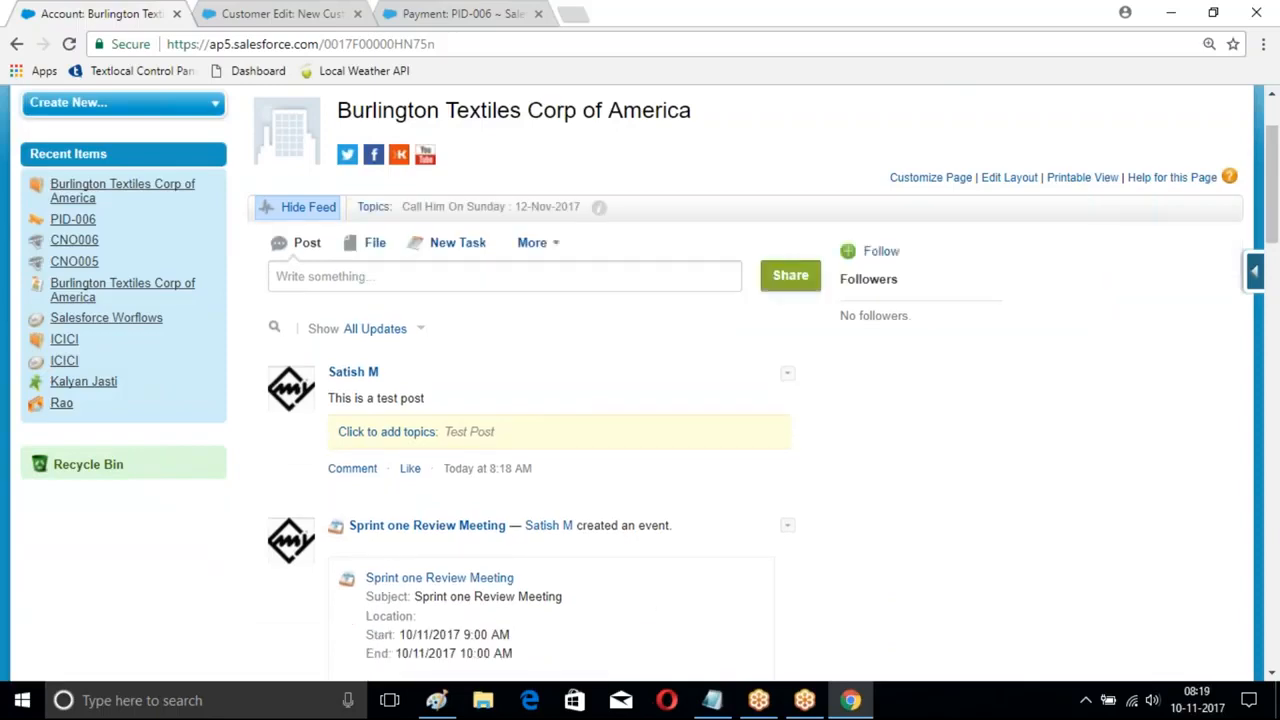
- Tag the ICICI account with the existing Call Him On Sunday : 12-Nov-2017 topic
{"action": "scroll", "coordinate": [852, 437], "scroll_direction": "down", "scroll_amount": 3}
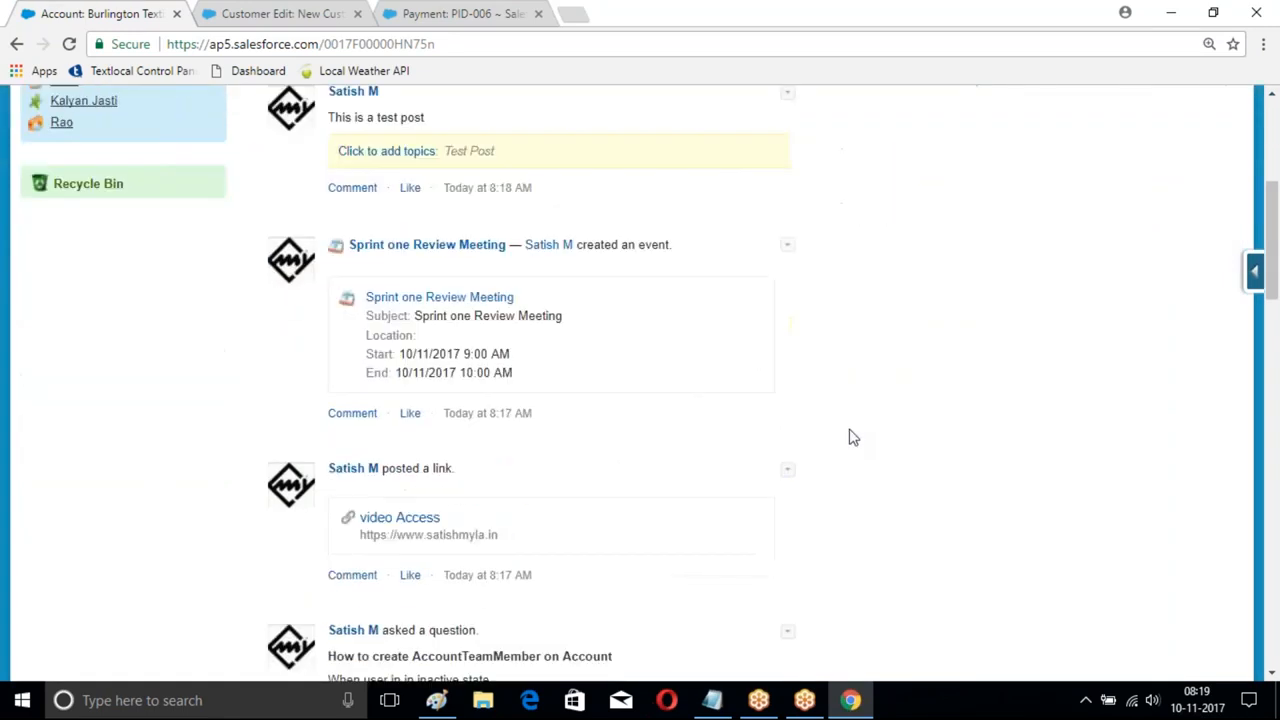
{"action": "scroll", "coordinate": [852, 437], "scroll_direction": "up", "scroll_amount": 4}
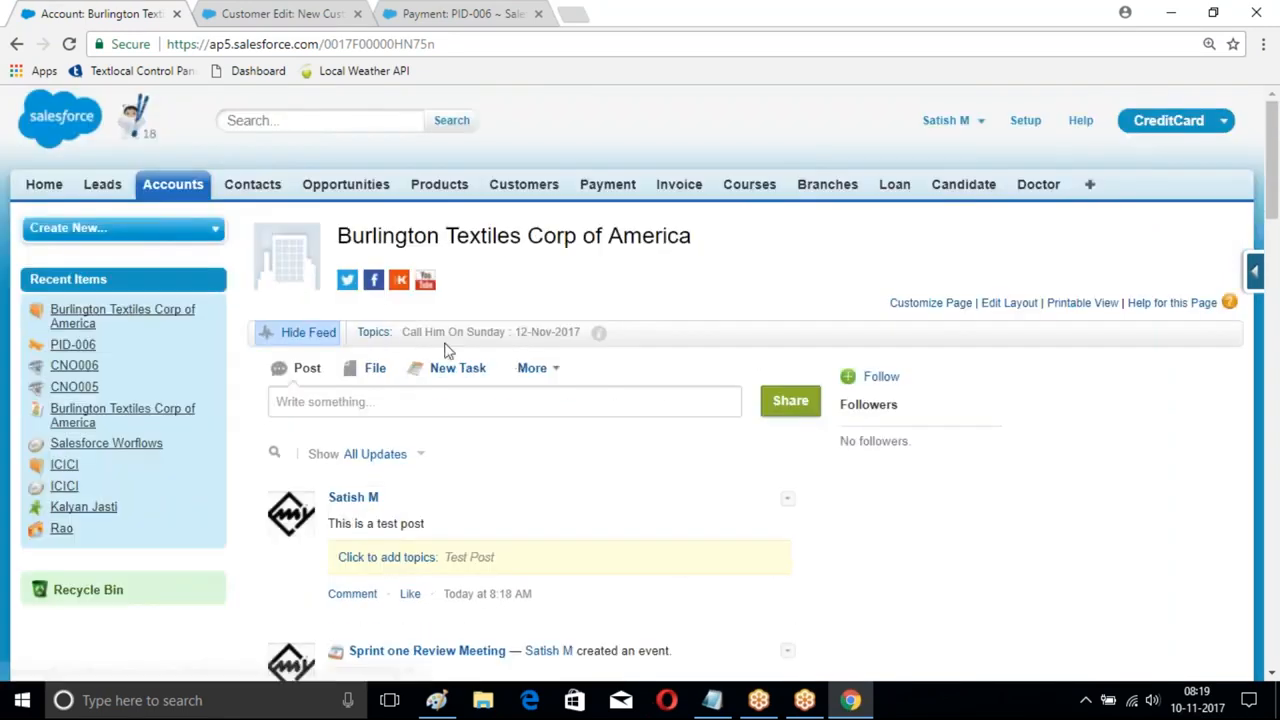
{"action": "left_click", "coordinate": [200, 199]}
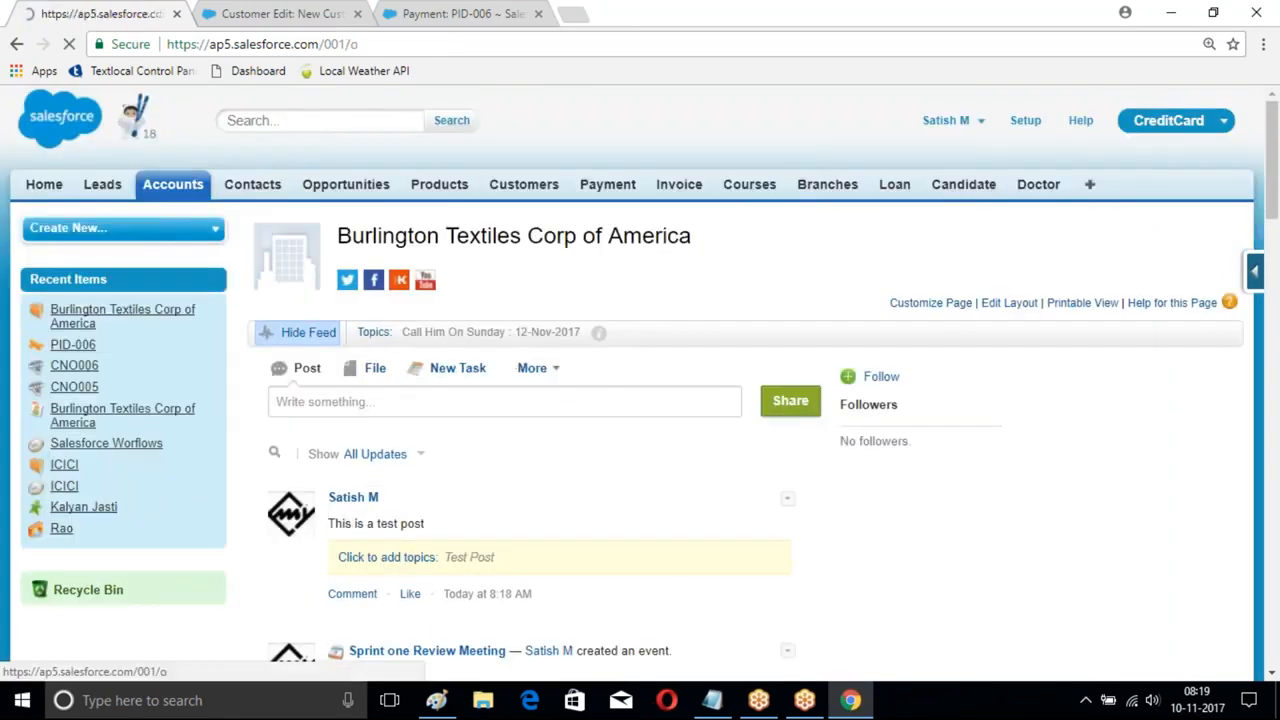
{"action": "left_click", "coordinate": [356, 401]}
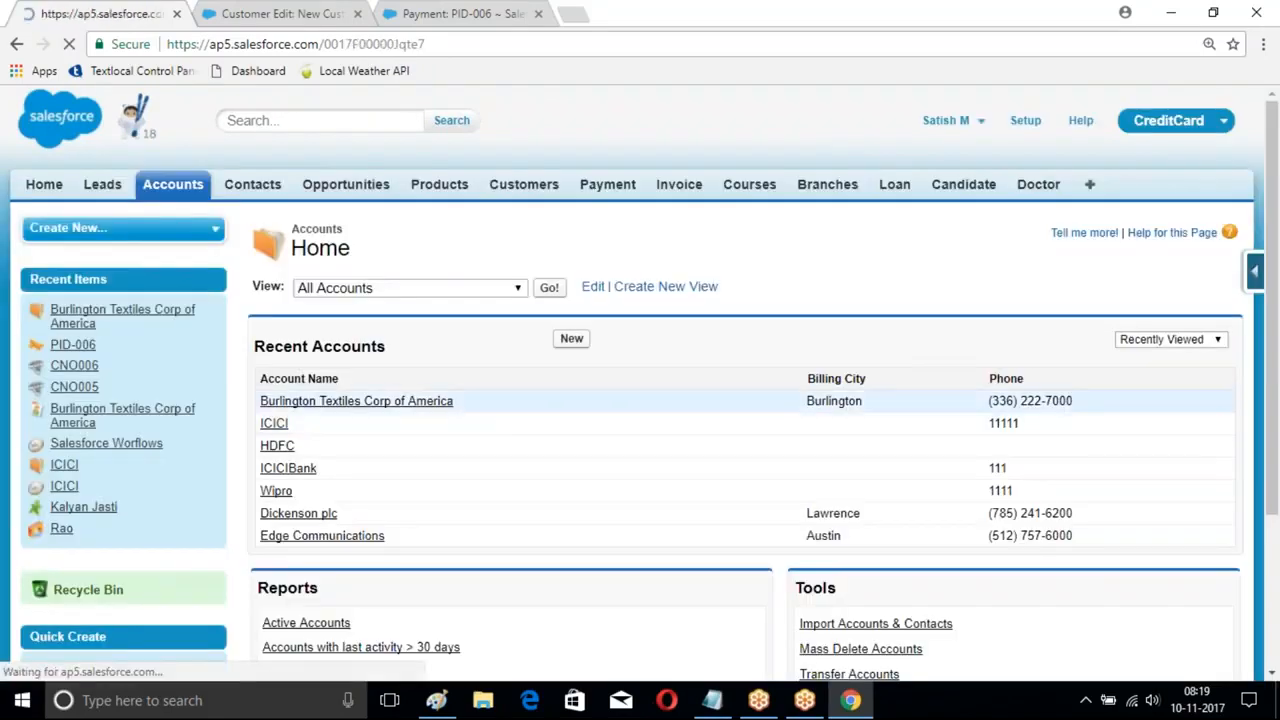
{"action": "left_click", "coordinate": [406, 332]}
{"action": "type", "text": "Call"}
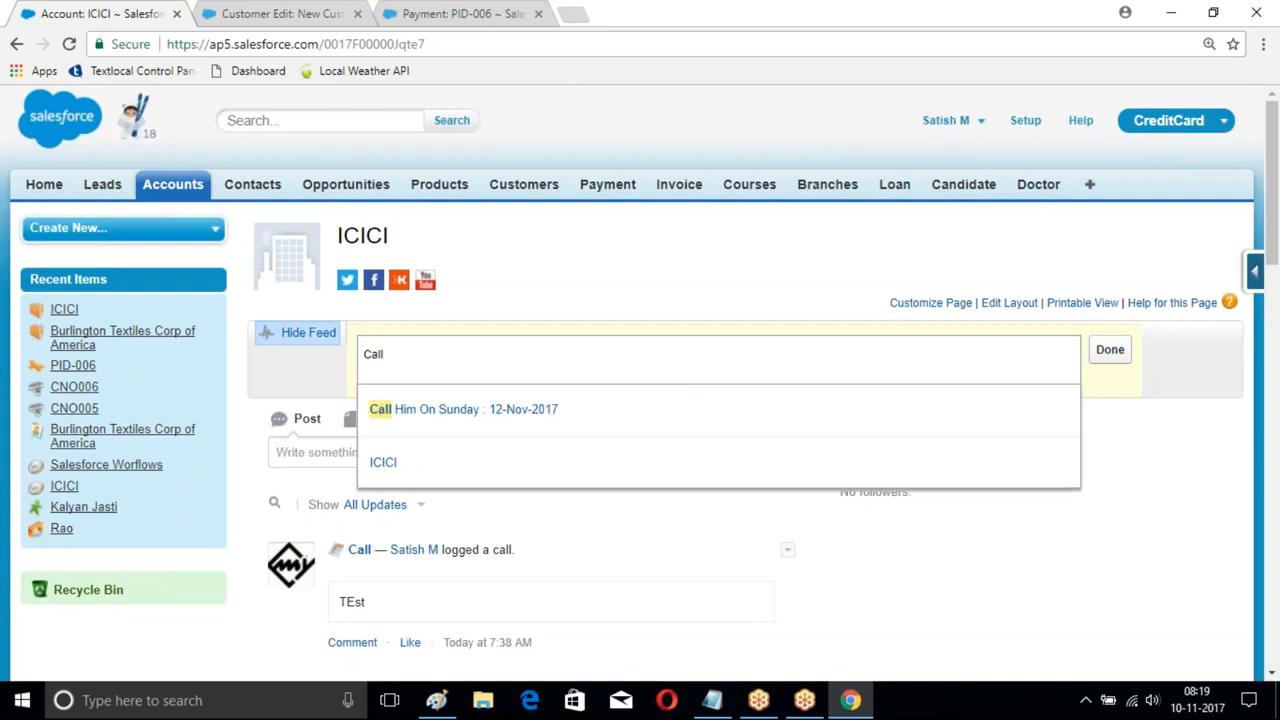
{"action": "left_click", "coordinate": [480, 409]}
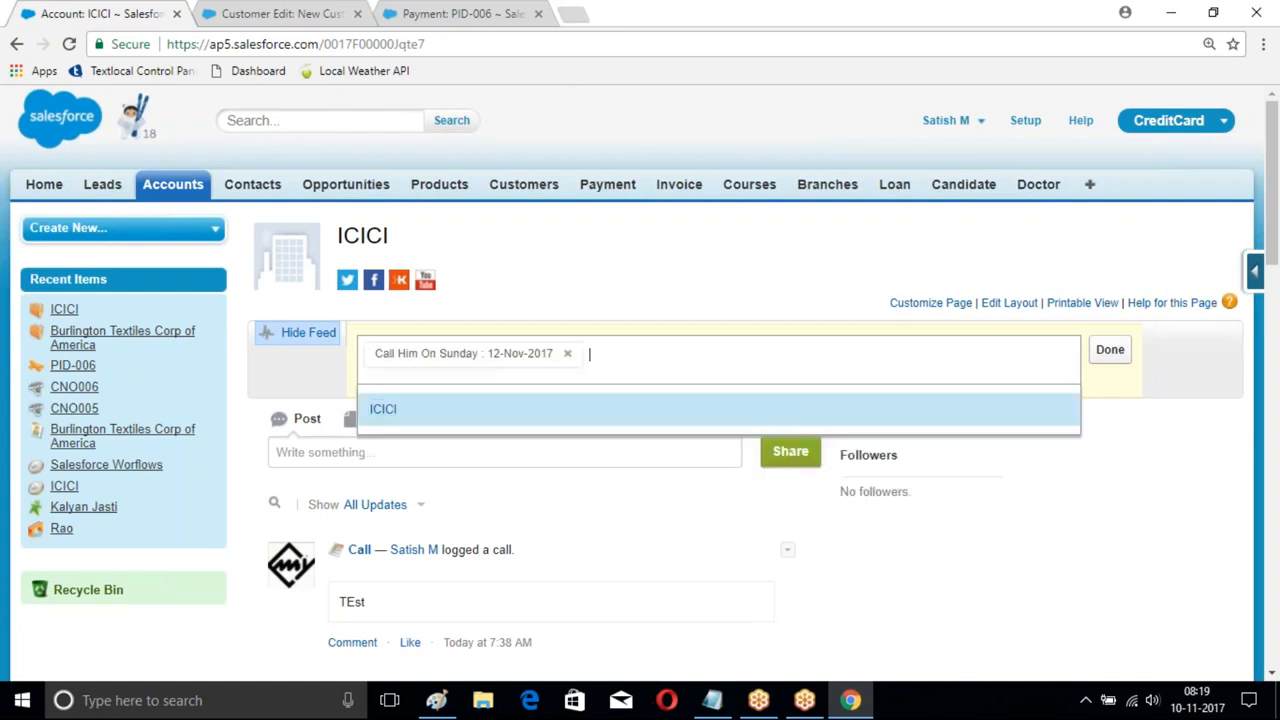
{"action": "left_click", "coordinate": [1109, 350]}
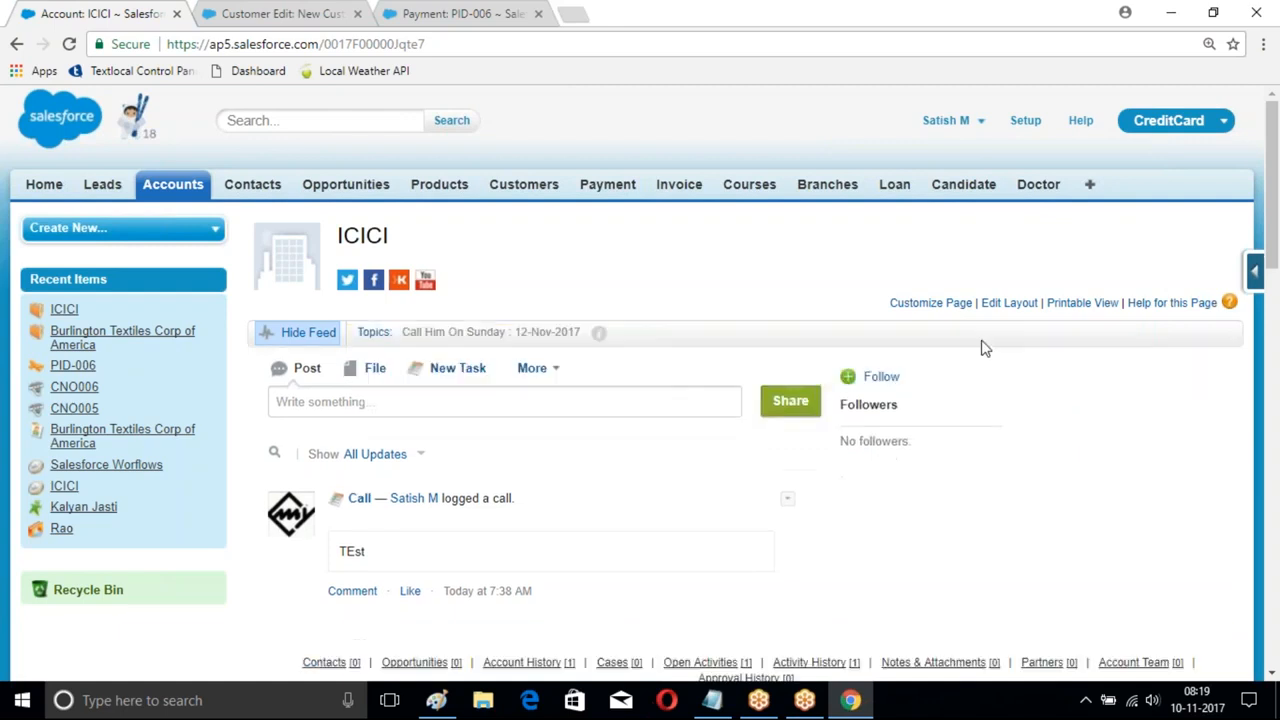
- Tag the ICICIBank account with the same Call Him On Sunday topic
{"action": "left_click", "coordinate": [167, 190]}
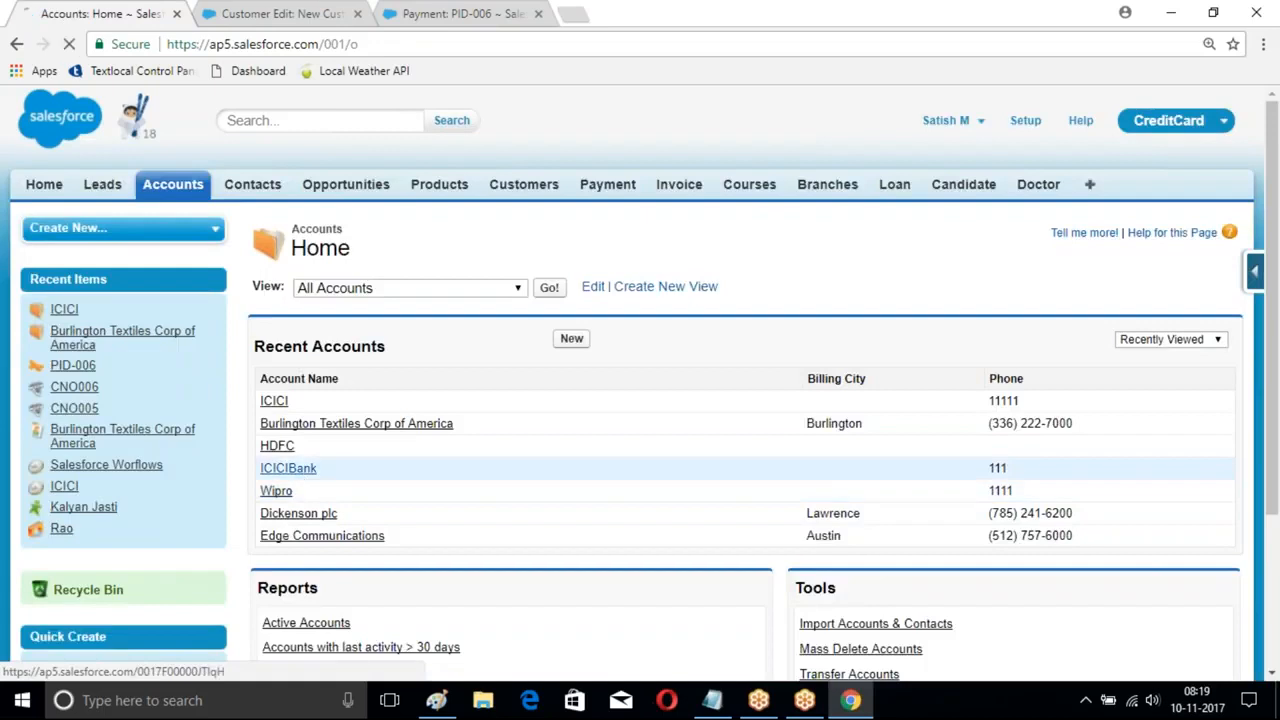
{"action": "left_click", "coordinate": [288, 468]}
{"action": "left_click", "coordinate": [405, 333]}
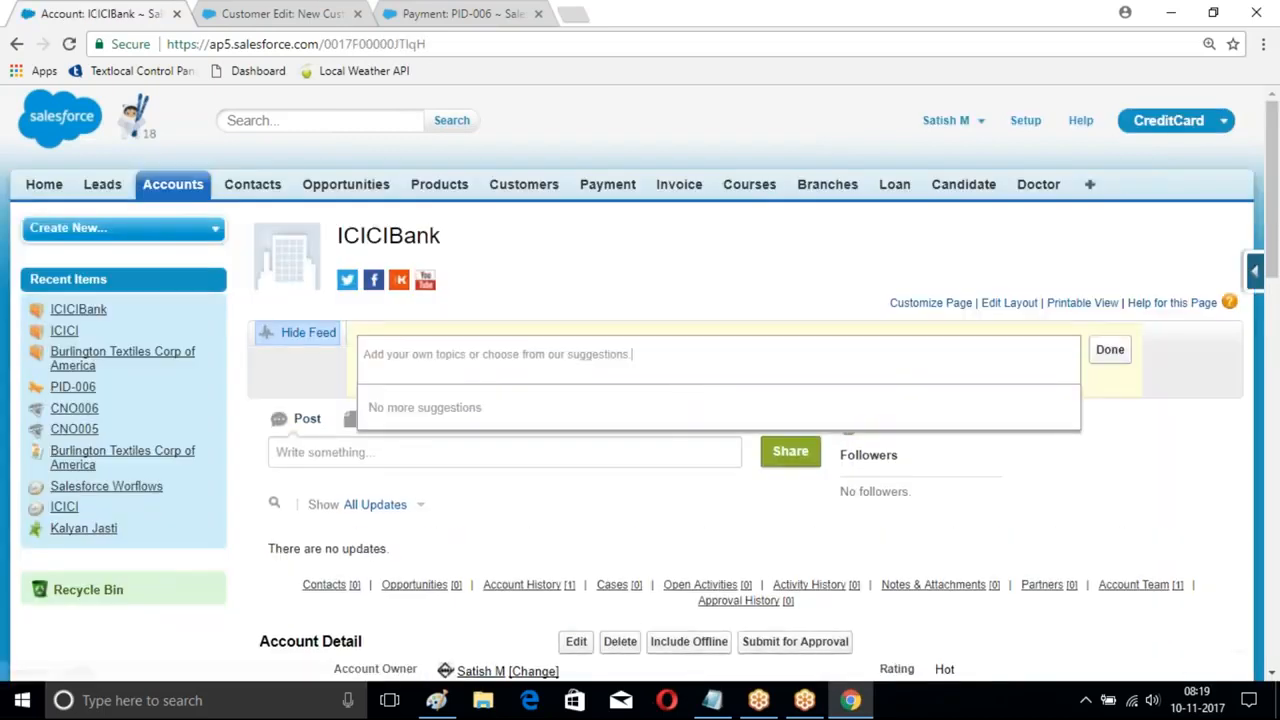
{"action": "type", "text": "ca"}
{"action": "left_click", "coordinate": [470, 410]}
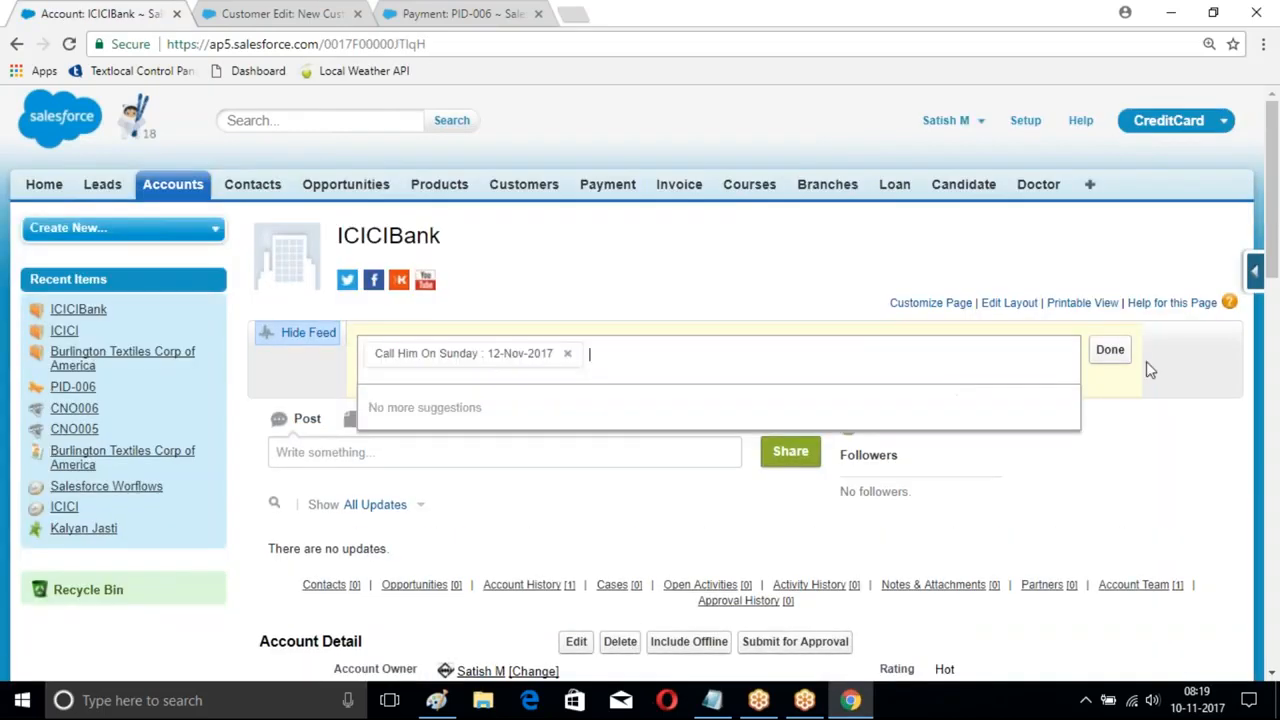
{"action": "left_click", "coordinate": [1110, 349]}
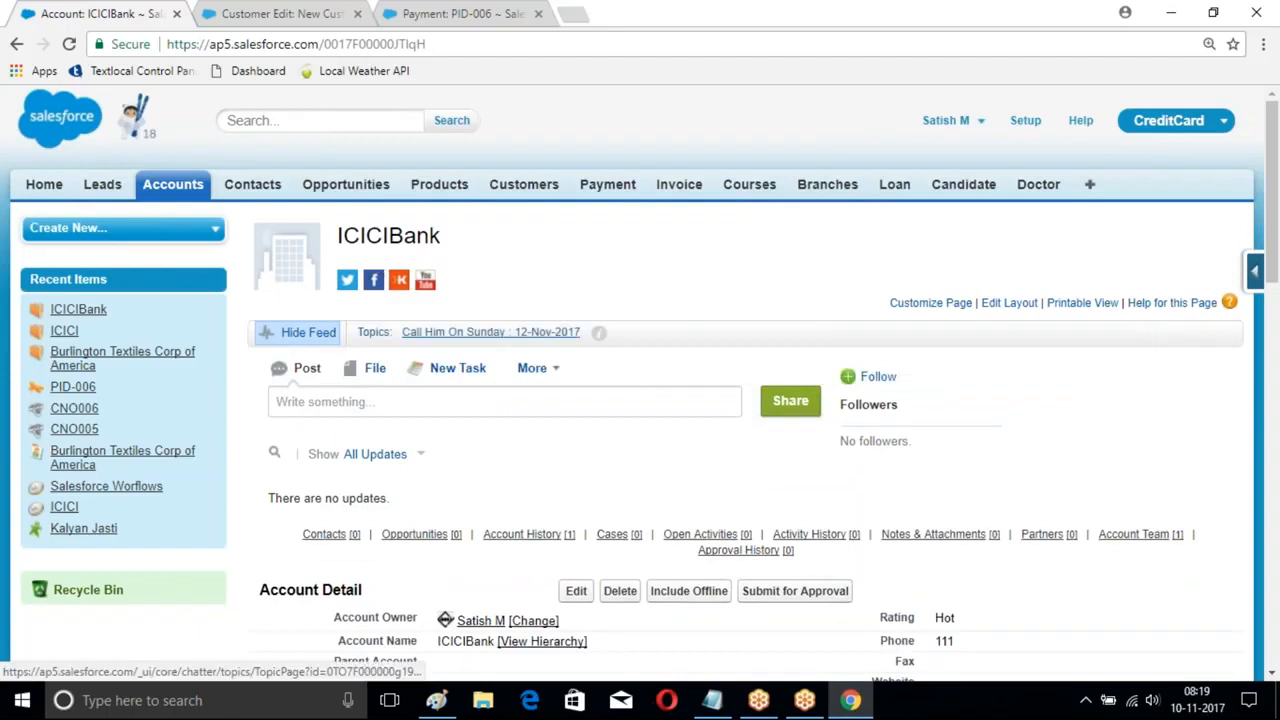
{"action": "left_click", "coordinate": [490, 332]}
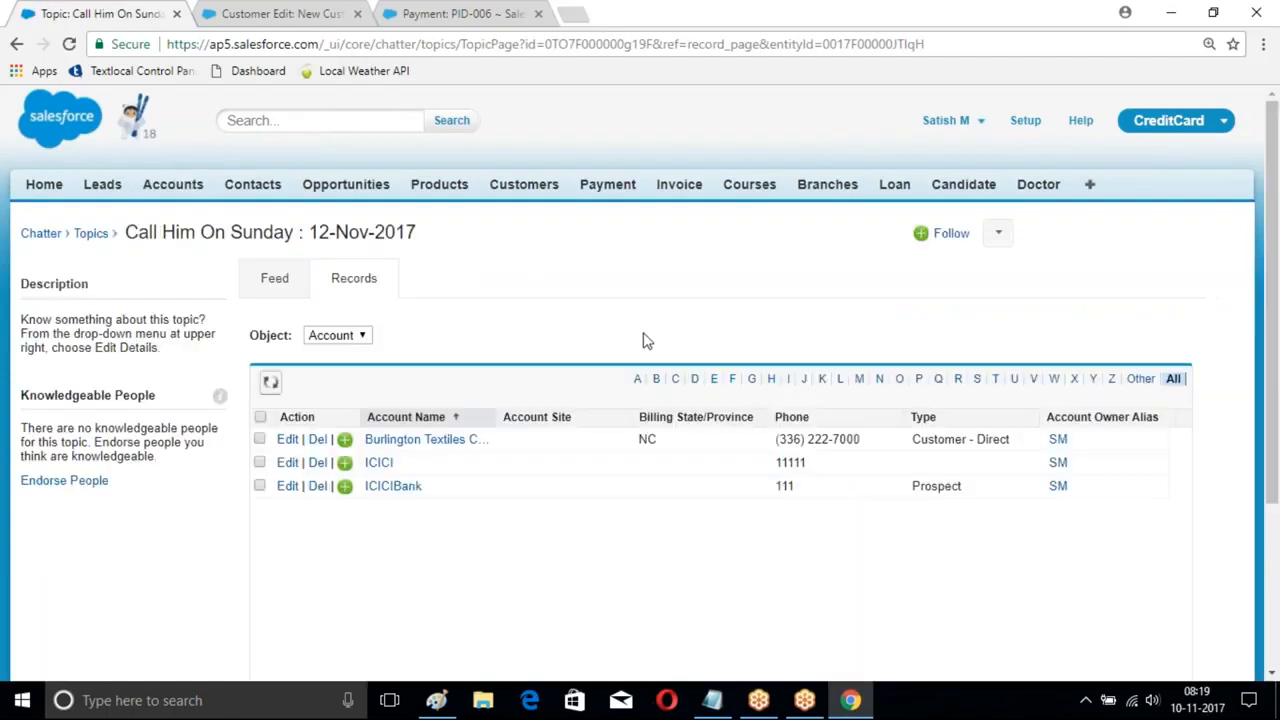
{"action": "scroll", "coordinate": [615, 382], "scroll_direction": "down", "scroll_amount": 1}
{"action": "scroll", "coordinate": [615, 382], "scroll_direction": "down", "scroll_amount": 1}
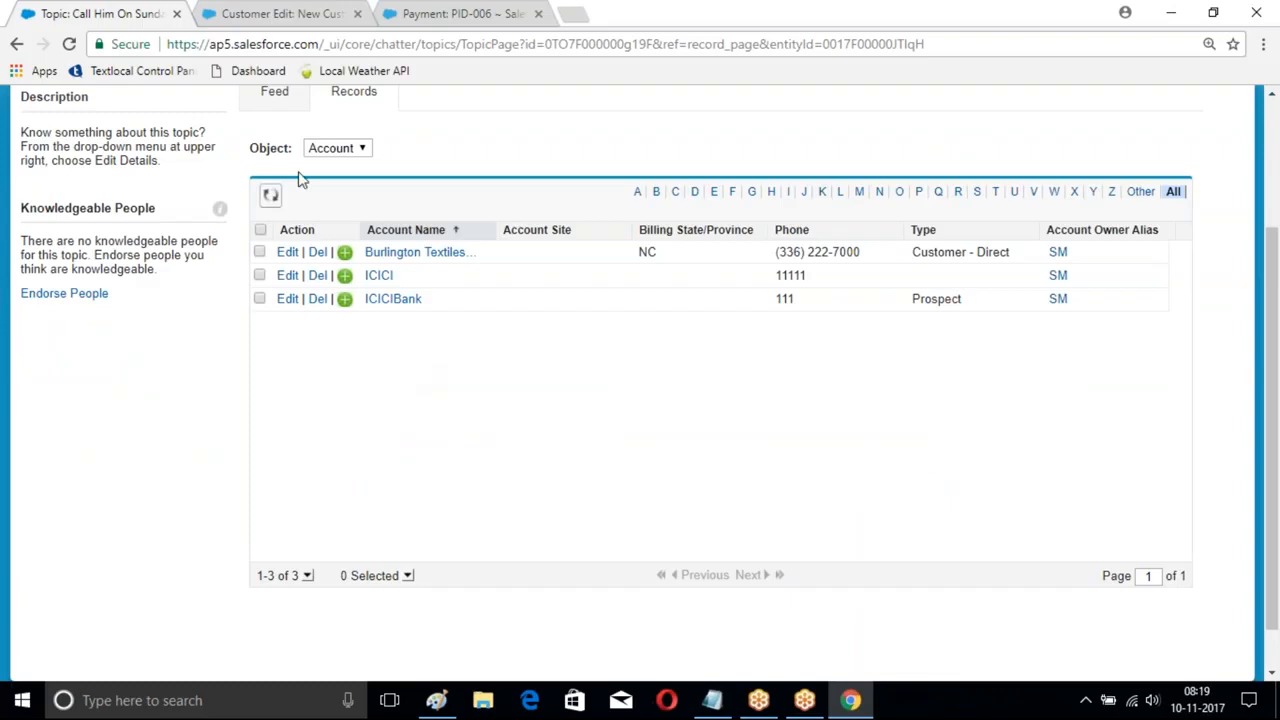
{"action": "scroll", "coordinate": [217, 191], "scroll_direction": "up", "scroll_amount": 2}
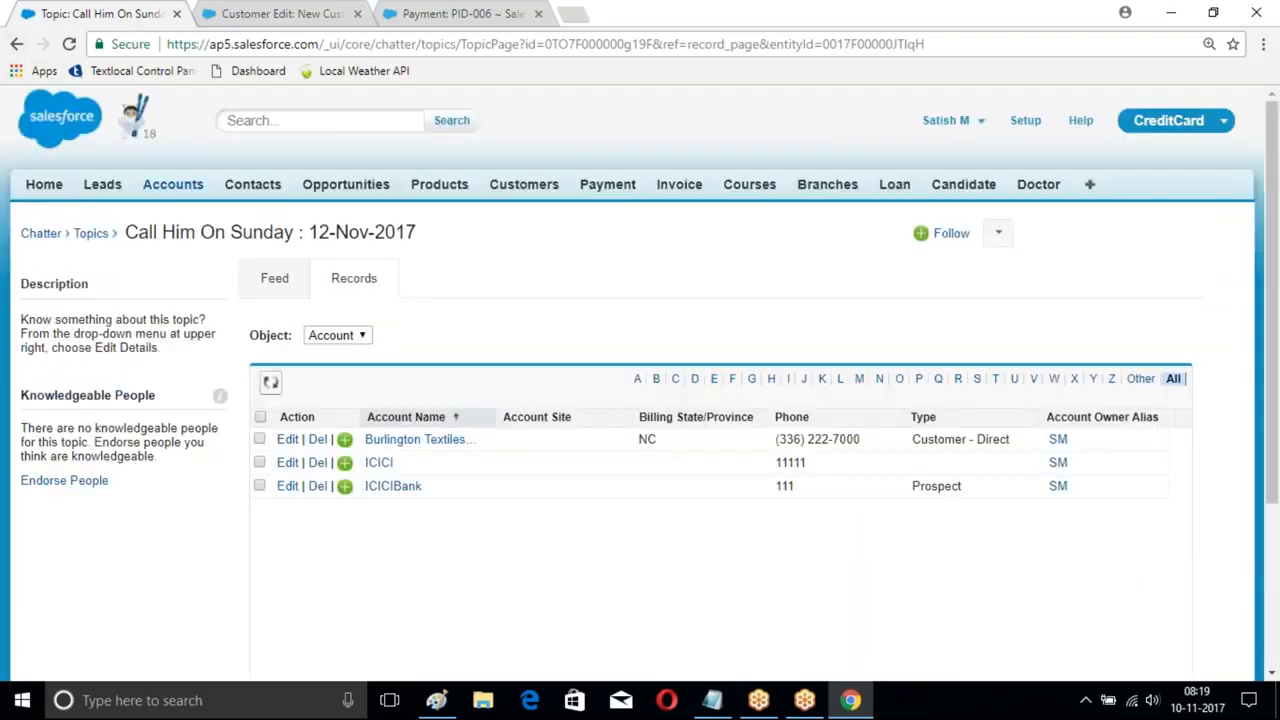
{"action": "left_click", "coordinate": [172, 184]}
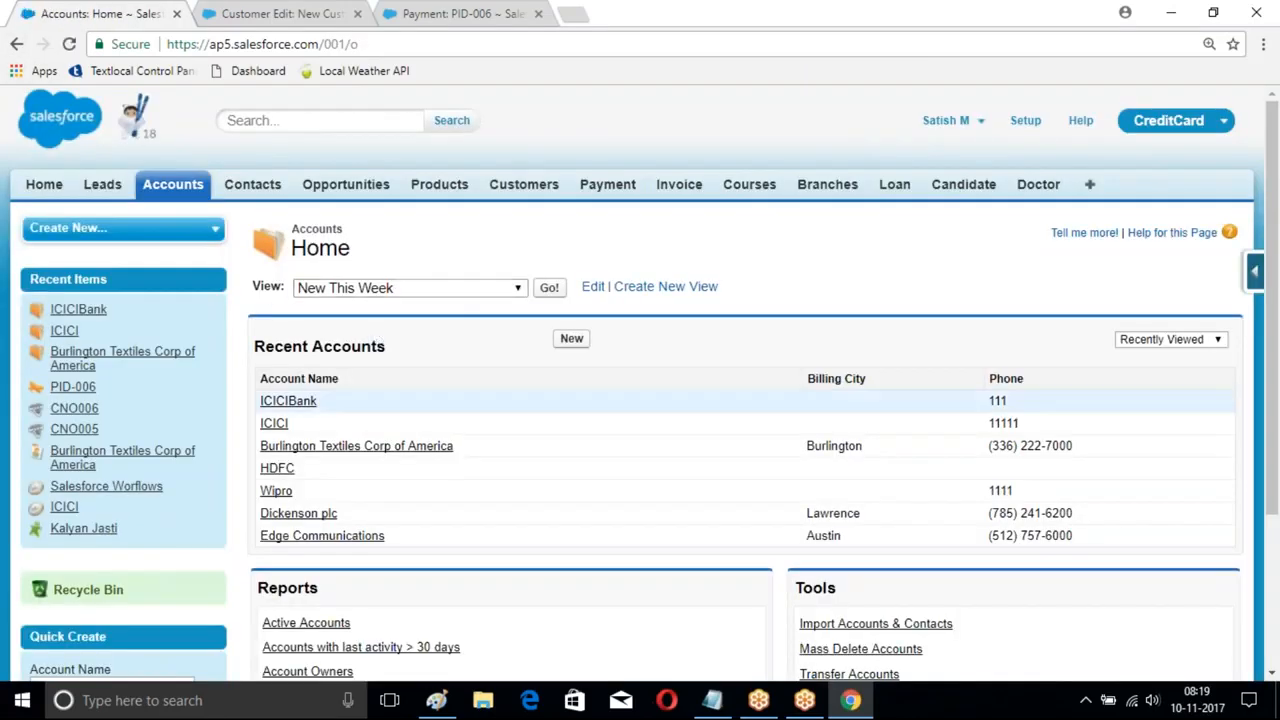
{"action": "left_click", "coordinate": [288, 400]}
{"action": "scroll", "coordinate": [309, 246], "scroll_direction": "down", "scroll_amount": 1}
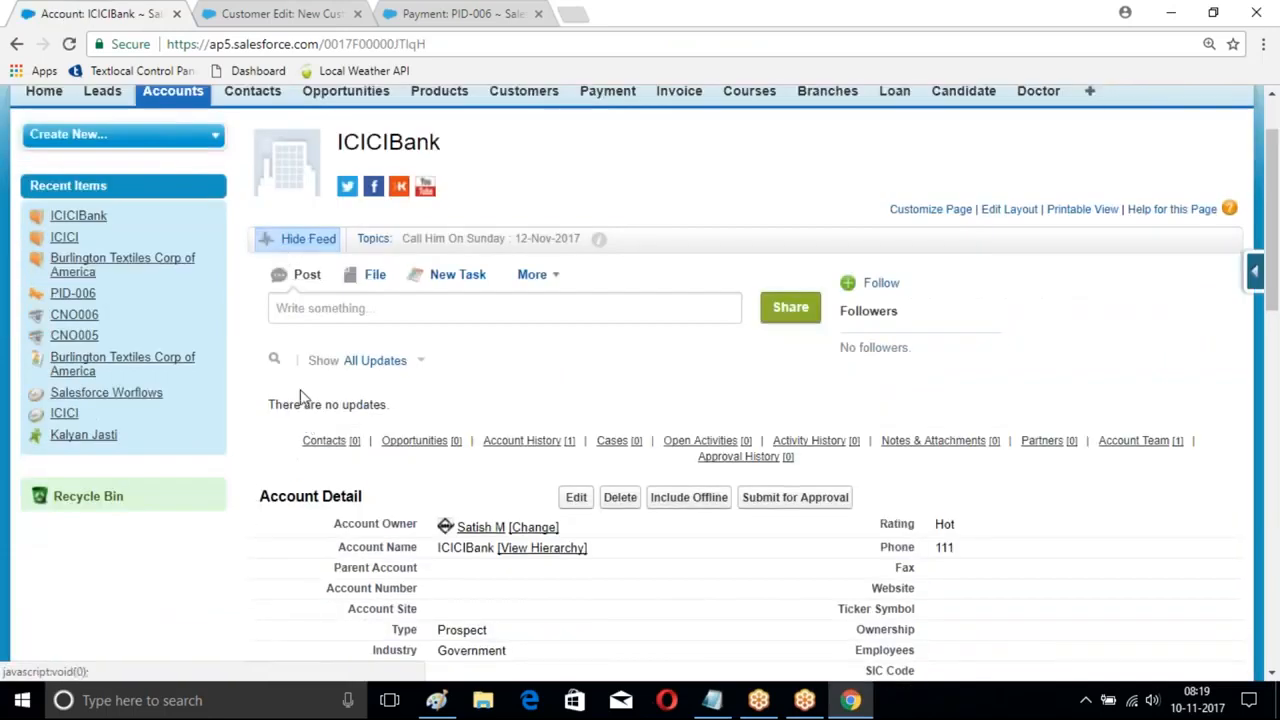
{"action": "left_click", "coordinate": [466, 252]}
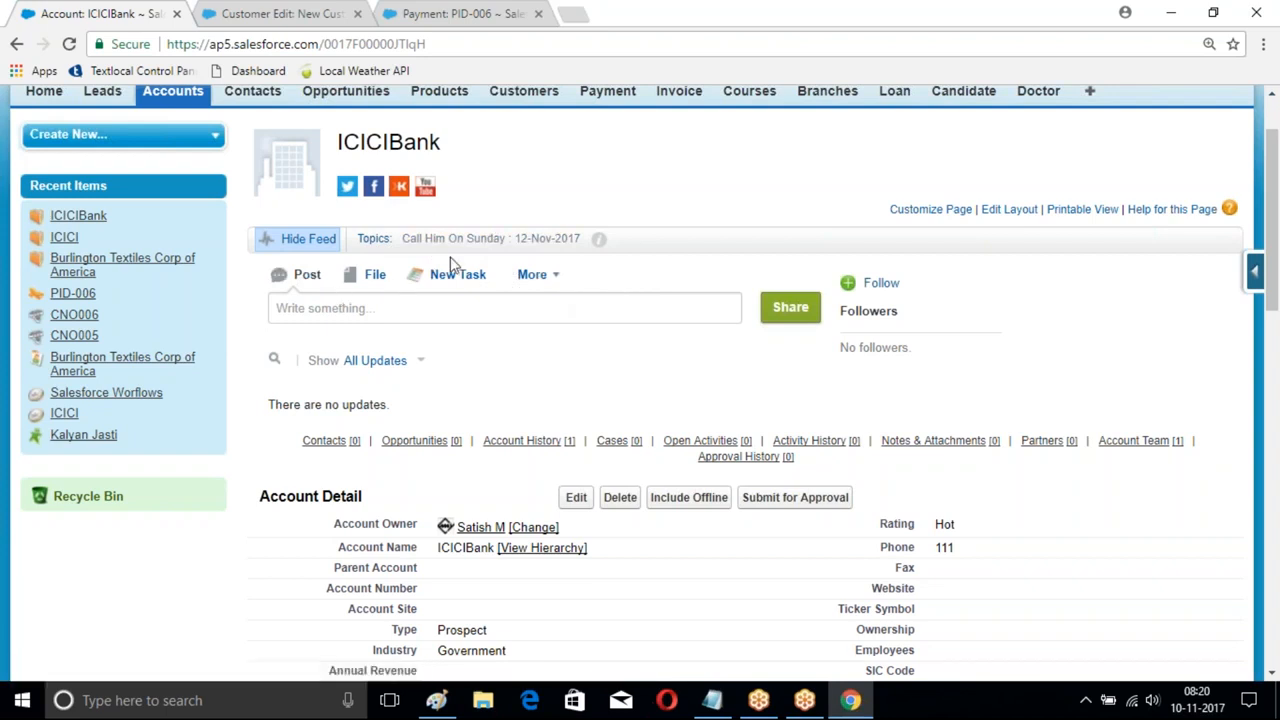
{"action": "scroll", "coordinate": [637, 334], "scroll_direction": "up", "scroll_amount": 1}
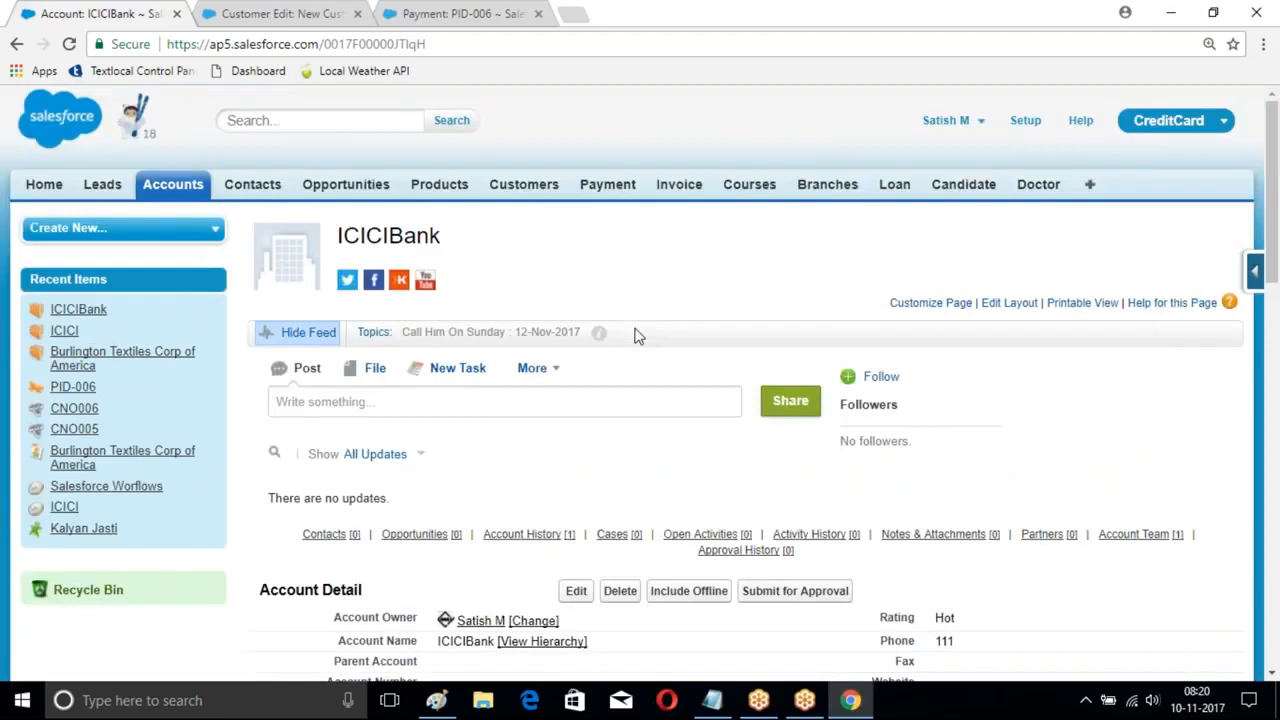
- Go to Setup > Create > Global Actions > Global Actions
{"action": "left_click", "coordinate": [1025, 120]}
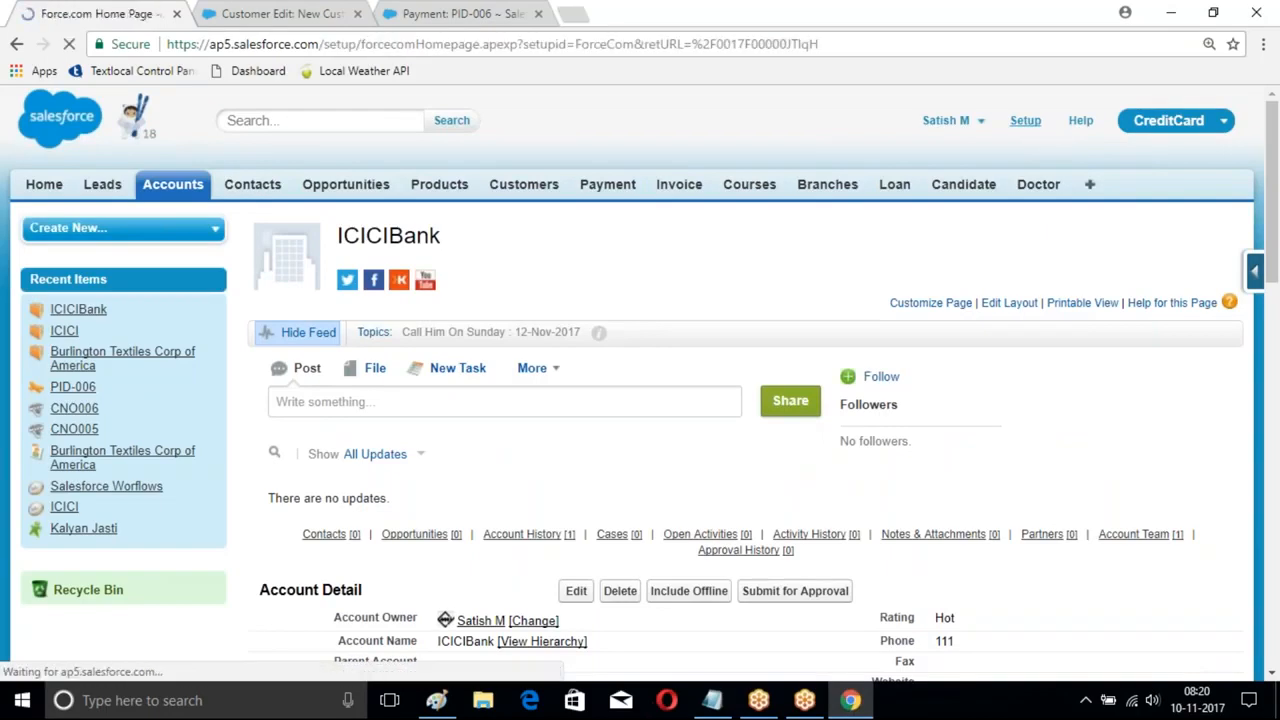
{"action": "scroll", "coordinate": [186, 337], "scroll_direction": "down", "scroll_amount": 8}
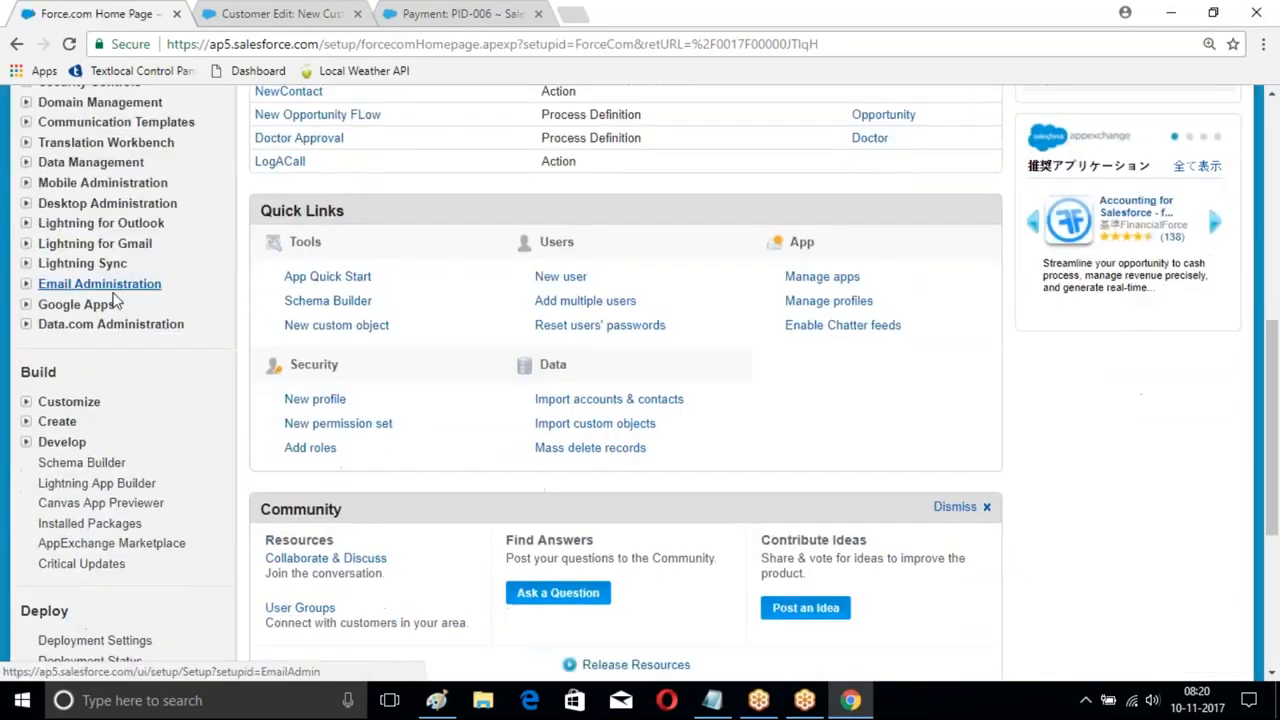
{"action": "left_click", "coordinate": [26, 280]}
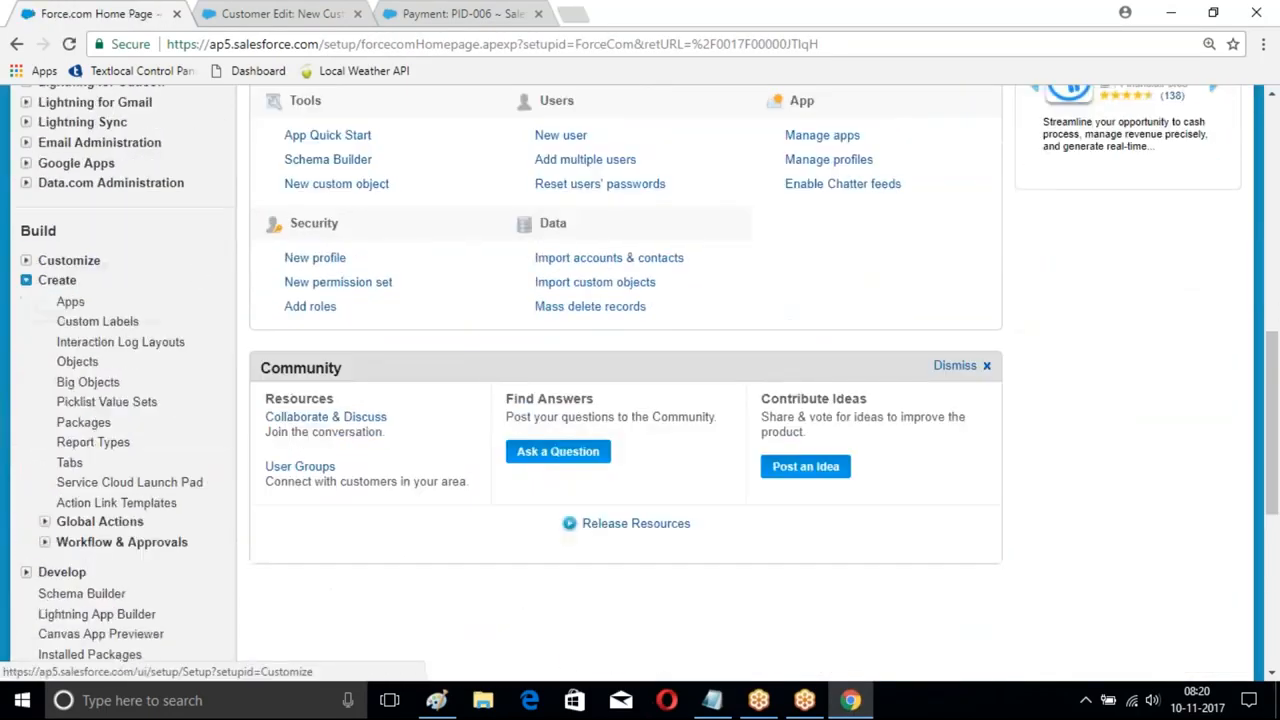
{"action": "scroll", "coordinate": [160, 237], "scroll_direction": "down", "scroll_amount": 2}
{"action": "scroll", "coordinate": [150, 280], "scroll_direction": "down", "scroll_amount": 1}
{"action": "scroll", "coordinate": [140, 240], "scroll_direction": "up", "scroll_amount": 1}
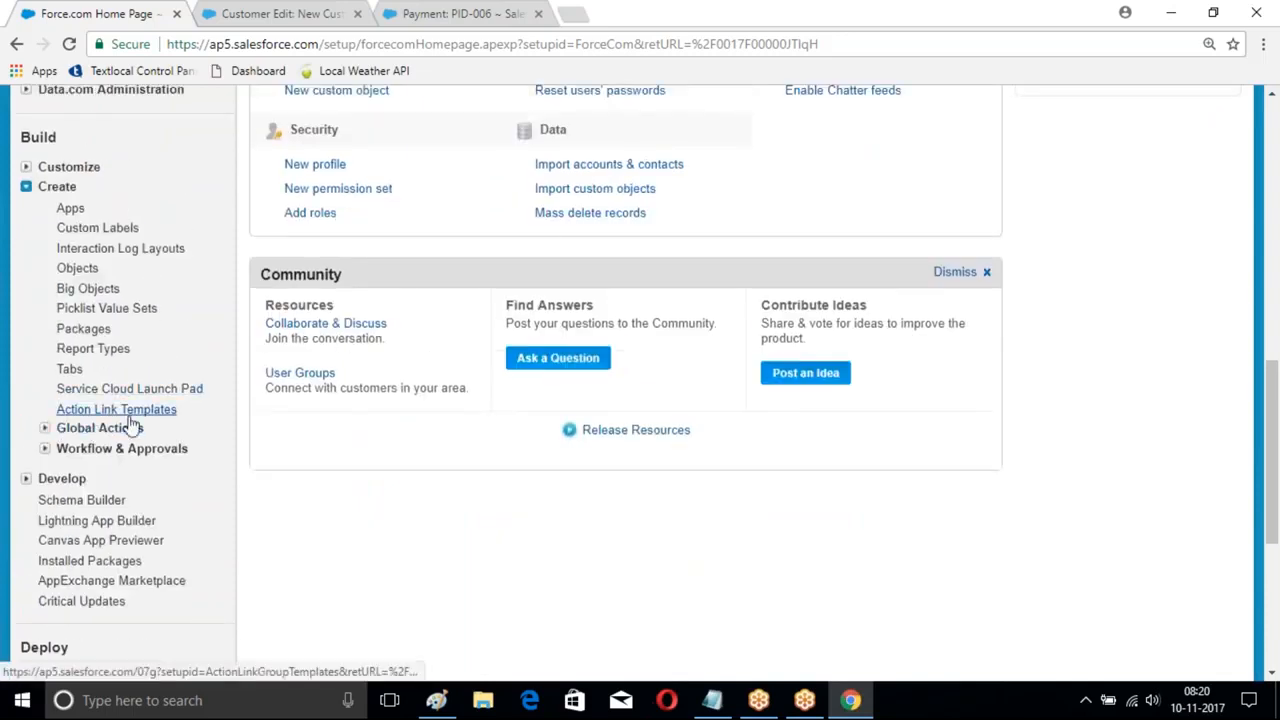
{"action": "left_click", "coordinate": [45, 428]}
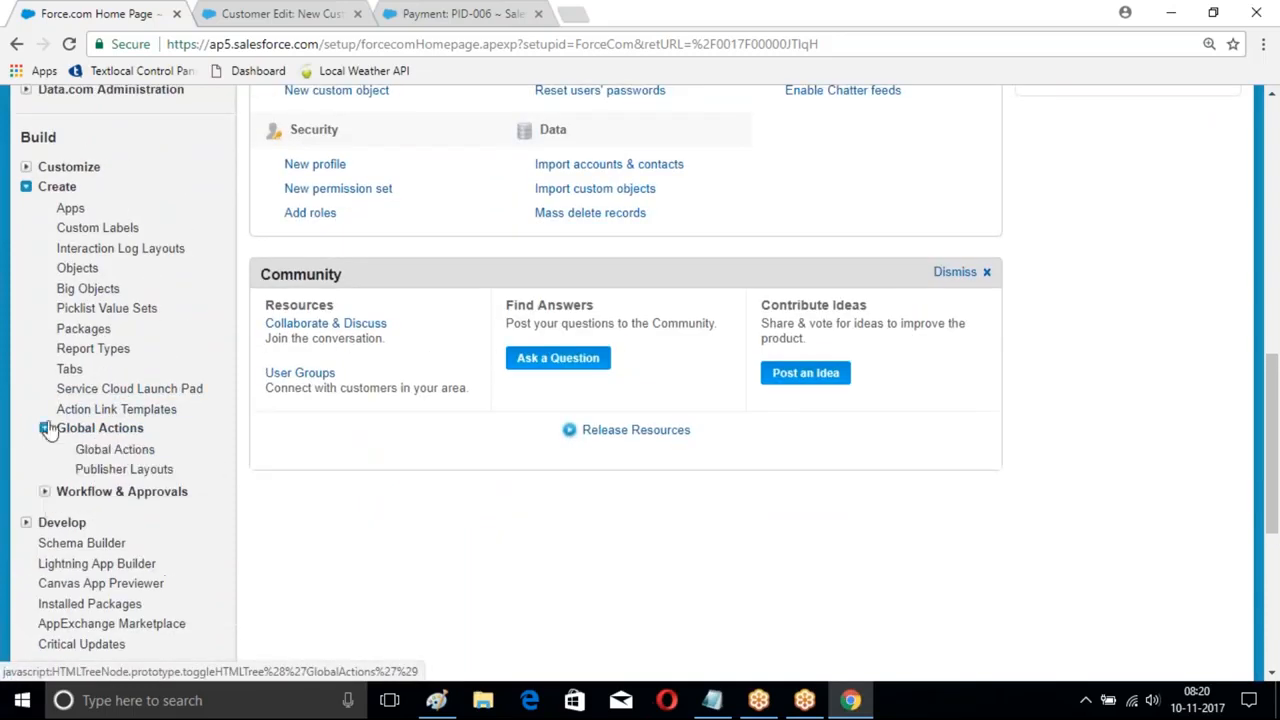
{"action": "scroll", "coordinate": [101, 400], "scroll_direction": "down", "scroll_amount": 1}
{"action": "left_click", "coordinate": [100, 358]}
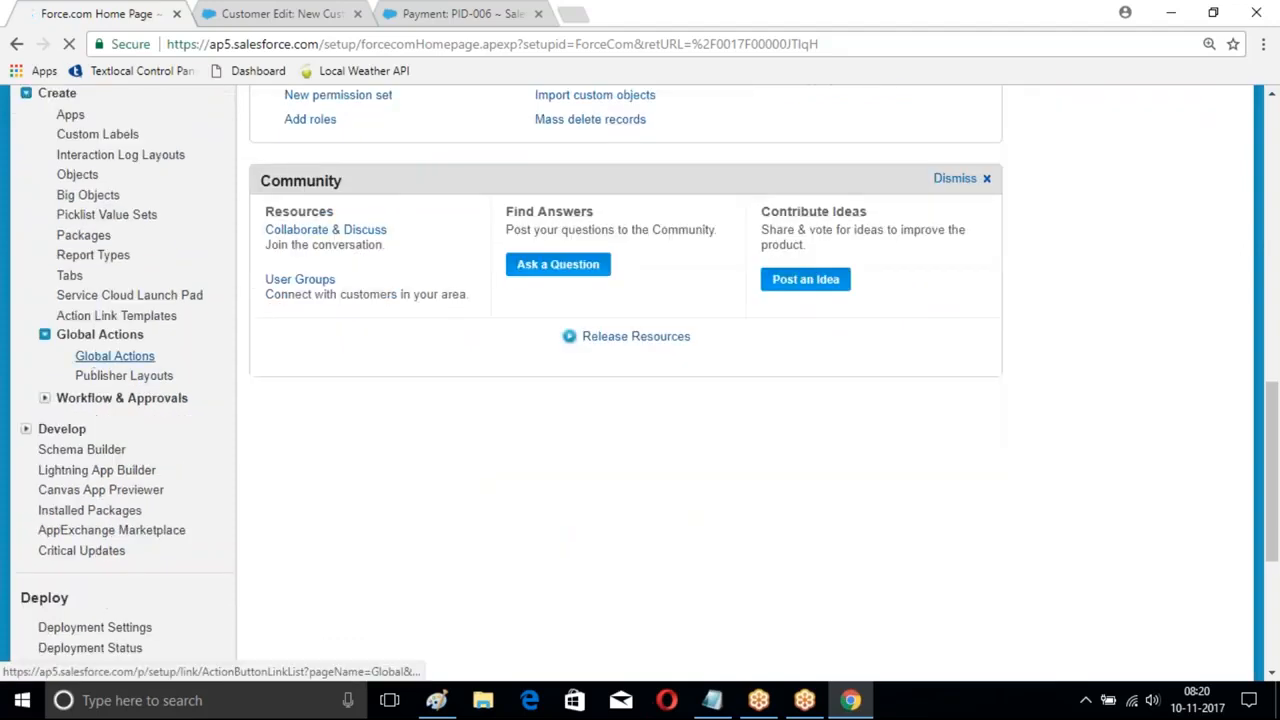
{"action": "scroll", "coordinate": [100, 358], "scroll_direction": "down", "scroll_amount": 2}
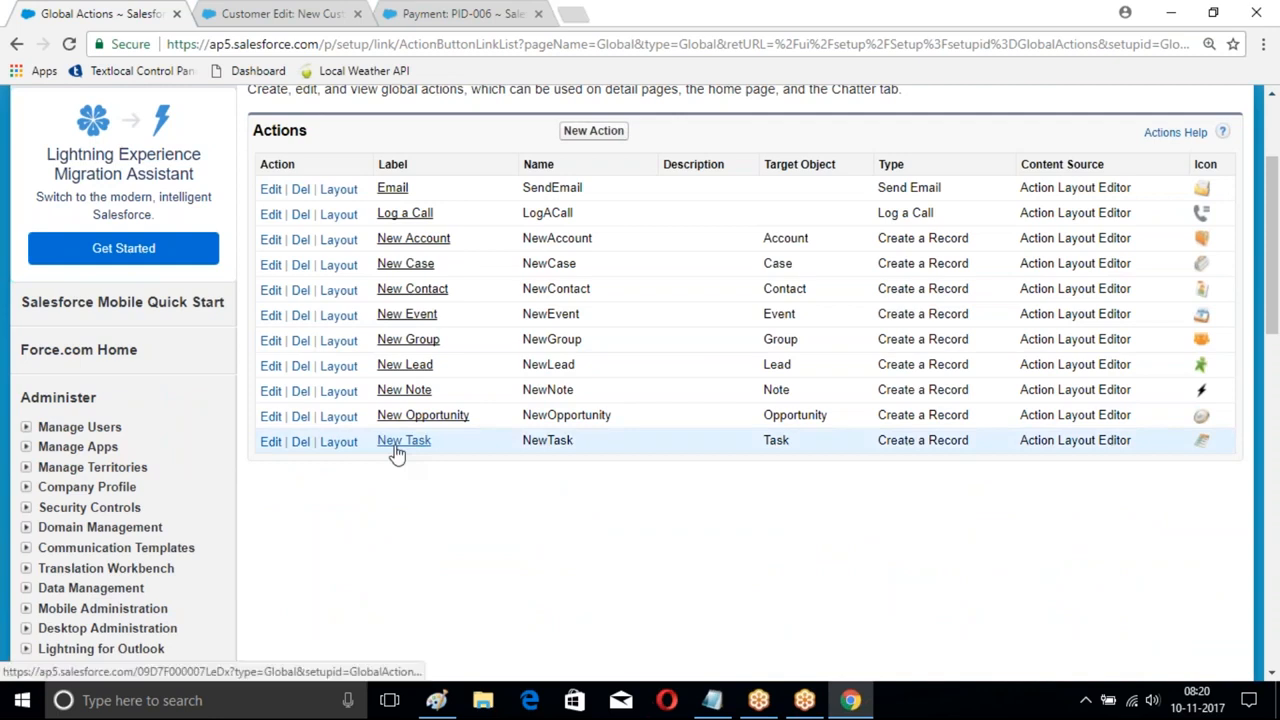
{"action": "scroll", "coordinate": [410, 390], "scroll_direction": "up", "scroll_amount": 1}
- Create a Create a Record global action for Branch labelled MyBranch
{"action": "left_click", "coordinate": [594, 226]}
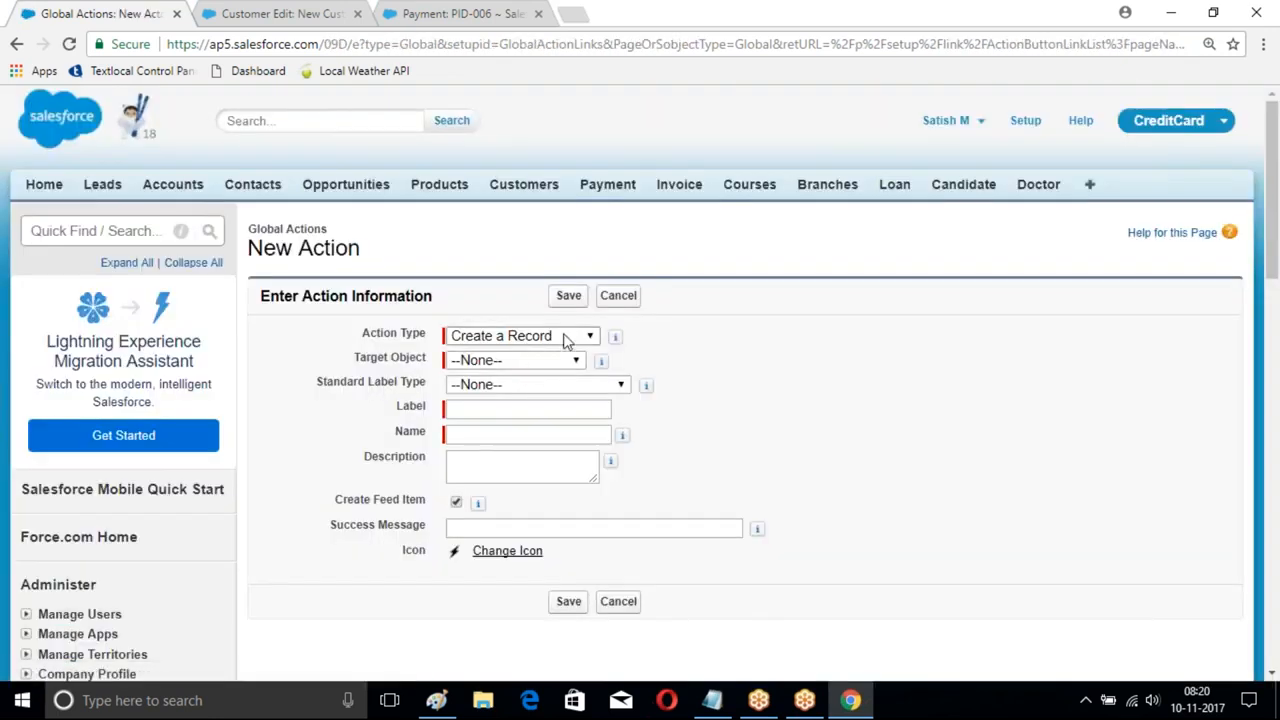
{"action": "left_click", "coordinate": [565, 338]}
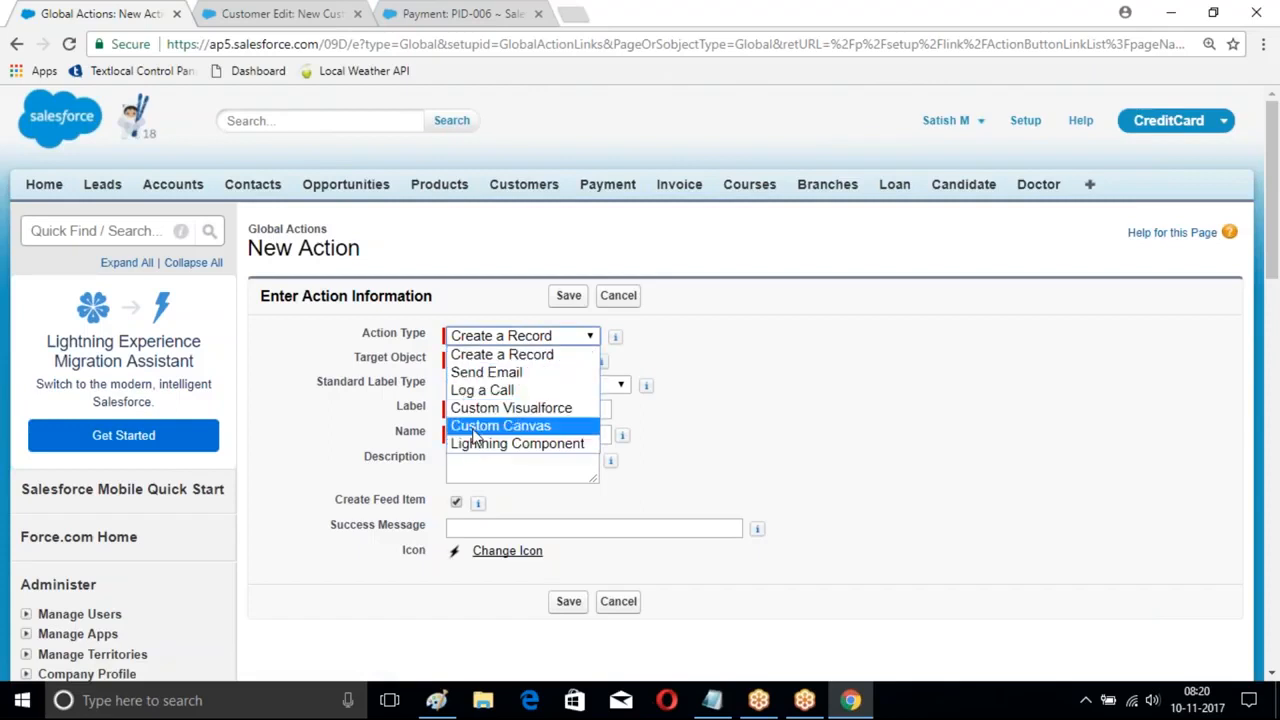
{"action": "left_click", "coordinate": [494, 360]}
{"action": "left_click", "coordinate": [537, 361]}
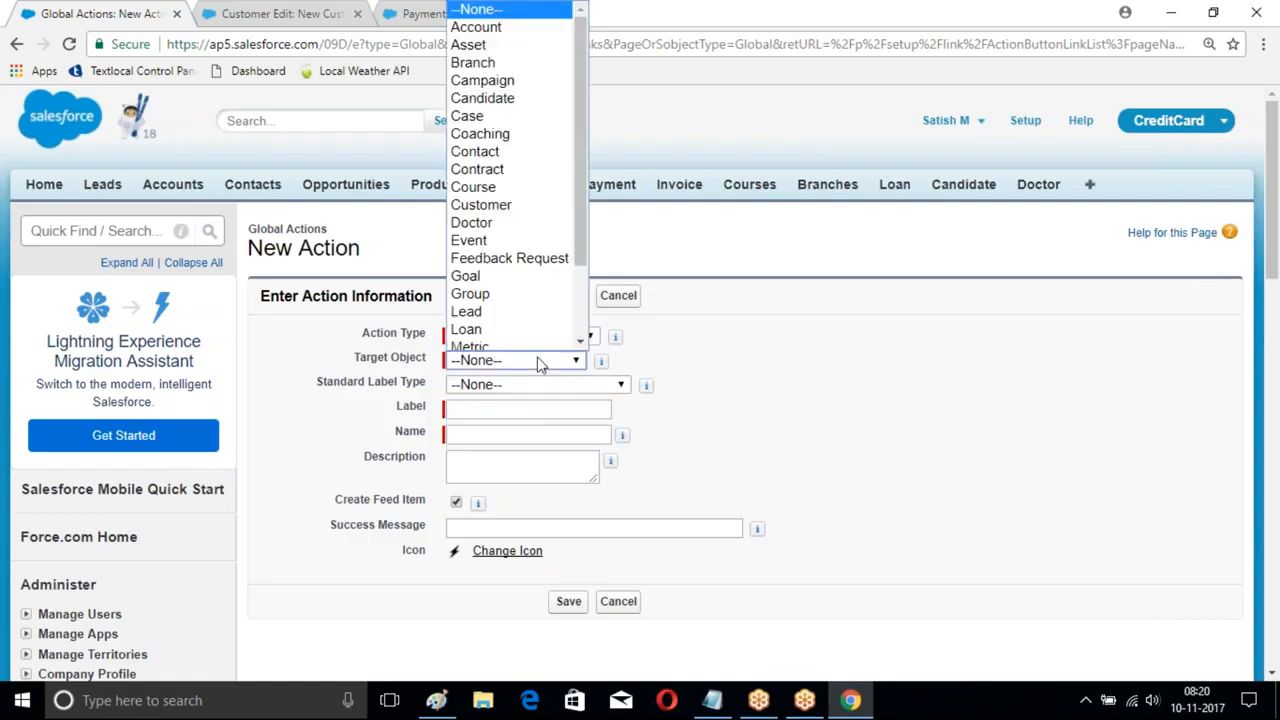
{"action": "left_click", "coordinate": [495, 57]}
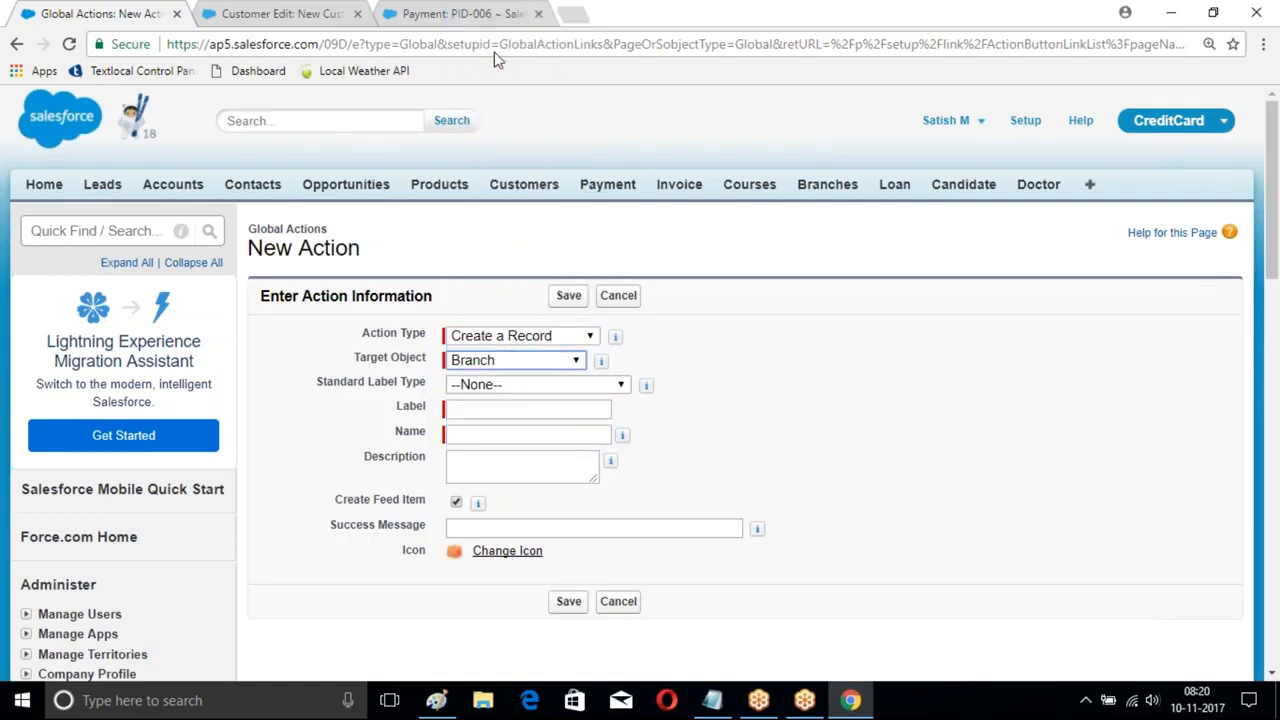
{"action": "left_click", "coordinate": [480, 408]}
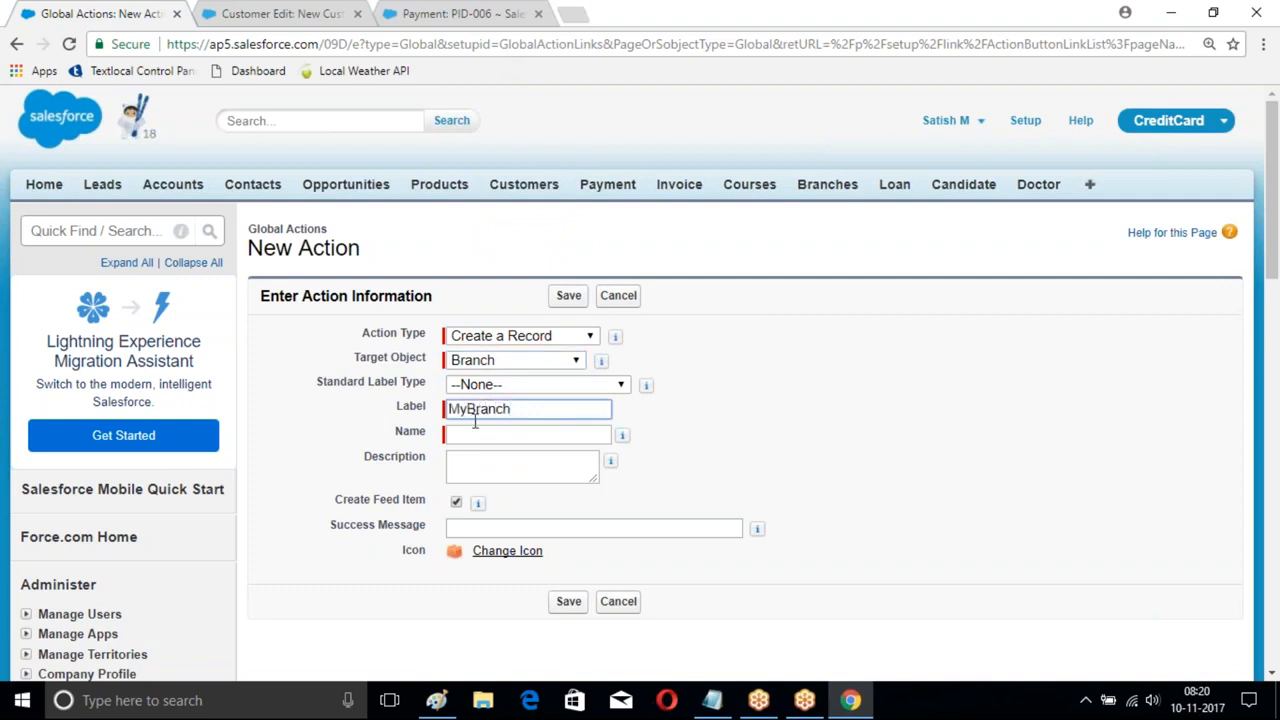
{"action": "key", "text": "Tab"}
{"action": "left_click", "coordinate": [568, 601]}
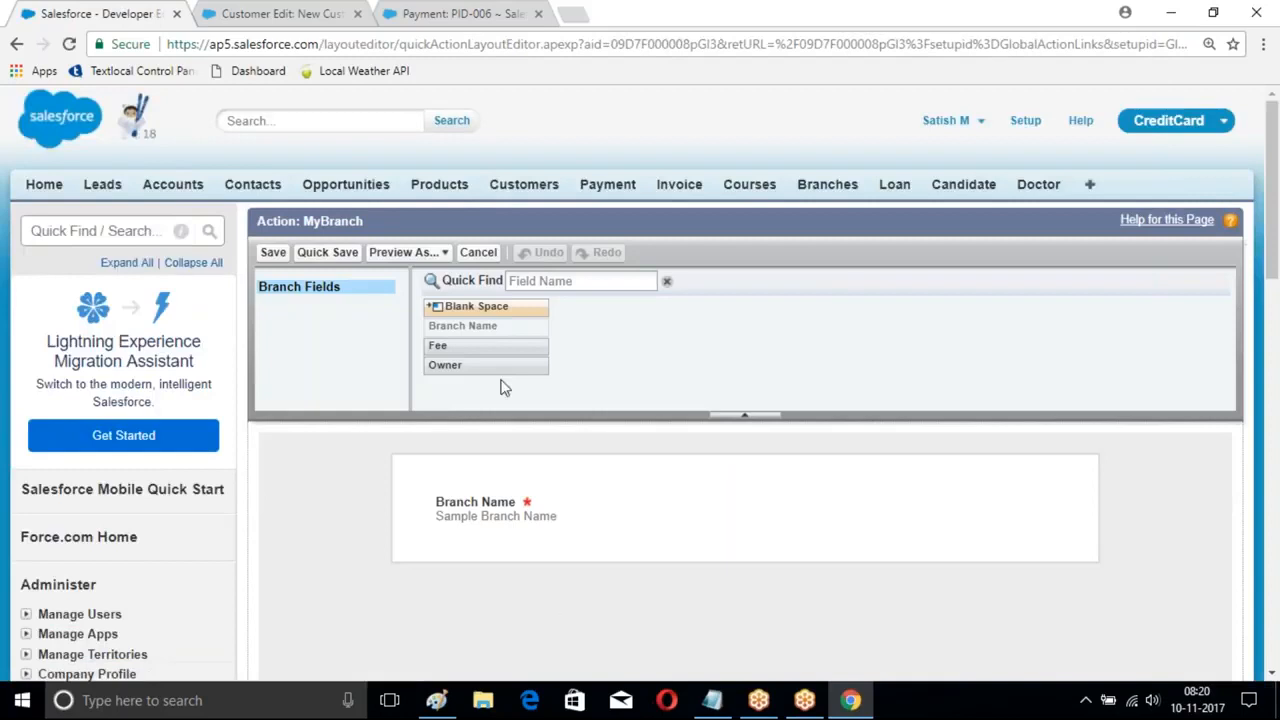
- Add the Fee field to the MyBranch action layout and save it
{"action": "scroll", "coordinate": [815, 352], "scroll_direction": "down", "scroll_amount": 1}
{"action": "left_click_drag", "start_coordinate": [449, 252], "coordinate": [461, 437]}
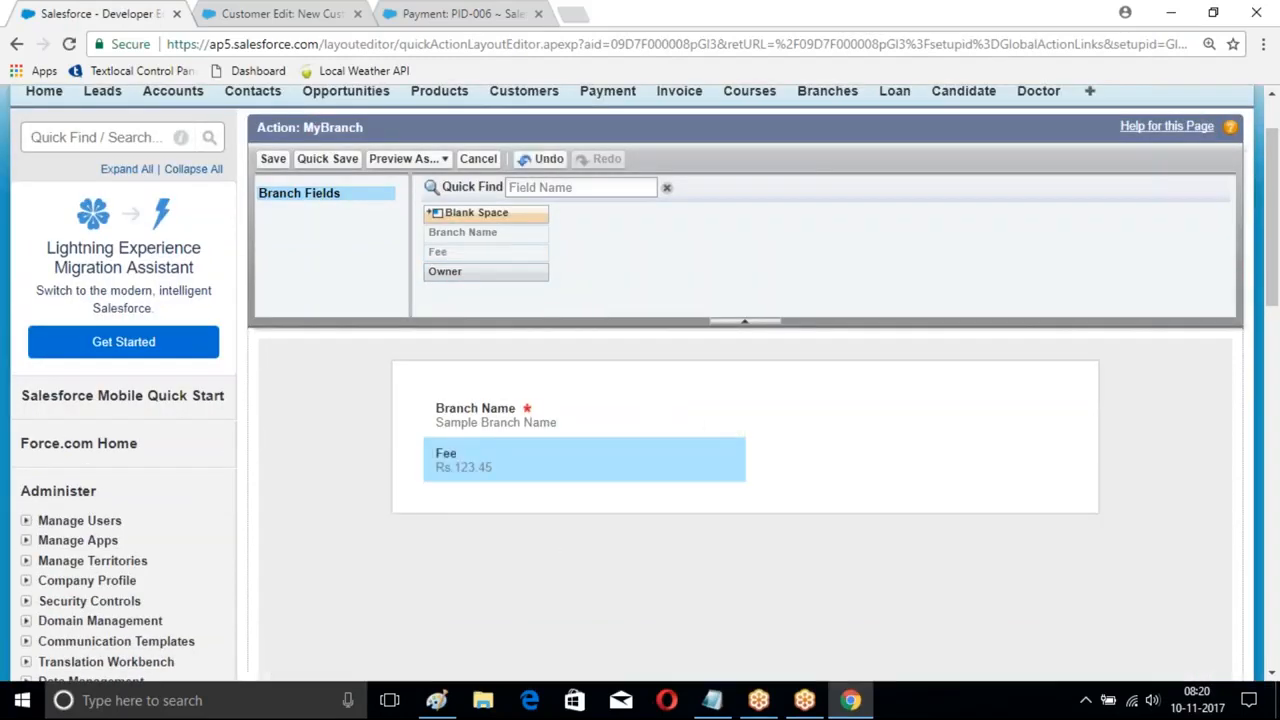
{"action": "left_click", "coordinate": [273, 159]}
- Open the Global Layout publisher layout for editing
{"action": "scroll", "coordinate": [638, 252], "scroll_direction": "down", "scroll_amount": 3}
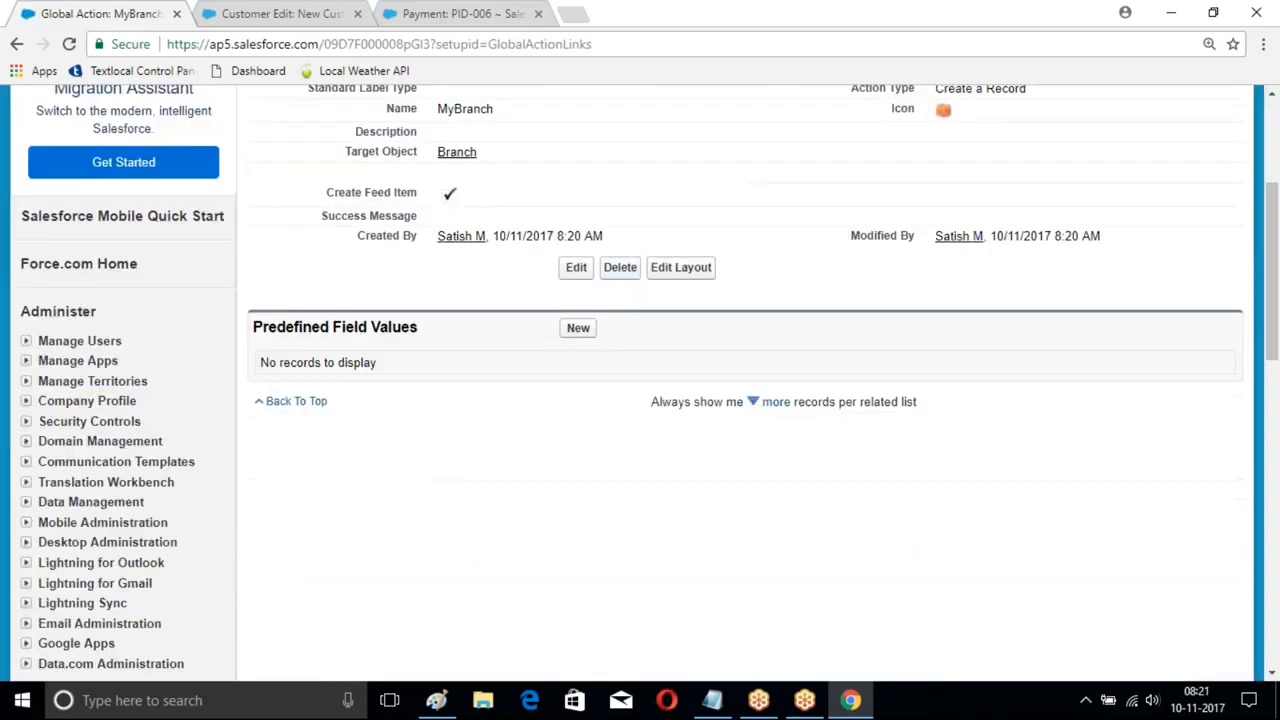
{"action": "scroll", "coordinate": [606, 260], "scroll_direction": "up", "scroll_amount": 3}
{"action": "scroll", "coordinate": [397, 337], "scroll_direction": "down", "scroll_amount": 7}
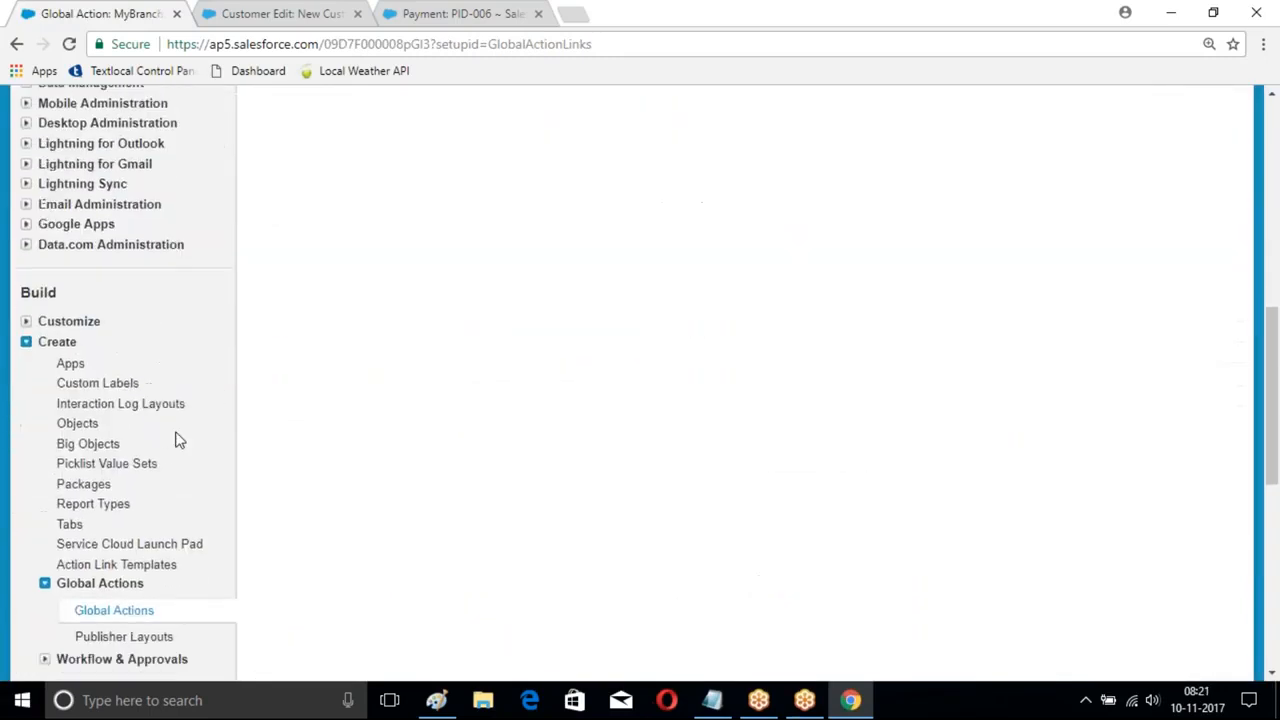
{"action": "scroll", "coordinate": [178, 440], "scroll_direction": "down", "scroll_amount": 2}
{"action": "left_click", "coordinate": [110, 394]}
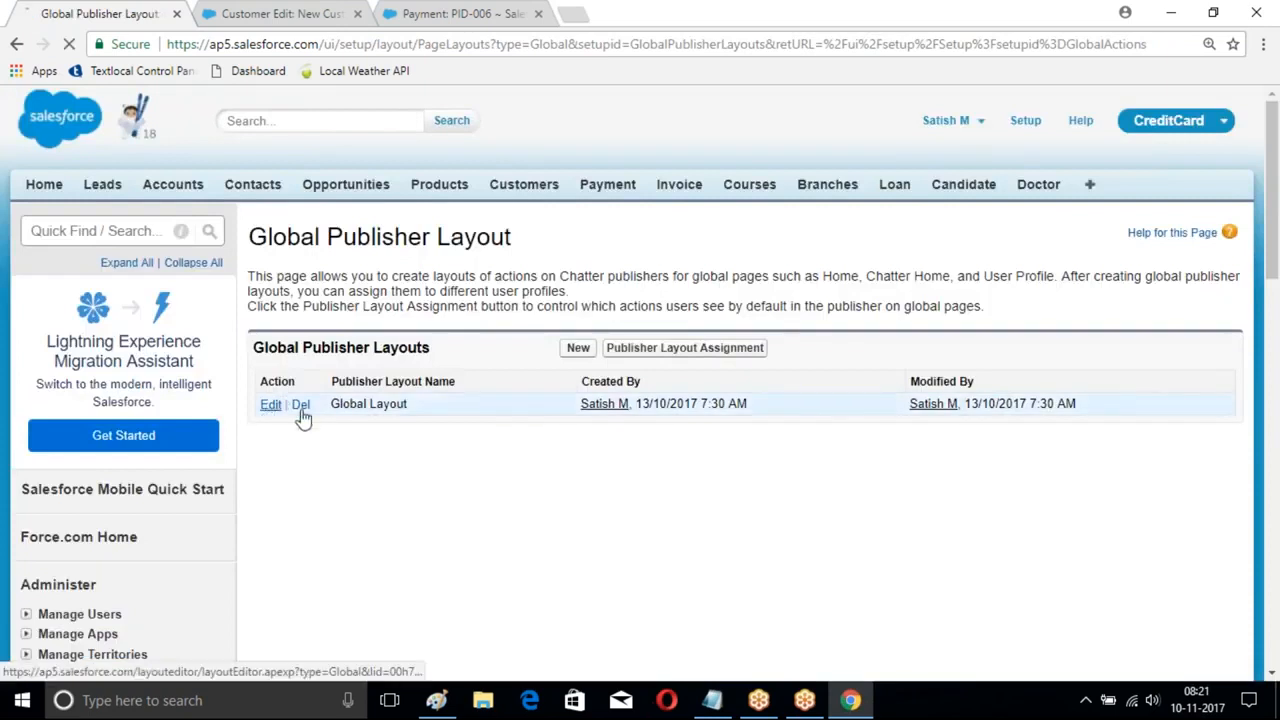
{"action": "left_click", "coordinate": [270, 405]}
- Add MyBranch after Email in the Classic publisher actions and save the Global Layout
{"action": "scroll", "coordinate": [639, 375], "scroll_direction": "down", "scroll_amount": 3}
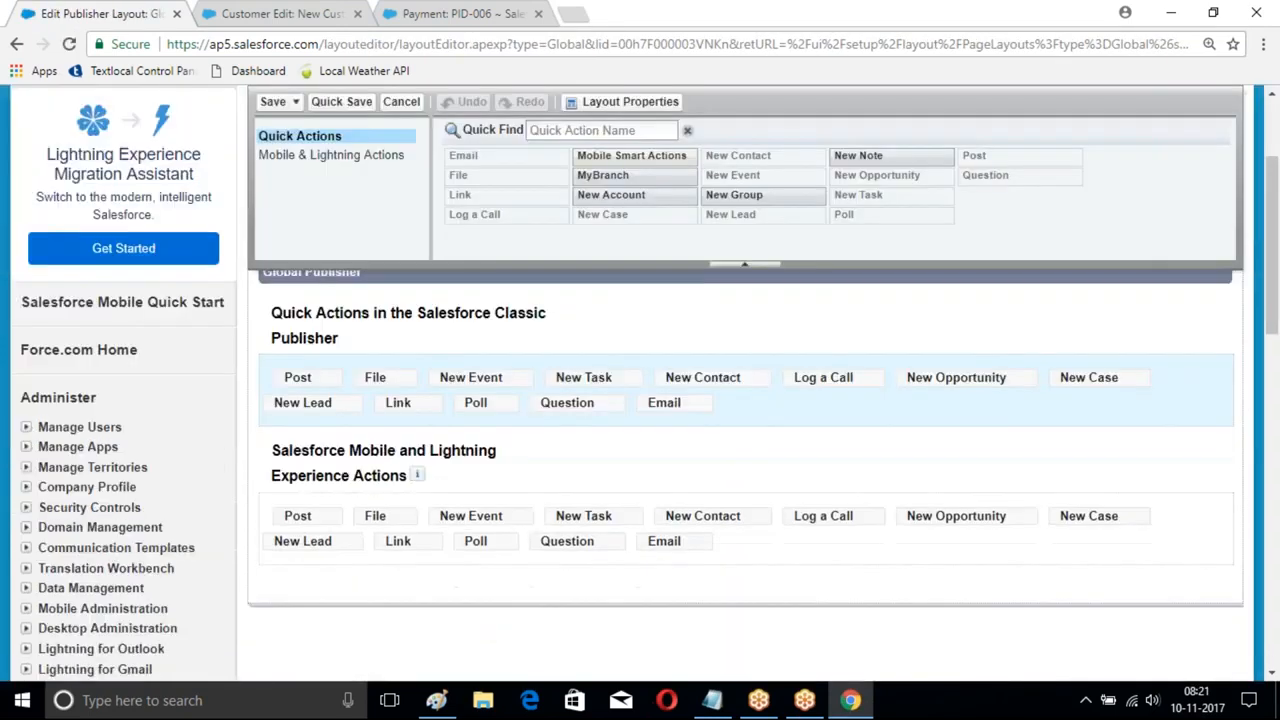
{"action": "scroll", "coordinate": [660, 425], "scroll_direction": "up", "scroll_amount": 1}
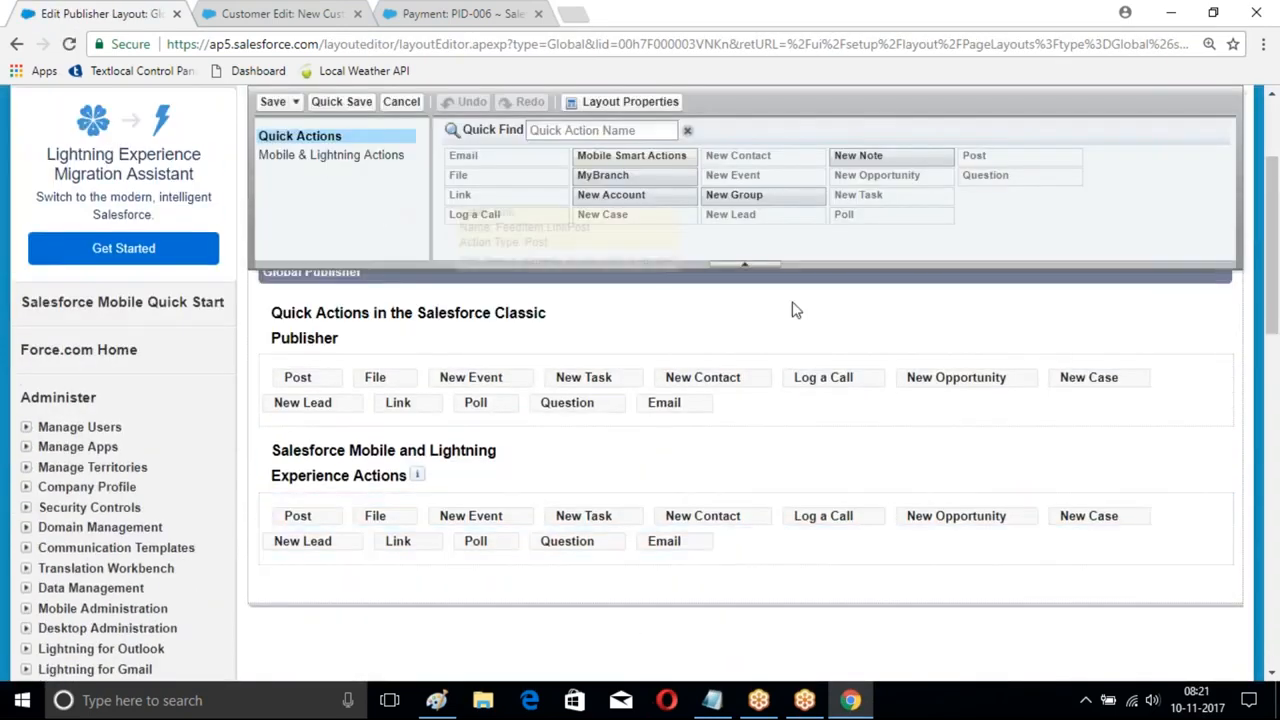
{"action": "left_click_drag", "start_coordinate": [600, 175], "coordinate": [742, 420]}
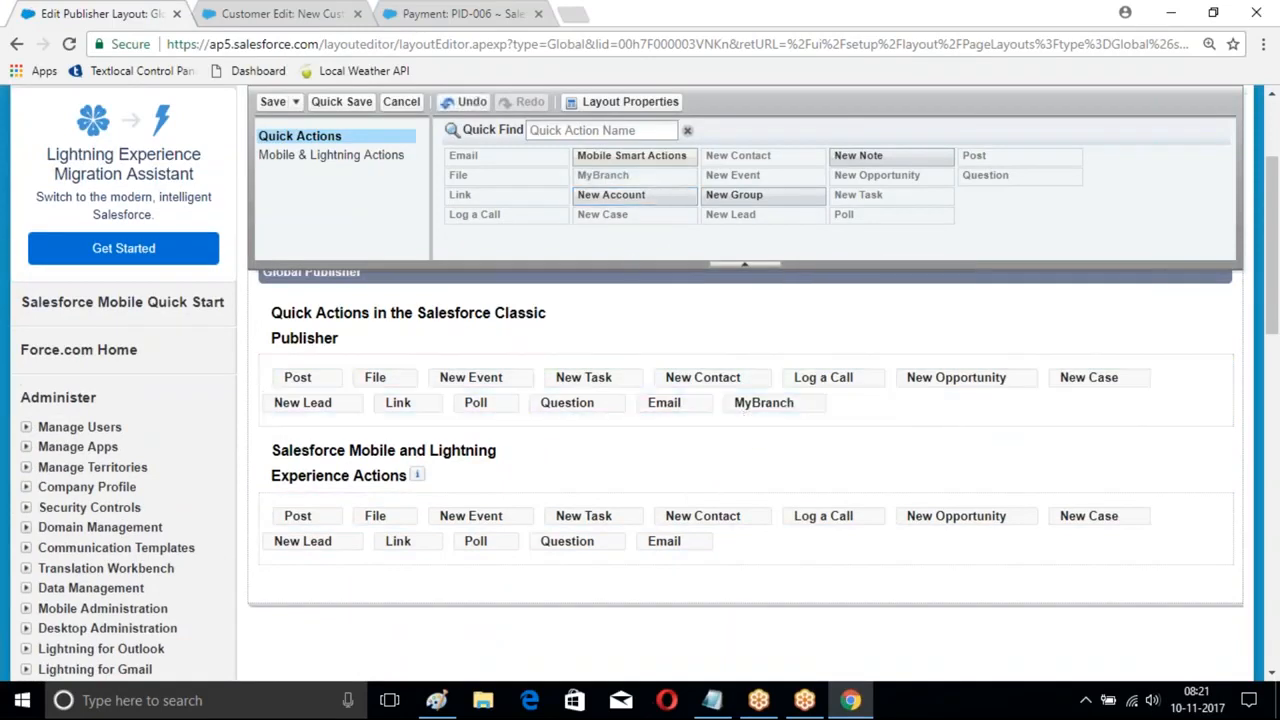
{"action": "left_click", "coordinate": [270, 102]}
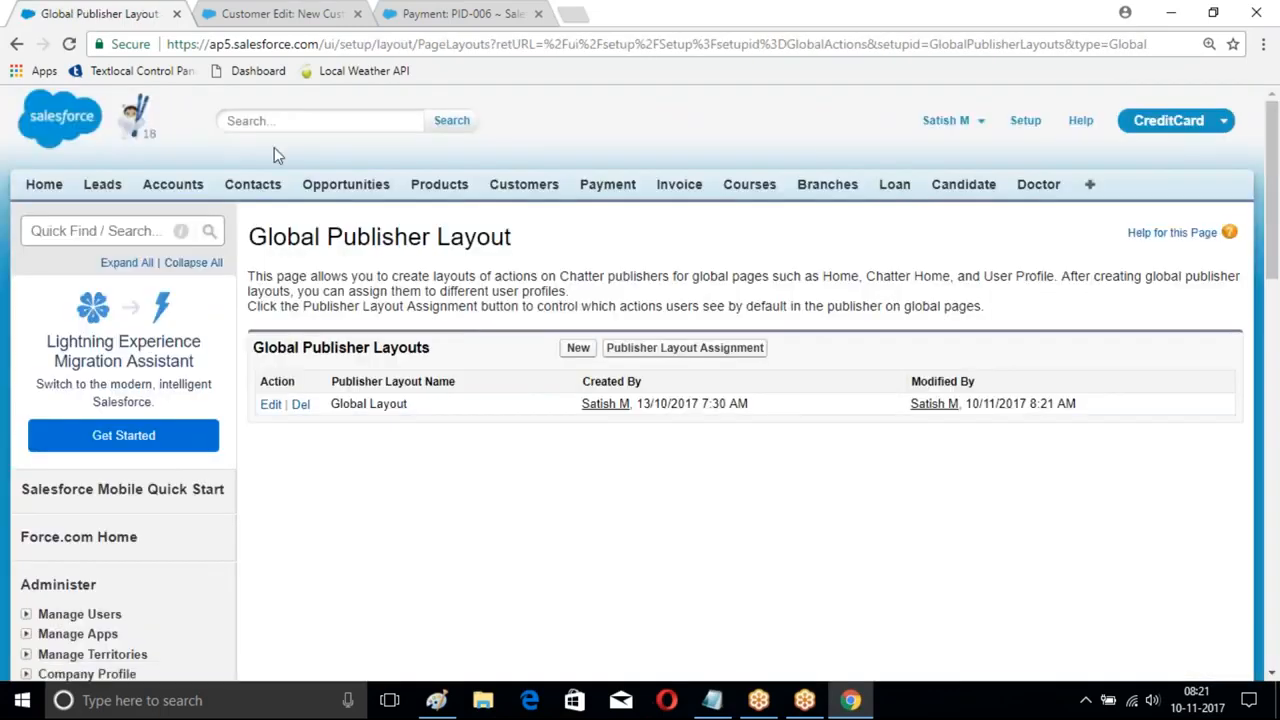
- Open the ICICIBank account and enter its page layout editor
{"action": "left_click", "coordinate": [173, 186]}
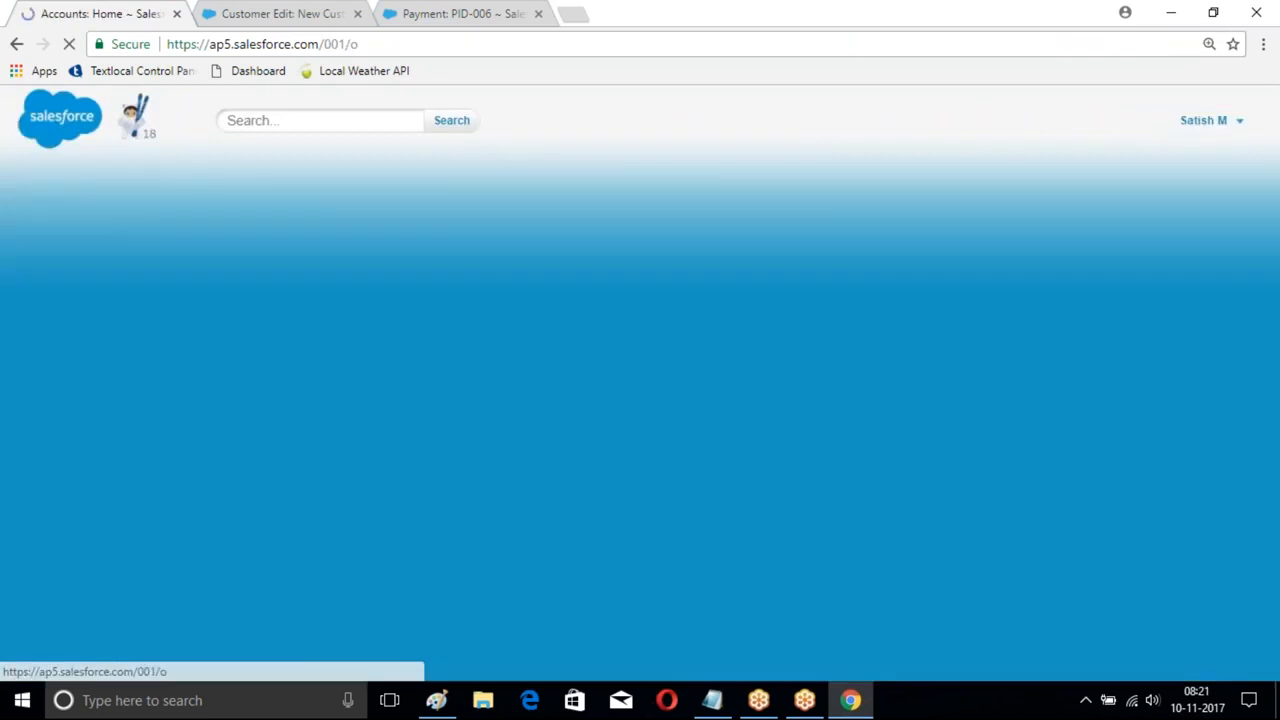
{"action": "left_click", "coordinate": [288, 400]}
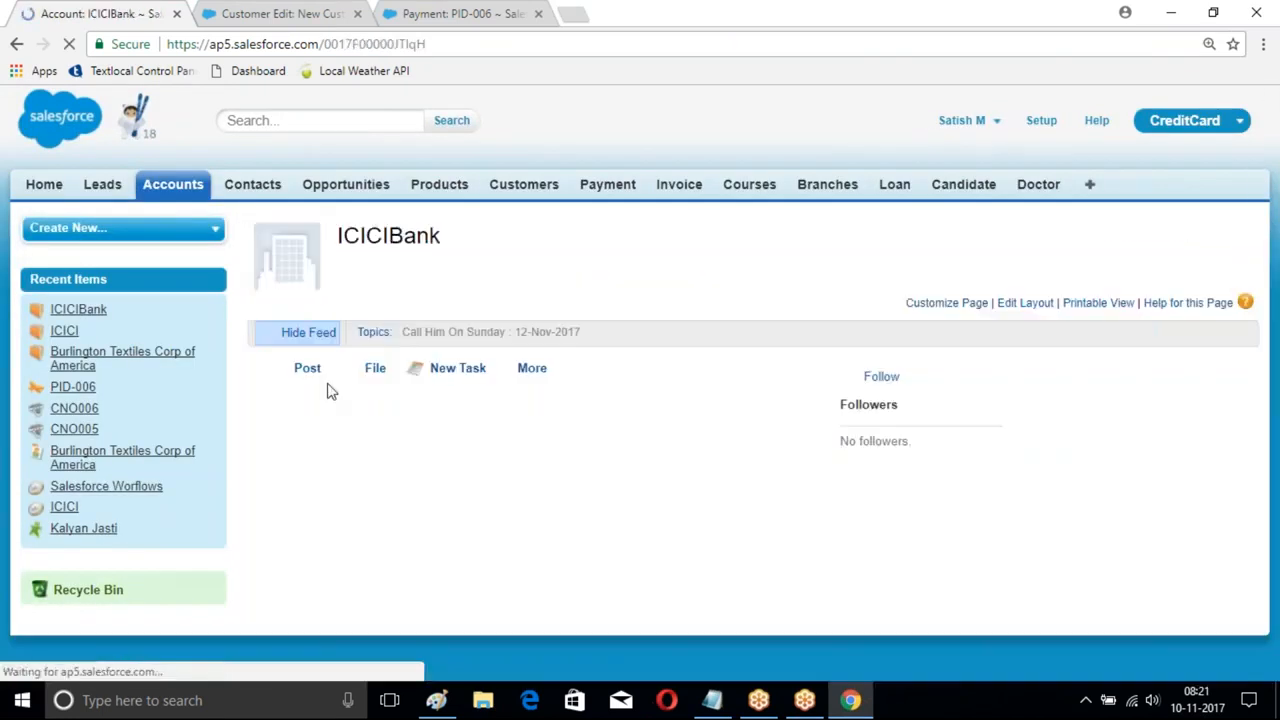
{"action": "left_click", "coordinate": [877, 304]}
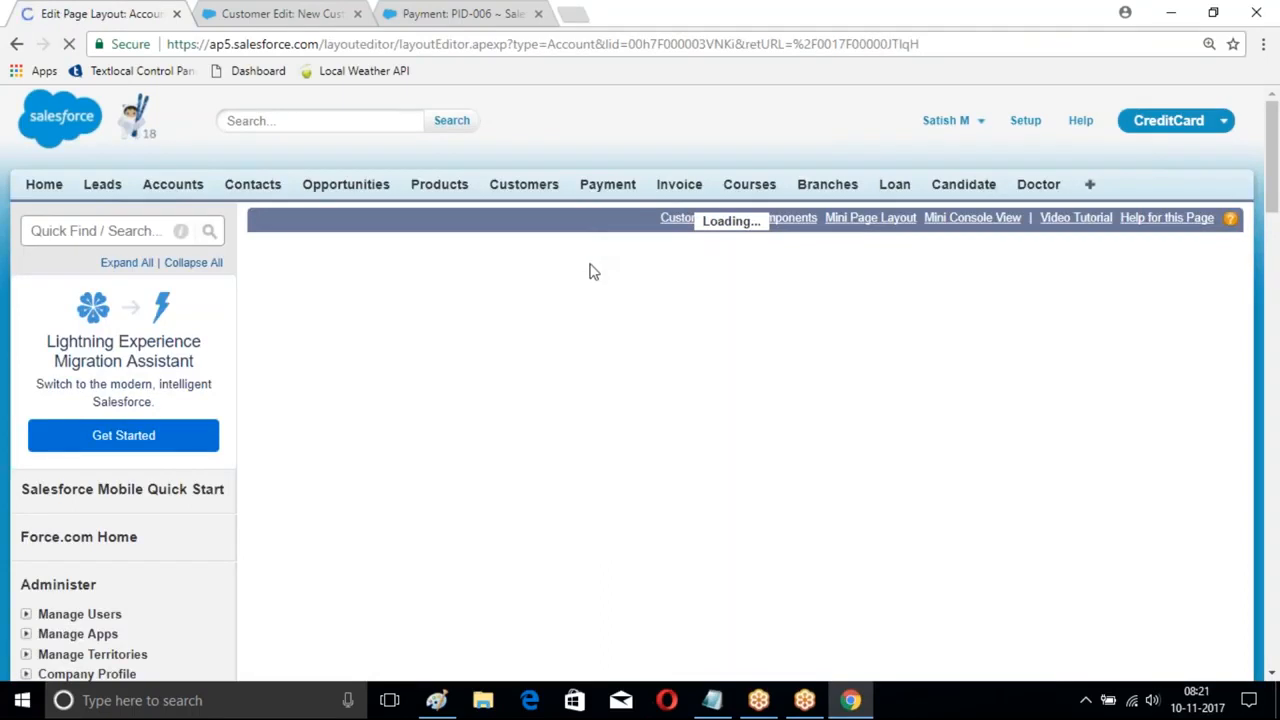
{"action": "scroll", "coordinate": [658, 342], "scroll_direction": "down", "scroll_amount": 3}
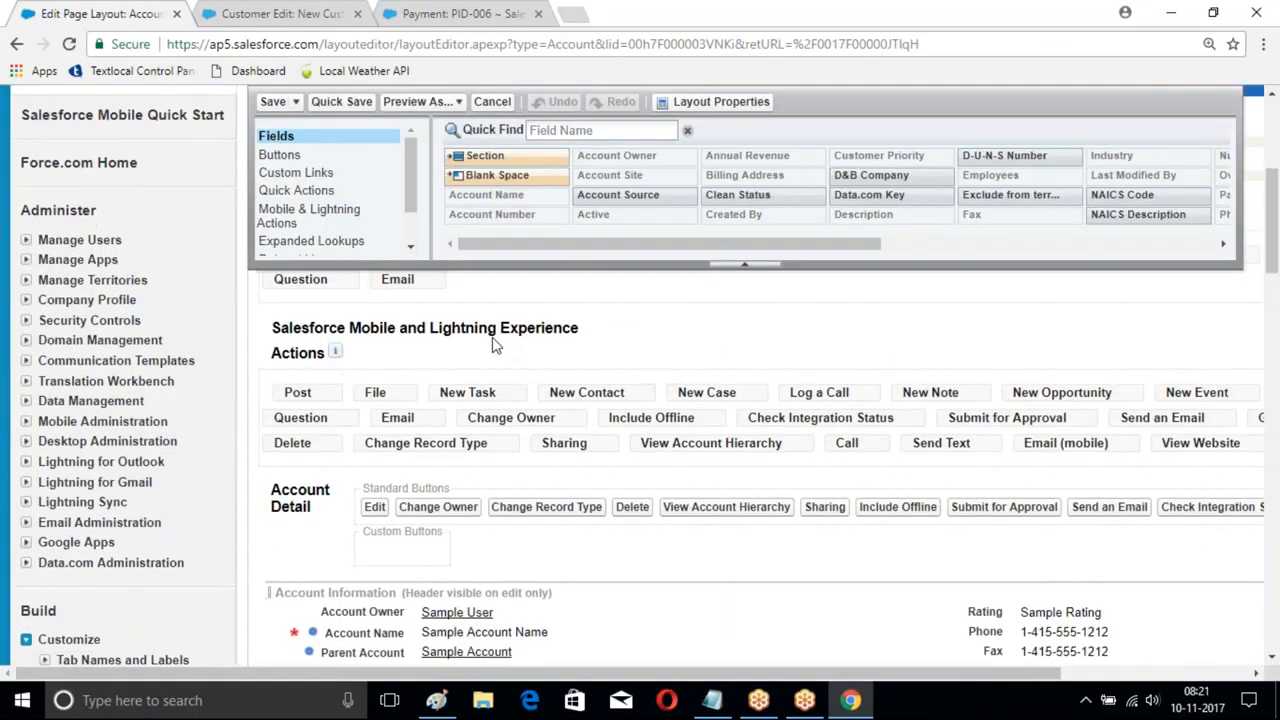
{"action": "scroll", "coordinate": [565, 337], "scroll_direction": "down", "scroll_amount": 1}
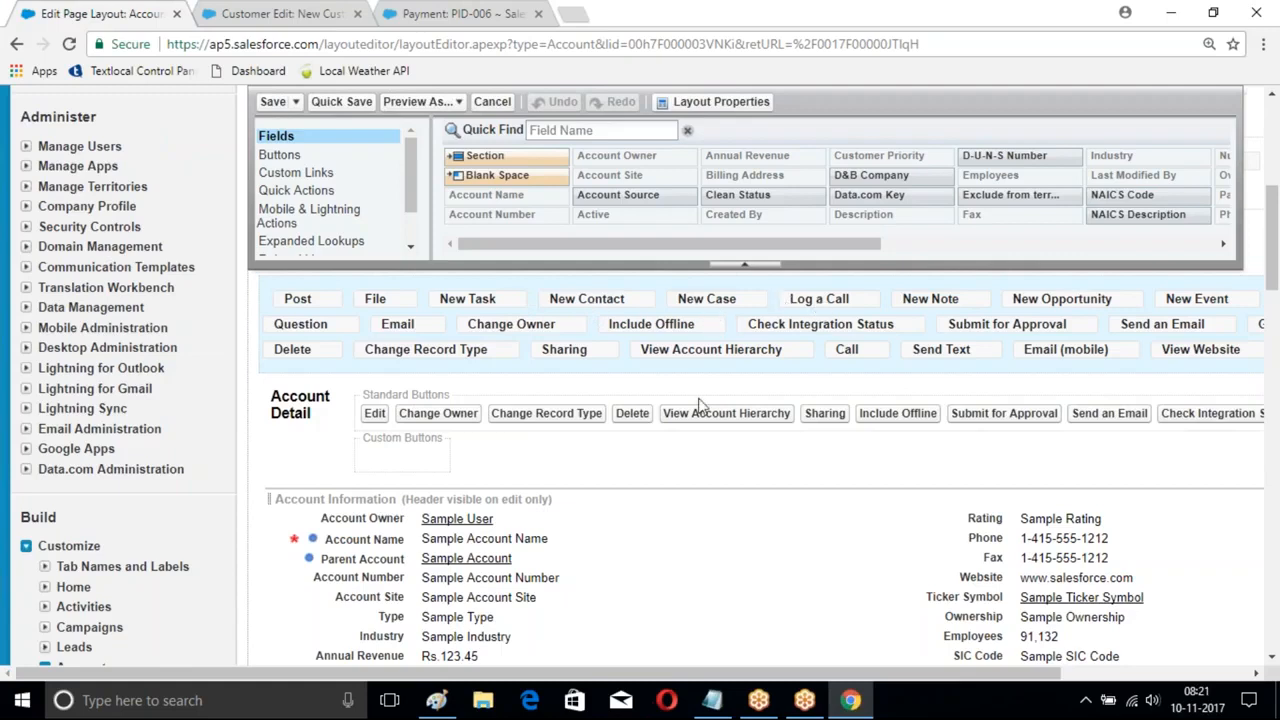
{"action": "left_click_drag", "start_coordinate": [936, 677], "coordinate": [1102, 677]}
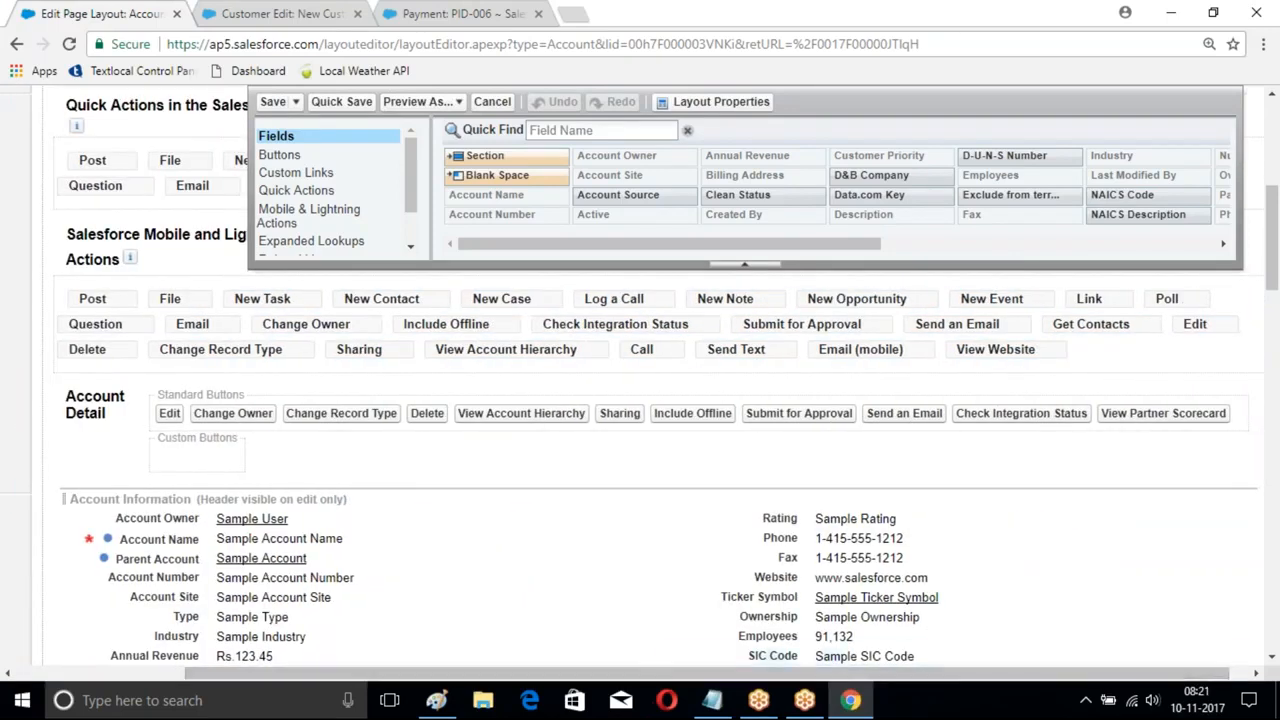
{"action": "scroll", "coordinate": [643, 456], "scroll_direction": "up", "scroll_amount": 1}
{"action": "scroll", "coordinate": [203, 308], "scroll_direction": "up", "scroll_amount": 2}
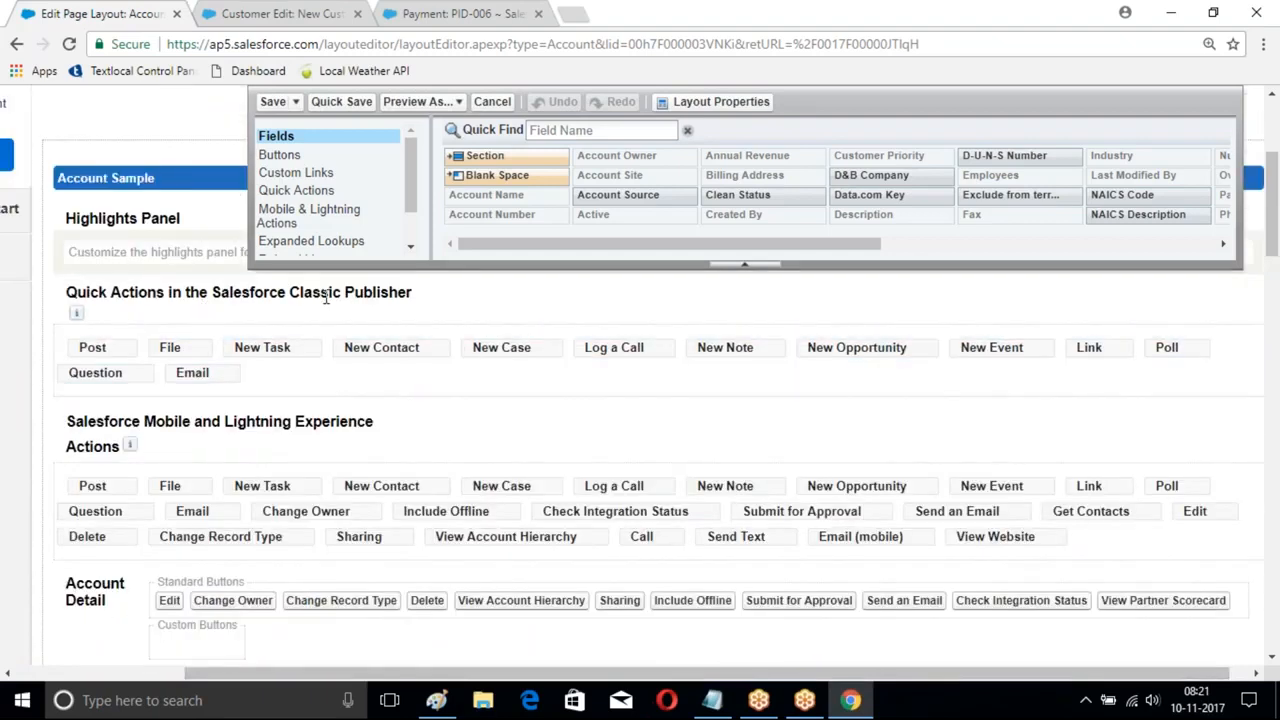
{"action": "scroll", "coordinate": [494, 380], "scroll_direction": "down", "scroll_amount": 3}
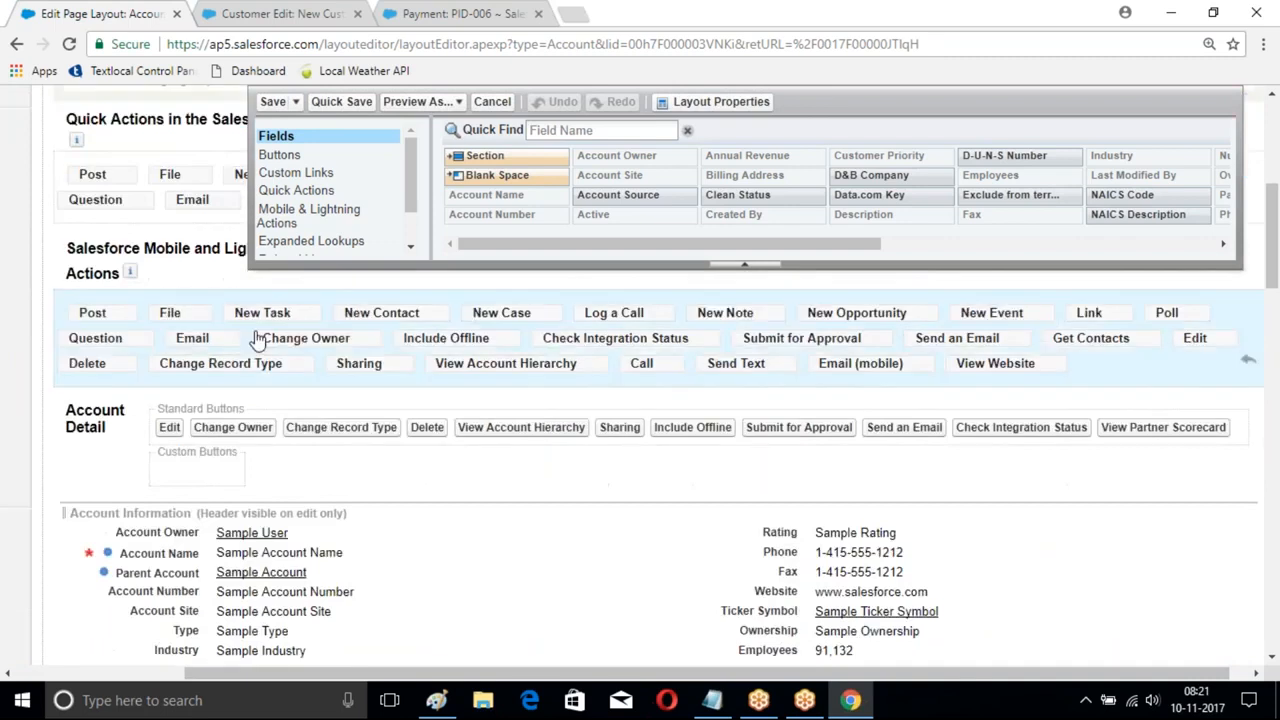
{"action": "scroll", "coordinate": [211, 322], "scroll_direction": "up", "scroll_amount": 1}
{"action": "scroll", "coordinate": [228, 325], "scroll_direction": "down", "scroll_amount": 3}
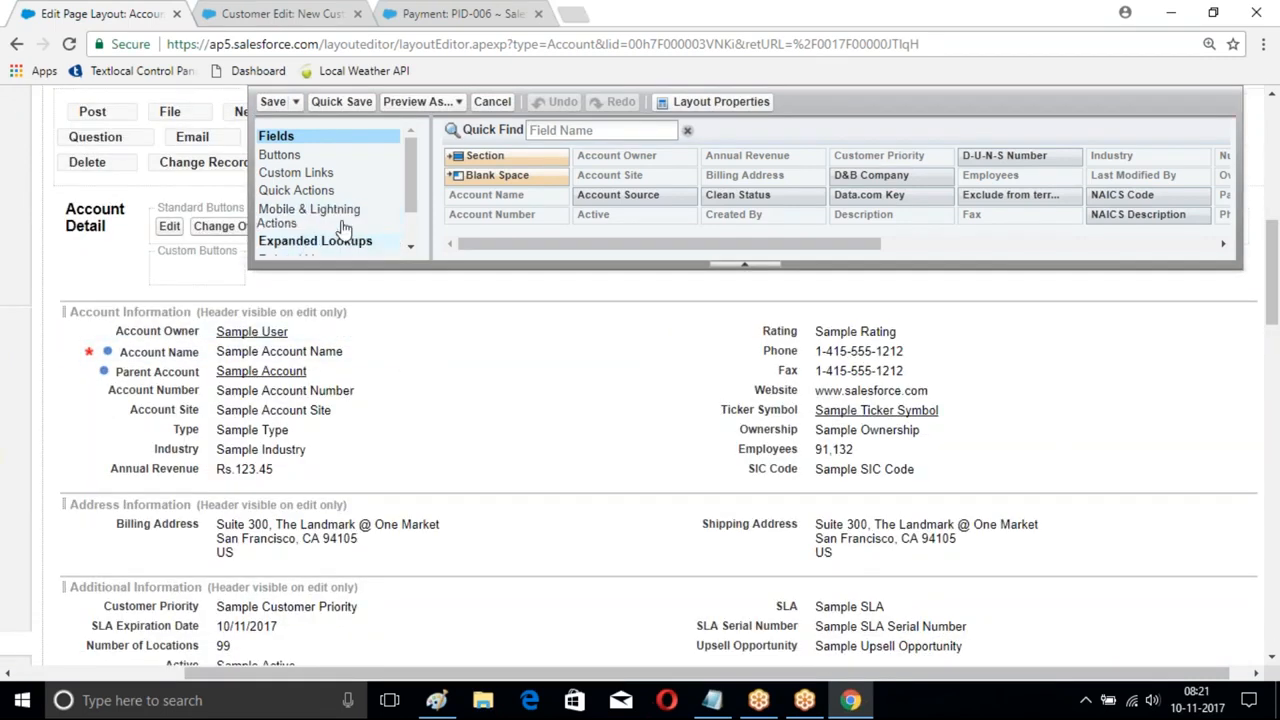
{"action": "mouse_move", "coordinate": [411, 197]}
{"action": "left_mouse_down"}
{"action": "mouse_move", "coordinate": [413, 247]}
{"action": "mouse_move", "coordinate": [416, 182]}
{"action": "left_mouse_up"}
- Place MyBranch among the Classic Publisher quick actions and save the Account layout
{"action": "left_click", "coordinate": [310, 191]}
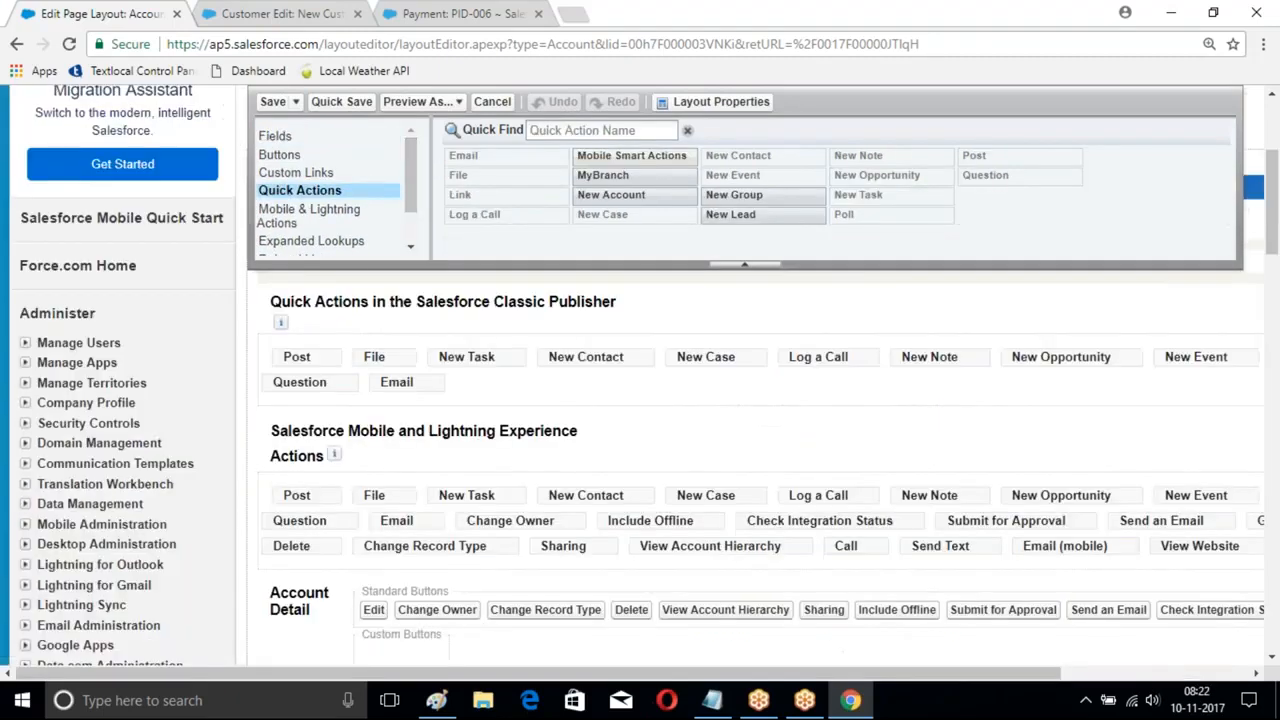
{"action": "scroll", "coordinate": [634, 294], "scroll_direction": "down", "scroll_amount": 3}
{"action": "scroll", "coordinate": [616, 318], "scroll_direction": "down", "scroll_amount": 3}
{"action": "scroll", "coordinate": [616, 260], "scroll_direction": "up", "scroll_amount": 3}
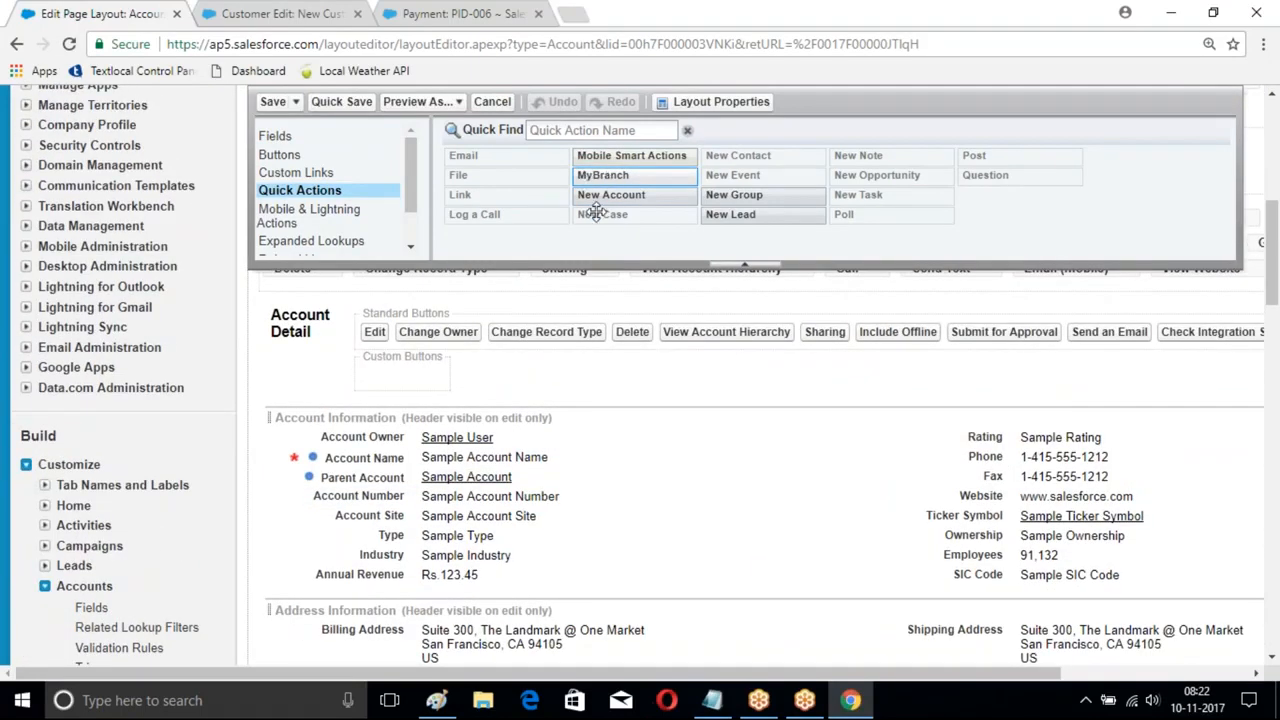
{"action": "scroll", "coordinate": [605, 177], "scroll_direction": "up", "scroll_amount": 1}
{"action": "left_click_drag", "start_coordinate": [605, 177], "coordinate": [476, 580]}
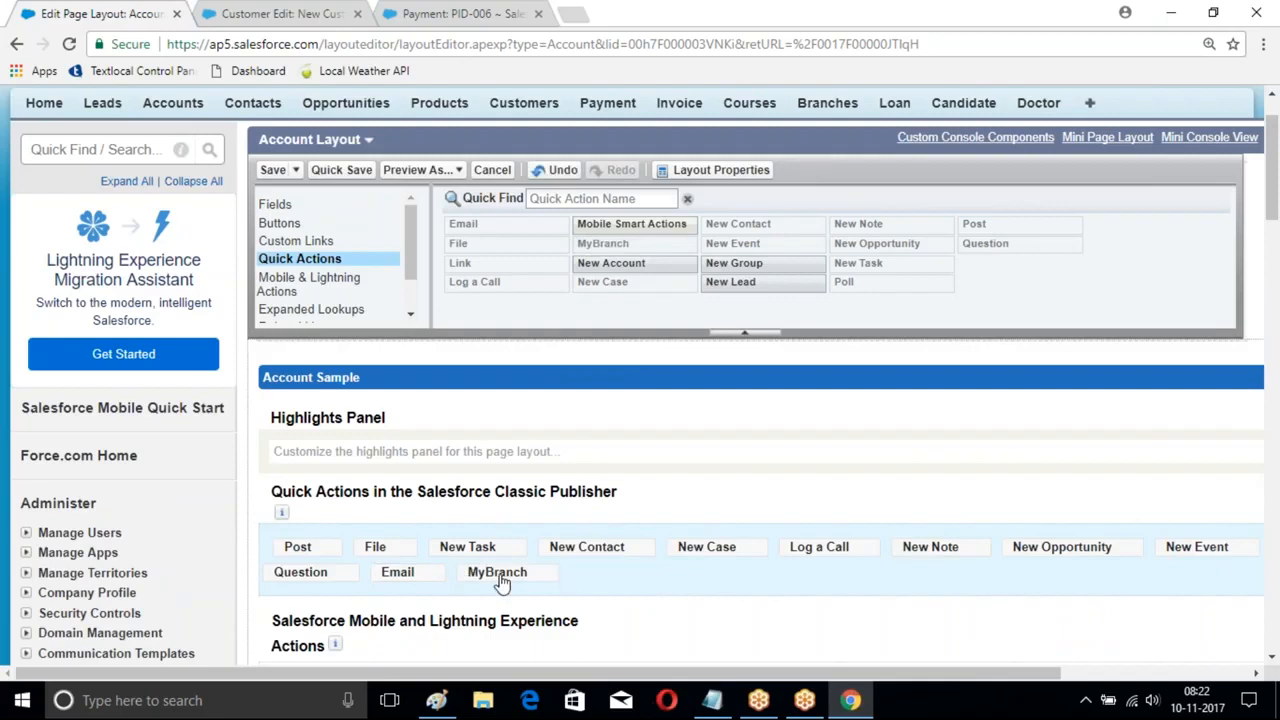
{"action": "left_click", "coordinate": [273, 169]}
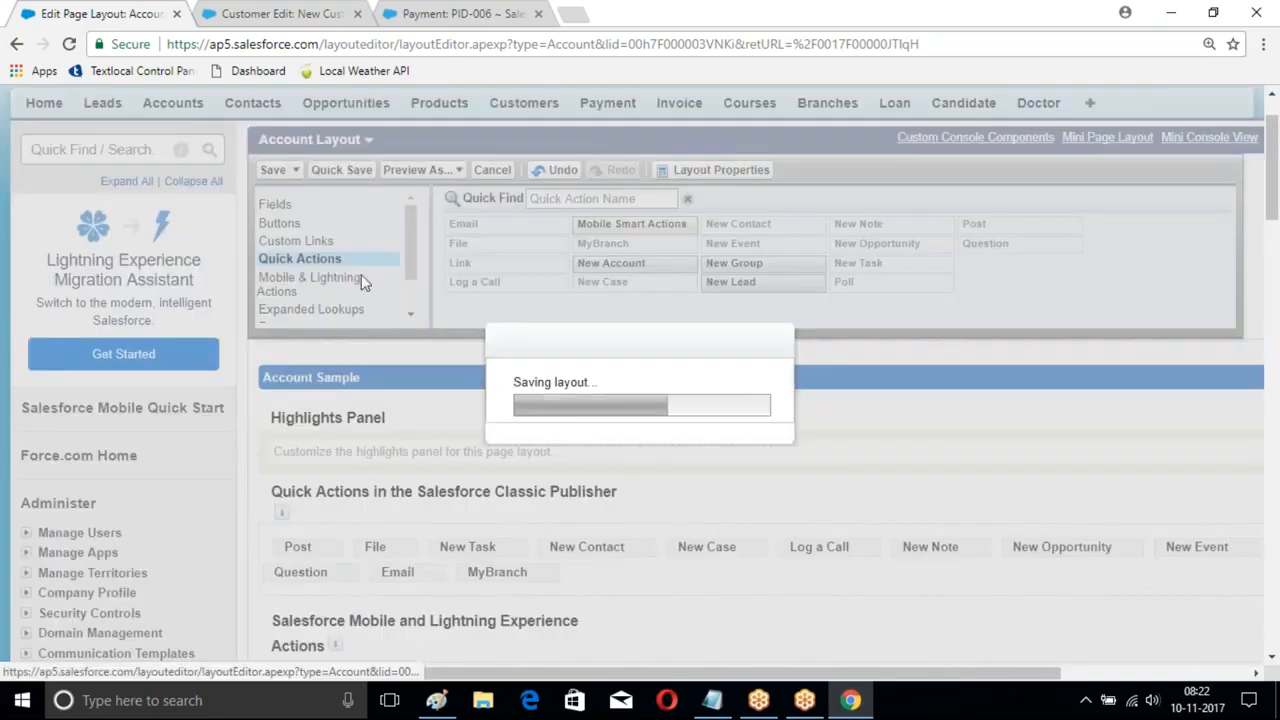
- Open MyBranch from the ICICIBank feed's More menu to show the Branch Name and Fee form
{"action": "scroll", "coordinate": [364, 267], "scroll_direction": "down", "scroll_amount": 3}
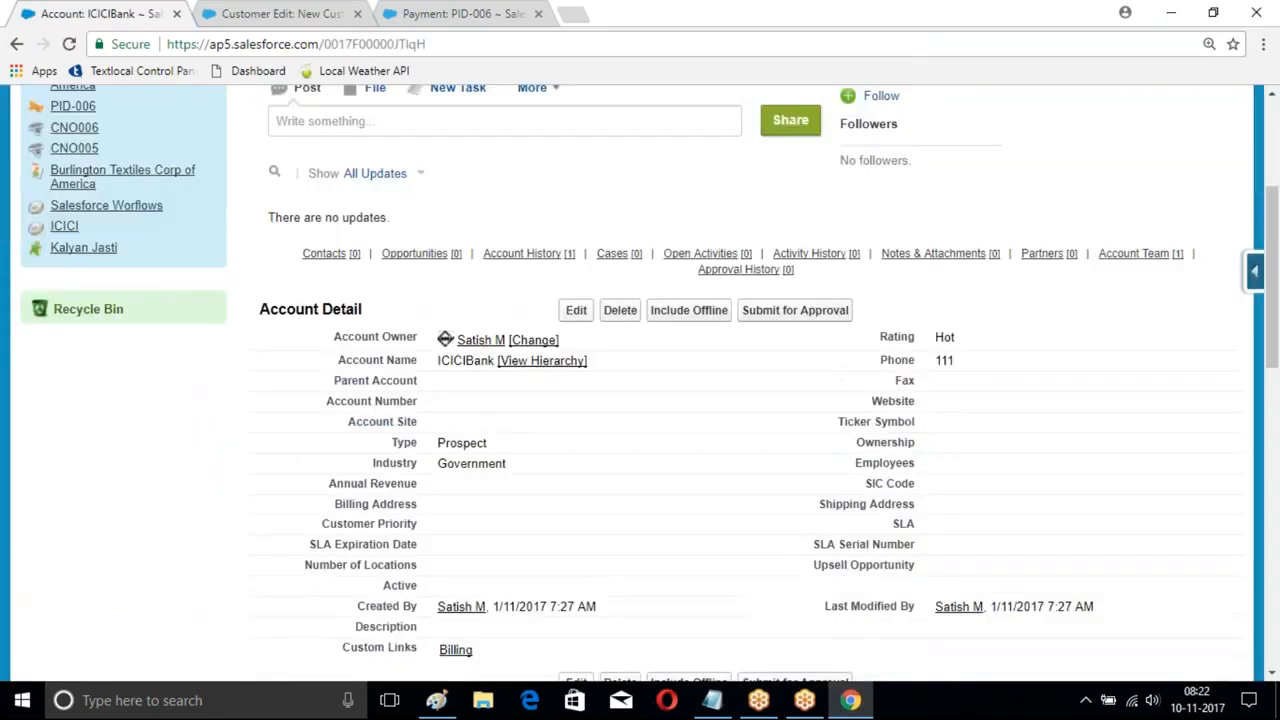
{"action": "scroll", "coordinate": [600, 340], "scroll_direction": "up", "scroll_amount": 3}
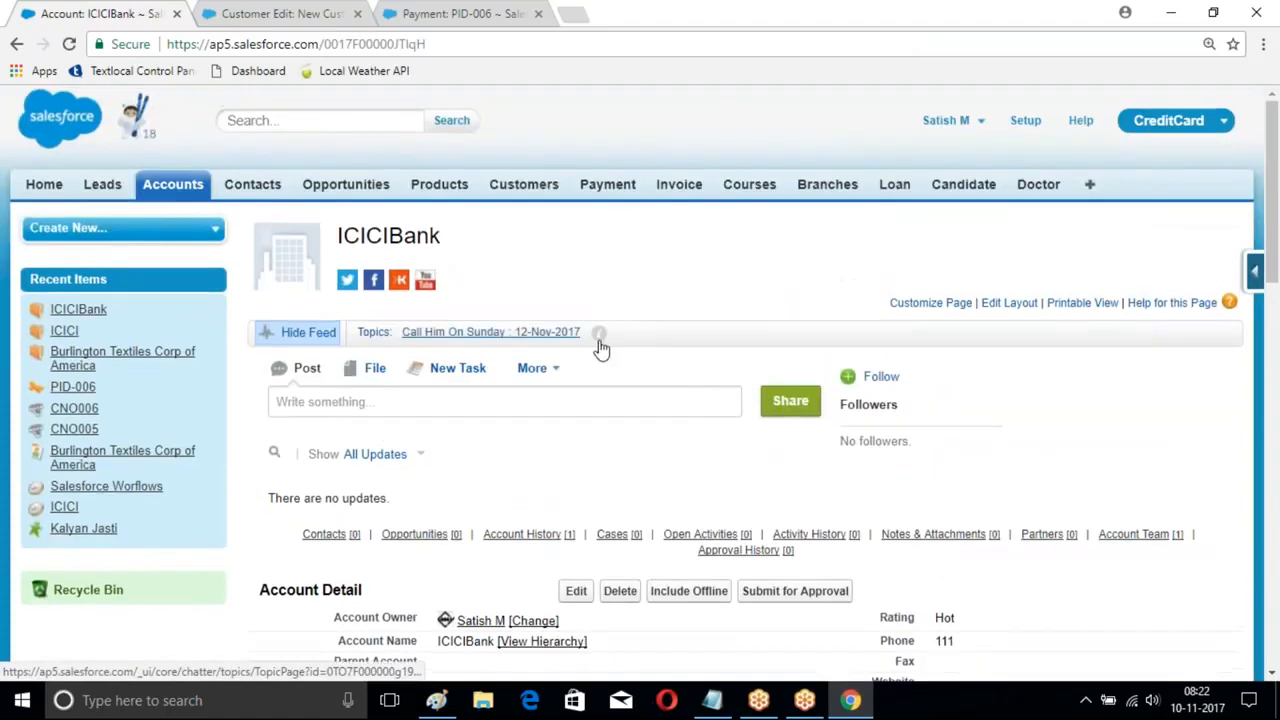
{"action": "left_click", "coordinate": [560, 368]}
{"action": "scroll", "coordinate": [720, 340], "scroll_direction": "down", "scroll_amount": 4}
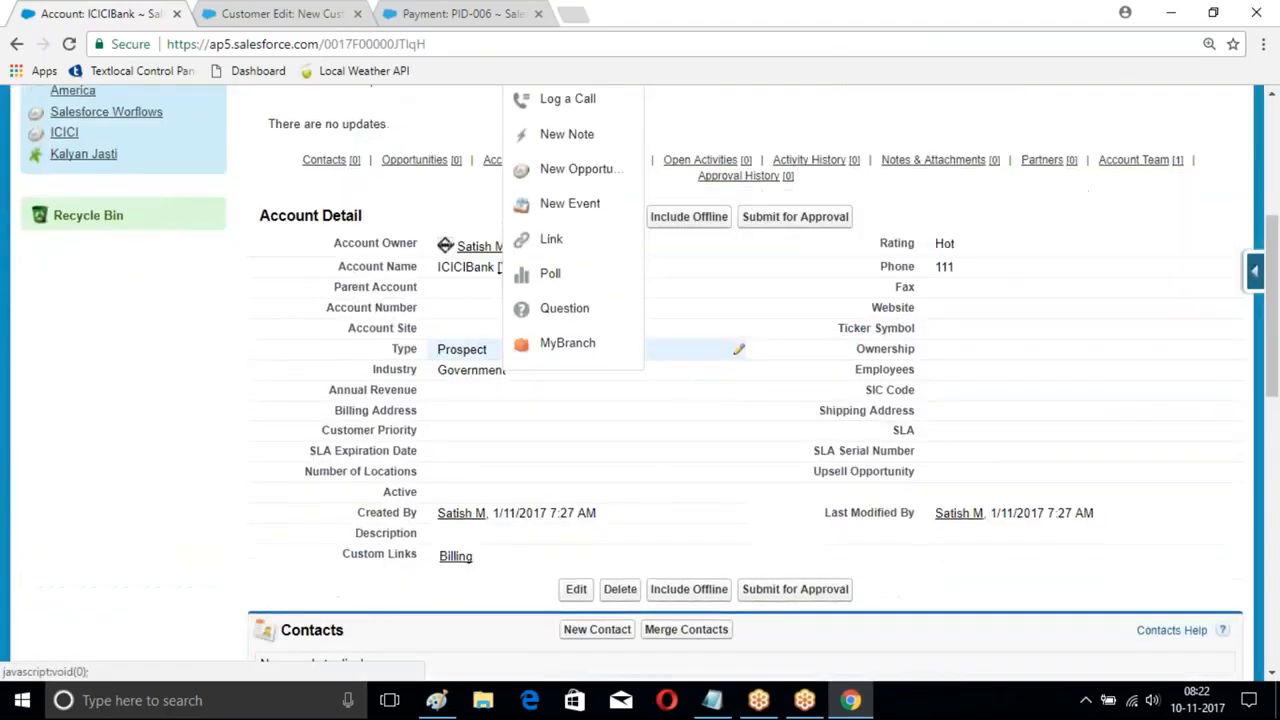
{"action": "scroll", "coordinate": [588, 260], "scroll_direction": "up", "scroll_amount": 2}
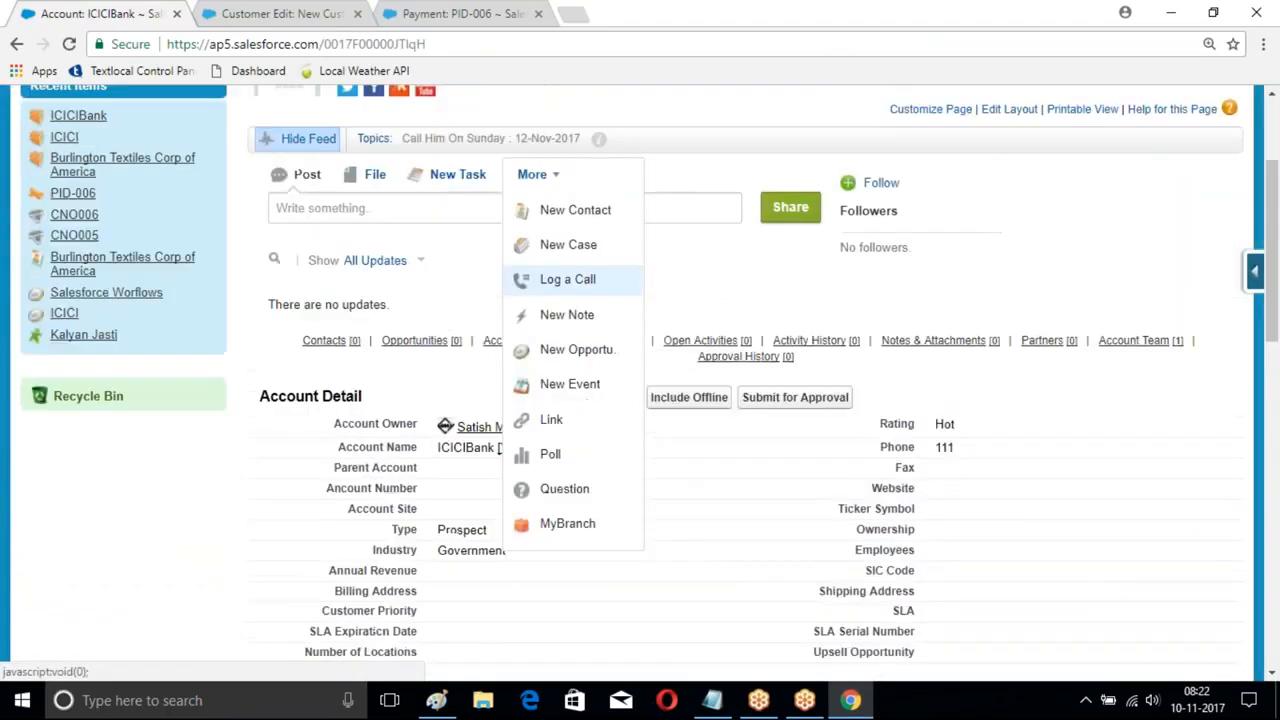
{"action": "left_click", "coordinate": [567, 530]}
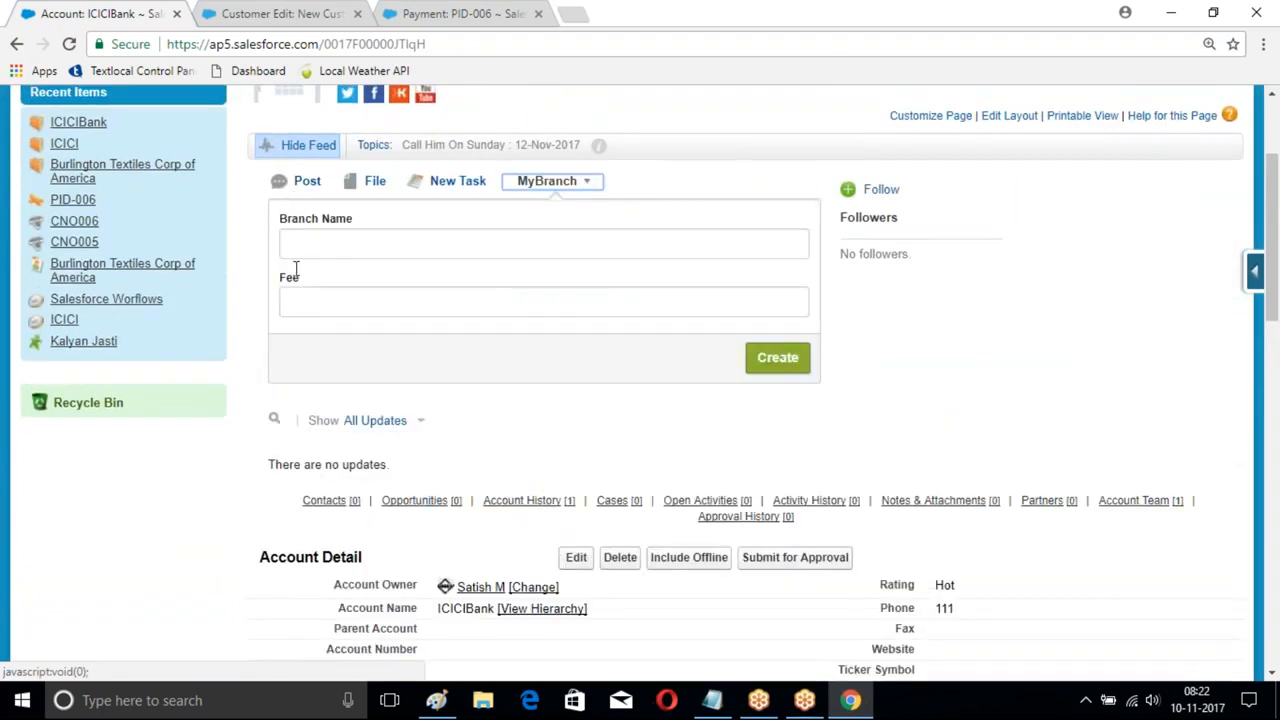
{"action": "scroll", "coordinate": [296, 270], "scroll_direction": "up", "scroll_amount": 2}
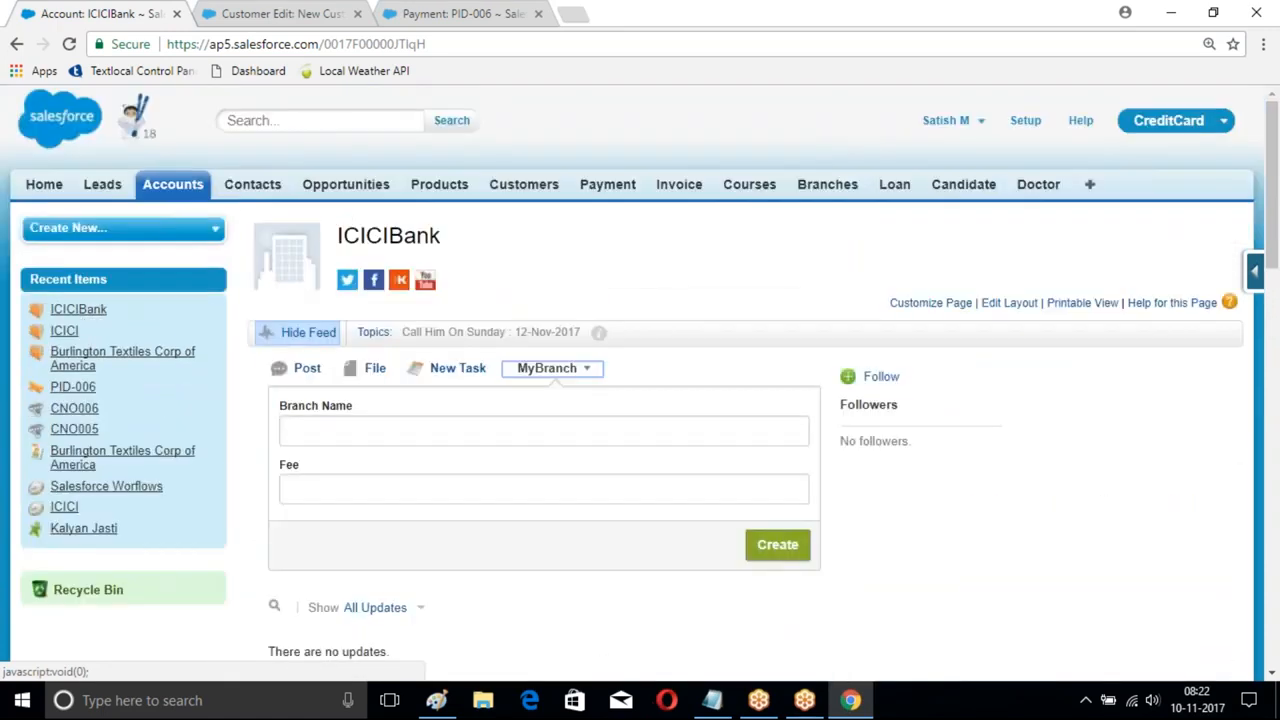
- Open the Global Actions list under Setup > Create > Global Actions
{"action": "left_click", "coordinate": [1025, 120]}
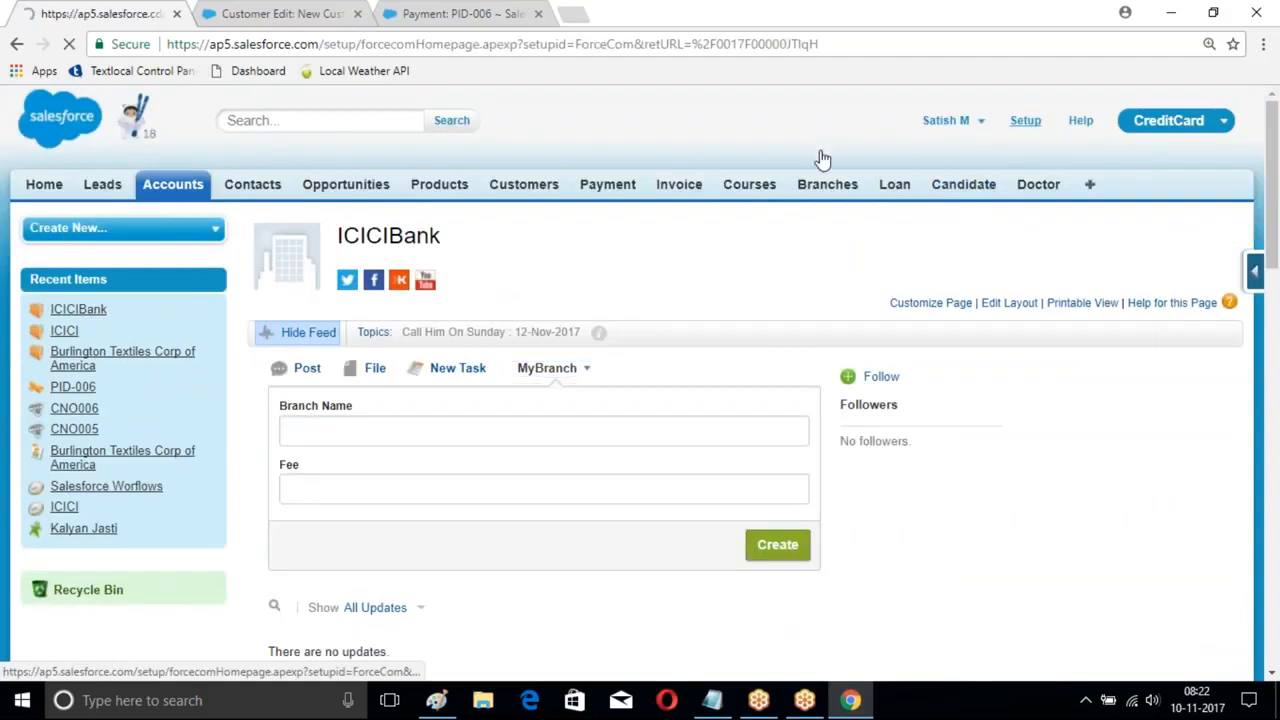
{"action": "scroll", "coordinate": [166, 277], "scroll_direction": "down", "scroll_amount": 8}
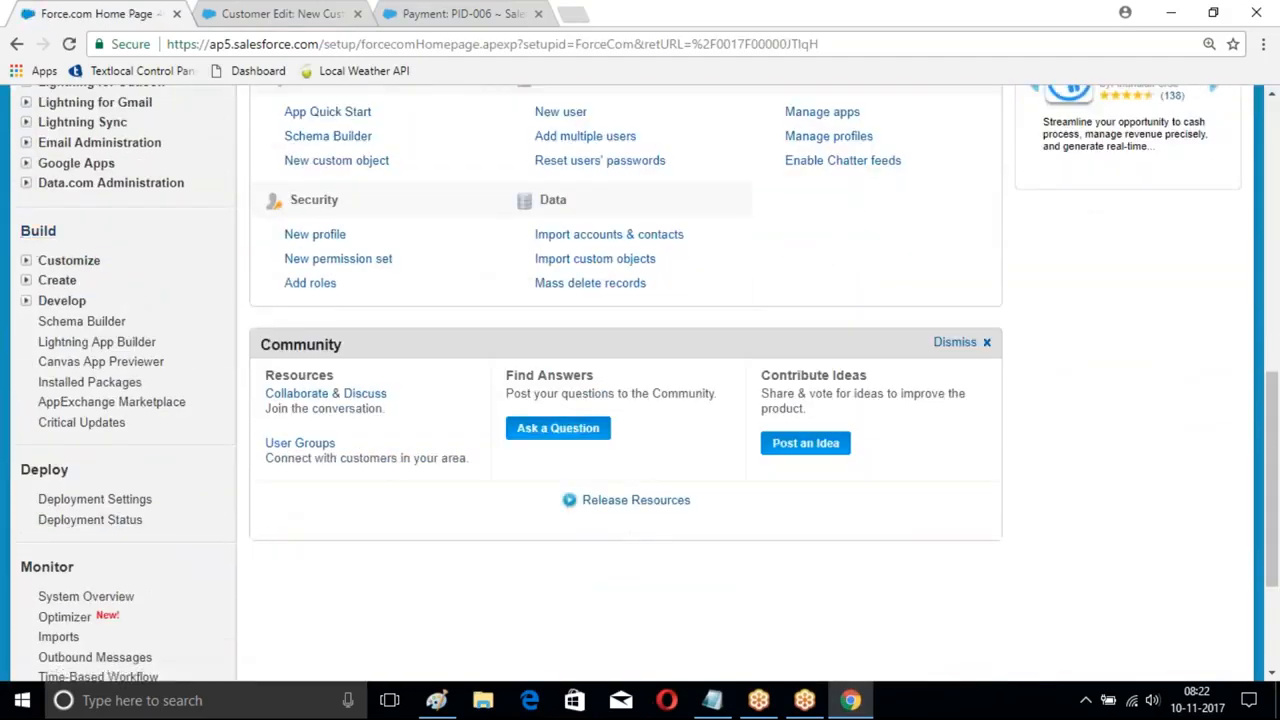
{"action": "left_click", "coordinate": [57, 280]}
{"action": "scroll", "coordinate": [69, 277], "scroll_direction": "down", "scroll_amount": 4}
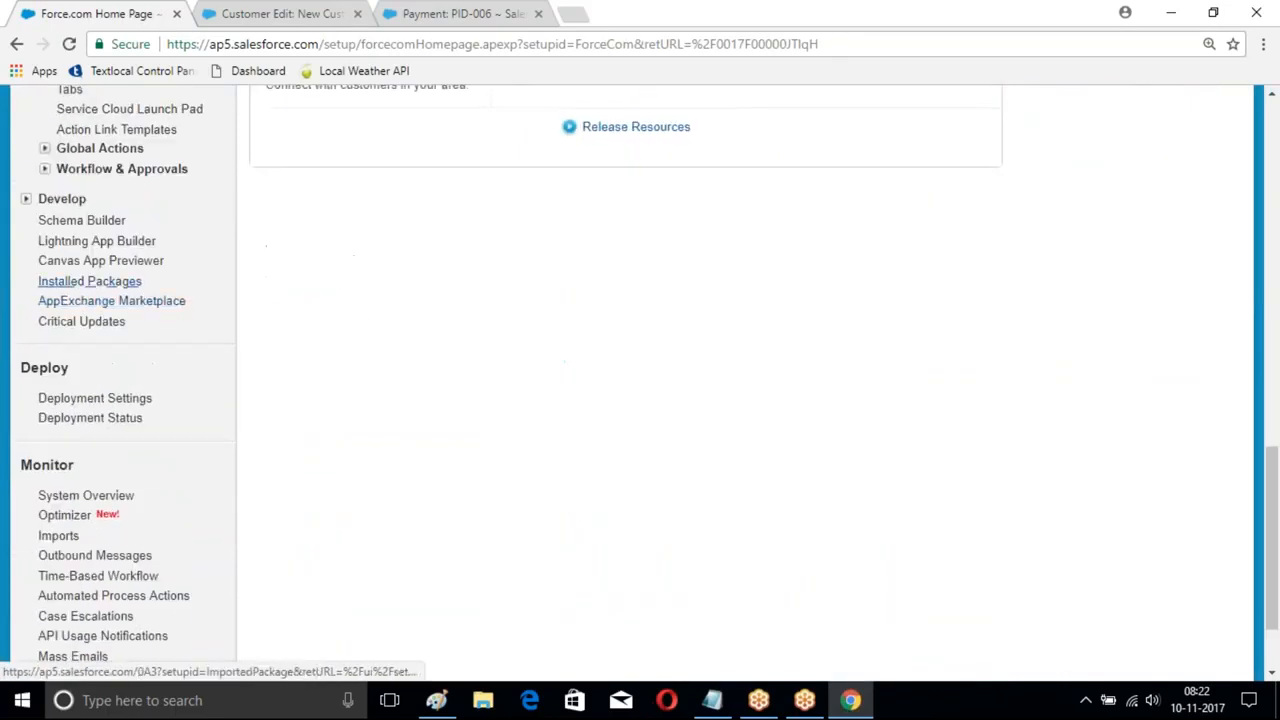
{"action": "scroll", "coordinate": [69, 277], "scroll_direction": "up", "scroll_amount": 2}
{"action": "left_click", "coordinate": [99, 334]}
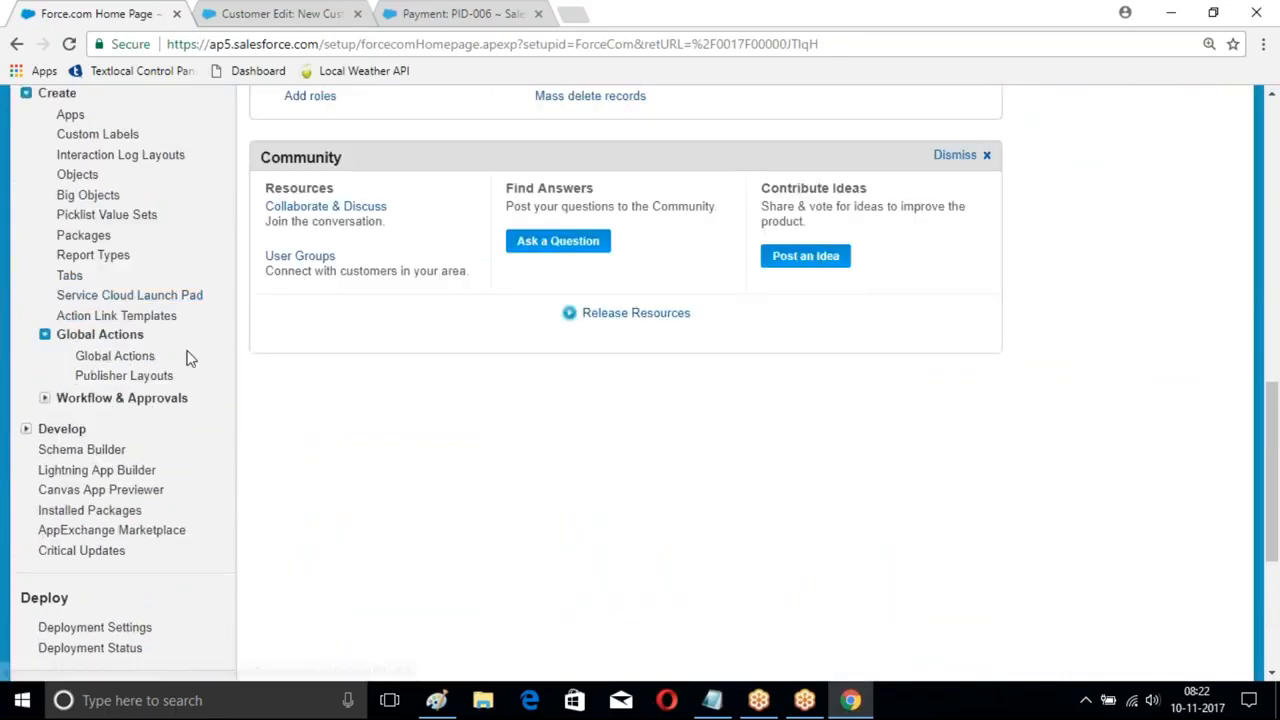
{"action": "left_click", "coordinate": [118, 362]}
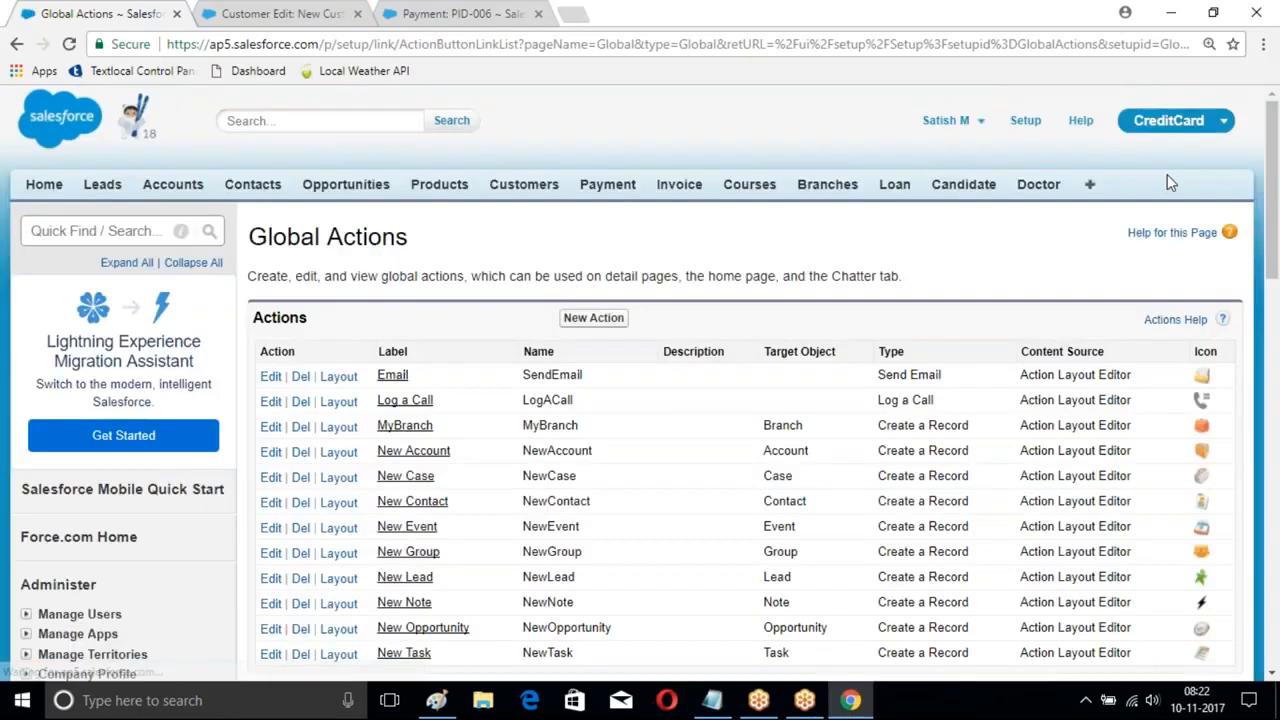
- Launch the Developer Console from the user menu and open its File menu
{"action": "left_click", "coordinate": [960, 120]}
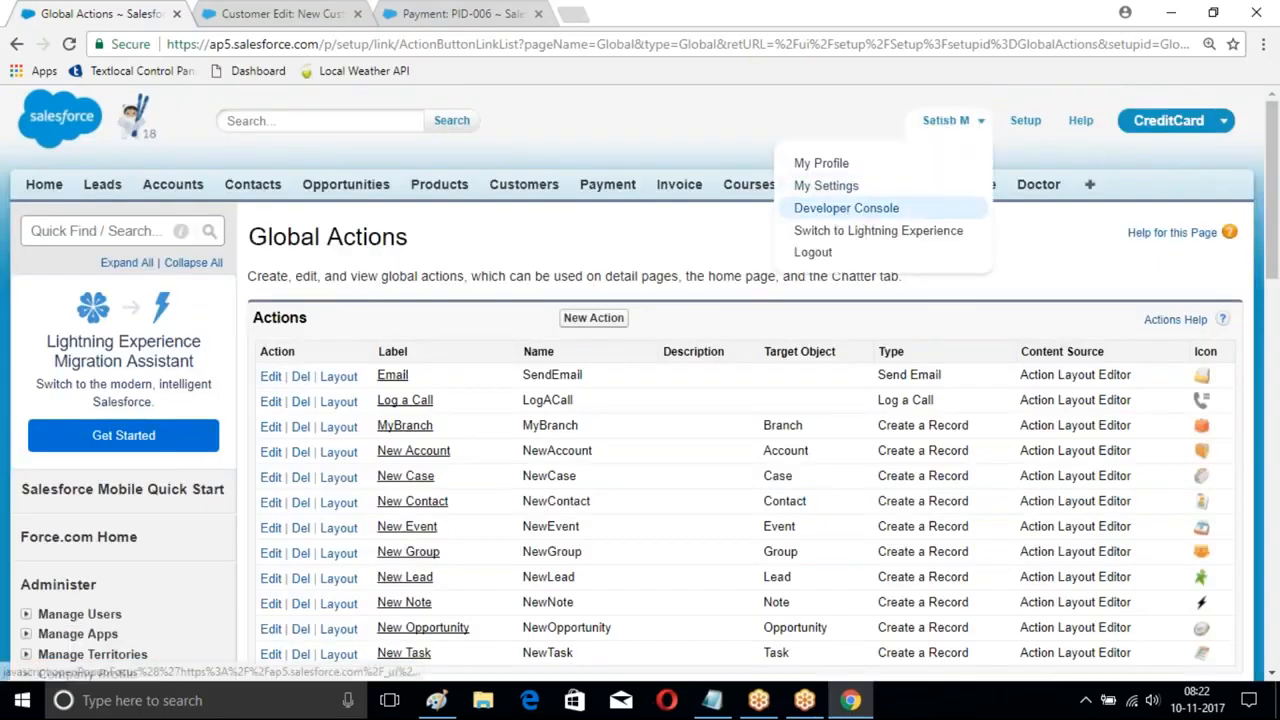
{"action": "left_click", "coordinate": [852, 208]}
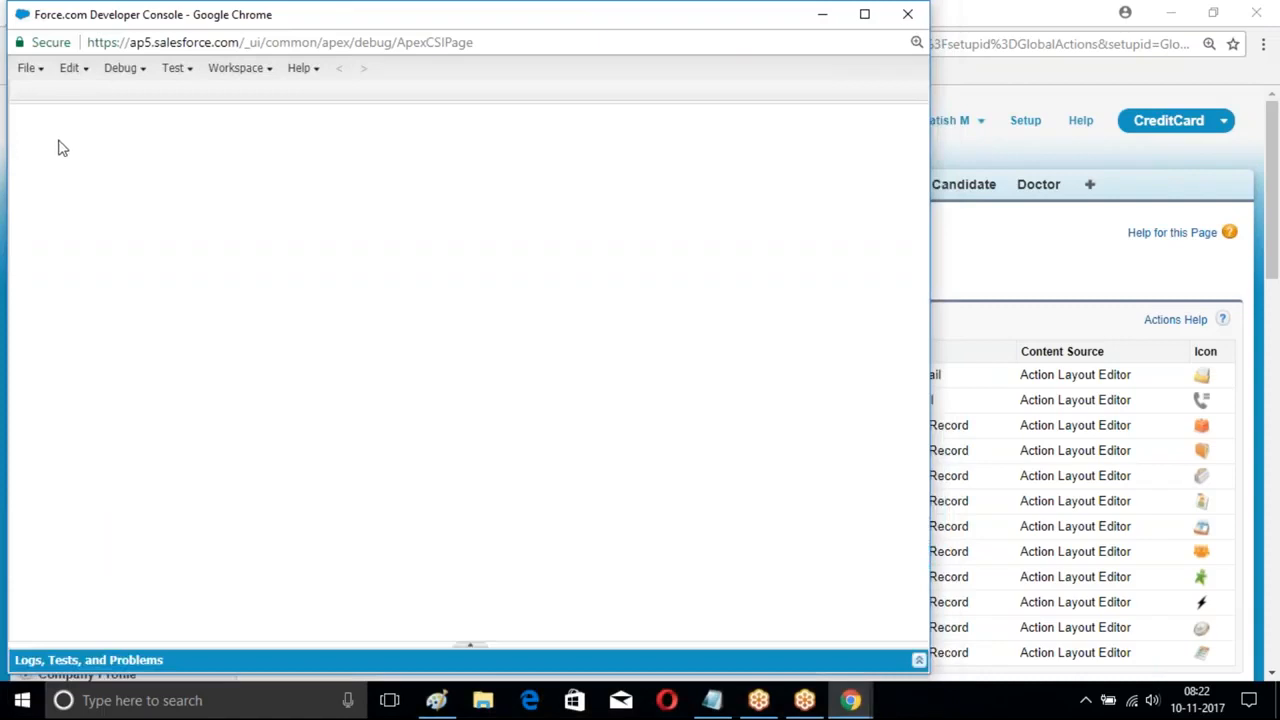
{"action": "left_click", "coordinate": [31, 70]}
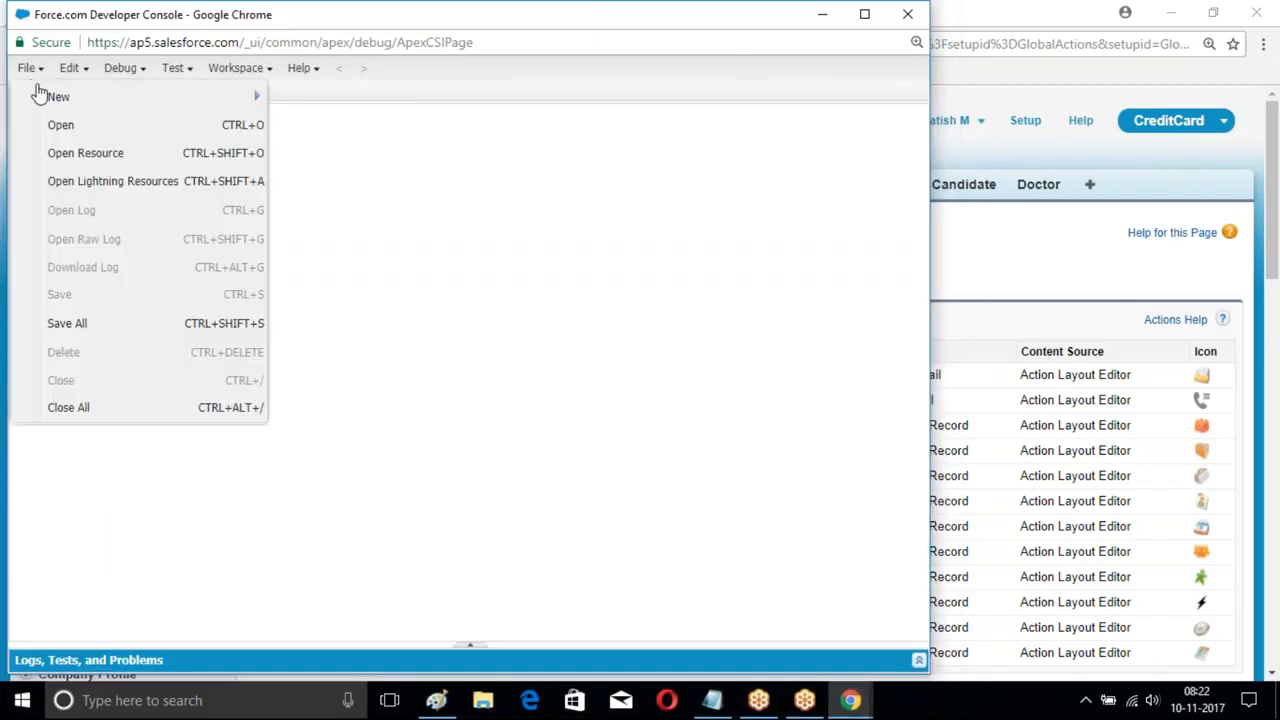
- Create a new Visualforce page named AccountPage
{"action": "mouse_move", "coordinate": [90, 97]}
{"action": "left_click", "coordinate": [336, 157]}
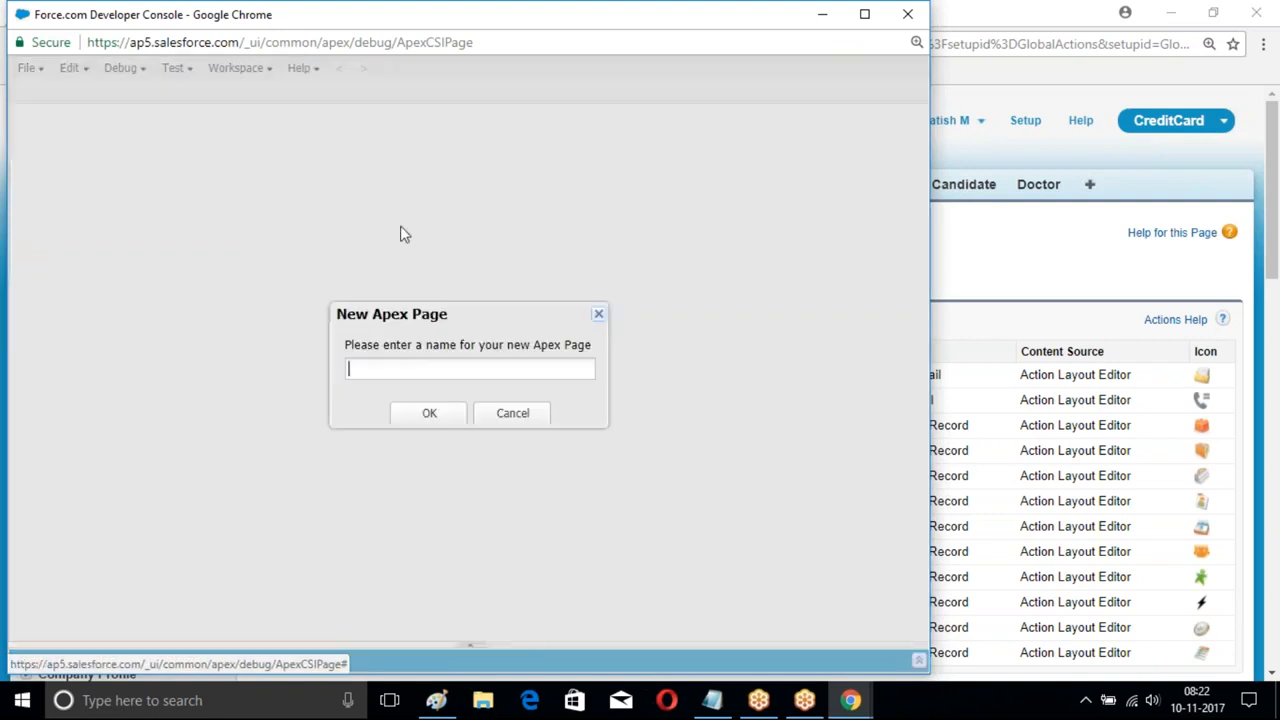
{"action": "type", "text": "AccountPage"}
{"action": "key", "text": "Return"}
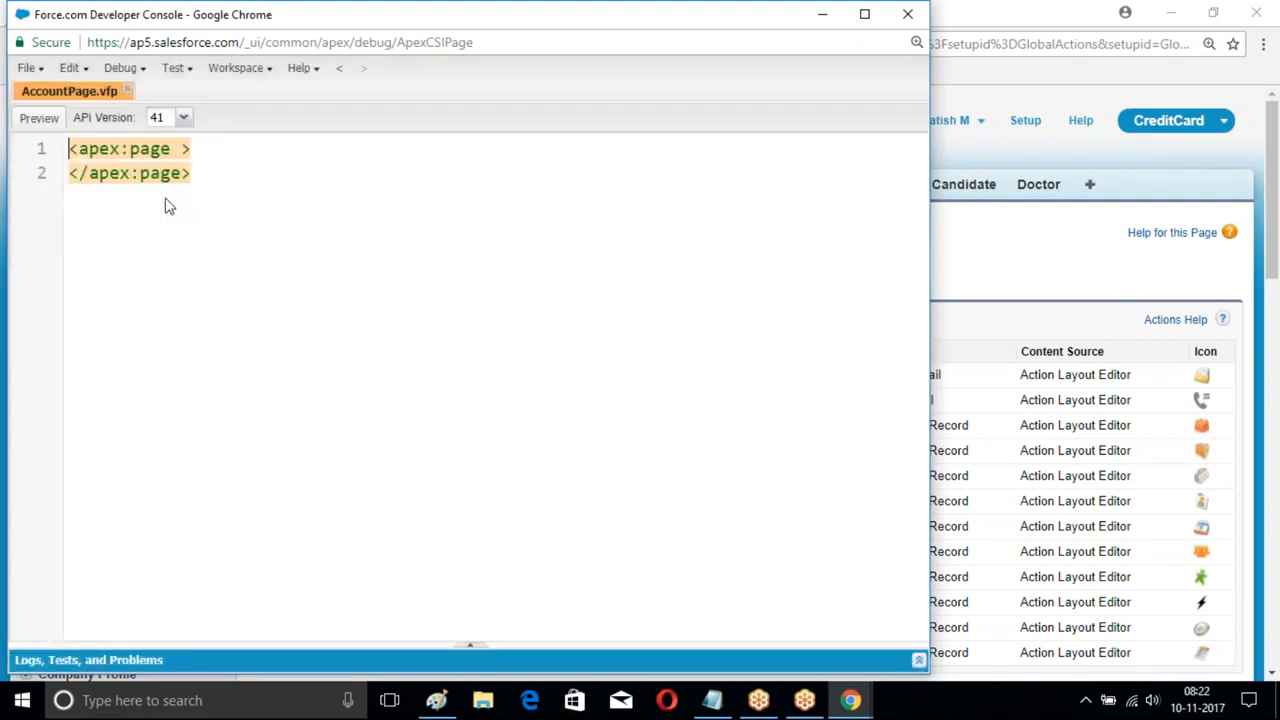
- Set standardController to Account and add a section header titled Account, subtitle New Account
{"action": "type", "text": "sta"}
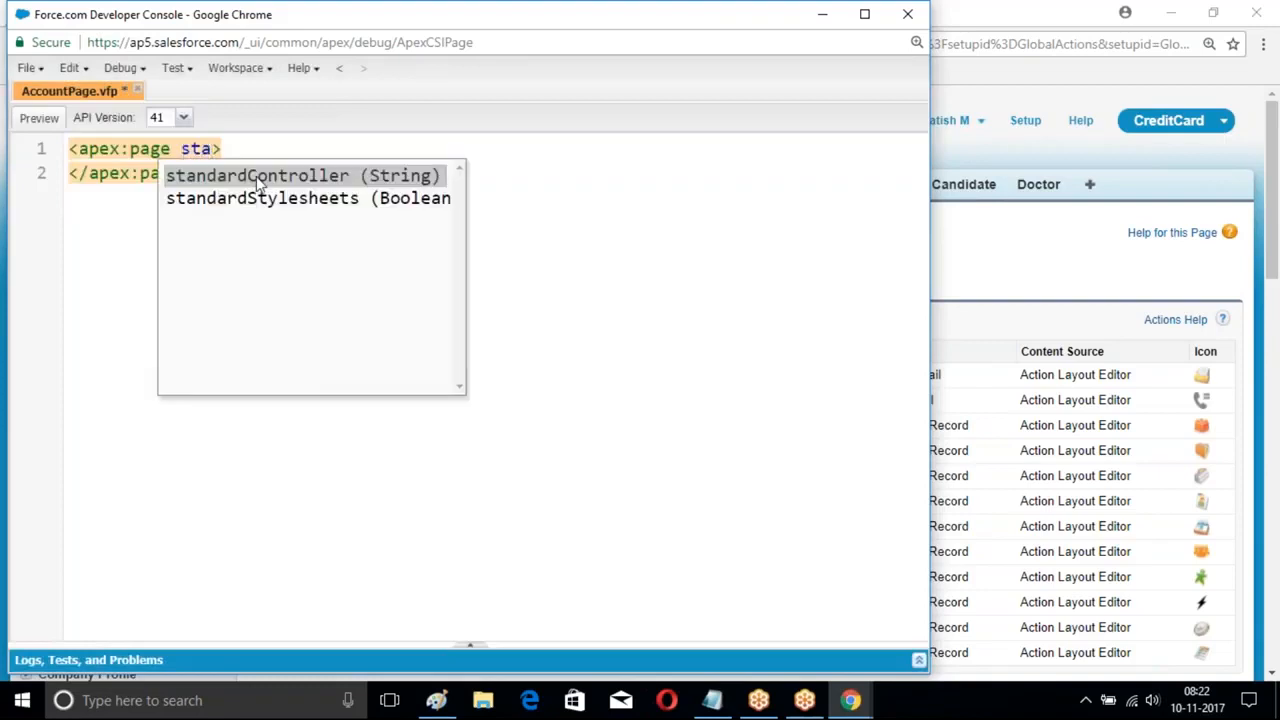
{"action": "key", "text": "Return"}
{"action": "type", "text": "Account"}
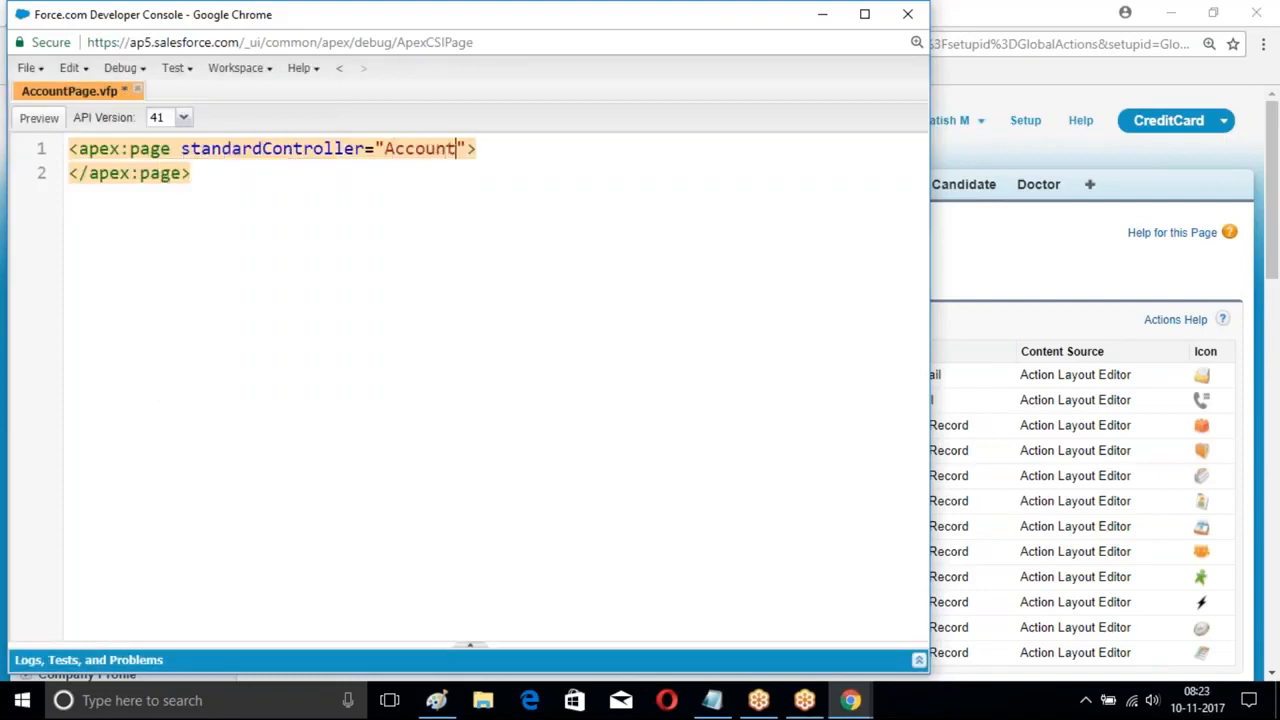
{"action": "key", "text": "End"}
{"action": "key", "text": "Return"}
{"action": "type", "text": "<apex"}
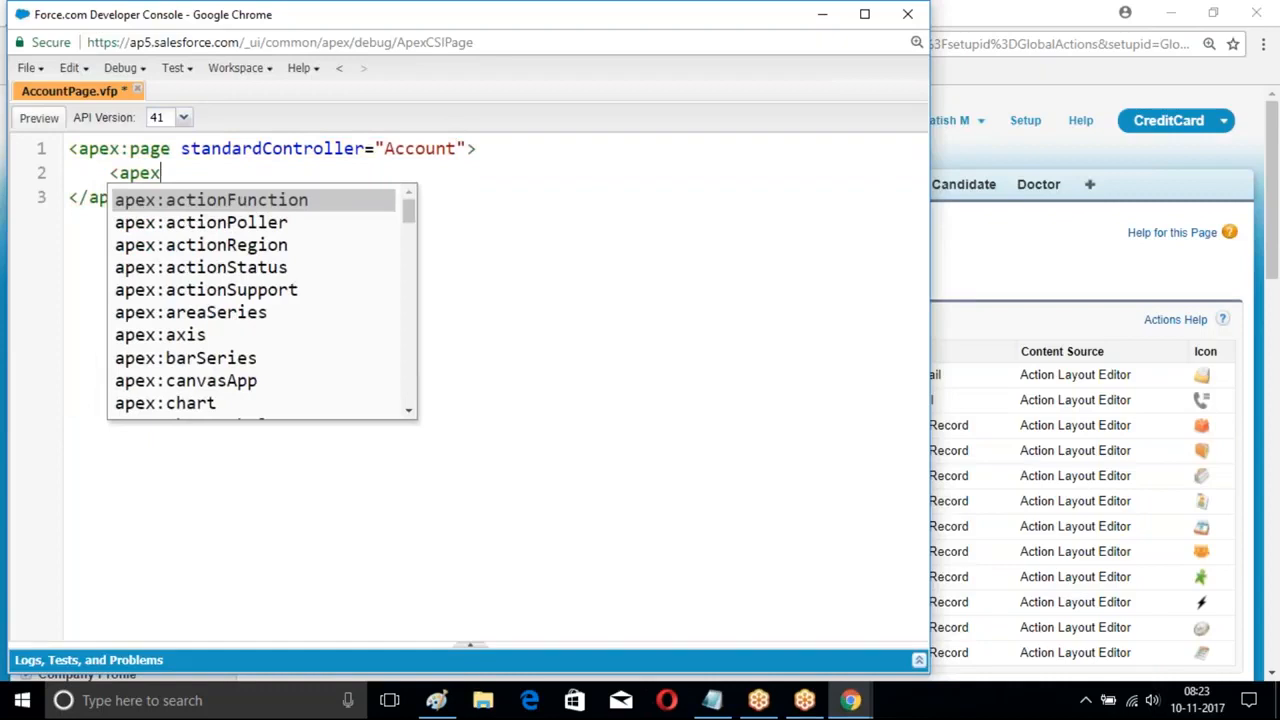
{"action": "type", "text": ":sectionhea"}
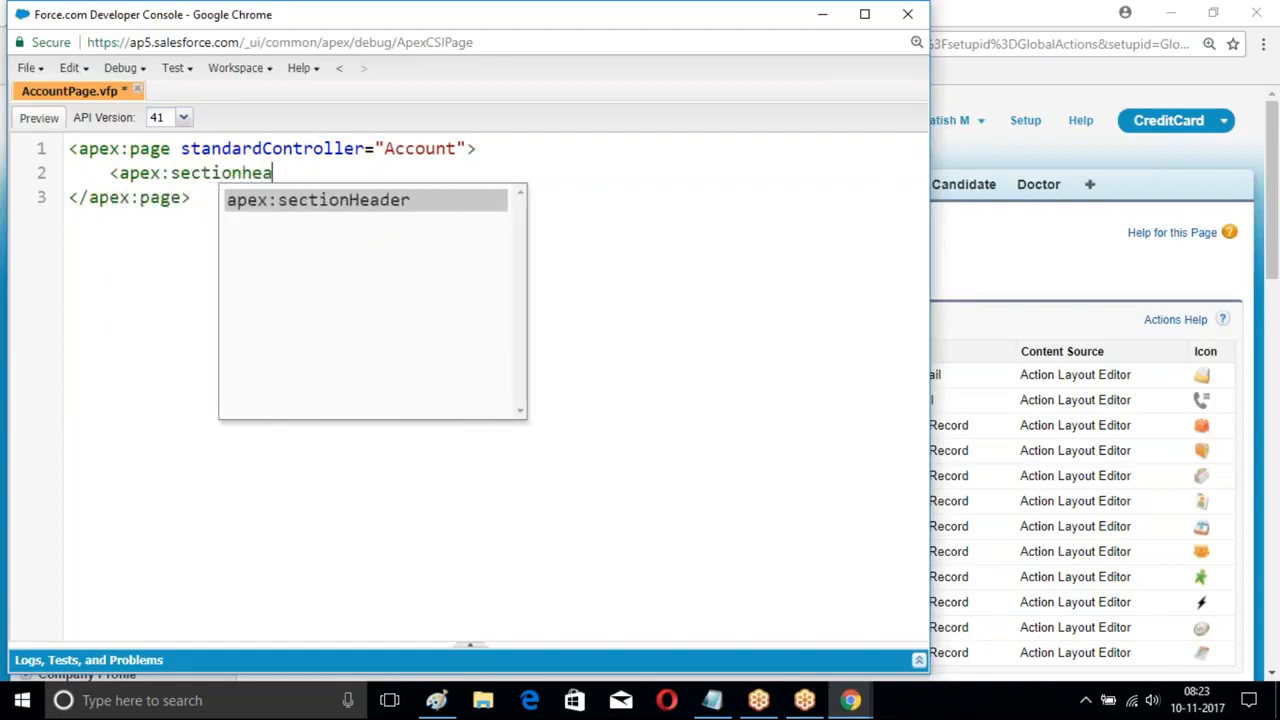
{"action": "type", "text": "der title"}
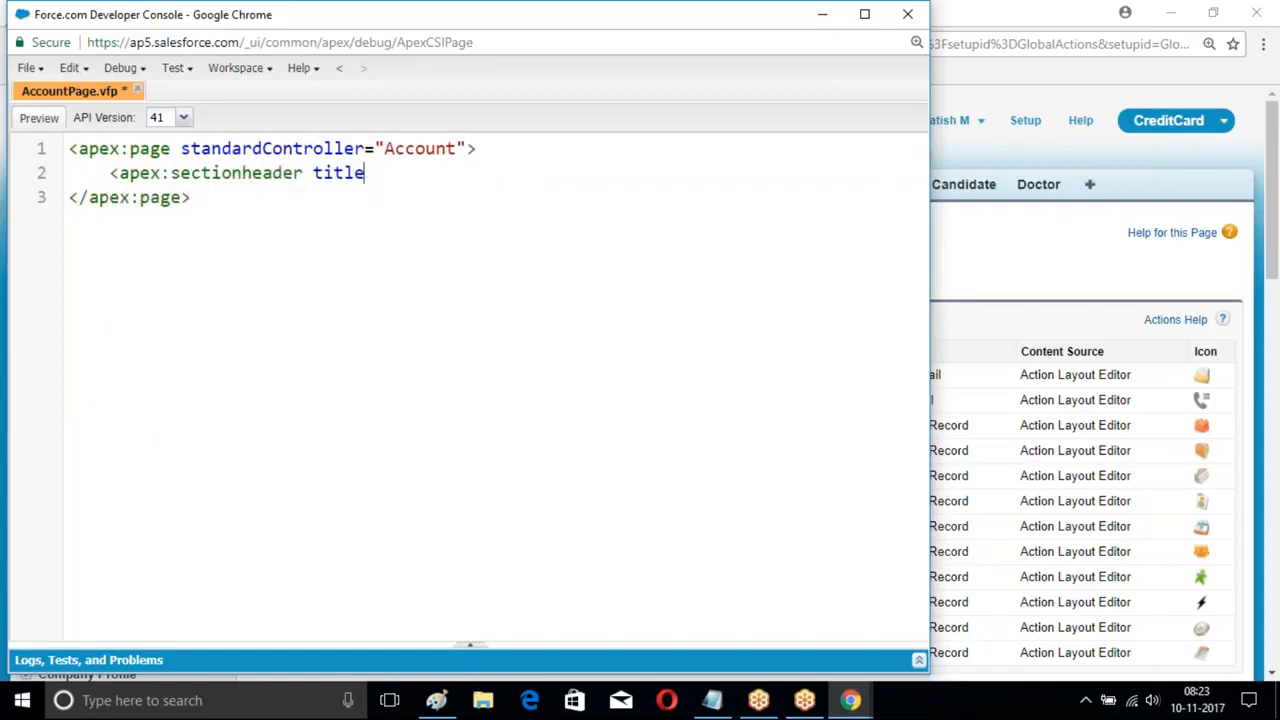
{"action": "type", "text": "=\"Account\" subtitle=\"New Account\" />"}
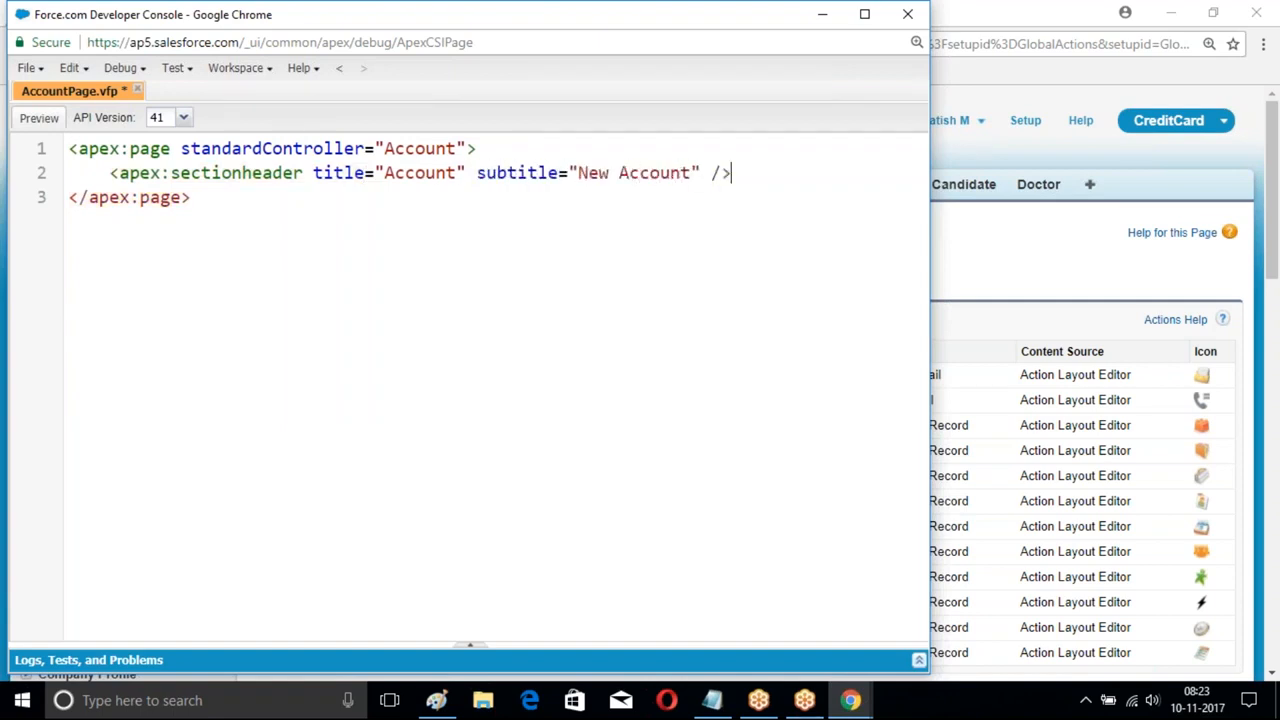
- Add a pageBlock with 'This is line one' and 'This is line two', save, and close the console
{"action": "key", "text": "Return"}
{"action": "type", "text": "<apex:"}
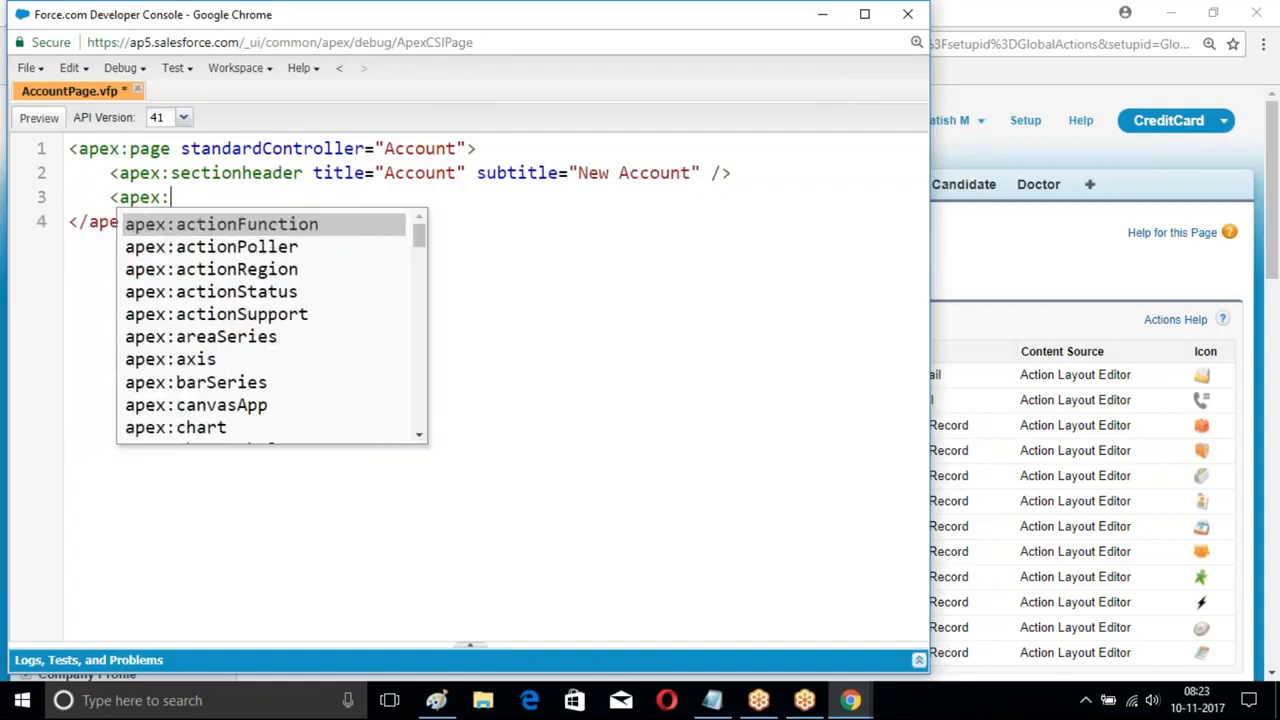
{"action": "type", "text": "pageBlock>"}
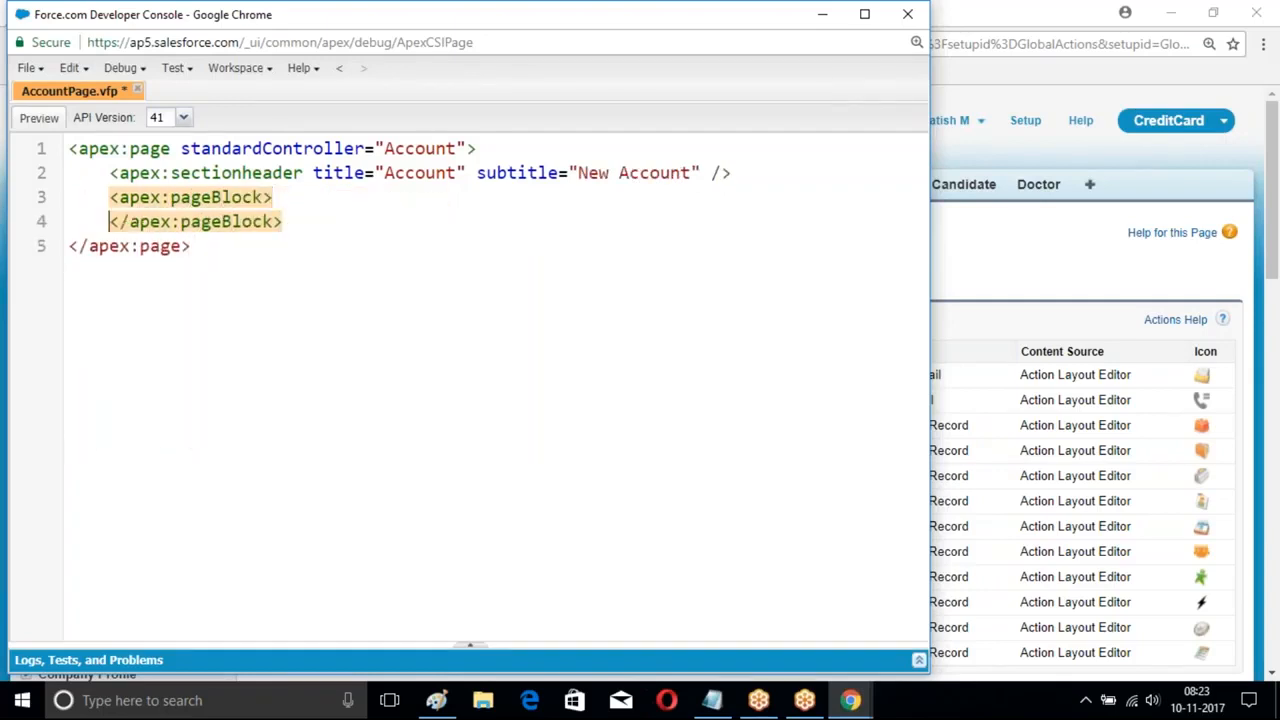
{"action": "key", "text": "Return"}
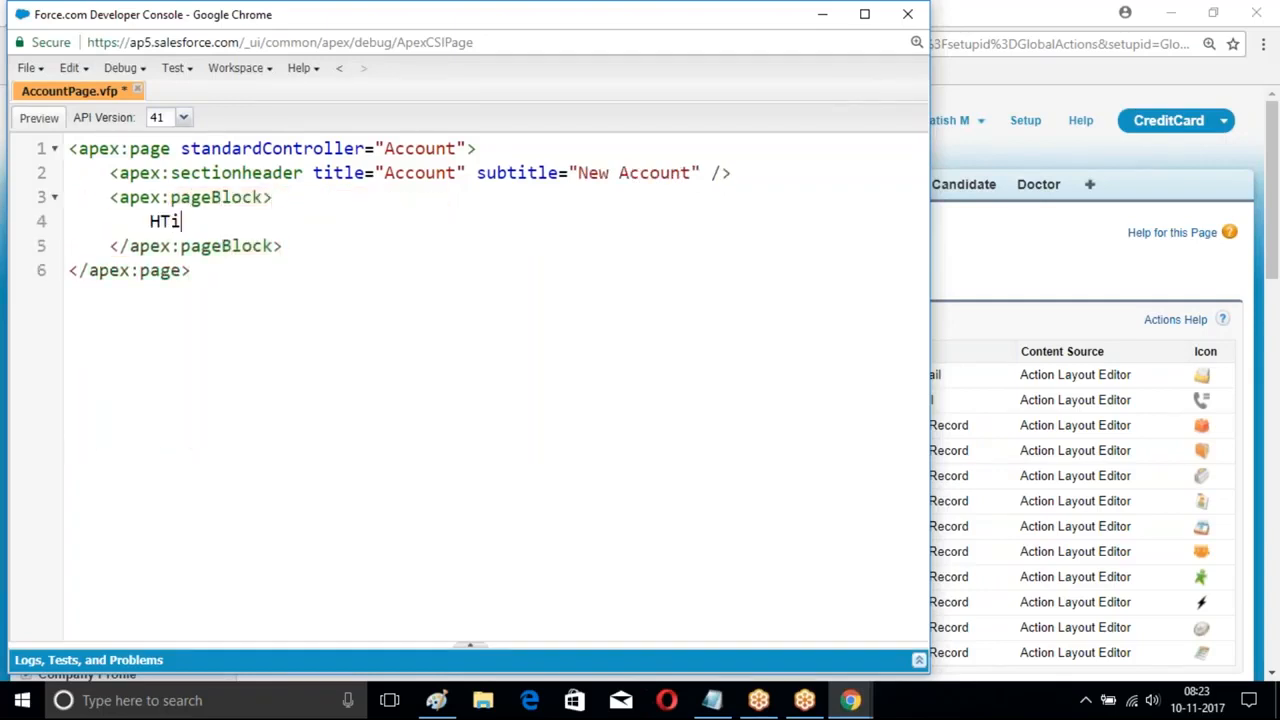
{"action": "type", "text": "This is line "}
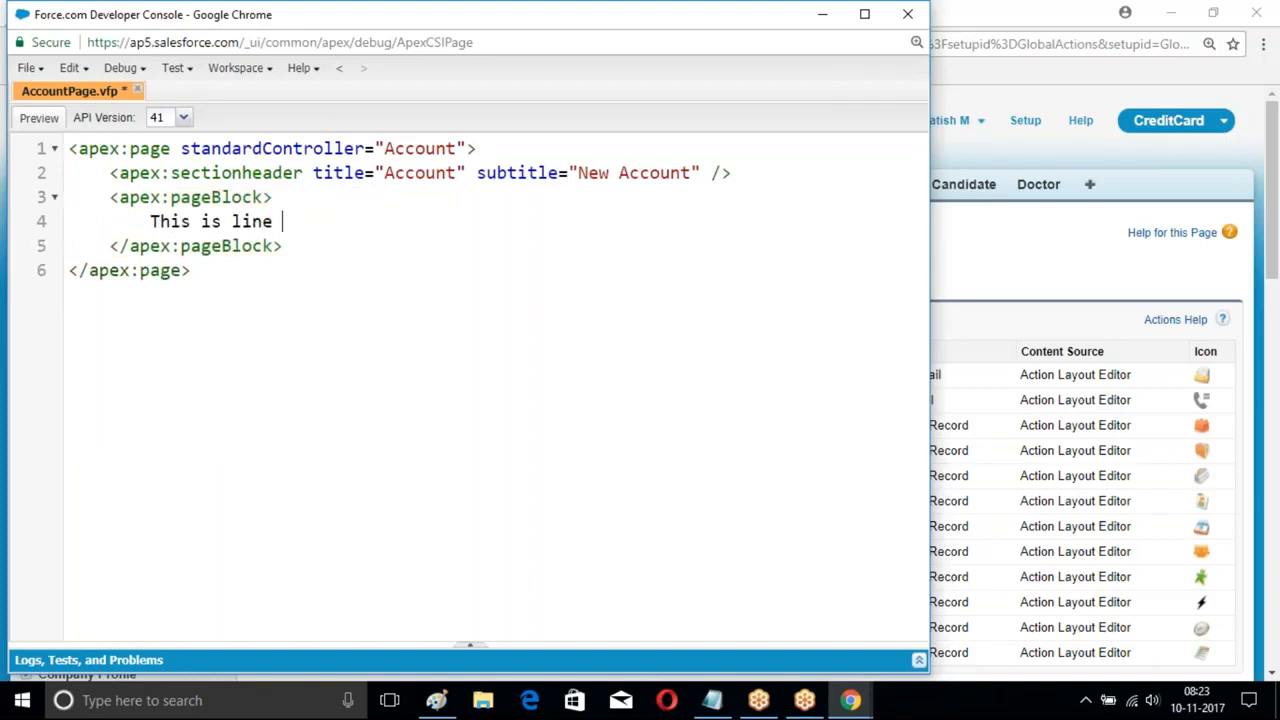
{"action": "type", "text": "one <br/>"}
{"action": "key", "text": "Return"}
{"action": "type", "text": "This is"}
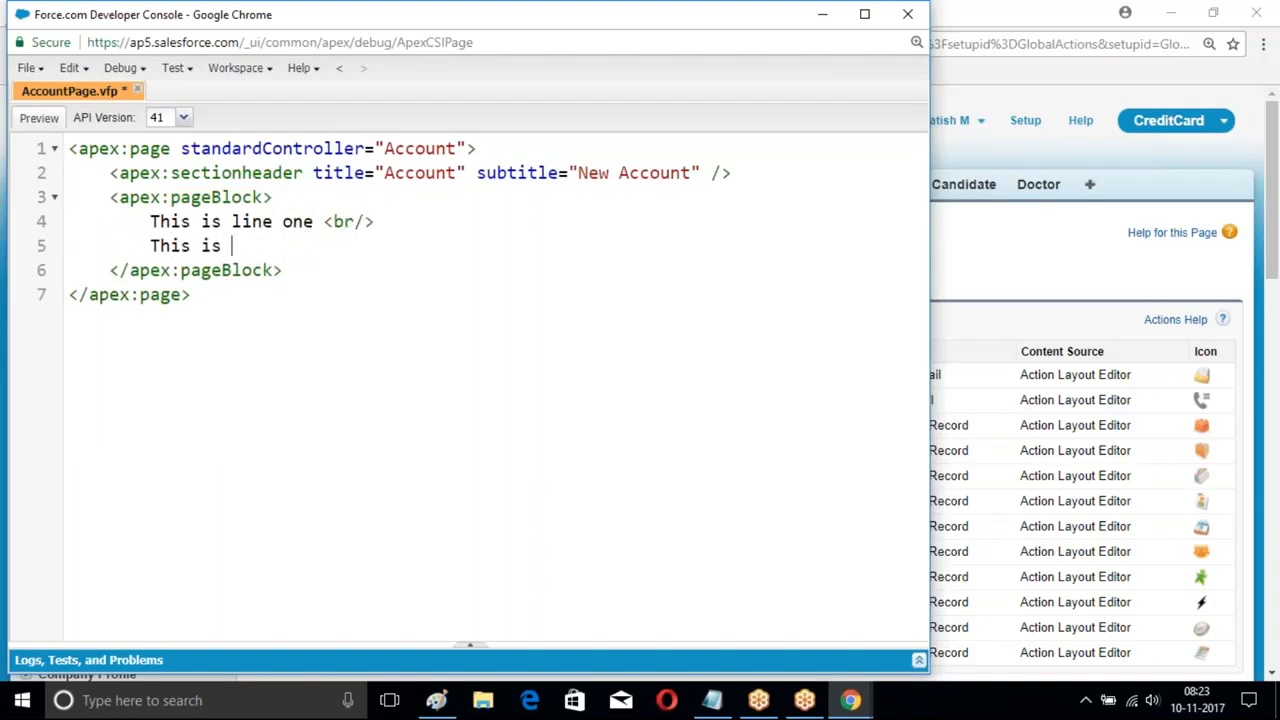
{"action": "type", "text": " line two <br"}
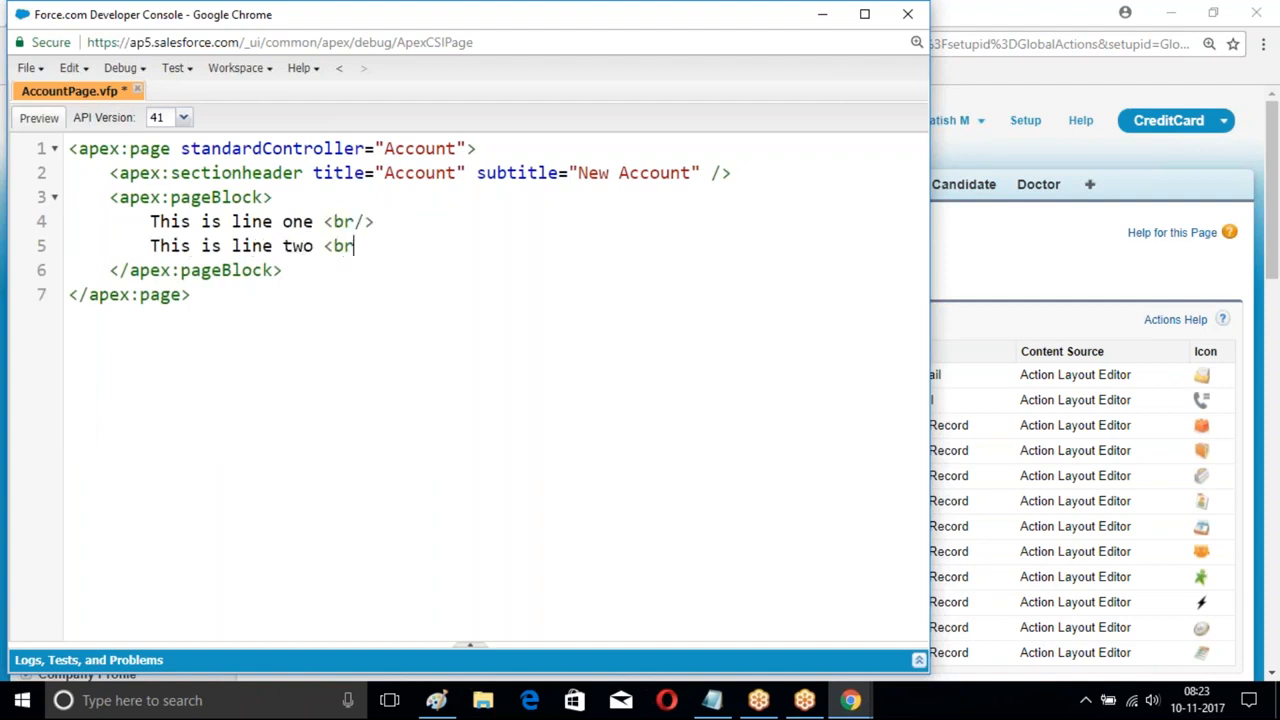
{"action": "type", "text": "/>"}
{"action": "key", "text": "ctrl+s"}
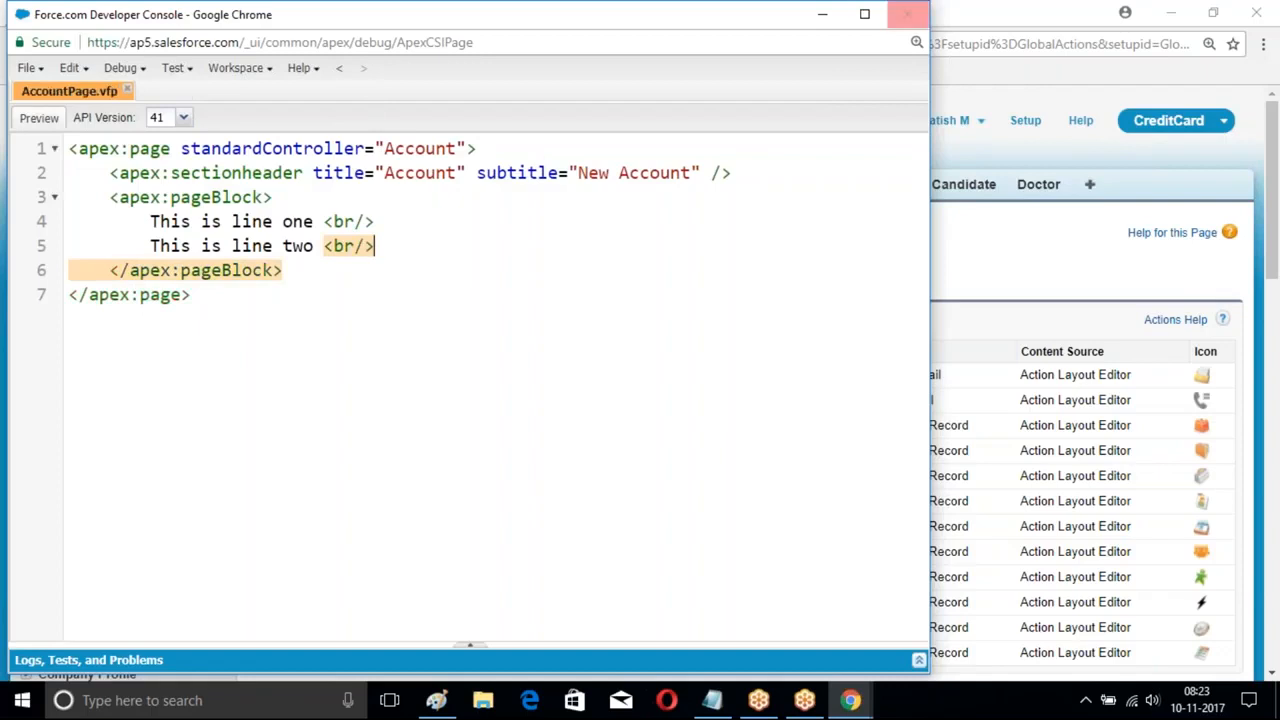
{"action": "left_click", "coordinate": [822, 14]}
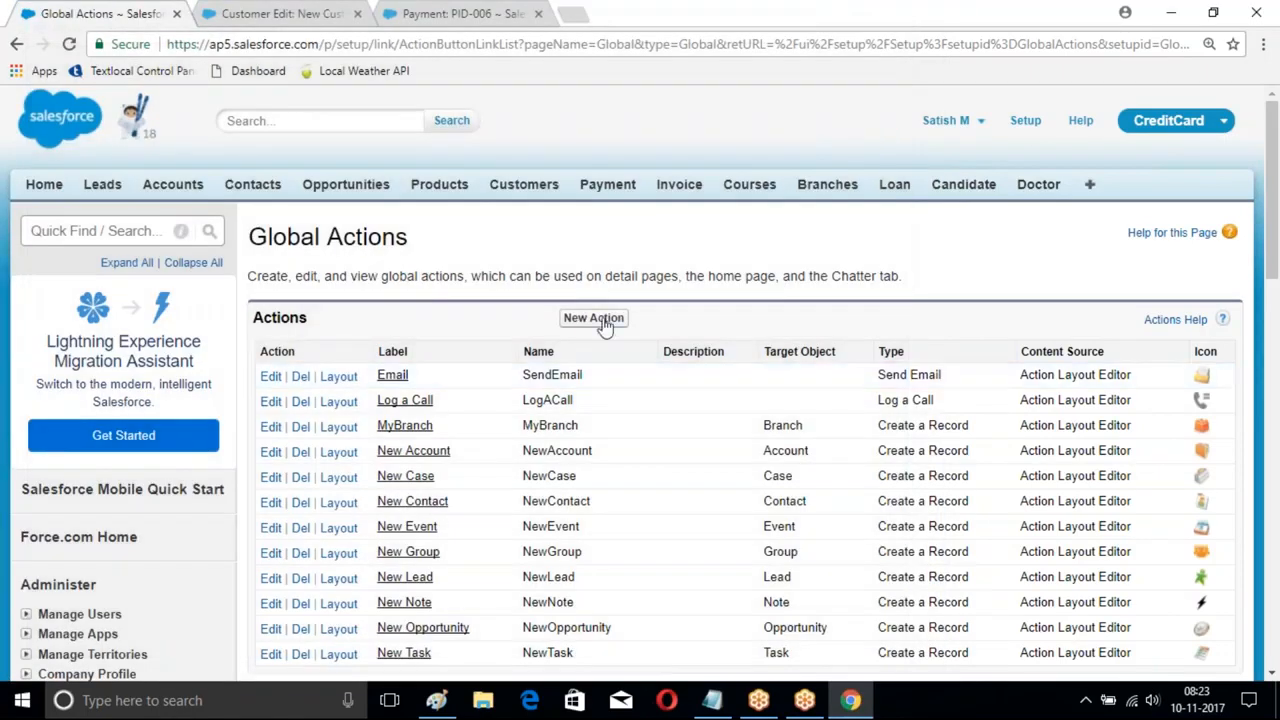
- Start a new global action, trying Custom Visualforce before settling on Create a Record
{"action": "left_click", "coordinate": [594, 318]}
{"action": "scroll", "coordinate": [529, 290], "scroll_direction": "down", "scroll_amount": 2}
{"action": "left_click", "coordinate": [540, 152]}
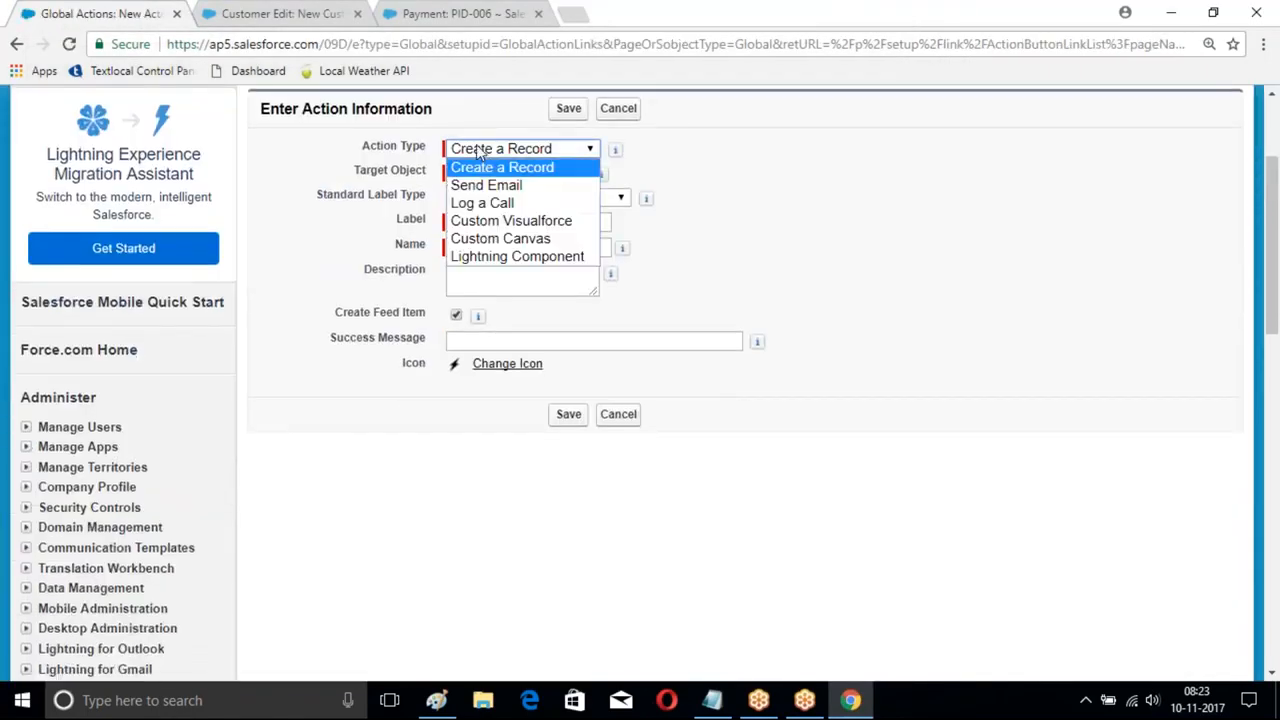
{"action": "left_click", "coordinate": [487, 230]}
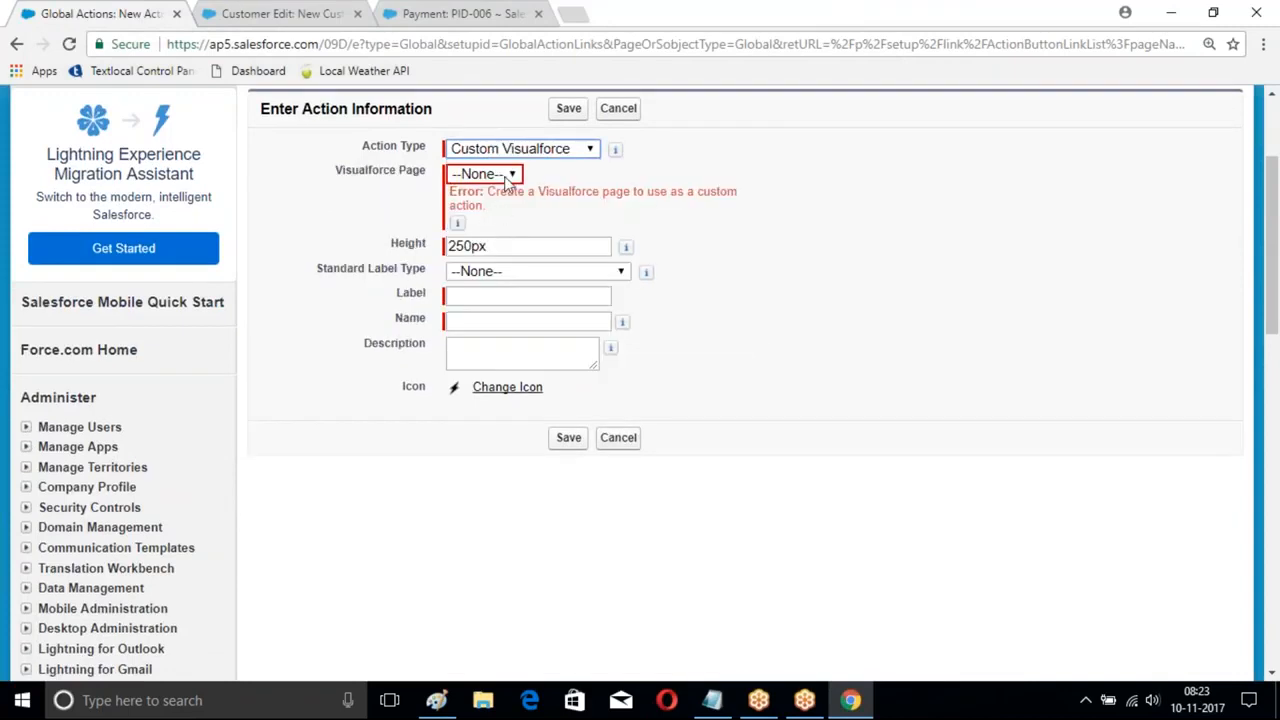
{"action": "left_click", "coordinate": [590, 44]}
{"action": "key", "text": "Return"}
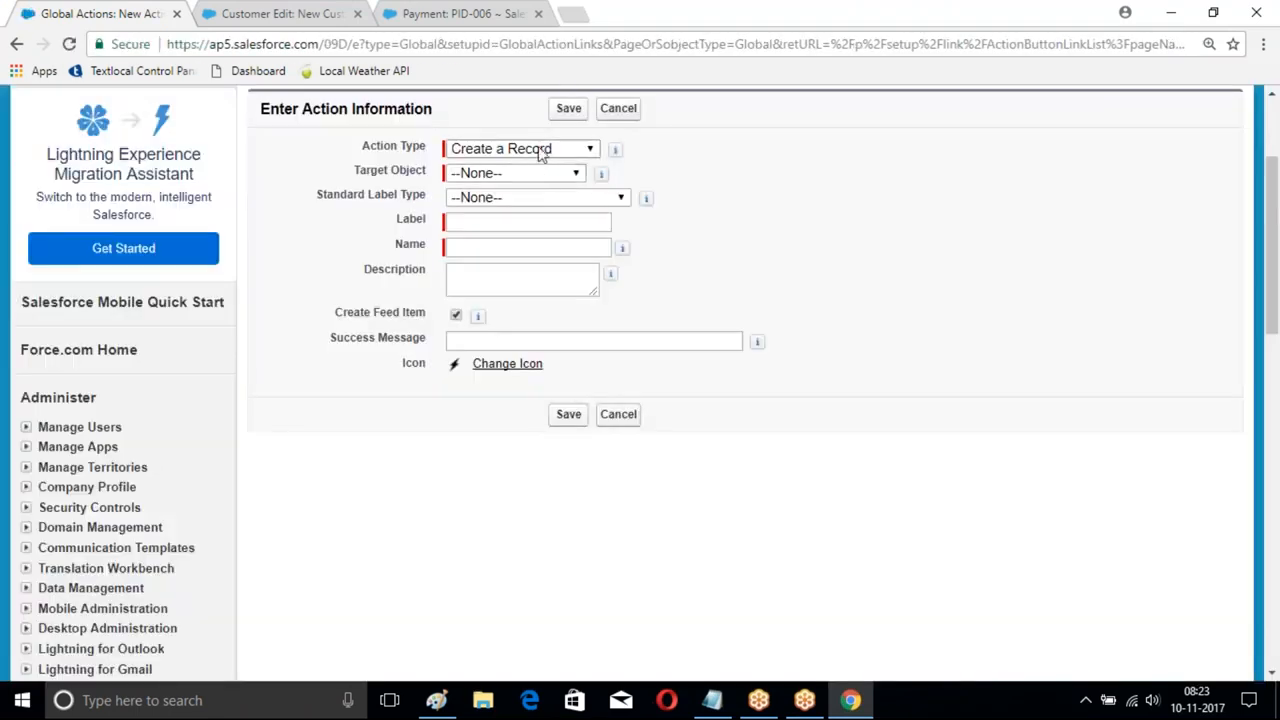
{"action": "left_click", "coordinate": [540, 150]}
{"action": "left_click", "coordinate": [520, 218]}
{"action": "left_click", "coordinate": [512, 172]}
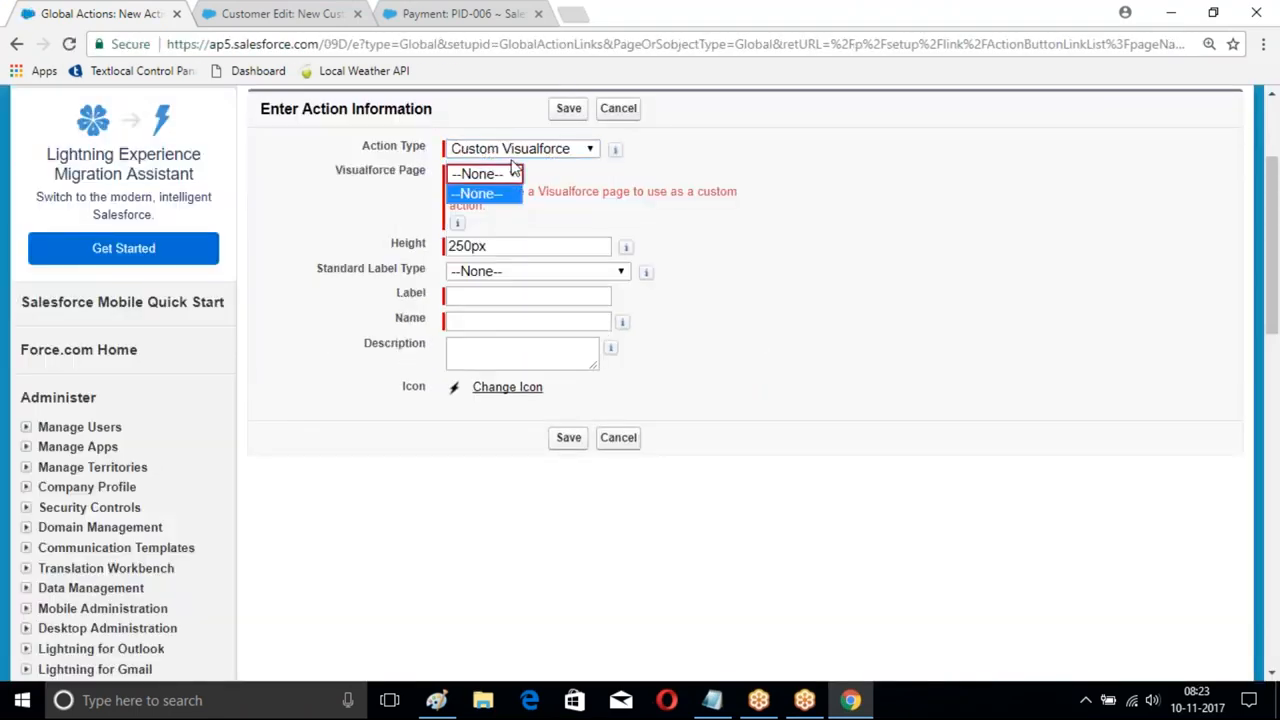
{"action": "left_click", "coordinate": [512, 150]}
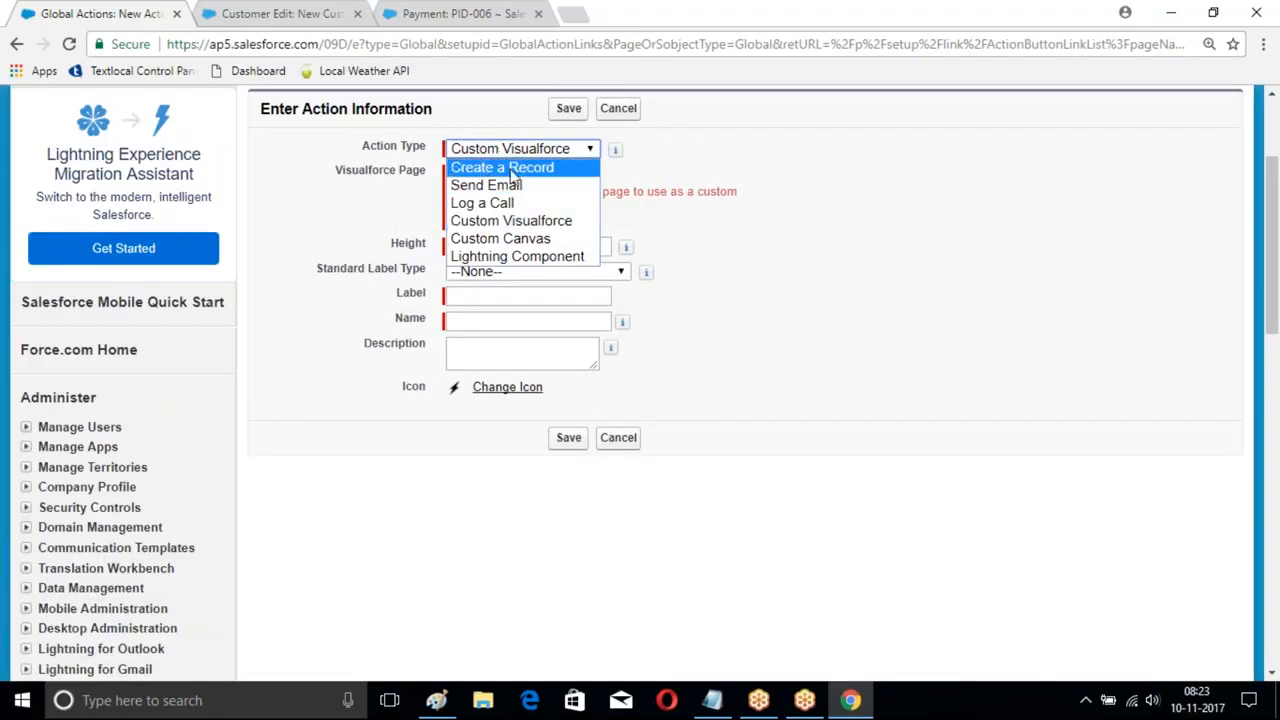
{"action": "left_click", "coordinate": [512, 170]}
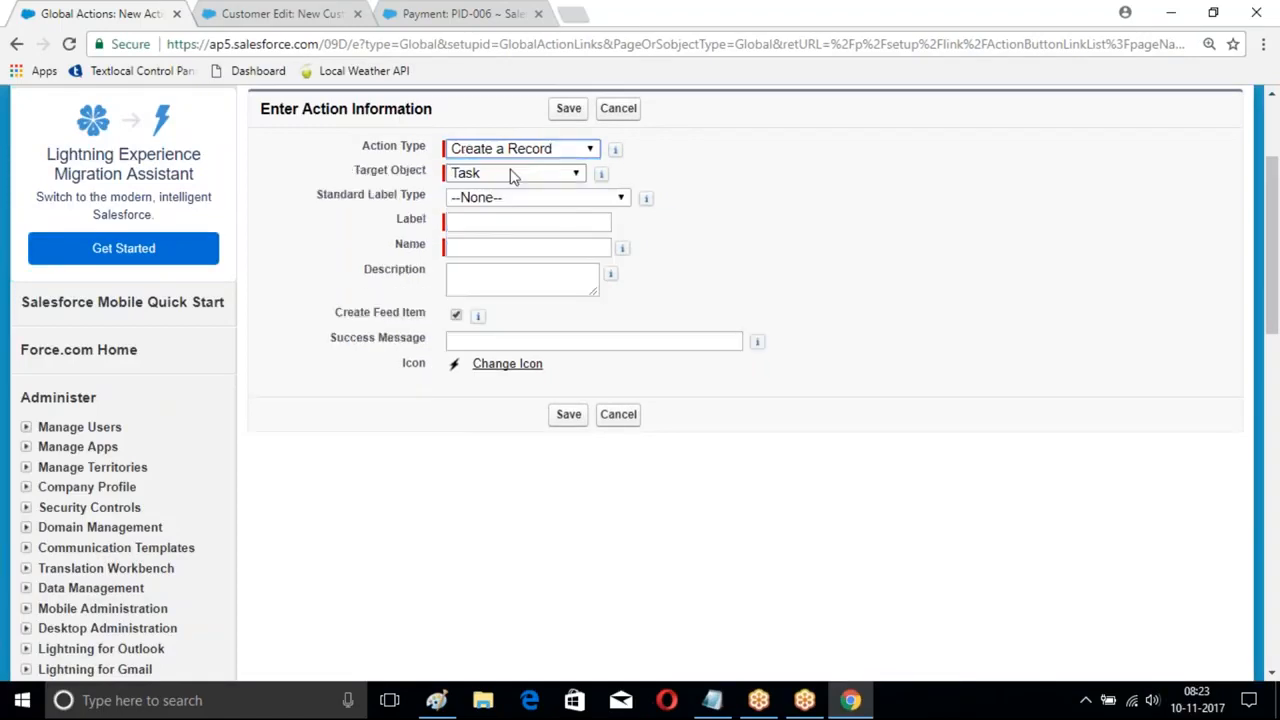
- Set target object Candidate, record type Fresher, label Fresher, and save the action
{"action": "left_click", "coordinate": [512, 175]}
{"action": "left_click", "coordinate": [512, 190]}
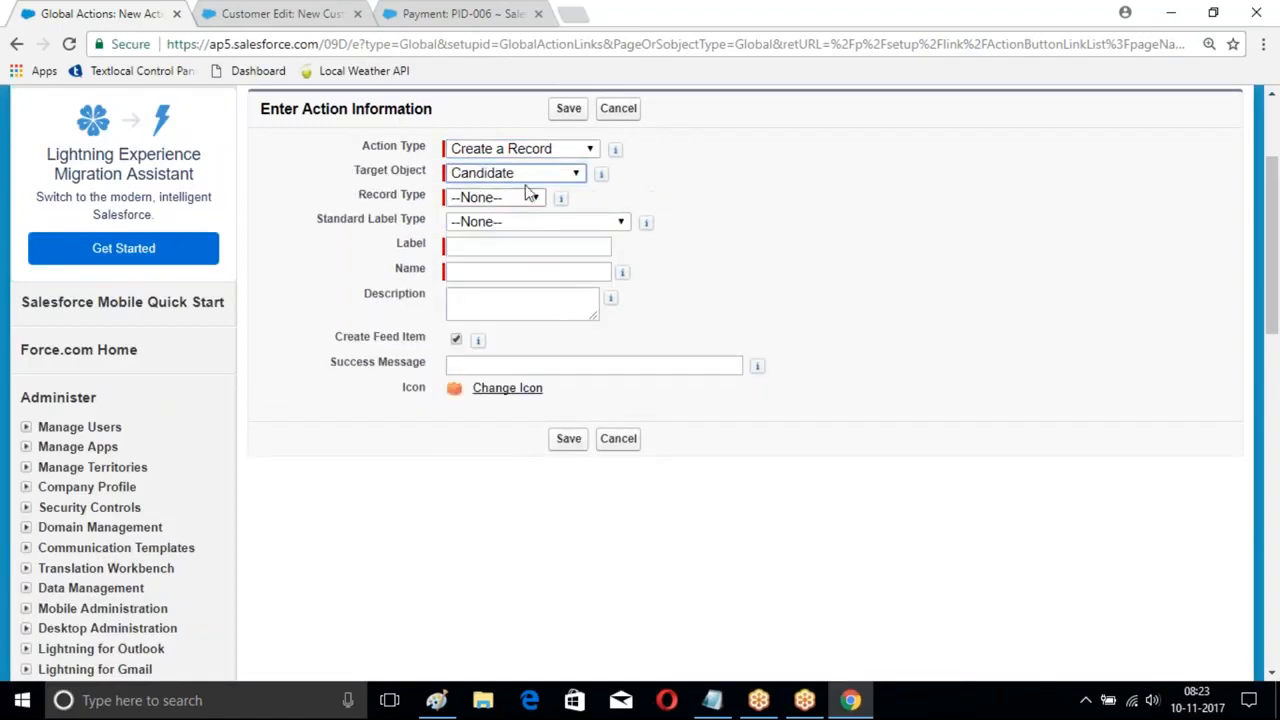
{"action": "left_click", "coordinate": [490, 199]}
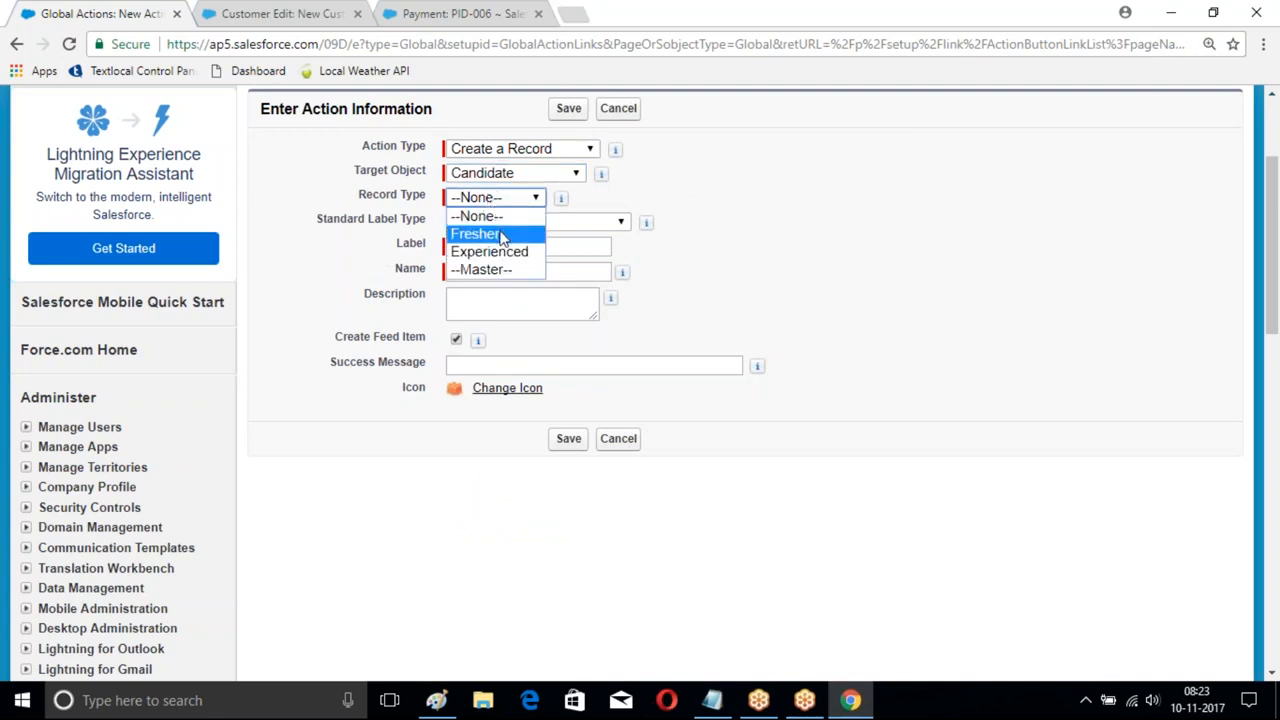
{"action": "left_click", "coordinate": [502, 236]}
{"action": "left_click", "coordinate": [524, 246]}
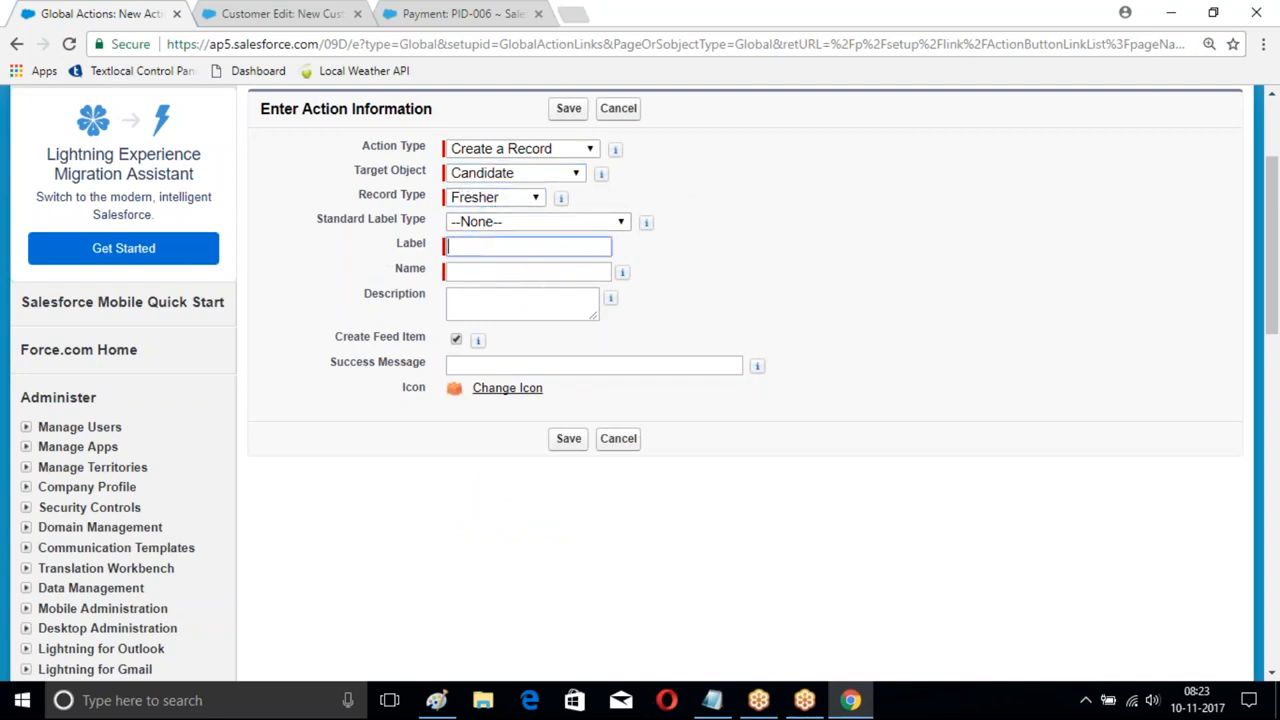
{"action": "type", "text": "Fresher"}
{"action": "key", "text": "Tab"}
{"action": "scroll", "coordinate": [523, 309], "scroll_direction": "down", "scroll_amount": 2}
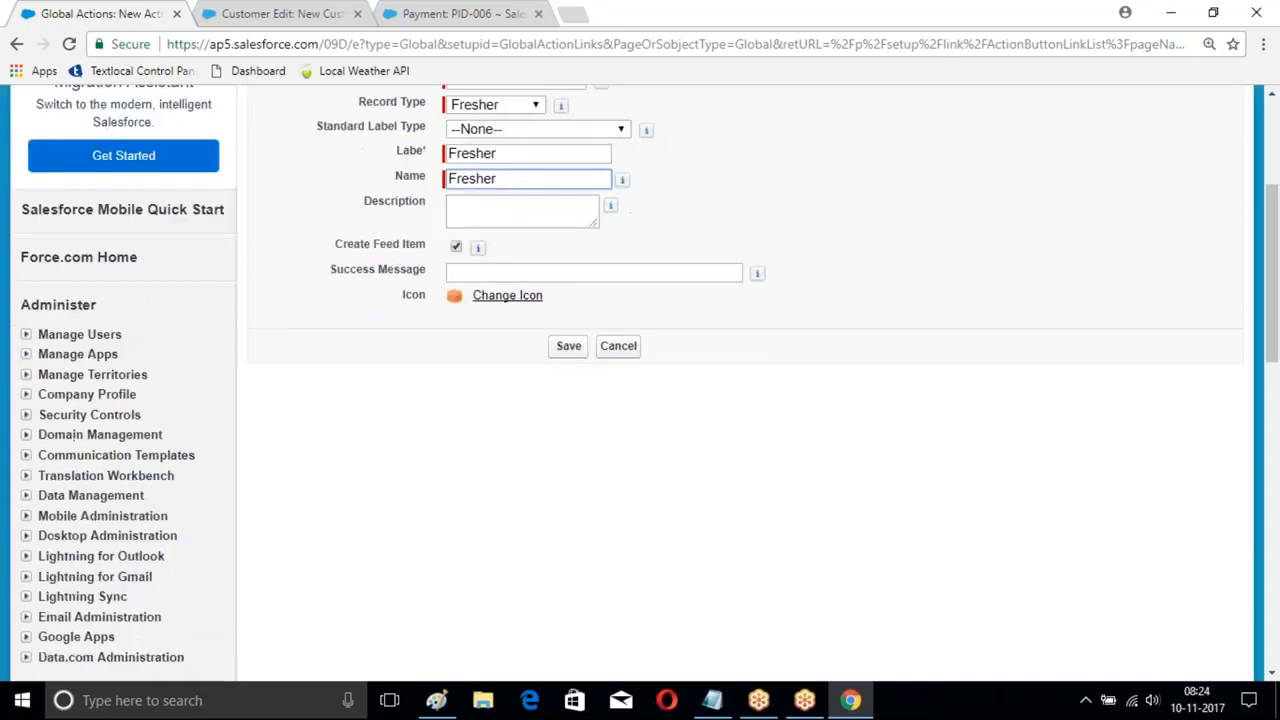
{"action": "left_click", "coordinate": [568, 344]}
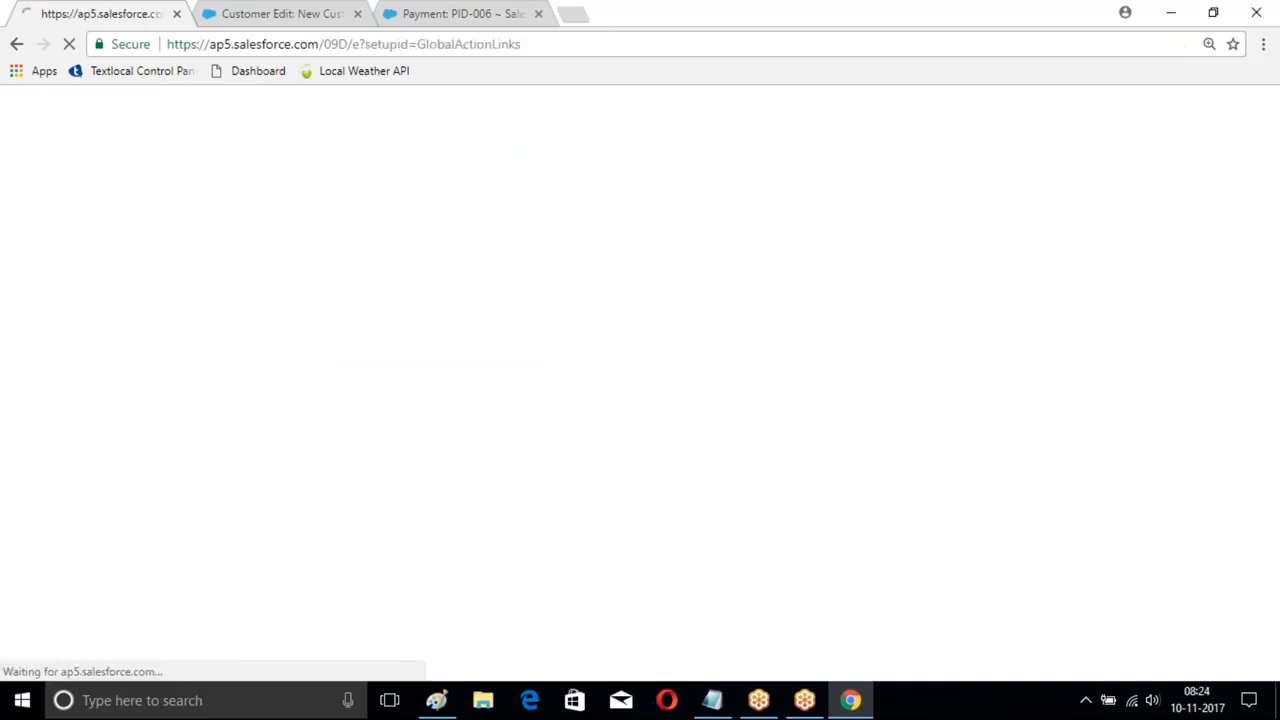
- Add Last Name, Mobile, Branch and City to the Fresher action layout and save it
{"action": "scroll", "coordinate": [656, 421], "scroll_direction": "down", "scroll_amount": 3}
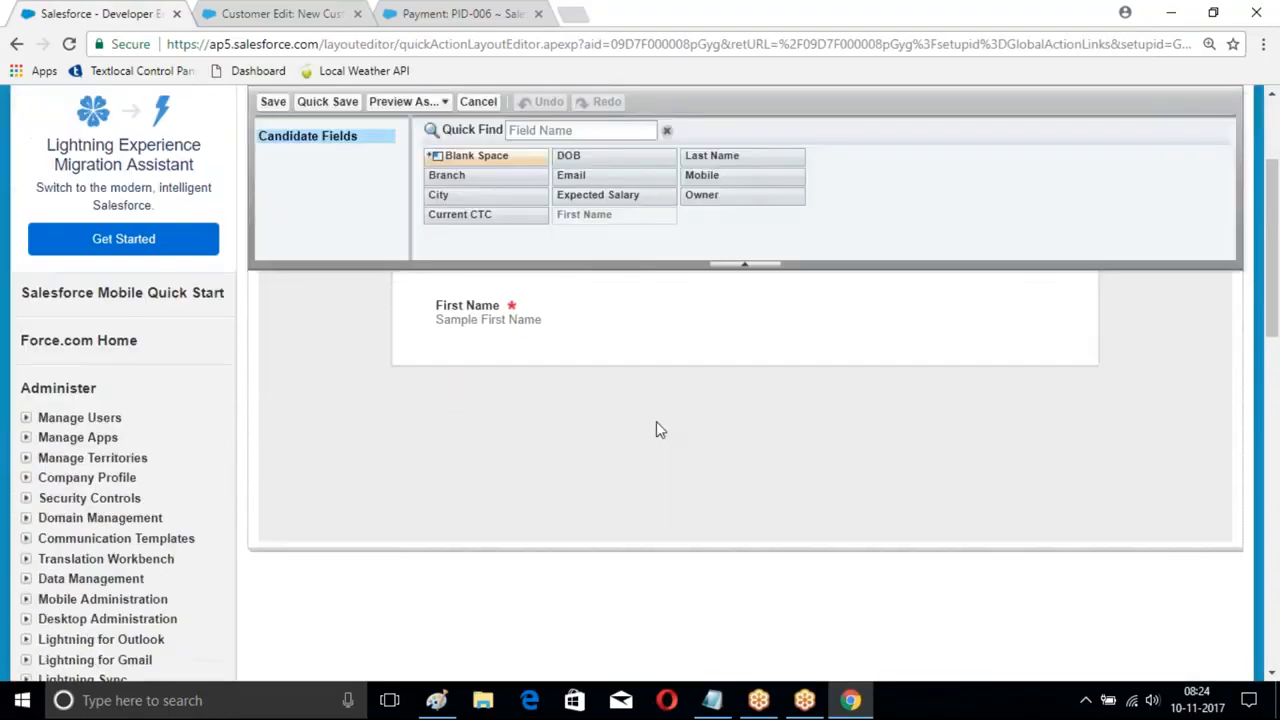
{"action": "scroll", "coordinate": [656, 421], "scroll_direction": "up", "scroll_amount": 1}
{"action": "left_click_drag", "start_coordinate": [723, 212], "coordinate": [600, 408]}
{"action": "left_click_drag", "start_coordinate": [702, 232], "coordinate": [475, 497]}
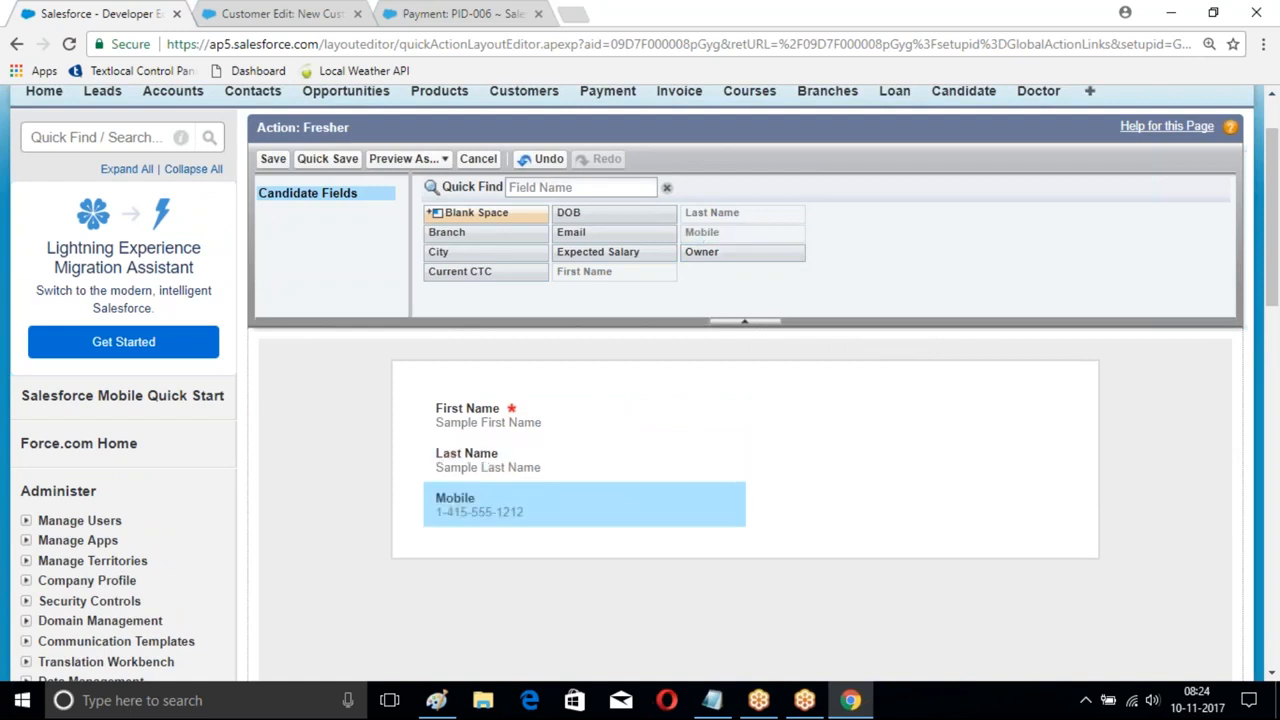
{"action": "left_click_drag", "start_coordinate": [447, 232], "coordinate": [800, 410]}
{"action": "left_click_drag", "start_coordinate": [484, 251], "coordinate": [812, 472]}
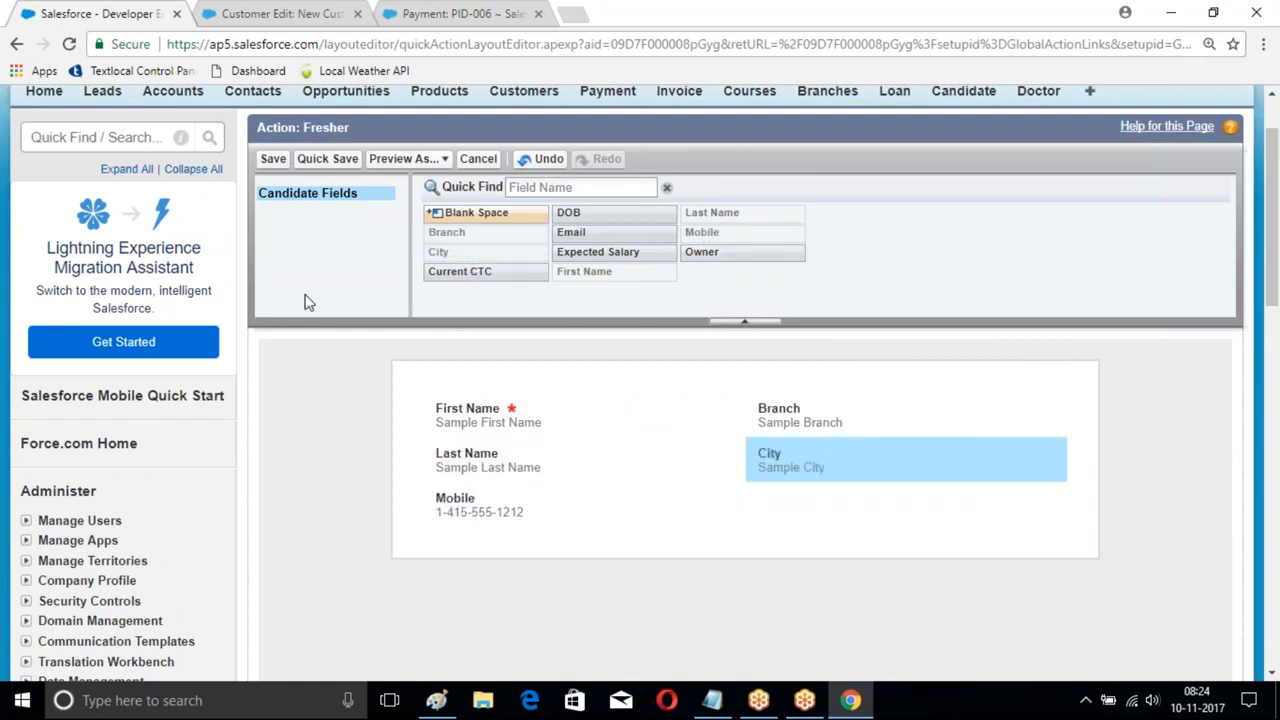
{"action": "left_click", "coordinate": [273, 159]}
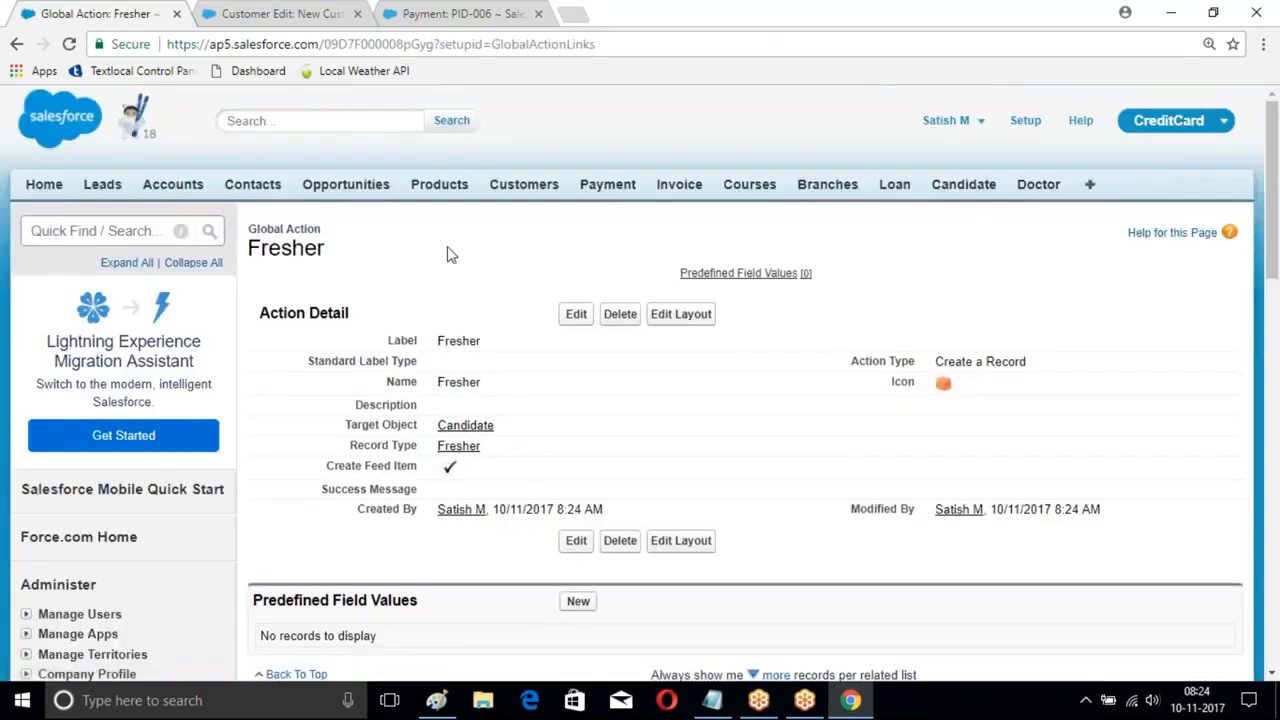
{"action": "scroll", "coordinate": [447, 254], "scroll_direction": "down", "scroll_amount": 6}
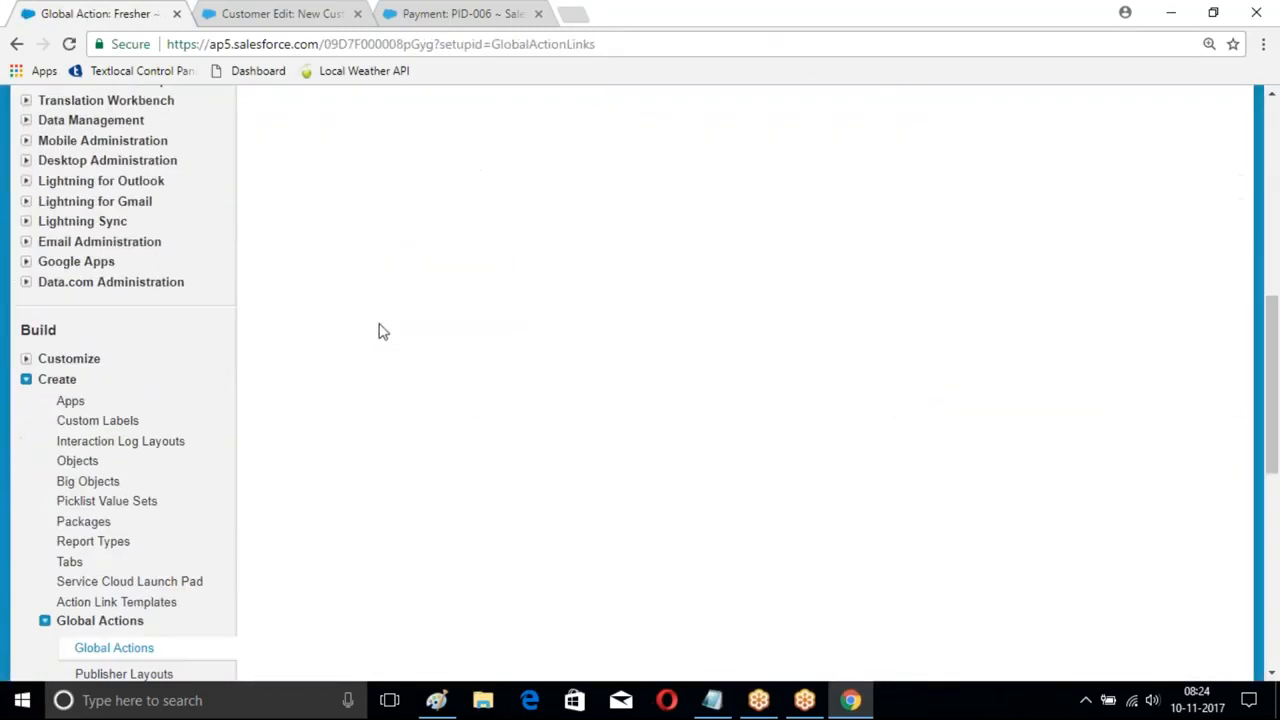
{"action": "scroll", "coordinate": [360, 300], "scroll_direction": "down", "scroll_amount": 3}
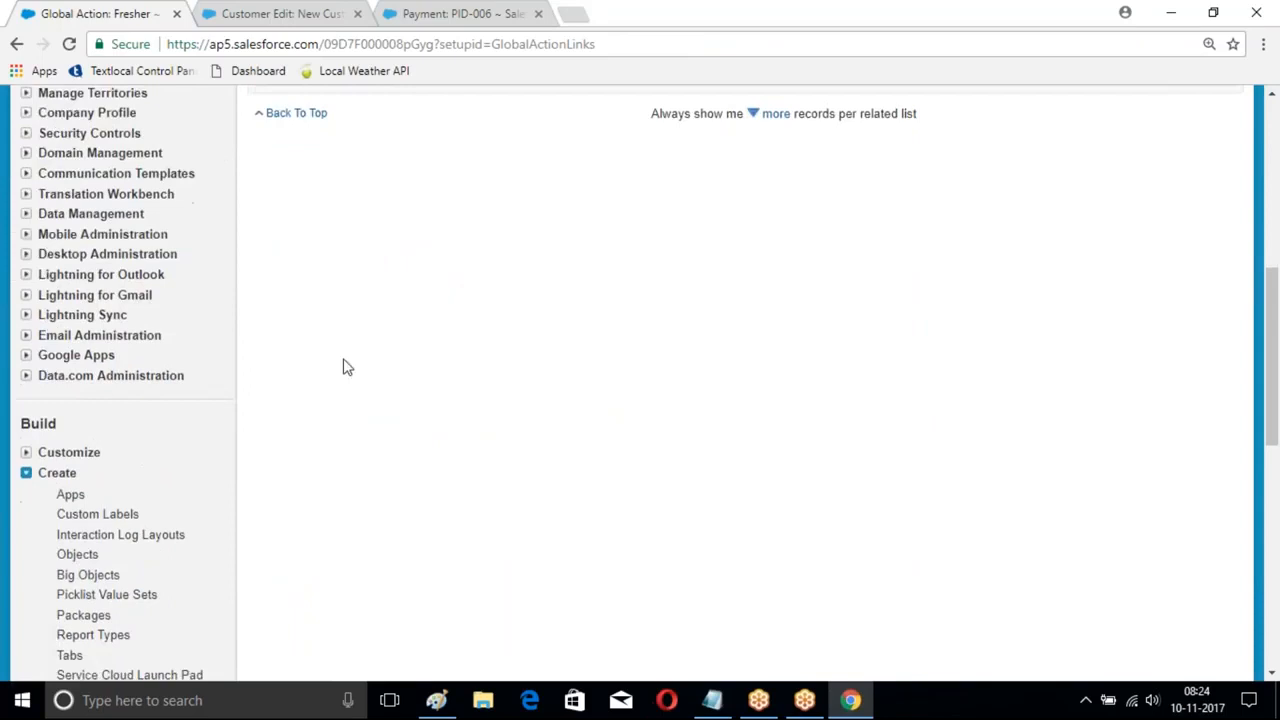
{"action": "scroll", "coordinate": [345, 364], "scroll_direction": "down", "scroll_amount": 4}
{"action": "scroll", "coordinate": [180, 370], "scroll_direction": "down", "scroll_amount": 1}
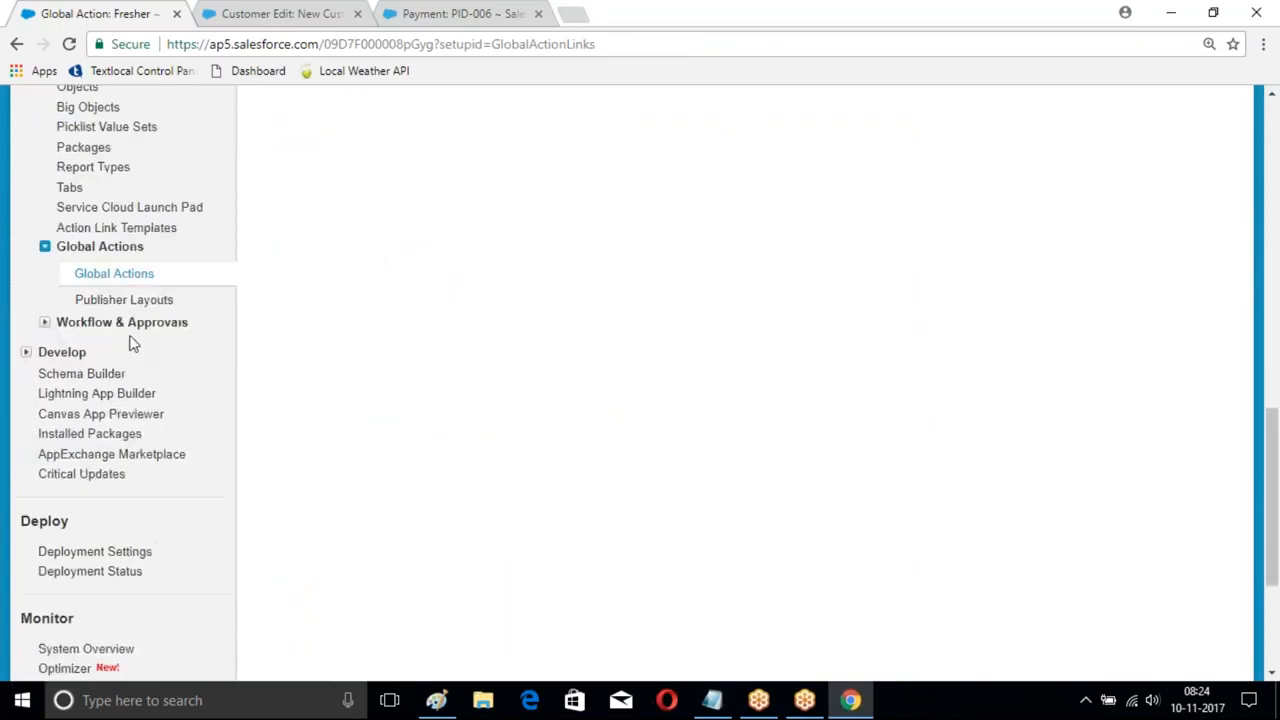
- Add Fresher after MyBranch in the Global Layout's Classic publisher actions and save
{"action": "left_click", "coordinate": [105, 303]}
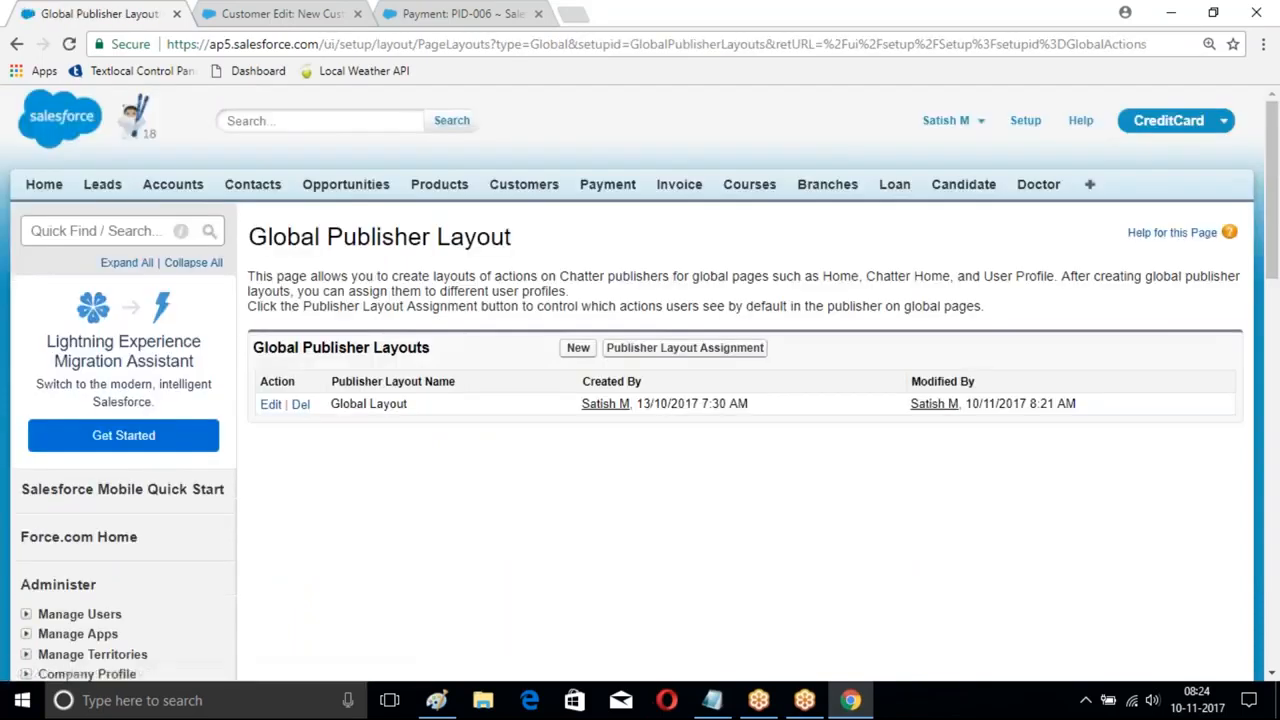
{"action": "left_click", "coordinate": [271, 404]}
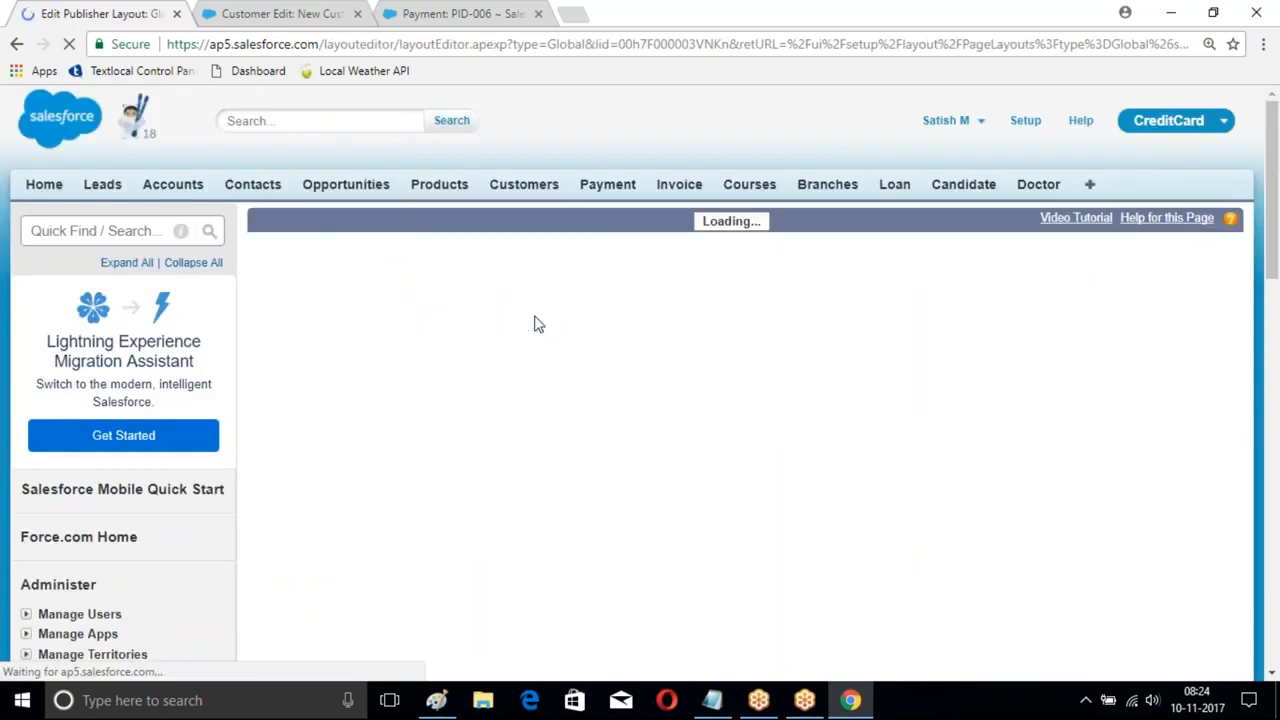
{"action": "scroll", "coordinate": [760, 408], "scroll_direction": "down", "scroll_amount": 3}
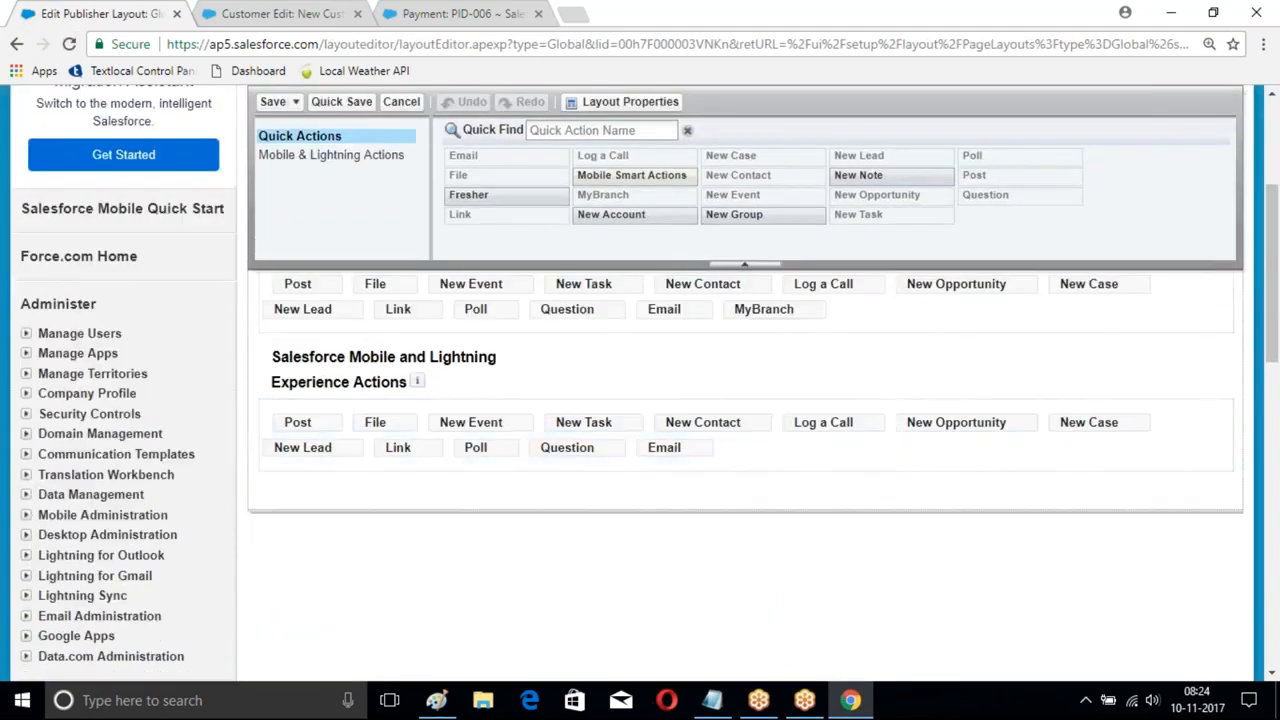
{"action": "left_click", "coordinate": [505, 196]}
{"action": "left_click_drag", "start_coordinate": [480, 196], "coordinate": [840, 312]}
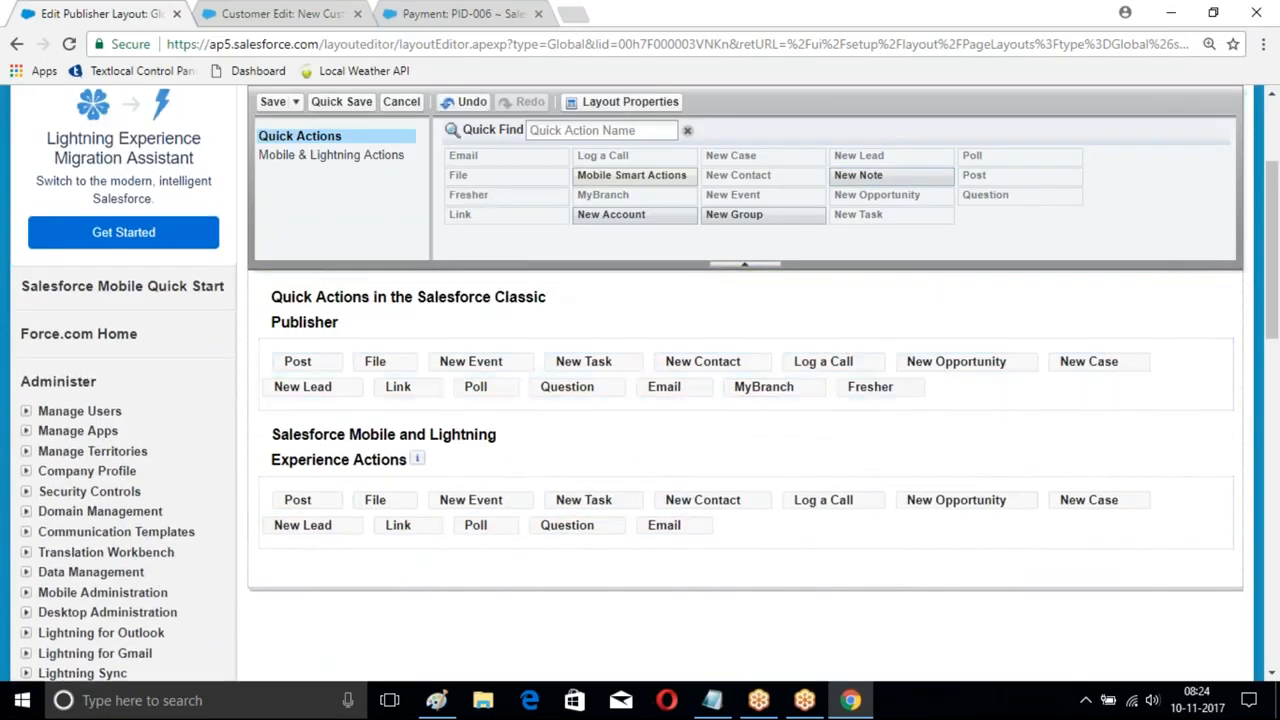
{"action": "left_click", "coordinate": [272, 102]}
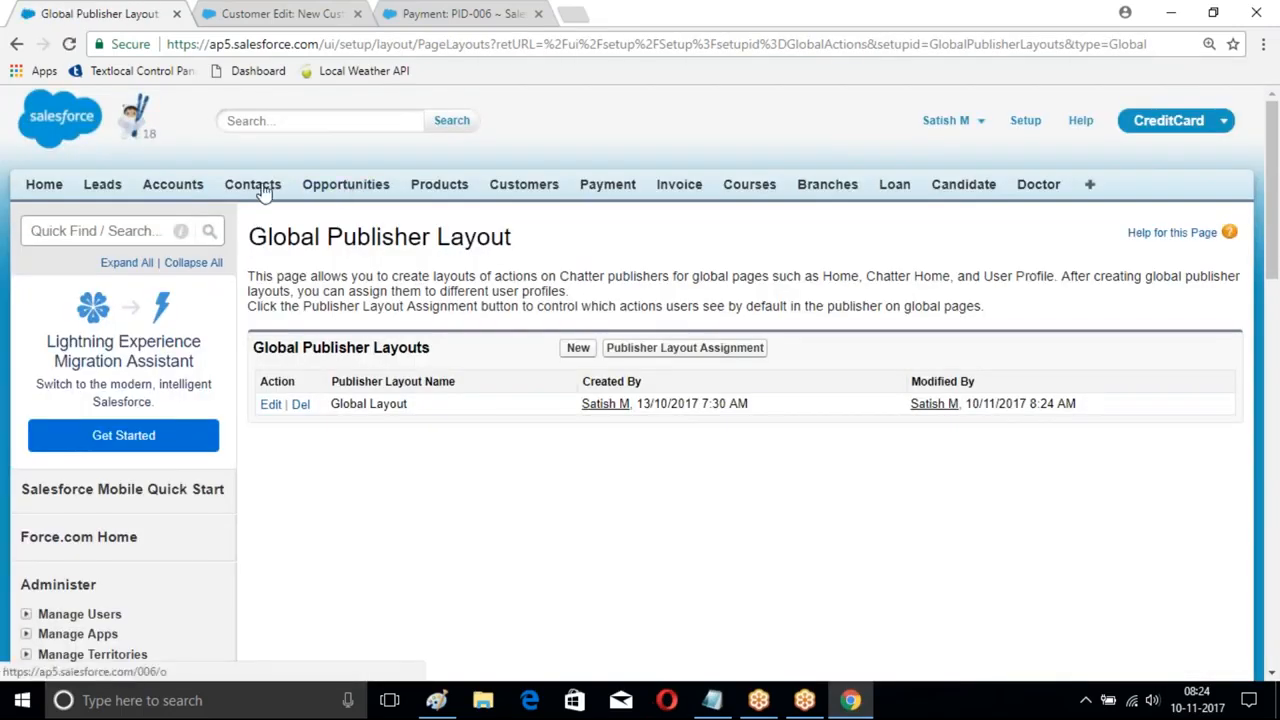
- Open the ICICIBank account and enter its page layout editor
{"action": "left_click", "coordinate": [172, 184]}
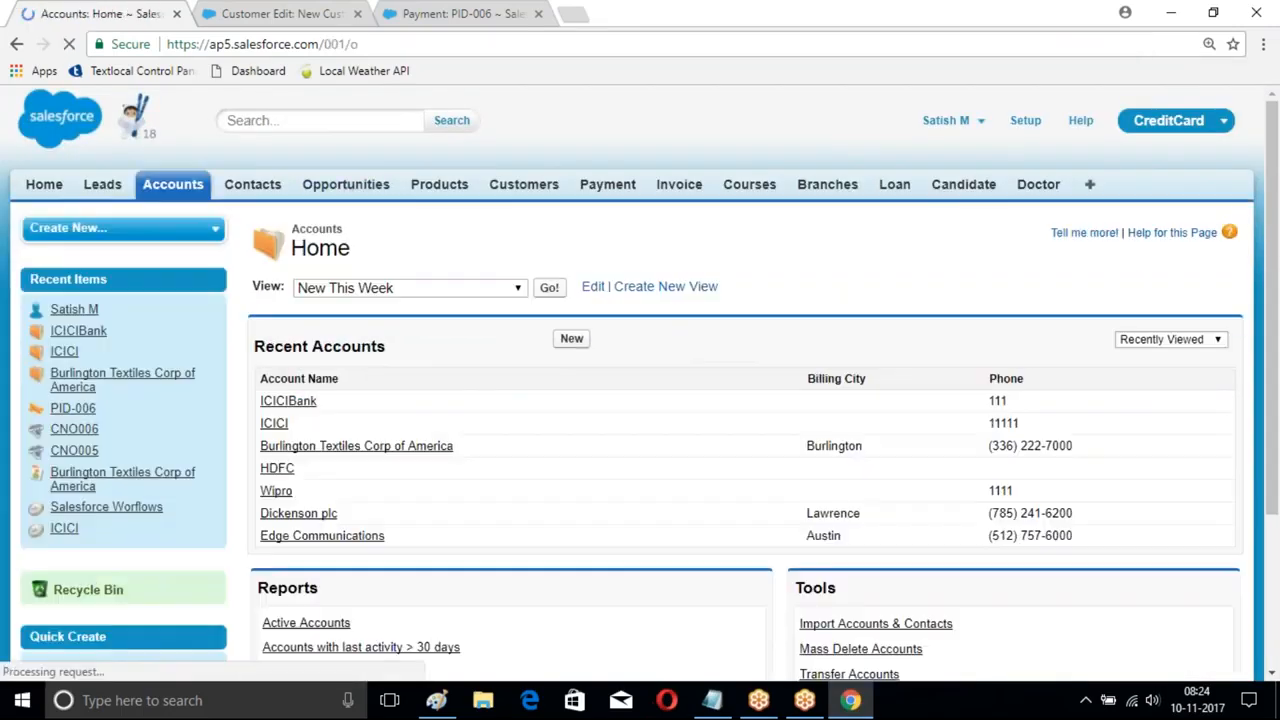
{"action": "scroll", "coordinate": [555, 286], "scroll_direction": "down", "scroll_amount": 1}
{"action": "scroll", "coordinate": [553, 279], "scroll_direction": "down", "scroll_amount": 1}
{"action": "left_click", "coordinate": [288, 212]}
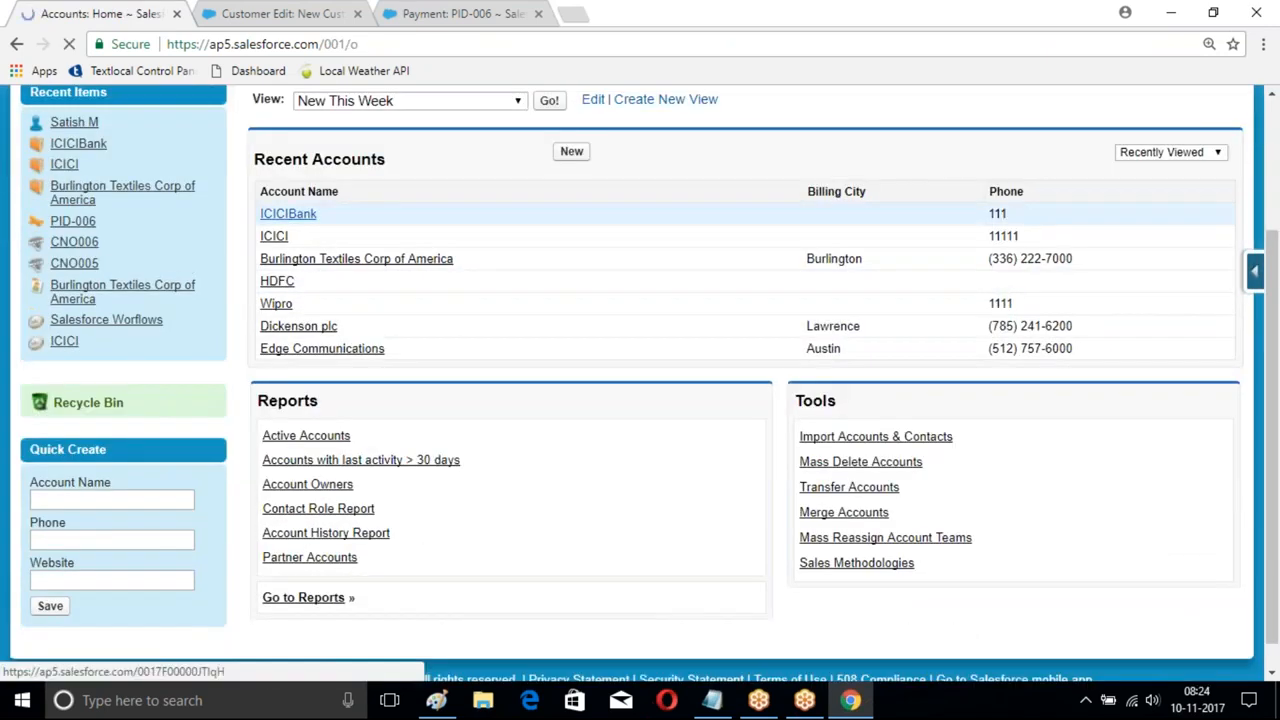
{"action": "scroll", "coordinate": [920, 273], "scroll_direction": "down", "scroll_amount": 1}
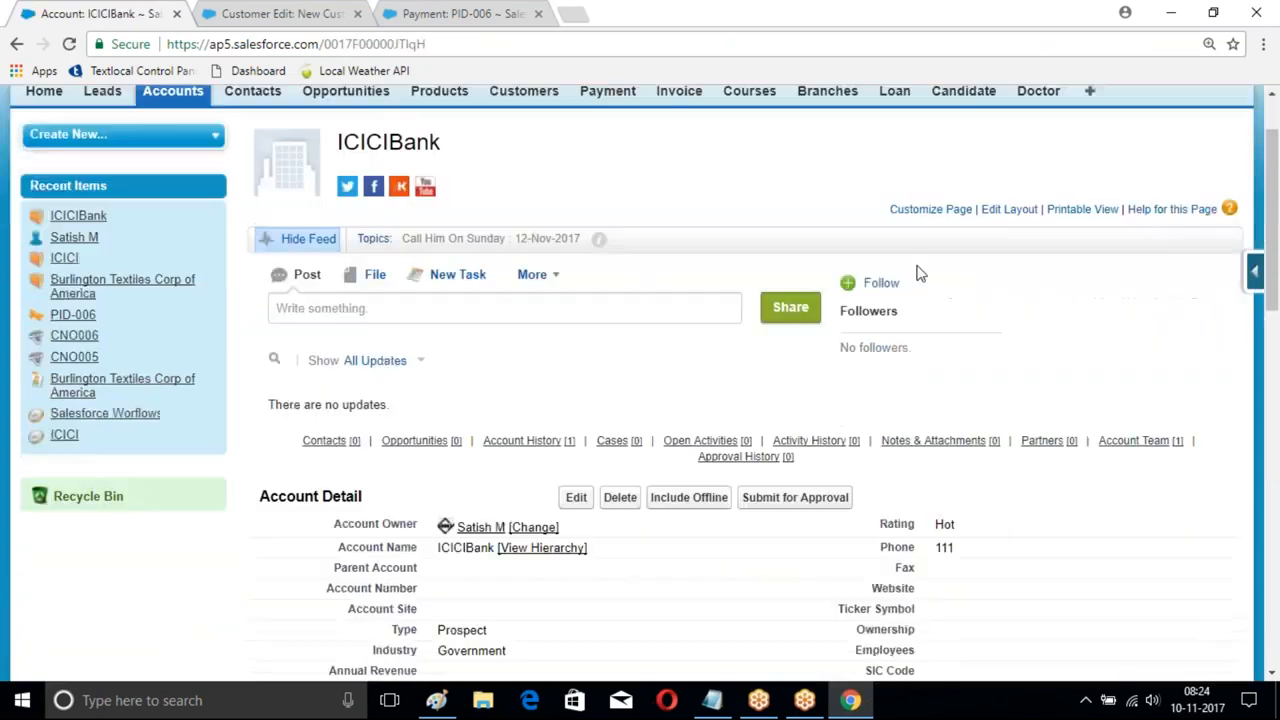
{"action": "left_click", "coordinate": [1007, 210]}
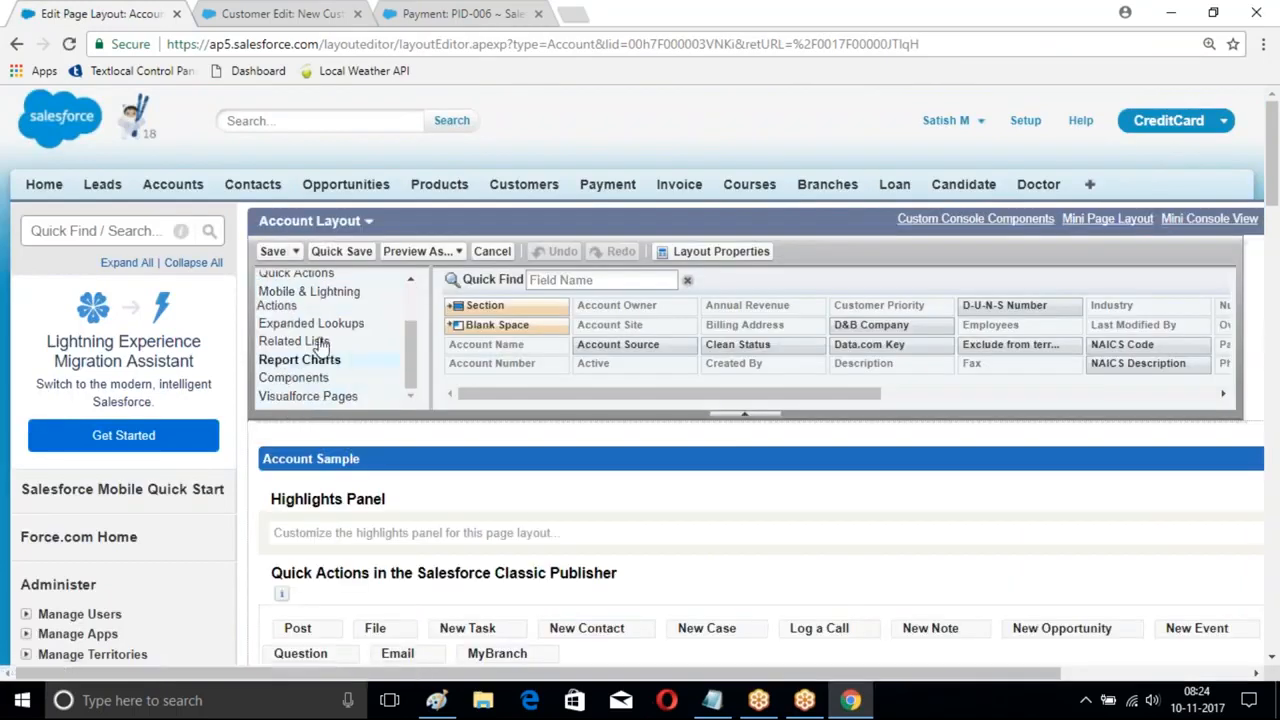
- Add Fresher after MyBranch in the Classic publisher actions and save the Account layout
{"action": "left_click_drag", "start_coordinate": [415, 338], "coordinate": [415, 322]}
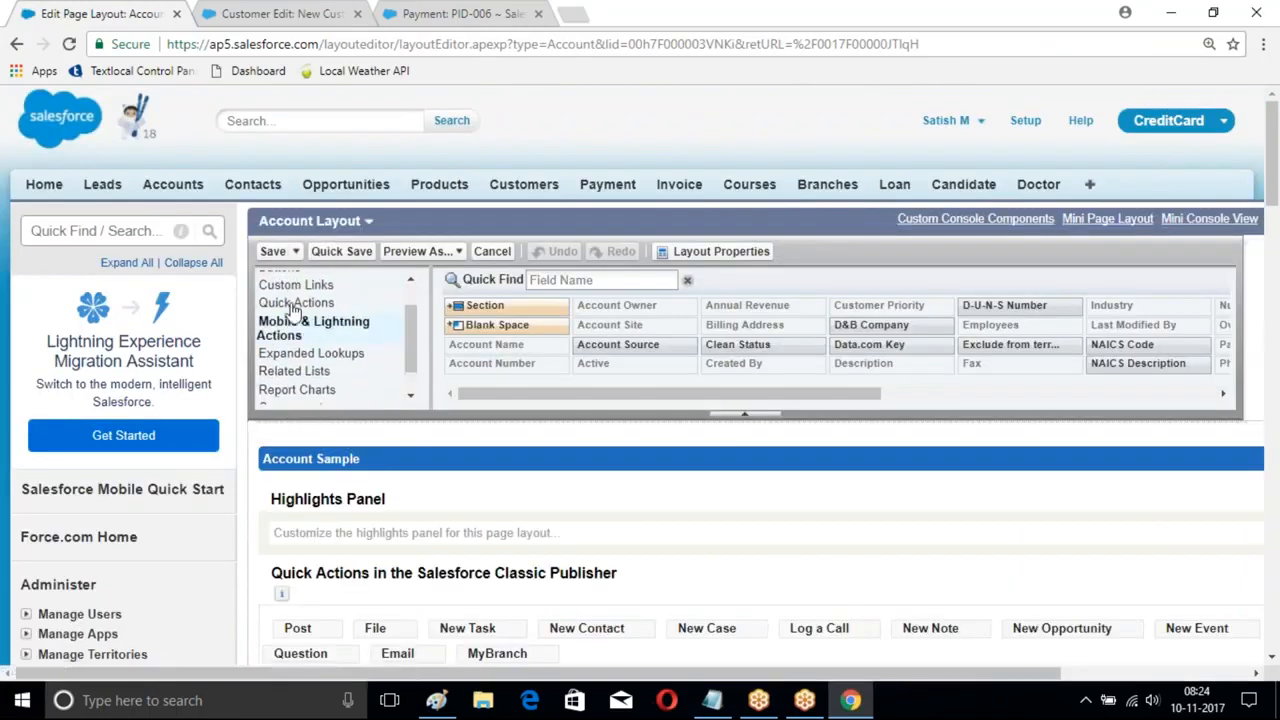
{"action": "left_click", "coordinate": [300, 303]}
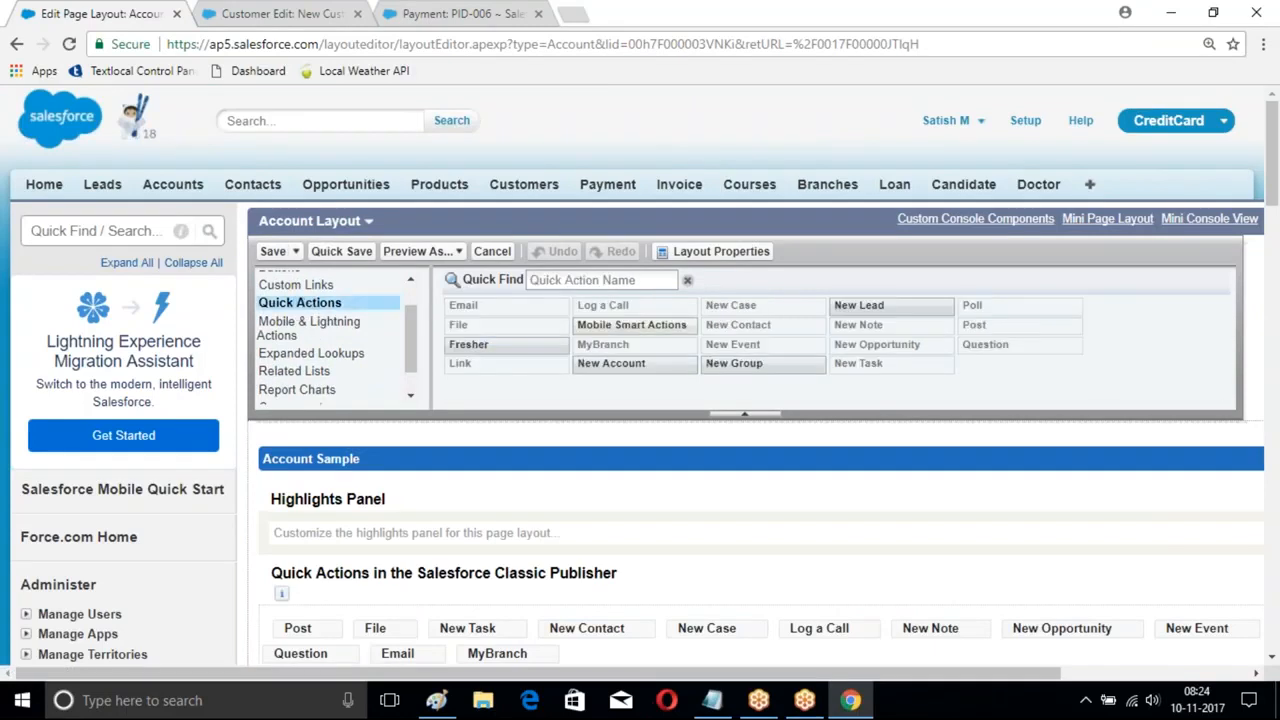
{"action": "mouse_move", "coordinate": [460, 350]}
{"action": "left_click_drag", "start_coordinate": [460, 350], "coordinate": [592, 655]}
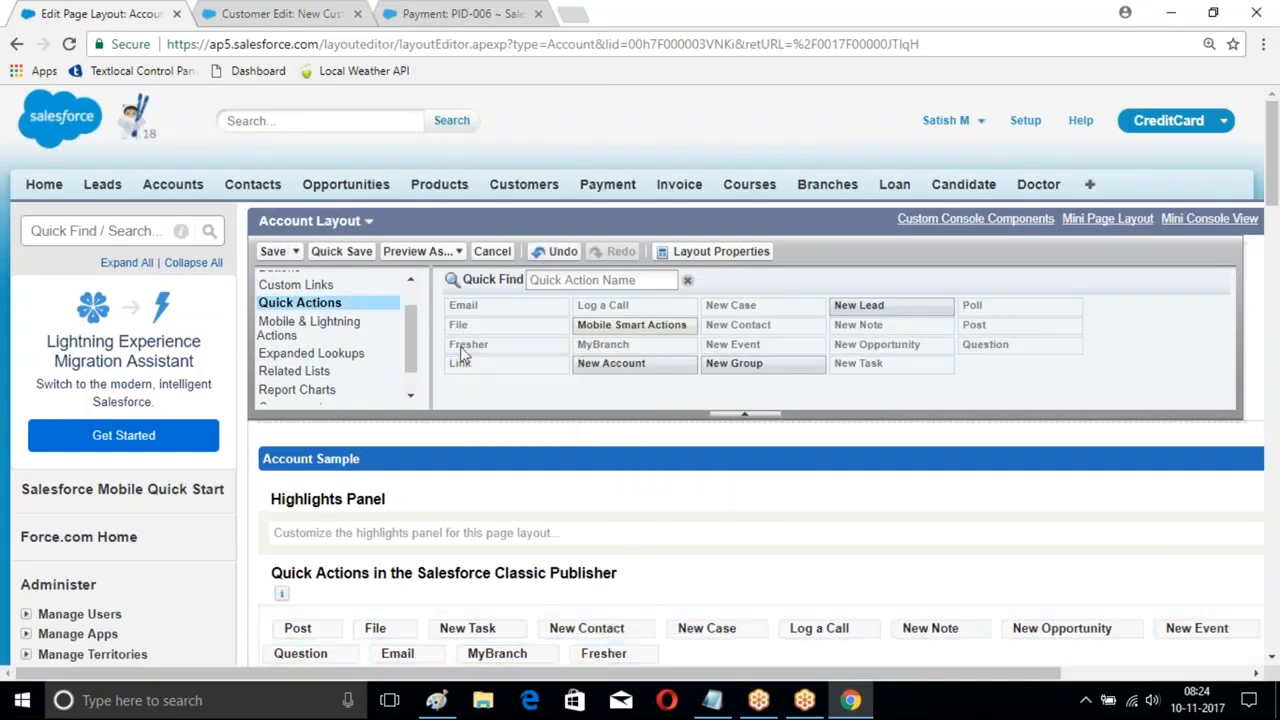
{"action": "left_click", "coordinate": [276, 252]}
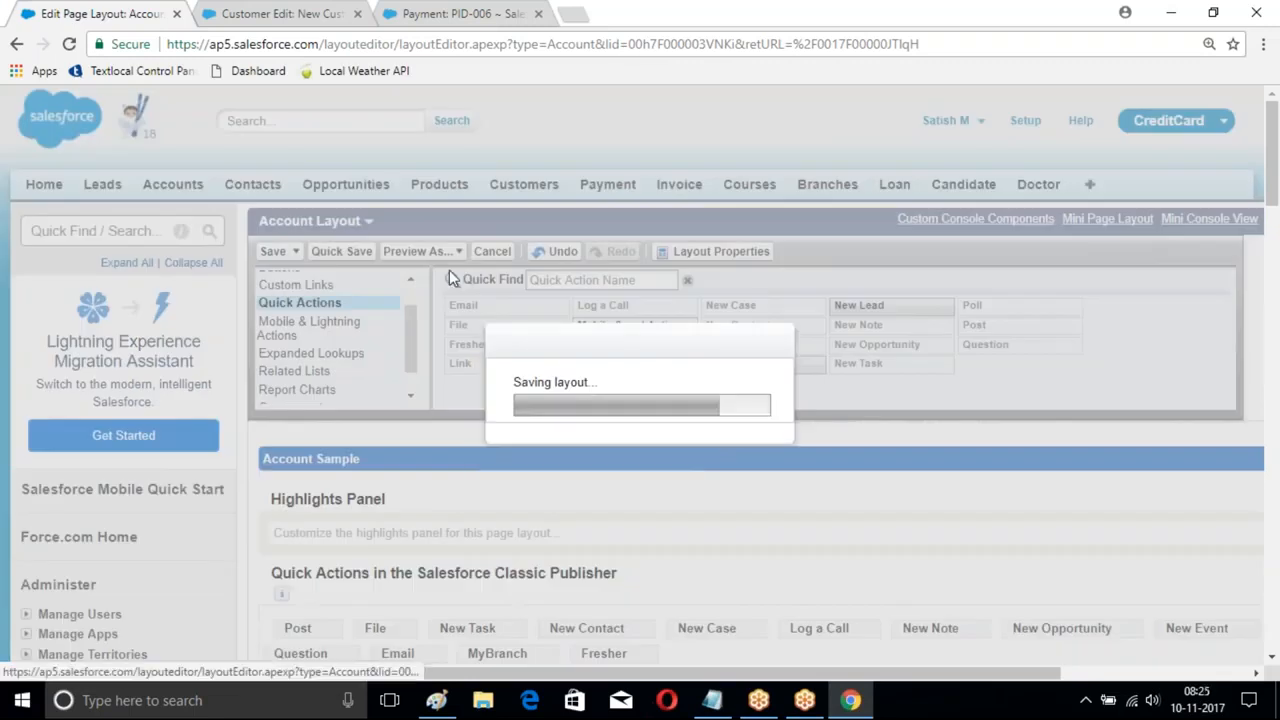
- Check the Fresher form from the ICICIBank feed's More menu, then switch to the New Customer edit tab
{"action": "scroll", "coordinate": [420, 200], "scroll_direction": "down", "scroll_amount": 4}
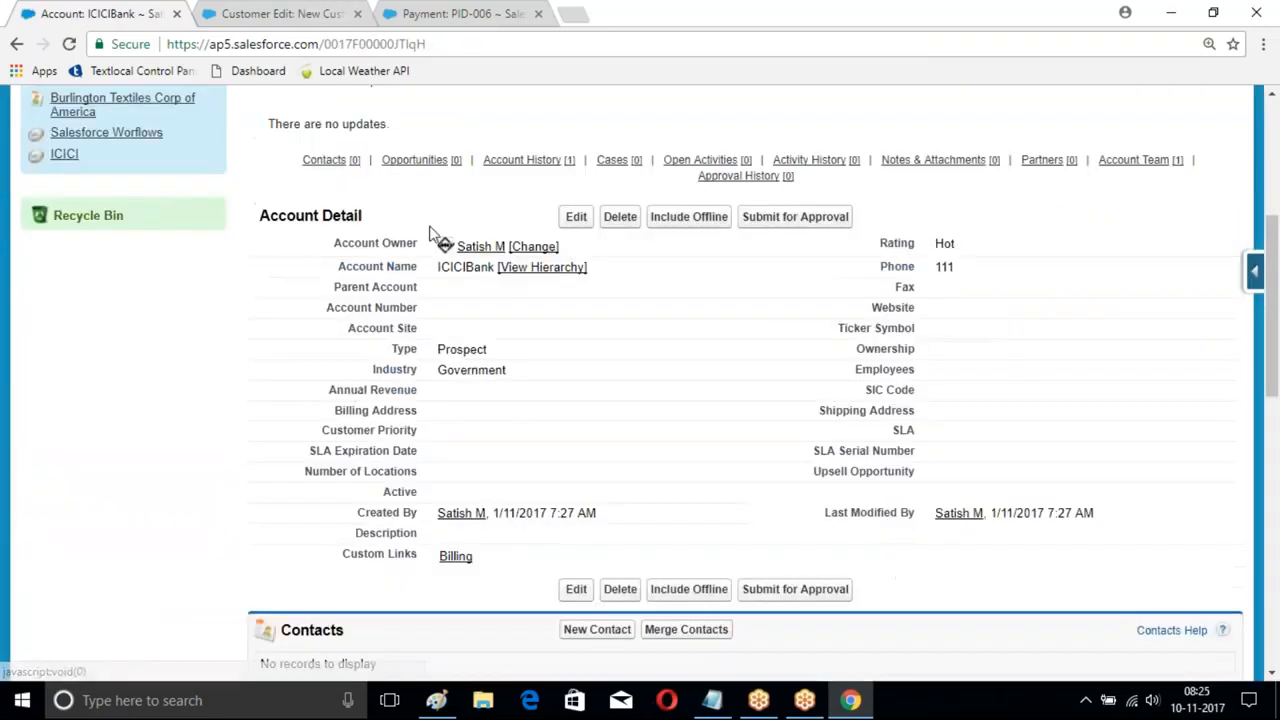
{"action": "scroll", "coordinate": [575, 160], "scroll_direction": "up", "scroll_amount": 1}
{"action": "scroll", "coordinate": [575, 165], "scroll_direction": "up", "scroll_amount": 1}
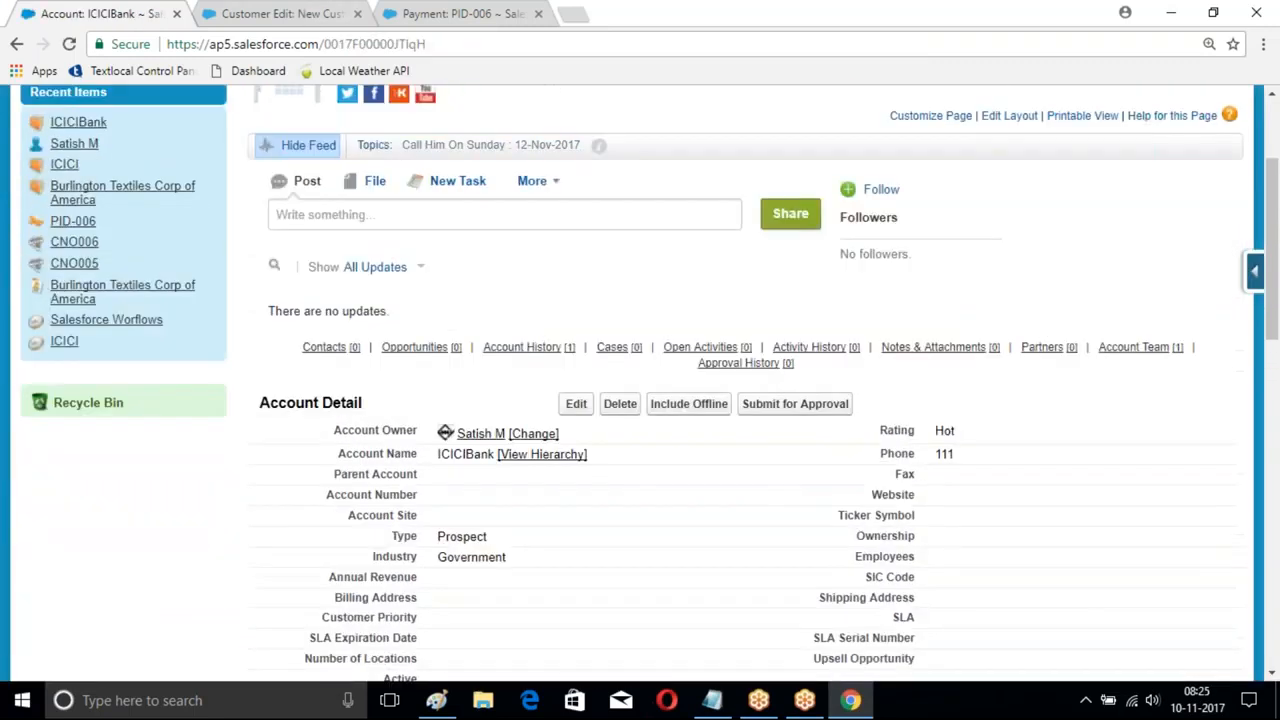
{"action": "left_click", "coordinate": [553, 184]}
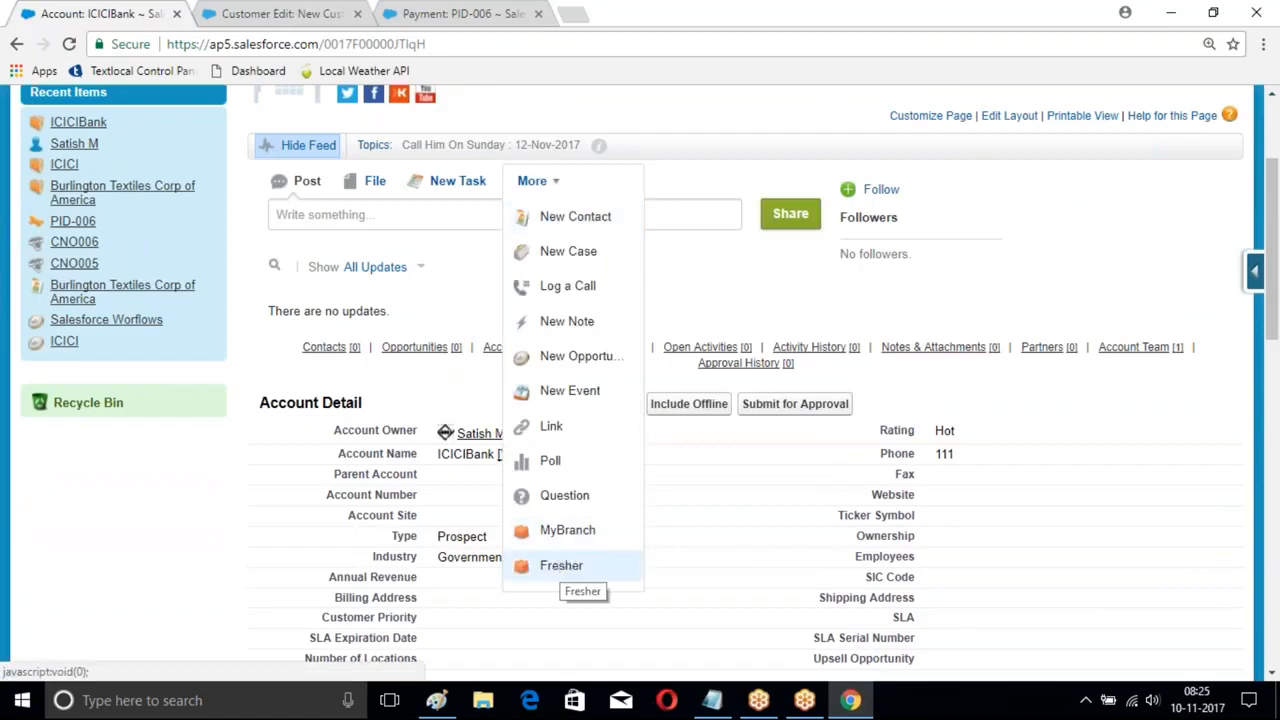
{"action": "left_click", "coordinate": [561, 566]}
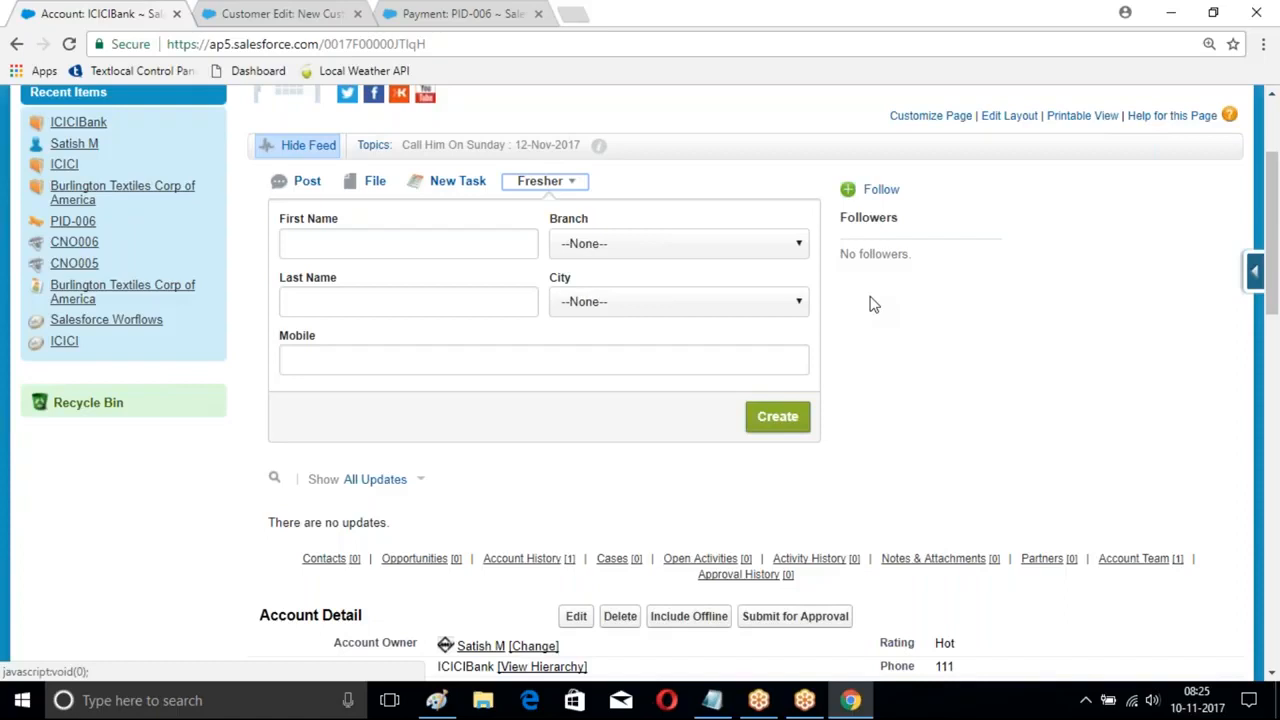
{"action": "scroll", "coordinate": [873, 304], "scroll_direction": "up", "scroll_amount": 2}
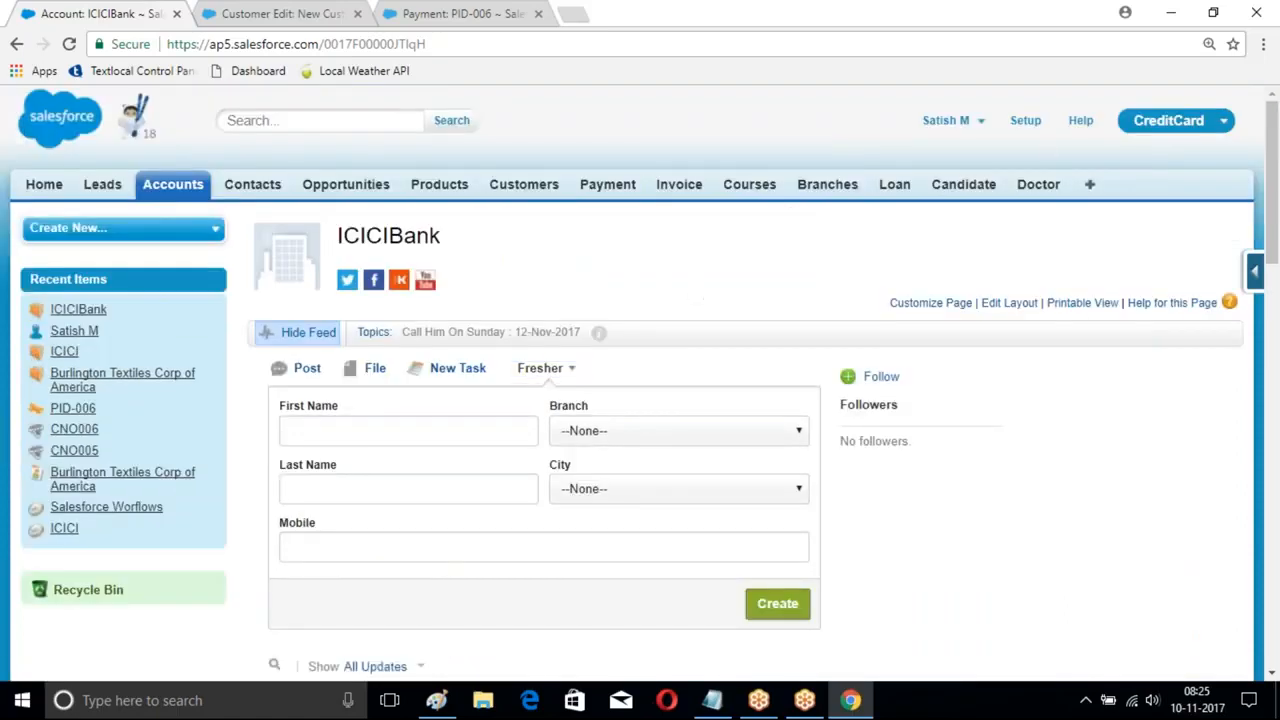
{"action": "left_click", "coordinate": [1025, 121]}
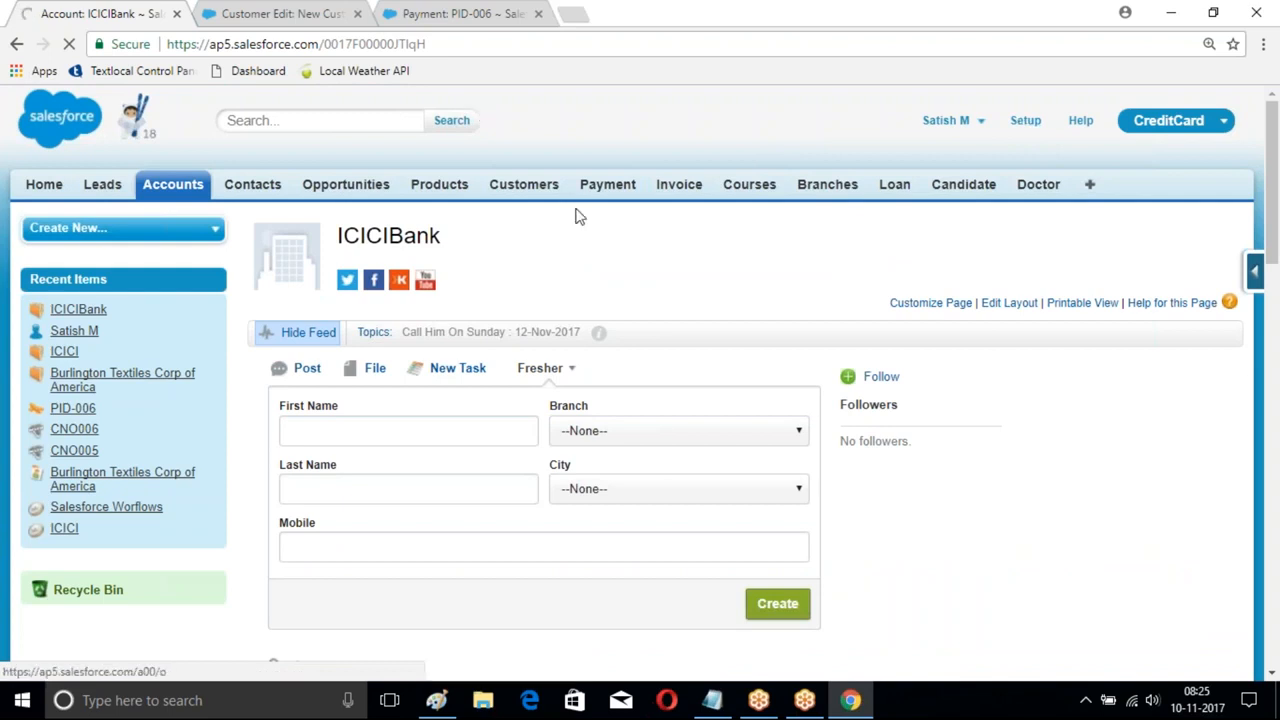
{"action": "left_click", "coordinate": [286, 14]}
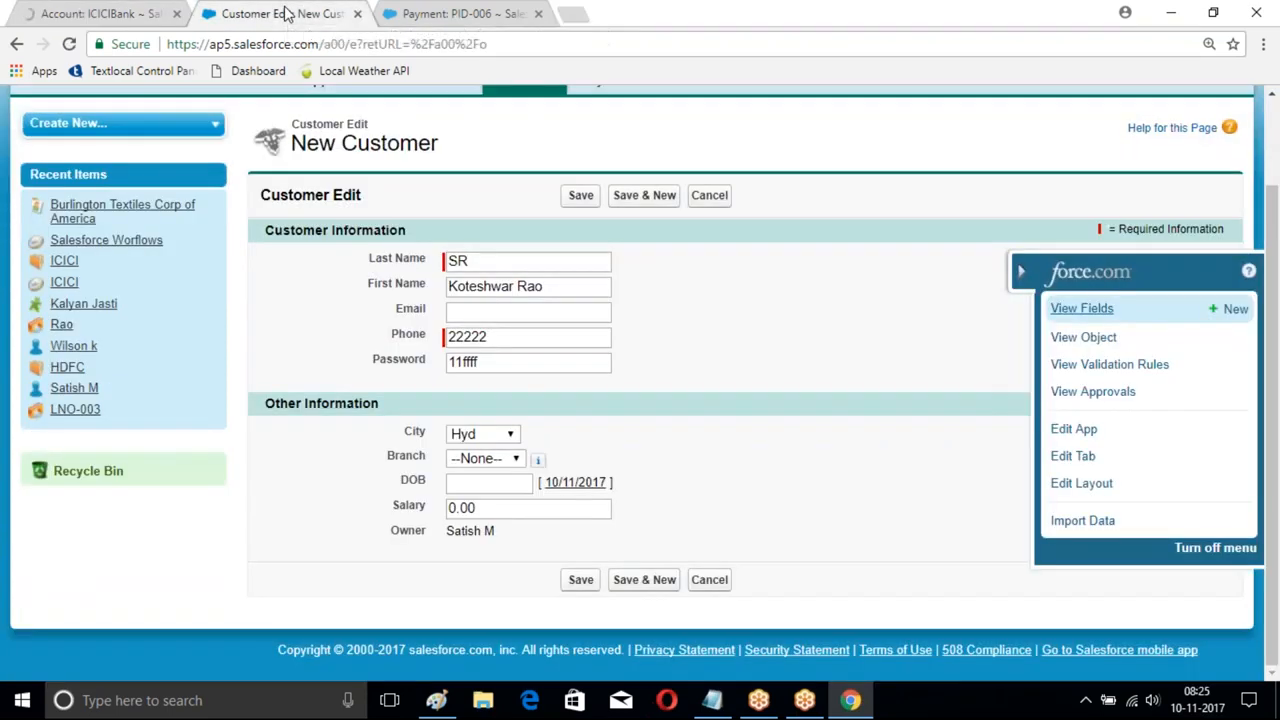